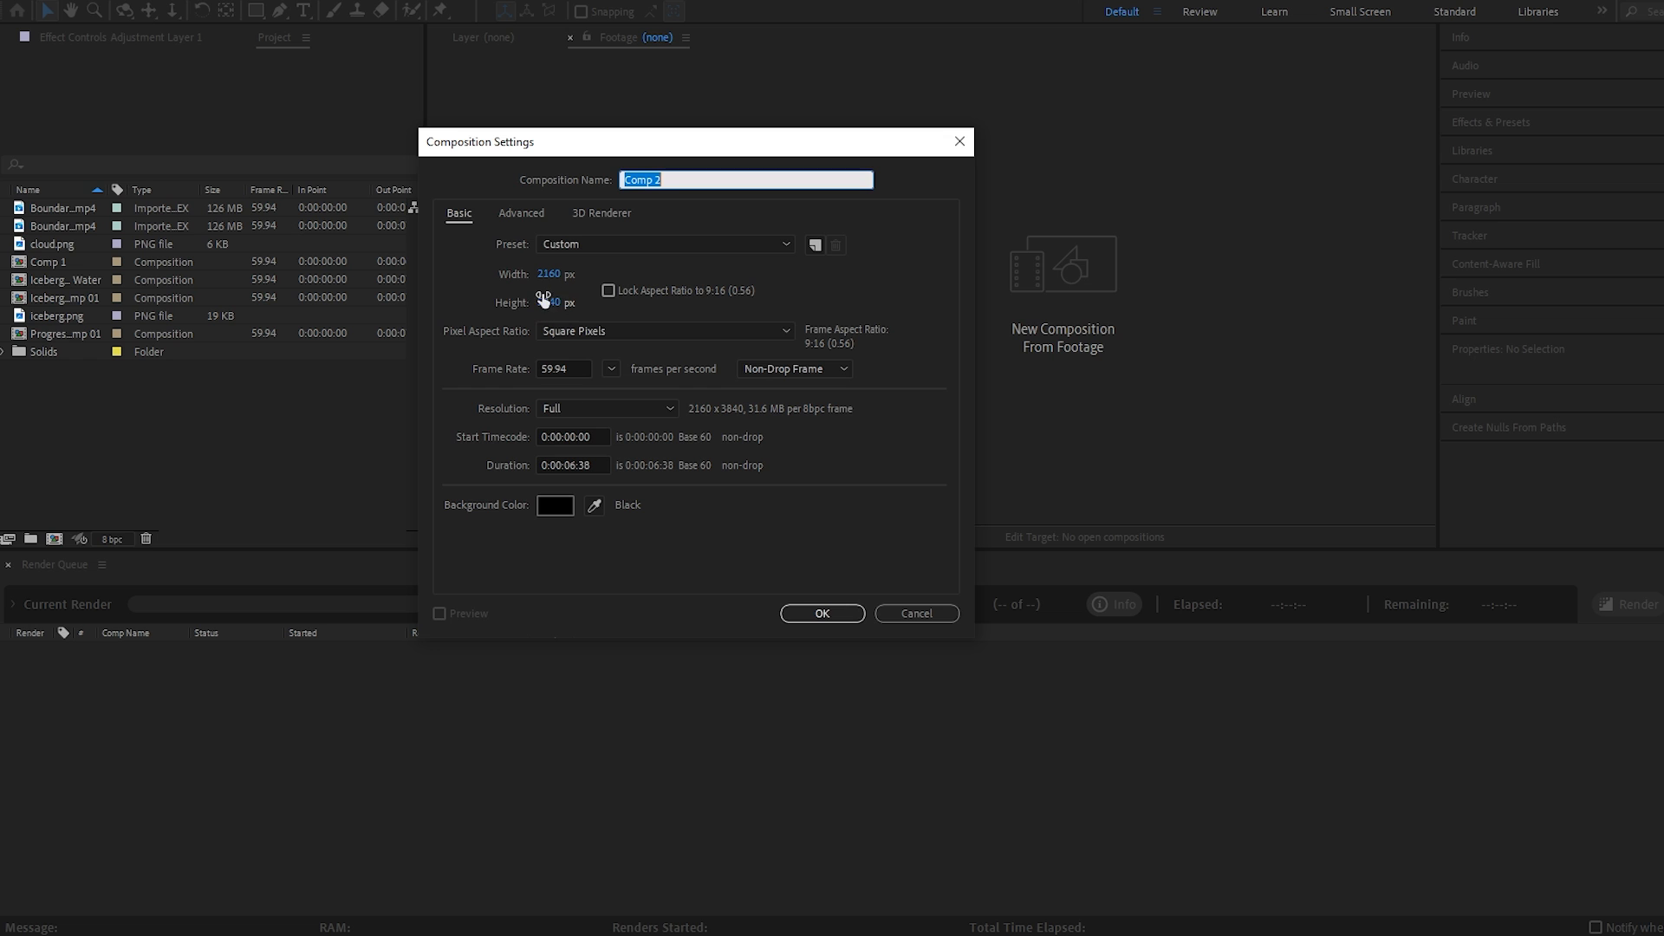
Step: Create a 2160 × 3840 px composition at 59.94 fps and import Iceberg-Diagram-PowerPoint.png into it
{"action": "left_click", "coordinate": [839, 617]}
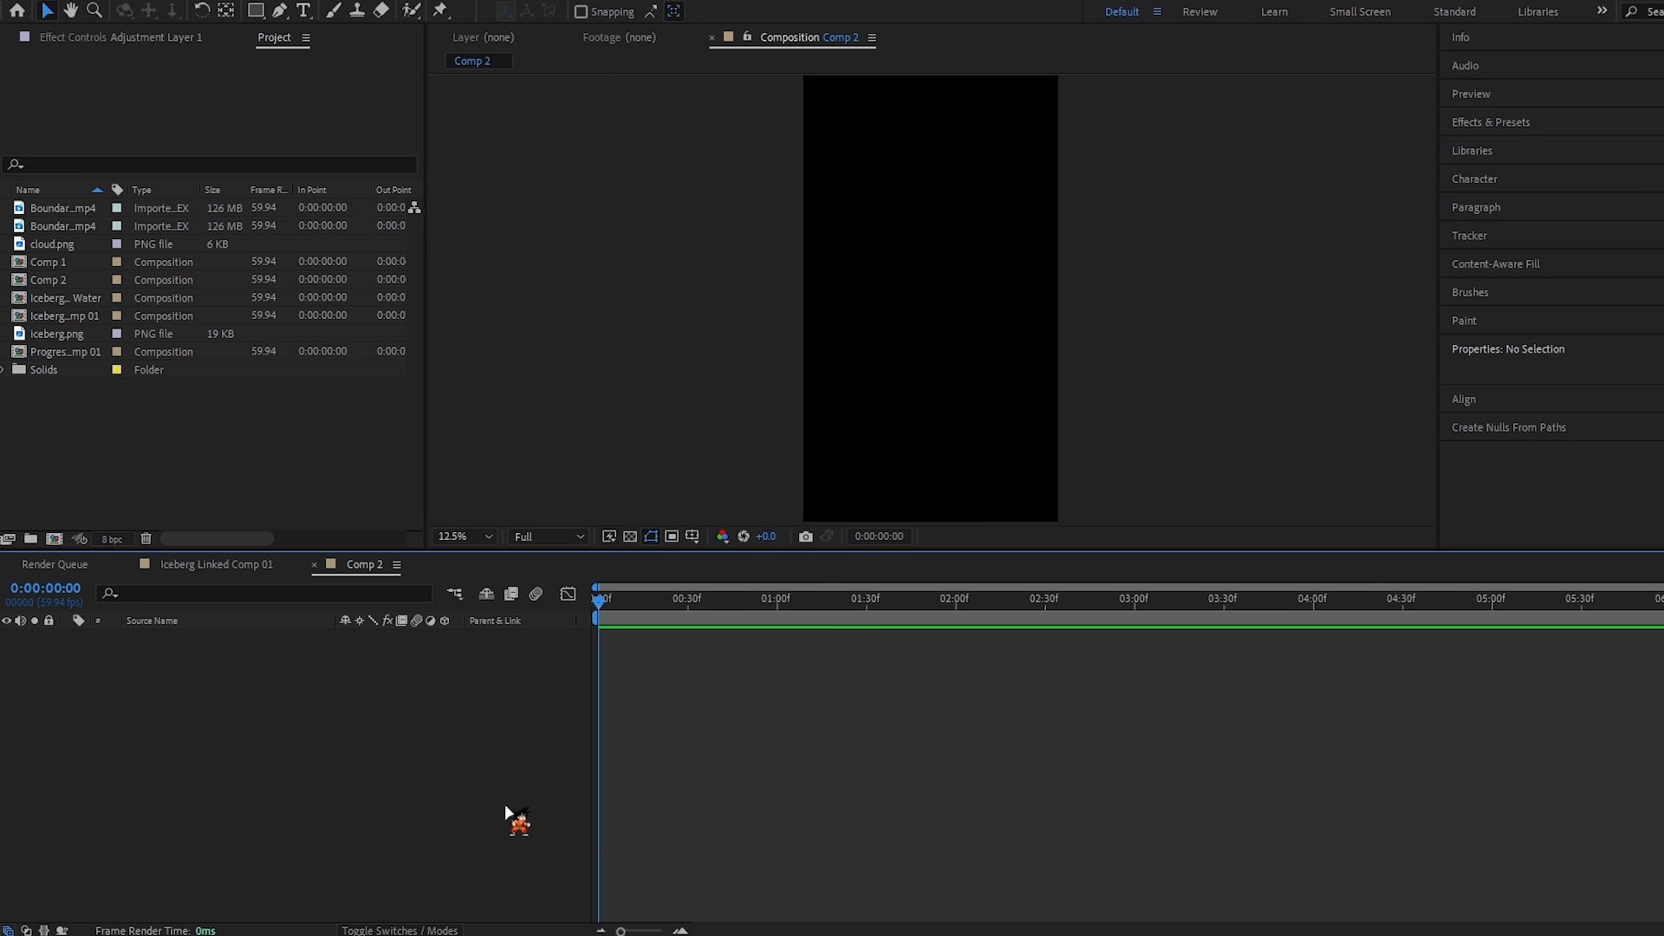
{"action": "key", "text": "ctrl+i"}
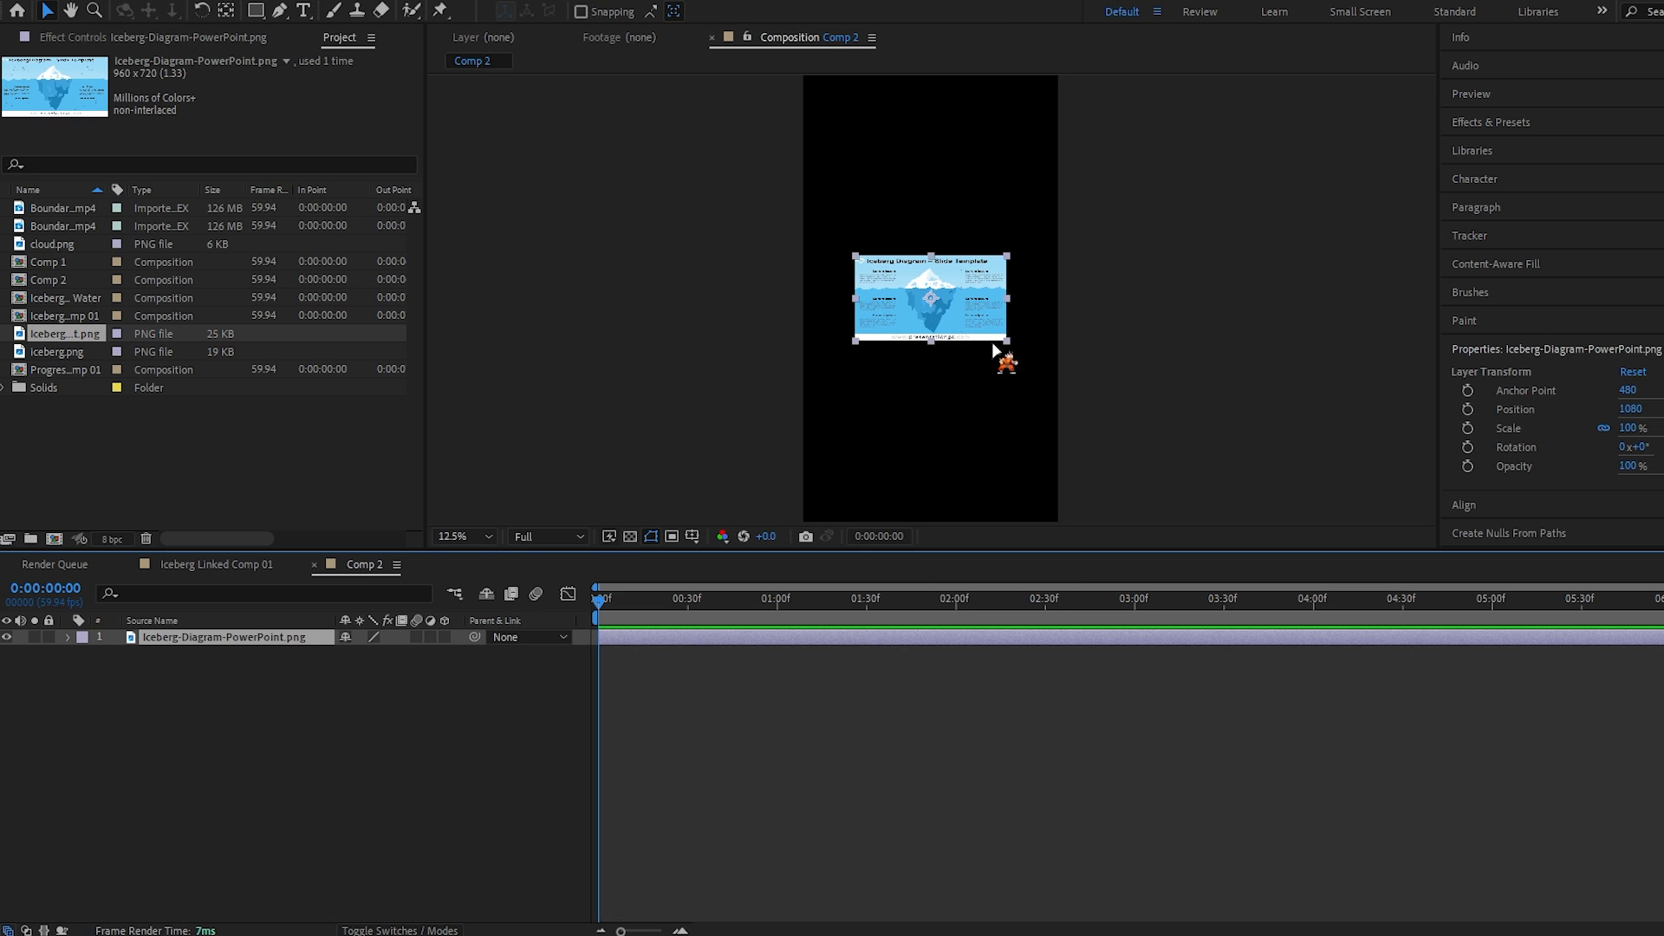
Step: Scale the iceberg diagram layer to 377% so the iceberg fills most of the composition's width
{"action": "scroll", "coordinate": [997, 355], "scroll_direction": "up", "scroll_amount": 1}
{"action": "scroll", "coordinate": [996, 356], "scroll_direction": "down", "scroll_amount": 1}
{"action": "scroll", "coordinate": [994, 349], "scroll_direction": "up", "scroll_amount": 1}
{"action": "scroll", "coordinate": [853, 424], "scroll_direction": "down", "scroll_amount": 1}
{"action": "key", "text": "s"}
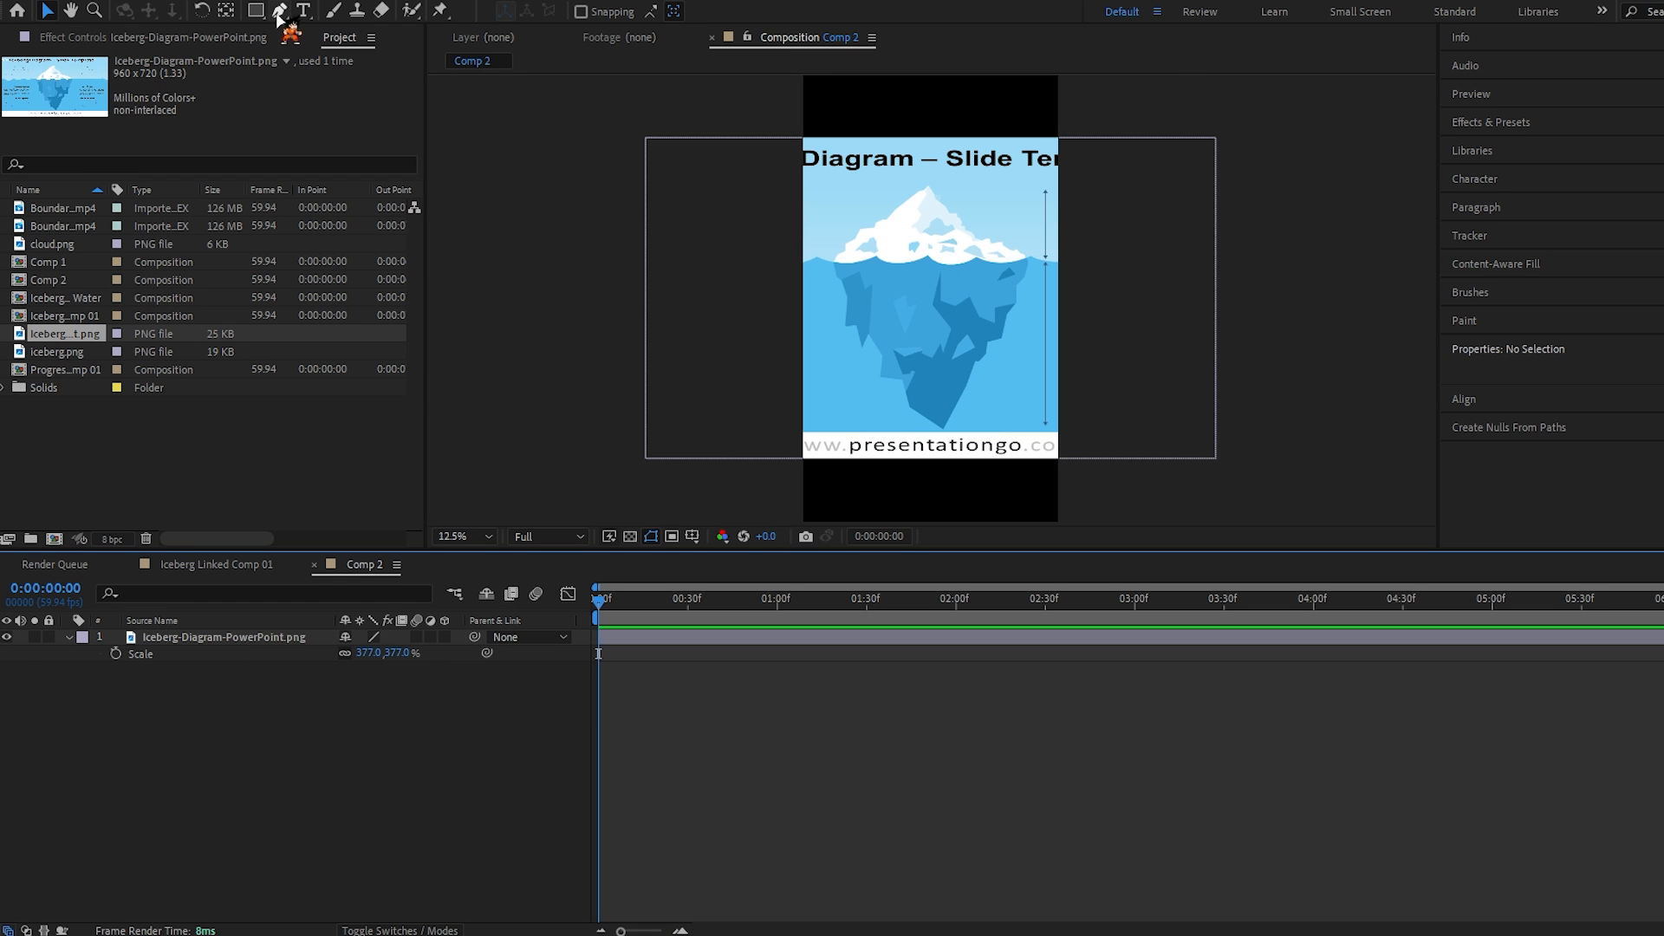
Step: Trace the full outline of the iceberg, above and below the waterline, as a closed white shape with the Pen tool
{"action": "left_click", "coordinate": [280, 11]}
{"action": "scroll", "coordinate": [847, 248], "scroll_direction": "up", "scroll_amount": 1}
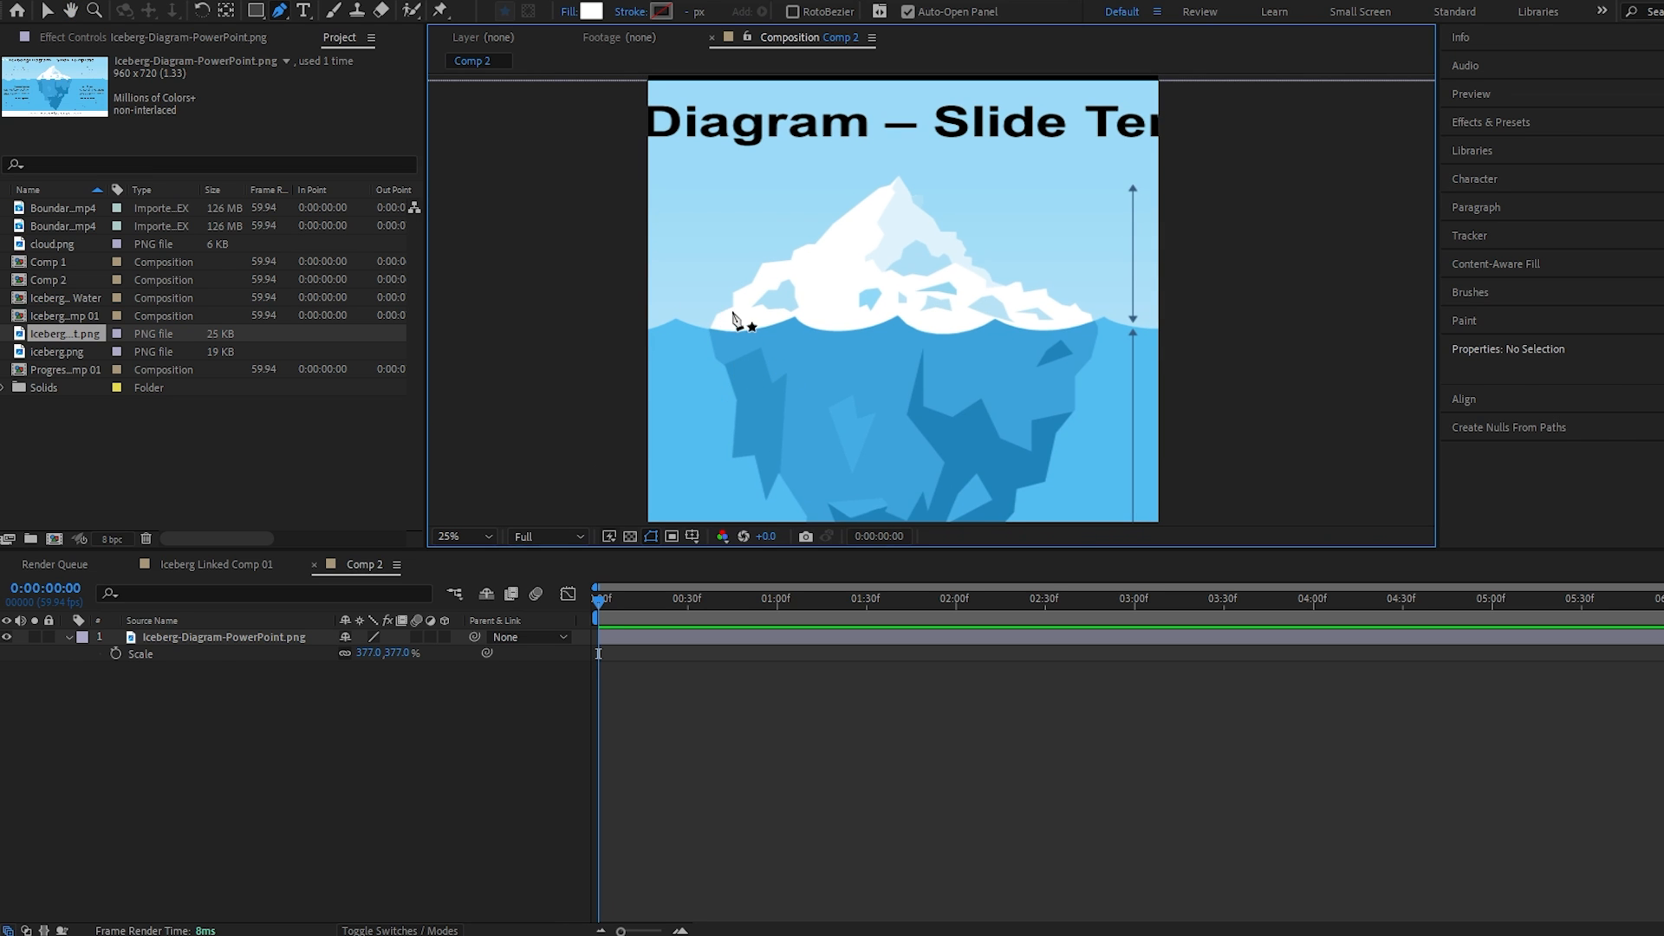
{"action": "scroll", "coordinate": [810, 385], "scroll_direction": "down", "scroll_amount": 2}
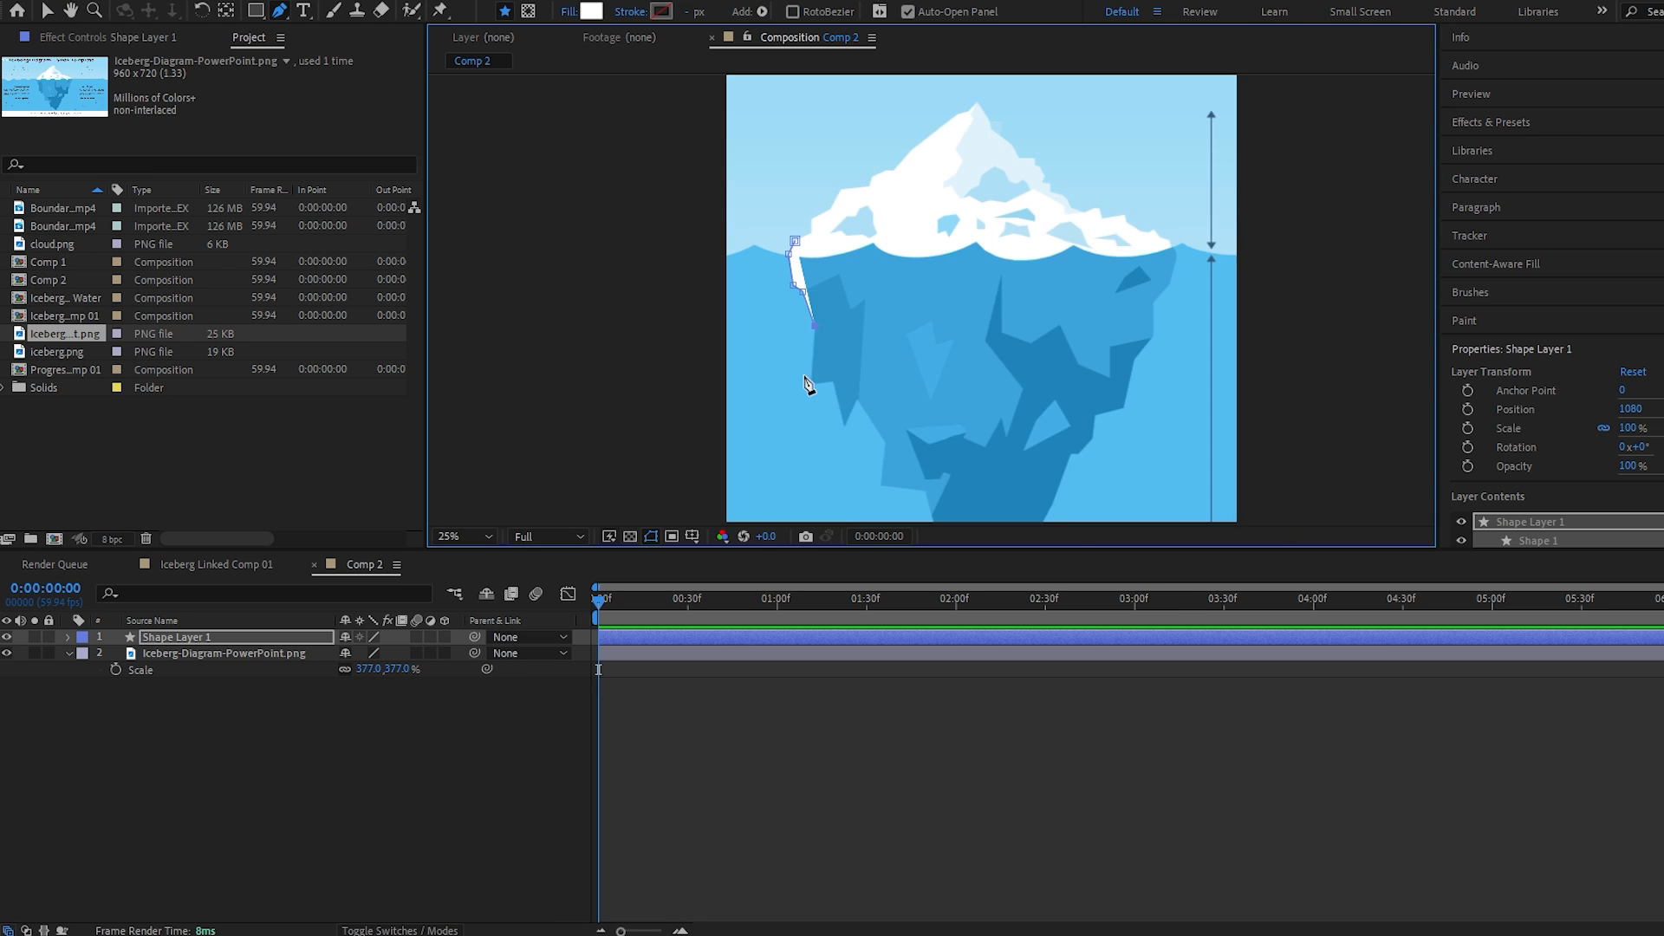
{"action": "scroll", "coordinate": [803, 394], "scroll_direction": "up", "scroll_amount": 2}
{"action": "scroll", "coordinate": [1165, 348], "scroll_direction": "down", "scroll_amount": 2}
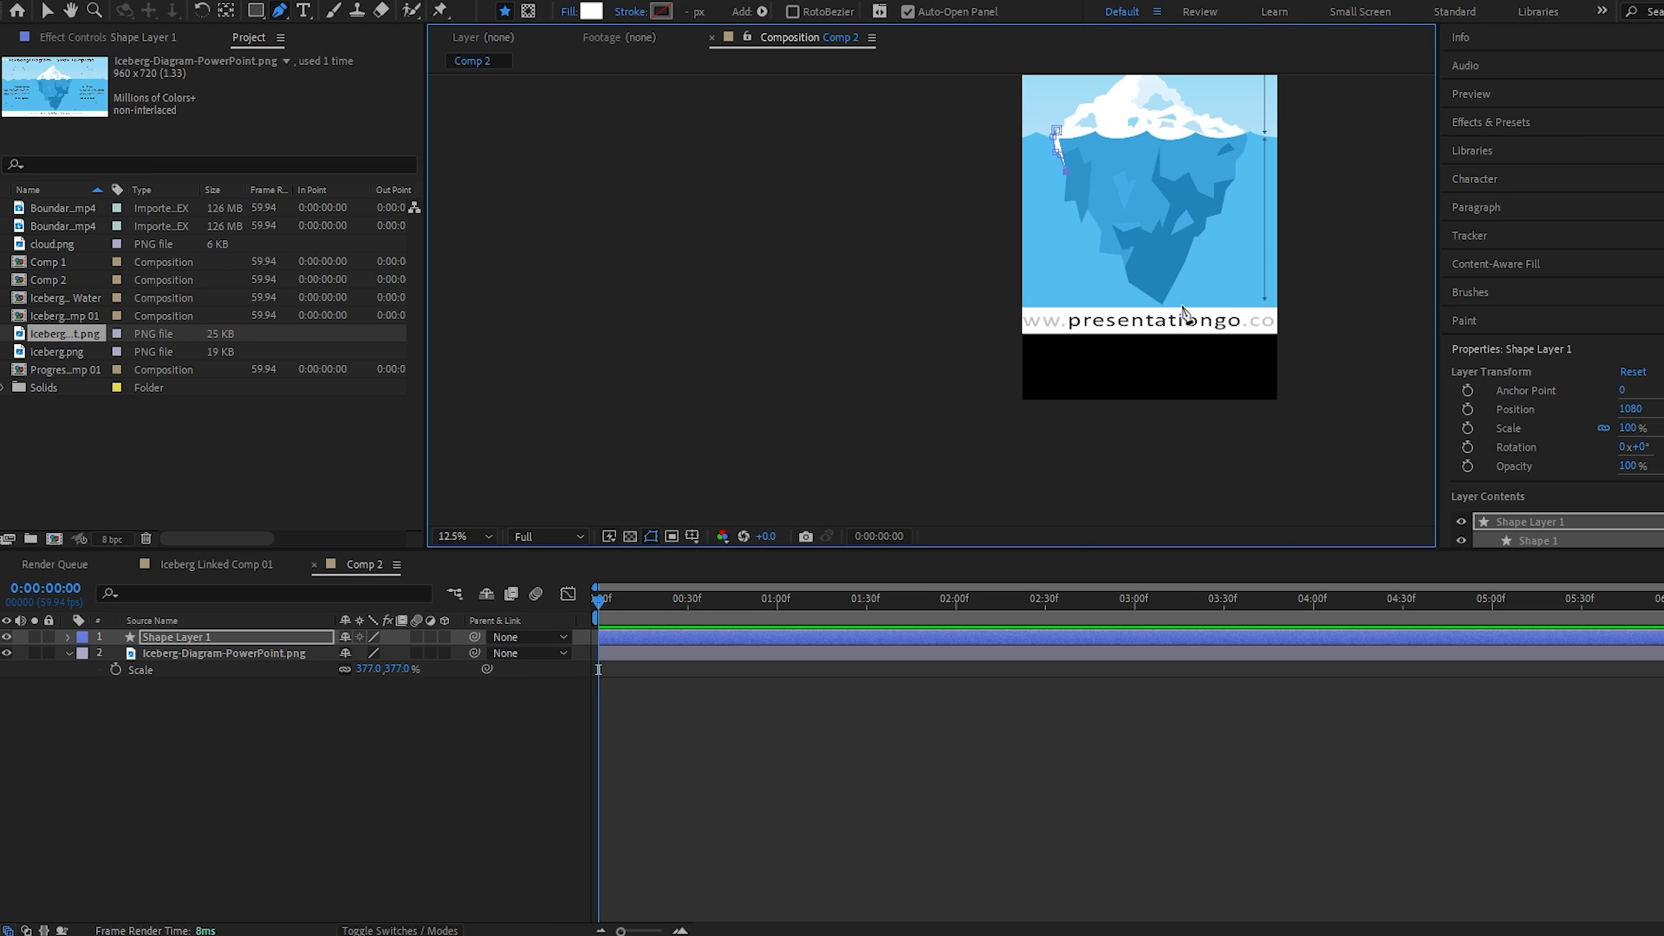
{"action": "scroll", "coordinate": [940, 309], "scroll_direction": "up", "scroll_amount": 4}
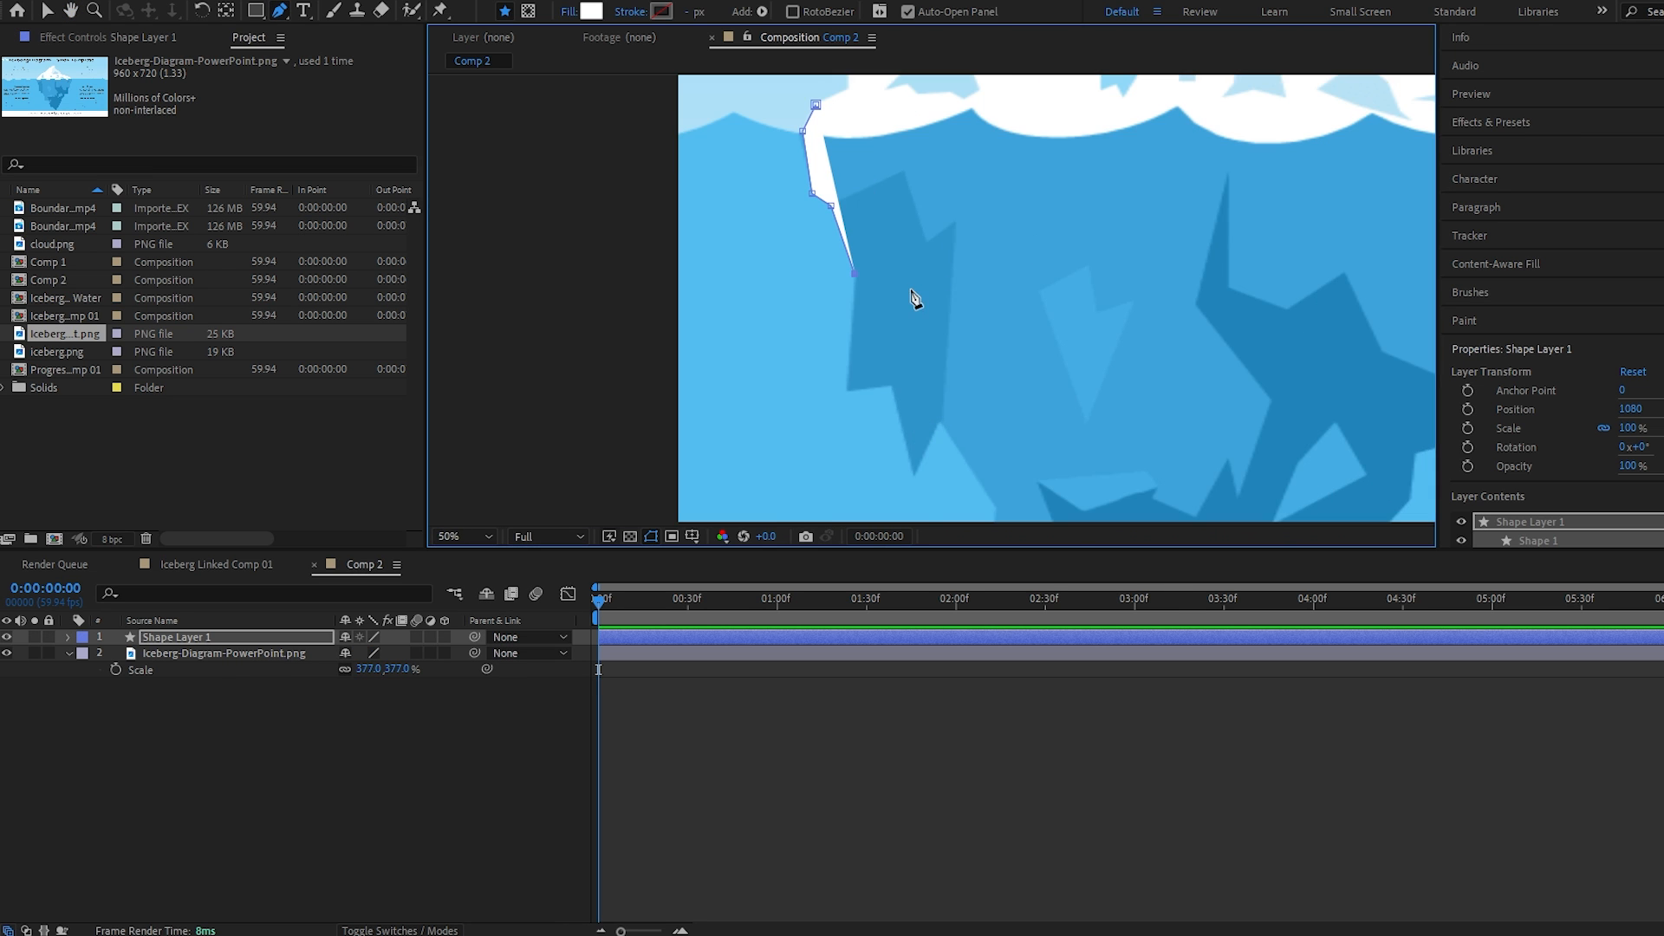
{"action": "scroll", "coordinate": [879, 316], "scroll_direction": "up", "scroll_amount": 2}
{"action": "left_click_drag", "start_coordinate": [897, 302], "coordinate": [1159, 274]}
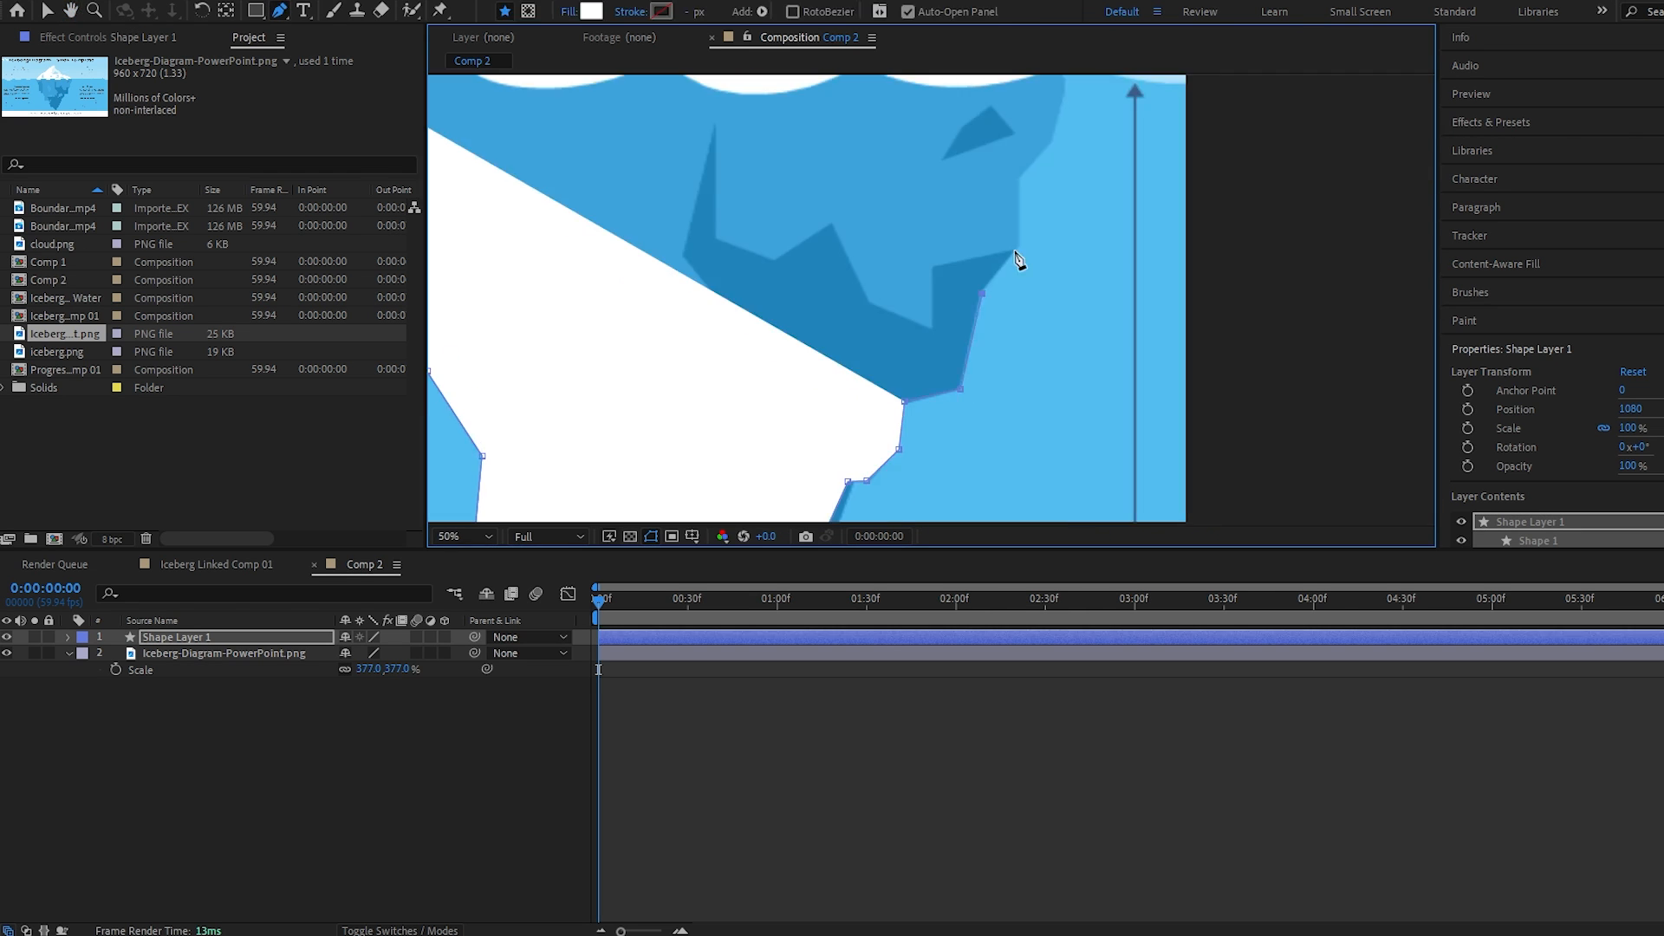
{"action": "scroll", "coordinate": [1013, 260], "scroll_direction": "down", "scroll_amount": 5}
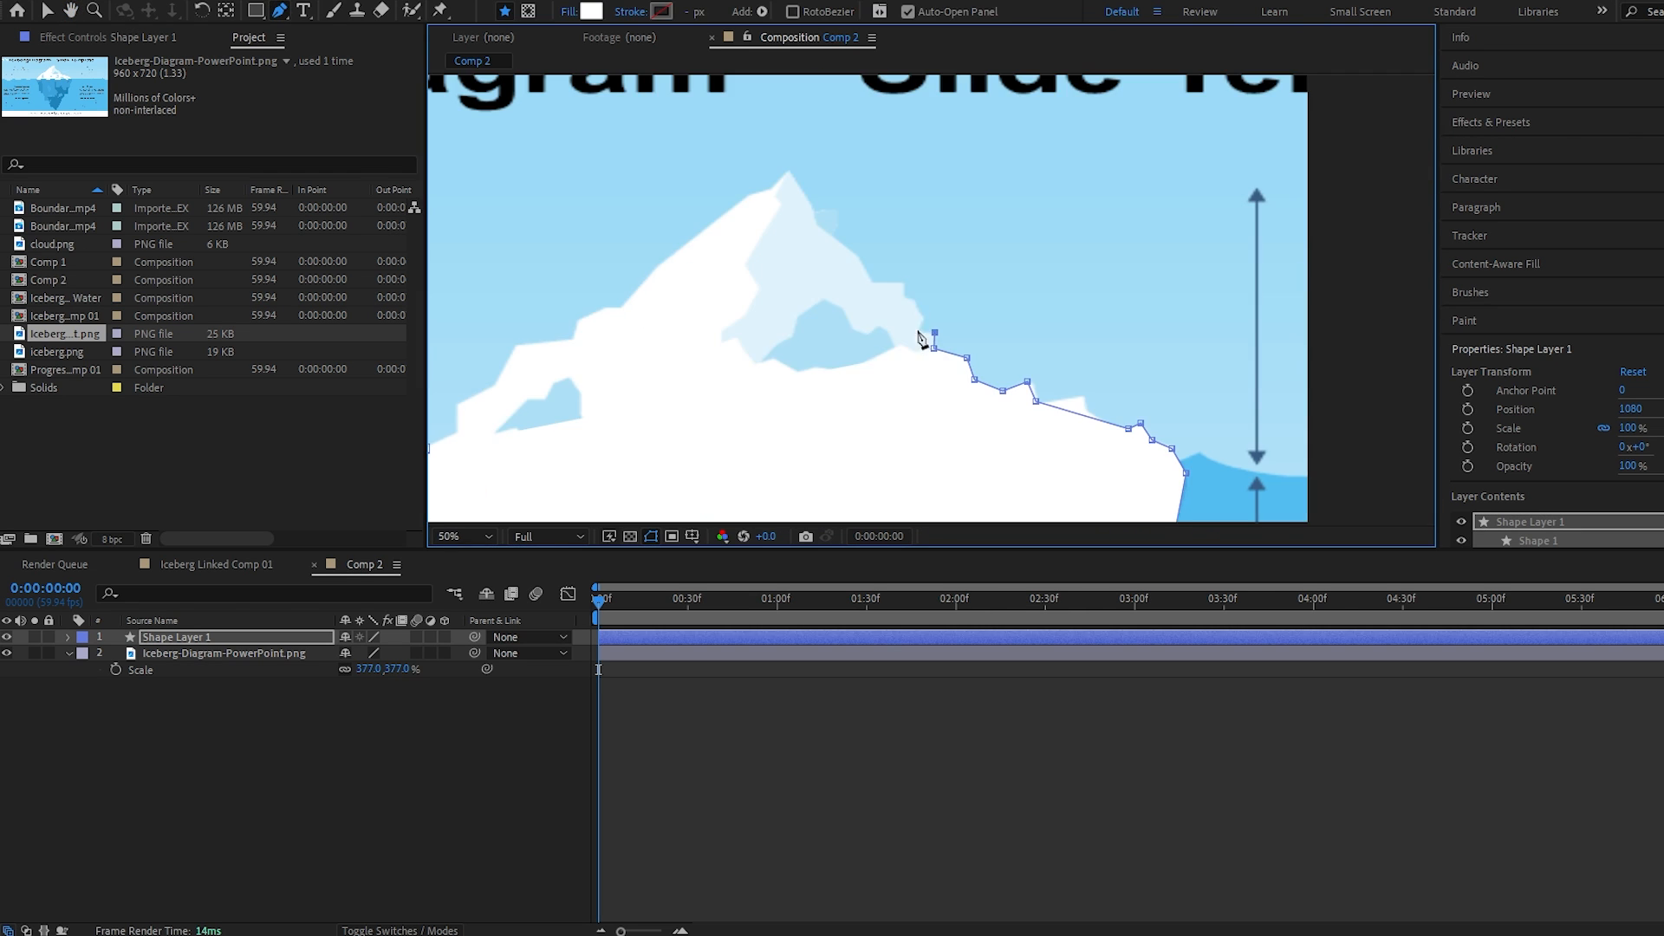
Step: Delete the Iceberg-Diagram-PowerPoint.png reference layer from the composition
{"action": "left_click", "coordinate": [13, 665]}
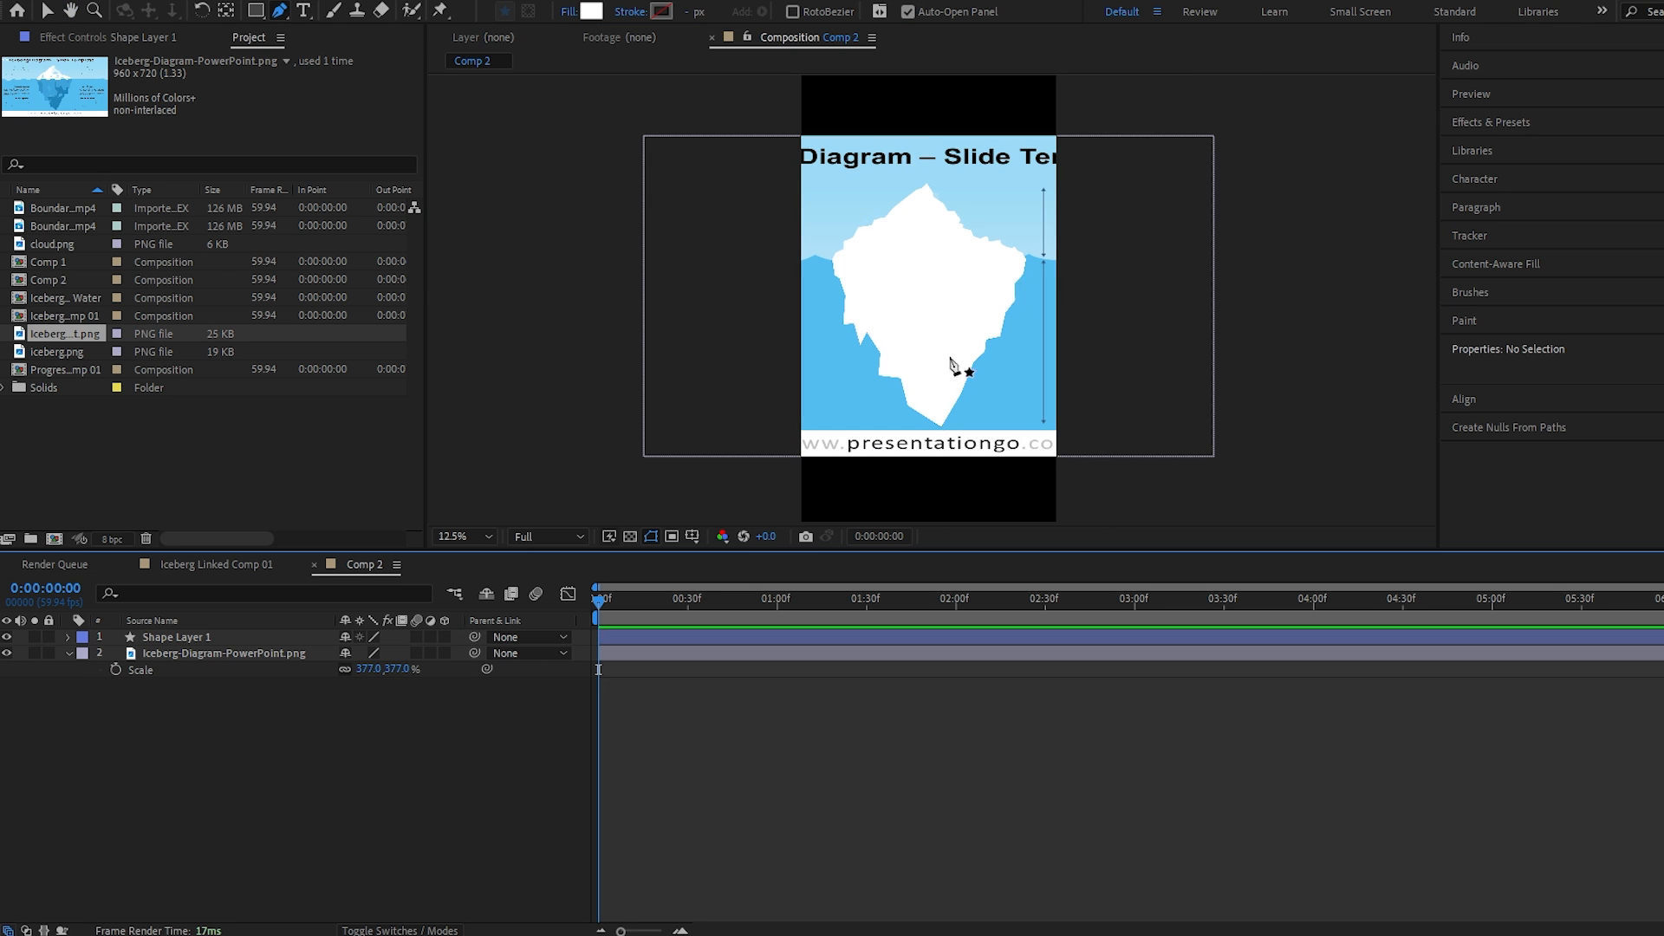
{"action": "left_click", "coordinate": [270, 656]}
{"action": "key", "text": "Delete"}
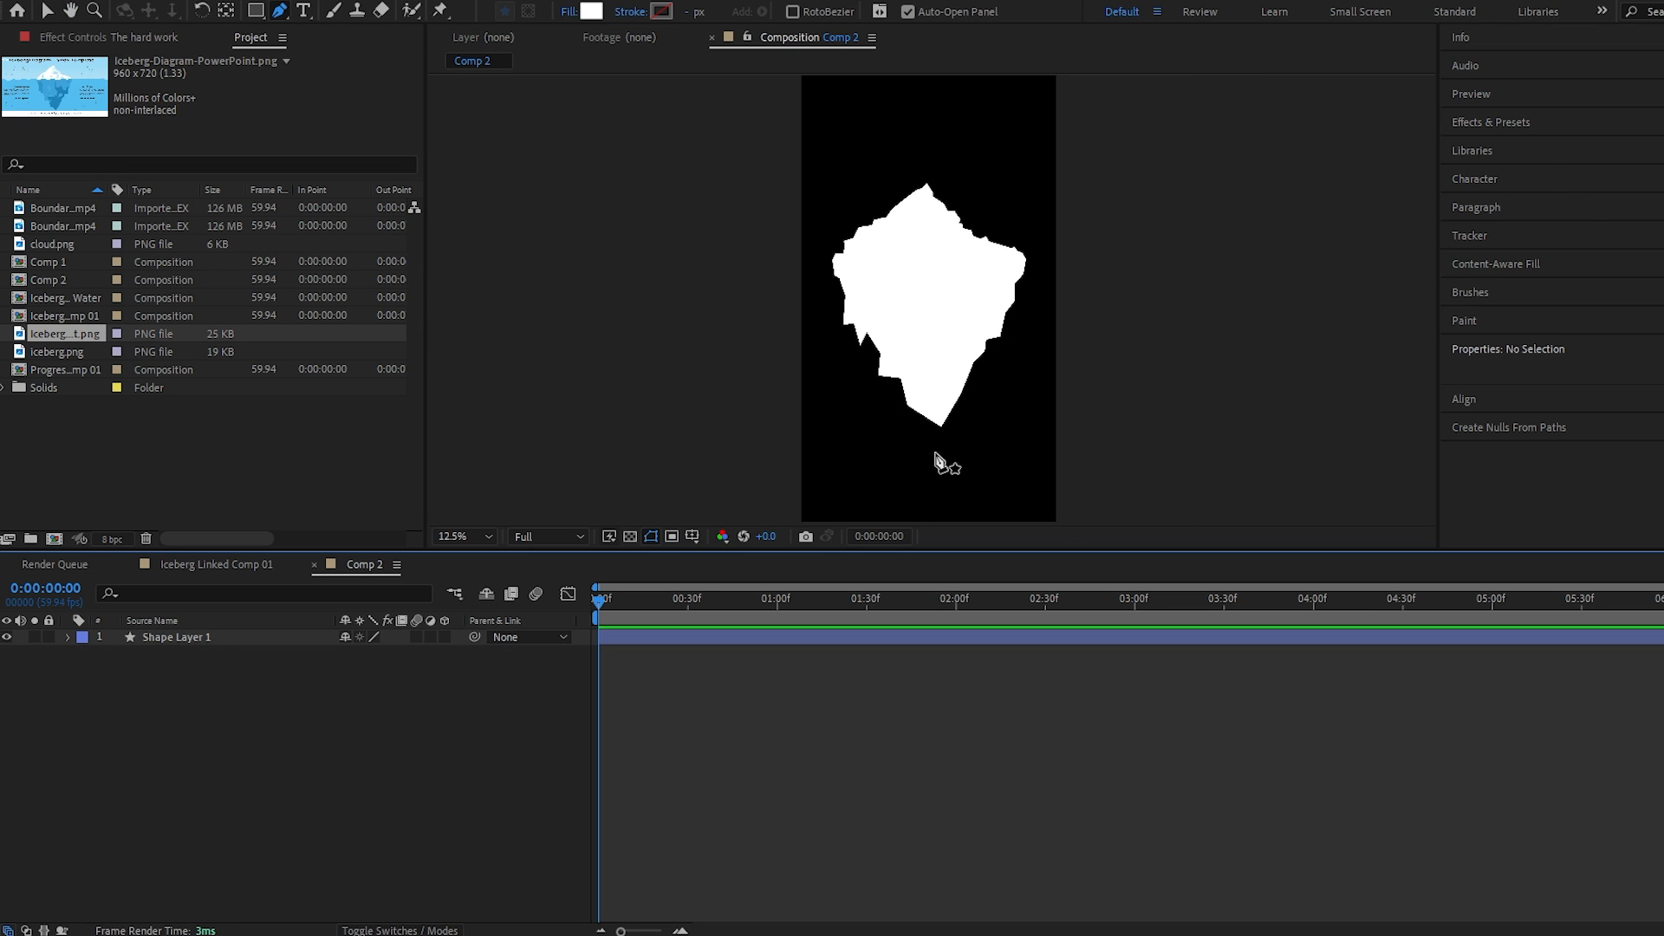
Step: Rename the traced shape layer to Iceberg
{"action": "left_click", "coordinate": [194, 641]}
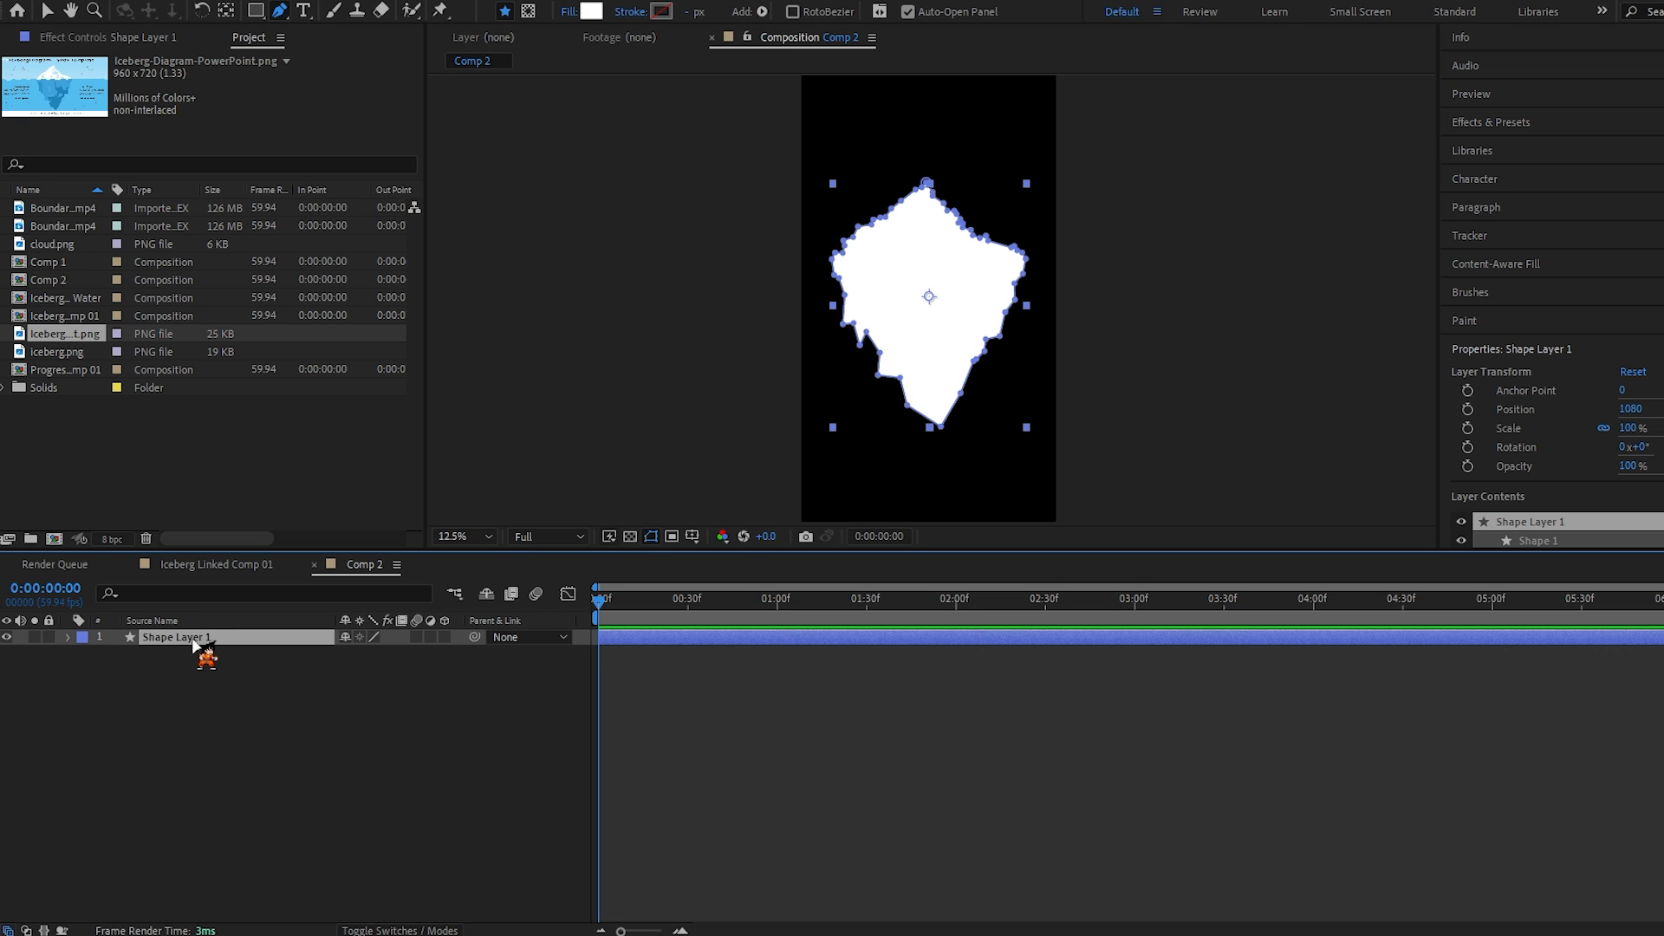
{"action": "key", "text": "Return"}
{"action": "key", "text": "BackSpace"}
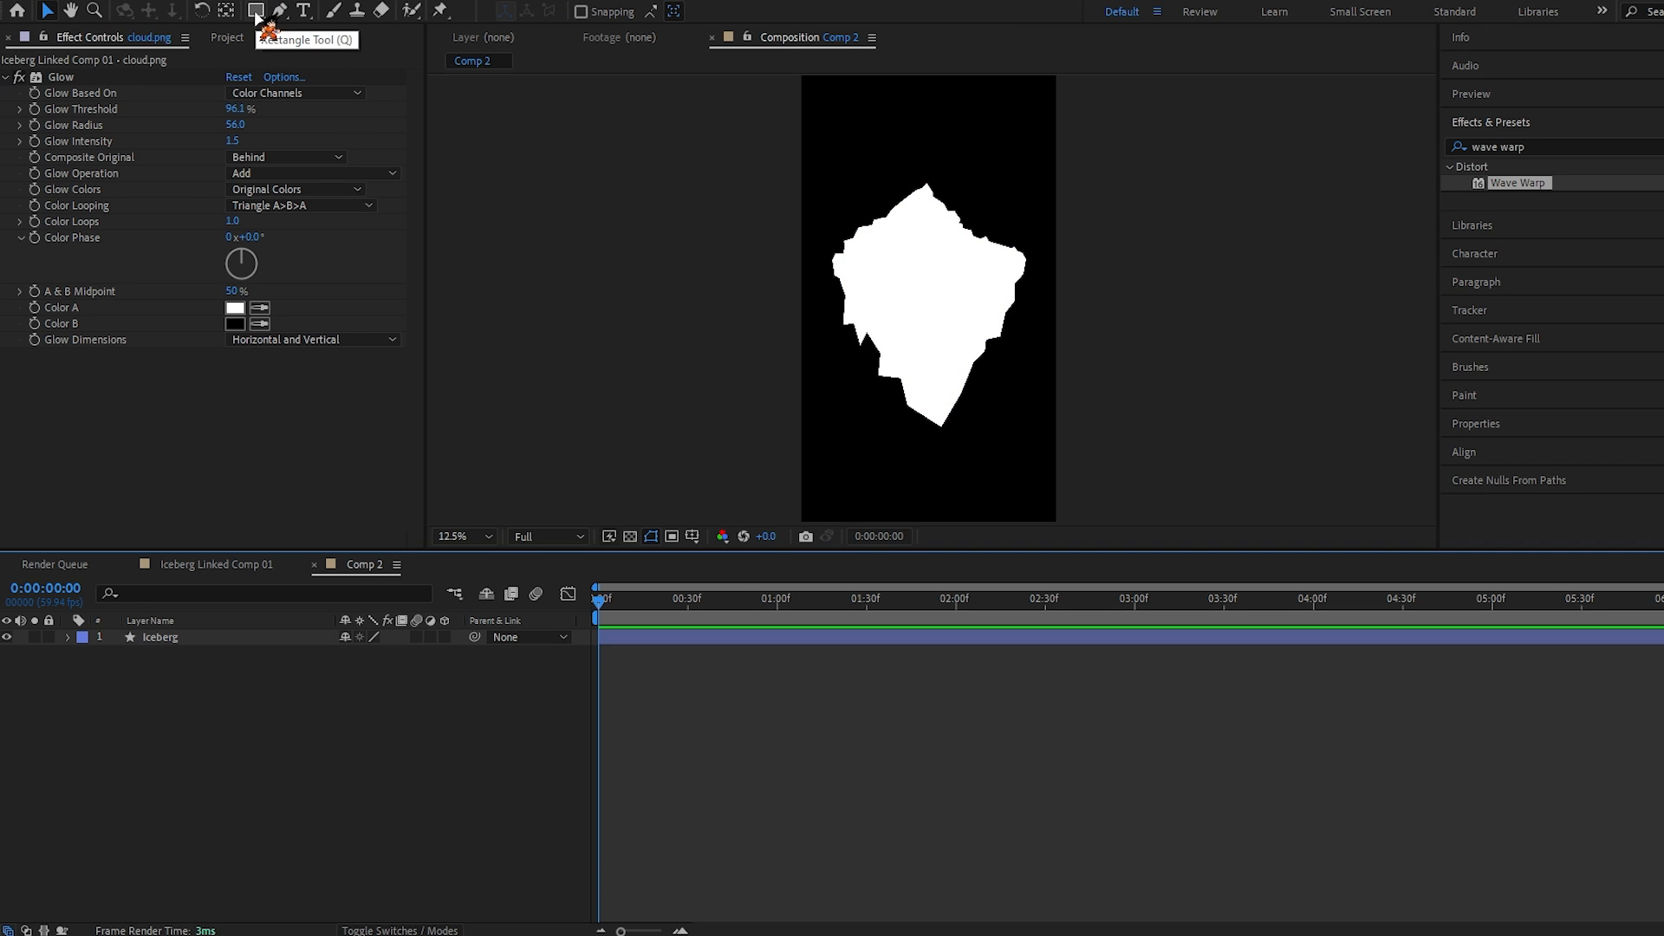
Step: Activate the Rectangle tool and set its shape fill color to a saturated blue
{"action": "left_click", "coordinate": [256, 12]}
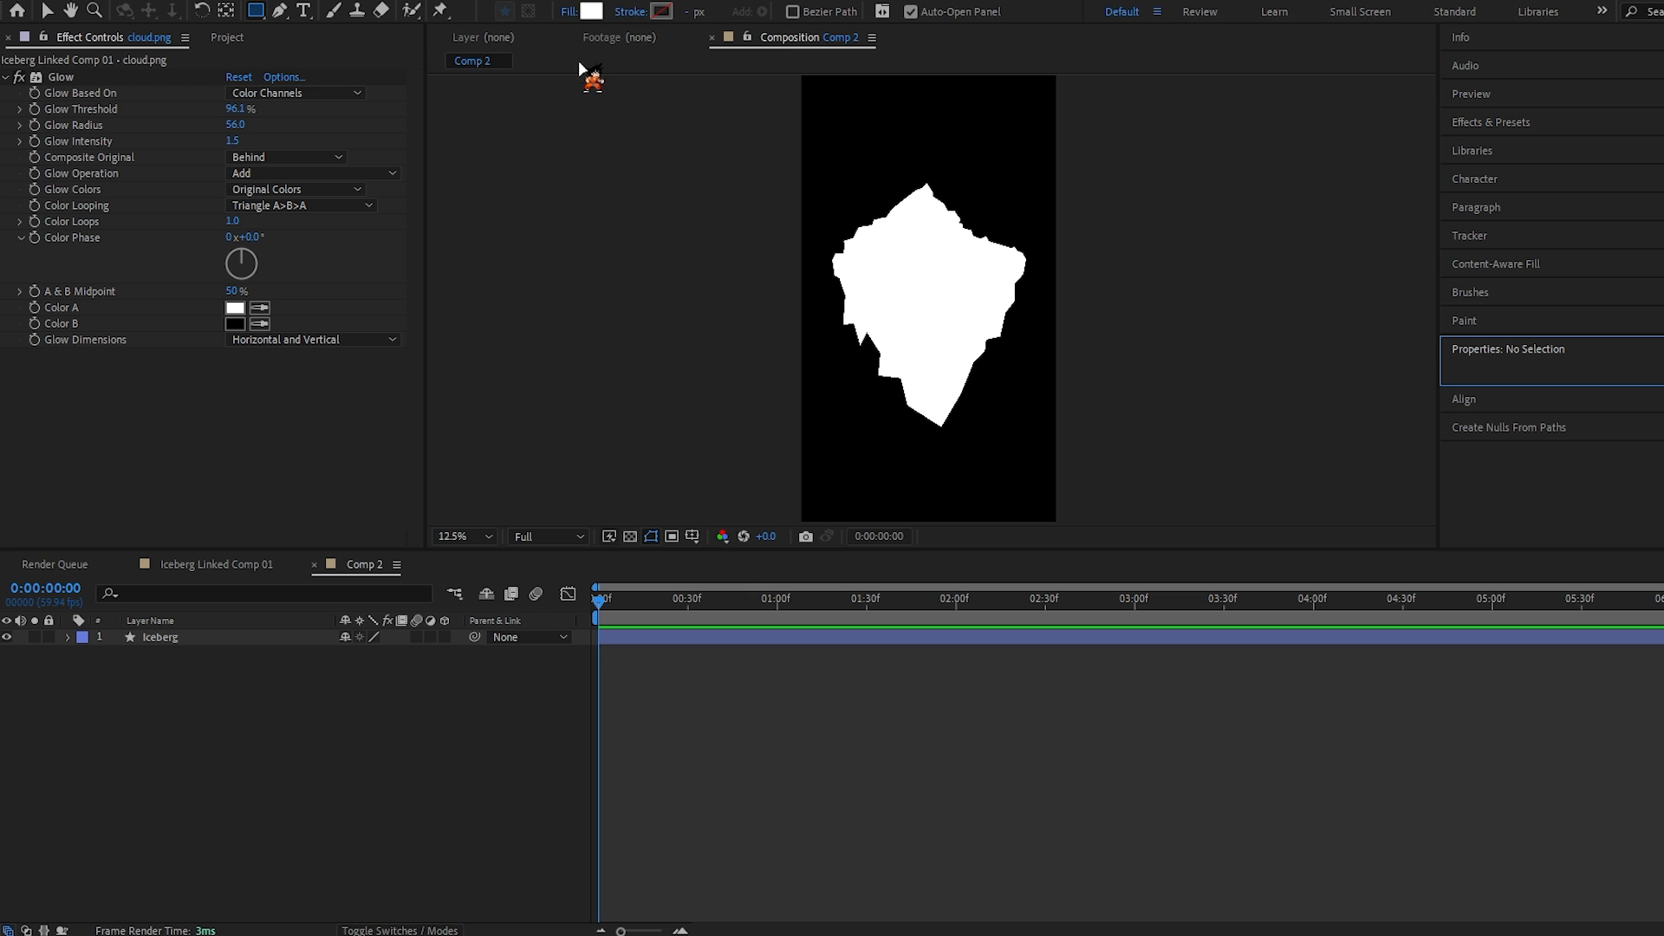
{"action": "left_click", "coordinate": [590, 11]}
{"action": "left_click", "coordinate": [1562, 216]}
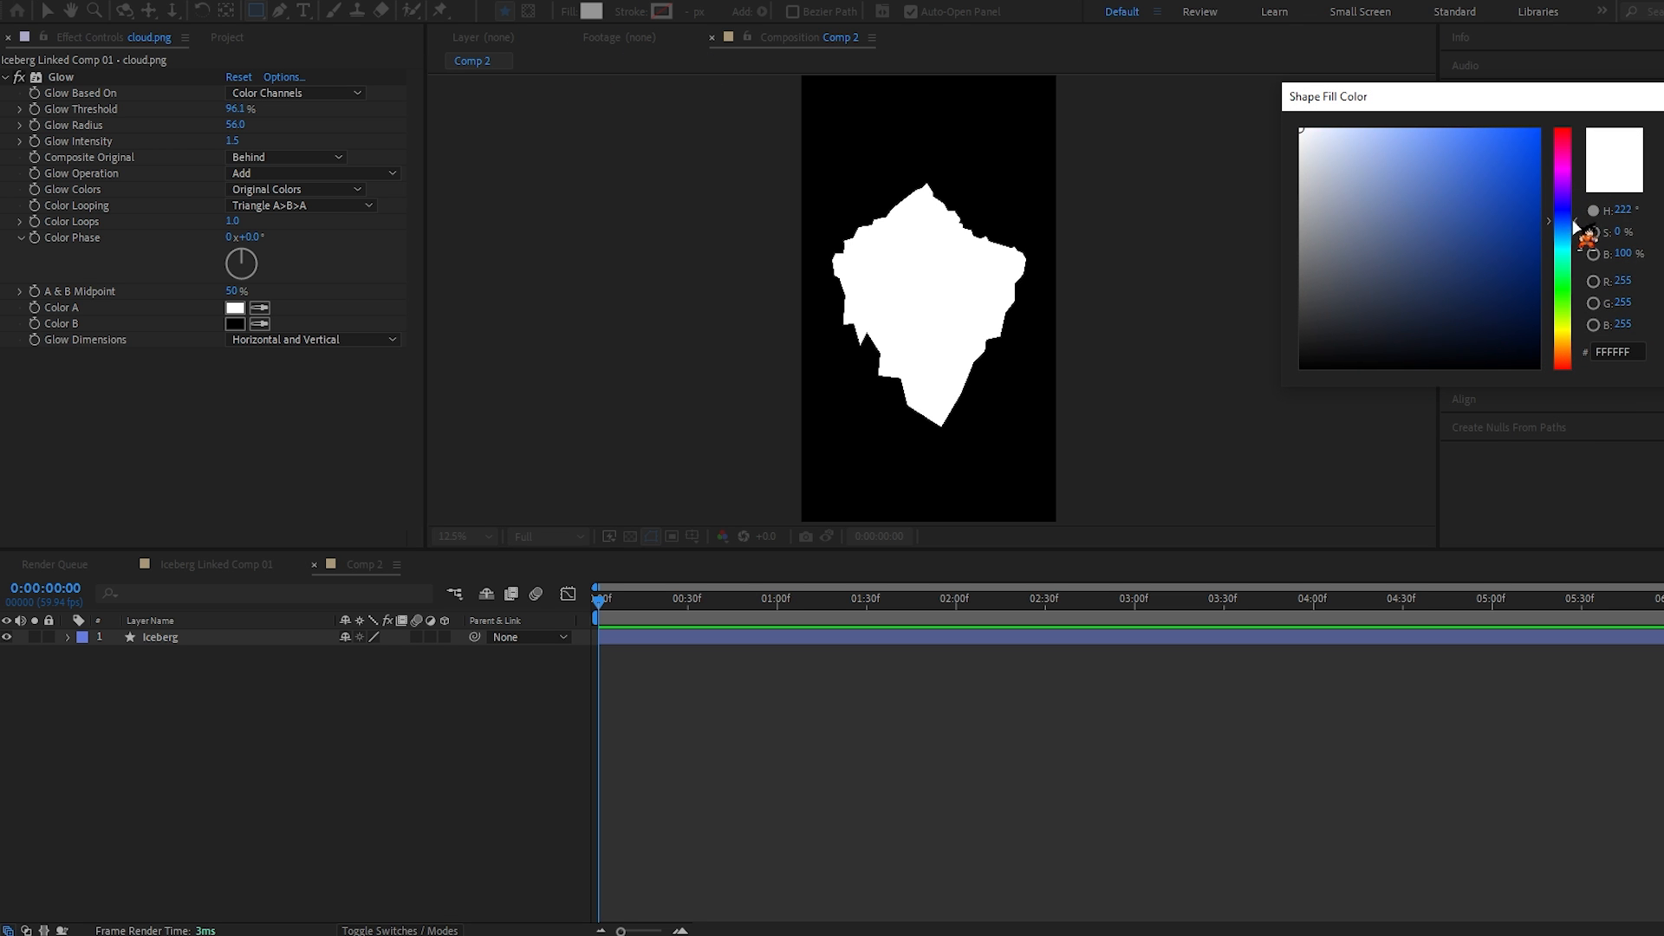
{"action": "left_click_drag", "start_coordinate": [1526, 208], "coordinate": [1633, 61]}
{"action": "left_click", "coordinate": [1663, 138]}
Step: Draw a blue rectangle over the lower half of the composition using the proportional grid as a guide, and hide the grid
{"action": "key", "text": "alt+apostrophe"}
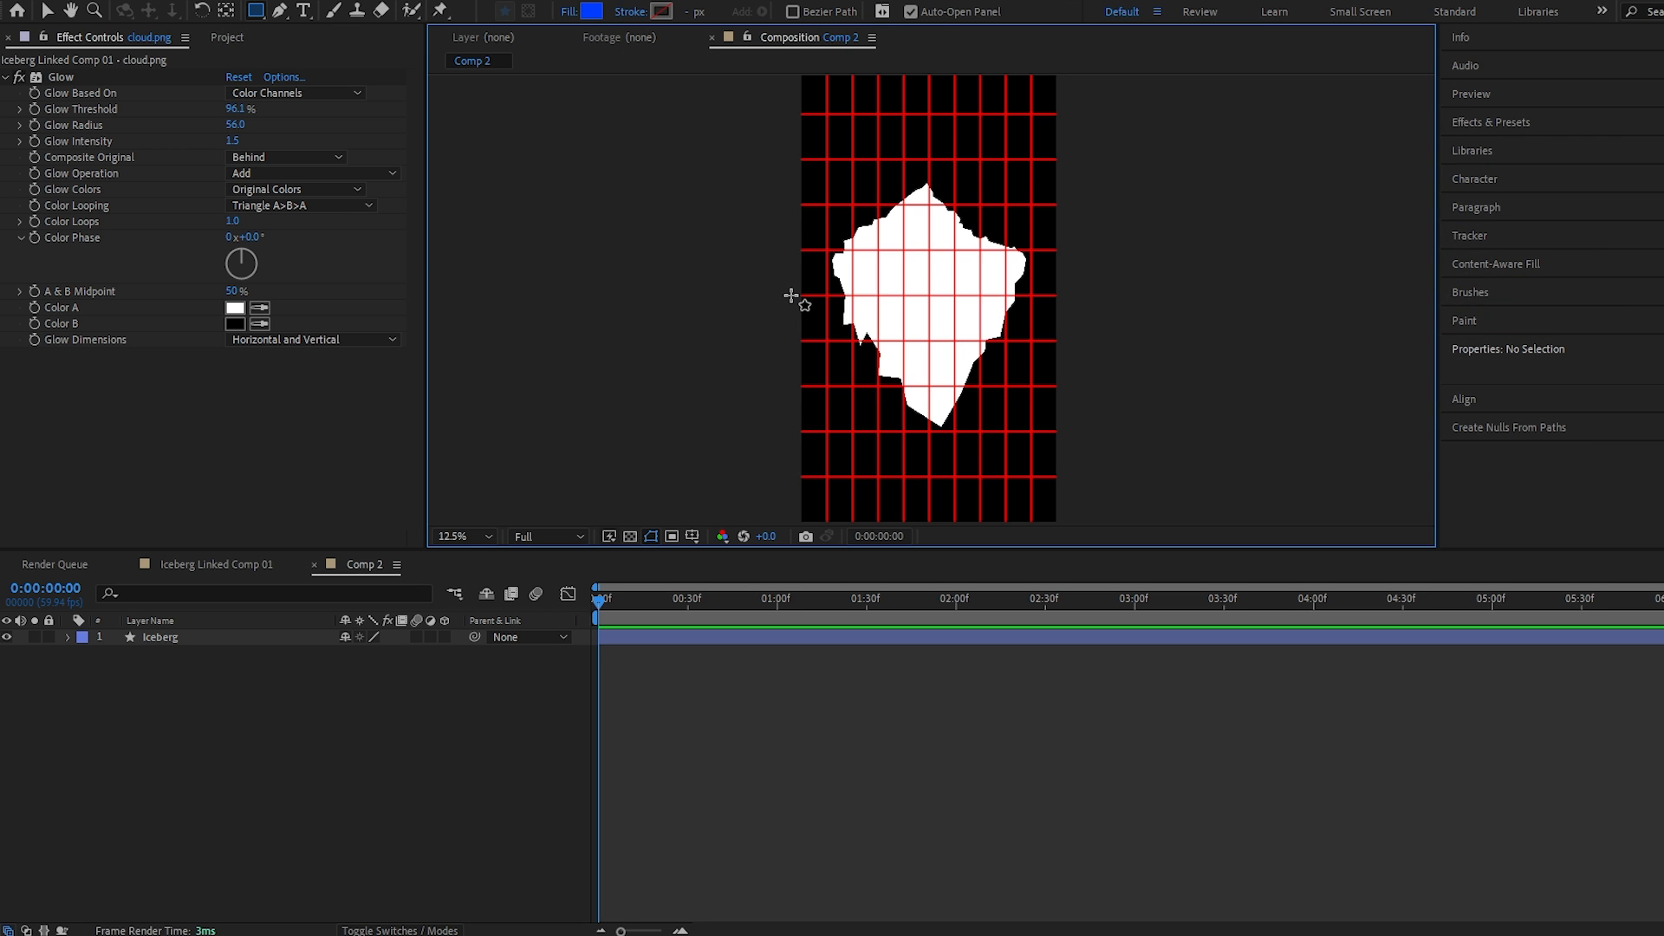
{"action": "left_click_drag", "start_coordinate": [792, 288], "coordinate": [1094, 530]}
{"action": "left_click", "coordinate": [358, 783]}
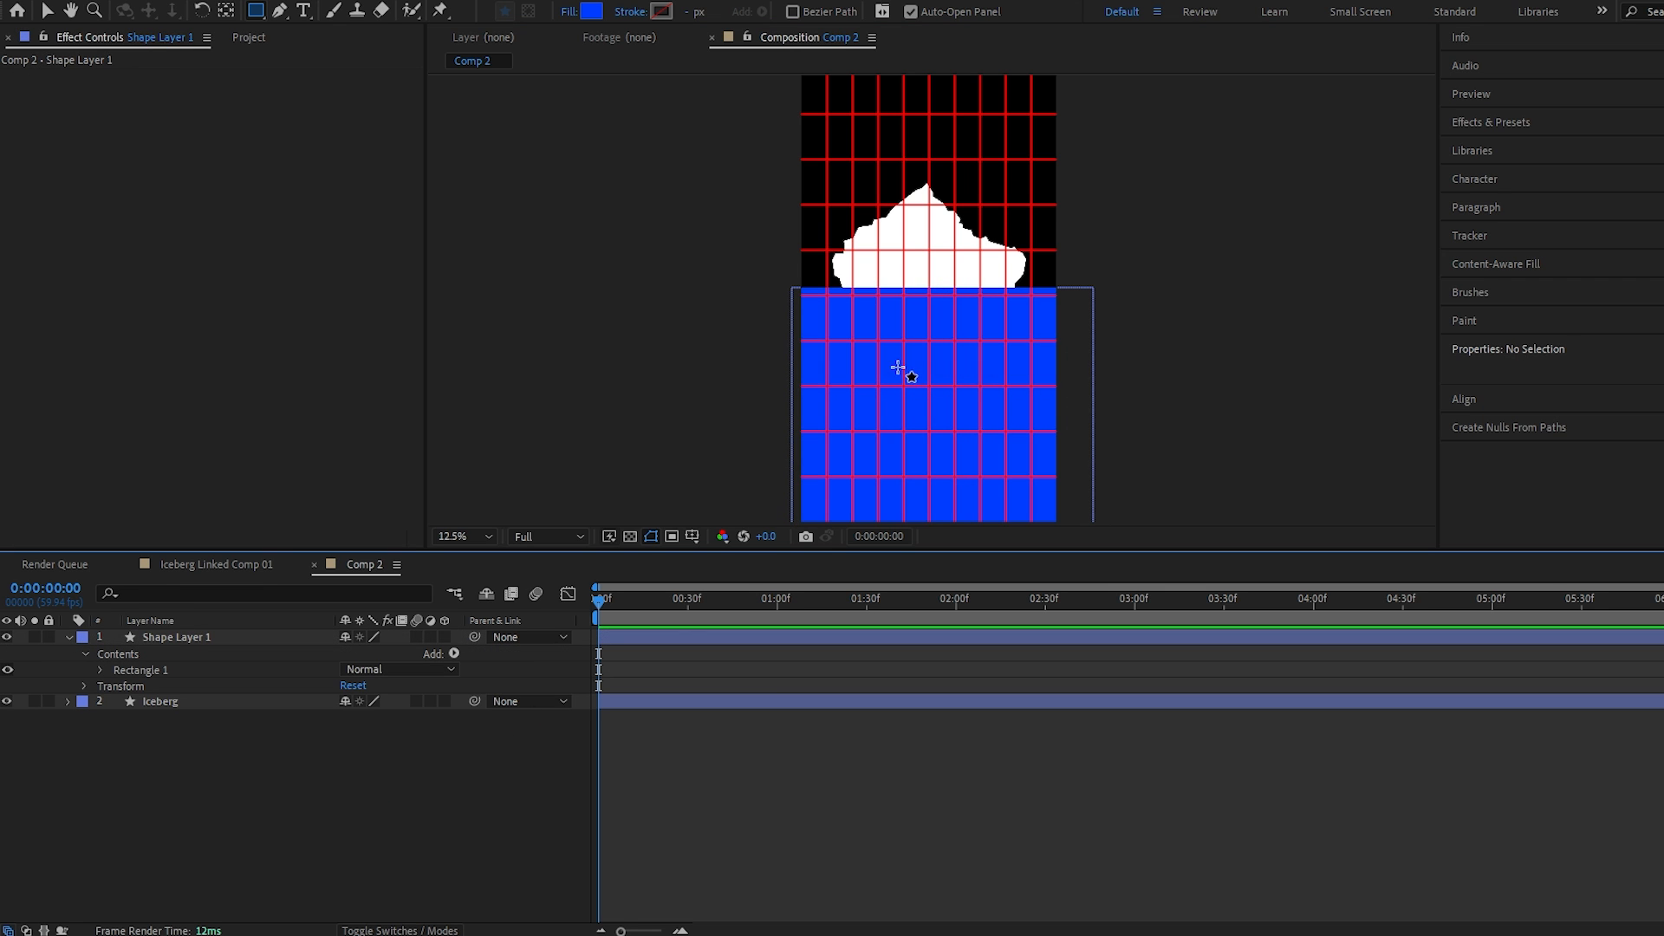
{"action": "left_click", "coordinate": [692, 536]}
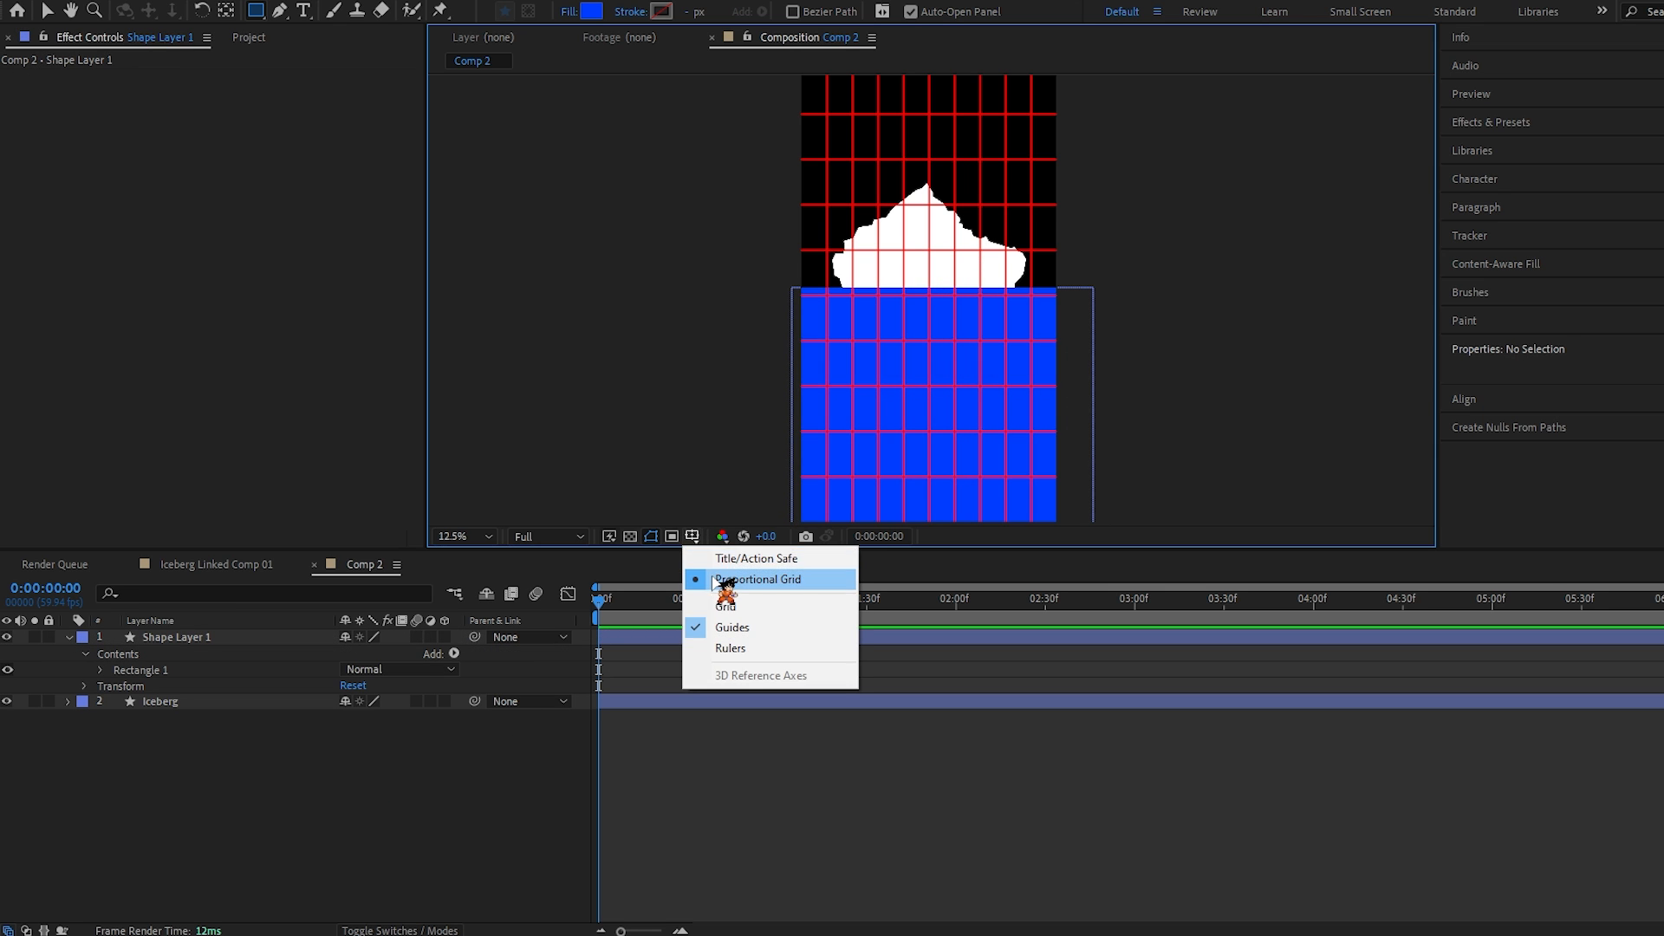
{"action": "left_click", "coordinate": [724, 579]}
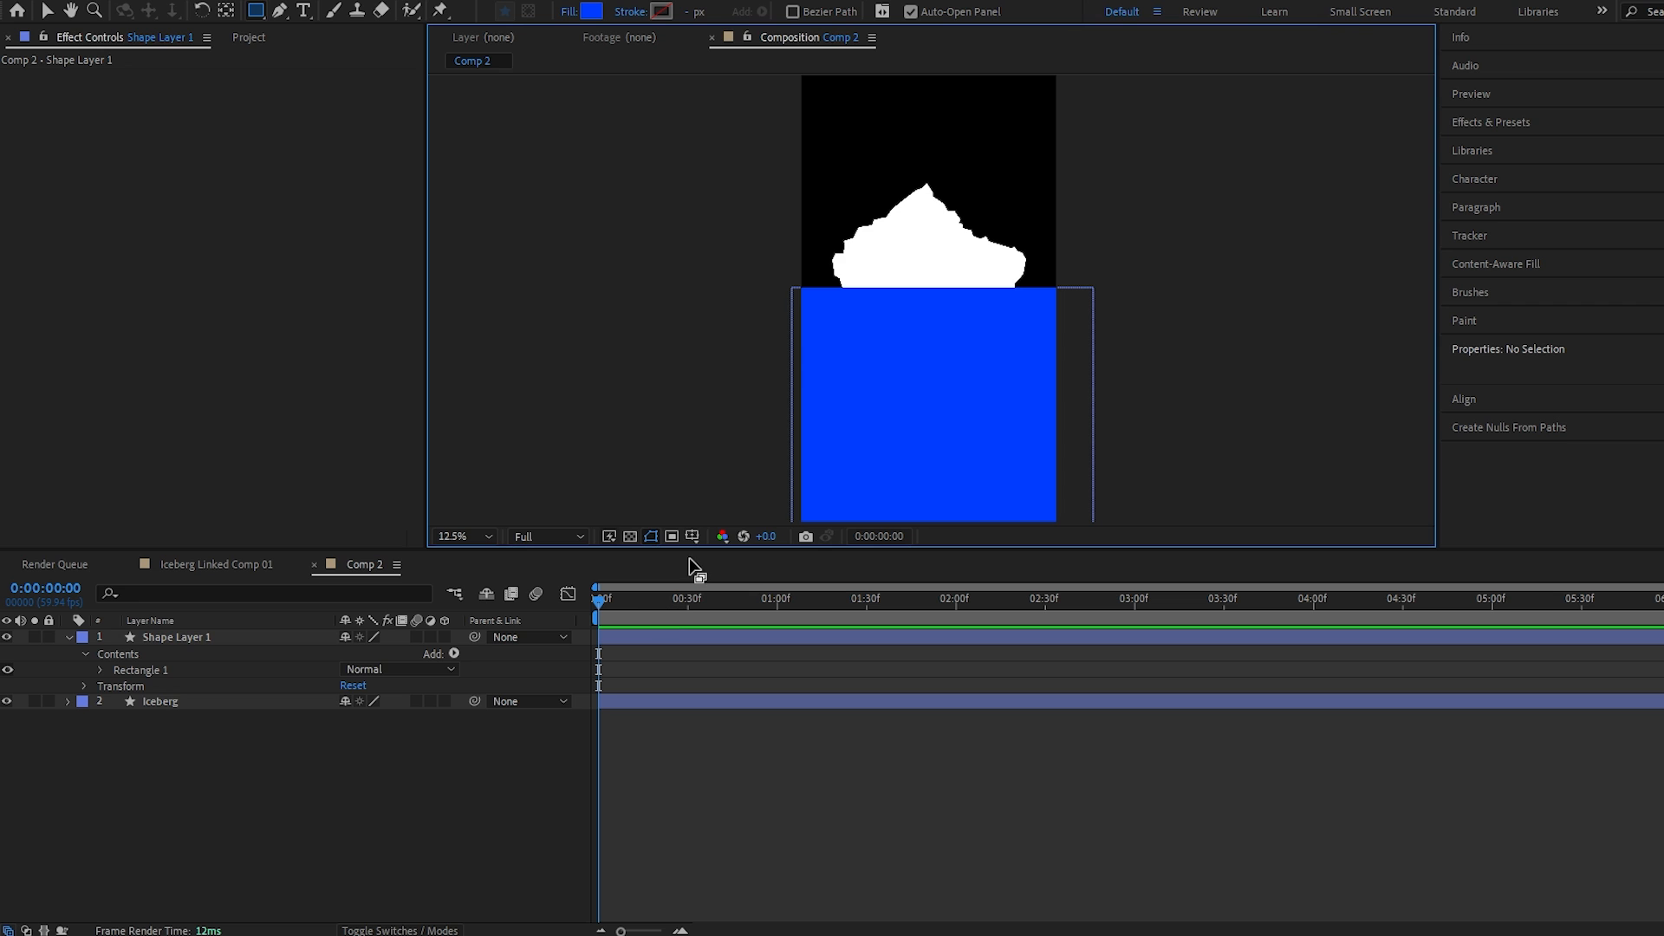
Step: Apply the Wave Warp effect to the blue rectangle layer
{"action": "left_click", "coordinate": [1520, 127]}
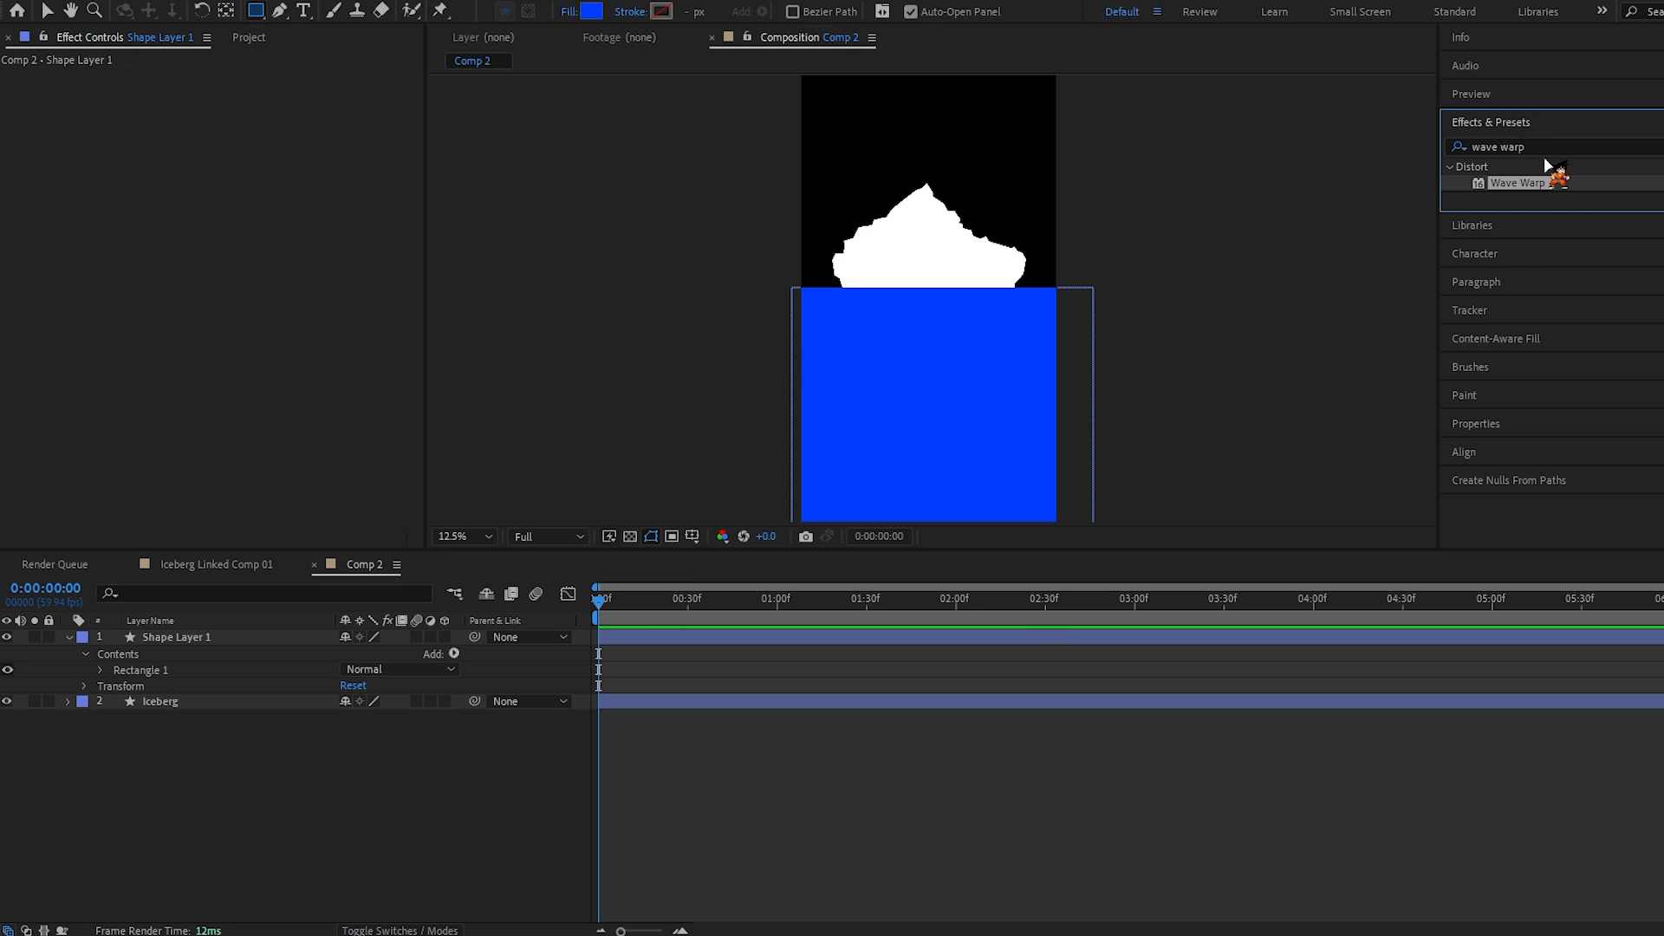
{"action": "left_click_drag", "start_coordinate": [1544, 187], "coordinate": [956, 652]}
{"action": "key", "text": "v"}
{"action": "key", "text": "period"}
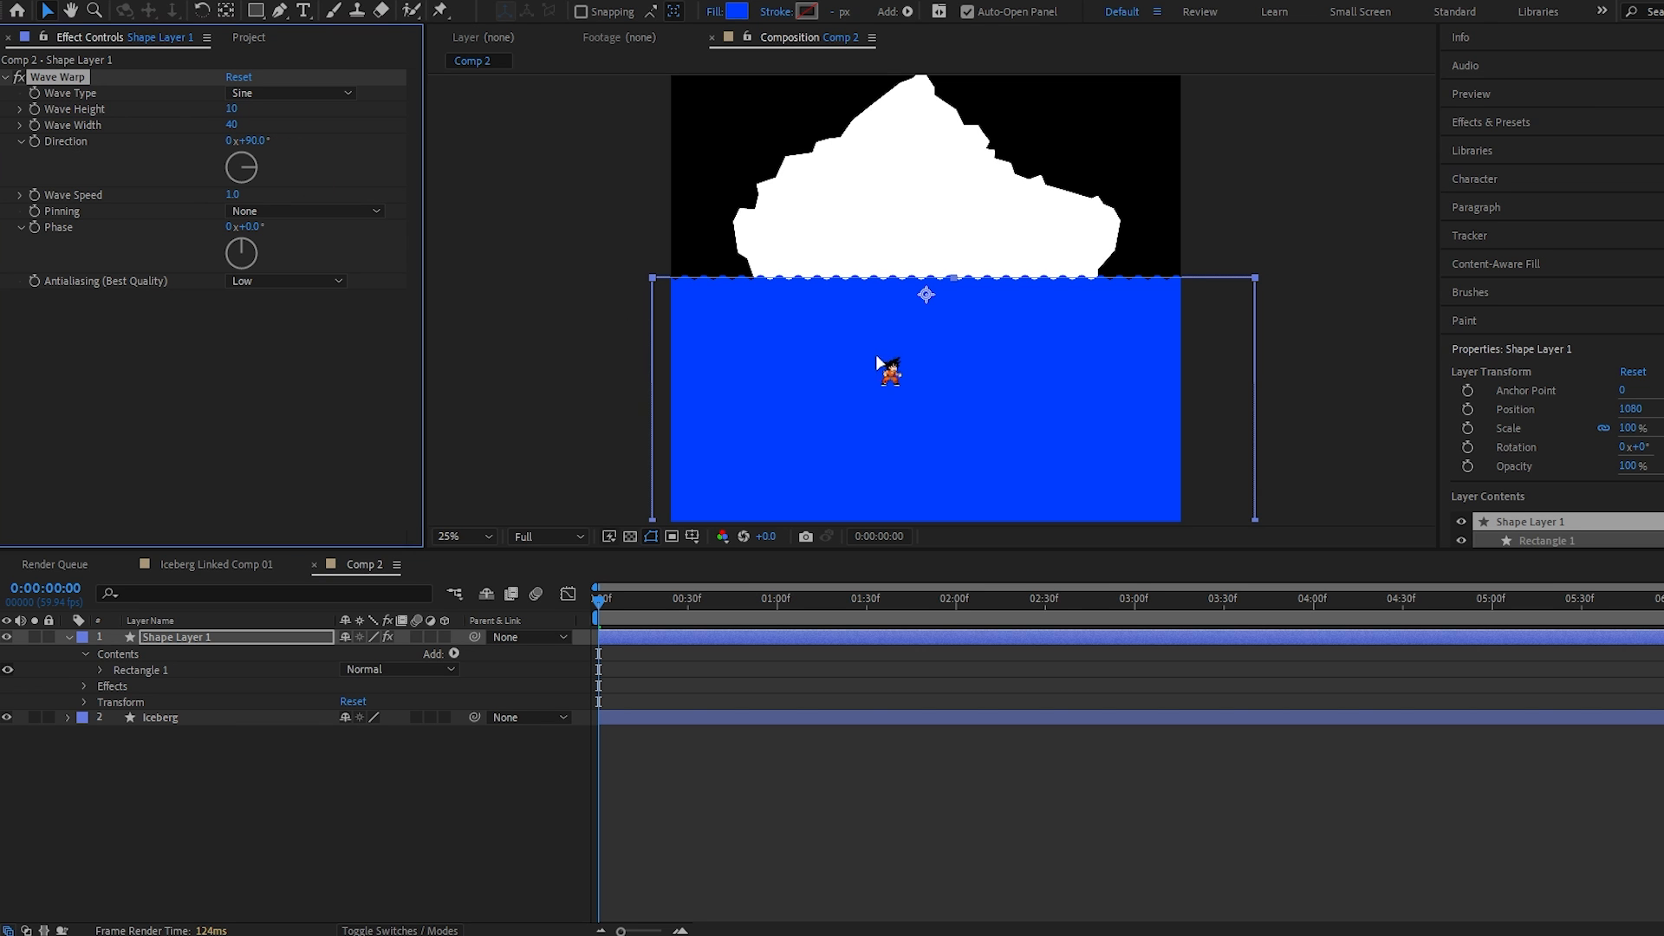
{"action": "left_click_drag", "start_coordinate": [876, 363], "coordinate": [882, 391]}
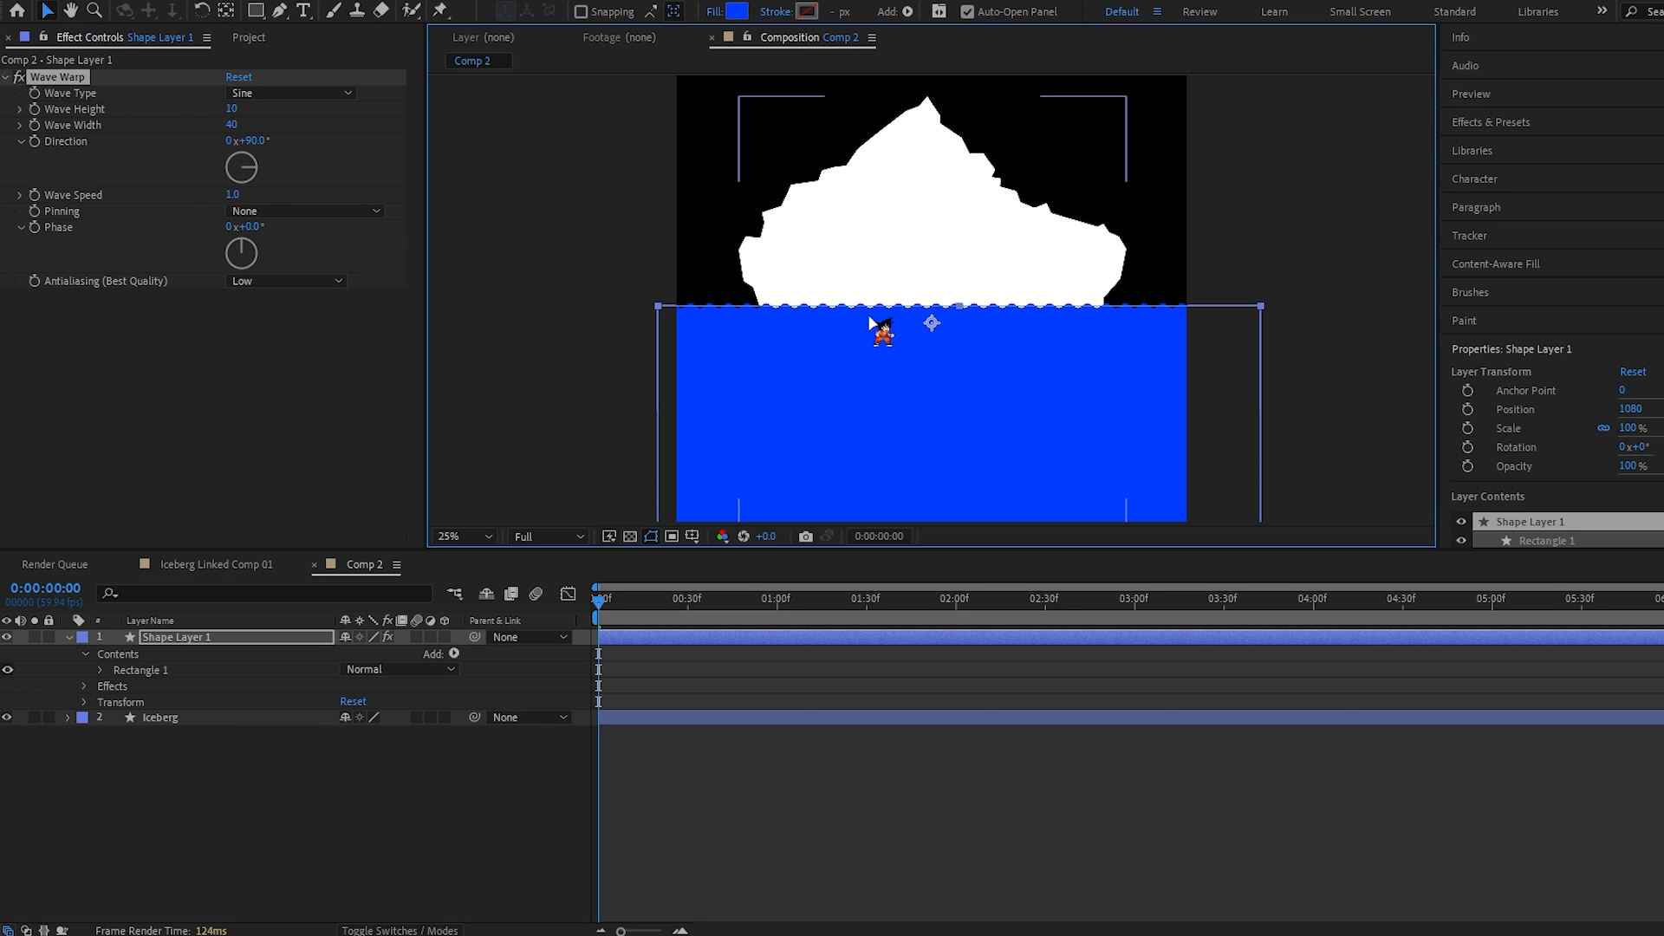
Step: Set the Wave Warp's Wave Height to 35 and its Wave Width to 167
{"action": "left_click_drag", "start_coordinate": [231, 109], "coordinate": [273, 109]}
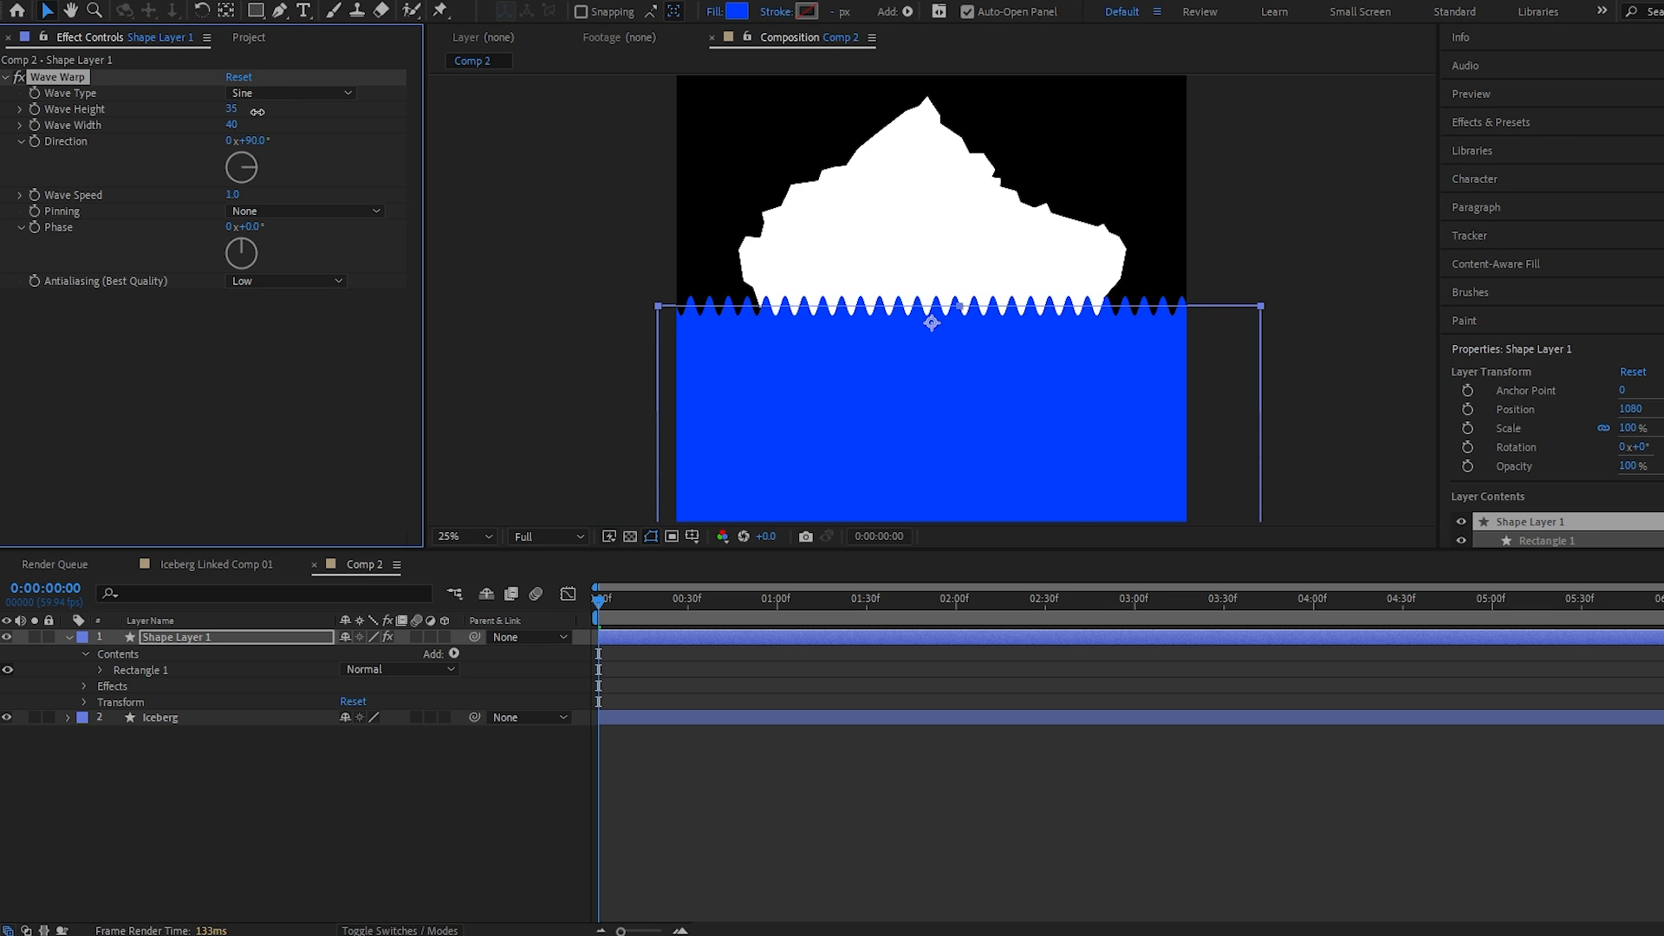
{"action": "left_click_drag", "start_coordinate": [230, 124], "coordinate": [1274, 148]}
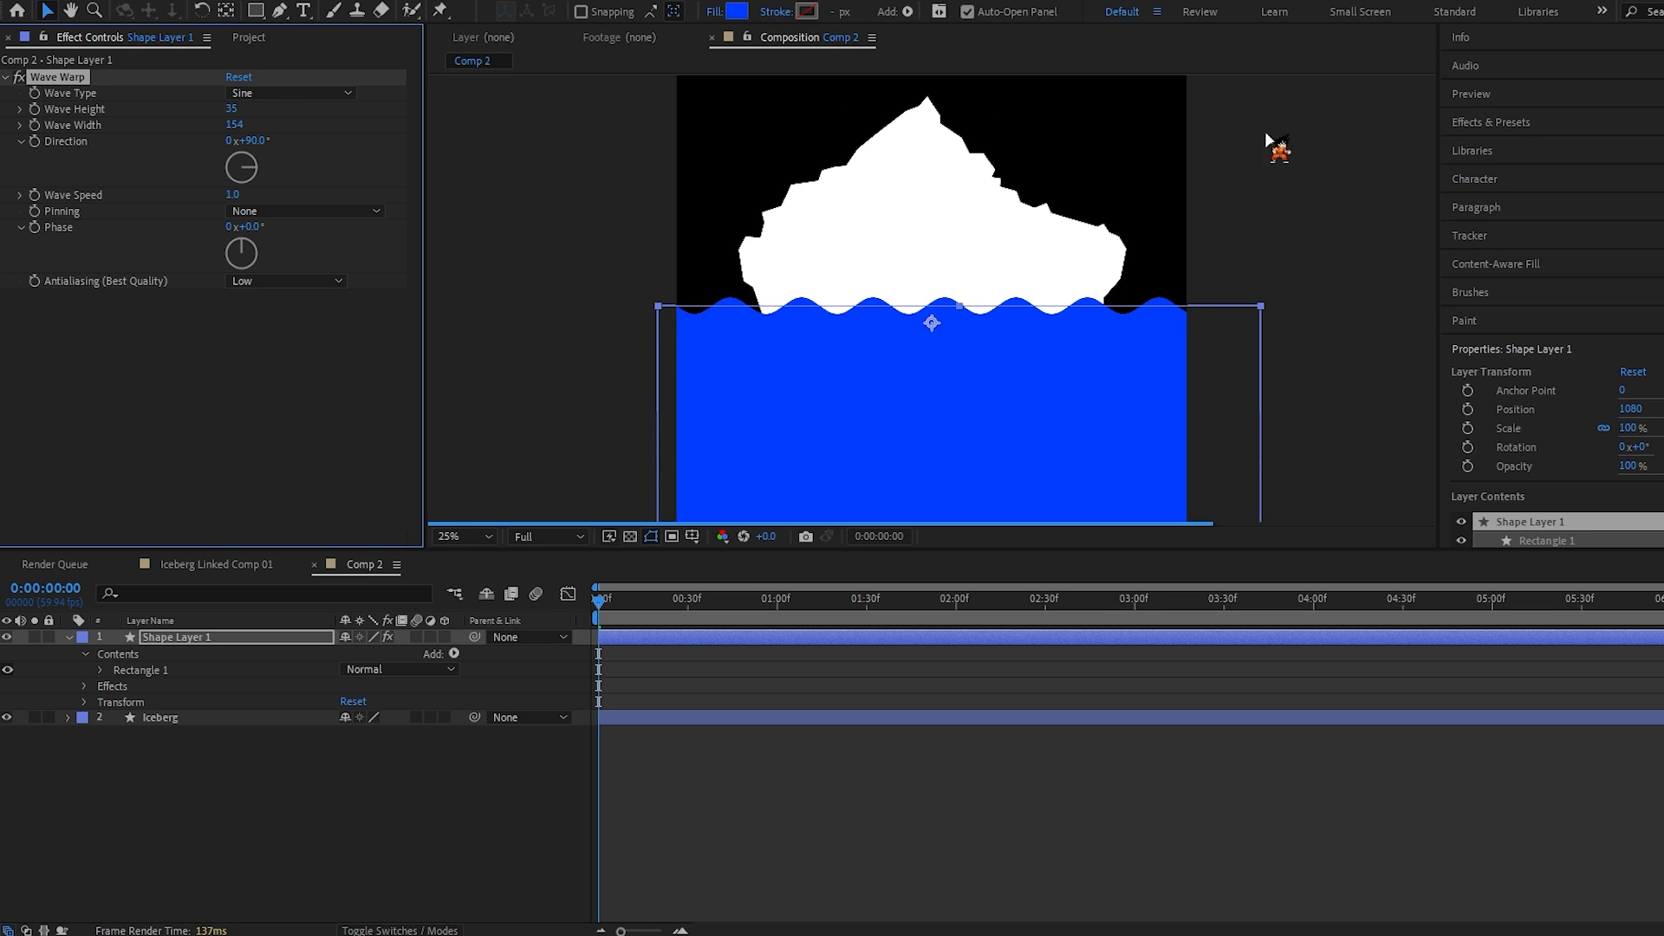
{"action": "left_click_drag", "start_coordinate": [251, 123], "coordinate": [333, 115]}
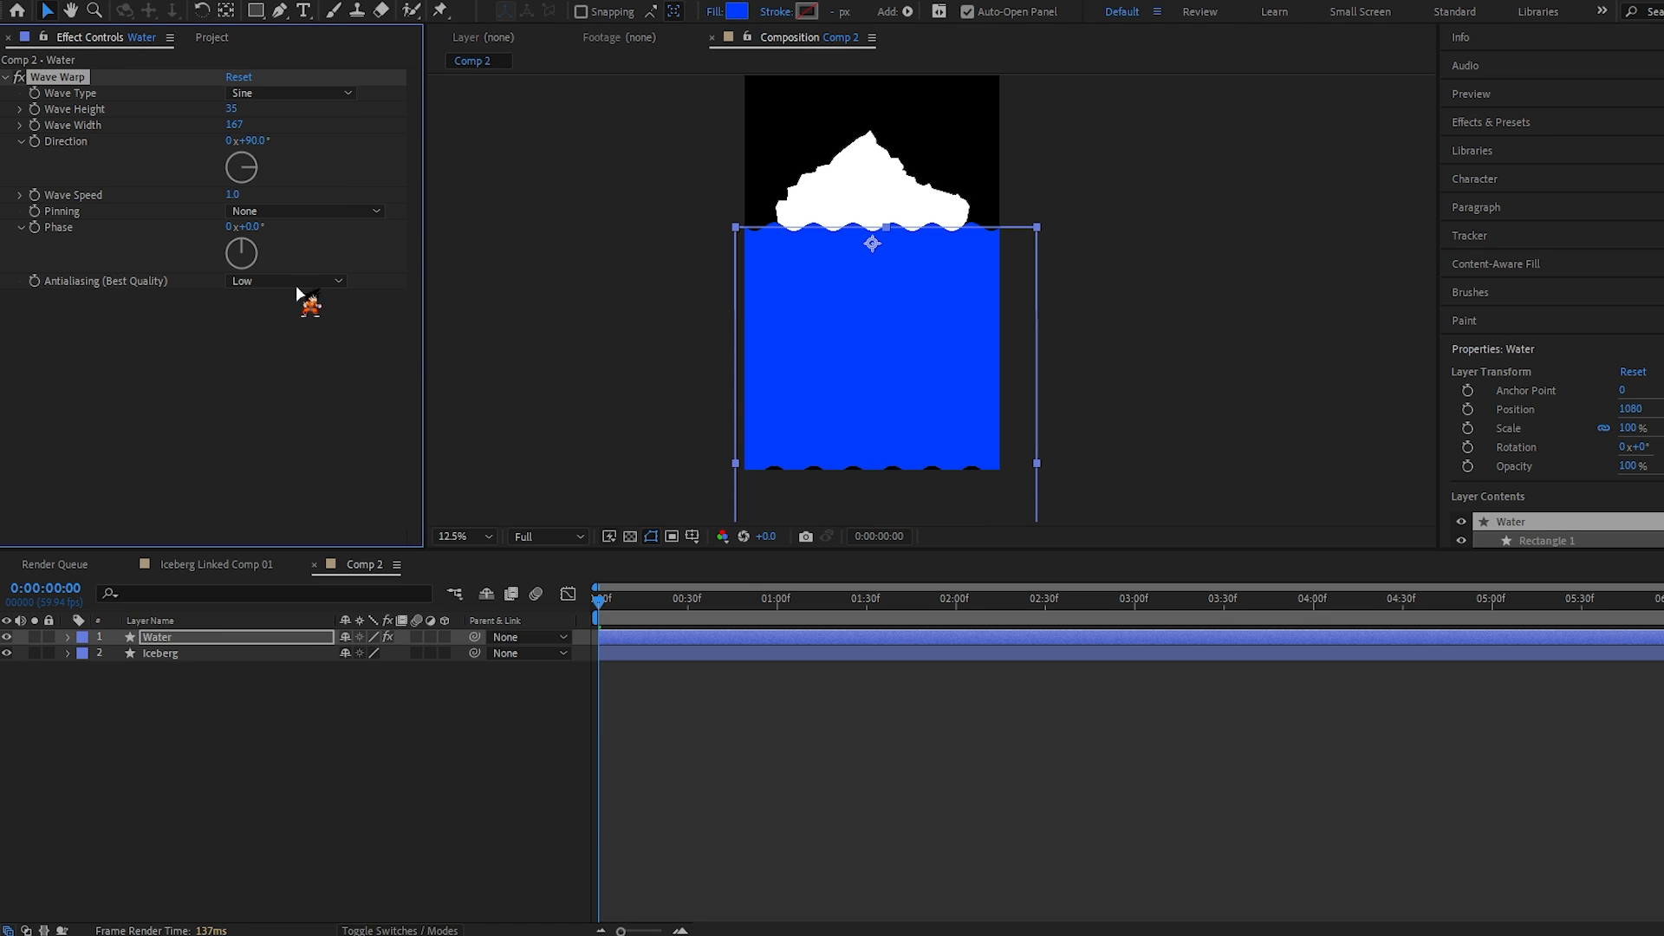
Step: Set the Wave Warp's Pinning to All Edges and preview the water animation
{"action": "left_click", "coordinate": [251, 210]}
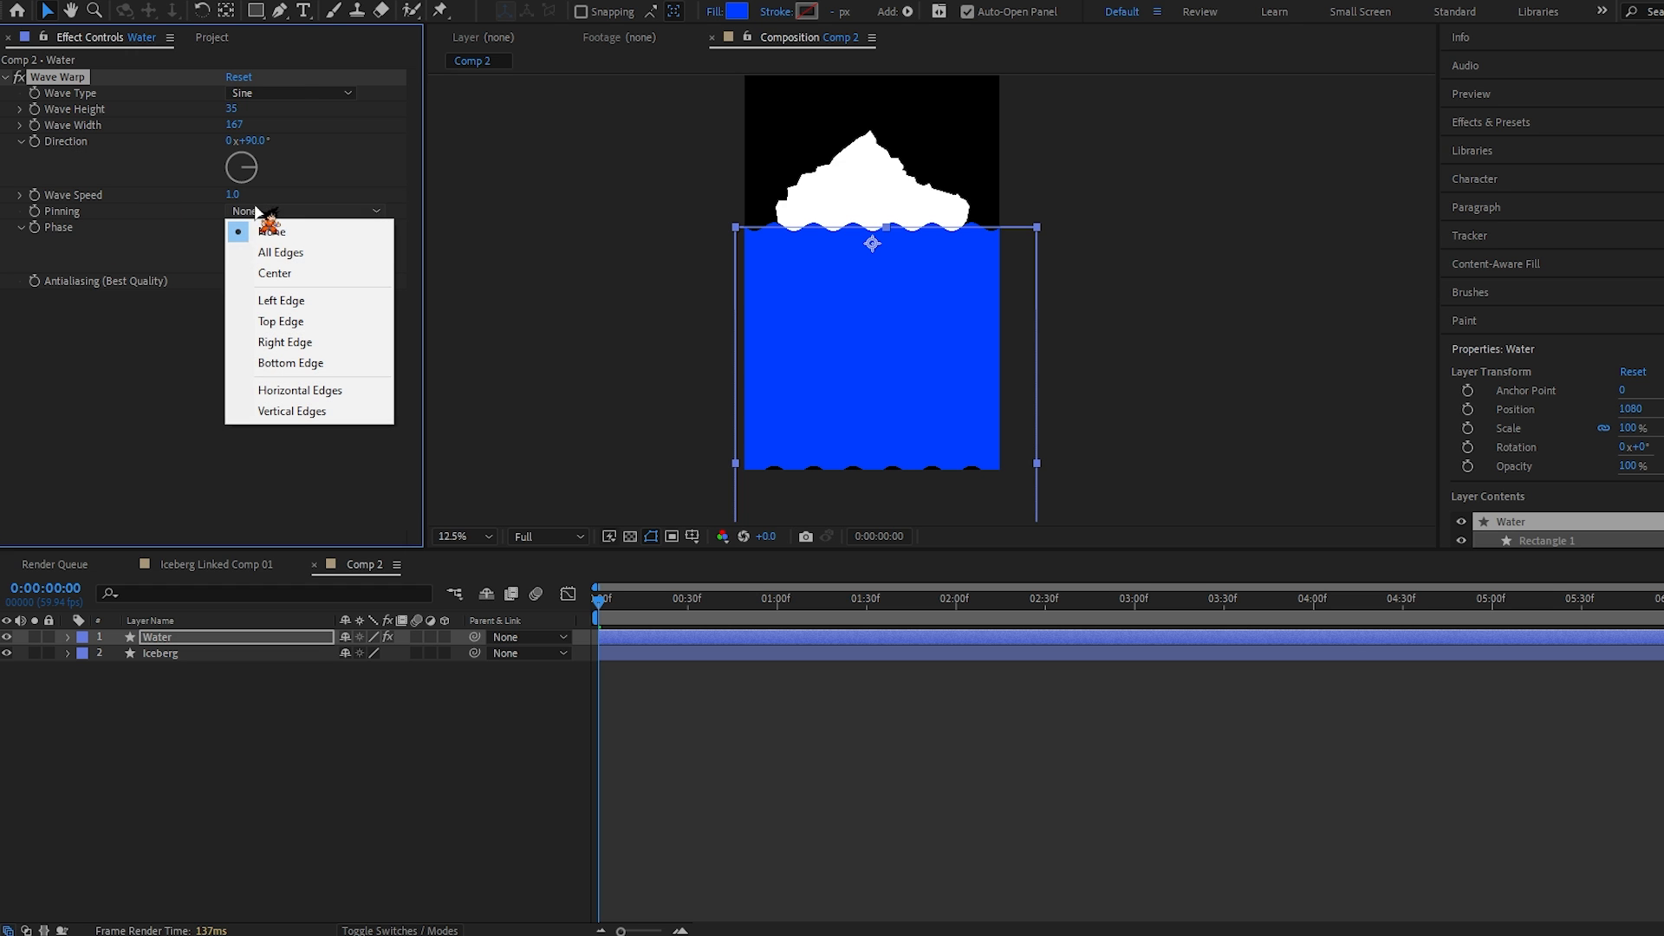
{"action": "left_click", "coordinate": [305, 252]}
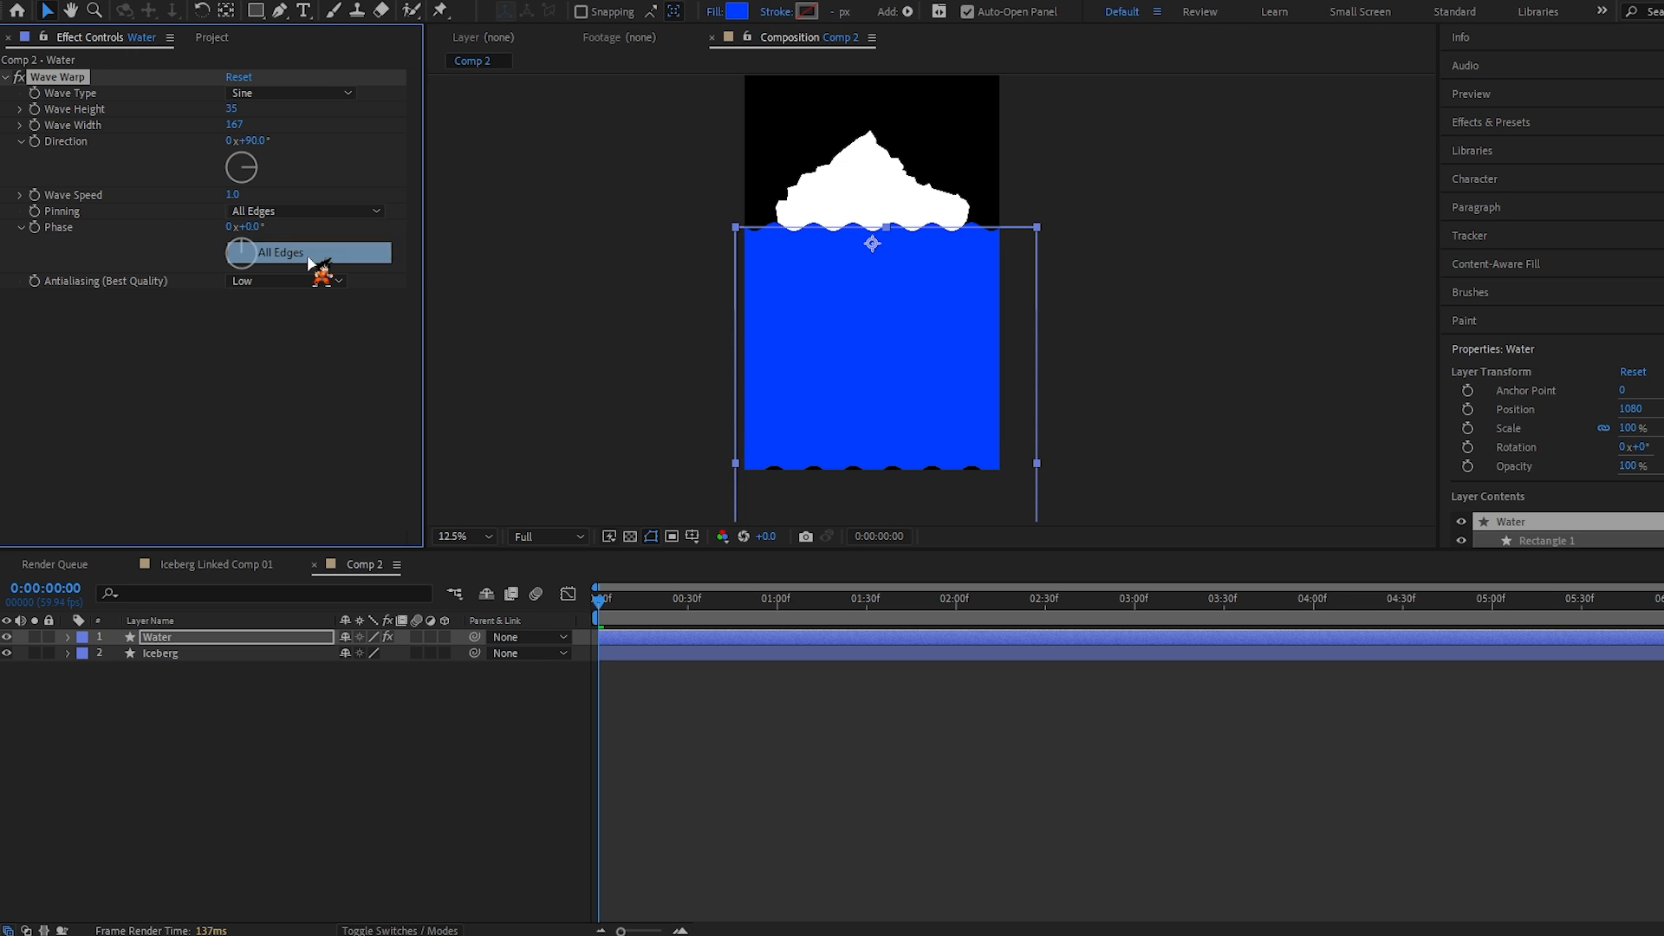
{"action": "left_click", "coordinate": [326, 453]}
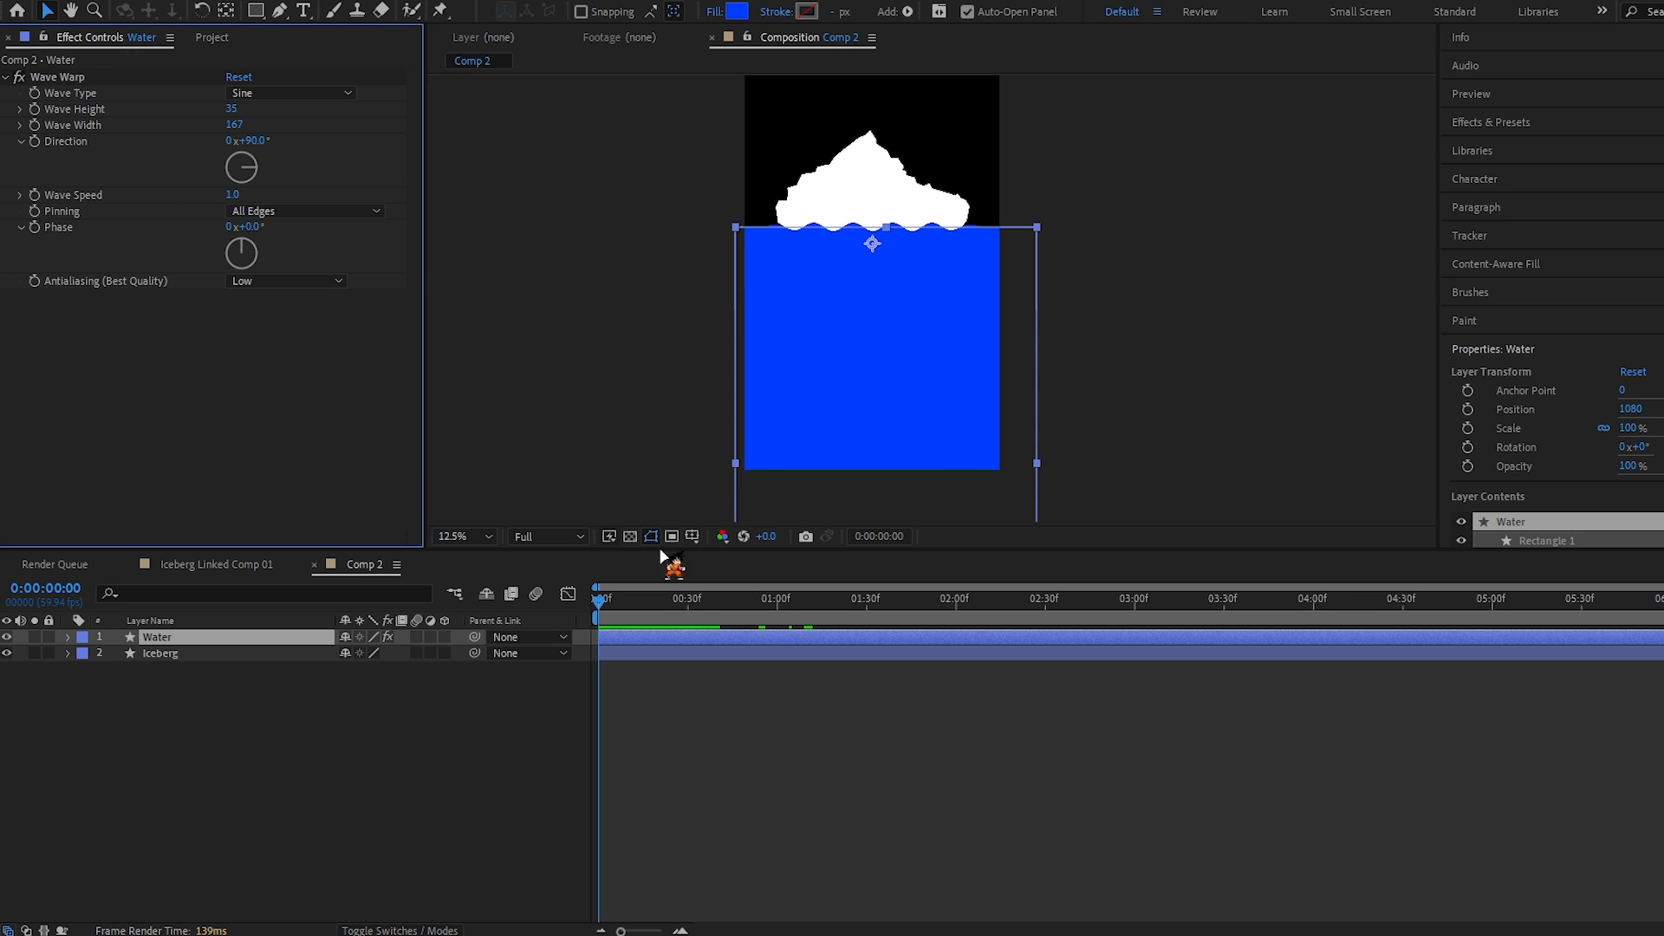
{"action": "key", "text": "space"}
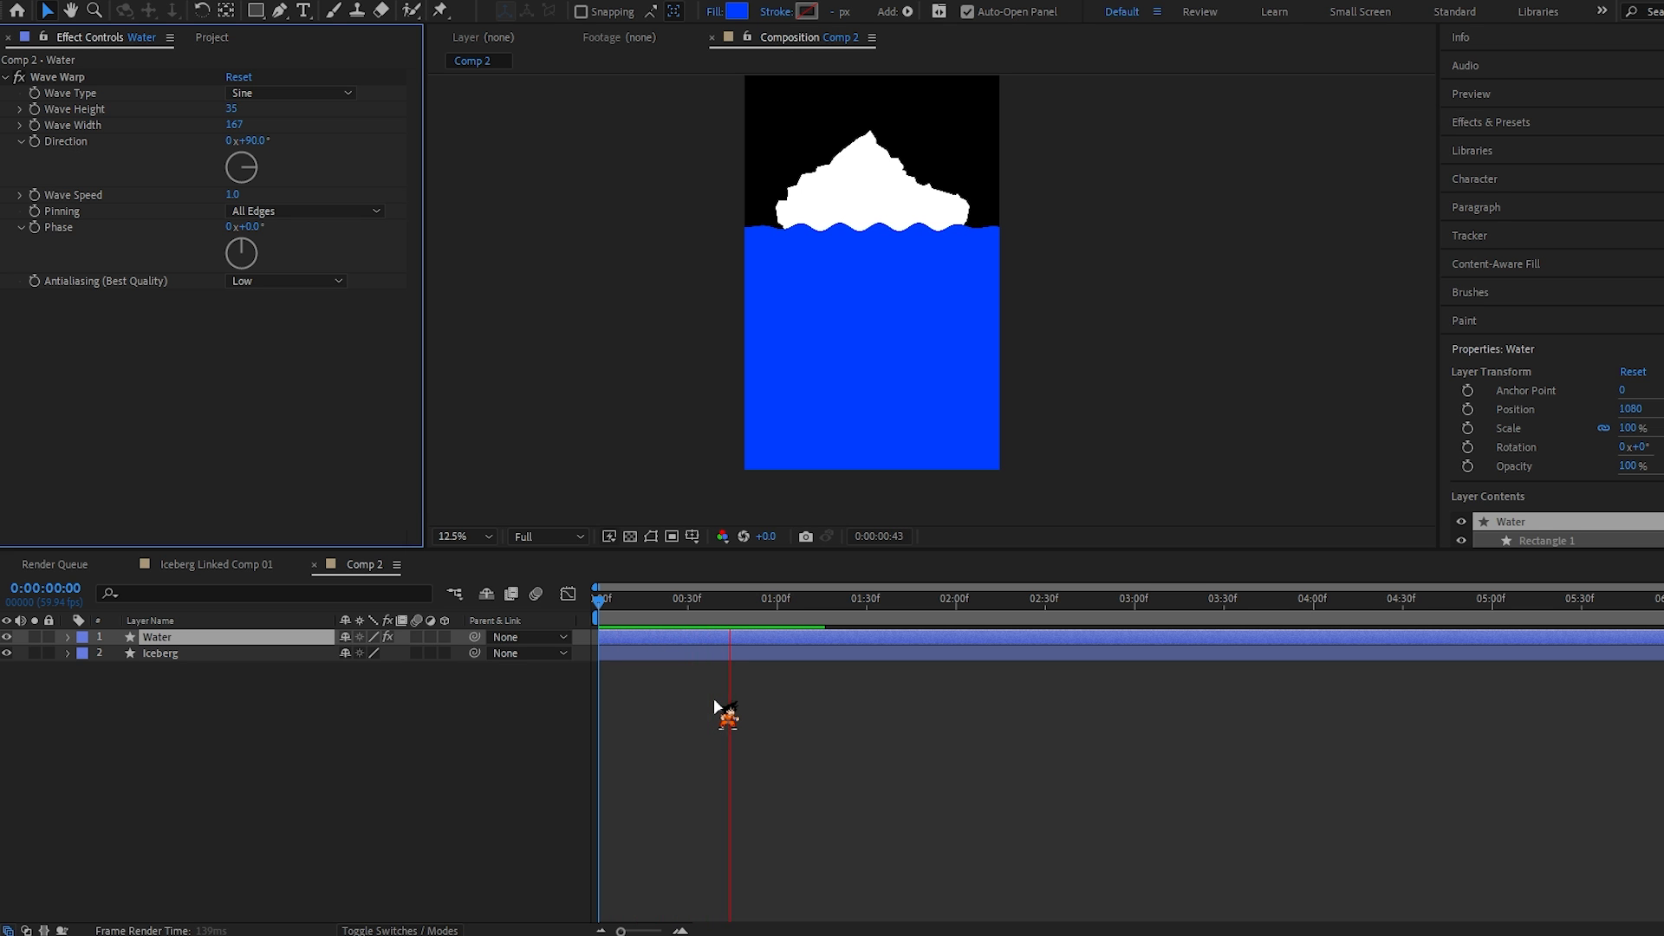
{"action": "left_click", "coordinate": [407, 763]}
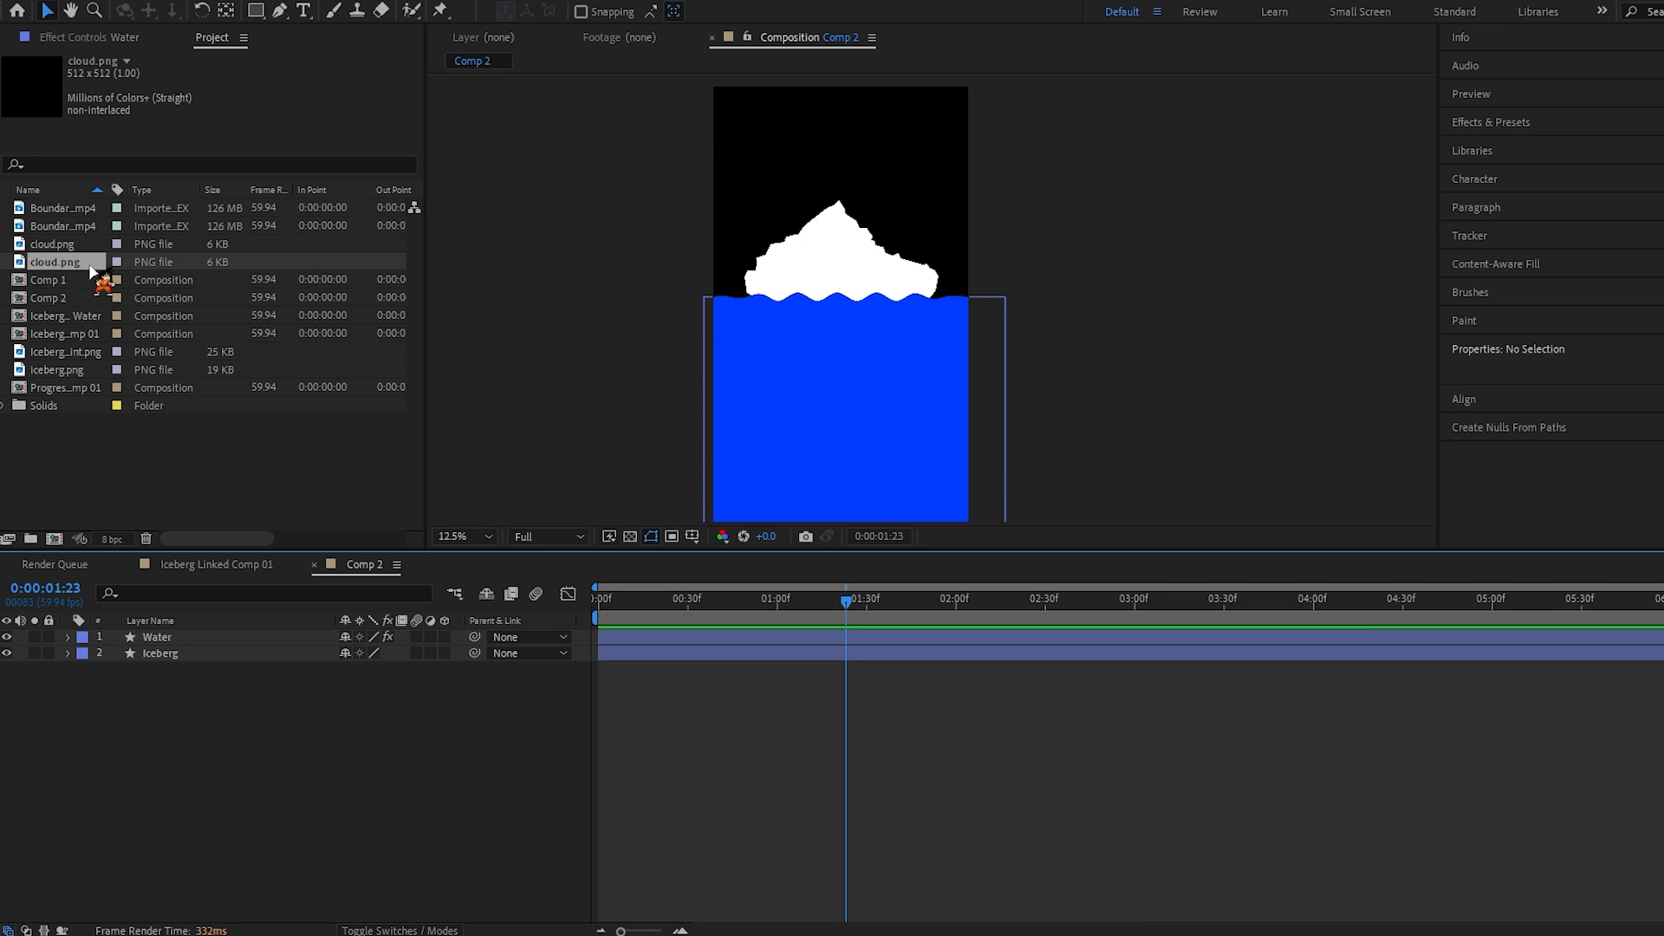
Step: Add the newly imported cloud.png as the top layer above Water and apply the Invert effect to it
{"action": "left_click_drag", "start_coordinate": [90, 267], "coordinate": [228, 636]}
{"action": "scroll", "coordinate": [951, 299], "scroll_direction": "up", "scroll_amount": 1}
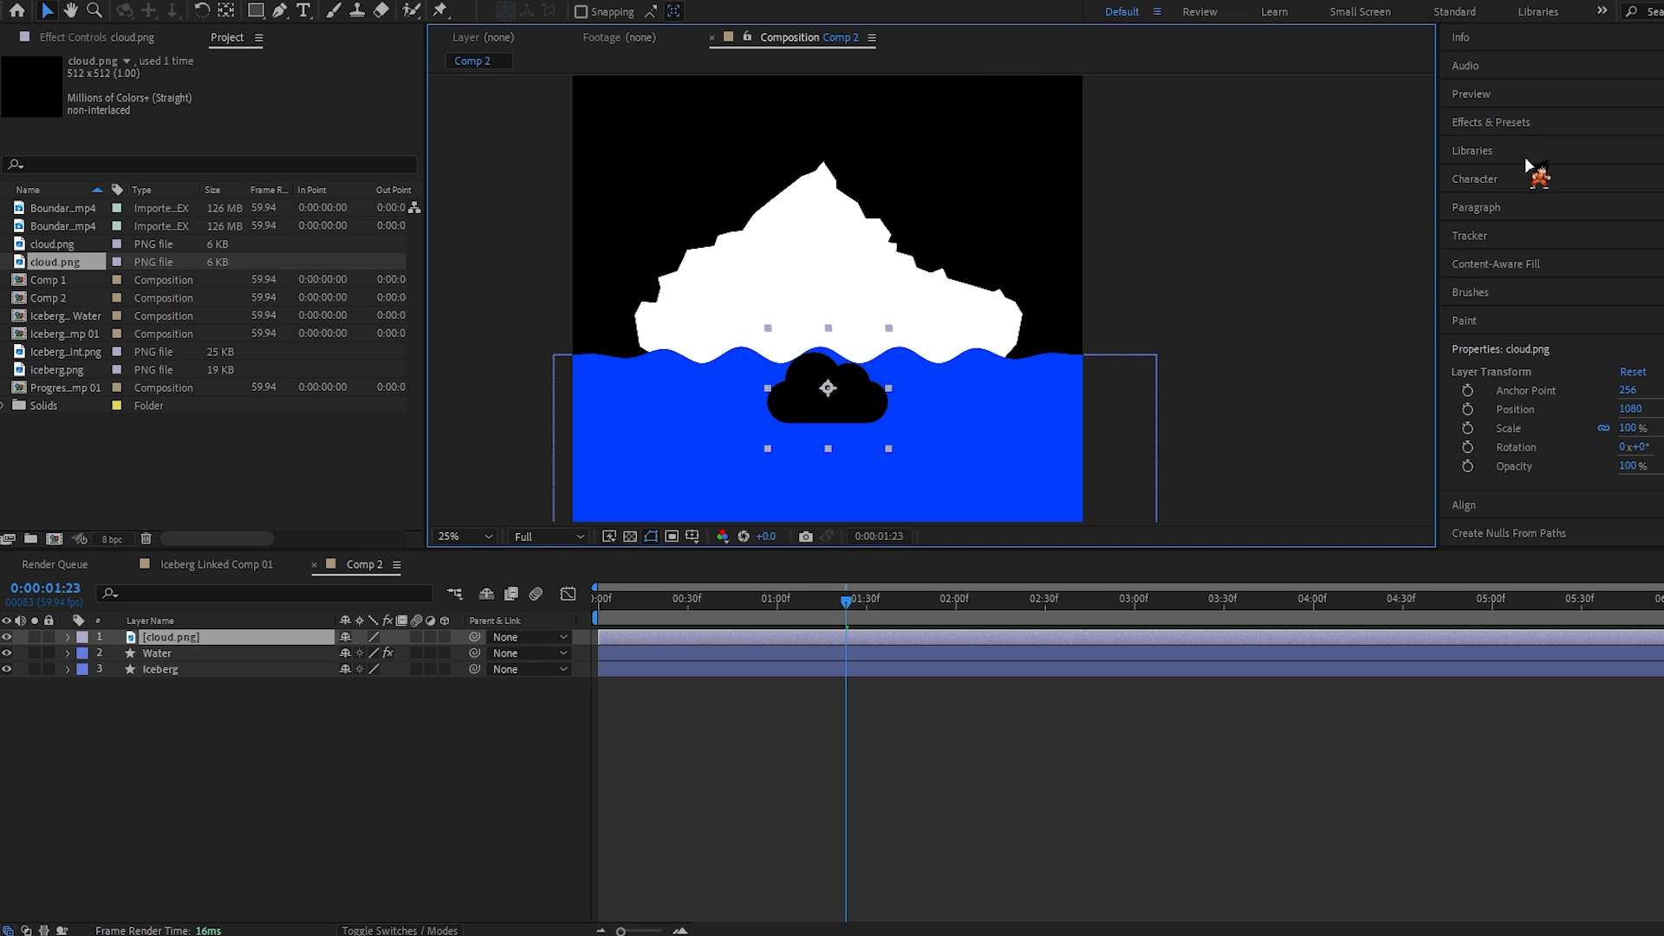
{"action": "left_click", "coordinate": [1543, 126]}
{"action": "left_click_drag", "start_coordinate": [1539, 151], "coordinate": [1448, 151]}
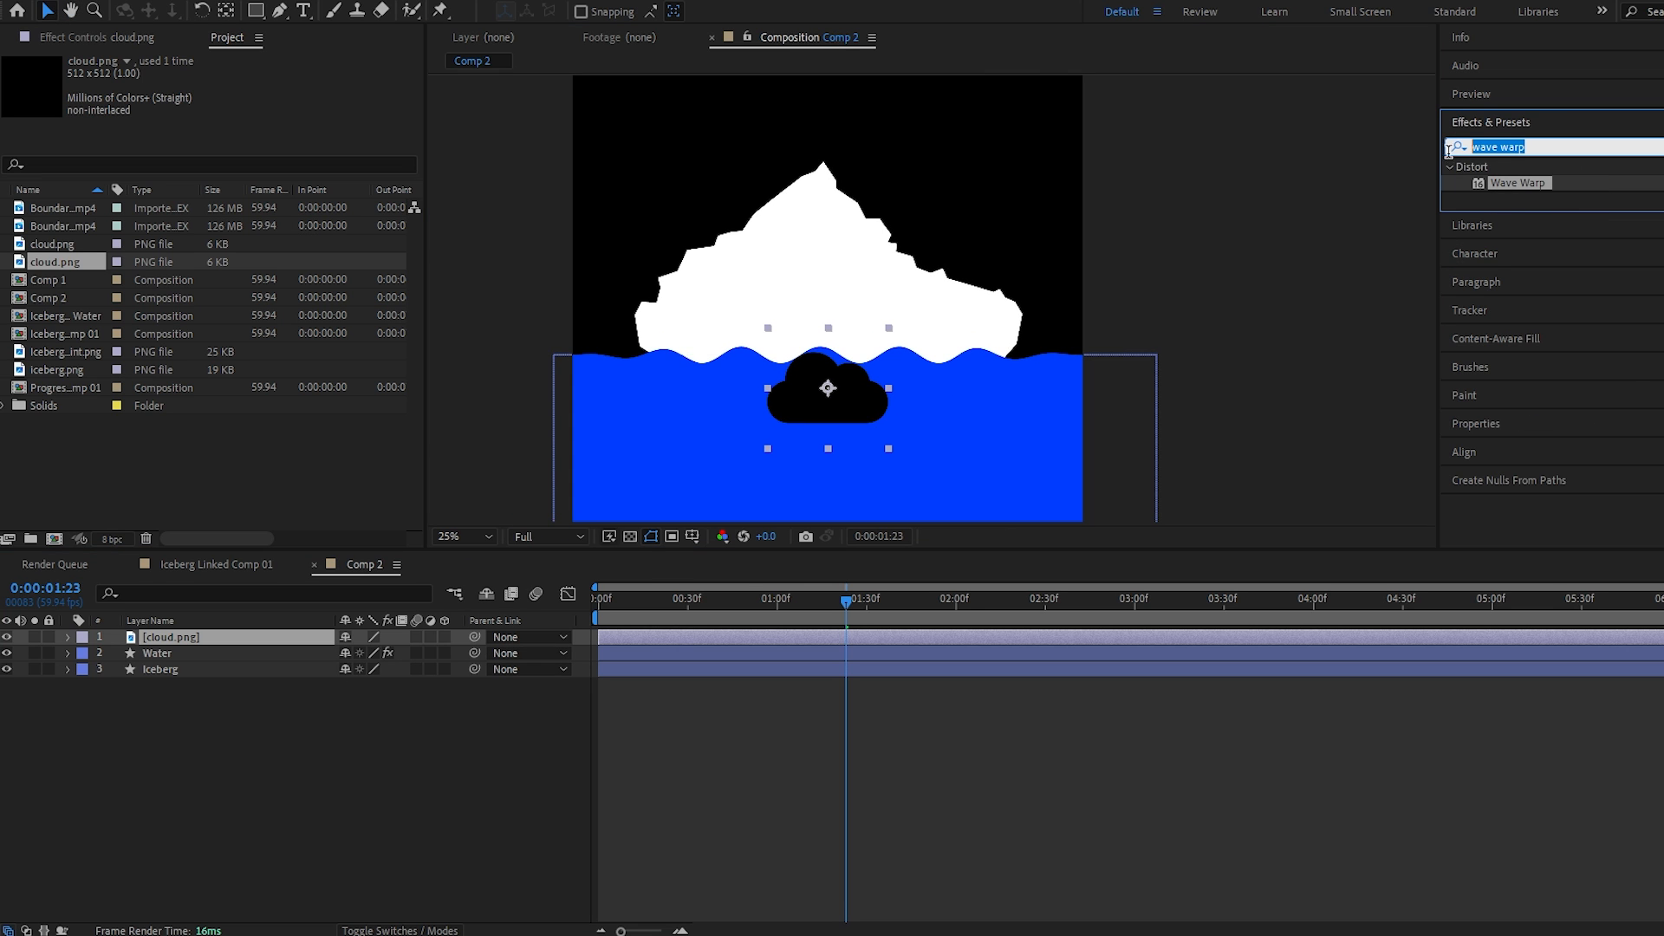
{"action": "key", "text": "BackSpace"}
{"action": "left_click", "coordinate": [1456, 149]}
{"action": "left_click", "coordinate": [1503, 143]}
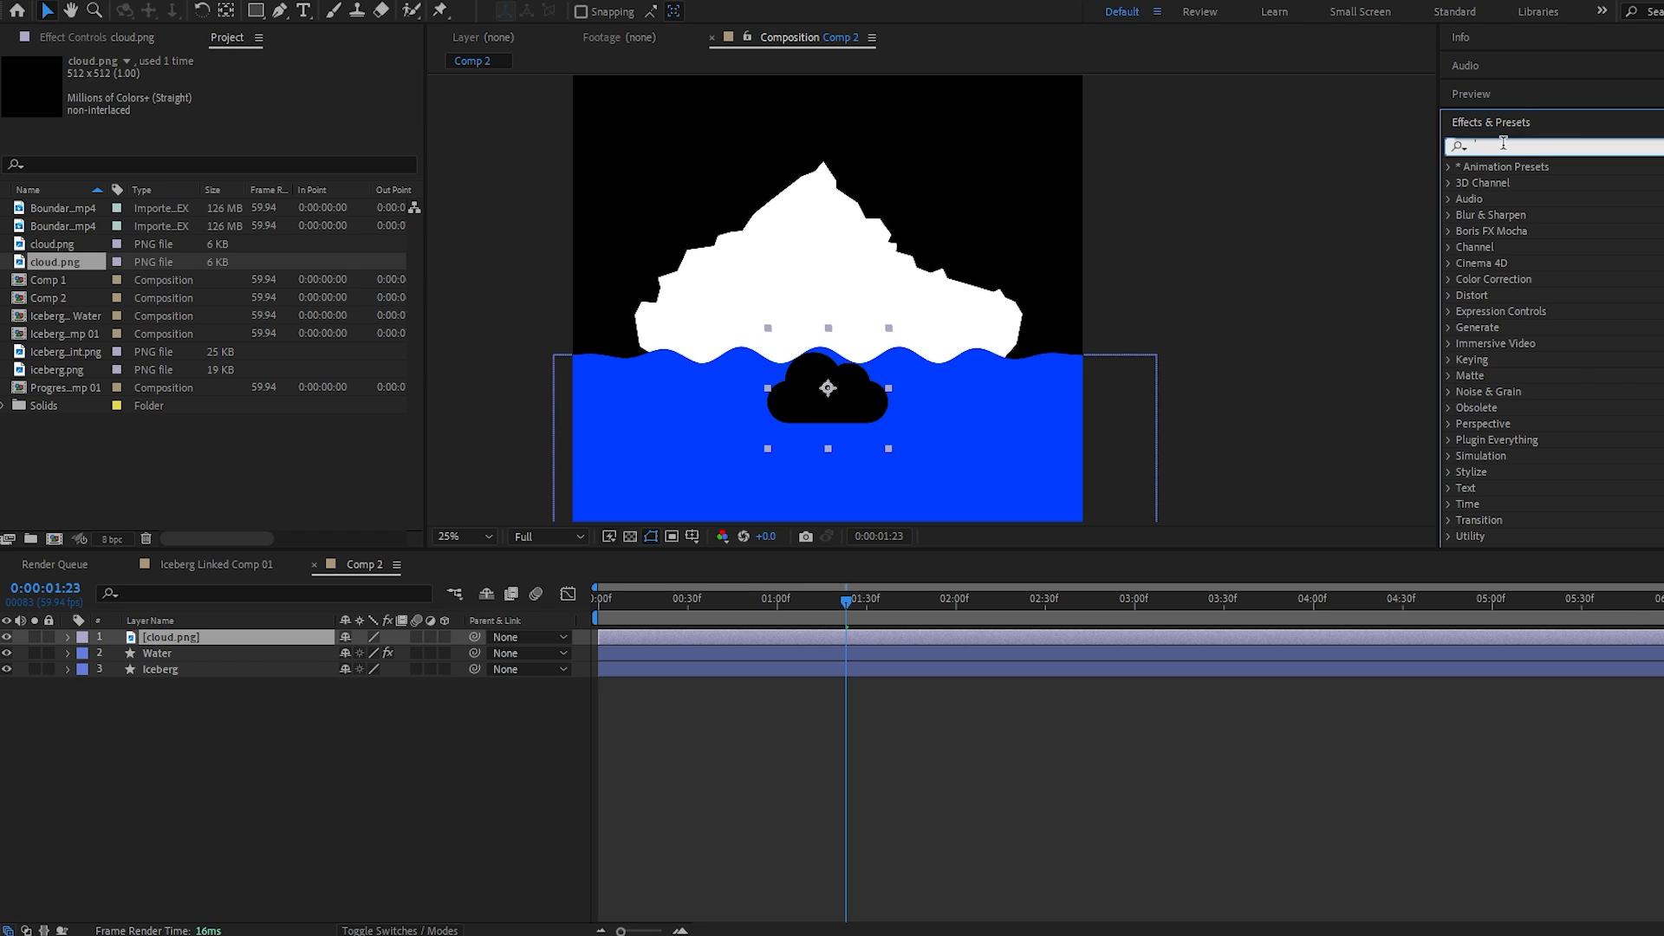
{"action": "type", "text": "invert"}
{"action": "left_click_drag", "start_coordinate": [1525, 264], "coordinate": [877, 641]}
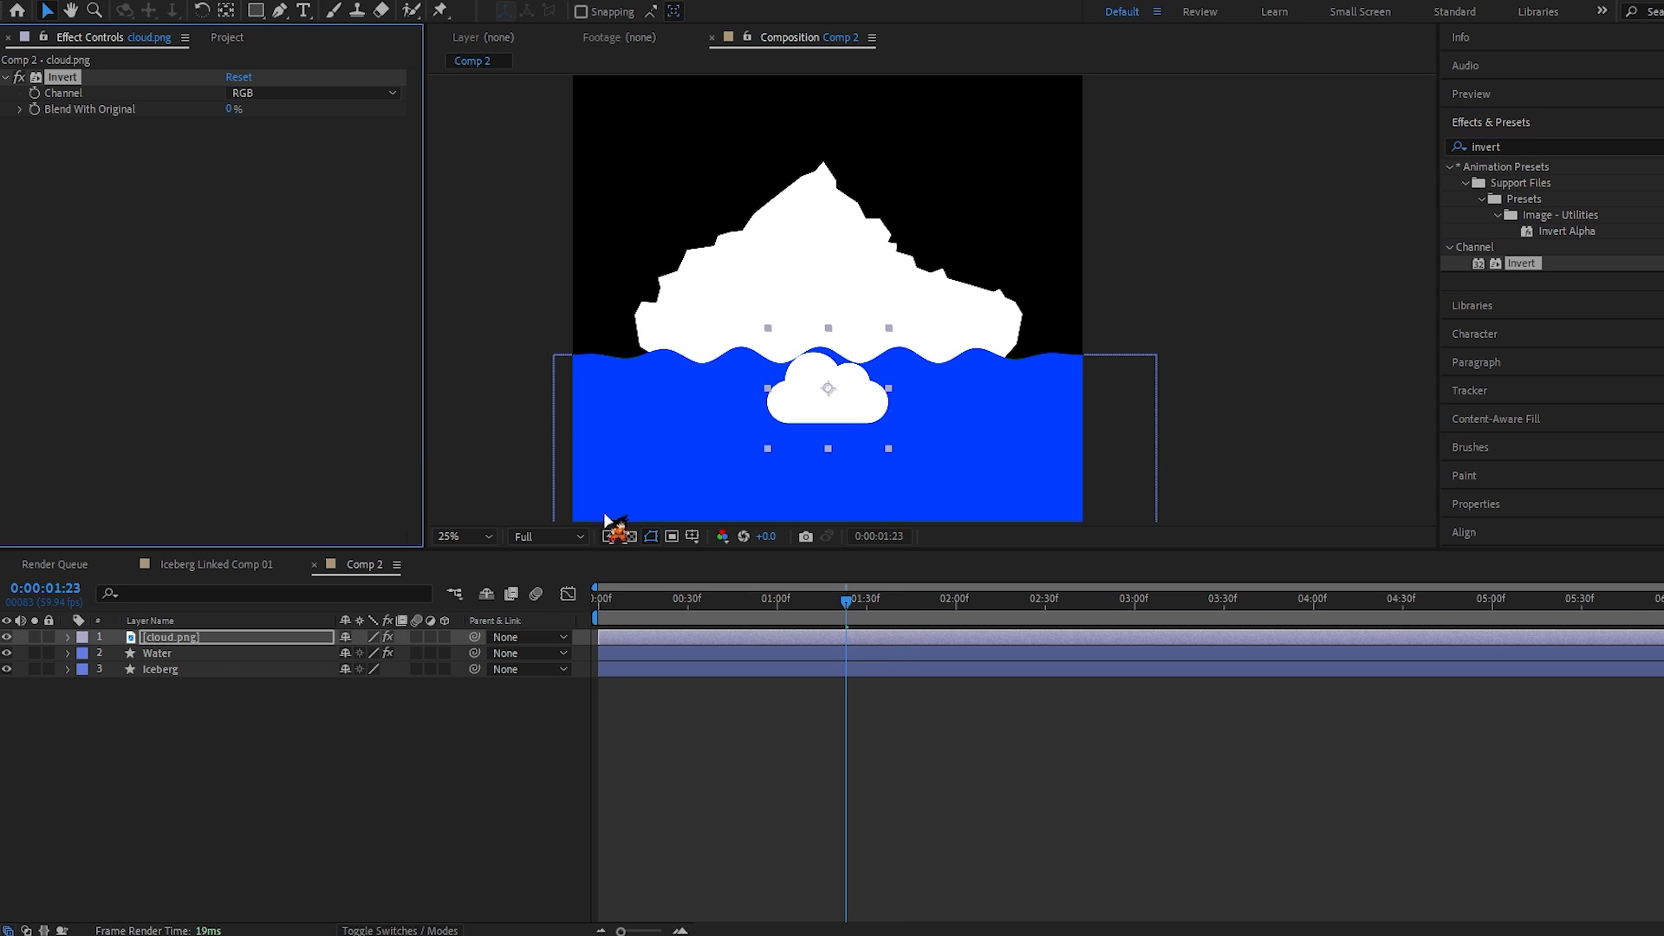
Step: Scale the cloud layer to 89% and place it in the sky to the right of the iceberg's peak
{"action": "left_click_drag", "start_coordinate": [902, 393], "coordinate": [879, 356]}
{"action": "key", "text": "s"}
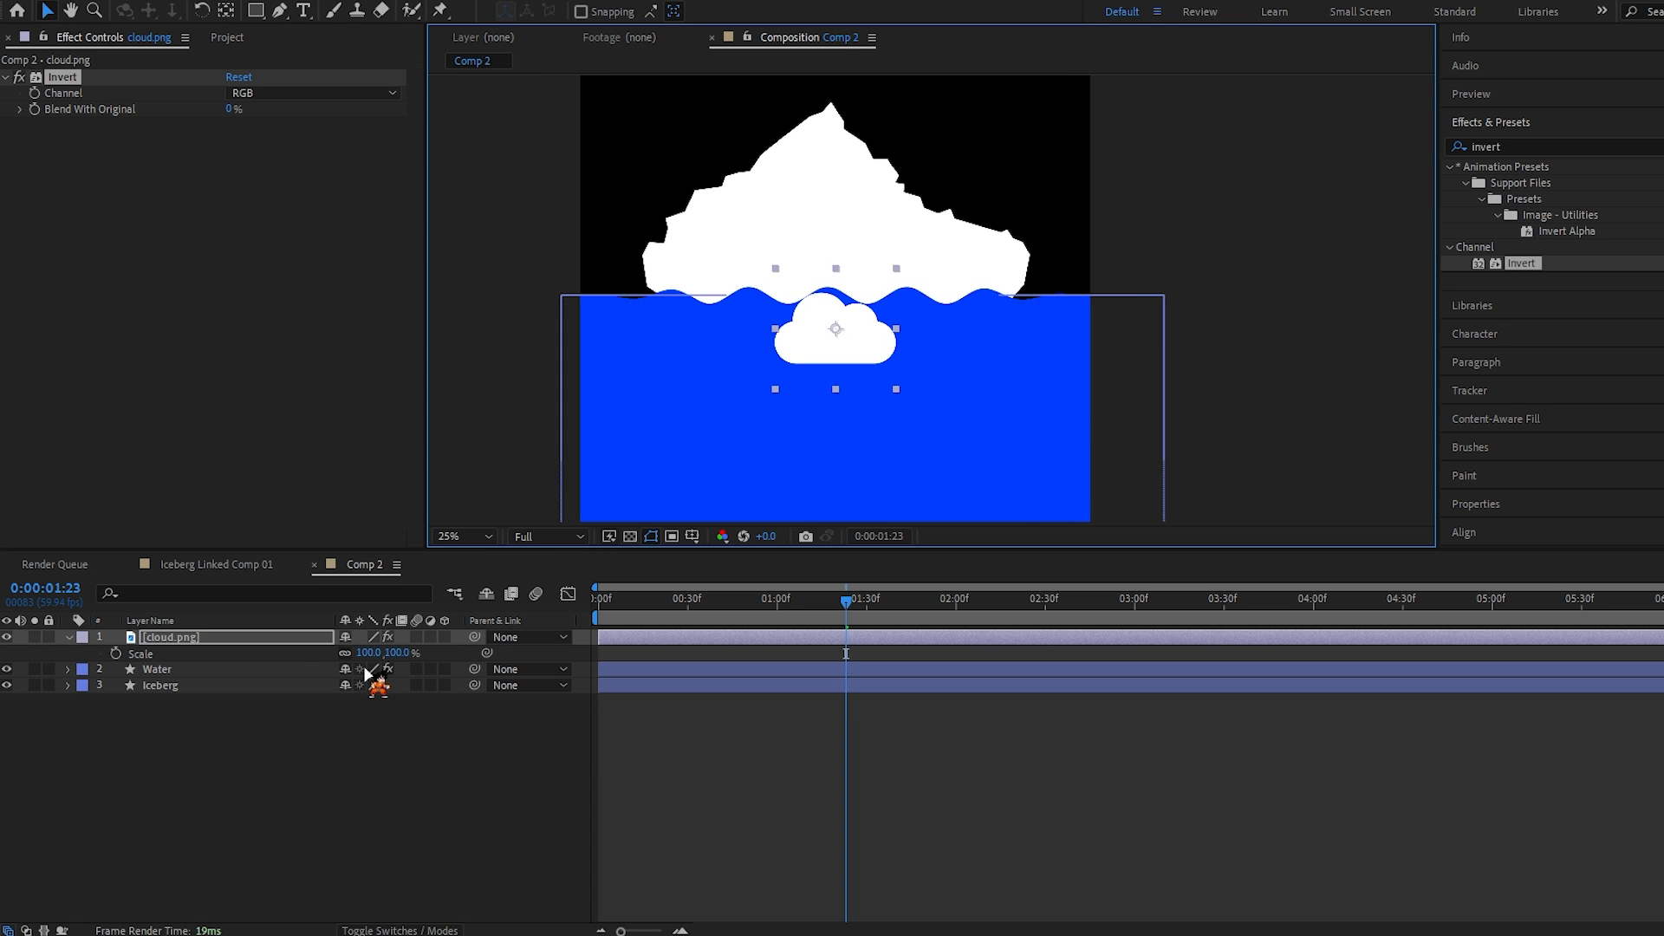
{"action": "left_click_drag", "start_coordinate": [358, 658], "coordinate": [353, 657]}
{"action": "left_click_drag", "start_coordinate": [854, 372], "coordinate": [787, 507]}
{"action": "left_click_drag", "start_coordinate": [861, 447], "coordinate": [871, 401]}
{"action": "left_click_drag", "start_coordinate": [792, 441], "coordinate": [985, 188]}
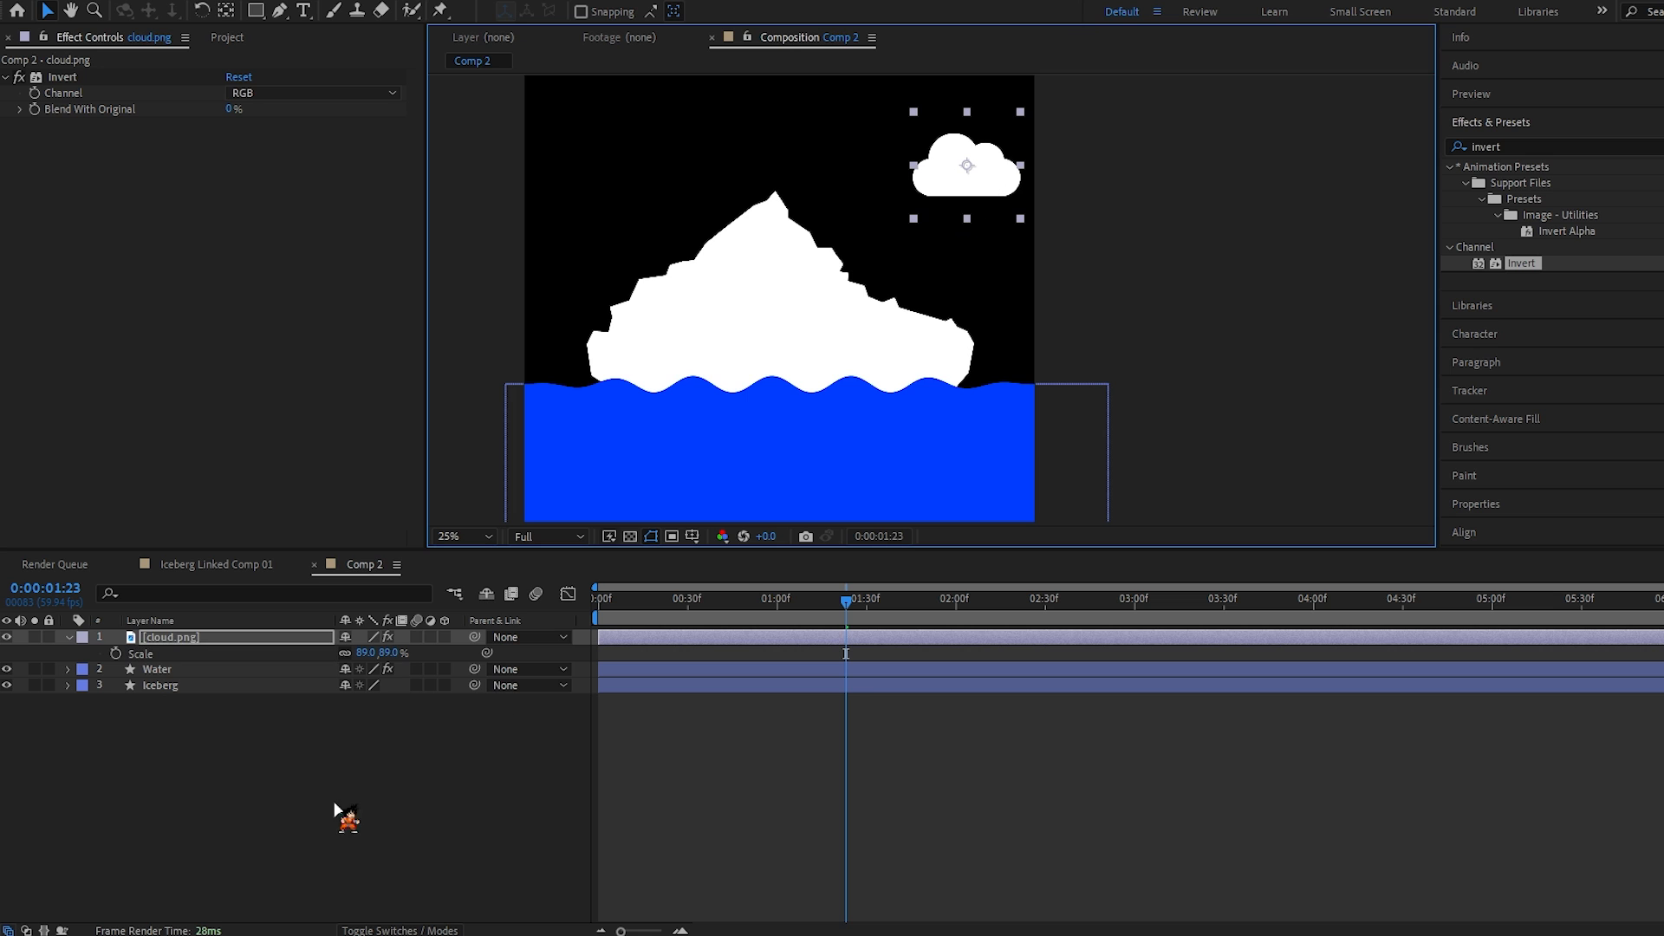
{"action": "left_click", "coordinate": [382, 774]}
{"action": "left_click_drag", "start_coordinate": [780, 347], "coordinate": [823, 445]}
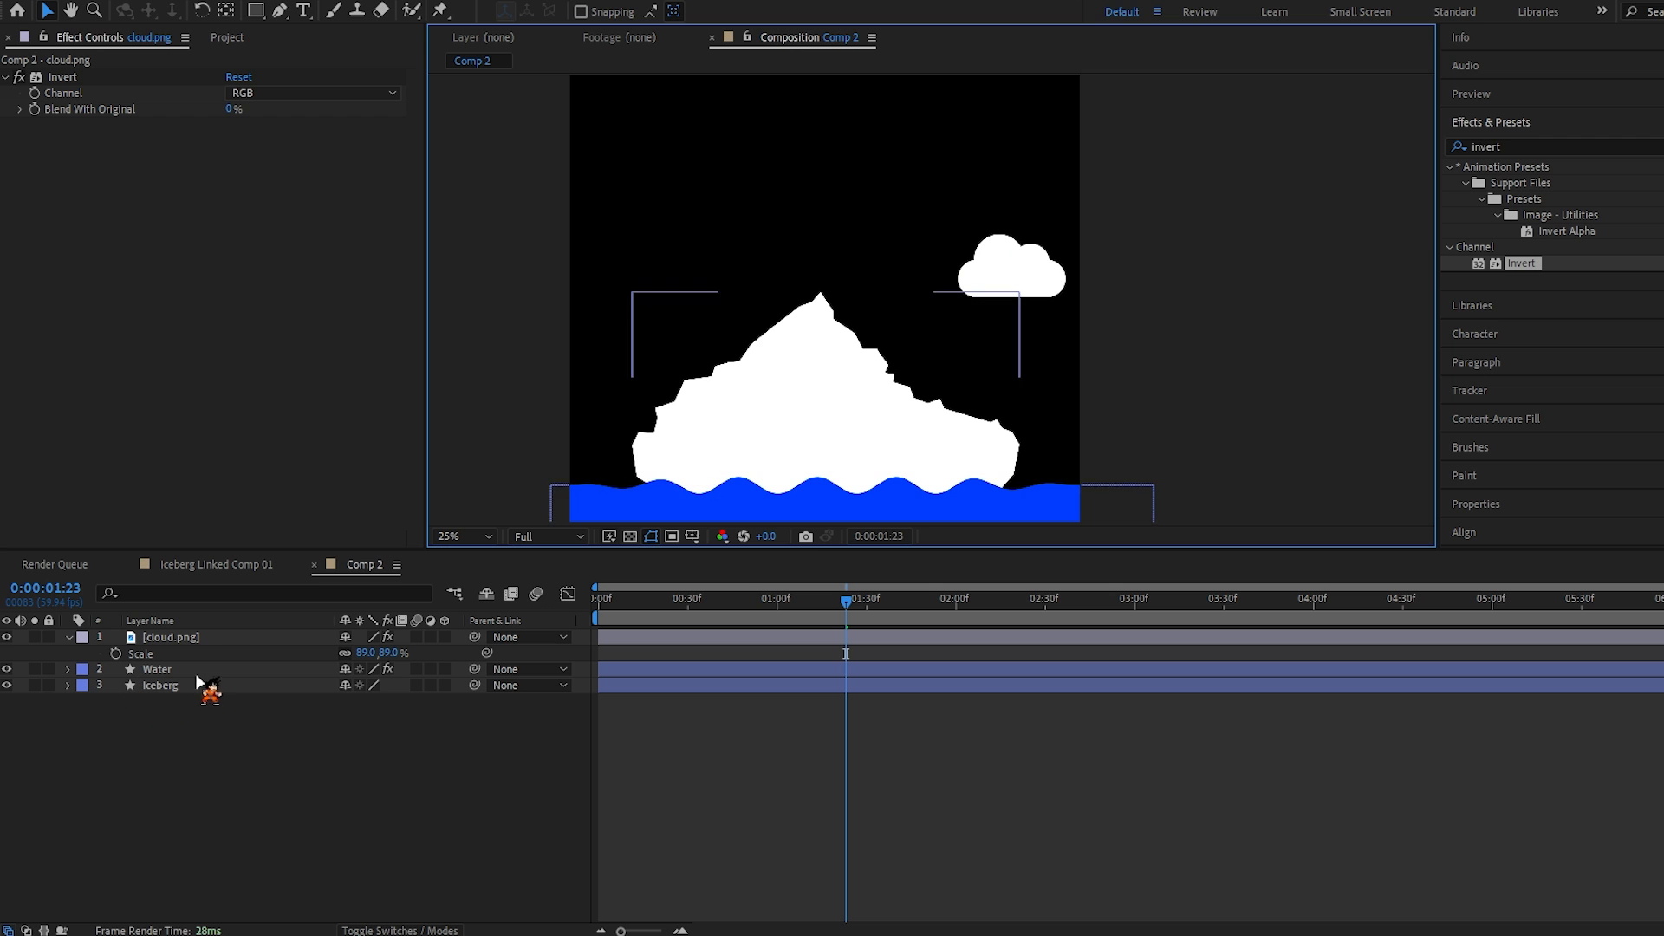
Step: Duplicate the cloud and place the two copies on either side of the peak at positions 454, 852 and 1760, 852
{"action": "left_click", "coordinate": [215, 641]}
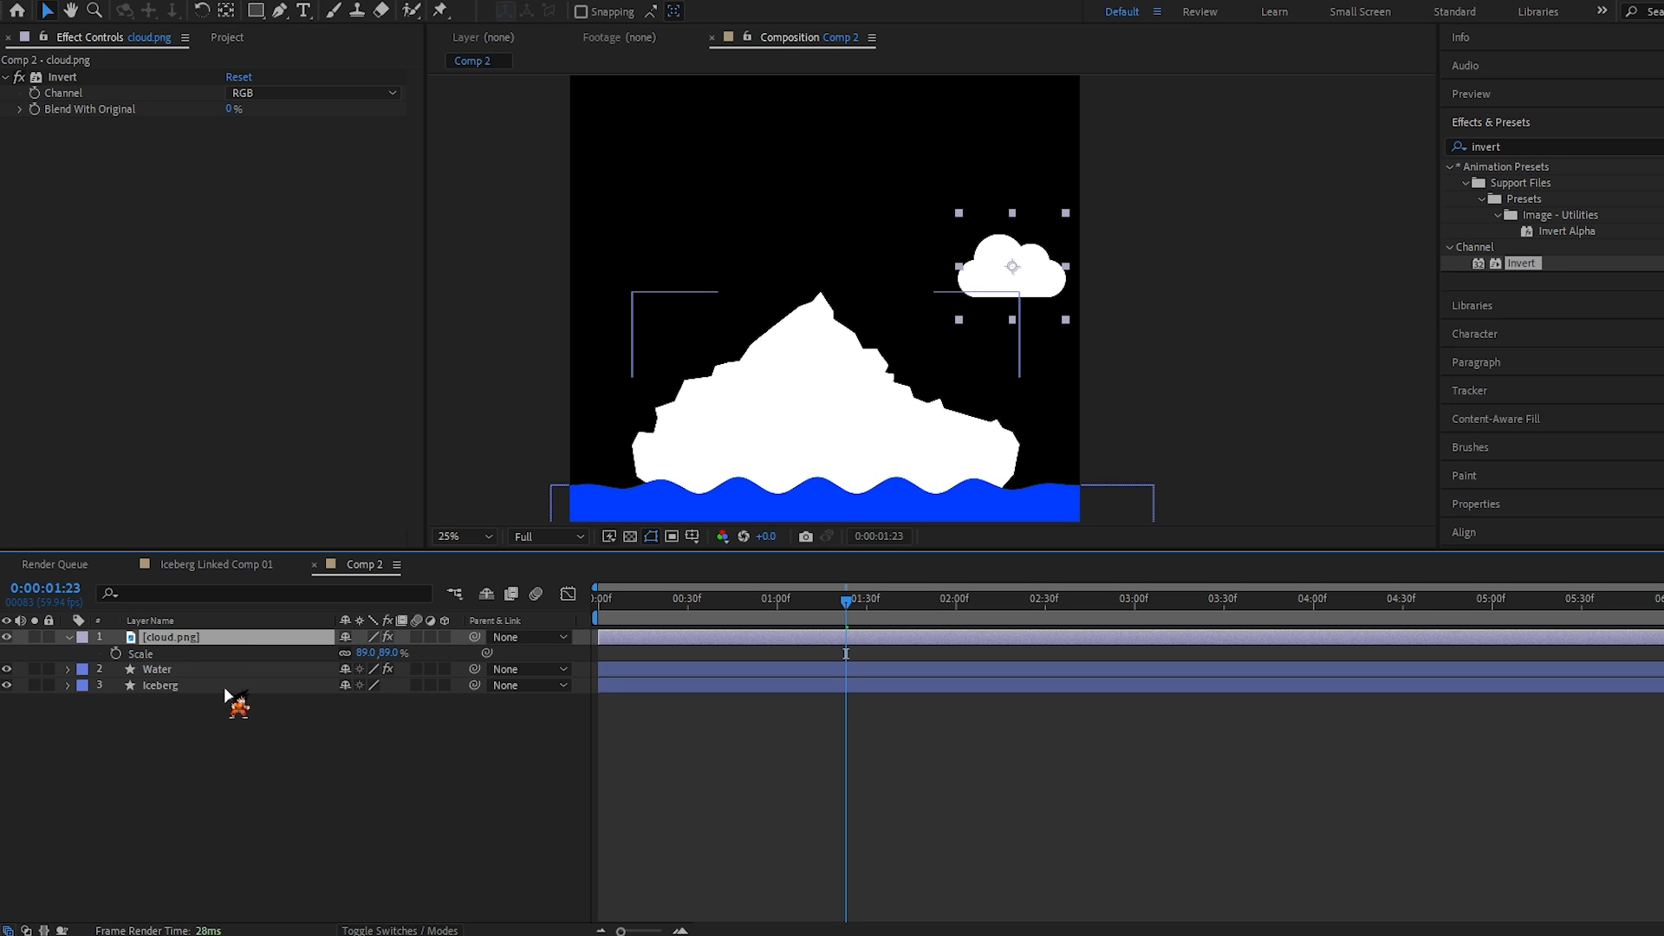
{"action": "key", "text": "ctrl+d"}
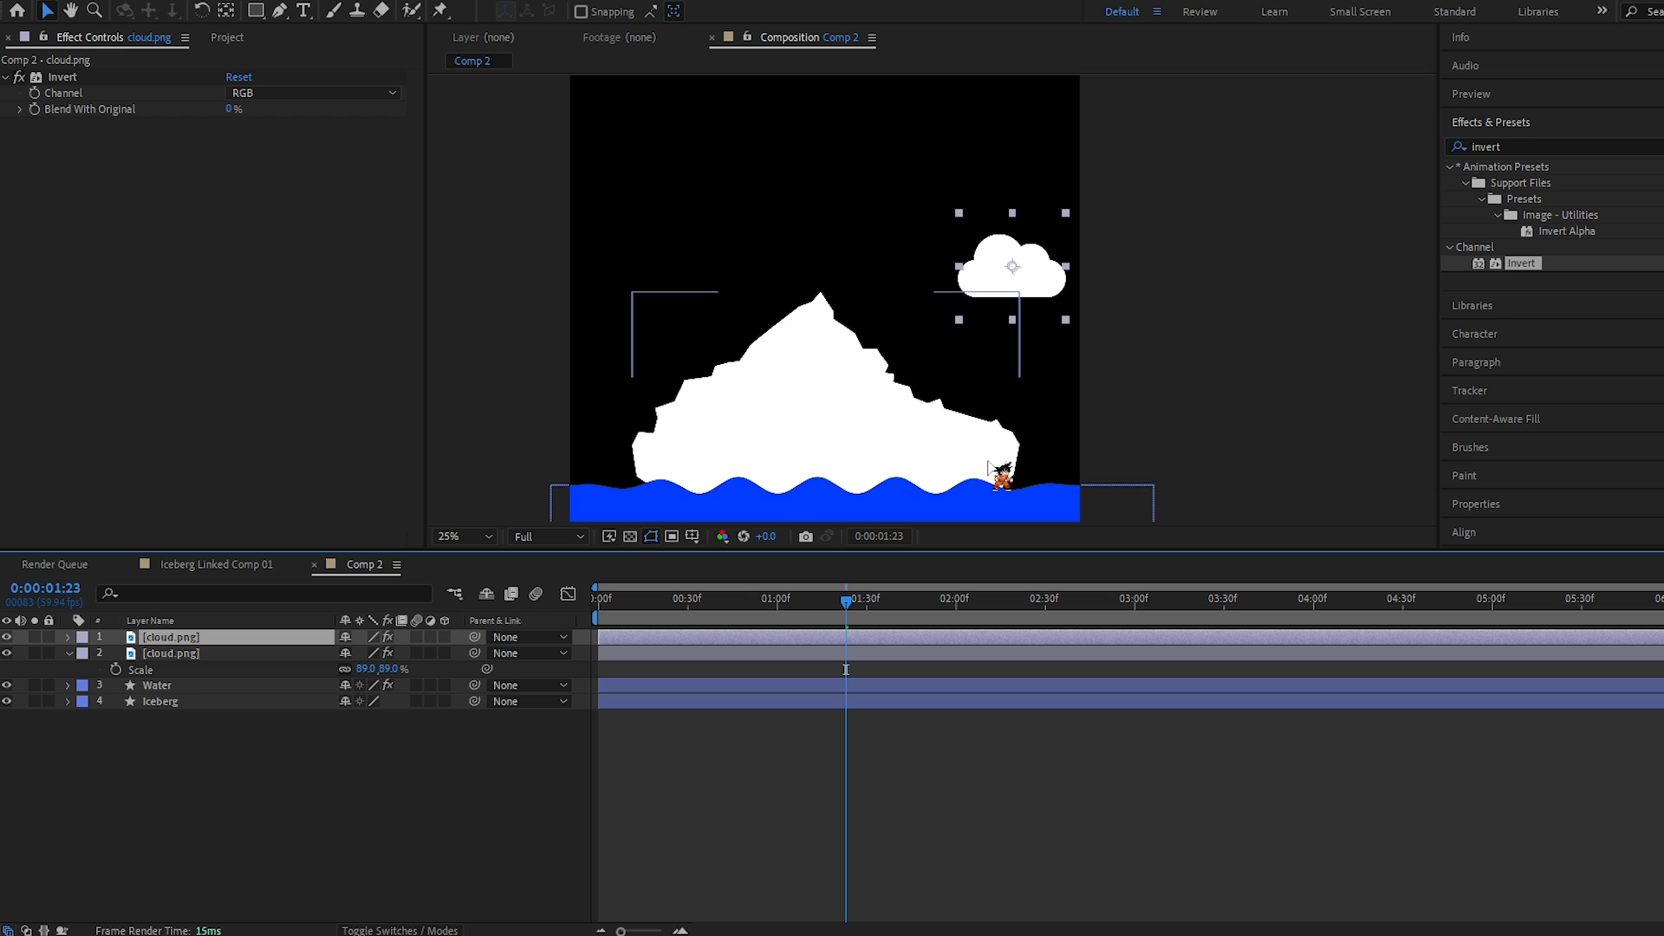
{"action": "key", "text": "p"}
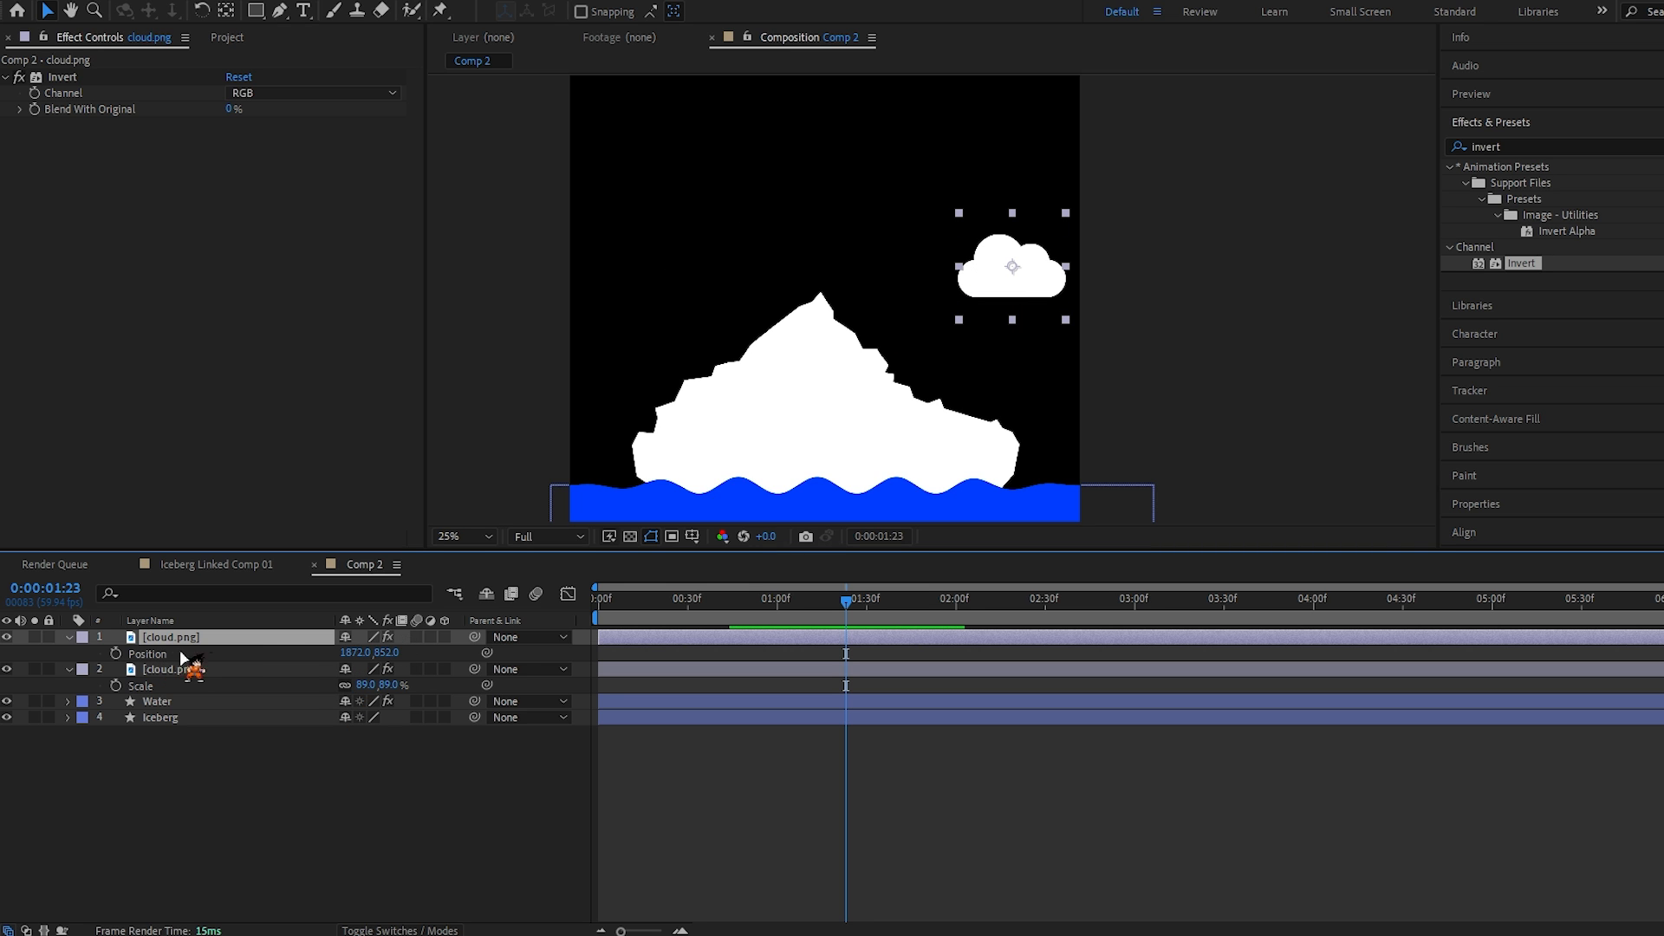
{"action": "left_click_drag", "start_coordinate": [346, 660], "coordinate": [26, 699]}
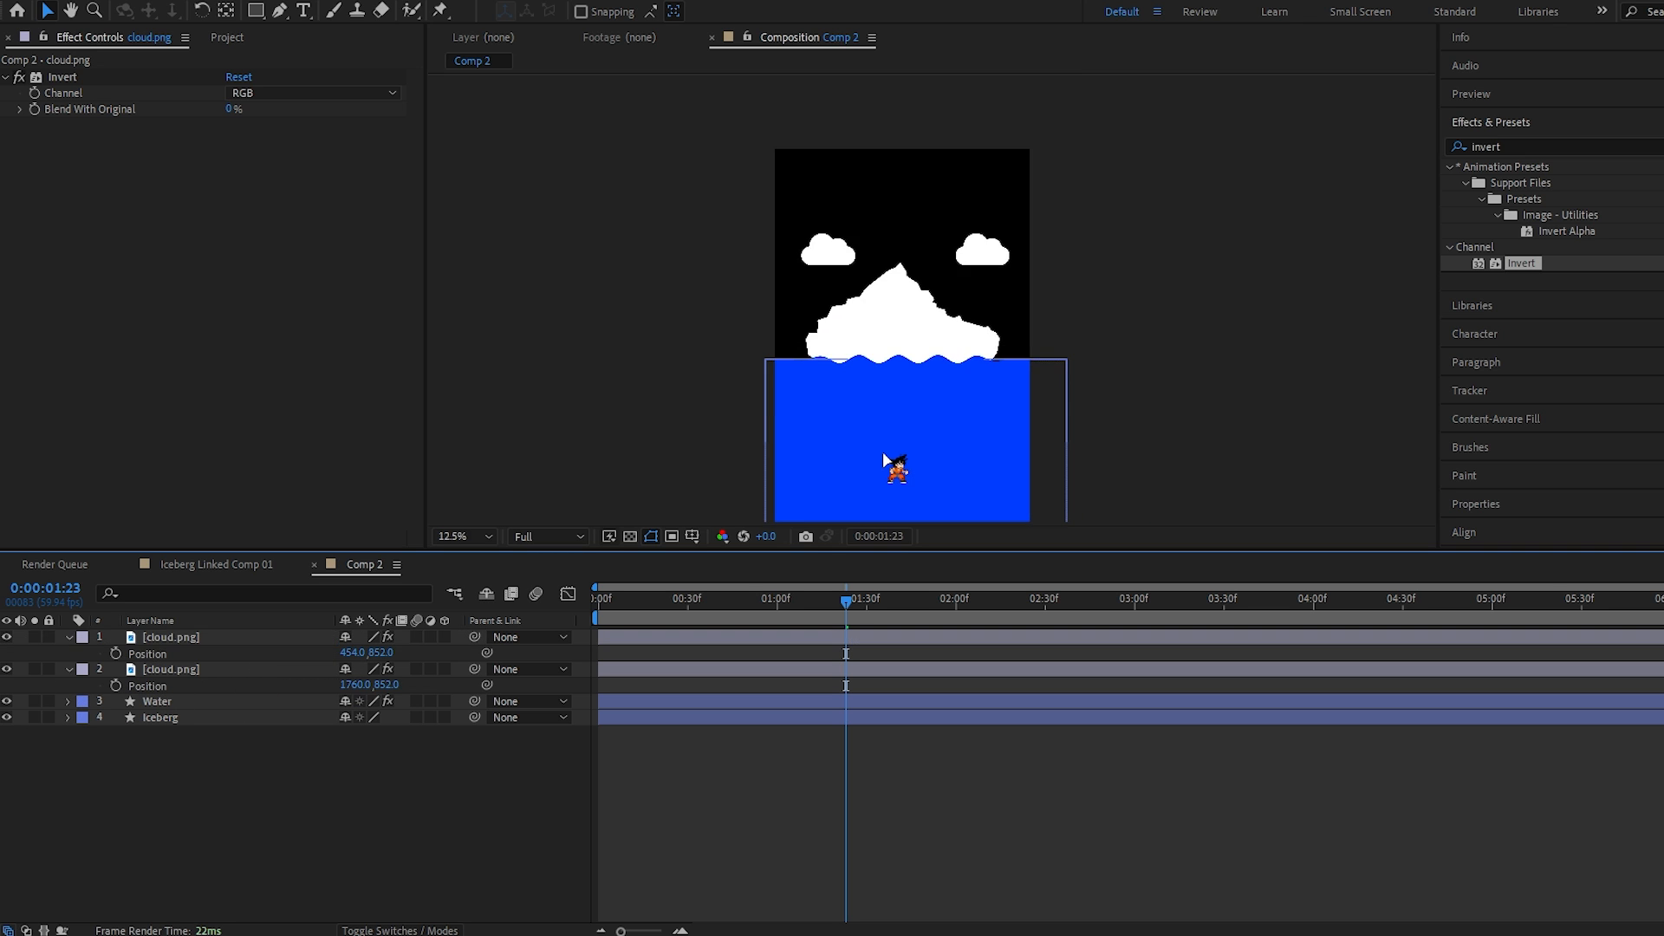
{"action": "scroll", "coordinate": [882, 459], "scroll_direction": "up", "scroll_amount": 1}
{"action": "scroll", "coordinate": [884, 450], "scroll_direction": "down", "scroll_amount": 1}
{"action": "scroll", "coordinate": [884, 450], "scroll_direction": "up", "scroll_amount": 1}
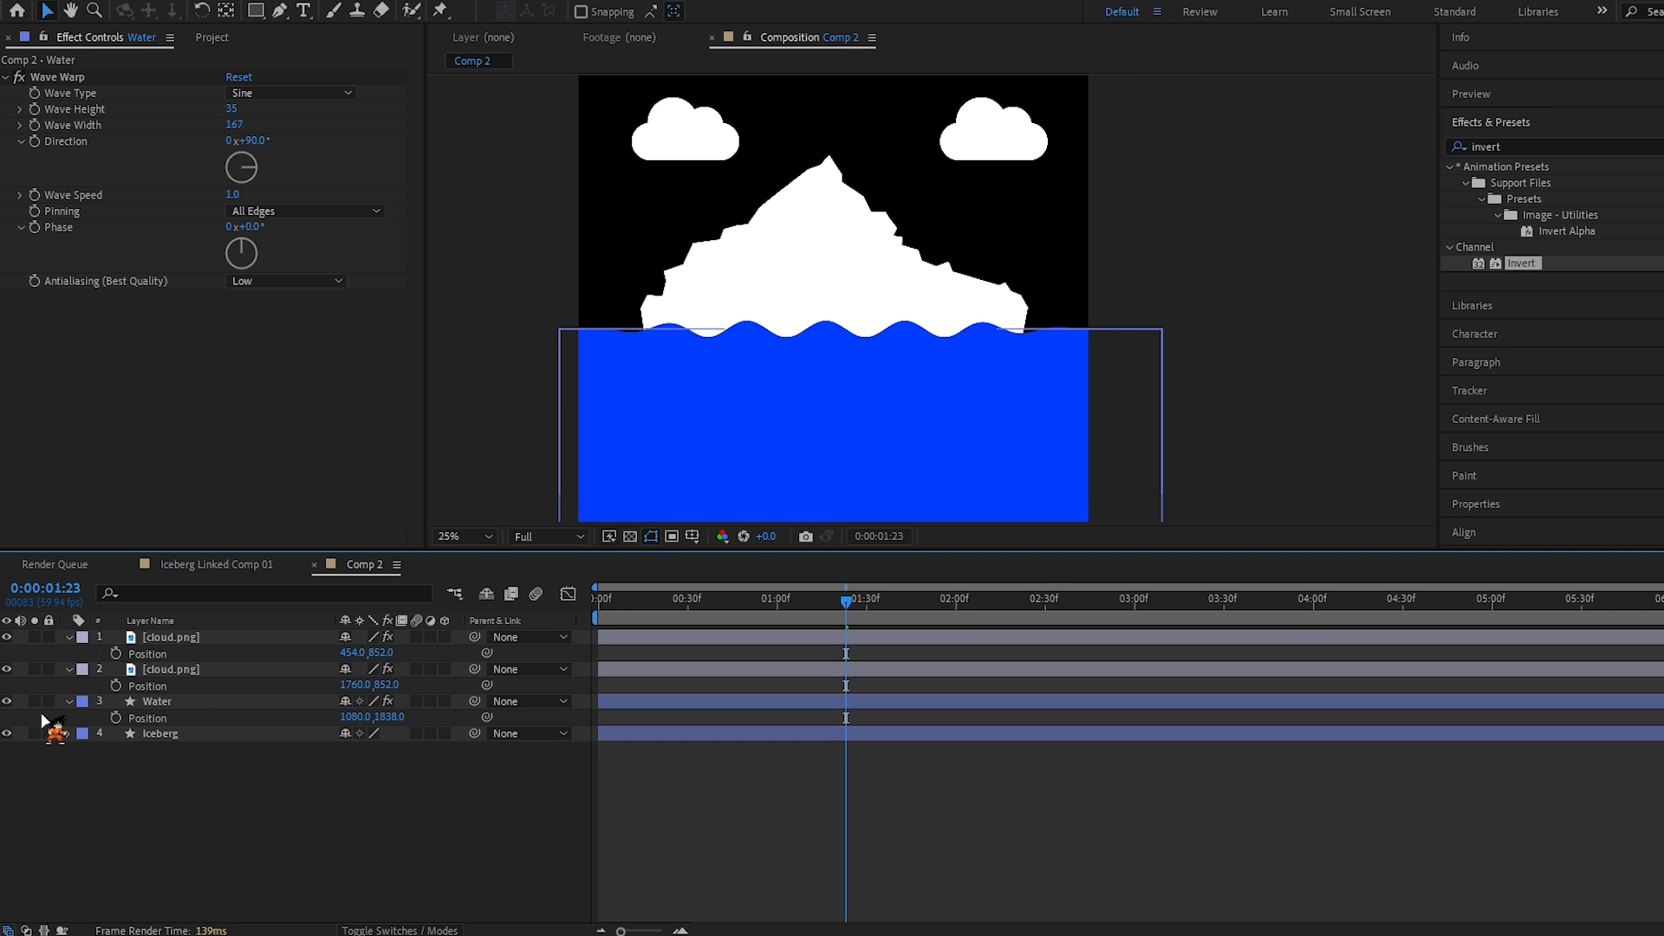
Step: Hide the Water layer to expose the iceberg's submerged part
{"action": "left_click", "coordinate": [7, 701]}
{"action": "scroll", "coordinate": [863, 438], "scroll_direction": "down", "scroll_amount": 1}
{"action": "scroll", "coordinate": [867, 429], "scroll_direction": "up", "scroll_amount": 1}
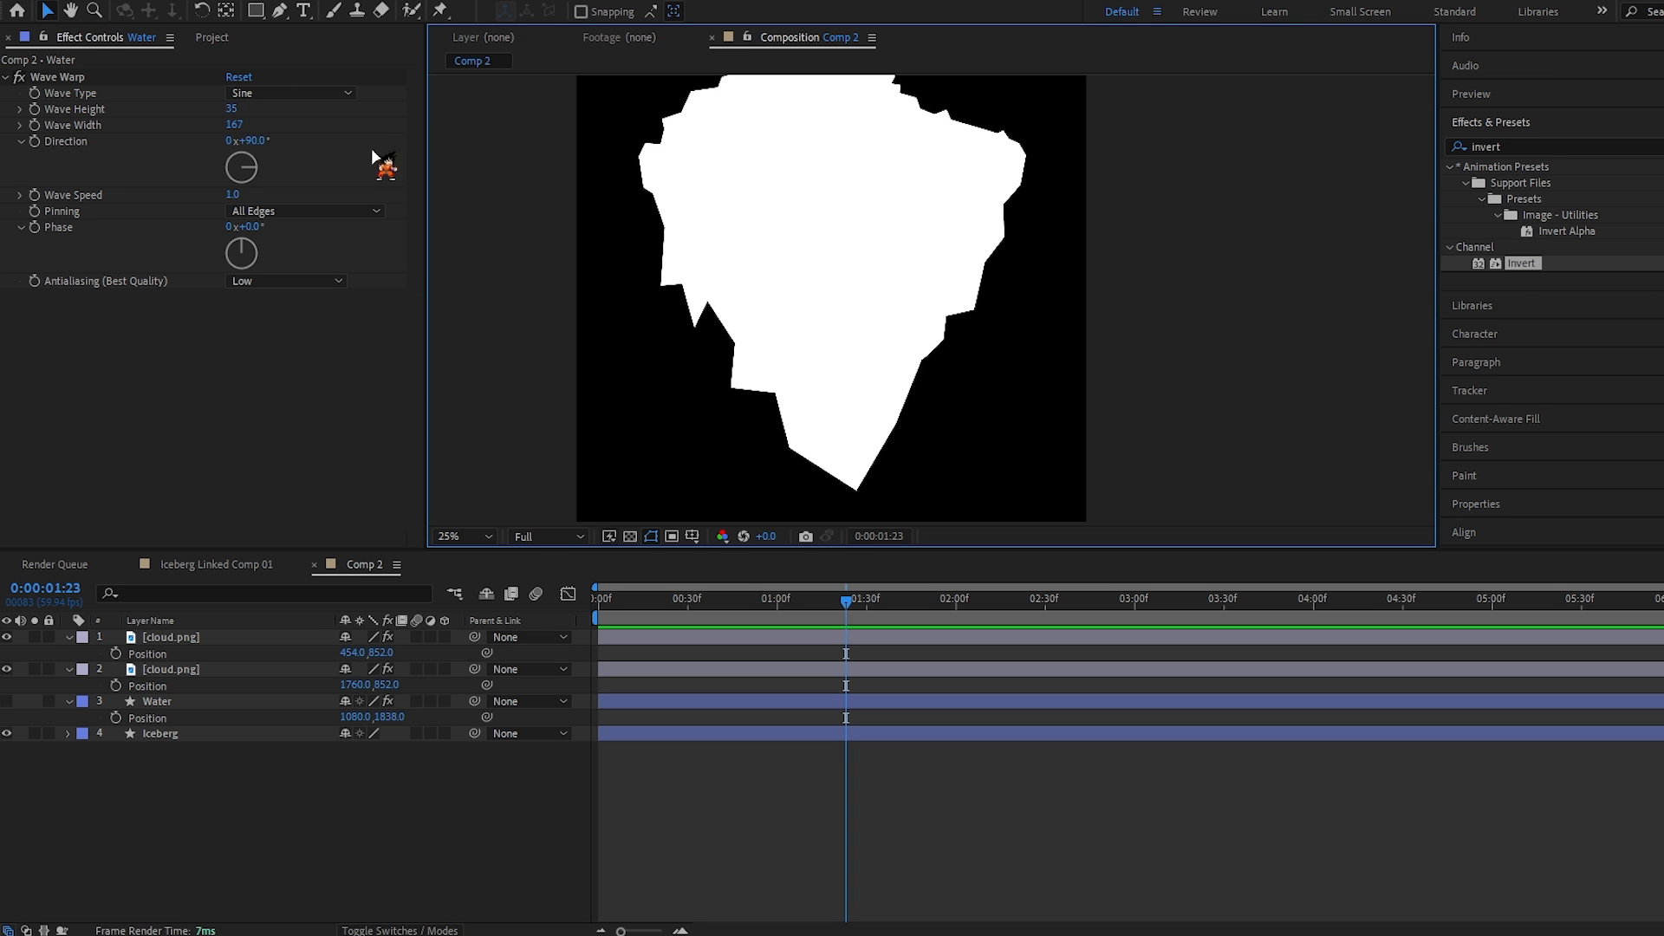
Step: Show the red grid overlay and add a text box reading "The results" on the upper part of the iceberg
{"action": "left_click", "coordinate": [305, 12]}
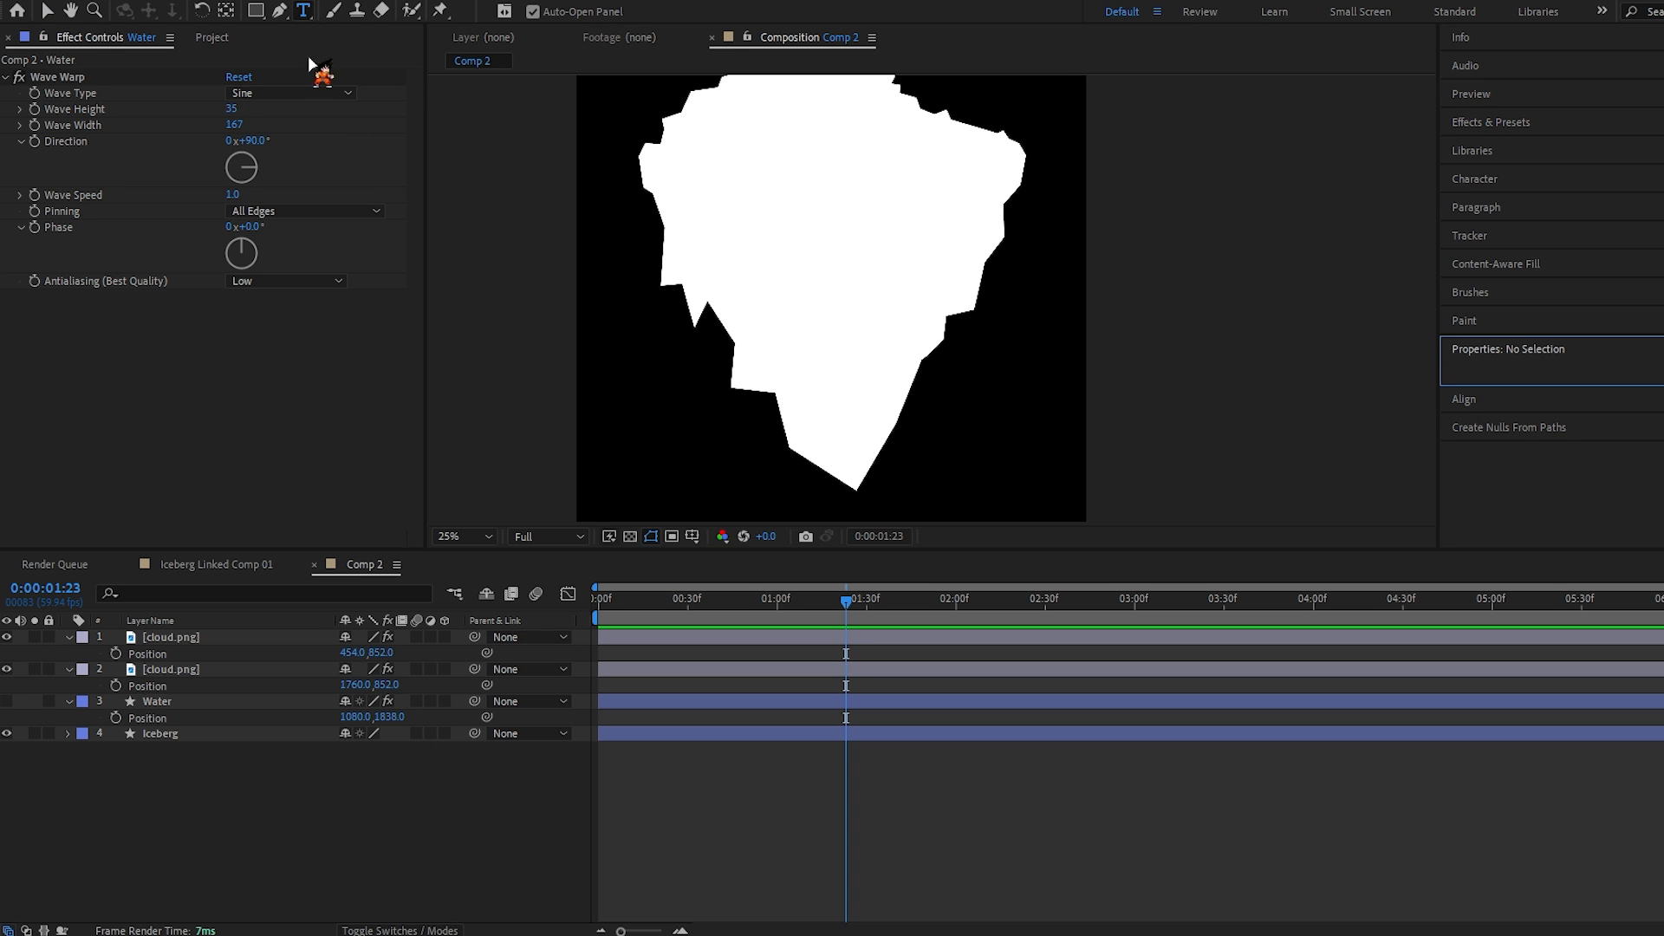
{"action": "left_click", "coordinate": [691, 535]}
{"action": "left_click", "coordinate": [745, 579]}
{"action": "scroll", "coordinate": [884, 438], "scroll_direction": "up", "scroll_amount": 2}
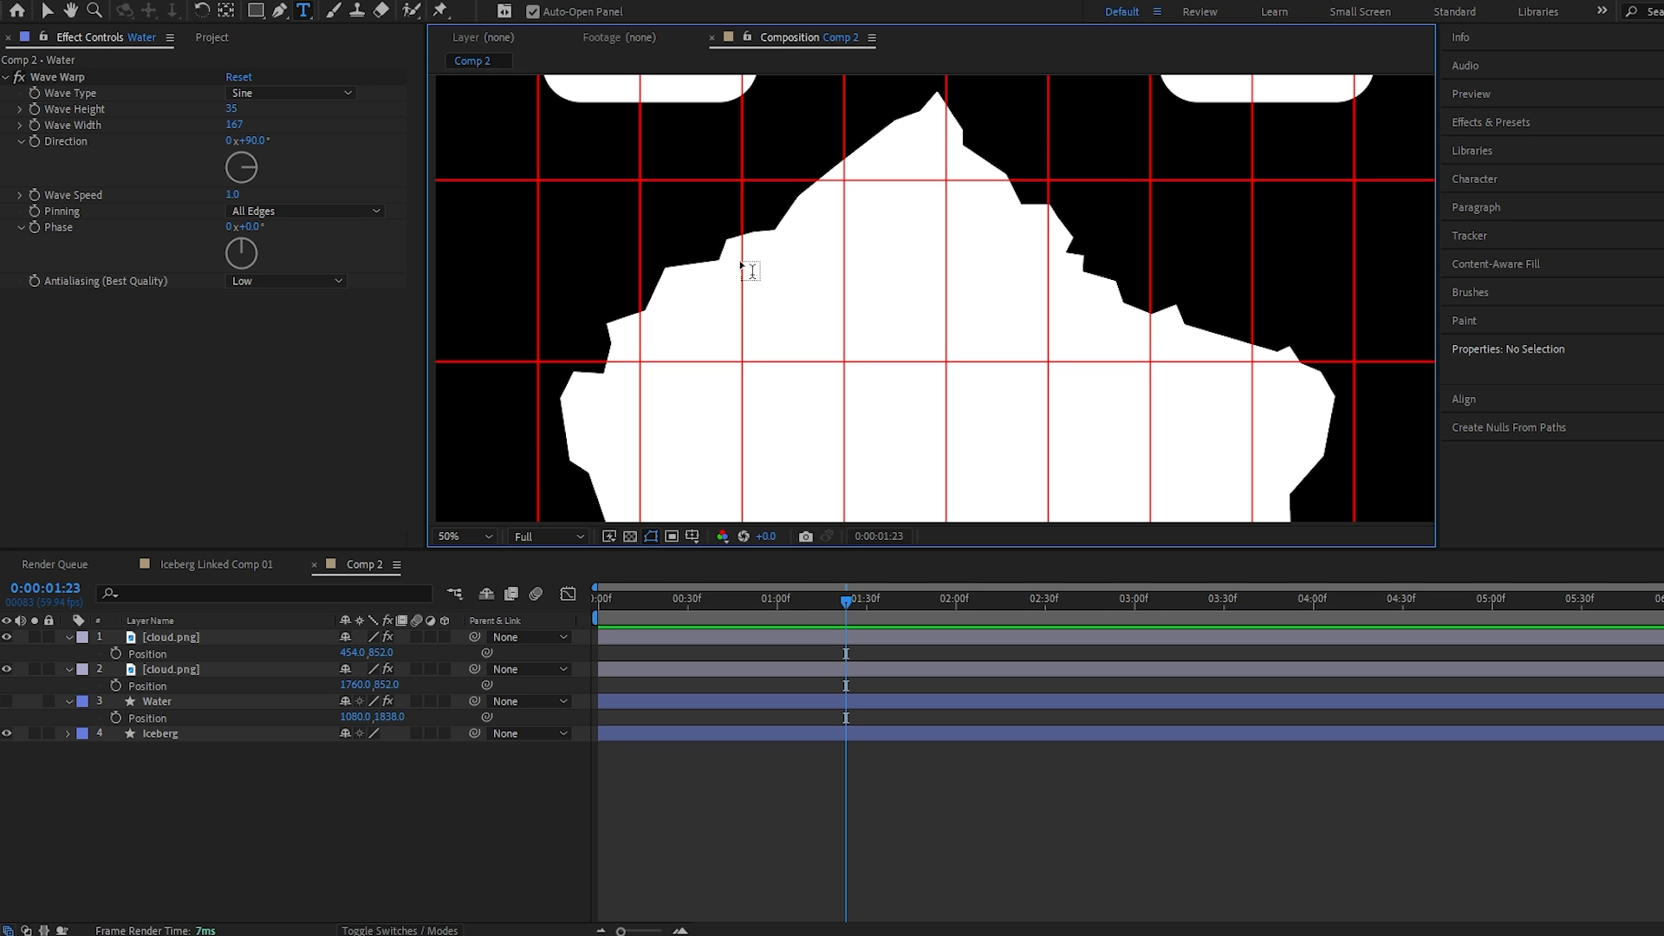
{"action": "left_click_drag", "start_coordinate": [743, 261], "coordinate": [1151, 363]}
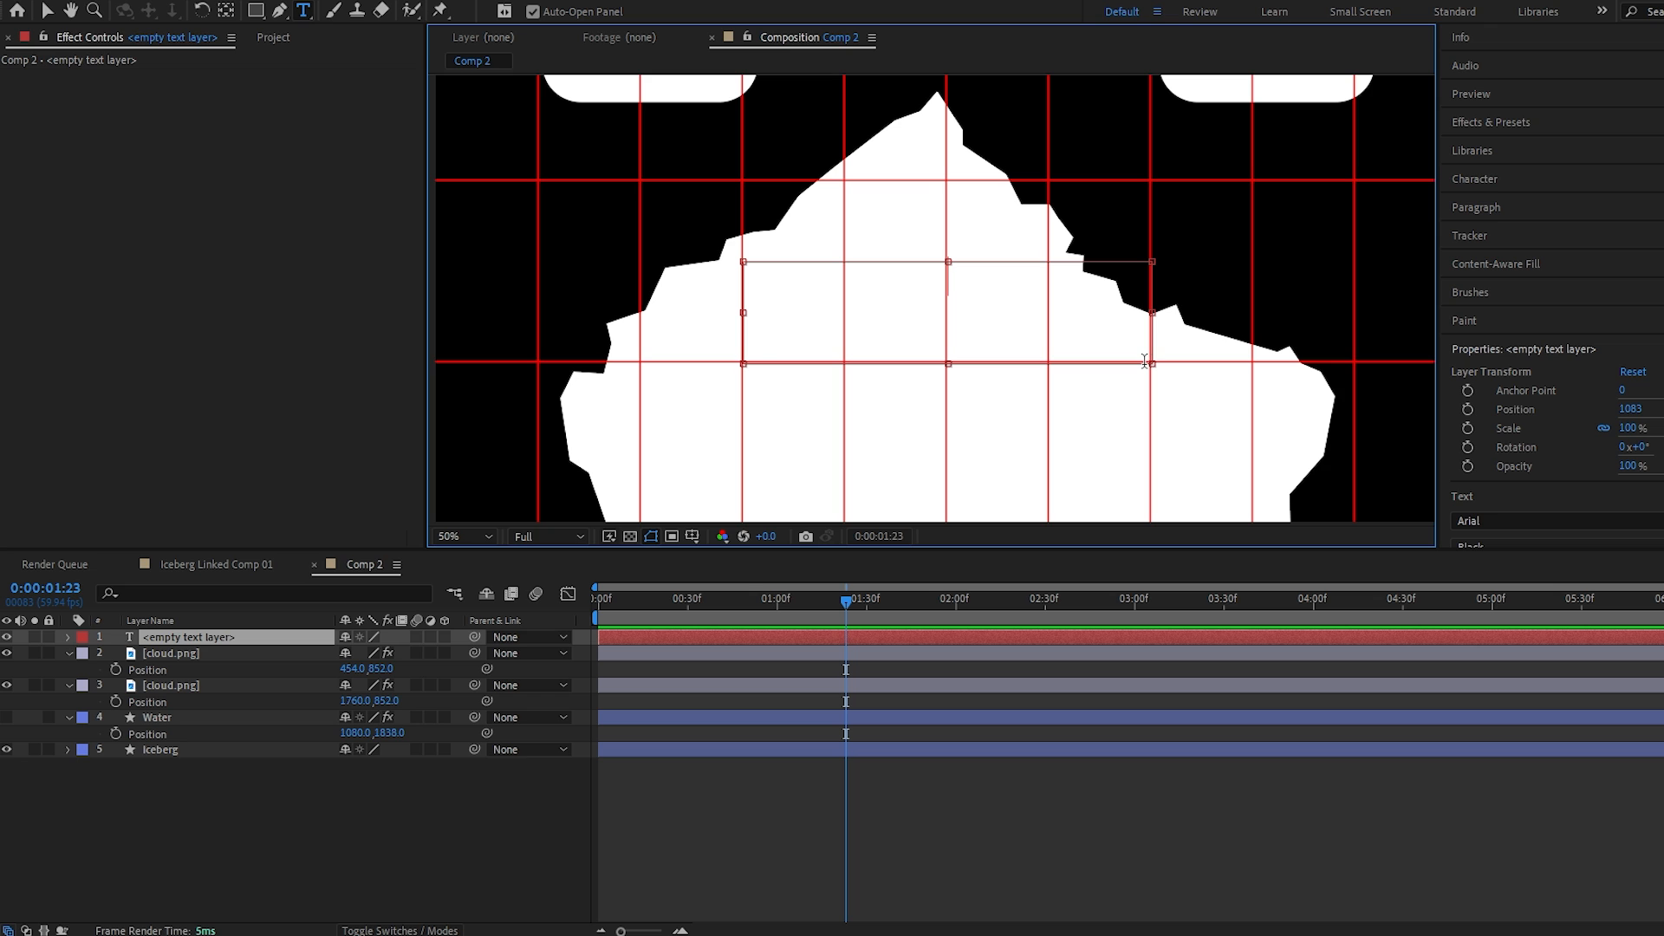
{"action": "type", "text": "The "}
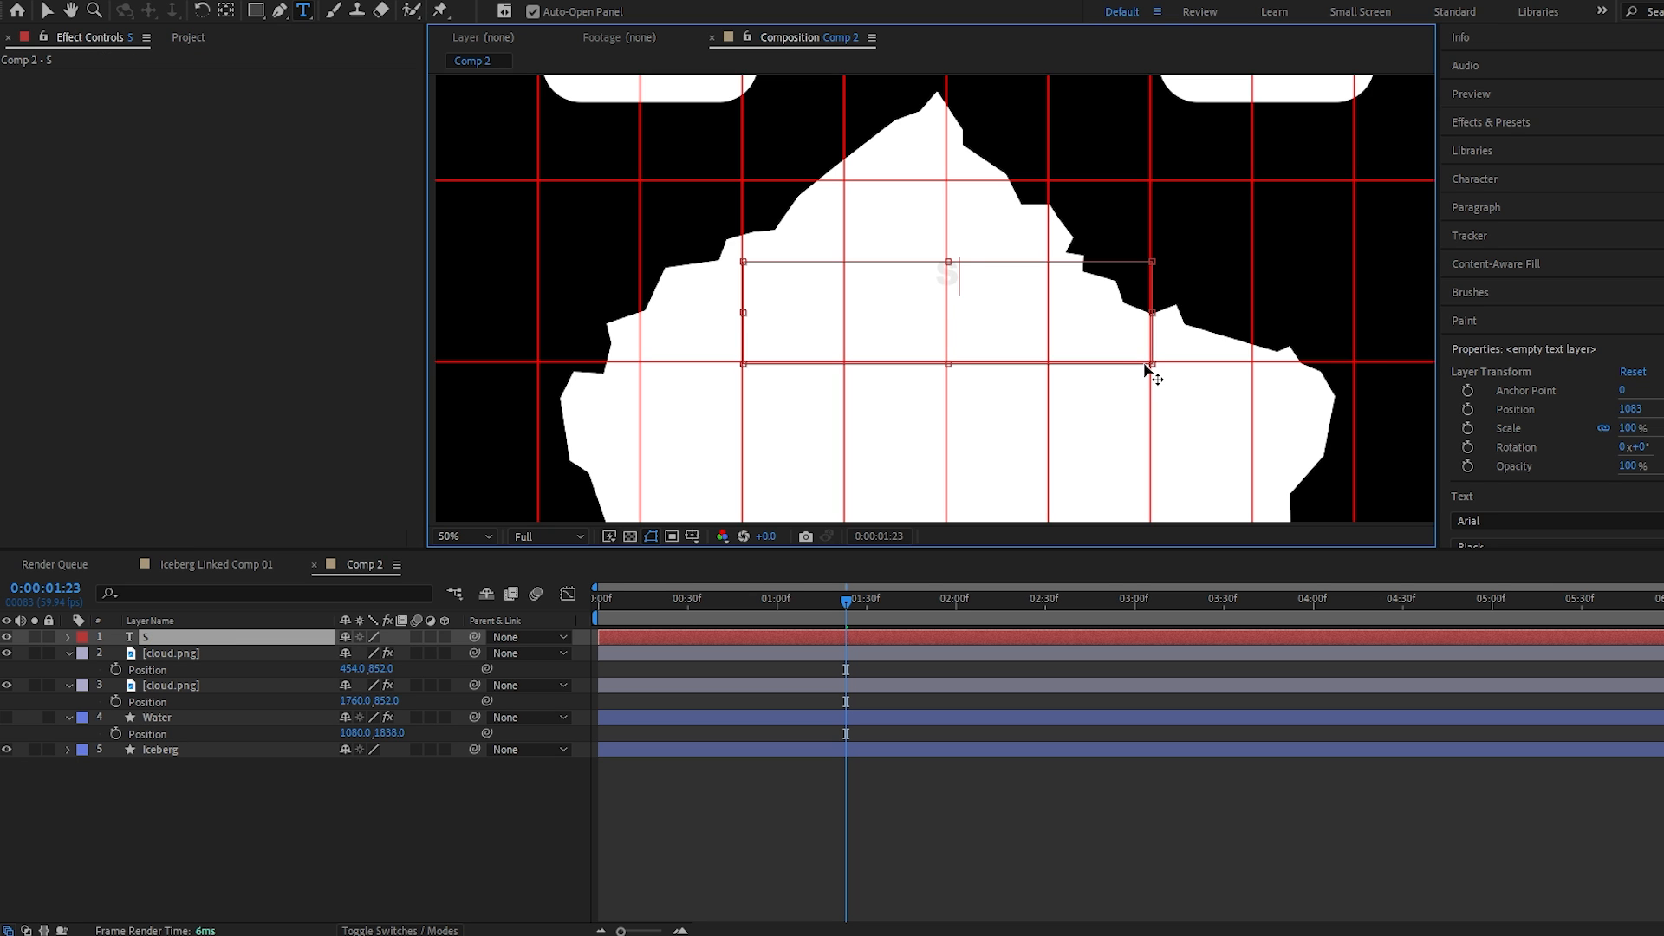
{"action": "type", "text": "results"}
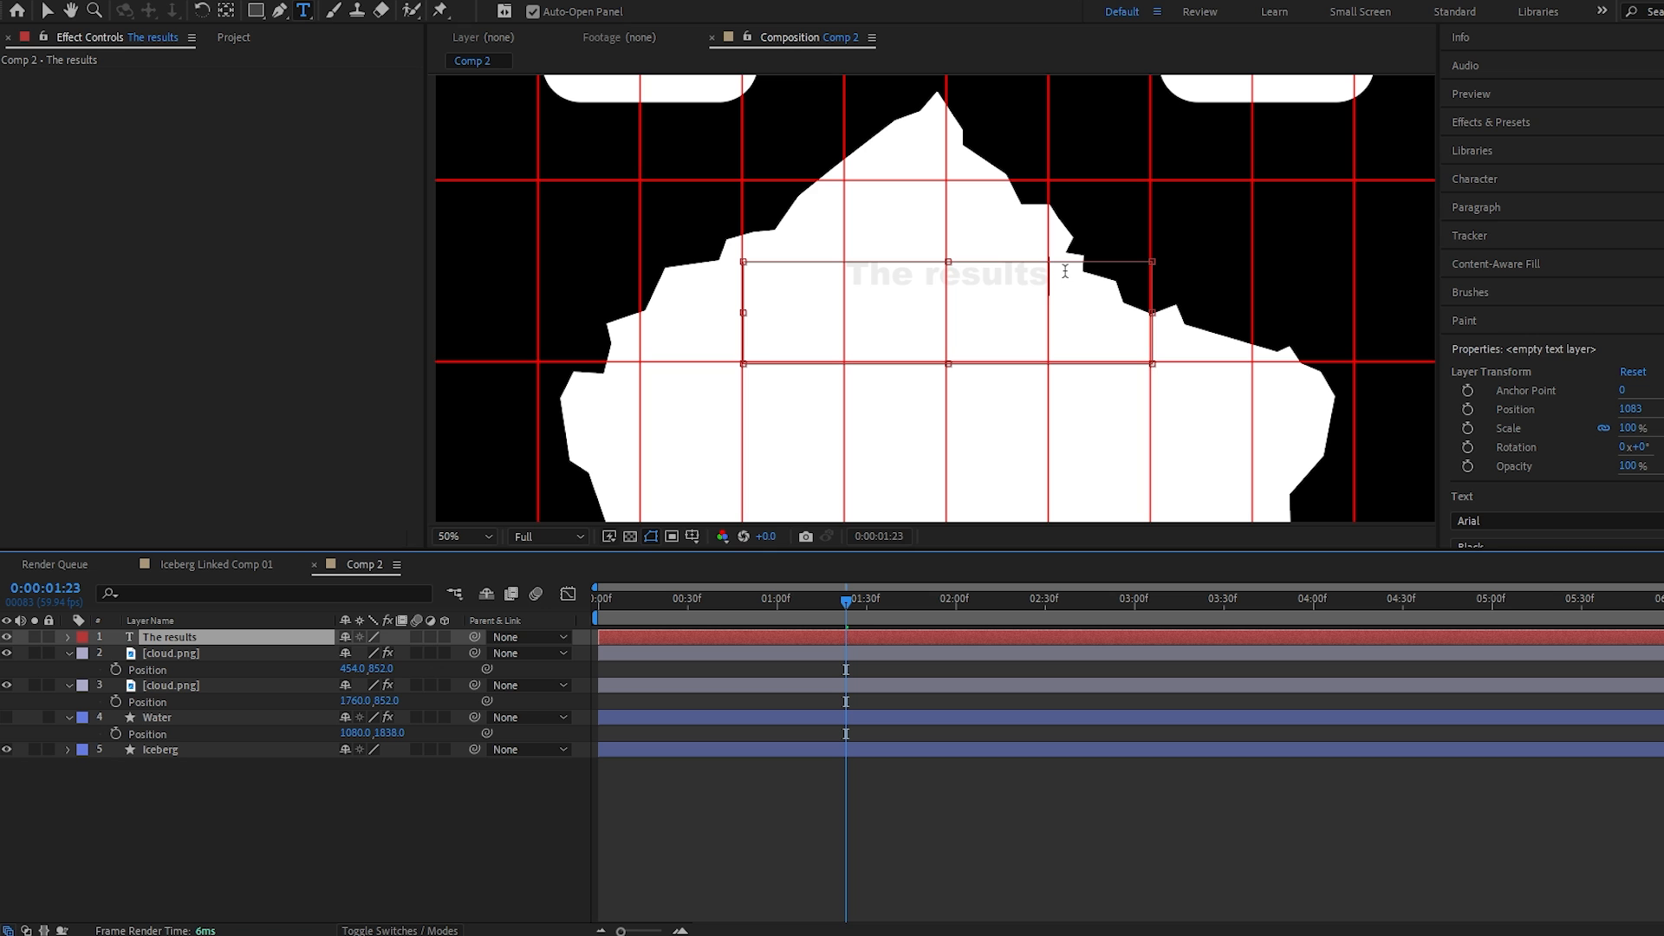
Step: Change the font of the "The results" text to Futura-Bold
{"action": "left_click_drag", "start_coordinate": [1065, 271], "coordinate": [784, 291]}
{"action": "scroll", "coordinate": [1607, 409], "scroll_direction": "down", "scroll_amount": 7}
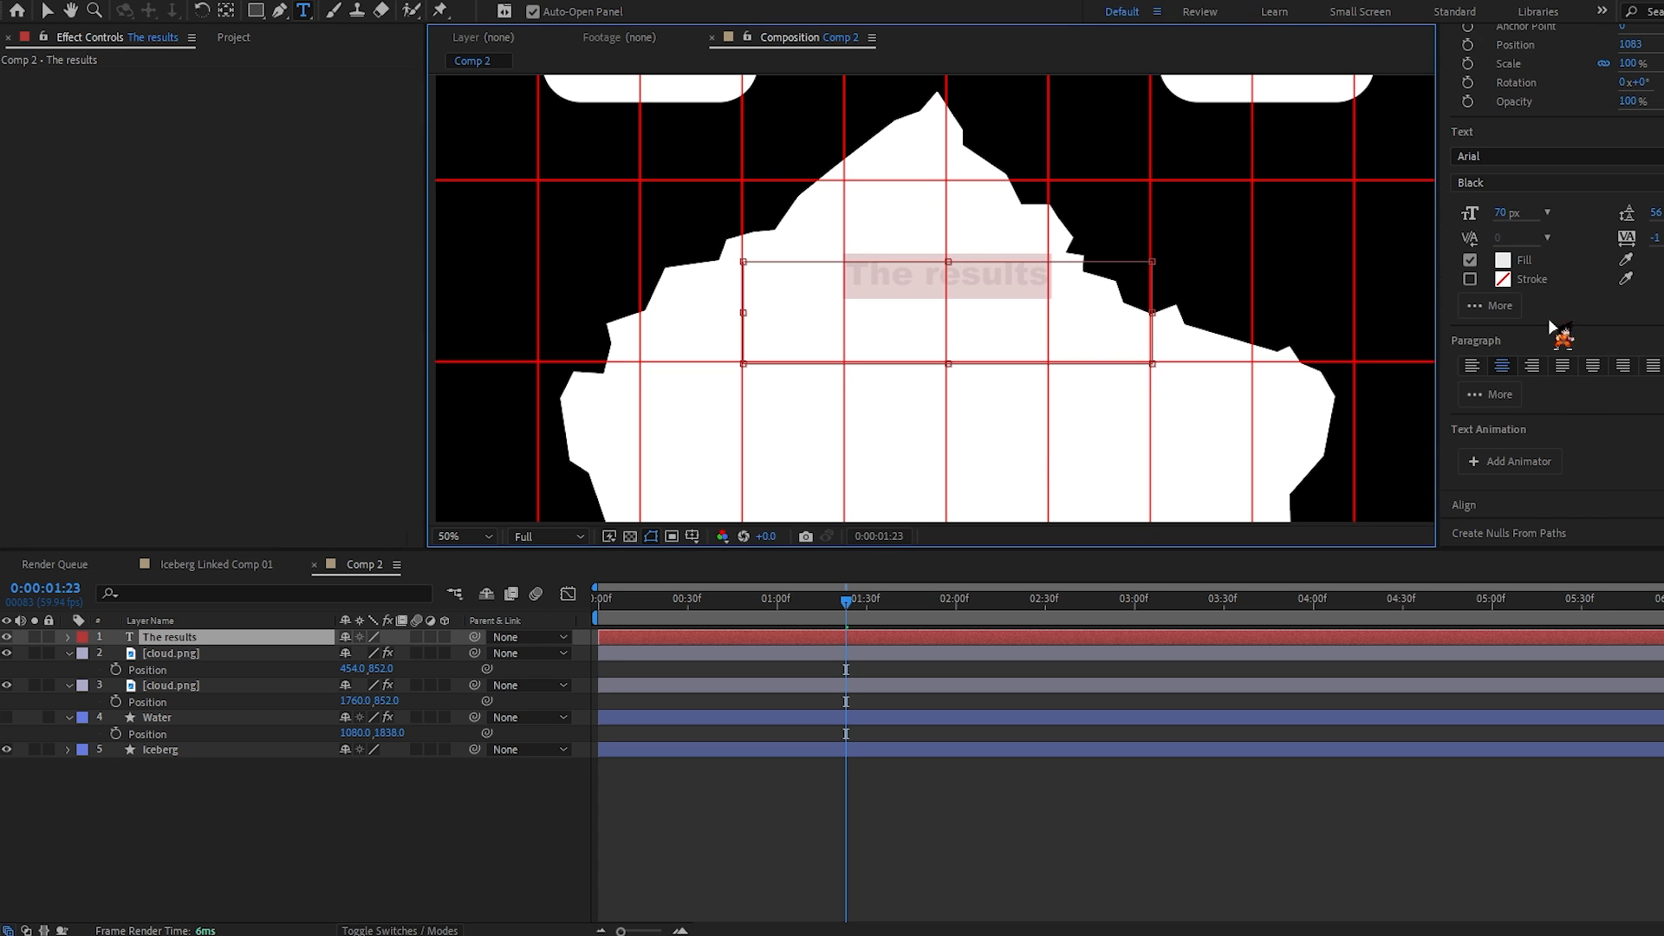
{"action": "scroll", "coordinate": [1551, 319], "scroll_direction": "up", "scroll_amount": 4}
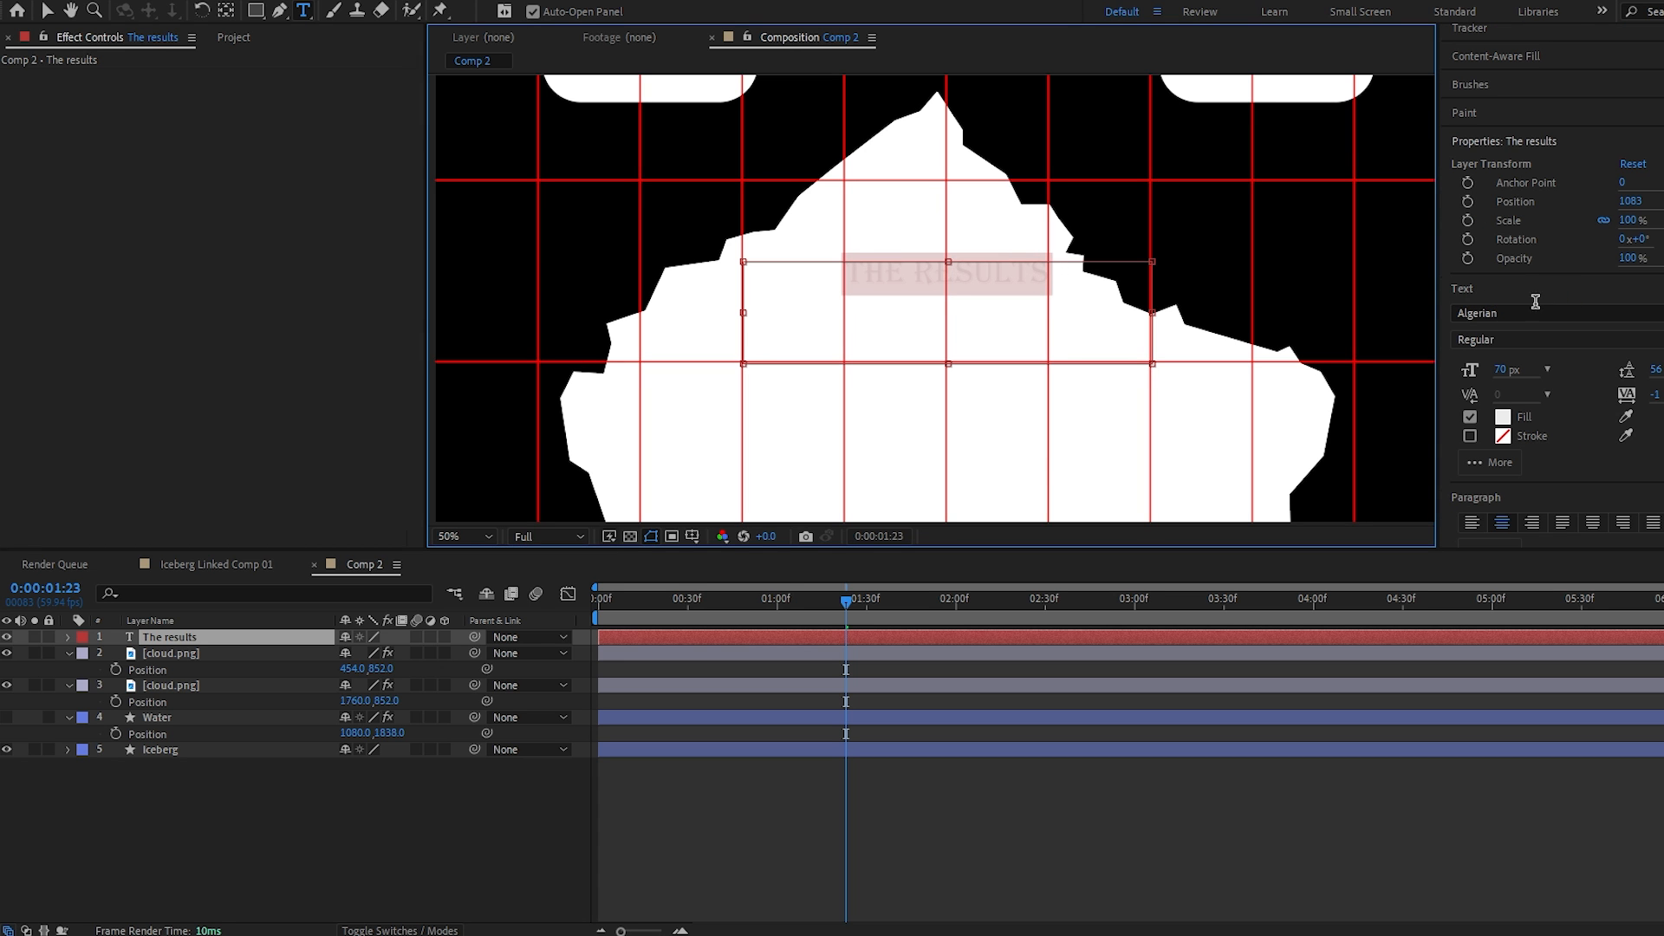
{"action": "left_click", "coordinate": [1510, 312]}
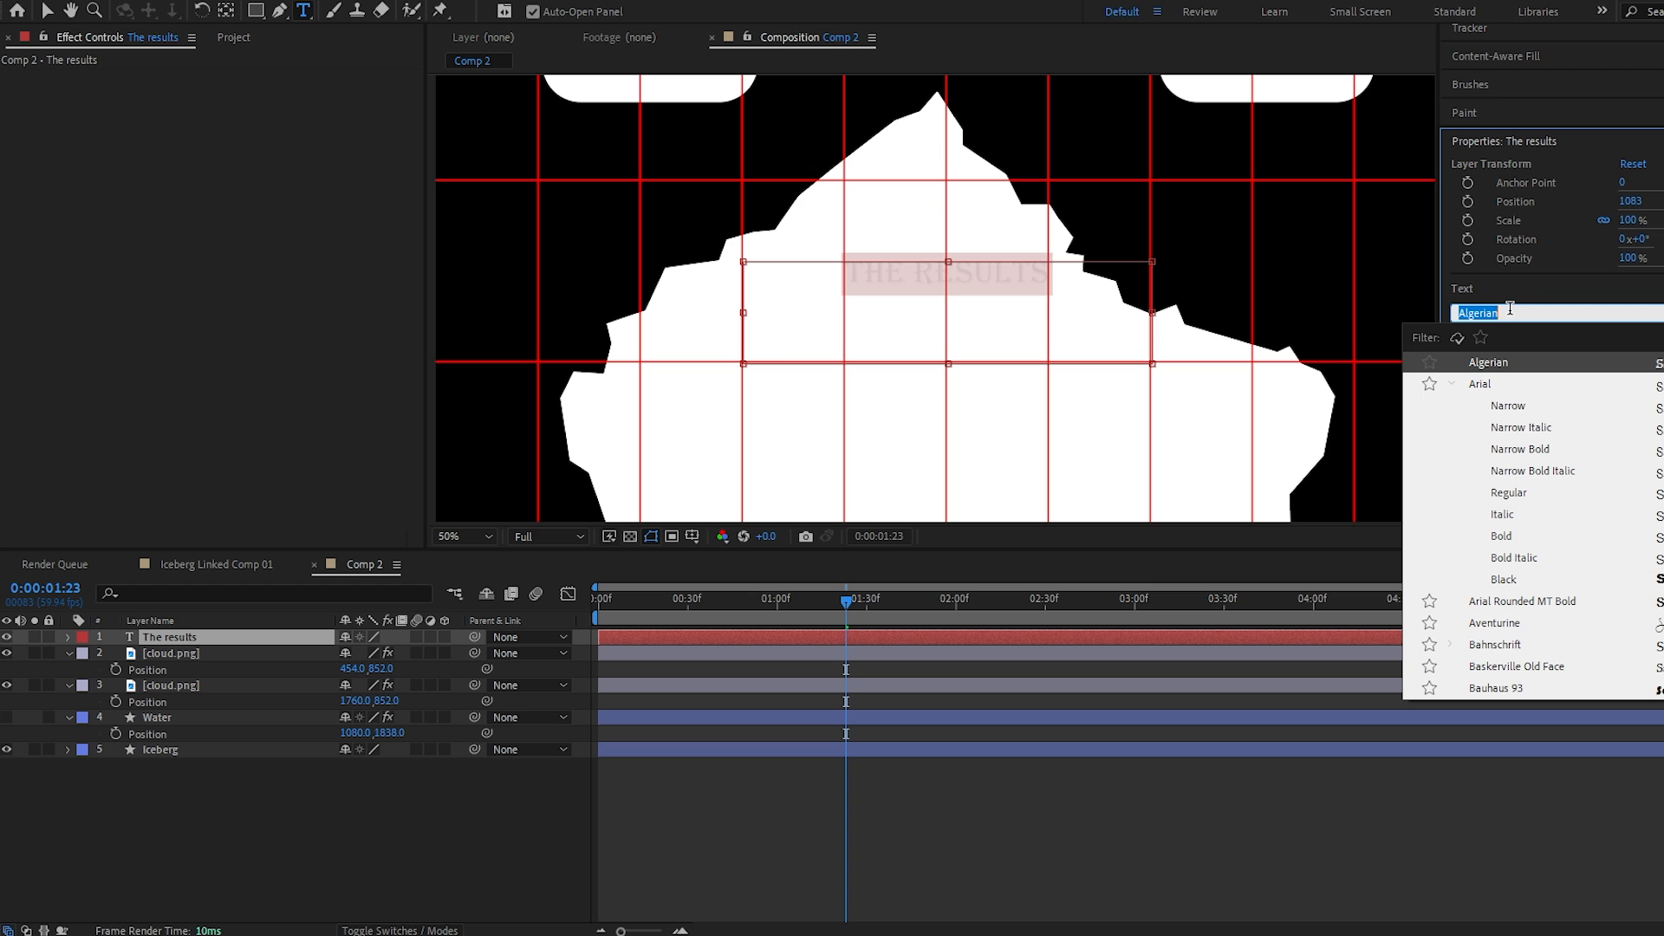
{"action": "type", "text": "futu"}
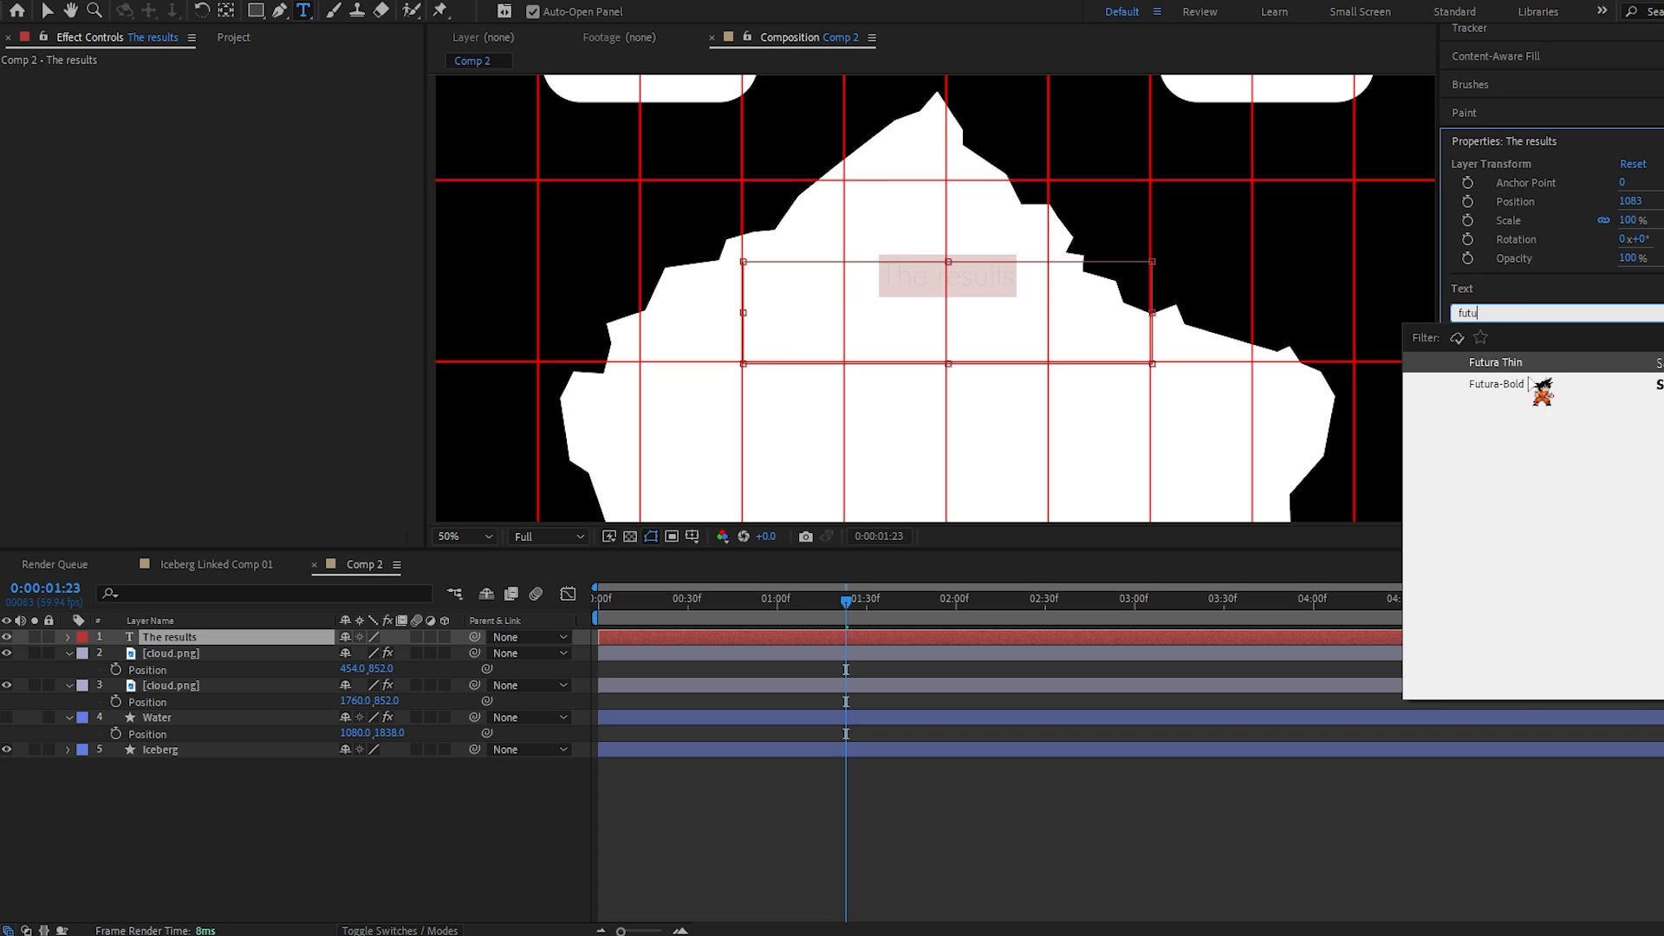
{"action": "left_click", "coordinate": [1528, 383]}
Step: Give the "The results" text a black fill and a font size of 105 px
{"action": "left_click", "coordinate": [1506, 419]}
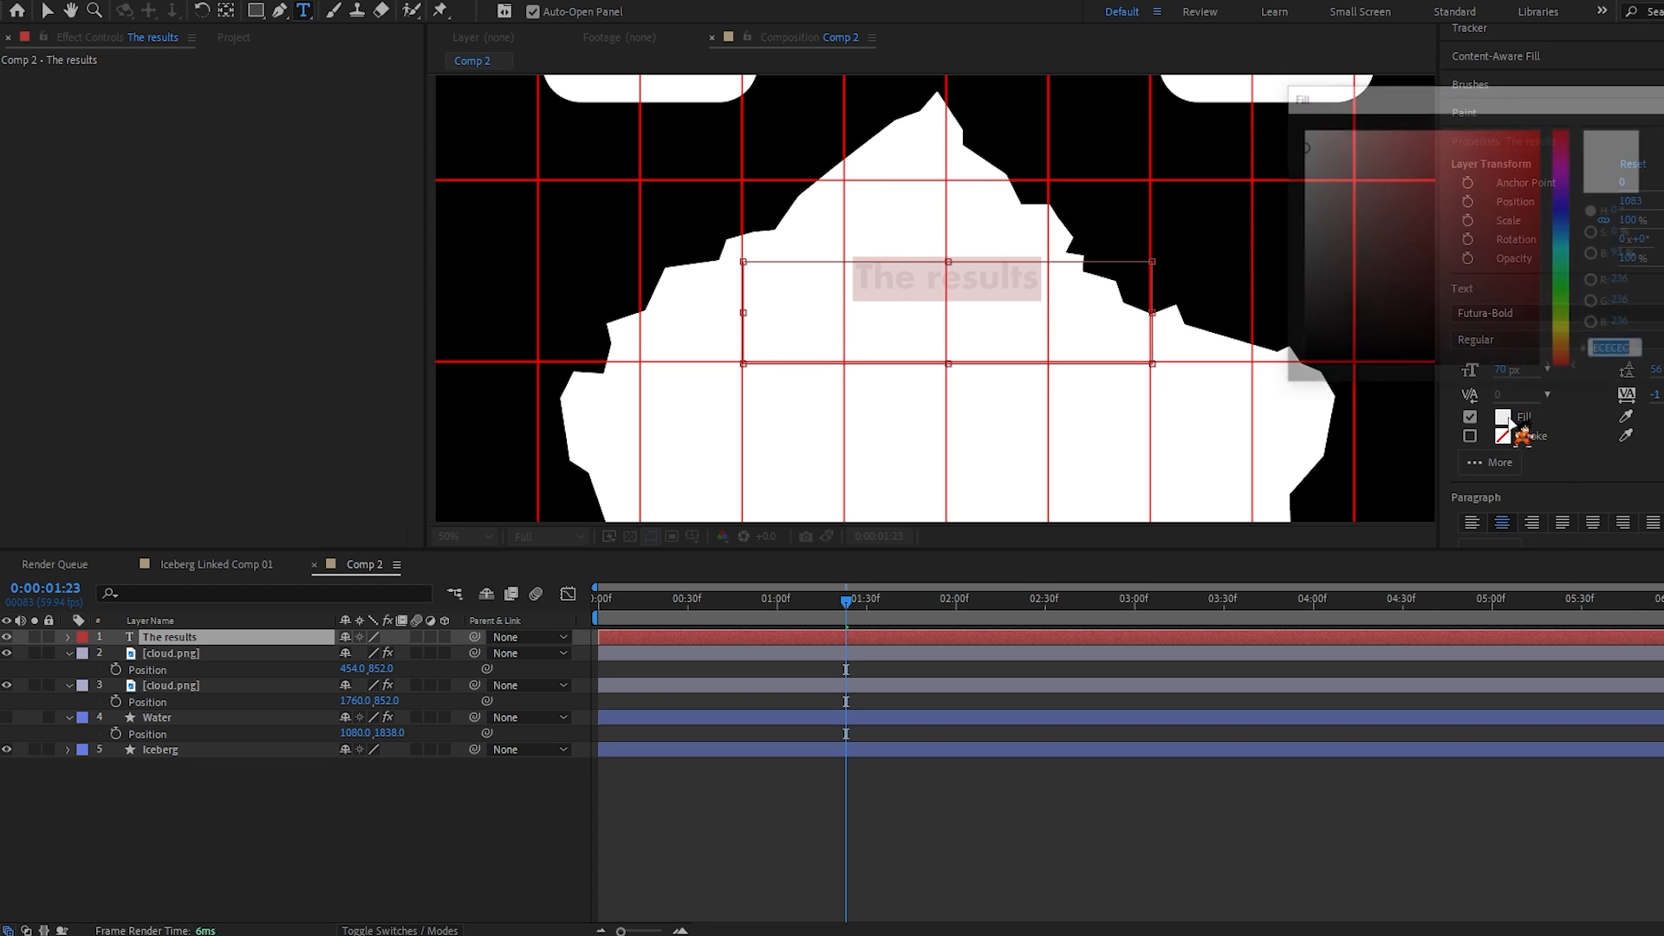
{"action": "left_click_drag", "start_coordinate": [1532, 346], "coordinate": [1619, 430]}
{"action": "key", "text": "Return"}
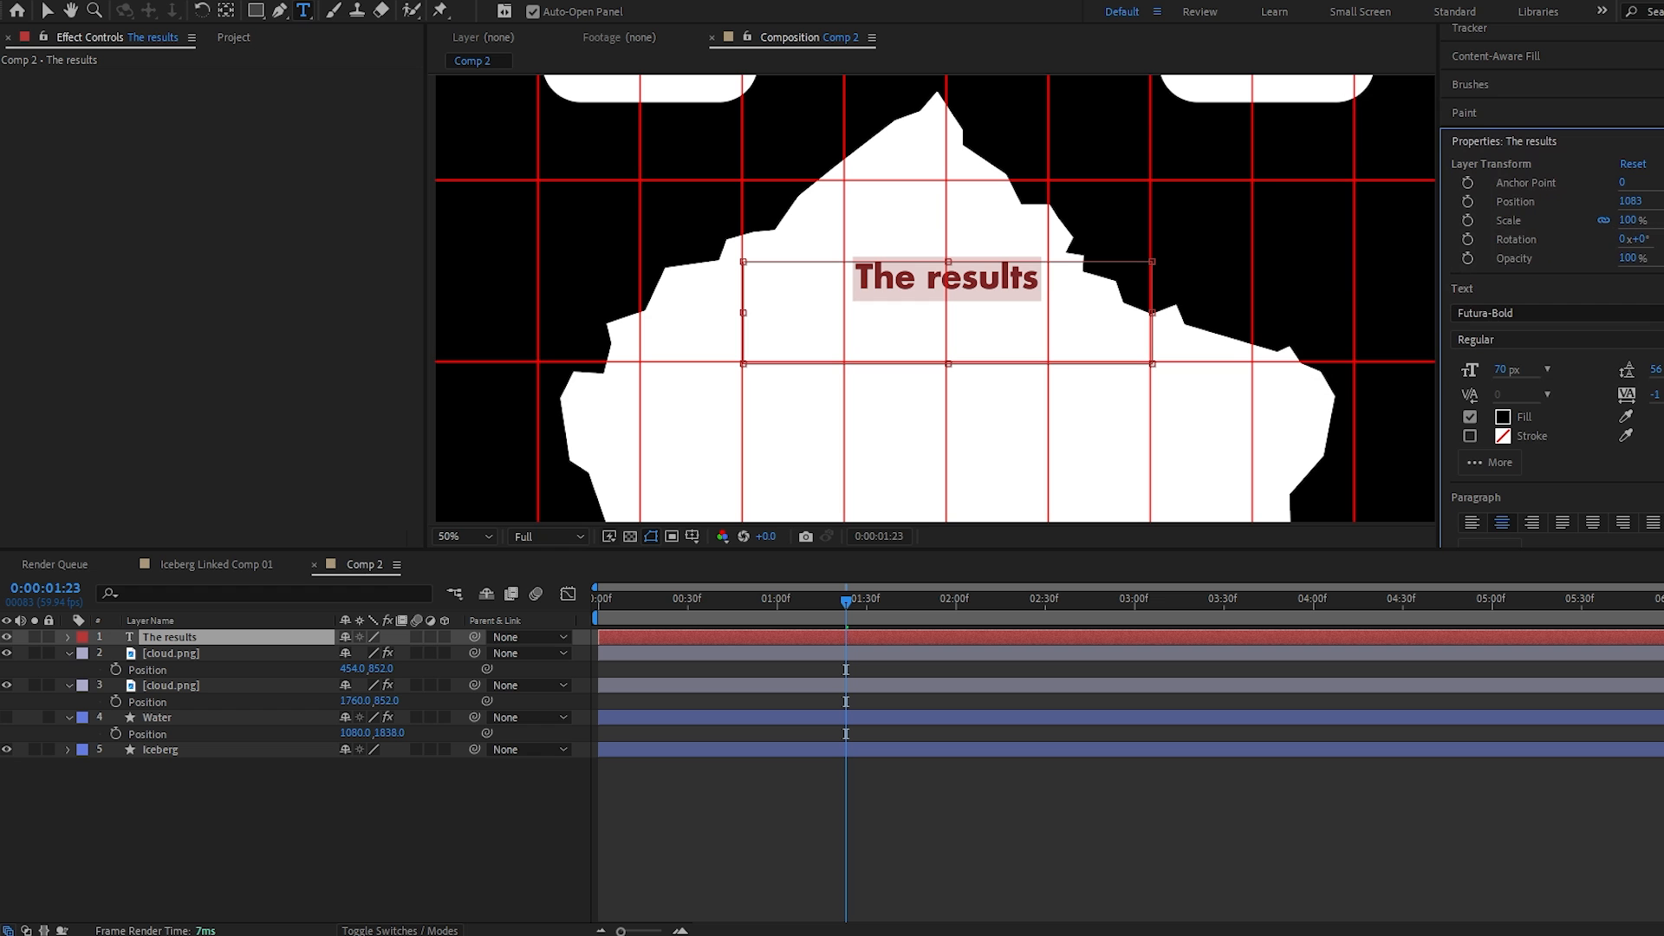
{"action": "left_click_drag", "start_coordinate": [1503, 379], "coordinate": [1519, 371]}
{"action": "left_click", "coordinate": [427, 852]}
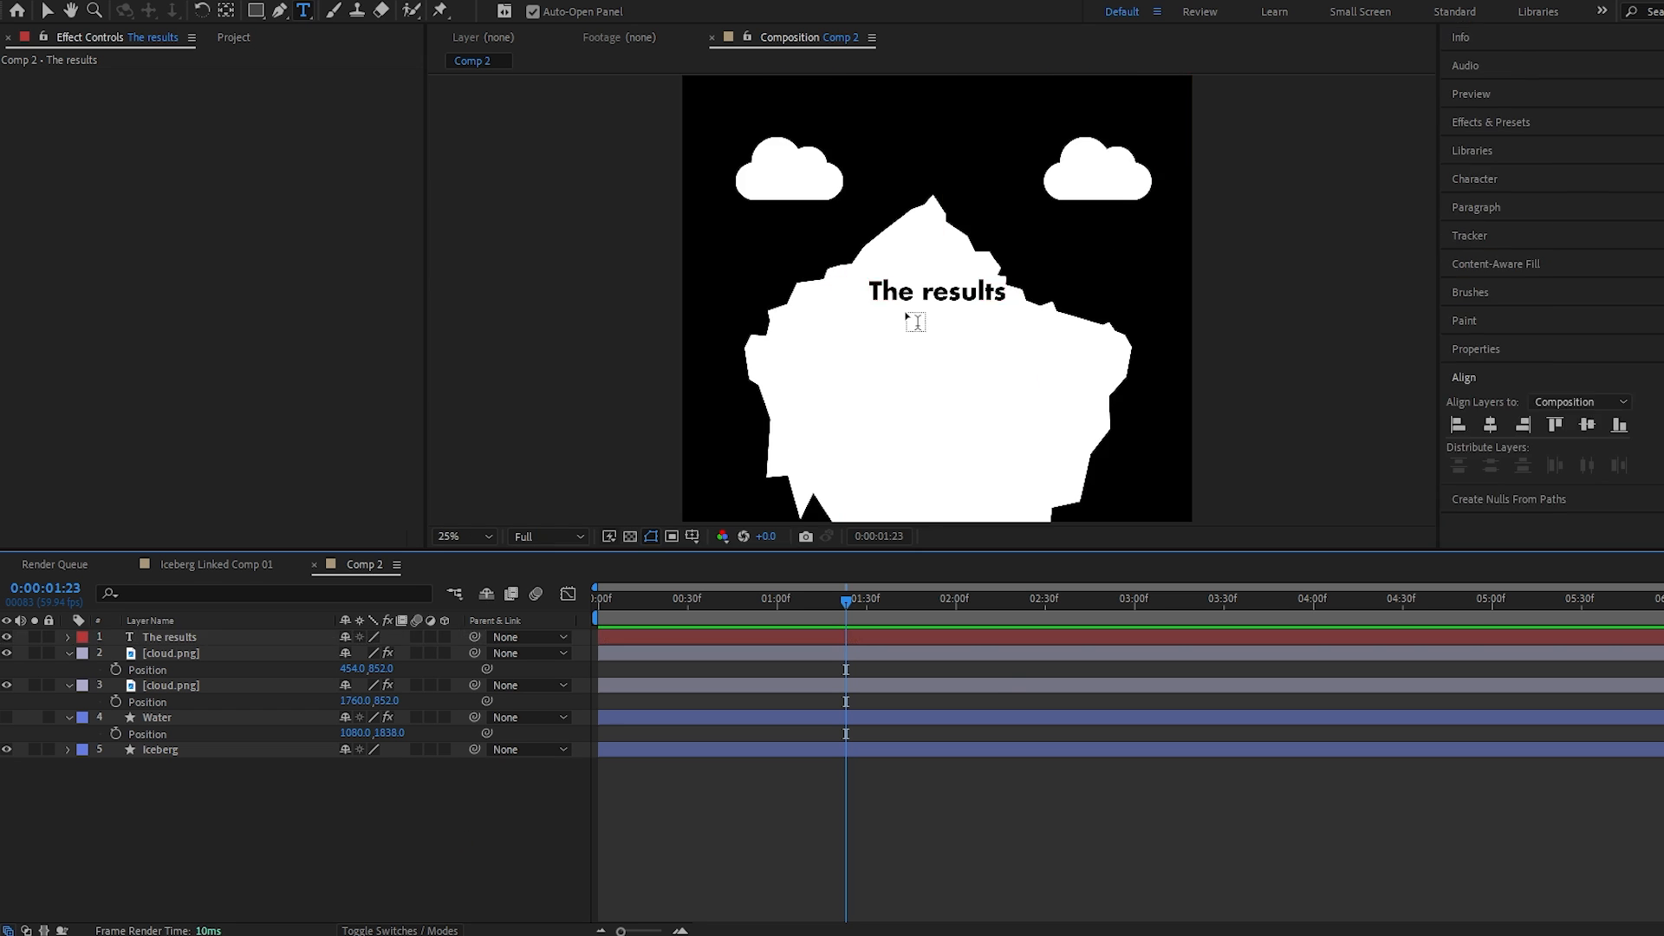
Step: Duplicate the "The results" text layer and move the copy down the iceberg to a vertical position of 2433
{"action": "left_click", "coordinate": [202, 638]}
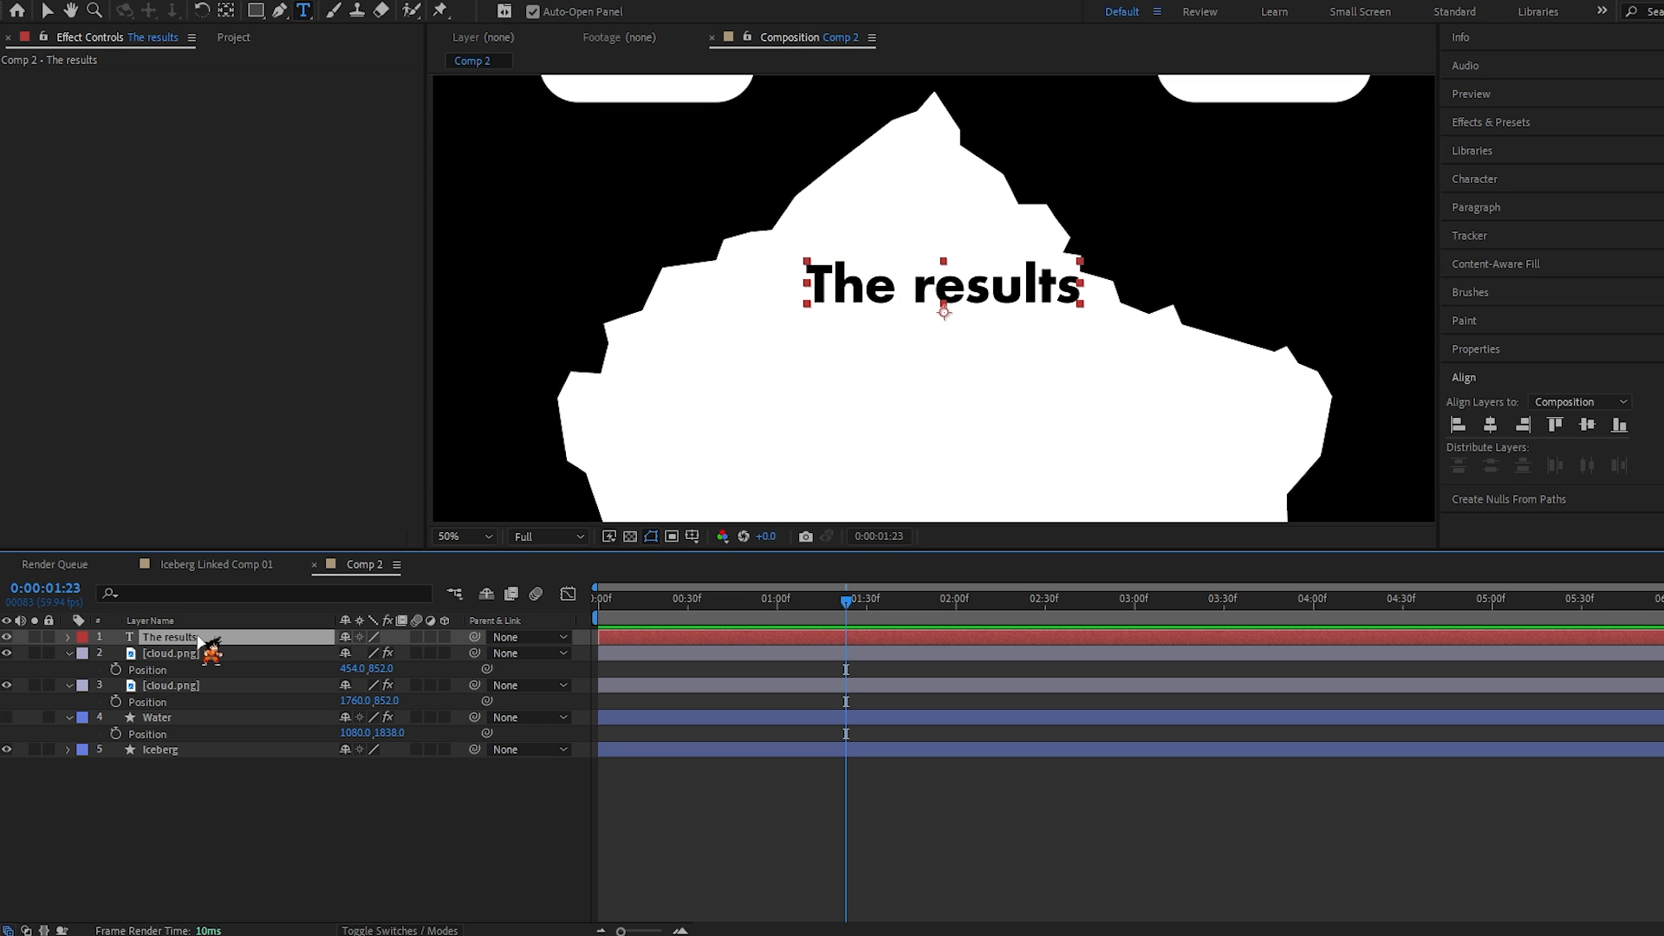
{"action": "key", "text": "ctrl+d"}
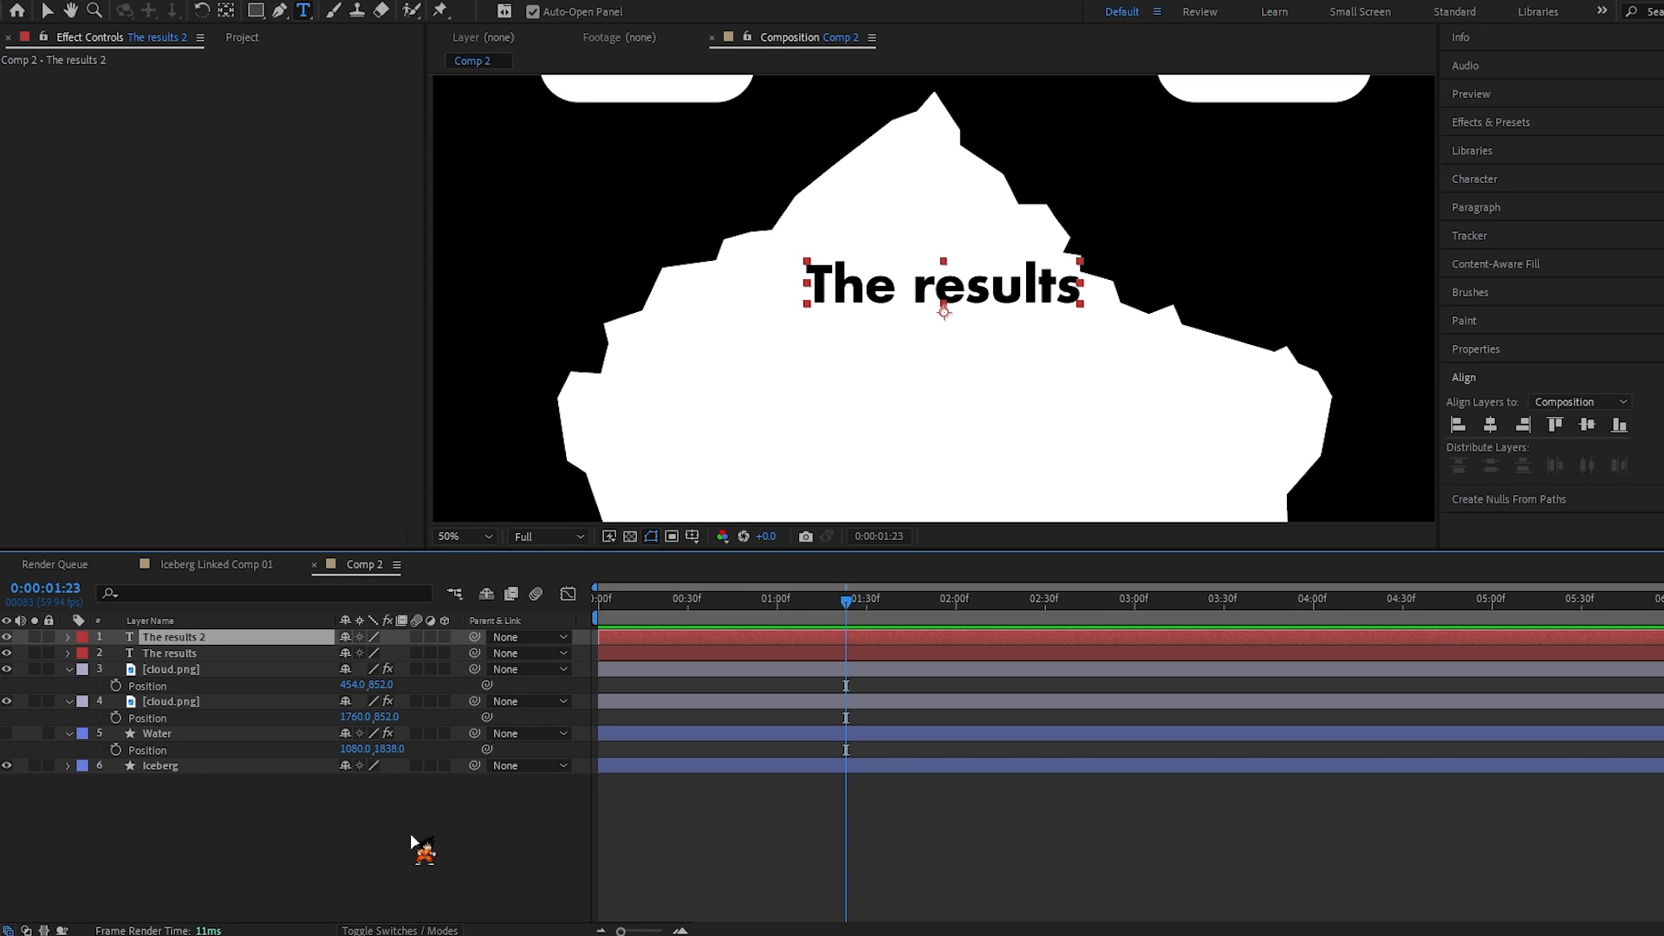
{"action": "key", "text": "p"}
{"action": "scroll", "coordinate": [1000, 426], "scroll_direction": "down", "scroll_amount": 2}
{"action": "key", "text": "space"}
{"action": "left_click_drag", "start_coordinate": [972, 436], "coordinate": [911, 320]}
{"action": "key", "text": "ctrl+t"}
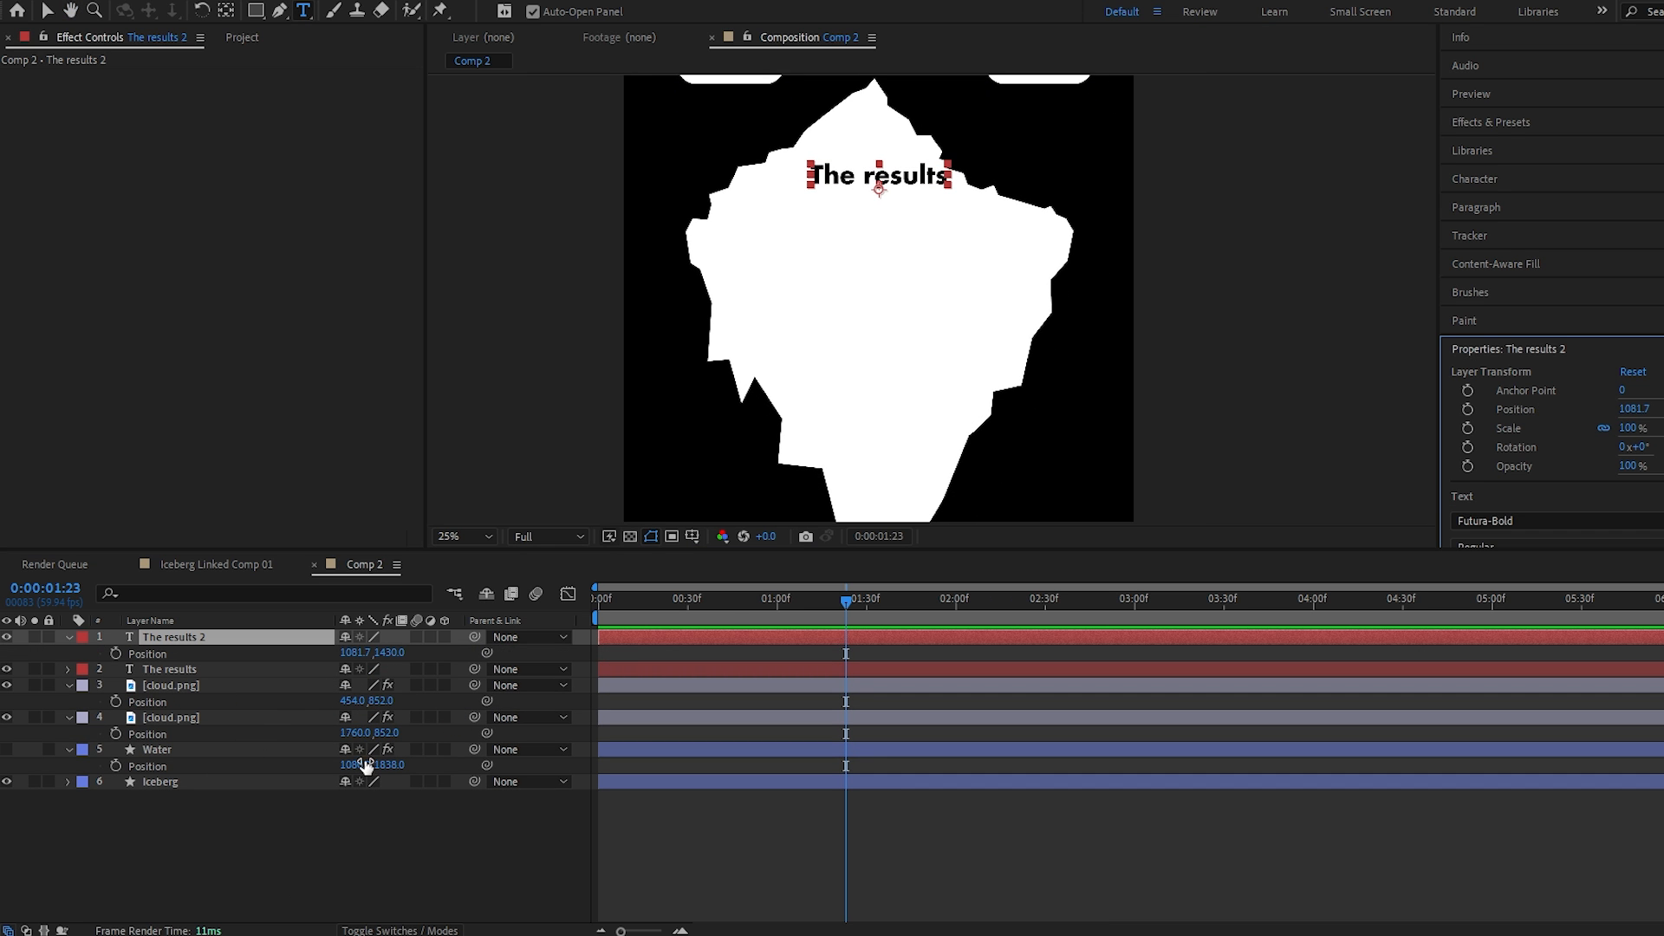
{"action": "left_click_drag", "start_coordinate": [384, 652], "coordinate": [552, 626]}
Step: Replace the text of the lower copy with "The hard work"
{"action": "key", "text": "space"}
{"action": "left_click_drag", "start_coordinate": [882, 421], "coordinate": [974, 243]}
{"action": "scroll", "coordinate": [901, 399], "scroll_direction": "up", "scroll_amount": 2}
{"action": "left_click_drag", "start_coordinate": [1044, 343], "coordinate": [762, 344]}
{"action": "key", "text": "BackSpace"}
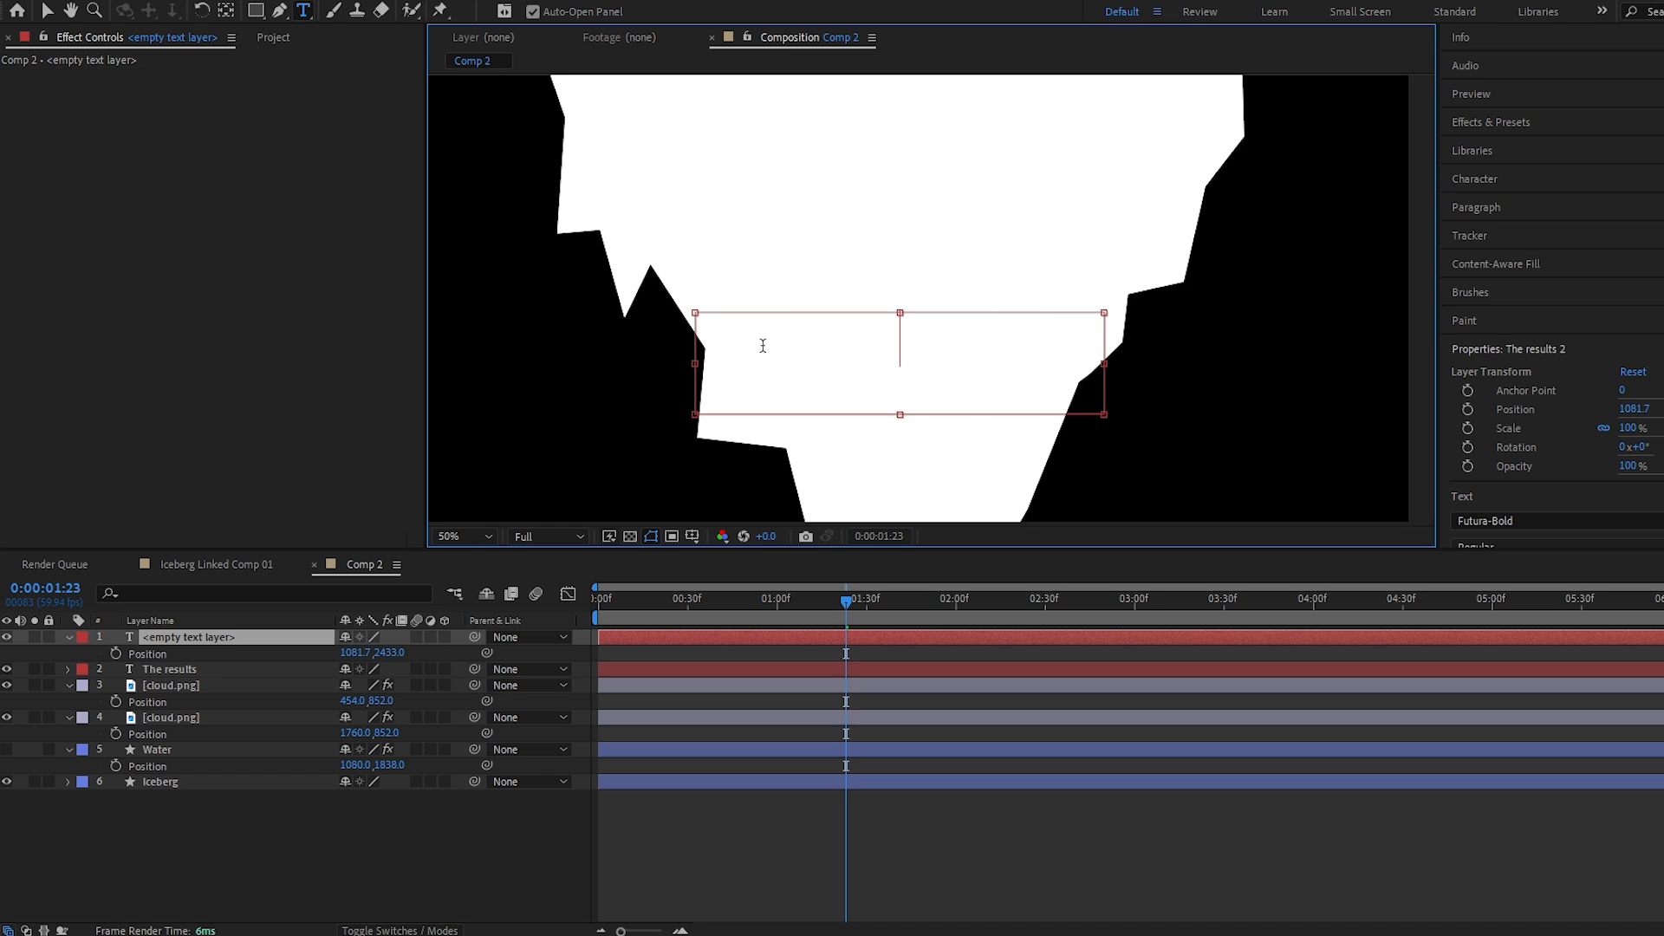
{"action": "type", "text": "The hard work"}
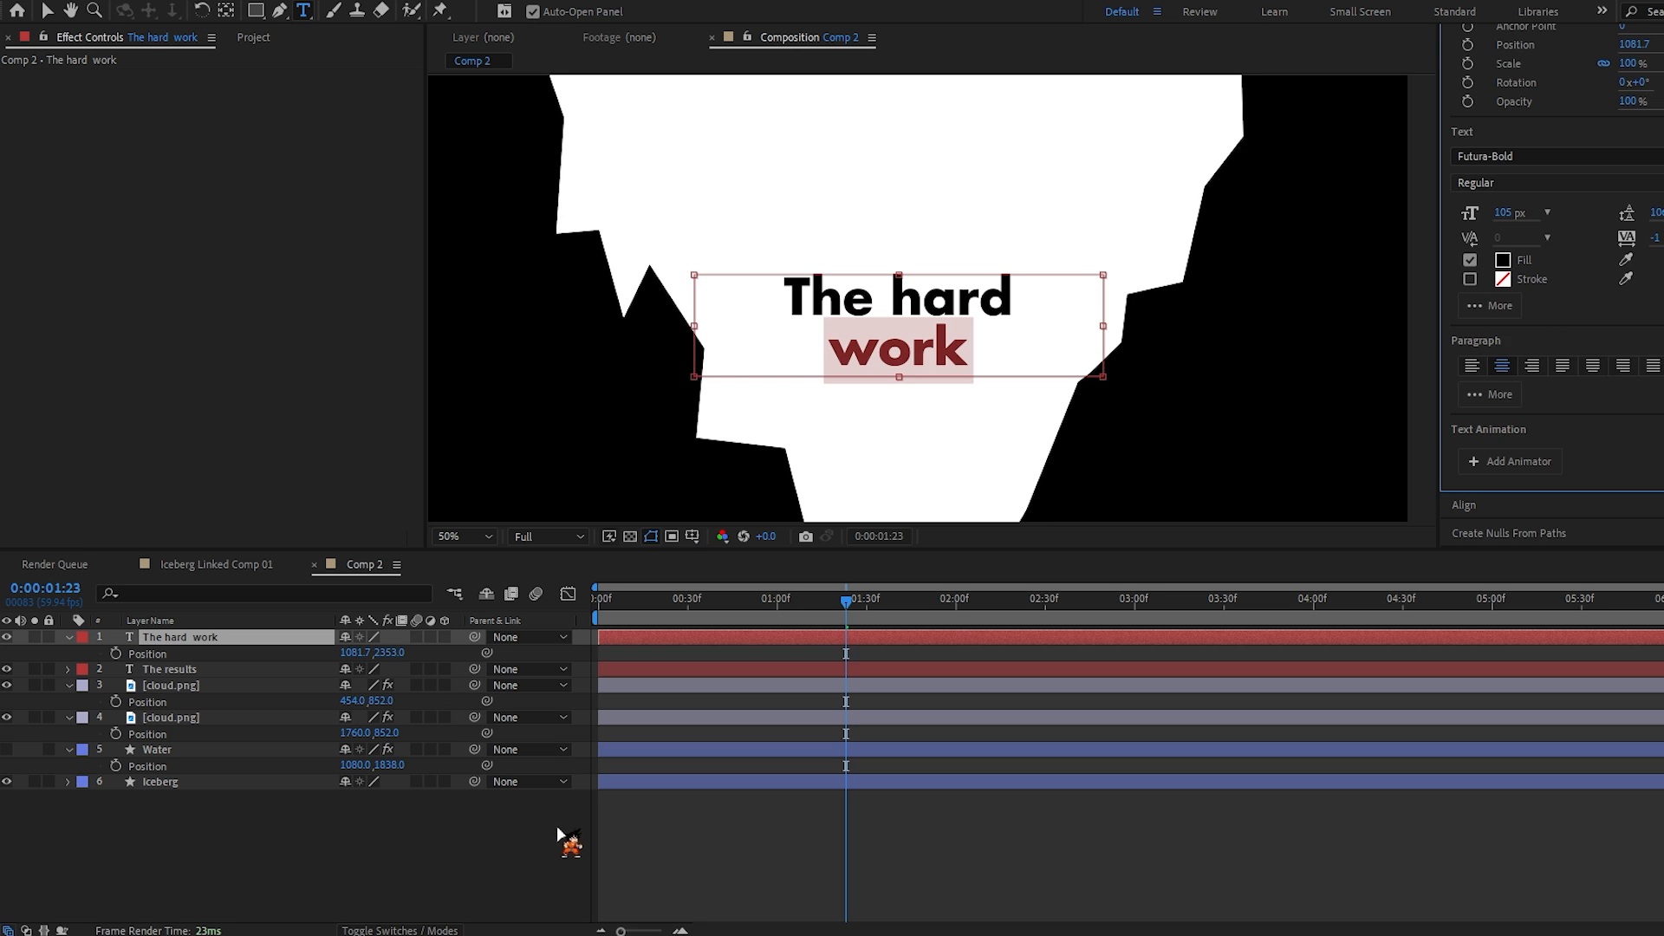
{"action": "left_click", "coordinate": [559, 830]}
{"action": "key", "text": "comma"}
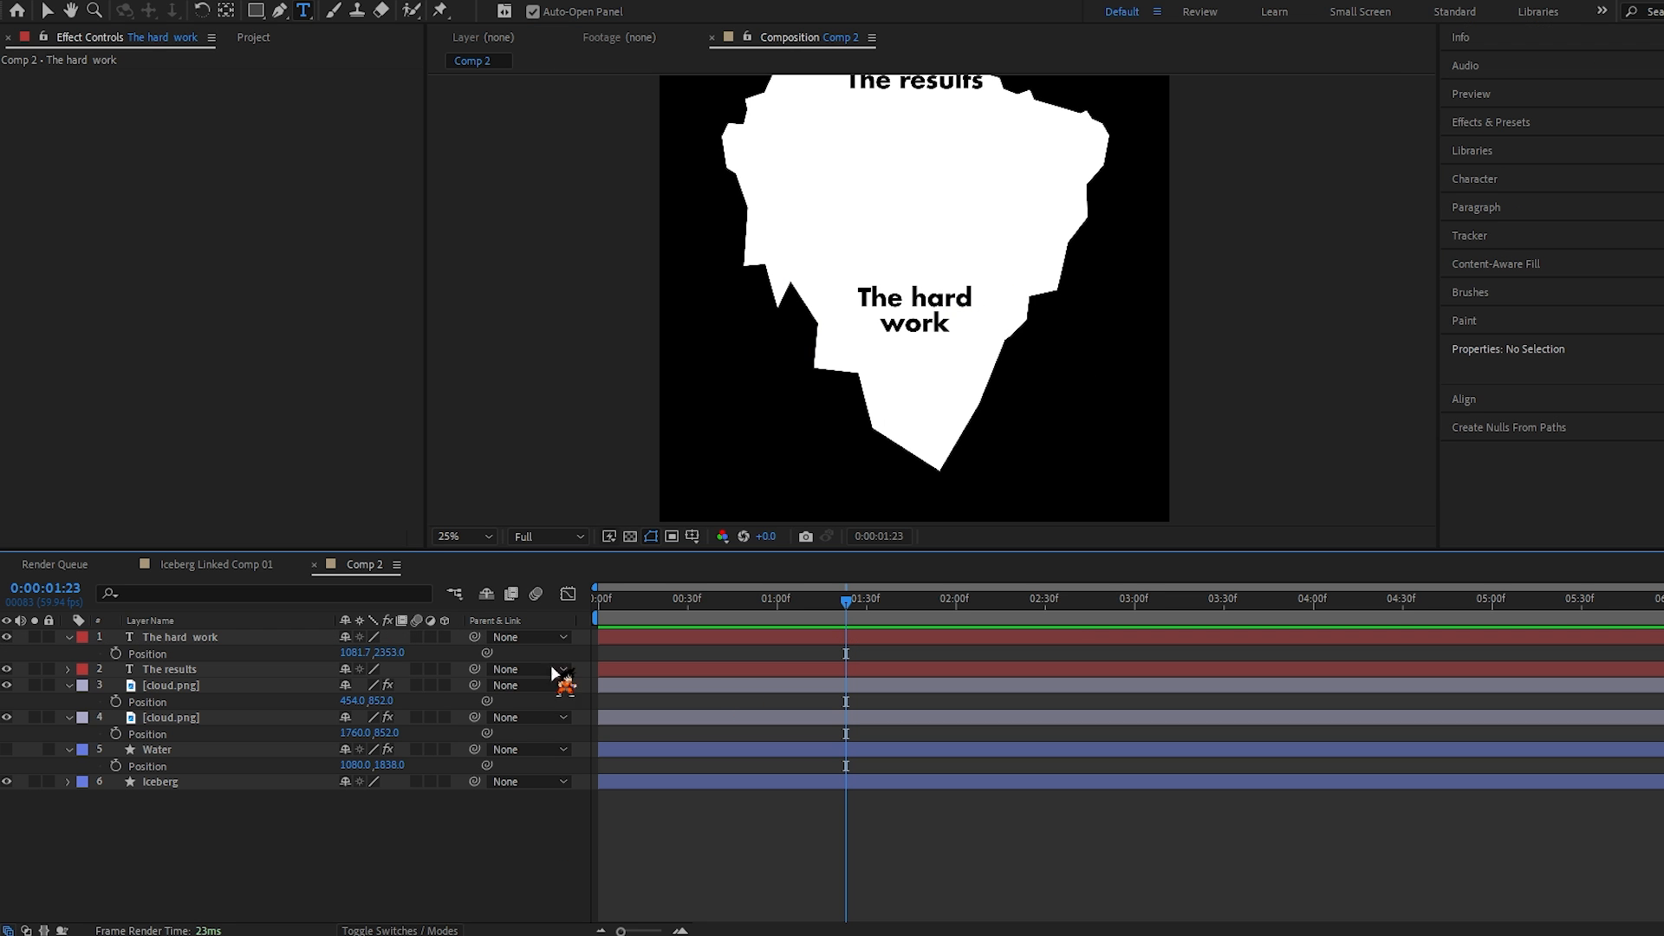
Step: Lower the "The hard work" text layer to a vertical position of 2492
{"action": "left_click_drag", "start_coordinate": [388, 652], "coordinate": [546, 627]}
{"action": "left_click", "coordinate": [382, 873]}
{"action": "key", "text": "comma"}
{"action": "scroll", "coordinate": [1005, 342], "scroll_direction": "up", "scroll_amount": 2}
{"action": "scroll", "coordinate": [992, 321], "scroll_direction": "down", "scroll_amount": 2}
{"action": "left_click_drag", "start_coordinate": [988, 305], "coordinate": [960, 357]}
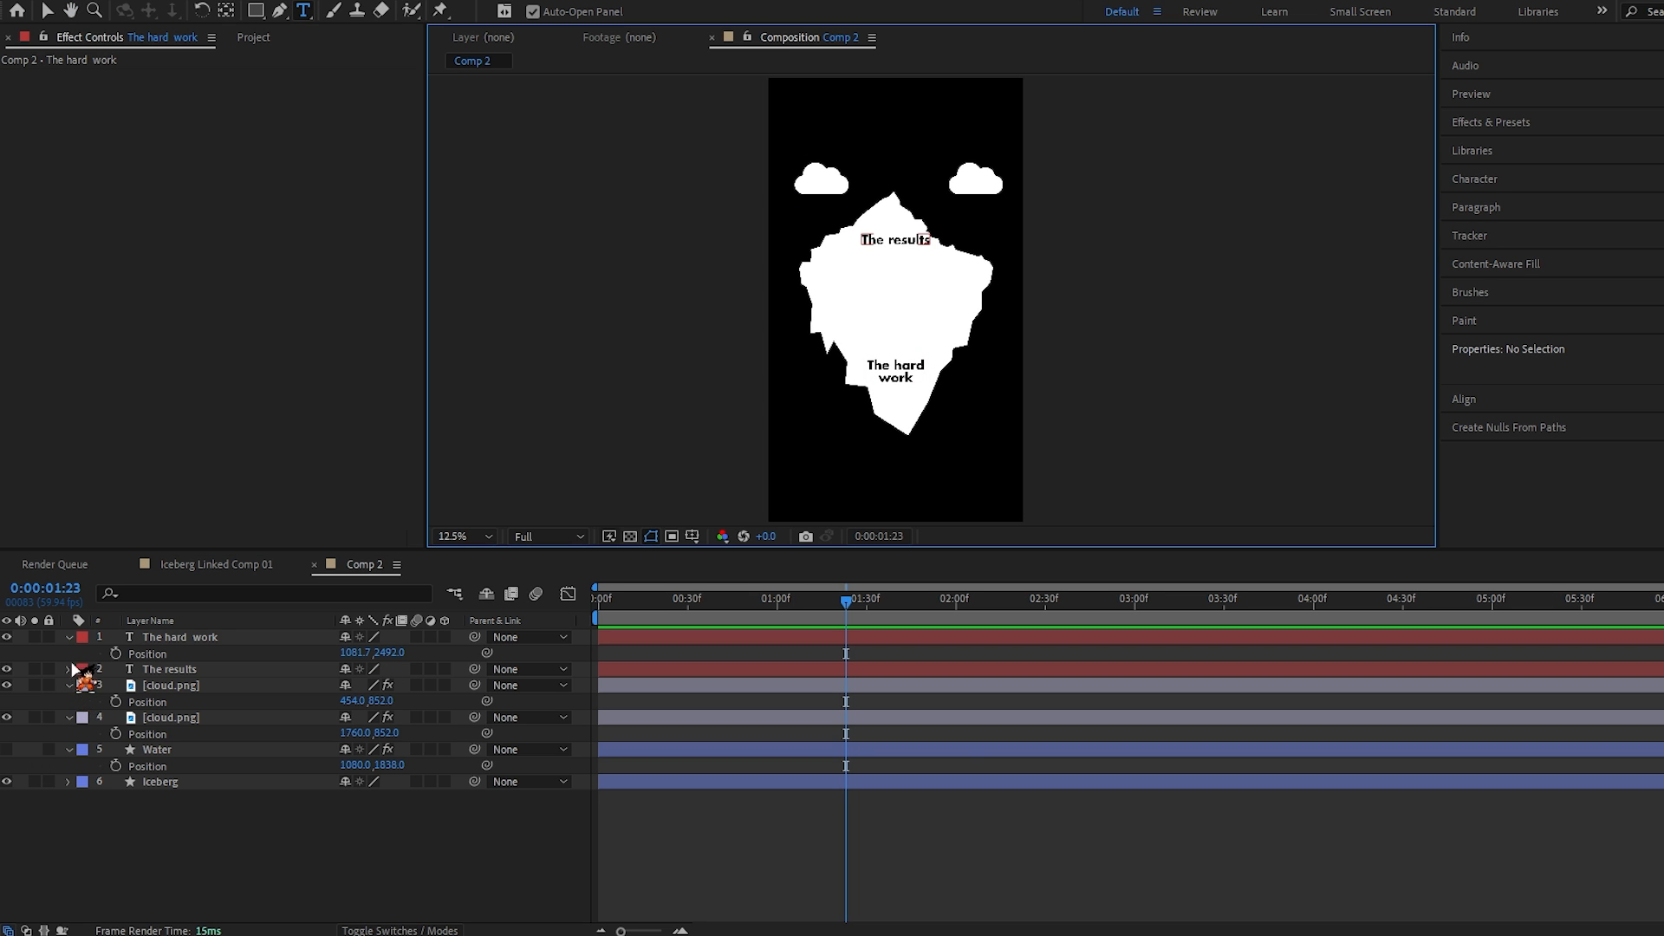
Step: Show the Water layer again and move the "The hard work" layer between Water and Iceberg
{"action": "left_click_drag", "start_coordinate": [70, 638], "coordinate": [70, 690]}
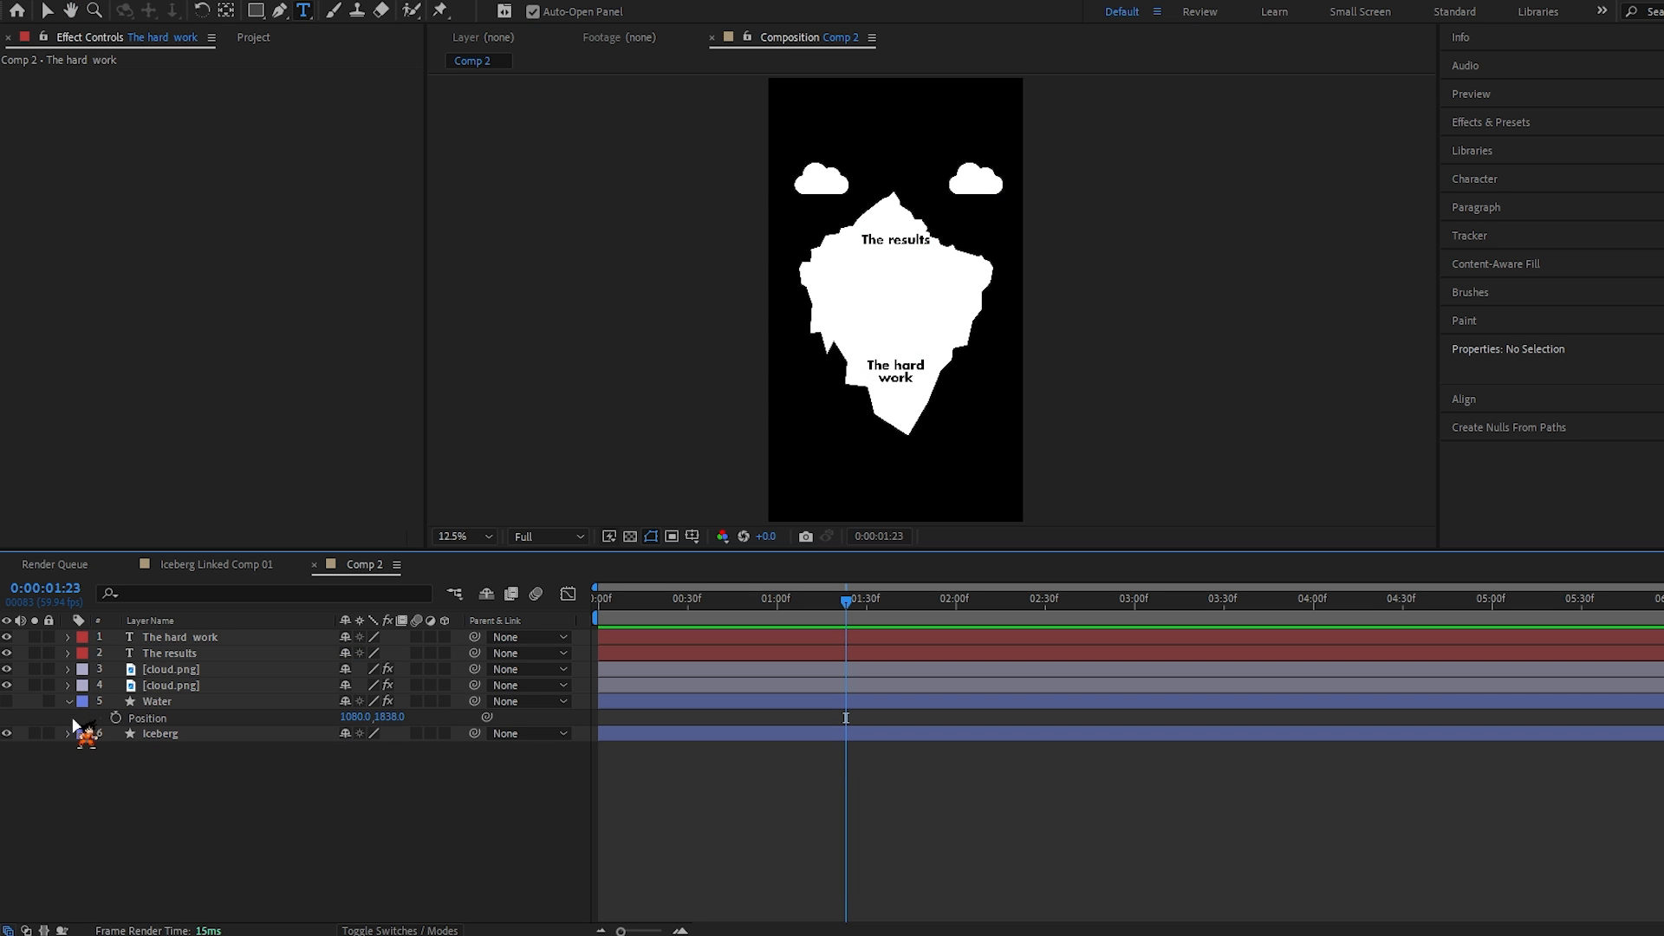
{"action": "left_click", "coordinate": [7, 702]}
{"action": "left_click_drag", "start_coordinate": [204, 640], "coordinate": [212, 753]}
{"action": "left_click", "coordinate": [205, 780]}
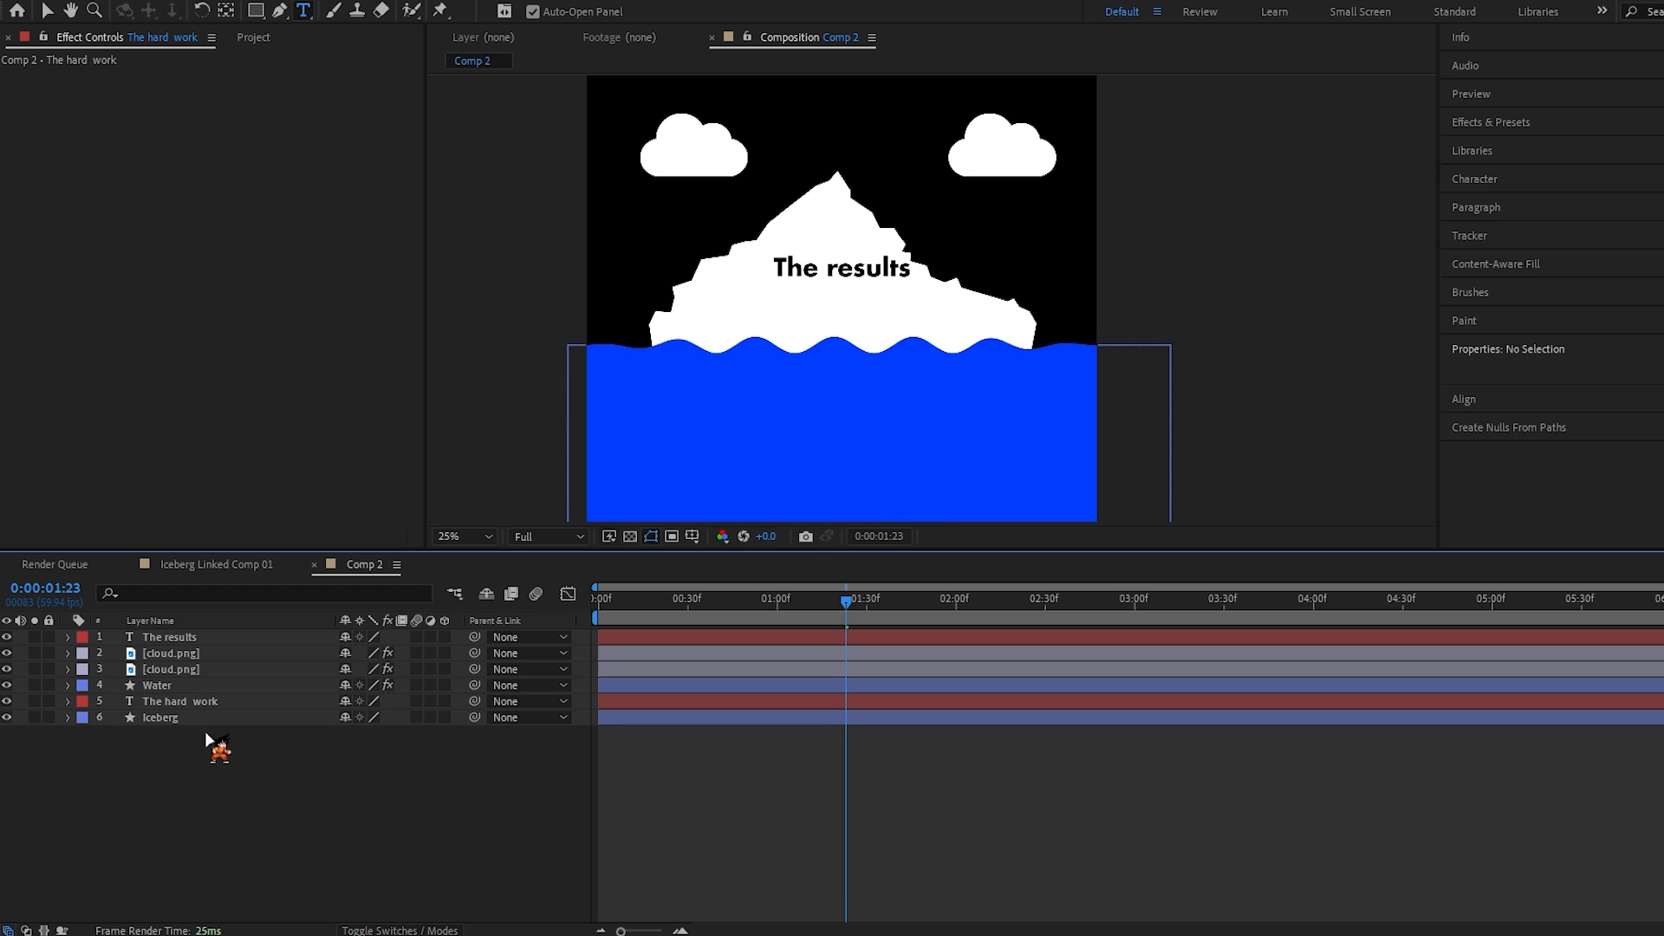
Step: Apply the Glow effect to the Iceberg layer with a threshold of 51.4% and a radius of 66
{"action": "left_click", "coordinate": [195, 719]}
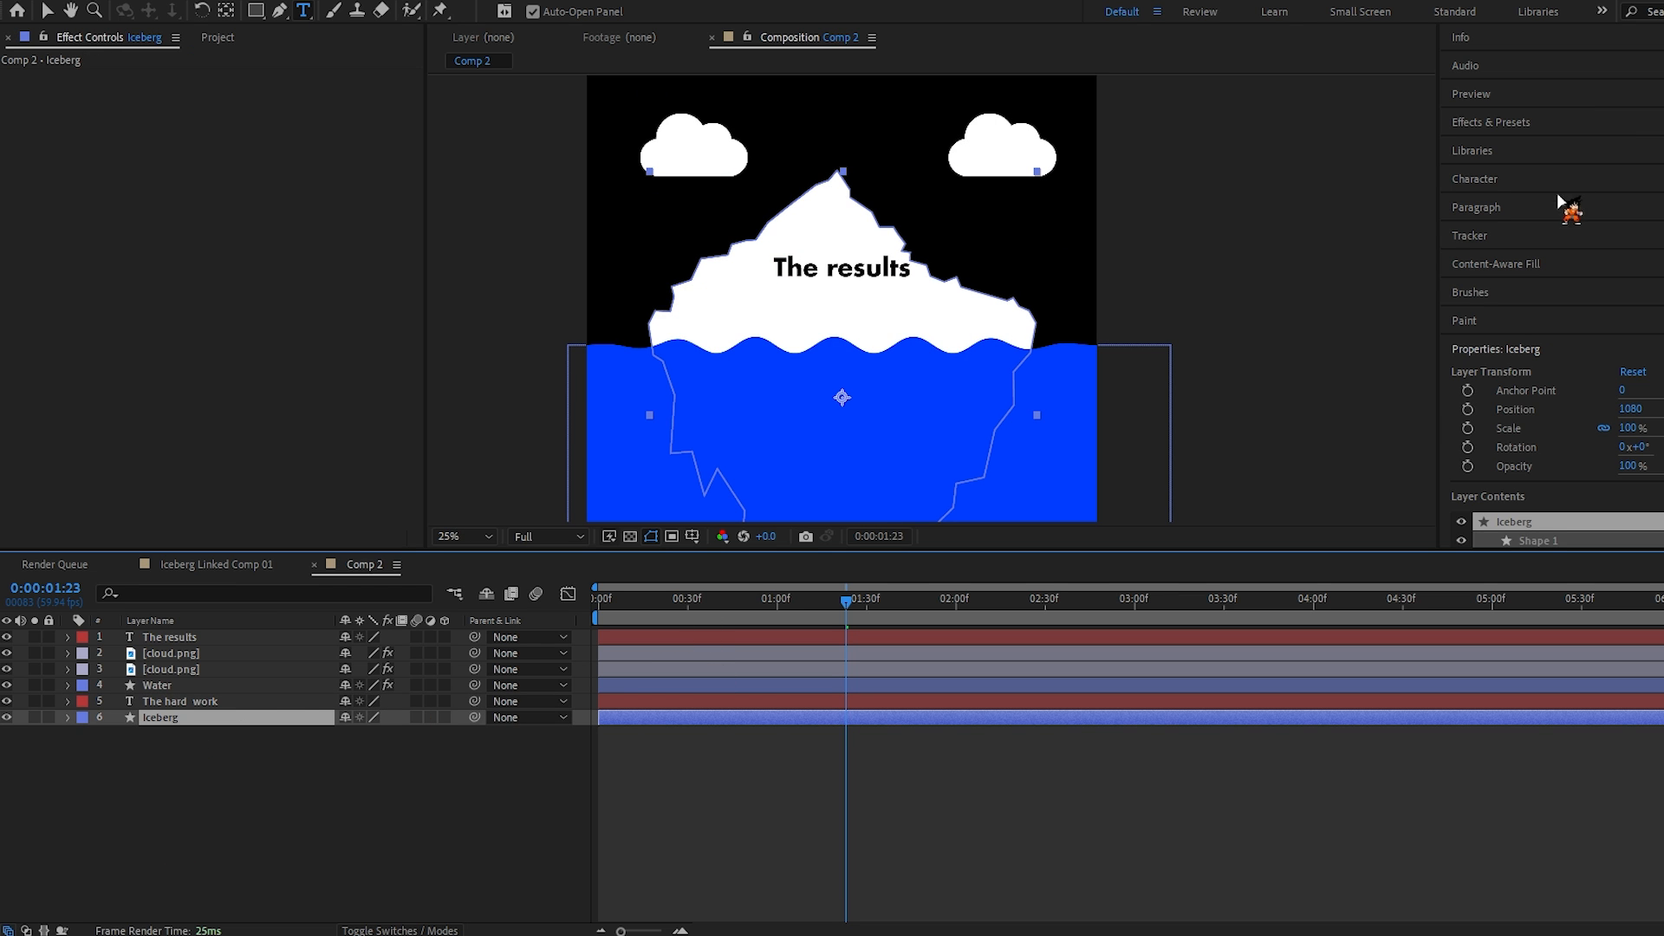
{"action": "key", "text": "ctrl+space"}
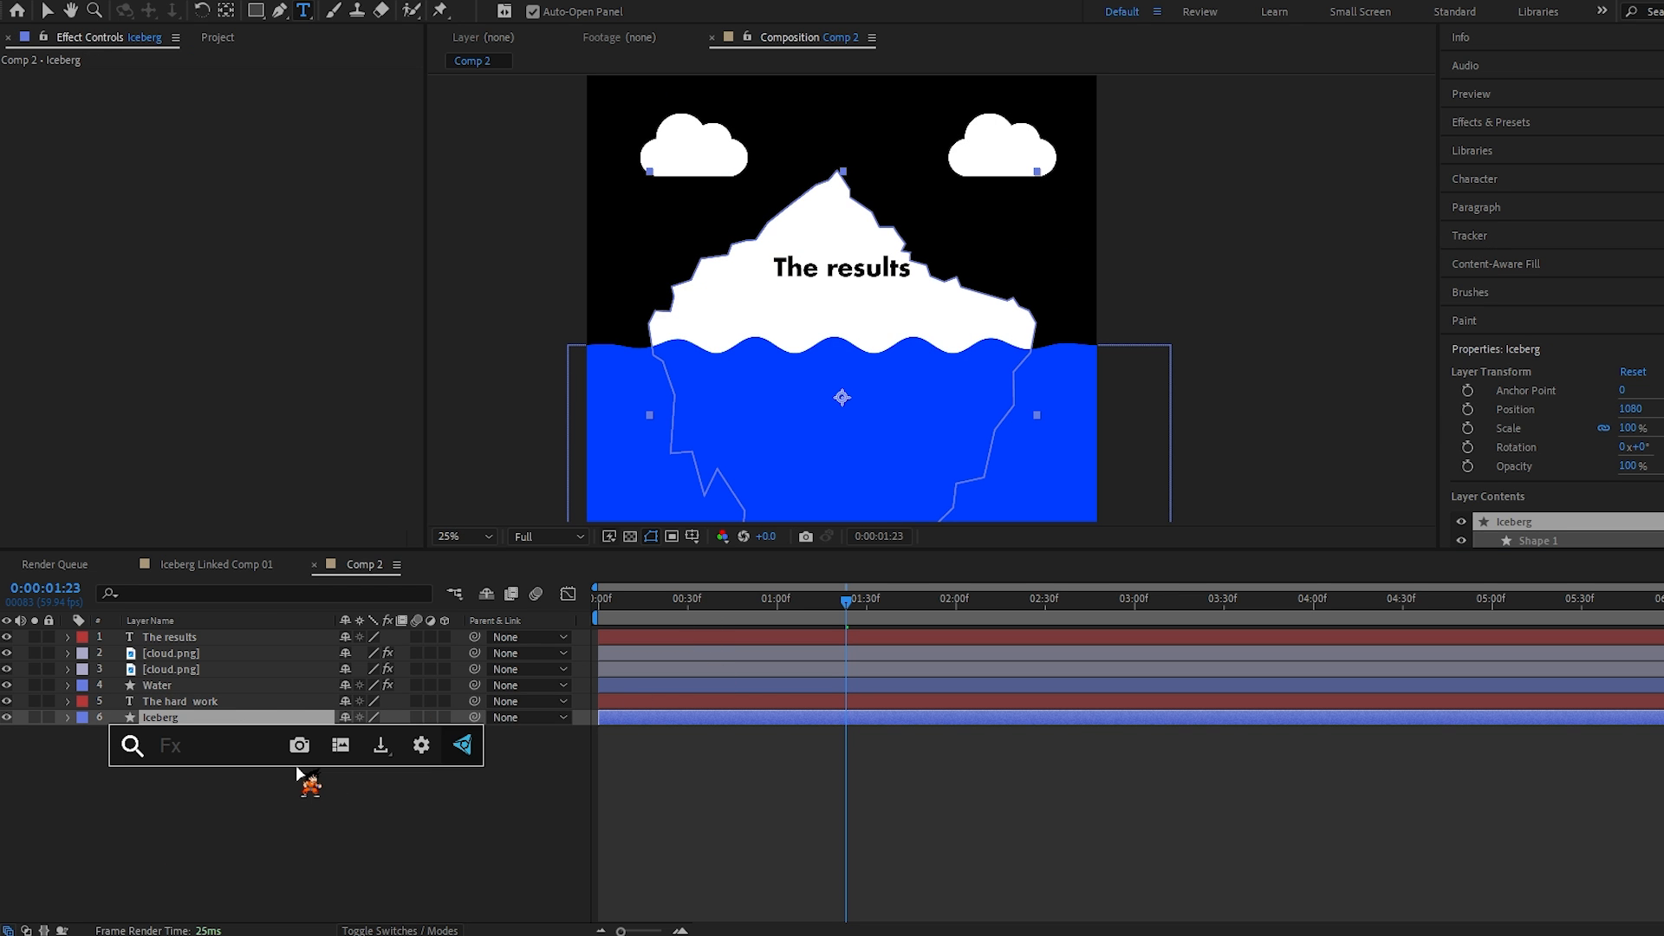
{"action": "type", "text": "glow"}
{"action": "key", "text": "Return"}
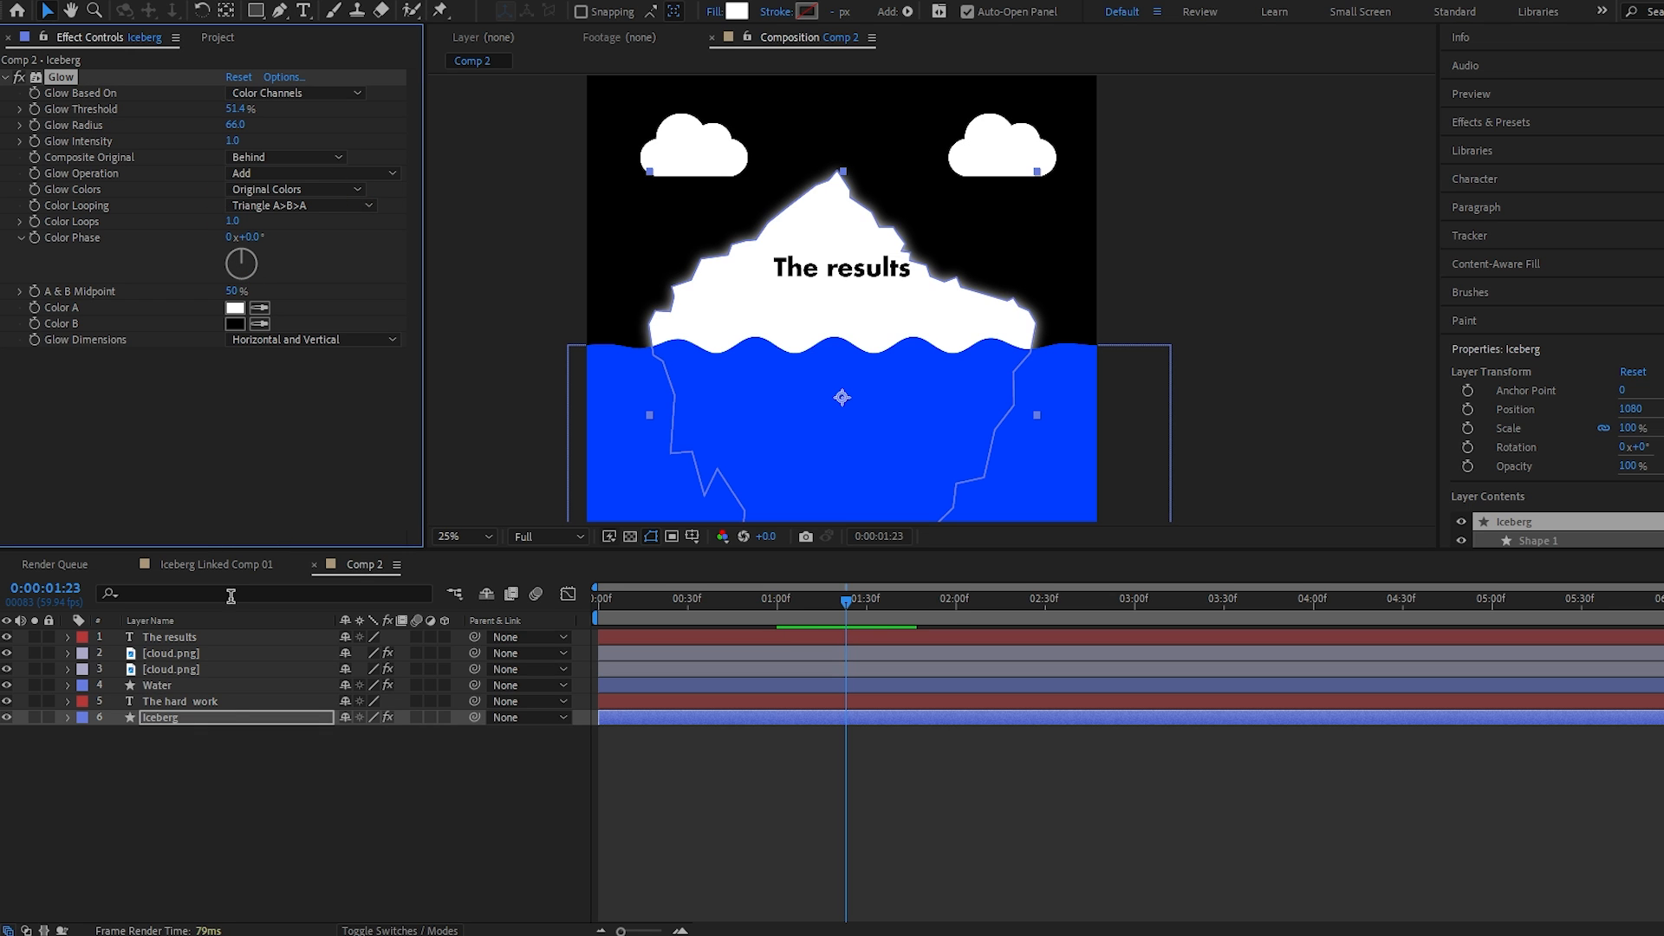
Step: Copy the Iceberg's Glow effect onto both cloud layers and the Water layer
{"action": "left_click", "coordinate": [158, 685]}
{"action": "left_click_drag", "start_coordinate": [105, 691], "coordinate": [224, 657]}
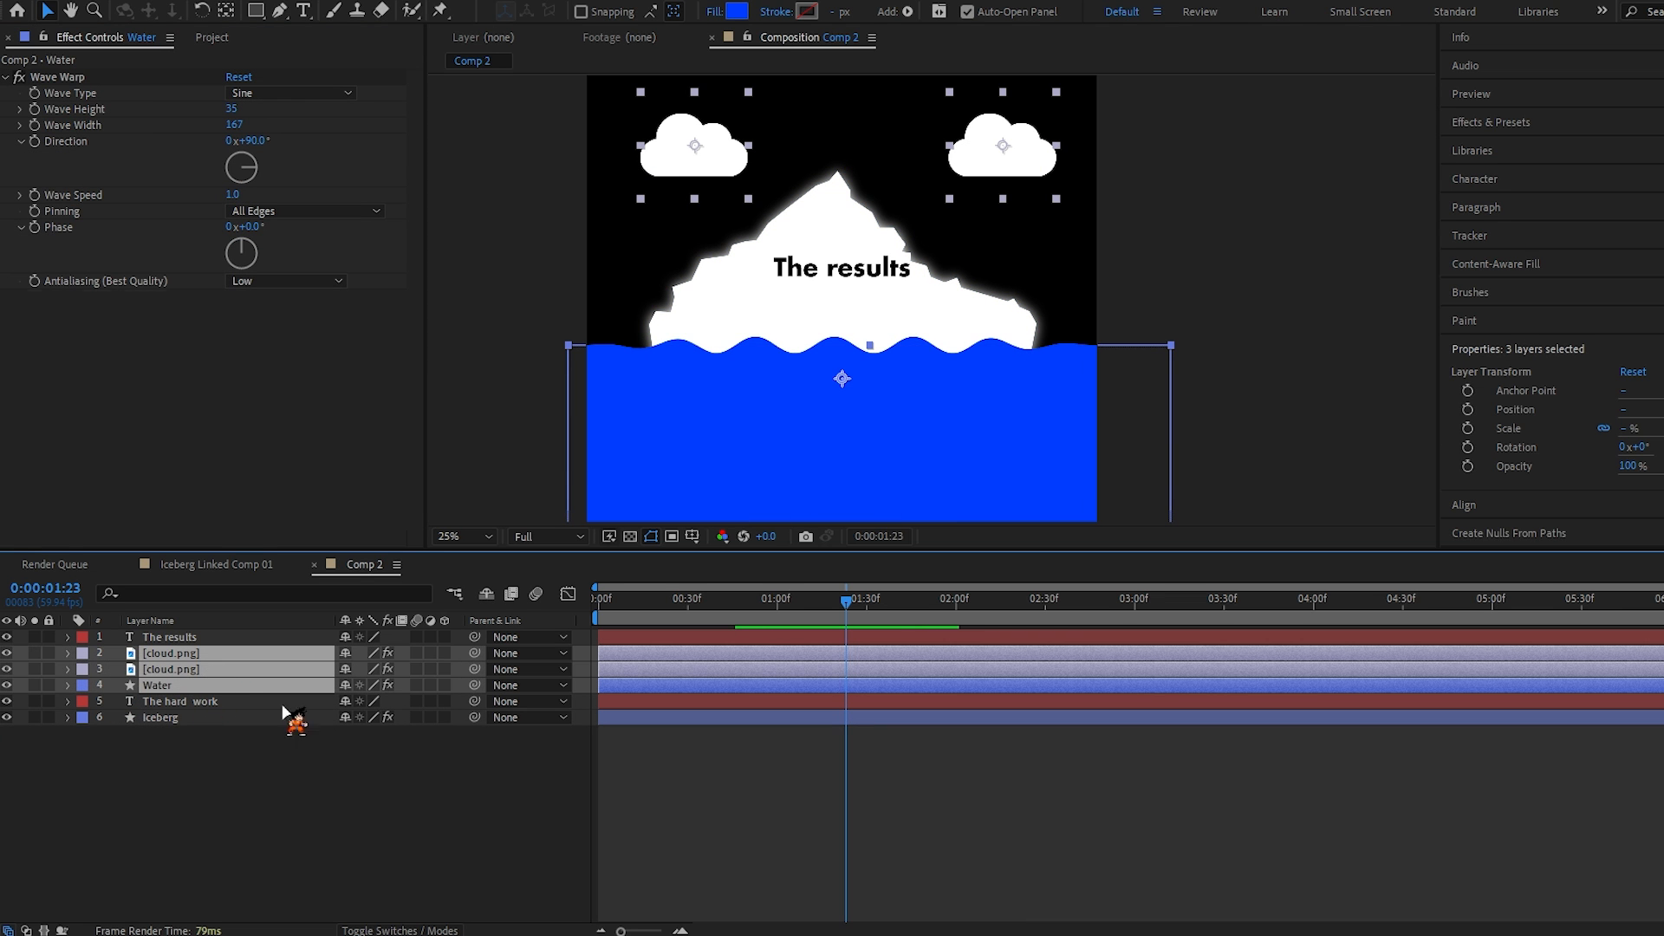
{"action": "key", "text": "ctrl+v"}
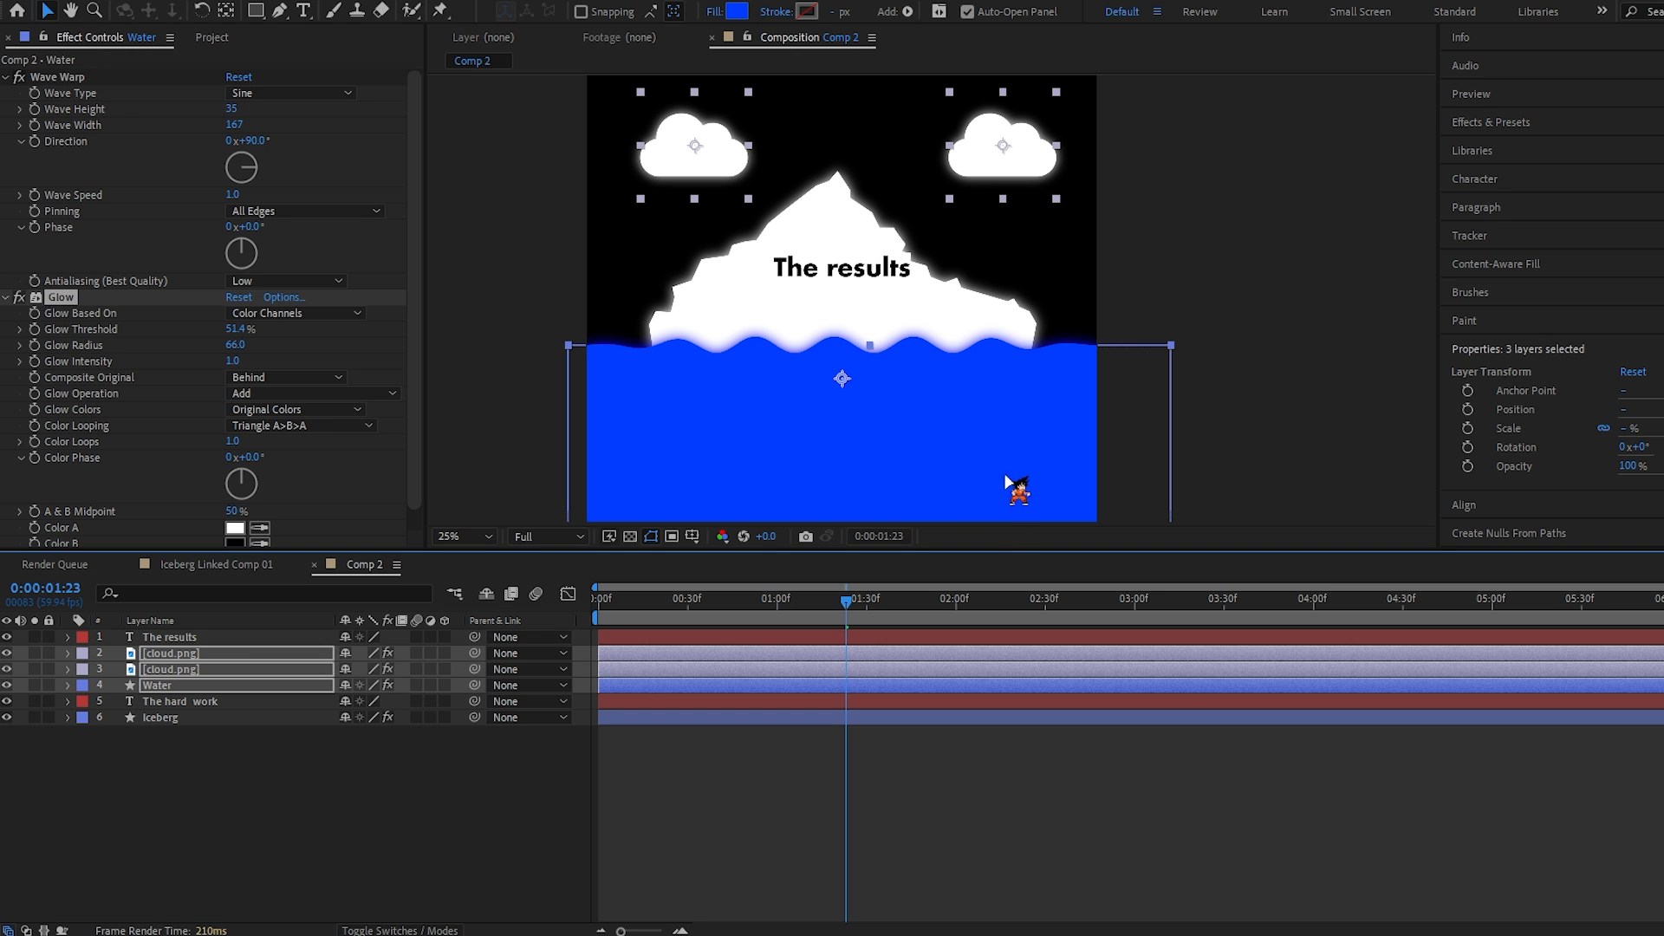
Step: Set the Water layer's blending mode to Pin Light
{"action": "left_click", "coordinate": [425, 769]}
{"action": "scroll", "coordinate": [914, 321], "scroll_direction": "down", "scroll_amount": 1}
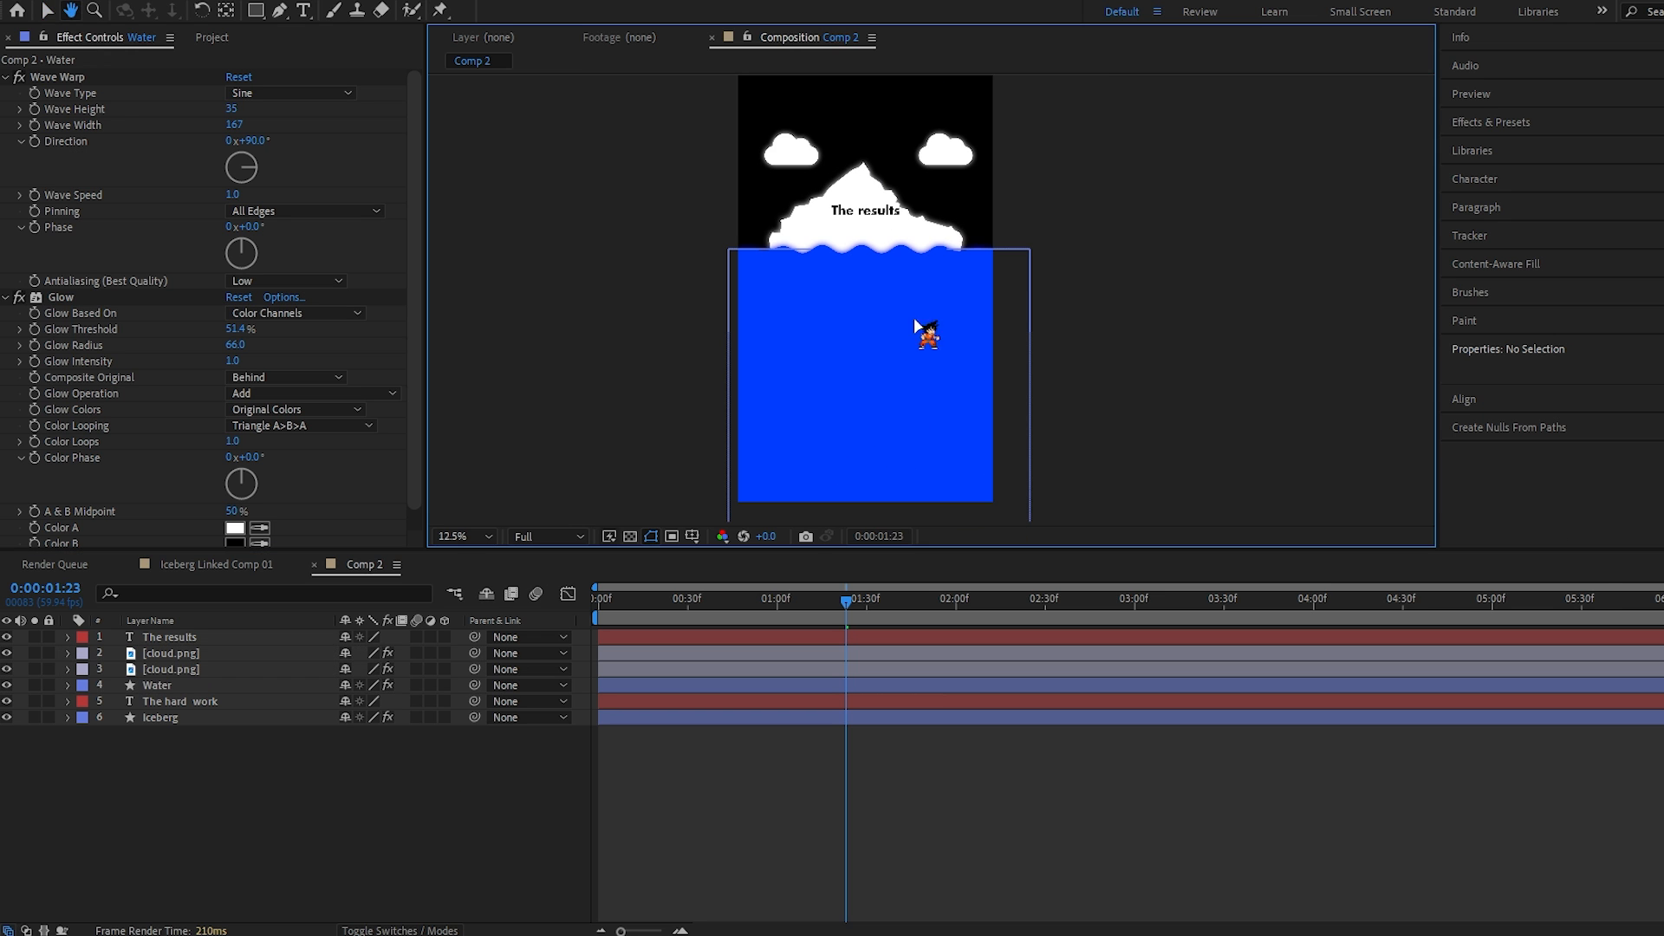
{"action": "key", "text": "period"}
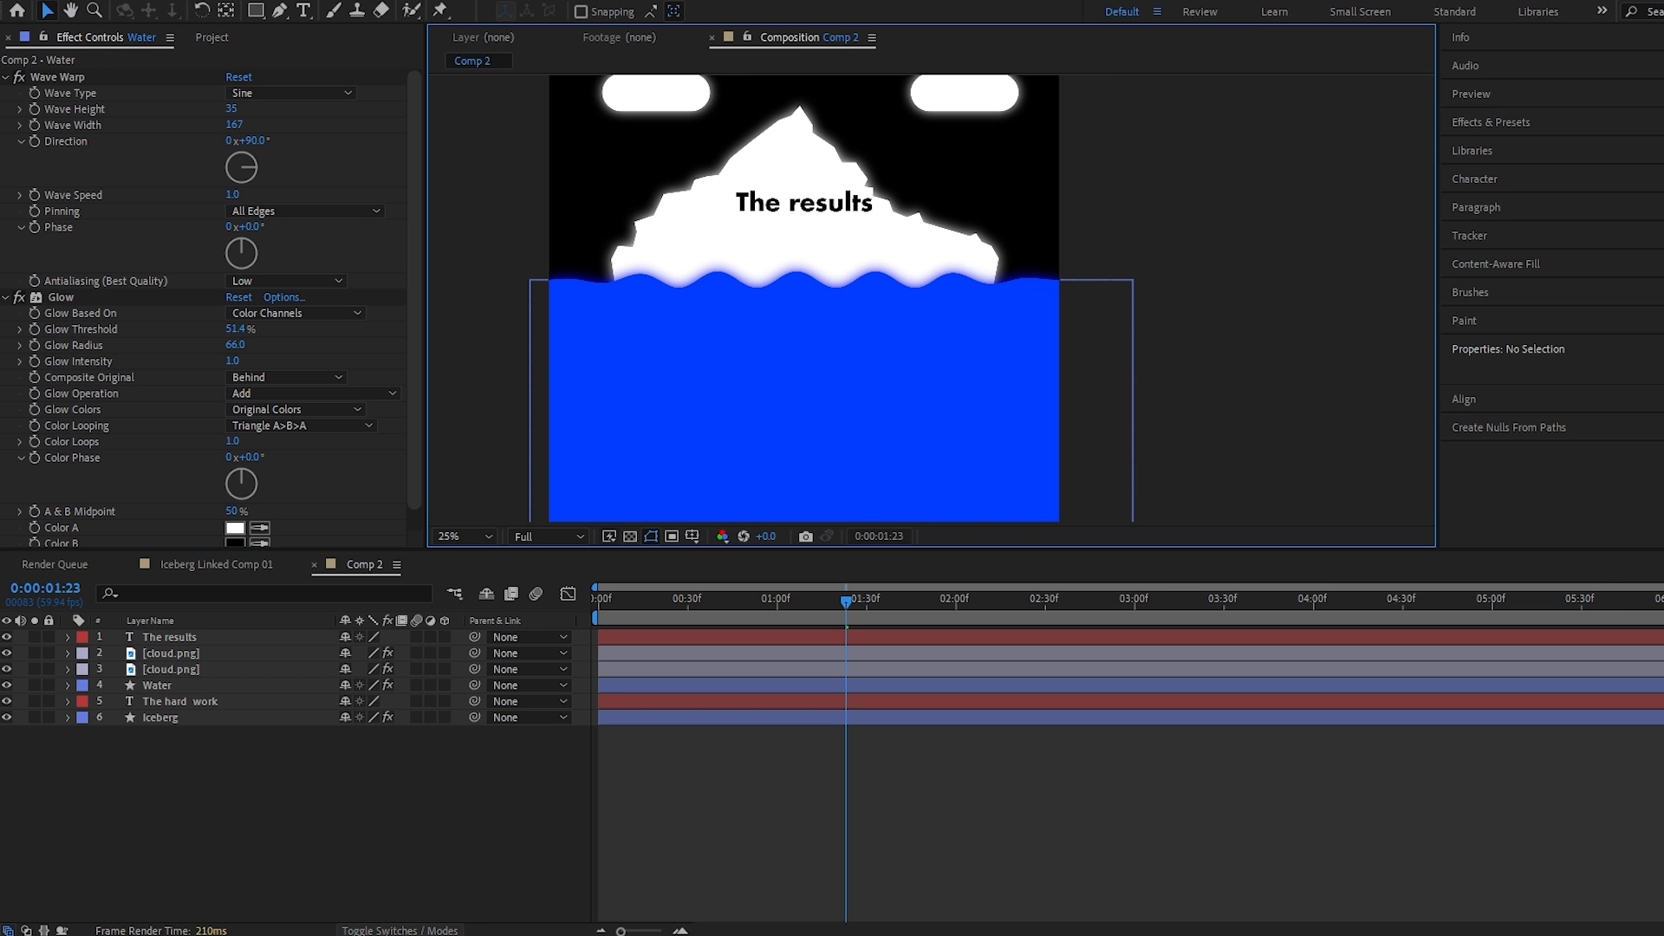
{"action": "left_click", "coordinate": [381, 929]}
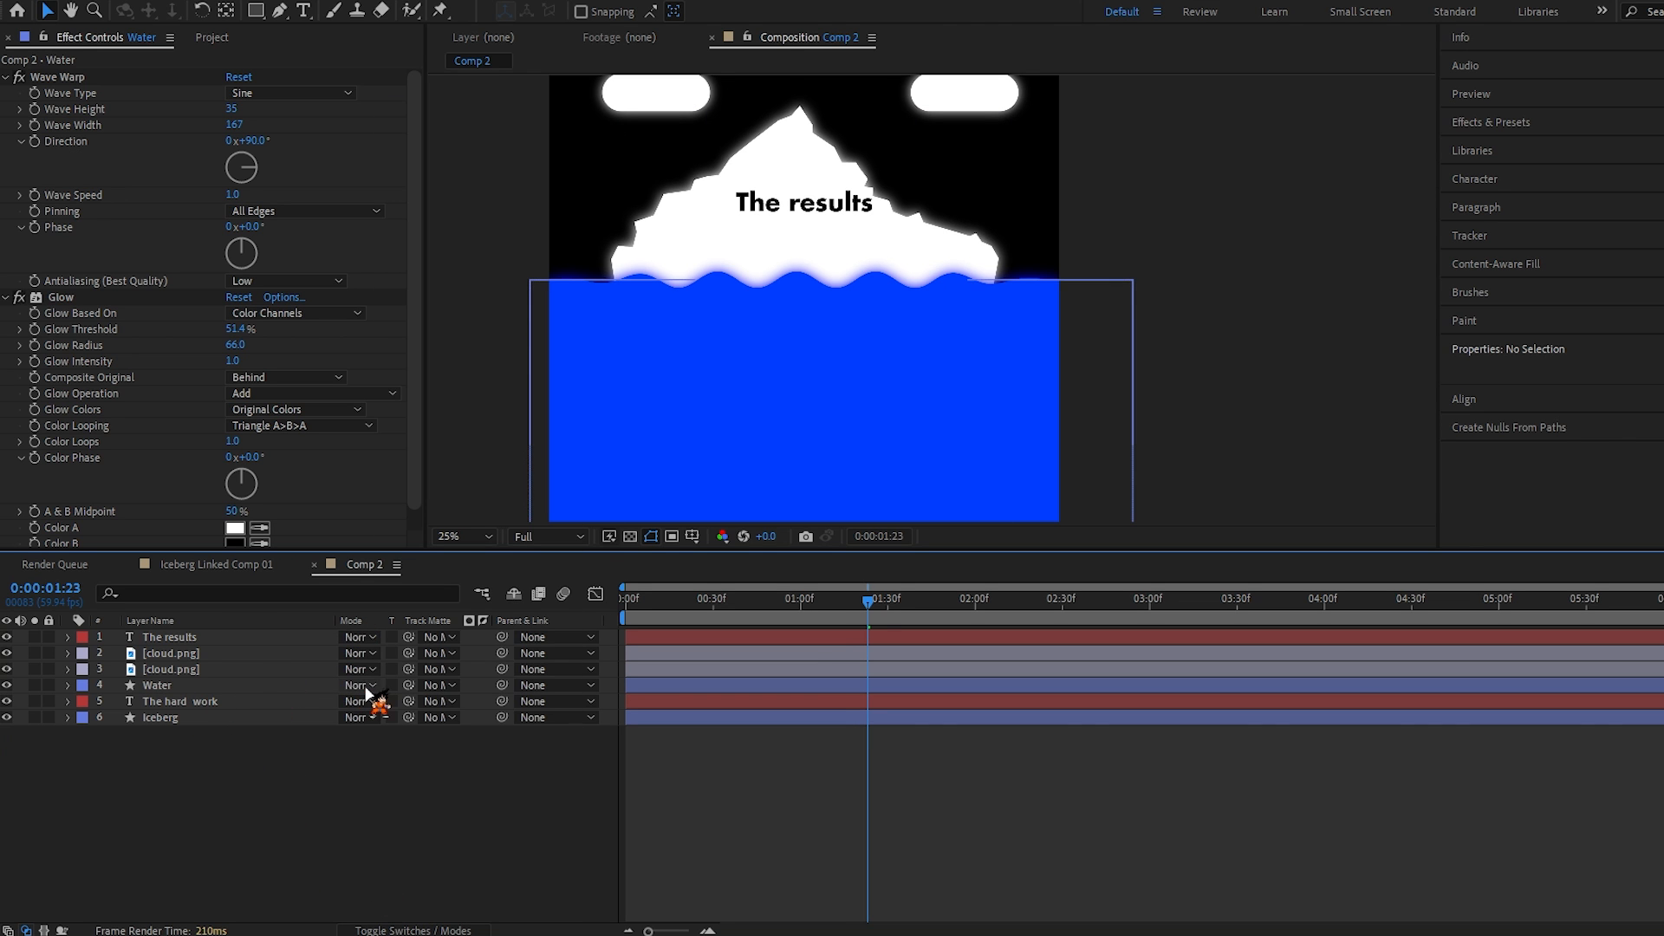
{"action": "left_click", "coordinate": [360, 685]}
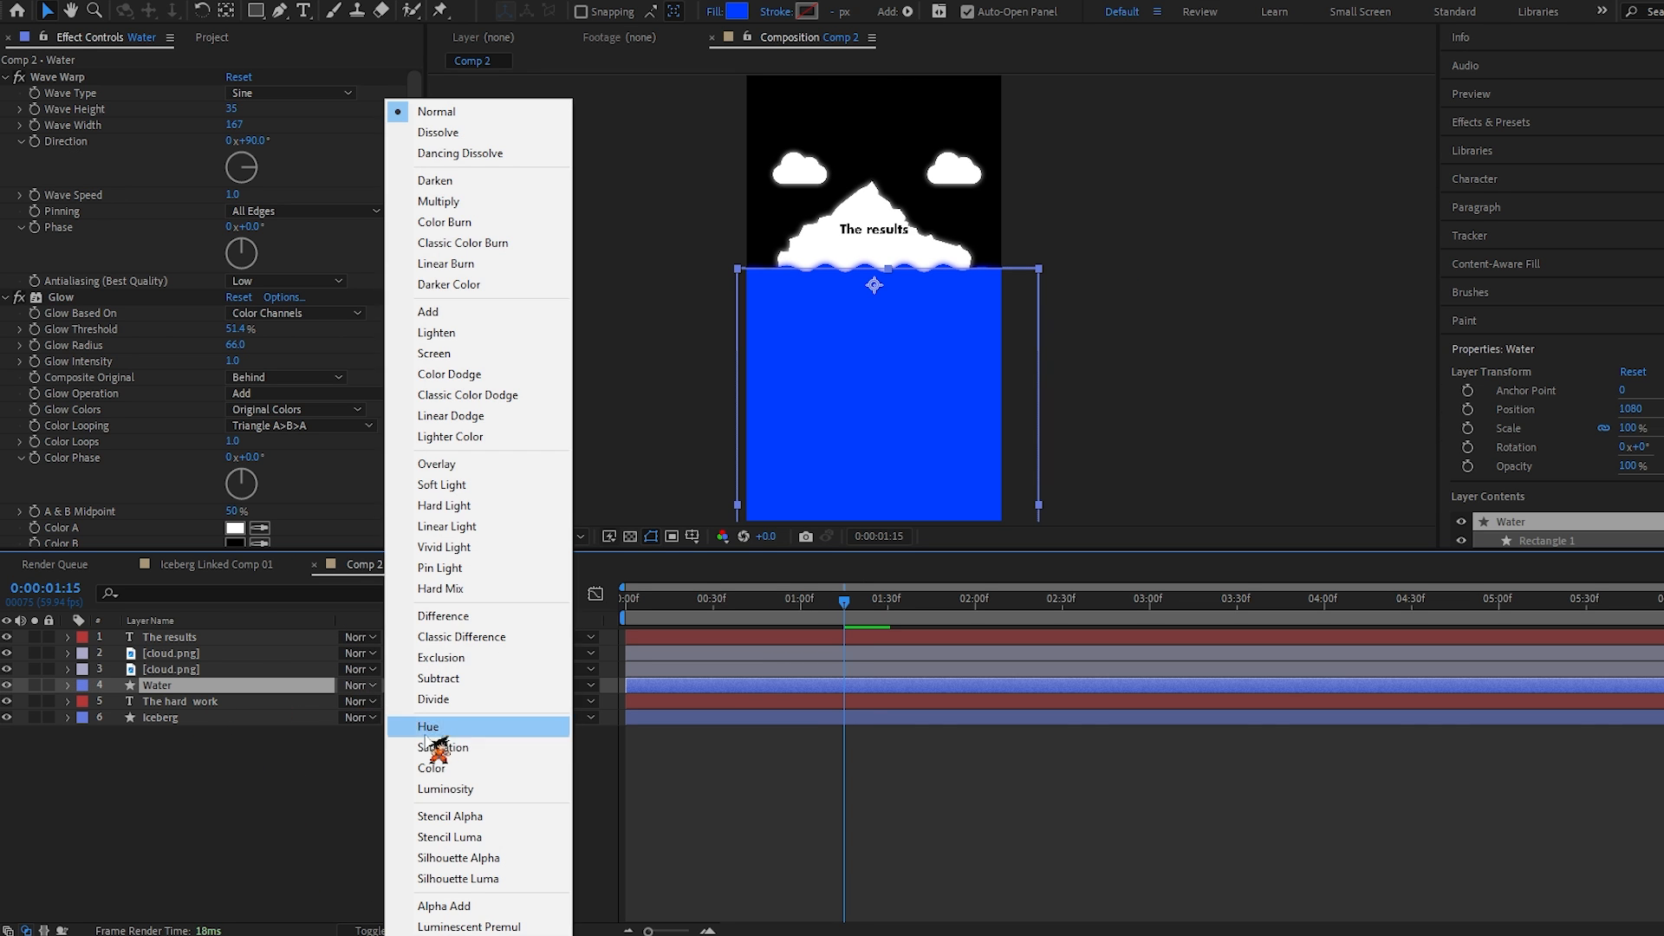
{"action": "left_click", "coordinate": [441, 568]}
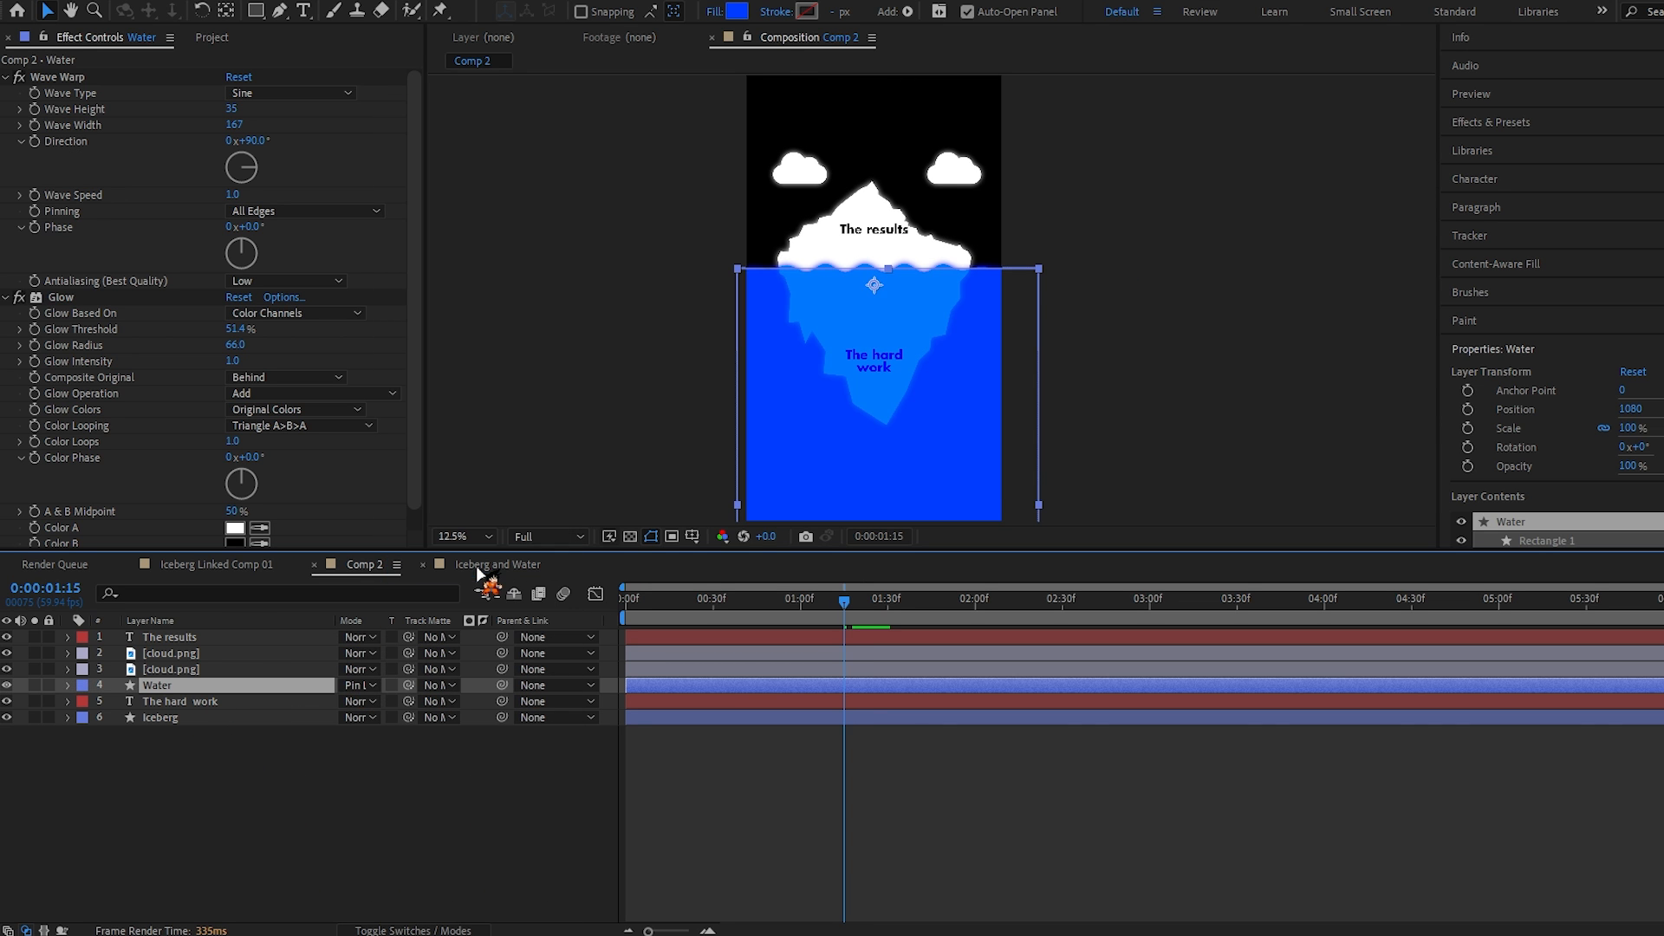
Step: Add a Gradient Overlay layer style to the Water layer and expand its settings
{"action": "left_click", "coordinate": [204, 687]}
{"action": "left_click", "coordinate": [156, 10]}
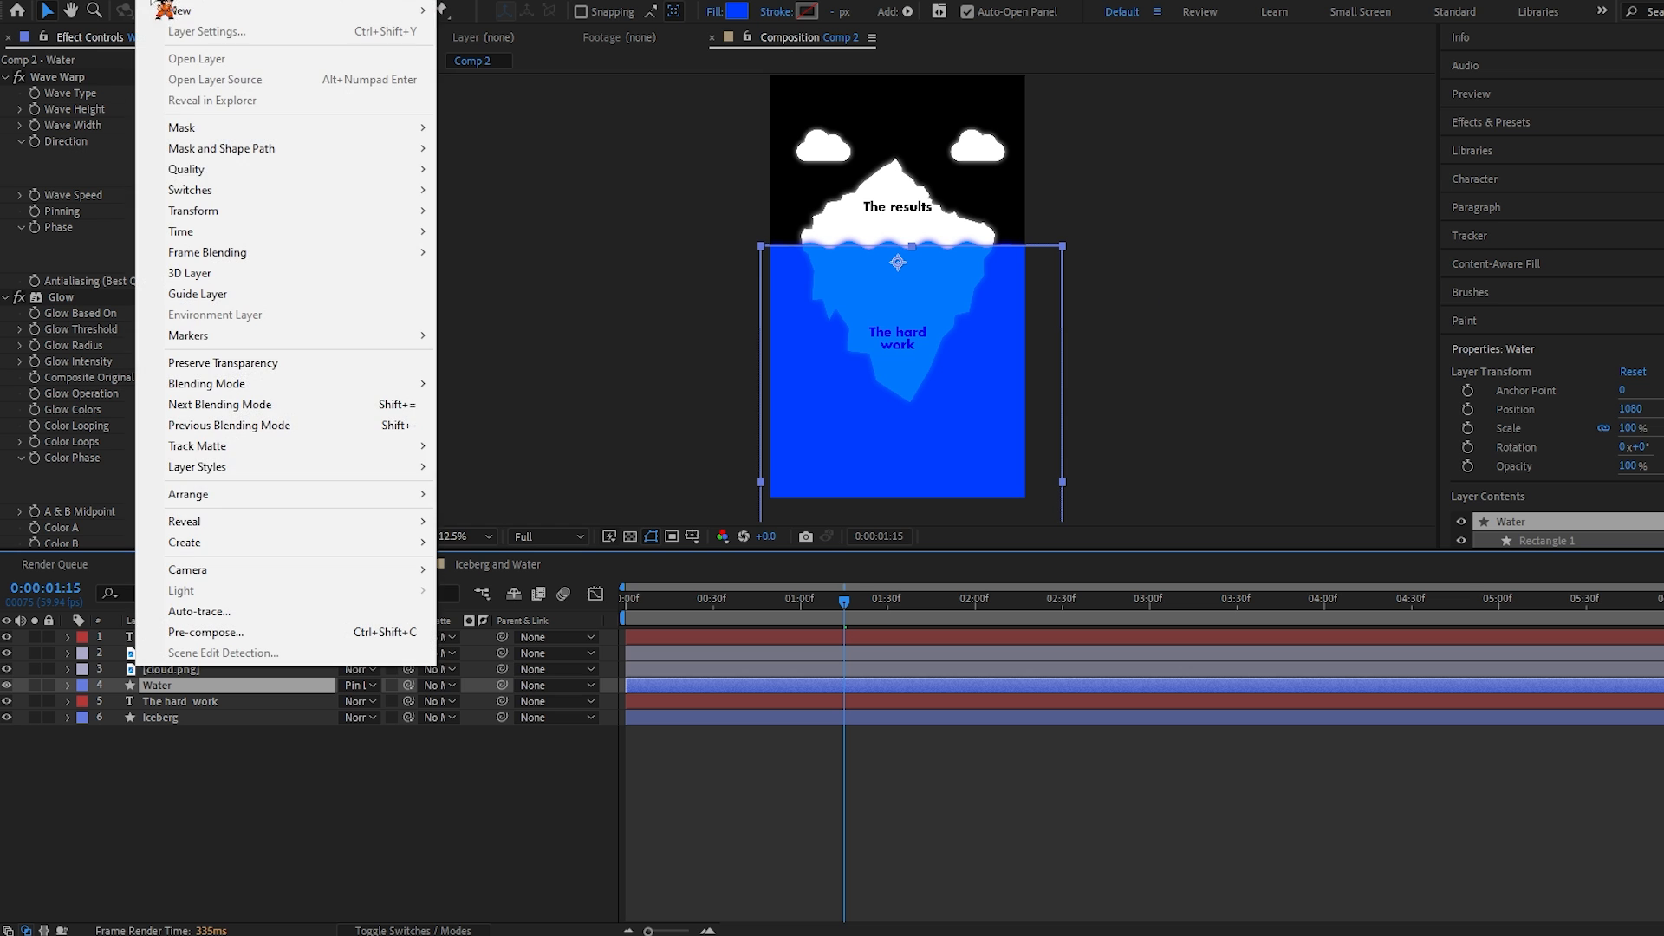
{"action": "mouse_move", "coordinate": [217, 468]}
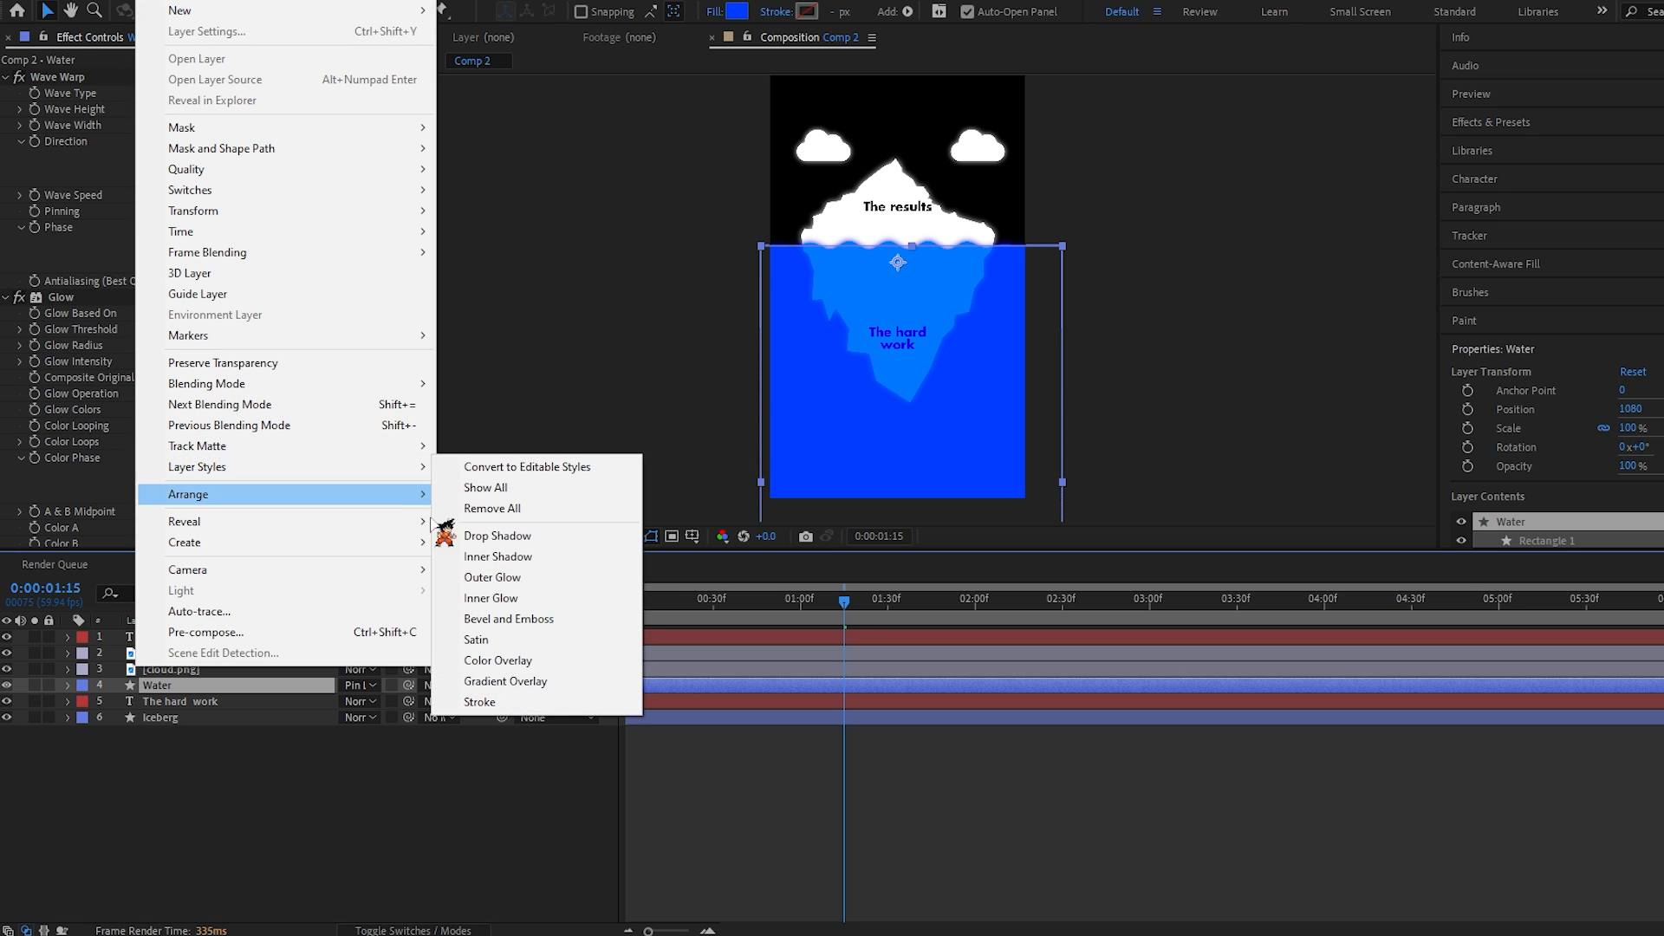
{"action": "left_click", "coordinate": [533, 681]}
{"action": "left_click", "coordinate": [101, 751]}
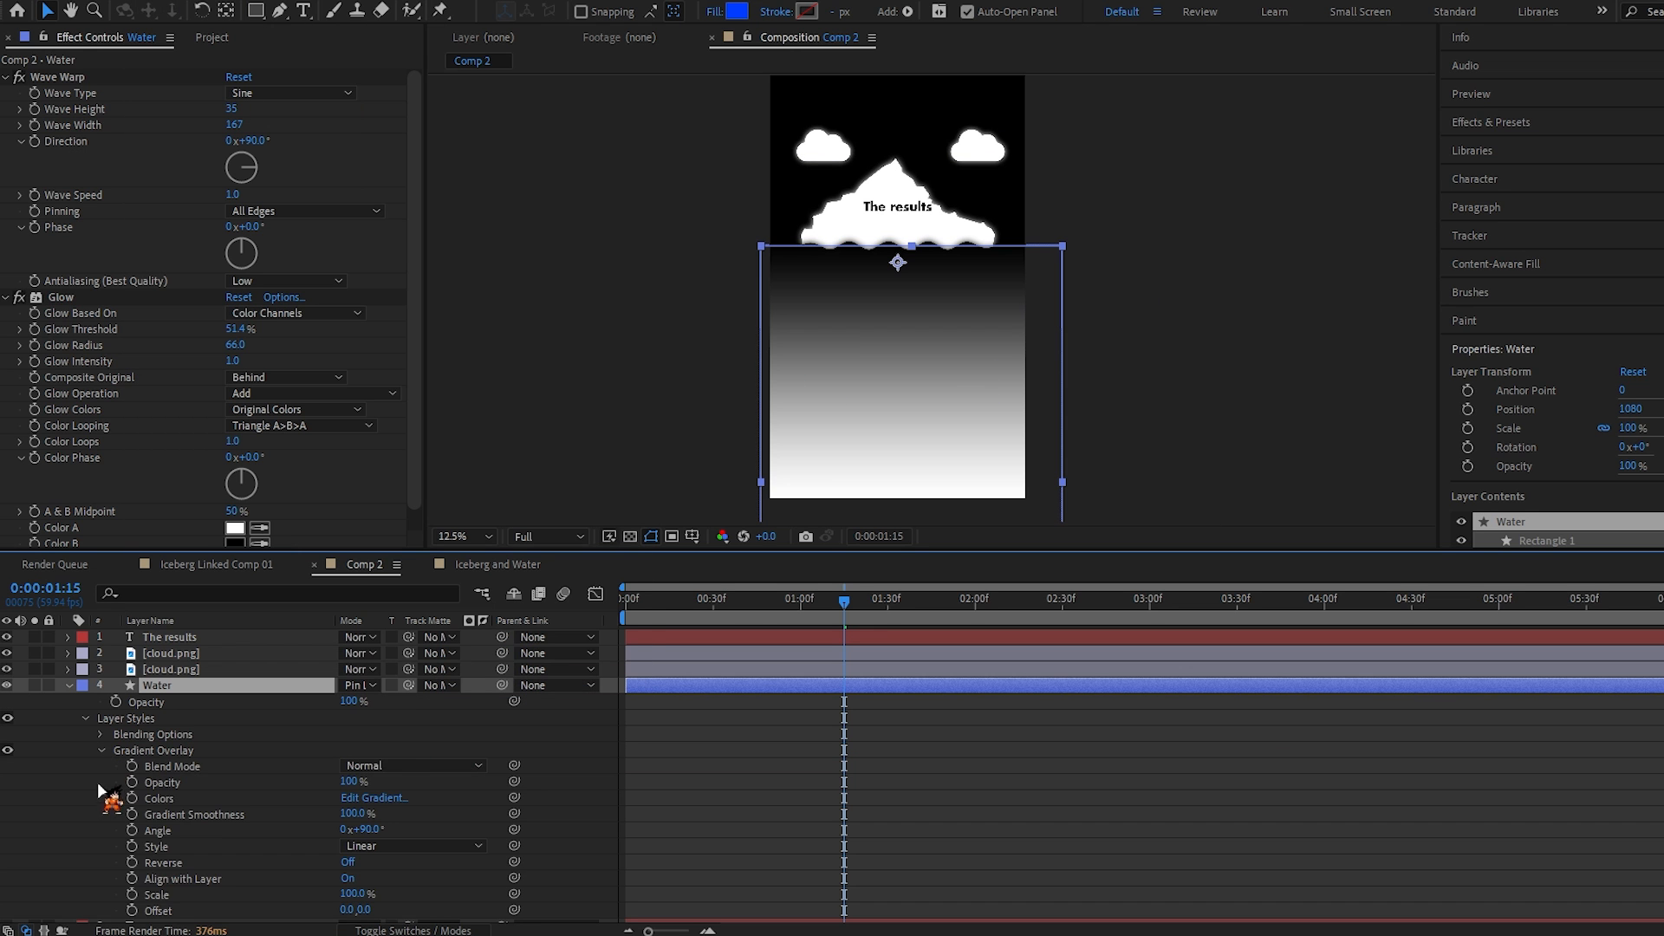
{"action": "scroll", "coordinate": [229, 752], "scroll_direction": "down", "scroll_amount": 1}
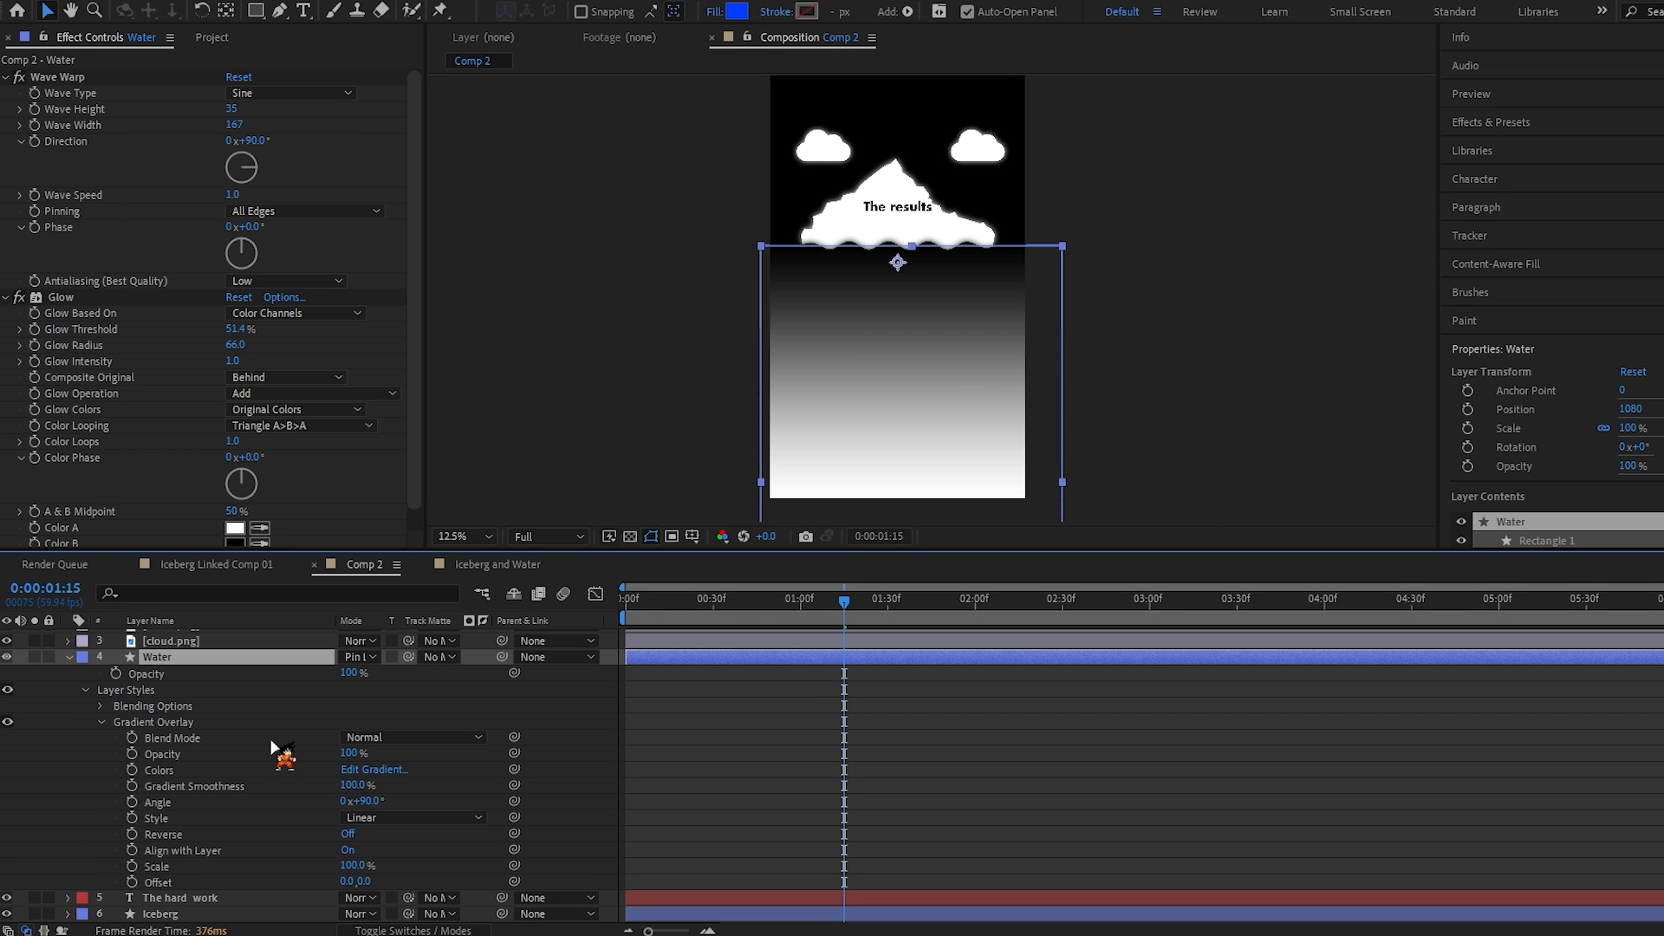
Step: Set the first colour stop of the Water's gradient overlay to dark blue 000769
{"action": "left_click", "coordinate": [372, 769]}
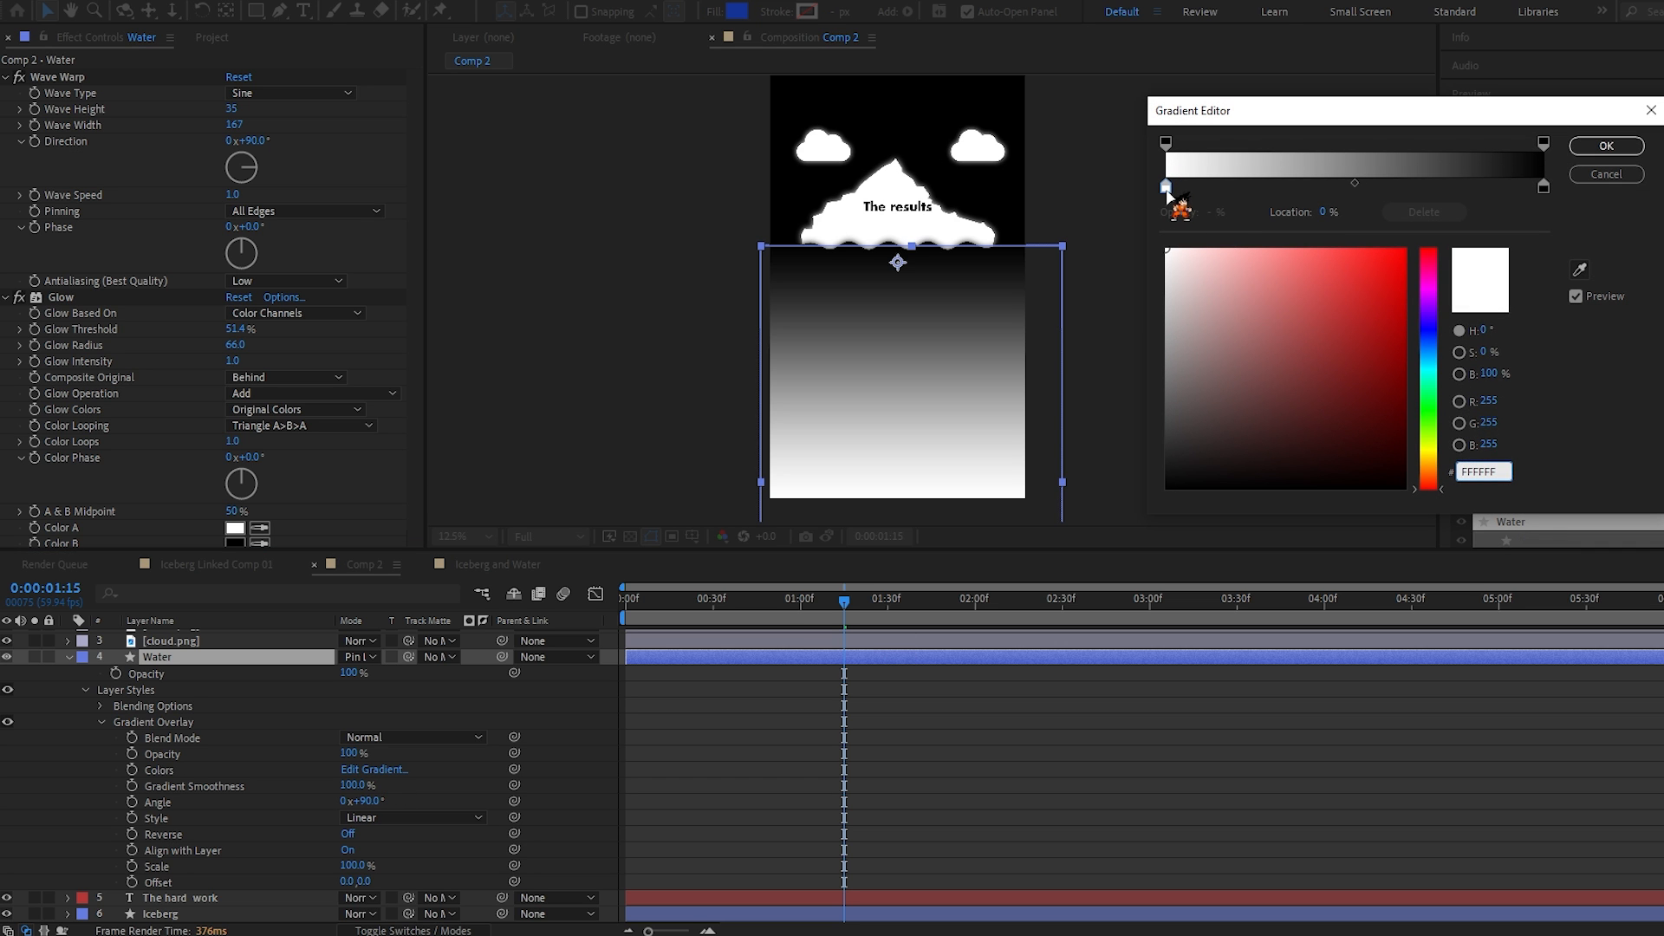
{"action": "left_click", "coordinate": [1167, 191]}
{"action": "left_click", "coordinate": [1428, 361]}
{"action": "left_click_drag", "start_coordinate": [1397, 330], "coordinate": [1404, 251]}
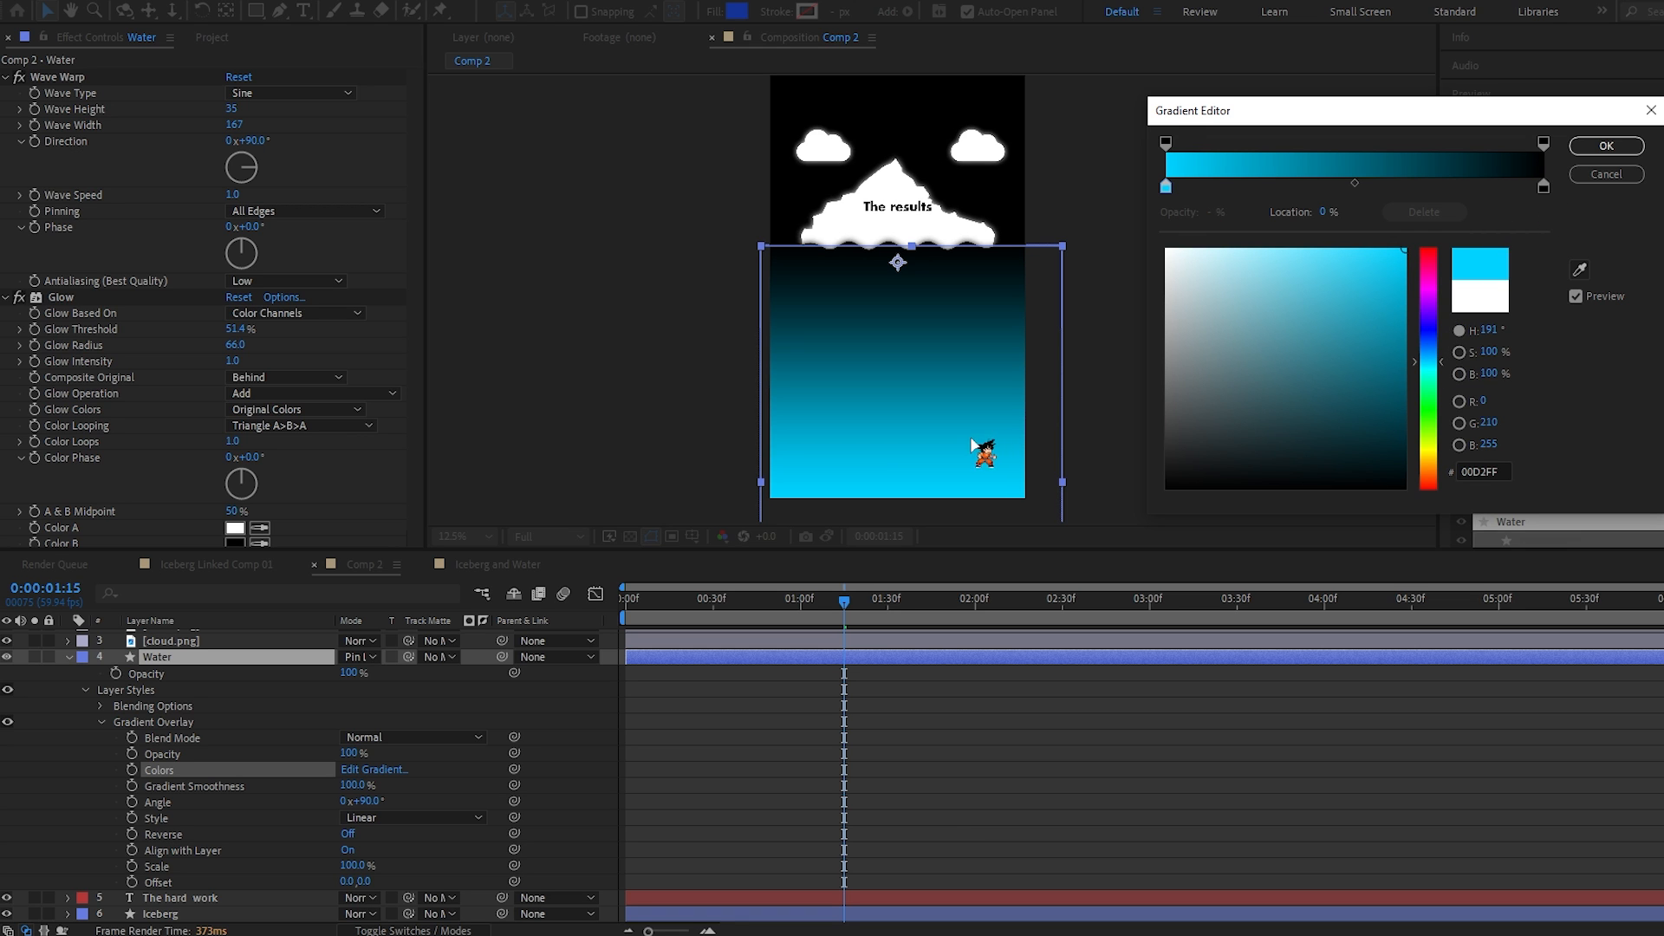
{"action": "left_click_drag", "start_coordinate": [1432, 346], "coordinate": [1434, 331]}
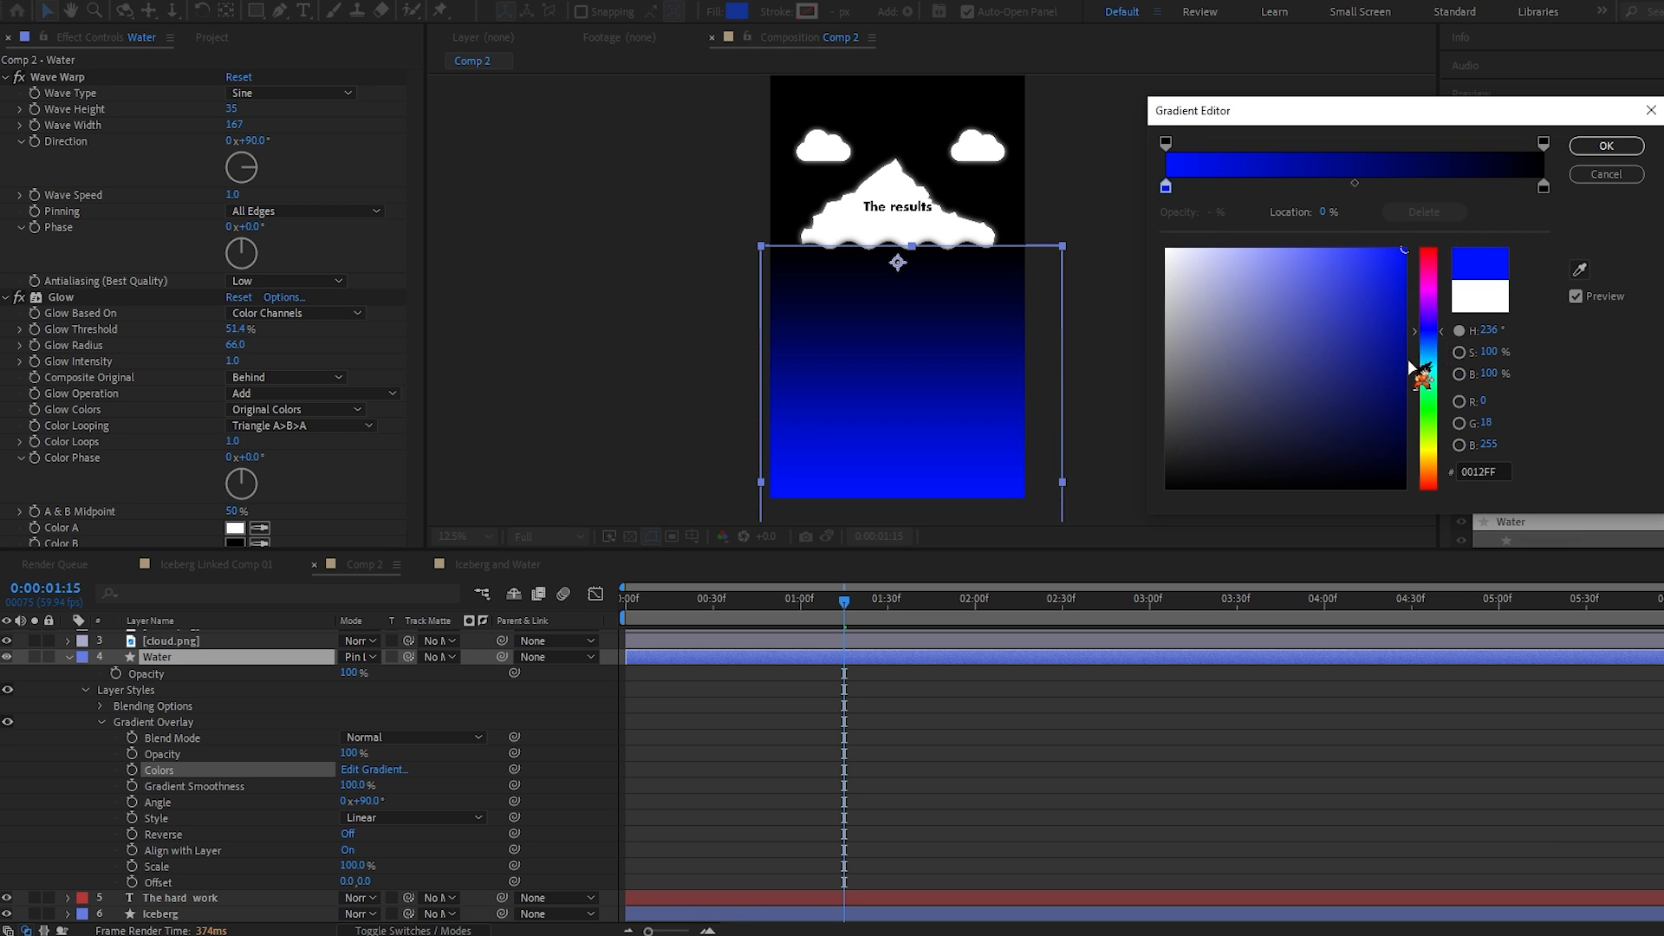
{"action": "left_click_drag", "start_coordinate": [1392, 312], "coordinate": [1425, 390]}
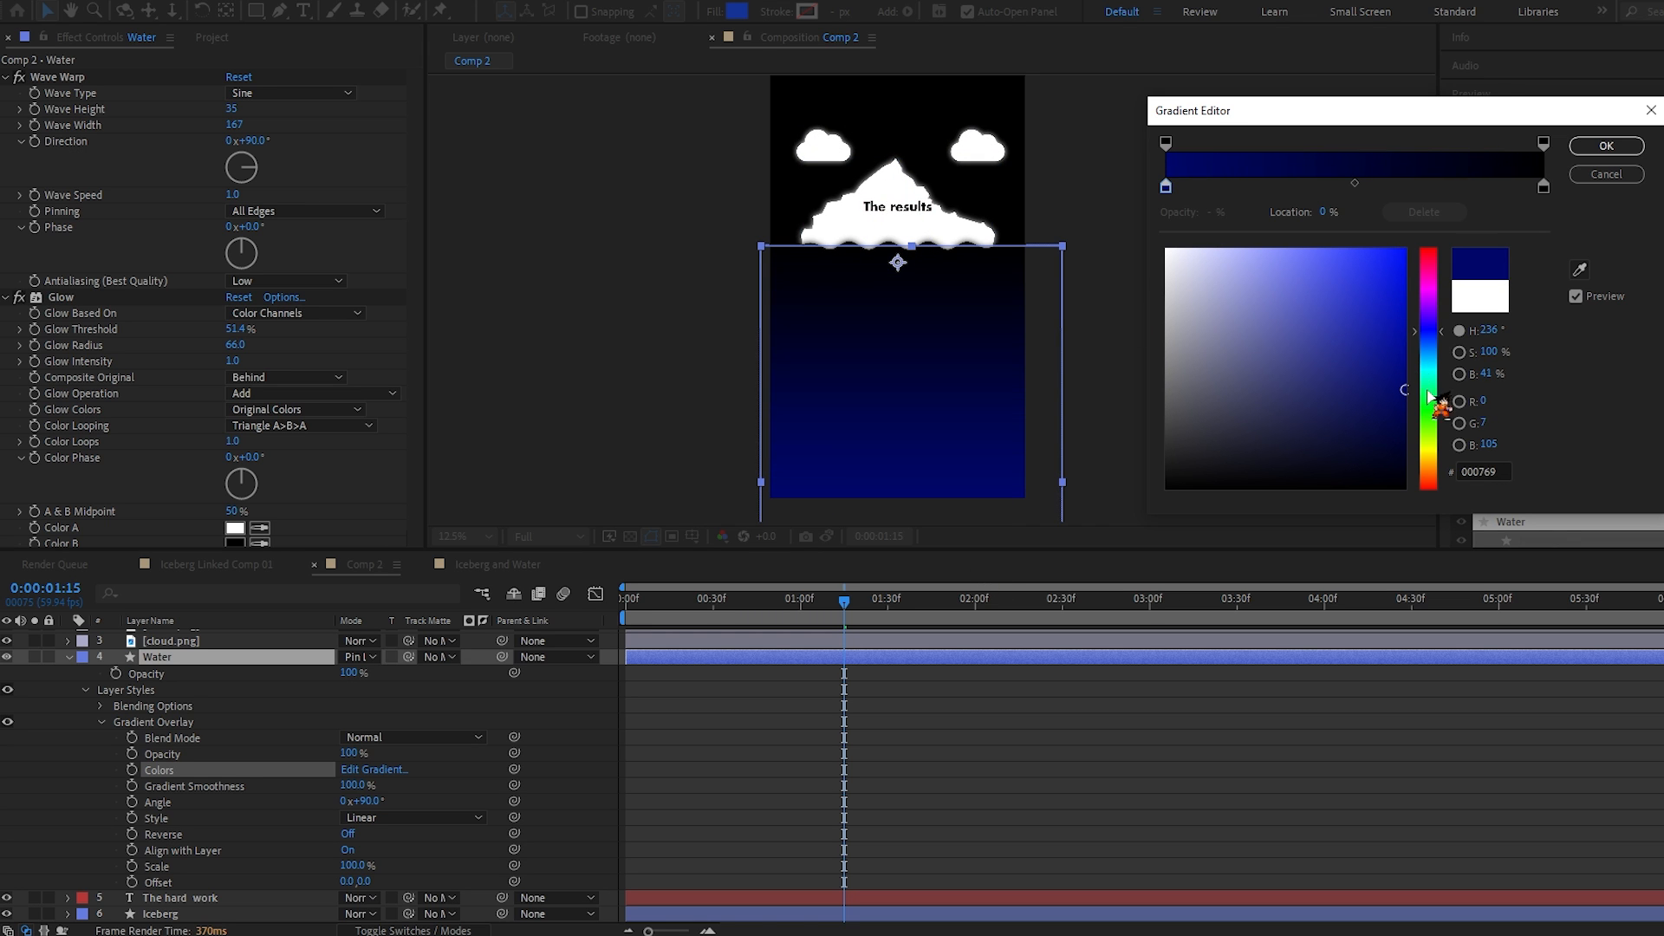
Step: Set the gradient's end colour stop to light blue 0084FF and the overlay's blend mode to Pin Light
{"action": "left_click", "coordinate": [1543, 187]}
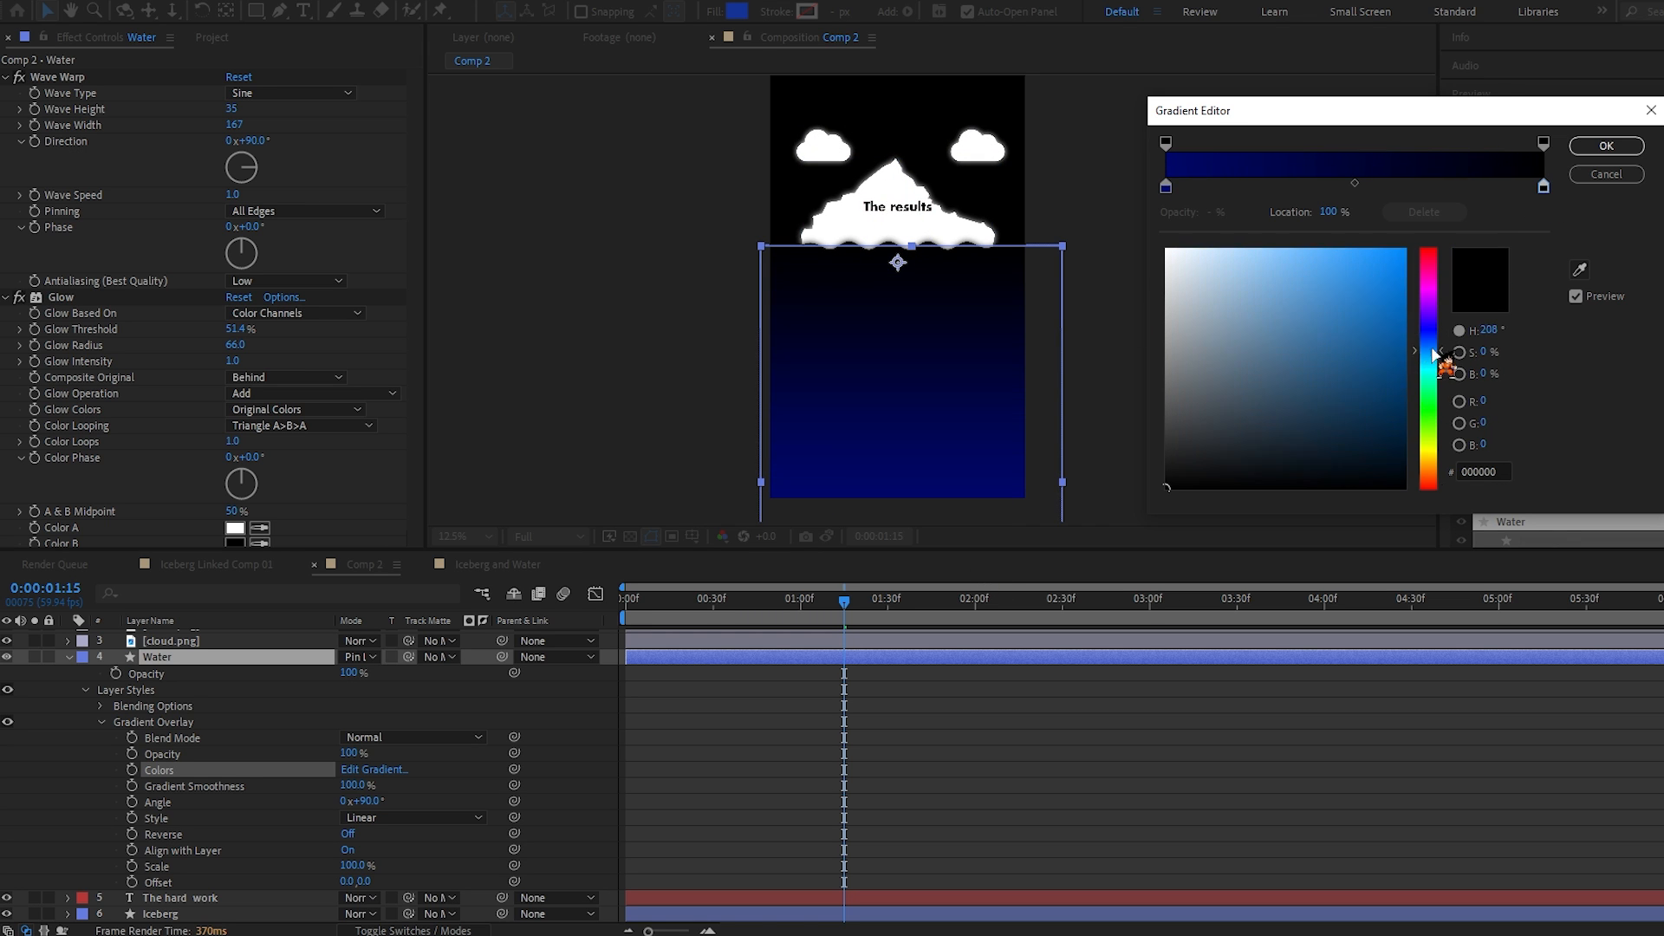
{"action": "left_click_drag", "start_coordinate": [1381, 350], "coordinate": [1441, 223]}
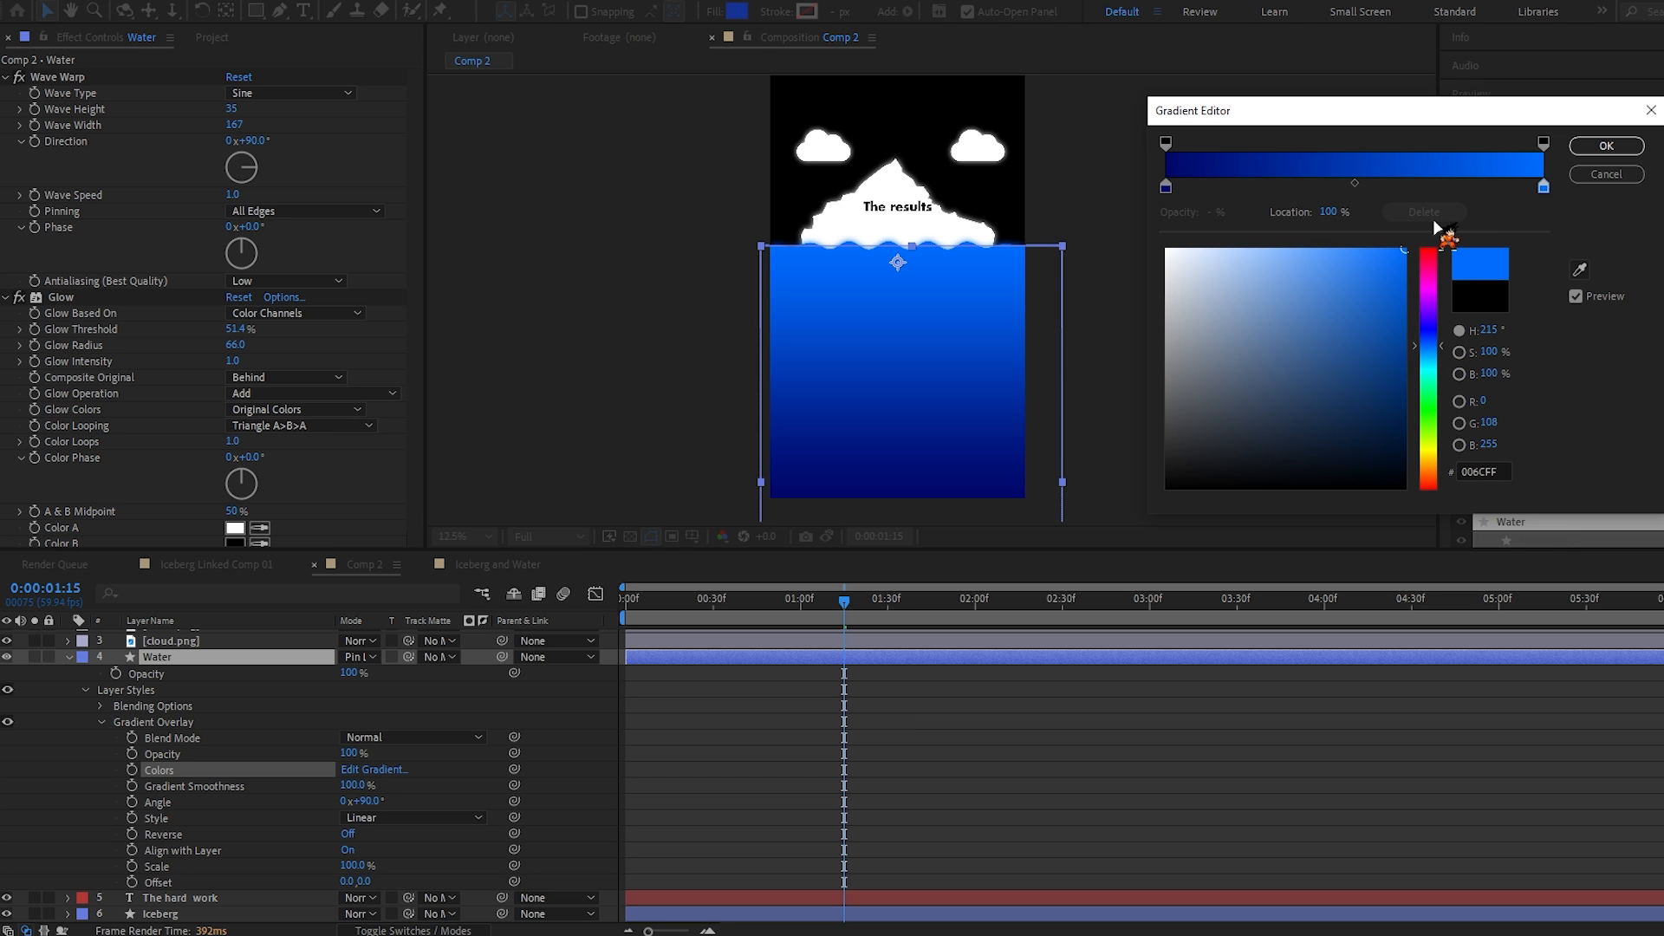
{"action": "left_click_drag", "start_coordinate": [1437, 358], "coordinate": [1454, 350]}
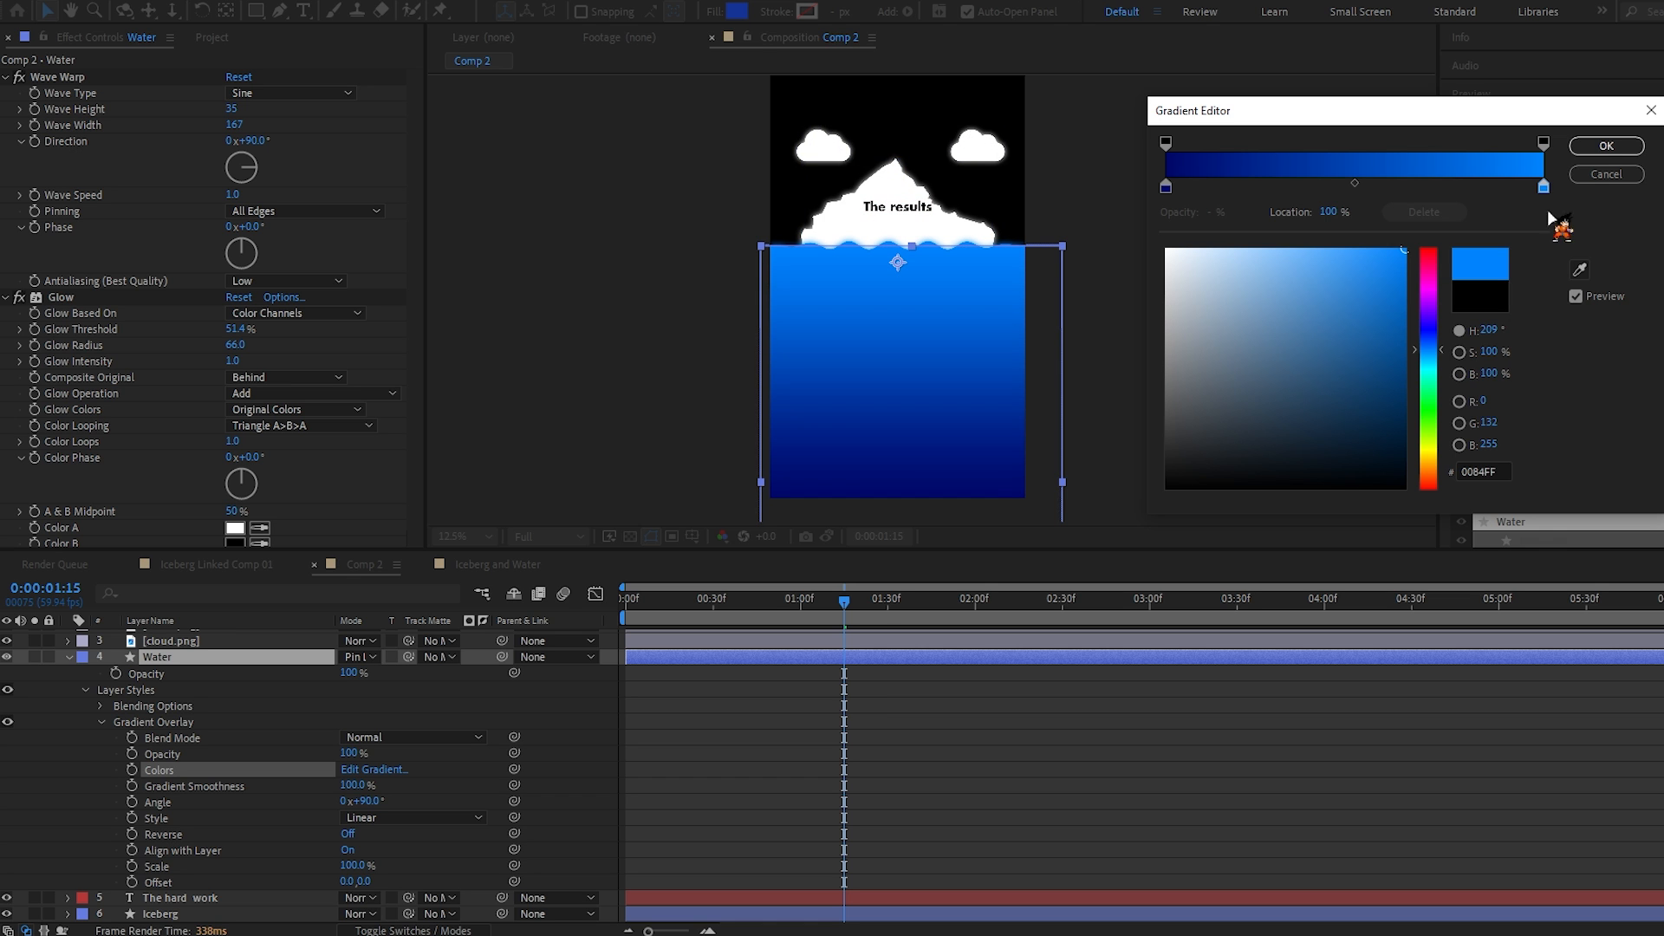
{"action": "left_click", "coordinate": [1606, 146]}
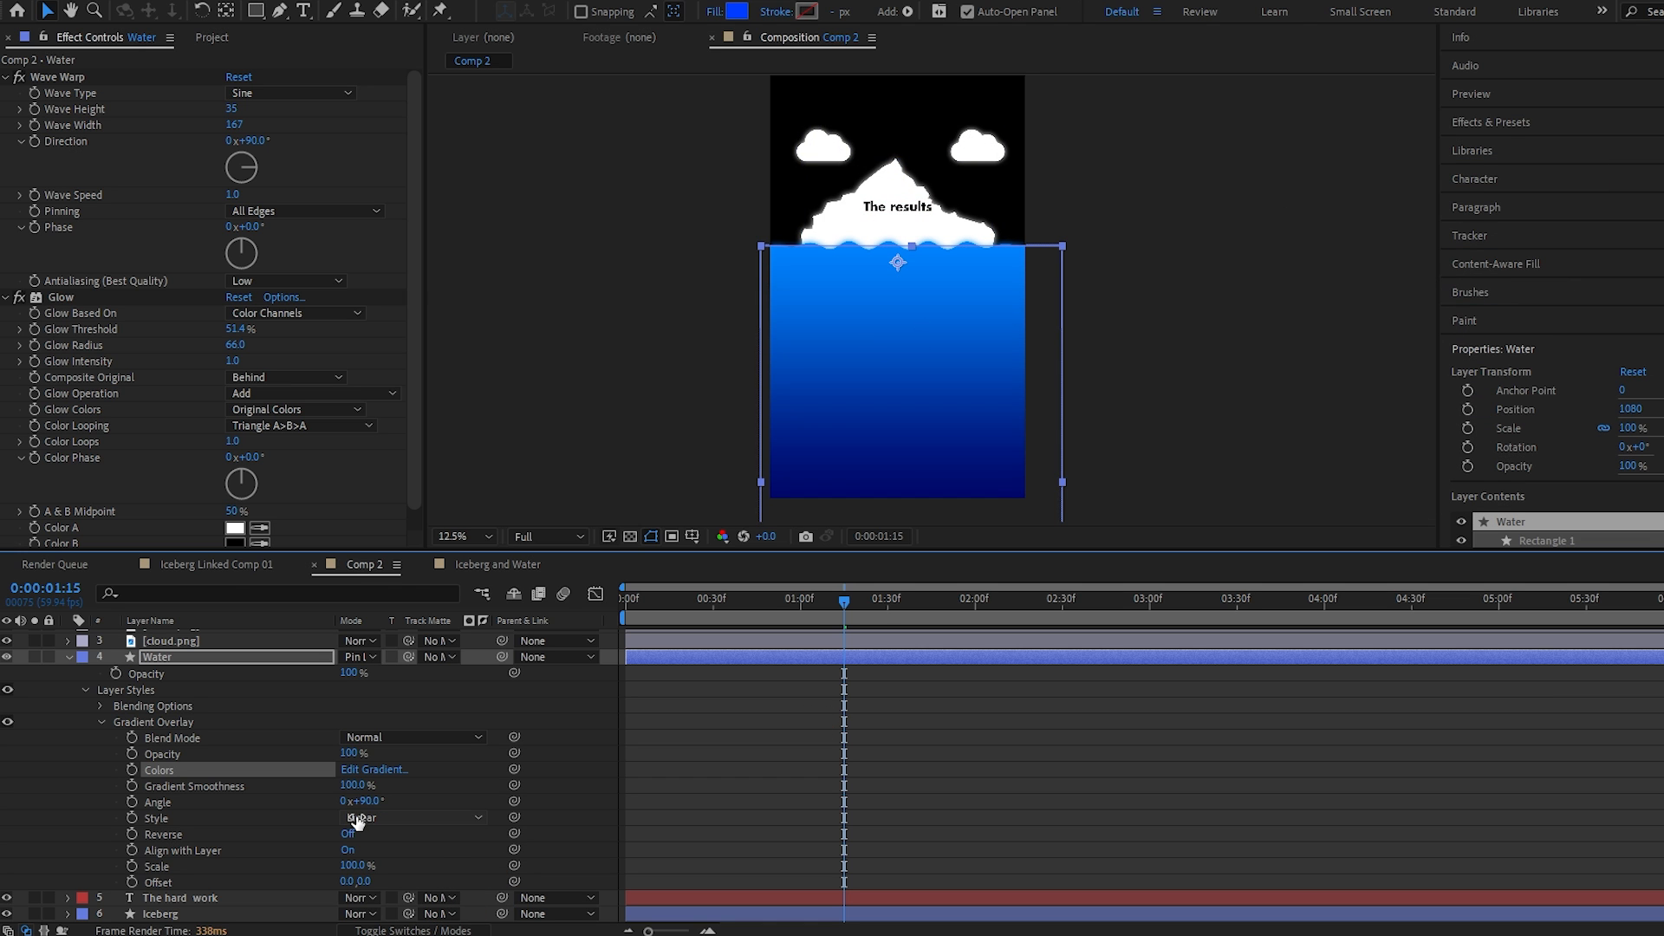
{"action": "left_click", "coordinate": [394, 745]}
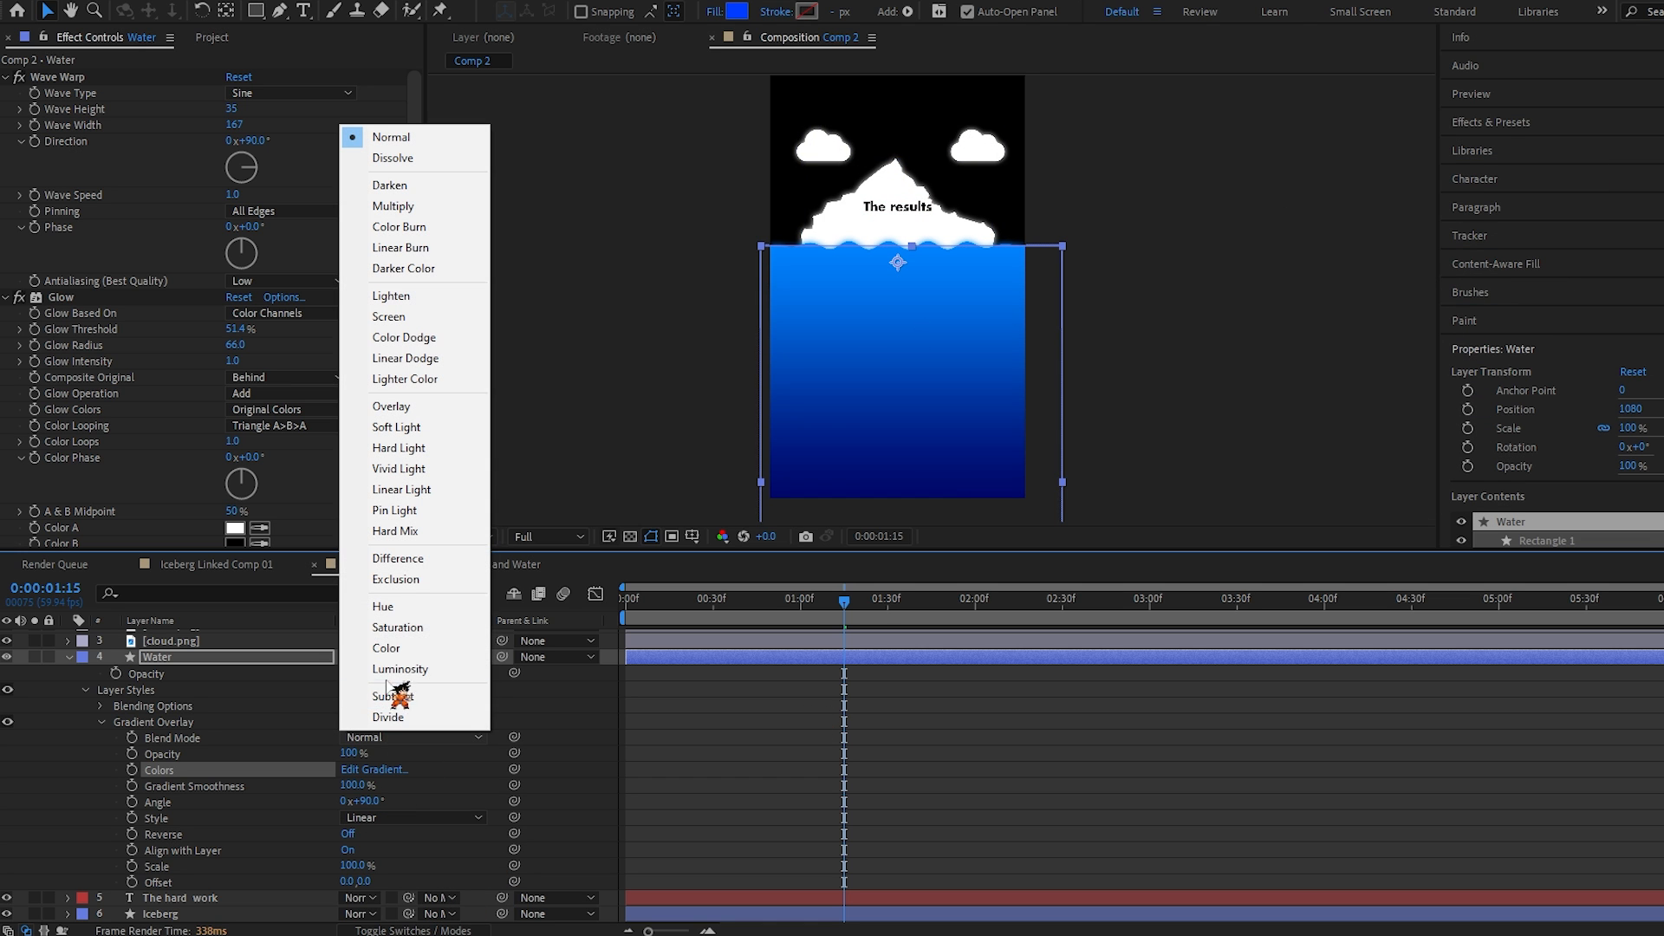
{"action": "left_click", "coordinate": [401, 510]}
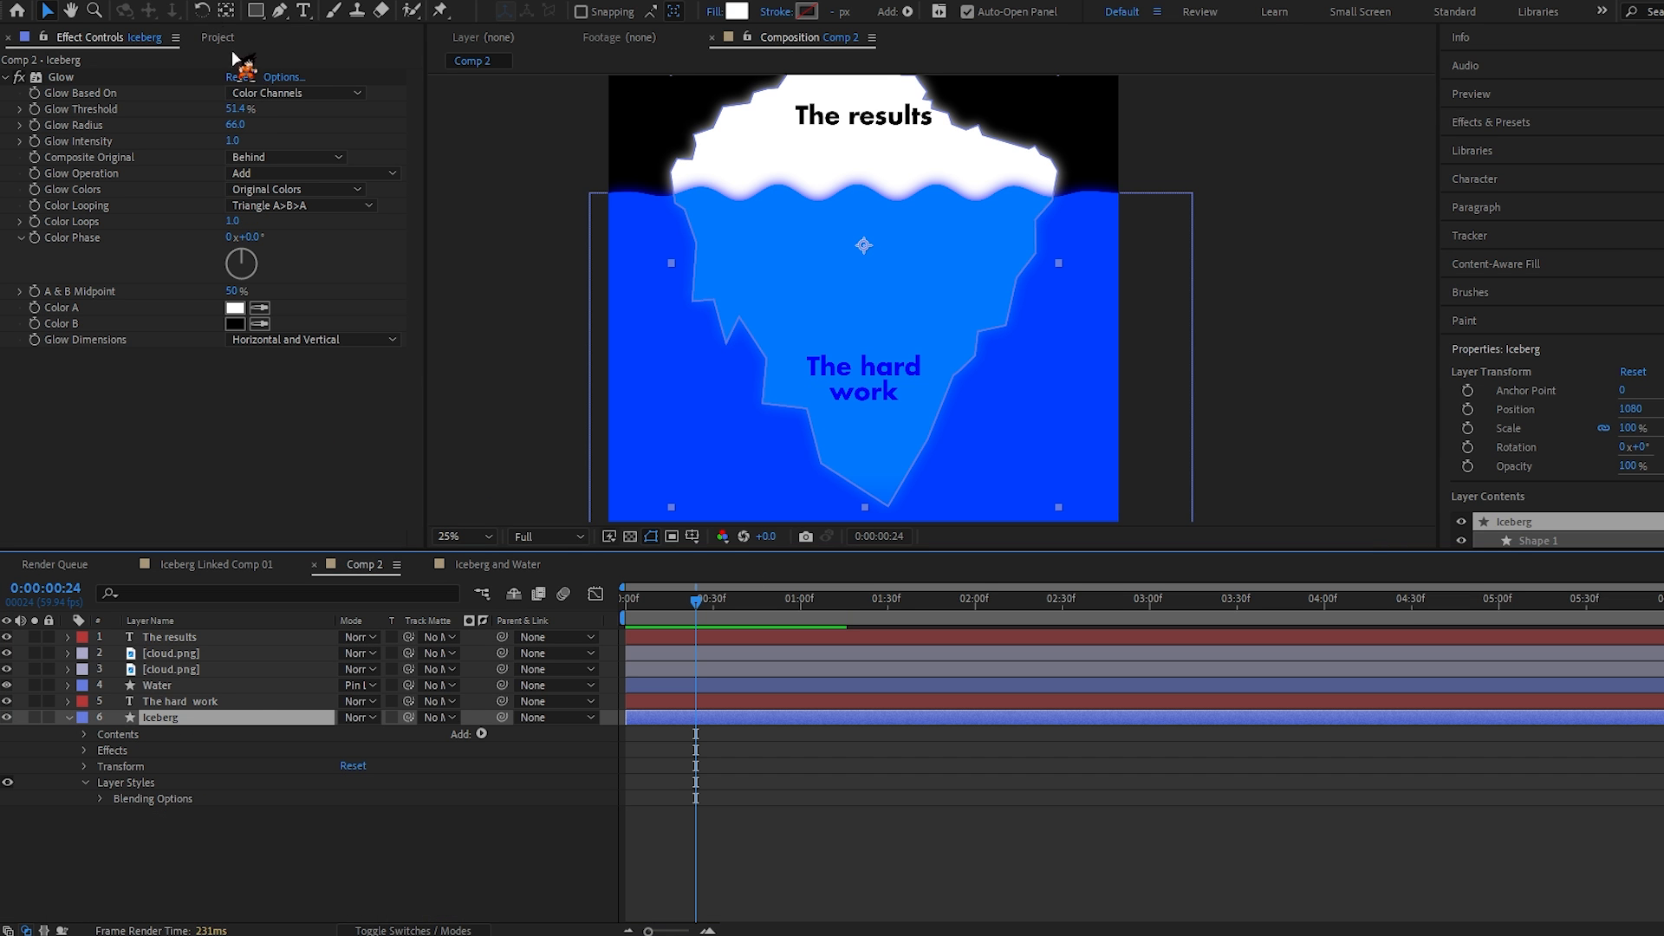
Step: Add an Inner Shadow layer style to the Iceberg layer
{"action": "left_click", "coordinate": [152, 2]}
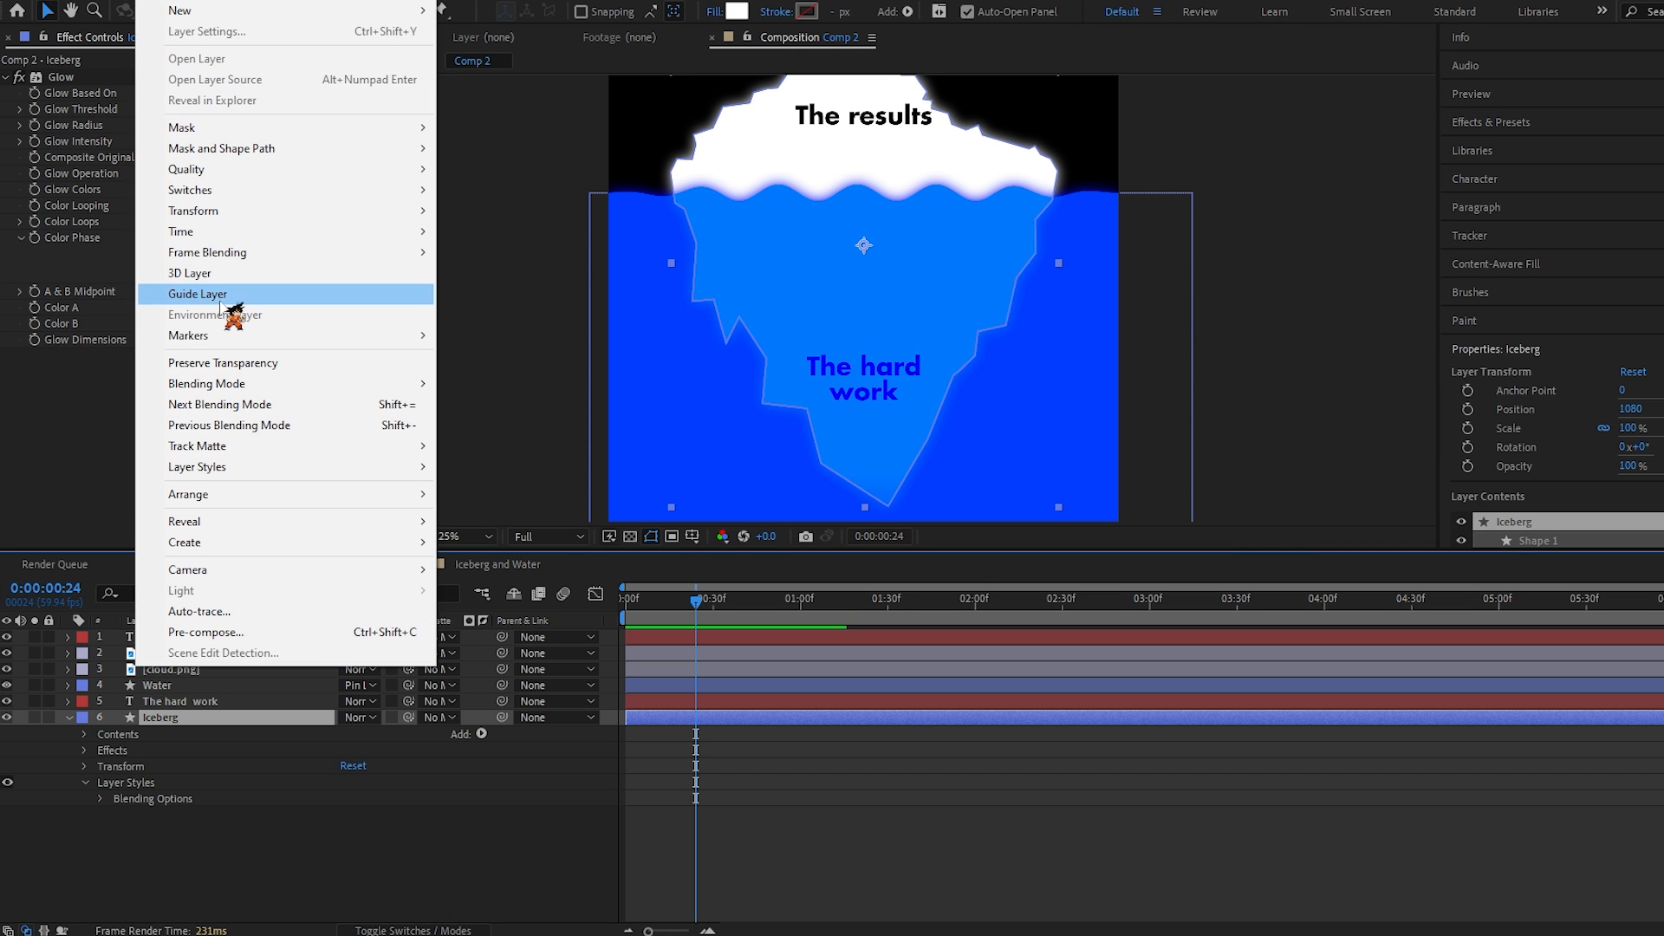
{"action": "mouse_move", "coordinate": [286, 472]}
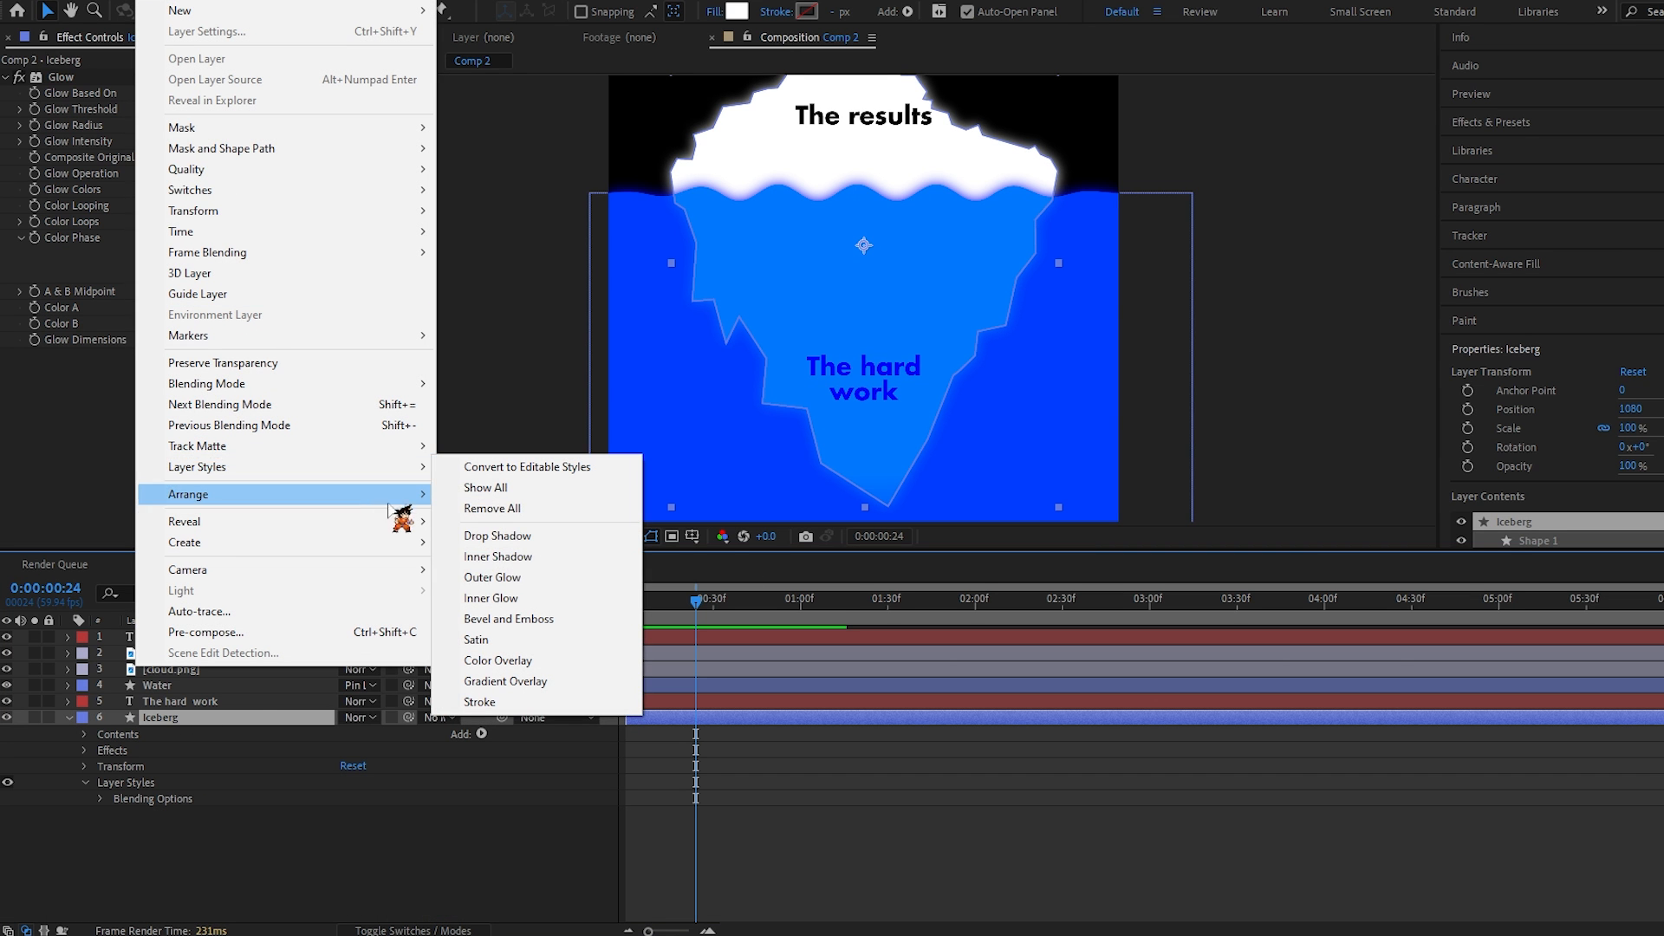
{"action": "left_click", "coordinate": [518, 556]}
Step: Set the Iceberg's inner shadow to a distance of 16 and a size of 17
{"action": "scroll", "coordinate": [795, 299], "scroll_direction": "up", "scroll_amount": 2}
{"action": "left_click_drag", "start_coordinate": [794, 299], "coordinate": [1136, 607]}
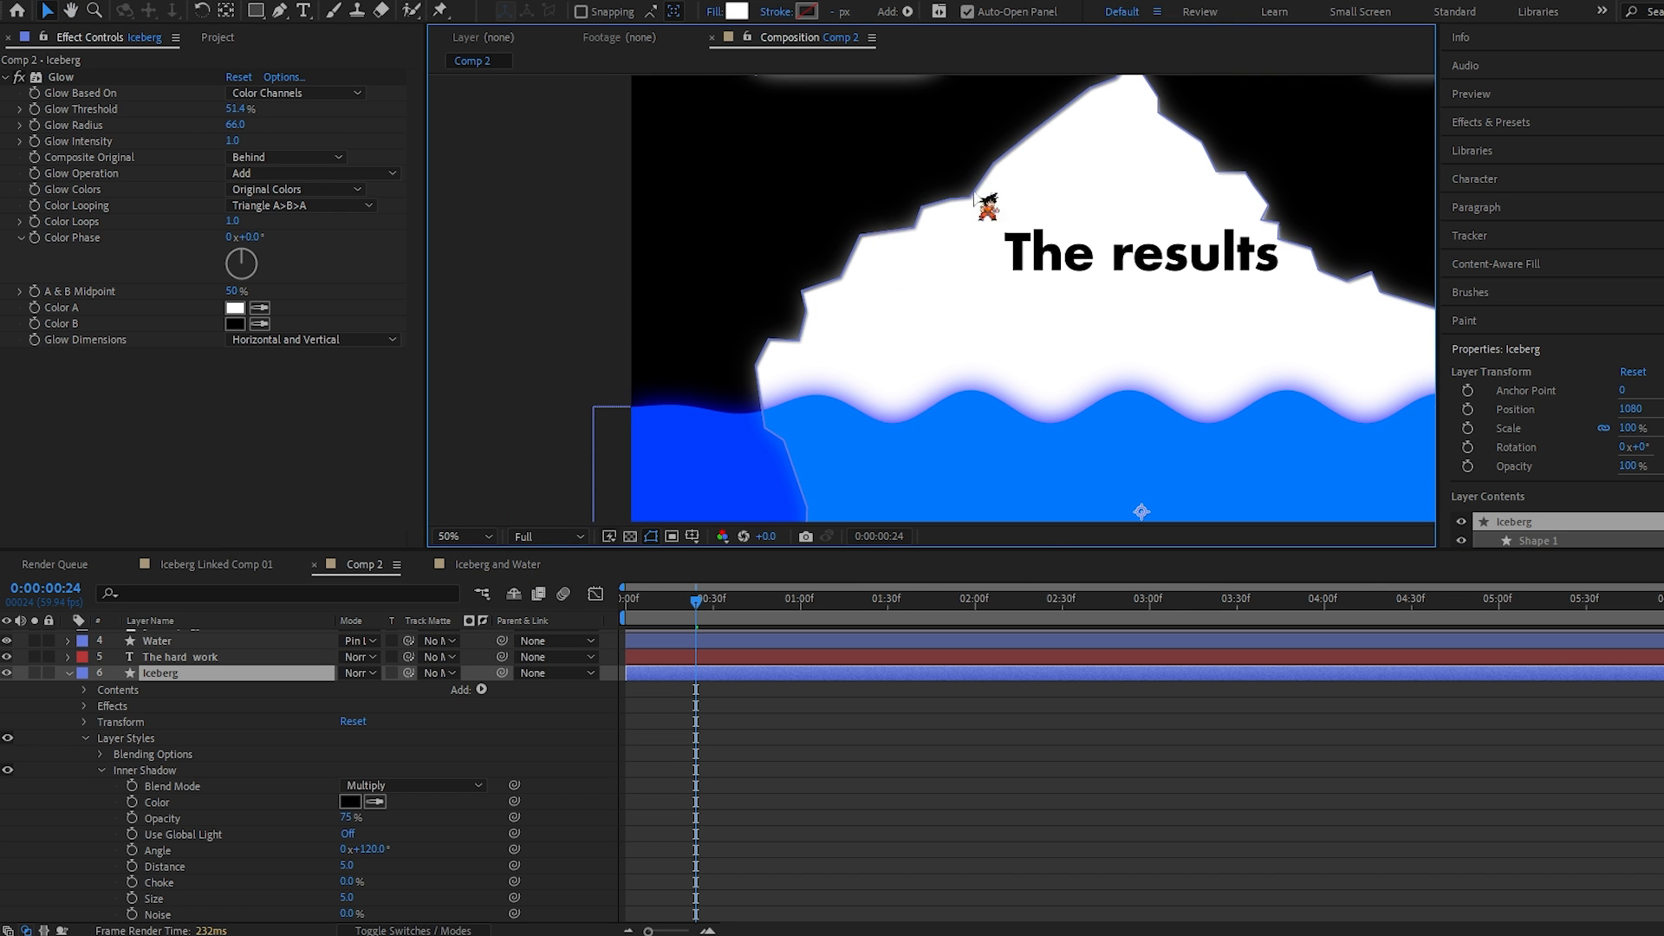
{"action": "left_click_drag", "start_coordinate": [988, 330], "coordinate": [849, 305]}
{"action": "mouse_move", "coordinate": [348, 897]}
{"action": "left_mouse_down"}
{"action": "mouse_move", "coordinate": [376, 897]}
{"action": "mouse_move", "coordinate": [357, 900]}
{"action": "left_mouse_up"}
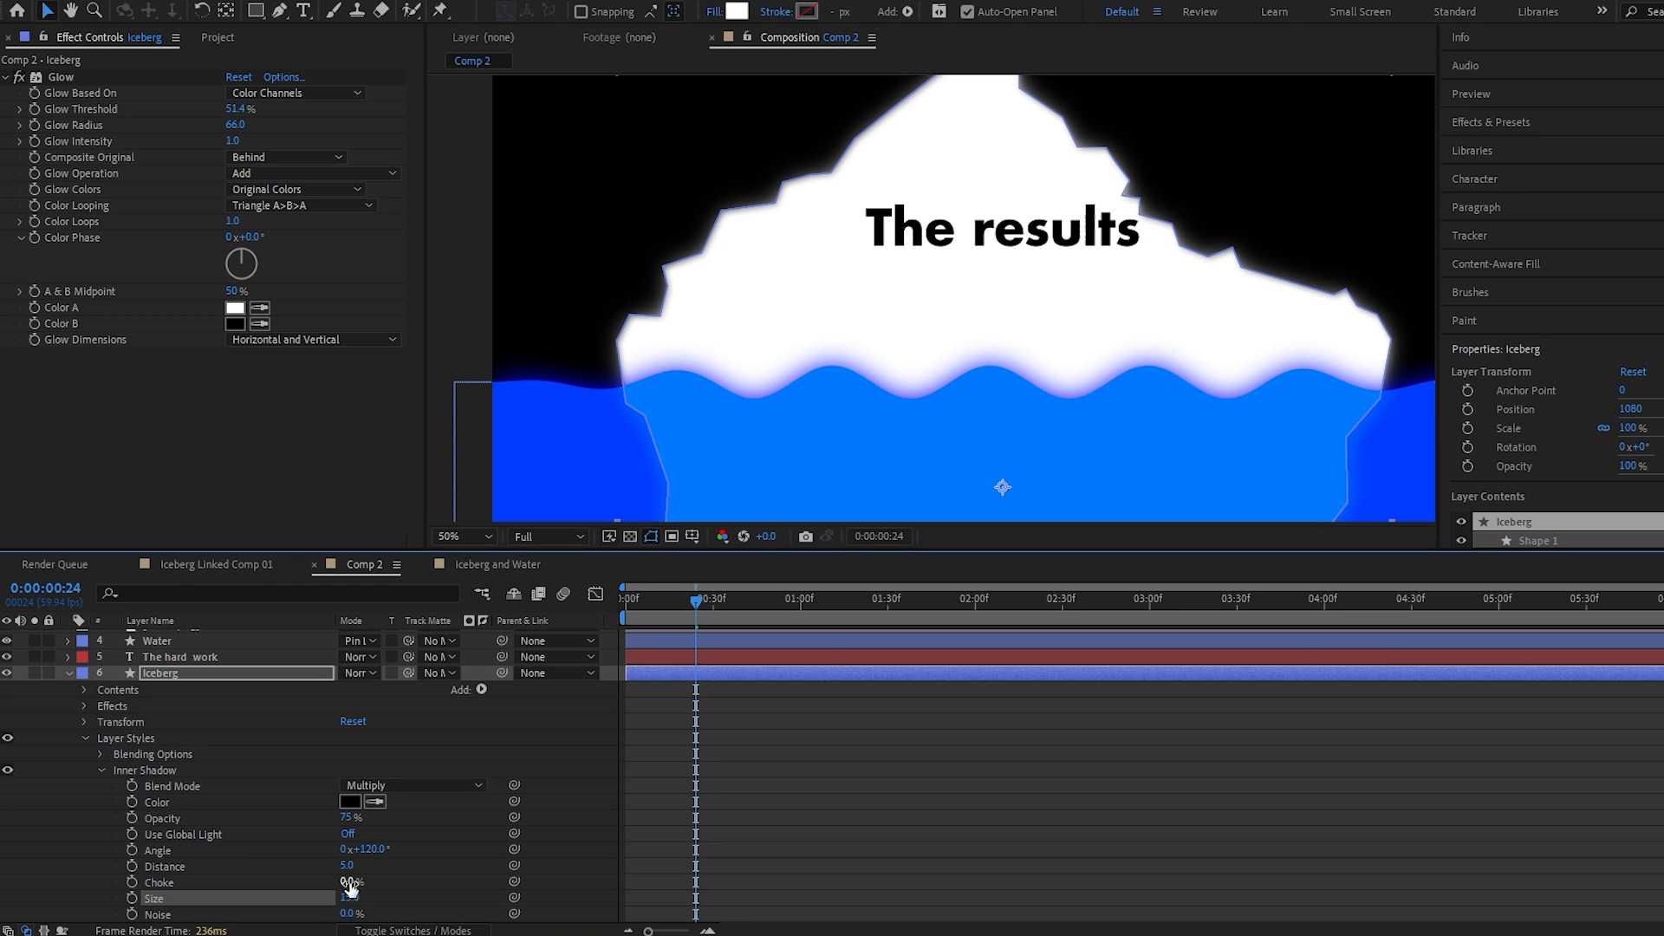
{"action": "left_click_drag", "start_coordinate": [343, 867], "coordinate": [331, 902]}
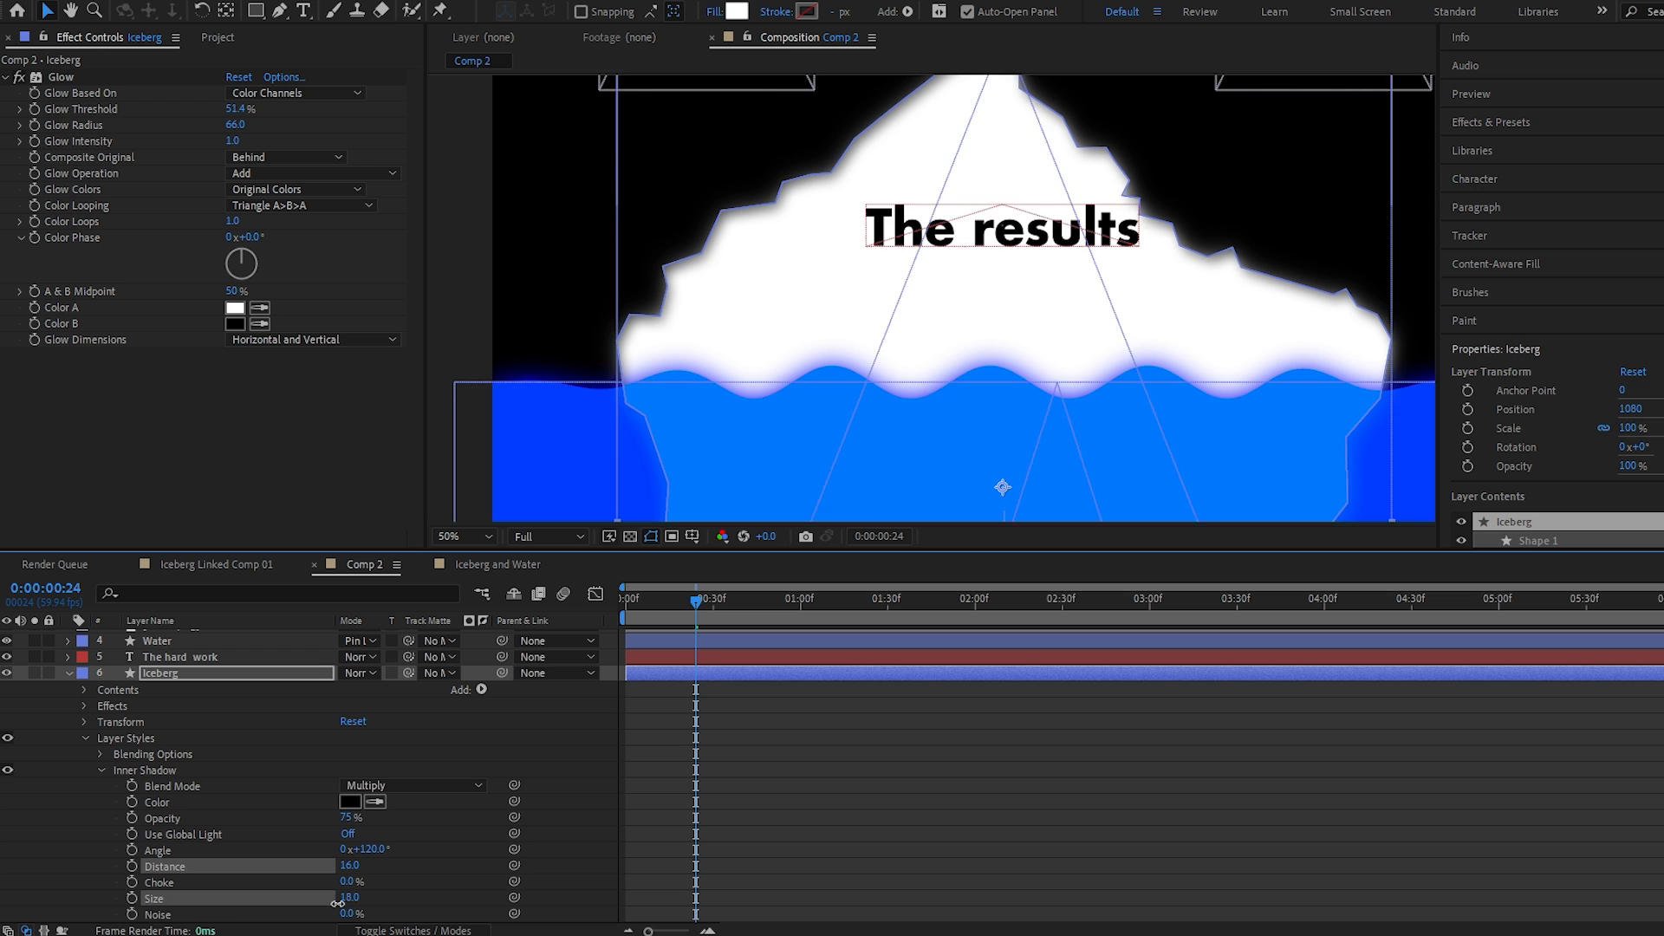
{"action": "key", "text": "comma"}
{"action": "left_click_drag", "start_coordinate": [1018, 446], "coordinate": [940, 431]}
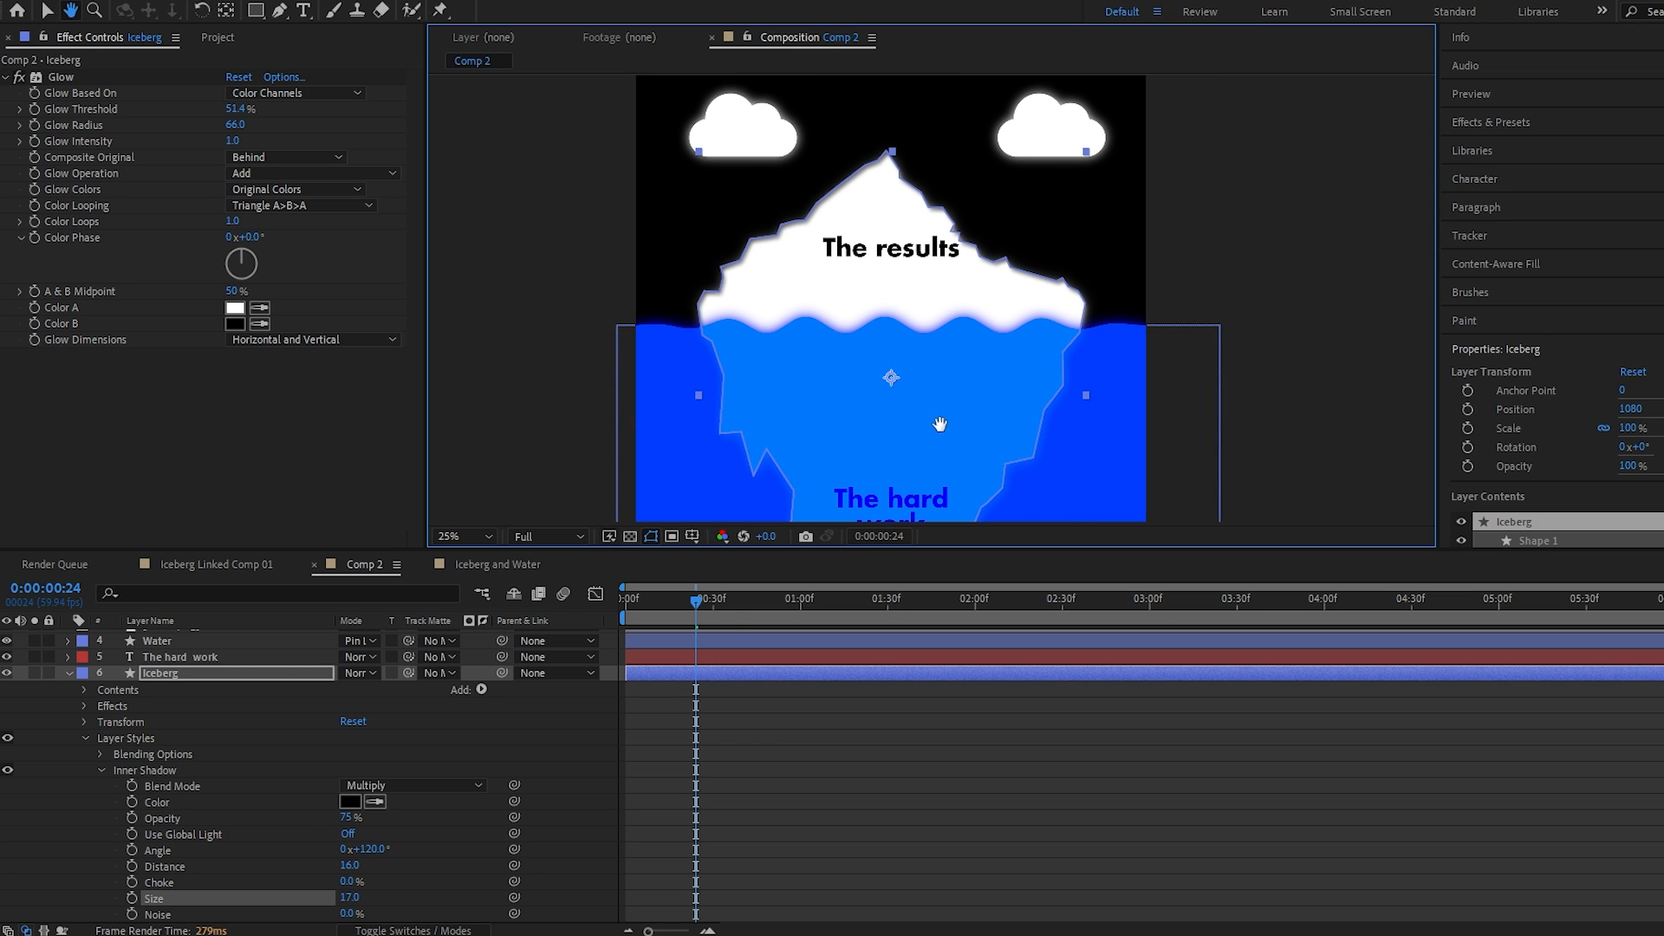
Step: Copy the Iceberg's Inner Shadow style onto both cloud layers
{"action": "left_click", "coordinate": [165, 772]}
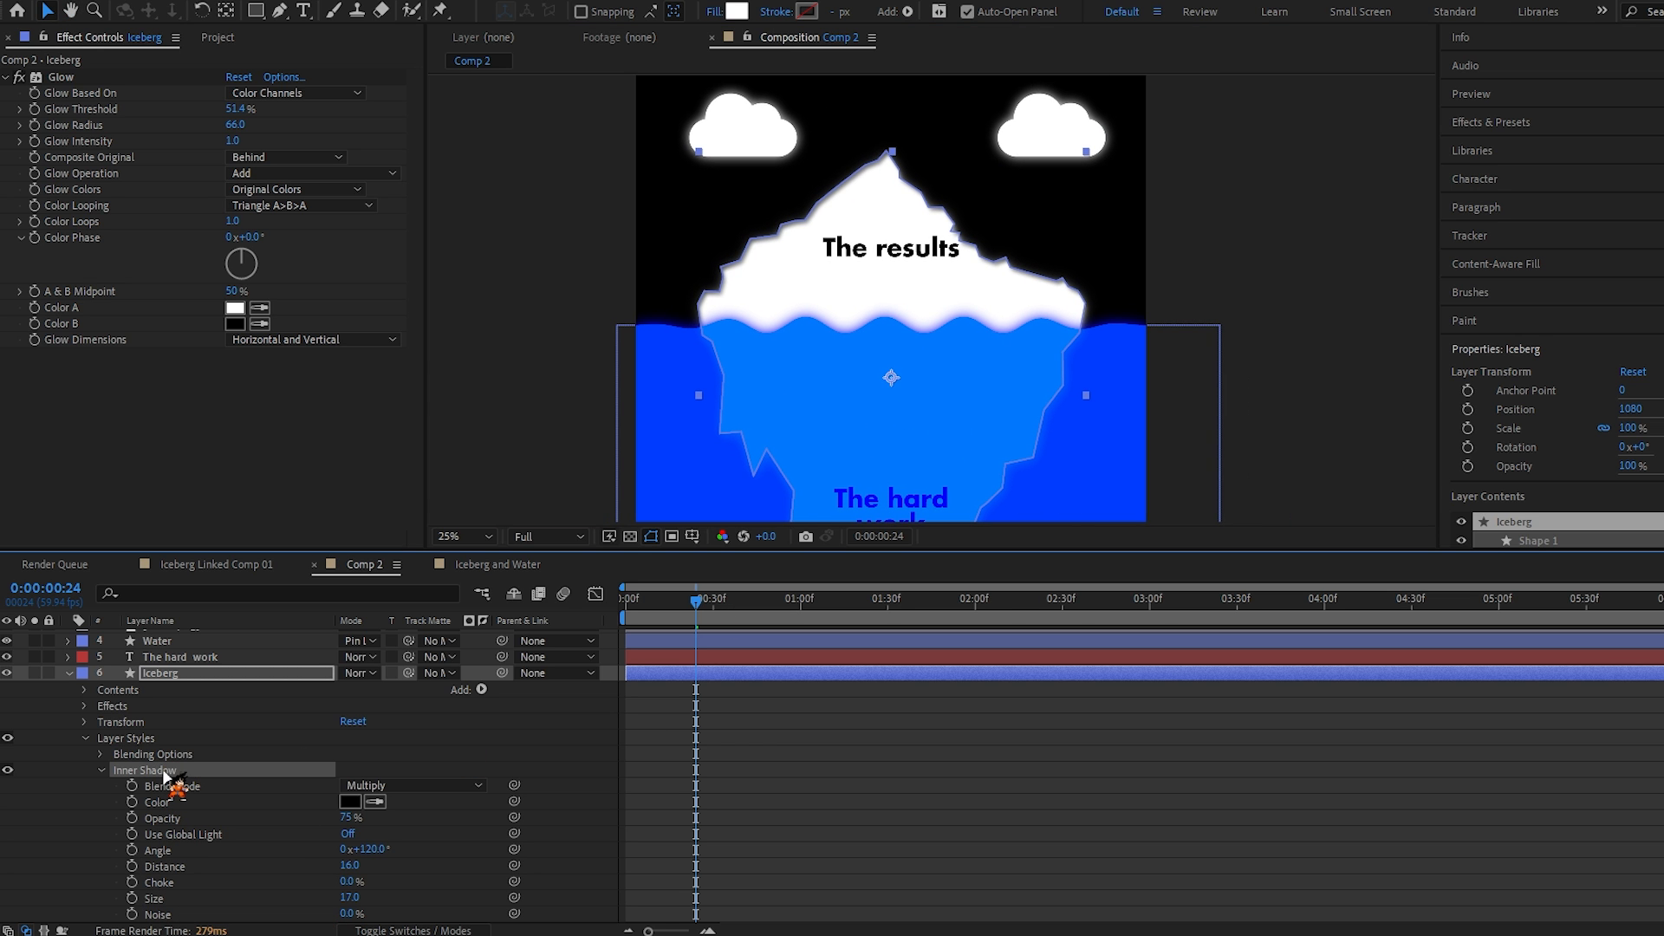
{"action": "left_click", "coordinate": [69, 673]}
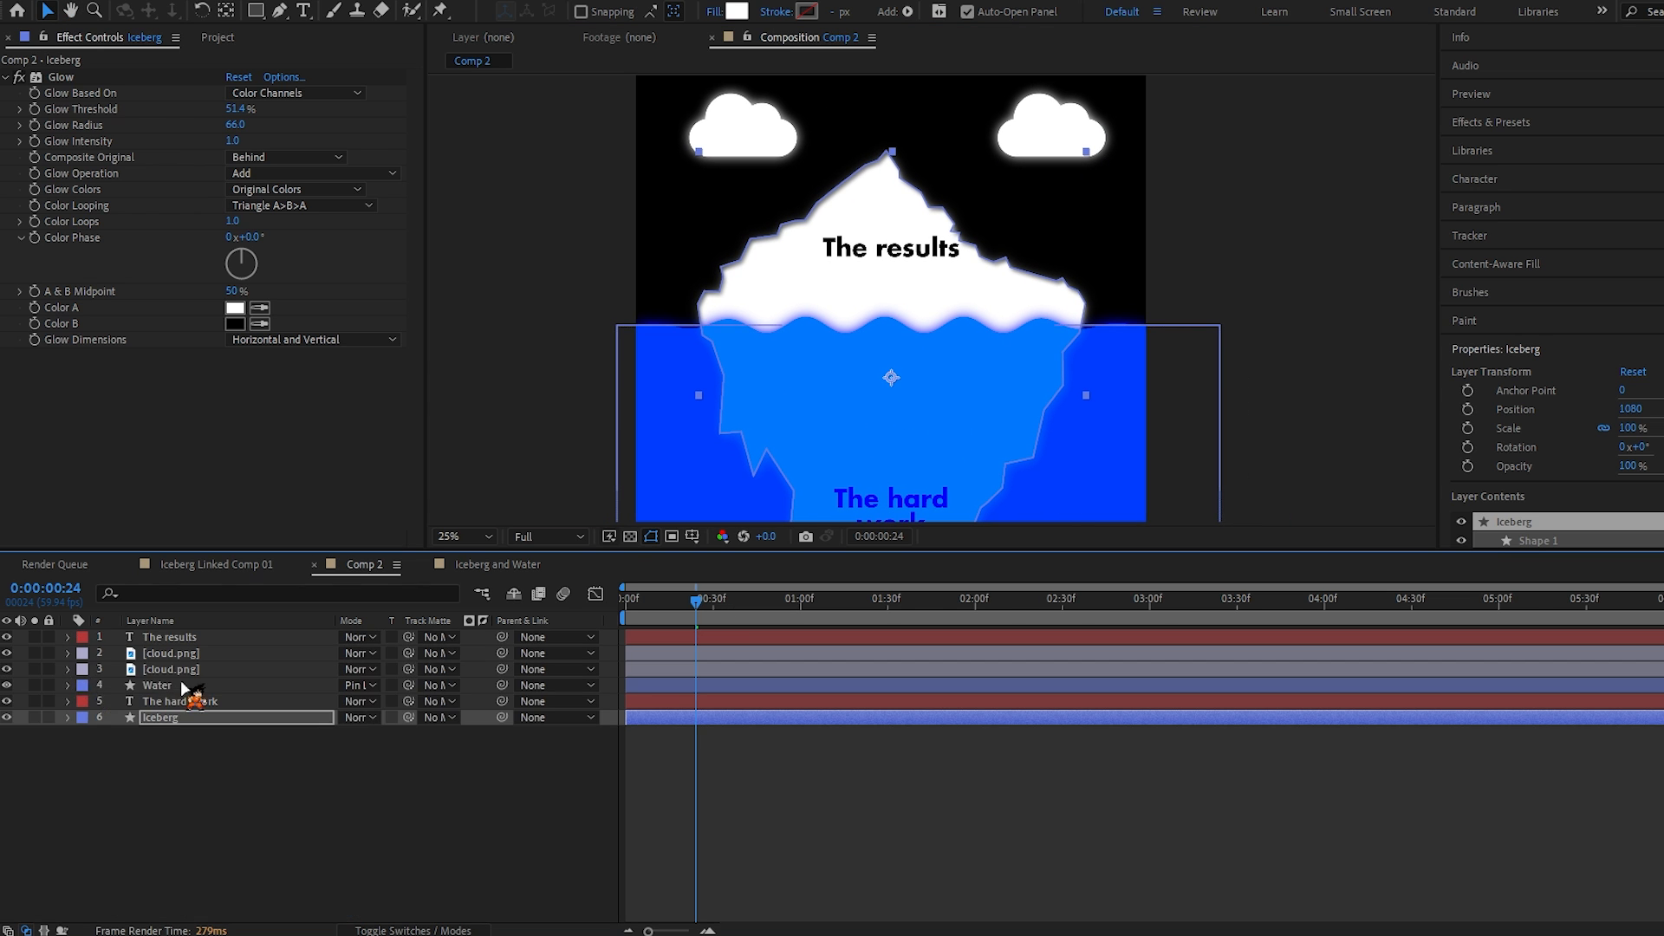
{"action": "left_click", "coordinate": [210, 671]}
{"action": "left_click", "coordinate": [214, 657], "text": "shift"}
{"action": "key", "text": "p"}
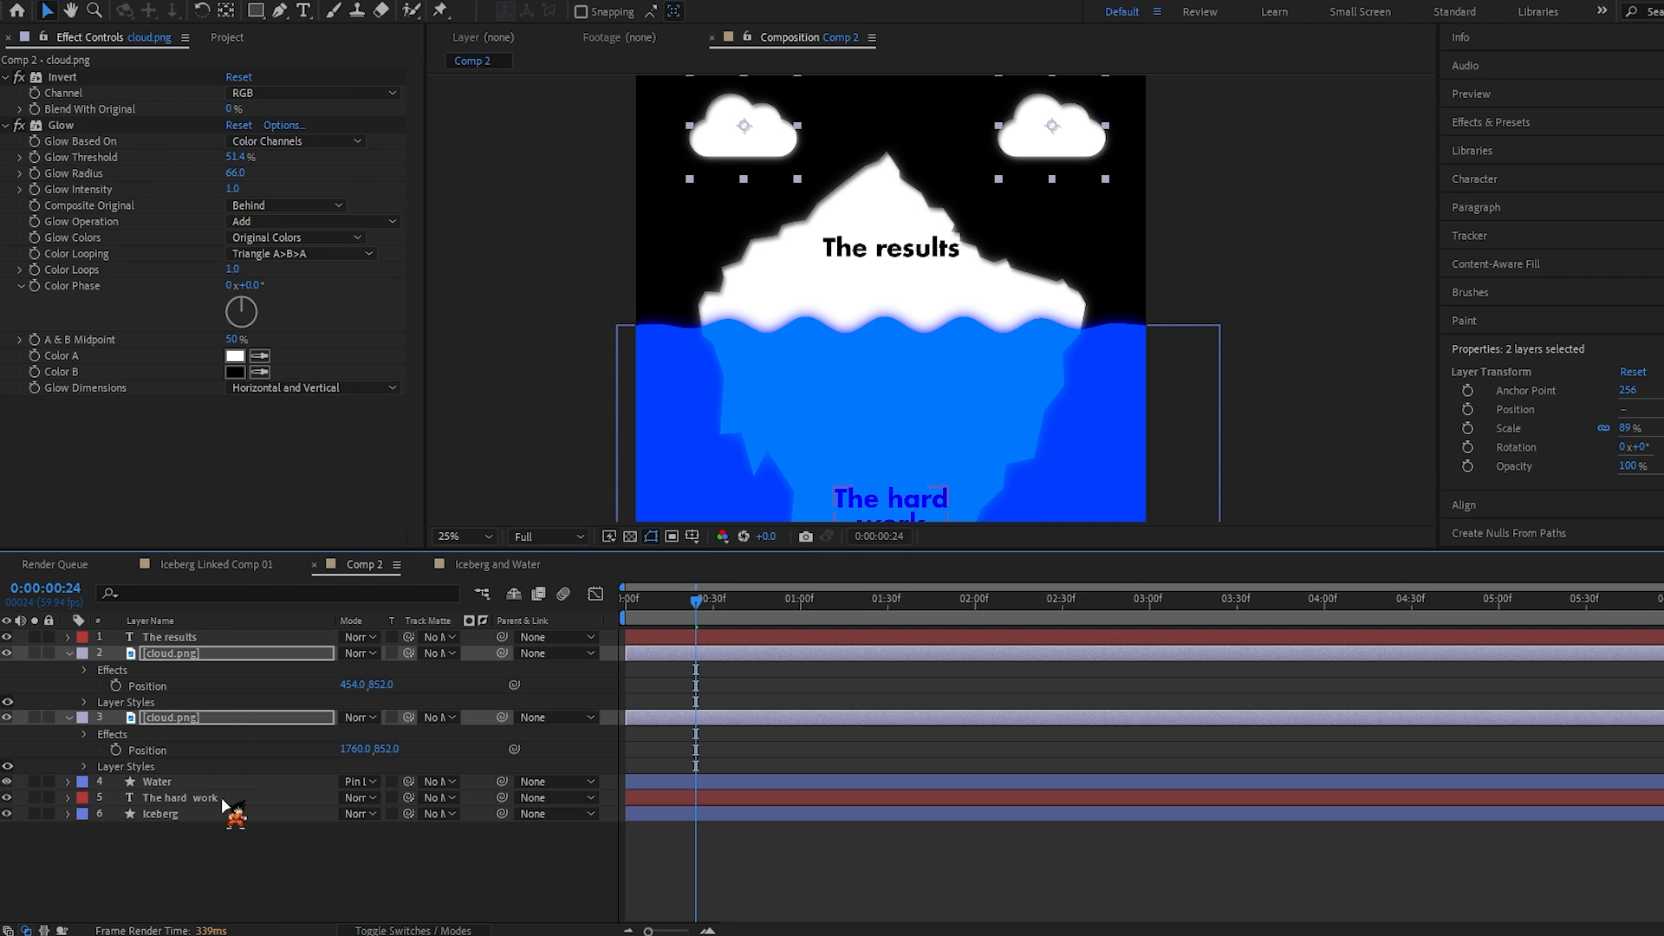
{"action": "key", "text": "ctrl+shift+a"}
{"action": "scroll", "coordinate": [922, 260], "scroll_direction": "up", "scroll_amount": 2}
{"action": "left_click_drag", "start_coordinate": [921, 260], "coordinate": [1191, 640]}
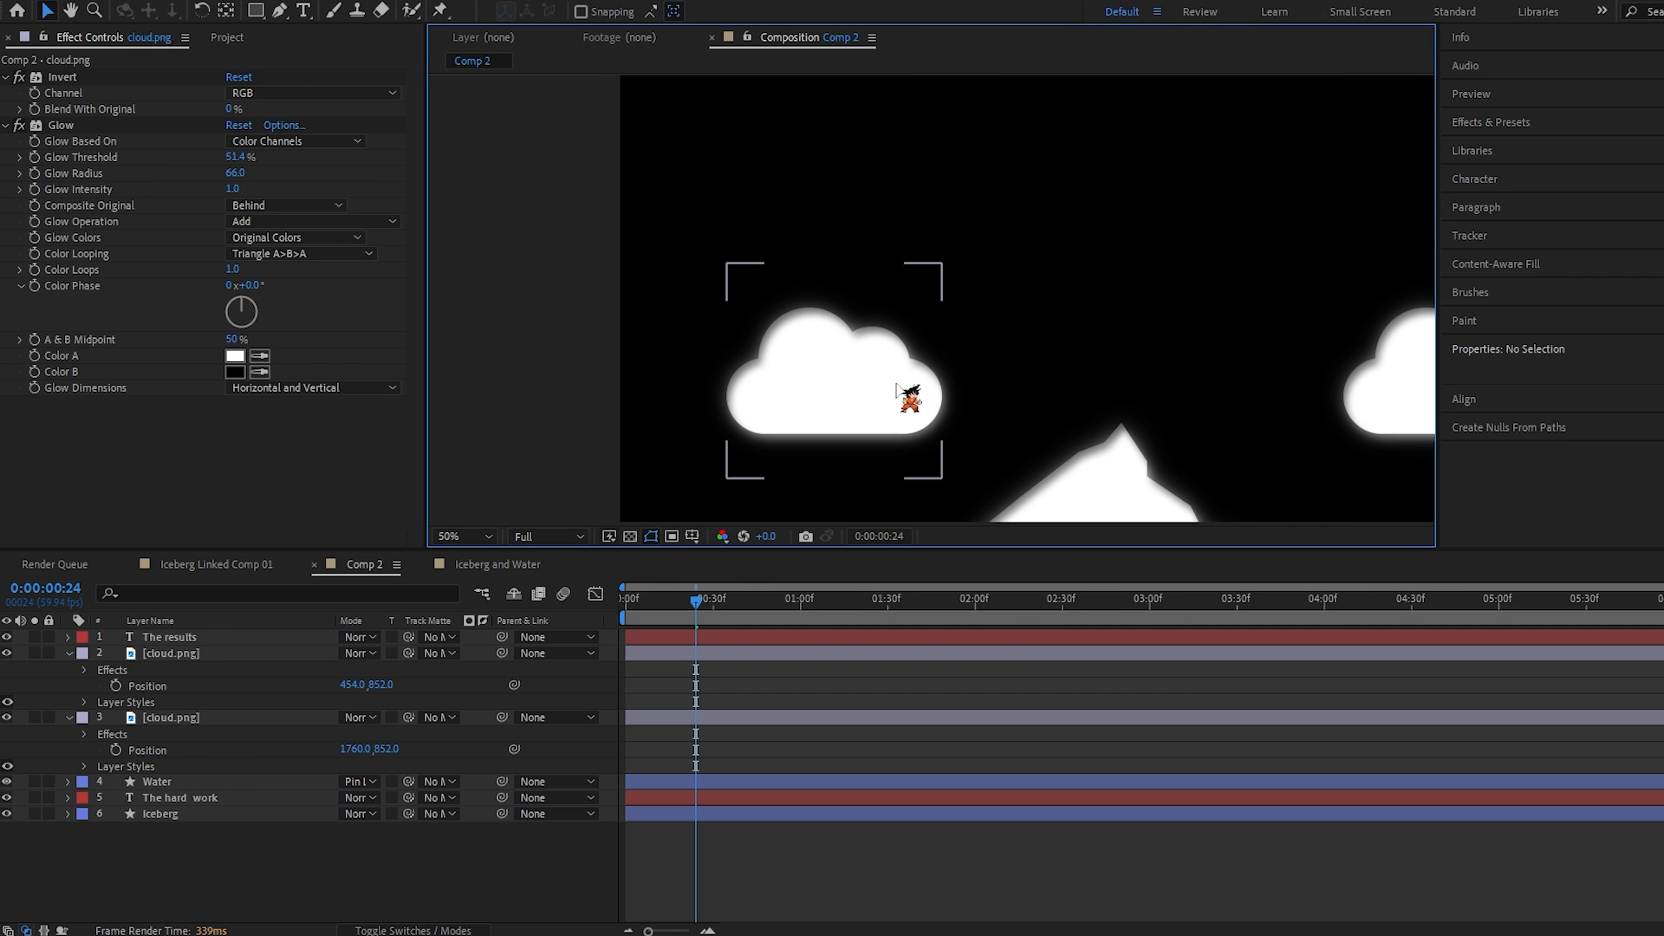
{"action": "scroll", "coordinate": [903, 398], "scroll_direction": "down", "scroll_amount": 2}
{"action": "scroll", "coordinate": [1061, 462], "scroll_direction": "down", "scroll_amount": 1}
Step: Create a new adjustment layer above all other layers in the composition
{"action": "right_click", "coordinate": [152, 764]}
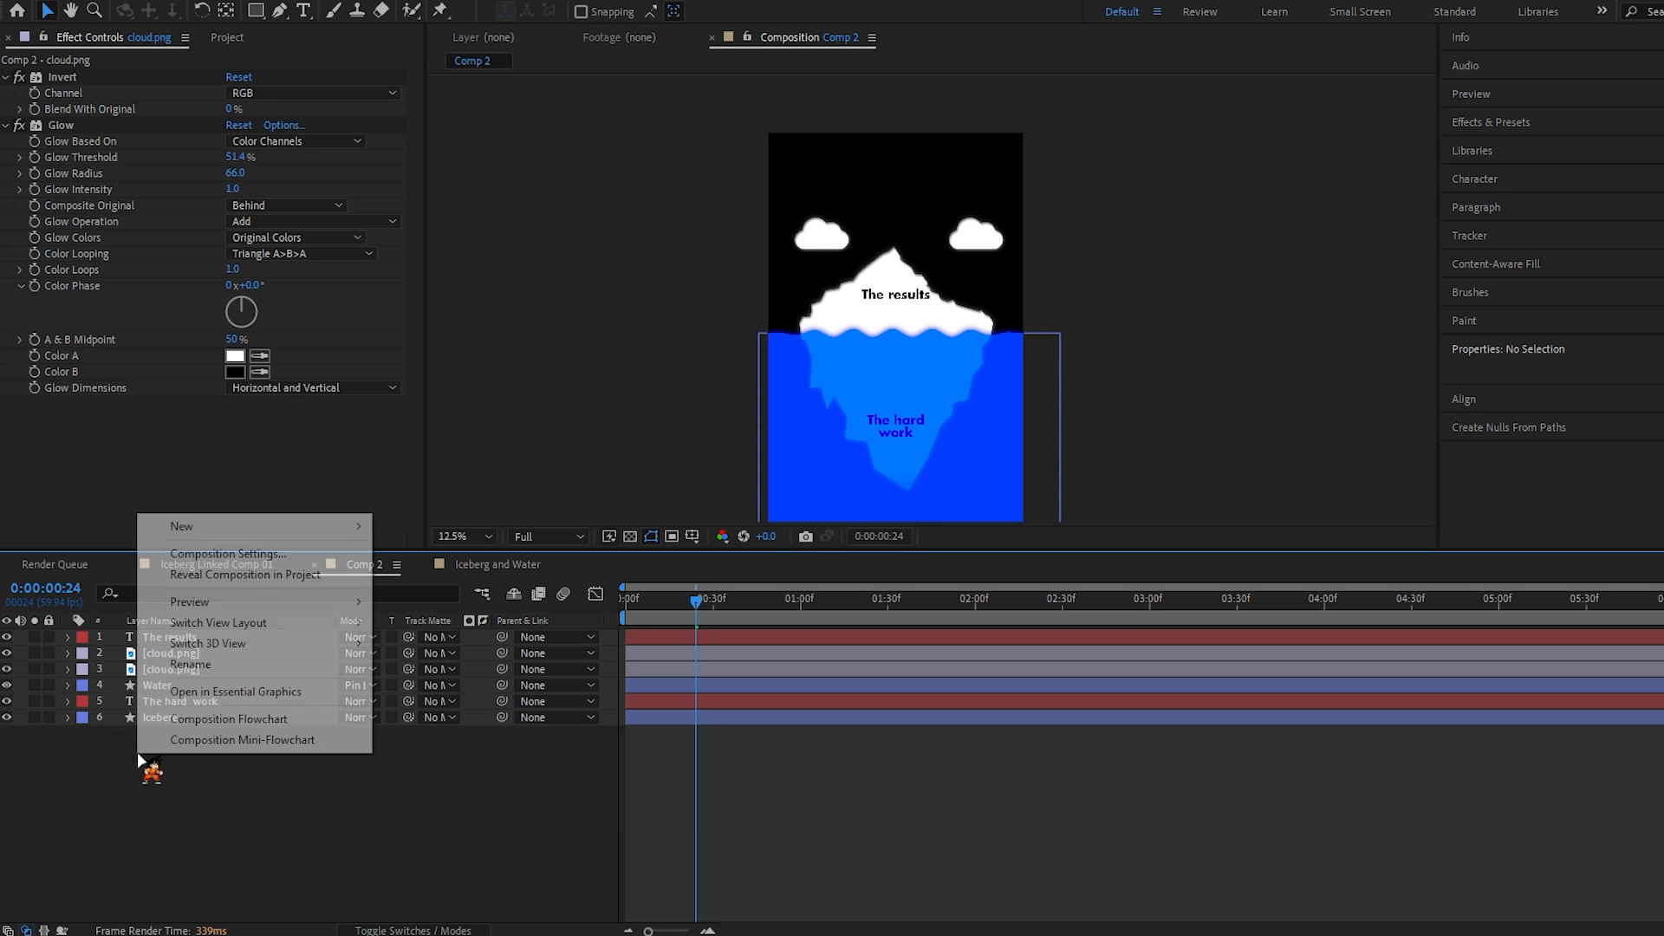
{"action": "mouse_move", "coordinate": [212, 528]}
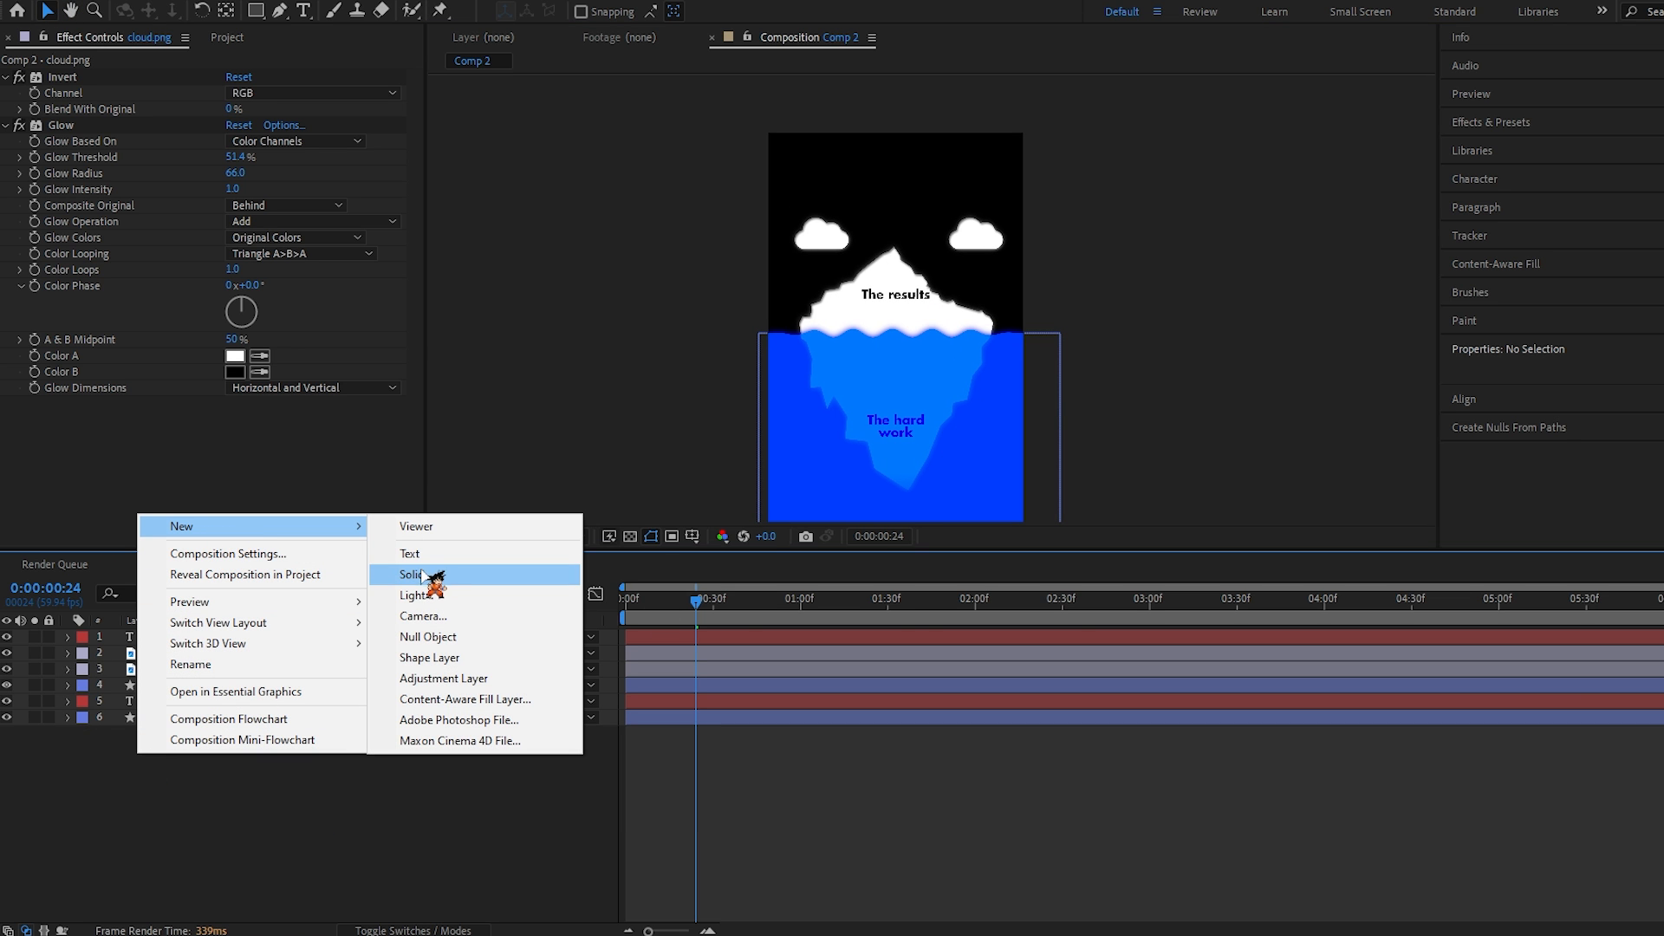
{"action": "left_click", "coordinate": [454, 679]}
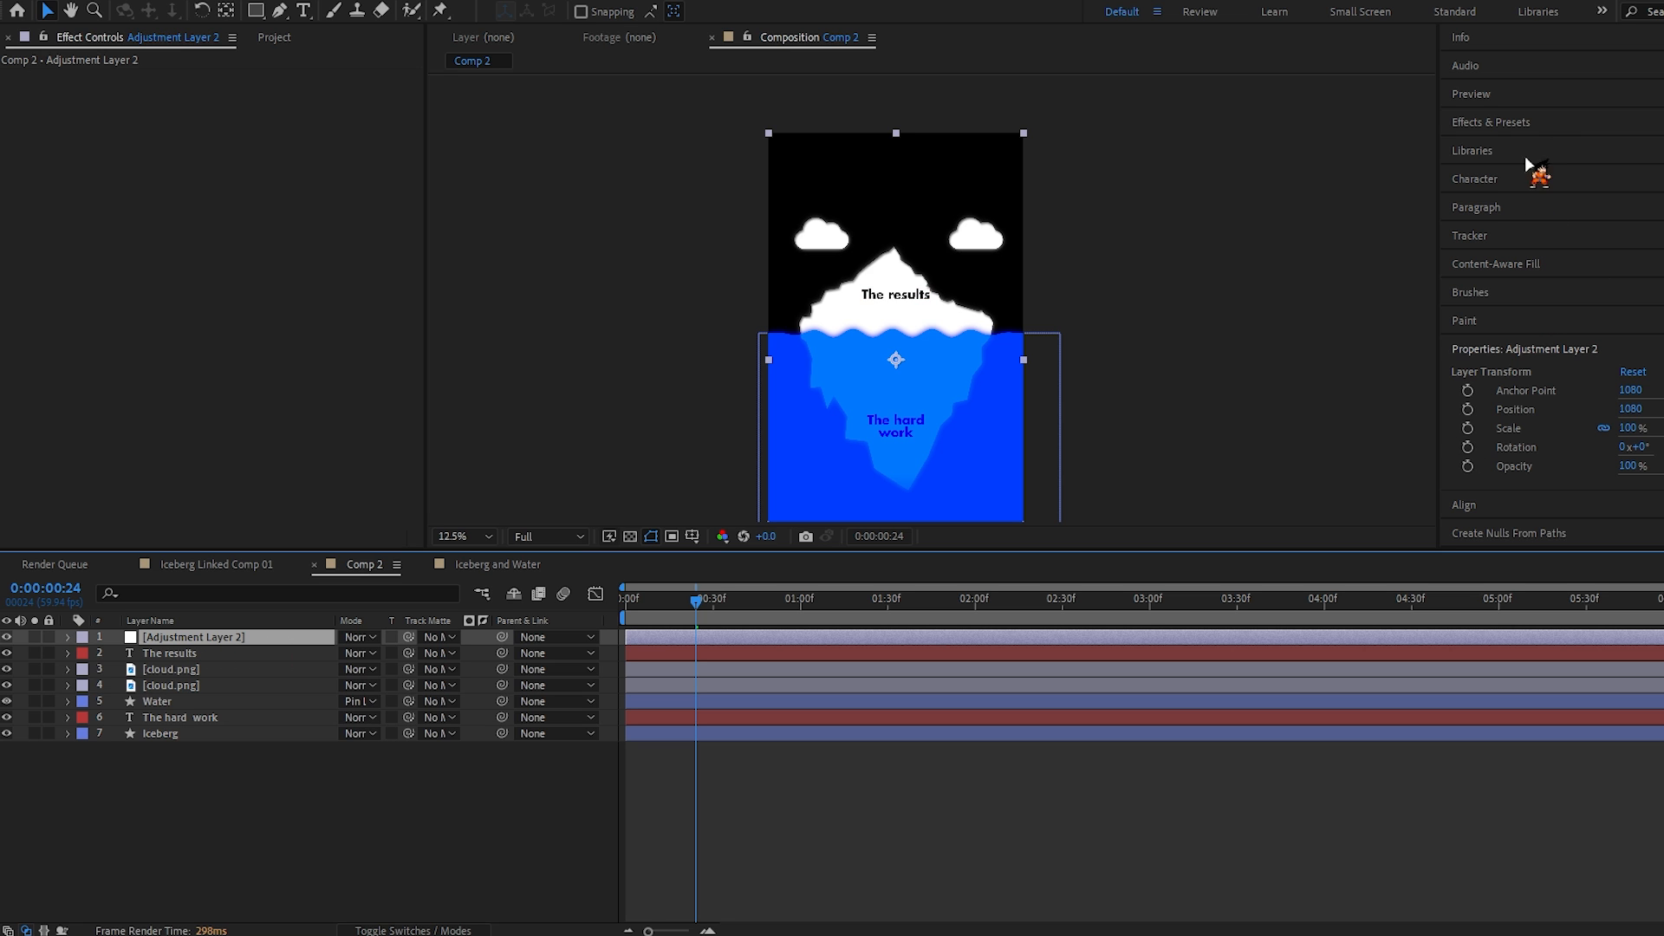
Step: Apply the Noise effect to the adjustment layer with the amount of noise set to 10%
{"action": "left_click", "coordinate": [1530, 124]}
{"action": "left_click", "coordinate": [1564, 146]}
{"action": "key", "text": "BackSpace"}
{"action": "key", "text": "BackSpace"}
{"action": "key", "text": "BackSpace"}
{"action": "key", "text": "BackSpace"}
{"action": "key", "text": "BackSpace"}
{"action": "type", "text": "noise"}
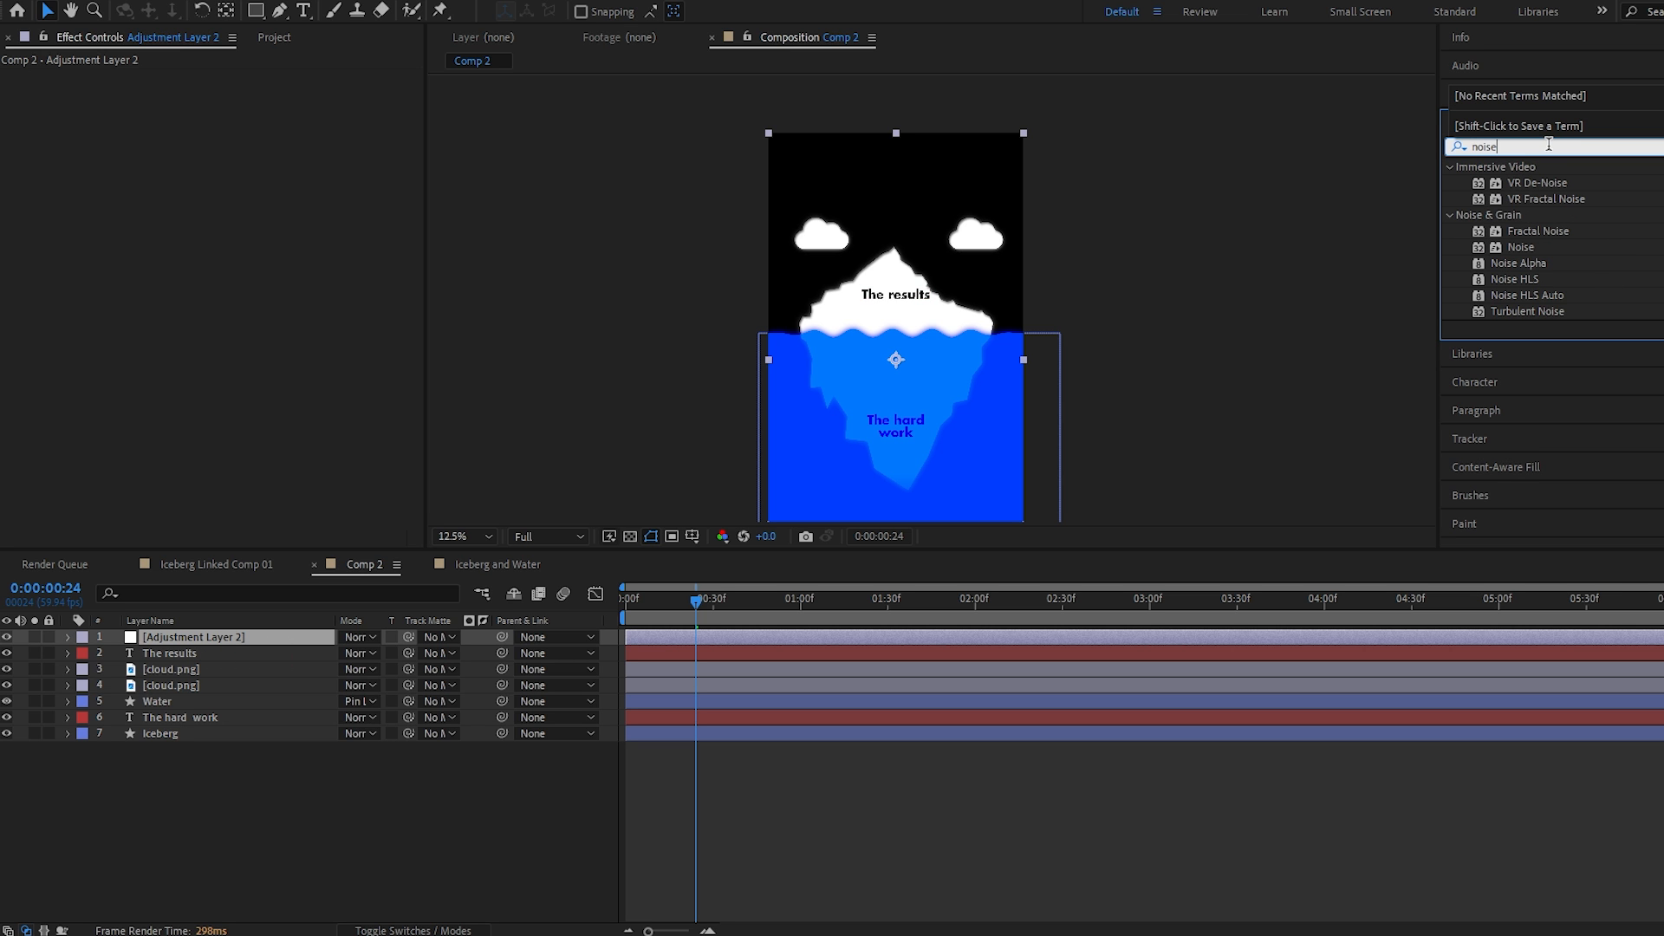
{"action": "left_click_drag", "start_coordinate": [1523, 252], "coordinate": [890, 643]}
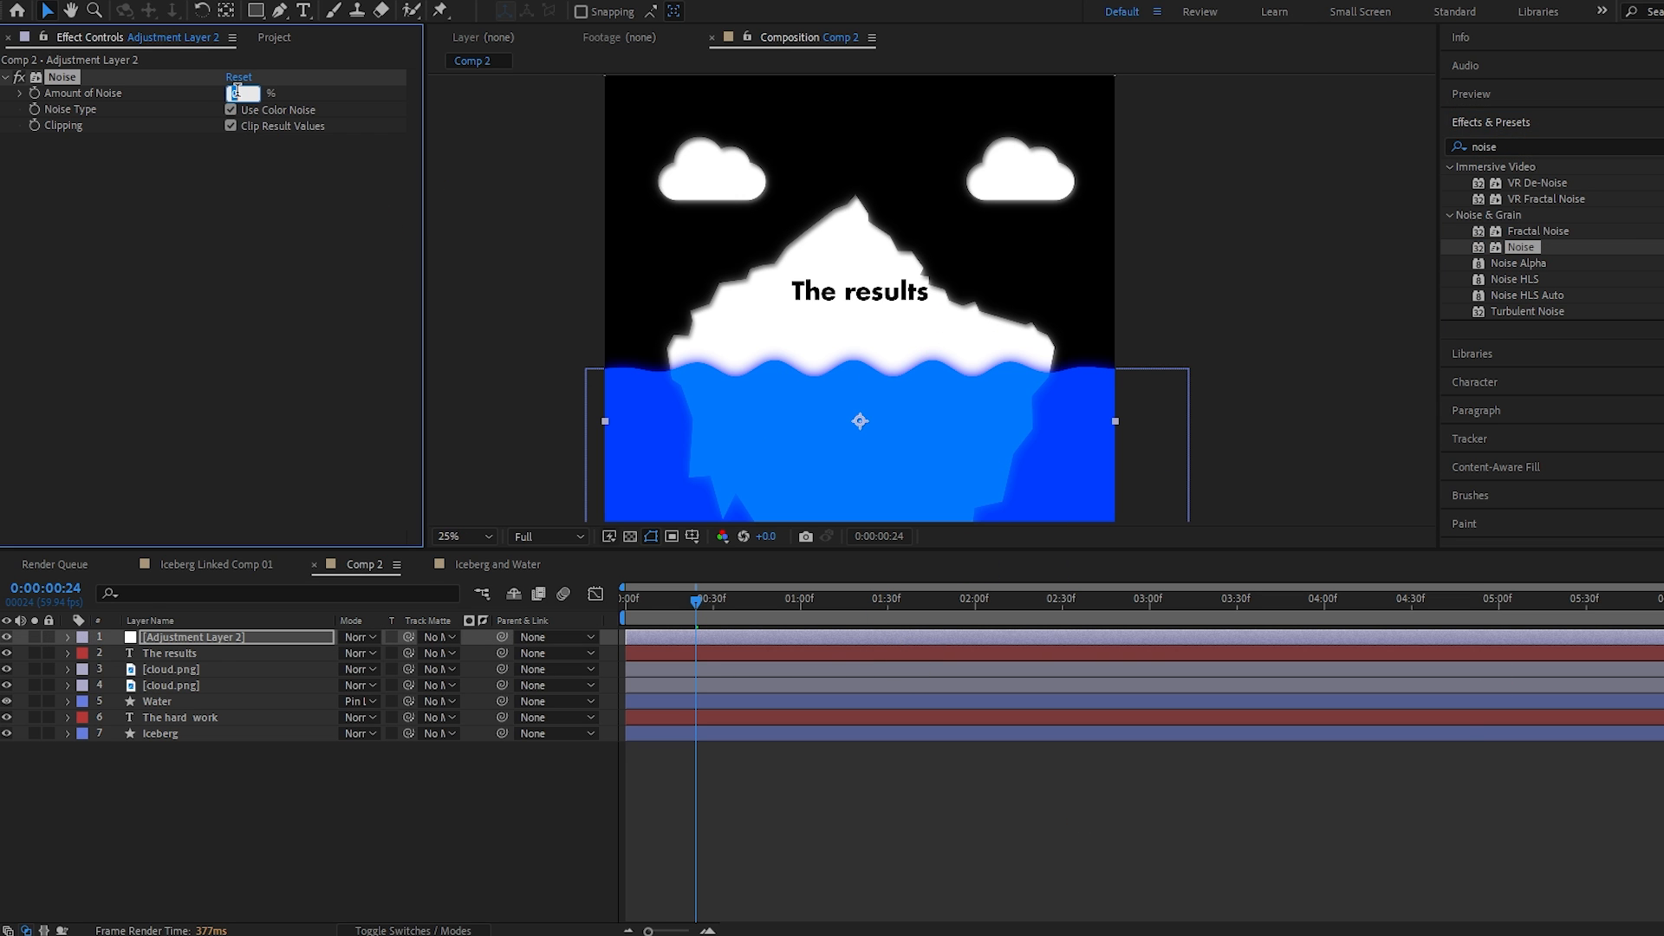
{"action": "key", "text": "Return"}
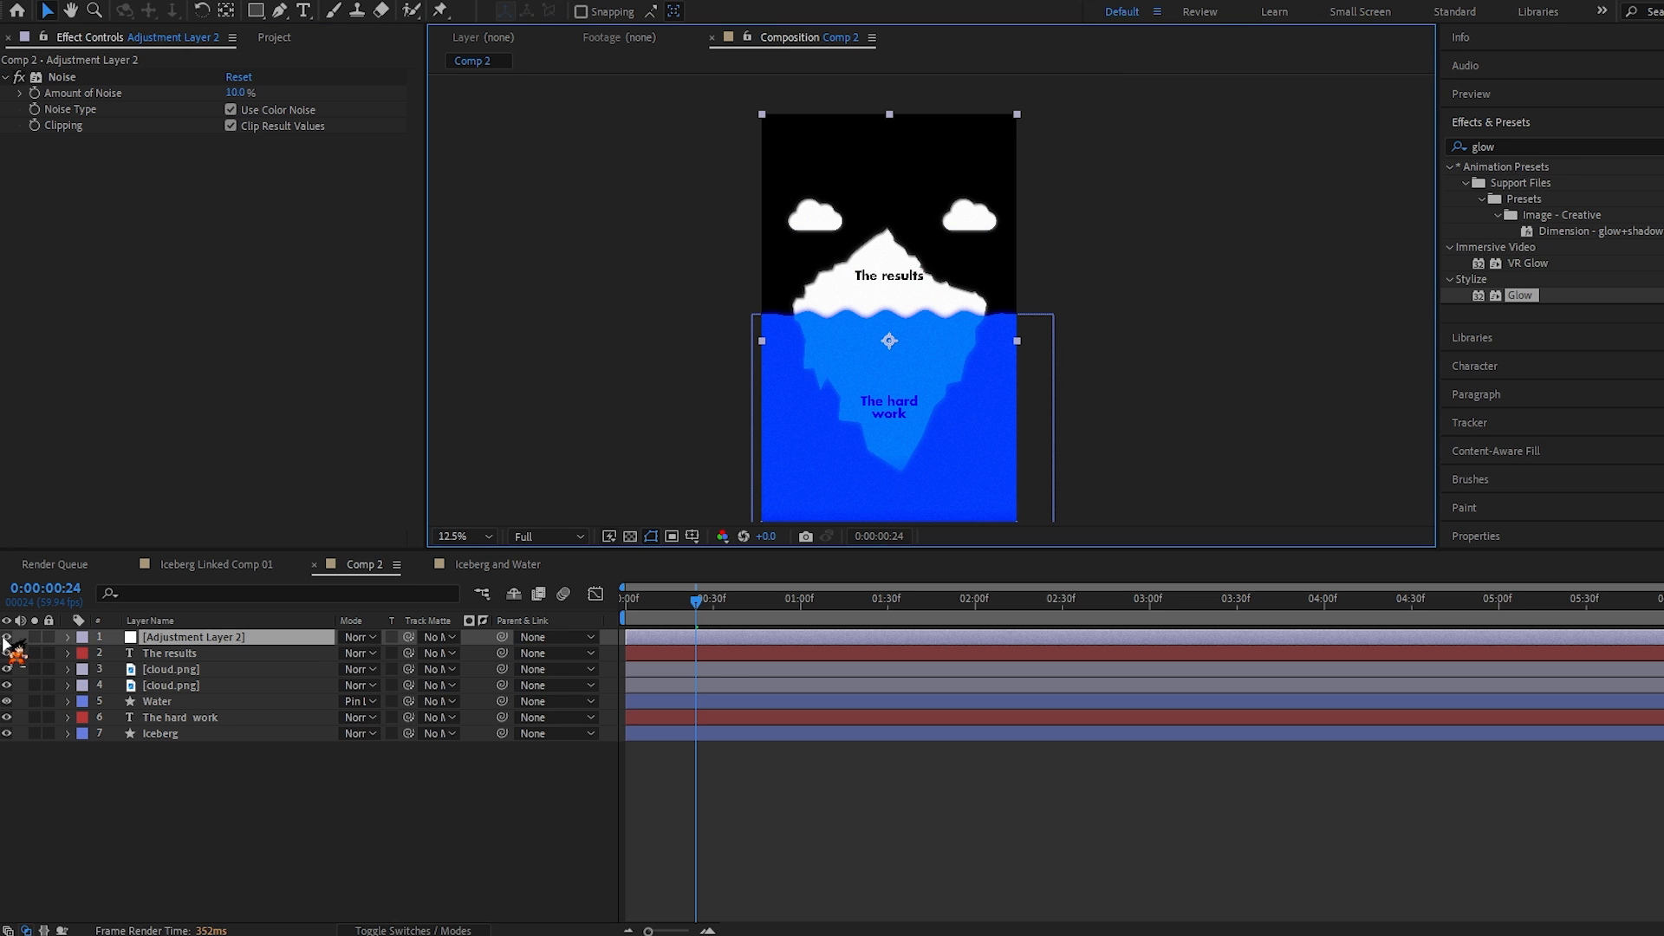
Step: Hide the noise adjustment layer to view the composition without the effect
{"action": "left_click", "coordinate": [7, 637]}
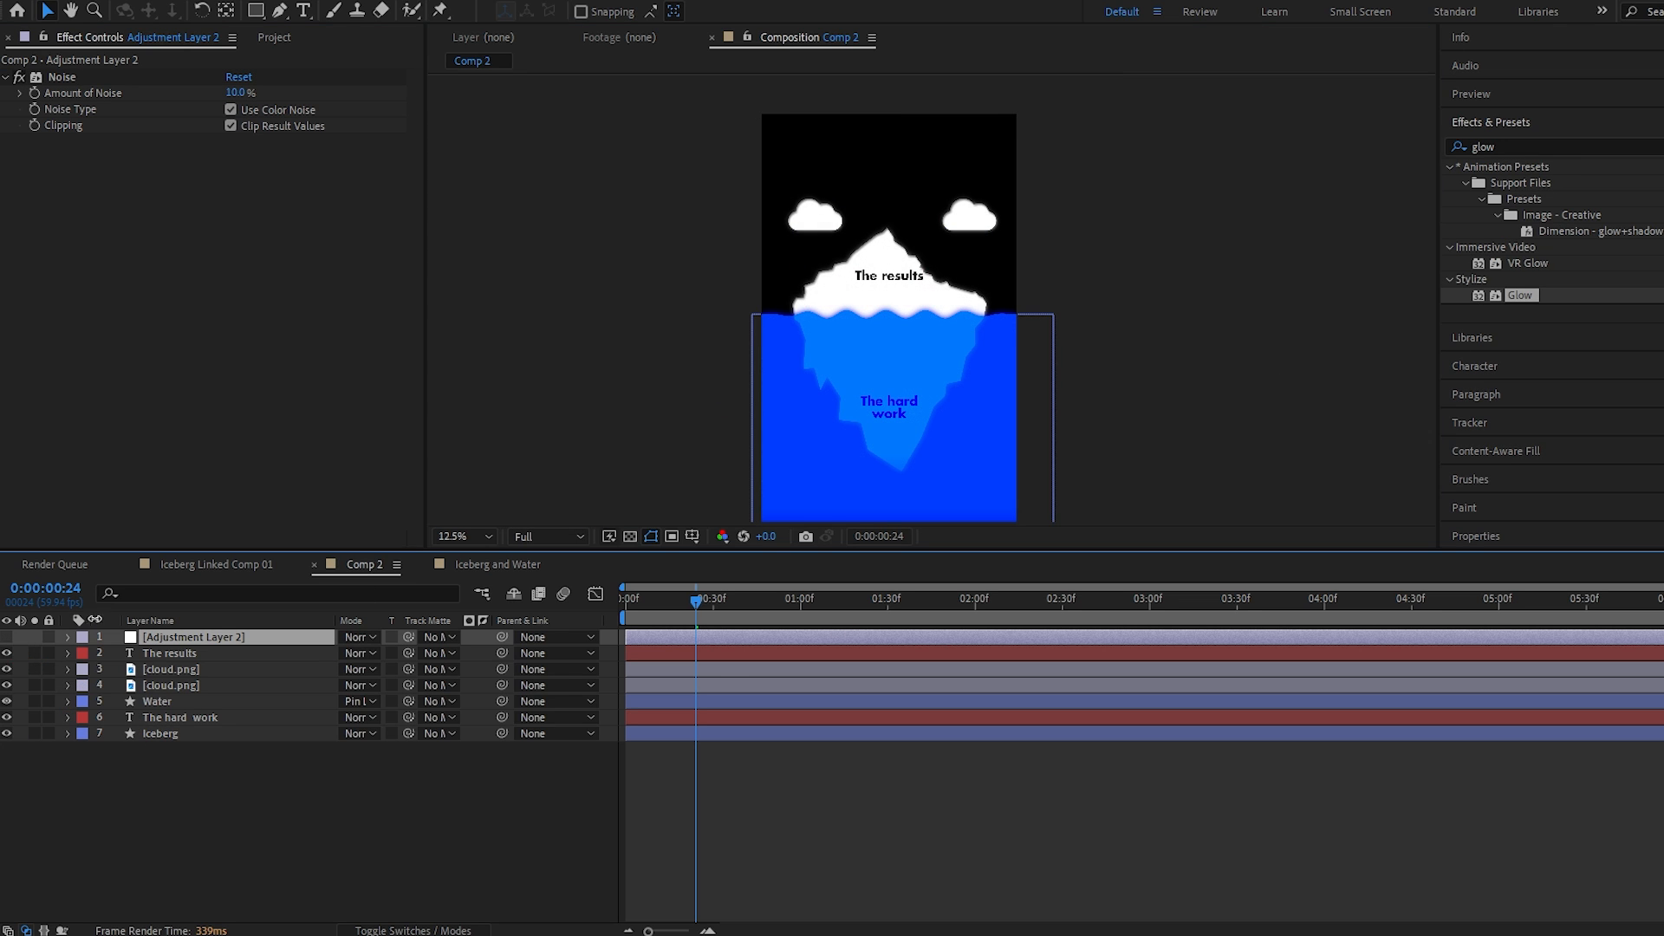
{"action": "scroll", "coordinate": [881, 371], "scroll_direction": "up", "scroll_amount": 1}
{"action": "left_click_drag", "start_coordinate": [880, 371], "coordinate": [919, 354]}
{"action": "scroll", "coordinate": [900, 325], "scroll_direction": "down", "scroll_amount": 1}
{"action": "key", "text": "v"}
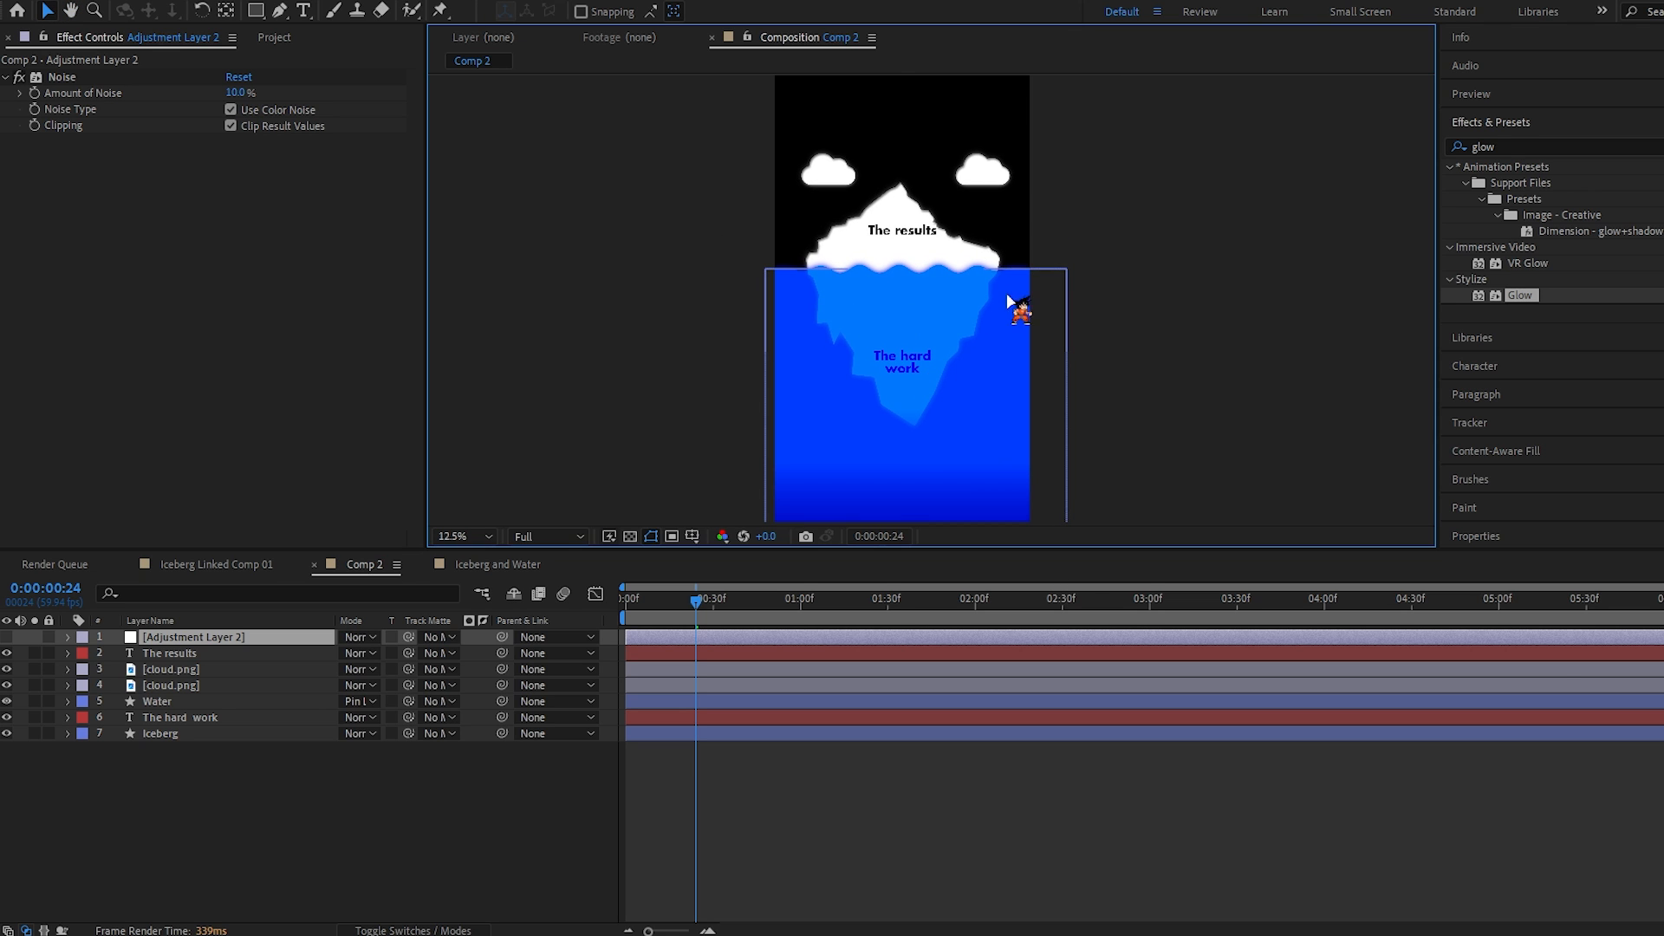
{"action": "scroll", "coordinate": [970, 277], "scroll_direction": "up", "scroll_amount": 1}
{"action": "left_click_drag", "start_coordinate": [867, 143], "coordinate": [892, 220]}
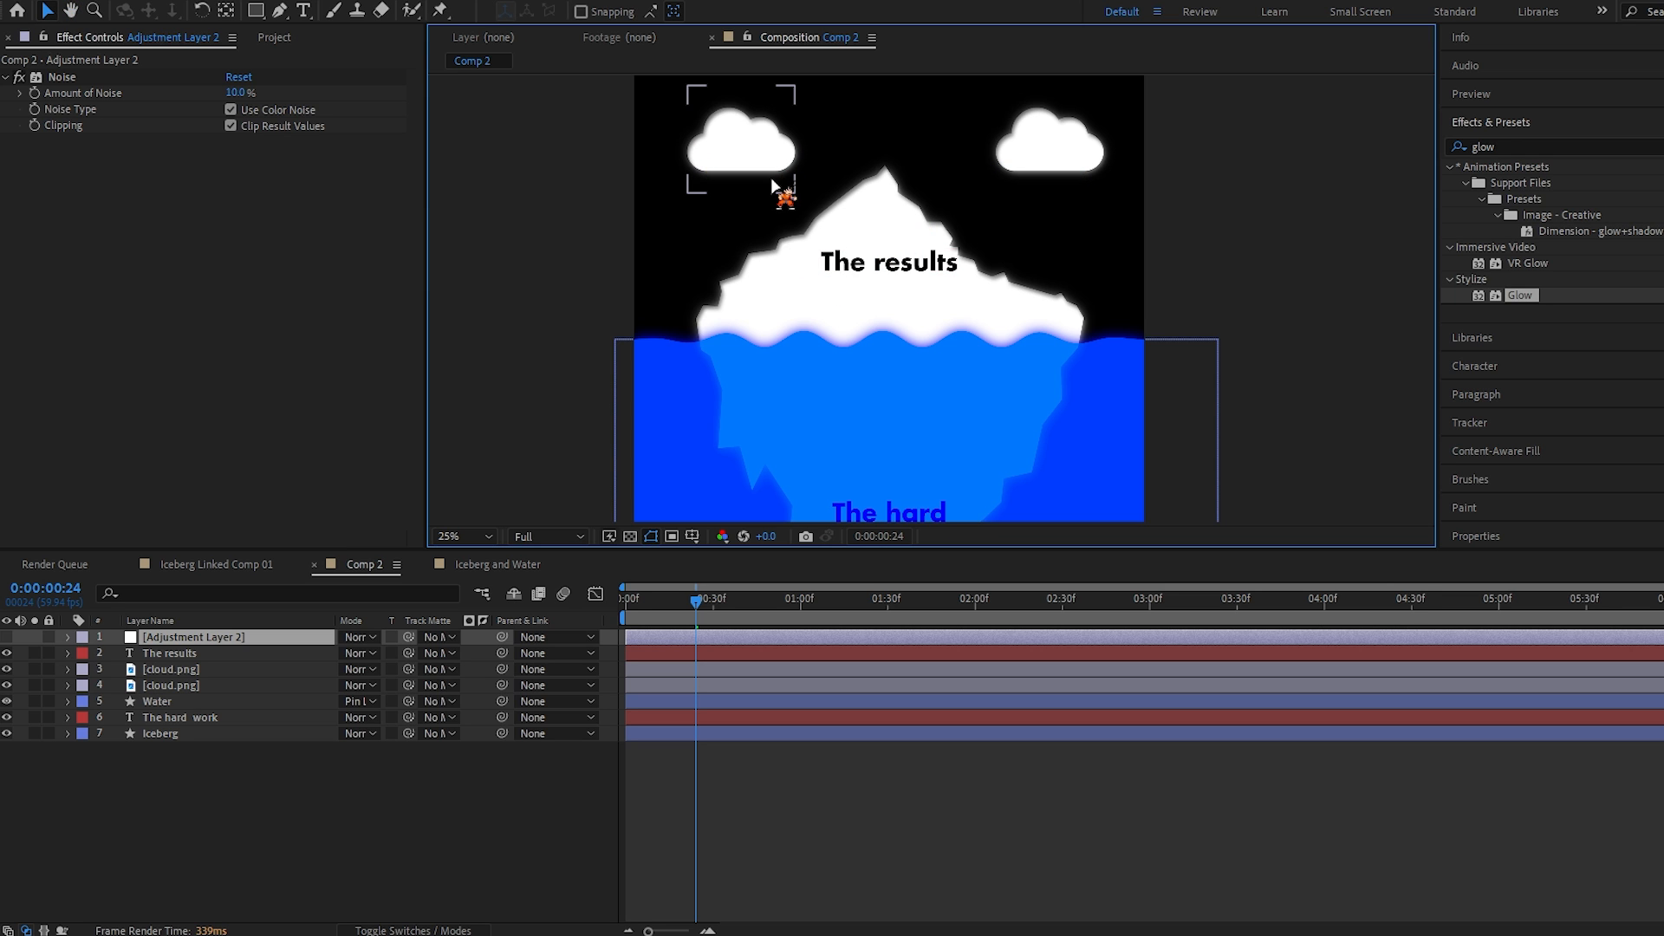
Step: Set Position keyframes on both cloud layers at 0:00:00:00
{"action": "left_click", "coordinate": [615, 570]}
{"action": "key", "text": "F4"}
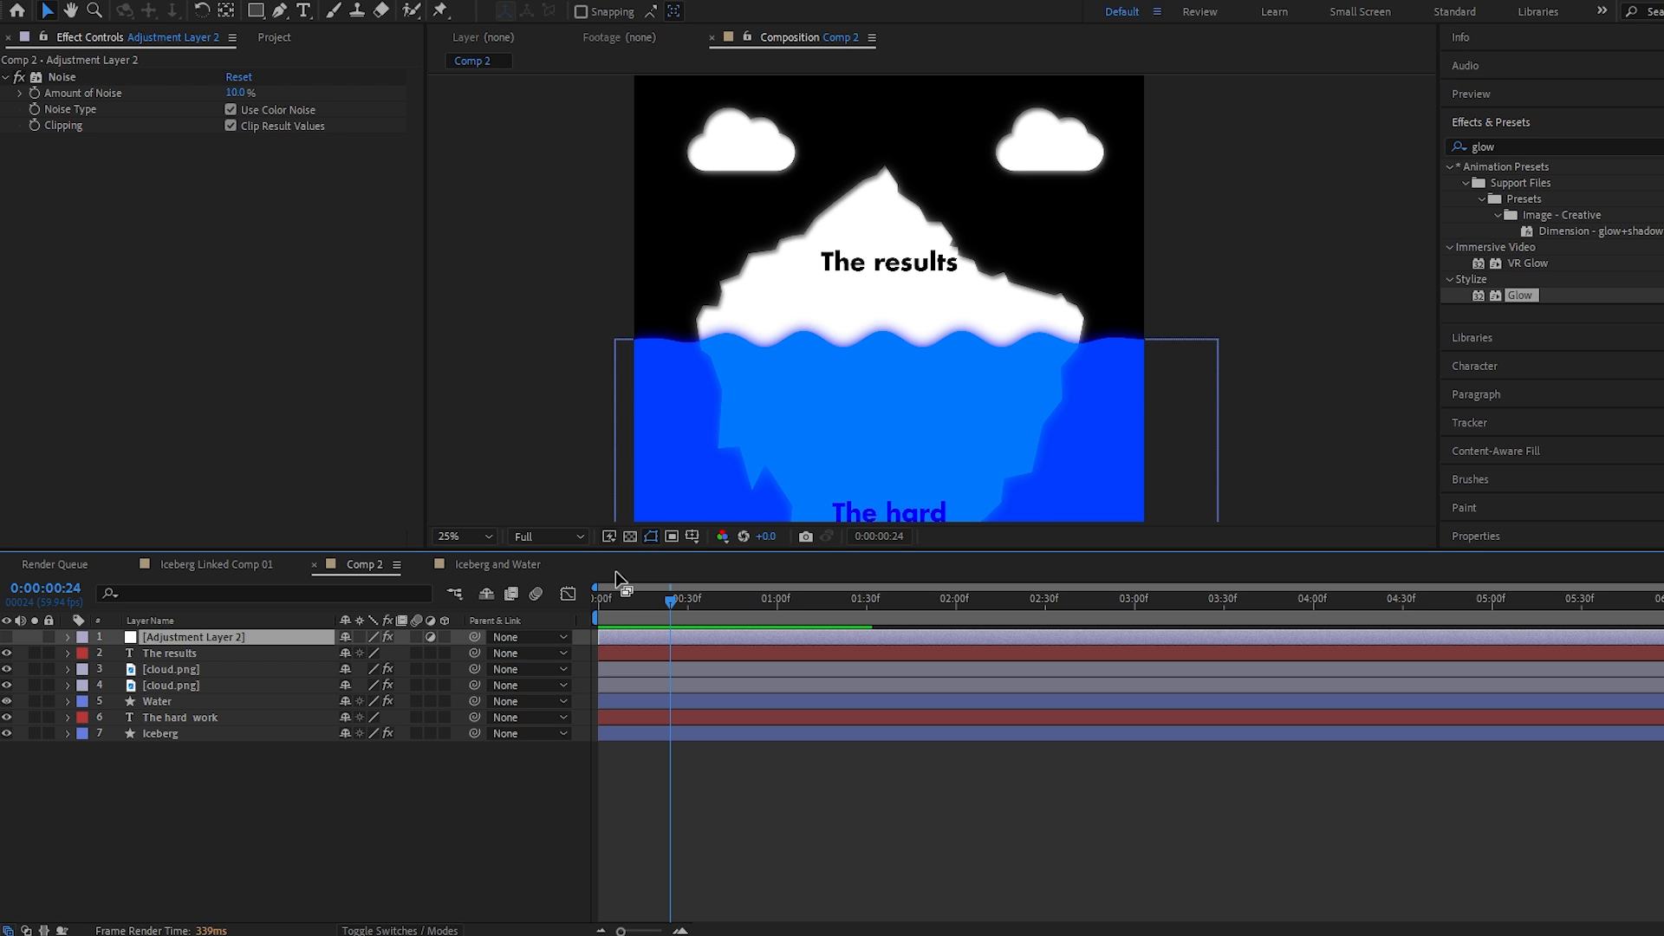
{"action": "key", "text": "space"}
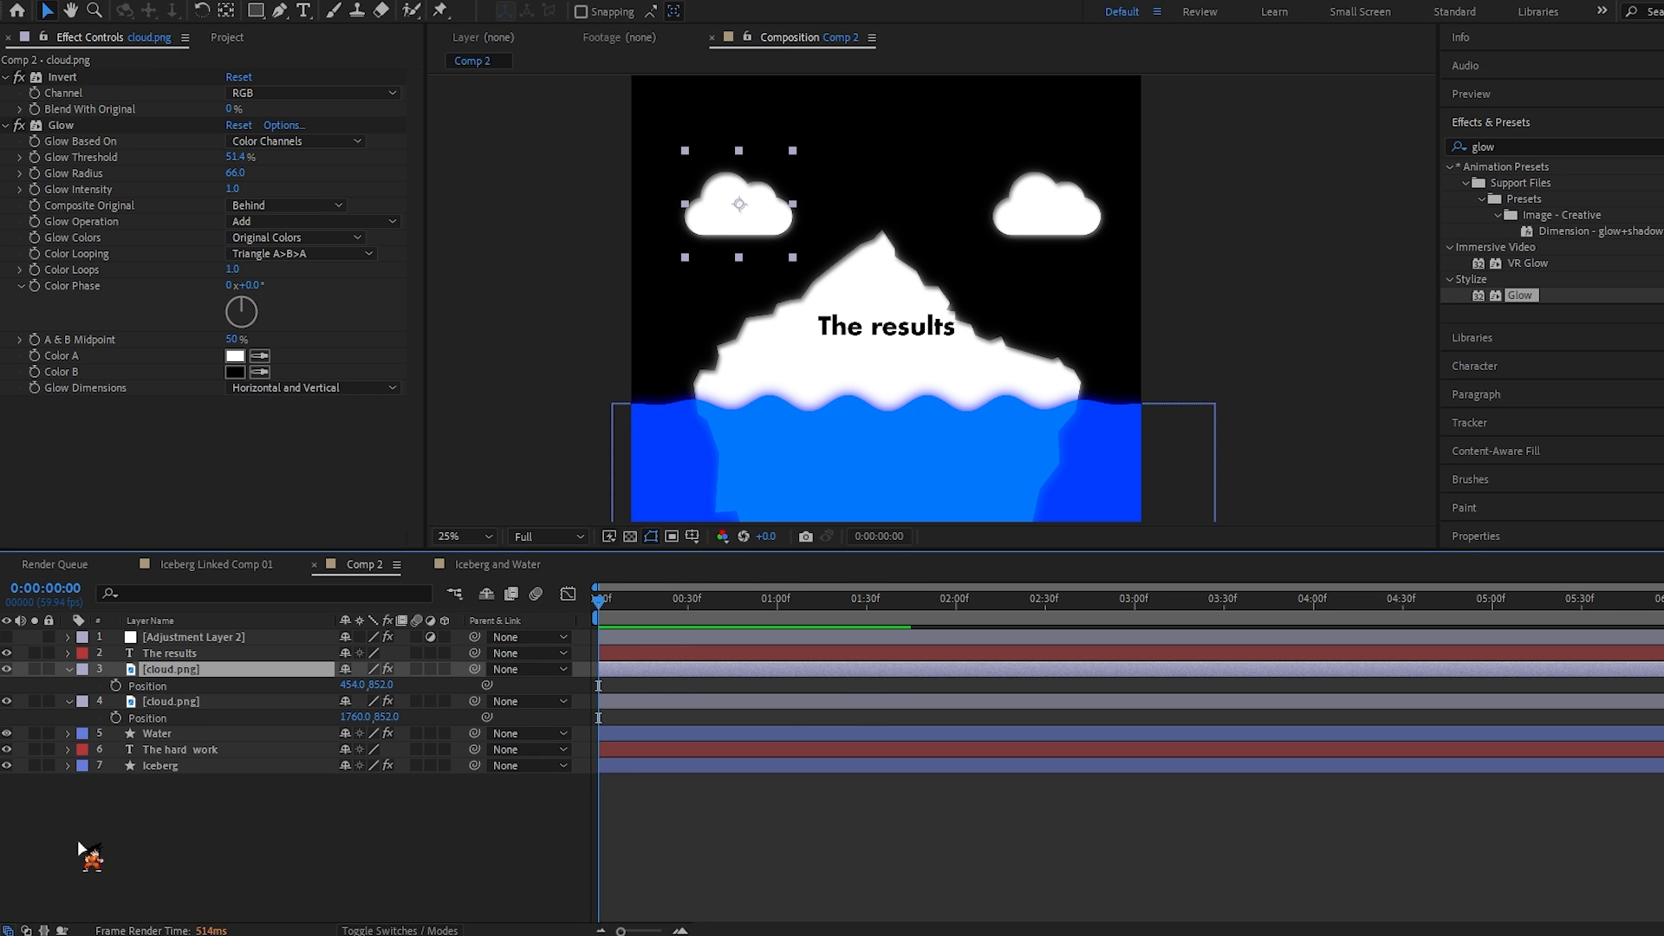
{"action": "left_click", "coordinate": [115, 686]}
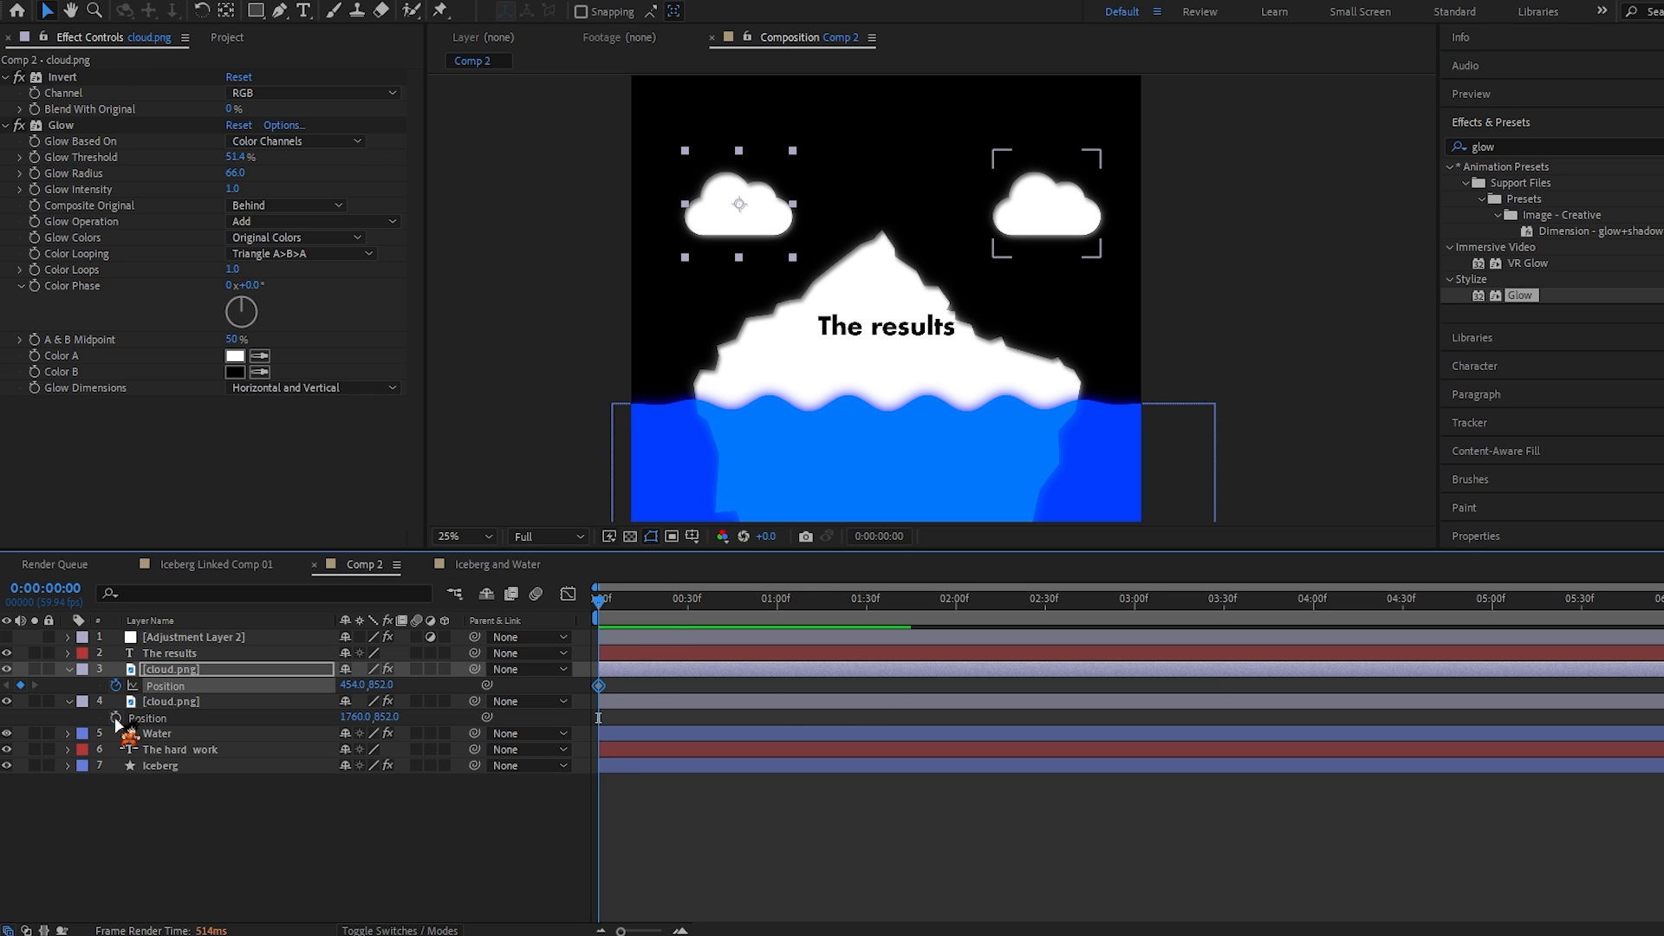
{"action": "left_click", "coordinate": [115, 718]}
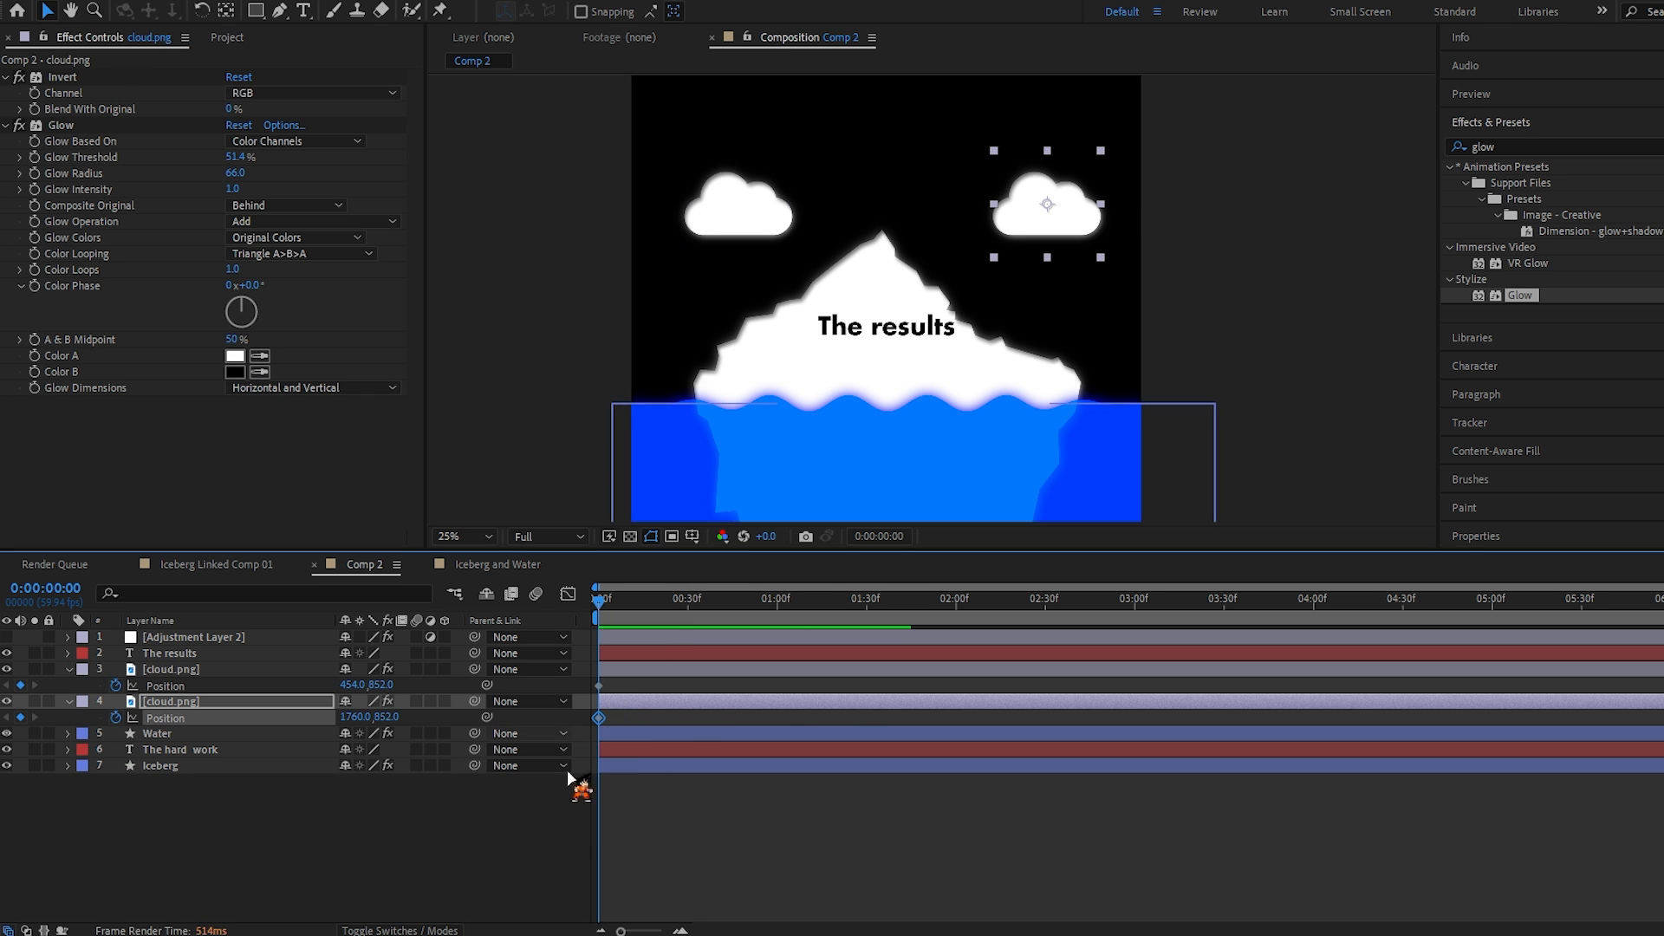
Step: At 0:00:06:37, shift the two clouds horizontally towards each other to animate them, and preview the motion from the start
{"action": "left_click_drag", "start_coordinate": [634, 606], "coordinate": [1659, 641]}
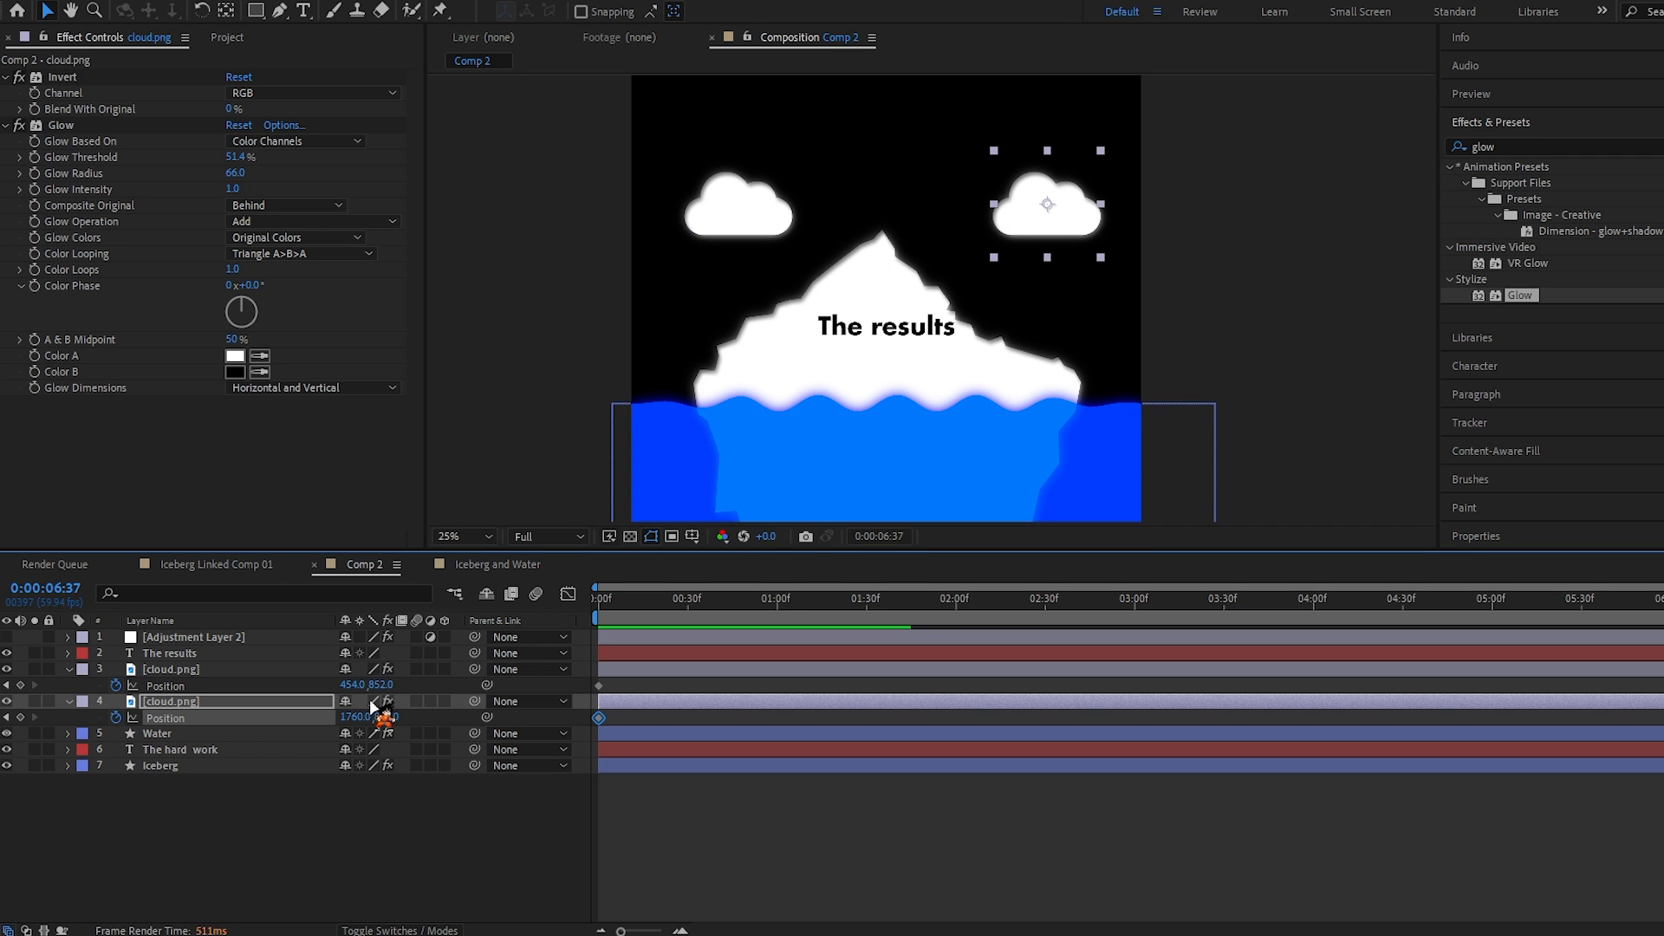
{"action": "left_click_drag", "start_coordinate": [352, 686], "coordinate": [450, 686]}
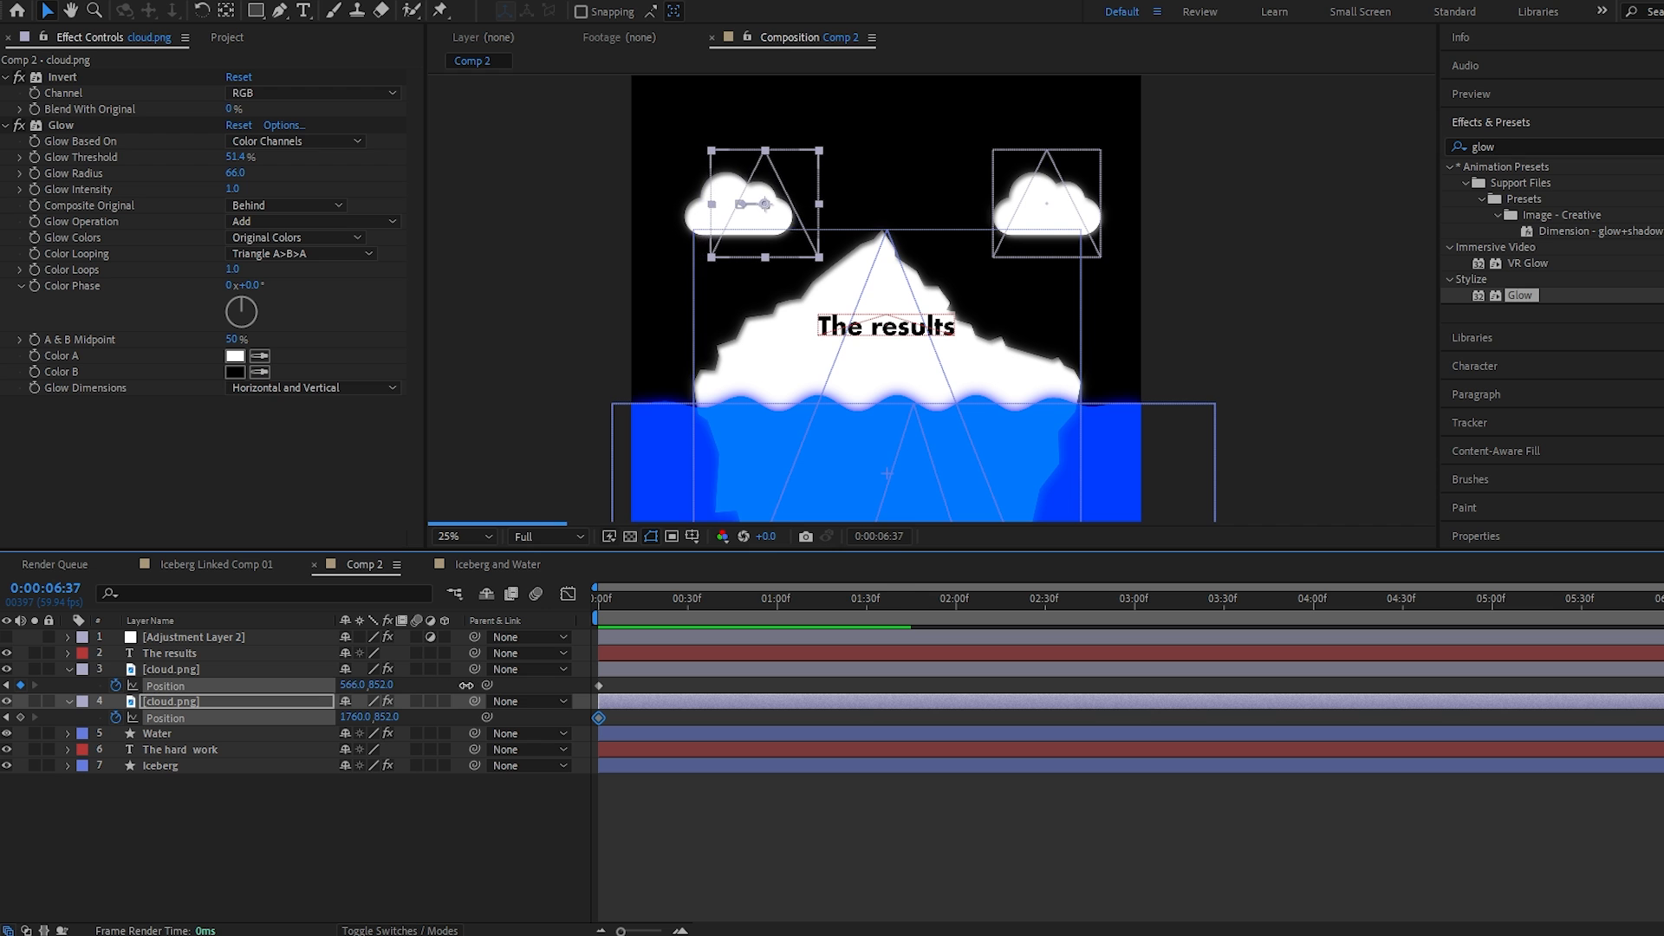
{"action": "left_click_drag", "start_coordinate": [355, 717], "coordinate": [175, 735]}
{"action": "left_click_drag", "start_coordinate": [617, 602], "coordinate": [572, 615]}
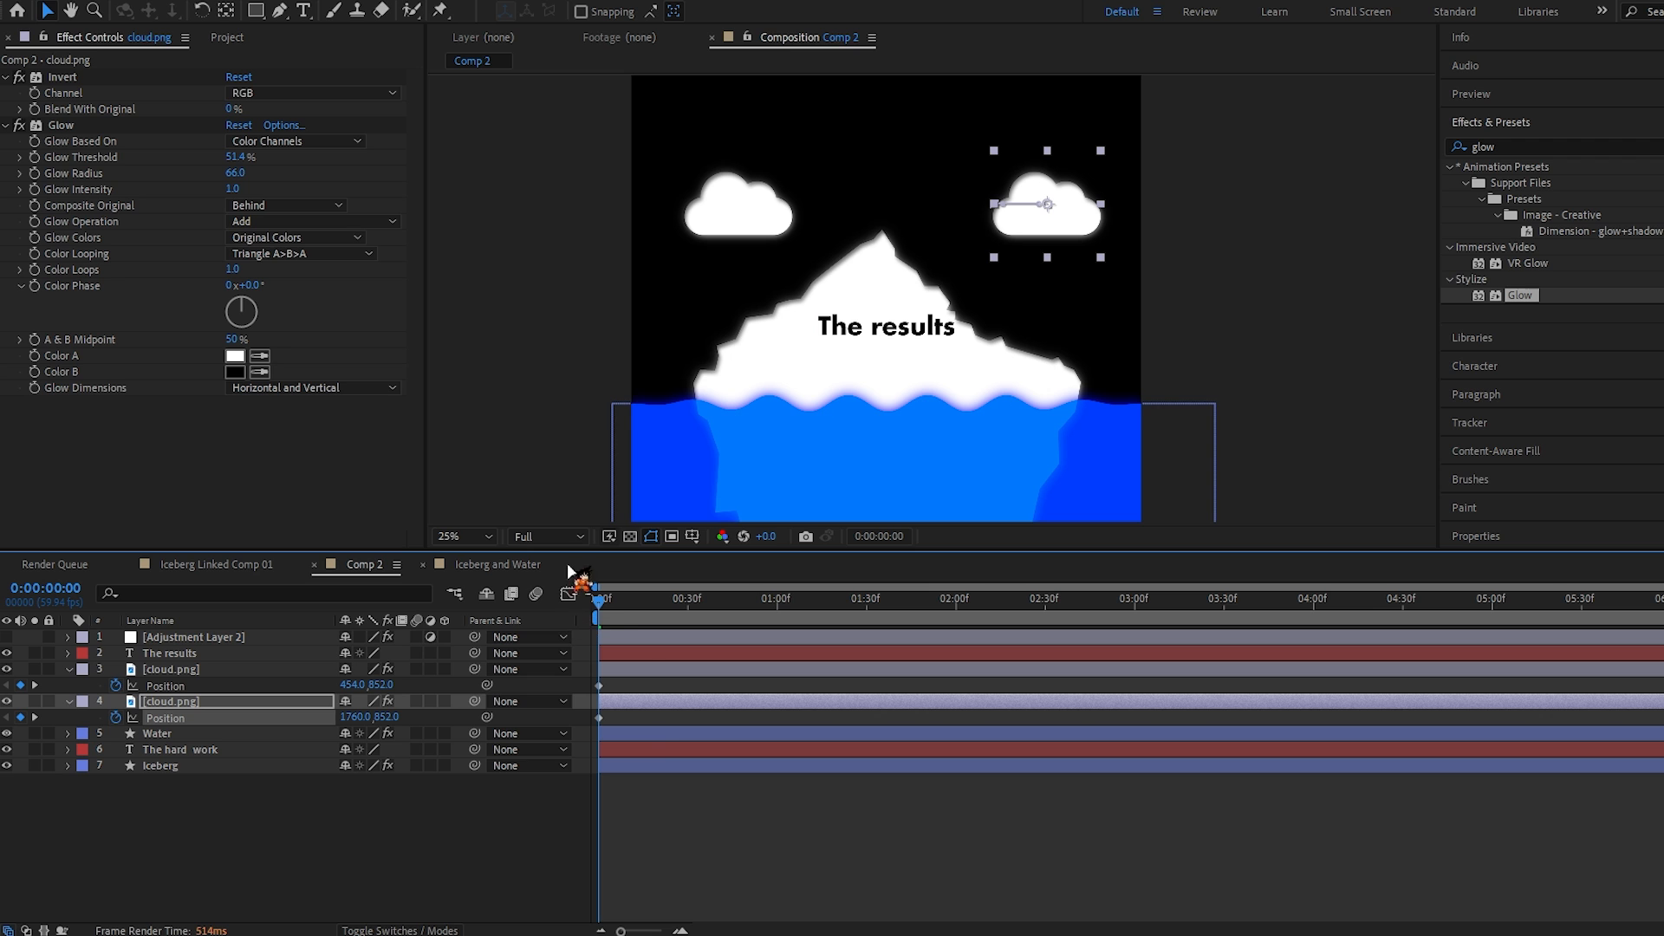
{"action": "key", "text": "space"}
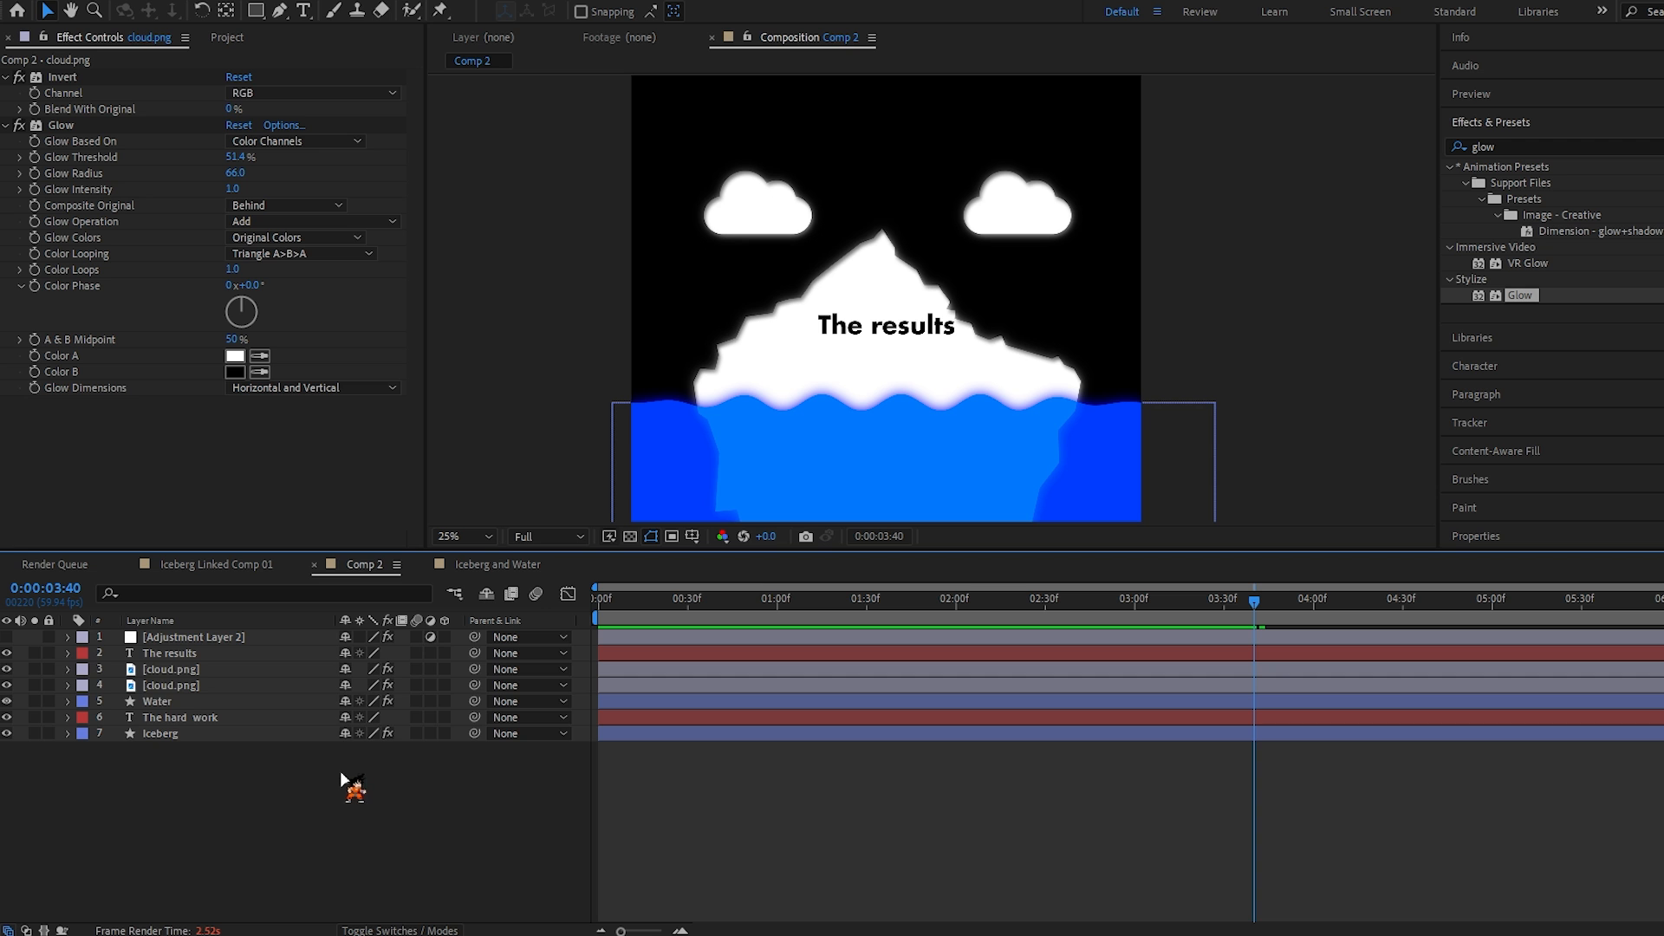
Step: Pre-compose all layers below the adjustment layer as Pre-comp 1, moving all attributes into the new composition
{"action": "left_click_drag", "start_coordinate": [340, 772], "coordinate": [200, 656]}
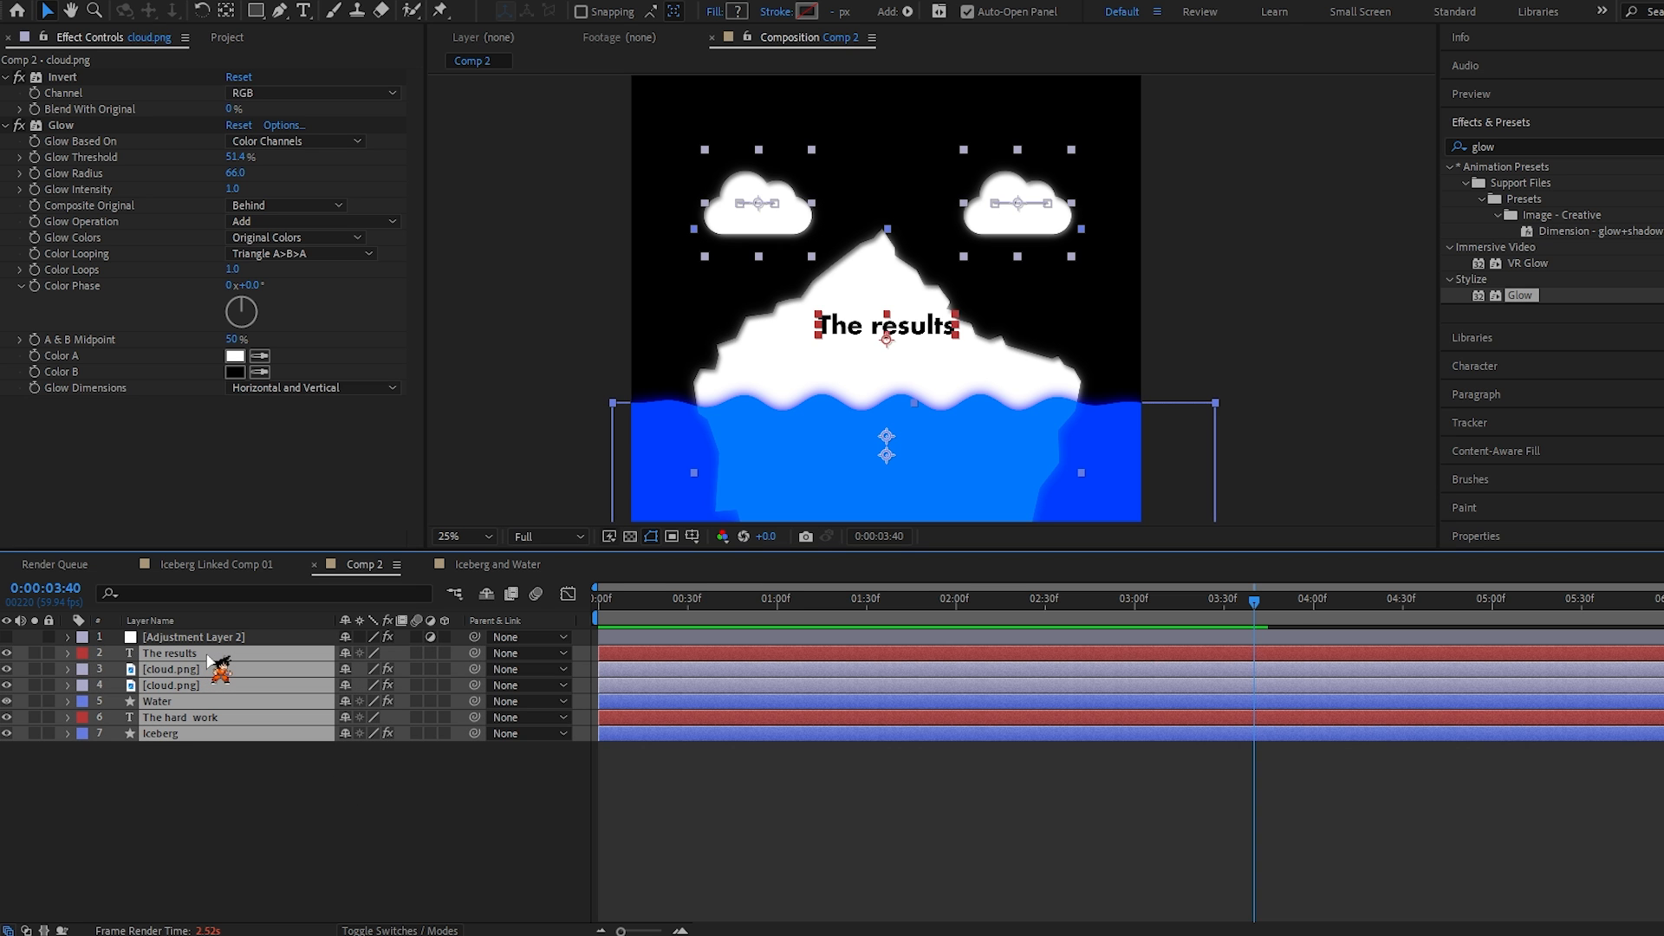
{"action": "right_click", "coordinate": [210, 661]}
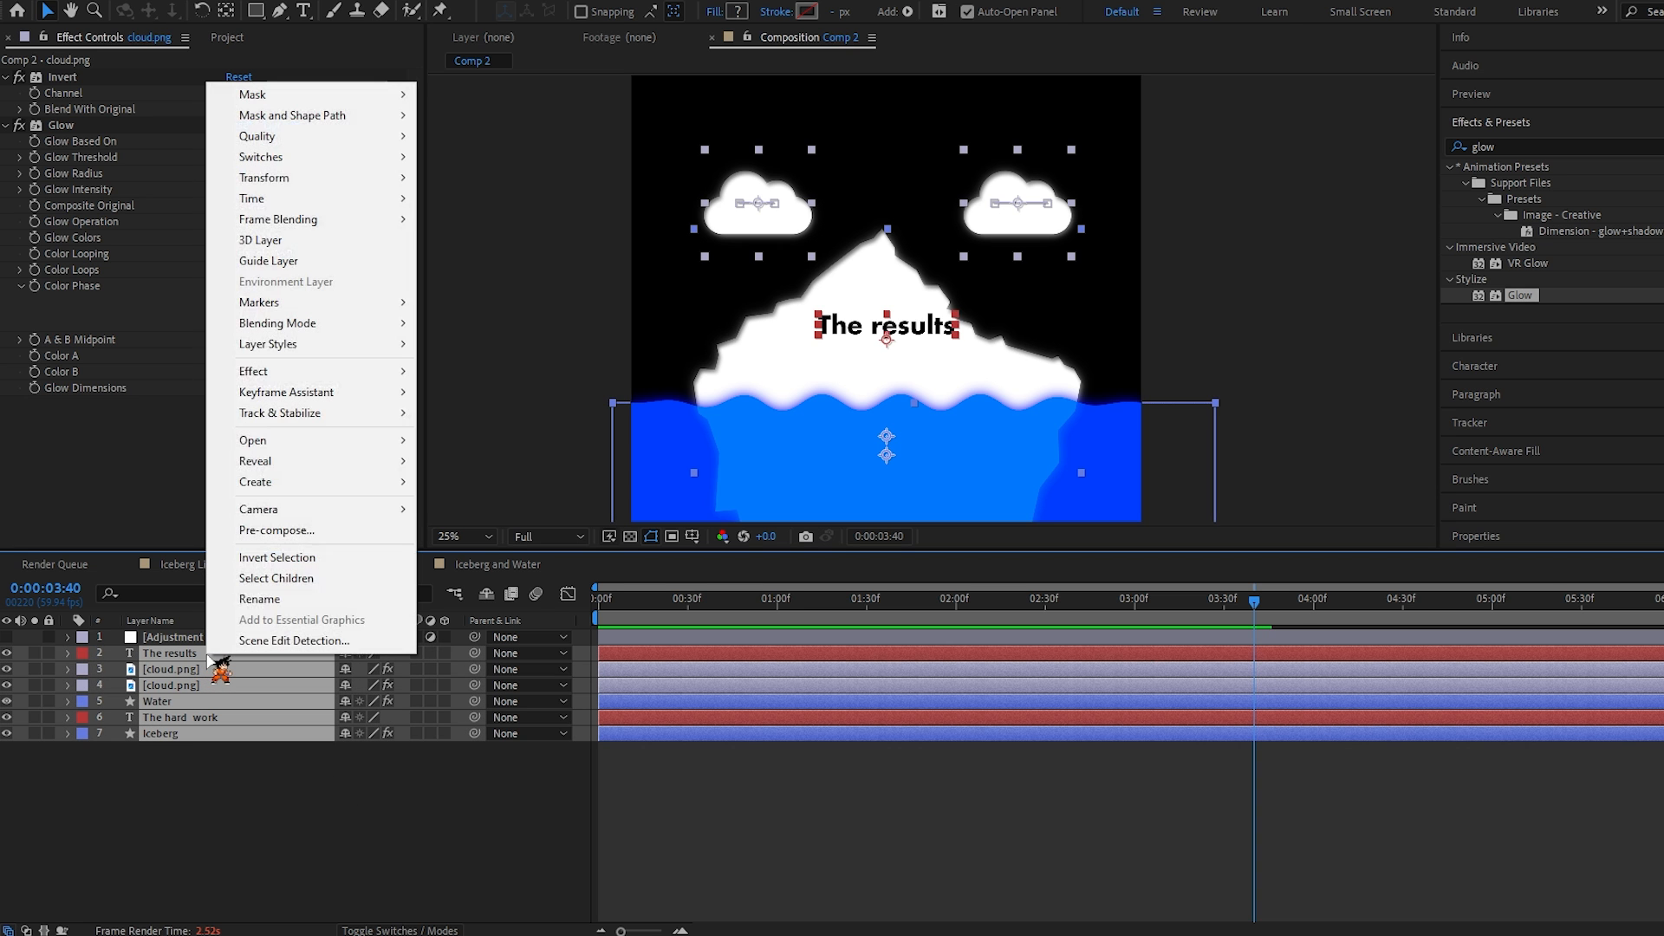
{"action": "left_click", "coordinate": [268, 534]}
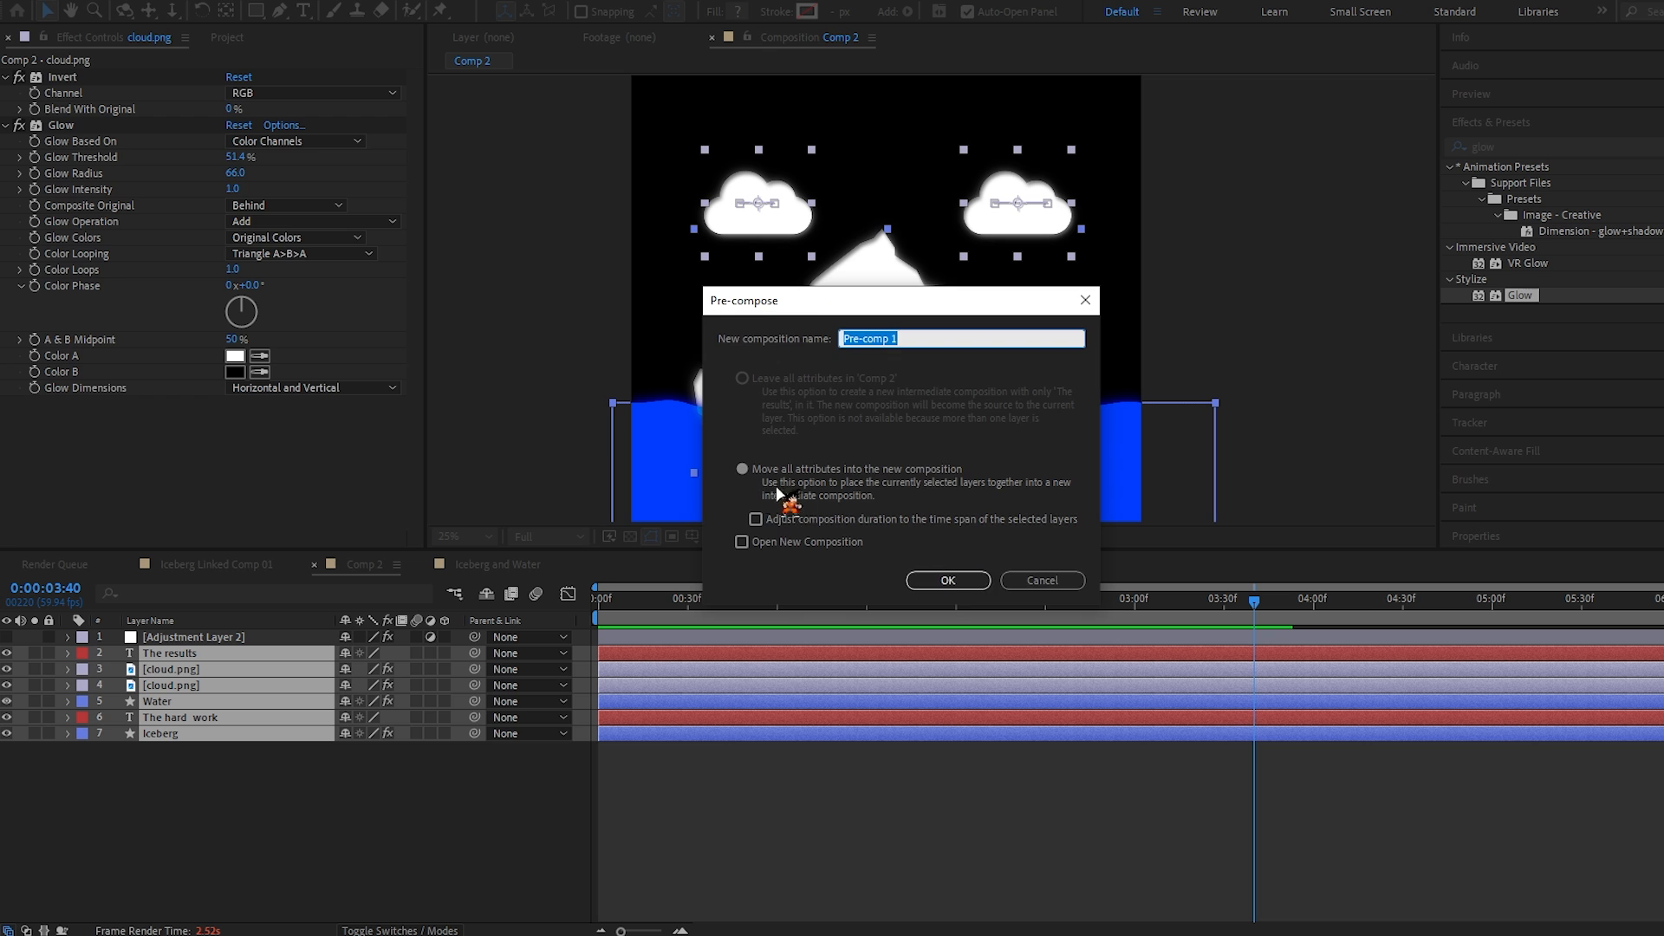
{"action": "left_click", "coordinate": [949, 582]}
Step: Create a new camera layer and place it directly beneath the adjustment layer
{"action": "right_click", "coordinate": [216, 692]}
{"action": "mouse_move", "coordinate": [243, 699]}
{"action": "left_click", "coordinate": [511, 790]}
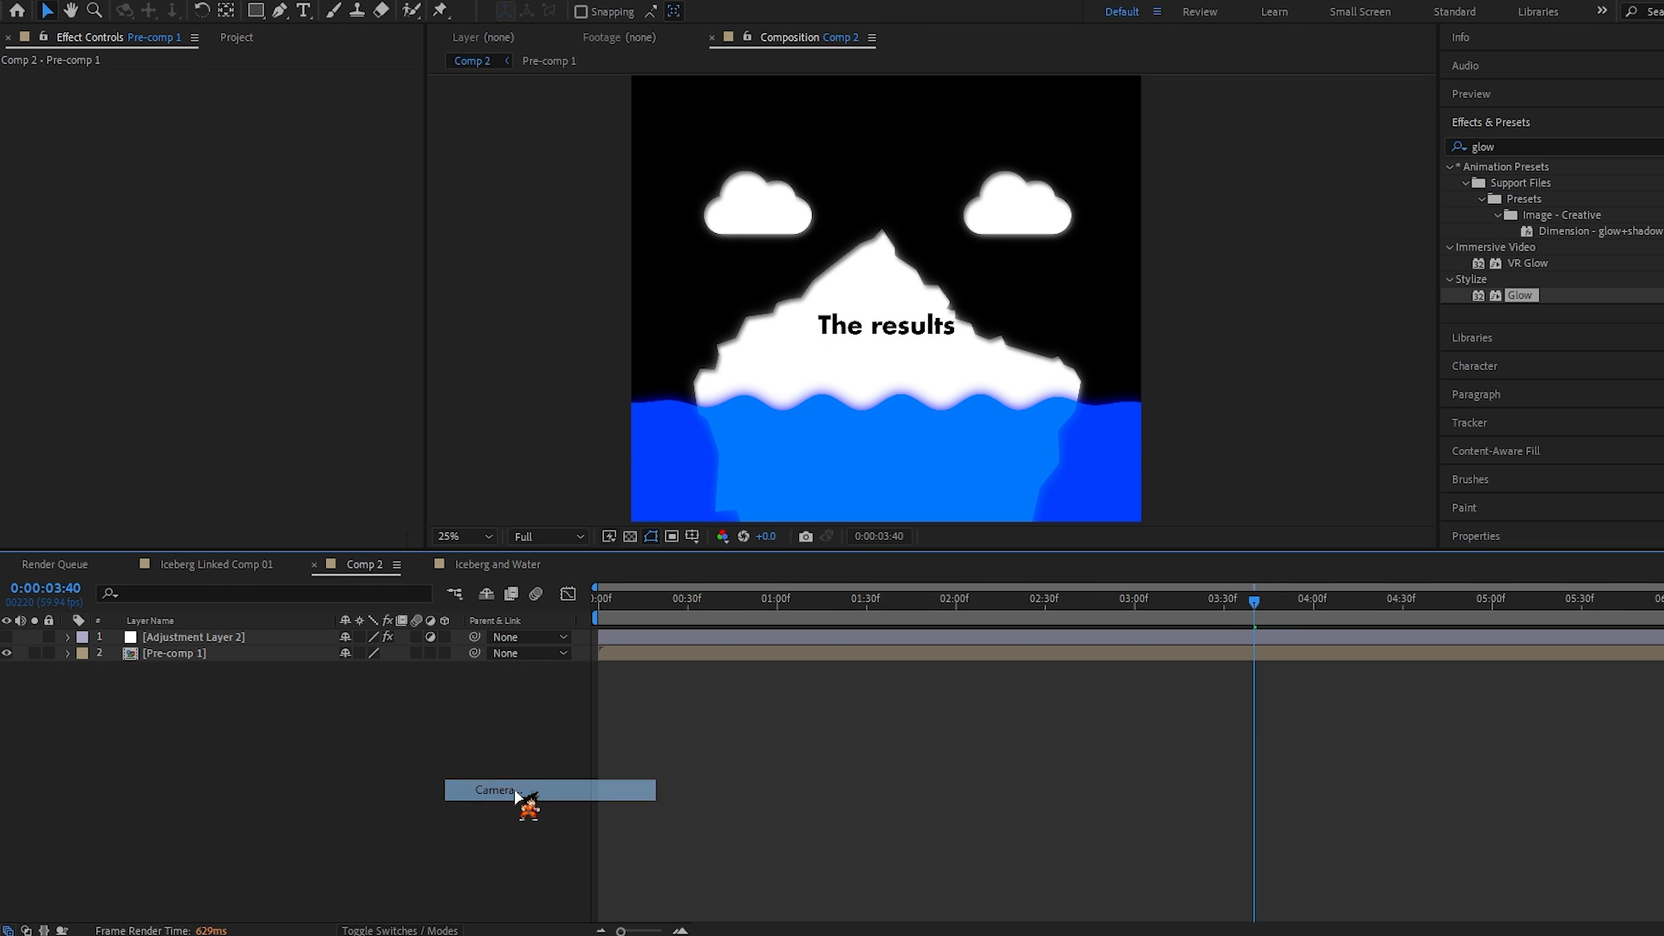
{"action": "left_click", "coordinate": [1092, 662]}
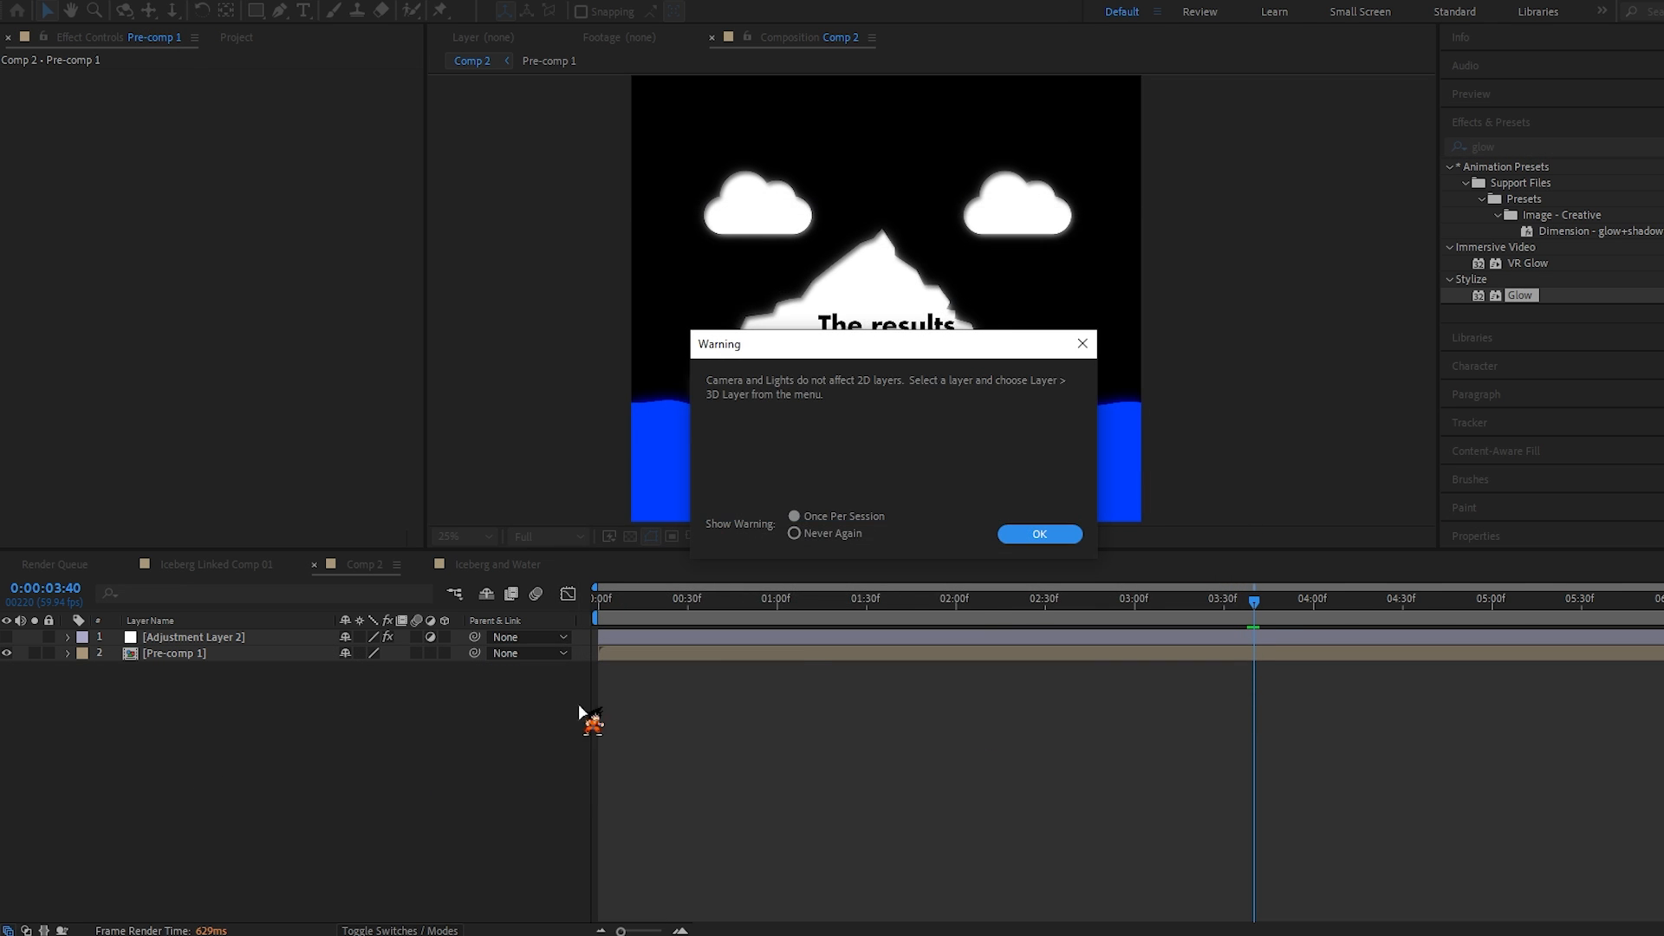
{"action": "left_click", "coordinate": [1059, 539]}
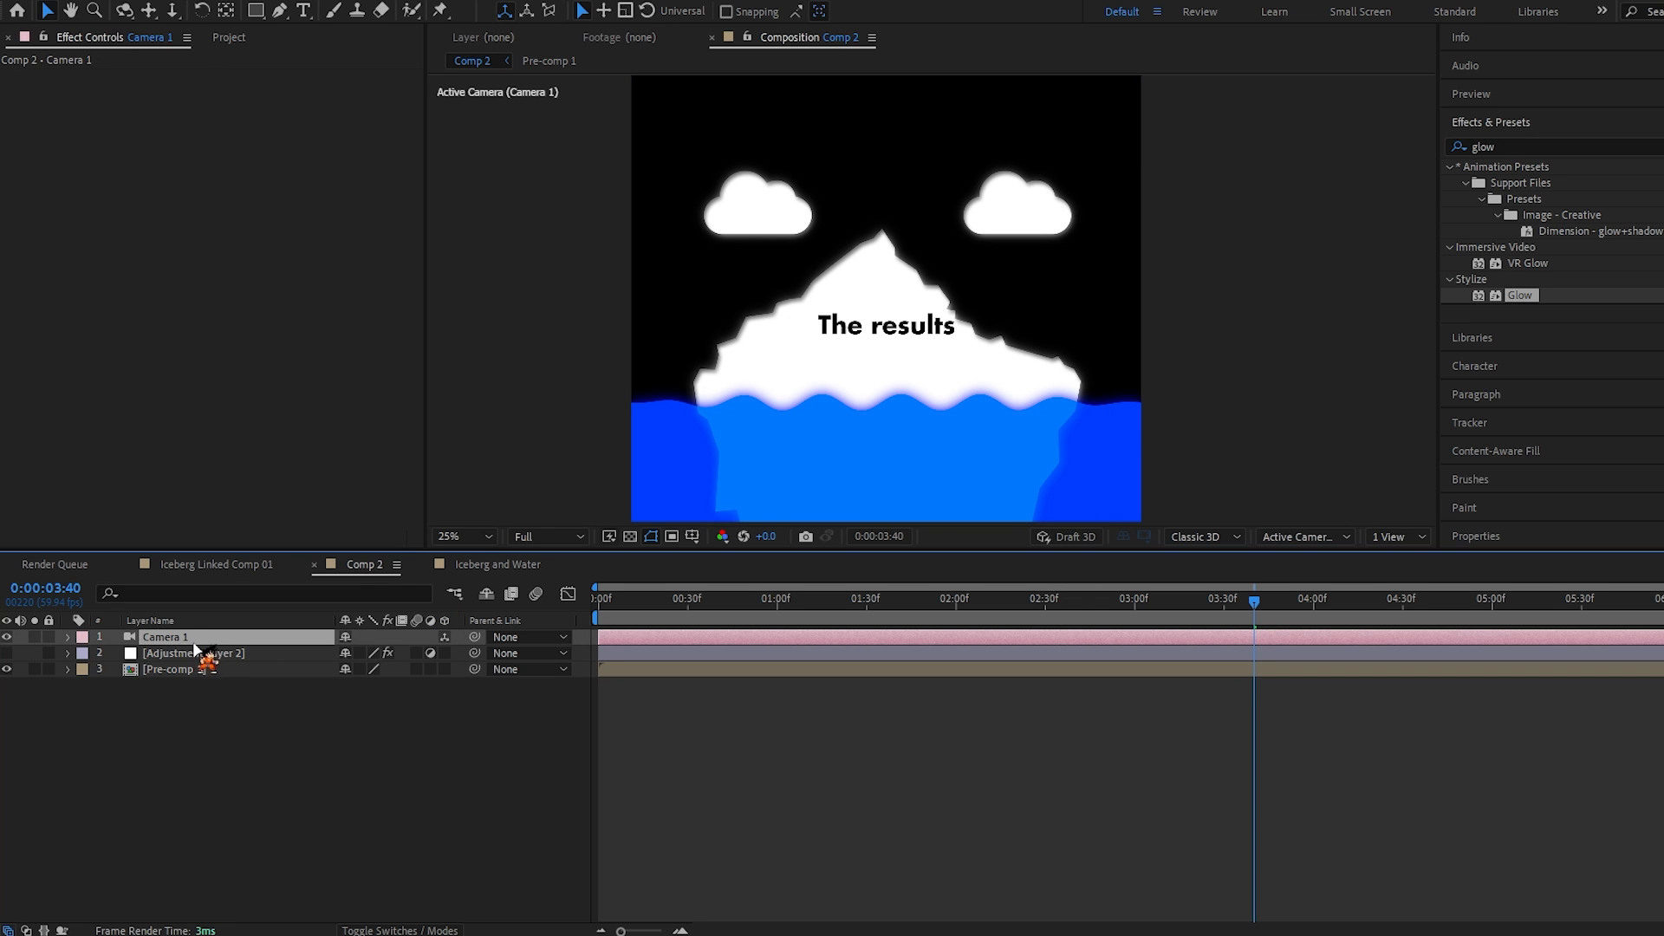
{"action": "left_click_drag", "start_coordinate": [201, 655], "coordinate": [208, 672]}
Step: Make the Pre-comp 1 layer a 3D layer
{"action": "left_click", "coordinate": [208, 670]}
{"action": "key", "text": "s"}
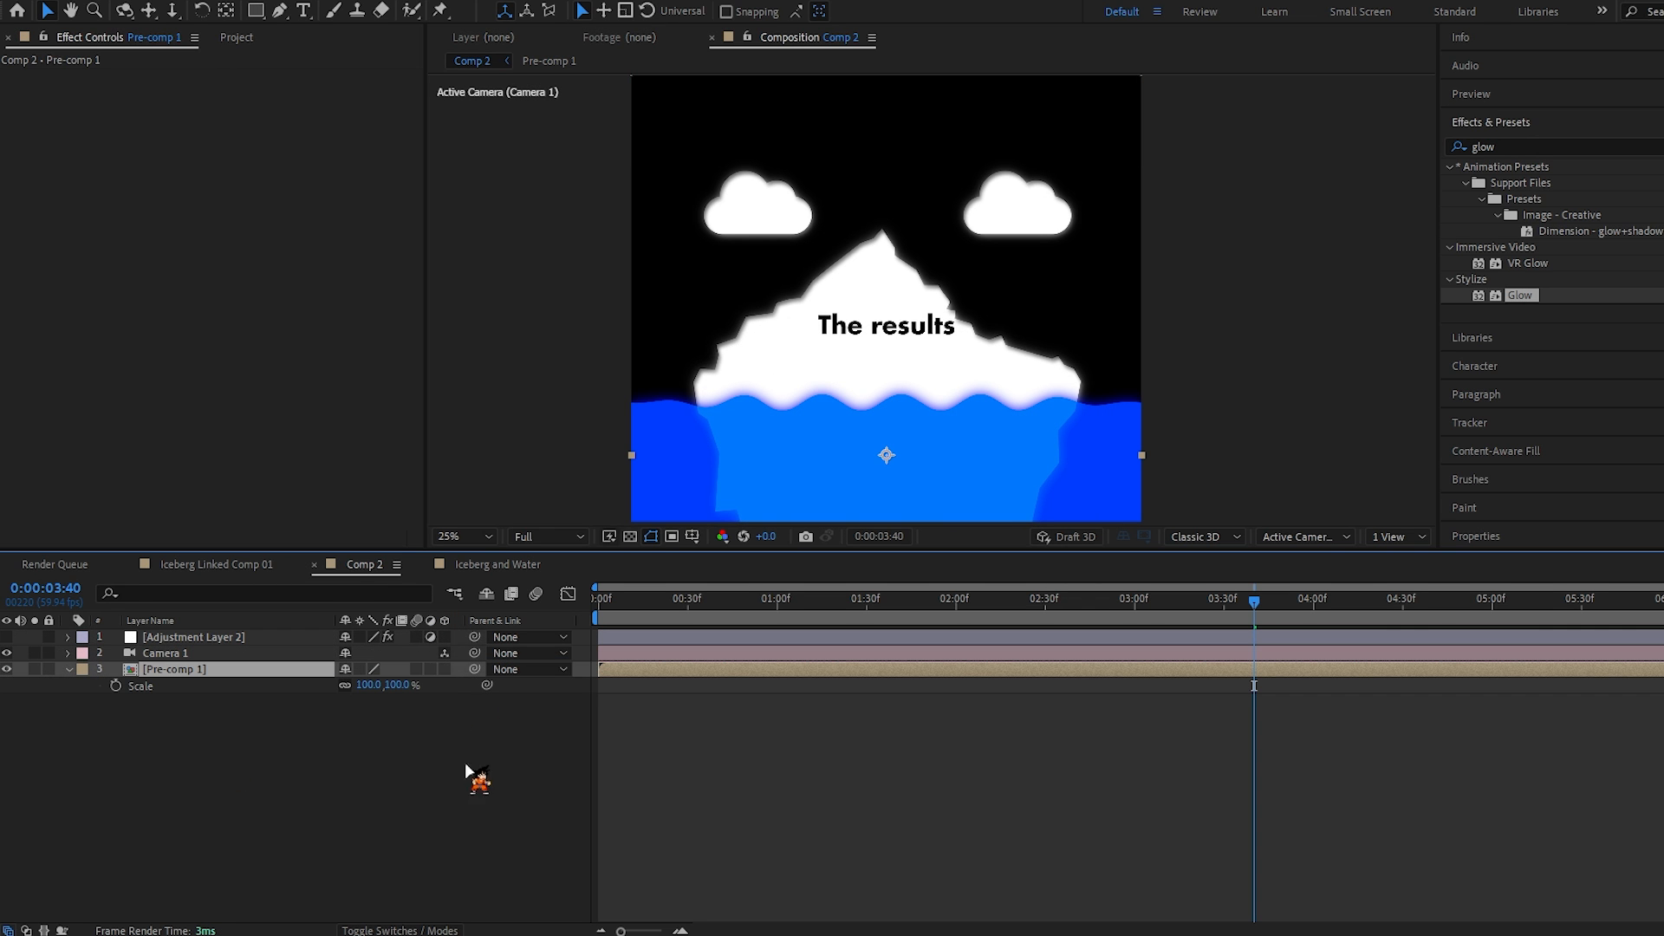
{"action": "left_click", "coordinate": [445, 669]}
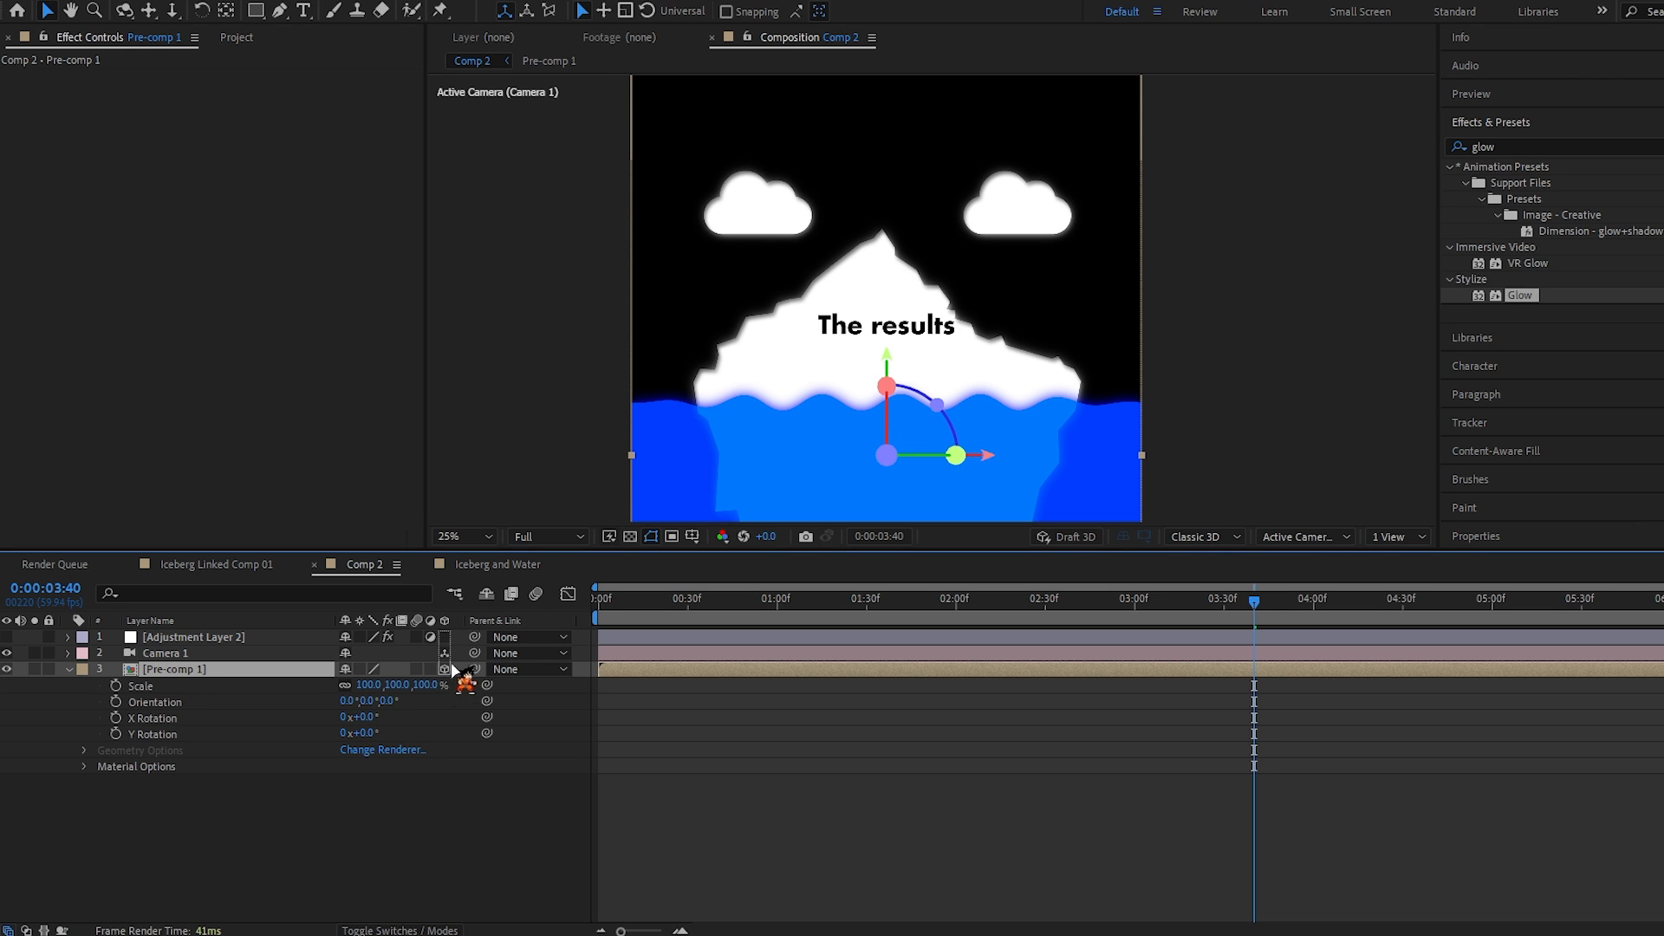
{"action": "left_click", "coordinate": [70, 670]}
{"action": "key", "text": "comma"}
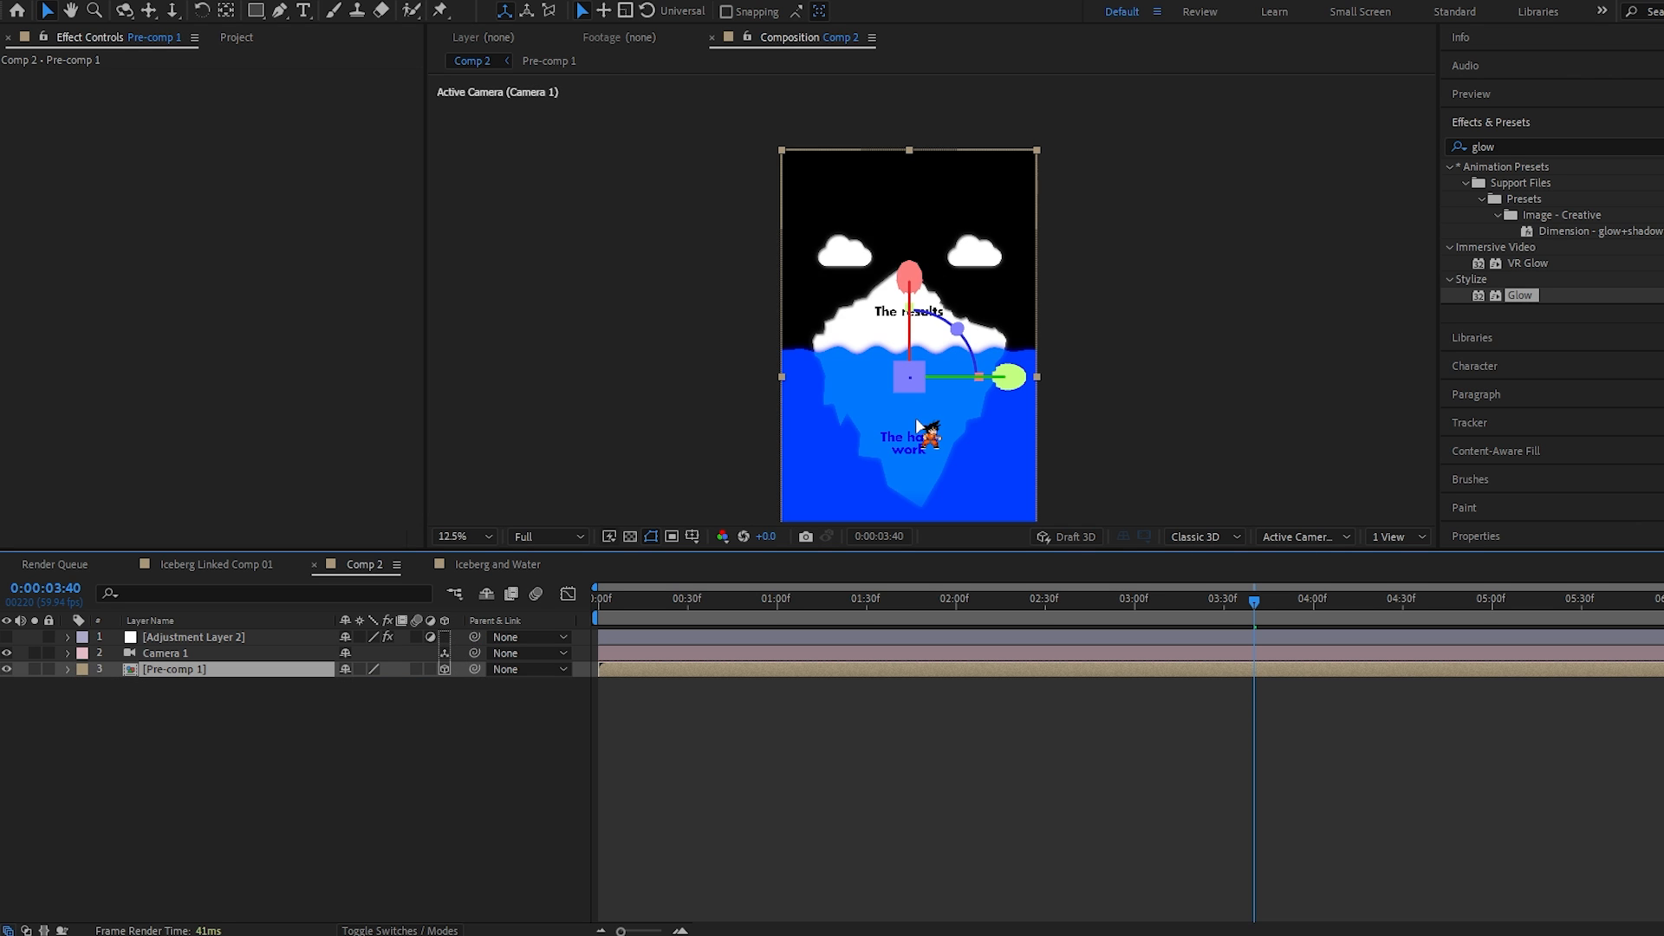
{"action": "scroll", "coordinate": [936, 422], "scroll_direction": "up", "scroll_amount": 1}
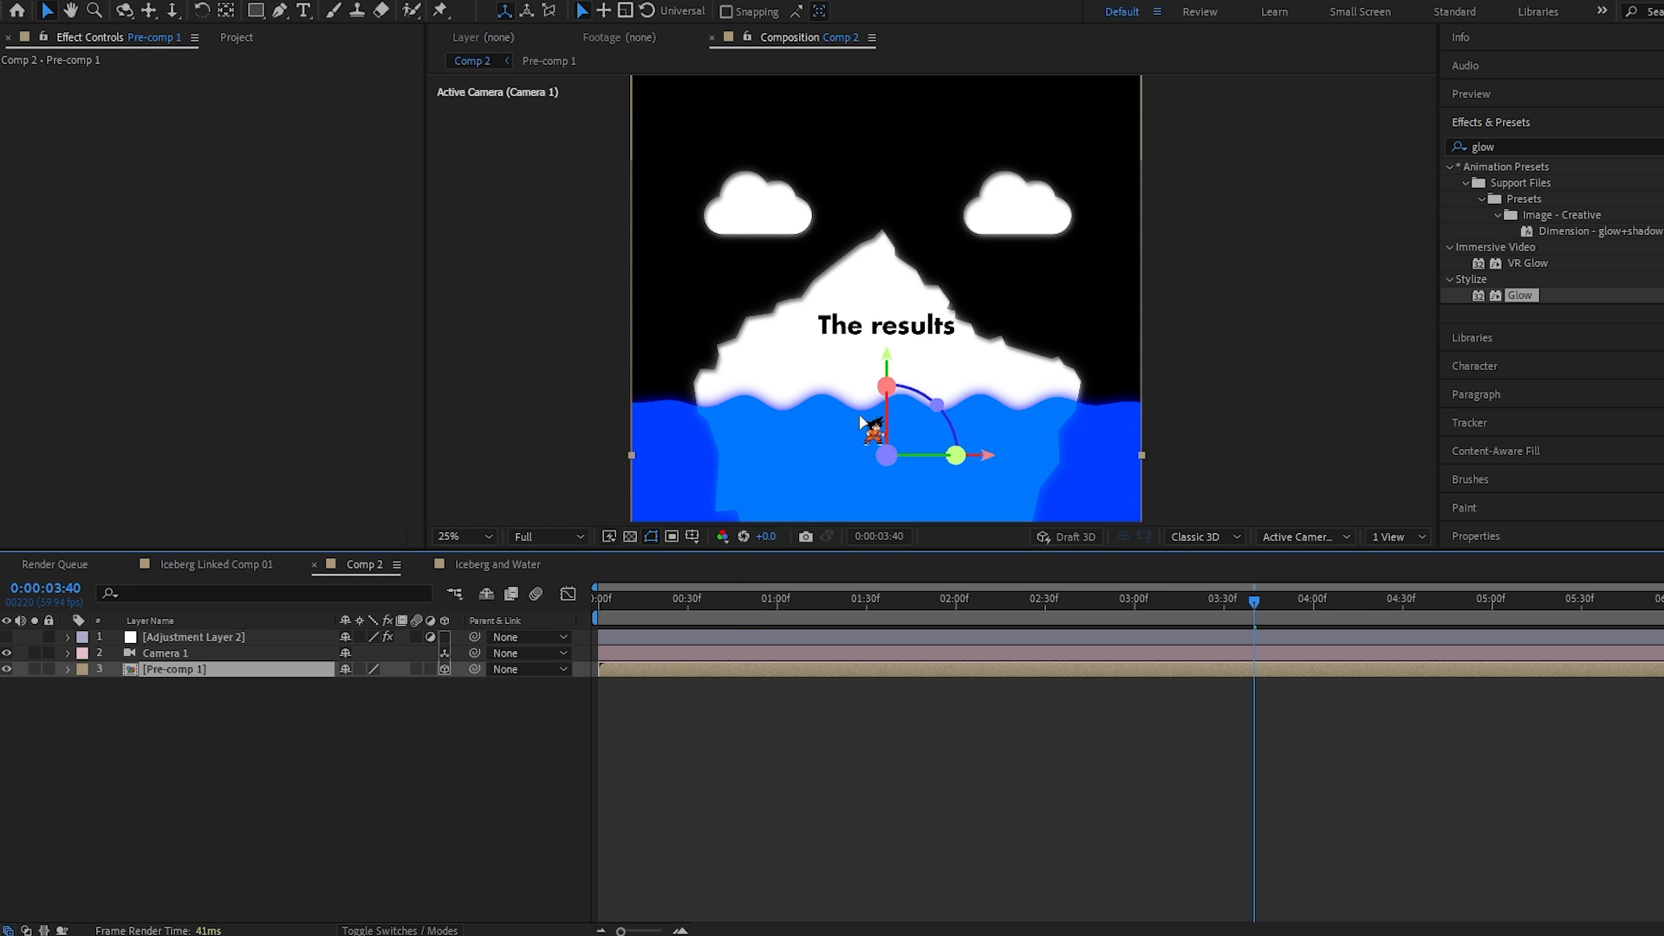
Step: Split the composition viewer into 2 Views and set the second view to Top
{"action": "left_click", "coordinate": [1392, 538]}
{"action": "left_click", "coordinate": [1418, 581]}
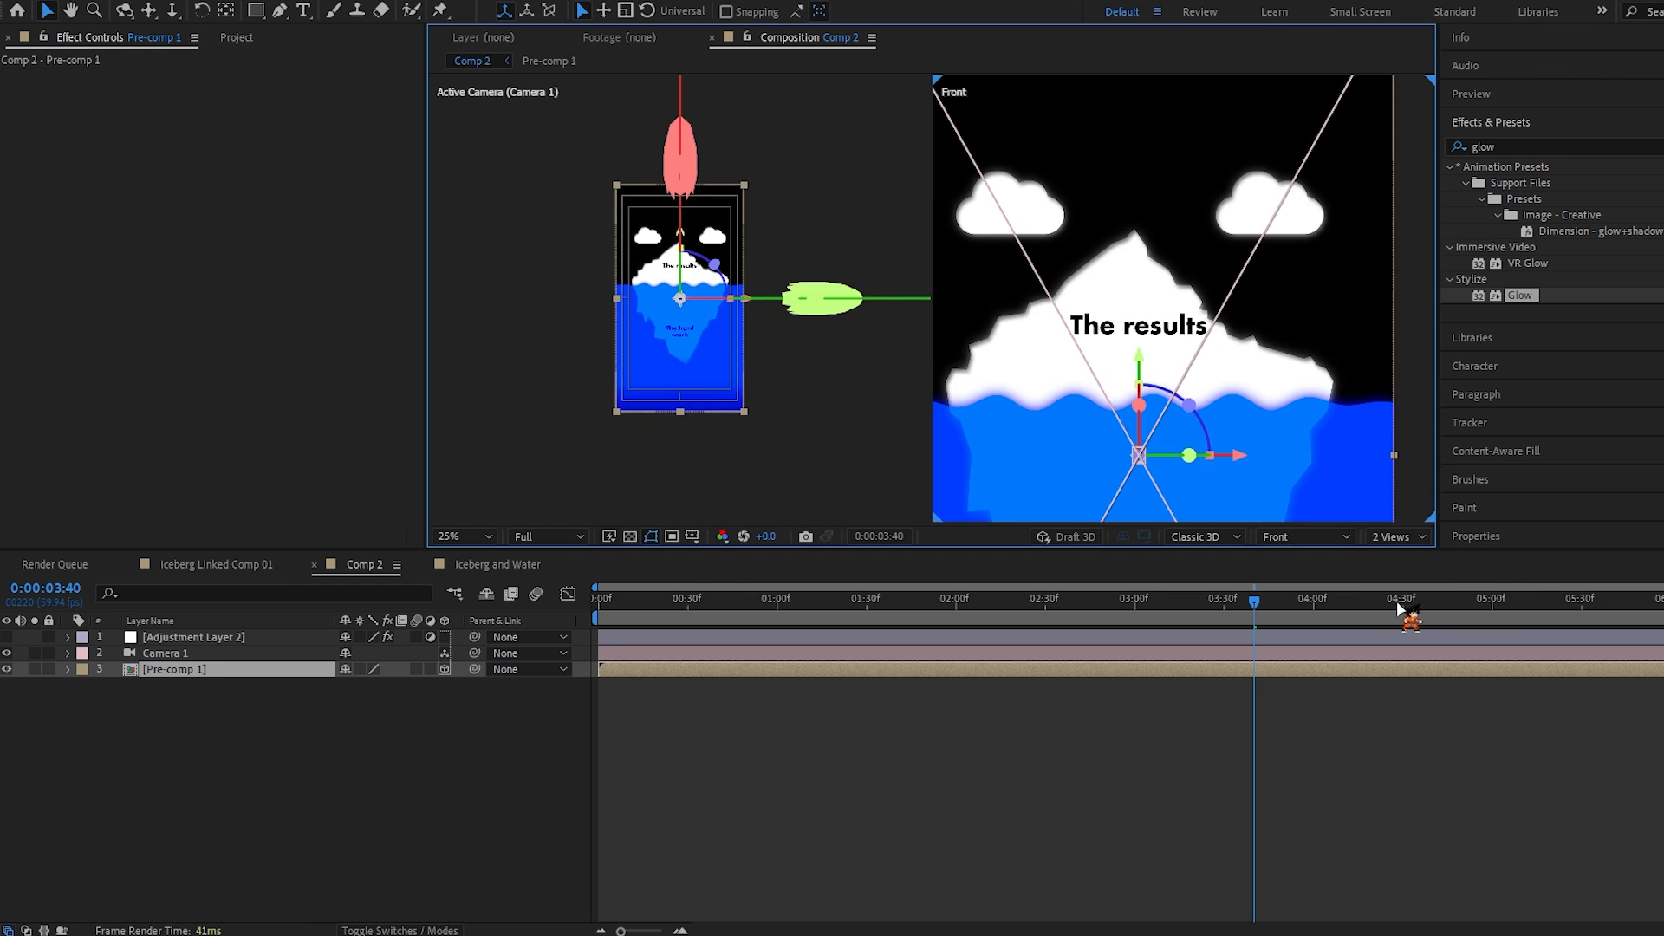
{"action": "left_click", "coordinate": [1319, 533]}
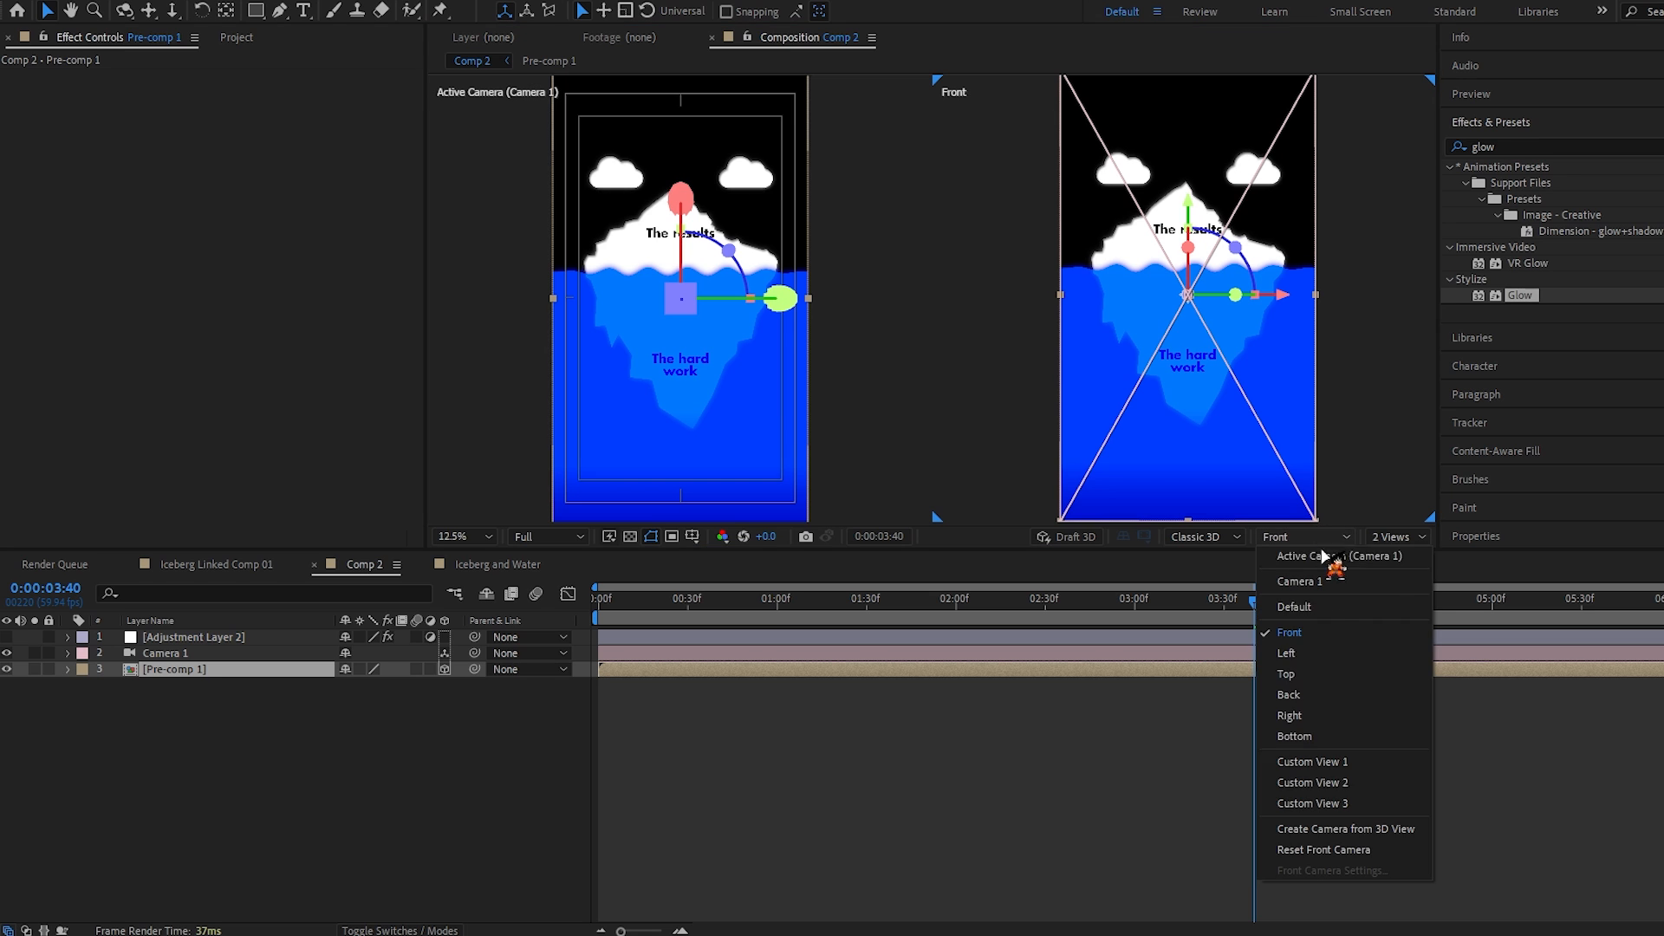
{"action": "left_click", "coordinate": [1318, 679]}
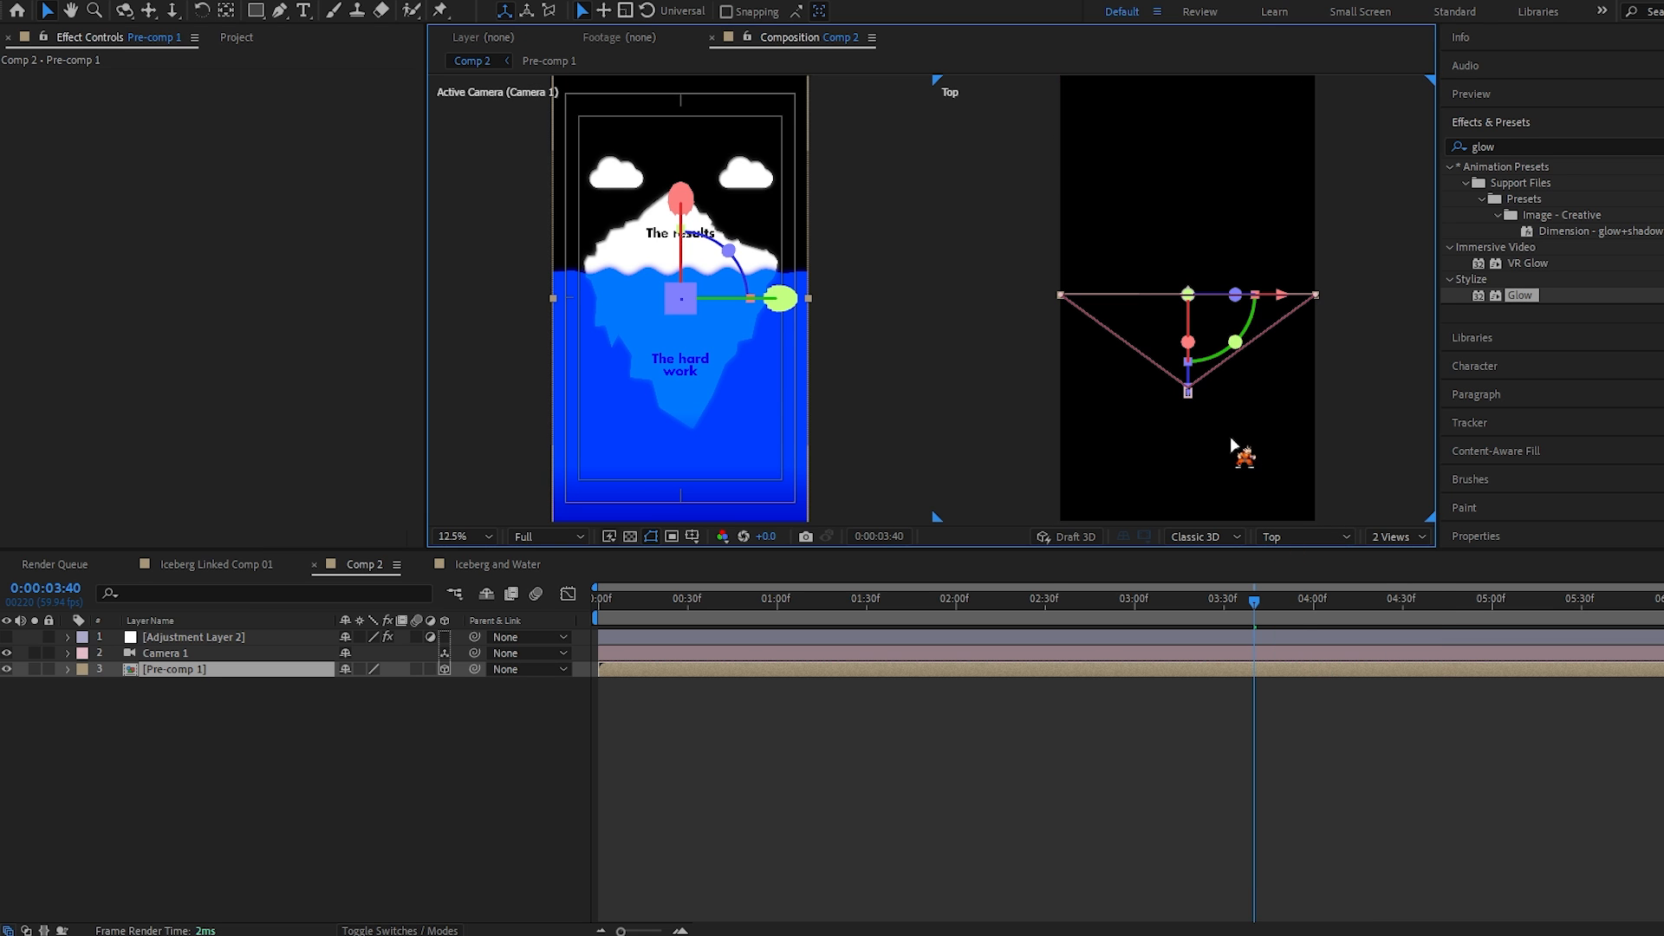
{"action": "scroll", "coordinate": [1252, 444], "scroll_direction": "up", "scroll_amount": 2}
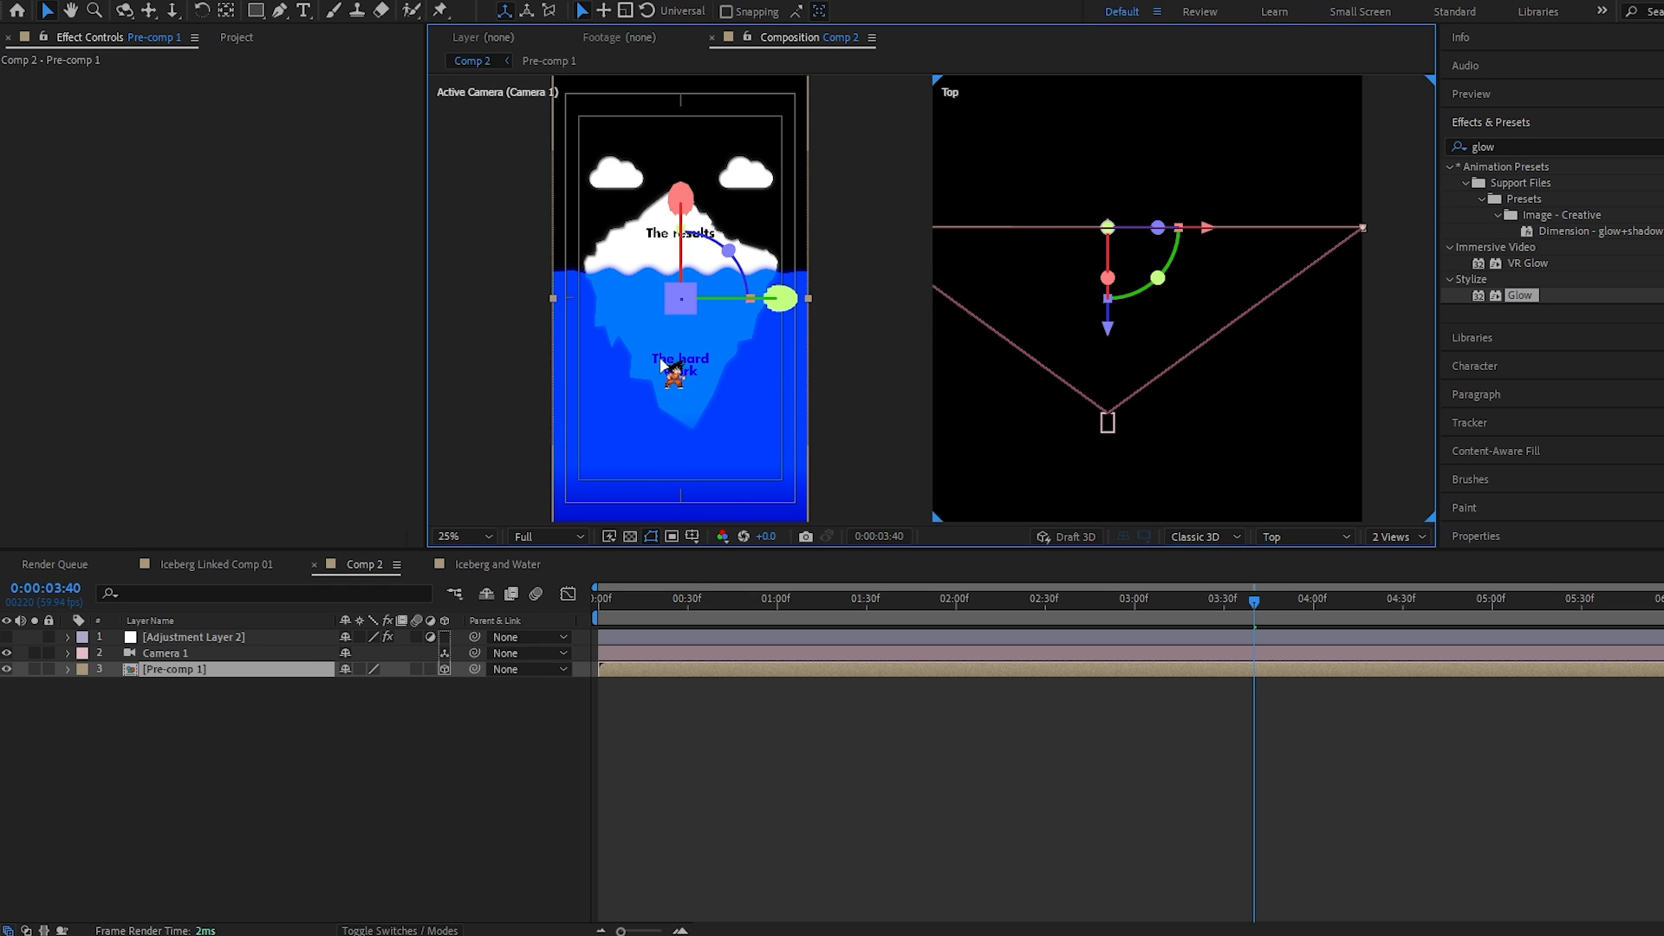
Step: Toggle the visibility of Pre-comp 1 off and on to examine it in the camera and top views
{"action": "left_click", "coordinate": [7, 669]}
{"action": "left_click", "coordinate": [7, 669]}
{"action": "left_click", "coordinate": [7, 669]}
{"action": "left_click", "coordinate": [7, 669]}
{"action": "left_click", "coordinate": [7, 669]}
{"action": "left_click", "coordinate": [6, 669]}
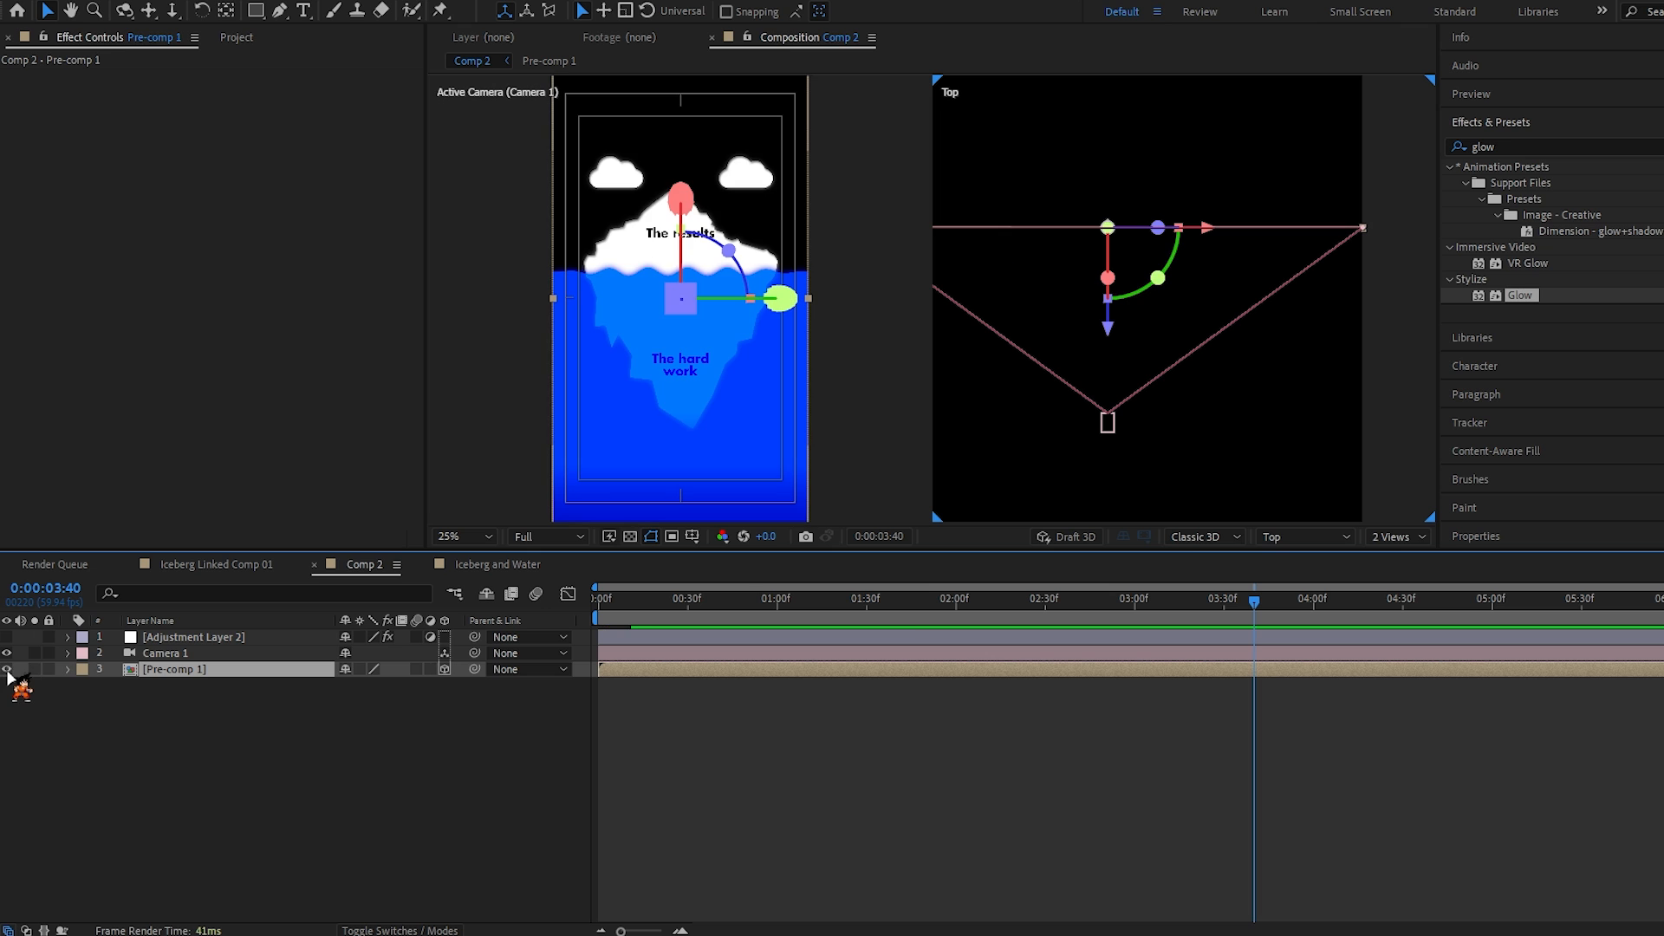
Step: Keyframe the camera's Point of Interest and Position at 0:00:00:00 and again at 0:00:04:30, with the second view switched to Front
{"action": "left_click", "coordinate": [68, 653]}
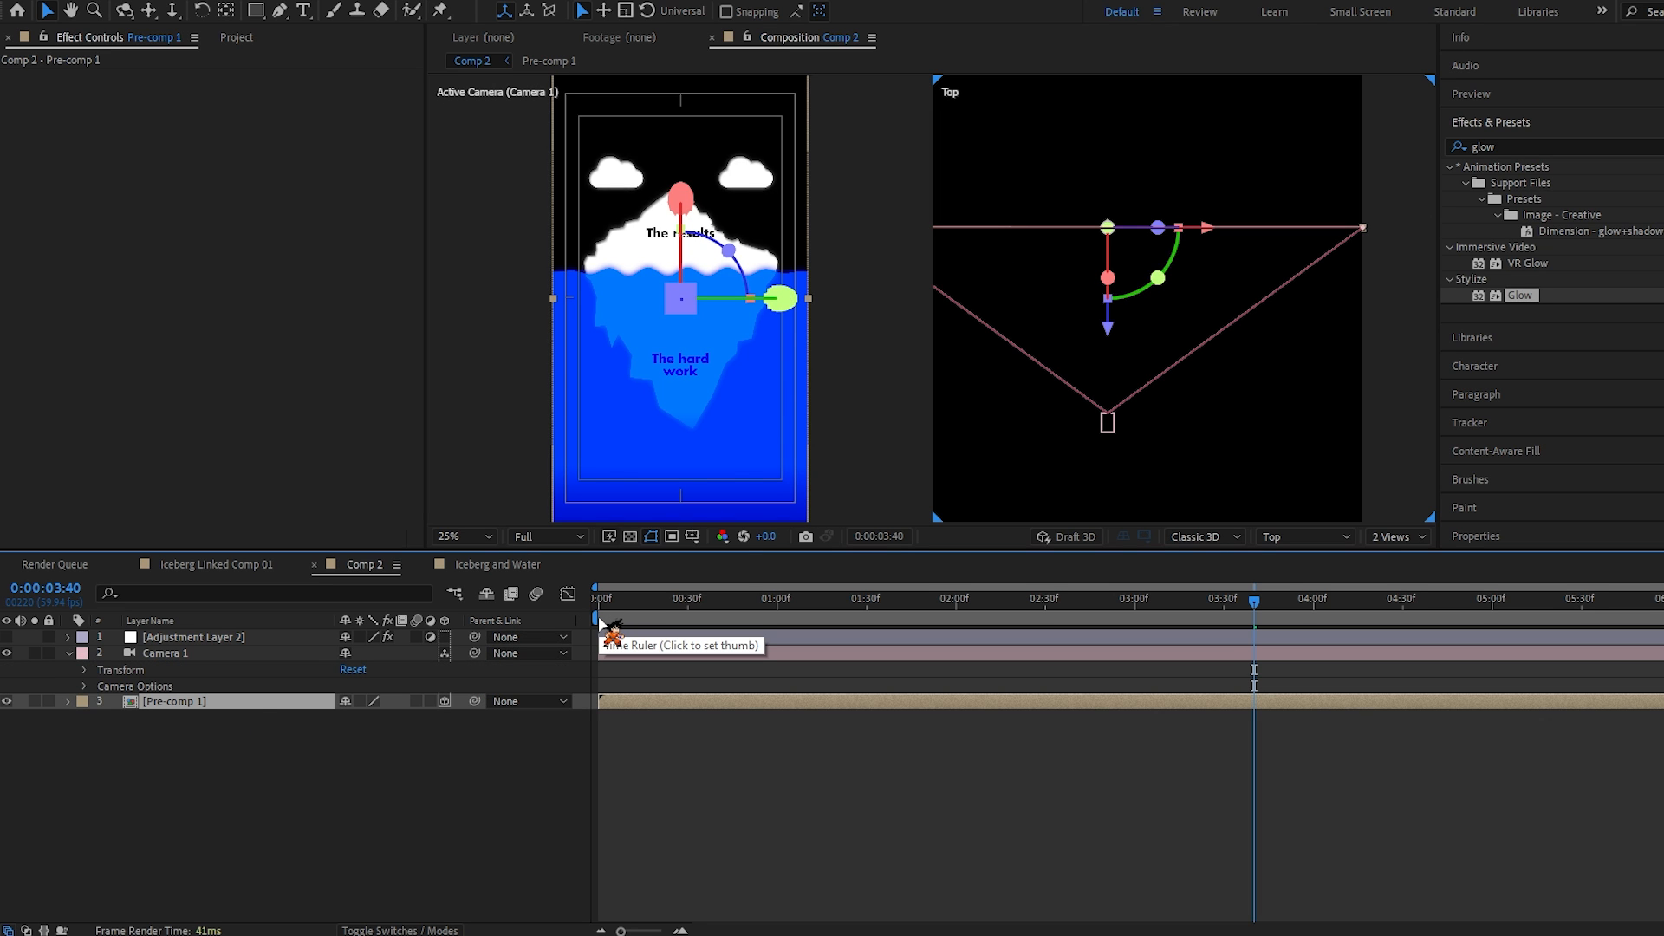
{"action": "left_click_drag", "start_coordinate": [627, 617], "coordinate": [599, 629]}
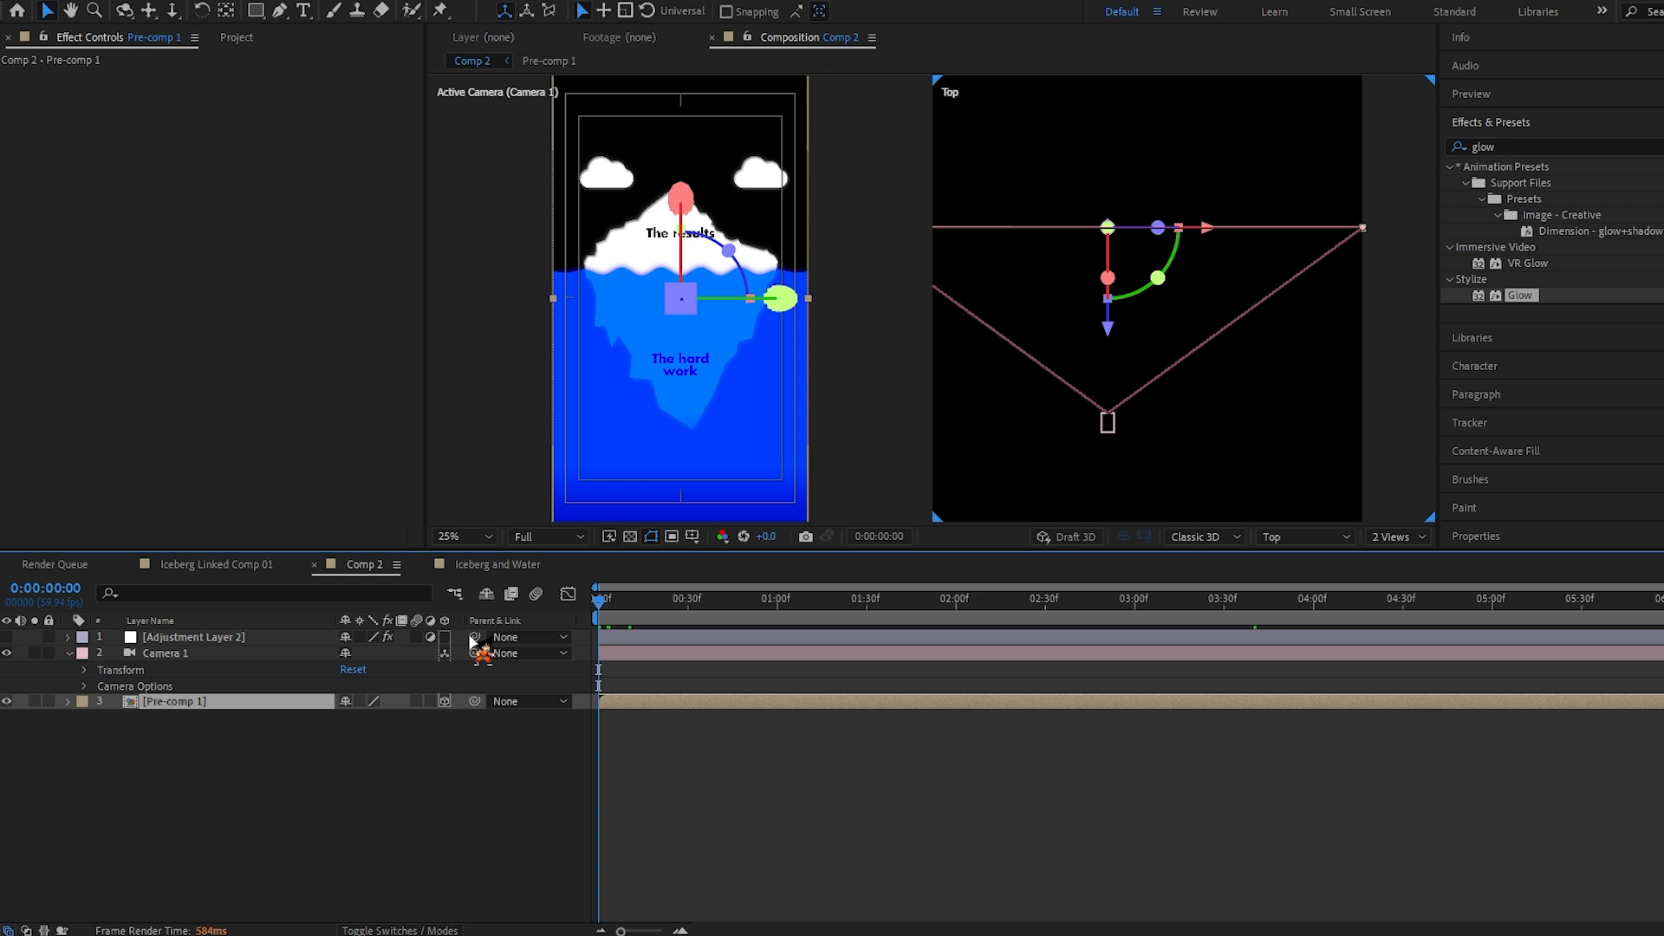
{"action": "left_click", "coordinate": [85, 670]}
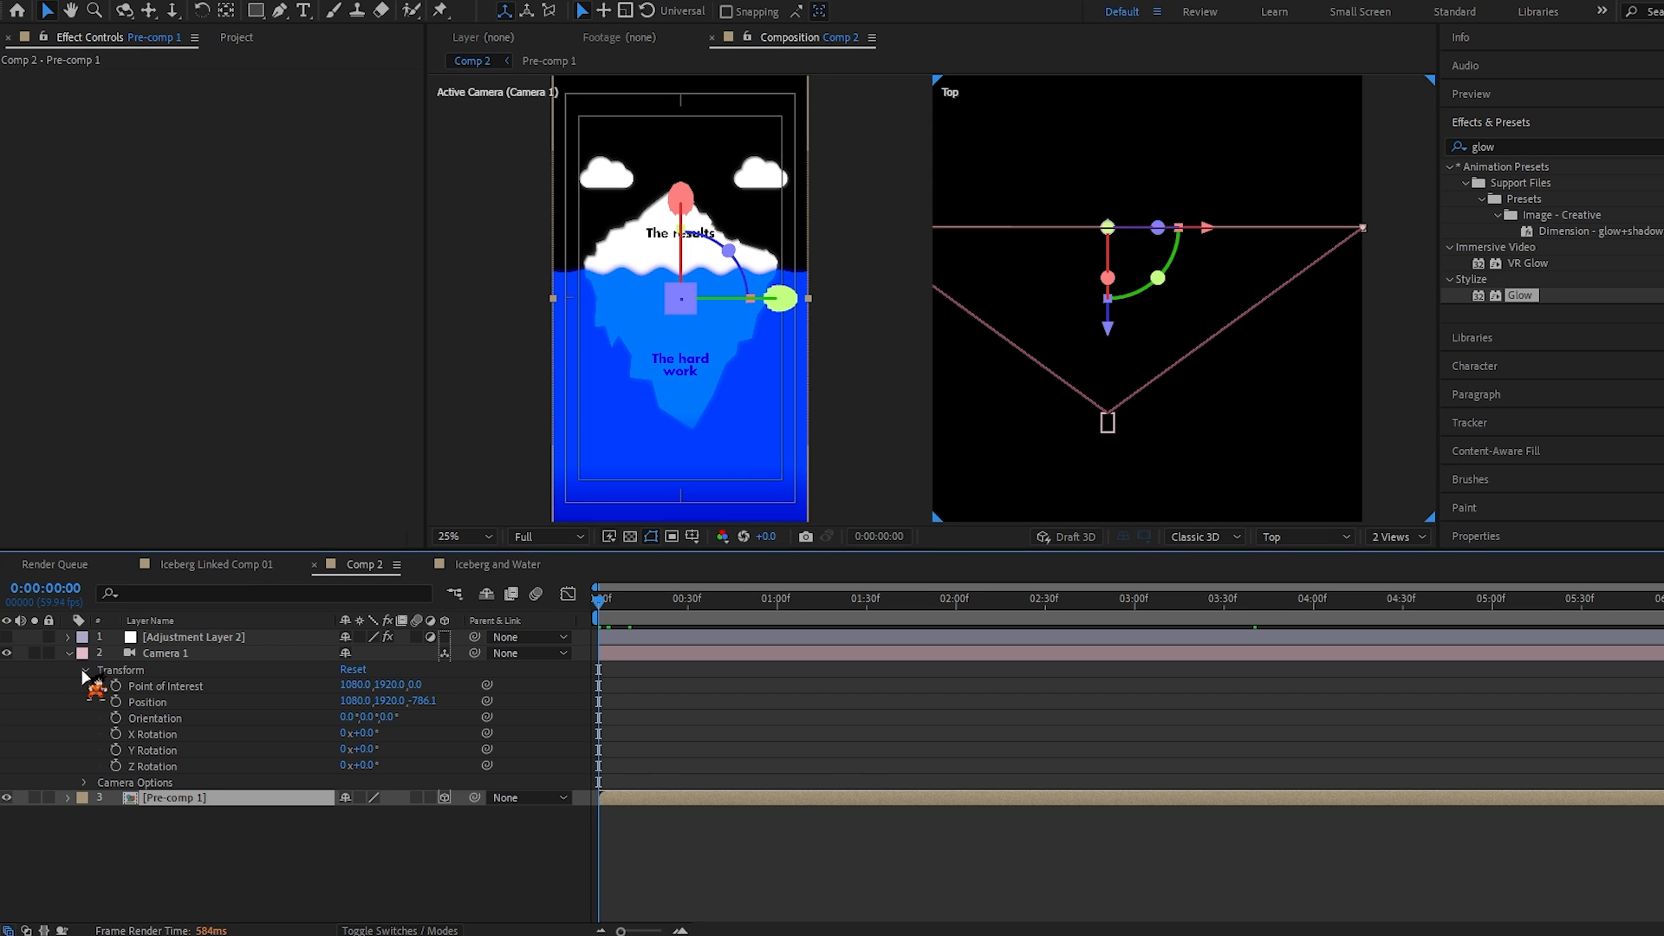
{"action": "key", "text": "F10"}
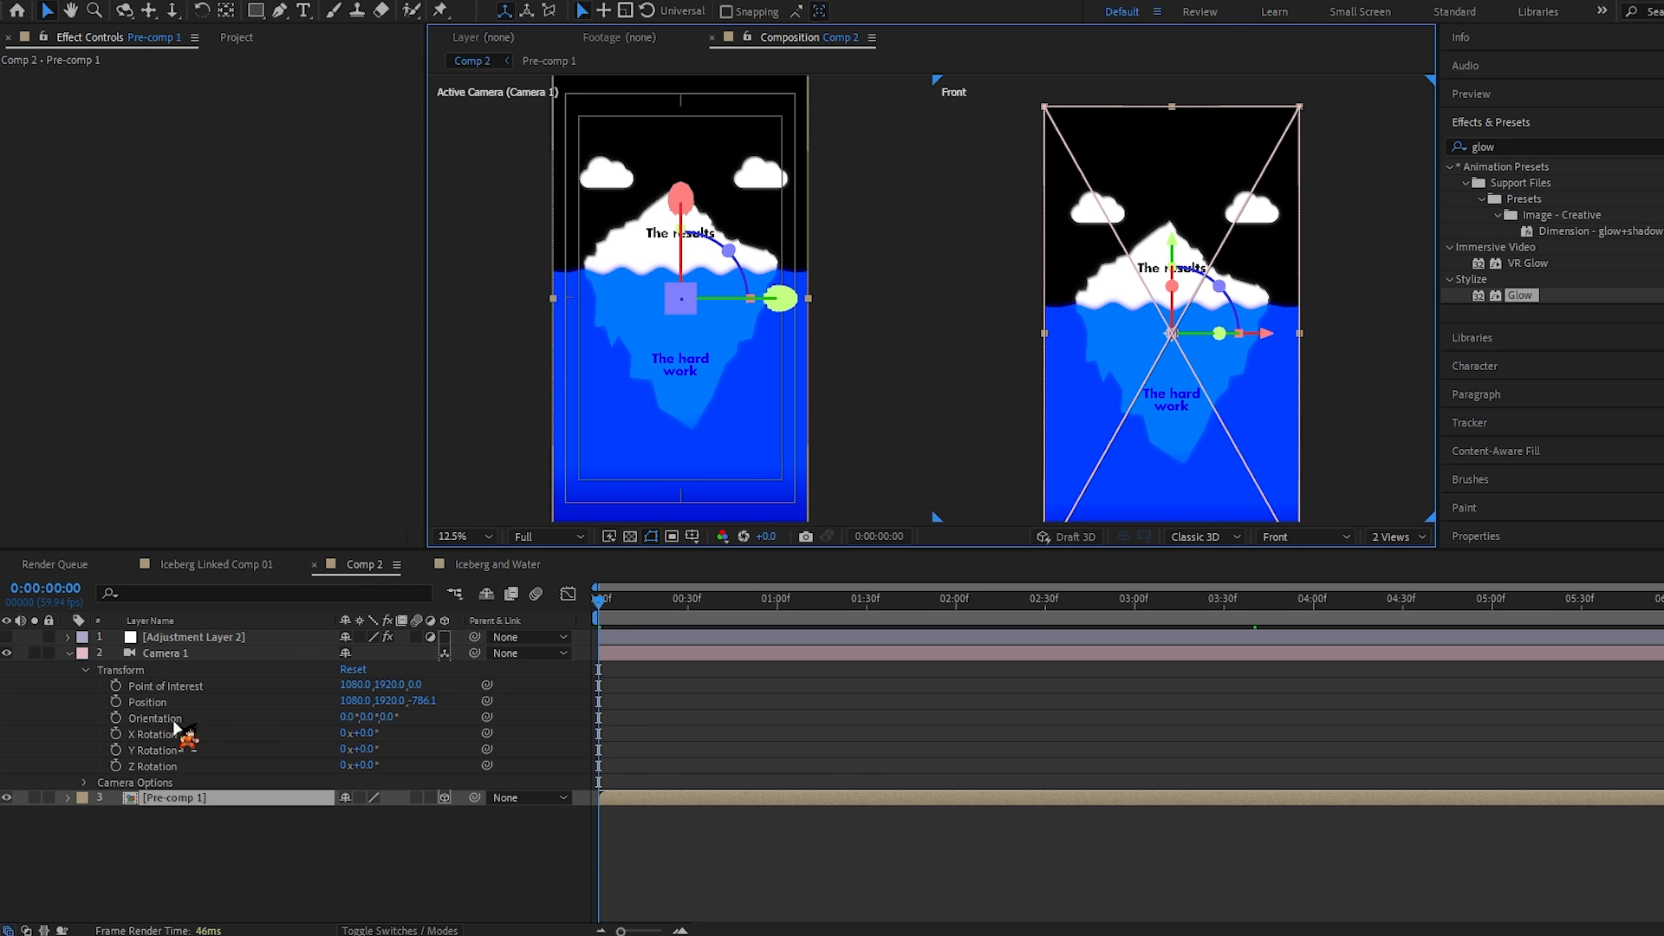
{"action": "left_click", "coordinate": [115, 686]}
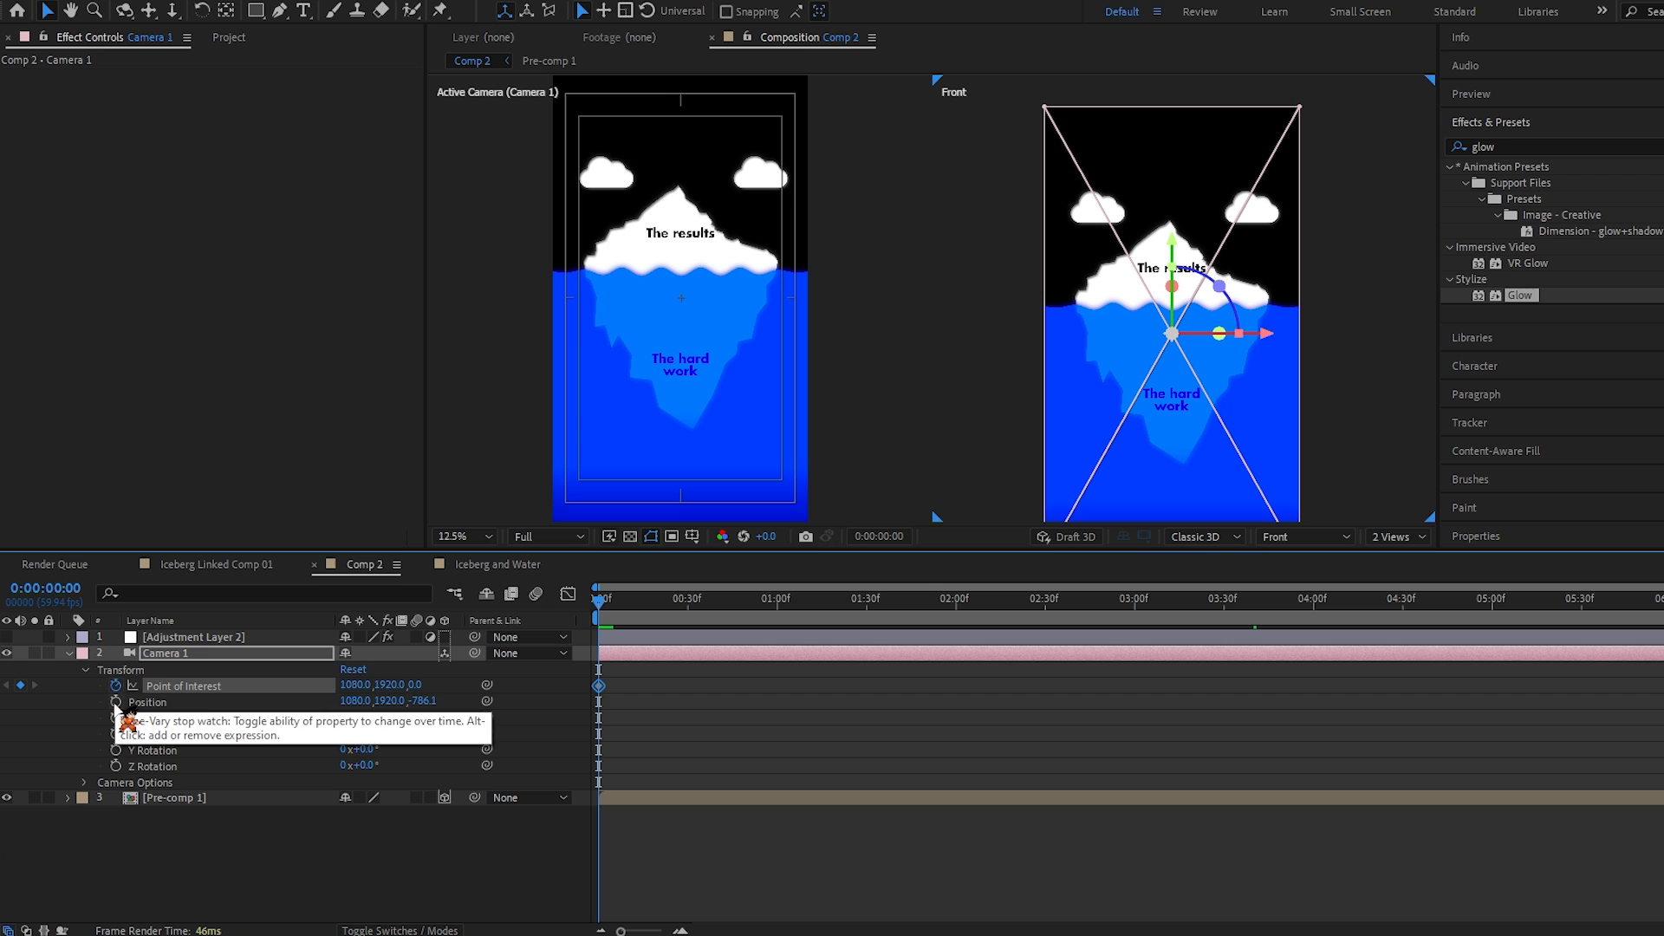
{"action": "left_click", "coordinate": [115, 701]}
{"action": "left_click_drag", "start_coordinate": [1317, 600], "coordinate": [1404, 620]}
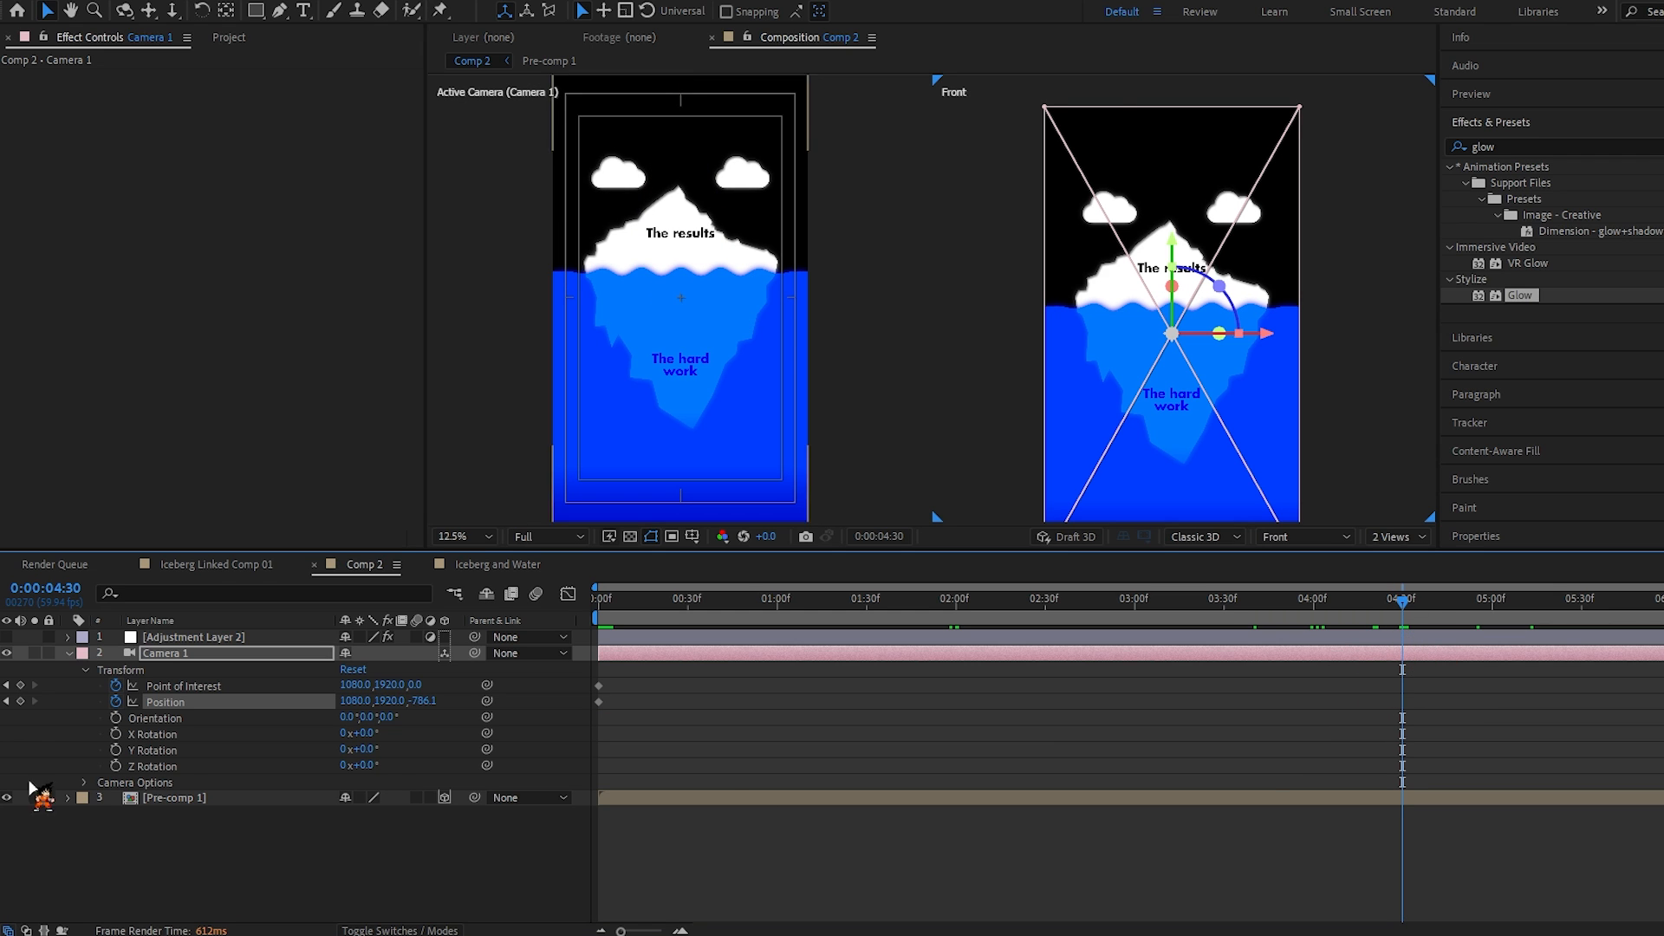
{"action": "left_click", "coordinate": [21, 685]}
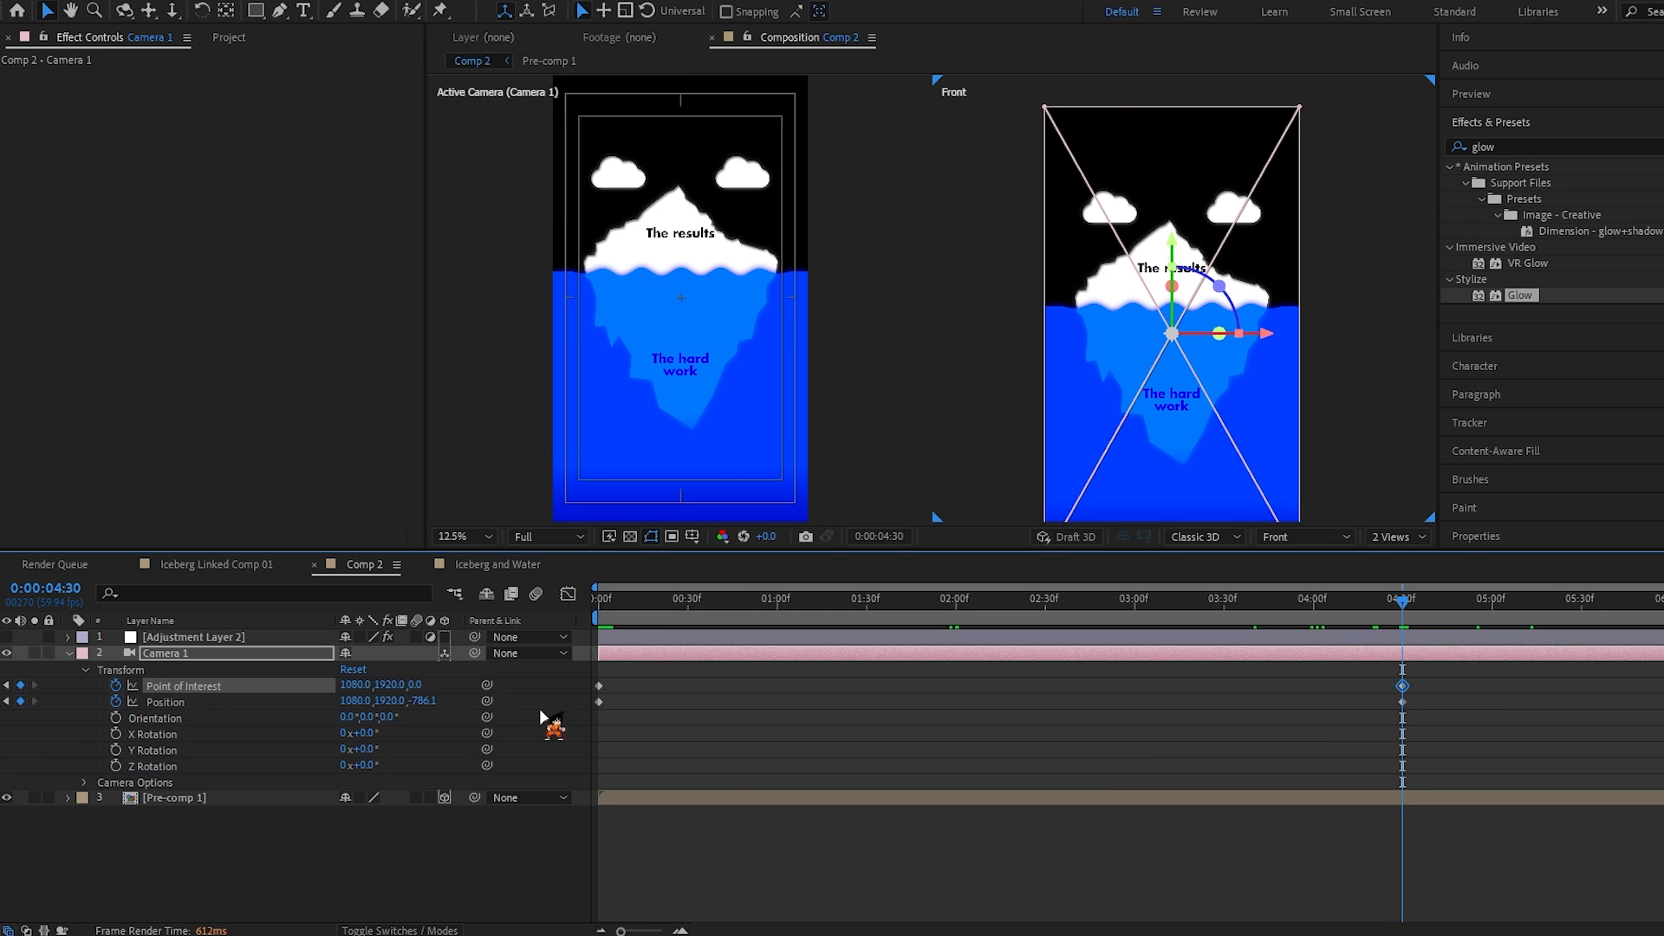
Step: At 0:00:00:00, move the camera closer to the iceberg by setting its Z position to about -437
{"action": "left_click", "coordinate": [598, 609]}
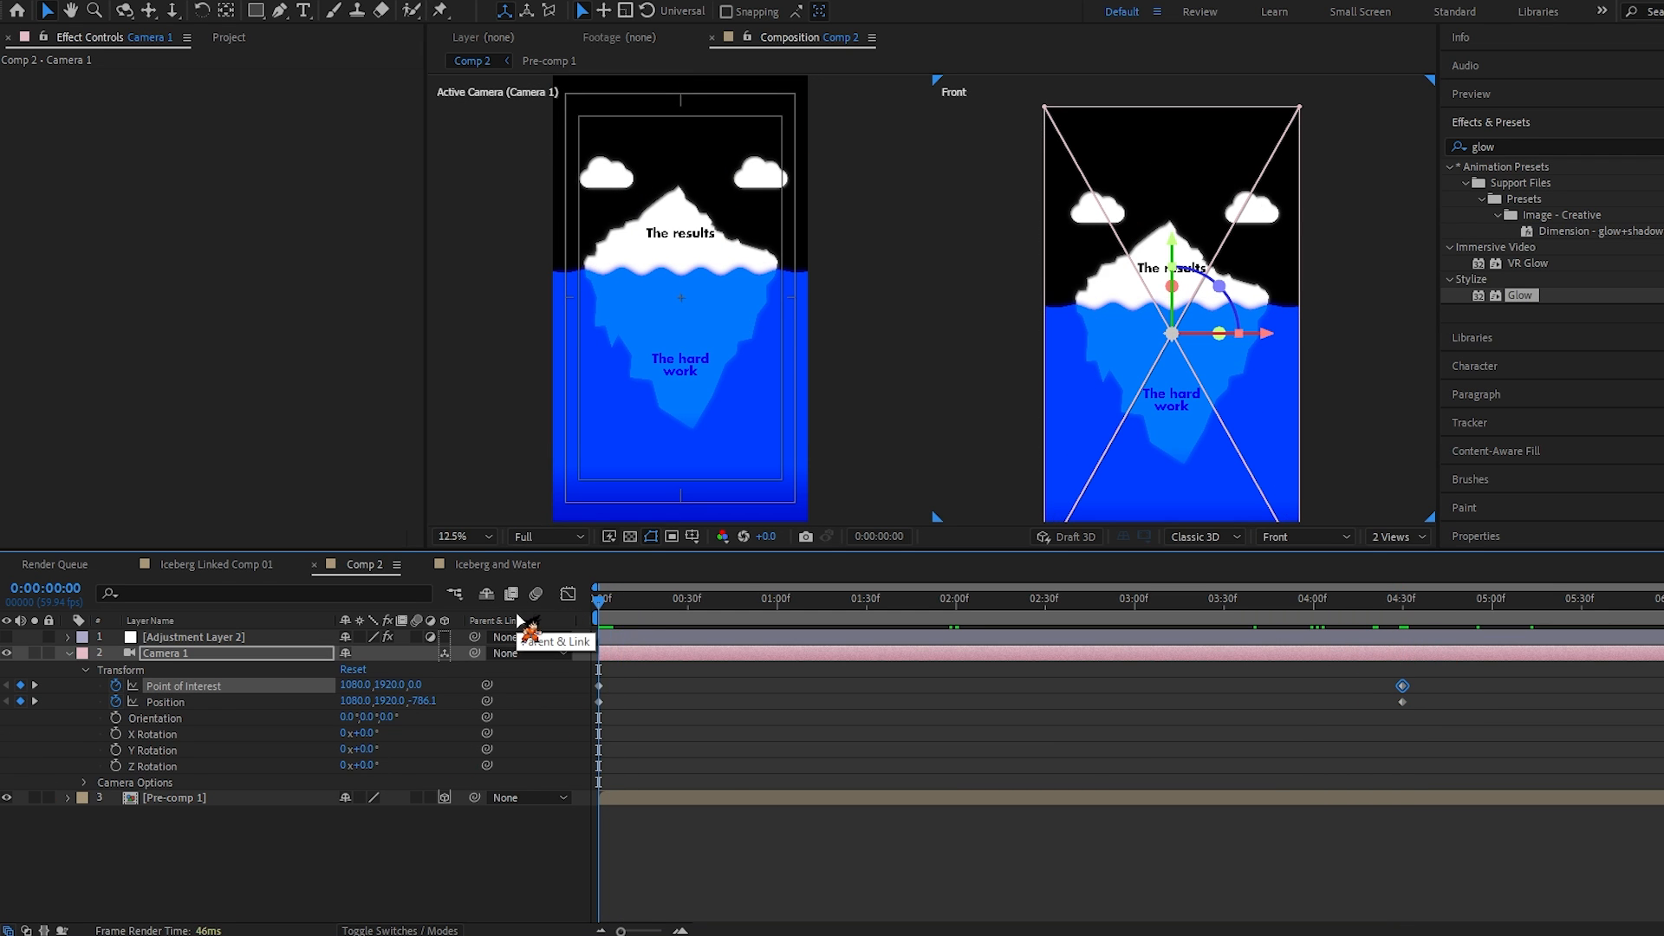
{"action": "left_click_drag", "start_coordinate": [425, 701], "coordinate": [751, 700]}
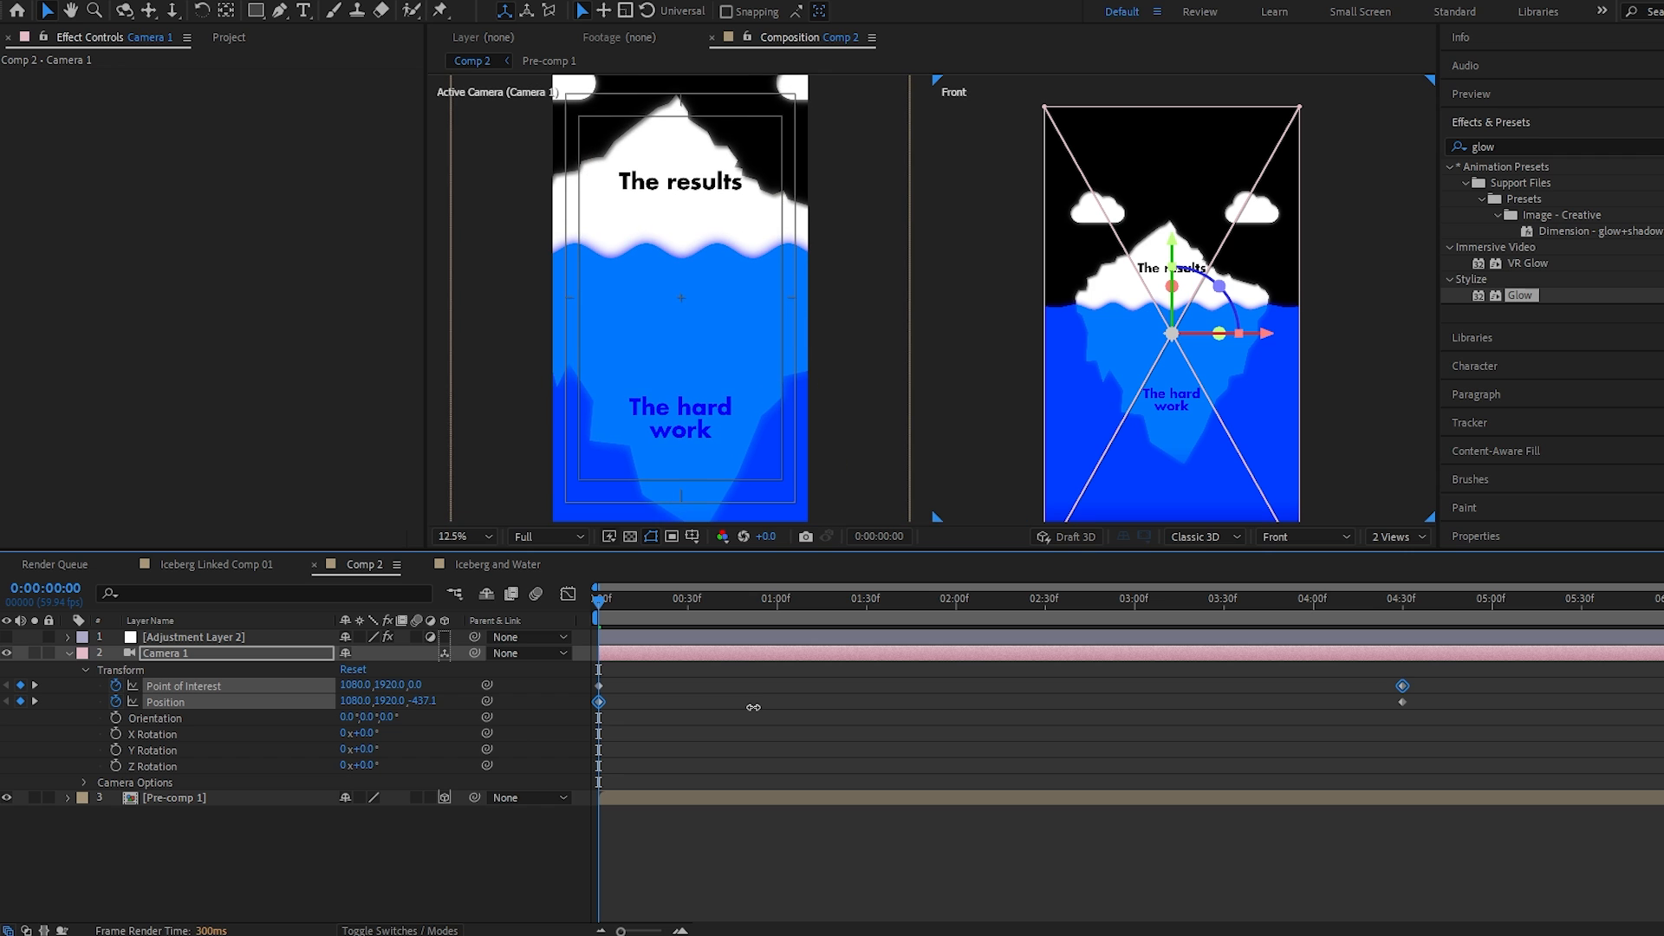
Step: At 0:00:00:00, raise the camera to about Y 1384 at Z -398, and move its end keyframes to 0:00:04:00
{"action": "left_click", "coordinate": [702, 208]}
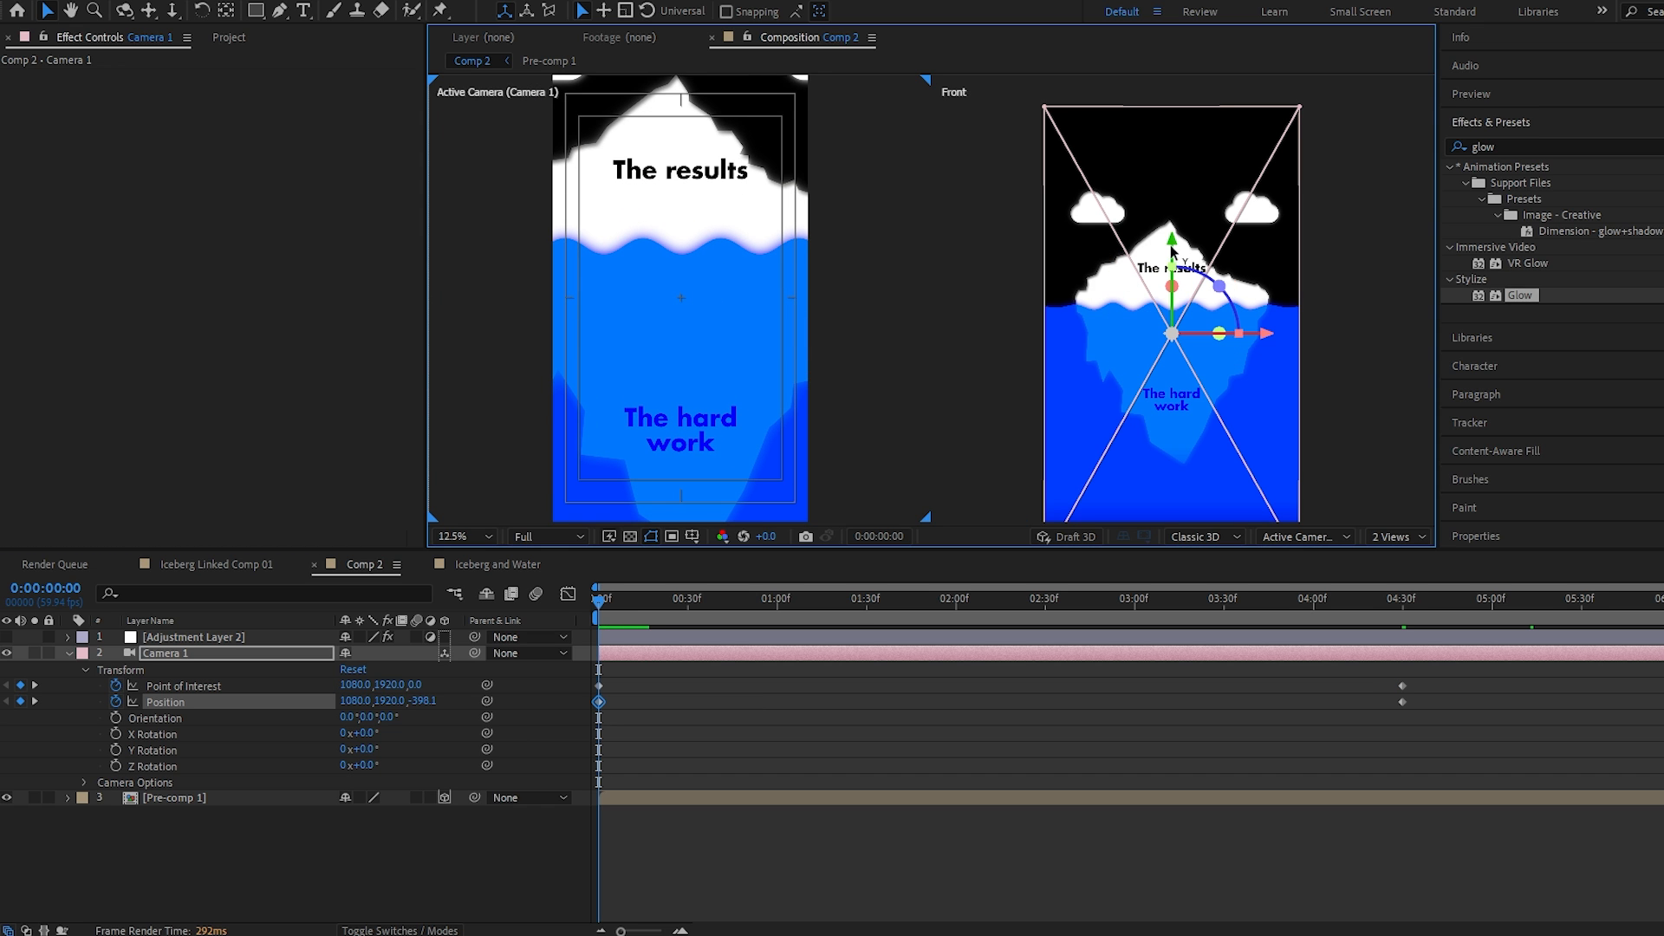
{"action": "left_click_drag", "start_coordinate": [1172, 248], "coordinate": [1180, 186]}
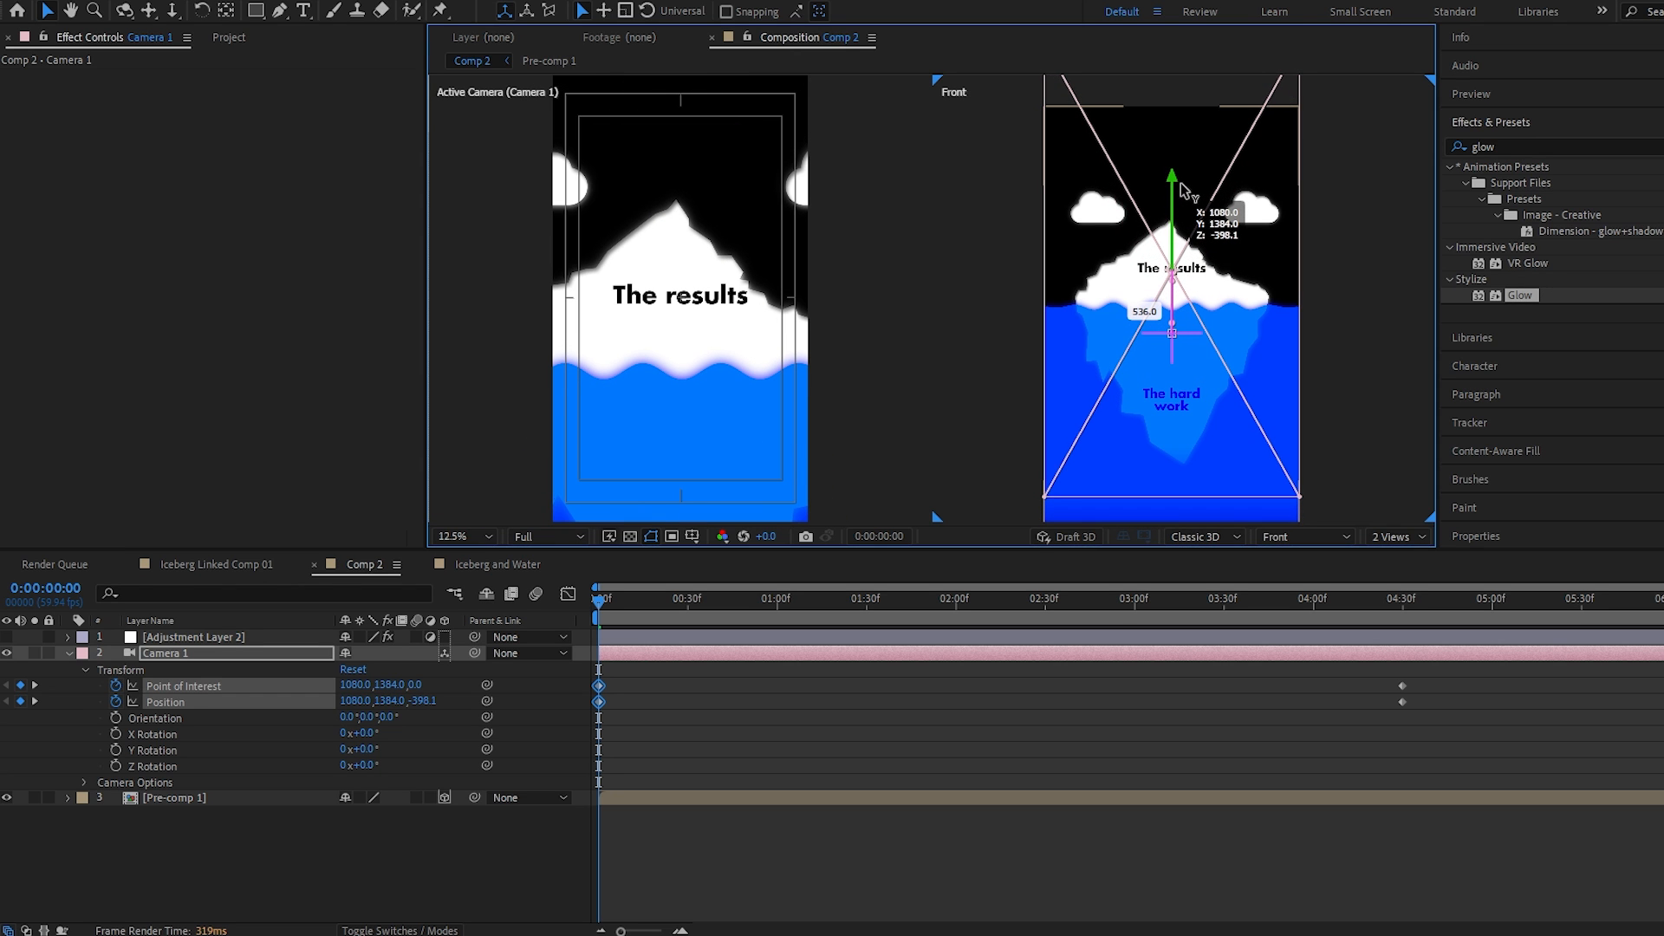
{"action": "key", "text": "space"}
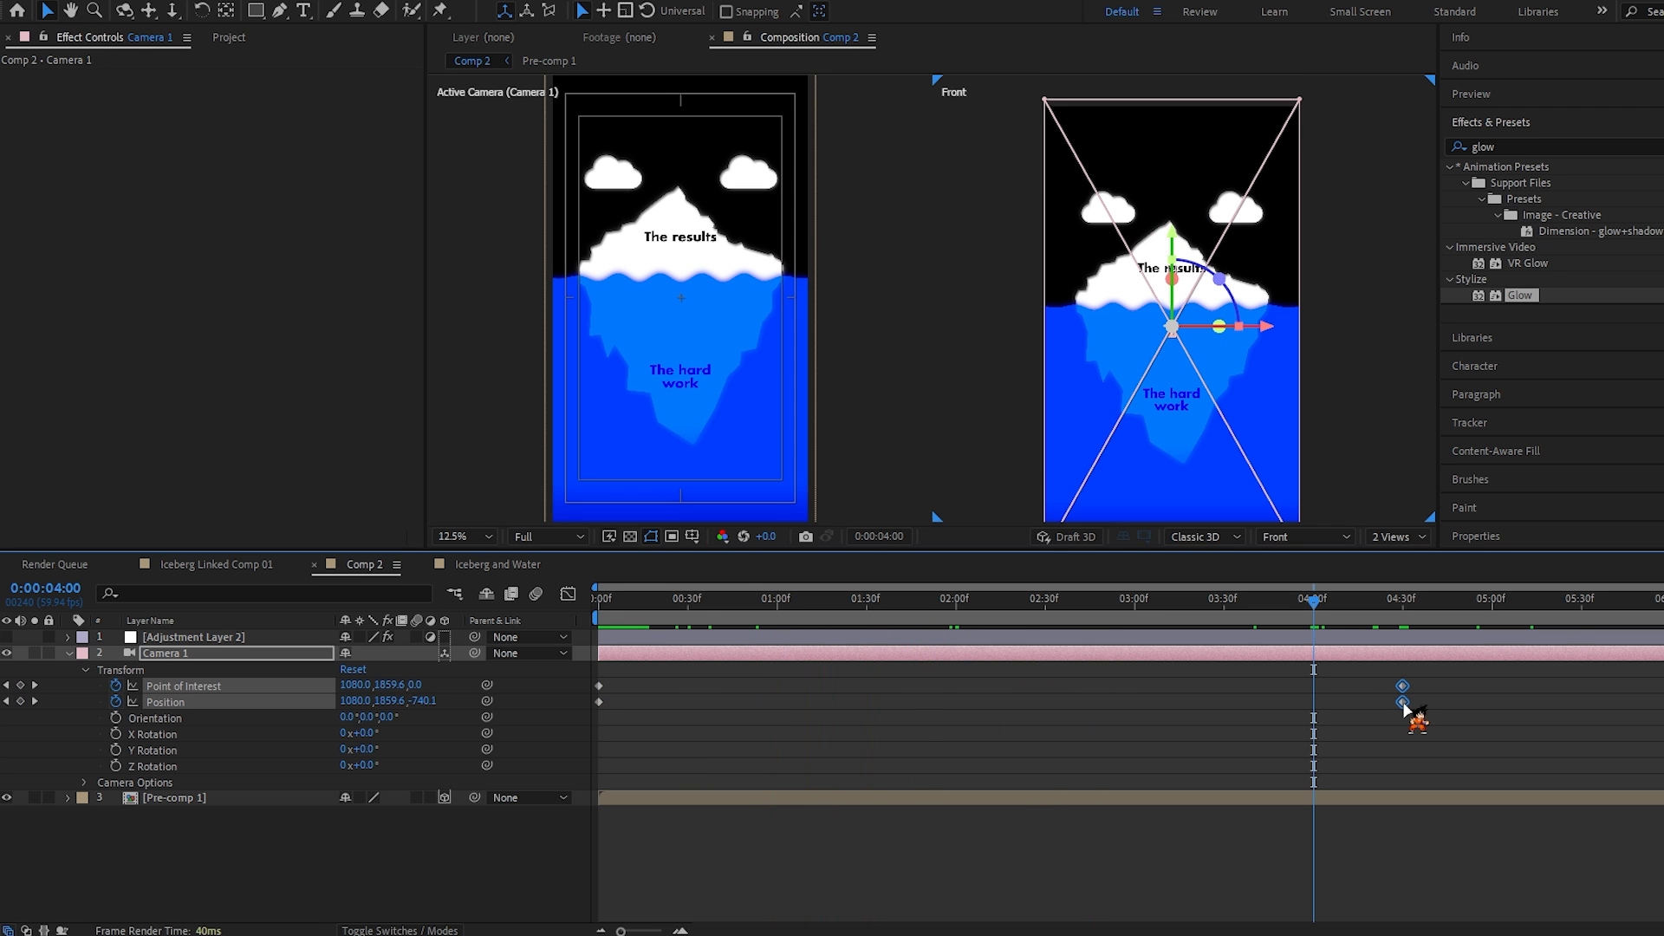
{"action": "left_click_drag", "start_coordinate": [1402, 704], "coordinate": [1313, 714]}
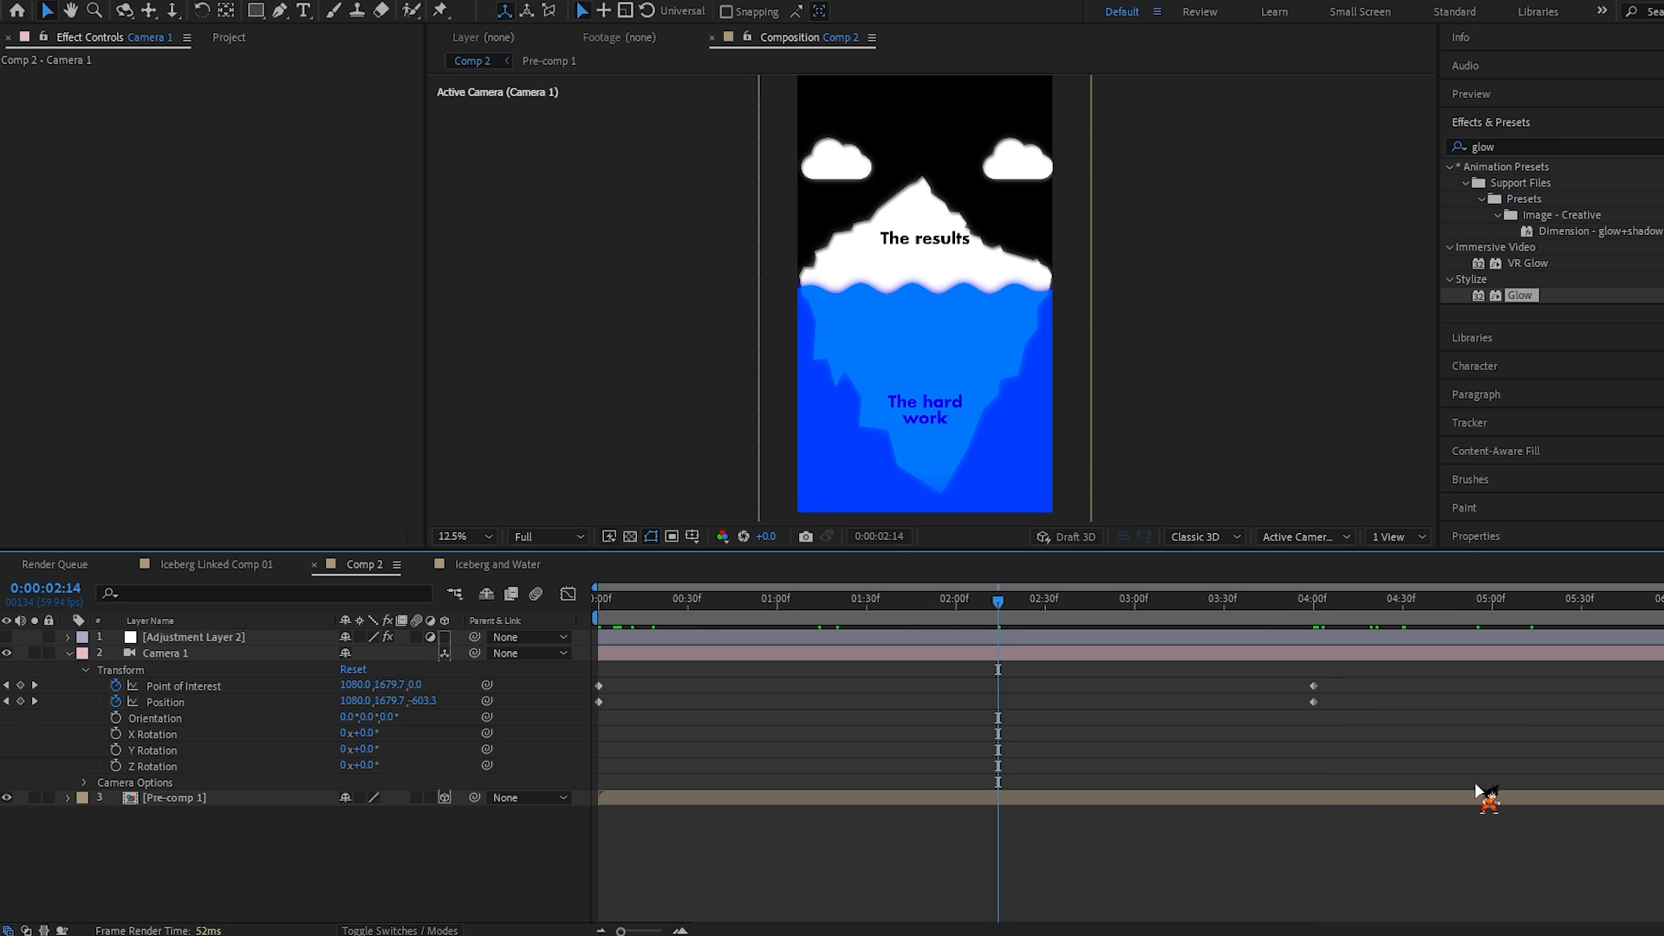
Step: Apply Easy Ease to all of the camera's Point of Interest and Position keyframes
{"action": "left_click_drag", "start_coordinate": [1366, 730], "coordinate": [587, 679]}
{"action": "right_click", "coordinate": [1314, 702]}
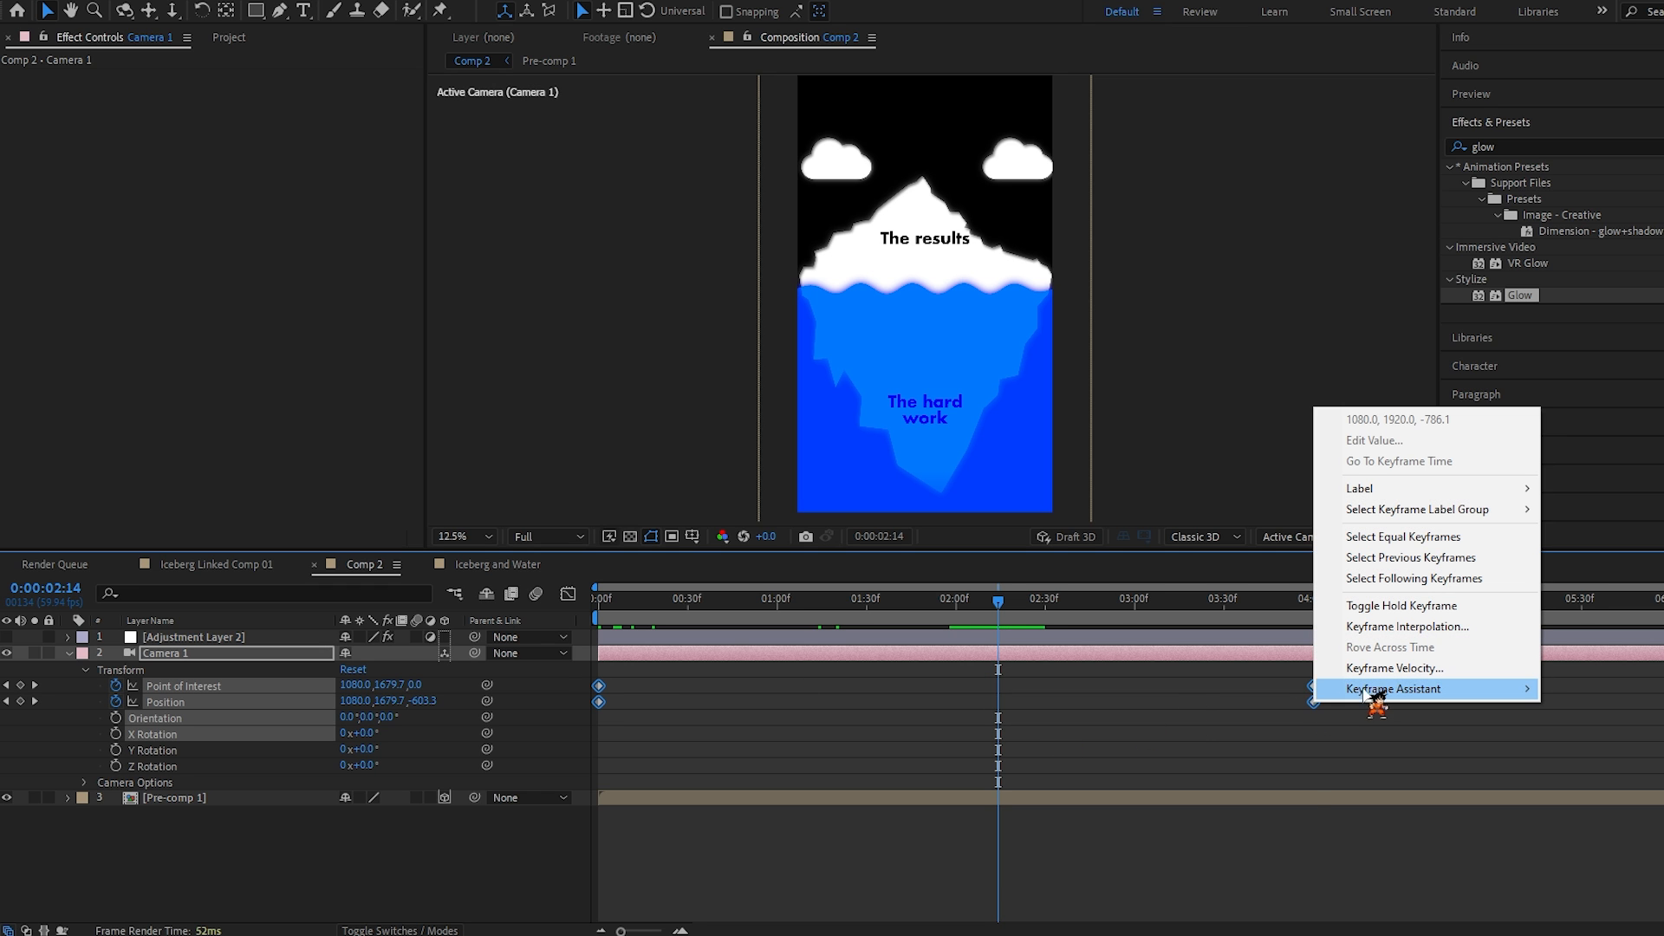
{"action": "mouse_move", "coordinate": [1379, 698]}
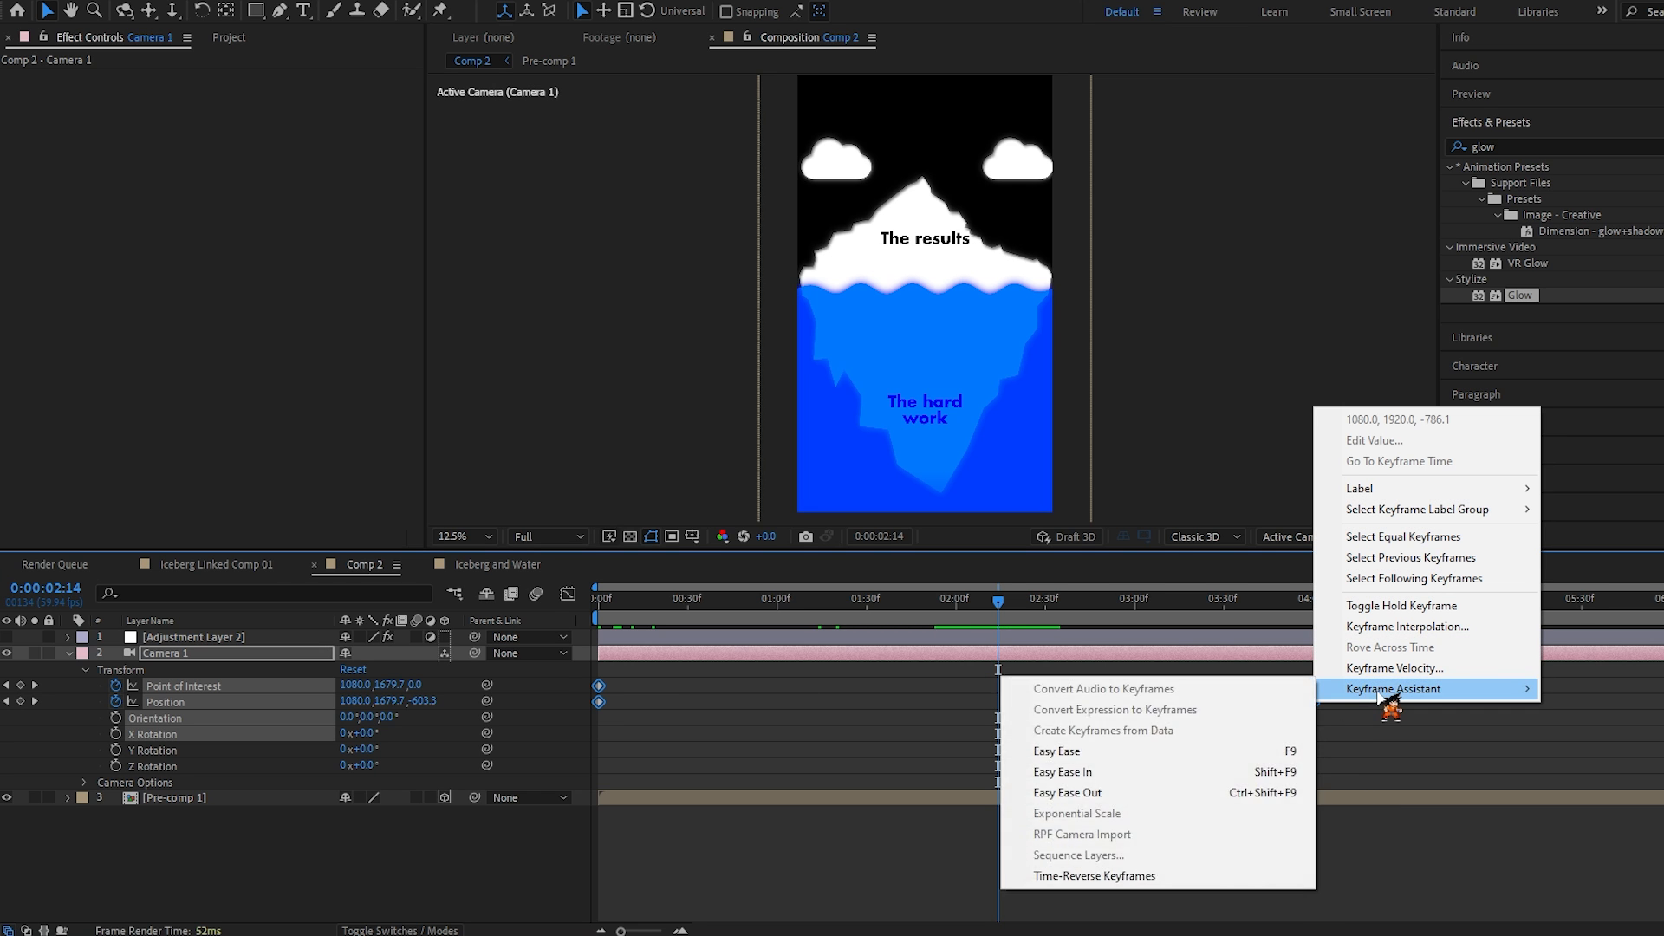
{"action": "left_click", "coordinate": [1075, 751]}
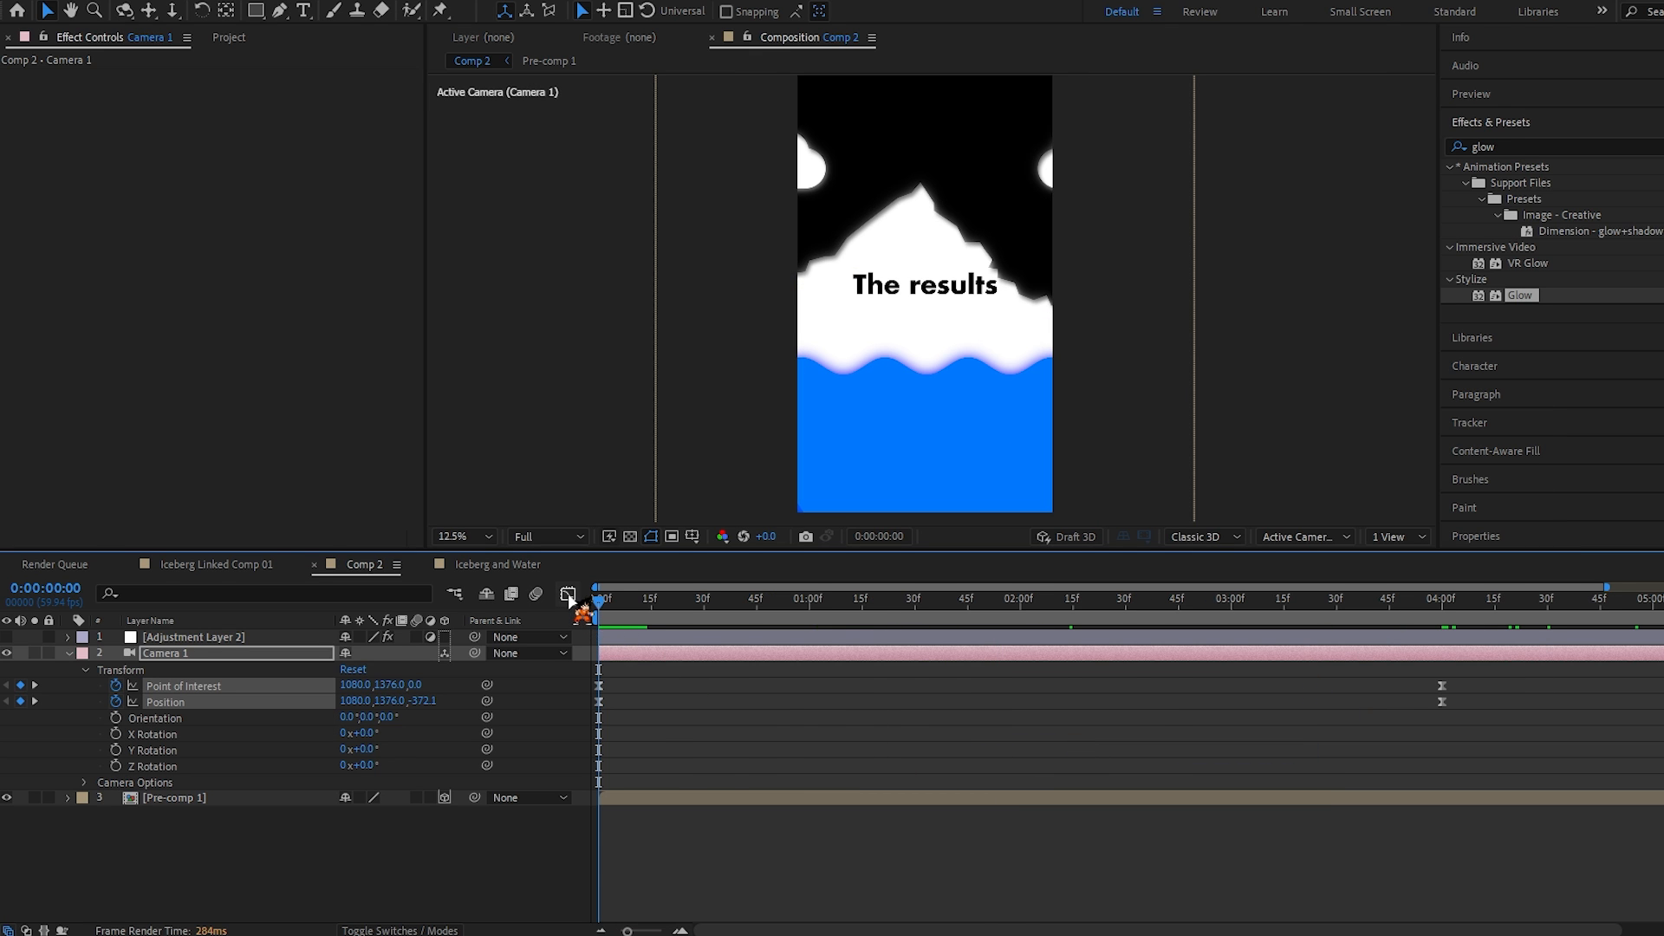
Step: Reshape the camera's speed graph so the speed builds up gradually and peaks past the midpoint, and preview the motion
{"action": "left_click", "coordinate": [568, 594]}
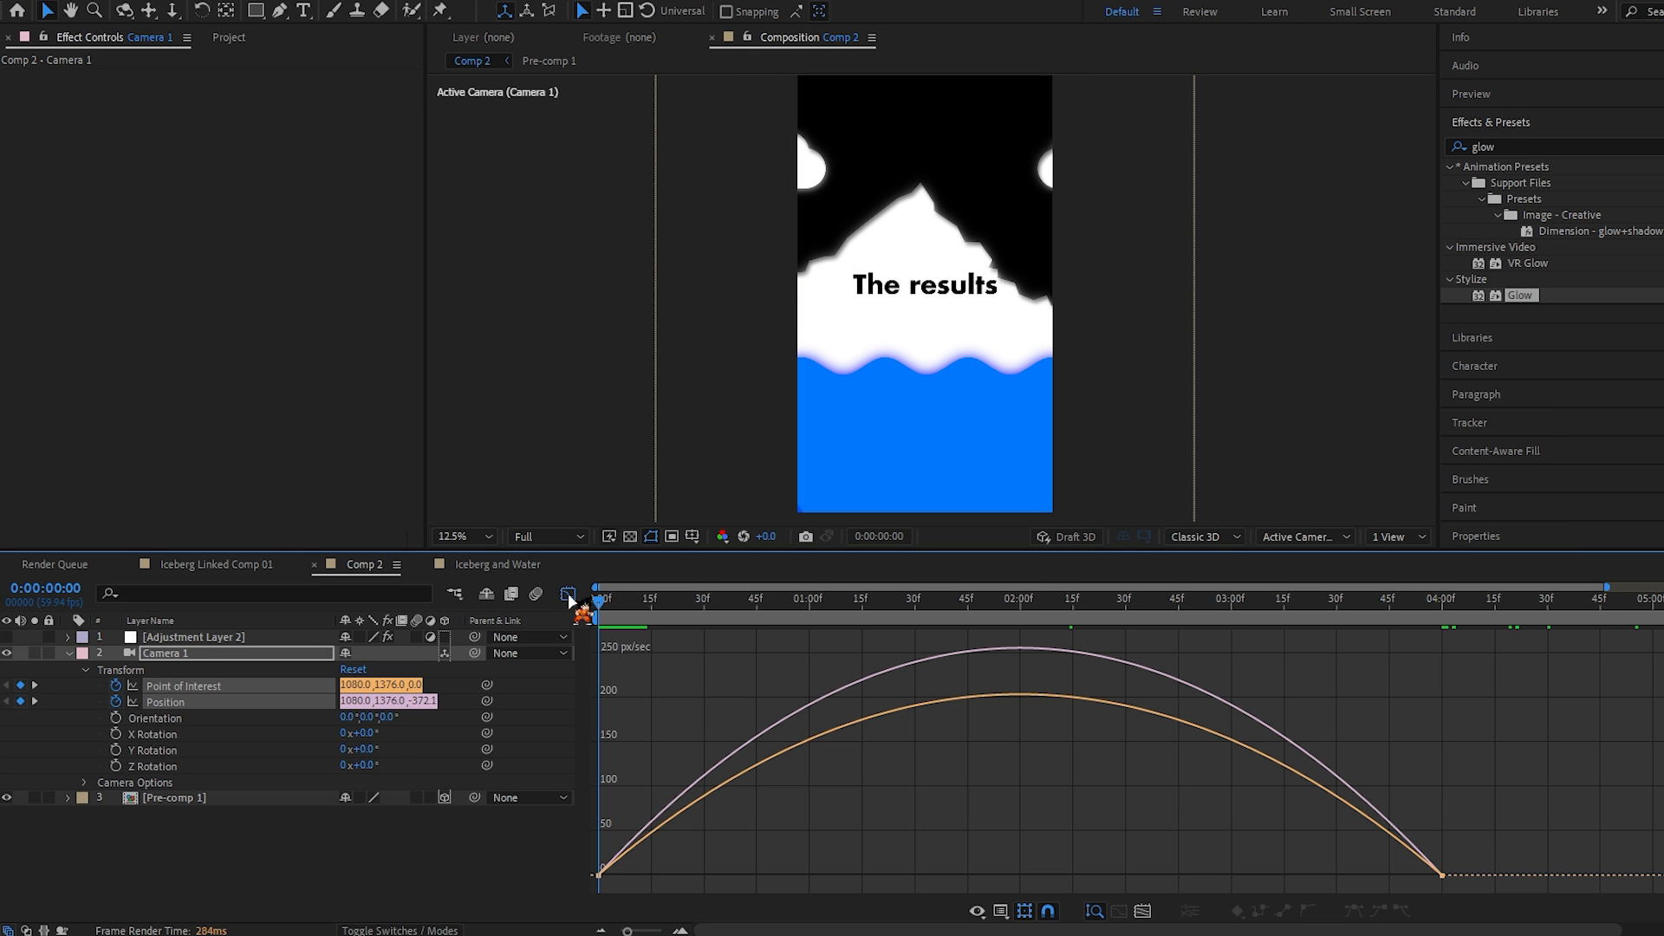
{"action": "mouse_move", "coordinate": [627, 931]}
{"action": "left_mouse_down"}
{"action": "mouse_move", "coordinate": [641, 930]}
{"action": "mouse_move", "coordinate": [620, 931]}
{"action": "left_mouse_up"}
{"action": "left_click_drag", "start_coordinate": [602, 614], "coordinate": [1131, 672]}
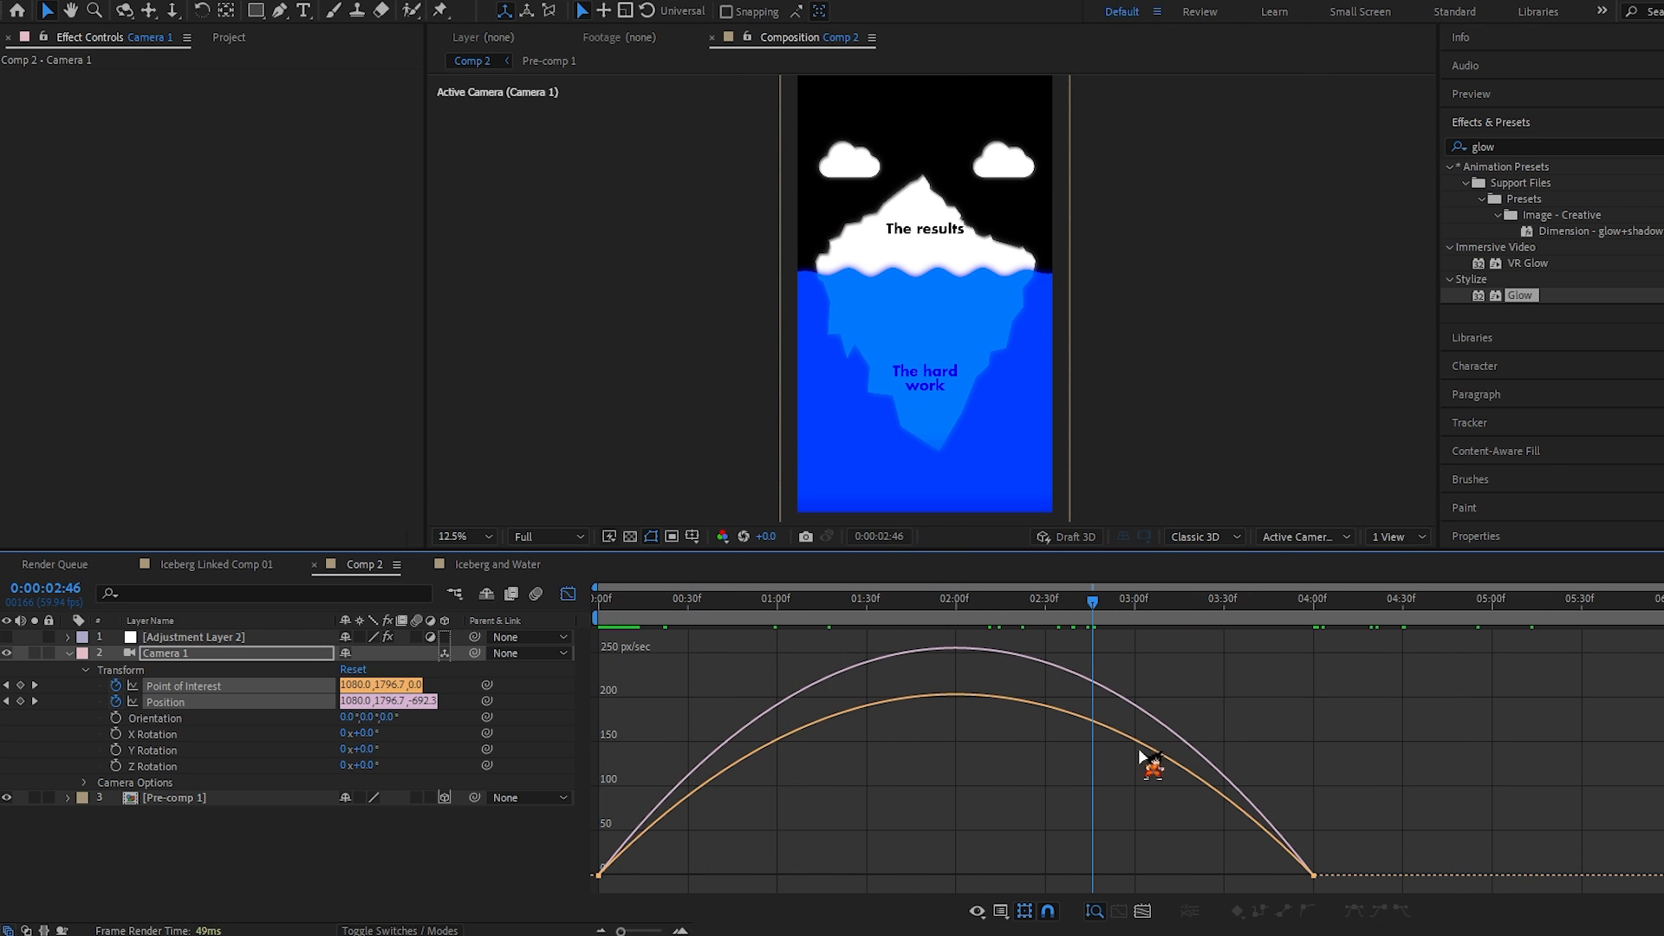
{"action": "left_click_drag", "start_coordinate": [1331, 885], "coordinate": [585, 848]}
{"action": "left_click_drag", "start_coordinate": [720, 869], "coordinate": [824, 871]}
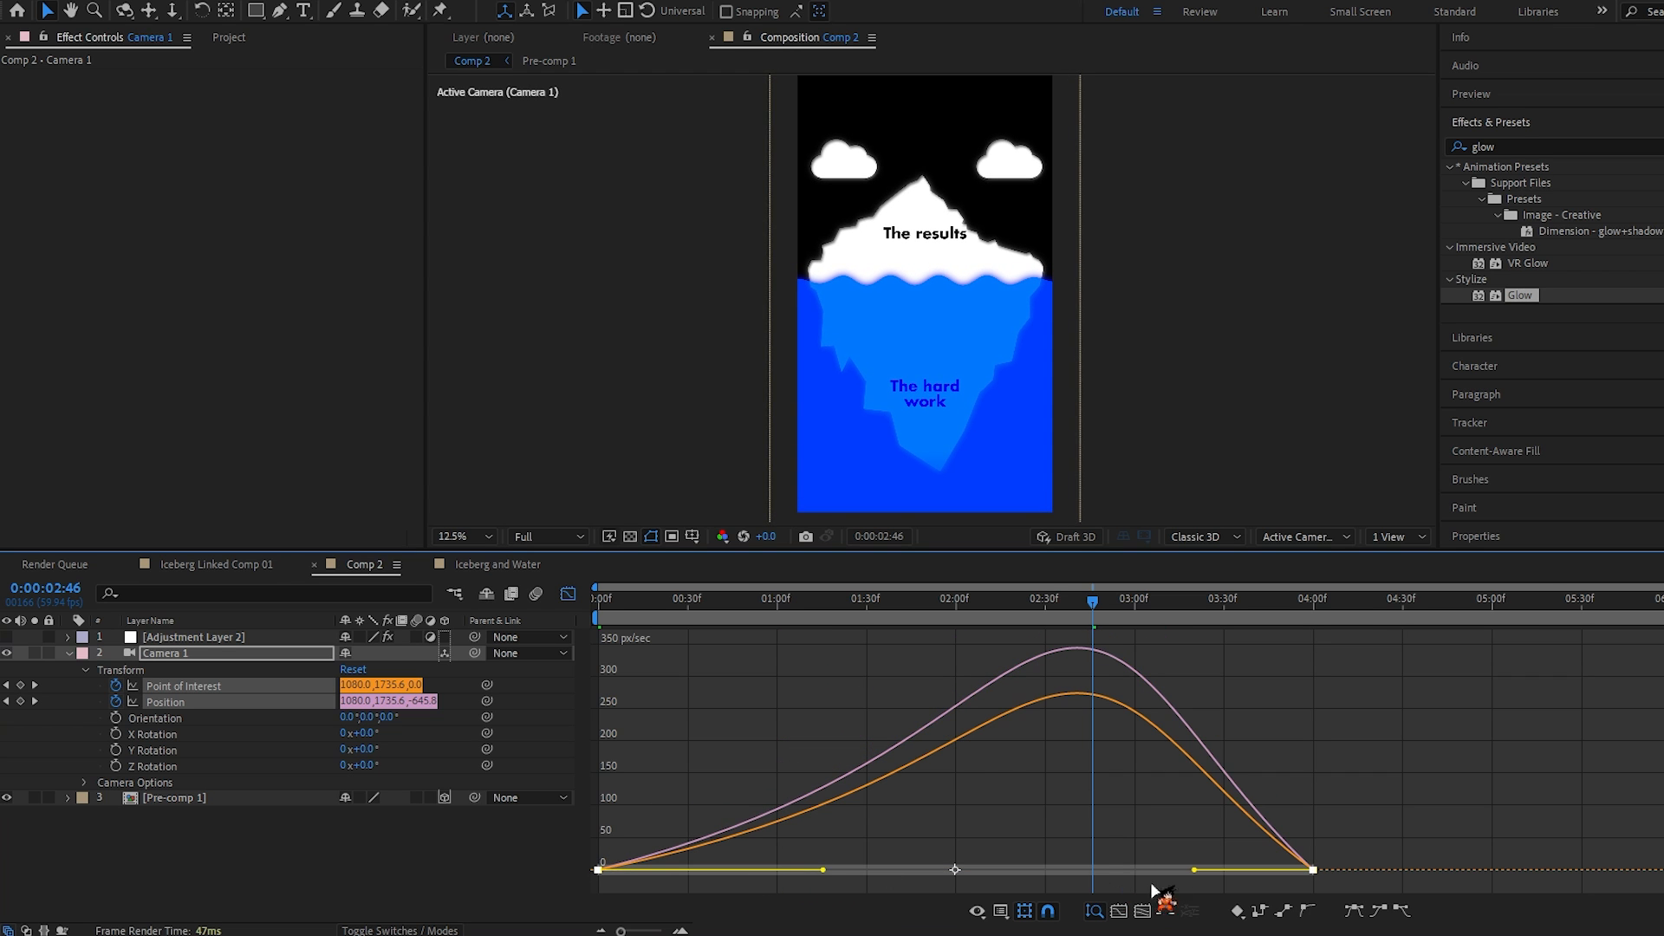
{"action": "left_click_drag", "start_coordinate": [823, 875], "coordinate": [872, 875]}
{"action": "key", "text": "space"}
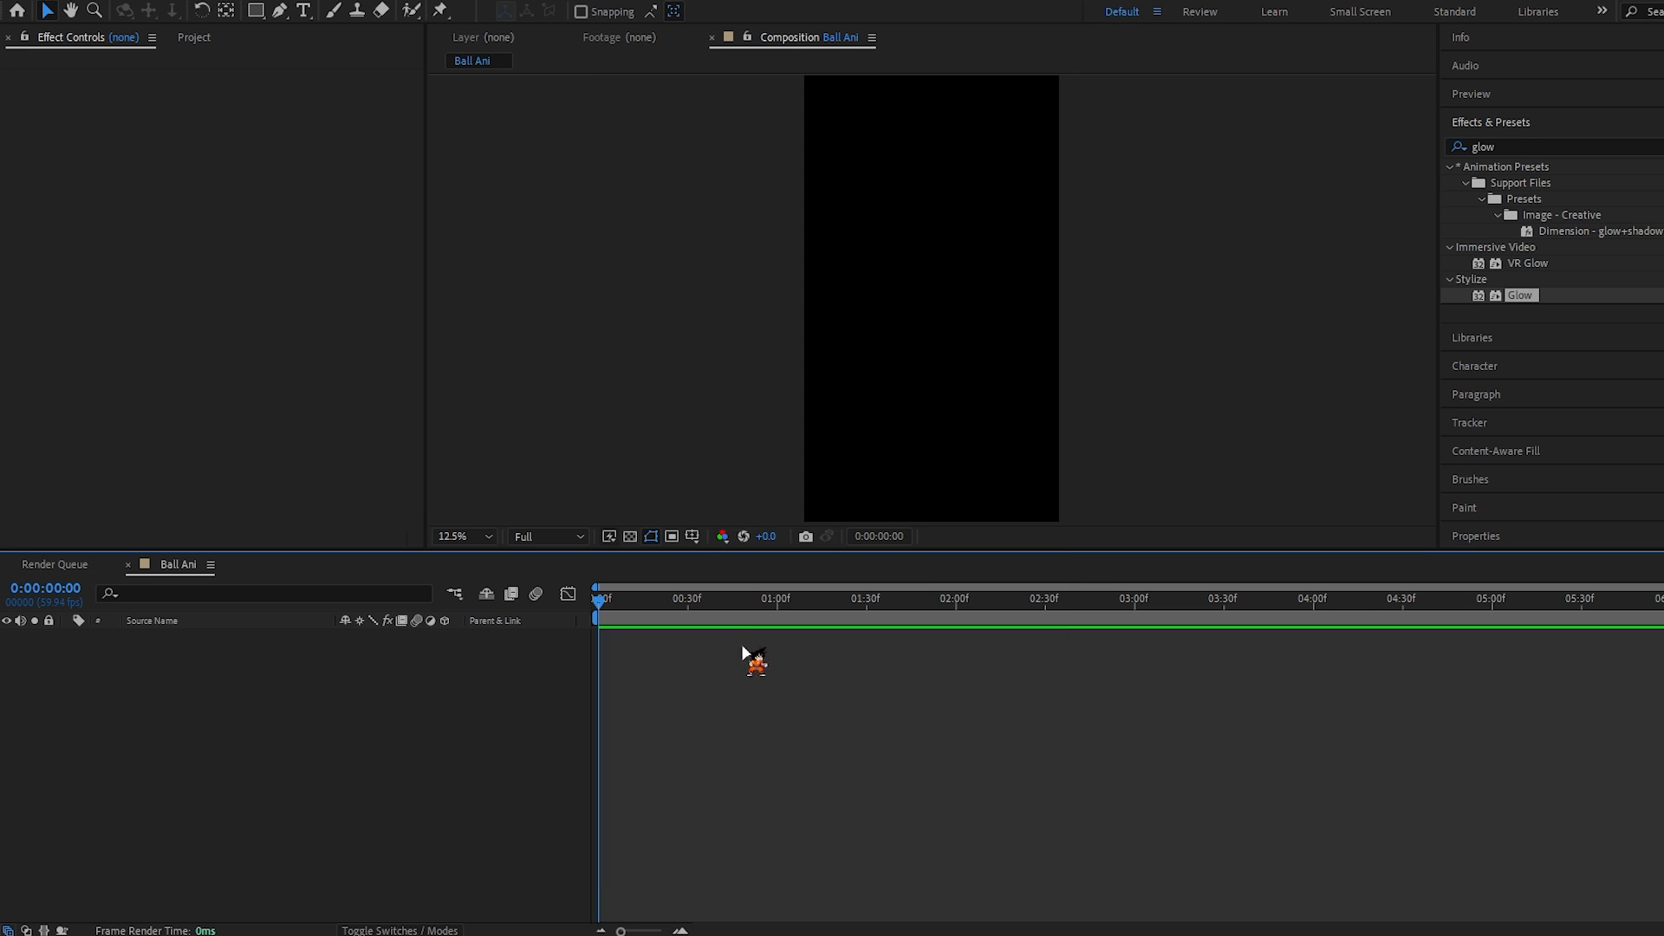
Step: Show the proportional grid in the Ball Ani composition and draw a white-filled circle near its centre with the Ellipse tool
{"action": "left_click", "coordinate": [691, 537]}
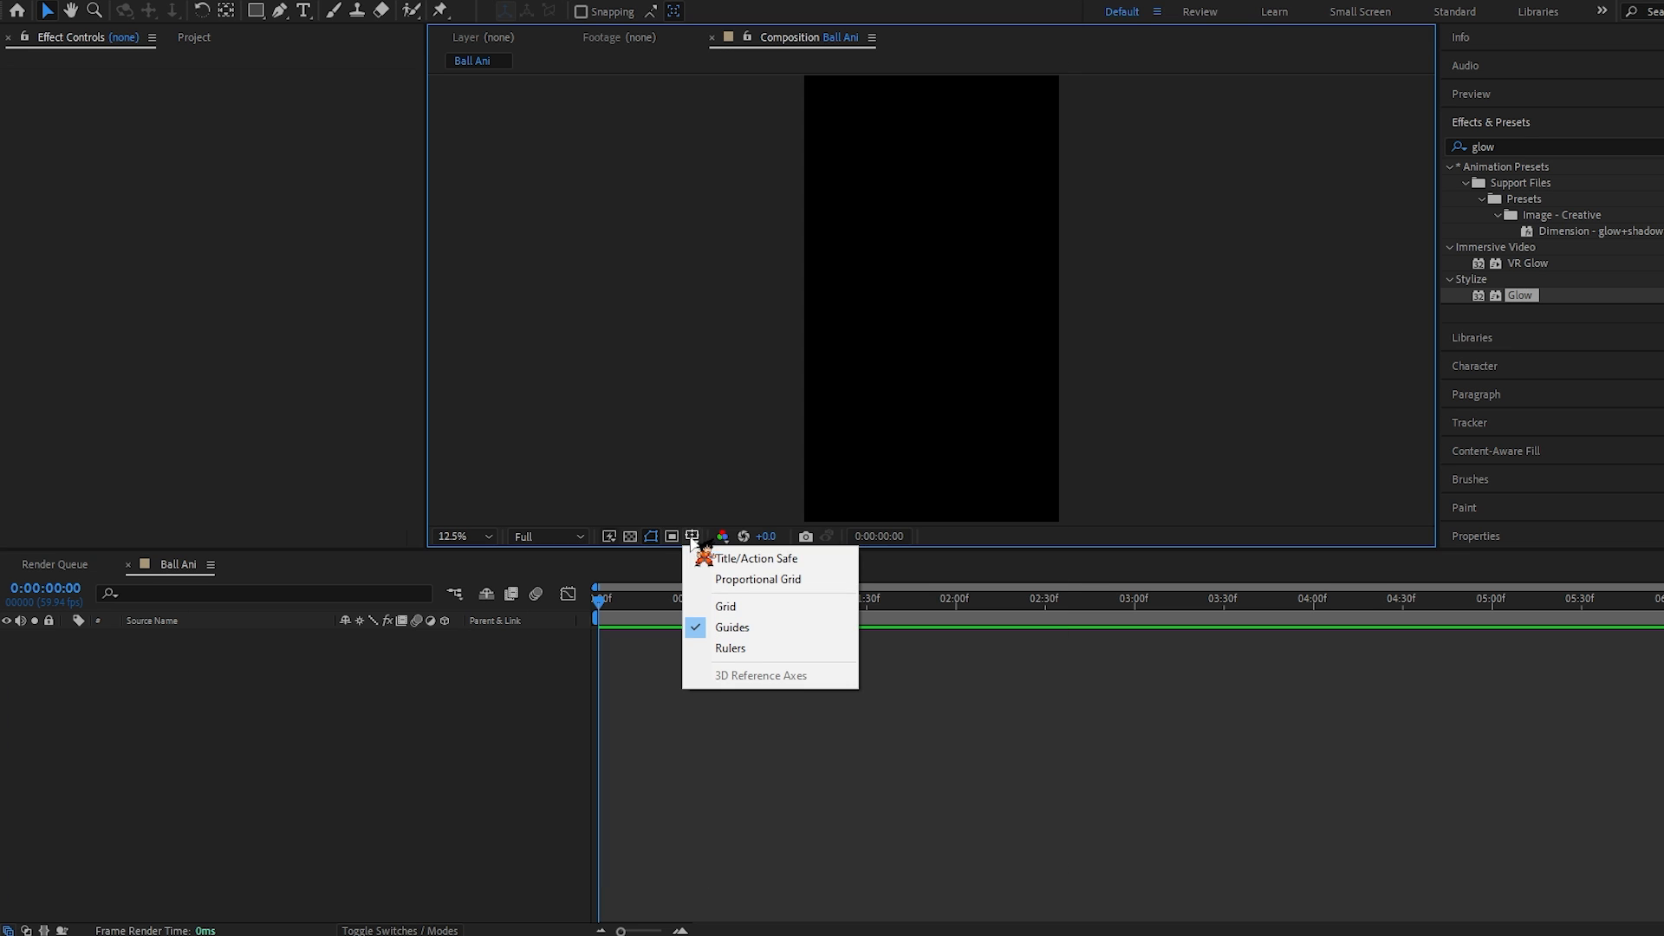
{"action": "left_click", "coordinate": [733, 580]}
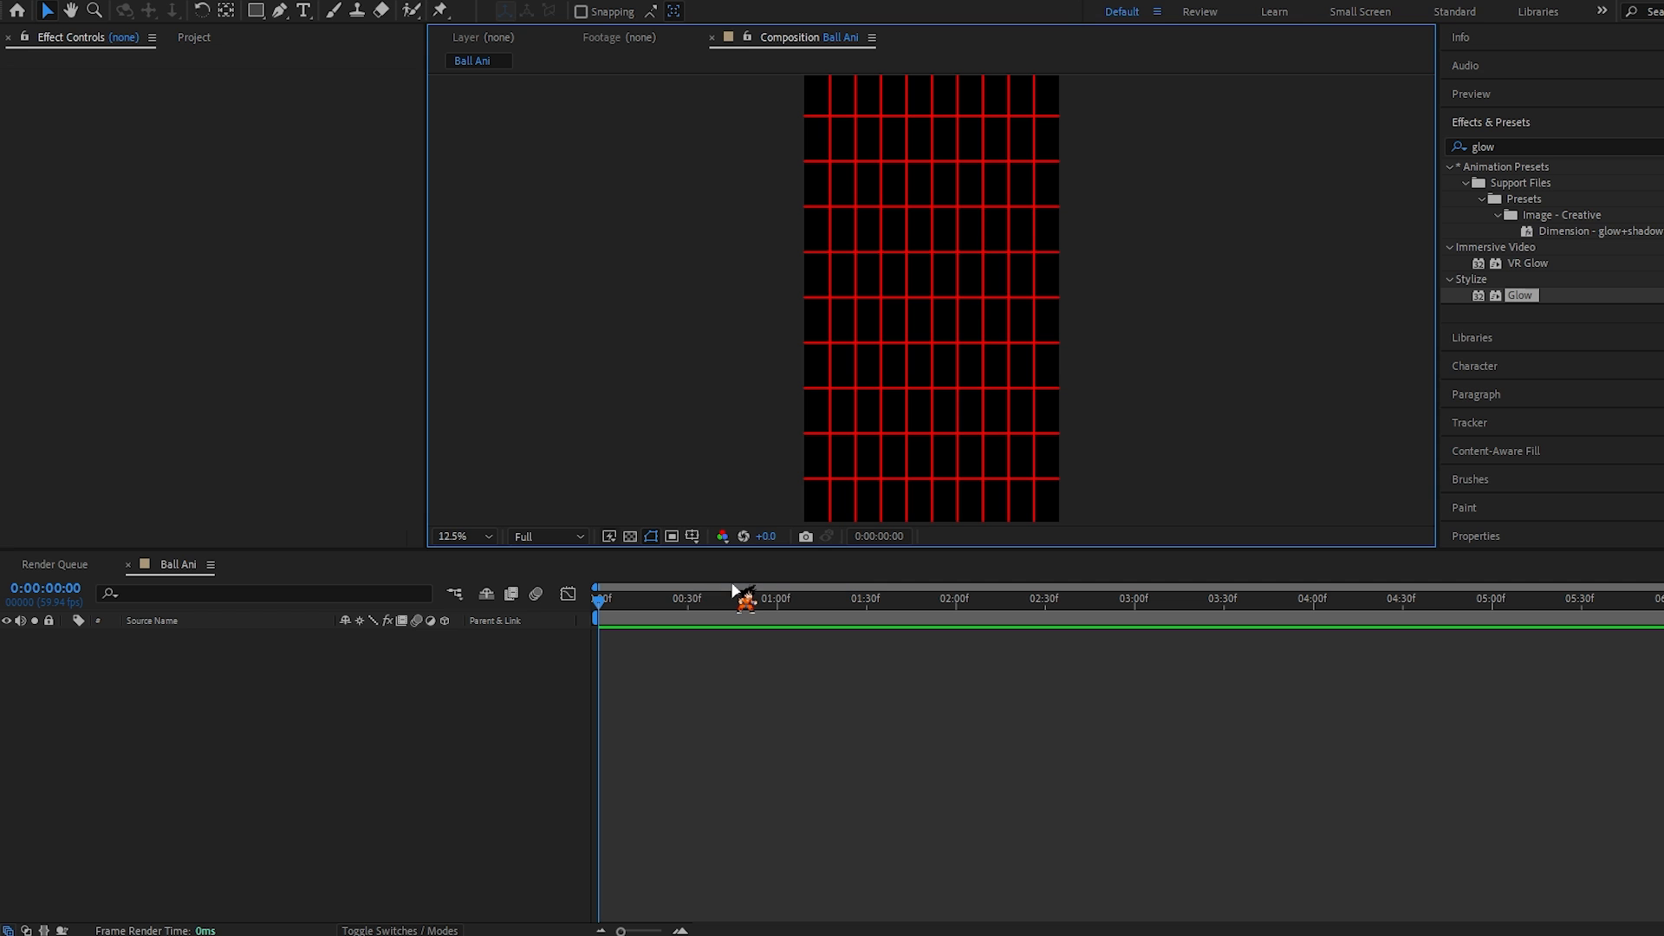
{"action": "left_click_drag", "start_coordinate": [262, 17], "coordinate": [343, 62]}
{"action": "left_click", "coordinate": [591, 12]}
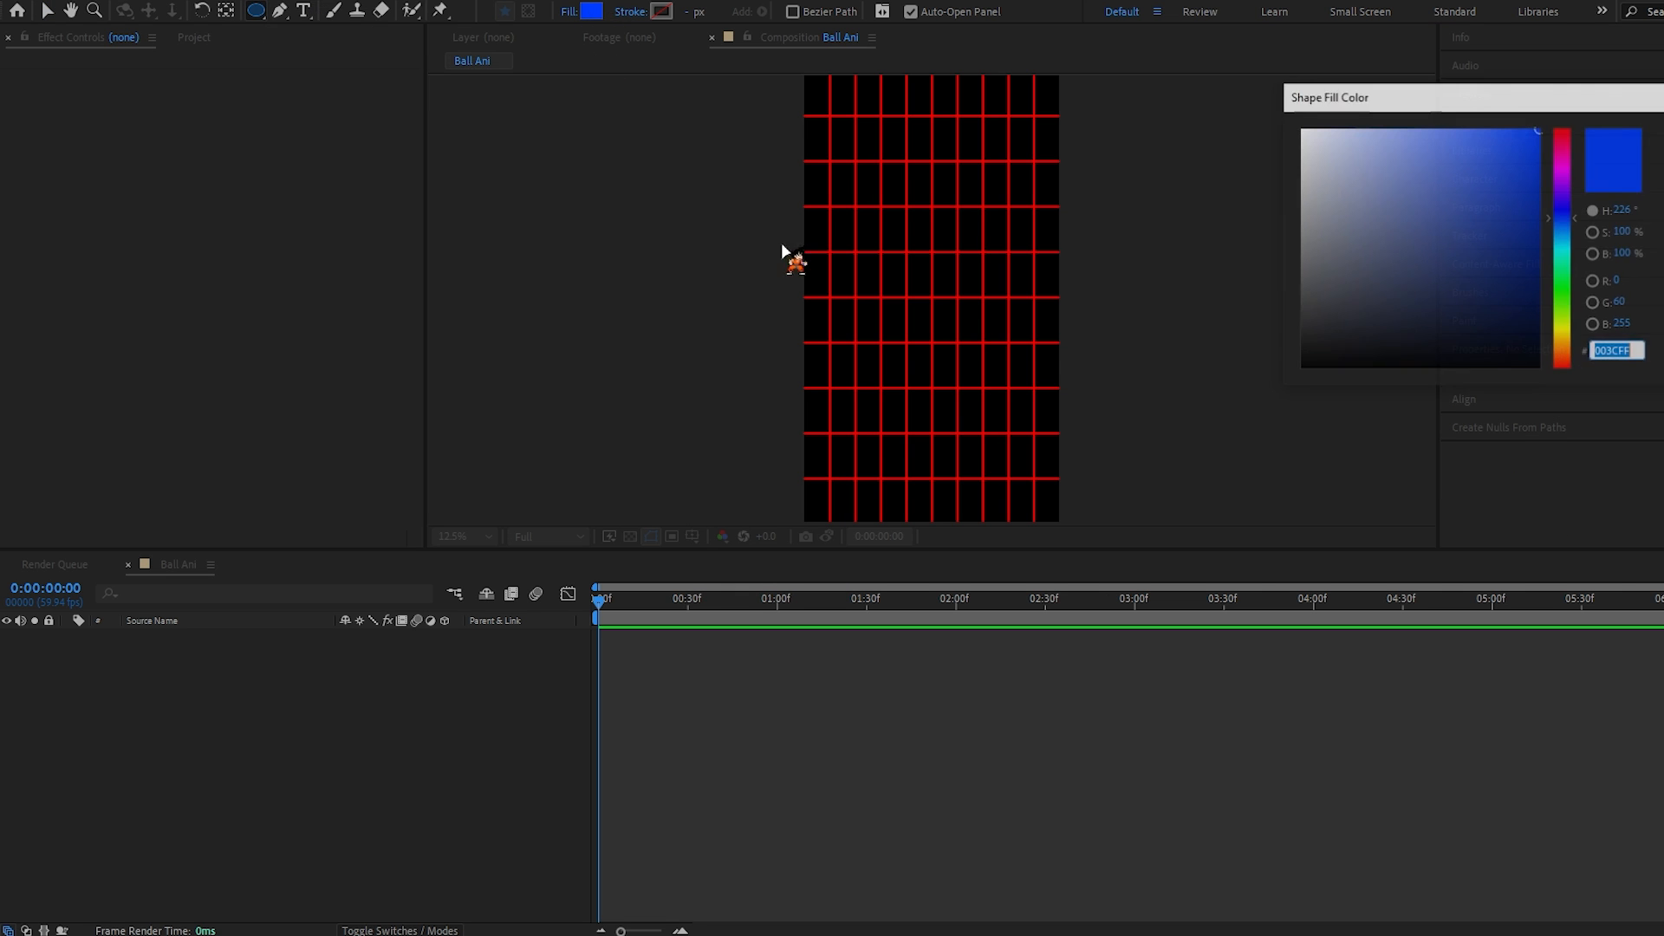
{"action": "left_click_drag", "start_coordinate": [1404, 286], "coordinate": [1222, 117]}
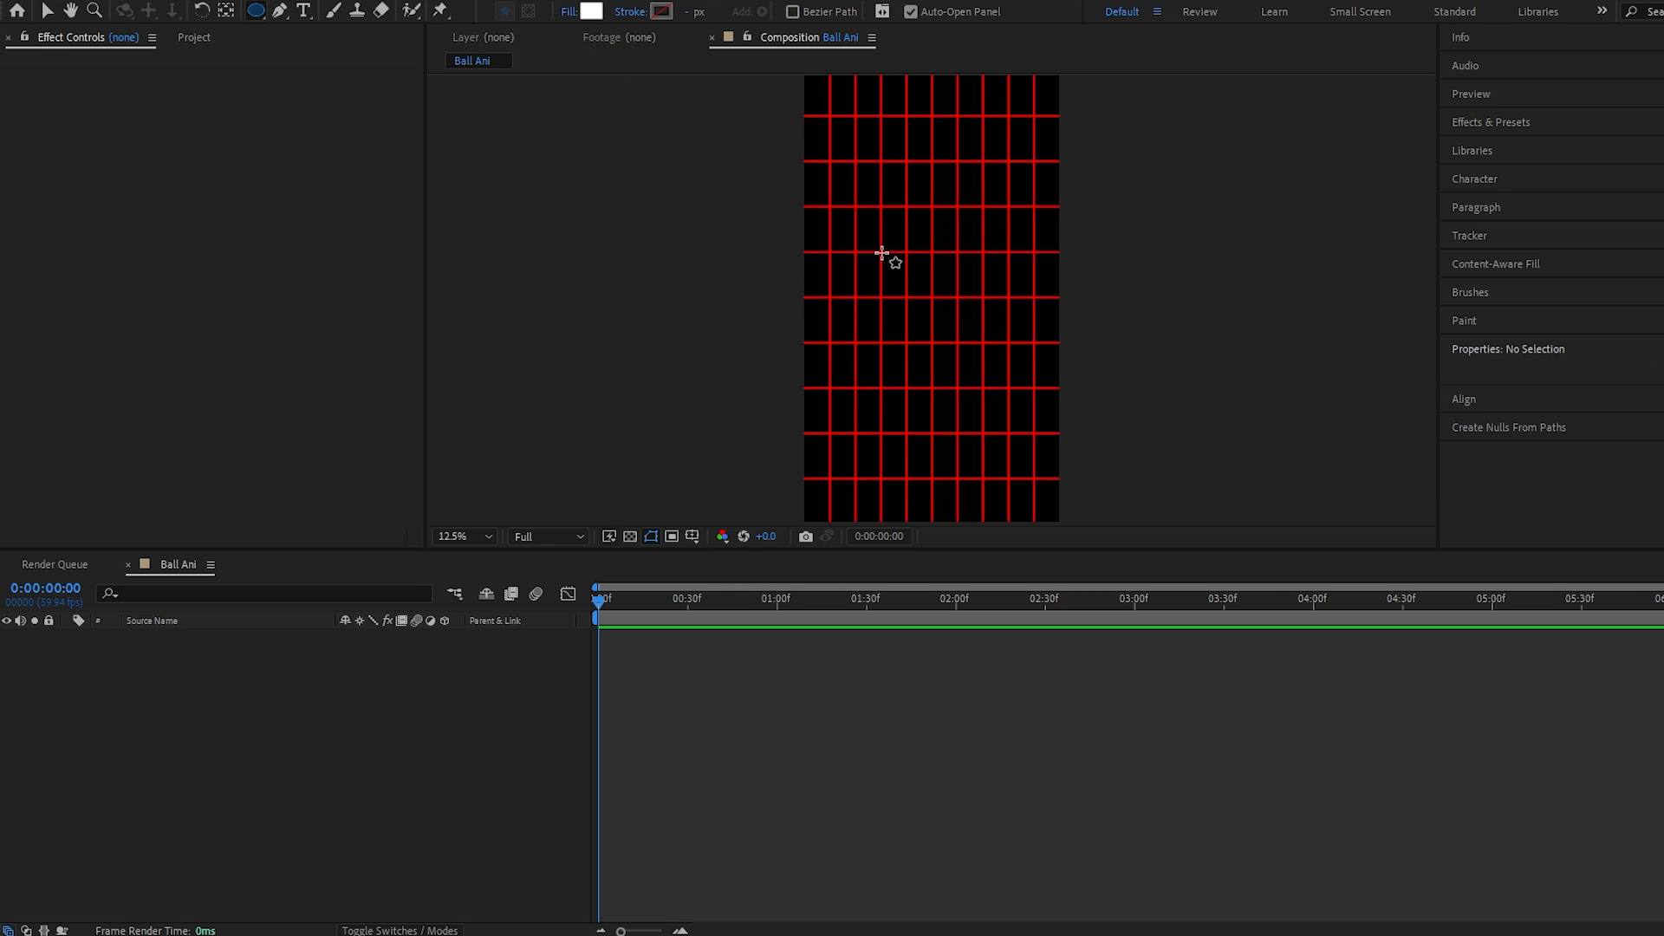
{"action": "left_click_drag", "start_coordinate": [897, 264], "coordinate": [959, 328]}
Step: Align the circle horizontally to the centre of the composition
{"action": "key", "text": "period"}
{"action": "key", "text": "v"}
{"action": "left_click", "coordinate": [1504, 508]}
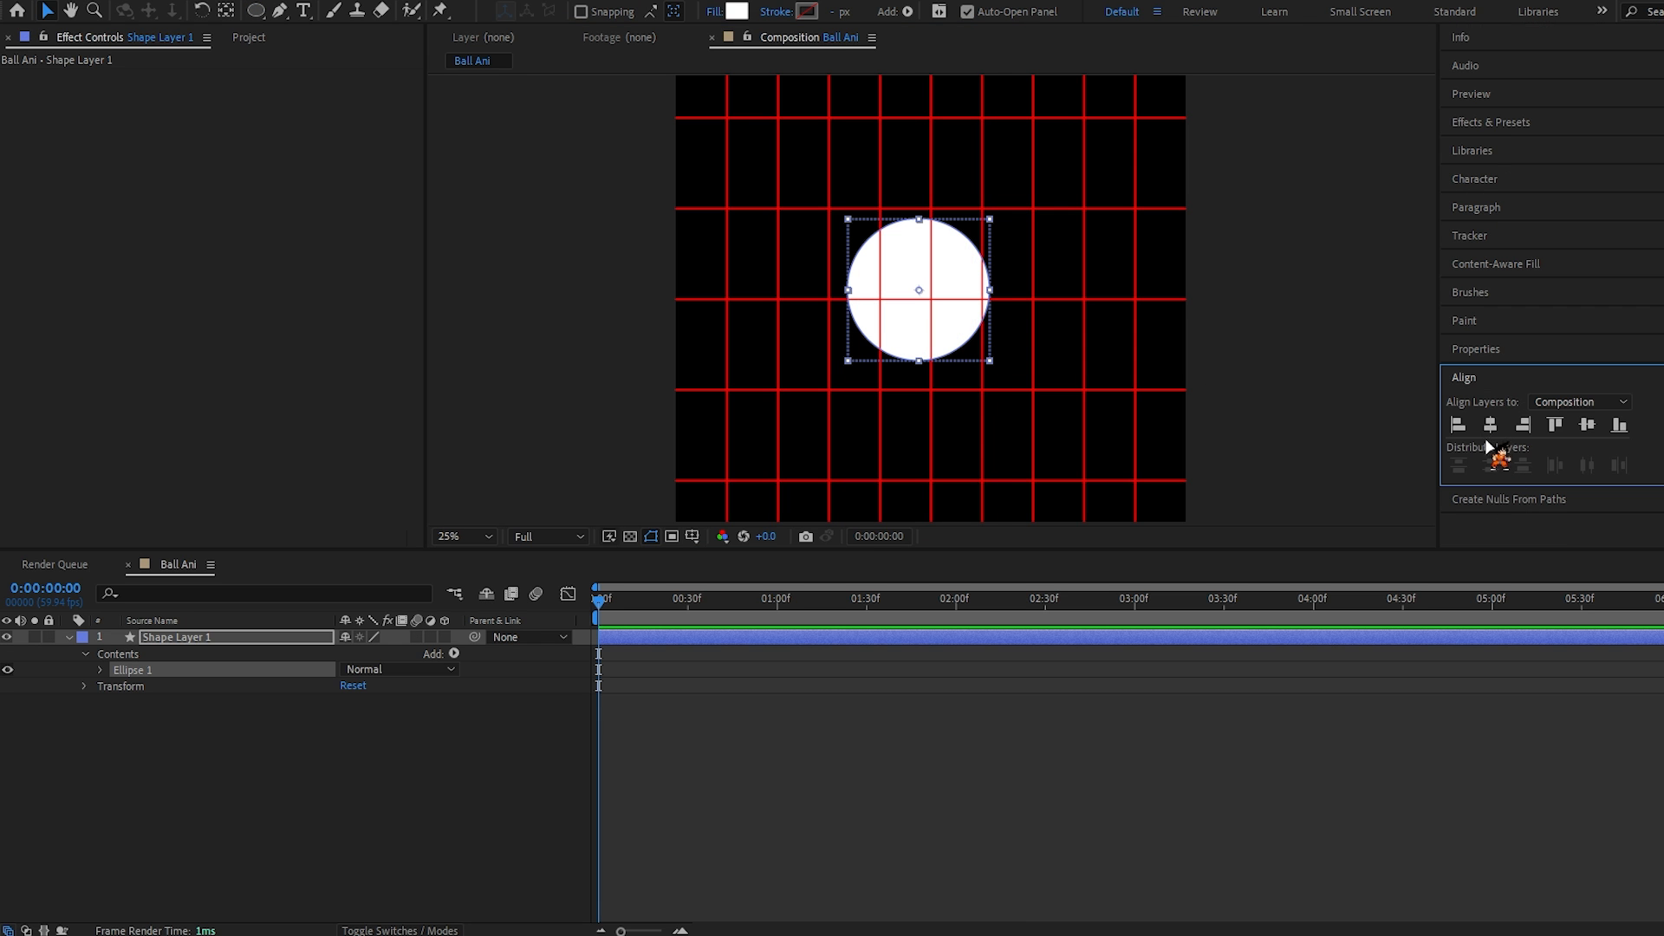
{"action": "left_click", "coordinate": [1489, 427]}
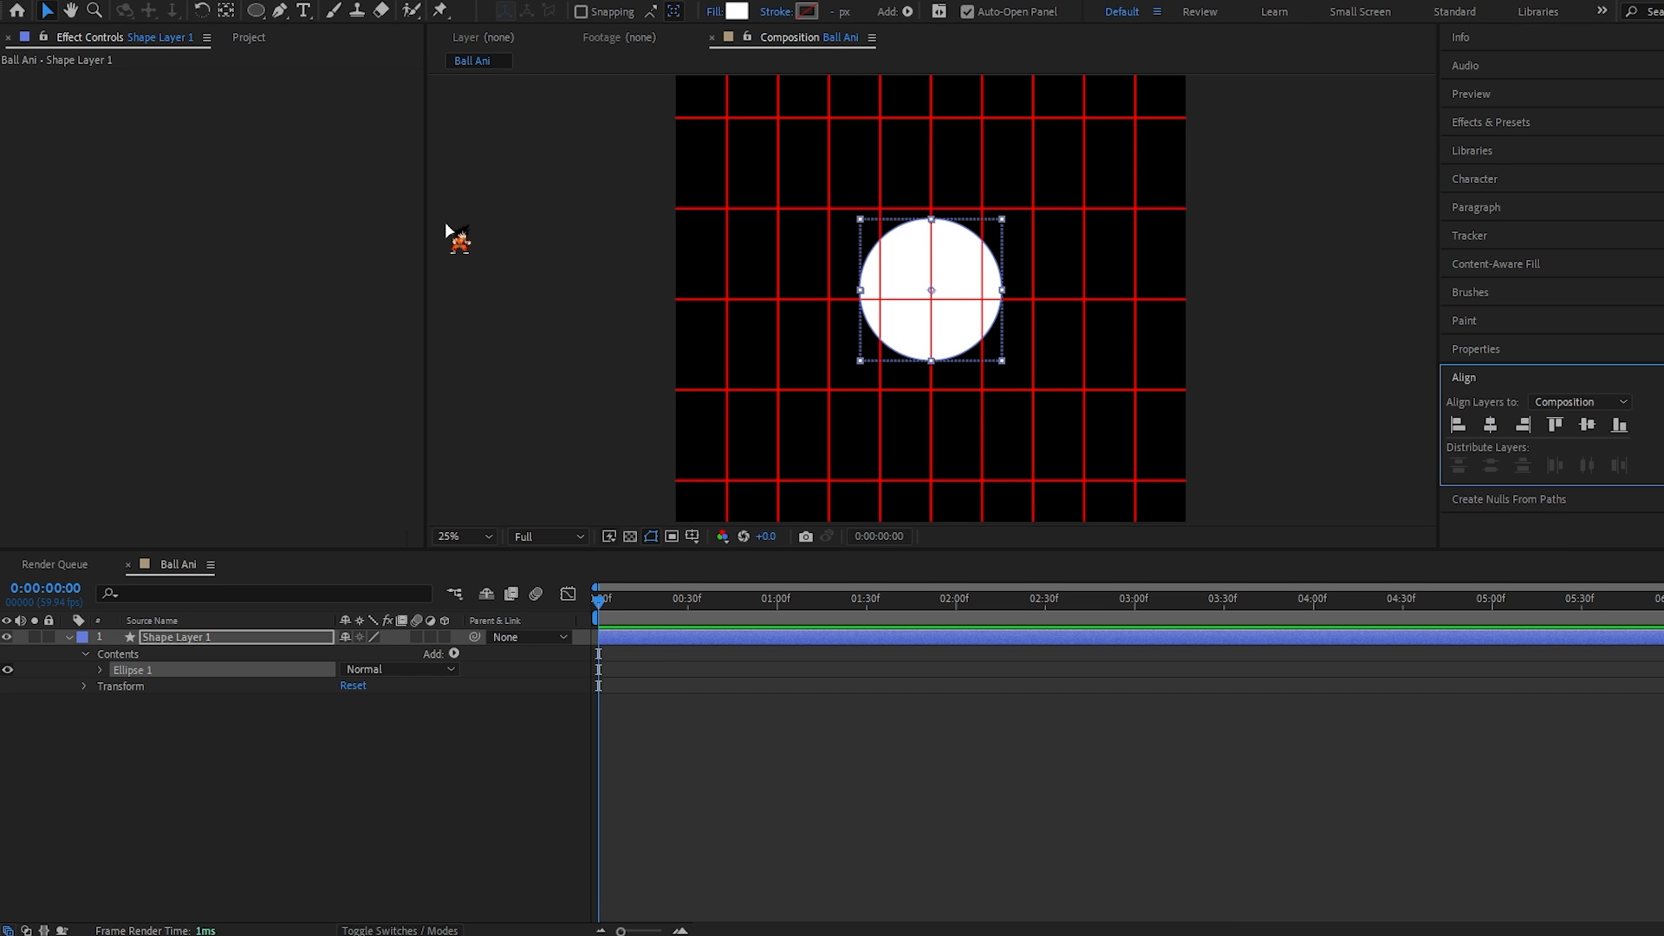
Step: Scale the circle layer to 77% and hide the proportional grid
{"action": "left_click", "coordinate": [378, 3]}
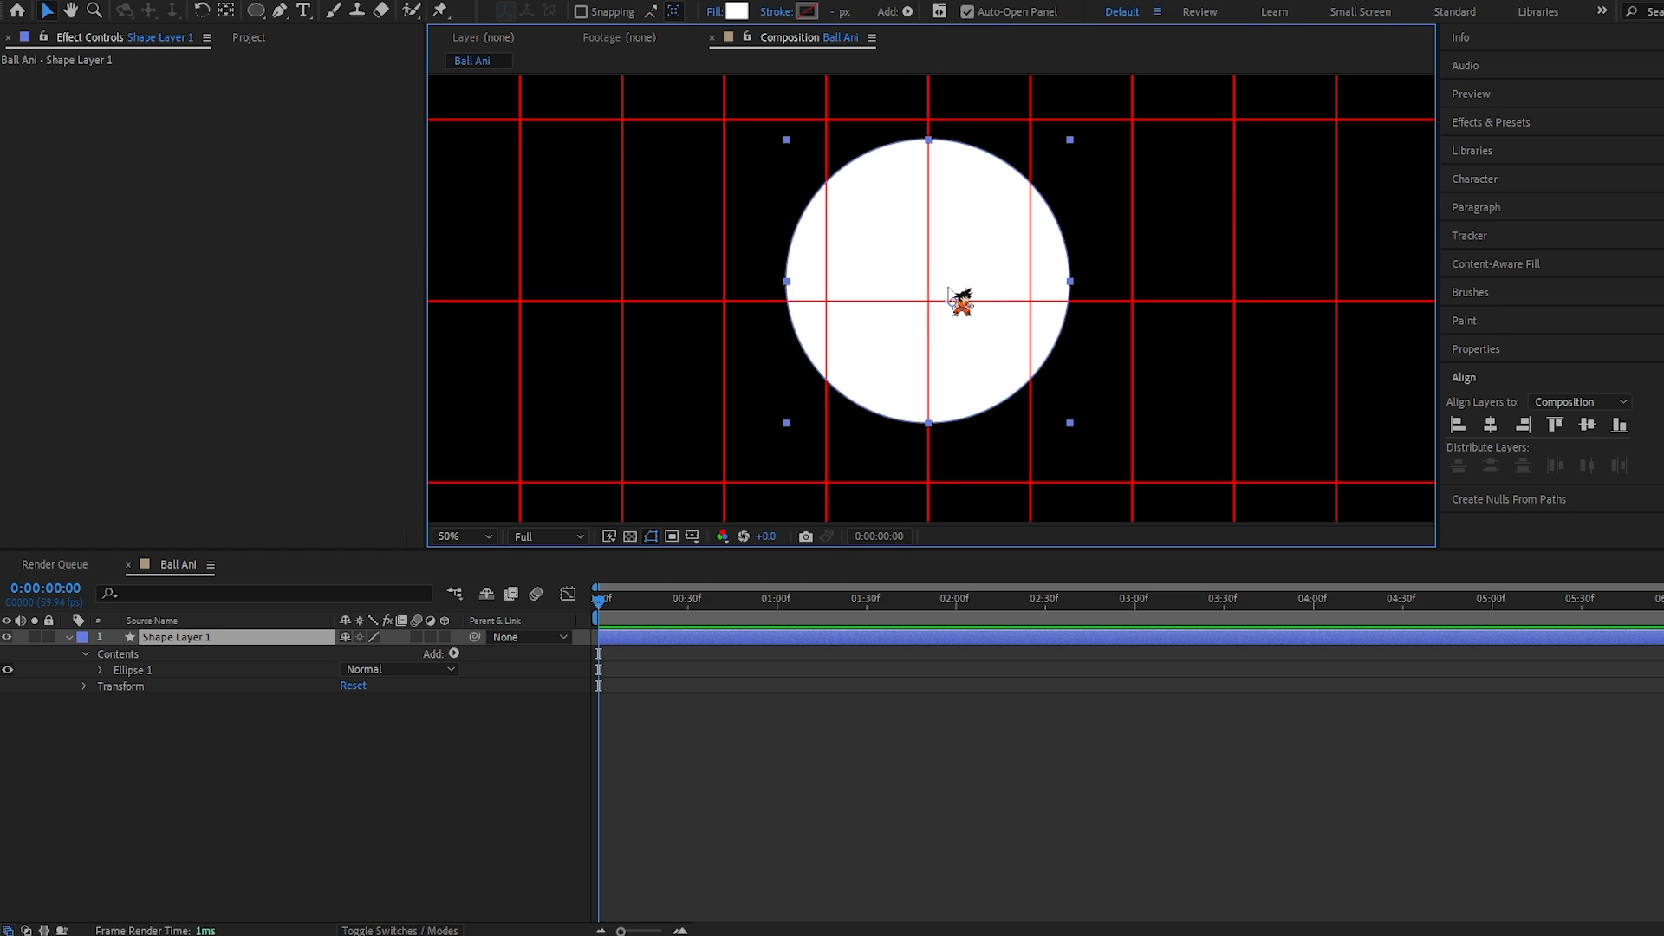
{"action": "left_click", "coordinate": [226, 10]}
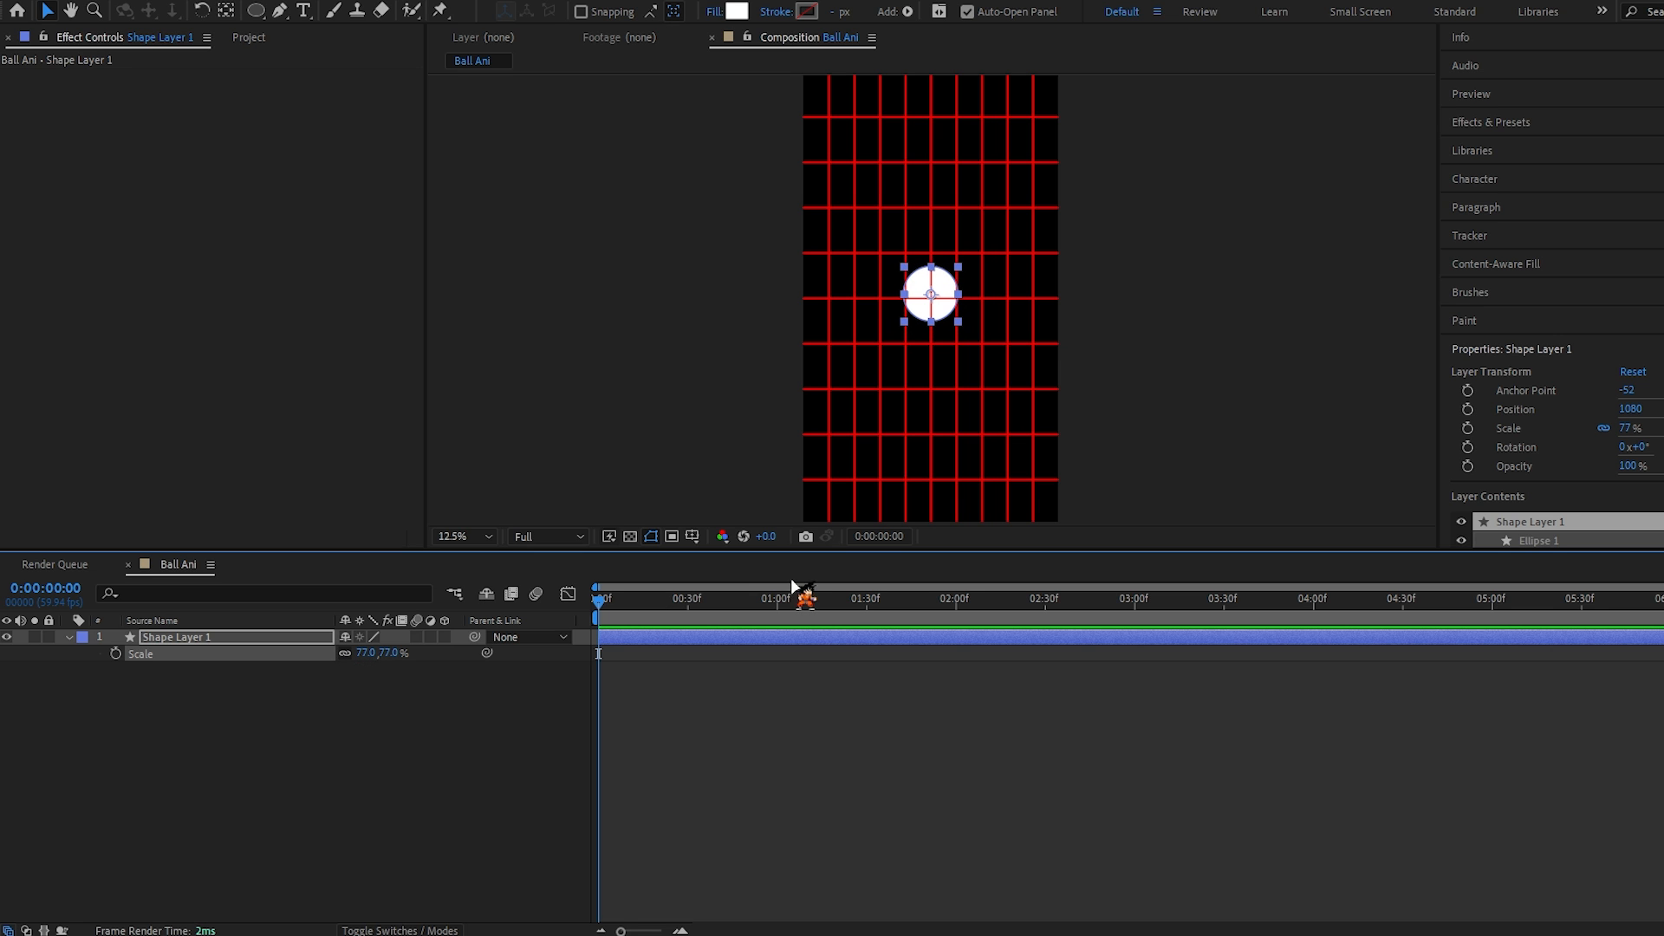
{"action": "left_click", "coordinate": [694, 538]}
{"action": "left_click", "coordinate": [724, 579]}
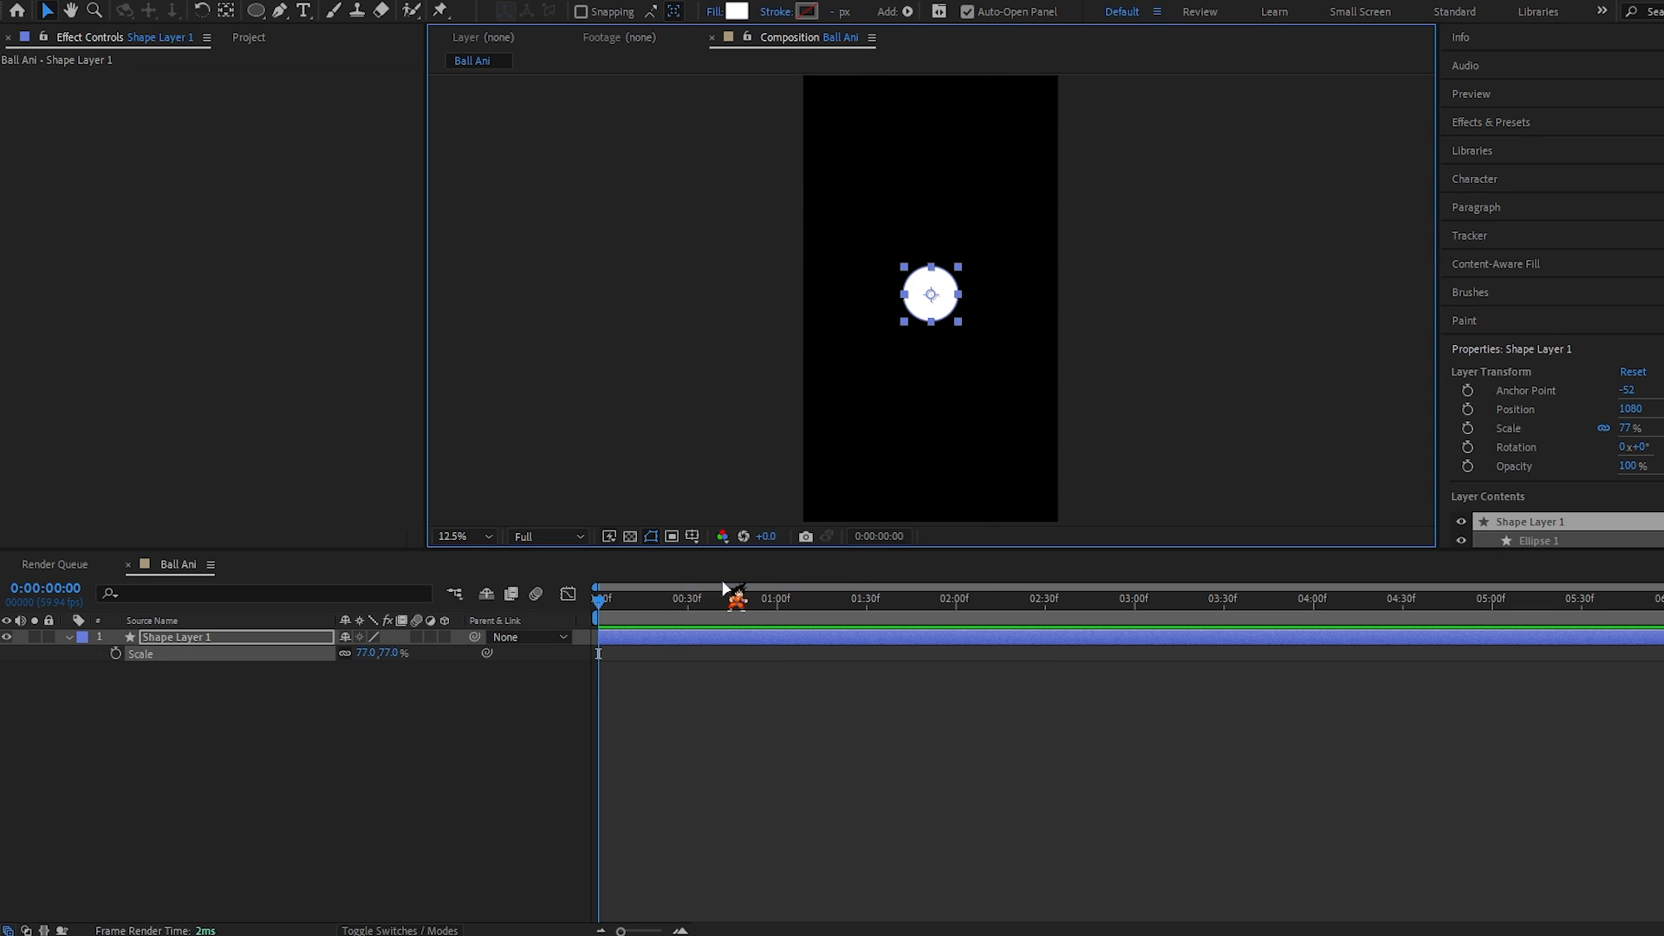
Step: Keyframe the ball's Position at 0:00:00:00 and 0:00:00:10, and raise its starting position to Y 1456
{"action": "key", "text": "p"}
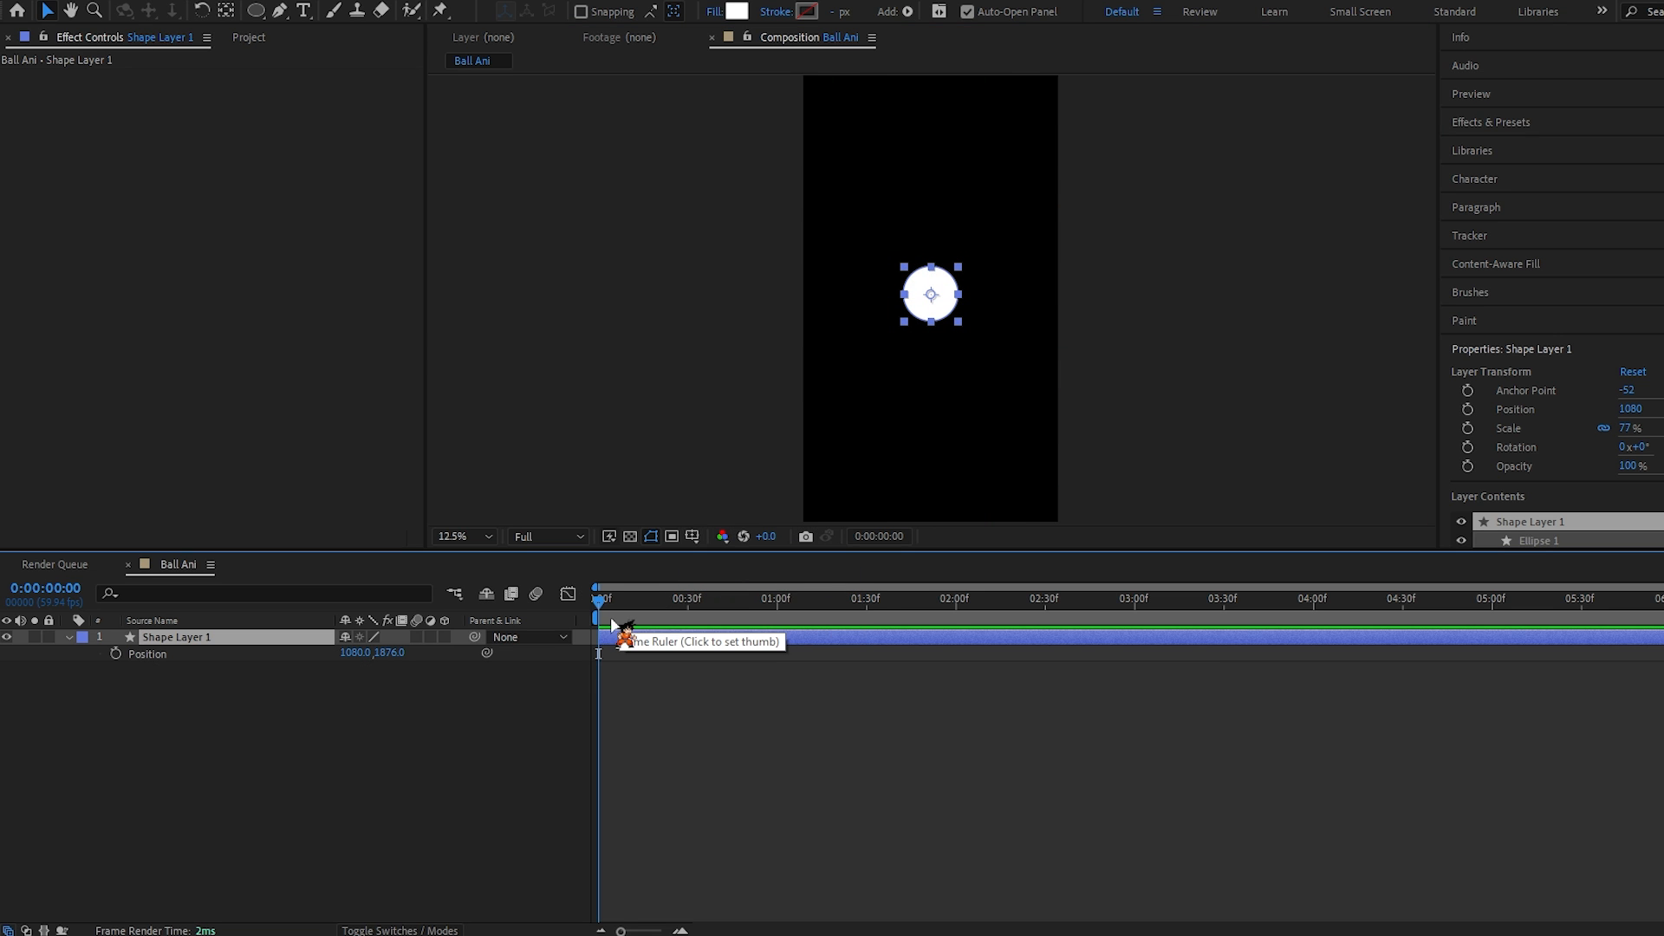
{"action": "left_click", "coordinate": [116, 654]}
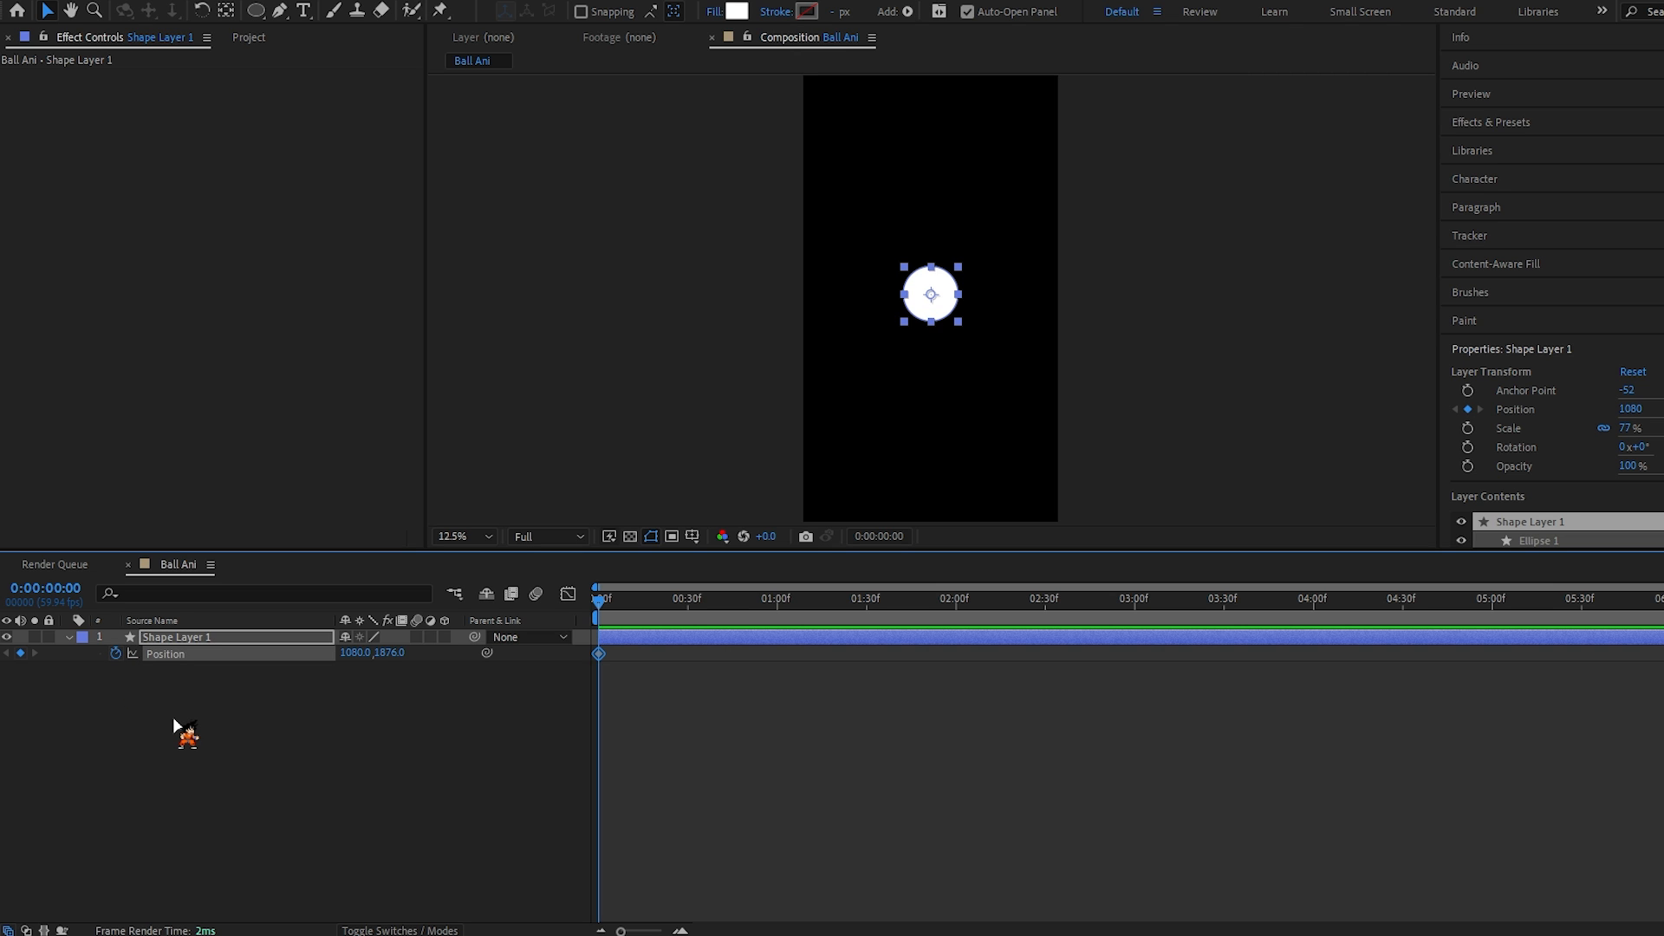
{"action": "key", "text": "shift+Page_Down"}
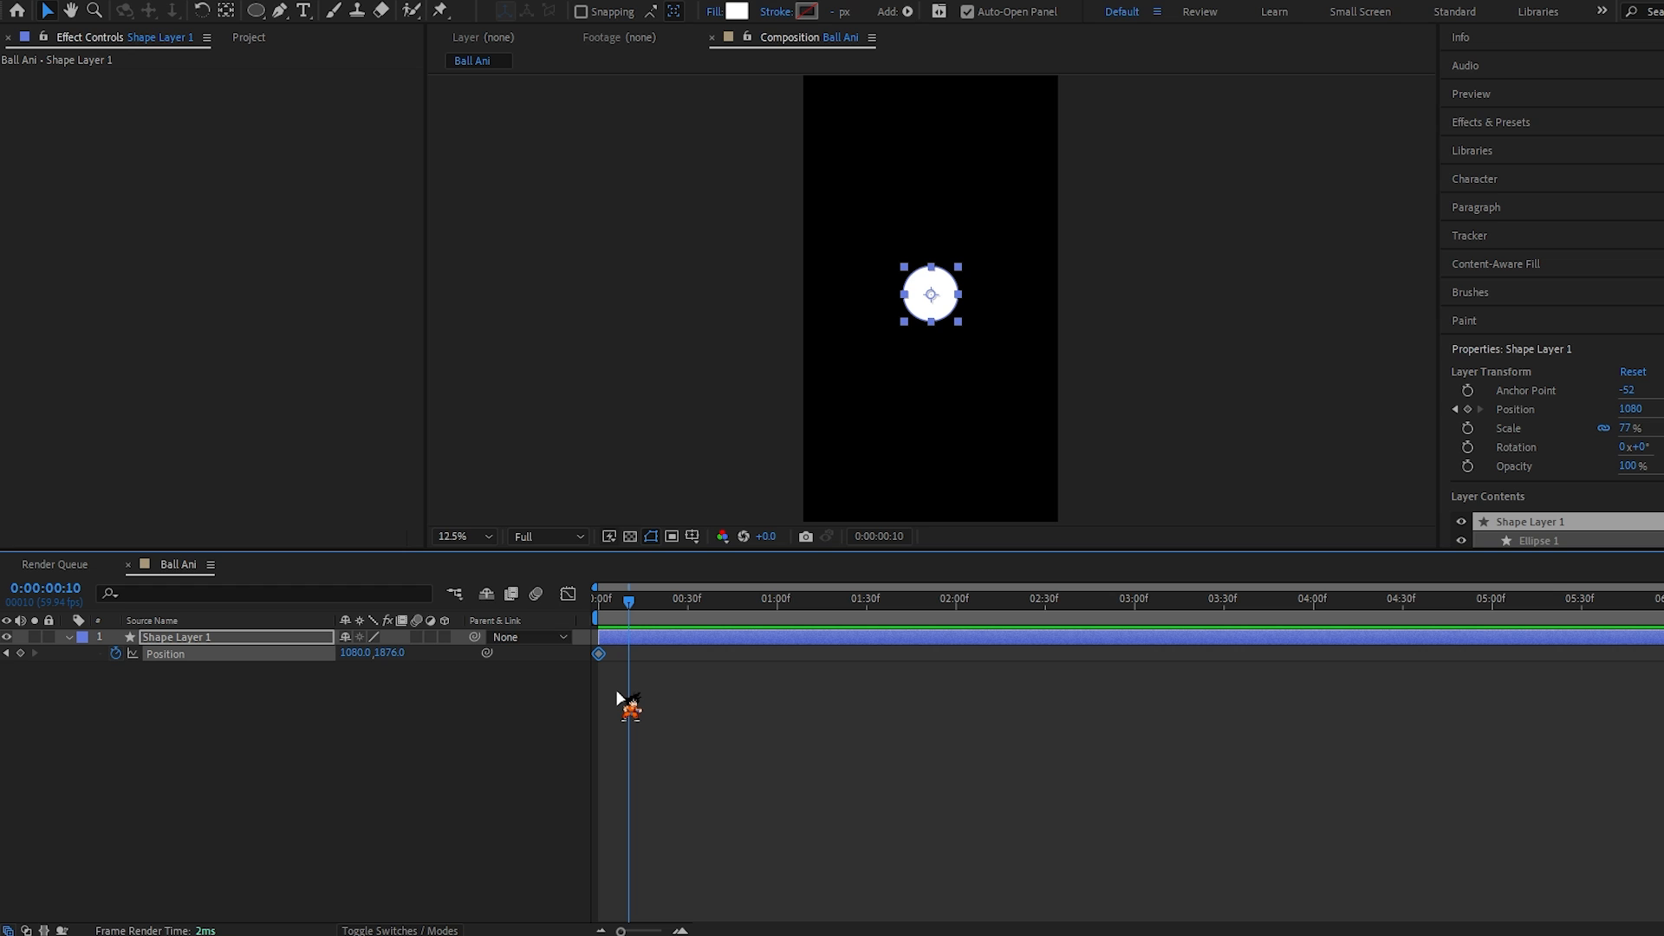
{"action": "key", "text": "Home"}
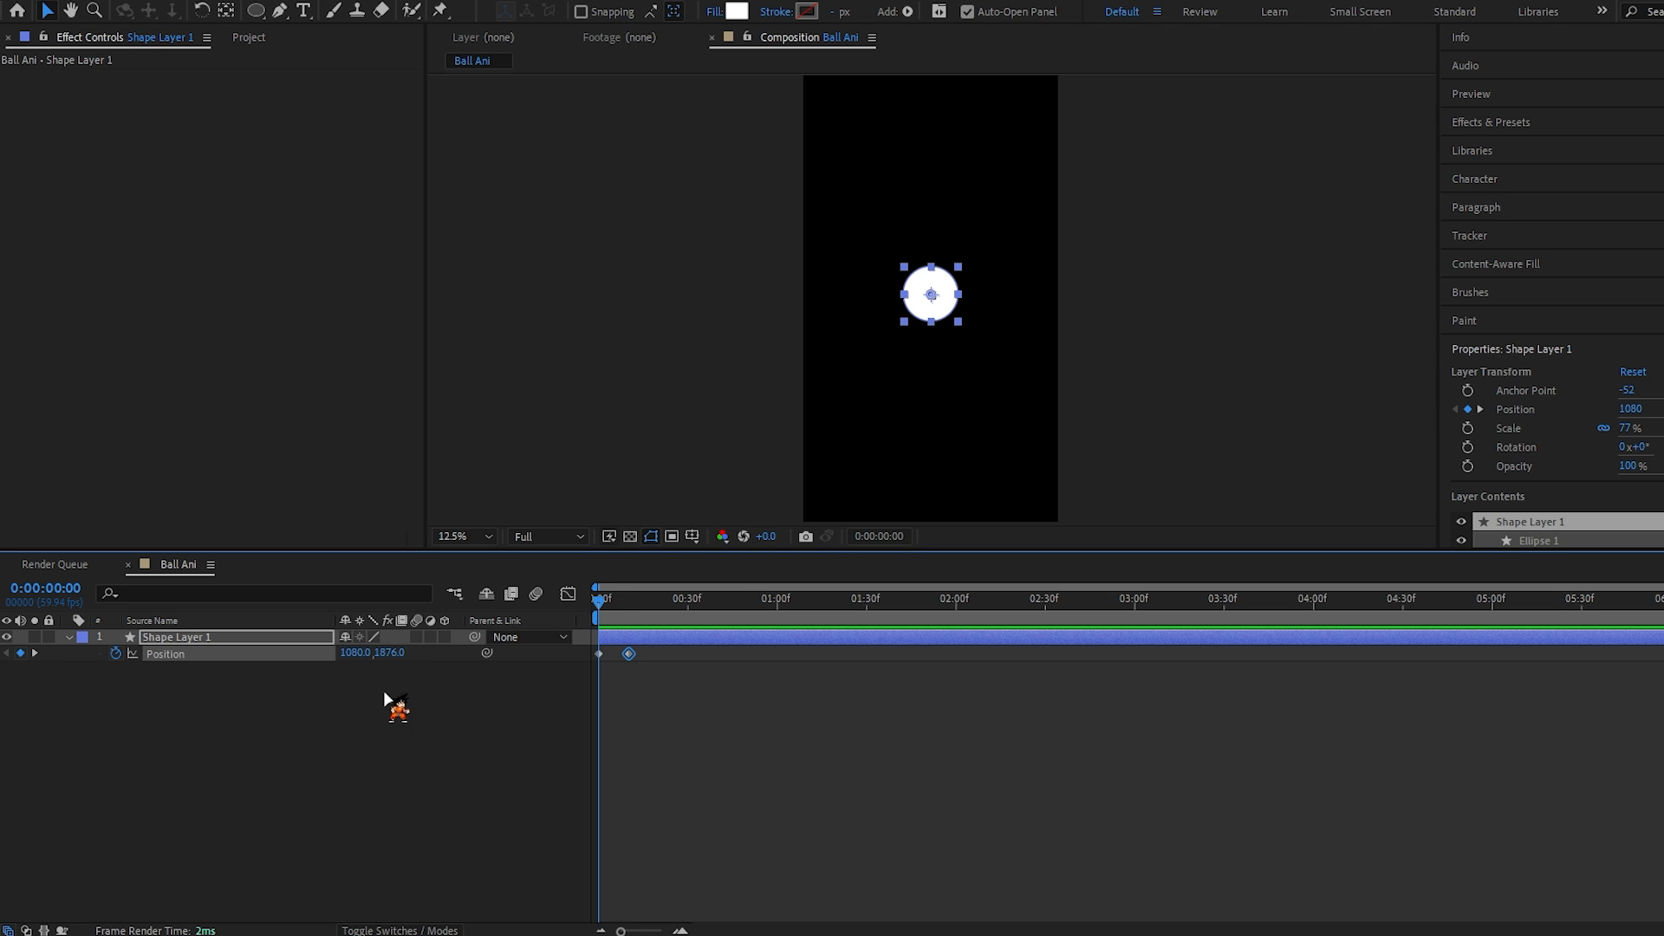
{"action": "left_click_drag", "start_coordinate": [390, 661], "coordinate": [334, 665]}
Step: Enable motion blur for the ball layer and scrub its drop to 0:00:00:10, checking it against the proportional grid
{"action": "key", "text": "="}
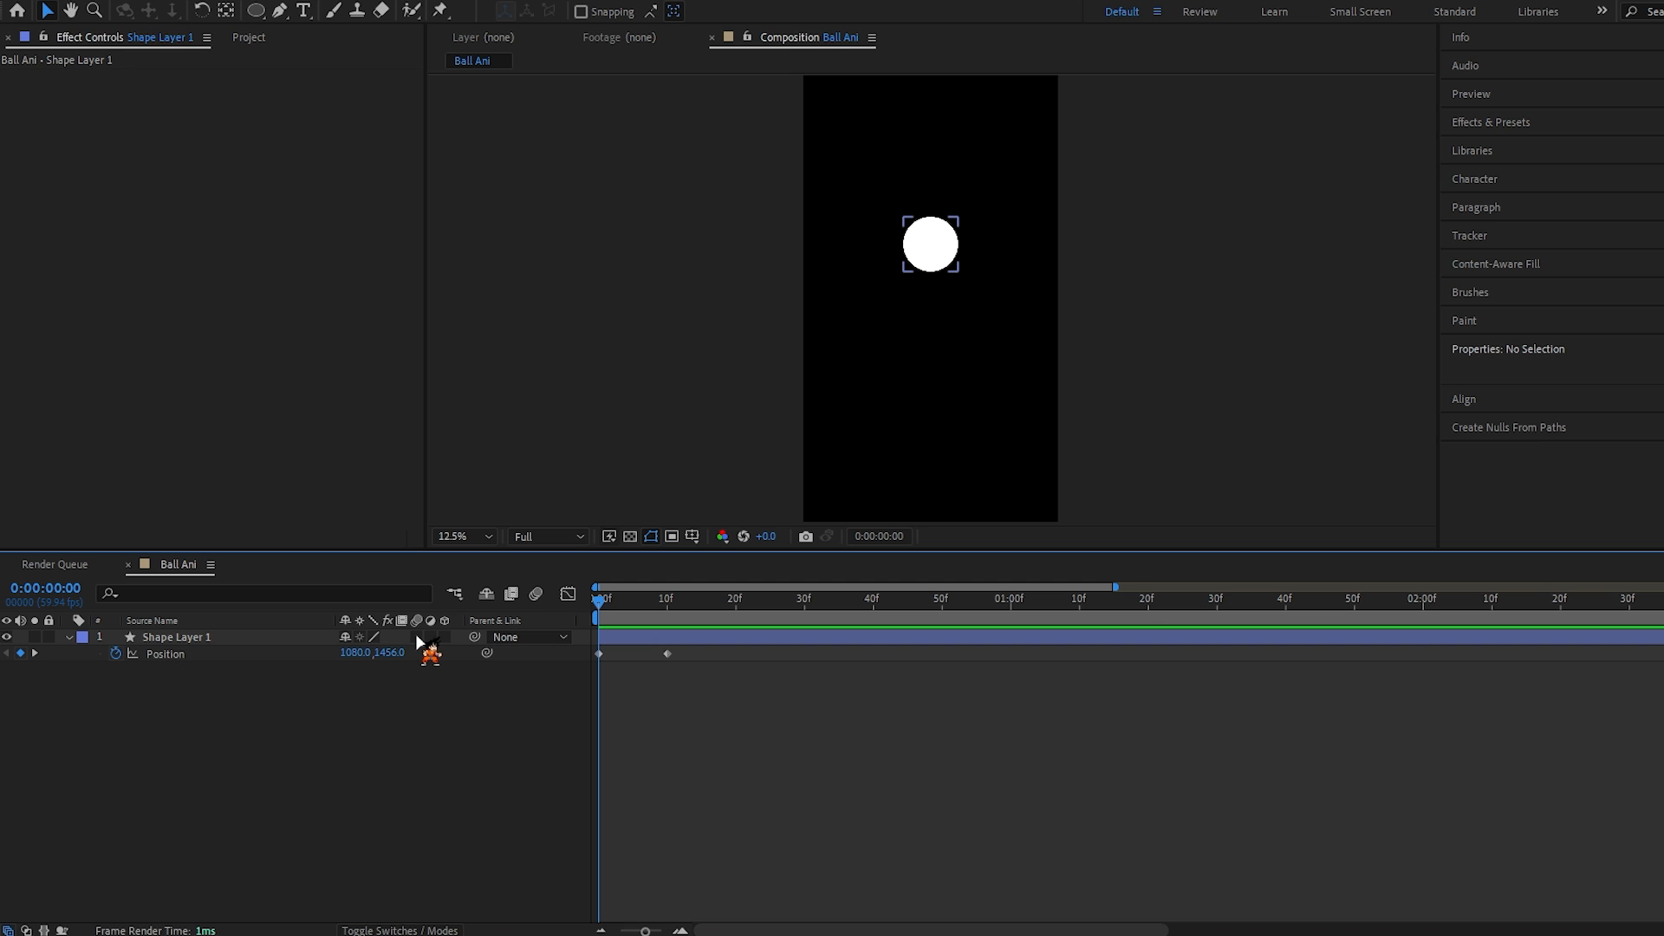
{"action": "key", "text": "="}
{"action": "left_click_drag", "start_coordinate": [598, 618], "coordinate": [682, 643]}
{"action": "key", "text": "alt+apostrophe"}
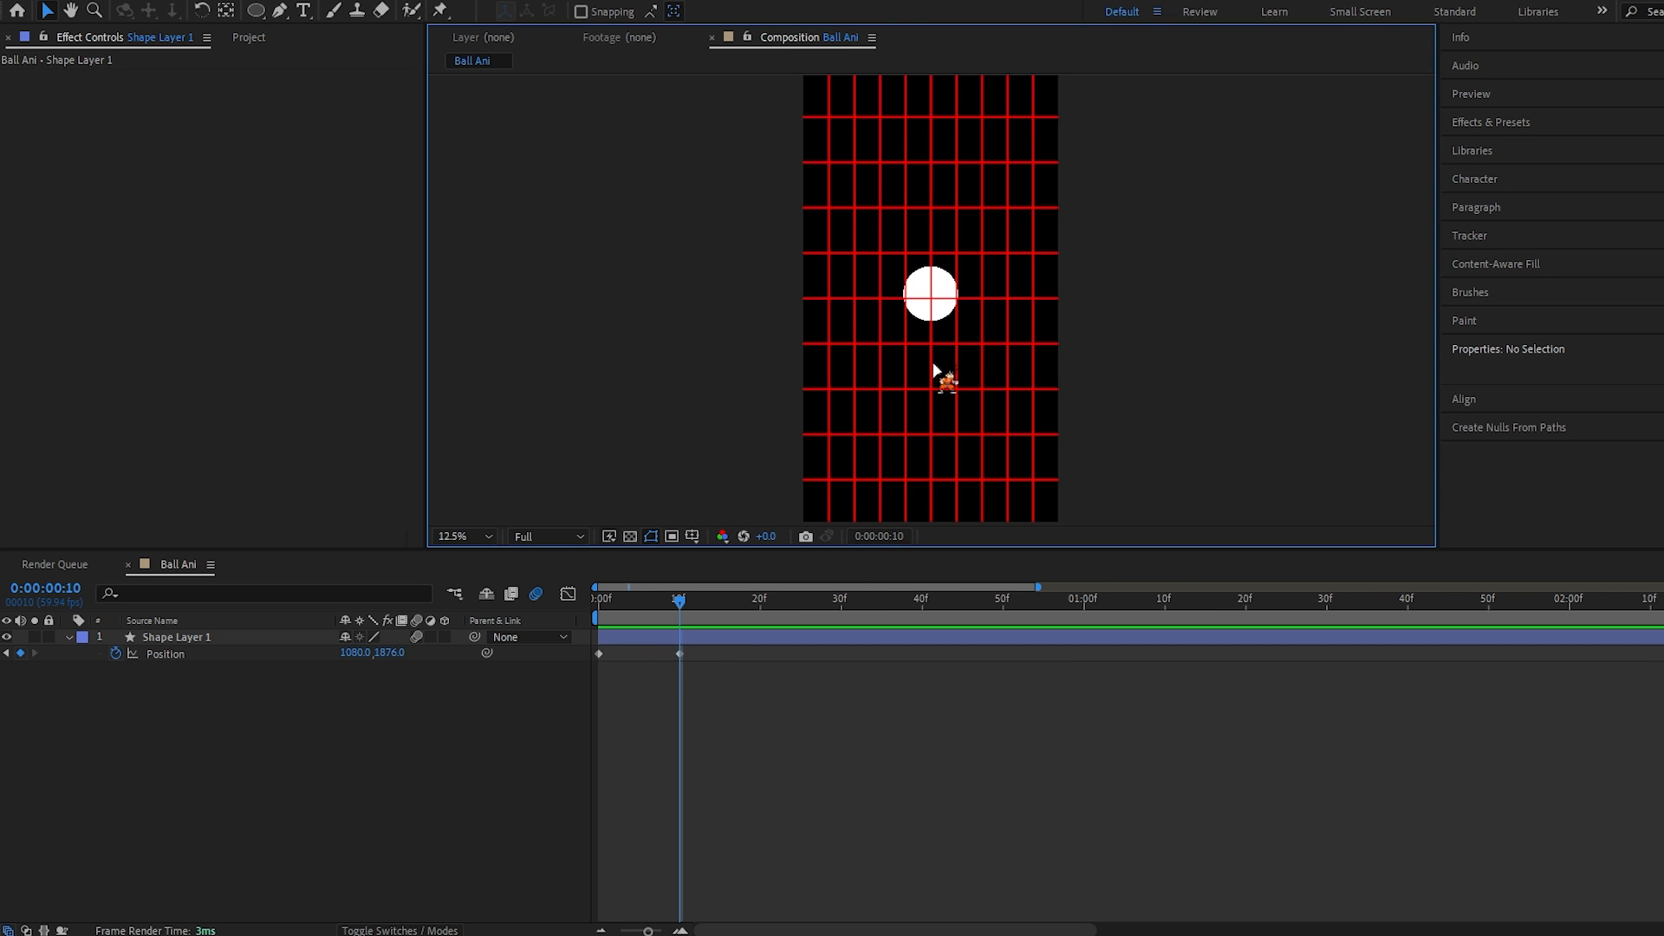
{"action": "key", "text": "period"}
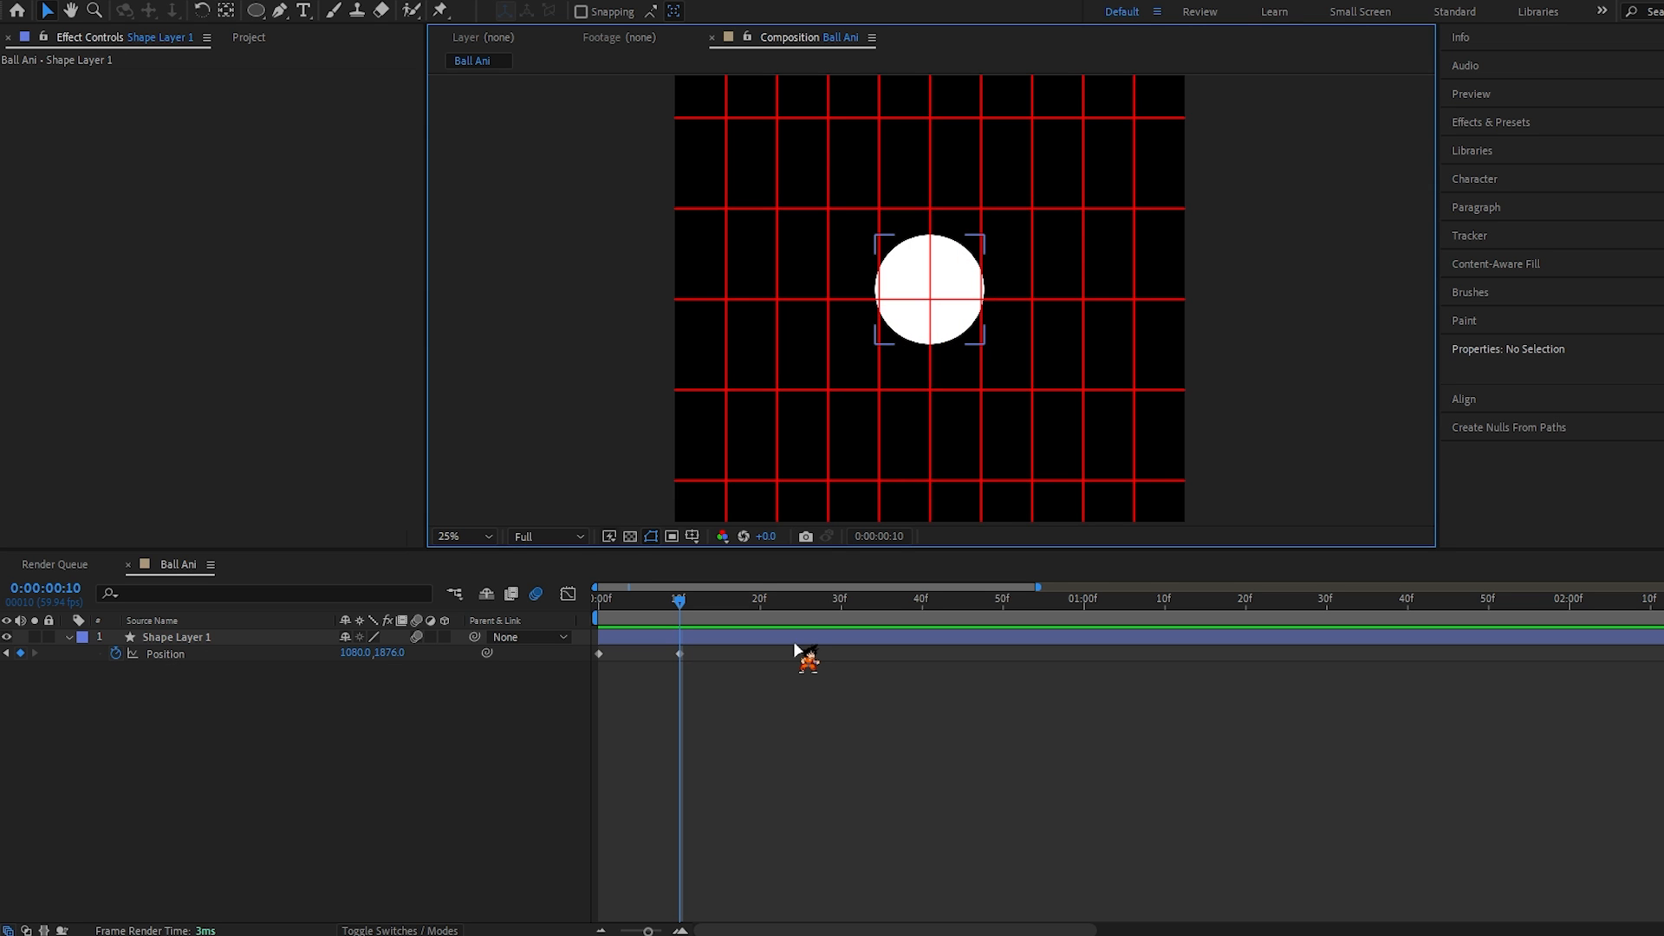
Step: Keyframe the first bounce by setting the ball's Y Position to 1684 at 0:00:00:15 and 1874 at 0:00:00:20
{"action": "key", "text": "Page_Down"}
{"action": "key", "text": "Page_Down"}
{"action": "key", "text": "Page_Down"}
{"action": "key", "text": "Page_Down"}
{"action": "key", "text": "Page_Down"}
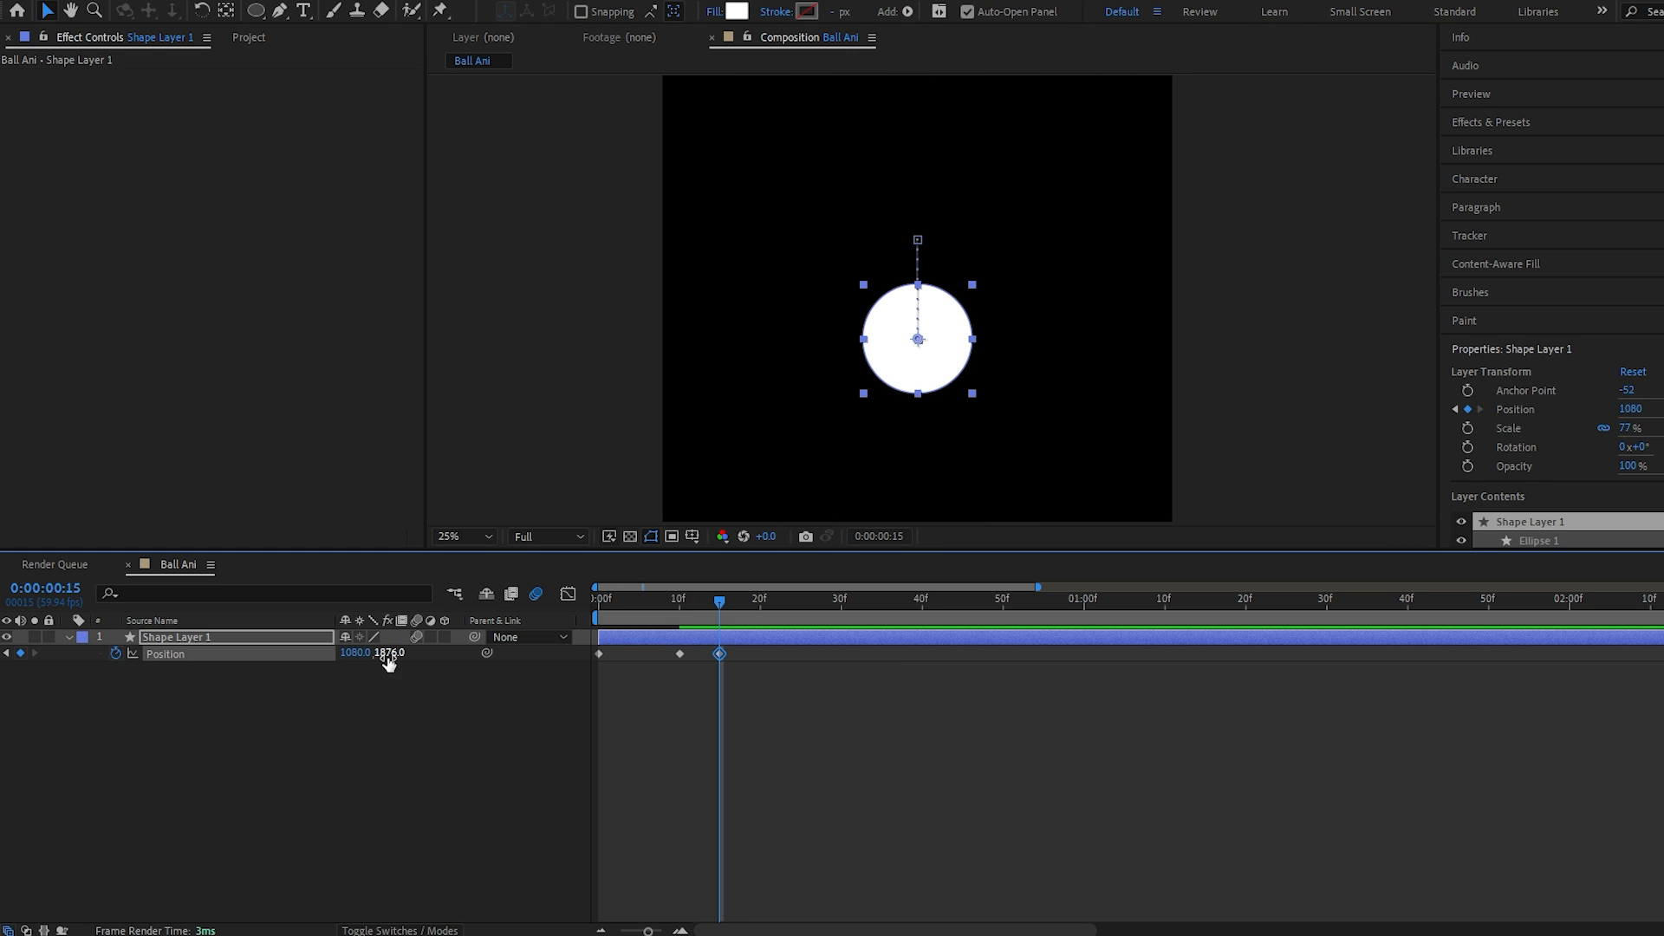
{"action": "left_click_drag", "start_coordinate": [387, 654], "coordinate": [234, 669]}
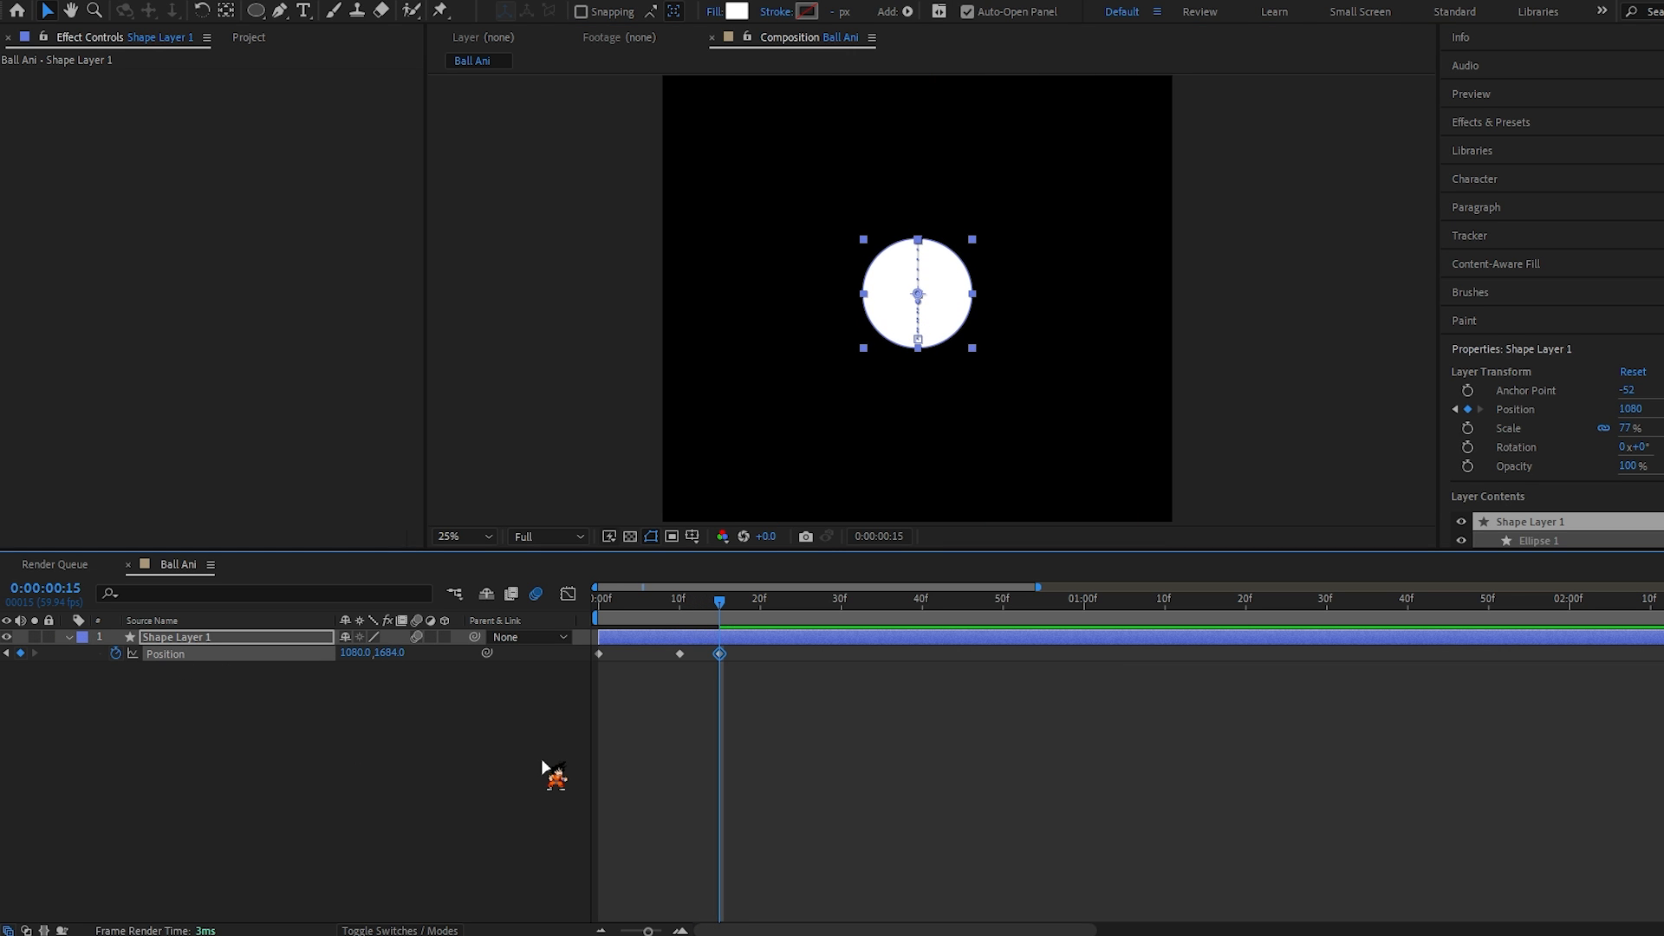
{"action": "left_click_drag", "start_coordinate": [394, 654], "coordinate": [565, 653]}
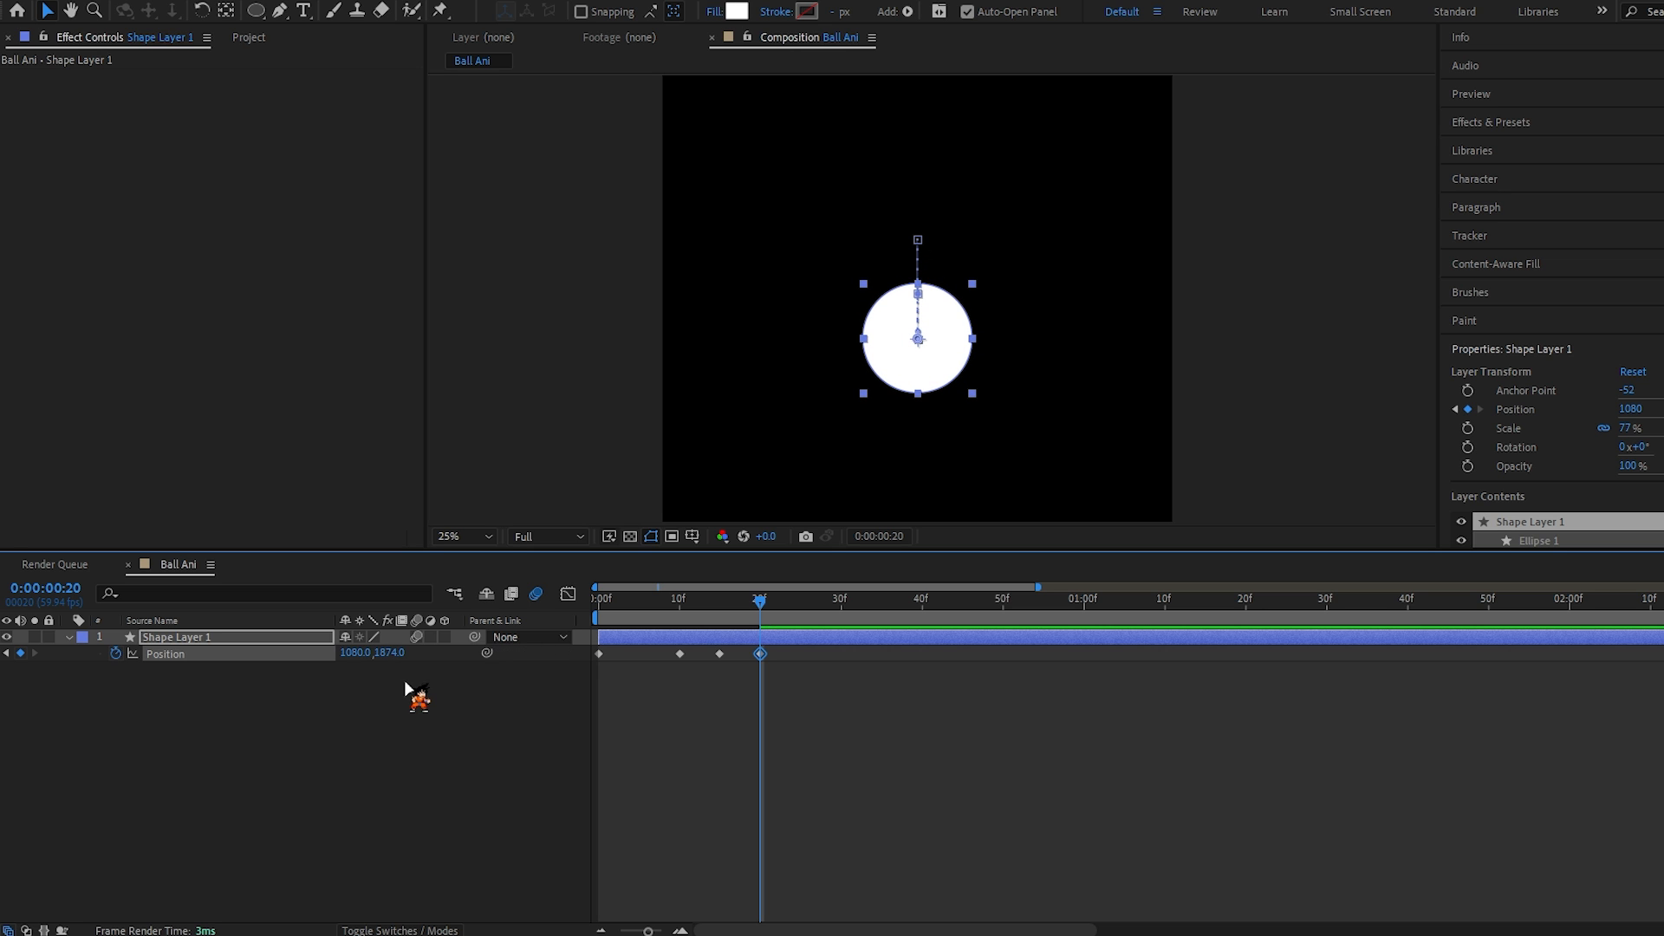
Step: Add a smaller second bounce with Position keyframes at 0:00:00:22 and 0:00:00:24, ending at Y 1876, and preview the animation
{"action": "key", "text": "Page_Down"}
{"action": "key", "text": "Page_Down"}
{"action": "left_click_drag", "start_coordinate": [390, 652], "coordinate": [433, 656]}
{"action": "key", "text": "Page_Down"}
{"action": "key", "text": "Page_Down"}
{"action": "left_click", "coordinate": [680, 610]}
{"action": "left_click", "coordinate": [792, 607]}
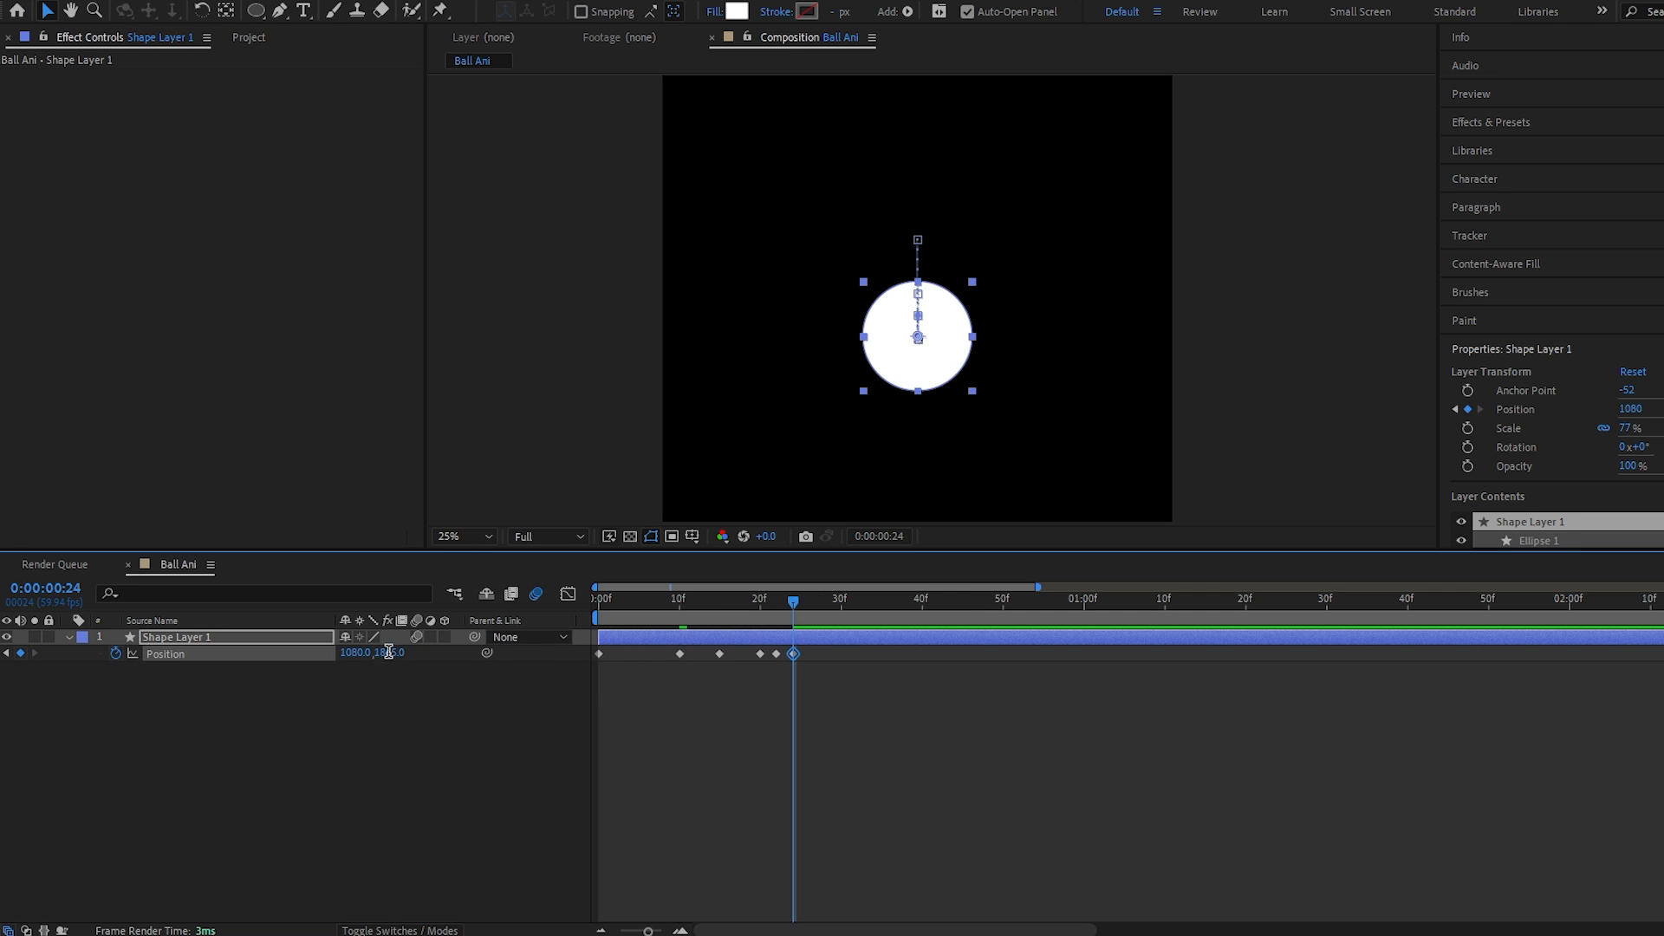
{"action": "type", "text": "1875"}
{"action": "key", "text": "Return"}
{"action": "key", "text": "space"}
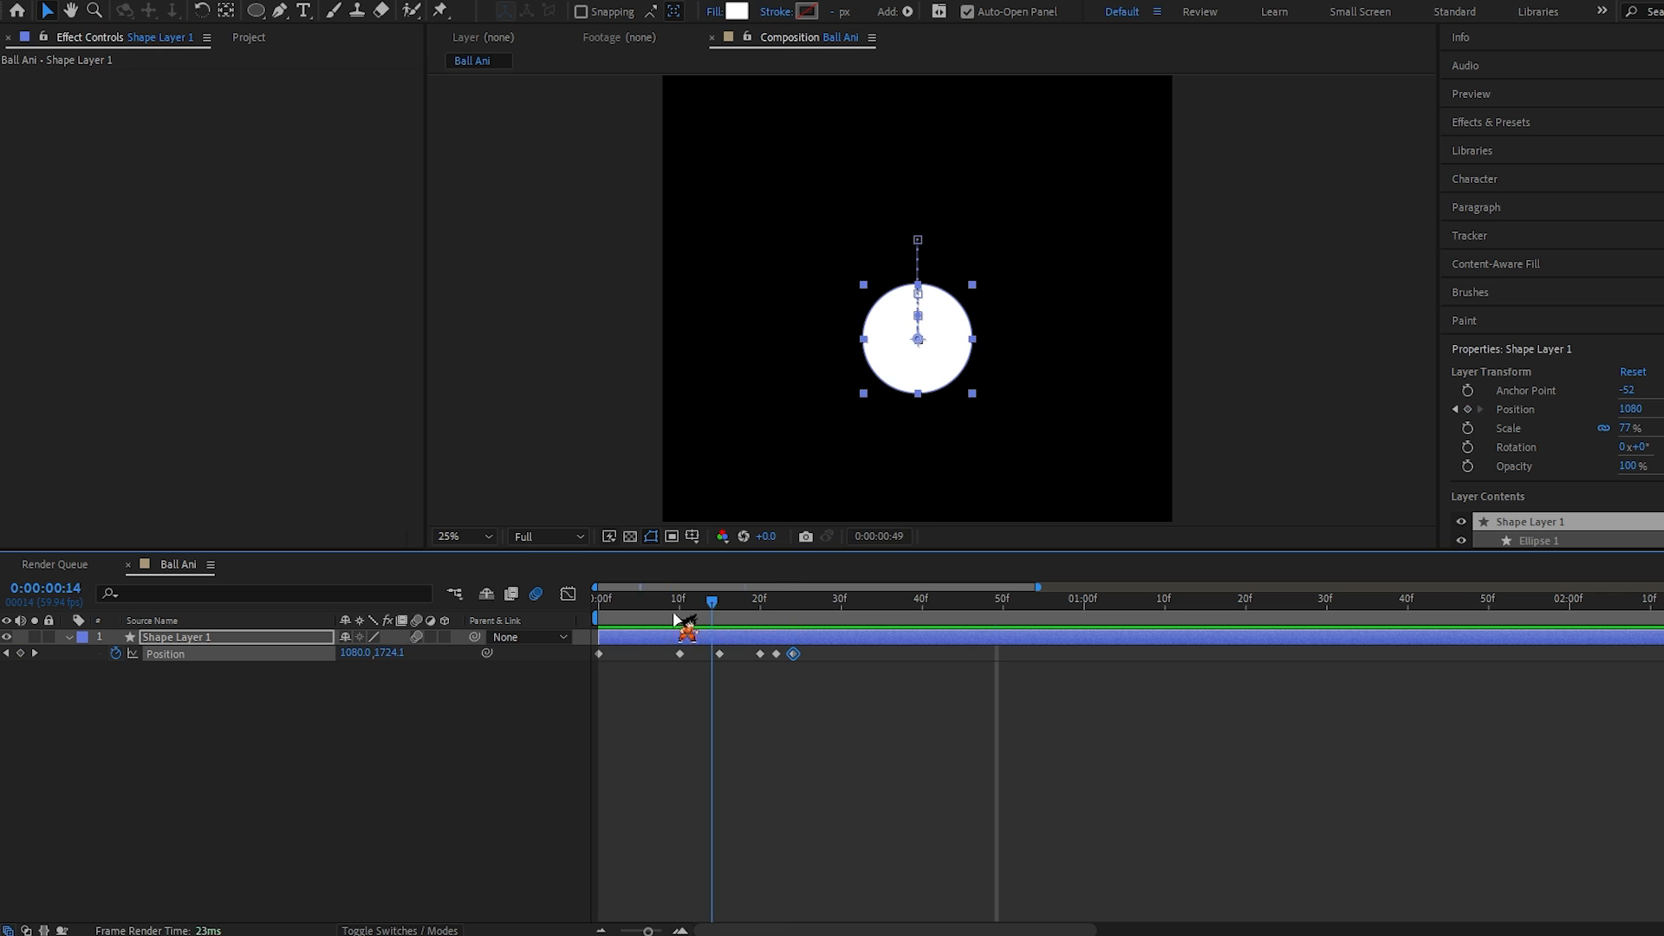
{"action": "left_click_drag", "start_coordinate": [715, 611], "coordinate": [538, 661]}
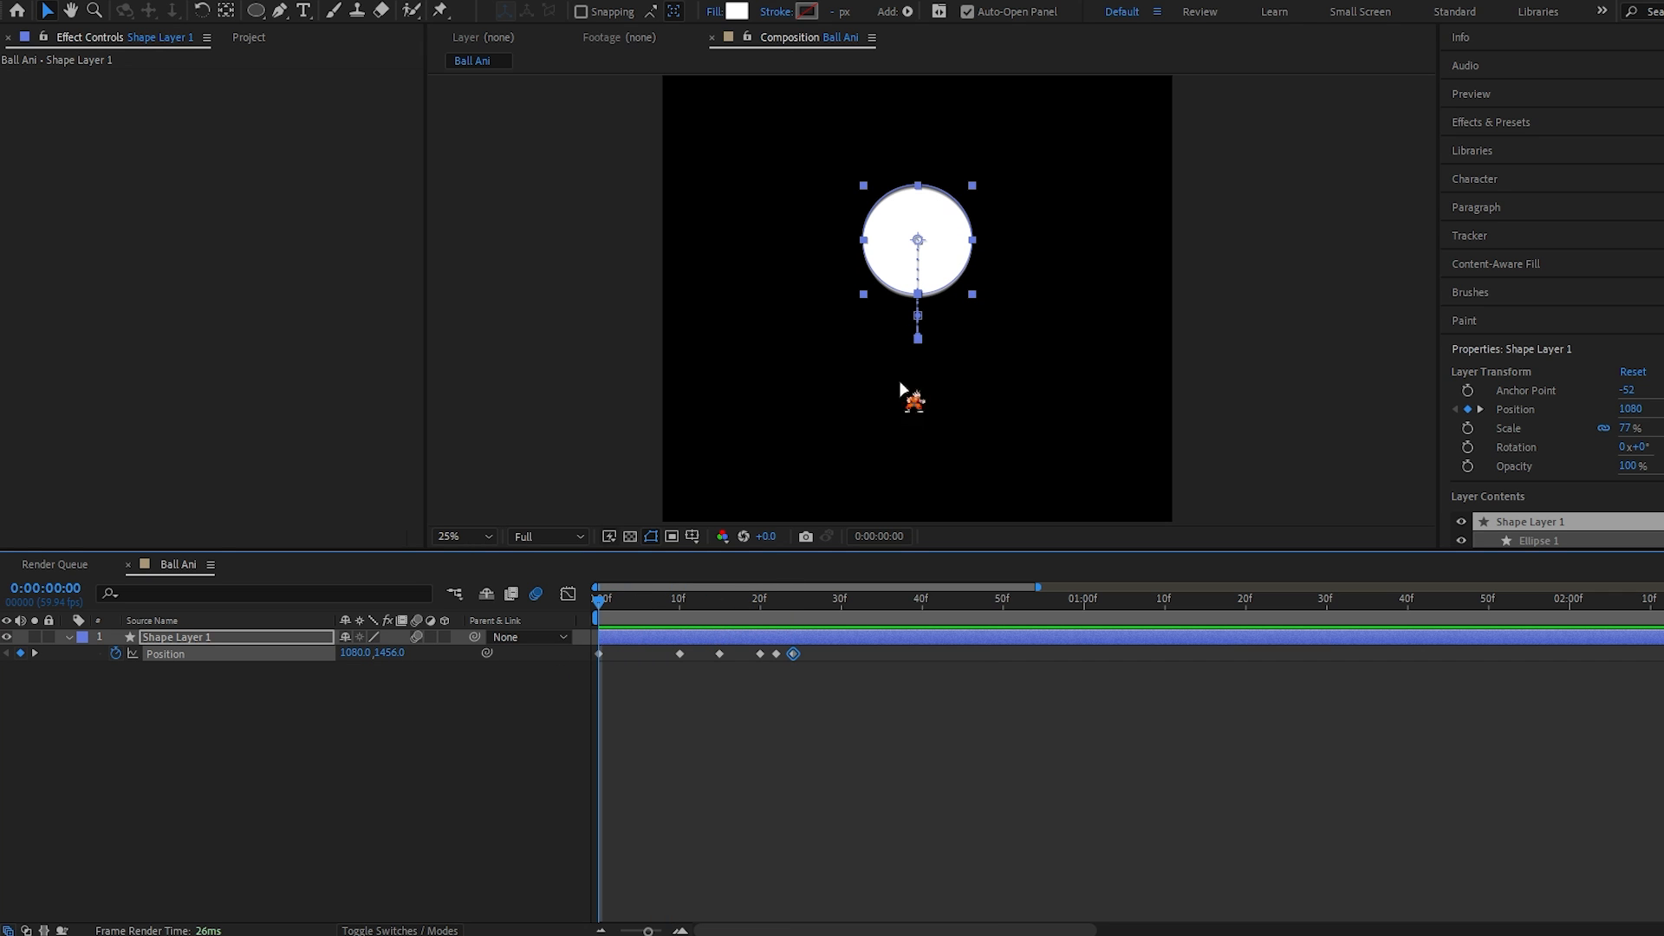
{"action": "key", "text": "space"}
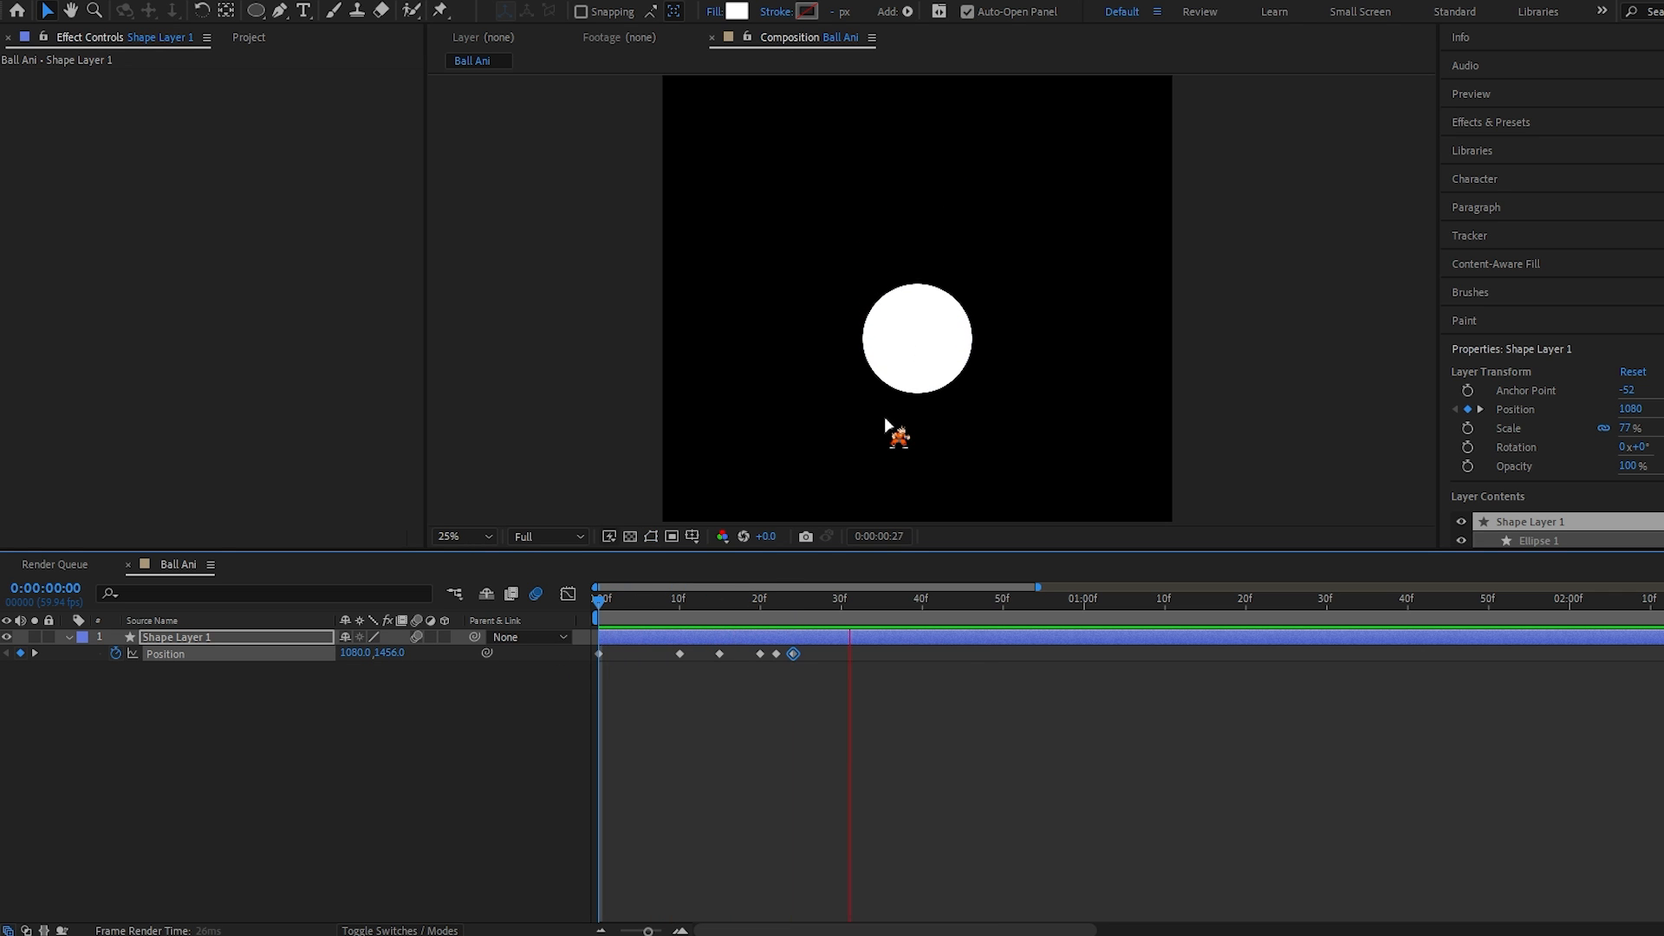
{"action": "key", "text": "space"}
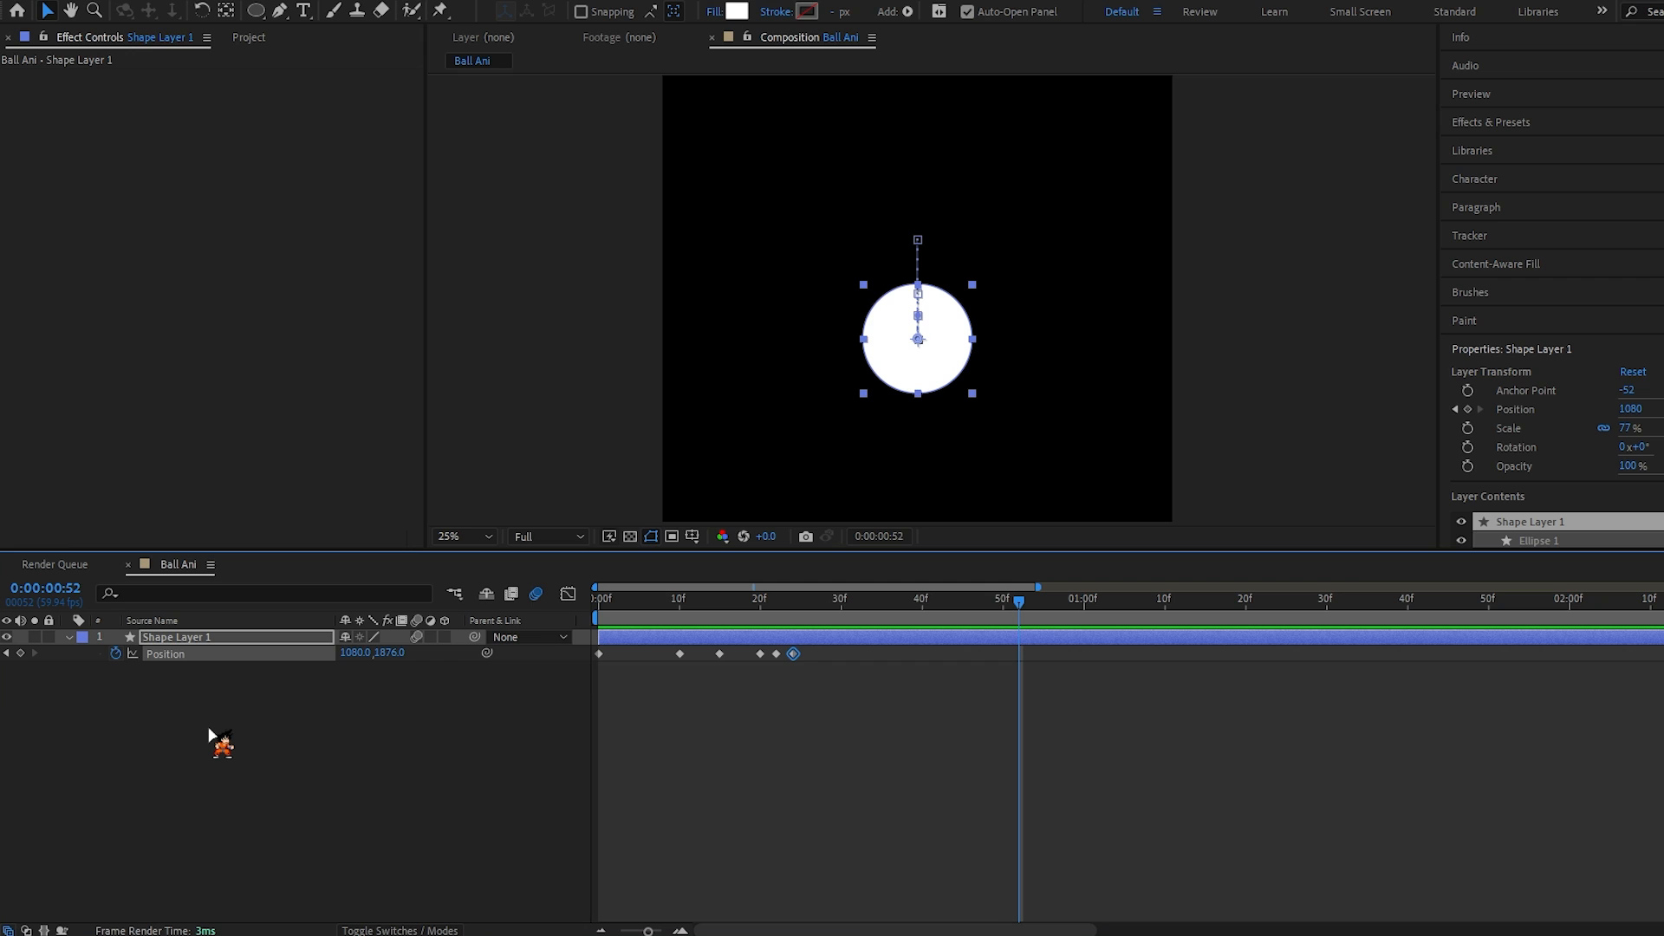
Step: Keyframe the ball's Scale at 0:00:00:00, unlink its proportions, and set the X Scale to 85% at 0:00:00:10
{"action": "left_click", "coordinate": [228, 642]}
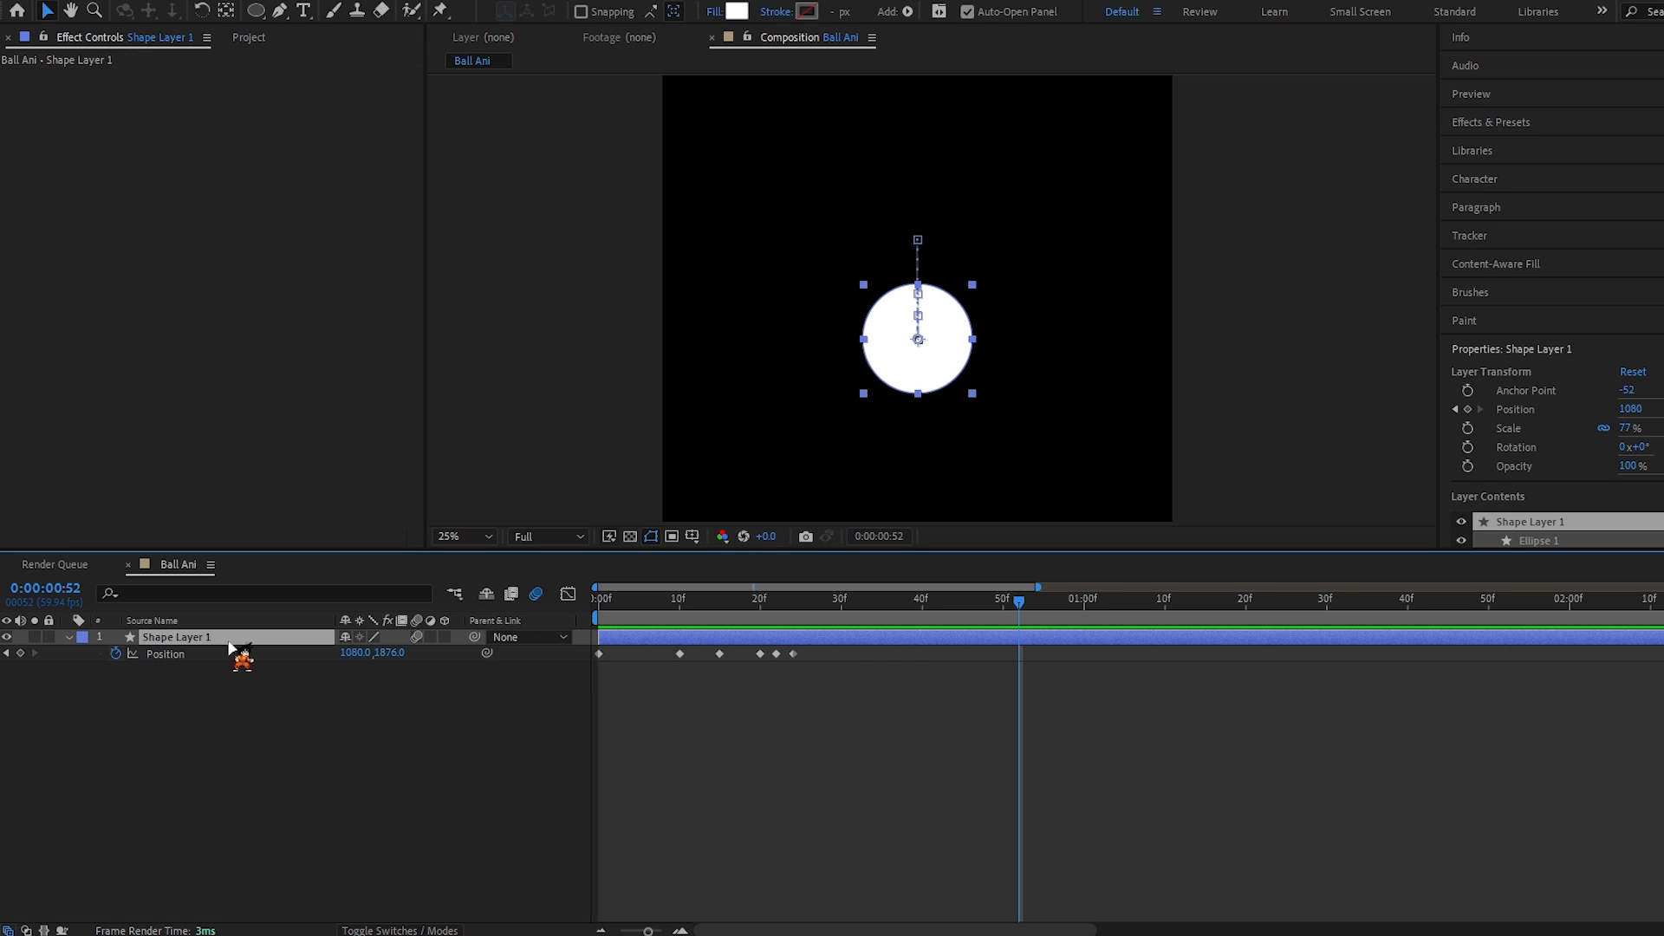
{"action": "key", "text": "s"}
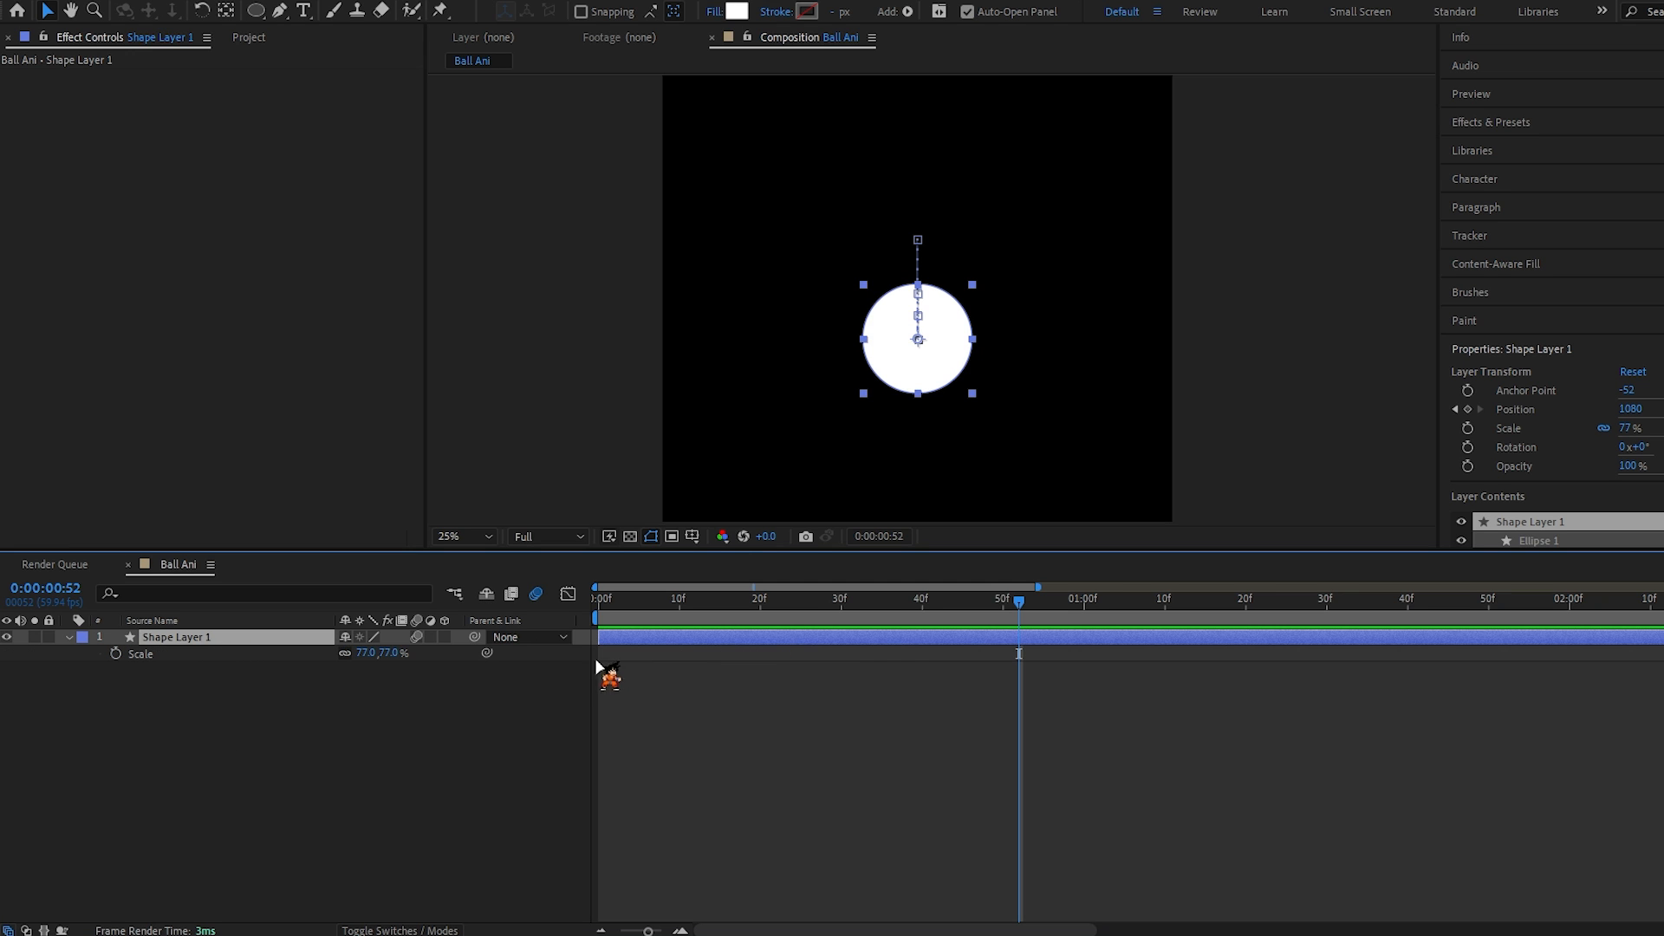
{"action": "key", "text": "Home"}
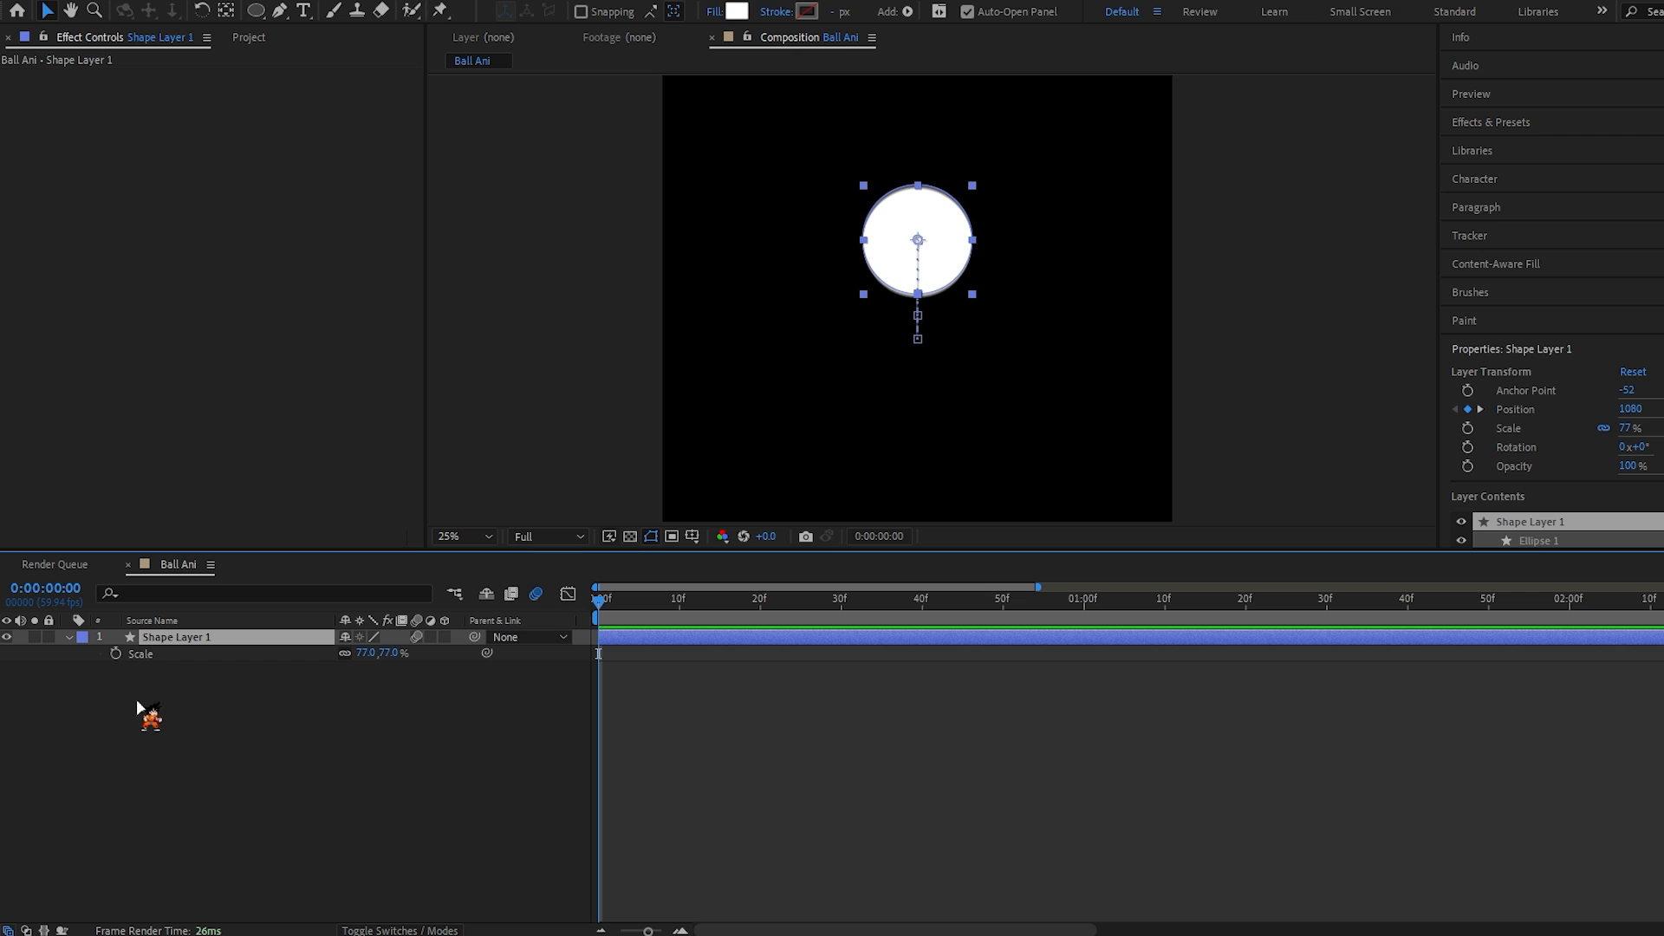
{"action": "left_click", "coordinate": [116, 654]}
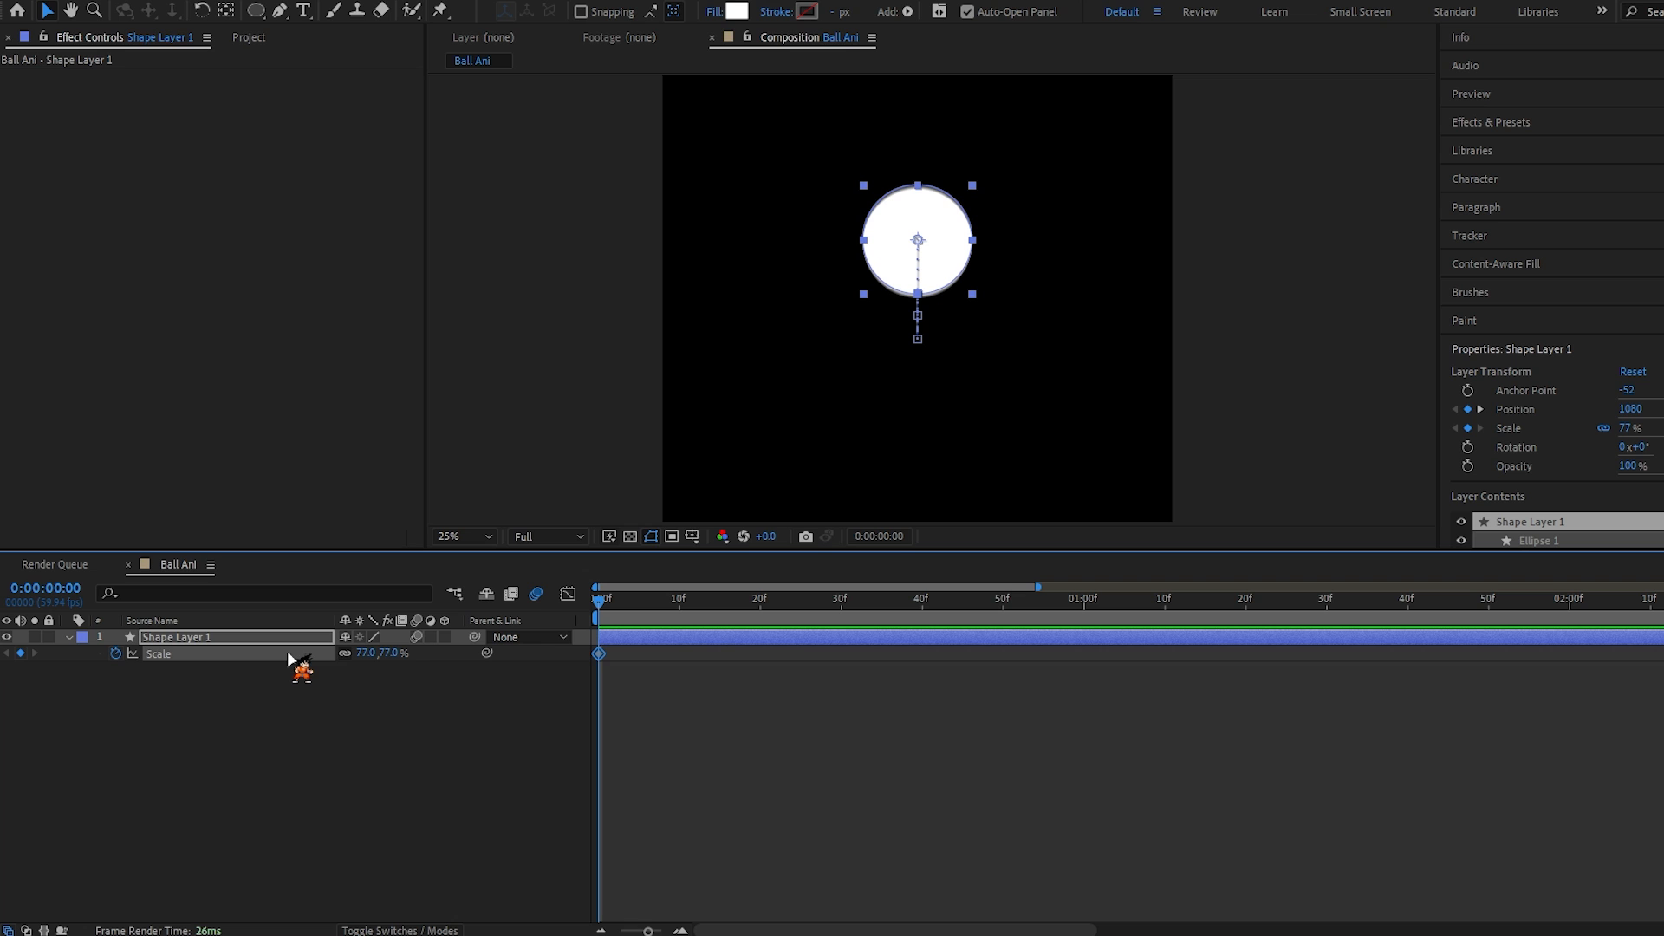
{"action": "key", "text": "shift+p"}
{"action": "key", "text": "equal"}
{"action": "left_click_drag", "start_coordinate": [600, 639], "coordinate": [751, 648]}
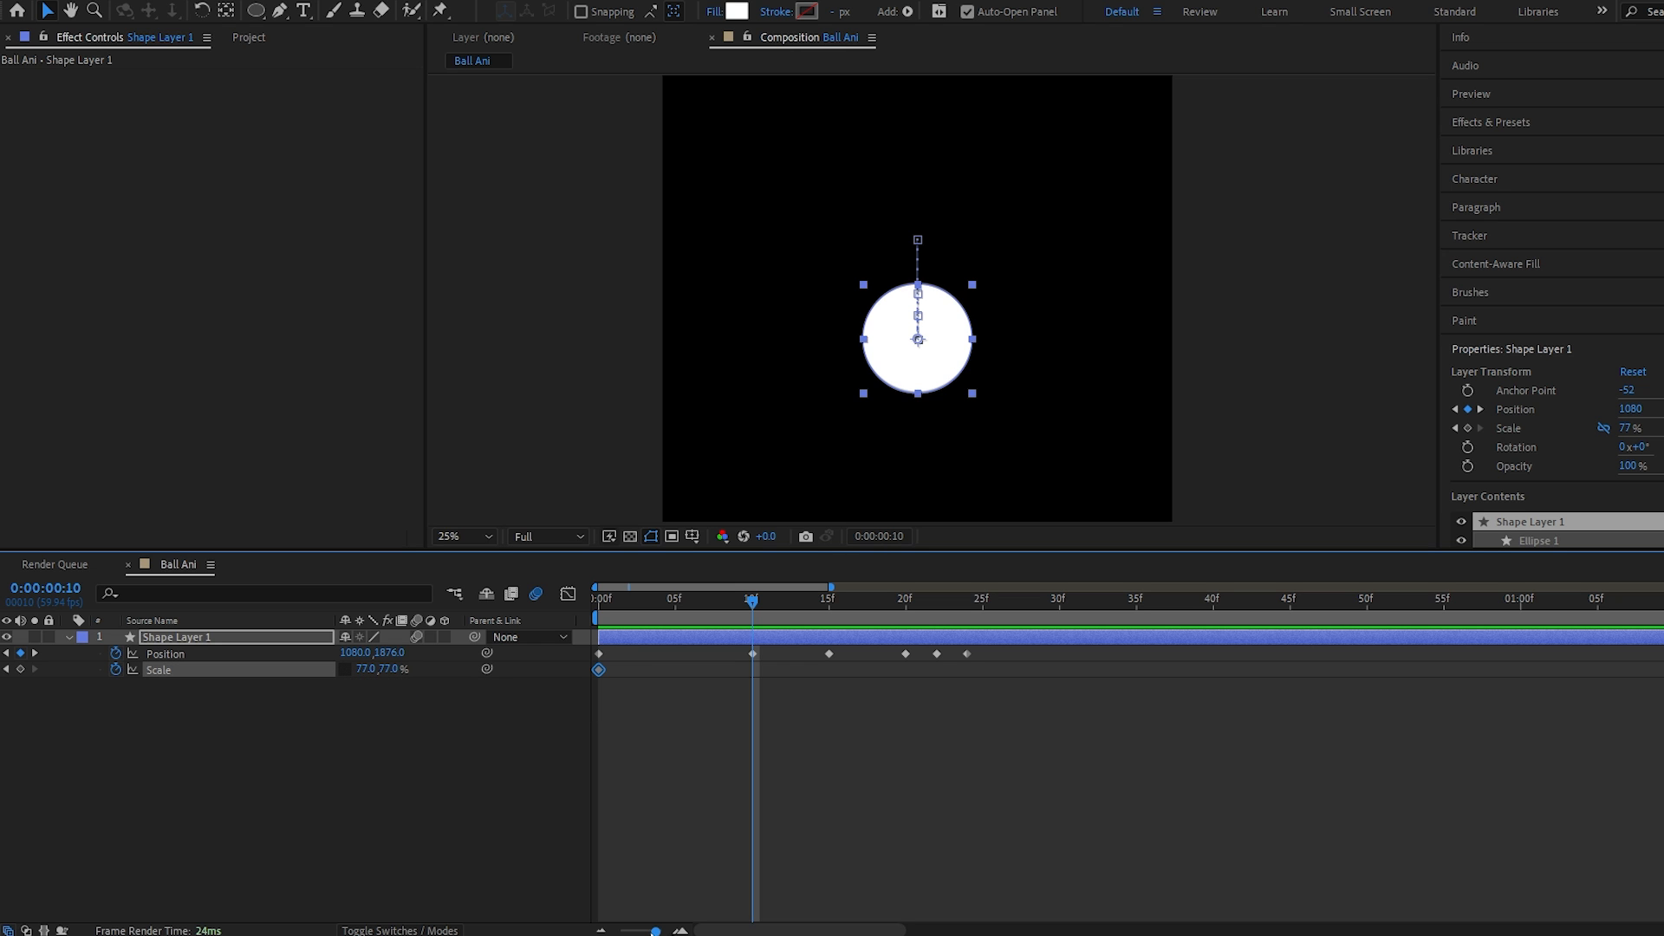
{"action": "left_click_drag", "start_coordinate": [362, 675], "coordinate": [368, 693]}
Step: Stretch the ball mid-fall with a Scale keyframe of X 77% and Y 85% at 0:00:00:05, and preview it
{"action": "left_click_drag", "start_coordinate": [734, 619], "coordinate": [687, 617]}
{"action": "left_click", "coordinate": [364, 670]}
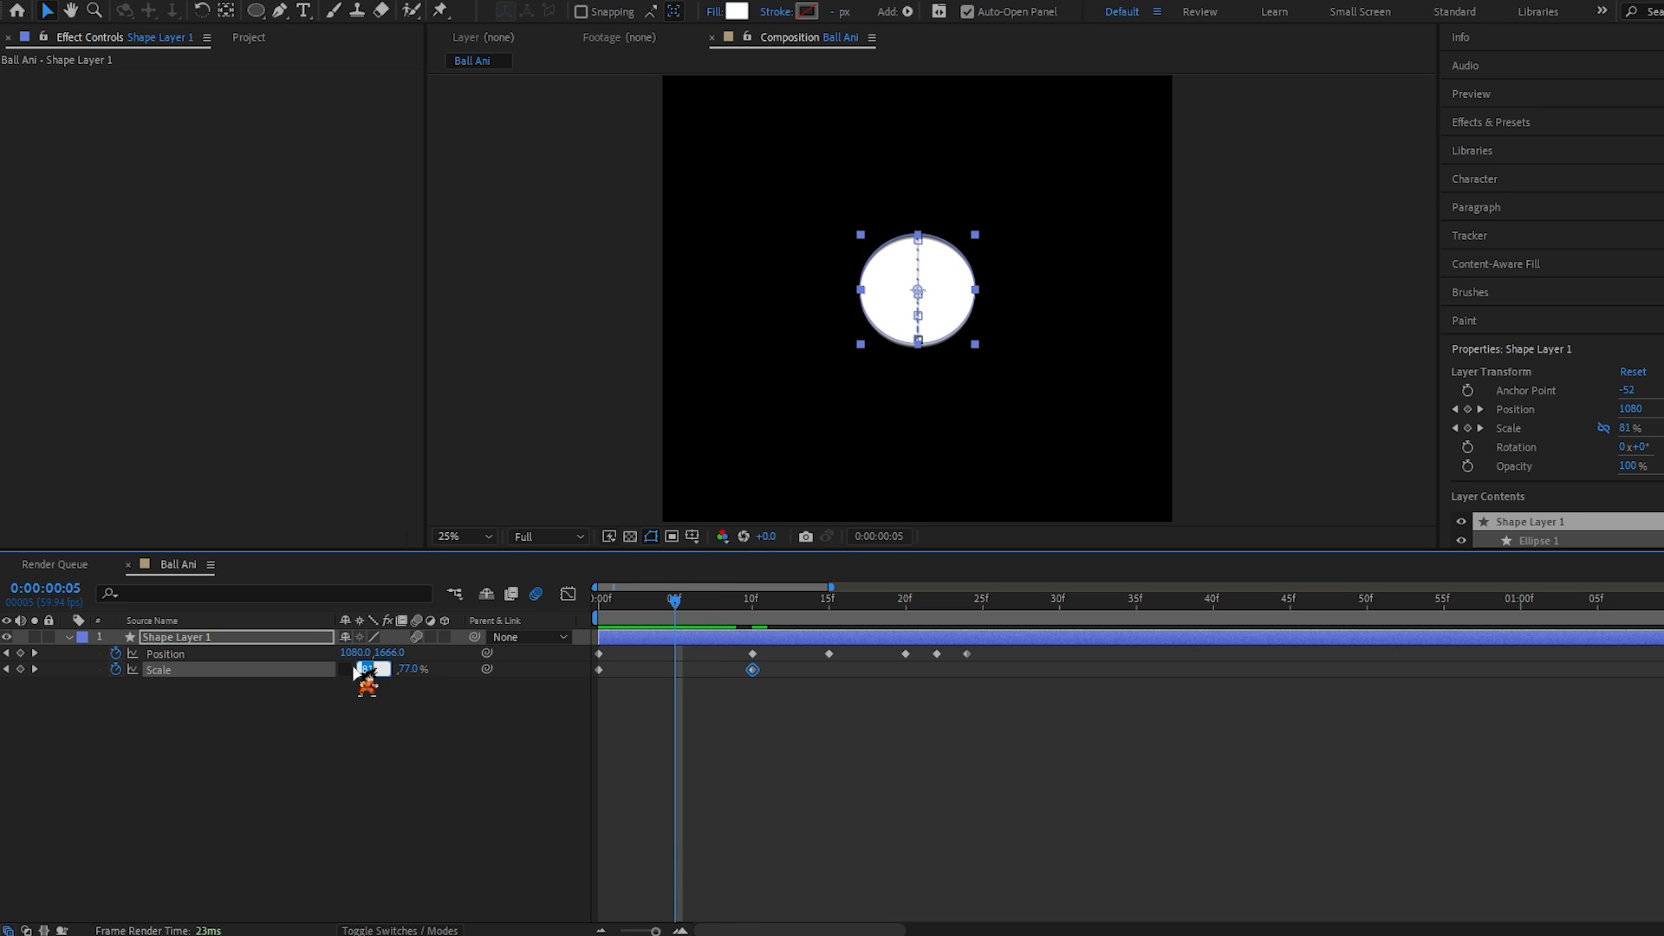
{"action": "type", "text": "77"}
{"action": "key", "text": "Return"}
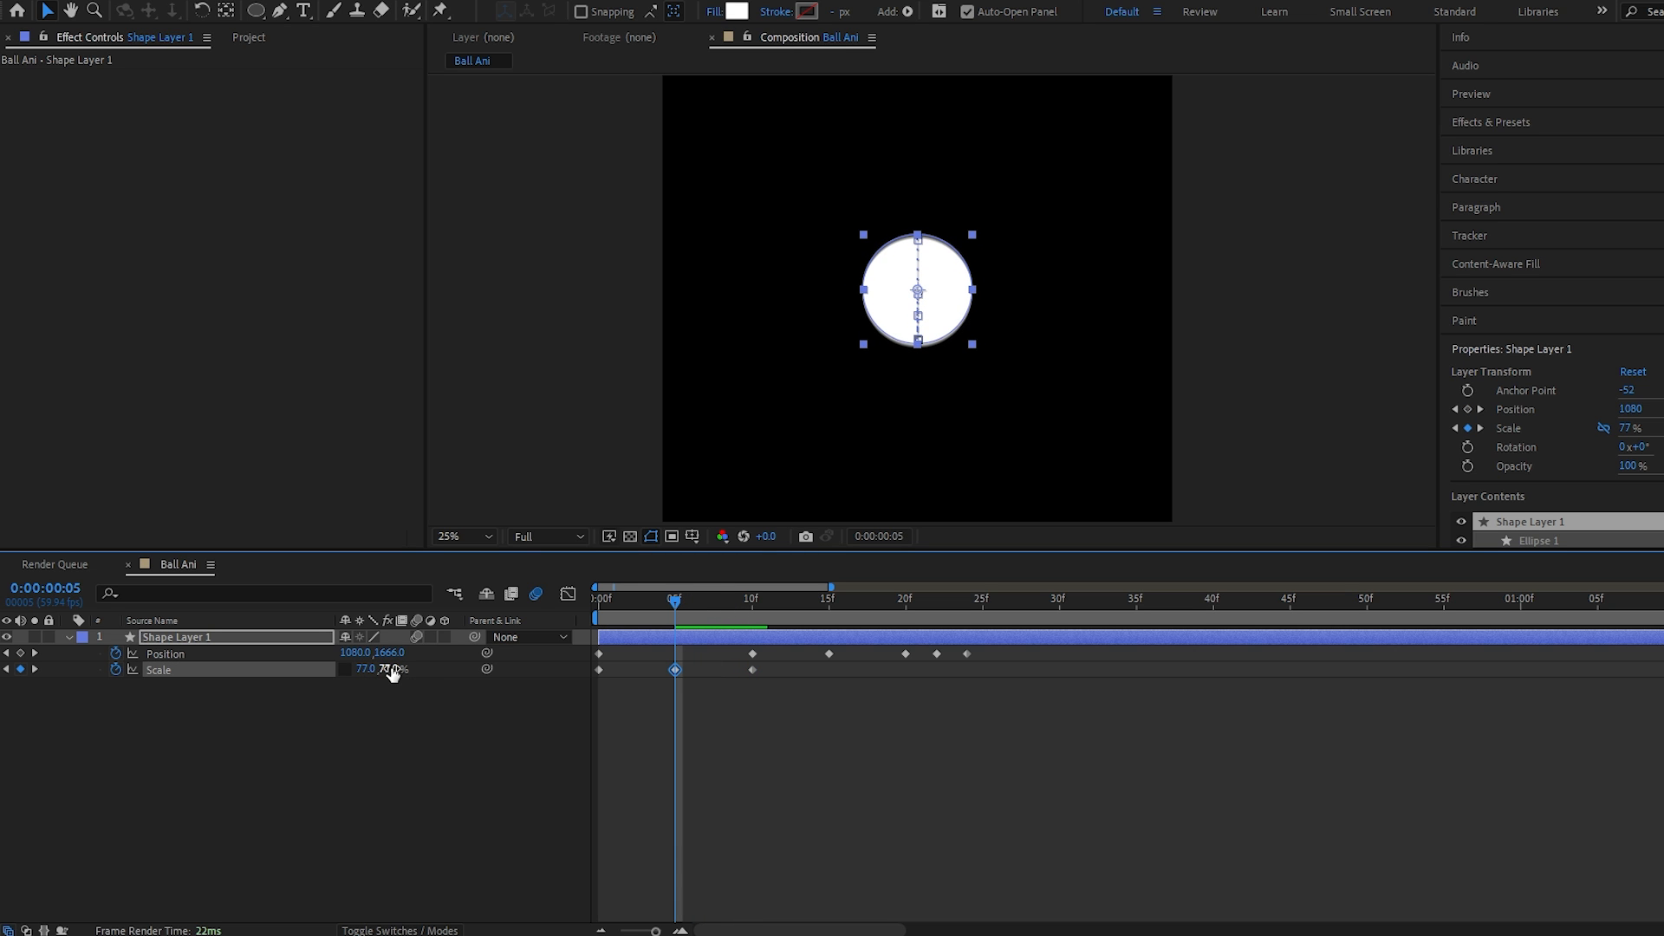
{"action": "left_click", "coordinate": [390, 670]}
{"action": "type", "text": "85"}
{"action": "key", "text": "Return"}
{"action": "left_click", "coordinate": [35, 669]}
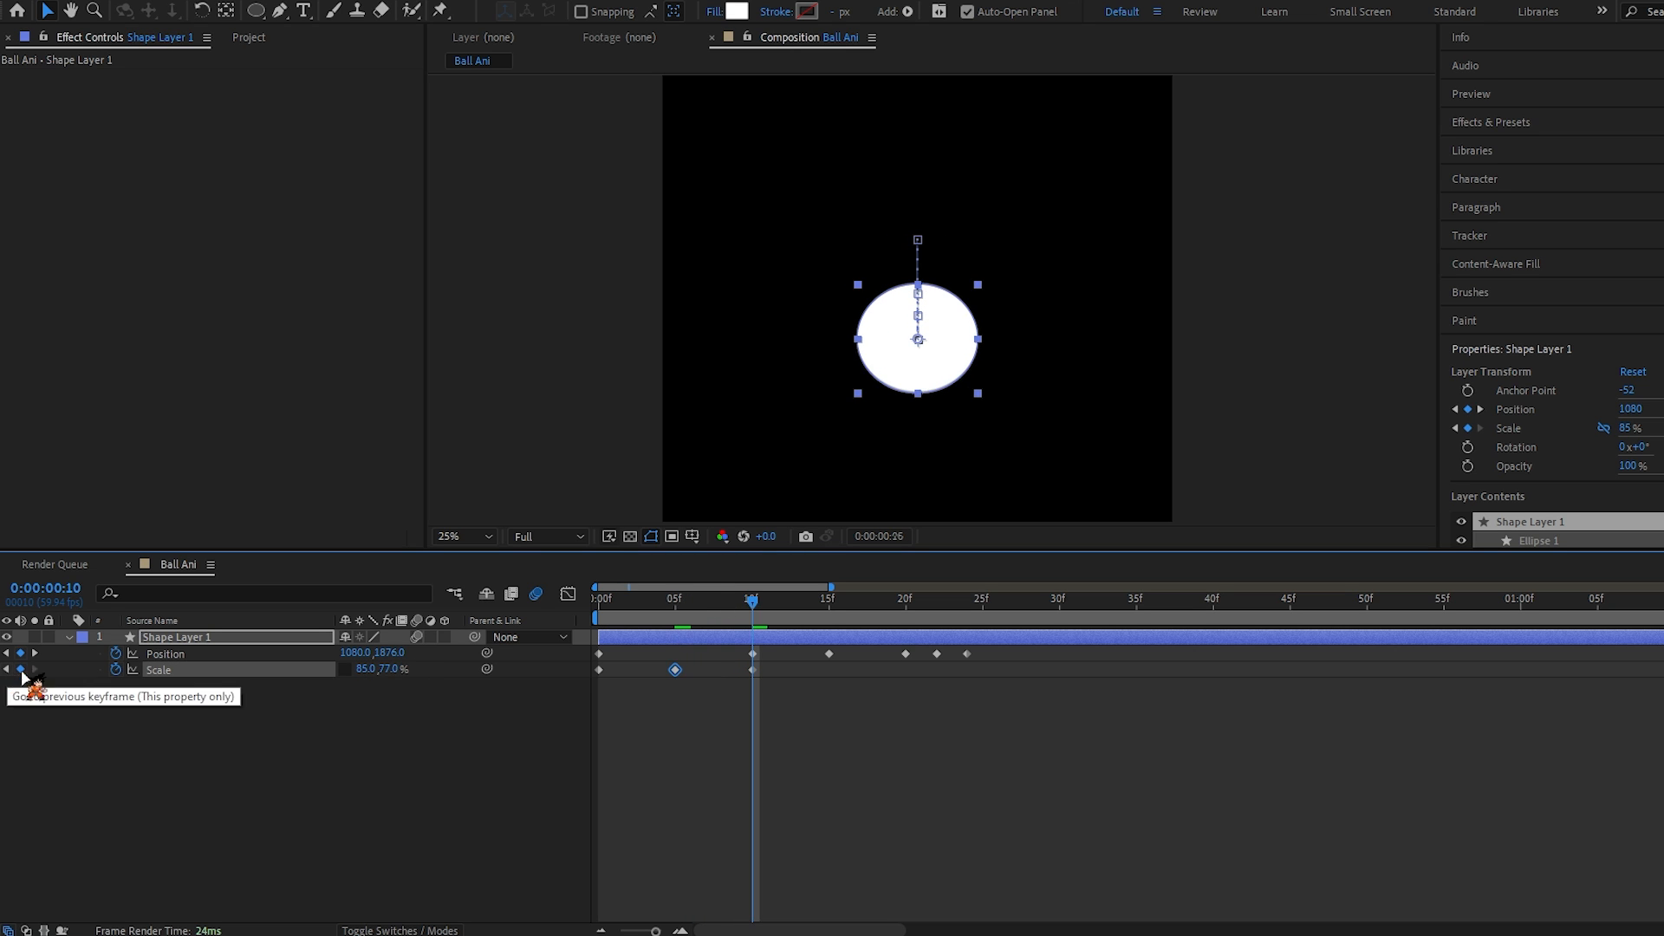
{"action": "left_click", "coordinate": [7, 670]}
{"action": "left_click", "coordinate": [547, 657]}
{"action": "key", "text": "space"}
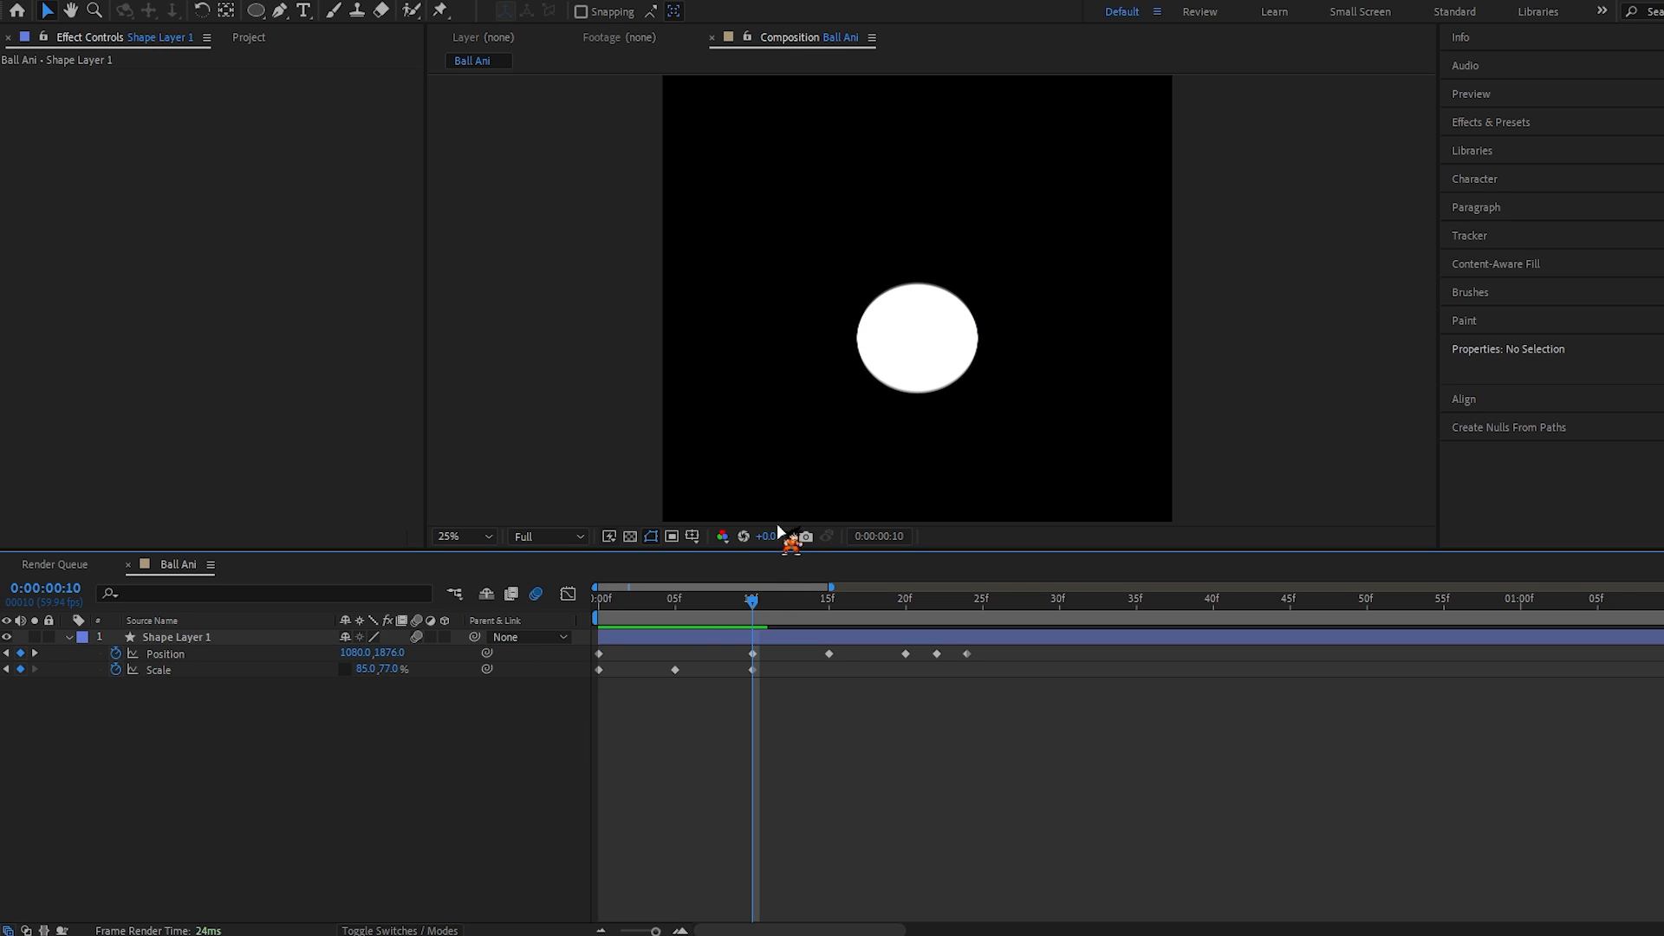
Step: Keyframe the ball's X Scale at 77% at 0:00:00:15 and 80% at 0:00:00:20
{"action": "left_click", "coordinate": [774, 603]}
{"action": "left_click_drag", "start_coordinate": [777, 607], "coordinate": [905, 607]}
{"action": "left_click", "coordinate": [365, 670]}
{"action": "type", "text": "77"}
{"action": "key", "text": "Return"}
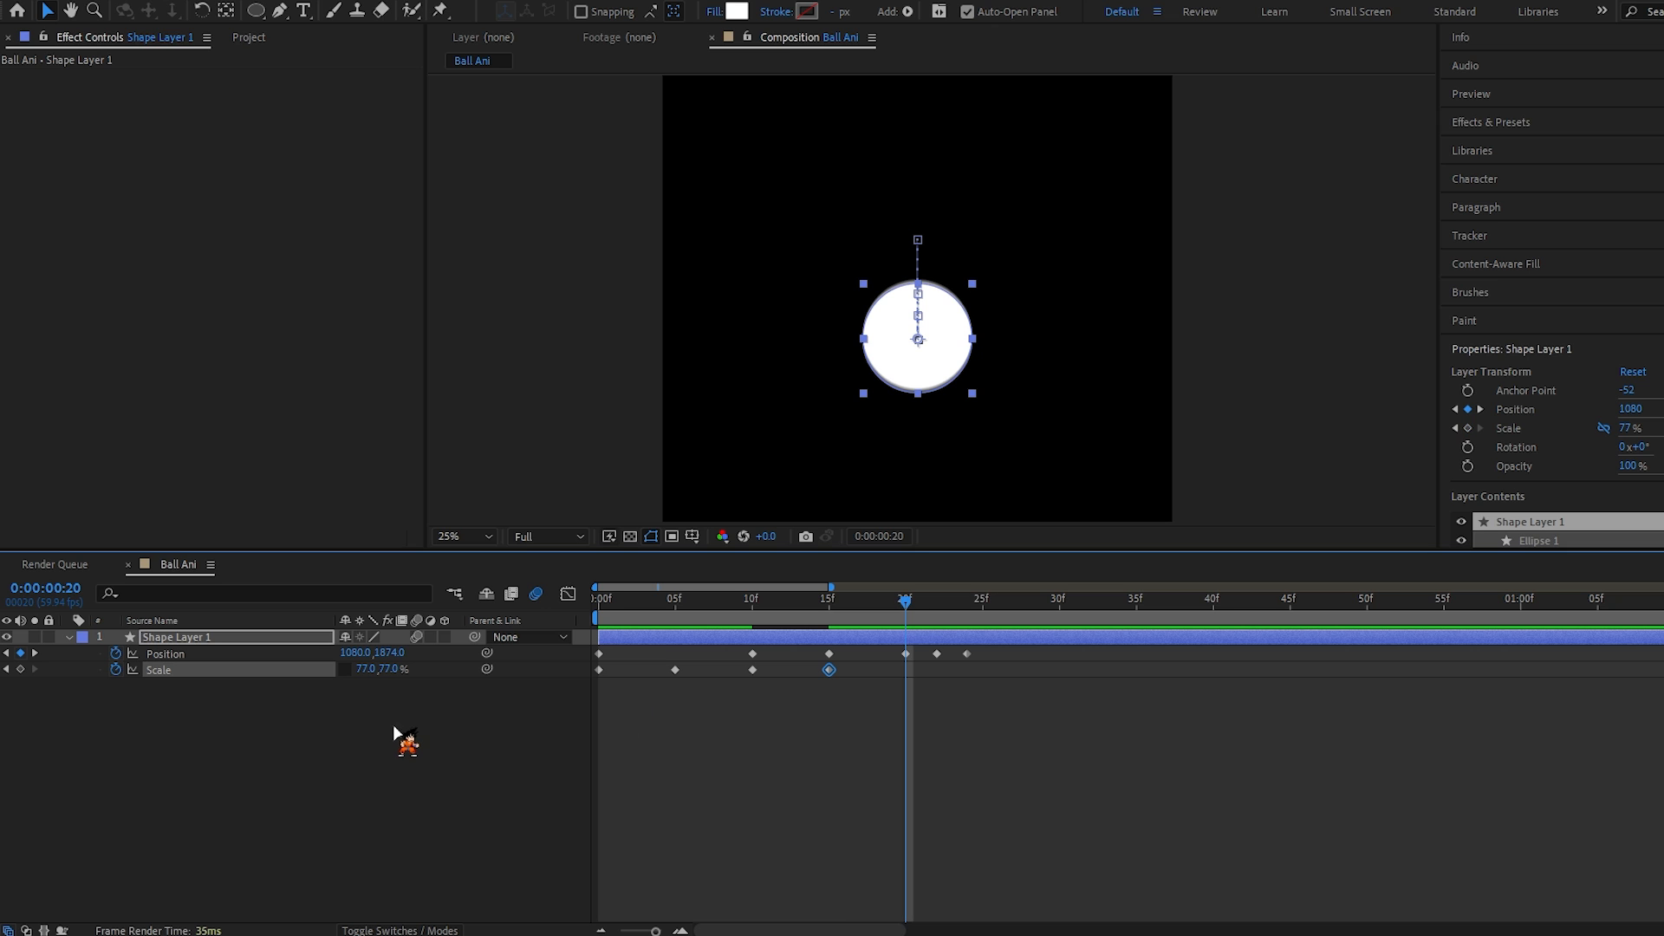
{"action": "left_click", "coordinate": [371, 669]}
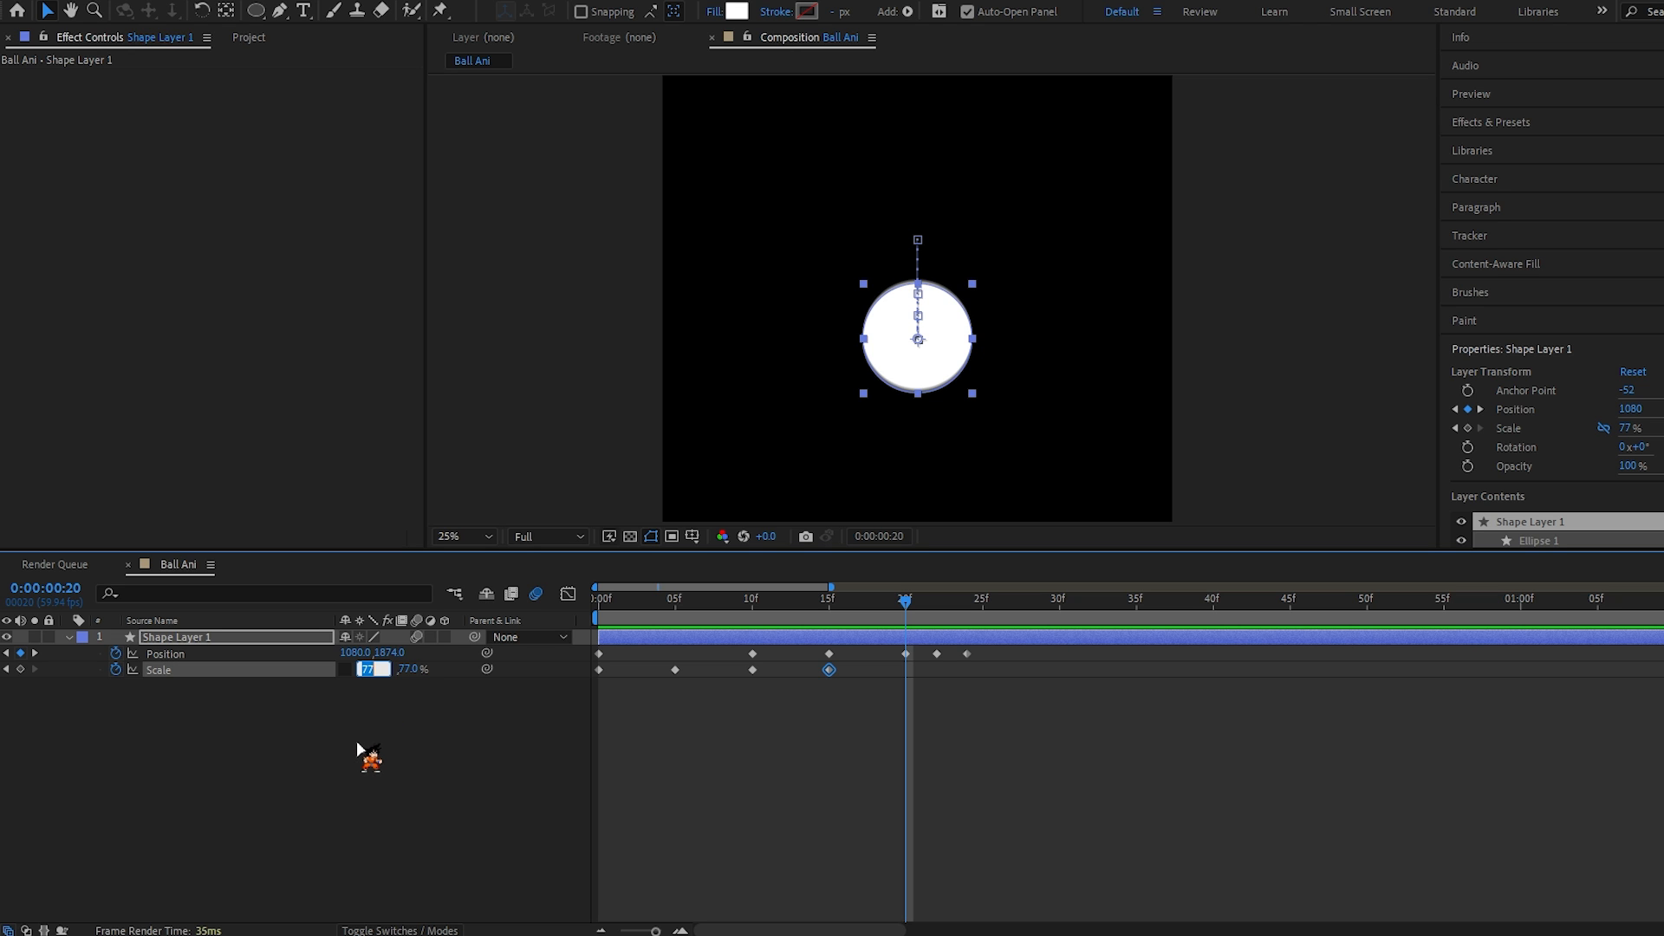
{"action": "type", "text": "80"}
{"action": "key", "text": "Return"}
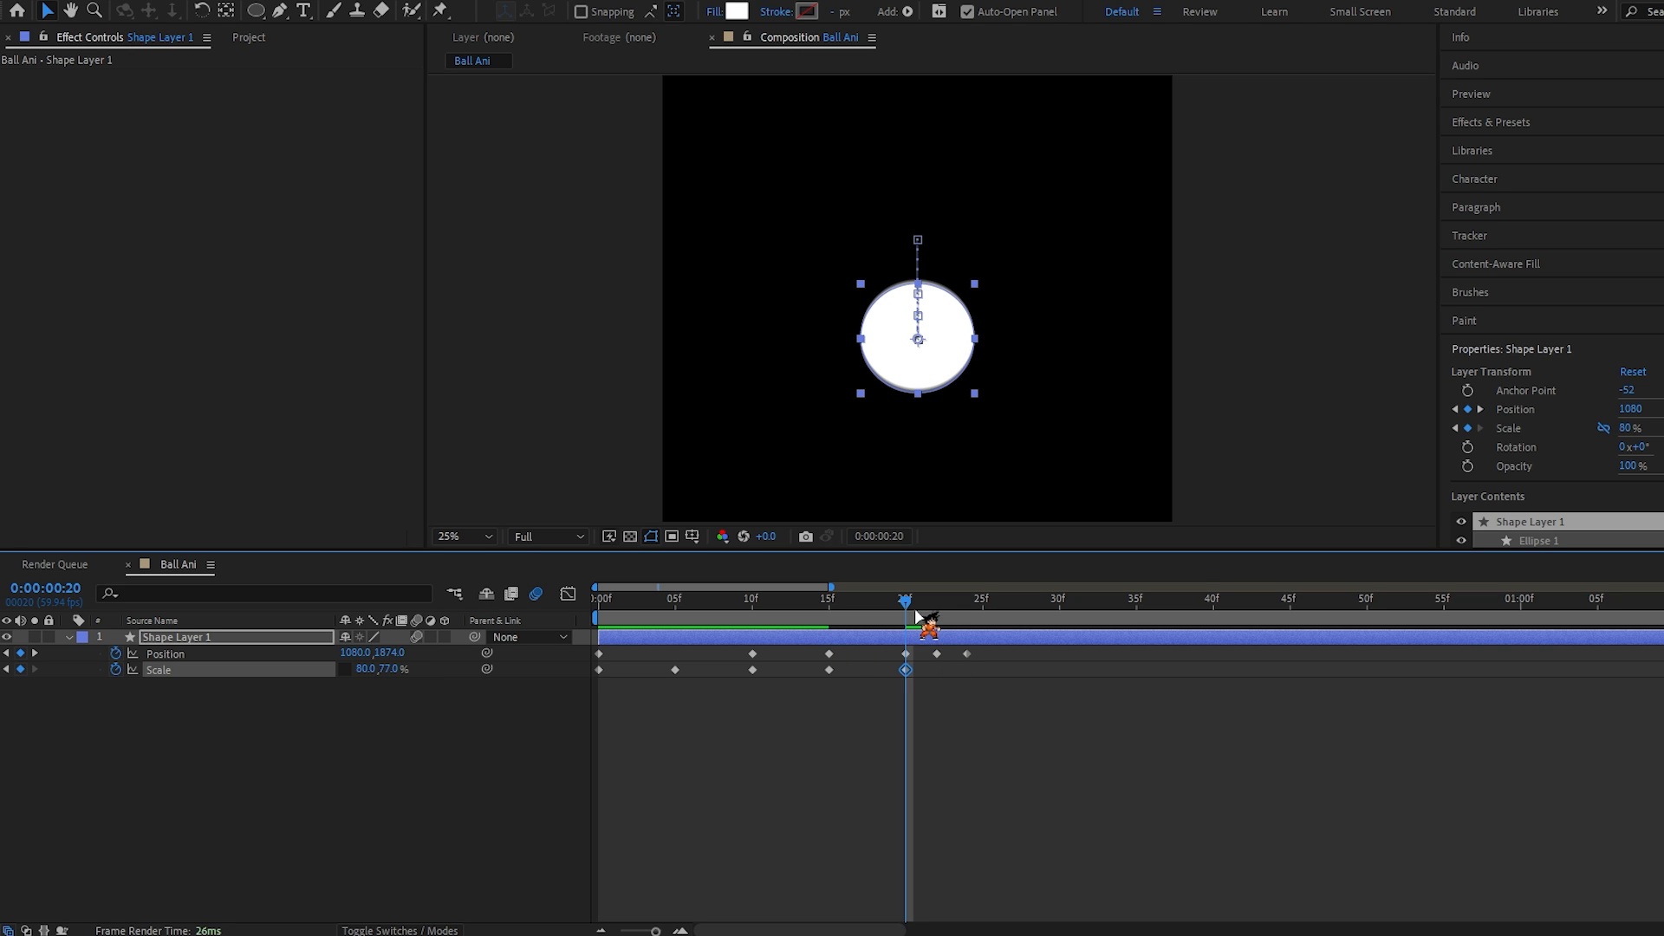
Step: Add Scale keyframes at 0:00:00:22 and 0:00:00:24, ending at 77%, and preview the bounce
{"action": "left_click_drag", "start_coordinate": [906, 611], "coordinate": [936, 611]}
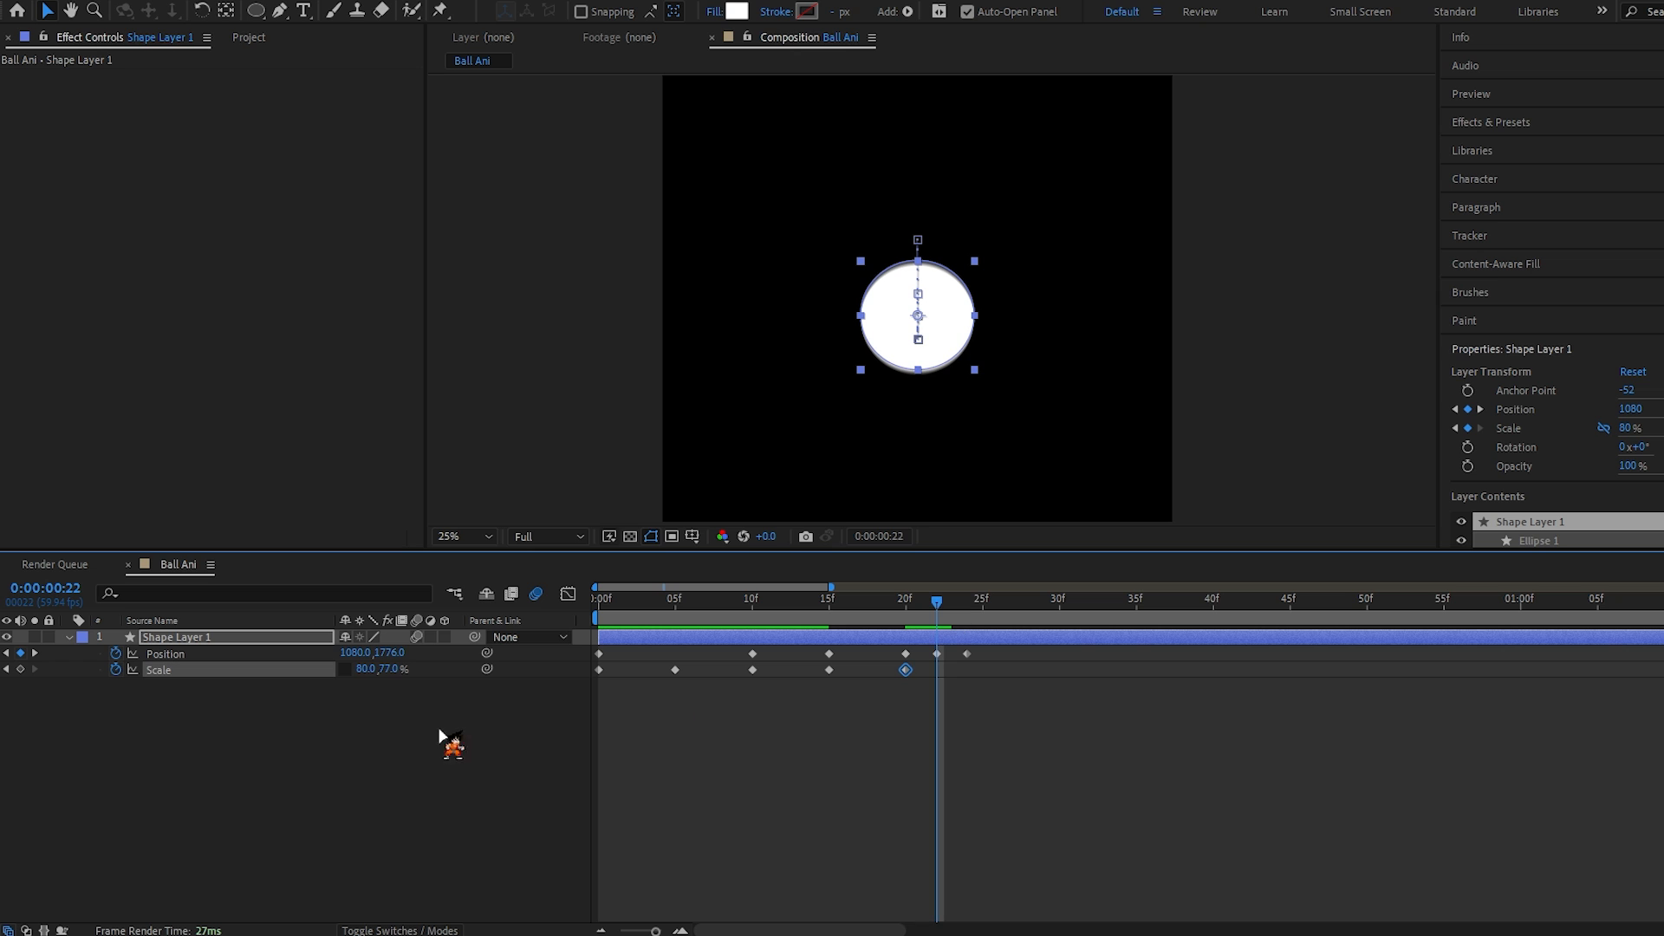
{"action": "left_click", "coordinate": [366, 670]}
{"action": "left_click_drag", "start_coordinate": [938, 604], "coordinate": [967, 603]}
{"action": "left_click", "coordinate": [20, 669]}
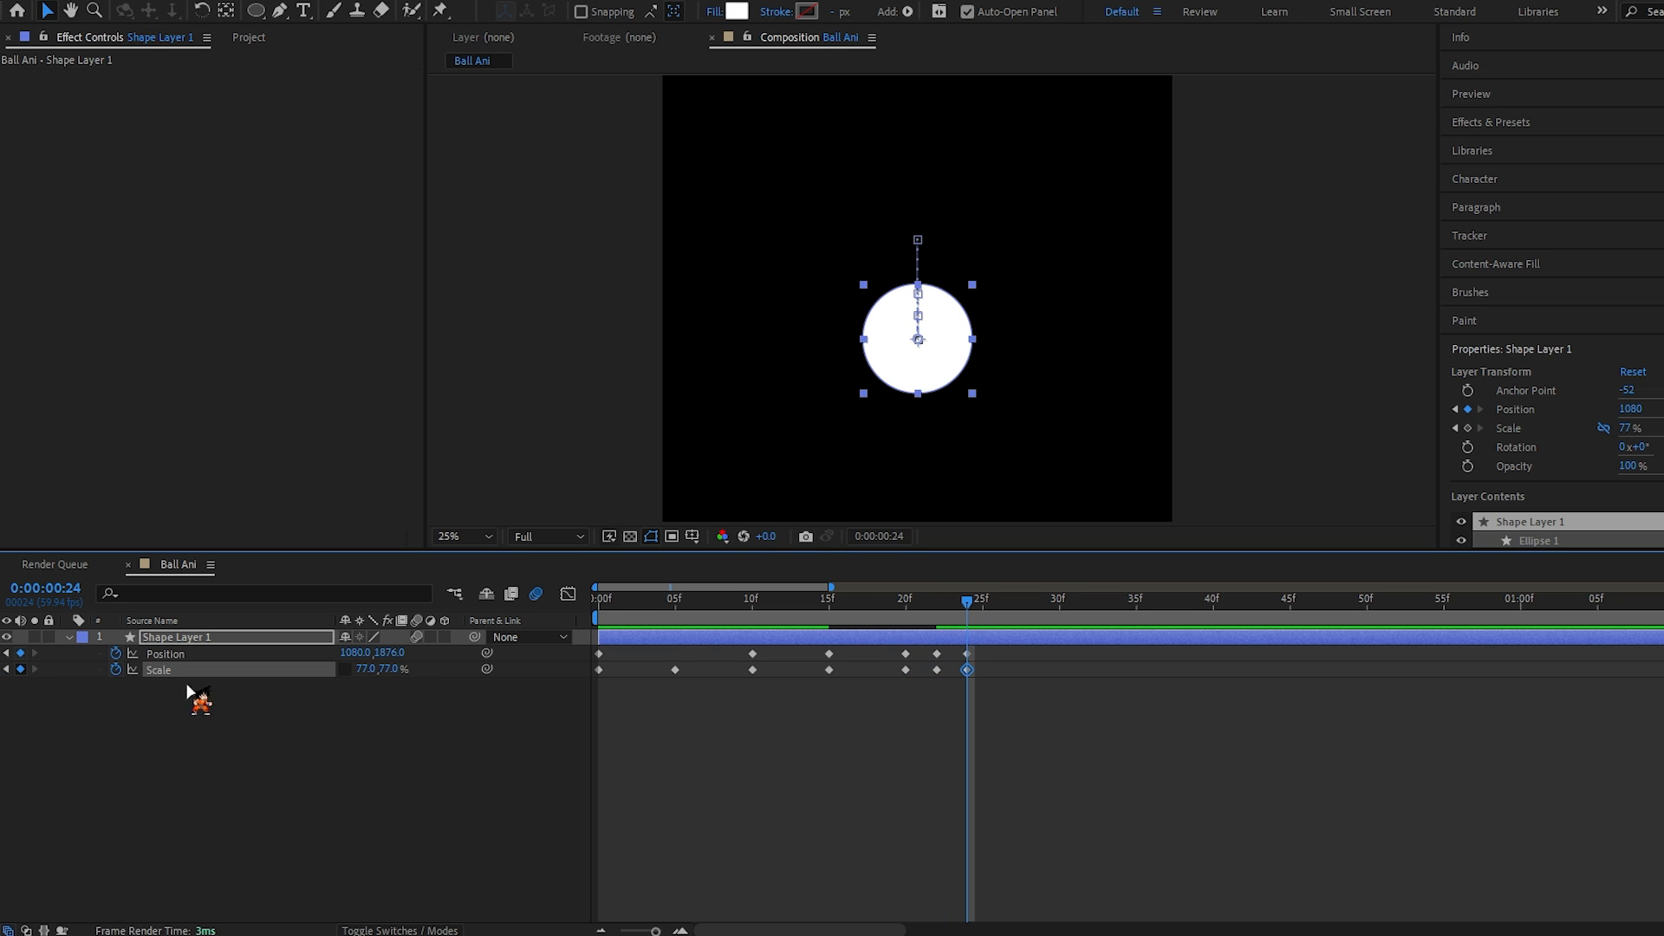
{"action": "left_click_drag", "start_coordinate": [650, 606], "coordinate": [512, 761]}
{"action": "key", "text": "space"}
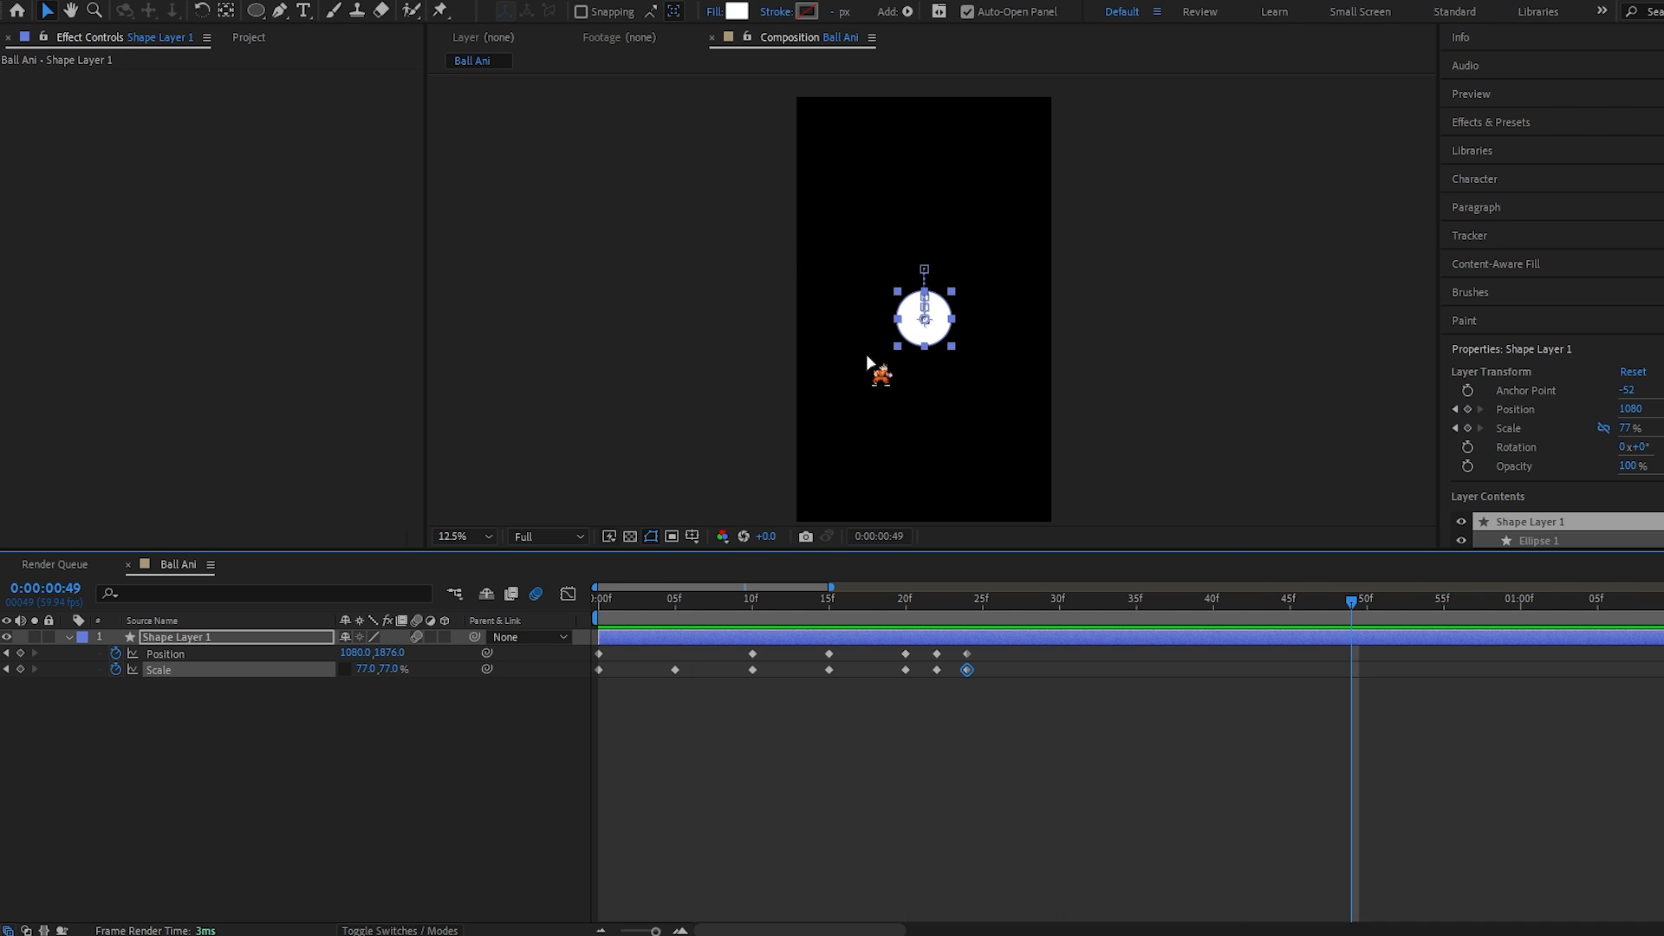
{"action": "left_click", "coordinate": [711, 830]}
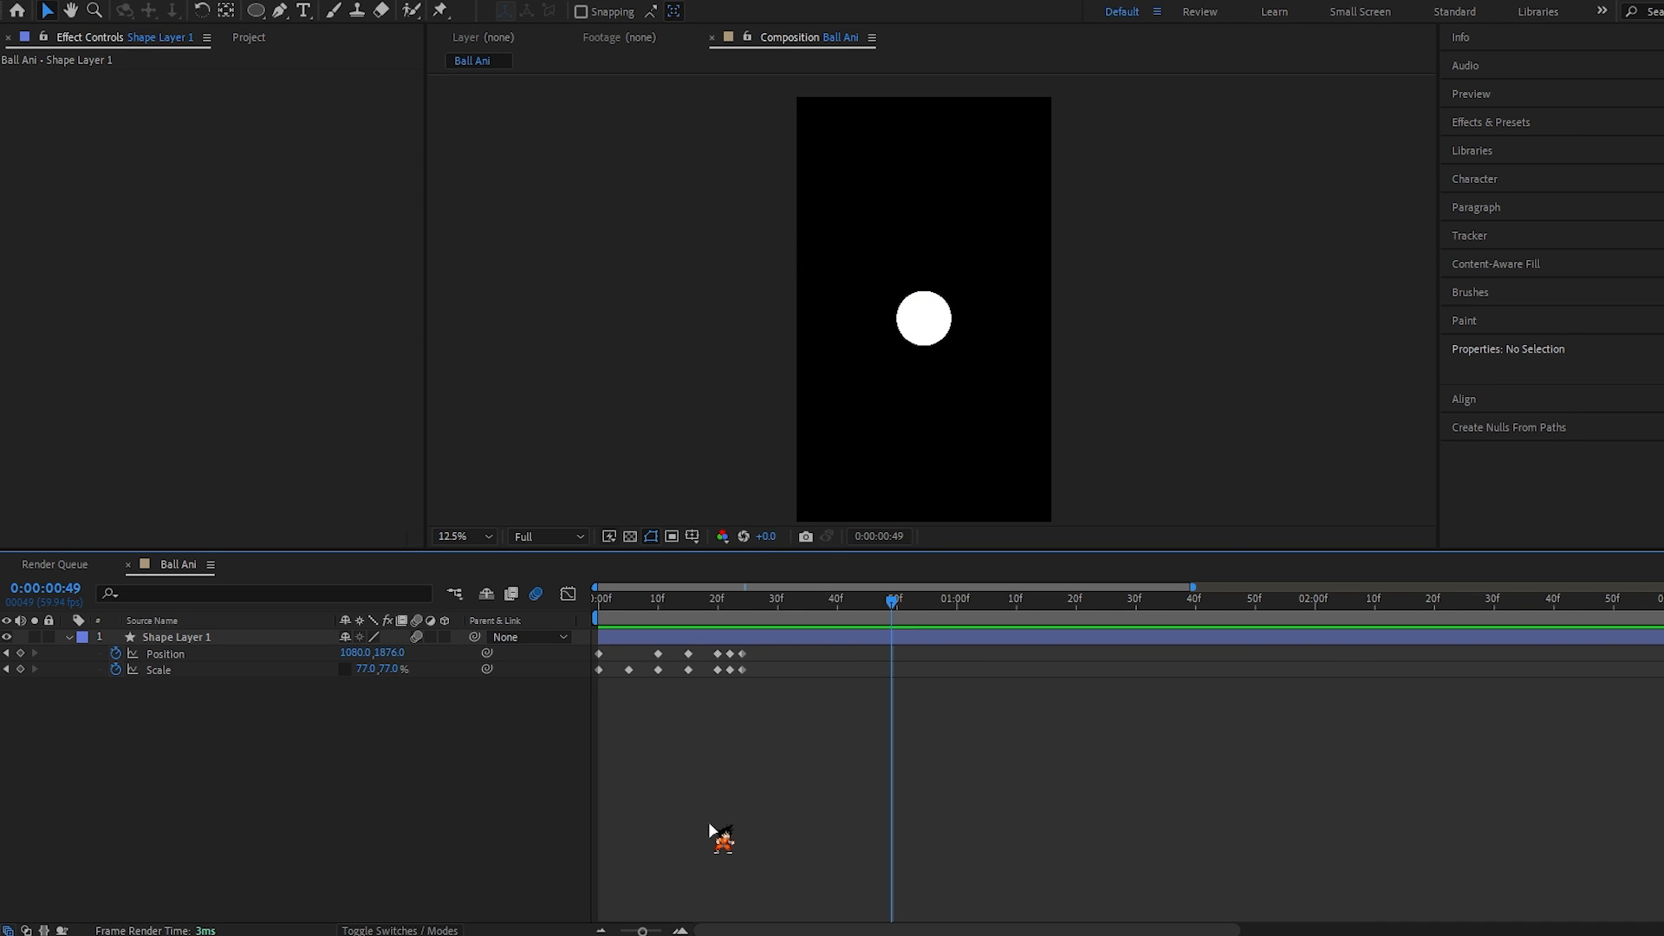
Step: Set up the Pen tool with no fill and a red 5 px stroke
{"action": "left_click", "coordinate": [280, 11]}
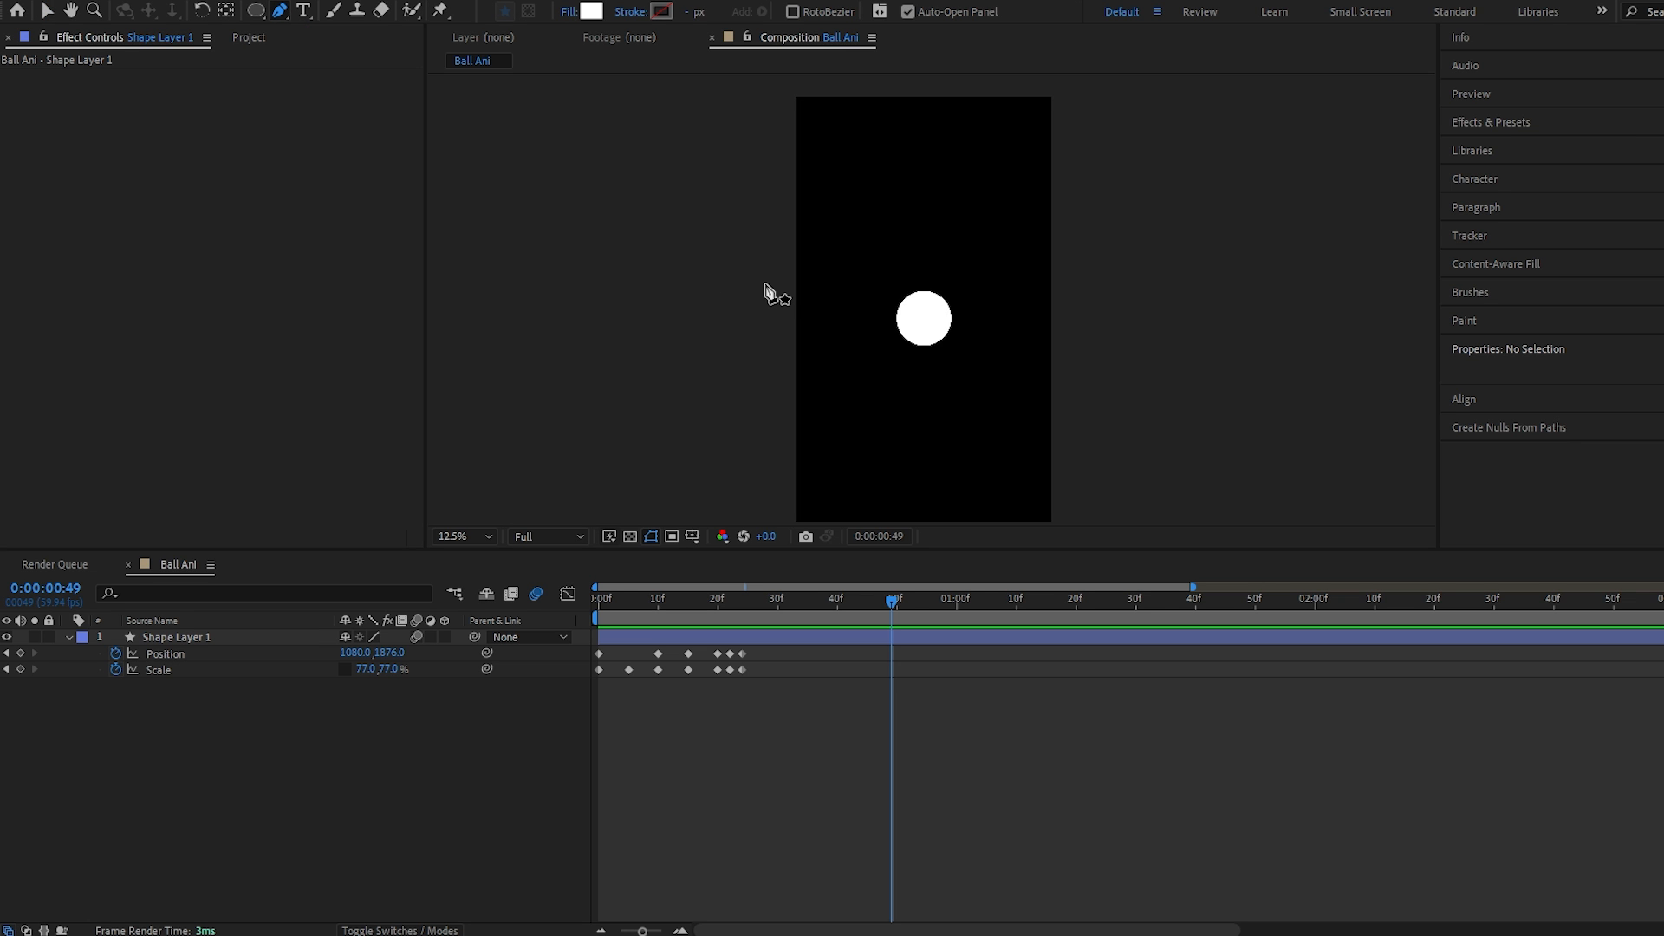
{"action": "left_click", "coordinate": [573, 12]}
{"action": "left_click", "coordinate": [798, 399]}
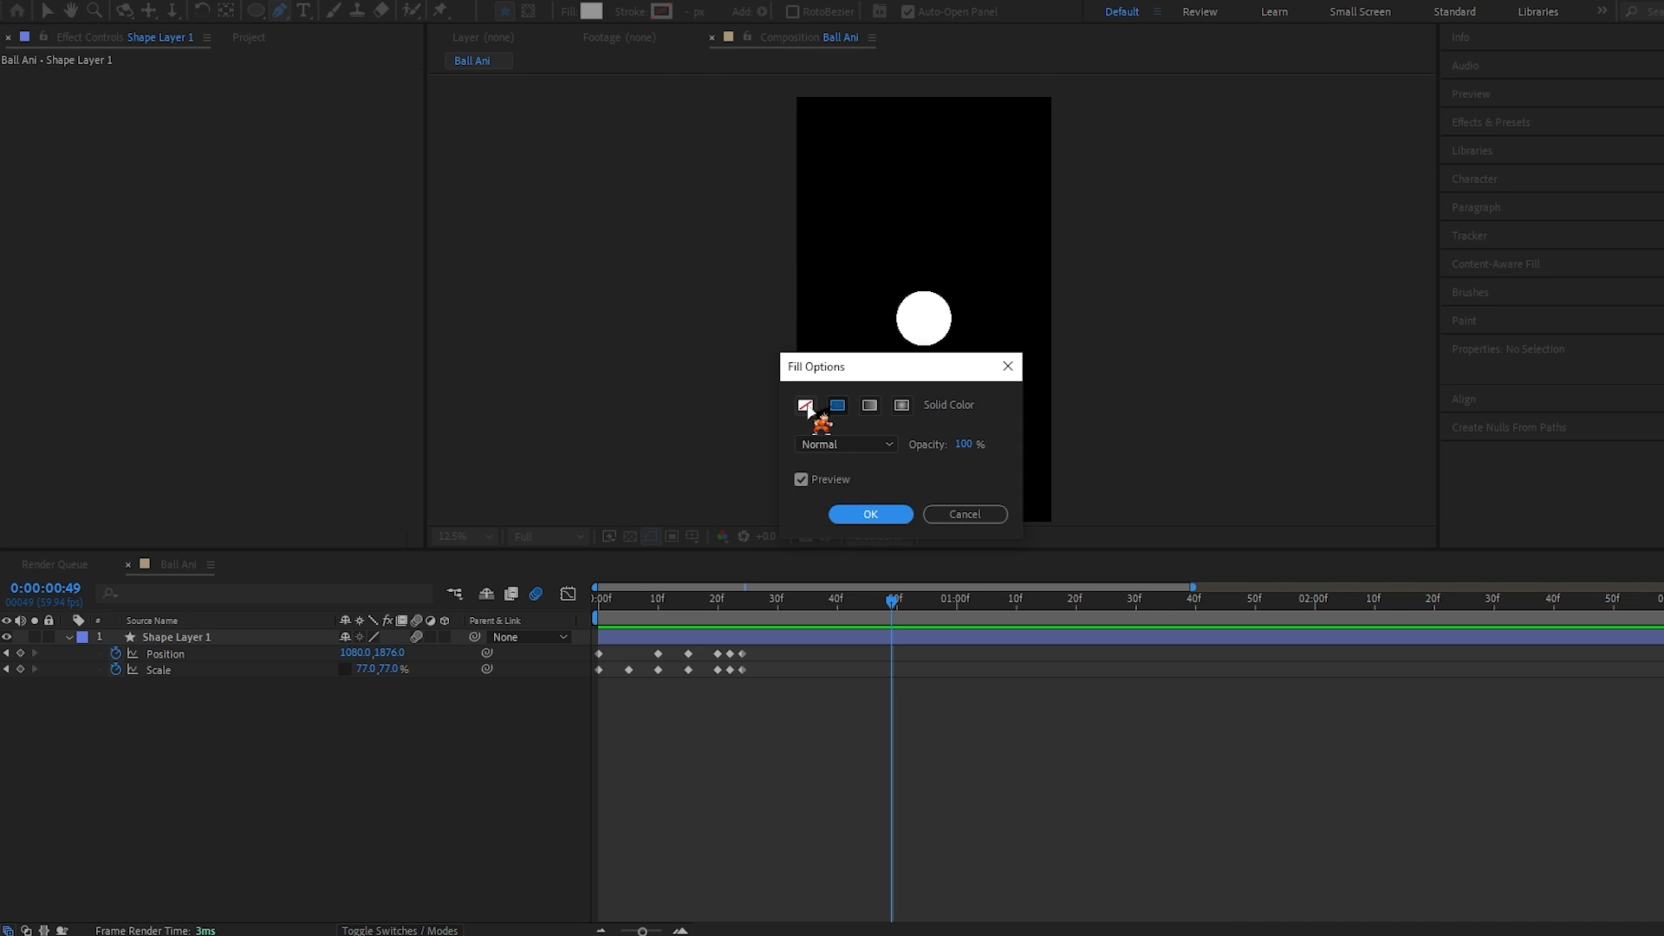
{"action": "key", "text": "Return"}
{"action": "left_click", "coordinate": [661, 12]}
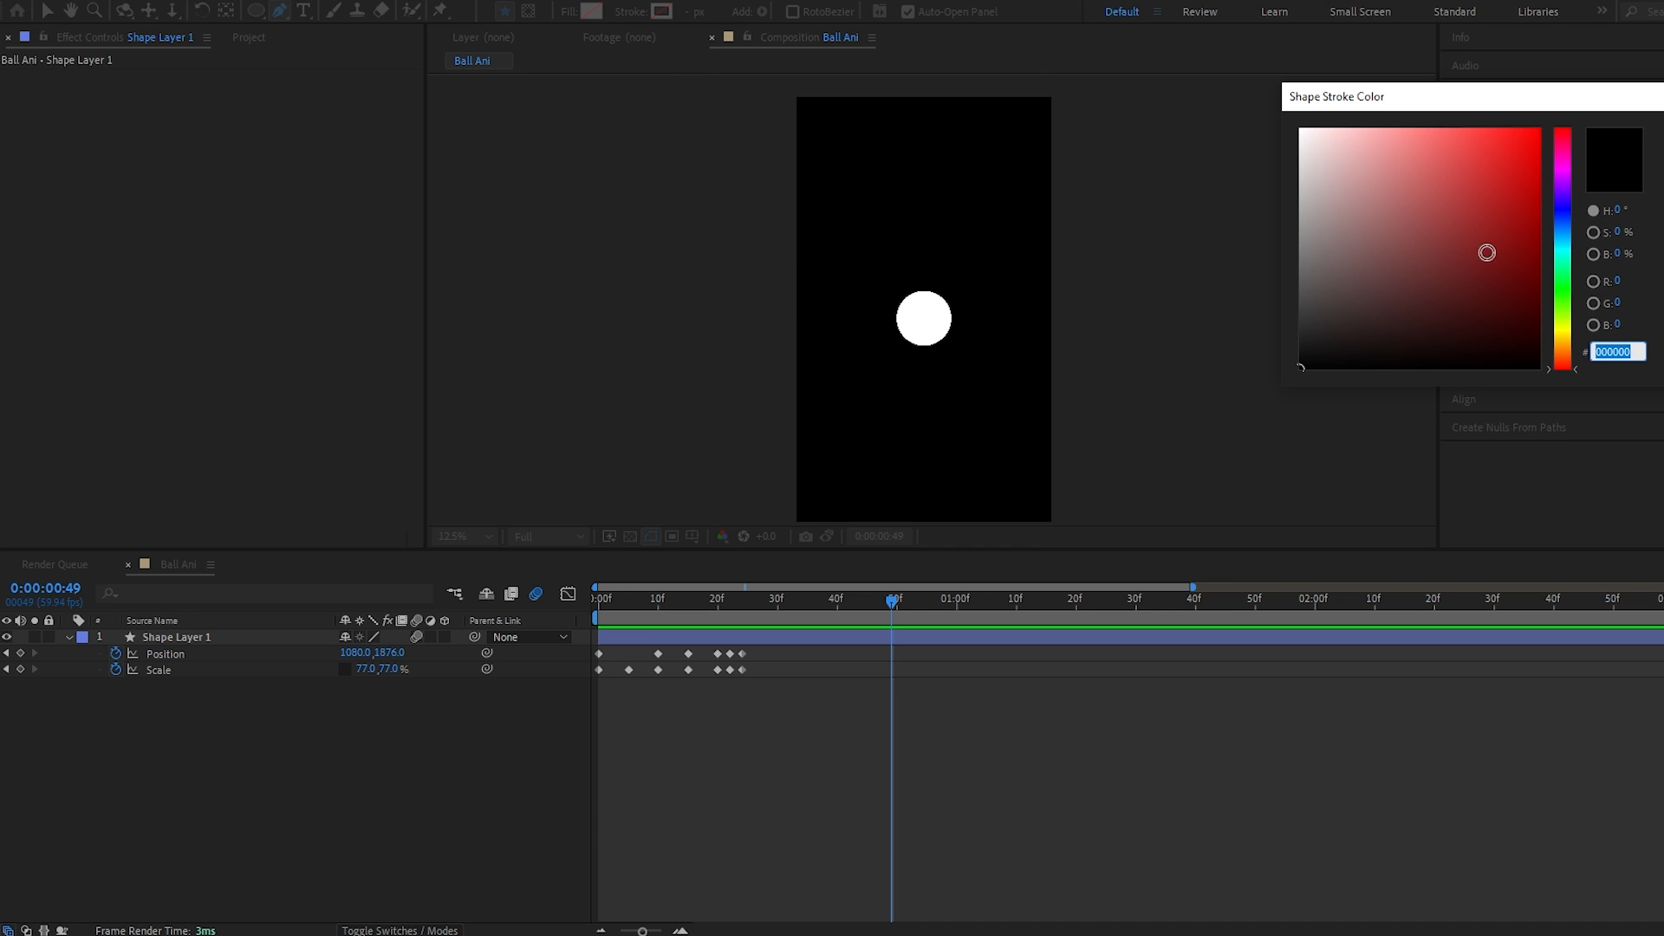
{"action": "mouse_move", "coordinate": [1486, 252]}
{"action": "left_mouse_down"}
{"action": "mouse_move", "coordinate": [1256, 130]}
{"action": "mouse_move", "coordinate": [1604, 124]}
{"action": "left_mouse_up"}
{"action": "key", "text": "Return"}
{"action": "left_click", "coordinate": [689, 10]}
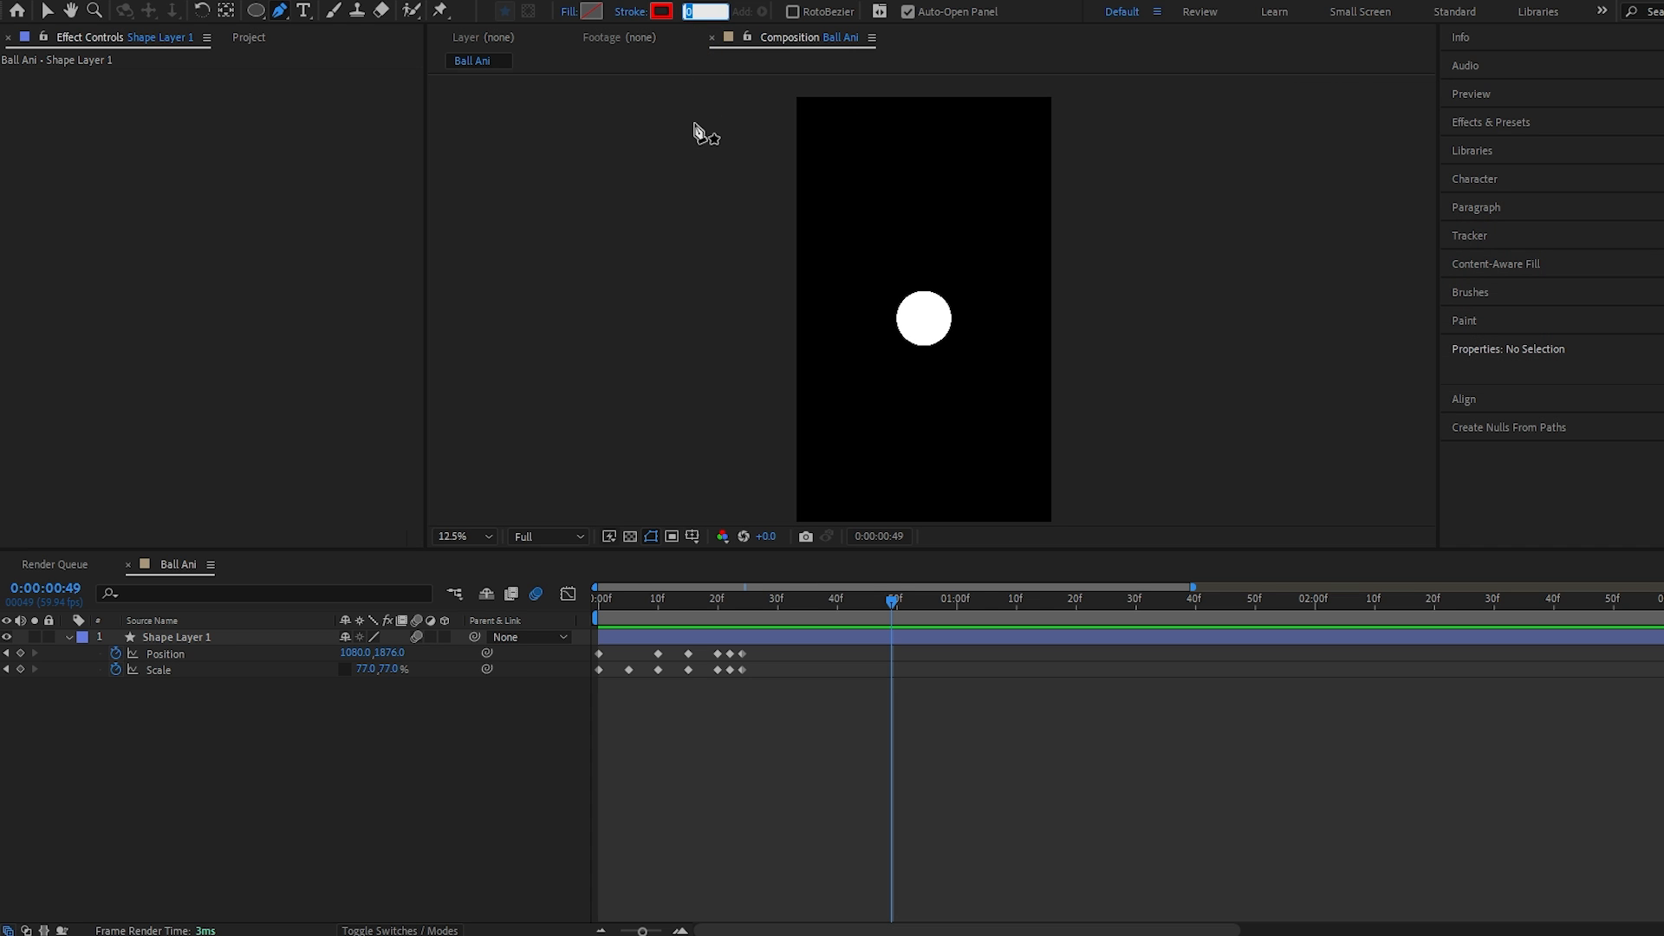
{"action": "type", "text": "5"}
{"action": "key", "text": "Return"}
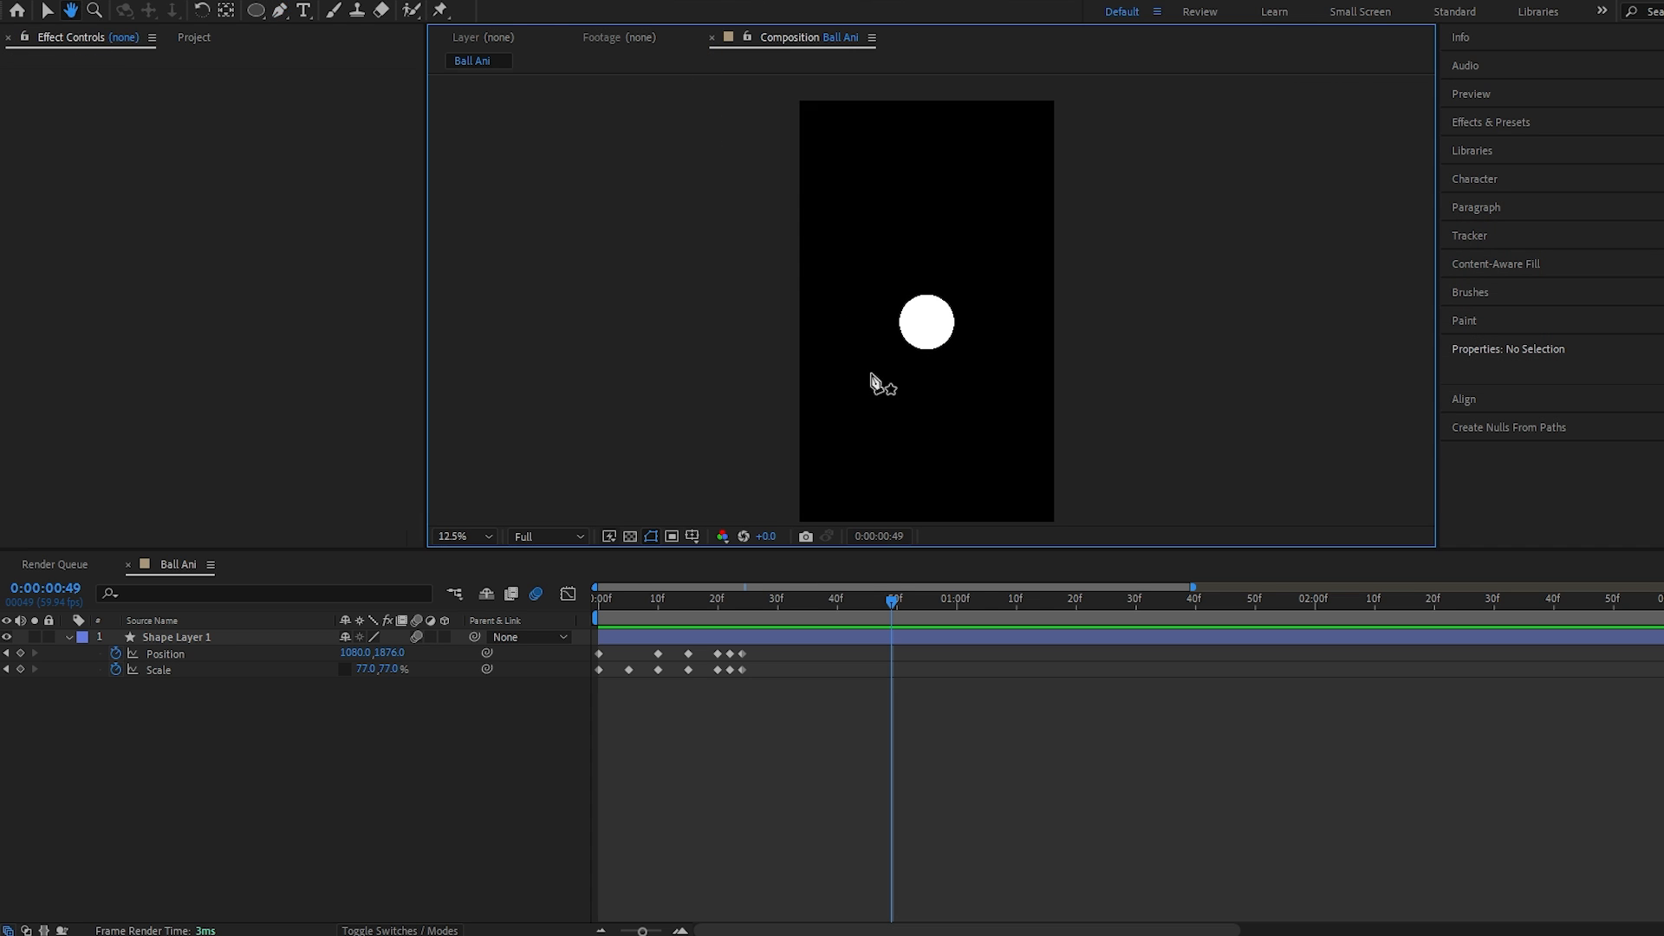
Step: Draw an open zigzag path from outside the composition's left edge to the ball, and deselect it
{"action": "left_click", "coordinate": [767, 251]}
{"action": "left_click", "coordinate": [806, 305]}
{"action": "left_click", "coordinate": [845, 258]}
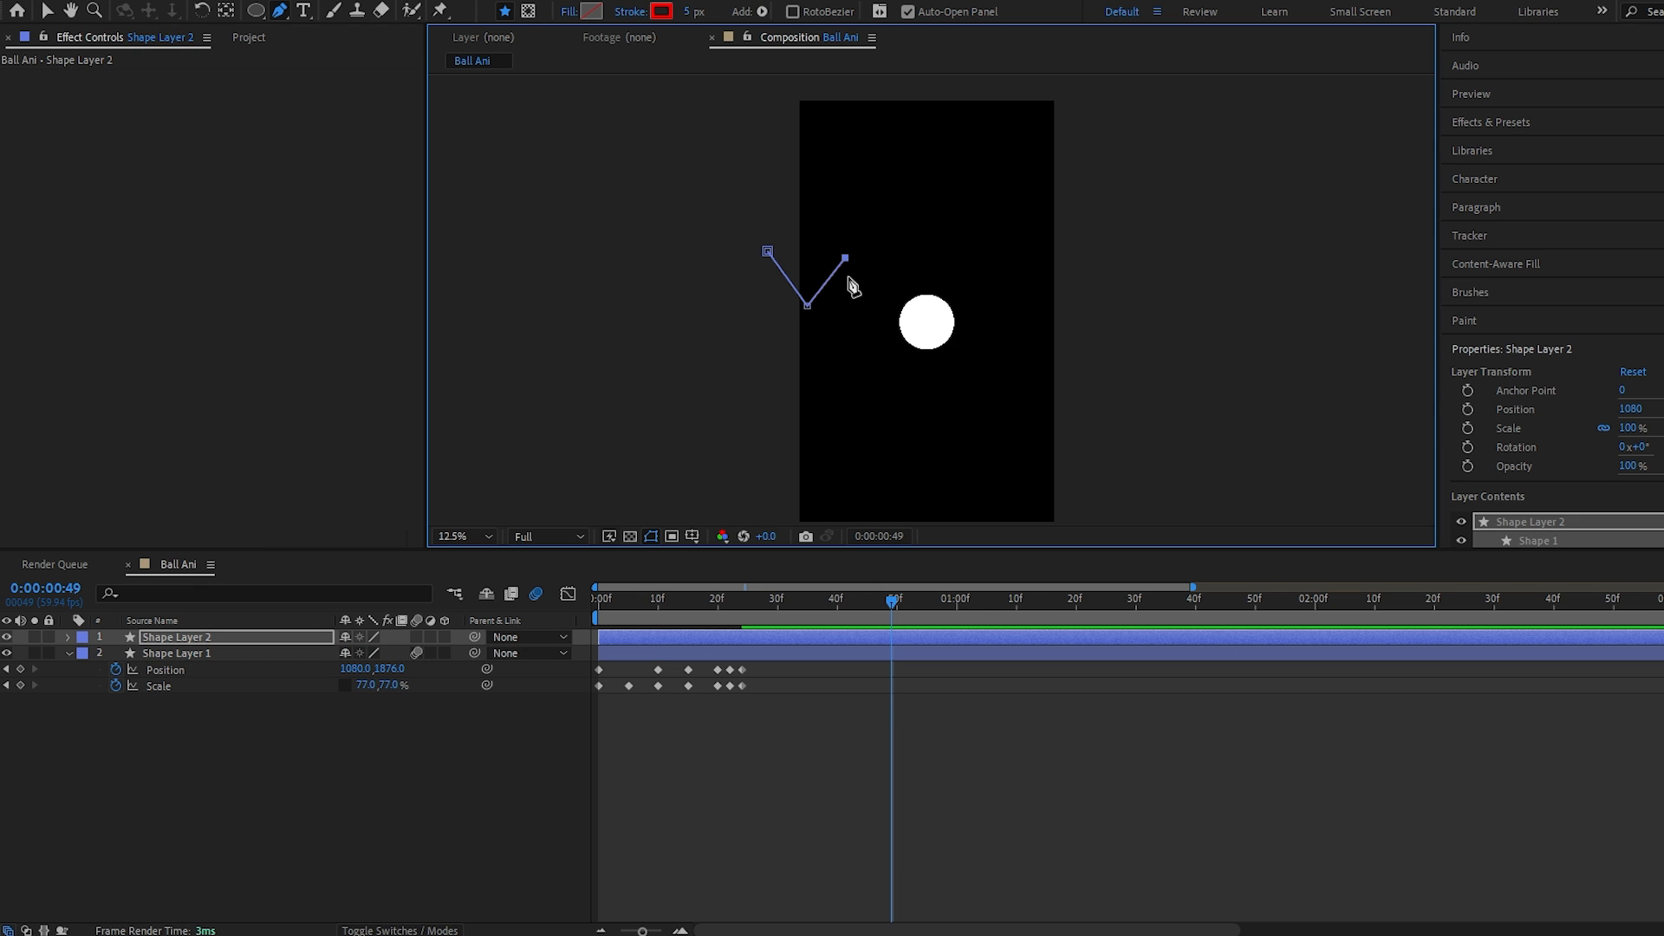
{"action": "left_click", "coordinate": [866, 300]}
{"action": "left_click", "coordinate": [892, 258]}
{"action": "left_click", "coordinate": [876, 311]}
{"action": "scroll", "coordinate": [906, 323], "scroll_direction": "up", "scroll_amount": 1}
{"action": "left_click", "coordinate": [934, 297]}
{"action": "left_click_drag", "start_coordinate": [866, 308], "coordinate": [861, 366]}
{"action": "key", "text": "ctrl+shift+a"}
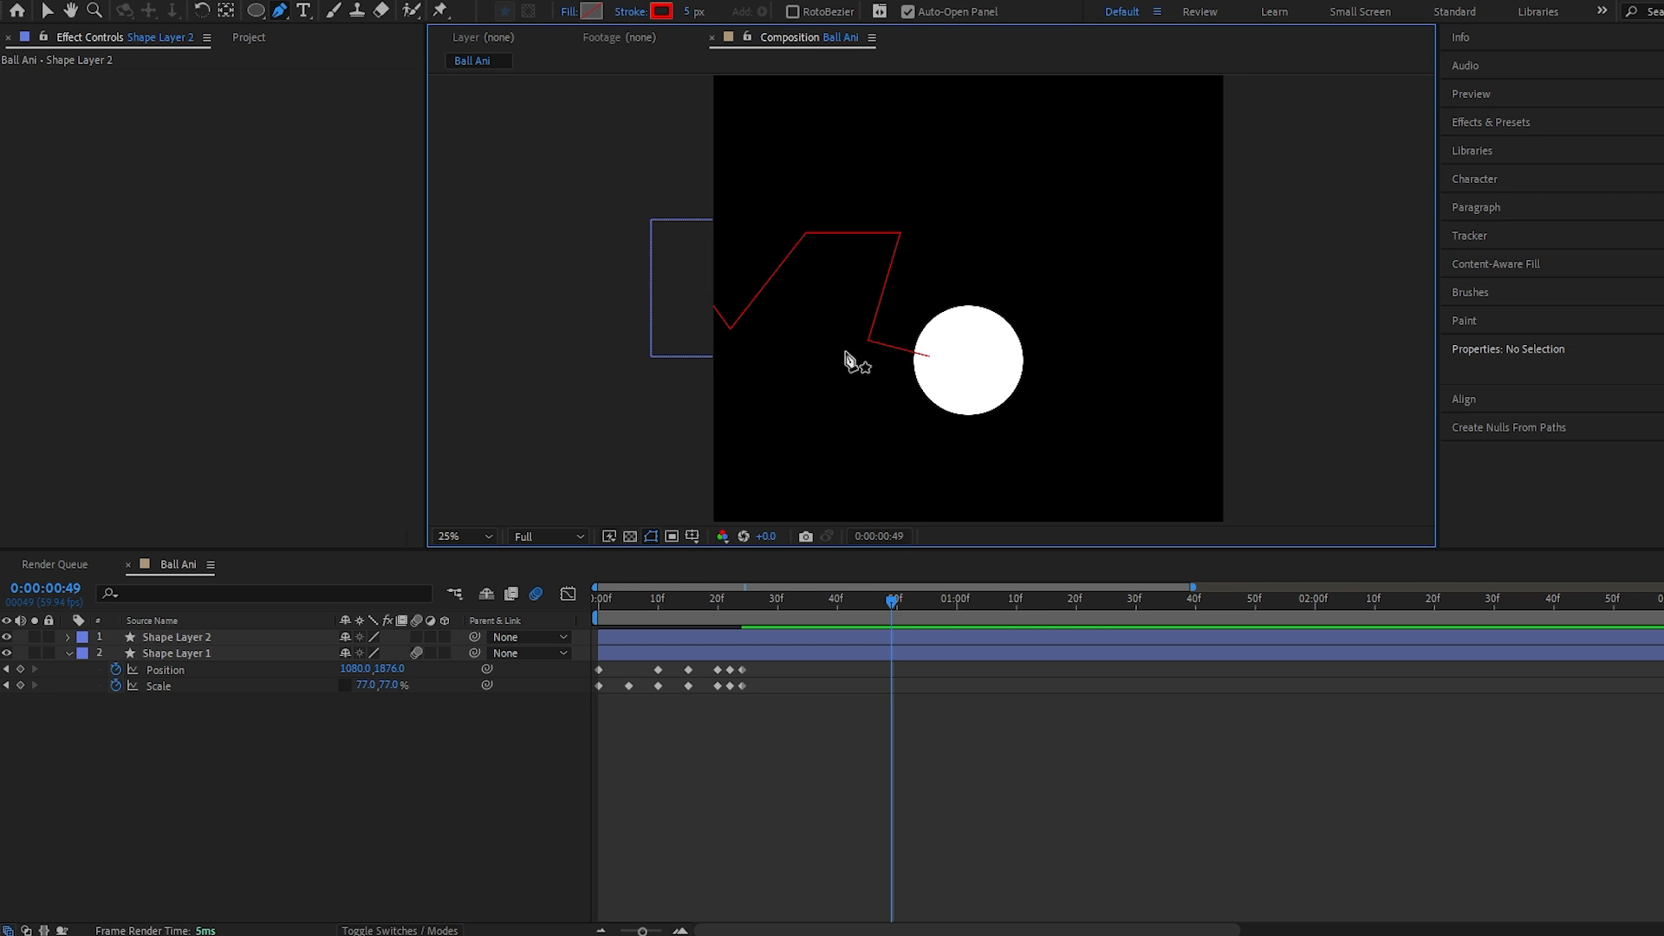
Step: Rename the ball layer to Ball and the zigzag line layer to Shape Layer 1
{"action": "left_click", "coordinate": [198, 716]}
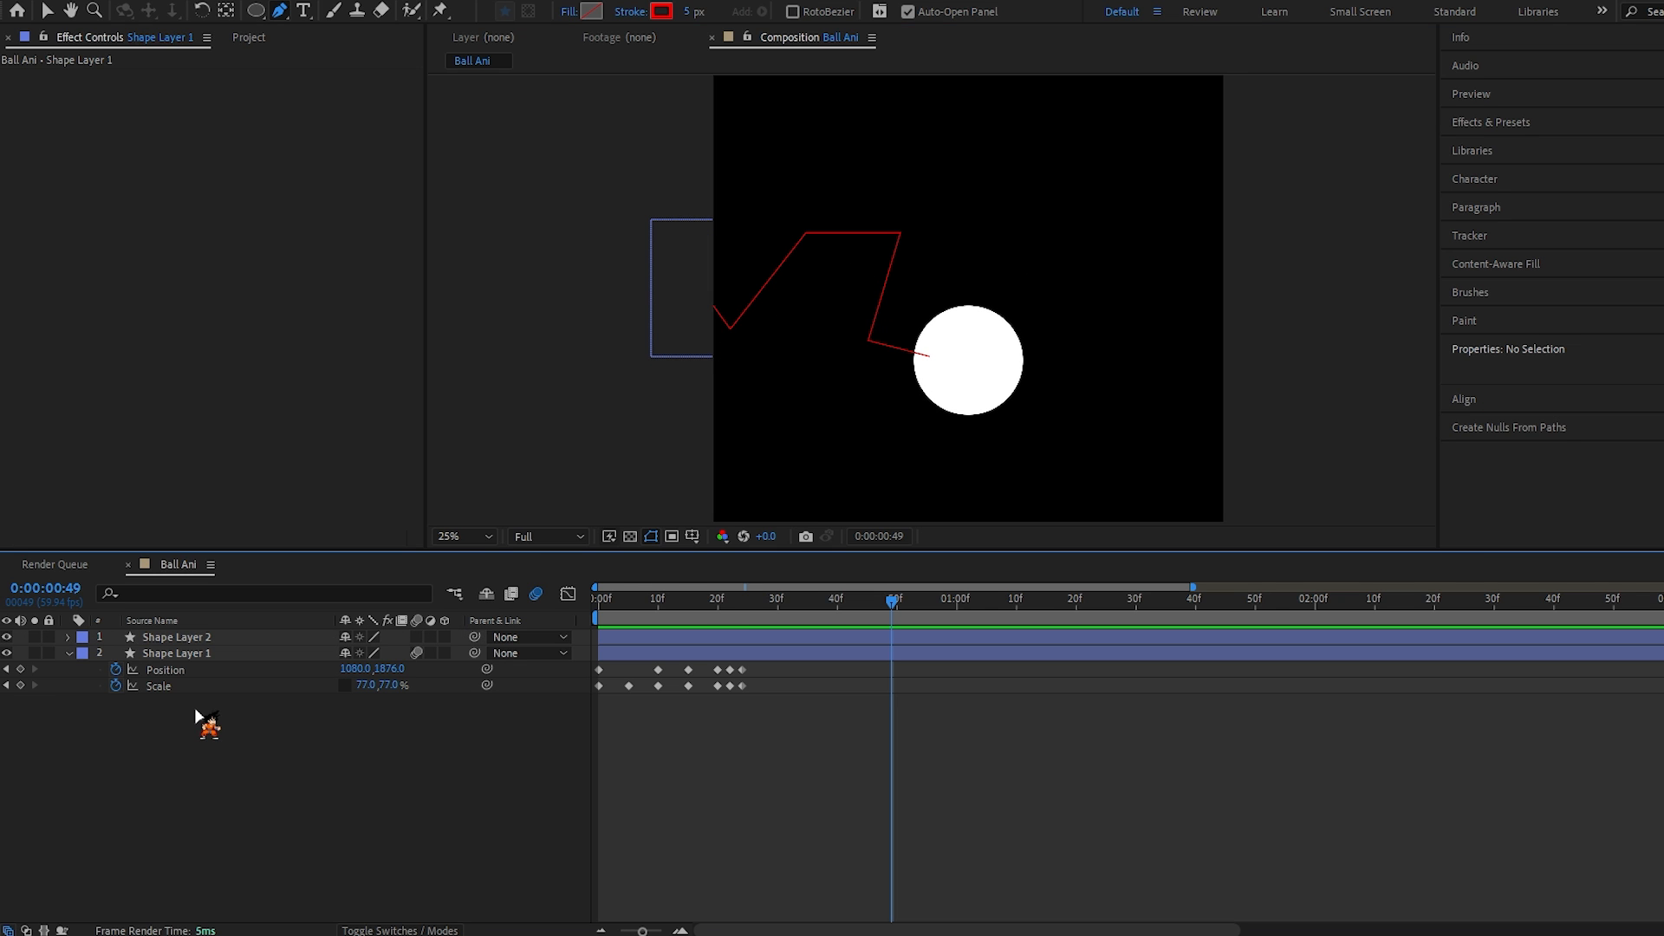
{"action": "left_click", "coordinate": [205, 652]}
{"action": "key", "text": "Return"}
{"action": "type", "text": "B"}
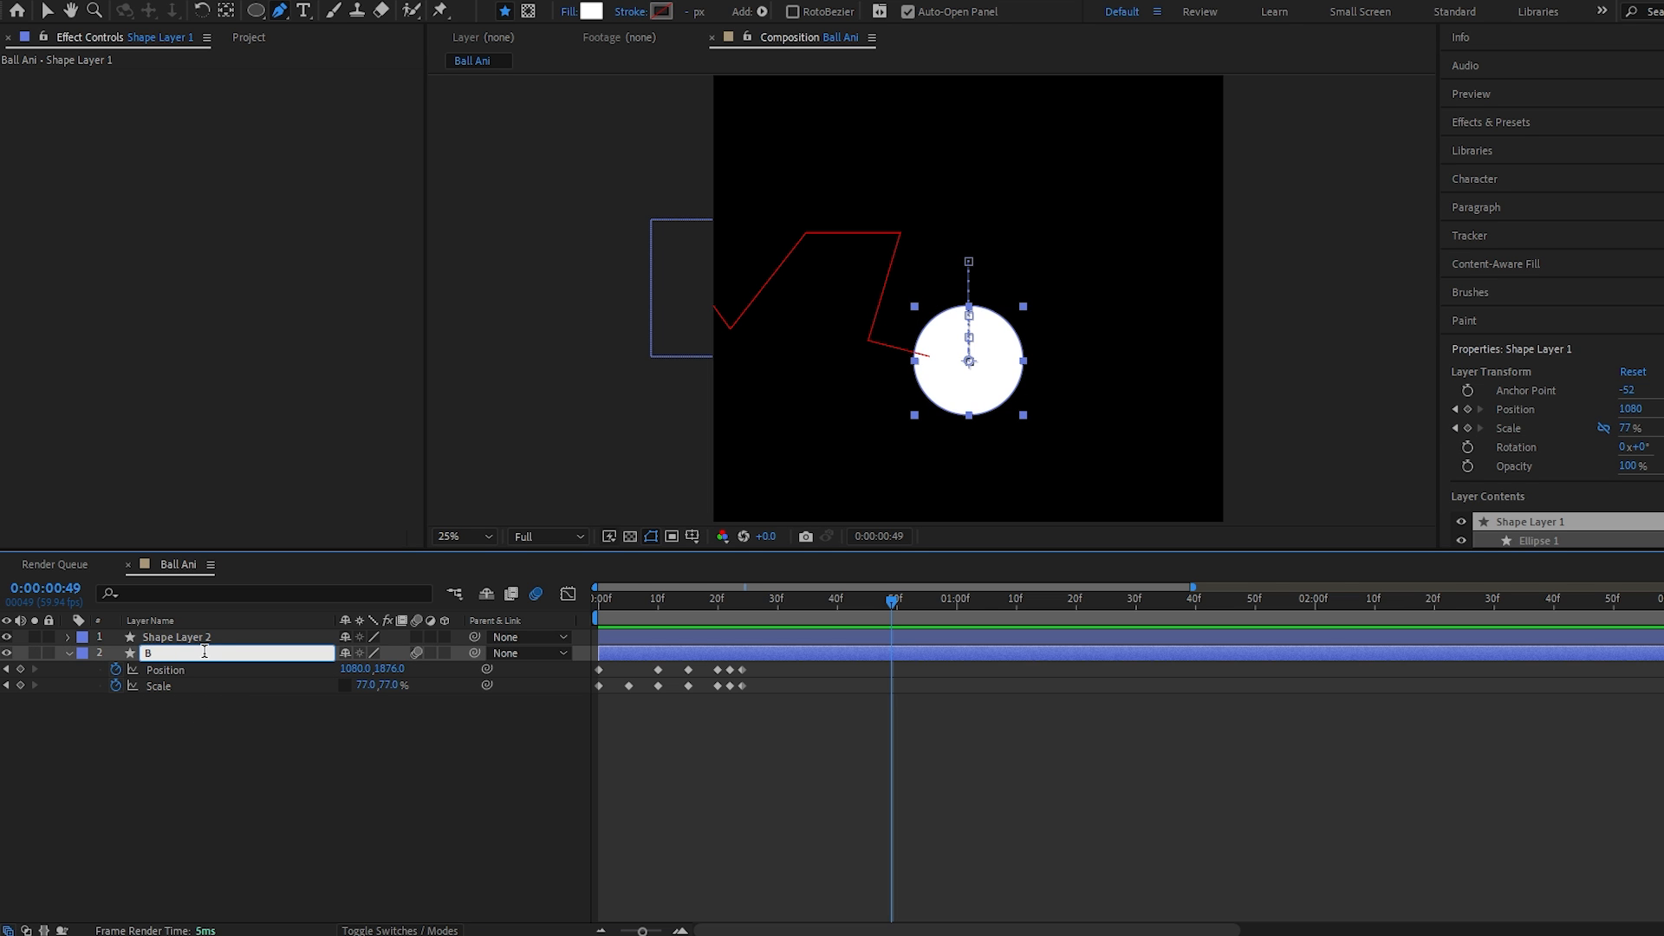
{"action": "type", "text": "all"}
{"action": "key", "text": "Return"}
{"action": "left_click", "coordinate": [225, 641]}
{"action": "key", "text": "Return"}
{"action": "left_click", "coordinate": [225, 641]}
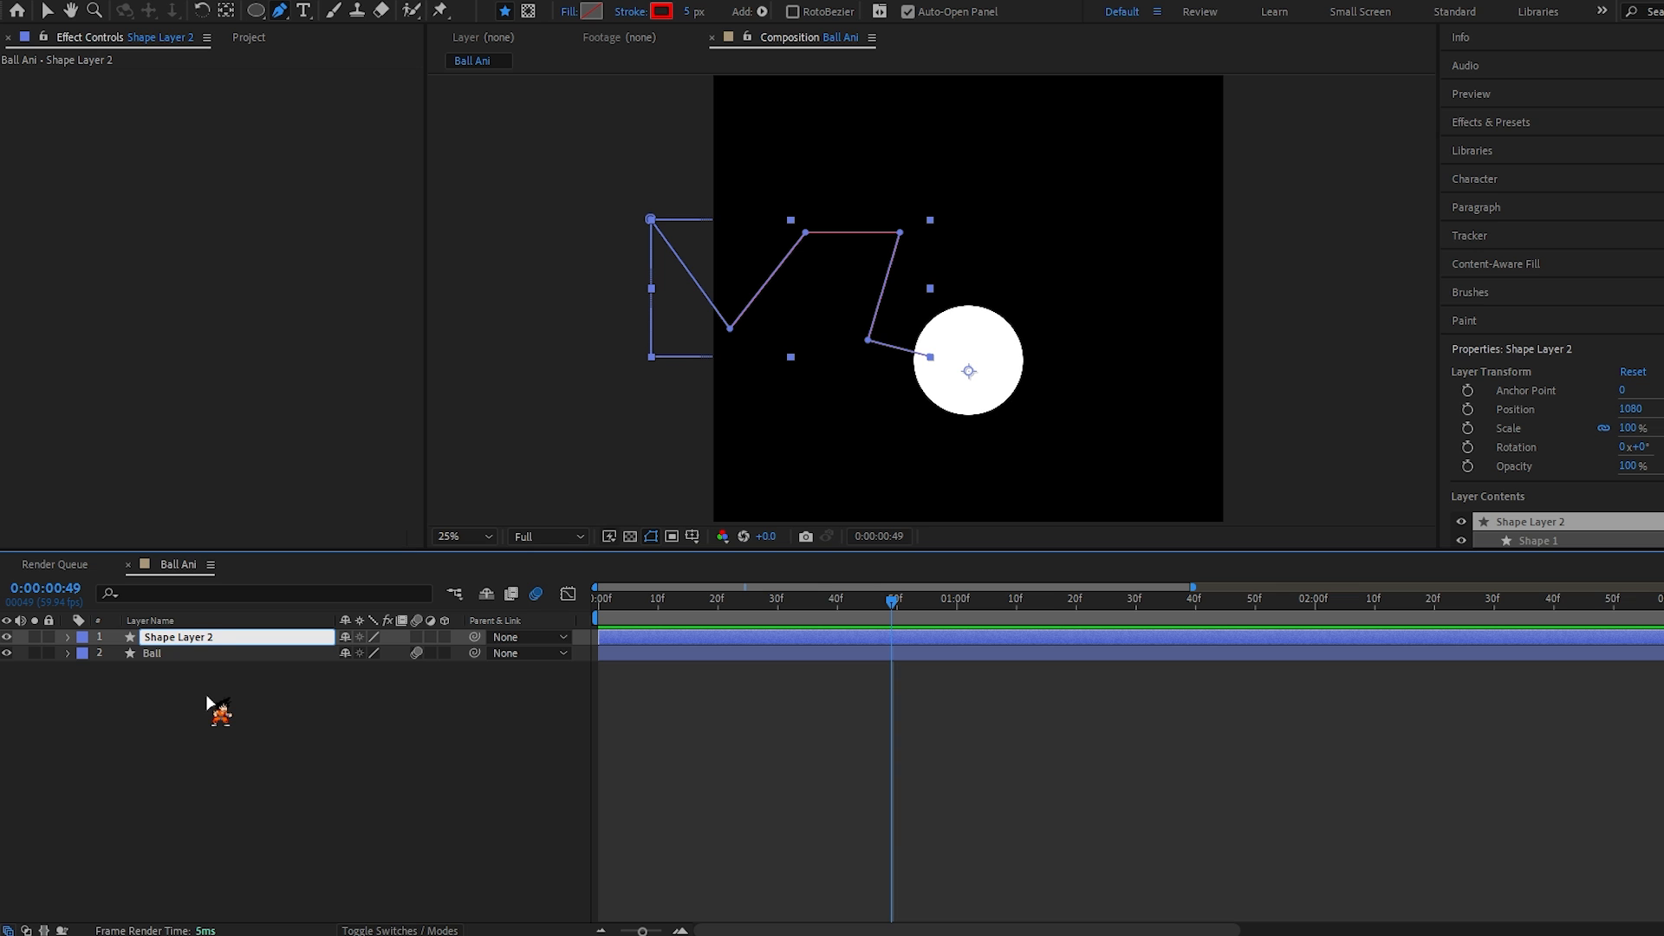
{"action": "type", "text": "1"}
Step: Add Trim Paths to the zigzag line and keyframe its End at 0% at 0:00:00:27
{"action": "left_click", "coordinate": [67, 637]}
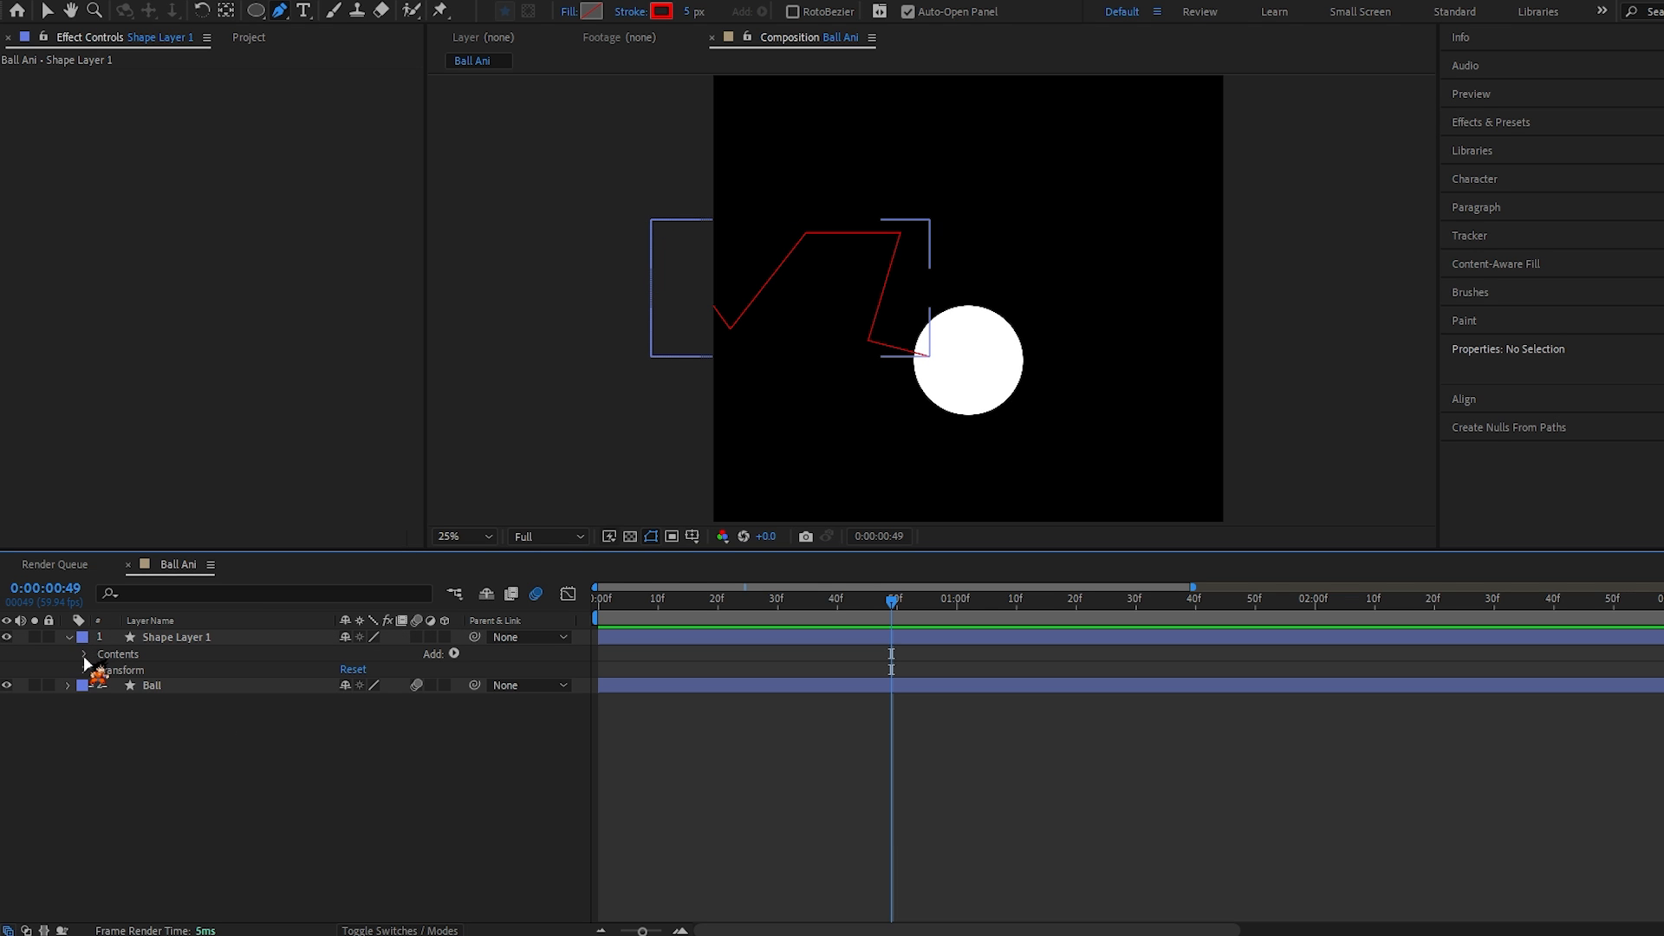
{"action": "left_click", "coordinate": [453, 656]}
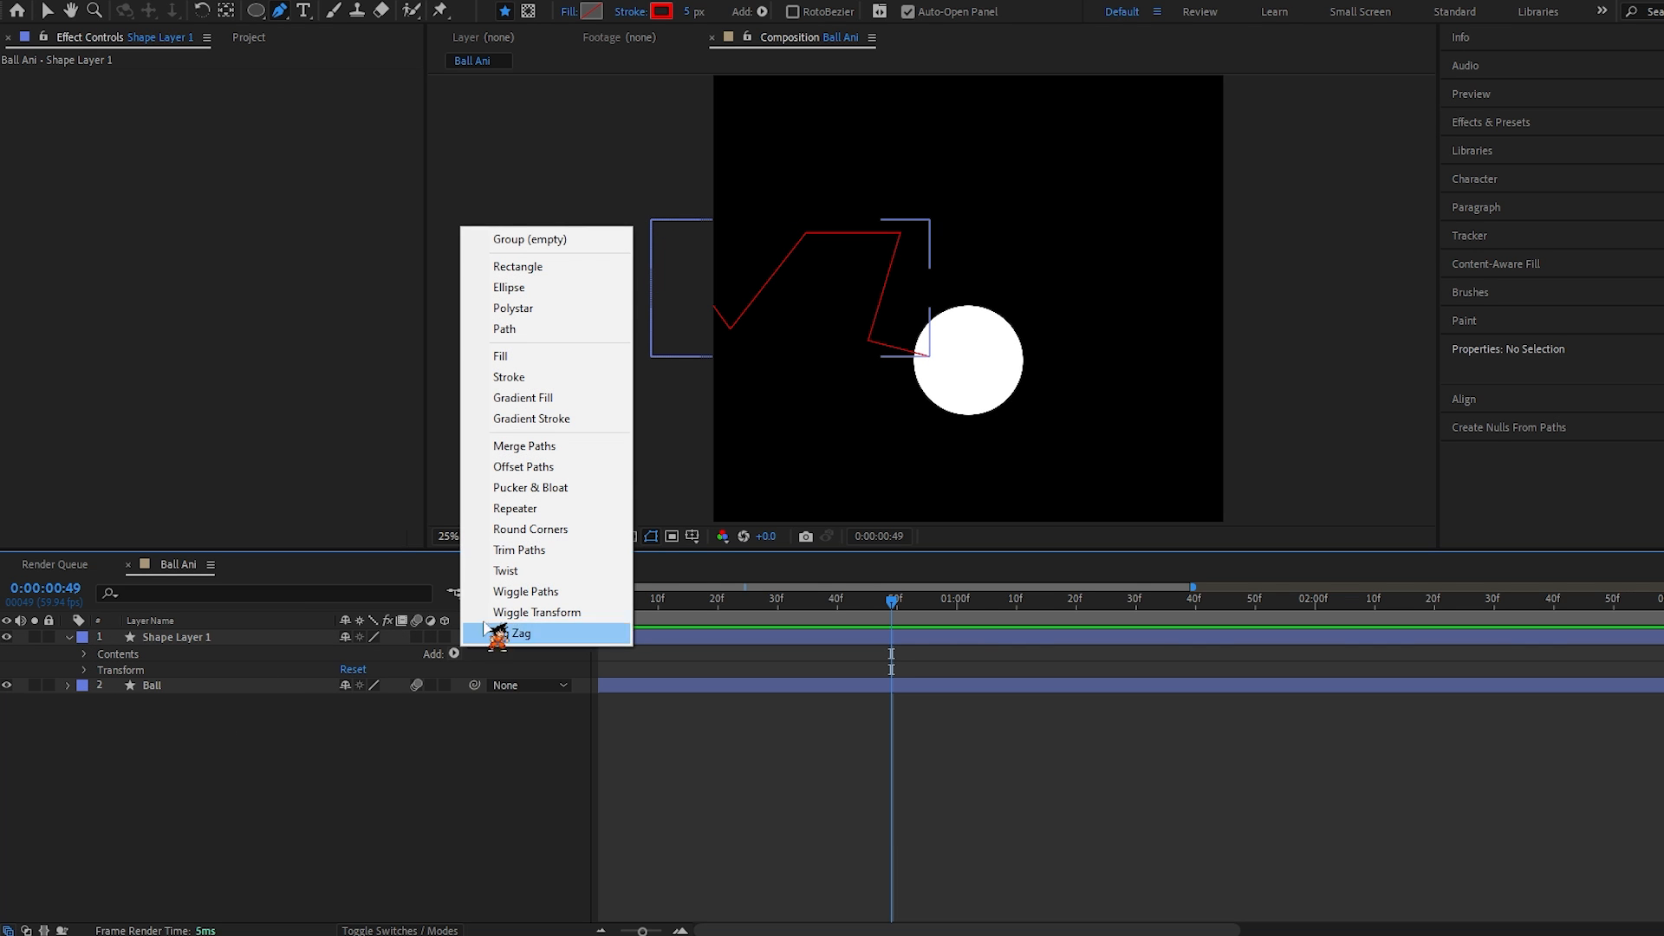
{"action": "left_click", "coordinate": [520, 549]}
{"action": "left_click_drag", "start_coordinate": [891, 600], "coordinate": [604, 631]}
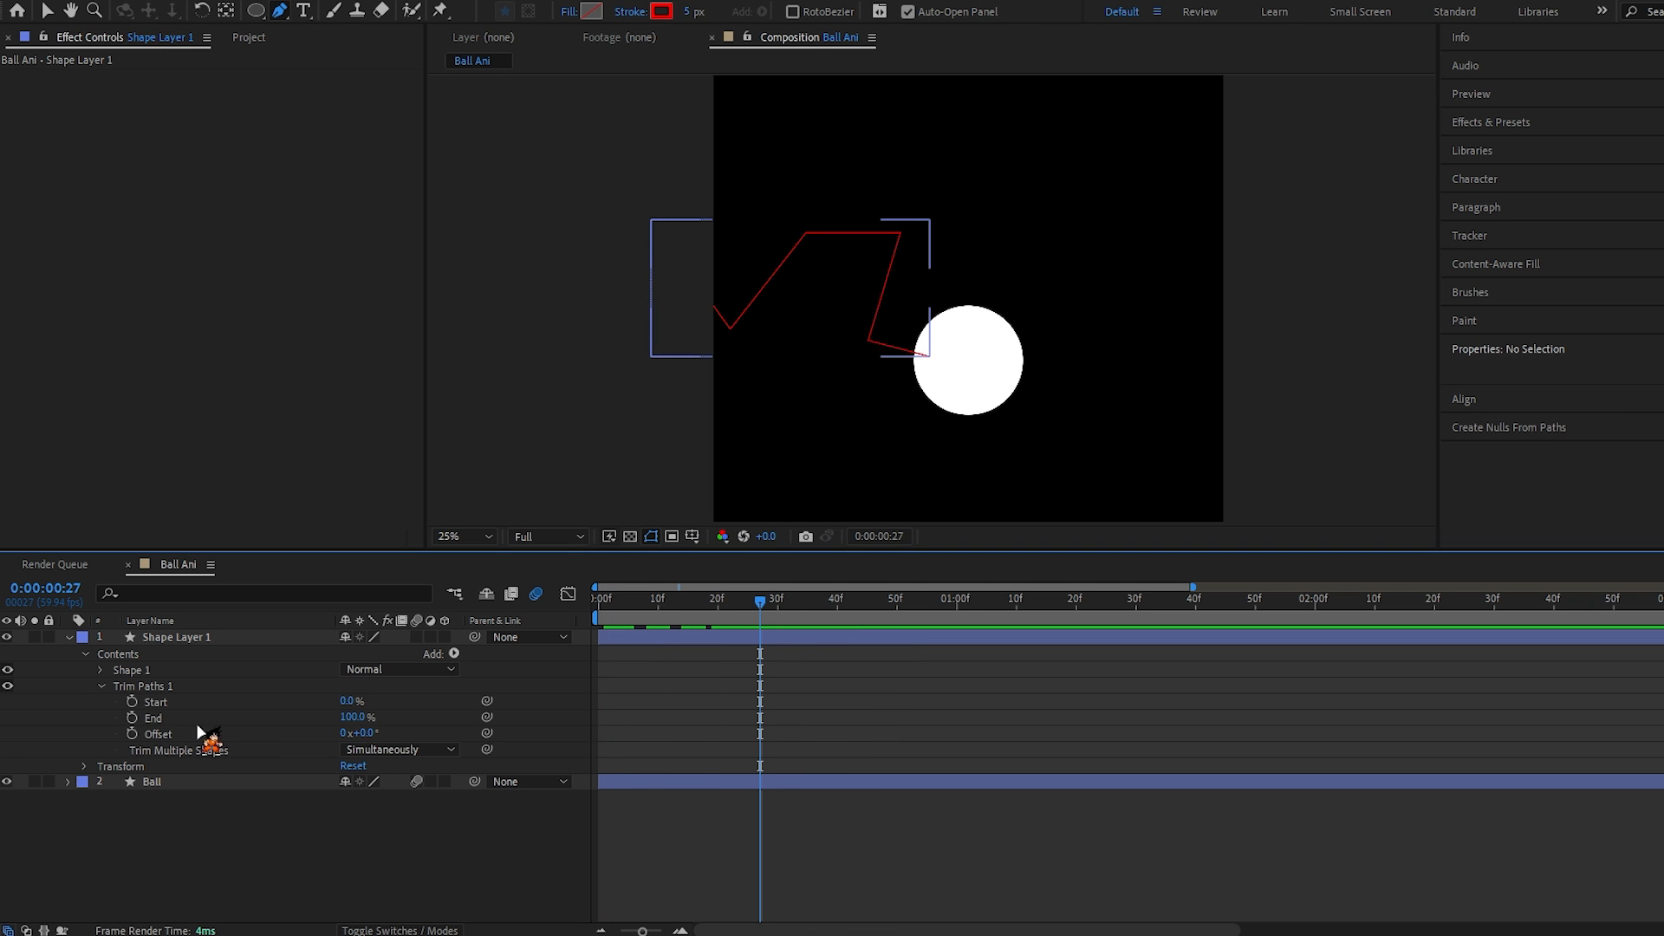
{"action": "left_click", "coordinate": [131, 717]}
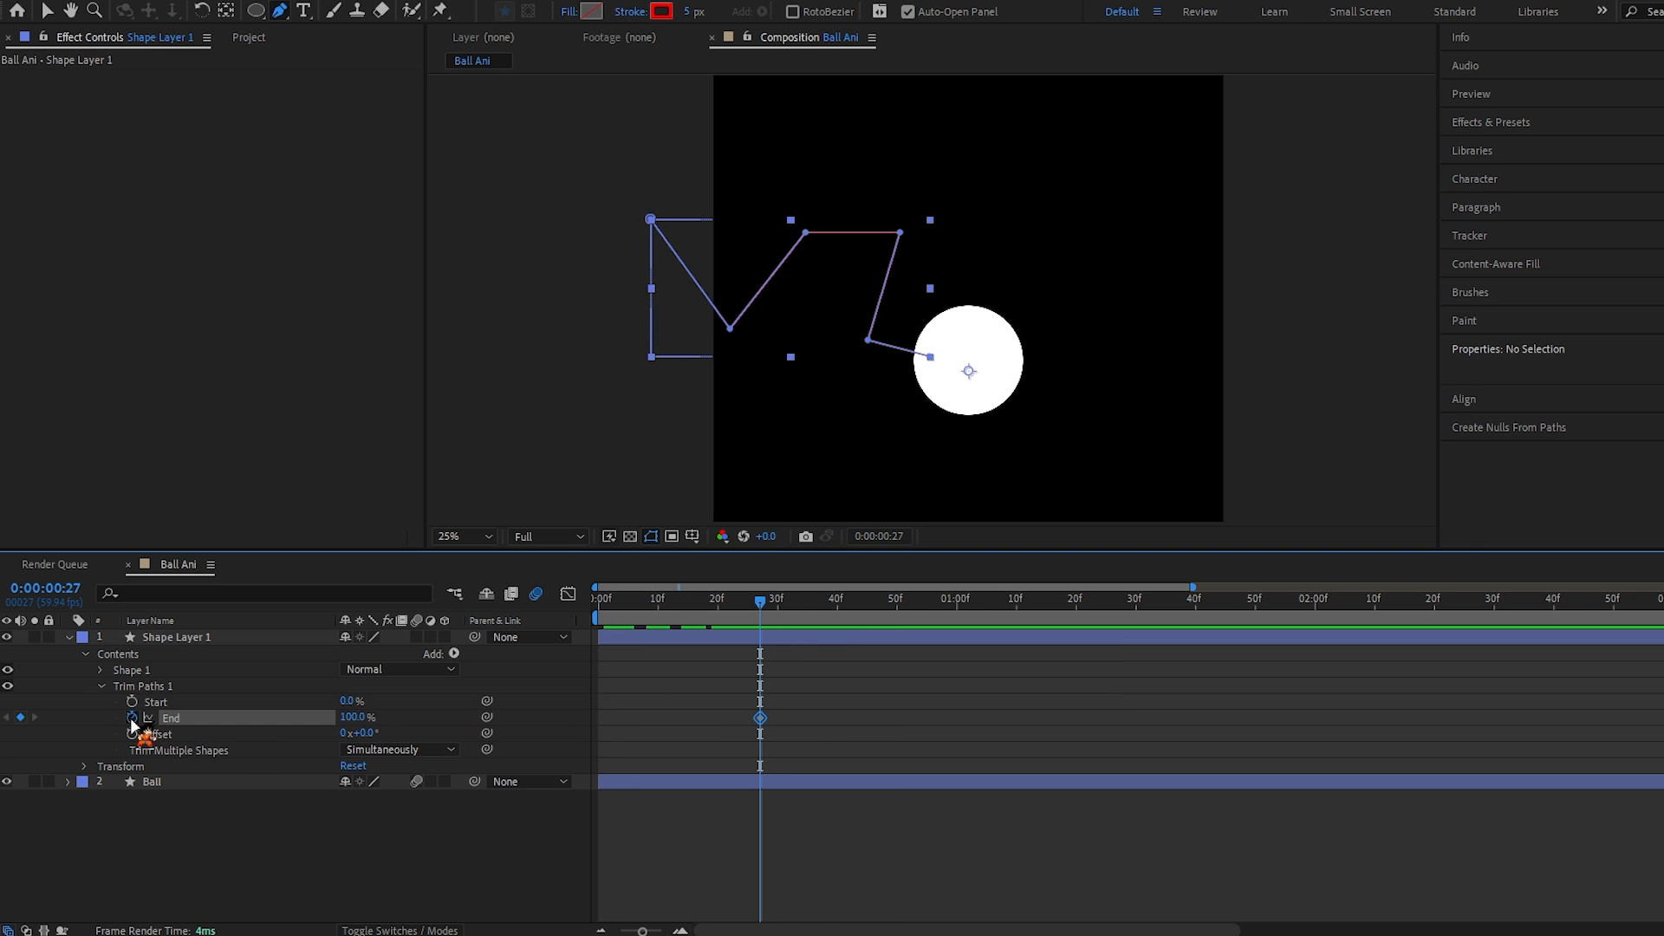
{"action": "left_click_drag", "start_coordinate": [359, 719], "coordinate": [262, 737]}
{"action": "left_click", "coordinate": [253, 871]}
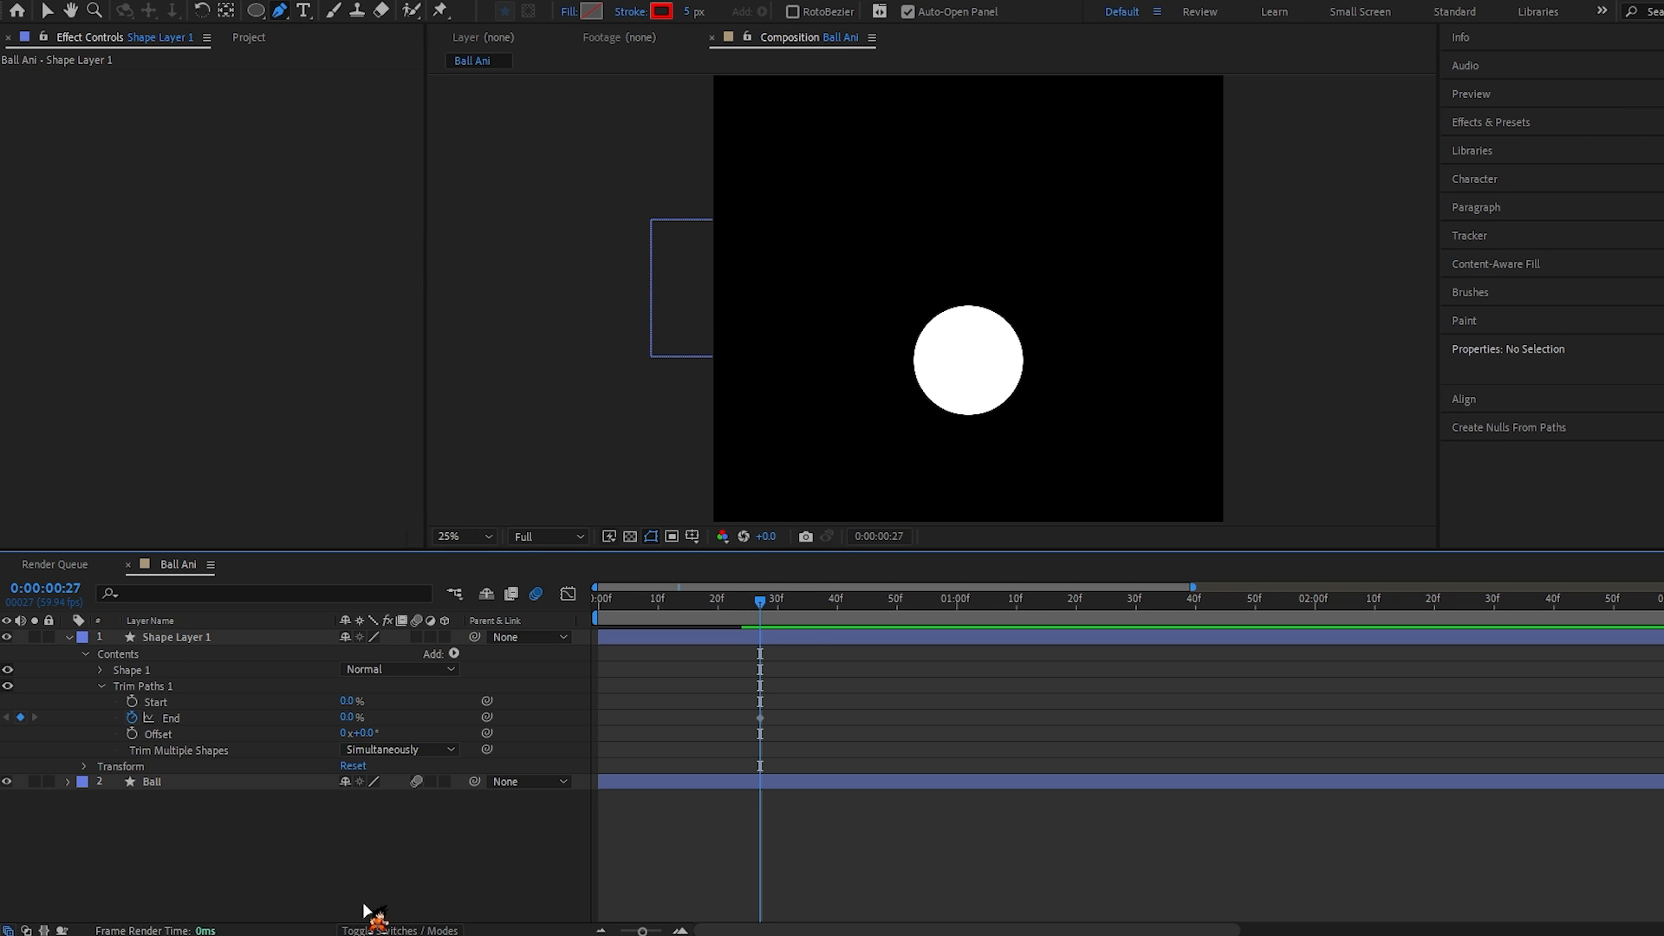
Step: Keyframe the Trim Paths End at 100% at 0:00:00:37 and preview the line drawing on
{"action": "key", "text": "shift+Page_Down"}
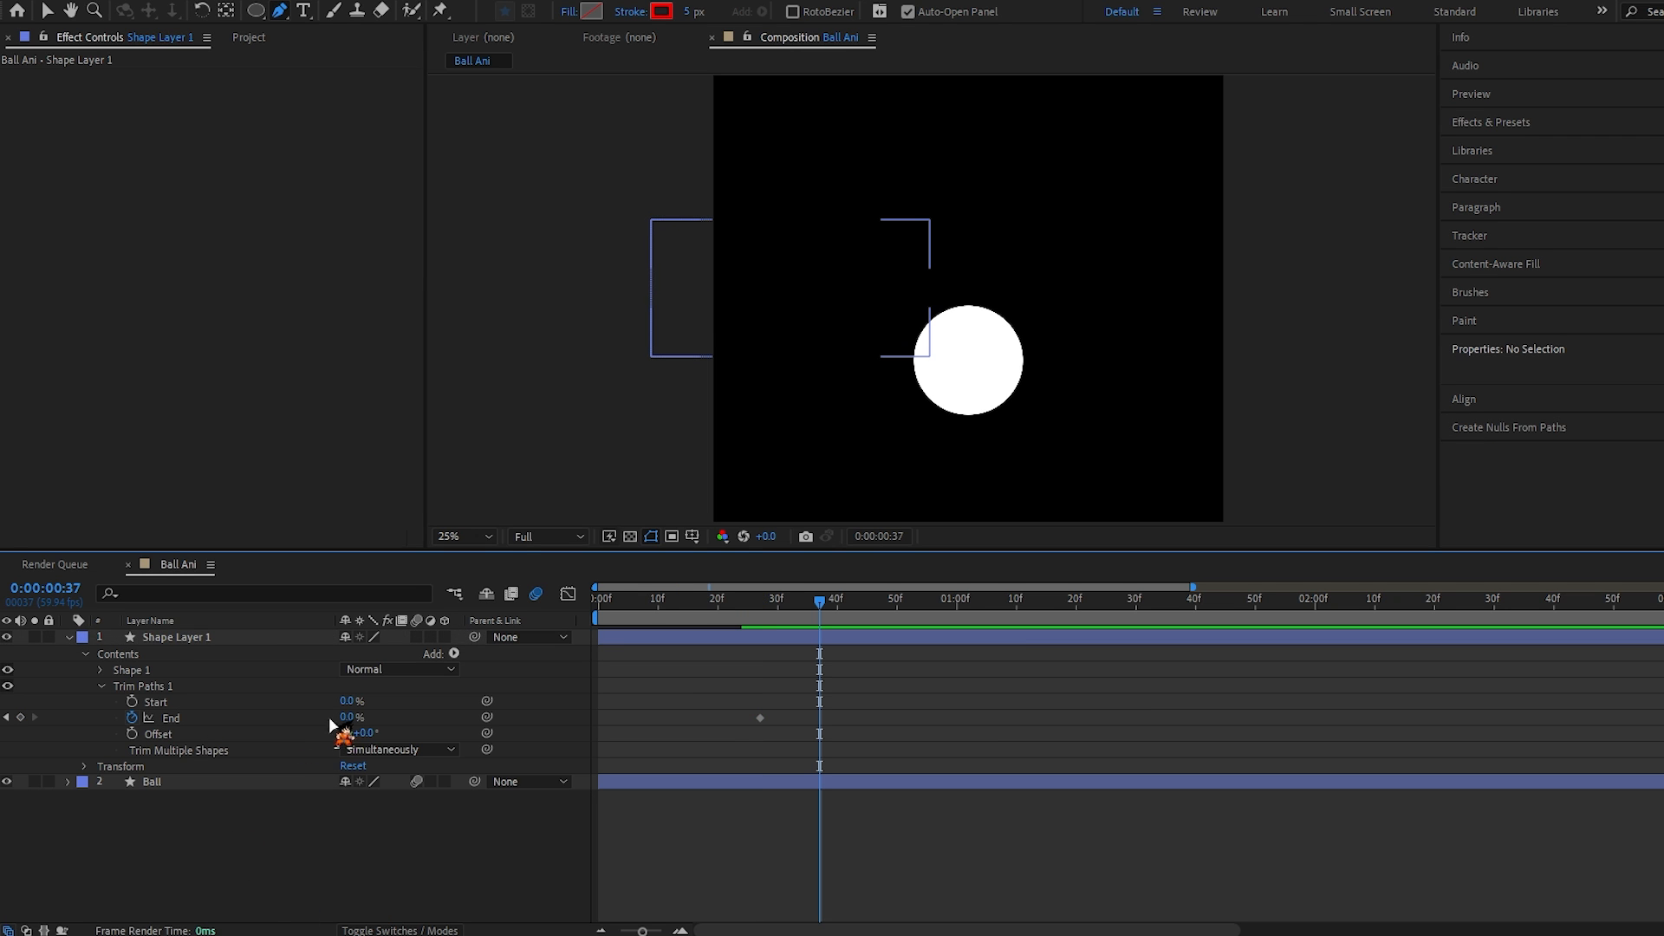
{"action": "left_click_drag", "start_coordinate": [349, 723], "coordinate": [486, 715]}
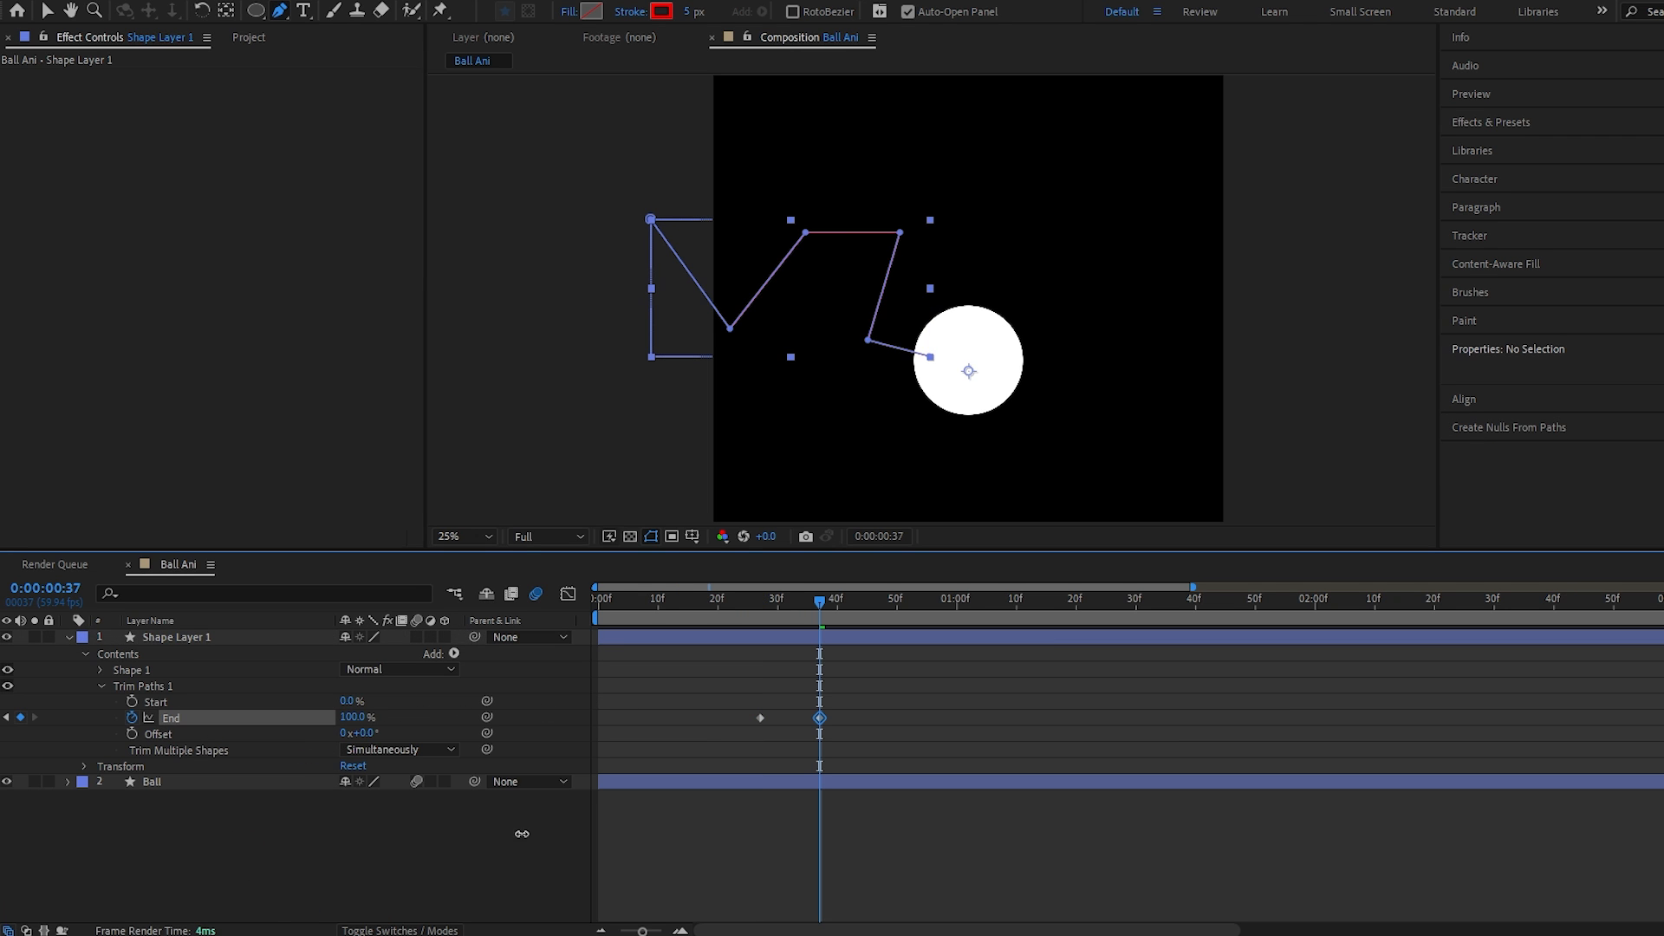
{"action": "left_click", "coordinate": [399, 862]}
{"action": "left_click", "coordinate": [760, 601]}
{"action": "key", "text": "space"}
{"action": "key", "text": "space"}
Step: Slow down the line's reveal by moving the 100% End keyframe to 0:00:00:47
{"action": "mouse_move", "coordinate": [764, 605]}
{"action": "left_mouse_down"}
{"action": "mouse_move", "coordinate": [839, 718]}
{"action": "mouse_move", "coordinate": [821, 708]}
{"action": "left_mouse_up"}
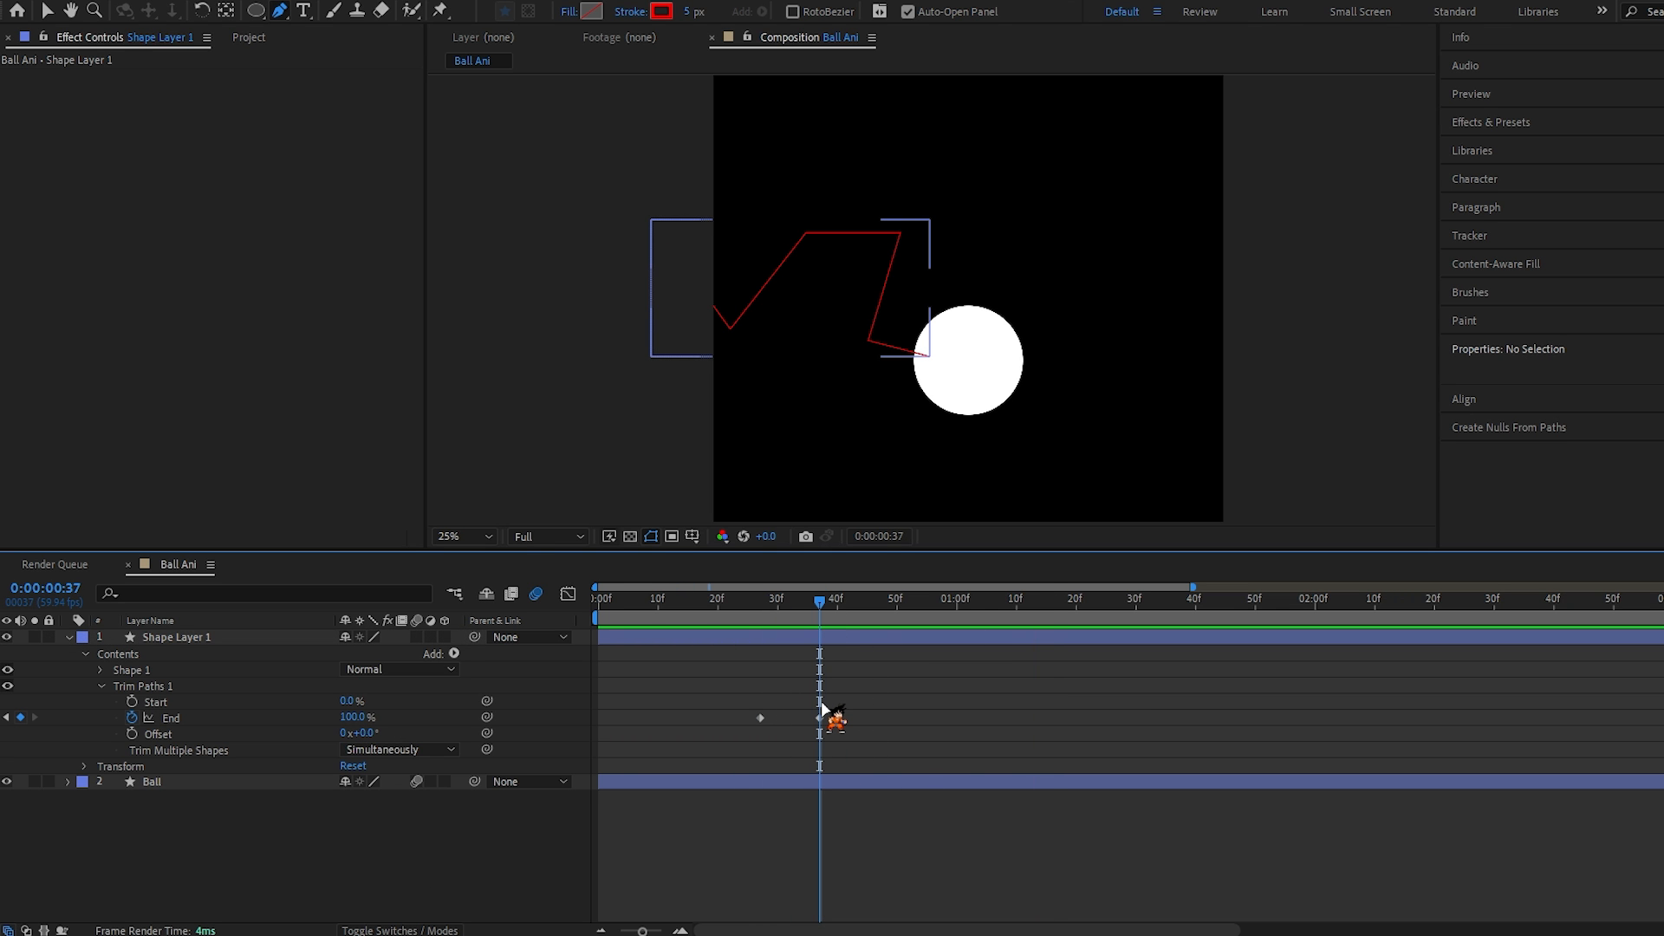
{"action": "key", "text": "shift+Page_Down"}
{"action": "left_click_drag", "start_coordinate": [820, 717], "coordinate": [879, 718]}
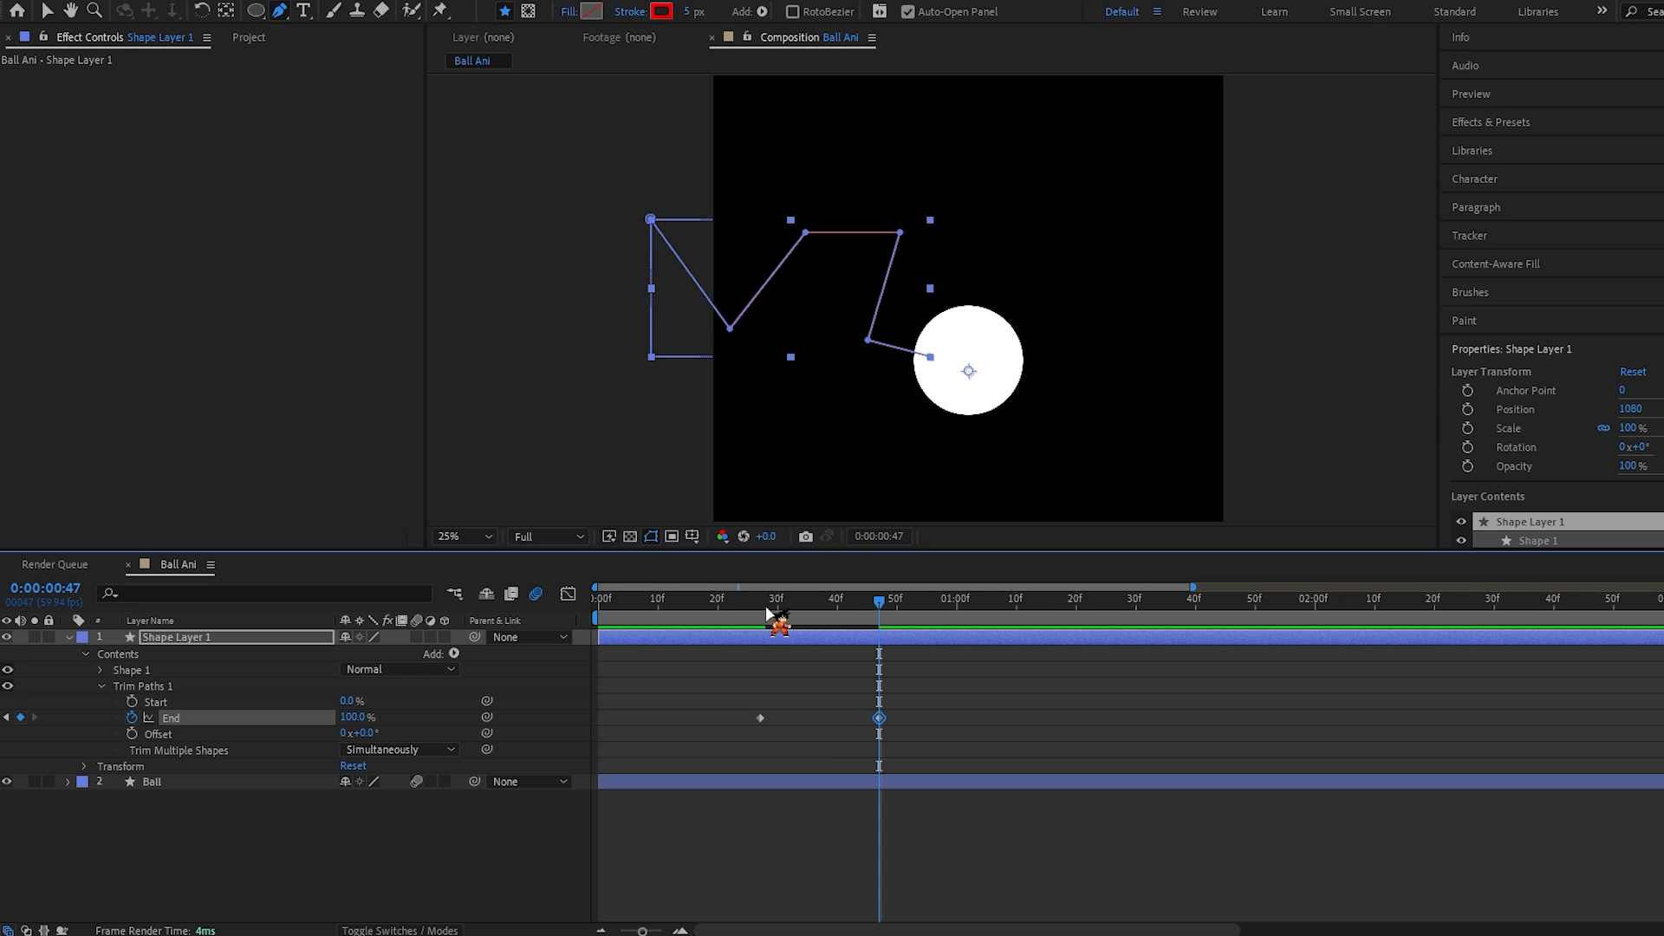
Step: Try to thicken the zigzag line by setting the stroke width to 10 px
{"action": "key", "text": "shift+Page_Down"}
{"action": "key", "text": "shift+Page_Down"}
{"action": "key", "text": "shift+Page_Down"}
{"action": "left_click", "coordinate": [825, 675]}
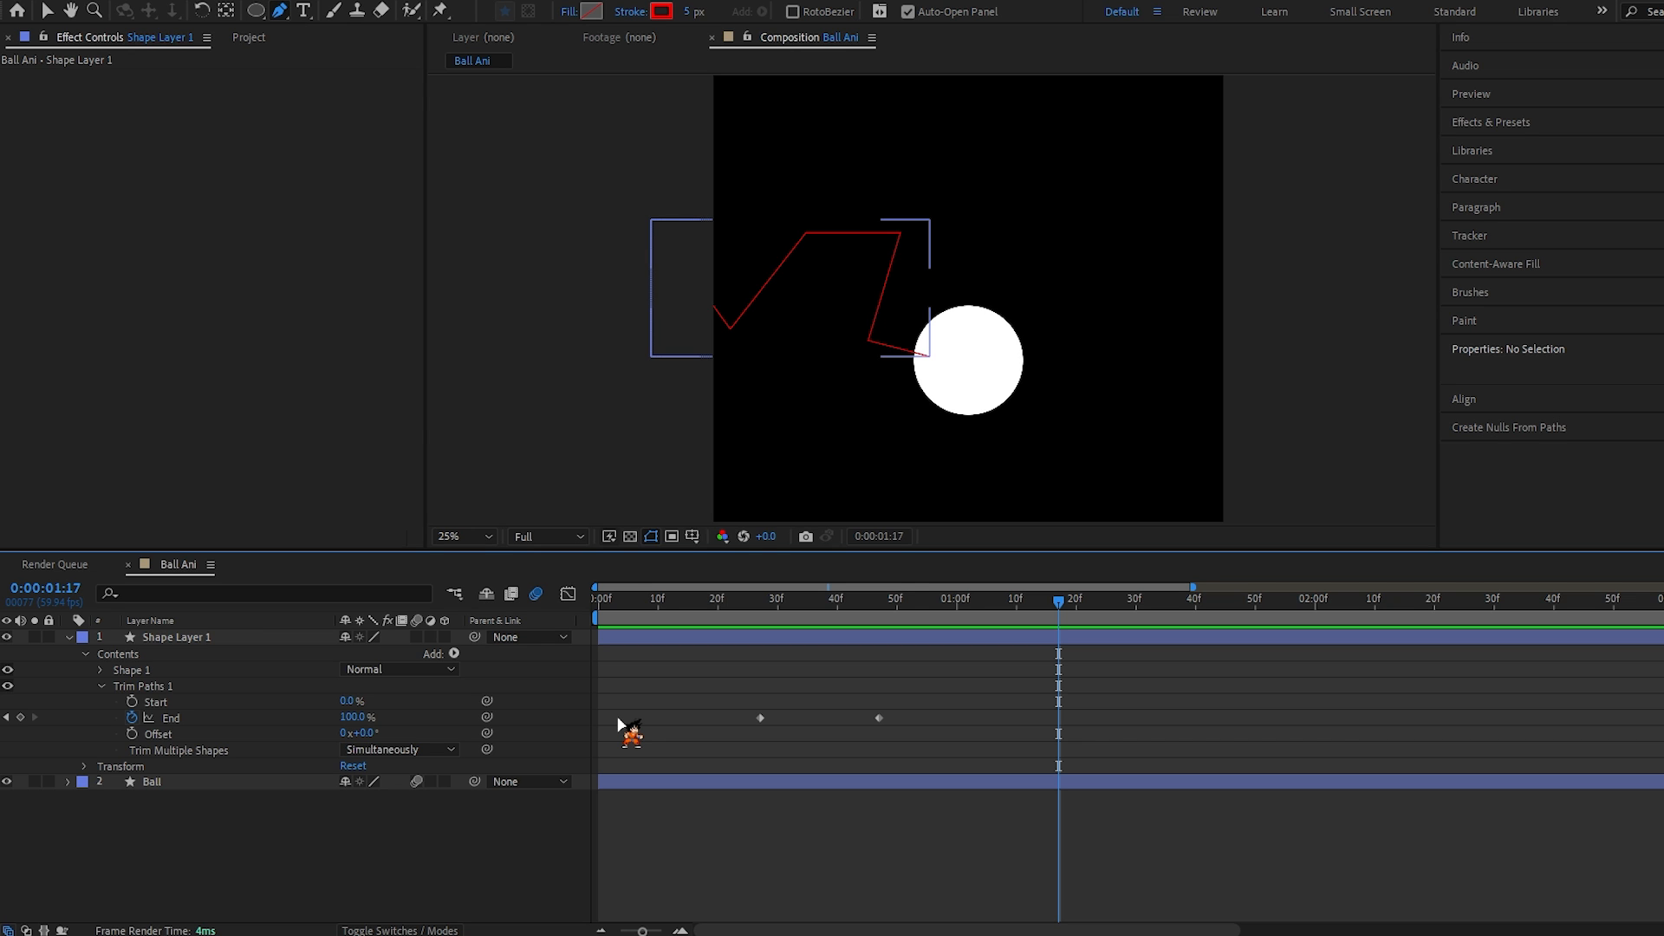
{"action": "left_click", "coordinate": [689, 12]}
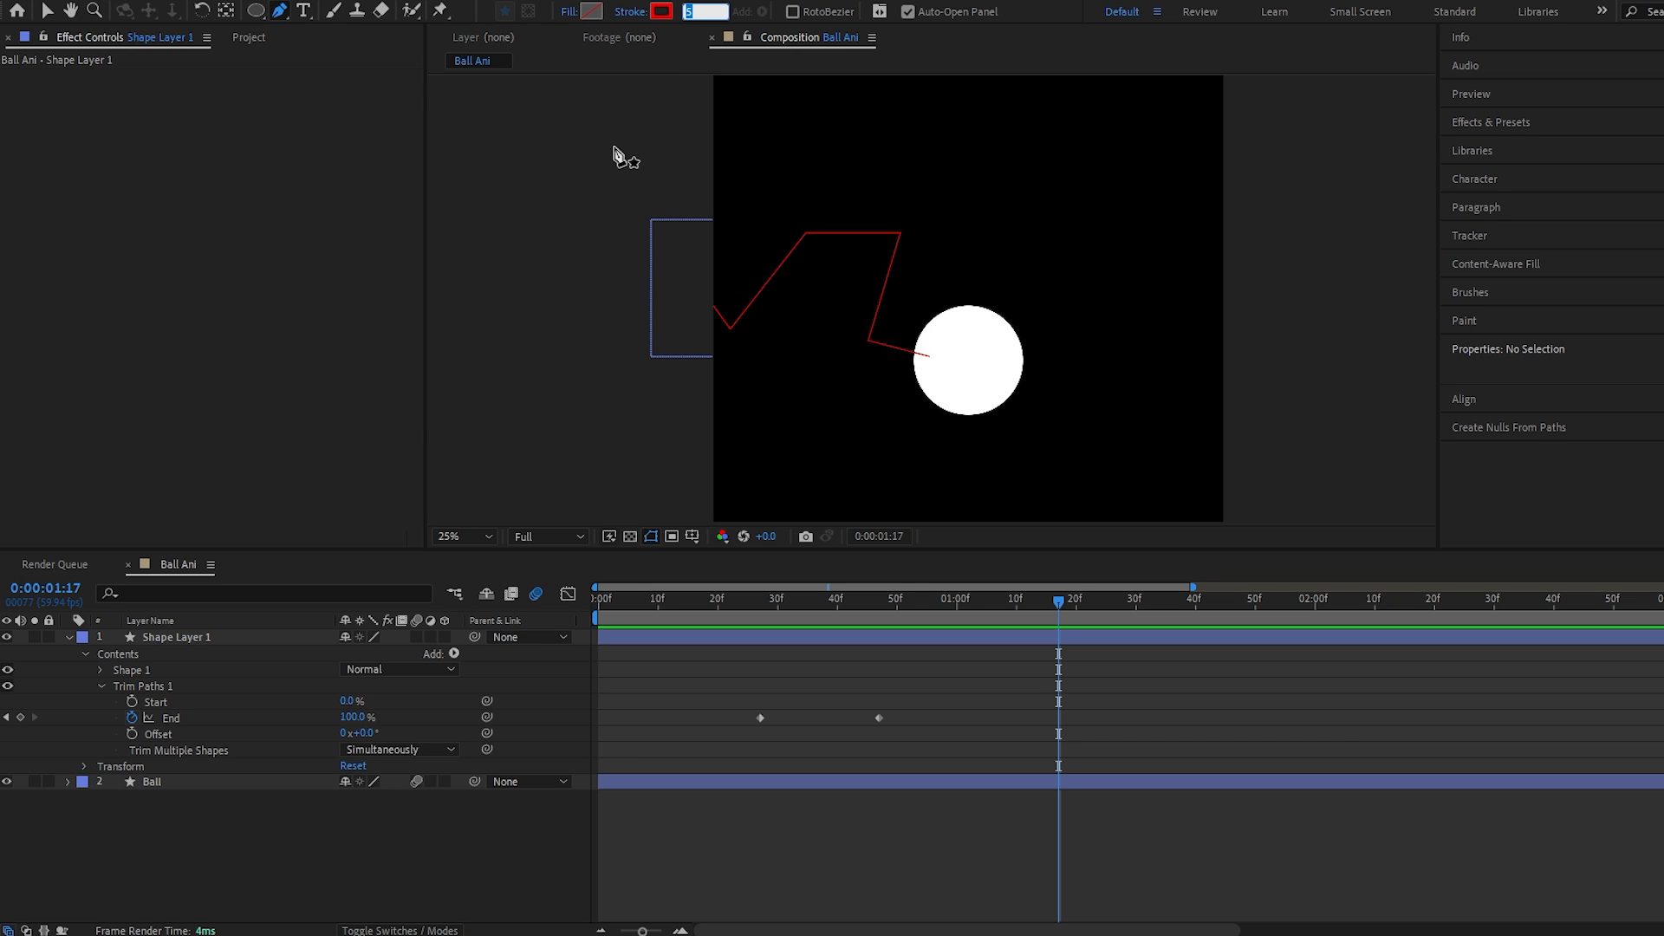
{"action": "key", "text": "Return"}
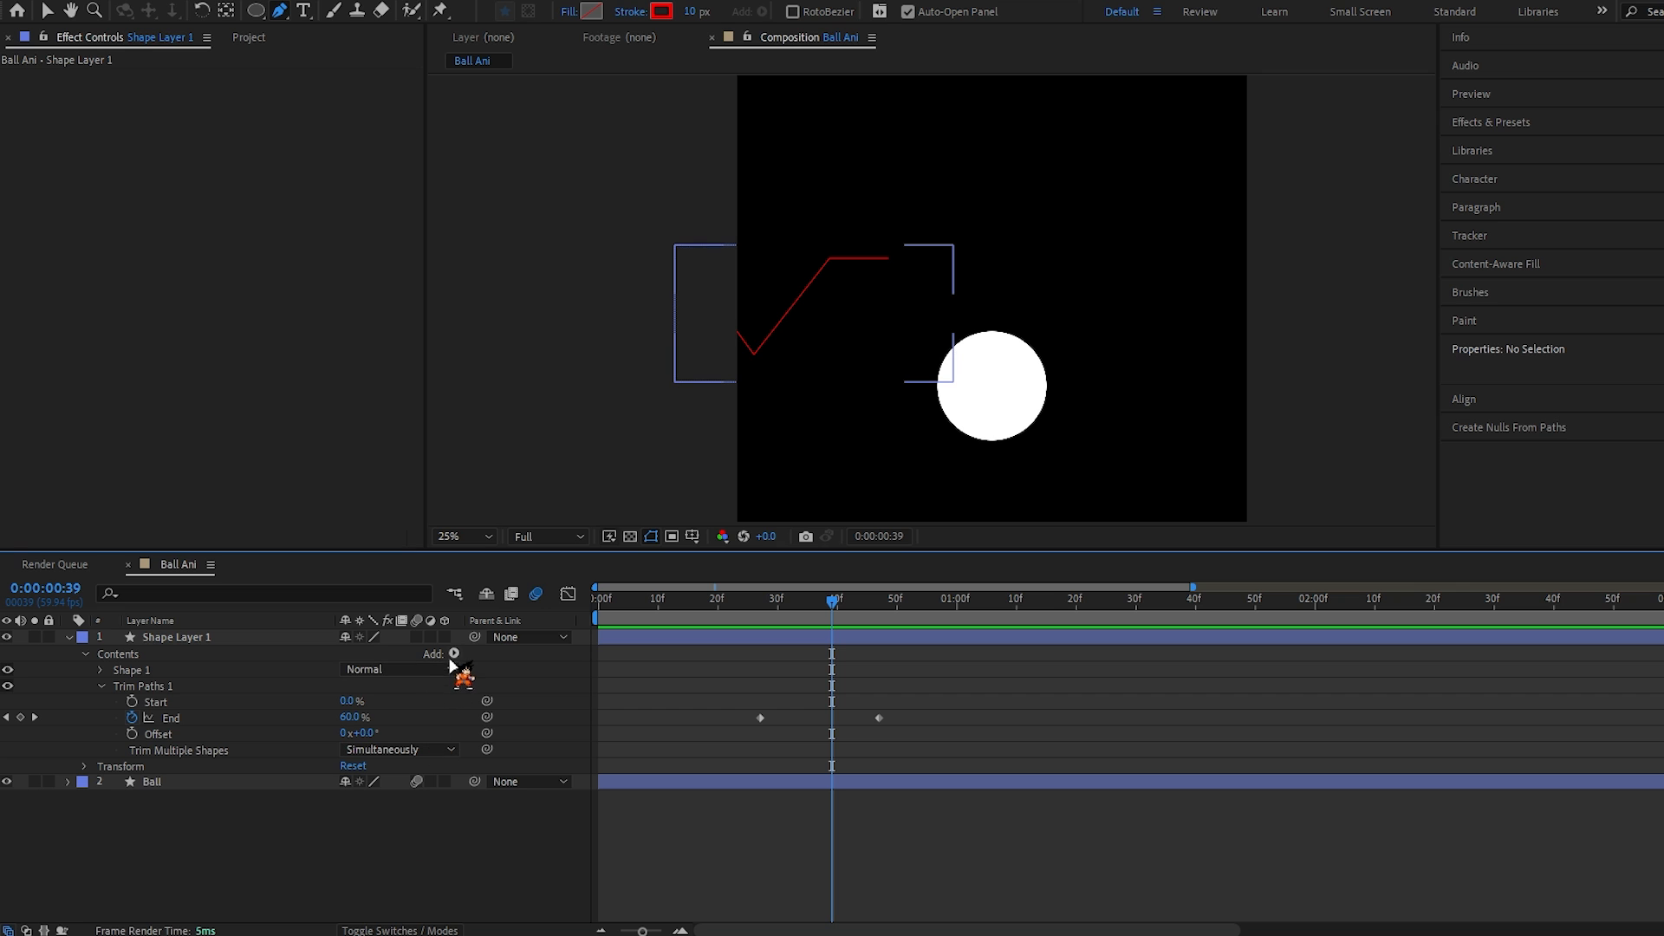
Step: Add Wiggle Paths to the zigzag line and set its Size to 46
{"action": "left_click", "coordinate": [454, 654]}
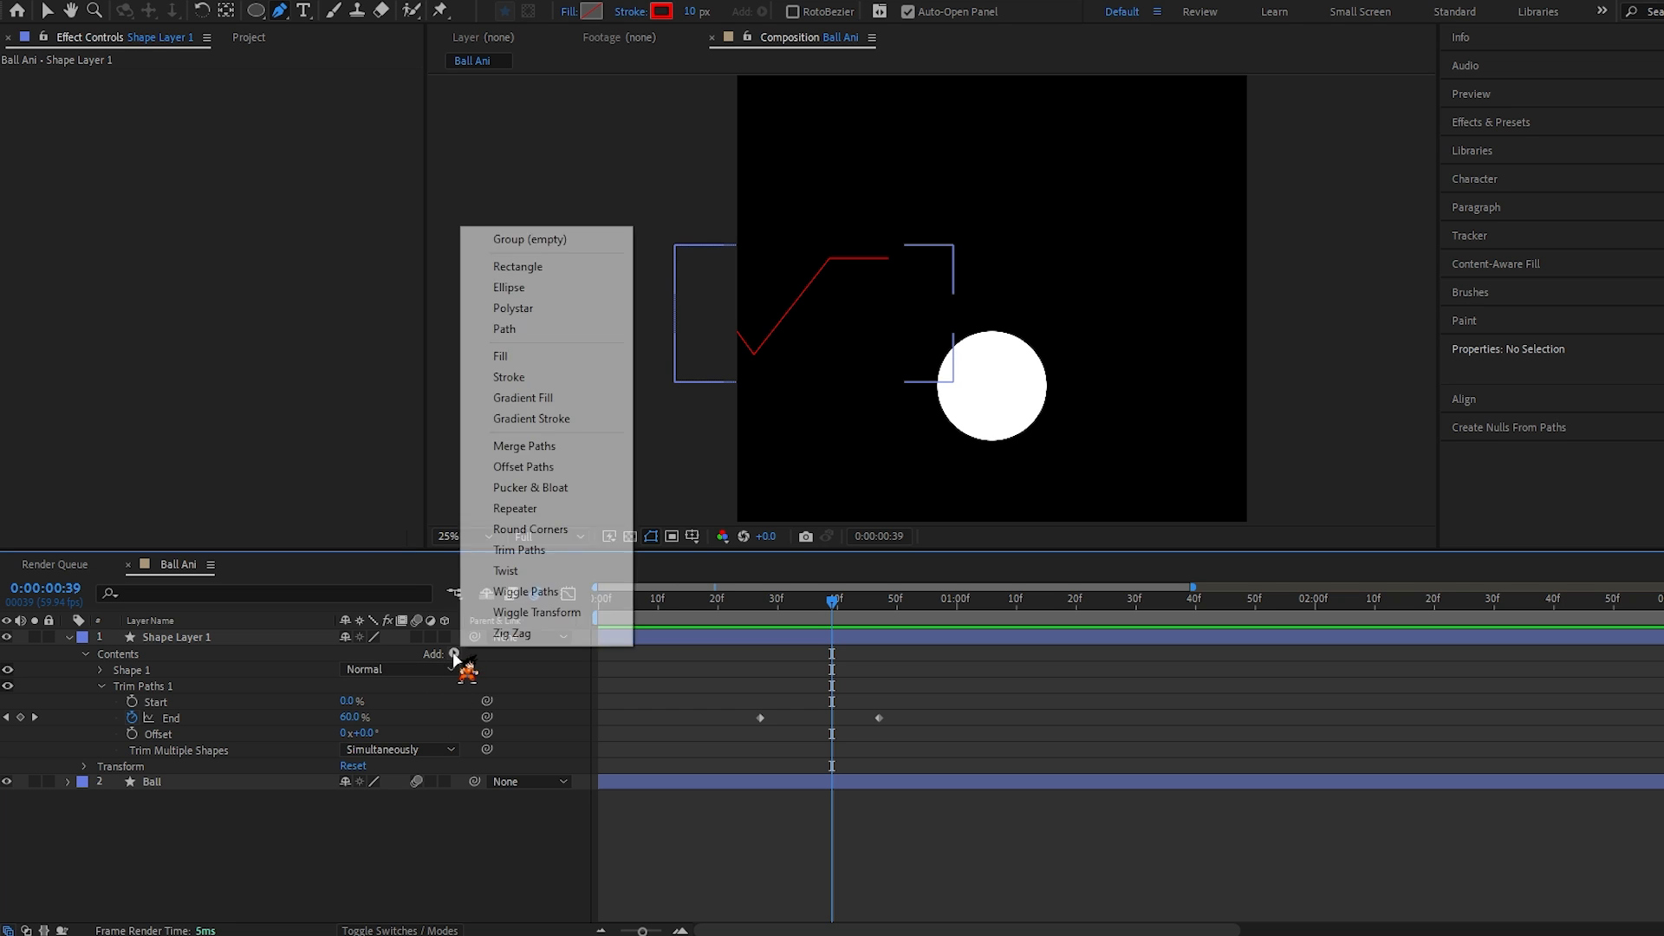
{"action": "left_click", "coordinate": [526, 591]}
{"action": "key", "text": "F2"}
{"action": "key", "text": "period"}
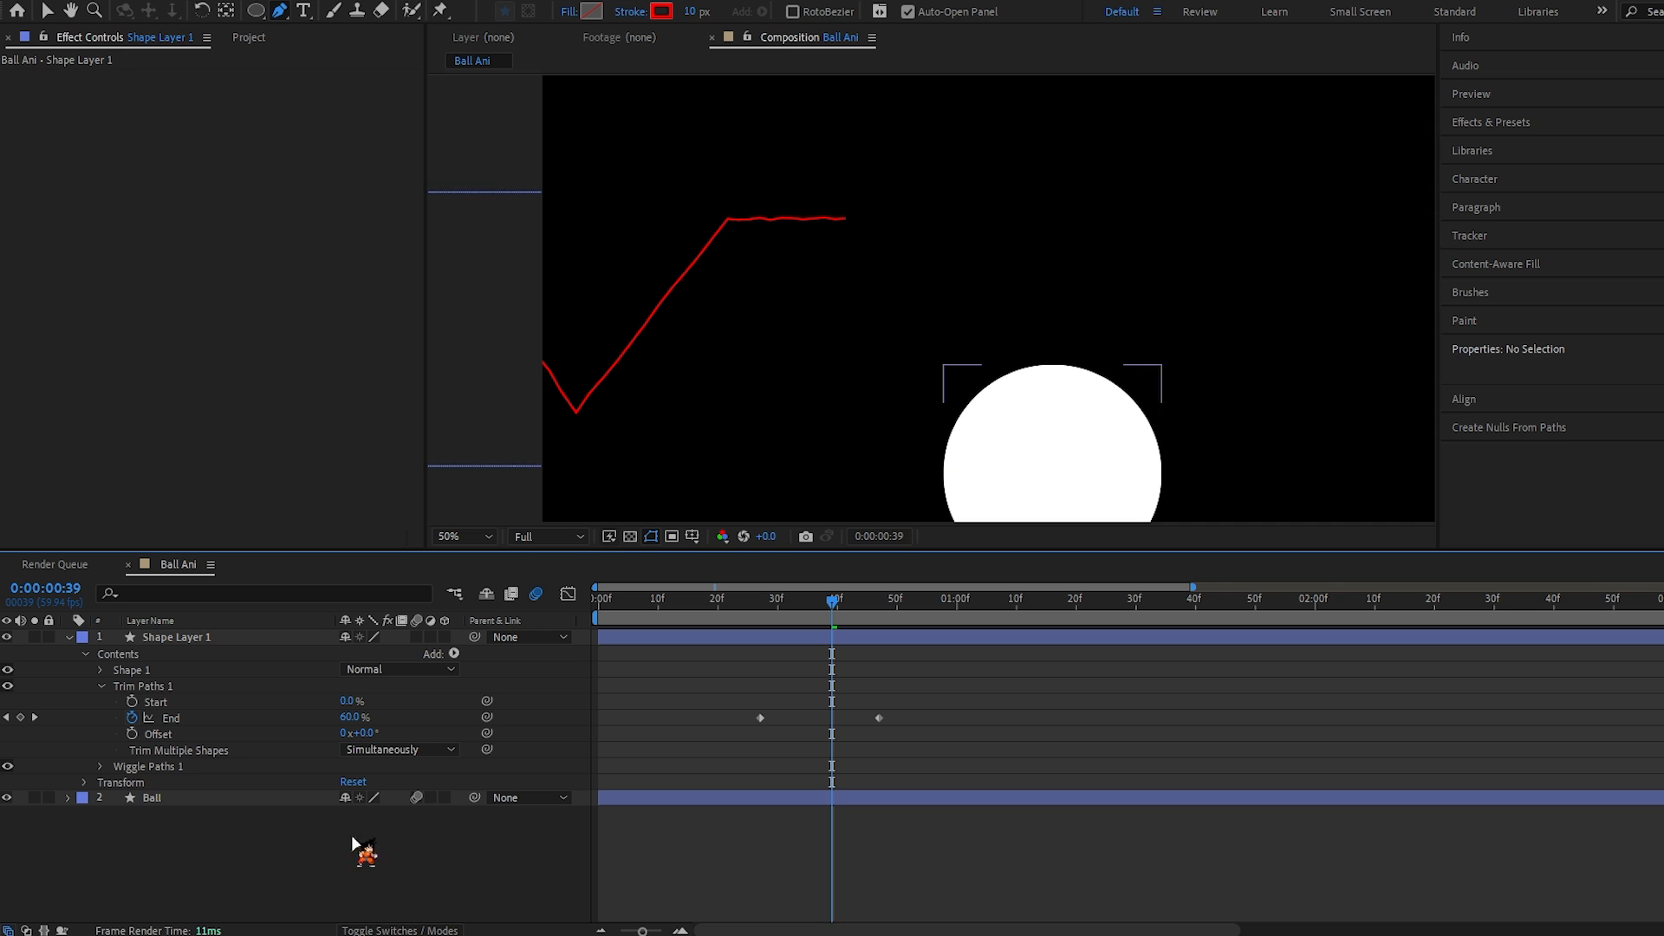
{"action": "left_click", "coordinate": [100, 767]}
{"action": "left_click_drag", "start_coordinate": [348, 782], "coordinate": [377, 780]}
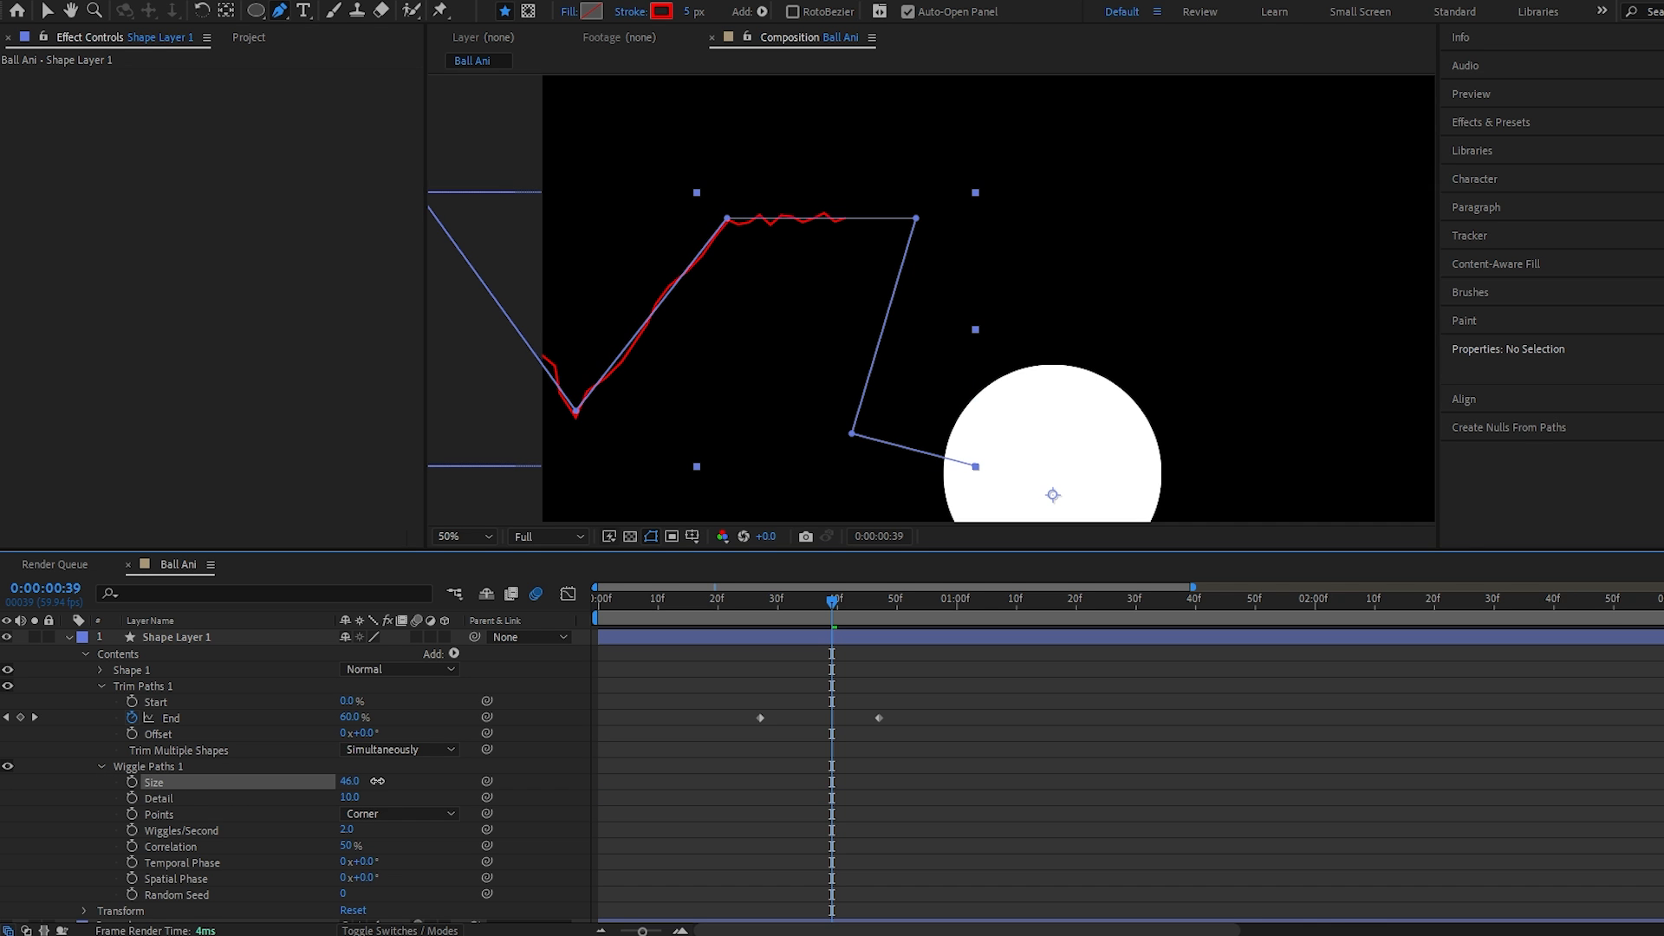
{"action": "key", "text": "F2"}
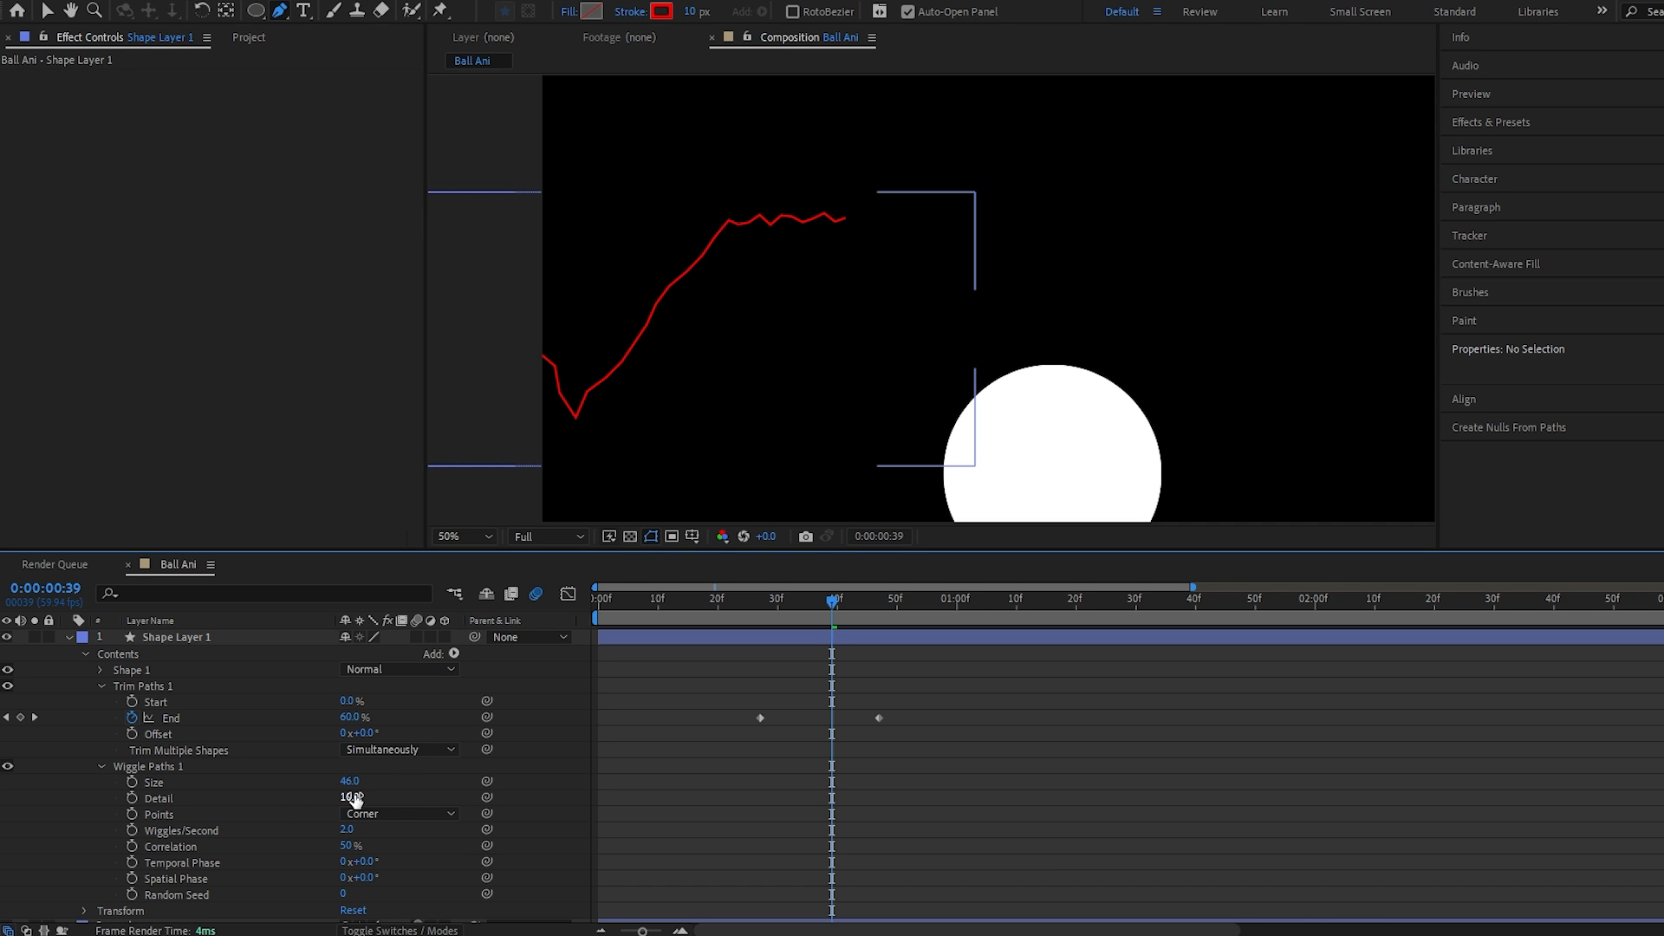
Step: Adjust the Wiggle Paths Detail by trying 33, previewing the line's wiggle and lowering the value
{"action": "left_click_drag", "start_coordinate": [351, 802], "coordinate": [381, 792]}
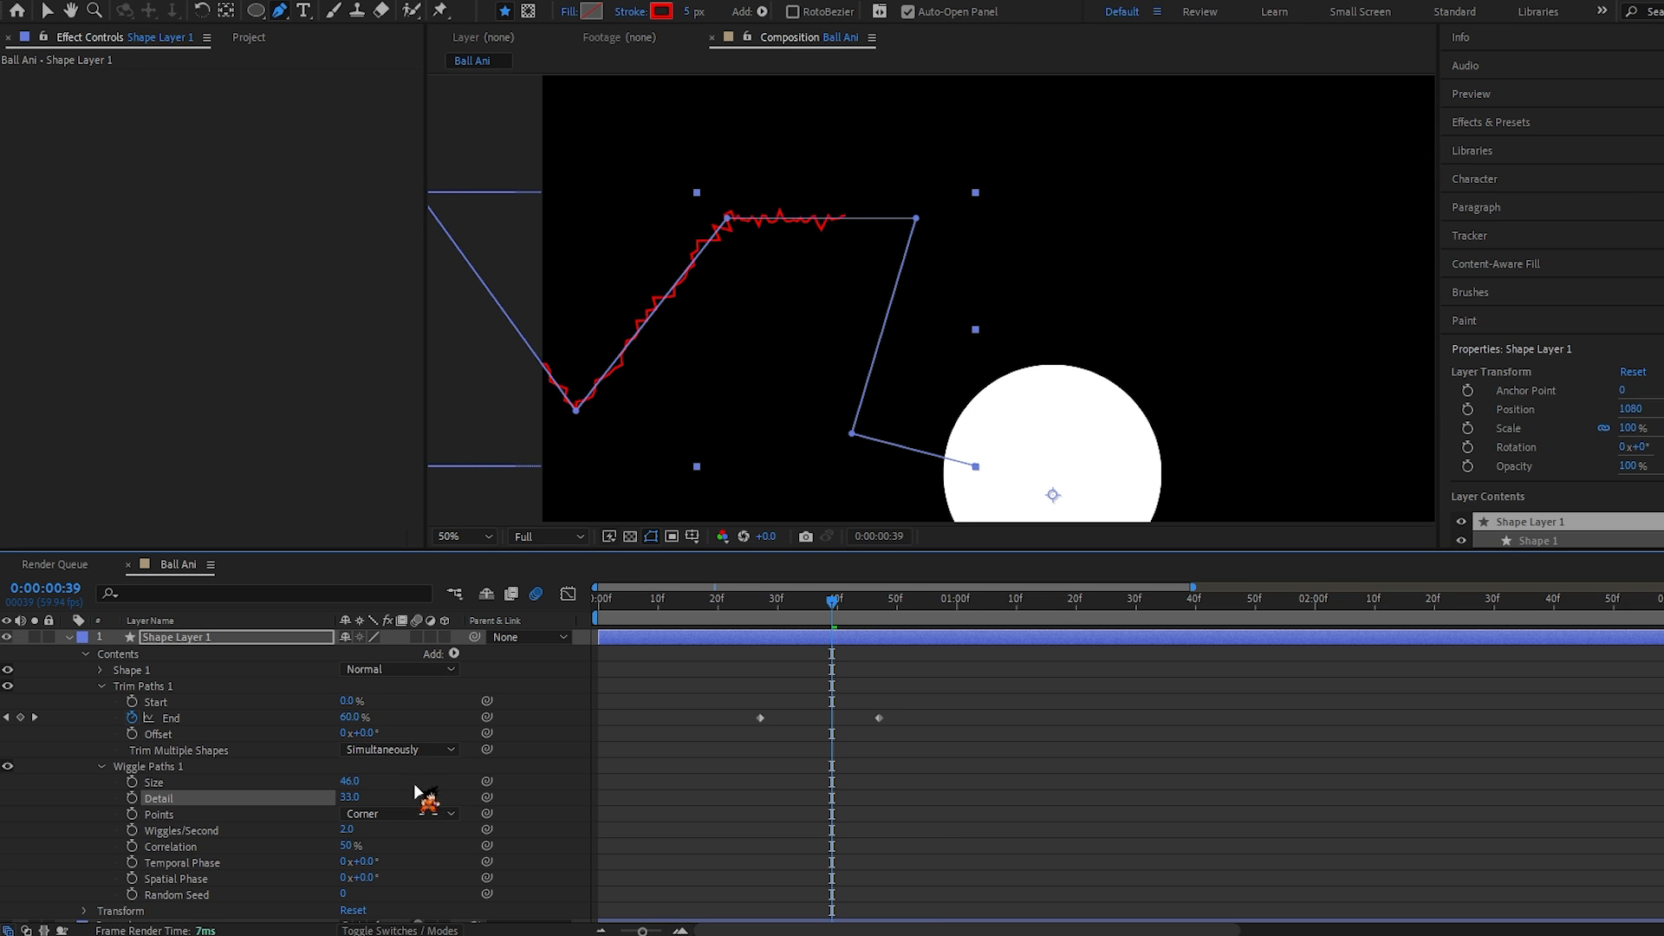
{"action": "key", "text": "F2"}
{"action": "left_click_drag", "start_coordinate": [778, 607], "coordinate": [820, 609]}
{"action": "left_click_drag", "start_coordinate": [829, 617], "coordinate": [843, 616]}
{"action": "left_click_drag", "start_coordinate": [351, 798], "coordinate": [335, 799]}
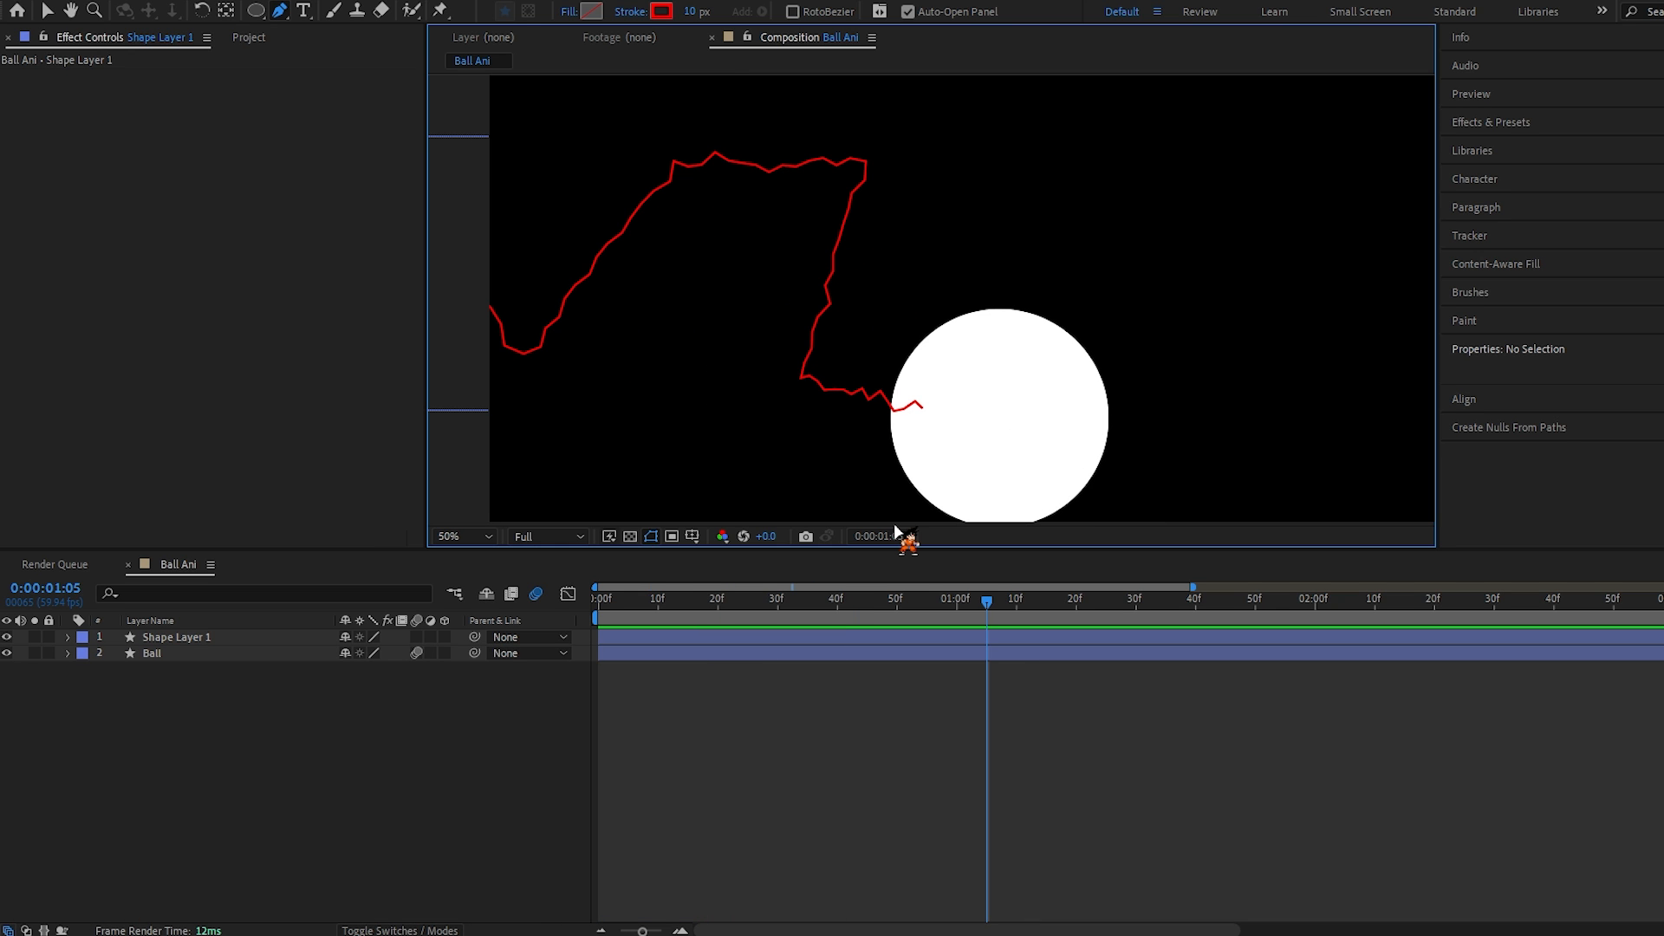
Step: Set up the Star tool with a solid red fill and a 0 px stroke
{"action": "left_click_drag", "start_coordinate": [256, 10], "coordinate": [308, 67]}
{"action": "left_click", "coordinate": [936, 415]}
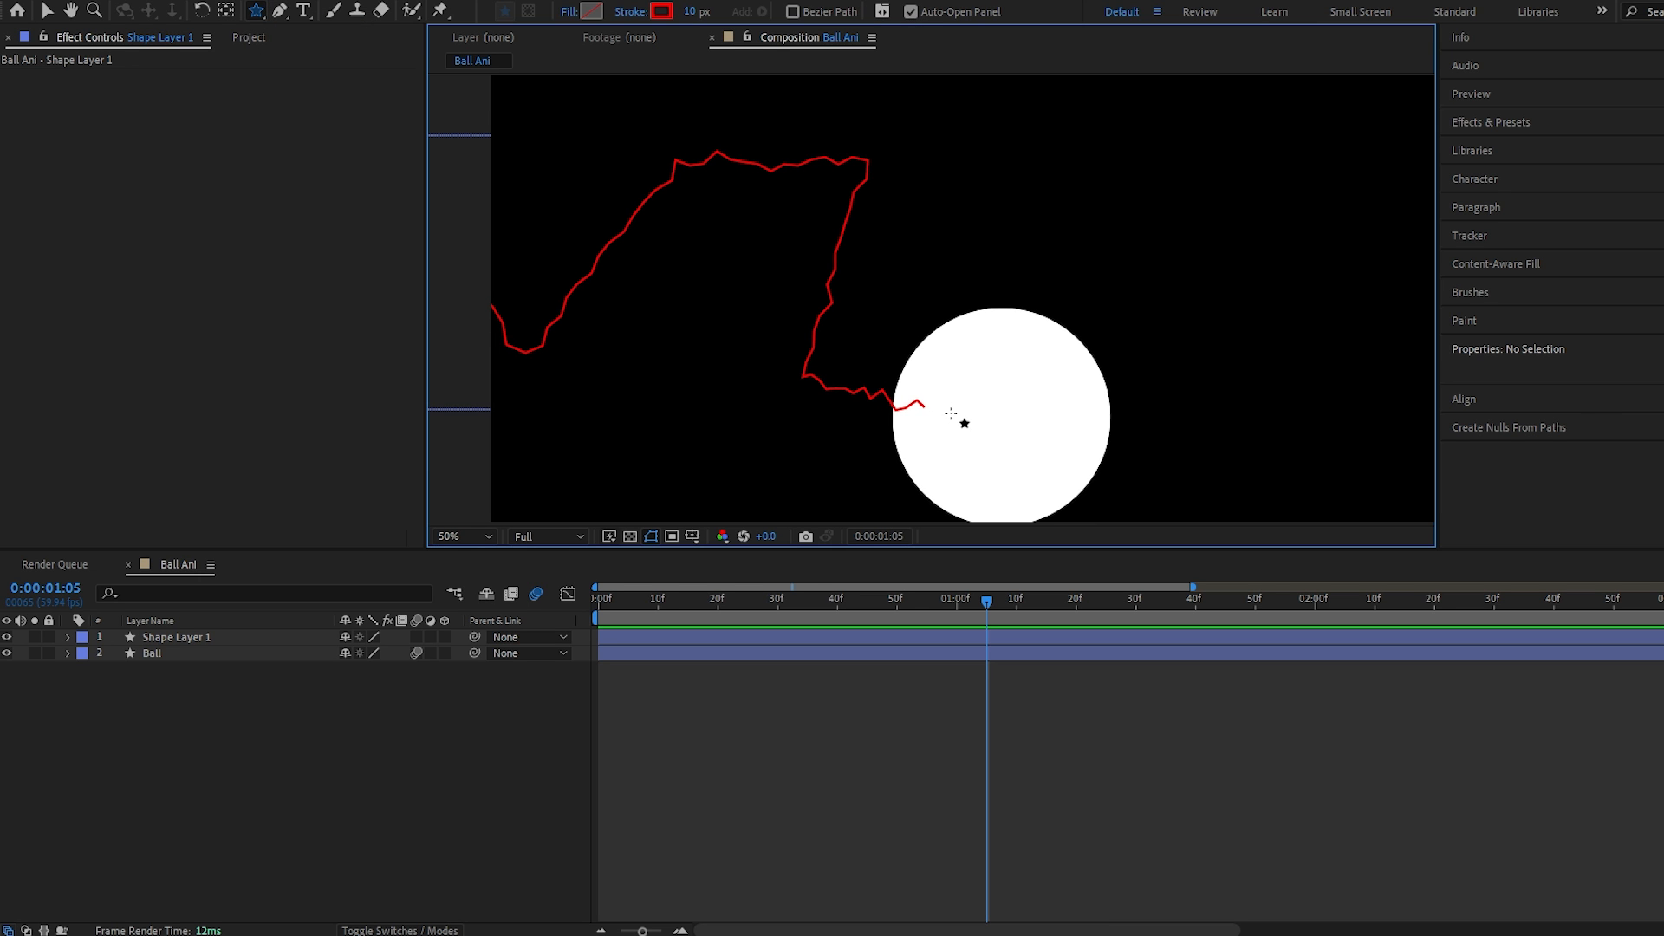
{"action": "left_click_drag", "start_coordinate": [945, 415], "coordinate": [940, 382]}
{"action": "scroll", "coordinate": [981, 386], "scroll_direction": "up", "scroll_amount": 1}
{"action": "scroll", "coordinate": [982, 385], "scroll_direction": "down", "scroll_amount": 2}
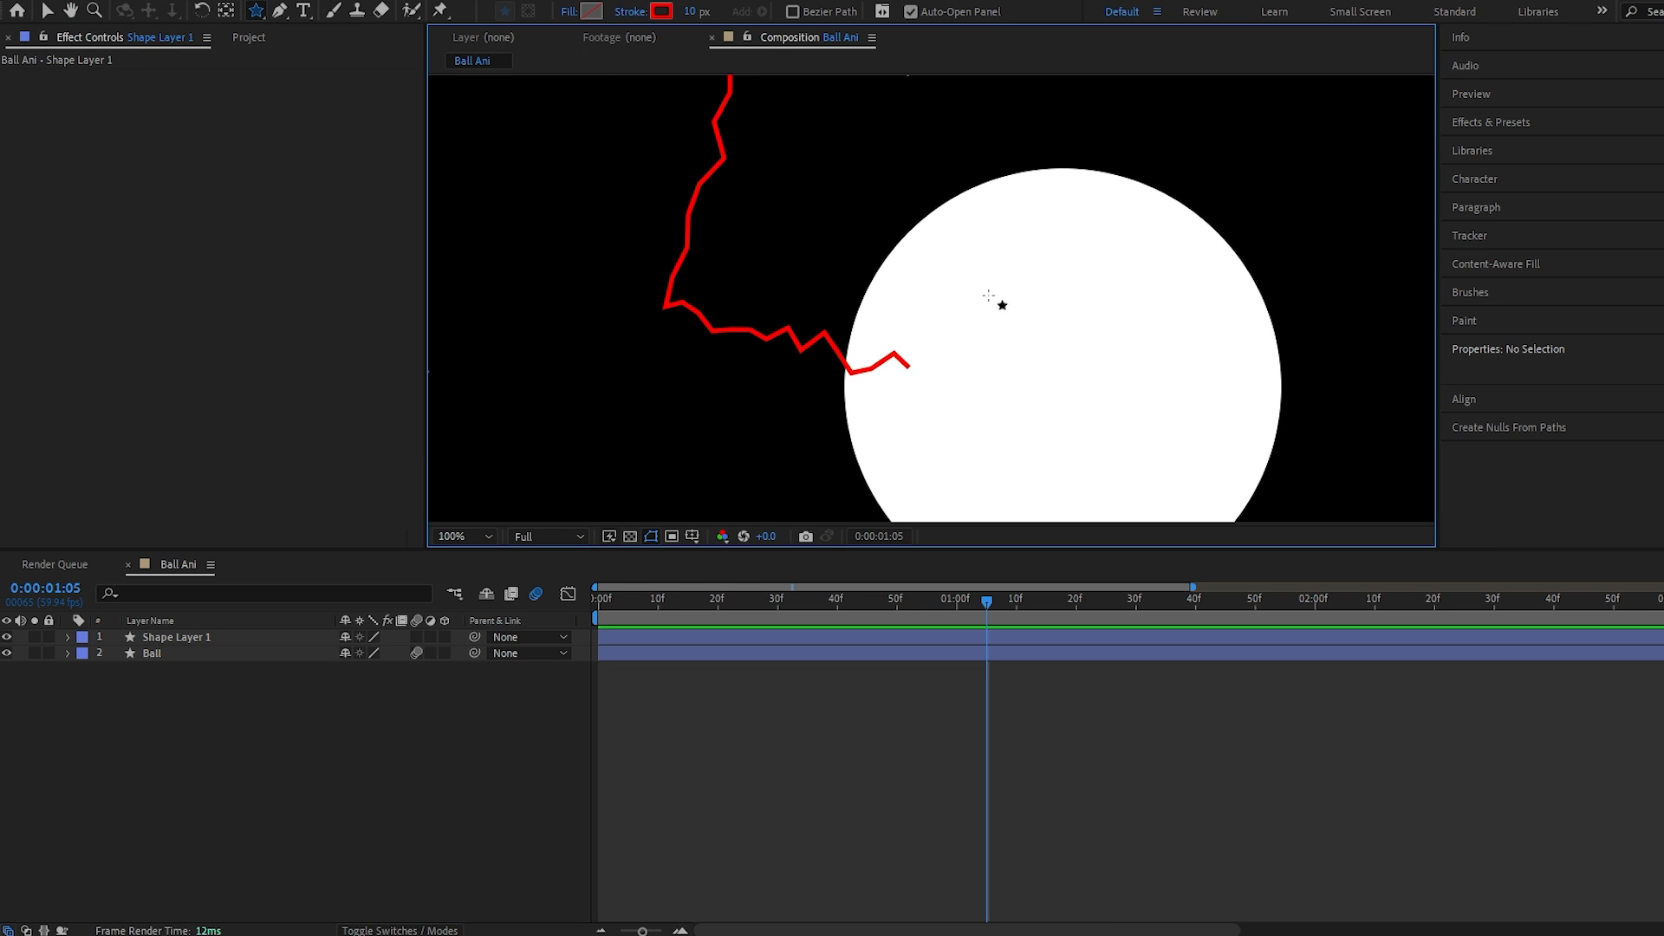
{"action": "left_click", "coordinate": [568, 12]}
{"action": "left_click", "coordinate": [838, 406]}
{"action": "left_click", "coordinate": [869, 511]}
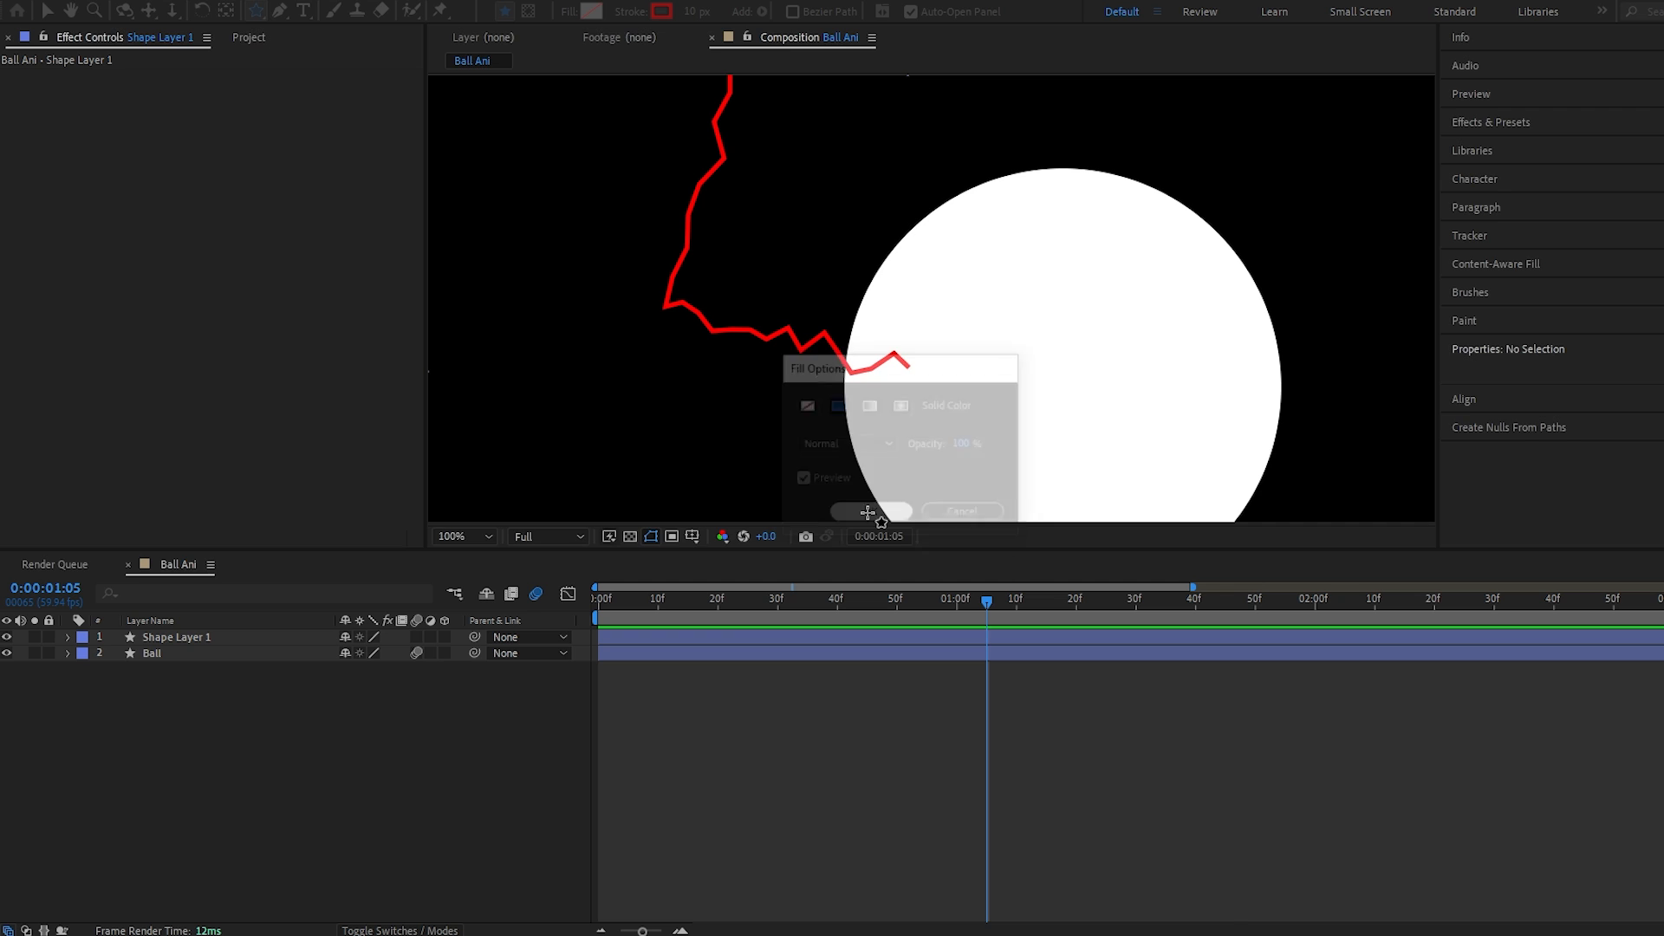
{"action": "left_click", "coordinate": [591, 13]}
{"action": "key", "text": "Return"}
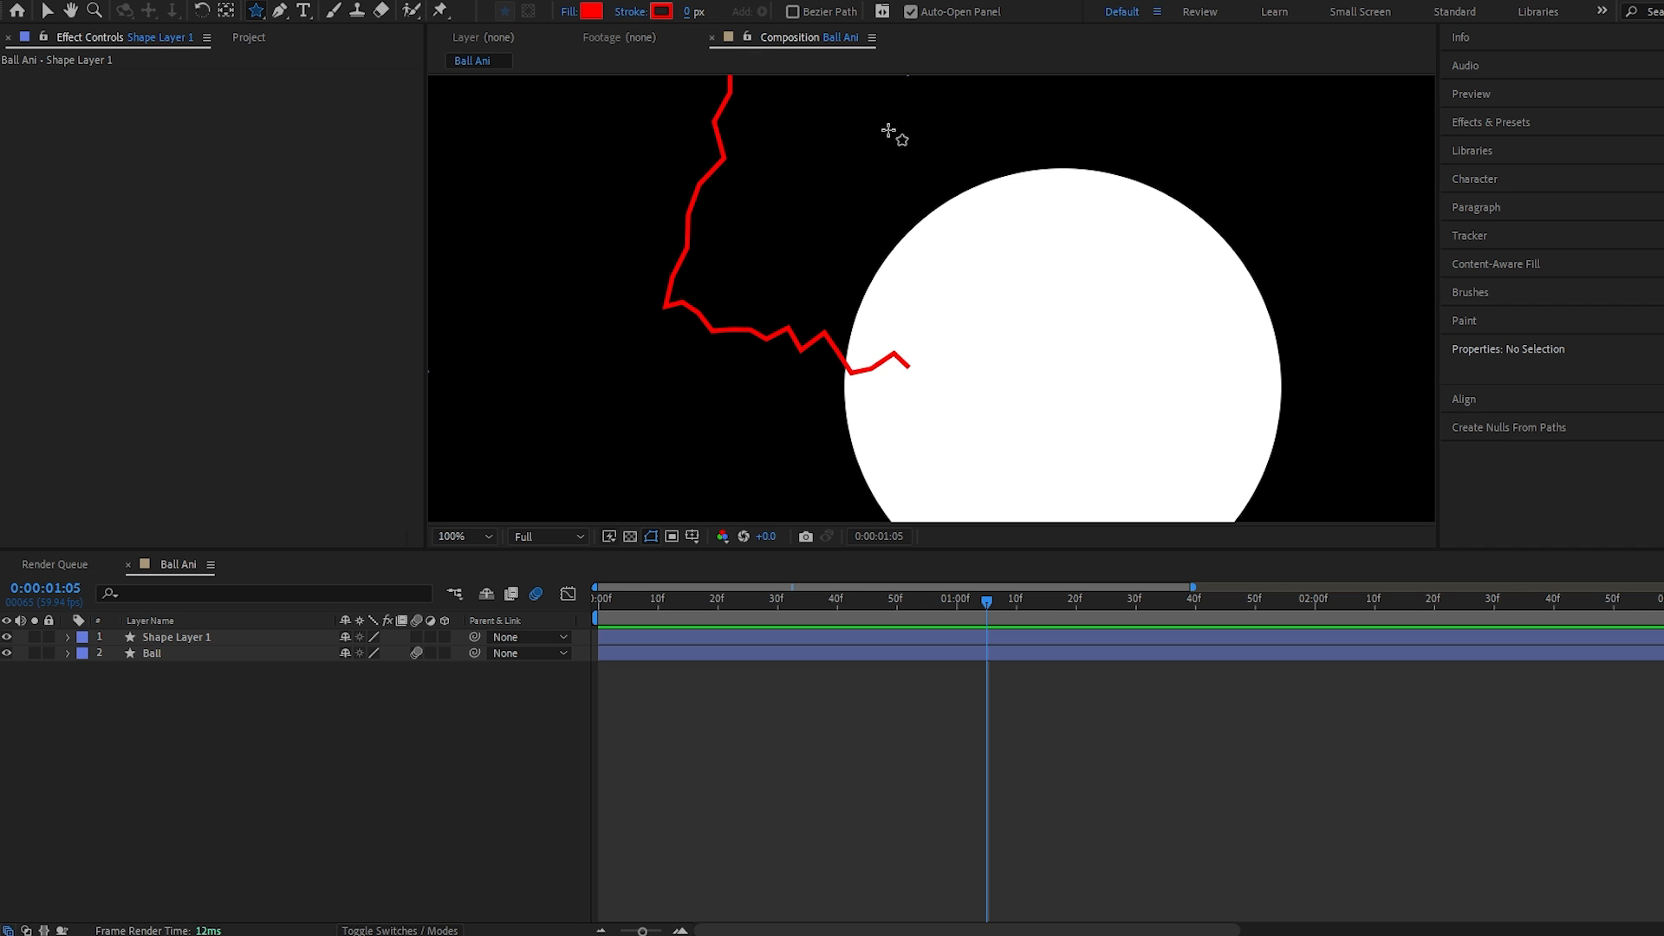
Step: Draw a small red triangle pointing right, place it at the zigzag line's end and check it during the line's reveal
{"action": "mouse_move", "coordinate": [942, 304]}
{"action": "left_mouse_down"}
{"action": "mouse_move", "coordinate": [1066, 427]}
{"action": "mouse_move", "coordinate": [959, 374]}
{"action": "mouse_move", "coordinate": [954, 394]}
{"action": "mouse_move", "coordinate": [1064, 396]}
{"action": "mouse_move", "coordinate": [1026, 416]}
{"action": "mouse_move", "coordinate": [936, 410]}
{"action": "mouse_move", "coordinate": [933, 380]}
{"action": "left_mouse_up"}
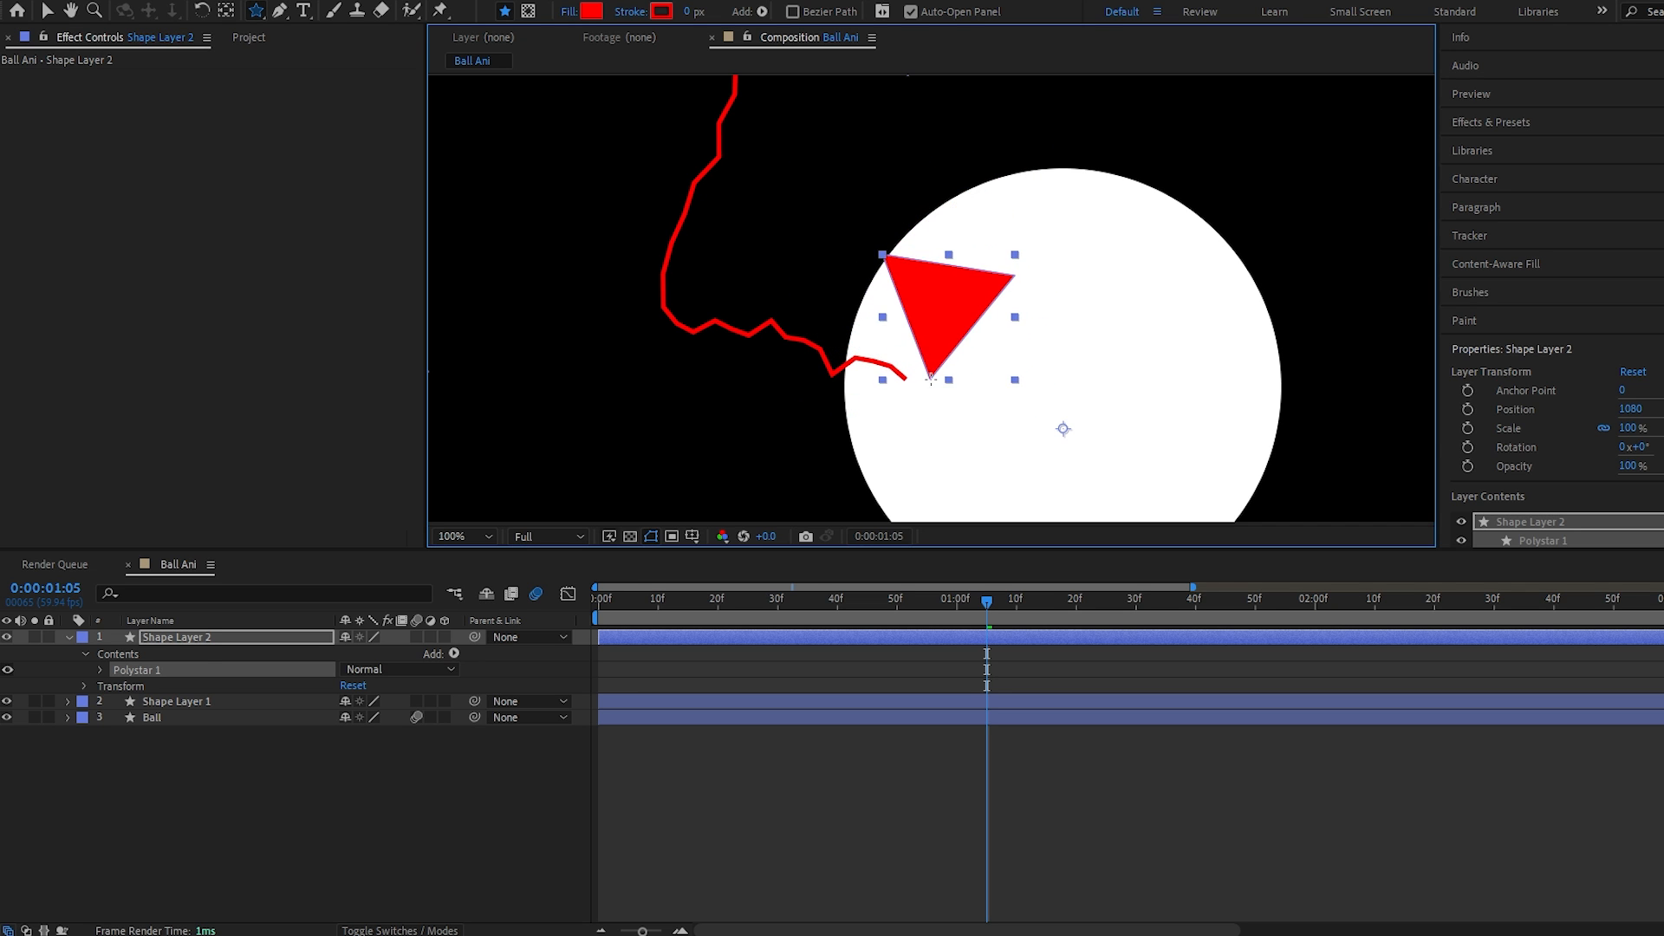
{"action": "left_click_drag", "start_coordinate": [933, 380], "coordinate": [974, 303]}
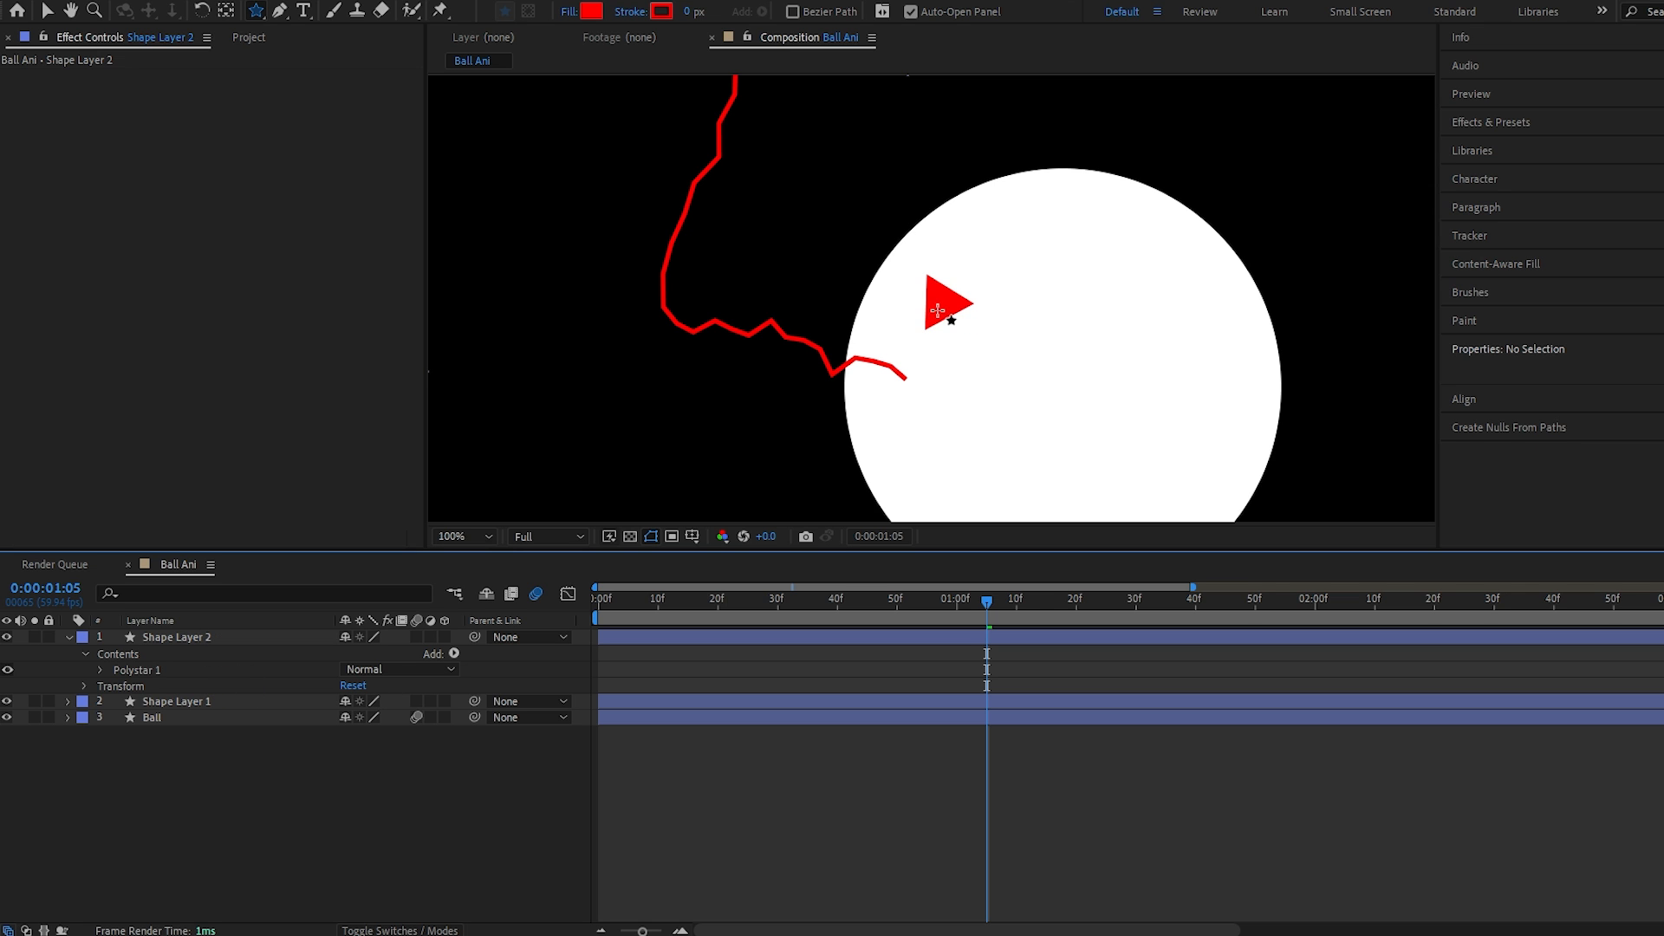
{"action": "left_click", "coordinate": [211, 704]}
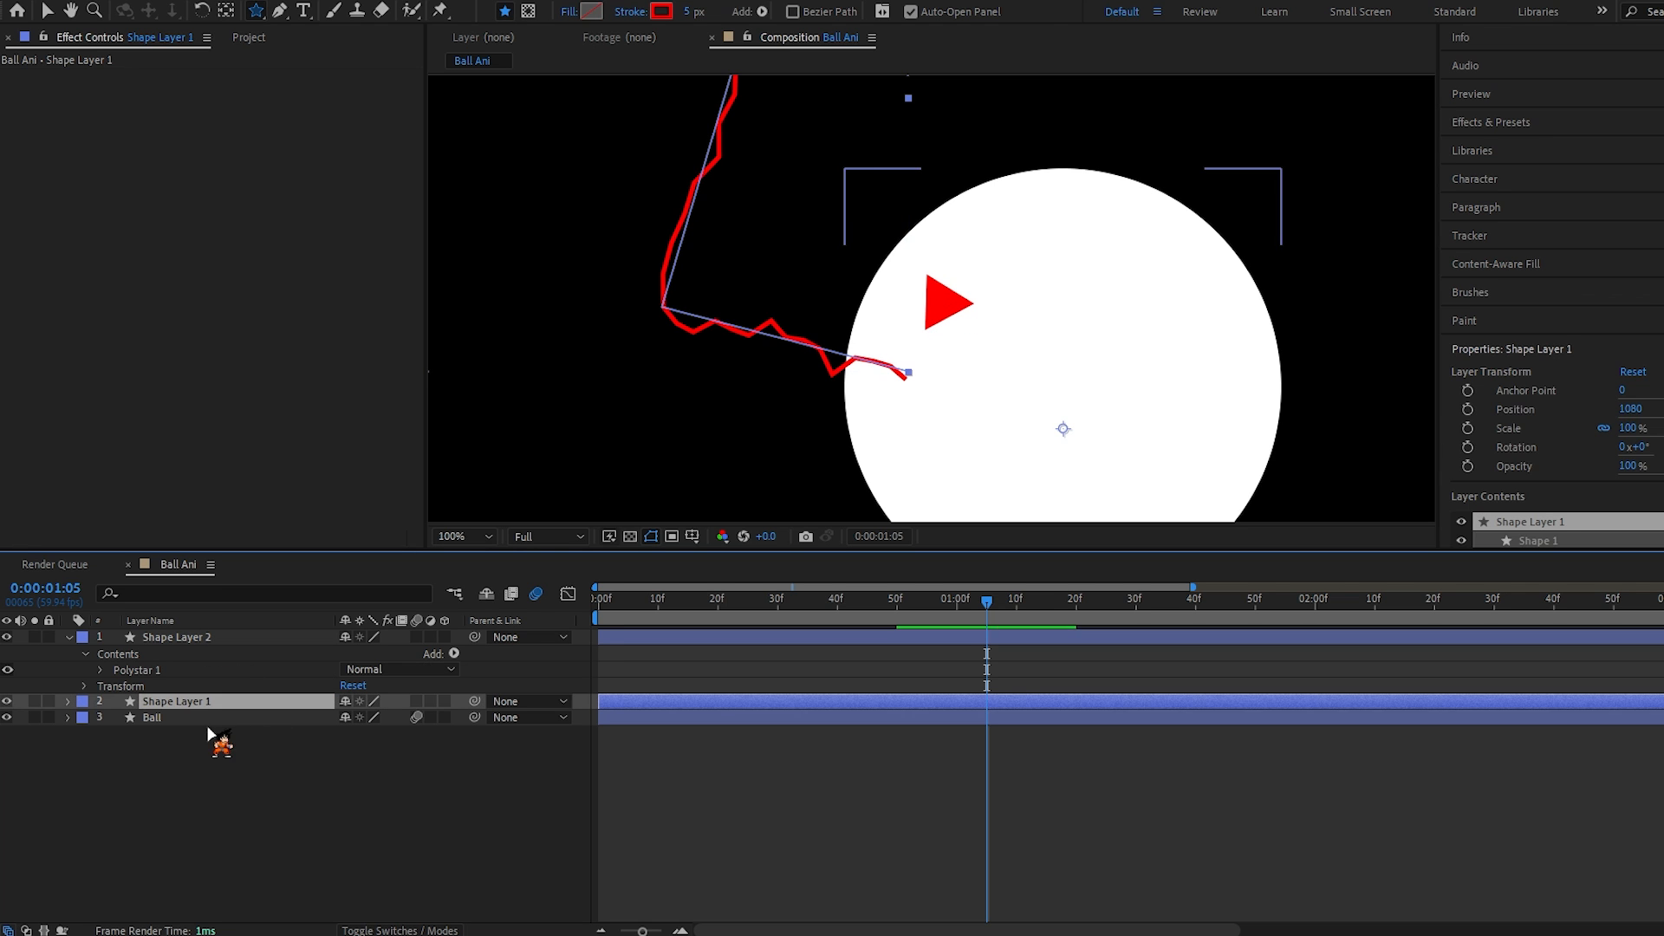
{"action": "key", "text": "ctrl+Up"}
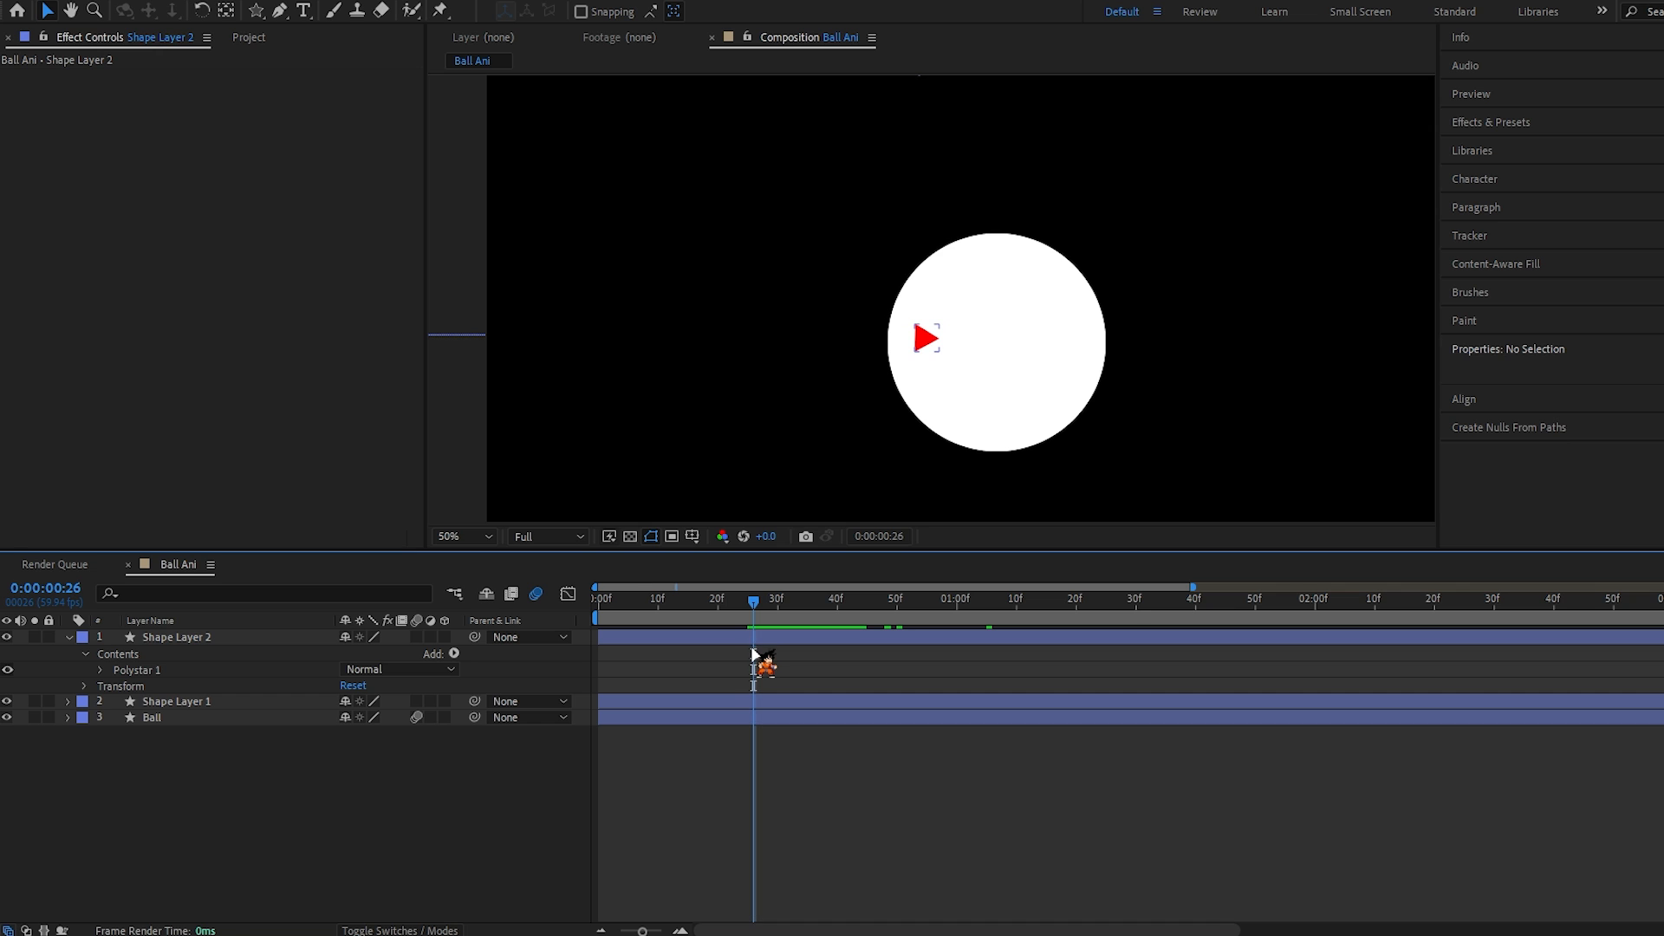
{"action": "left_click_drag", "start_coordinate": [769, 604], "coordinate": [817, 604]}
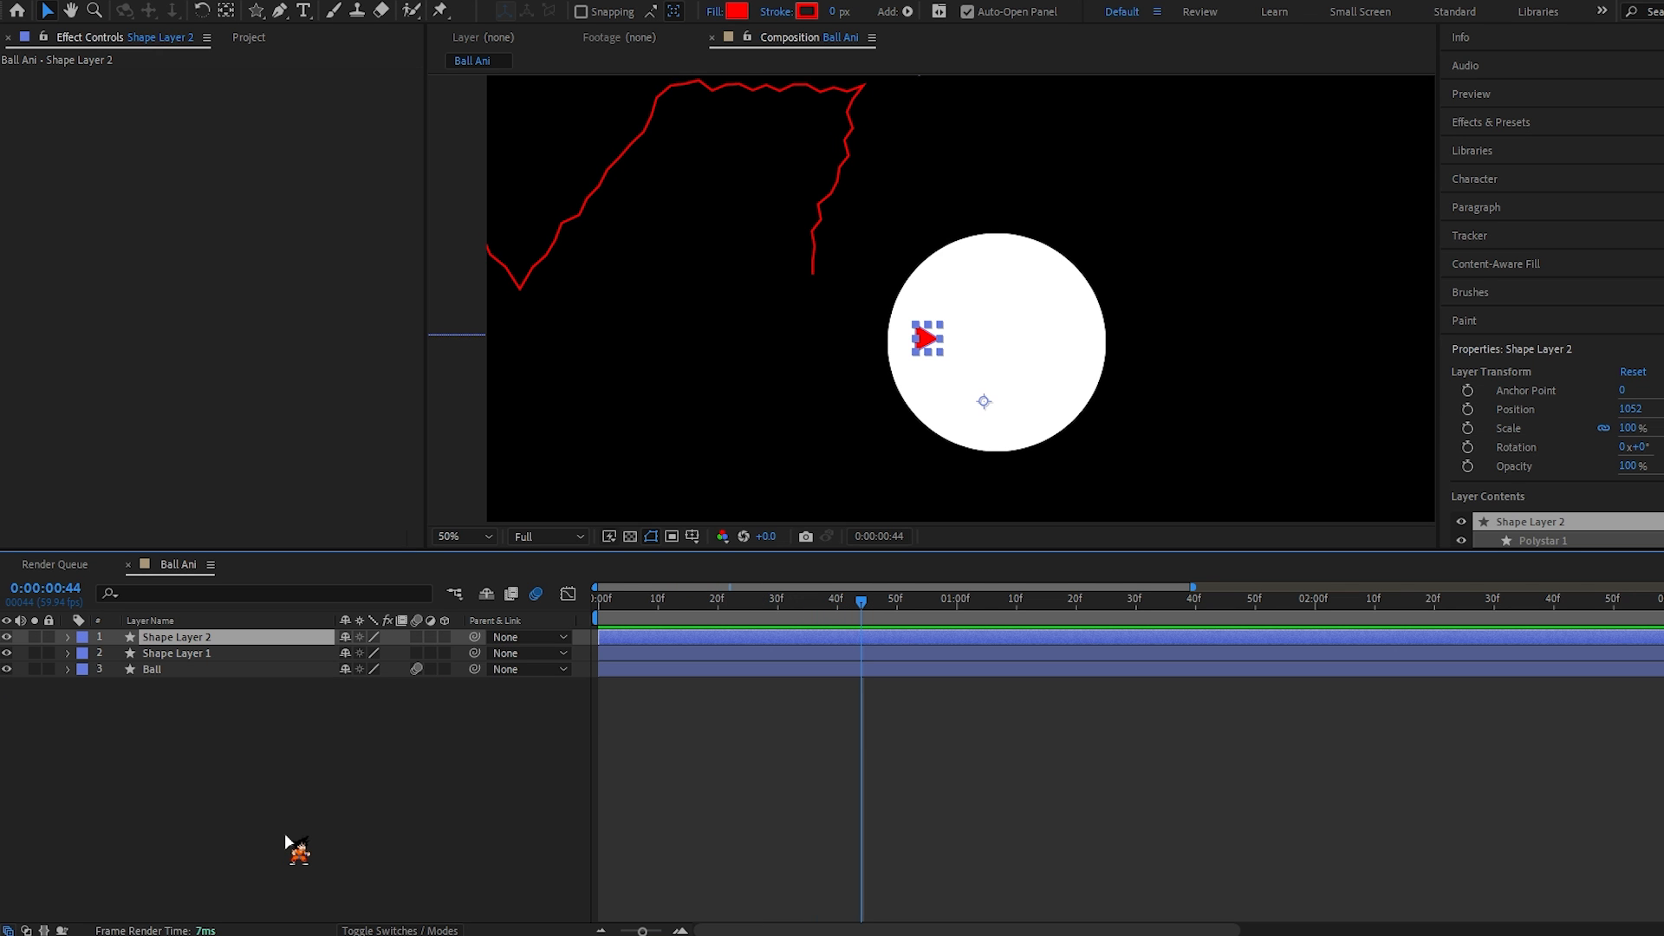
{"action": "left_click", "coordinate": [287, 839]}
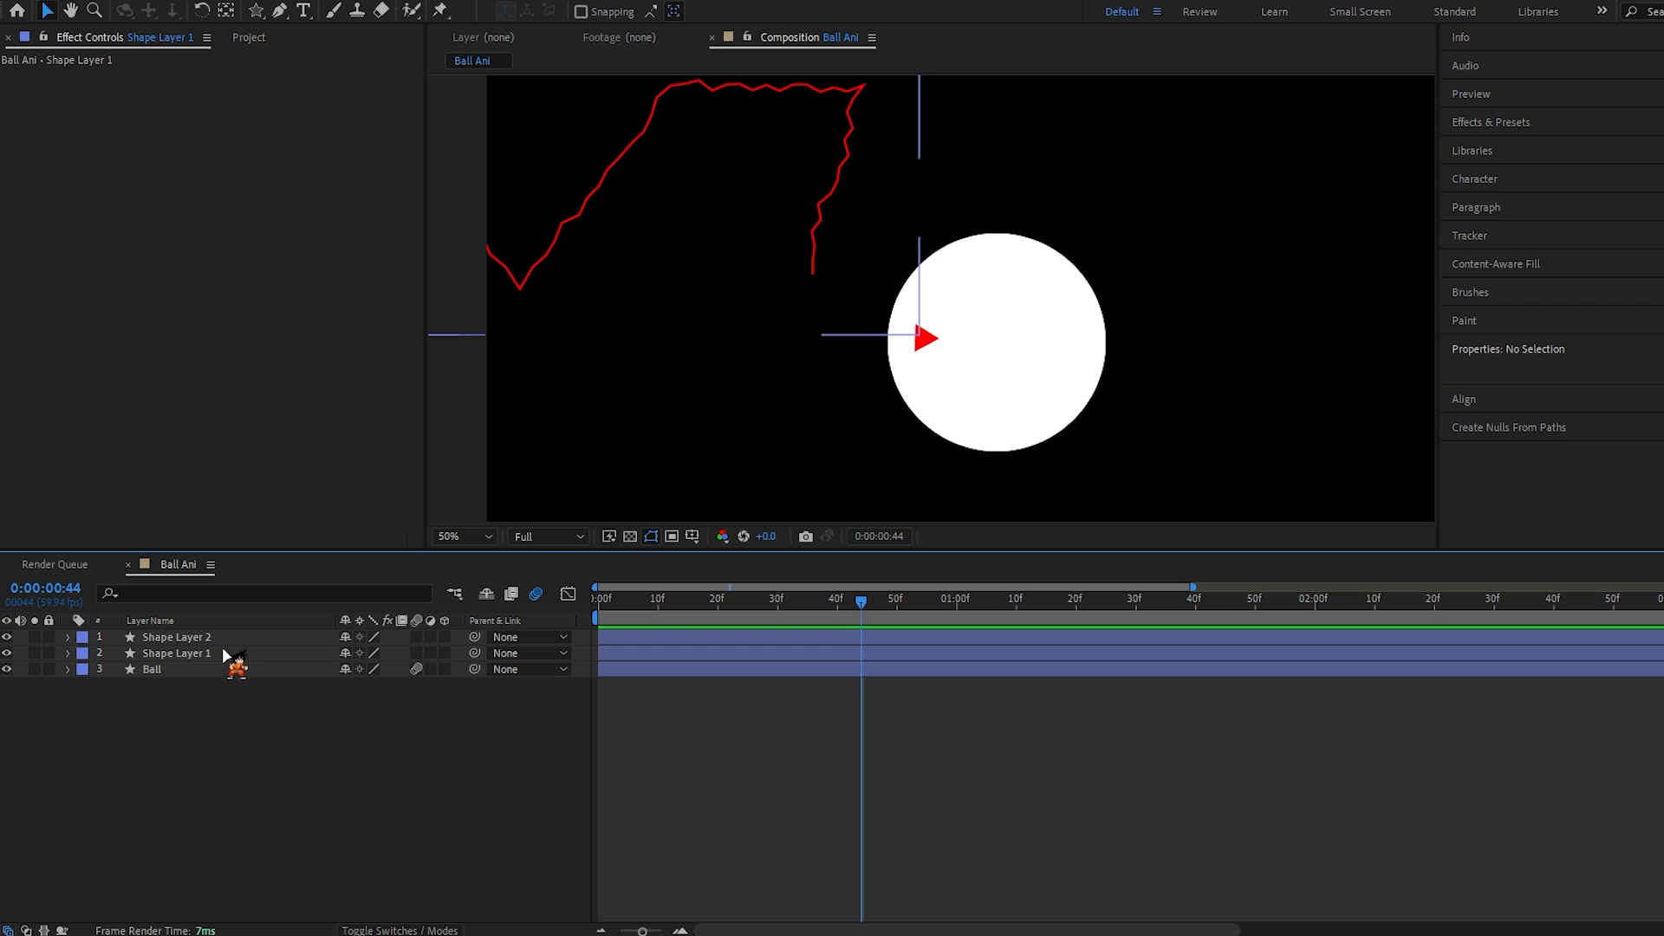
Step: Add a Position expression to Shape Layer 2 using pointOnPath(trimPath) and toComp(point) to follow Shape Layer 1's Path 1 by its Trim Paths 1 End /100
{"action": "left_click", "coordinate": [224, 641]}
{"action": "key", "text": "p"}
{"action": "left_click", "coordinate": [249, 772]}
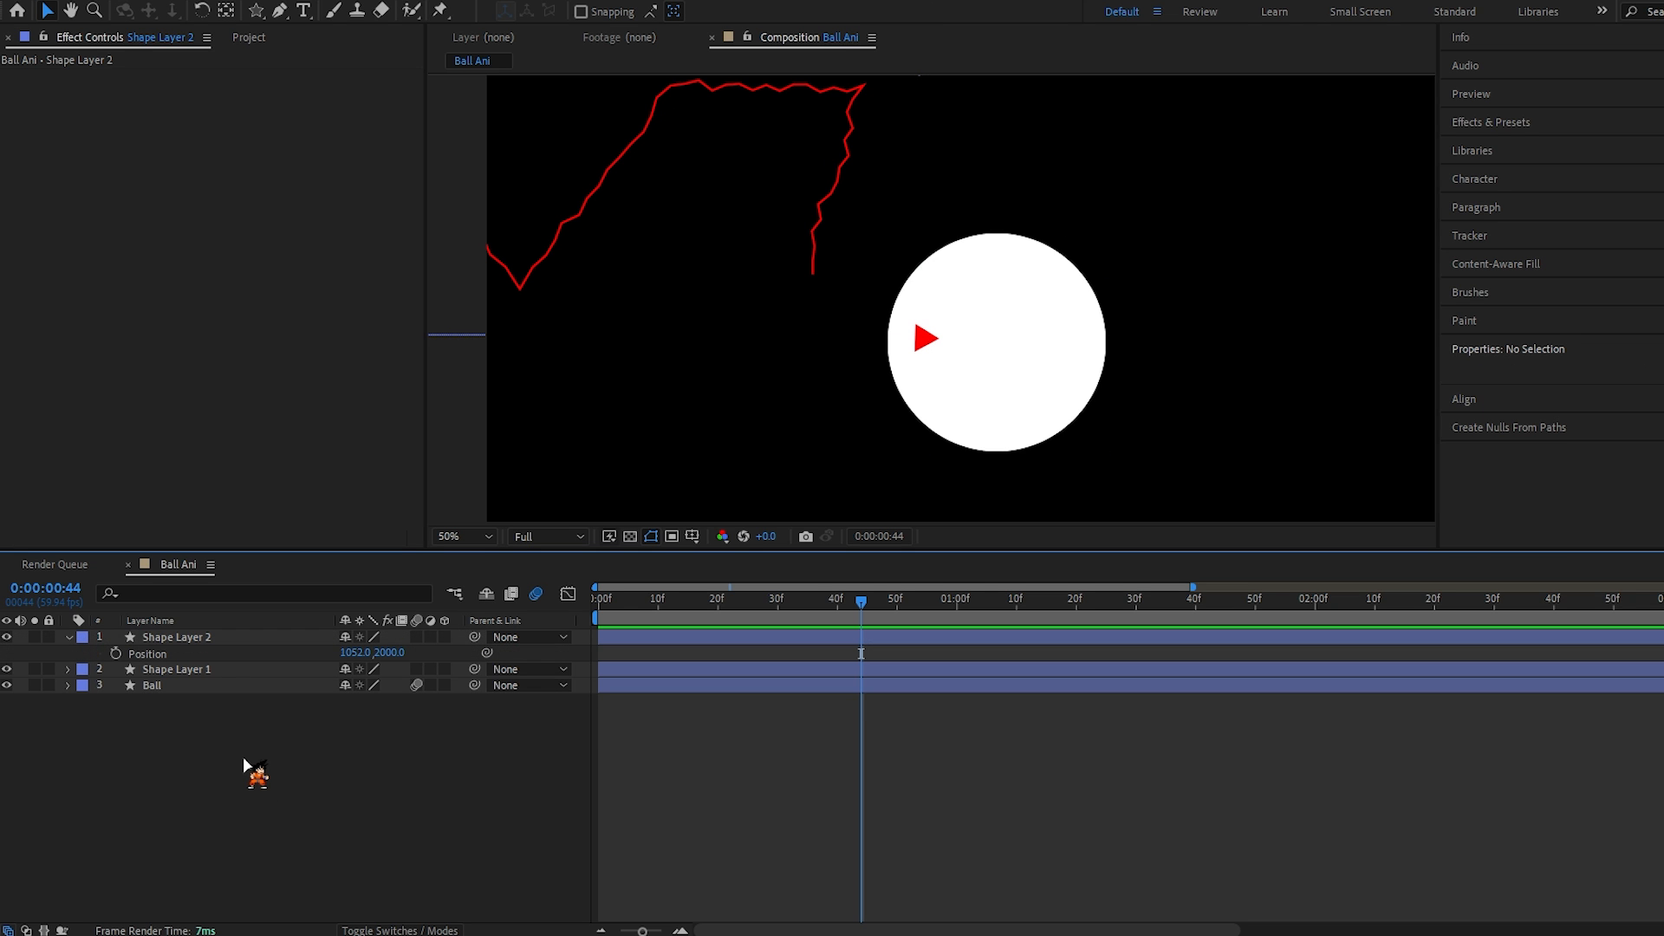
{"action": "left_click", "coordinate": [115, 653], "text": "alt"}
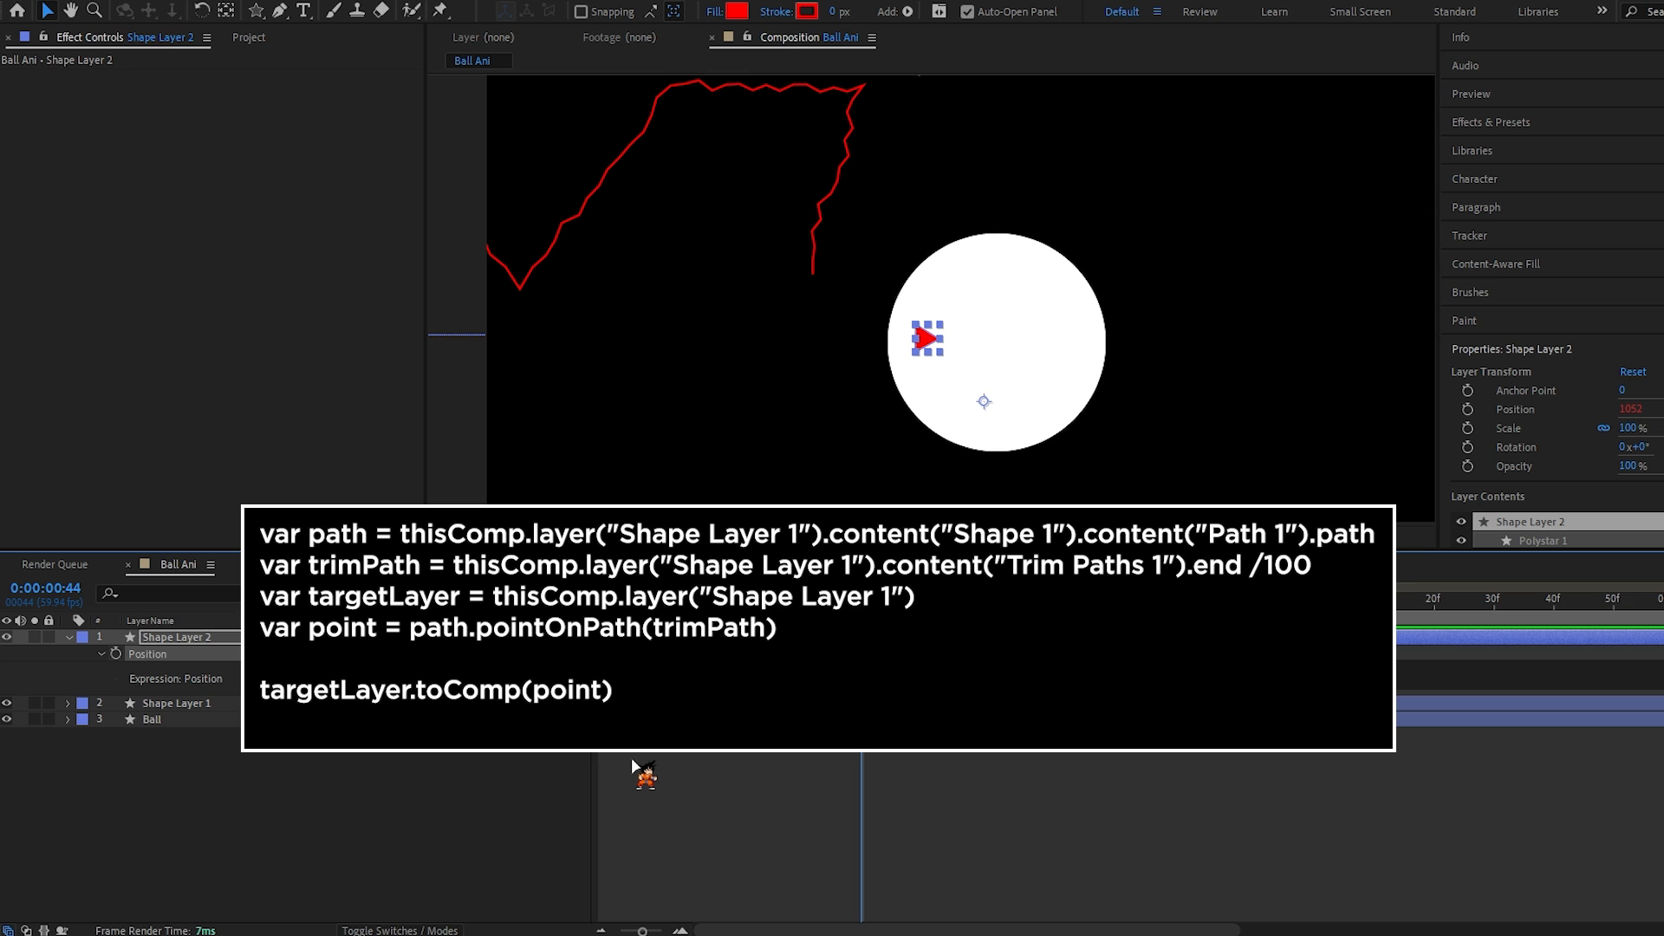
{"action": "key", "text": "ctrl+z"}
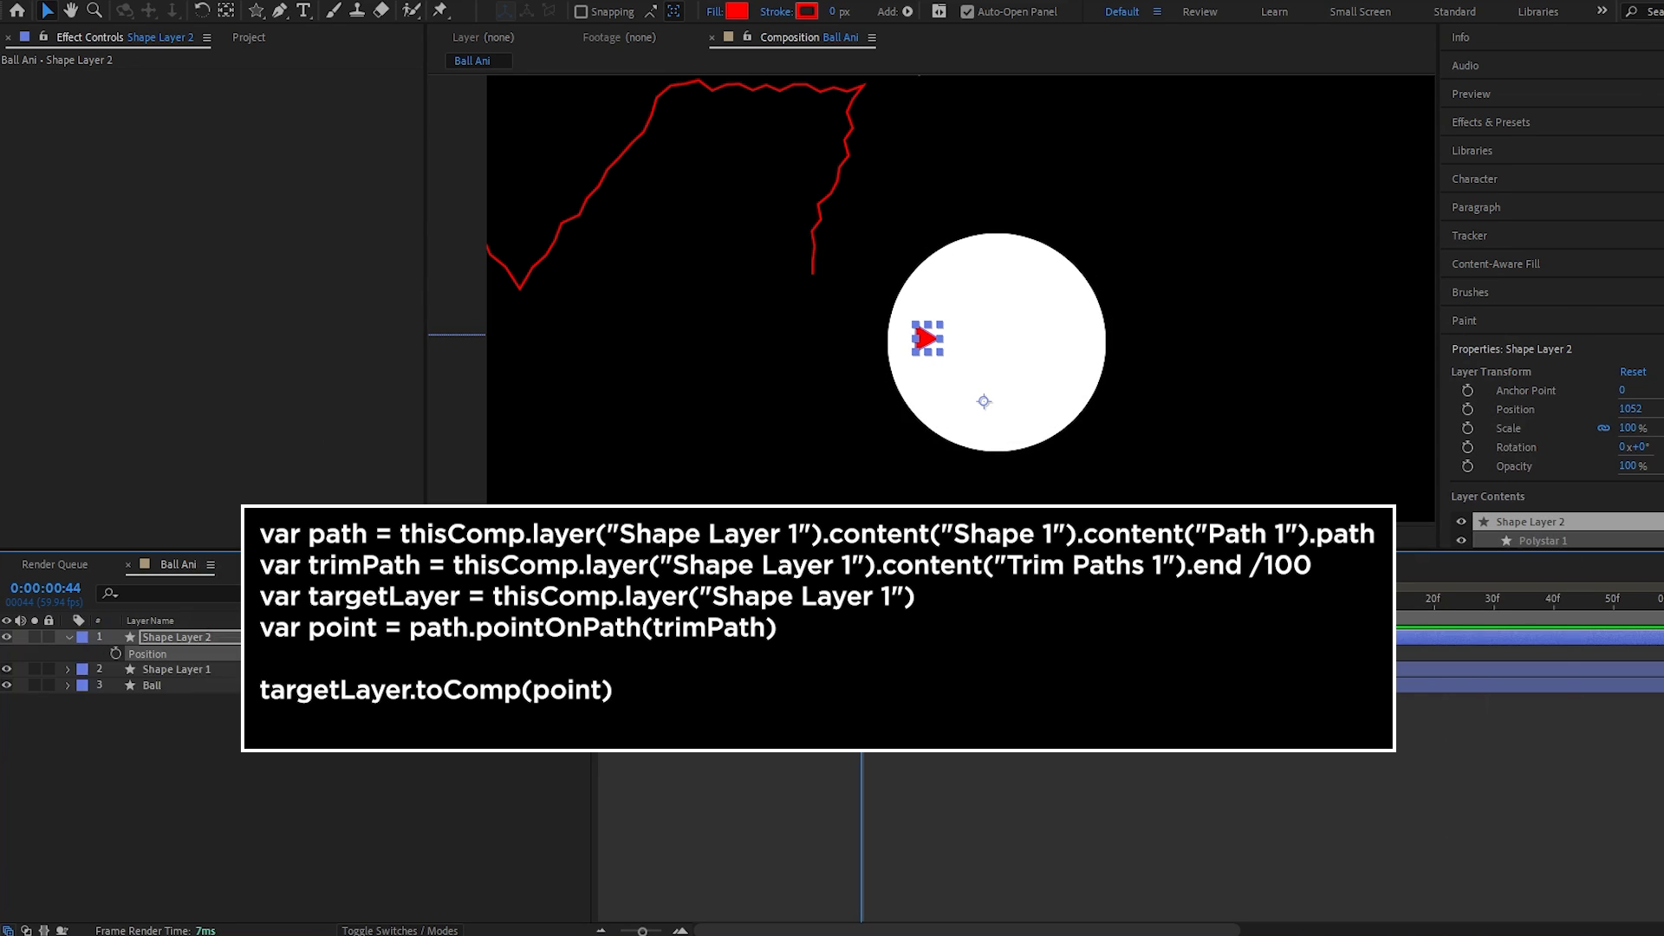
{"action": "left_click", "coordinate": [116, 654], "text": "alt"}
{"action": "left_click", "coordinate": [792, 663]}
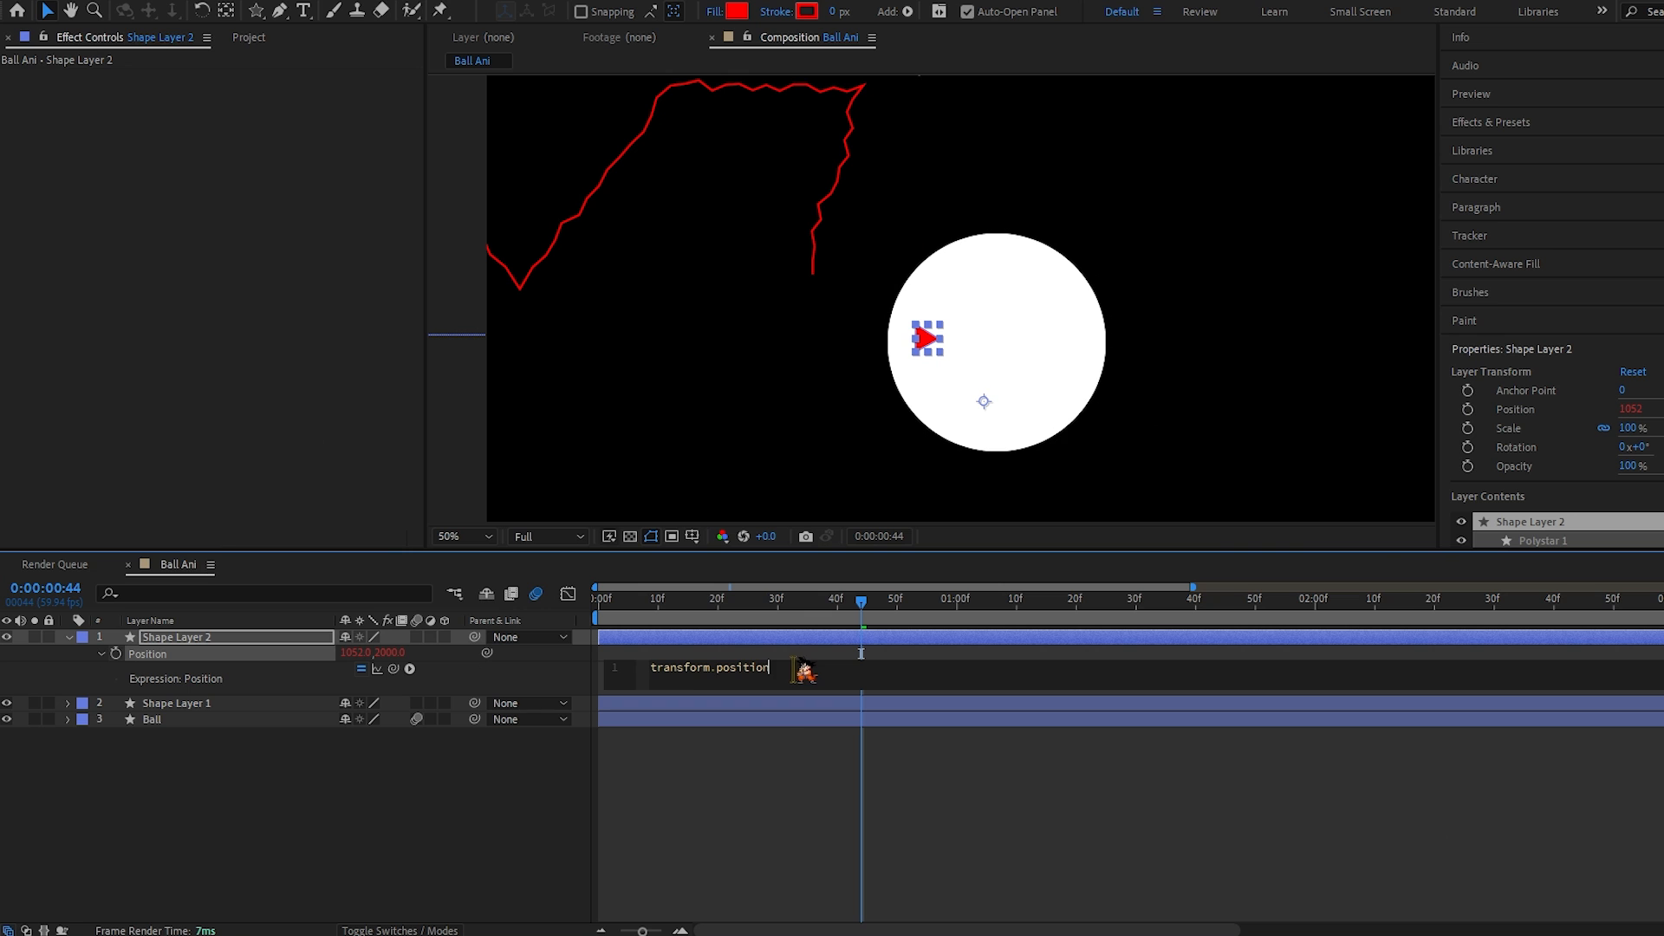
{"action": "key", "text": "ctrl+a"}
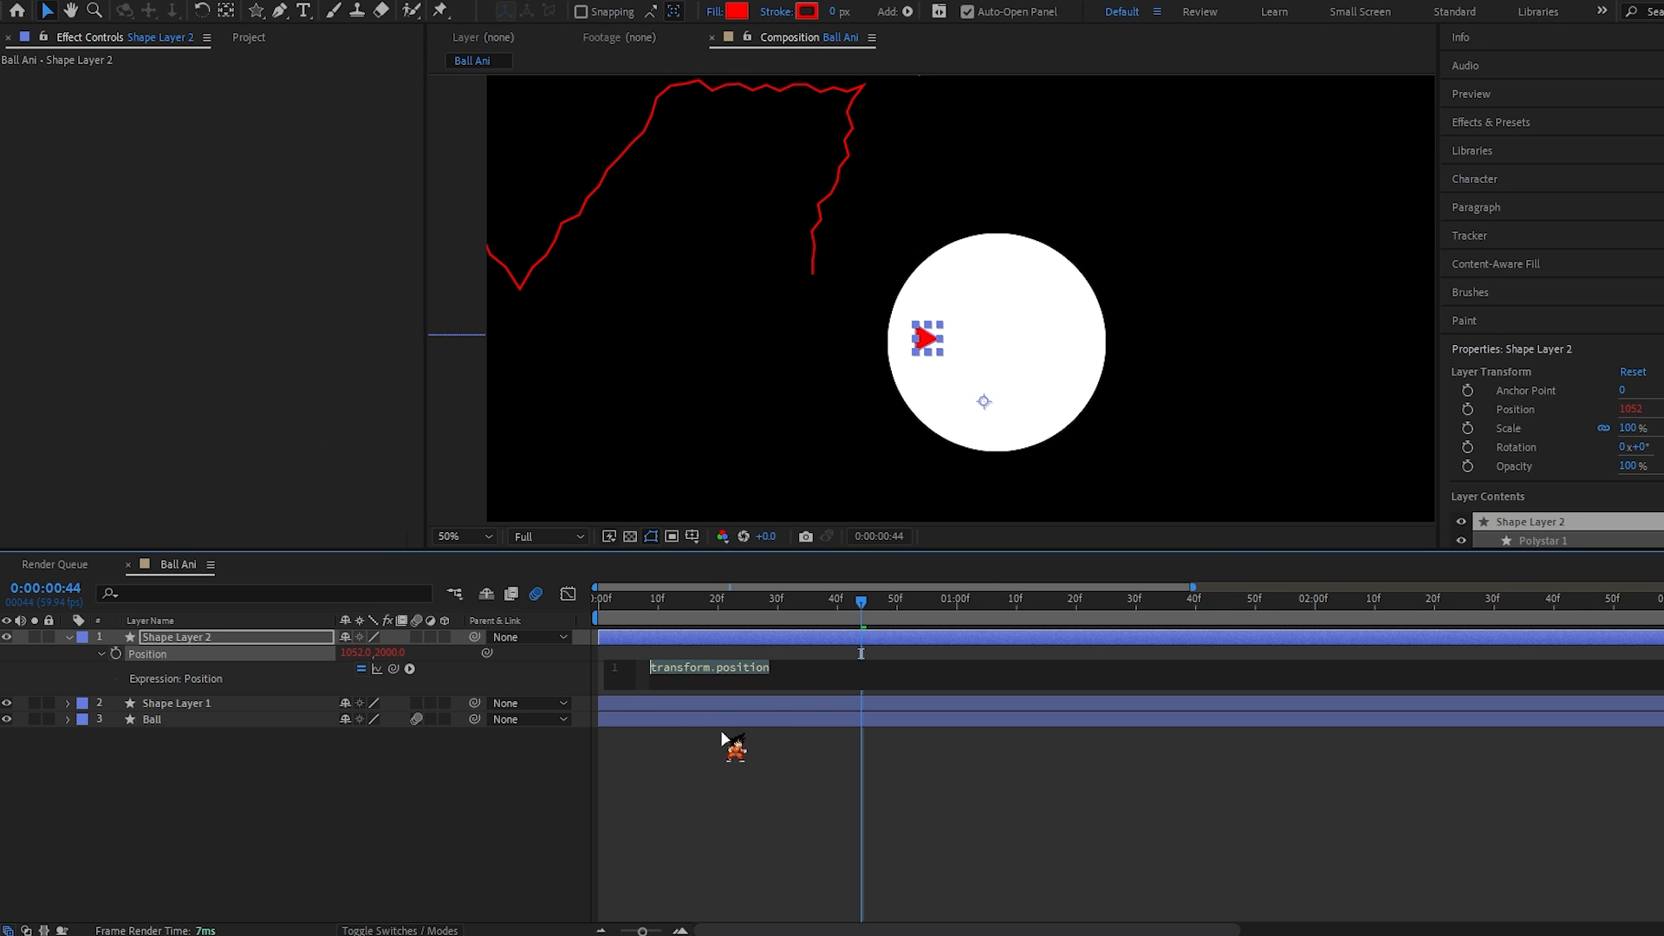
{"action": "left_click_drag", "start_coordinate": [785, 611], "coordinate": [826, 612]}
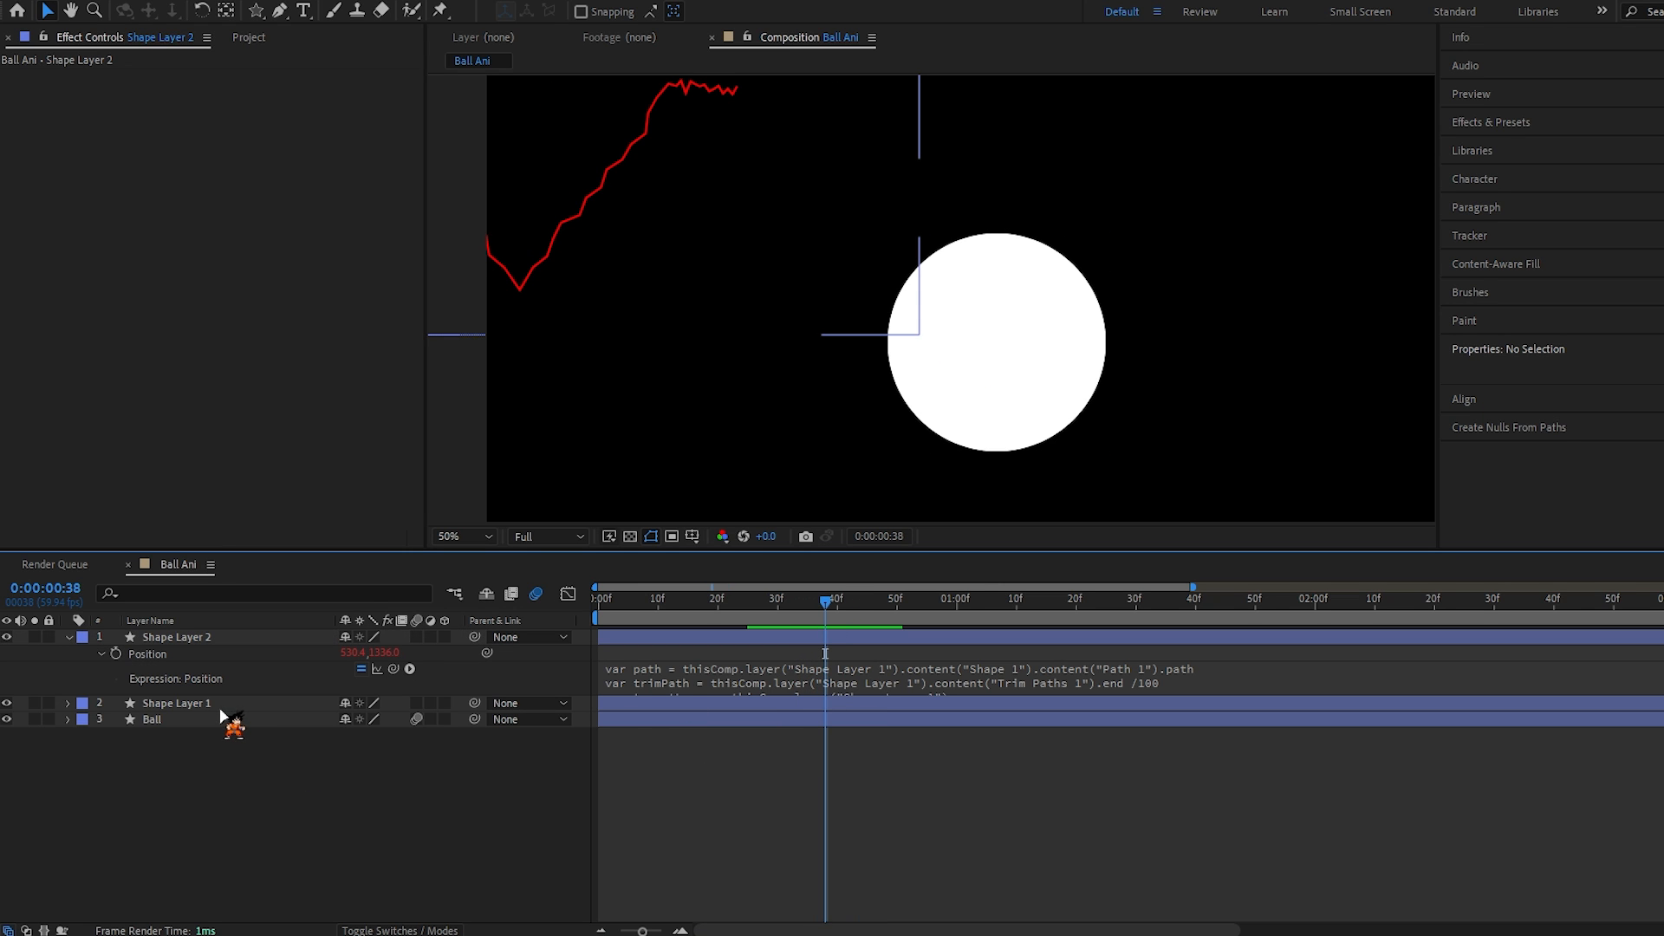
{"action": "left_click_drag", "start_coordinate": [822, 611], "coordinate": [870, 613]}
Step: Set Shape Layer 2's Anchor Point to -143, -133 to seat the triangle on the tip of the line
{"action": "left_click", "coordinate": [242, 638]}
{"action": "key", "text": "u"}
{"action": "key", "text": "a"}
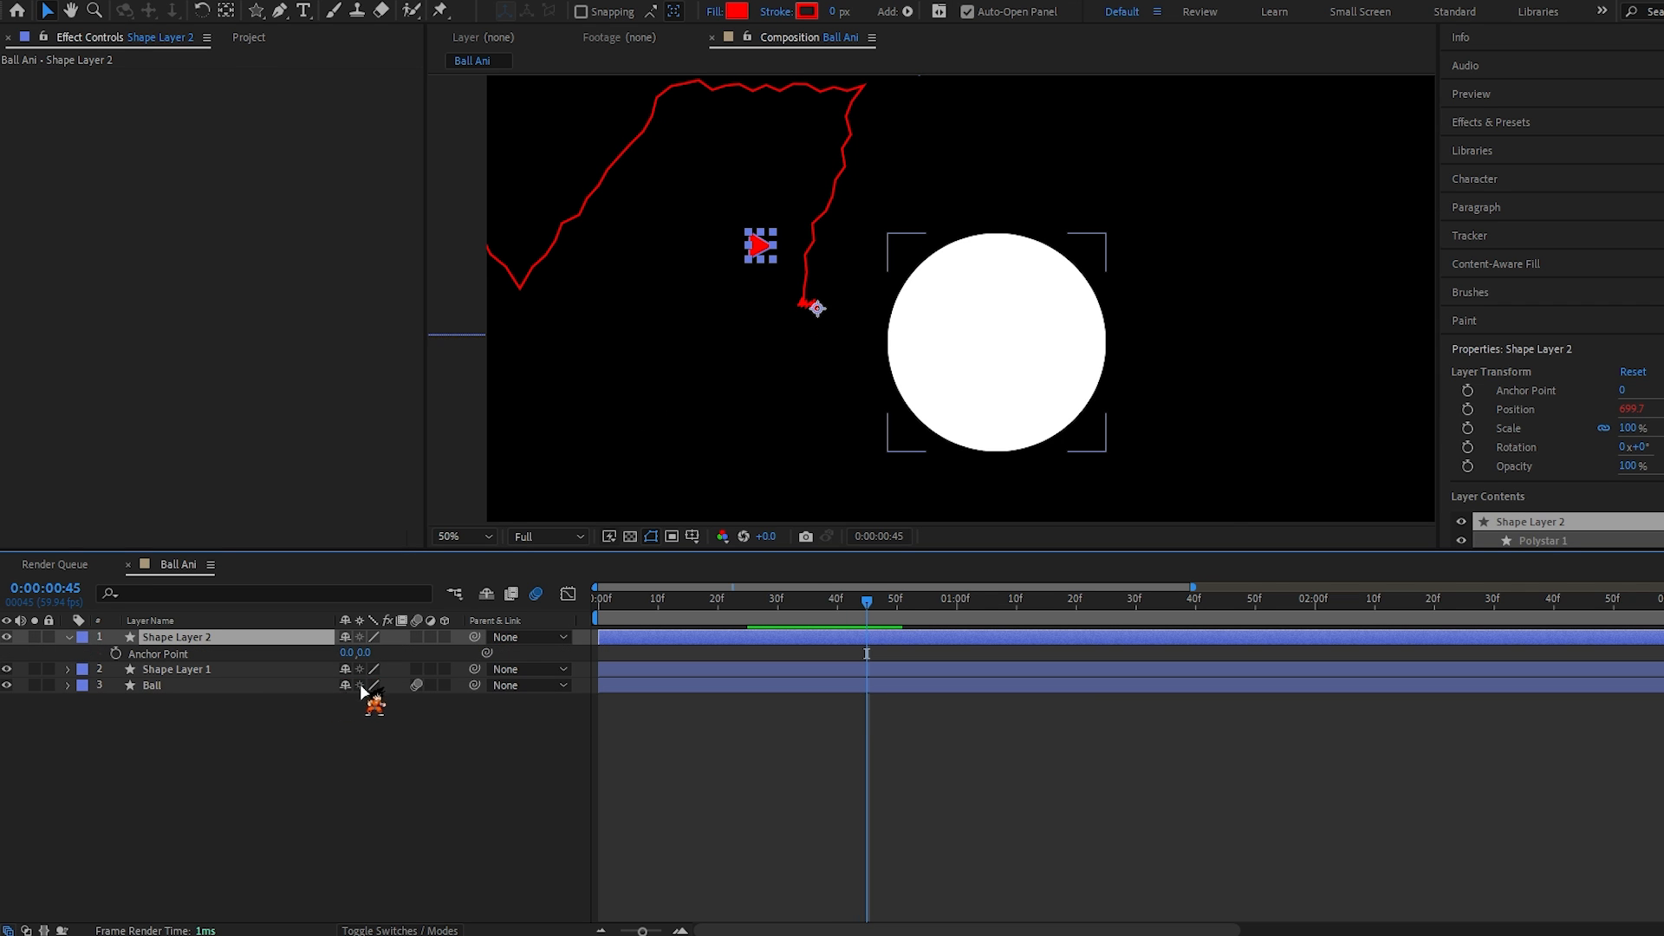
{"action": "left_click_drag", "start_coordinate": [350, 655], "coordinate": [214, 661]}
{"action": "scroll", "coordinate": [773, 370], "scroll_direction": "up", "scroll_amount": 1}
{"action": "left_click_drag", "start_coordinate": [773, 370], "coordinate": [921, 396]}
{"action": "left_click_drag", "start_coordinate": [381, 652], "coordinate": [224, 700]}
{"action": "scroll", "coordinate": [754, 494], "scroll_direction": "up", "scroll_amount": 1}
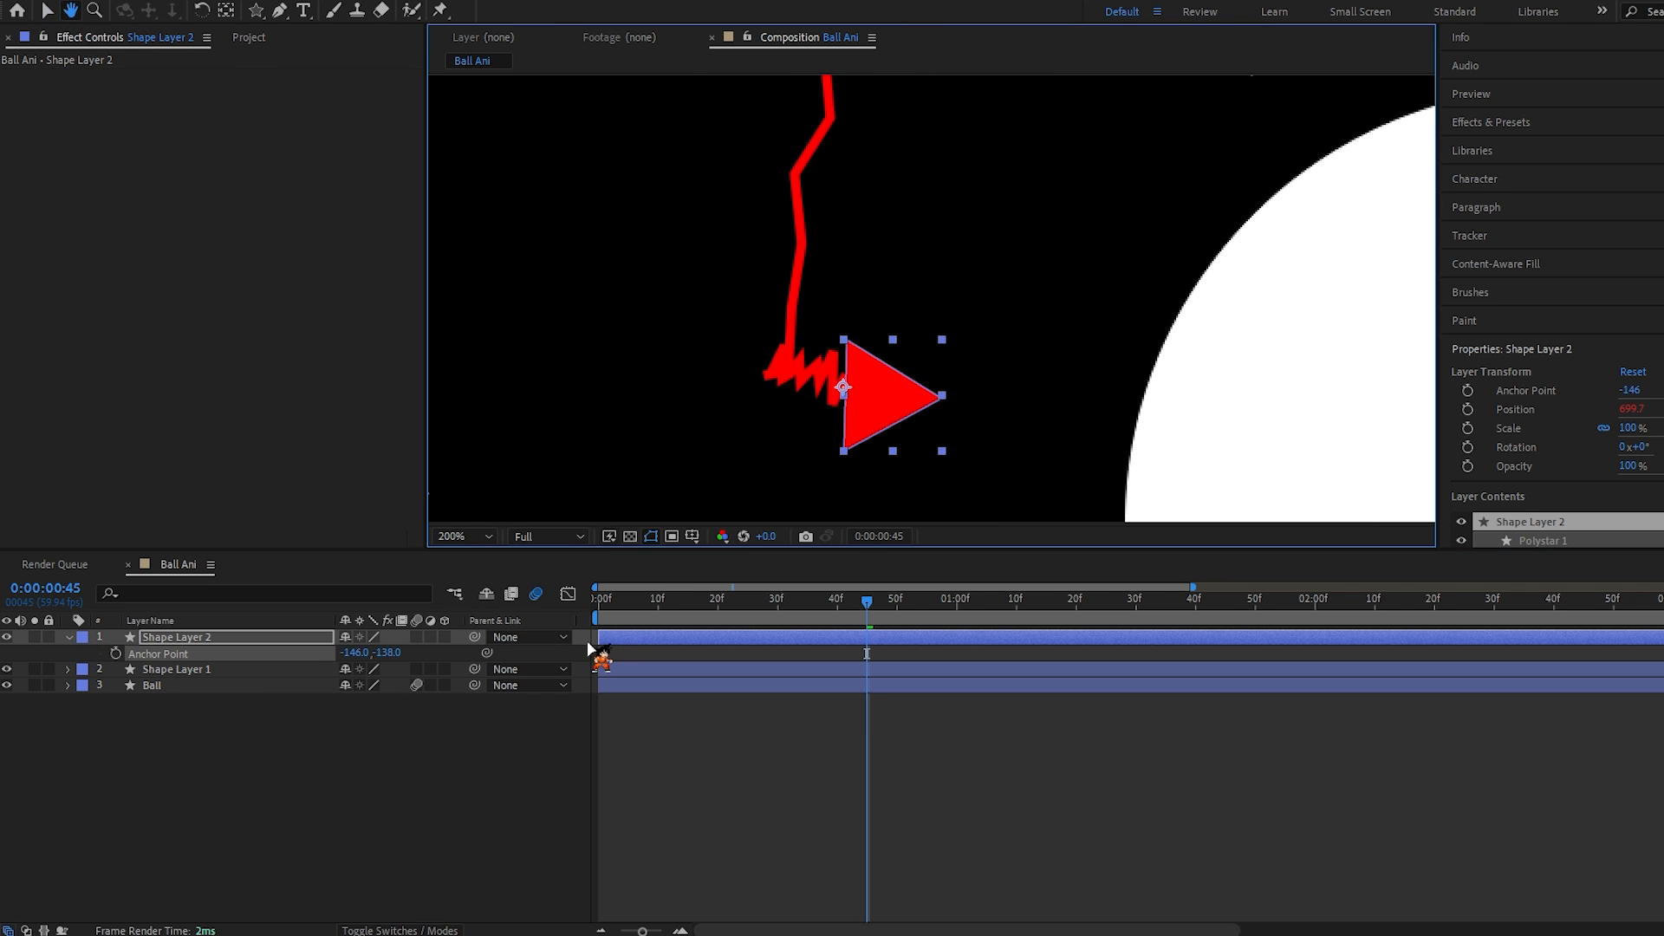
{"action": "left_click_drag", "start_coordinate": [356, 655], "coordinate": [385, 656]}
{"action": "left_click", "coordinate": [433, 753]}
Step: Auto-orient Shape Layer 2 along its path and scrub through the arrowhead's movement
{"action": "scroll", "coordinate": [933, 393], "scroll_direction": "down", "scroll_amount": 1}
{"action": "scroll", "coordinate": [935, 391], "scroll_direction": "down", "scroll_amount": 1}
{"action": "left_click", "coordinate": [235, 638]}
{"action": "right_click", "coordinate": [235, 642]}
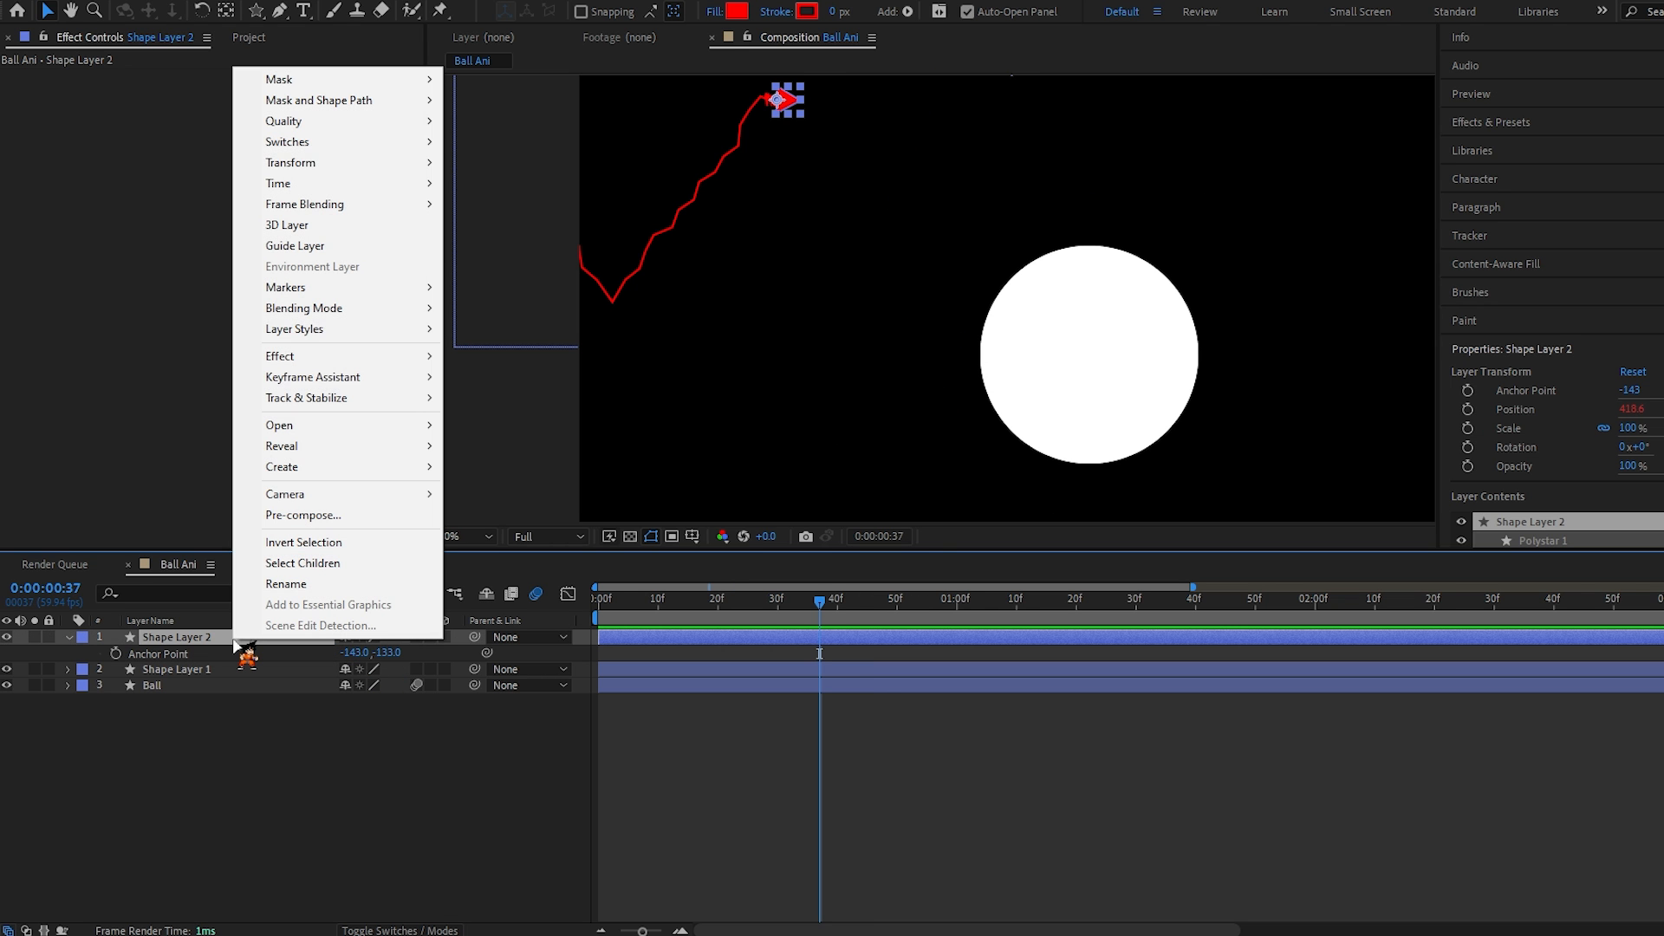
{"action": "mouse_move", "coordinate": [360, 163]}
{"action": "left_click", "coordinate": [527, 480]}
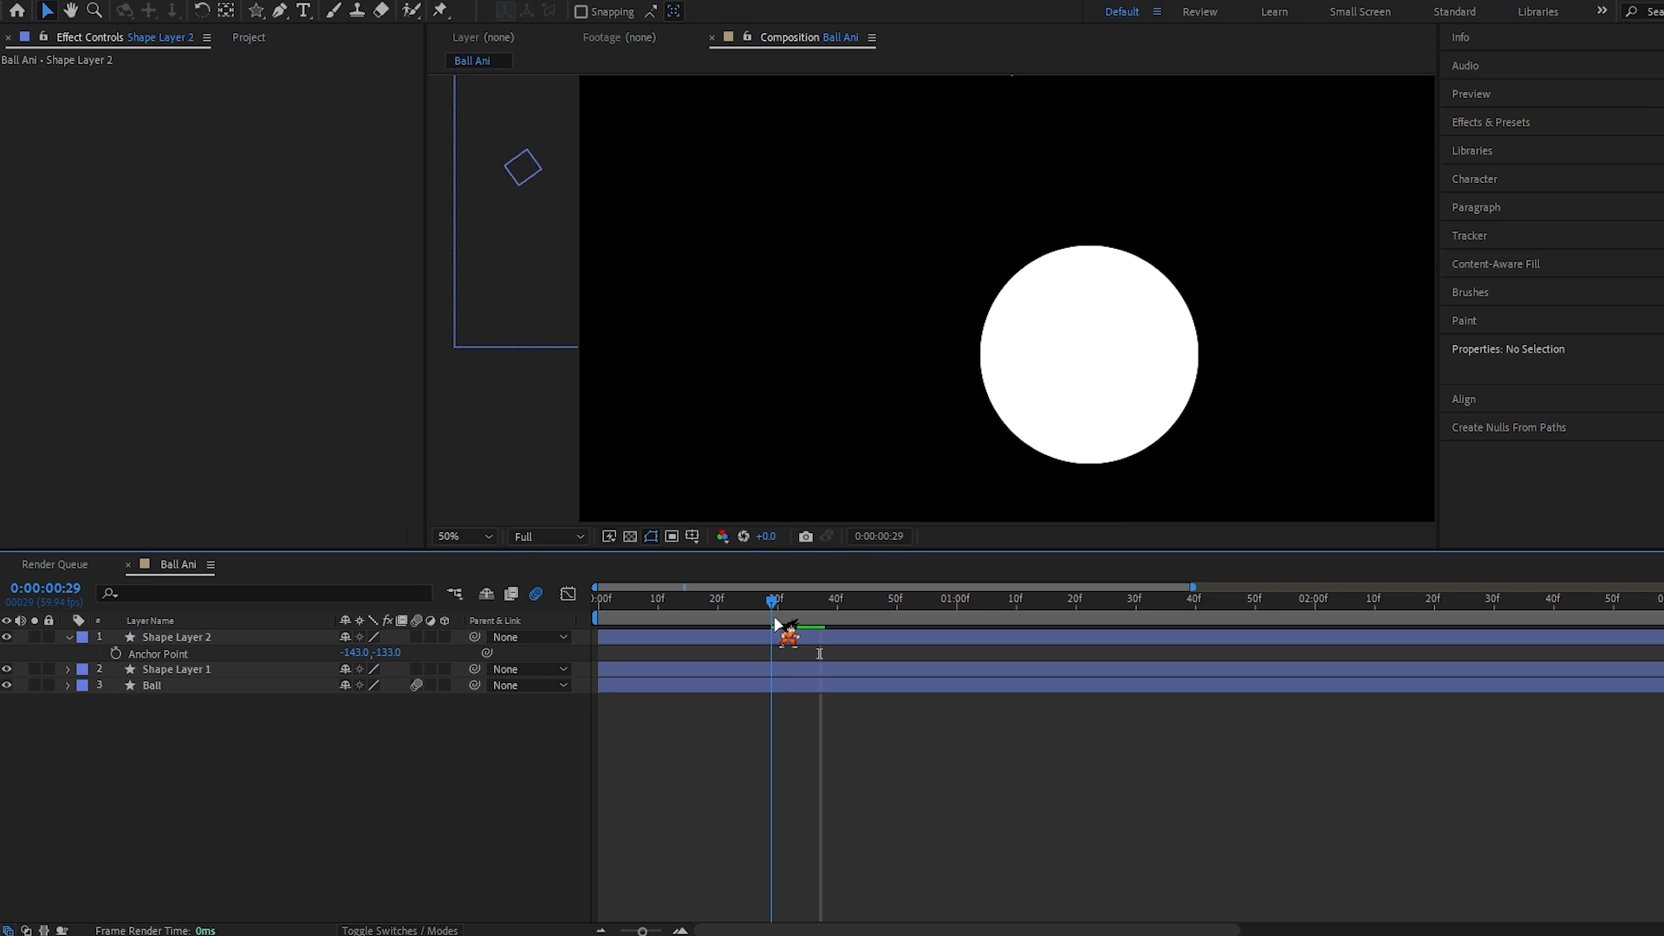
{"action": "left_click_drag", "start_coordinate": [773, 621], "coordinate": [879, 622]}
Step: Pre-compose Shape Layer 1 and Shape Layer 2 as Arrow Head 1, moving all attributes into the new composition
{"action": "left_click", "coordinate": [70, 638]}
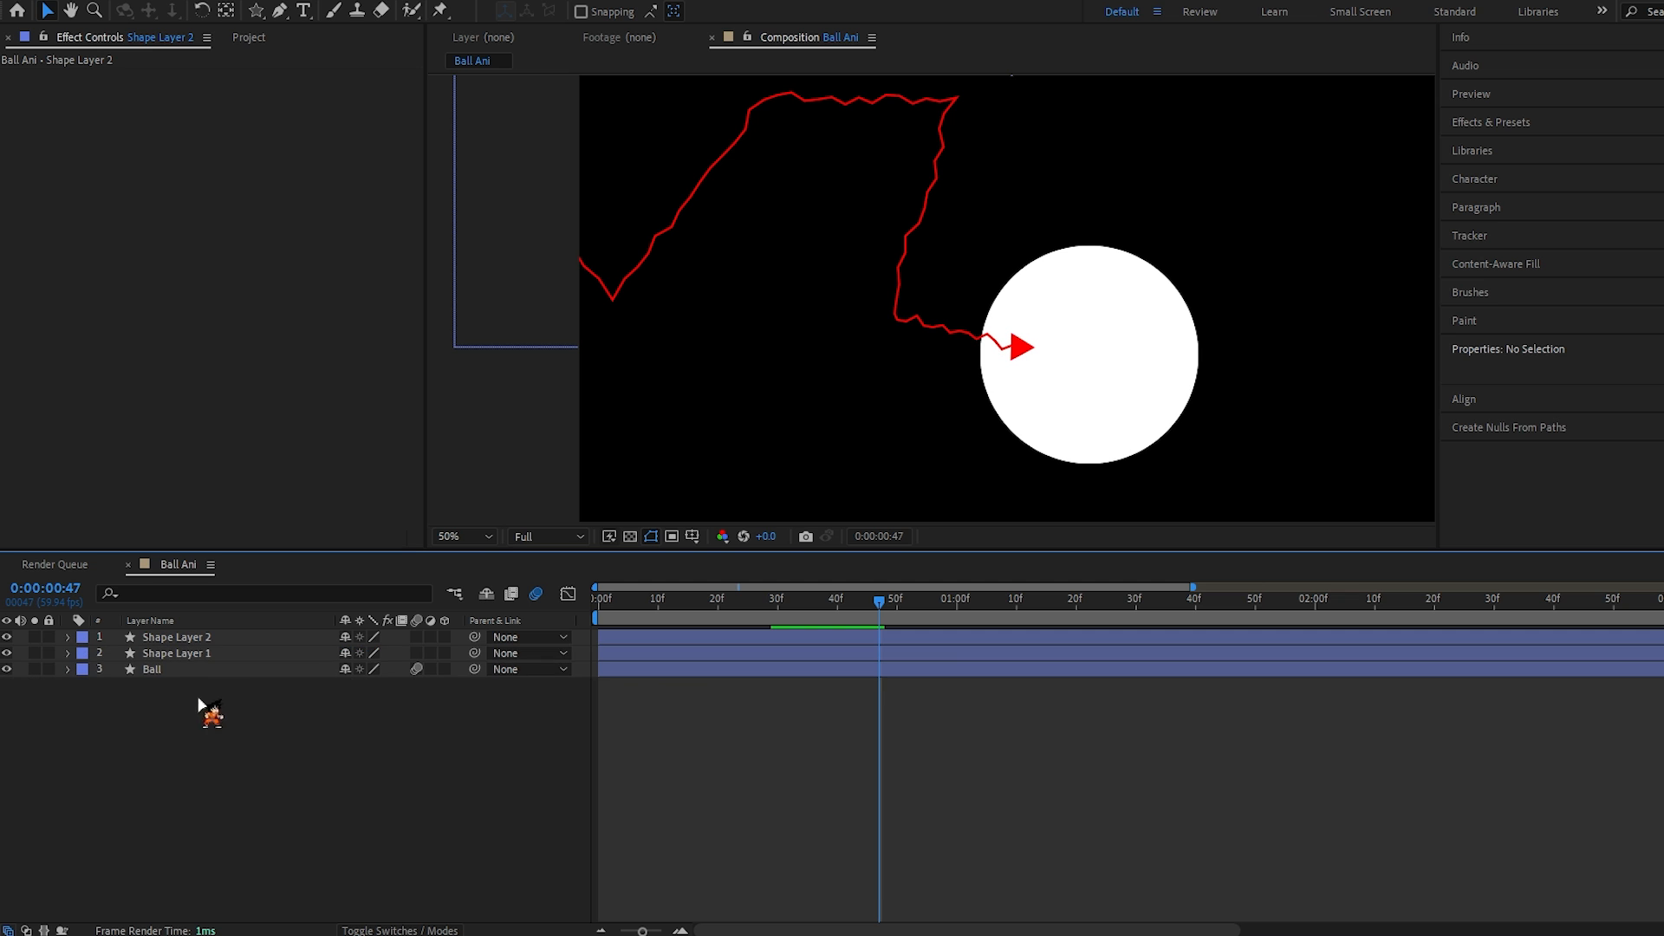
{"action": "left_click", "coordinate": [217, 655]}
{"action": "left_click", "coordinate": [222, 639], "text": "shift"}
{"action": "key", "text": "ctrl+shift+c"}
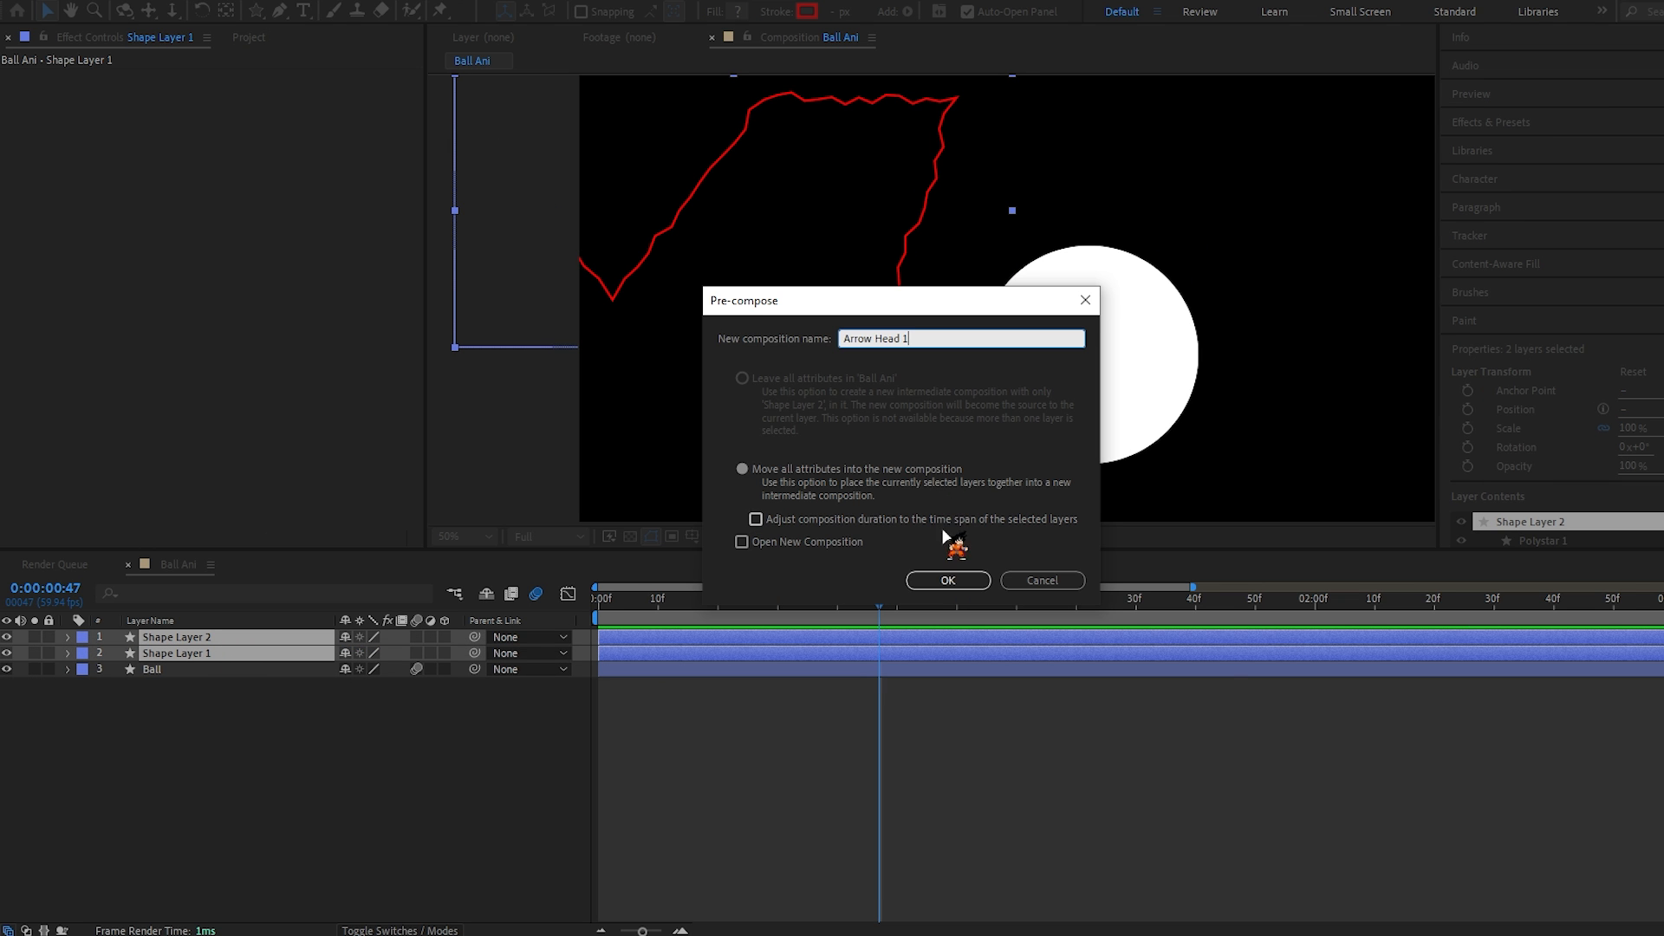
{"action": "left_click", "coordinate": [948, 579]}
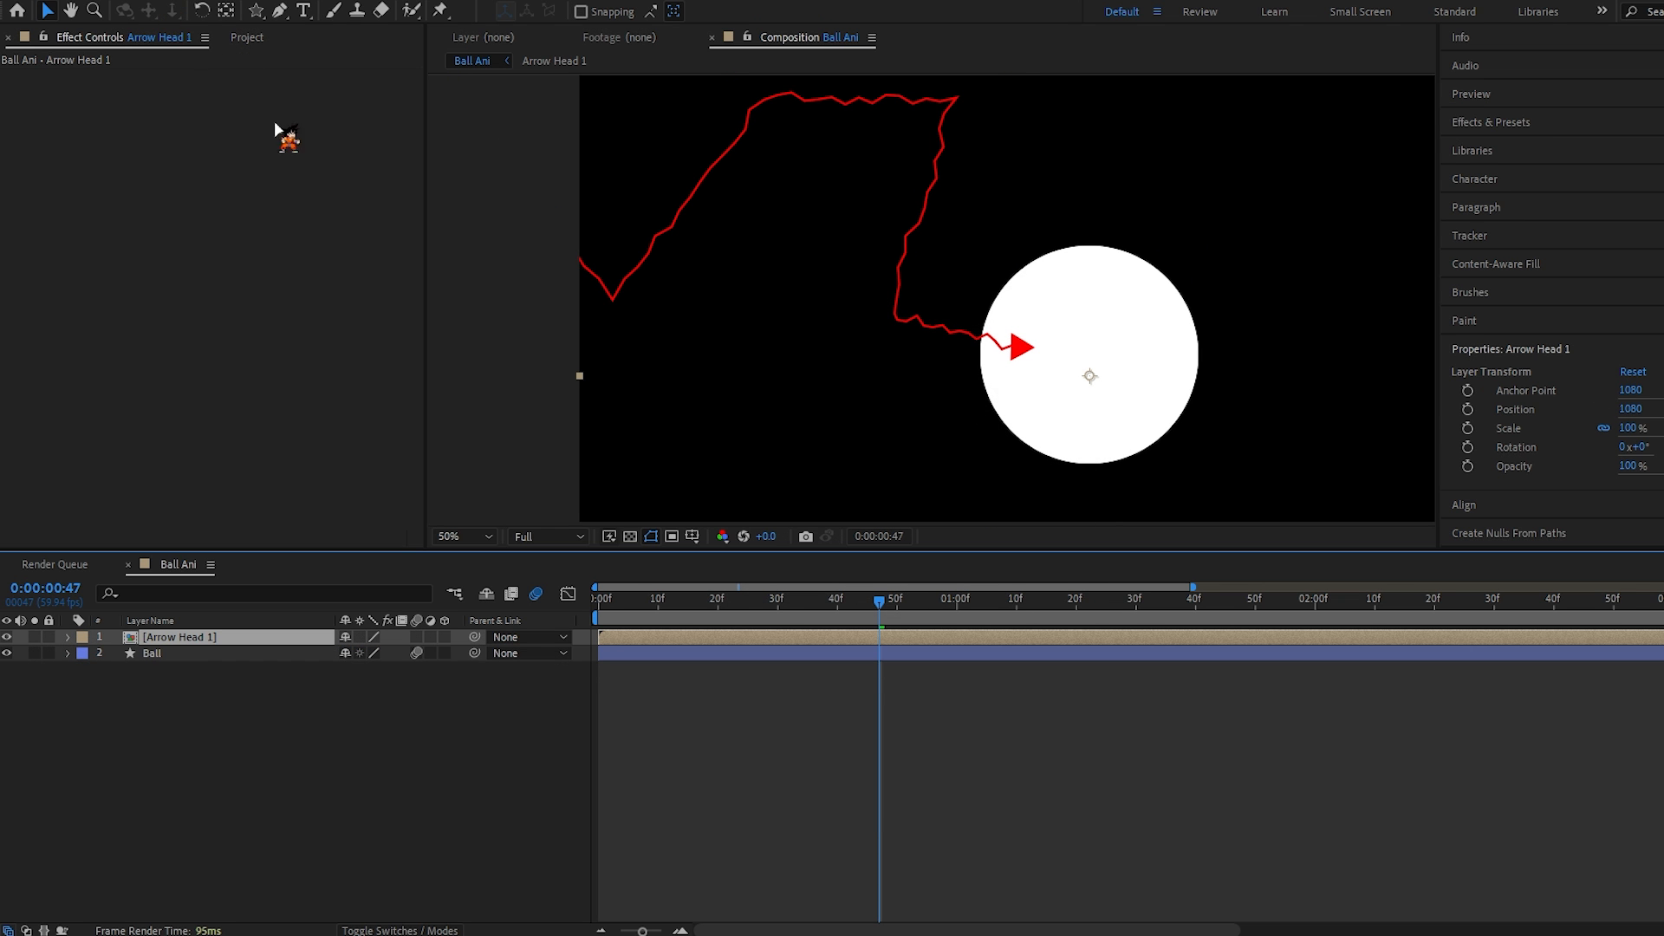
Step: Add a Gradient Overlay layer style to Arrow Head 1 and set the gradient's starting colour to red, FF0000
{"action": "left_click", "coordinate": [169, 4]}
{"action": "mouse_move", "coordinate": [250, 475]}
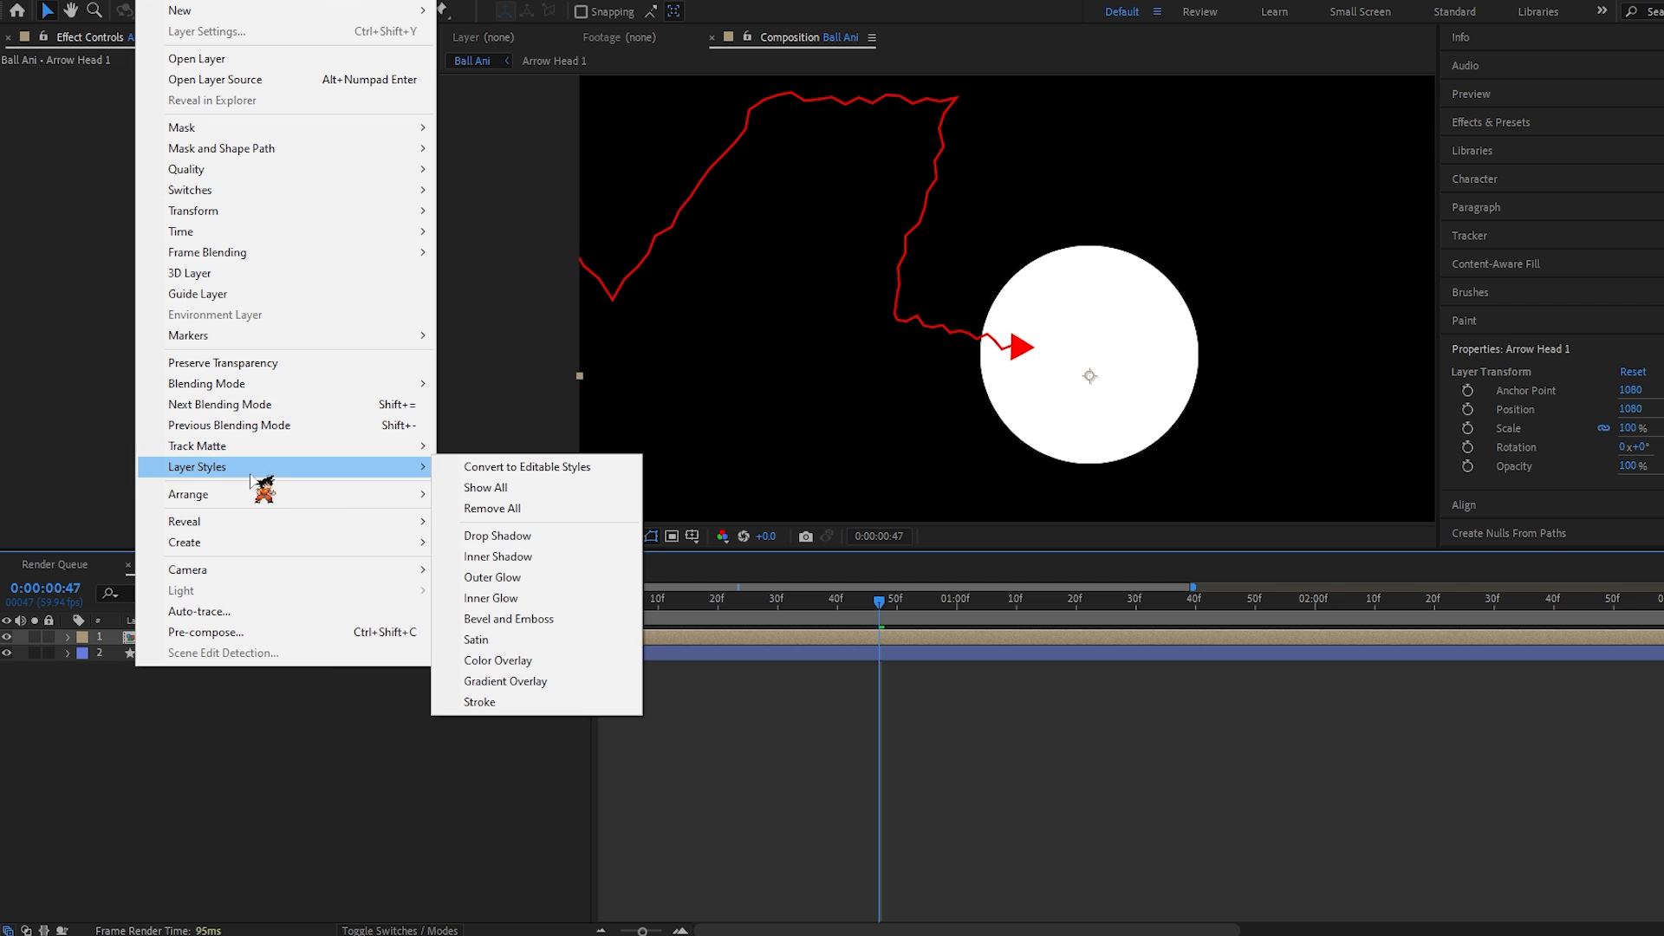
{"action": "left_click", "coordinate": [512, 681]}
{"action": "left_click", "coordinate": [101, 702]}
{"action": "left_click", "coordinate": [374, 750]}
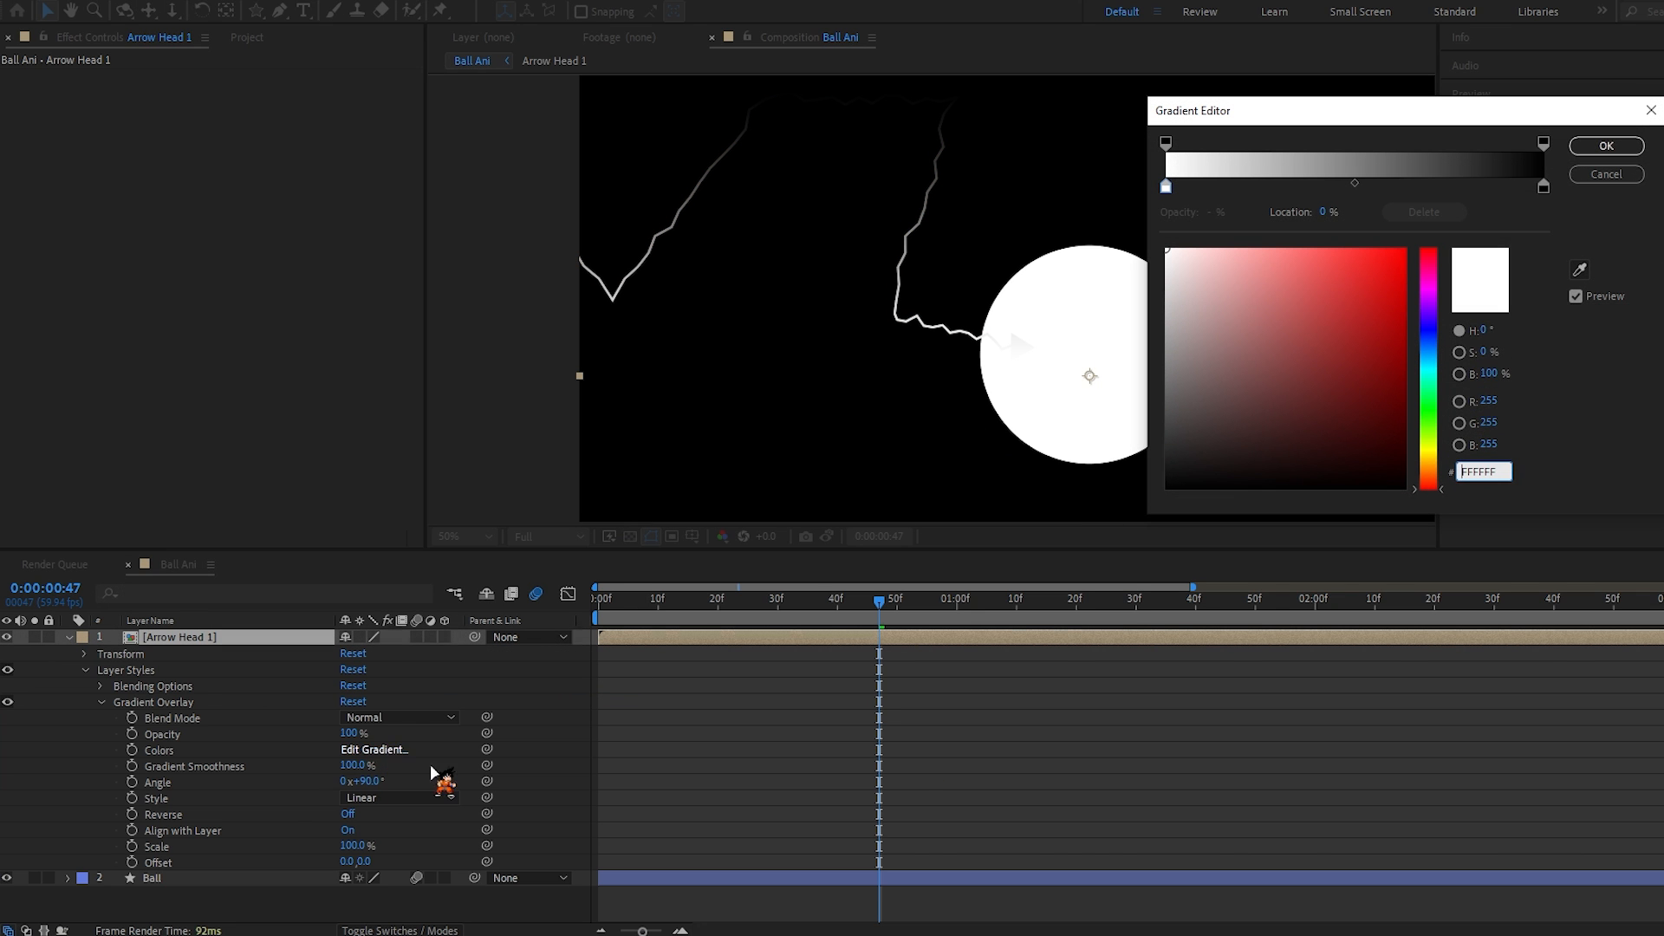
{"action": "left_click_drag", "start_coordinate": [1377, 271], "coordinate": [1438, 225]}
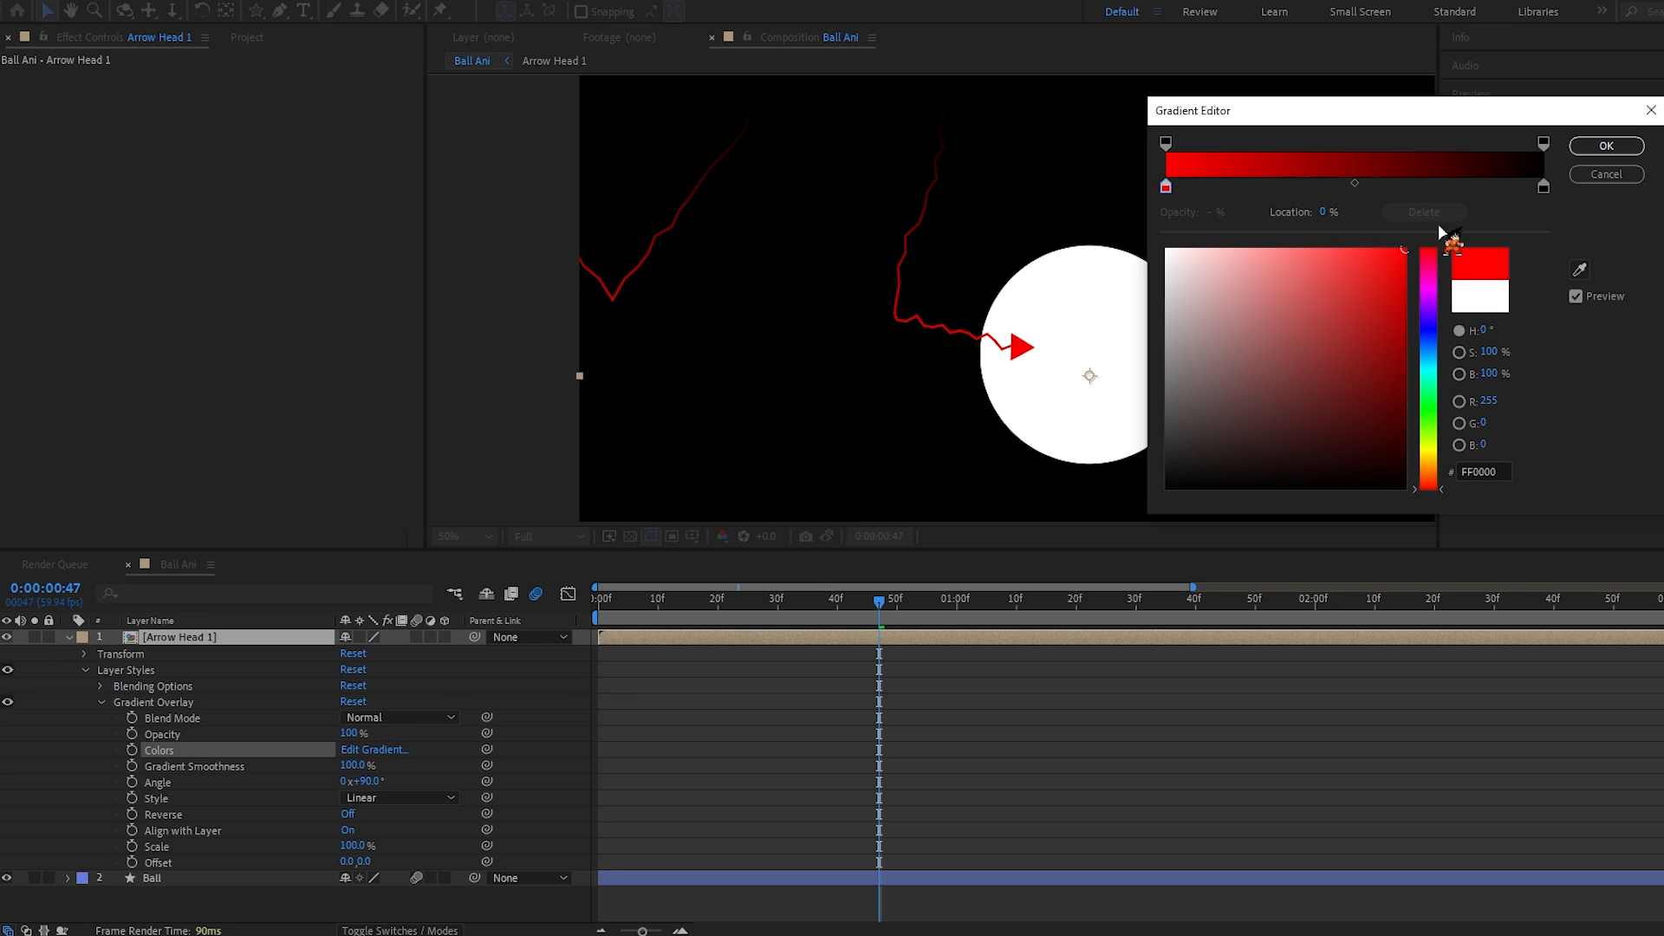
Step: Set the gradient's end colour to orange and change the style of Arrow Head 1's Gradient Overlay from Linear
{"action": "left_click", "coordinate": [1543, 186]}
{"action": "left_click", "coordinate": [1434, 473]}
{"action": "mouse_move", "coordinate": [1393, 437]}
{"action": "left_mouse_down"}
{"action": "mouse_move", "coordinate": [1418, 361]}
{"action": "mouse_move", "coordinate": [1412, 244]}
{"action": "left_mouse_up"}
{"action": "key", "text": "Return"}
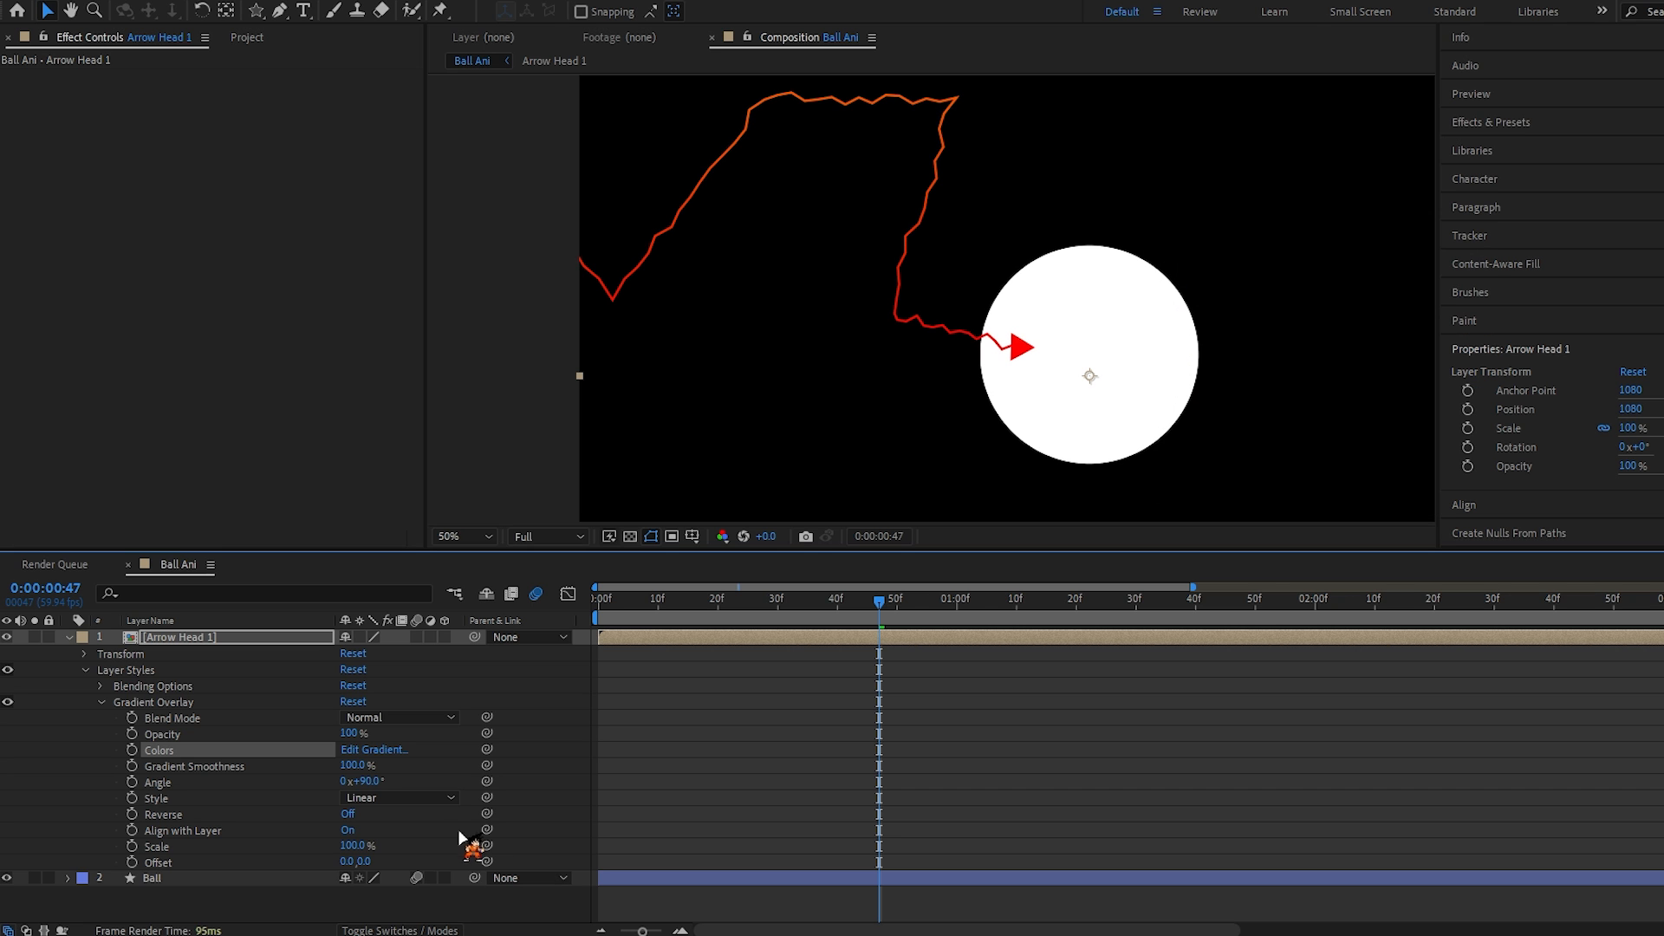
{"action": "left_click", "coordinate": [398, 797]}
{"action": "left_click", "coordinate": [416, 880]}
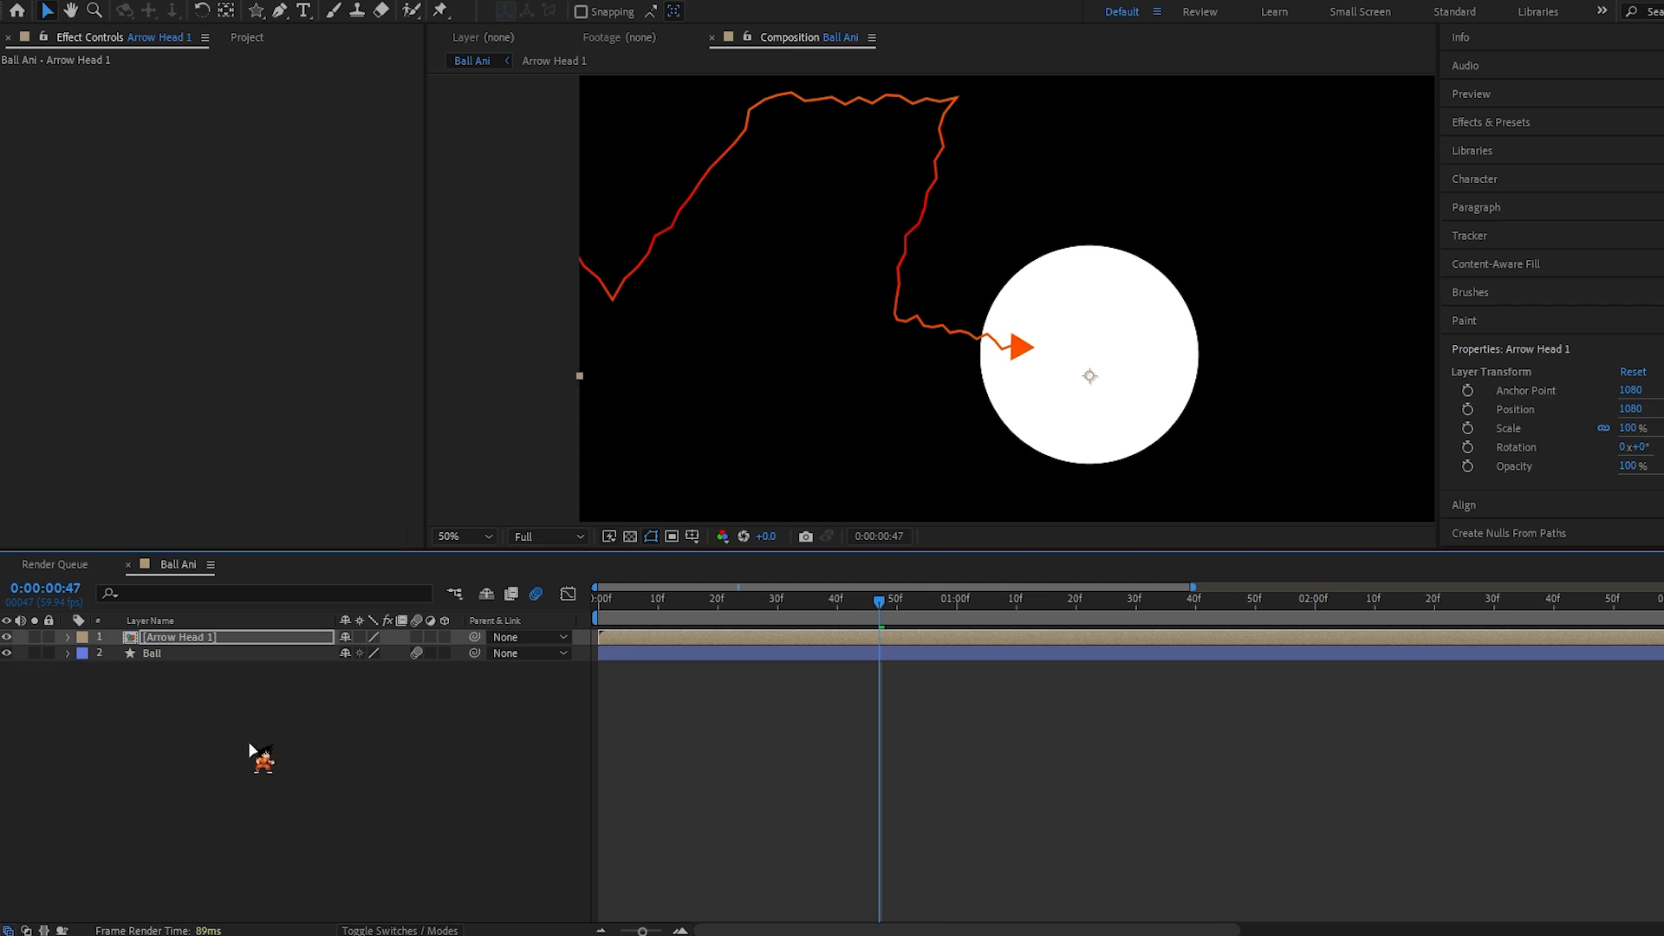
{"action": "left_click", "coordinate": [223, 763]}
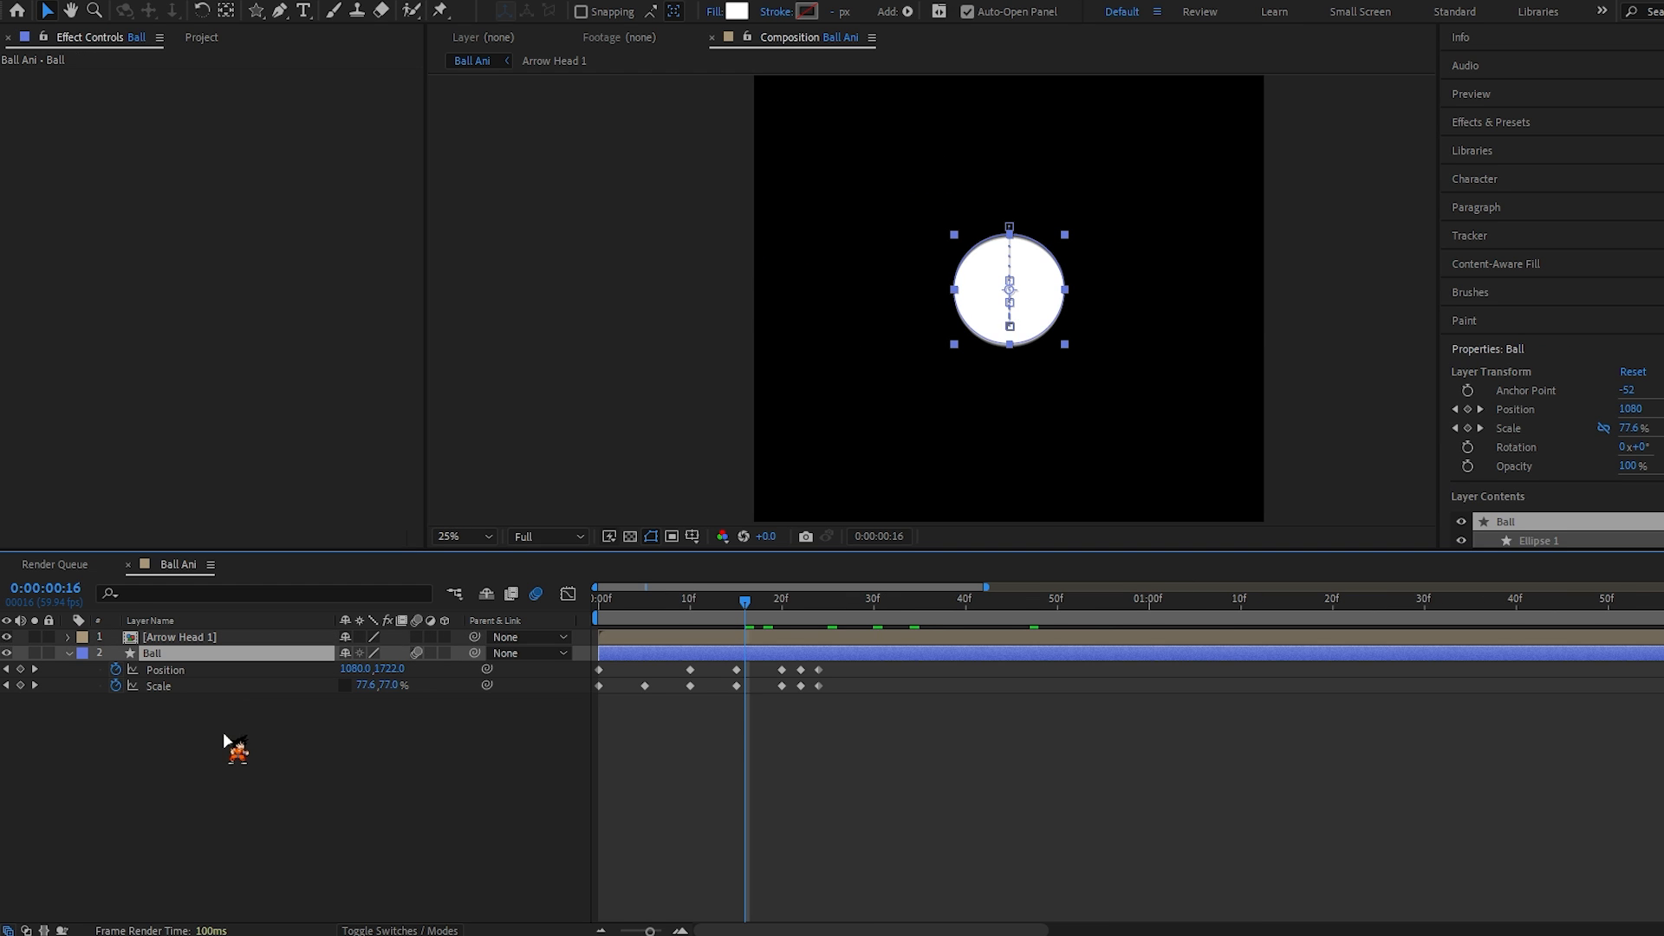
Step: Split the Arrow Head 1 layer at 0:00:00:48 and delete its earlier segment
{"action": "left_click_drag", "start_coordinate": [1149, 622], "coordinate": [1039, 623]}
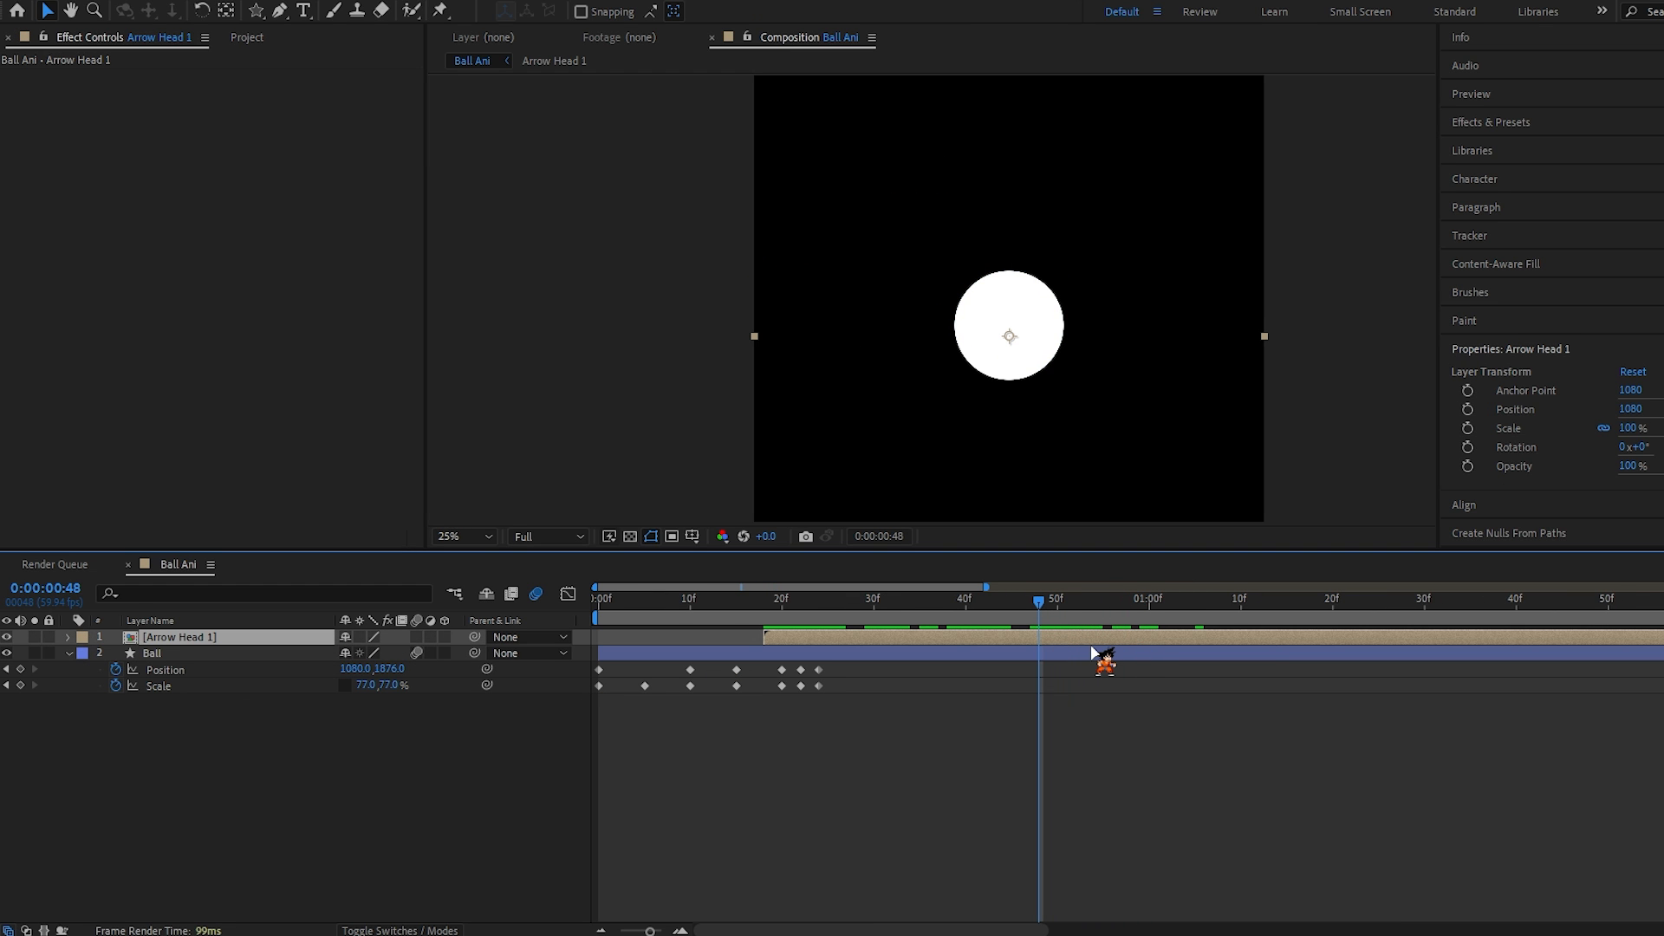
{"action": "key", "text": "ctrl+shift+d"}
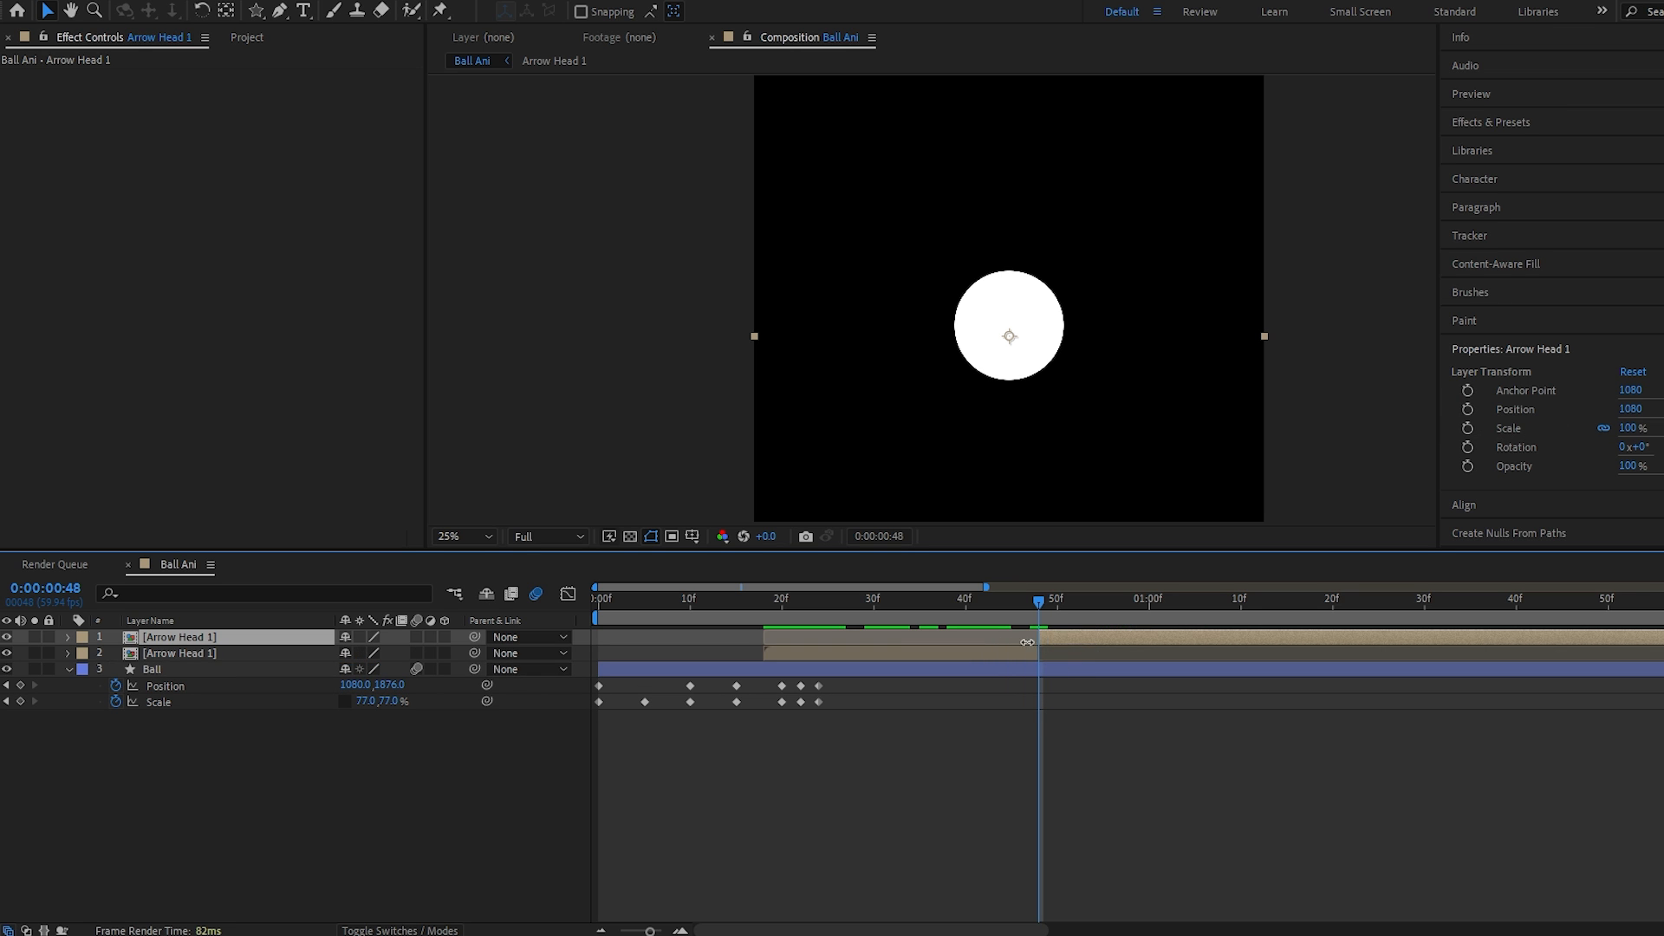
{"action": "left_click", "coordinate": [1015, 655]}
{"action": "key", "text": "Delete"}
Step: Add an Opacity keyframe at 100% to Arrow Head 1 at 0:00:01:10
{"action": "left_click_drag", "start_coordinate": [1176, 602], "coordinate": [1194, 607]}
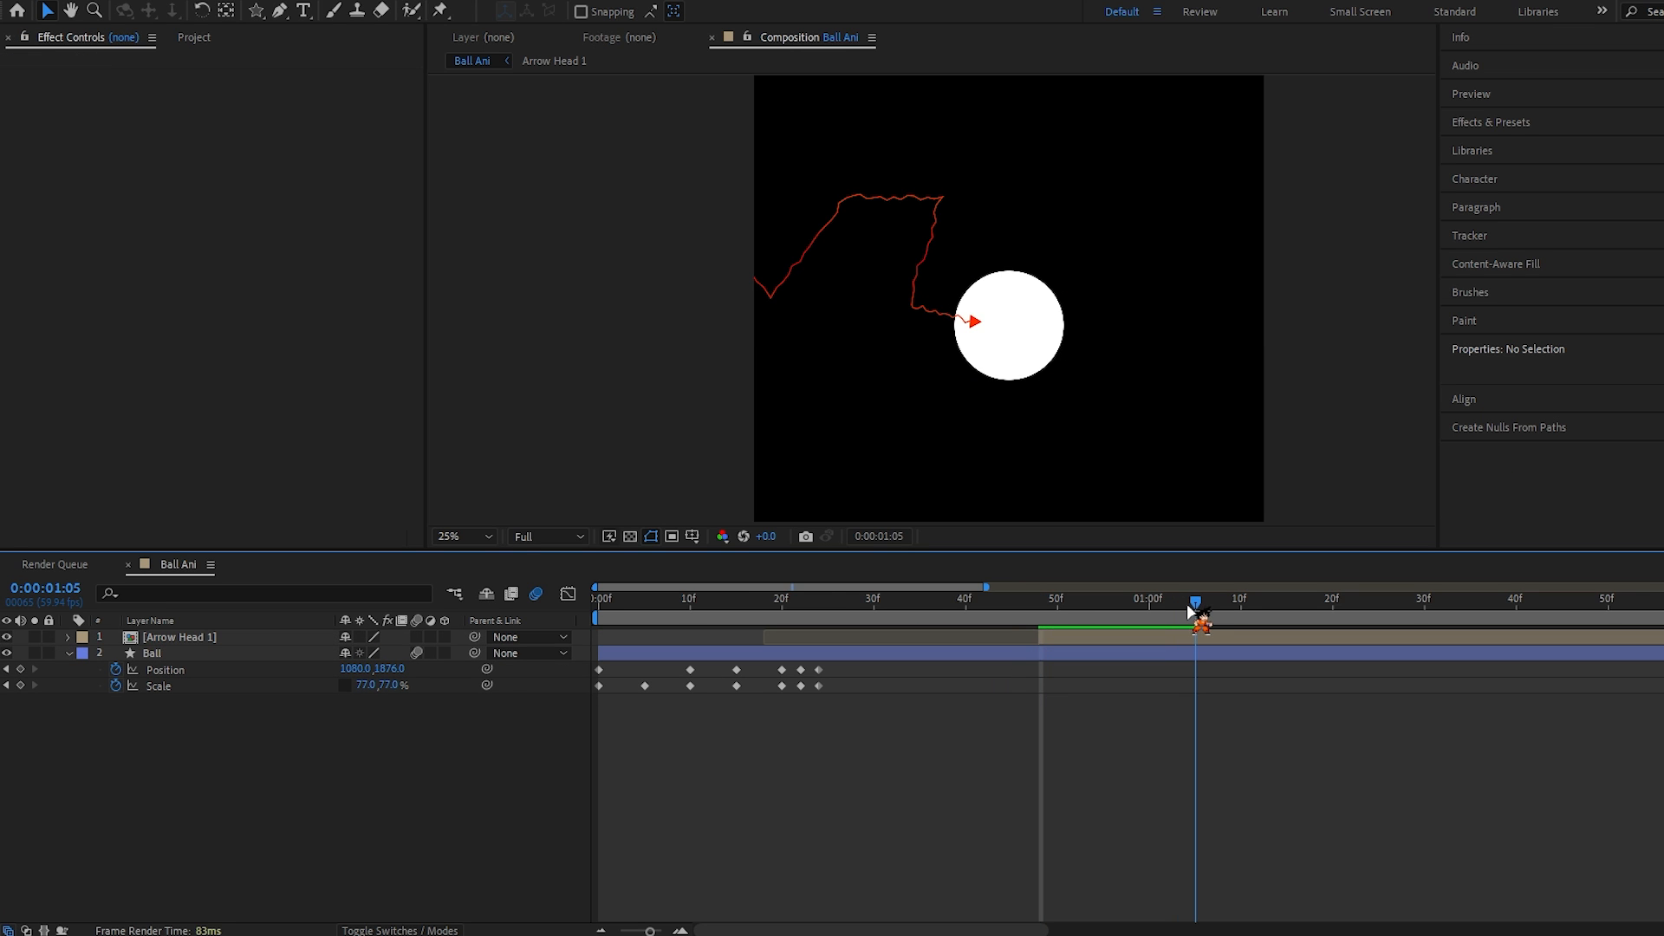
{"action": "left_click", "coordinate": [1217, 637]}
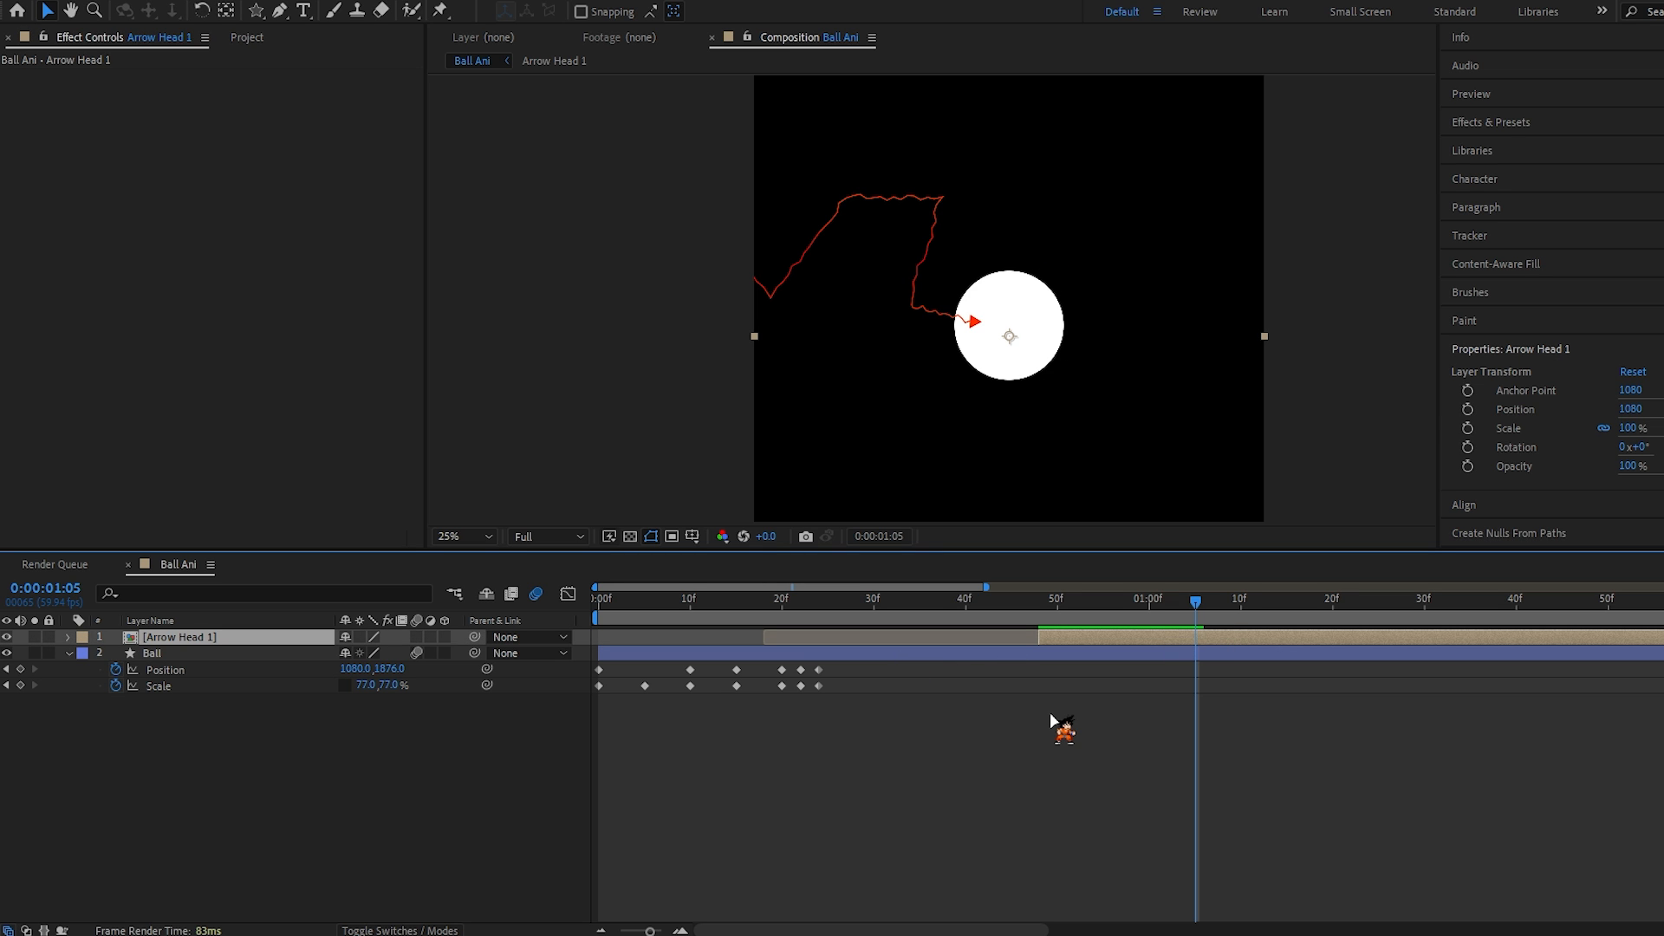
{"action": "key", "text": "Page_Down"}
{"action": "key", "text": "Page_Down"}
{"action": "key", "text": "Page_Down"}
{"action": "key", "text": "Page_Down"}
{"action": "key", "text": "Page_Down"}
{"action": "key", "text": "t"}
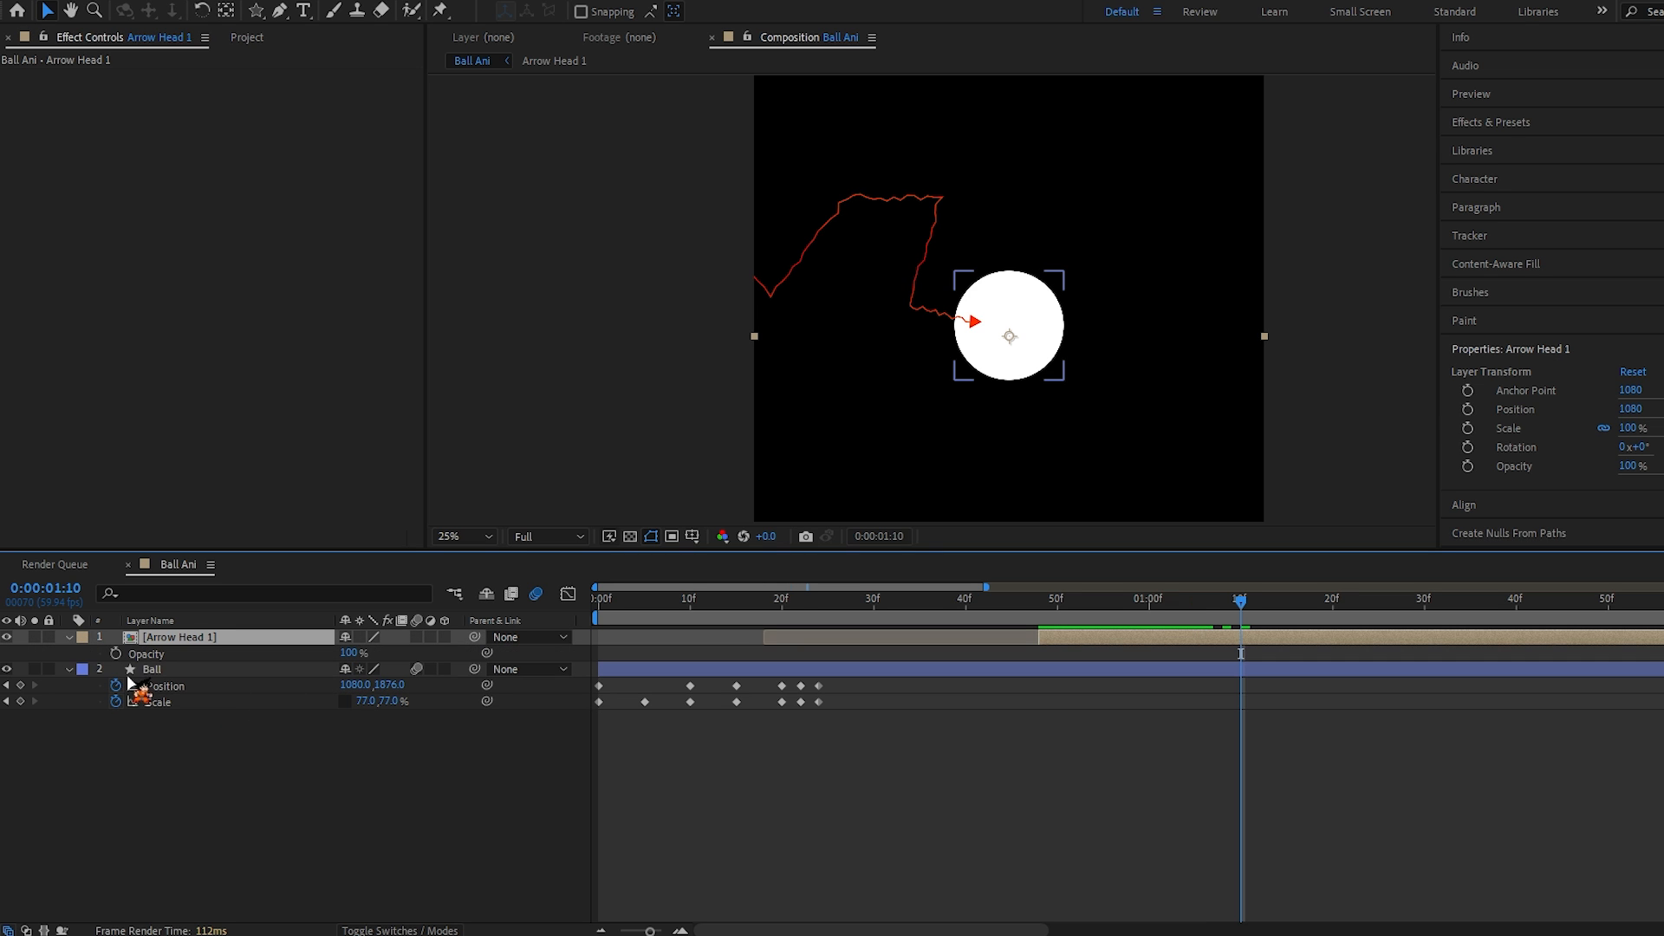
{"action": "left_click", "coordinate": [115, 653]}
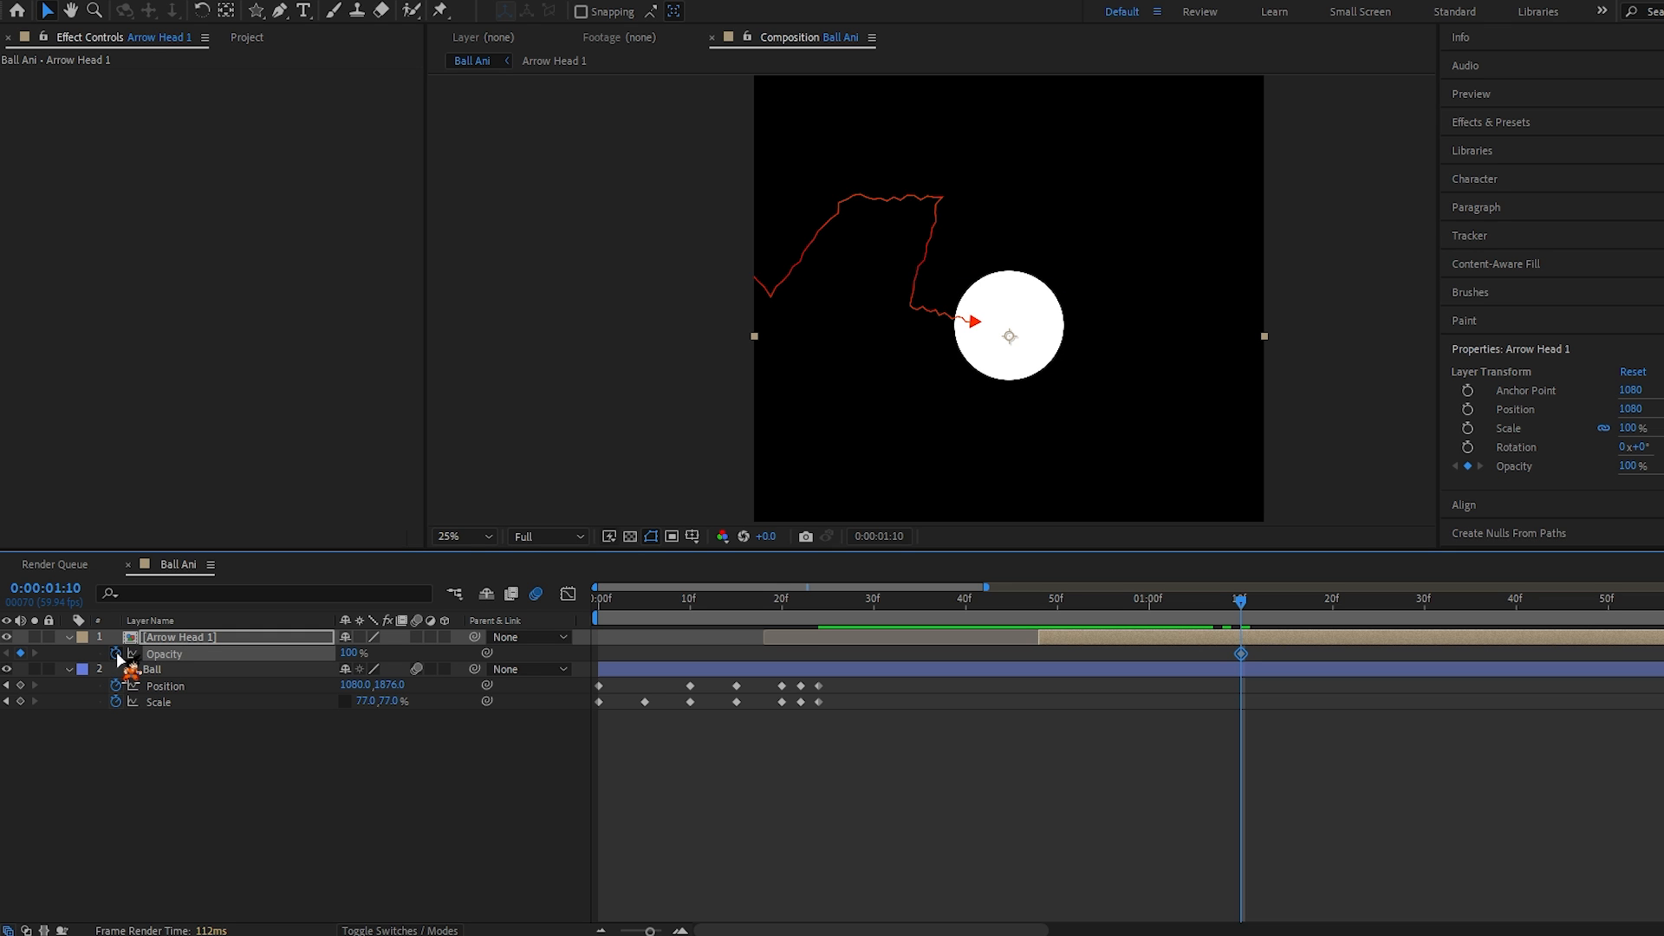
Step: Fade out Arrow Head 1 by setting its Opacity to 0% five frames on, at 0:00:01:15
{"action": "key", "text": "Page_Down"}
{"action": "key", "text": "Page_Down"}
{"action": "key", "text": "Page_Down"}
{"action": "key", "text": "Page_Down"}
{"action": "key", "text": "Page_Down"}
{"action": "left_click_drag", "start_coordinate": [350, 653], "coordinate": [128, 680]}
{"action": "left_click", "coordinate": [229, 818]}
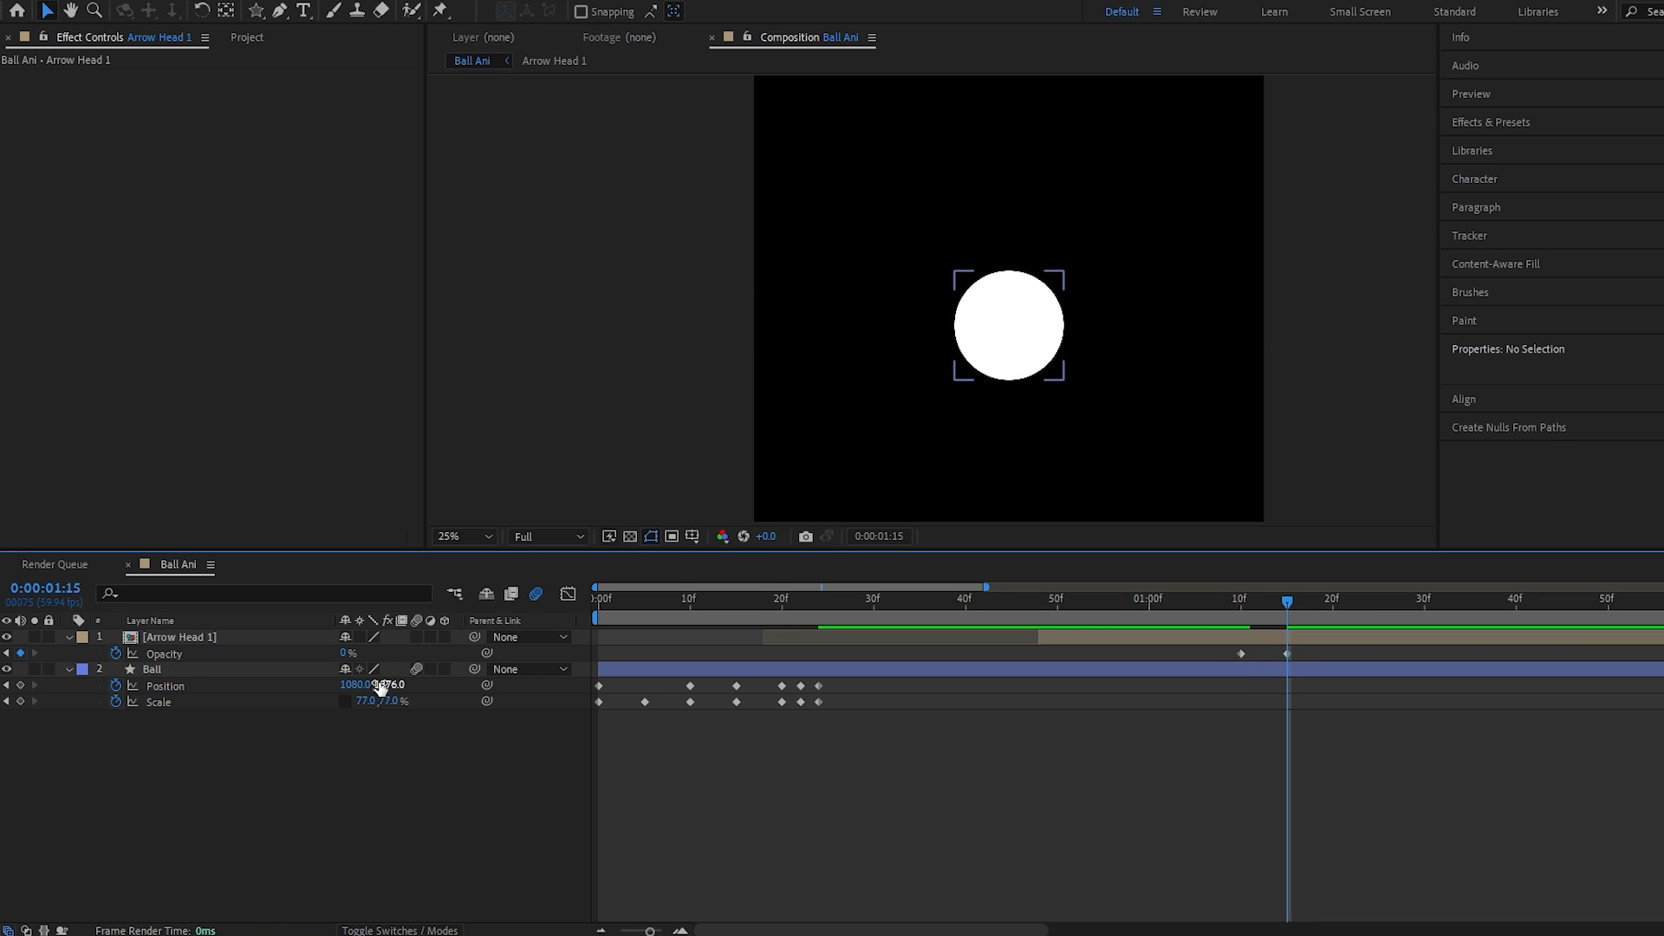
Step: Shift Arrow Head 1 earlier in the timeline so that it begins at about 0:00:00:24
{"action": "left_click", "coordinate": [69, 638]}
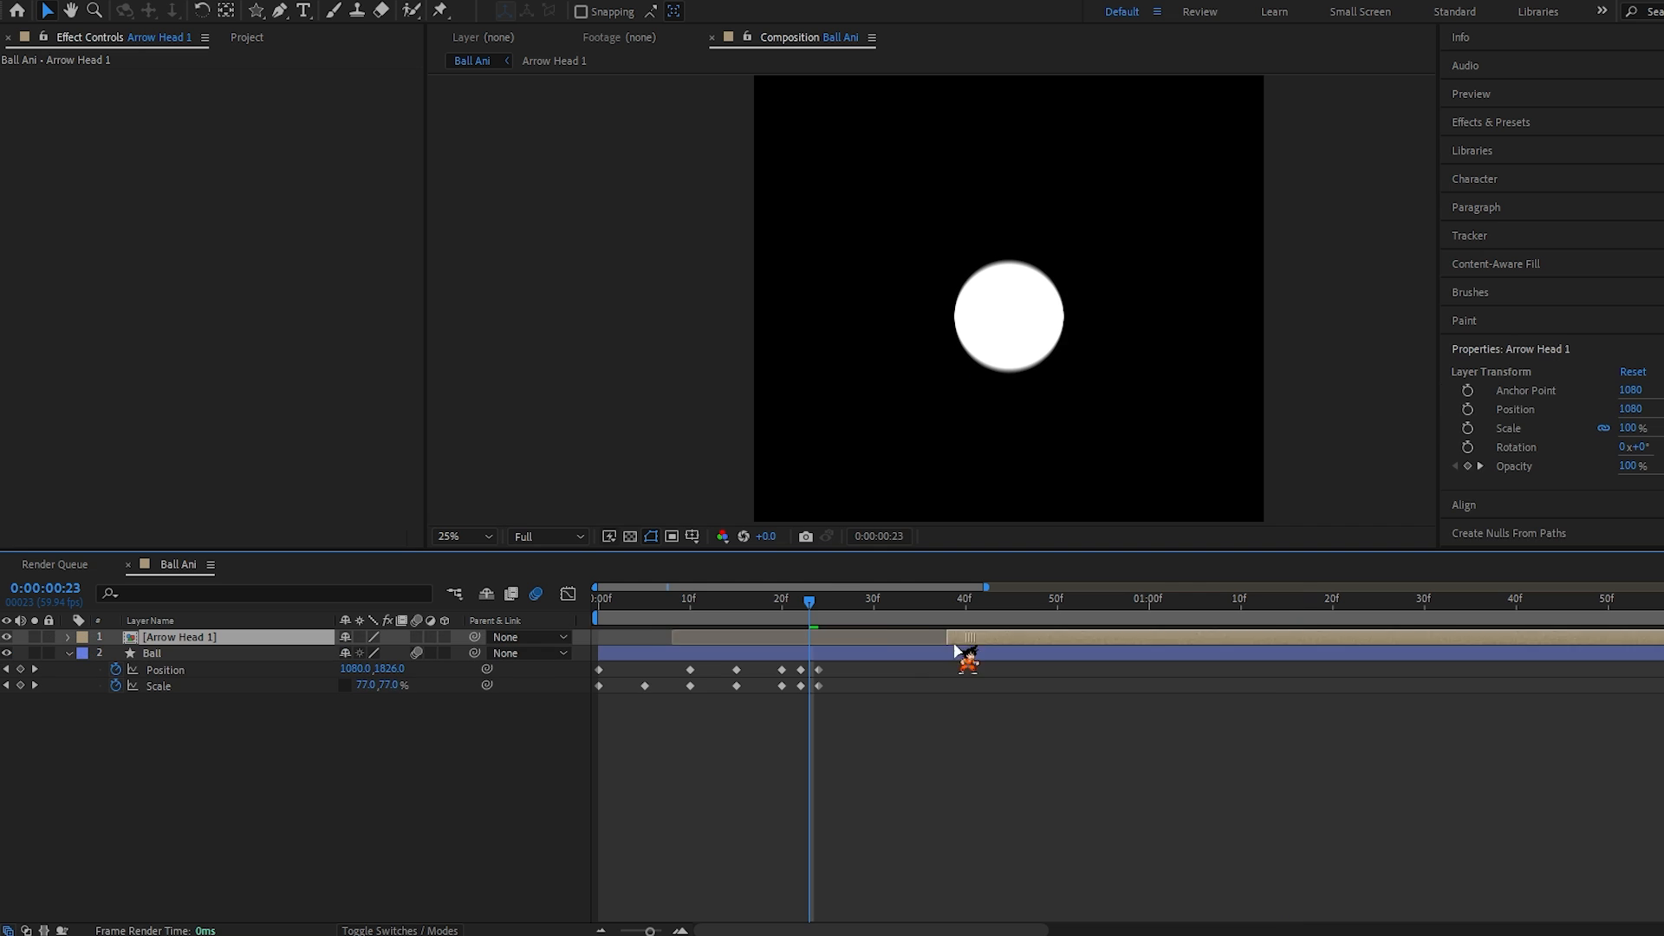
{"action": "mouse_move", "coordinate": [957, 649]}
{"action": "left_mouse_down"}
{"action": "mouse_move", "coordinate": [832, 667]}
{"action": "mouse_move", "coordinate": [818, 614]}
{"action": "mouse_move", "coordinate": [975, 627]}
{"action": "left_mouse_up"}
Step: Keyframe the Ball's current Position at 0:00:00:41 and set its Position to 1230, 1903 at 0:00:00:51
{"action": "left_click", "coordinate": [879, 657]}
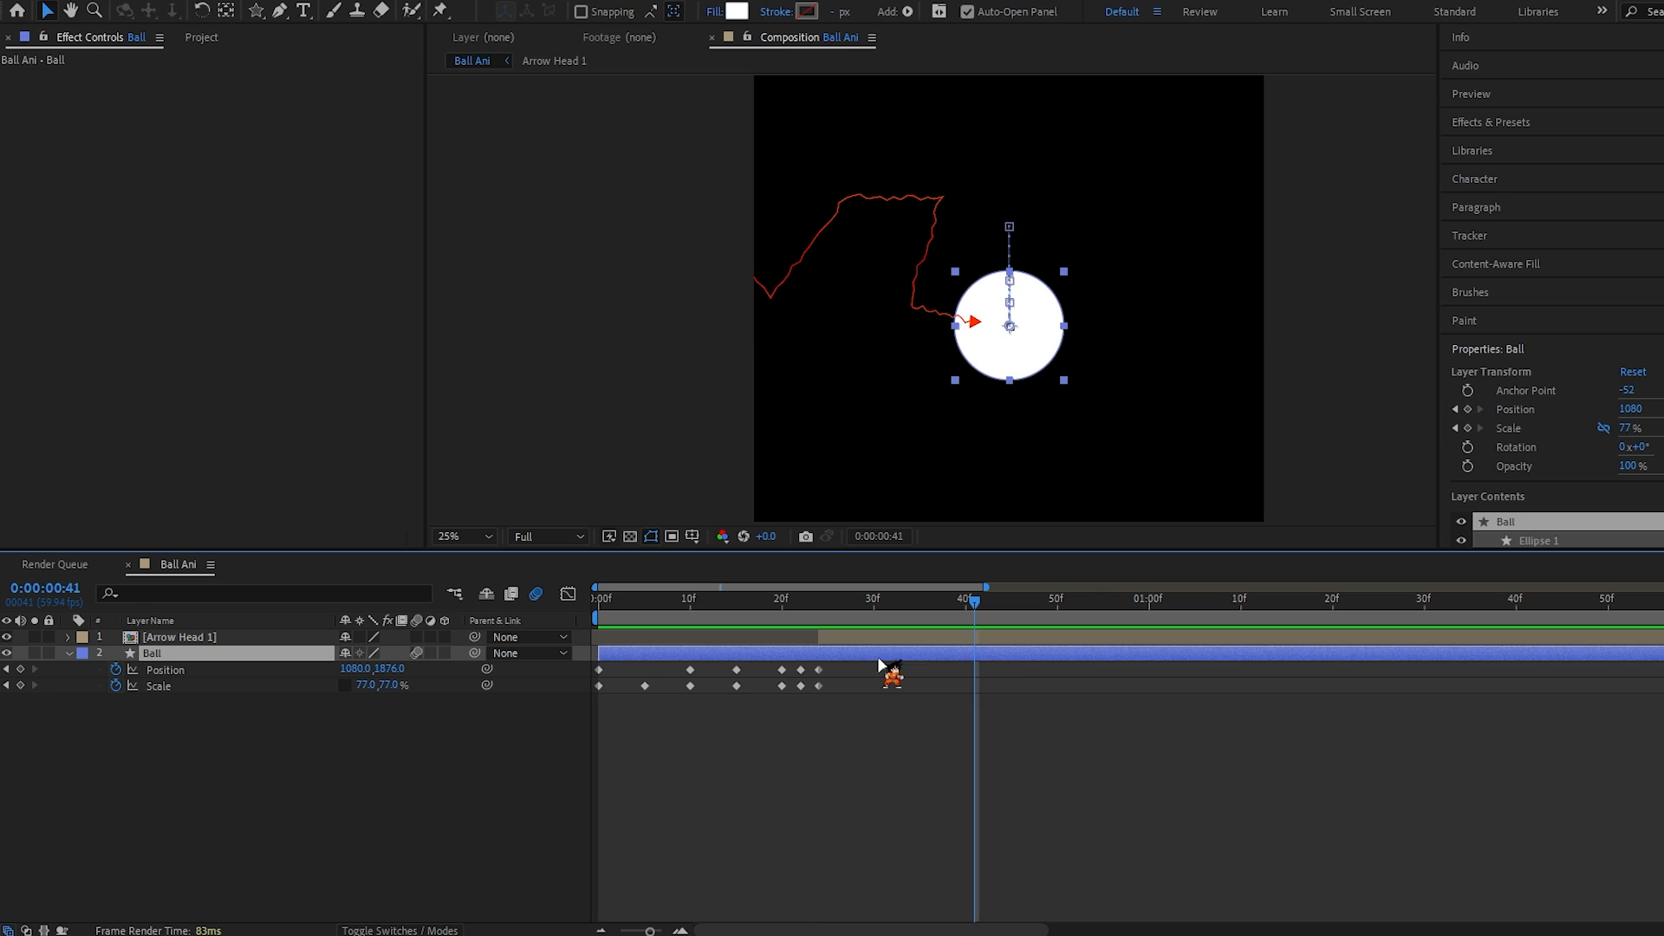
{"action": "key", "text": "p"}
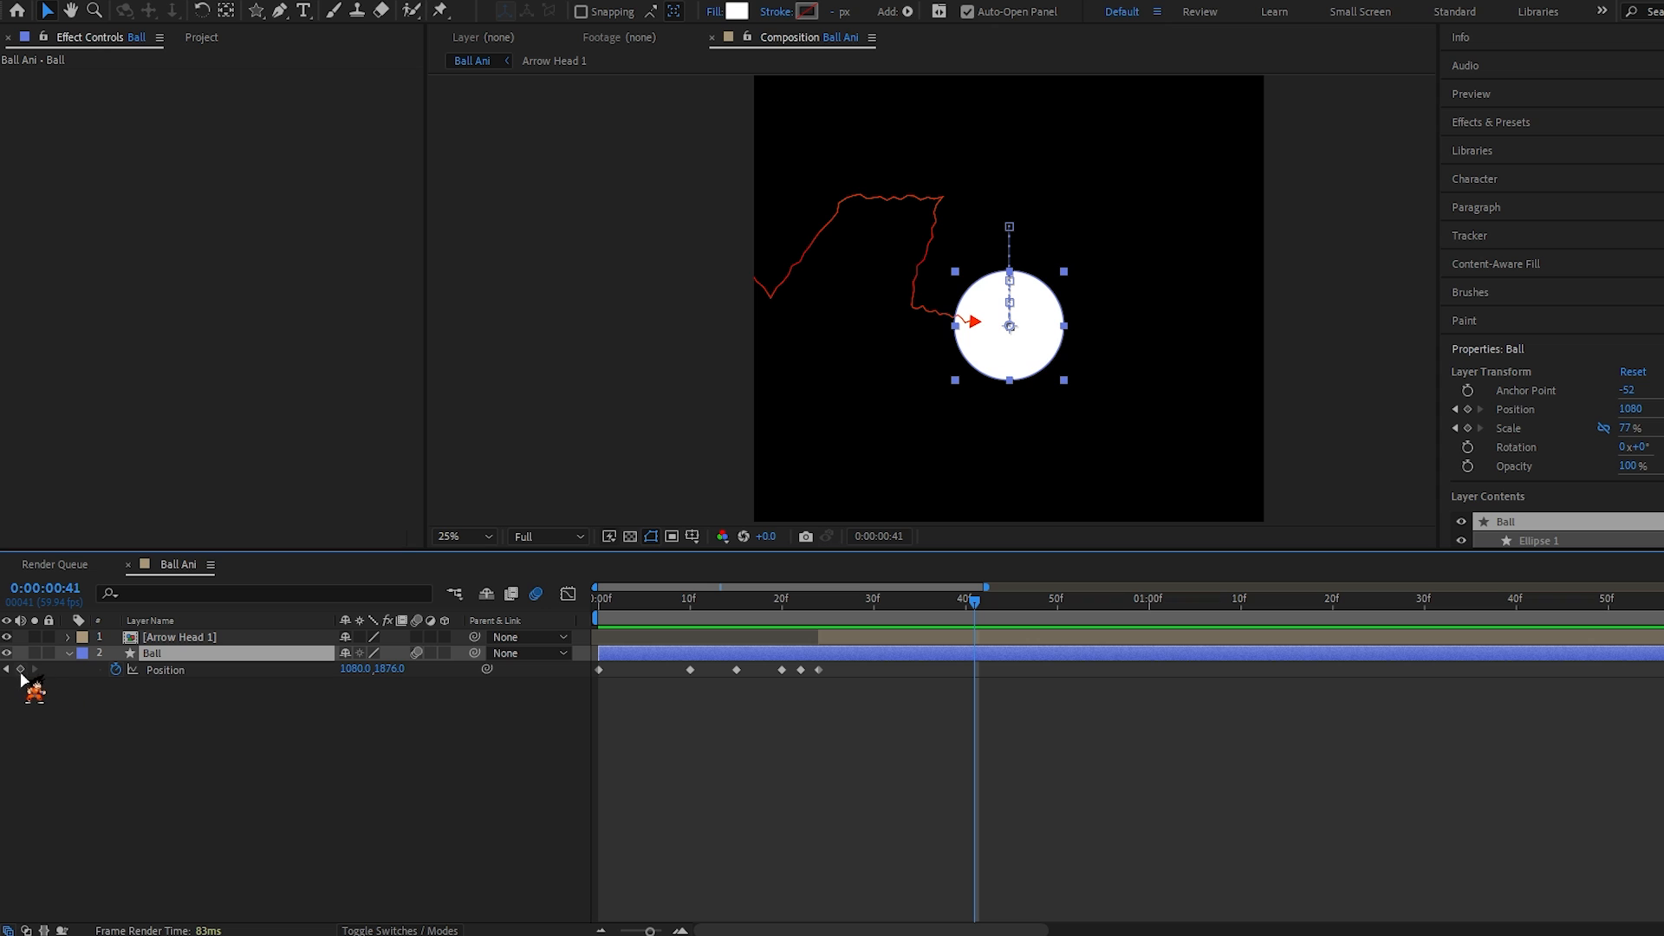
{"action": "left_click", "coordinate": [20, 669]}
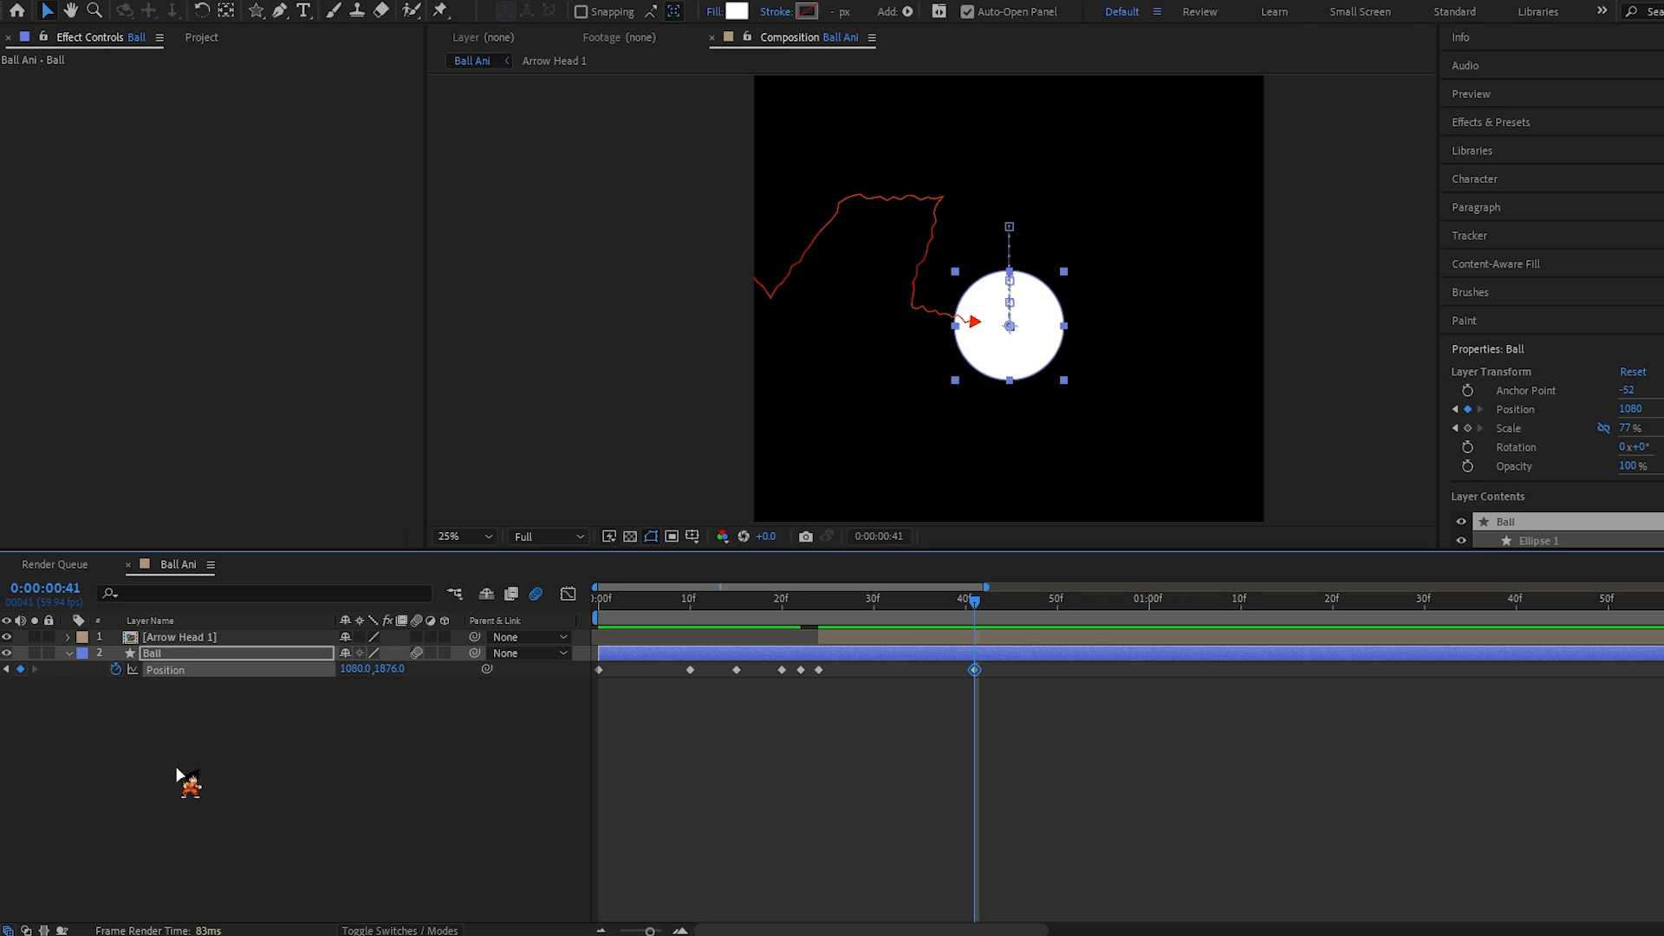
{"action": "key", "text": "shift+Page_Down"}
{"action": "left_click_drag", "start_coordinate": [349, 669], "coordinate": [444, 669]}
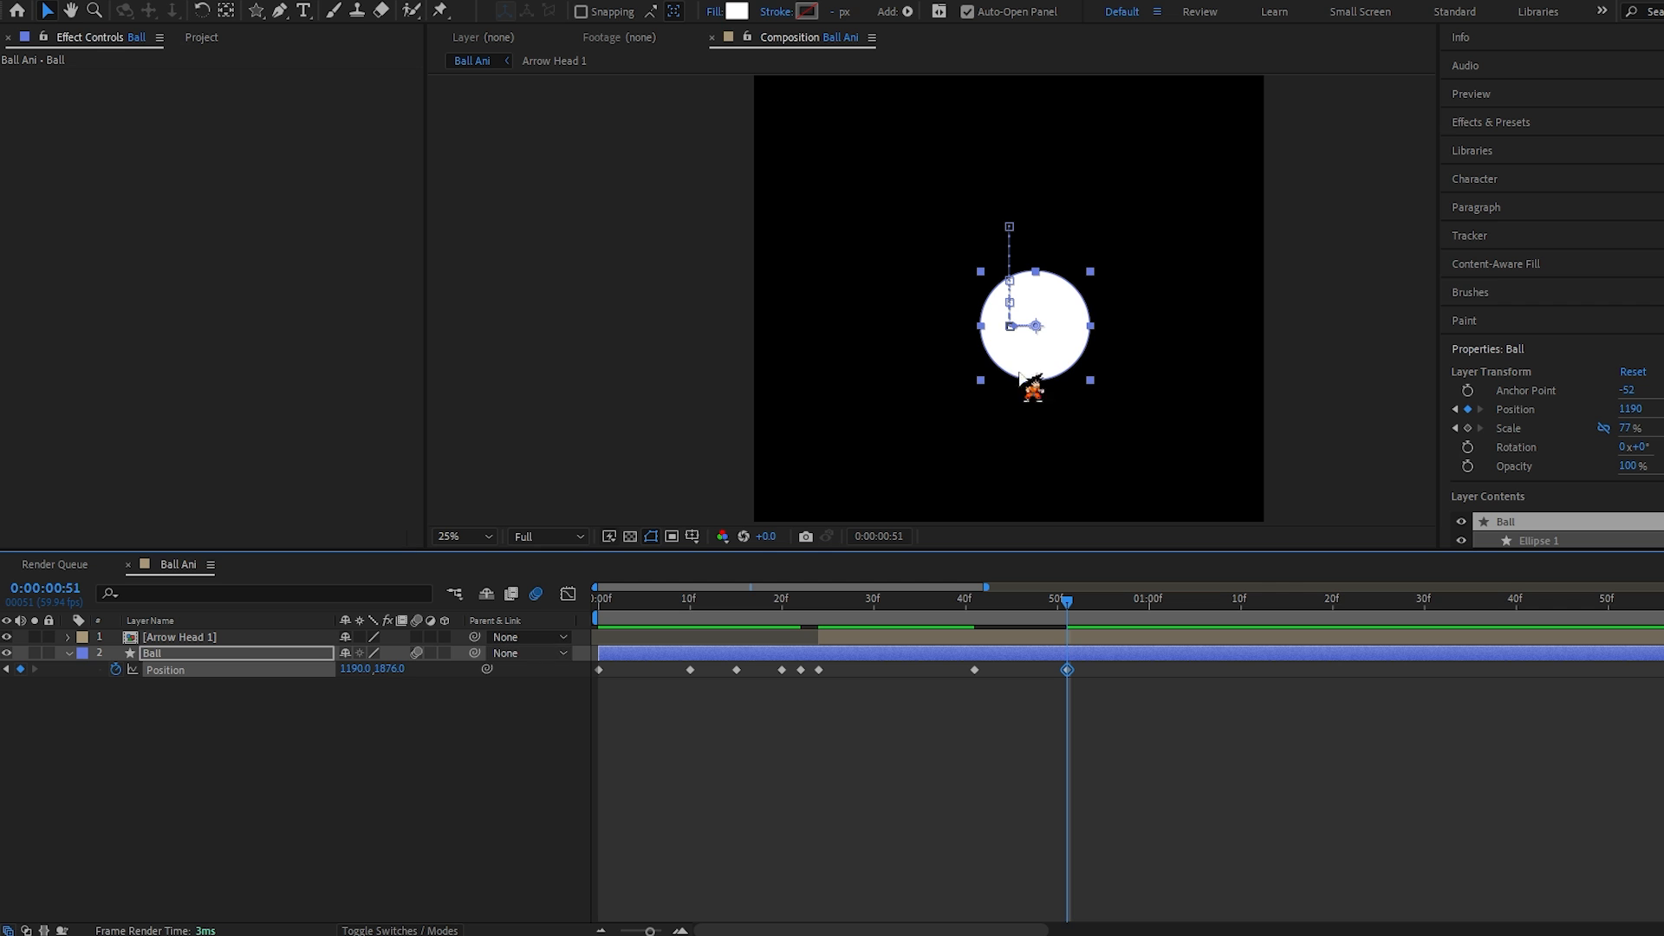
{"action": "scroll", "coordinate": [1205, 355], "scroll_direction": "up", "scroll_amount": 2}
{"action": "left_click_drag", "start_coordinate": [956, 606], "coordinate": [1067, 610]}
{"action": "scroll", "coordinate": [885, 267], "scroll_direction": "up", "scroll_amount": 2}
{"action": "scroll", "coordinate": [853, 315], "scroll_direction": "down", "scroll_amount": 2}
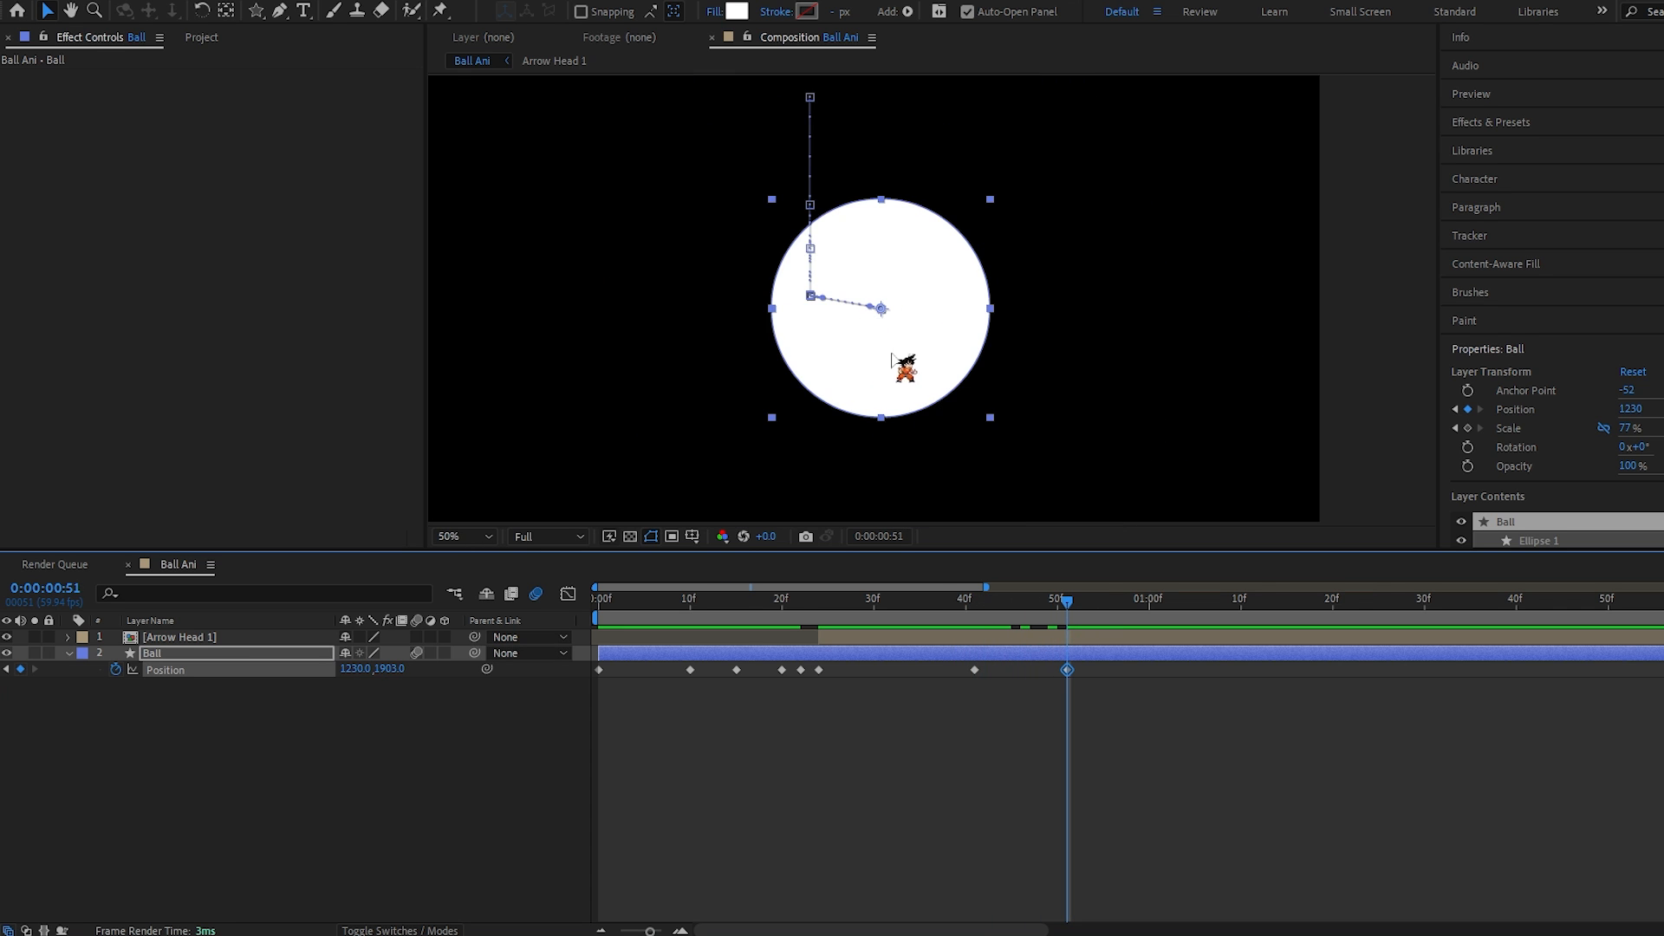
Step: Adjust the handle of the Ball's motion path at the 0:00:00:51 keyframe and preview the movement
{"action": "left_click_drag", "start_coordinate": [902, 349], "coordinate": [949, 348]}
{"action": "key", "text": "v"}
{"action": "scroll", "coordinate": [899, 314], "scroll_direction": "up", "scroll_amount": 2}
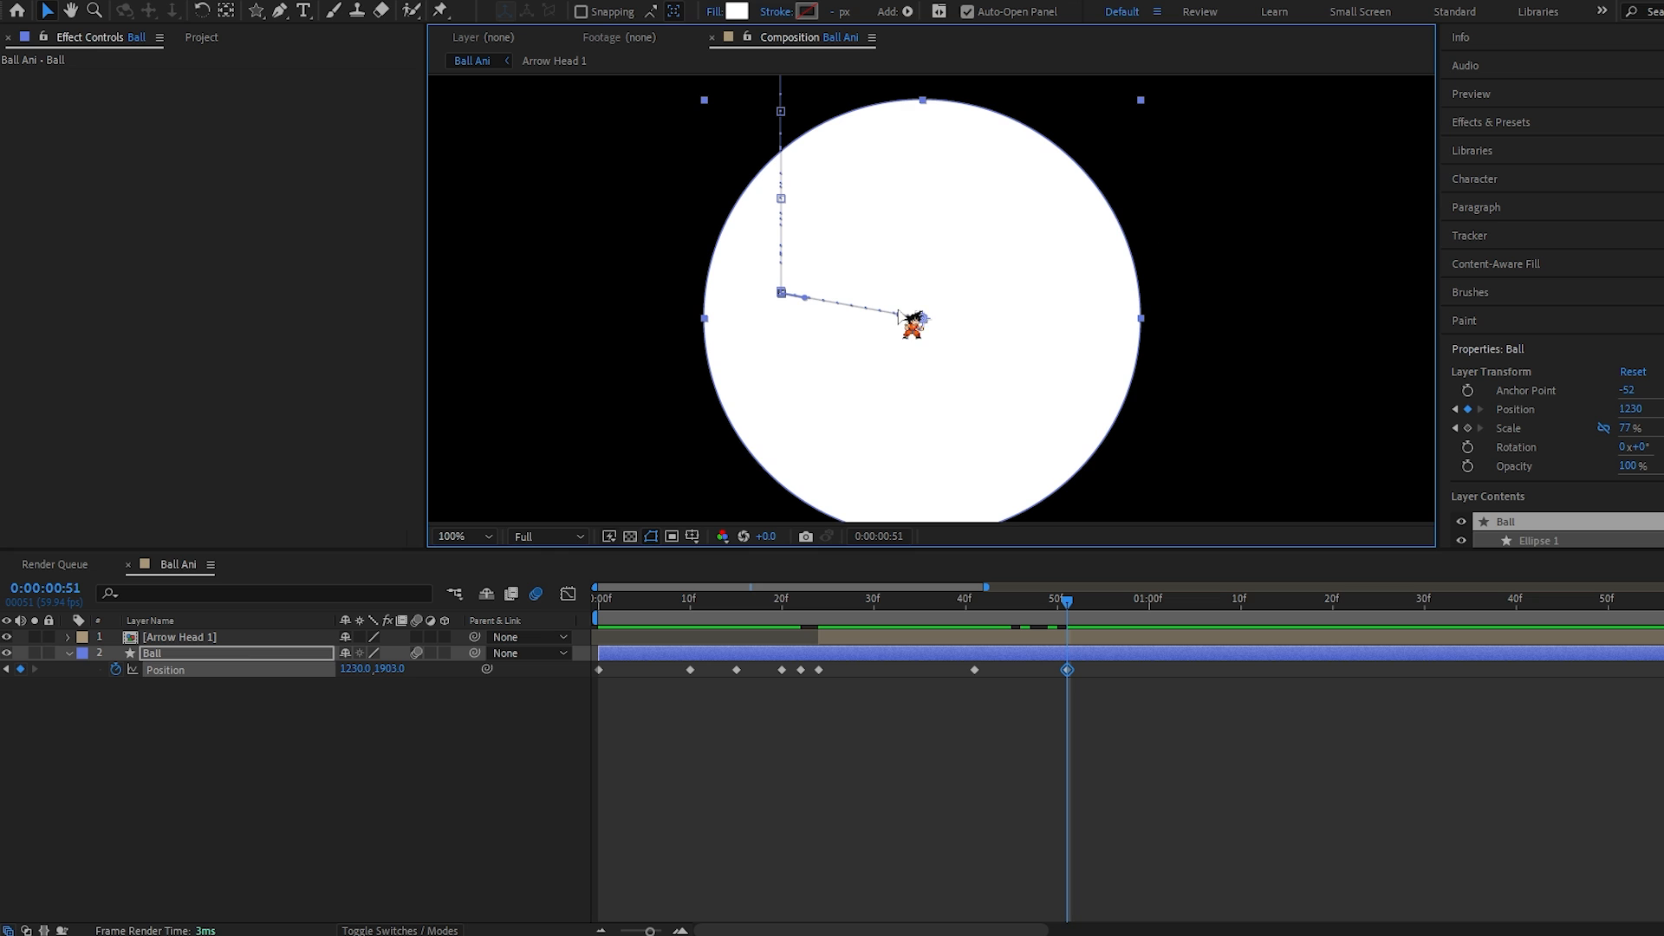
{"action": "left_click_drag", "start_coordinate": [923, 318], "coordinate": [869, 267]}
{"action": "key", "text": "space"}
{"action": "scroll", "coordinate": [909, 442], "scroll_direction": "down", "scroll_amount": 1}
{"action": "left_click_drag", "start_coordinate": [975, 602], "coordinate": [1085, 607]}
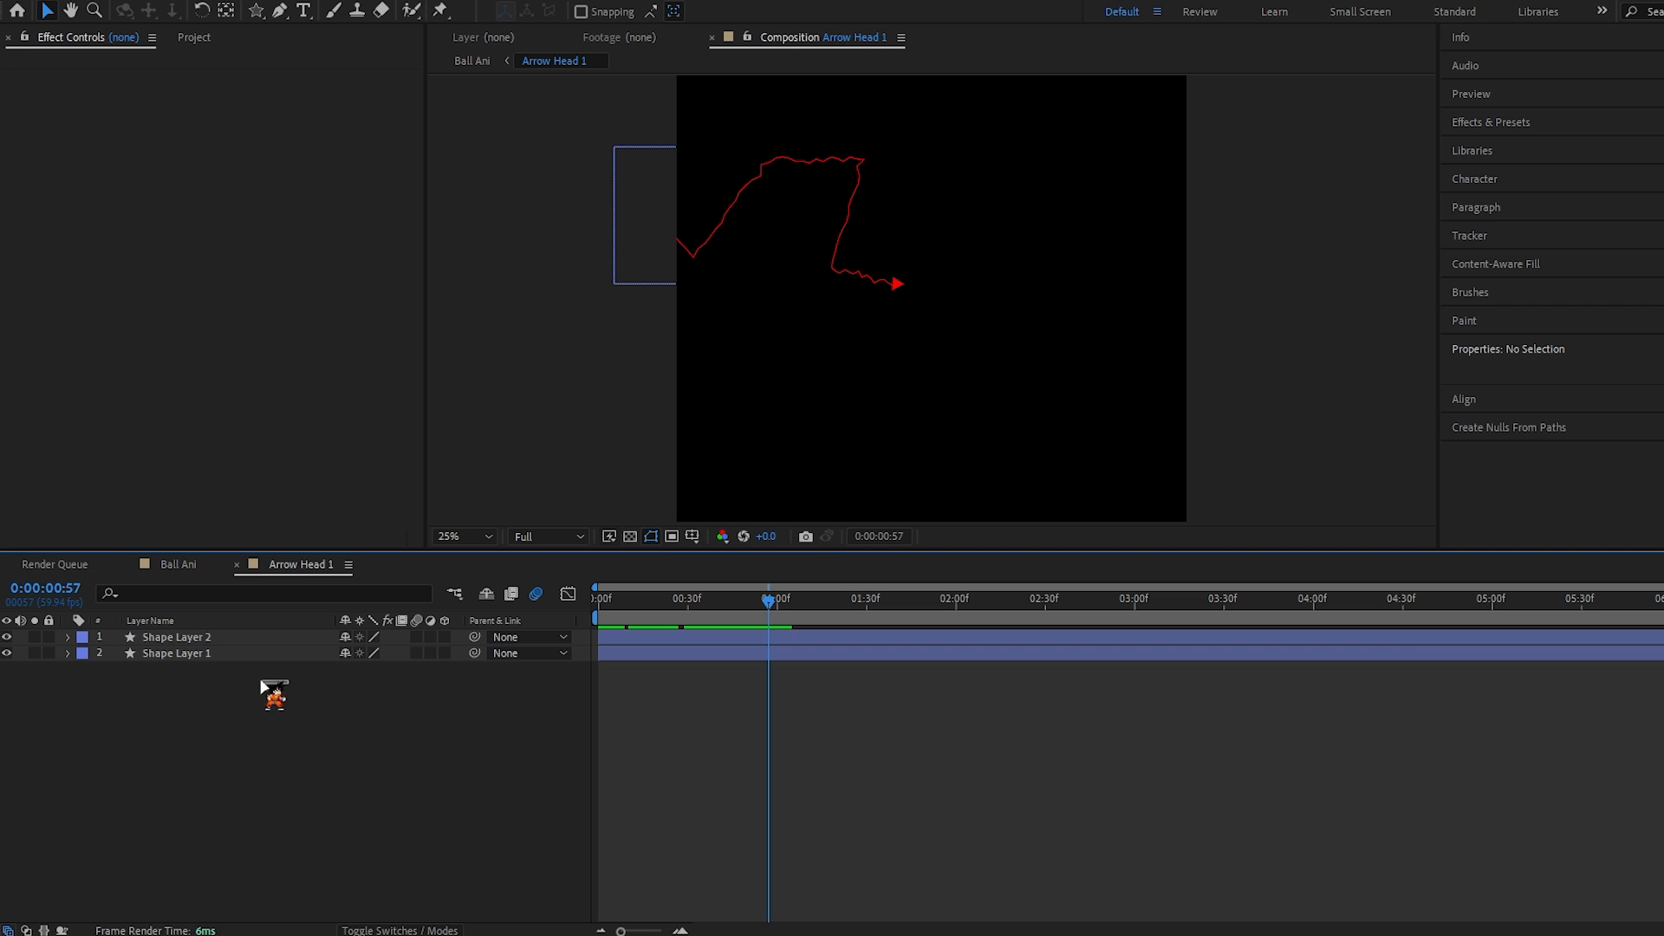
Step: Copy Shape Layer 1 and Shape Layer 2 from the Arrow Head 1 composition into Ball Ani and select Shape Layer 1
{"action": "left_click_drag", "start_coordinate": [289, 683], "coordinate": [203, 642]}
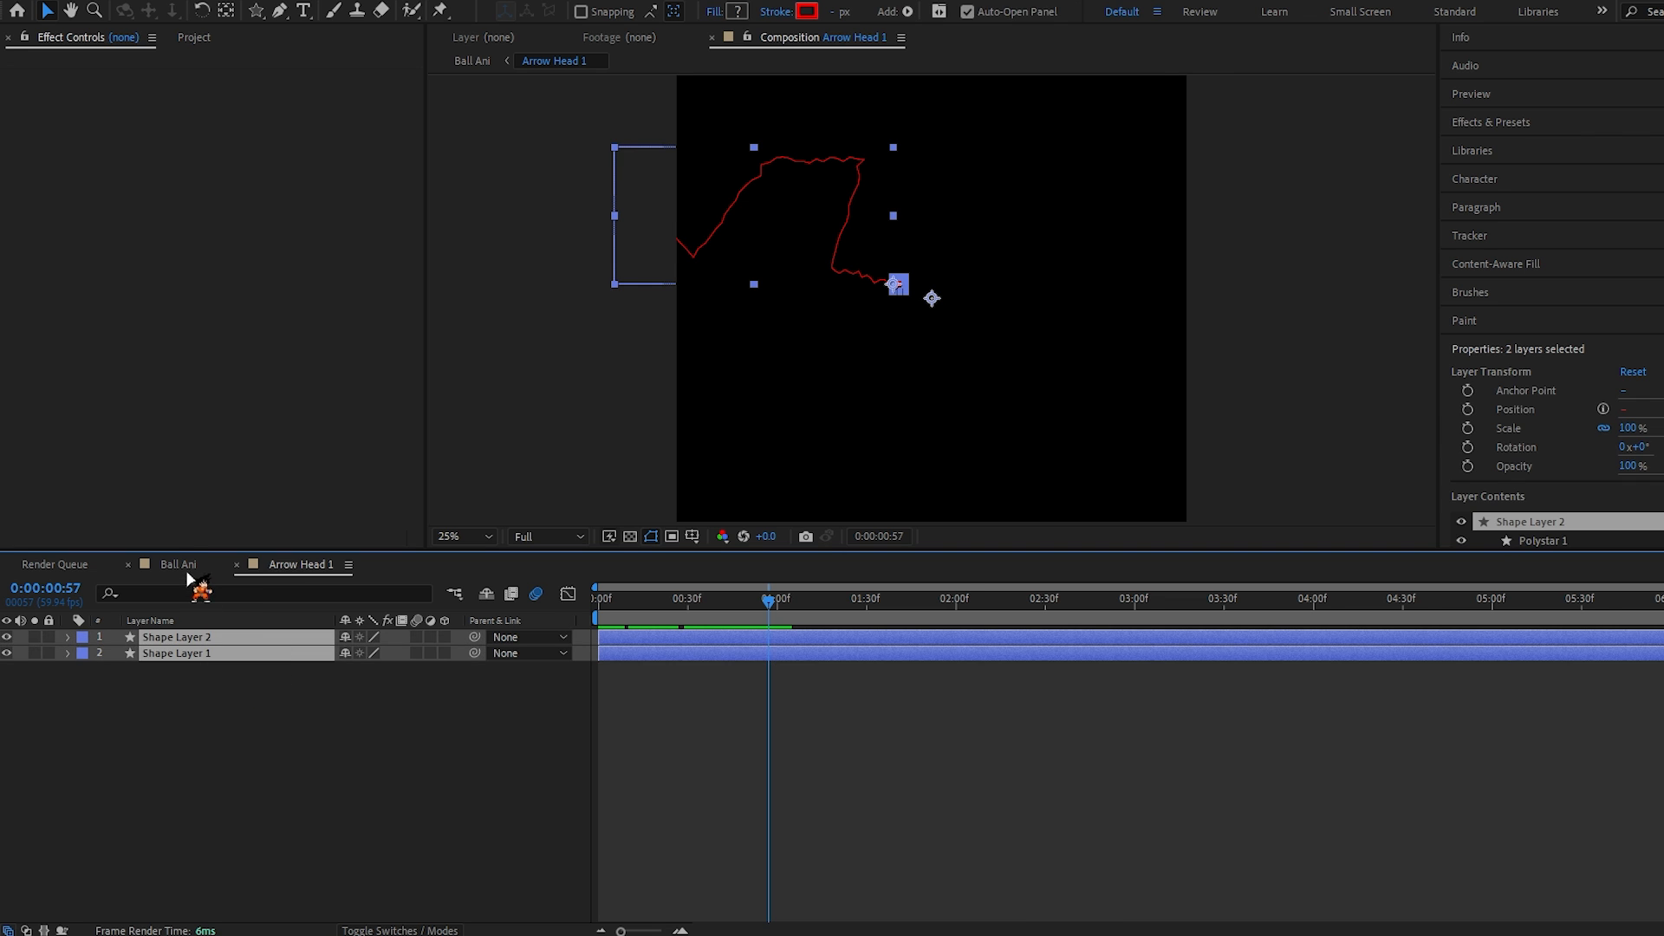
{"action": "left_click", "coordinate": [181, 567]}
{"action": "left_click", "coordinate": [726, 303]}
{"action": "left_click_drag", "start_coordinate": [726, 303], "coordinate": [692, 349]}
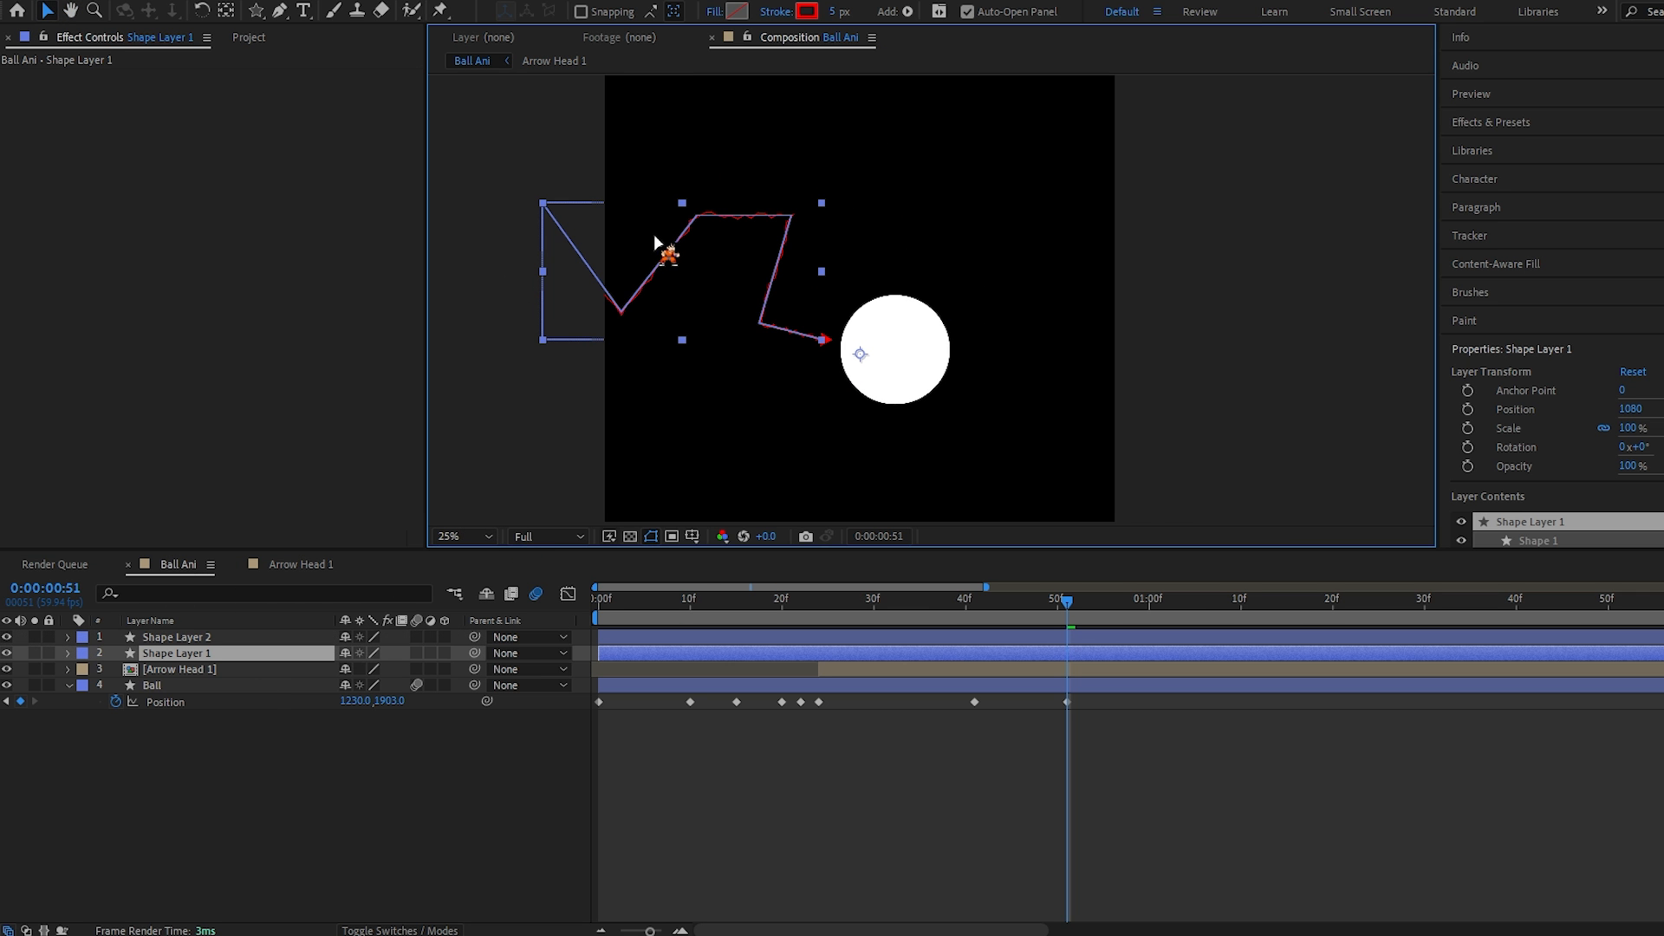
Step: Move the arrowhead-end point of Shape Layer 1's path to the lower-right edge of the ball
{"action": "scroll", "coordinate": [640, 434], "scroll_direction": "up", "scroll_amount": 2}
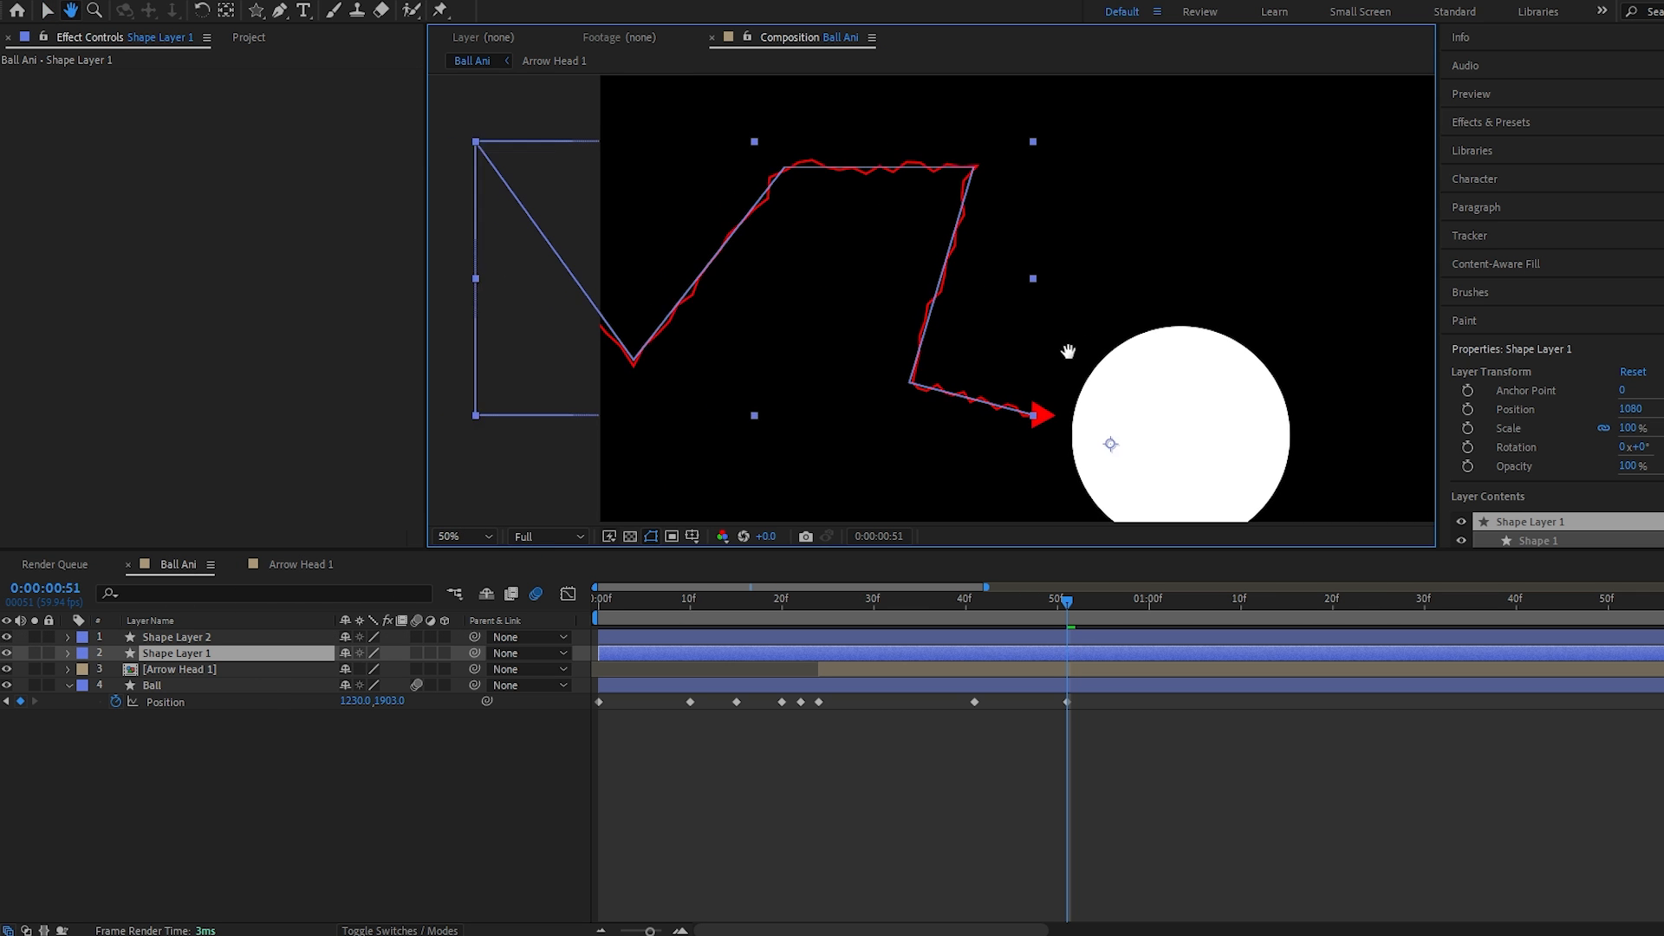
{"action": "key", "text": "g"}
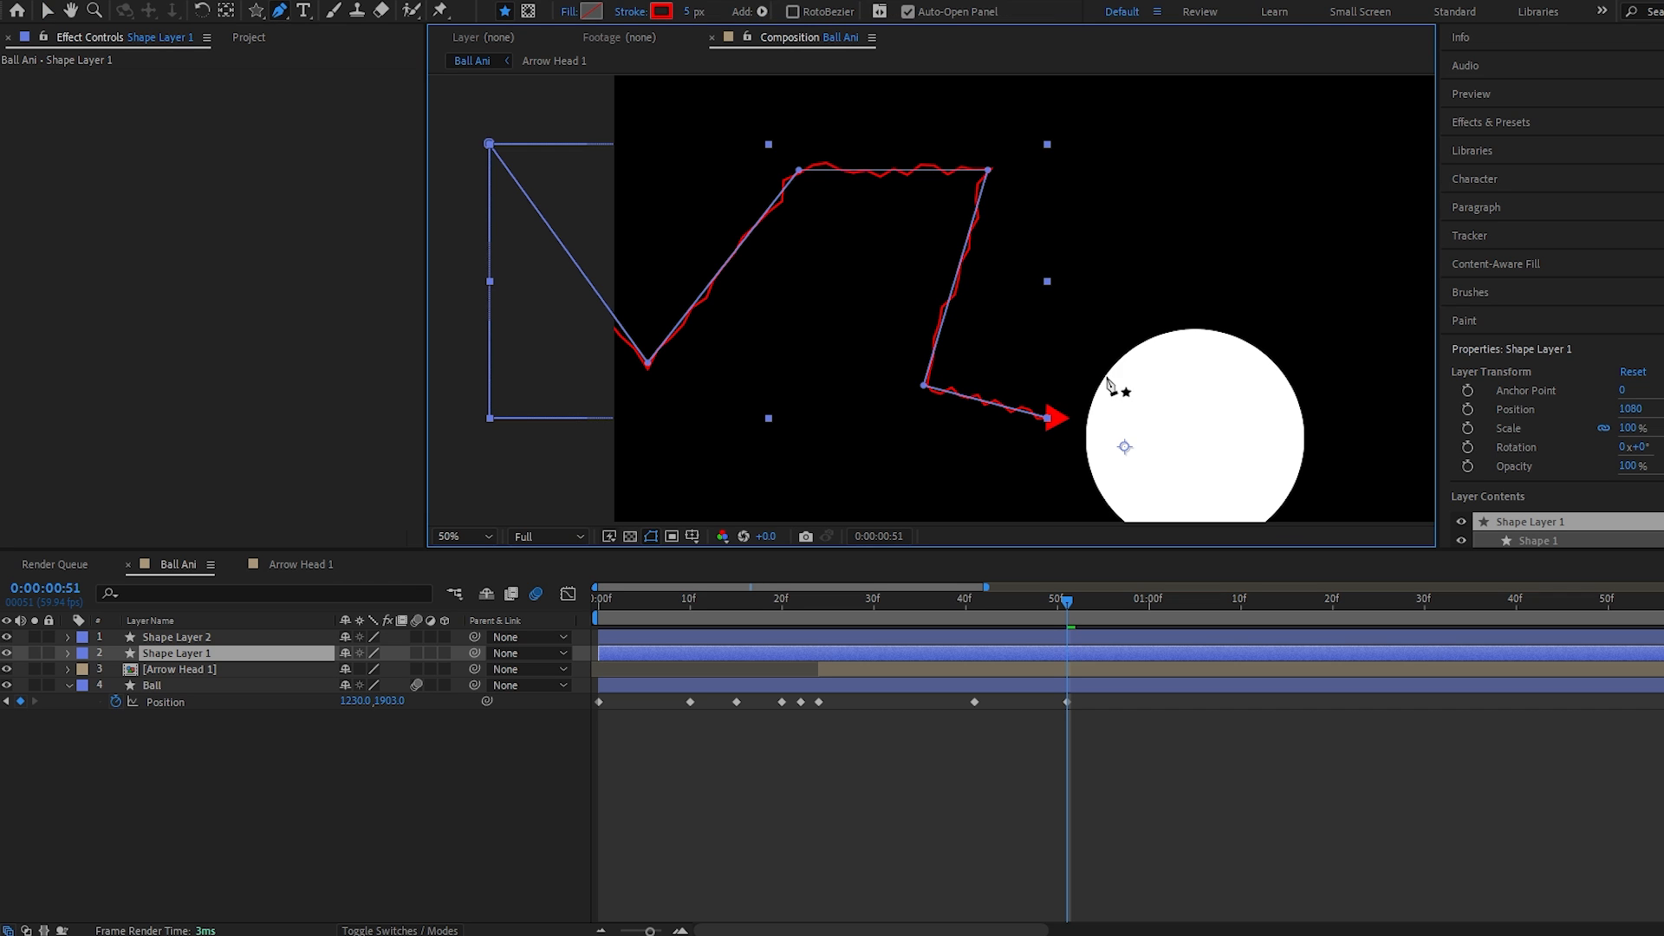
{"action": "left_click_drag", "start_coordinate": [1047, 418], "coordinate": [1301, 472]}
{"action": "left_click_drag", "start_coordinate": [1220, 386], "coordinate": [968, 265]}
{"action": "scroll", "coordinate": [1007, 286], "scroll_direction": "down", "scroll_amount": 2}
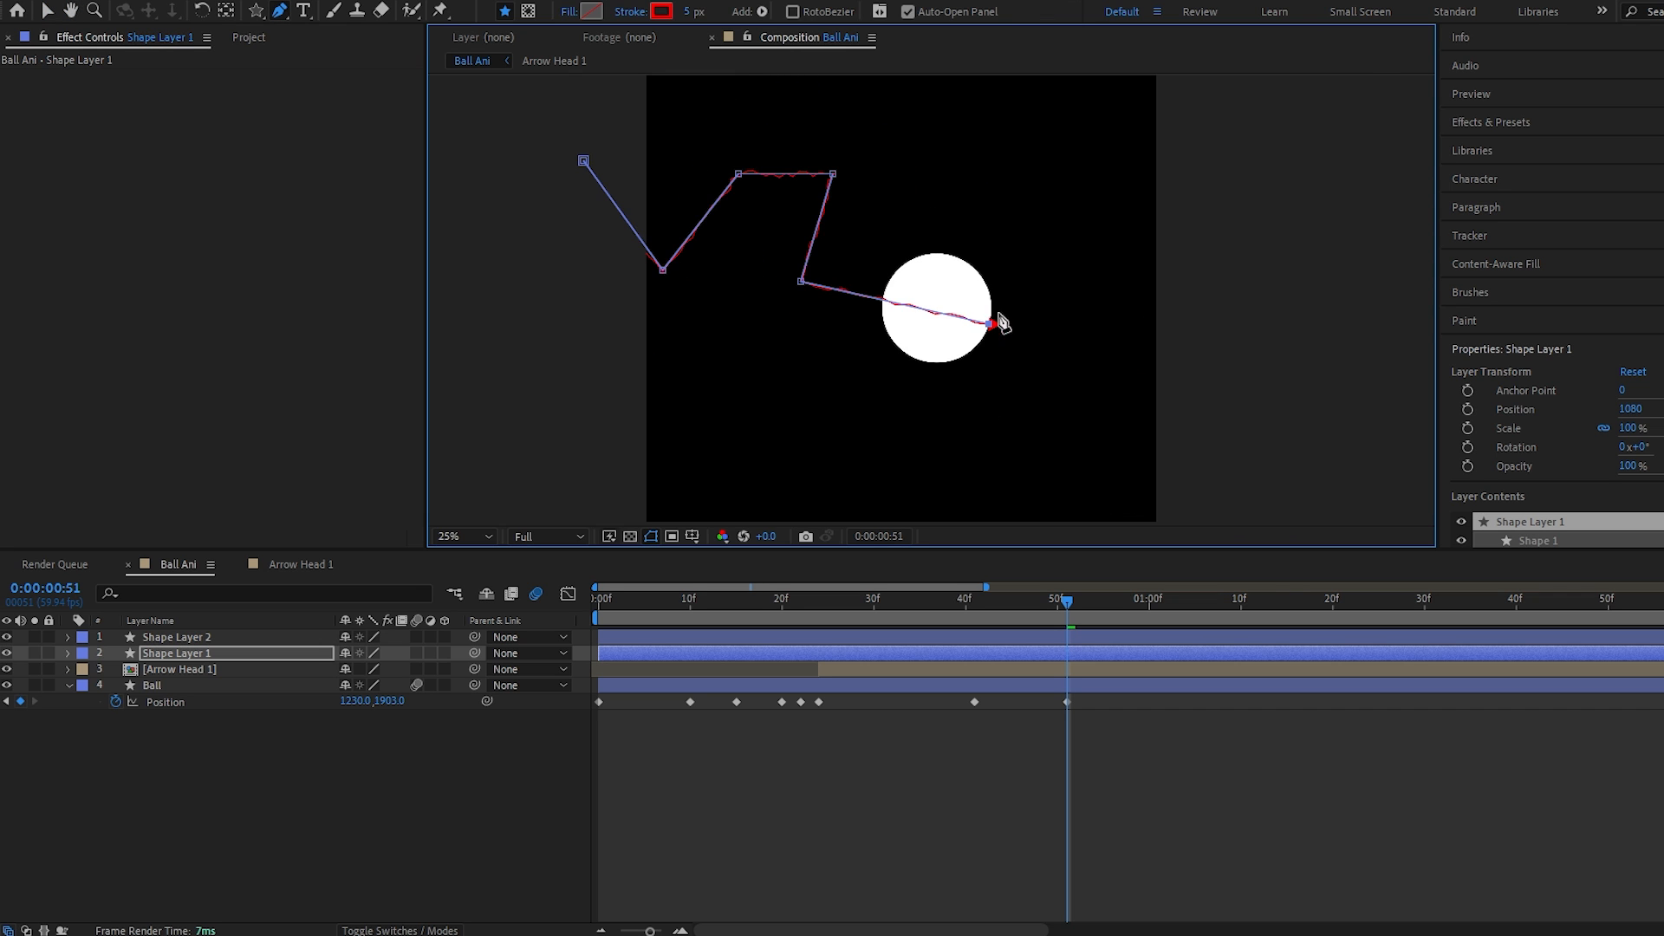
{"action": "scroll", "coordinate": [993, 326], "scroll_direction": "up", "scroll_amount": 2}
{"action": "left_click_drag", "start_coordinate": [930, 310], "coordinate": [921, 341]}
{"action": "scroll", "coordinate": [1005, 377], "scroll_direction": "down", "scroll_amount": 2}
Step: Reposition the remaining points of Shape Layer 1's path so the arrow enters from the frame's lower-right side and zigzags to the ball
{"action": "left_click_drag", "start_coordinate": [780, 300], "coordinate": [1050, 416]}
{"action": "left_click_drag", "start_coordinate": [814, 193], "coordinate": [1048, 342]}
{"action": "left_click_drag", "start_coordinate": [717, 193], "coordinate": [1108, 408]}
{"action": "left_click_drag", "start_coordinate": [644, 290], "coordinate": [1127, 464]}
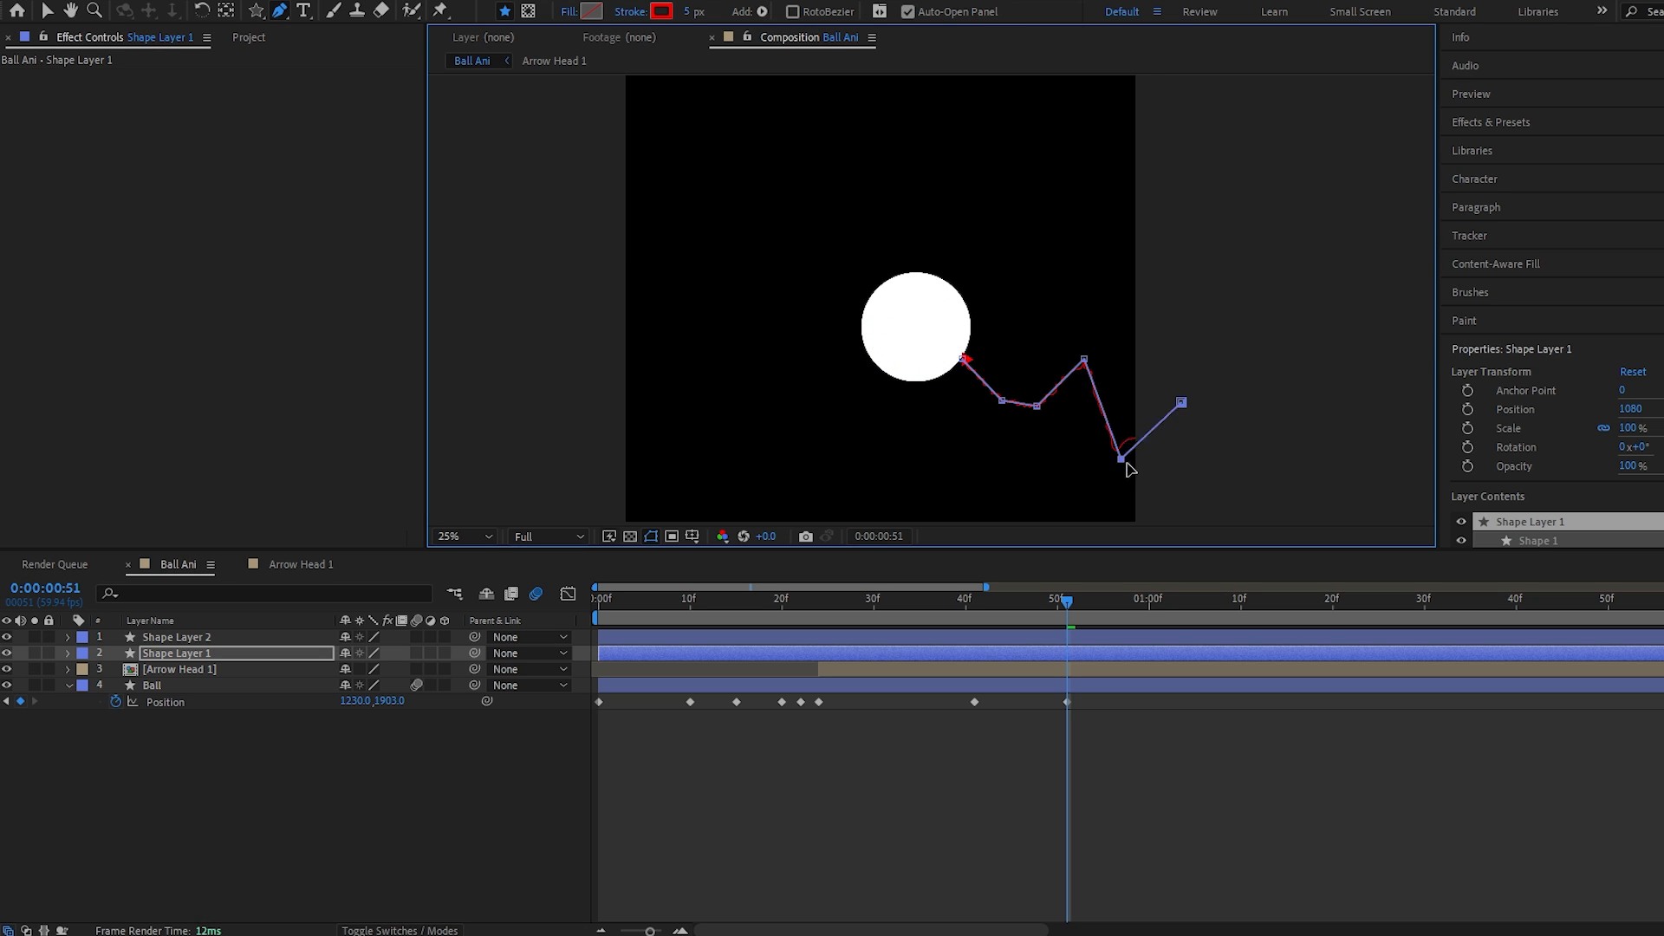
{"action": "left_click_drag", "start_coordinate": [1127, 465], "coordinate": [1137, 464]}
{"action": "left_click_drag", "start_coordinate": [1083, 360], "coordinate": [1089, 390]}
{"action": "mouse_move", "coordinate": [949, 600]}
{"action": "left_mouse_down"}
{"action": "mouse_move", "coordinate": [819, 607]}
{"action": "mouse_move", "coordinate": [1067, 621]}
{"action": "left_mouse_up"}
Step: Shift Shape Layer 1 and Shape Layer 2 together to start at frame 15 and preview the arrow's timing
{"action": "left_click", "coordinate": [668, 654]}
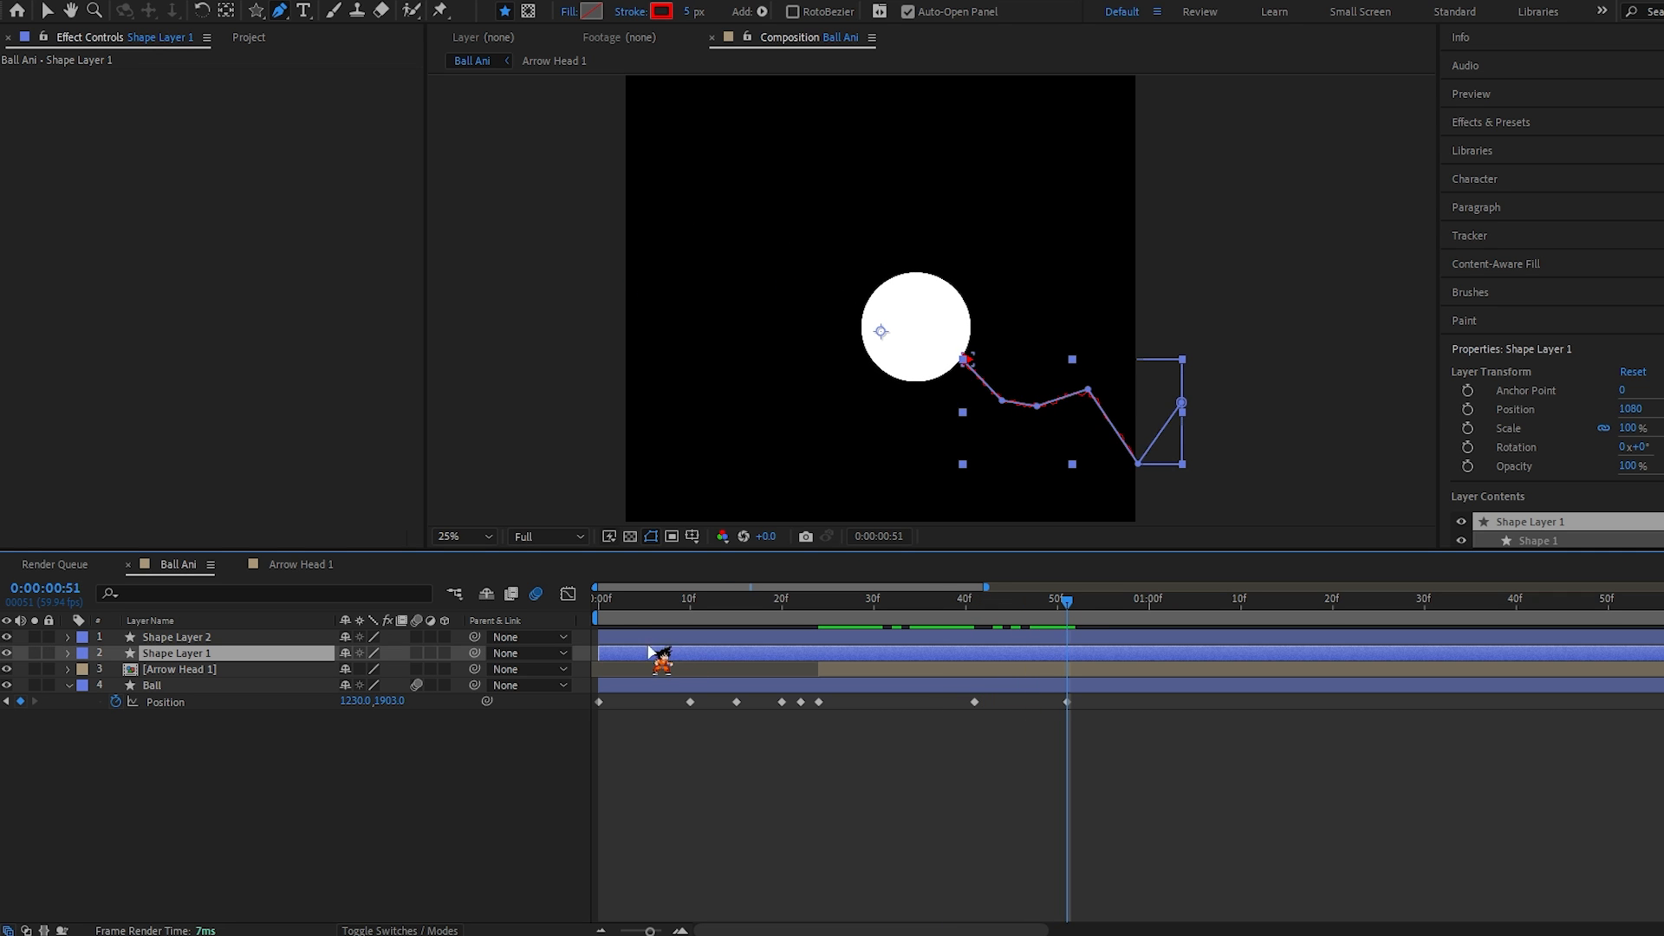
{"action": "left_click", "coordinate": [630, 639], "text": "shift"}
{"action": "left_click_drag", "start_coordinate": [630, 640], "coordinate": [760, 635]}
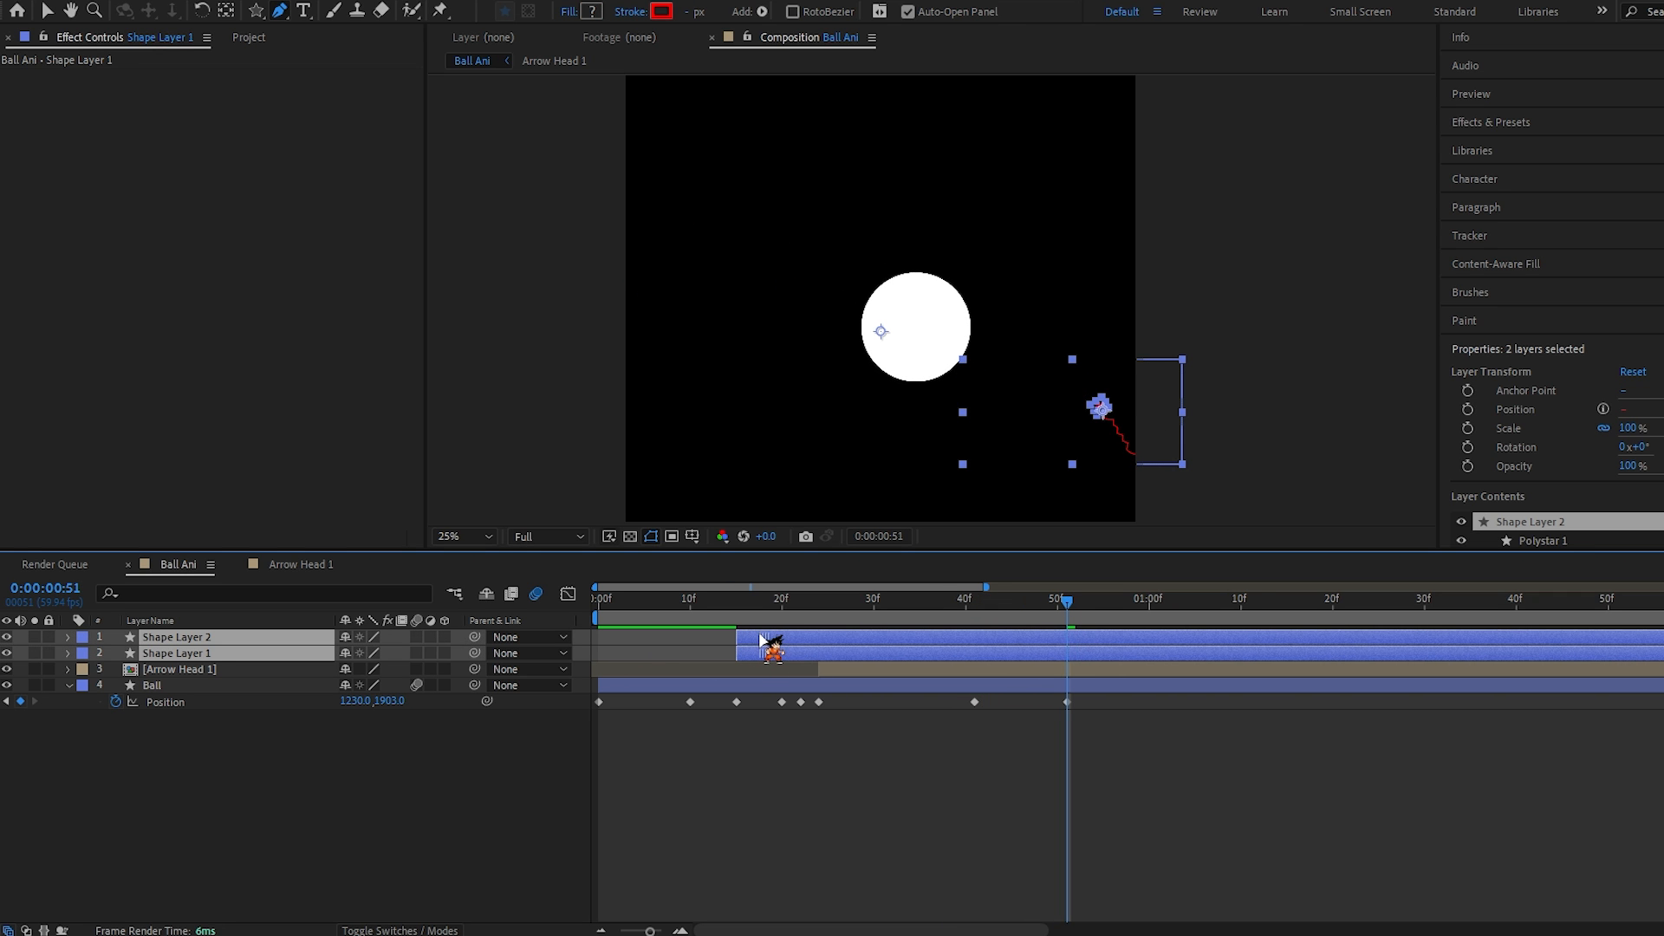
{"action": "key", "text": "space"}
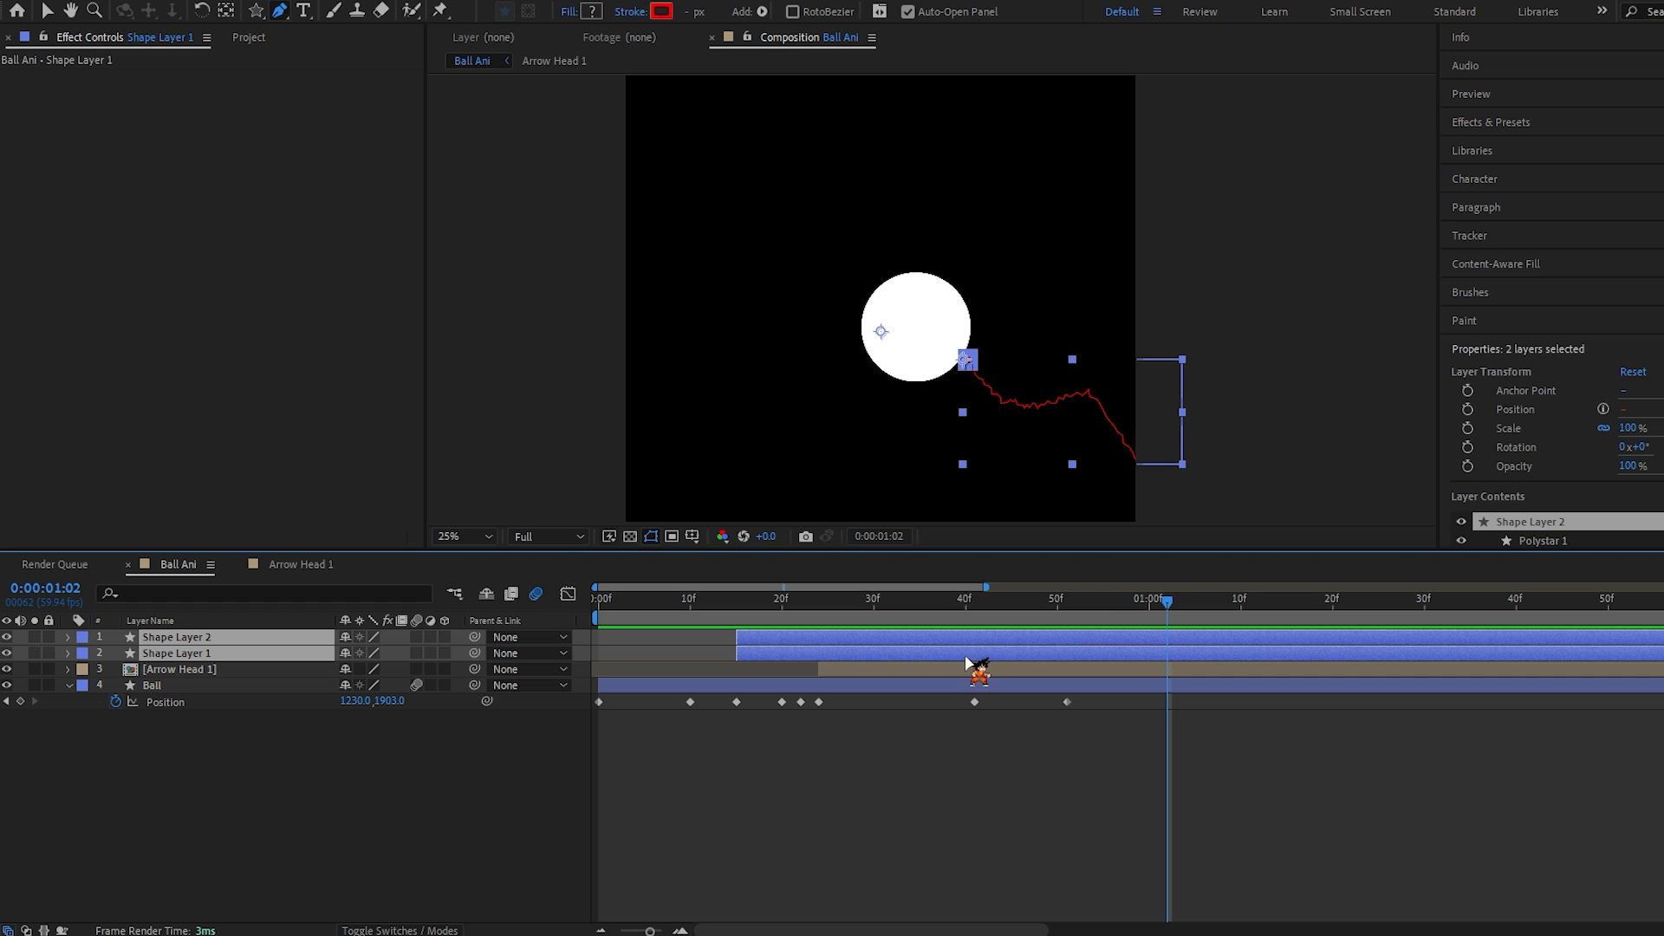
Step: Pre-compose the two selected shape layers into a composition named Arrow Head 2
{"action": "key", "text": "ctrl+shift+c"}
{"action": "type", "text": "Arrow Head"}
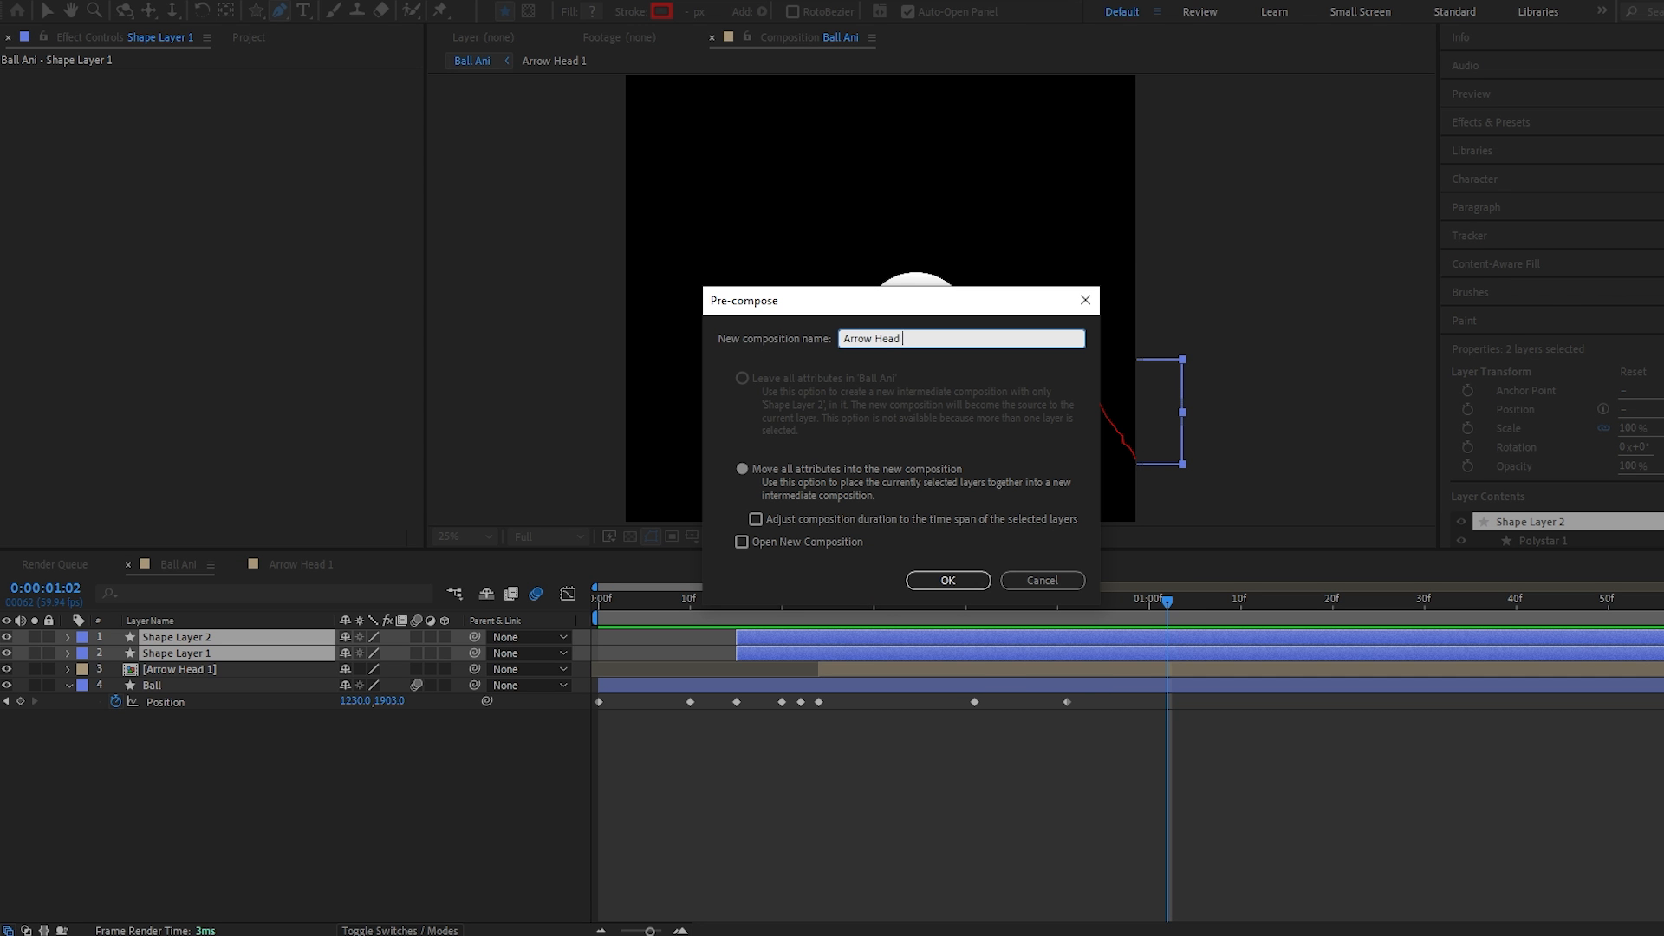
{"action": "key", "text": "Return"}
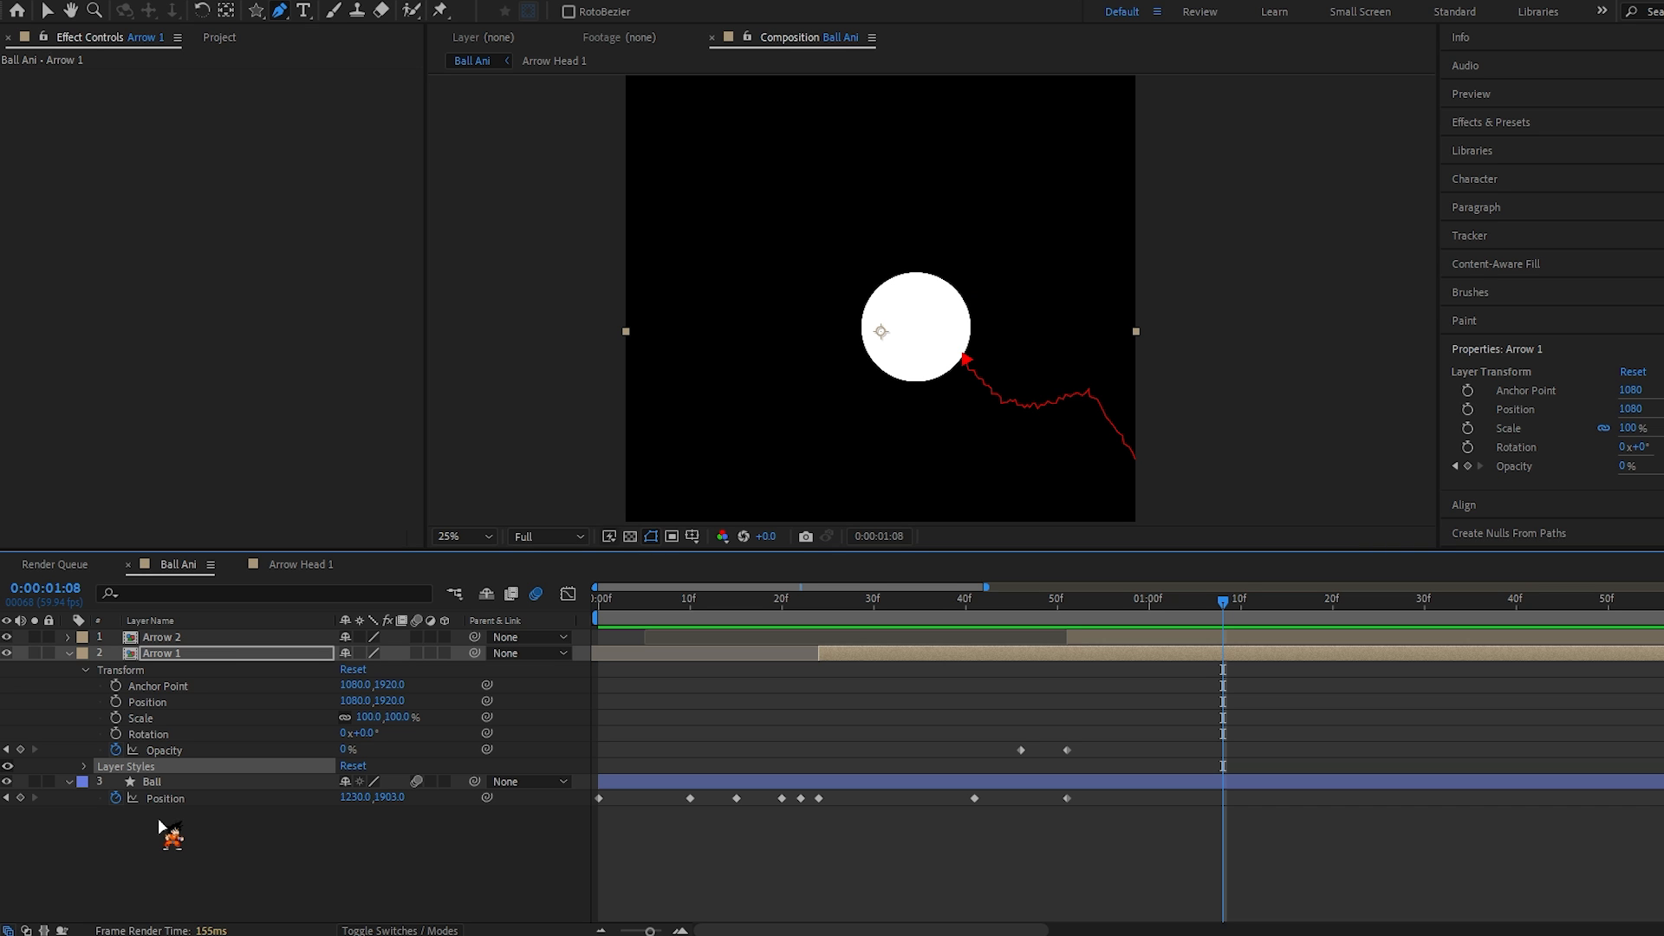
Step: Add a Position keyframe to the Ball layer at 0:00:01:08, when the second arrow hits the ball
{"action": "left_click", "coordinate": [259, 771]}
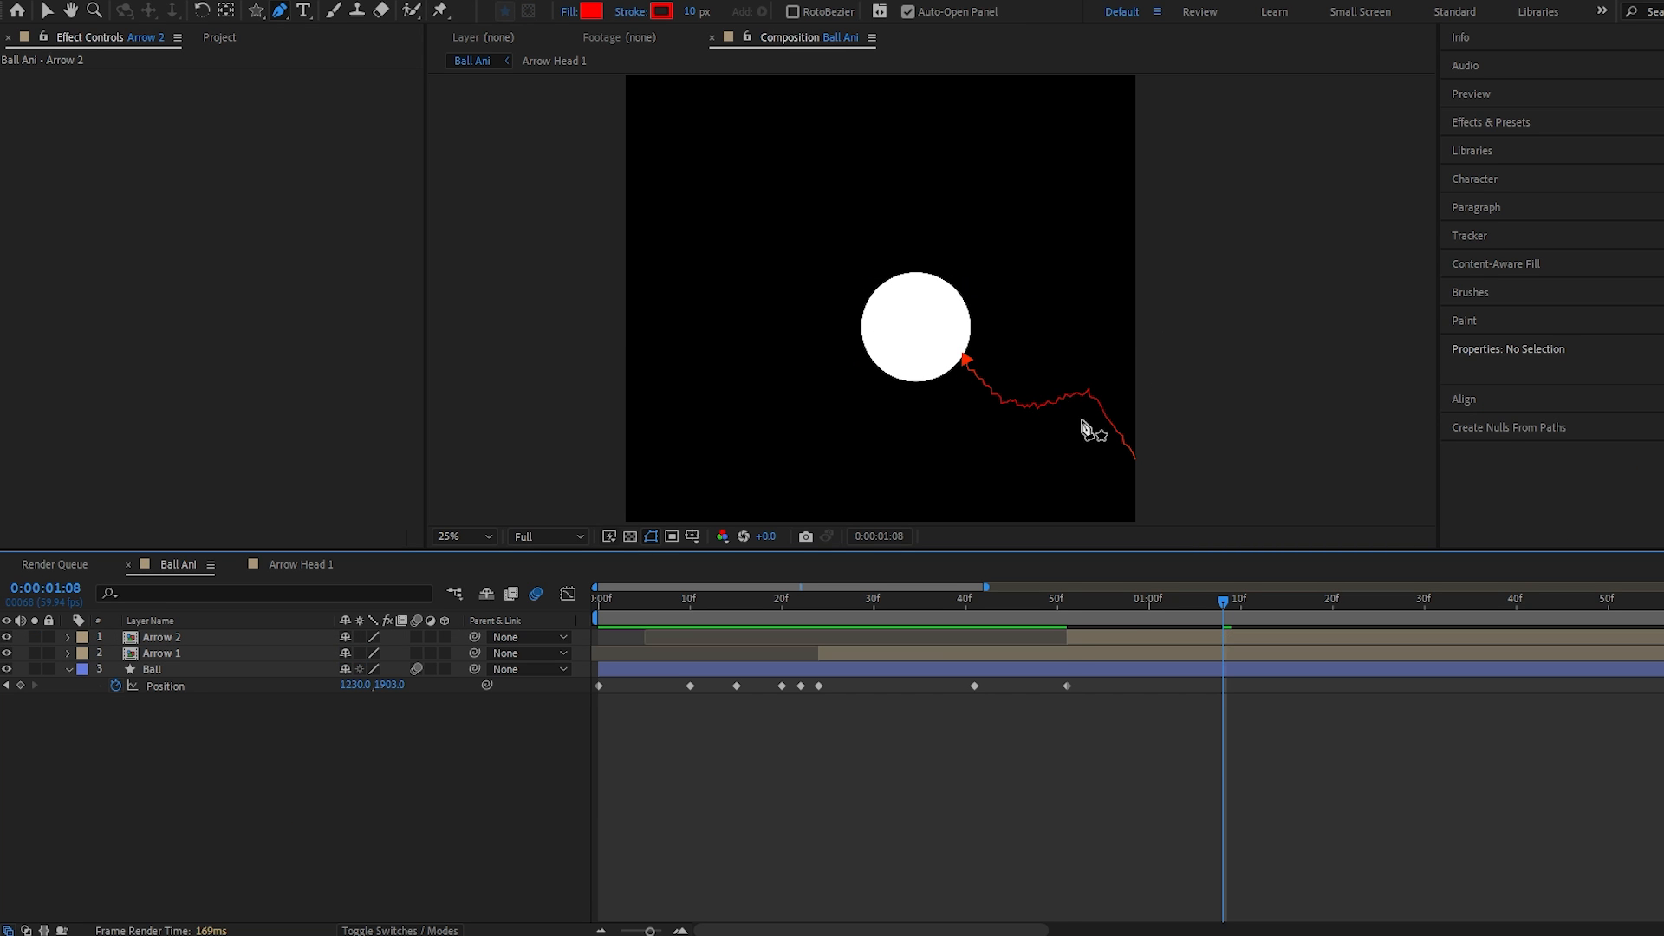
{"action": "mouse_move", "coordinate": [1073, 601]}
{"action": "left_mouse_down"}
{"action": "mouse_move", "coordinate": [1070, 642]}
{"action": "mouse_move", "coordinate": [1220, 646]}
{"action": "left_mouse_up"}
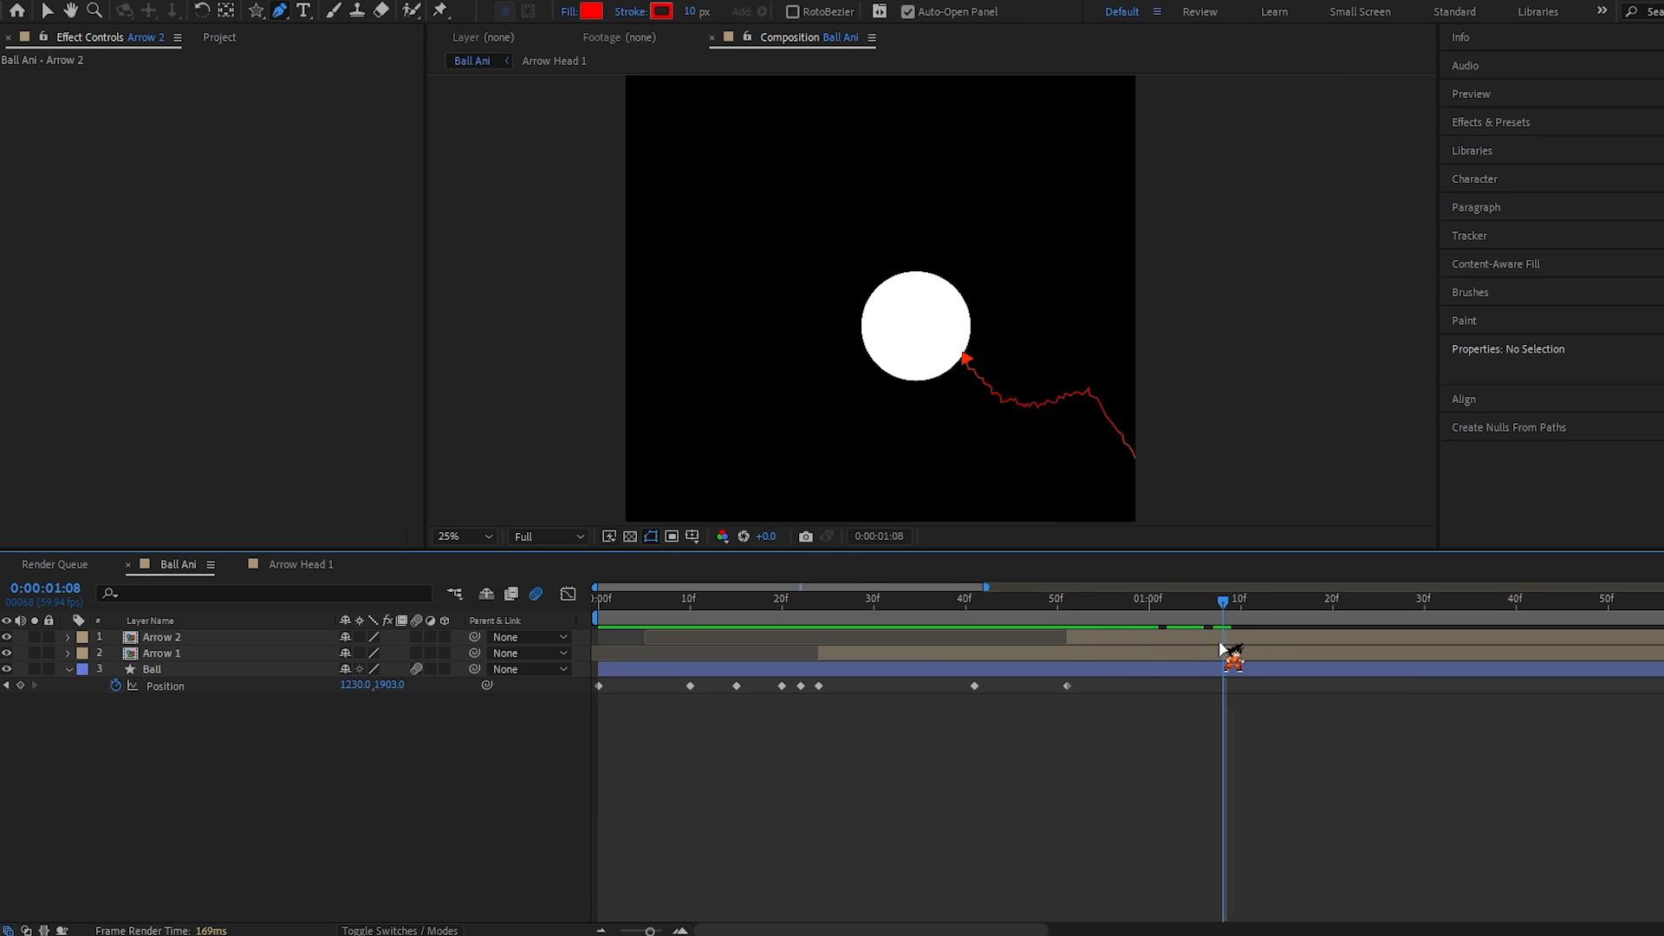
{"action": "left_click", "coordinate": [1226, 669]}
{"action": "left_click", "coordinate": [21, 685]}
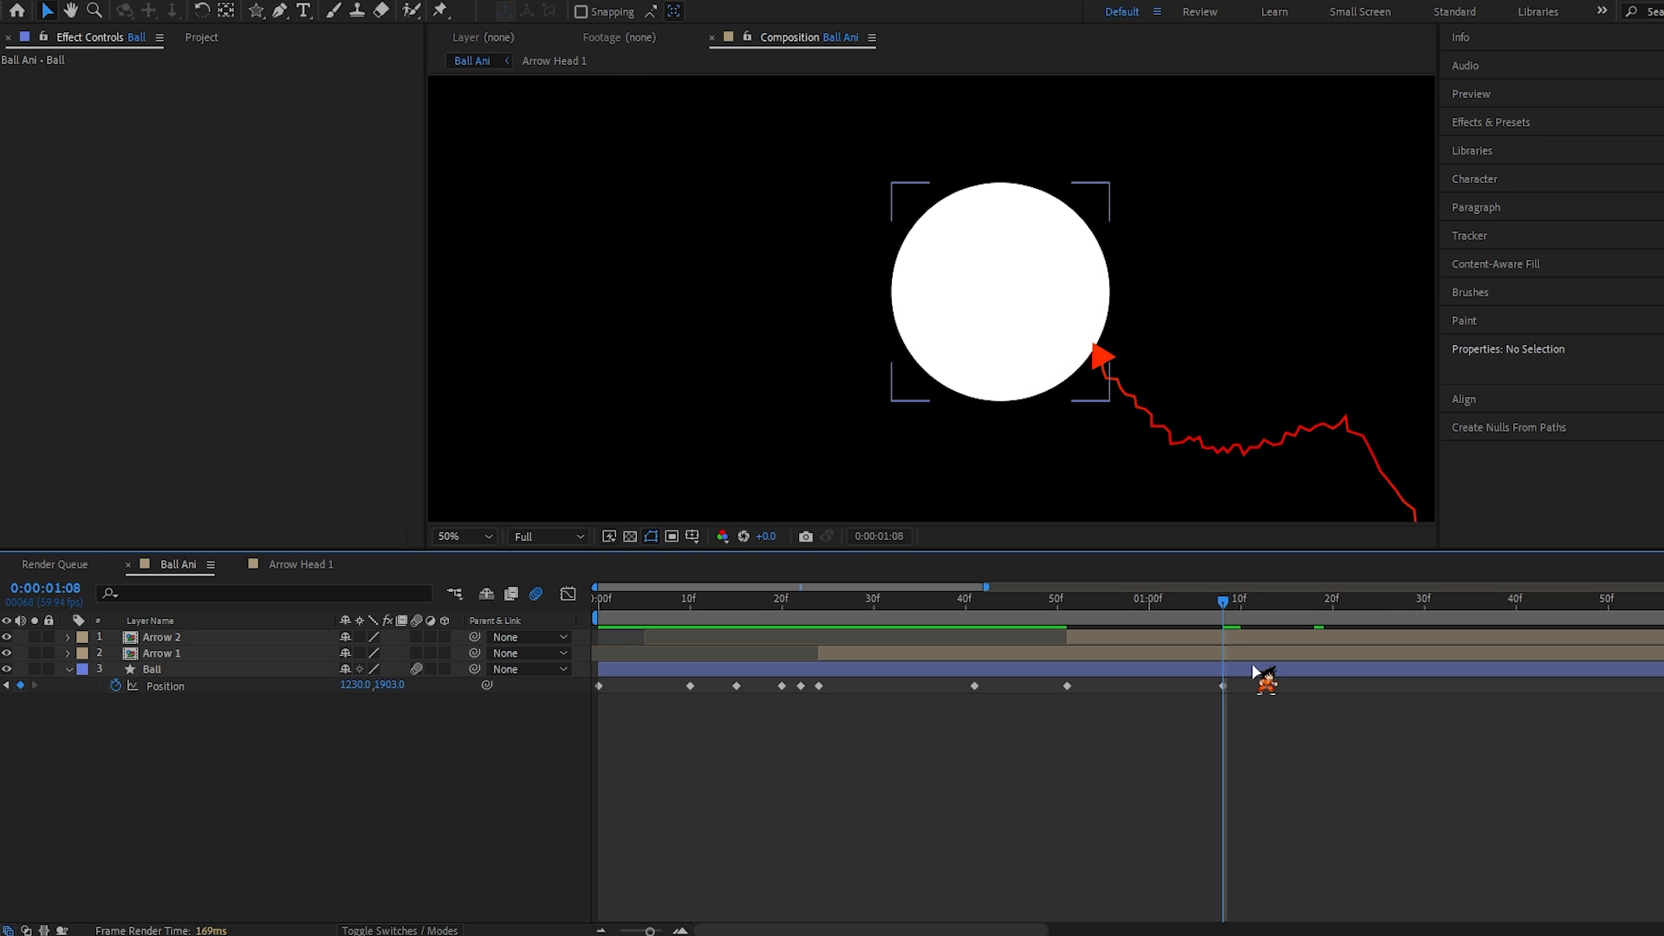
Step: Keyframe the ball's reaction to the hit, at 1110, 1705 on 0:00:01:18 and 1028, 1995 on 0:00:01:28
{"action": "key", "text": "shift+Page_Down"}
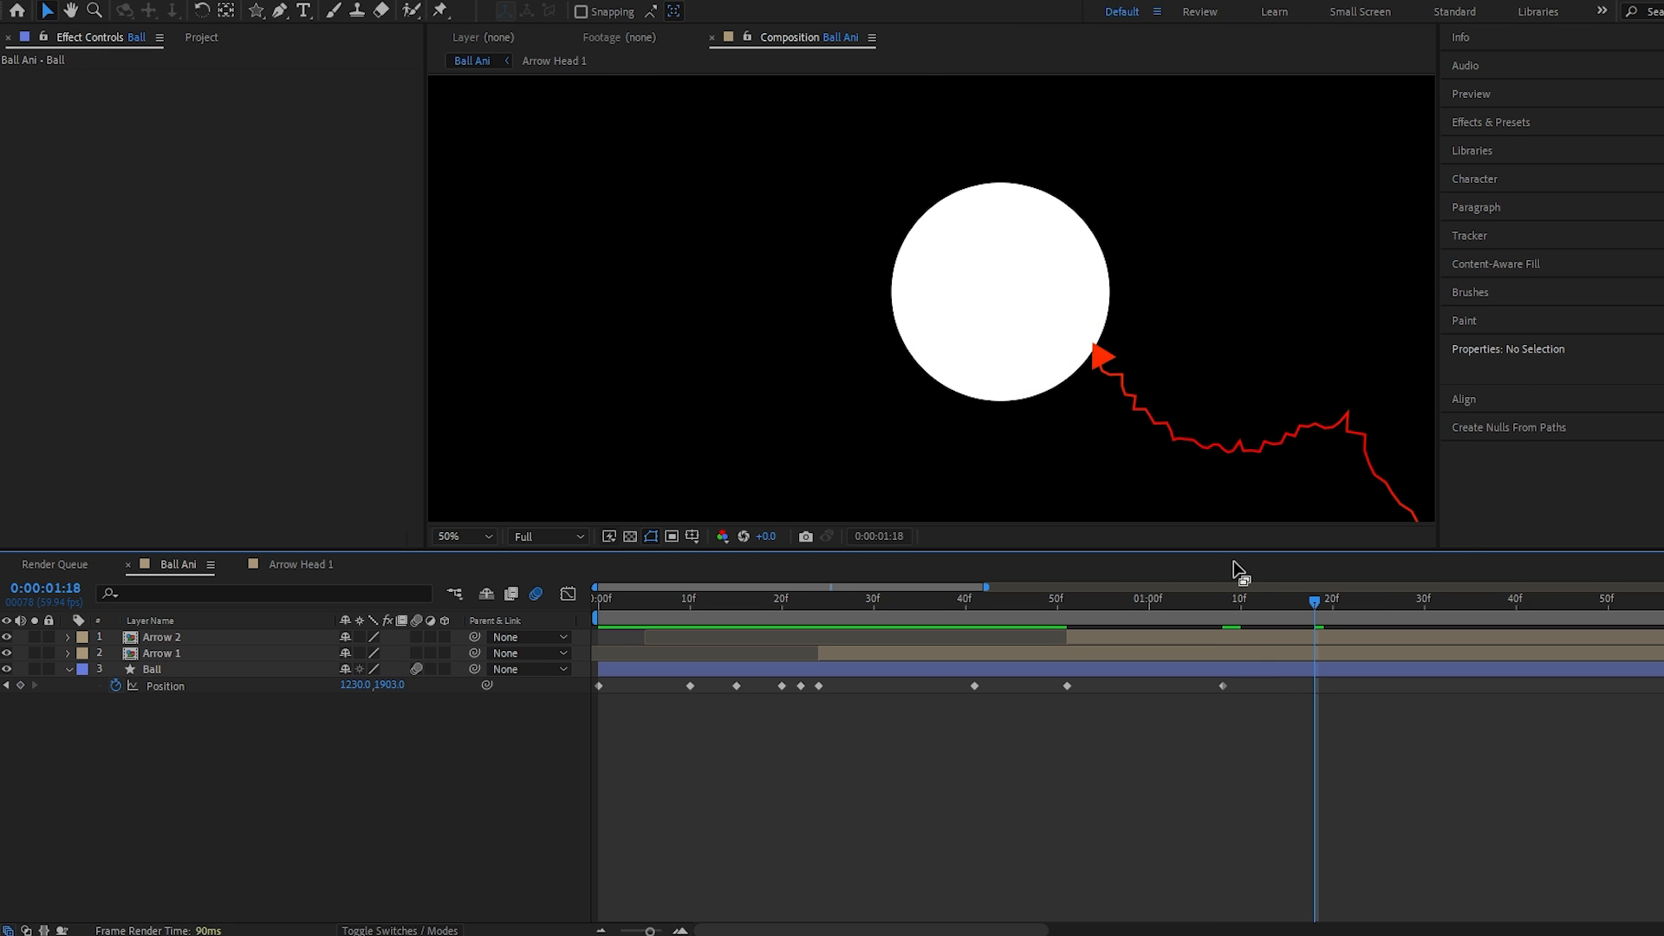
{"action": "left_click", "coordinate": [260, 672]}
{"action": "scroll", "coordinate": [902, 401], "scroll_direction": "down", "scroll_amount": 2}
{"action": "scroll", "coordinate": [906, 401], "scroll_direction": "up", "scroll_amount": 2}
{"action": "left_click_drag", "start_coordinate": [1023, 364], "coordinate": [929, 420]}
{"action": "key", "text": "shift+Page_Down"}
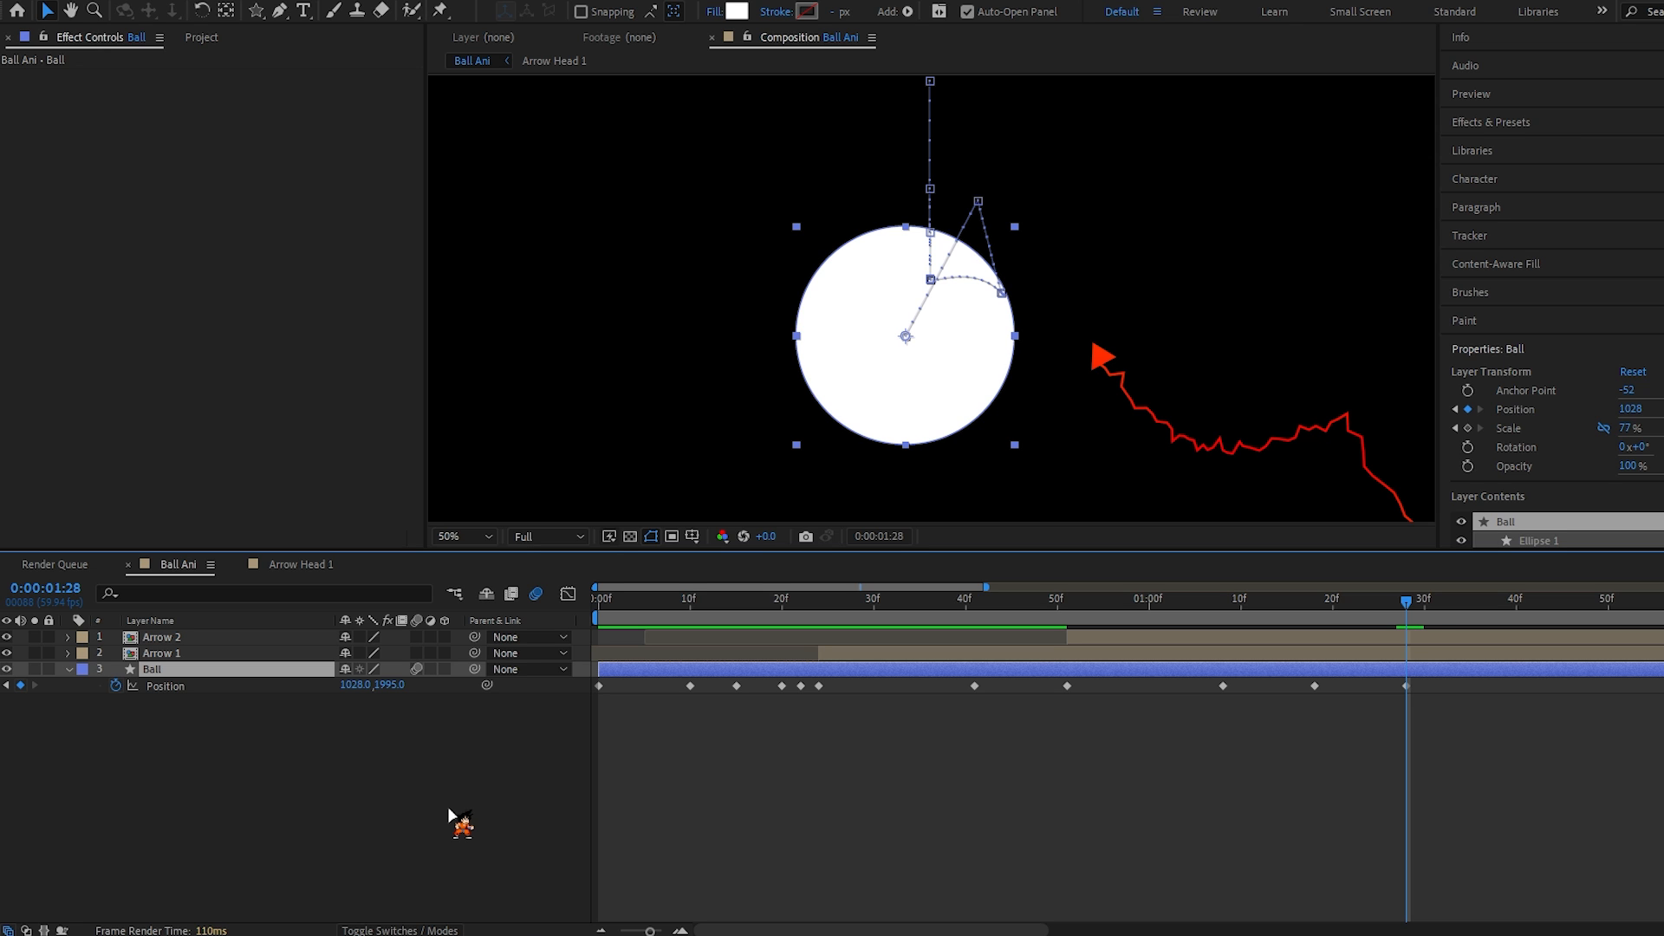
Step: Set the ball's Y position to 1931 at 0:00:01:33 for a small upward bounce
{"action": "key", "text": "Page_Down"}
{"action": "key", "text": "Page_Down"}
{"action": "key", "text": "Page_Down"}
{"action": "key", "text": "Page_Down"}
{"action": "key", "text": "Page_Down"}
{"action": "left_click_drag", "start_coordinate": [391, 685], "coordinate": [335, 692]}
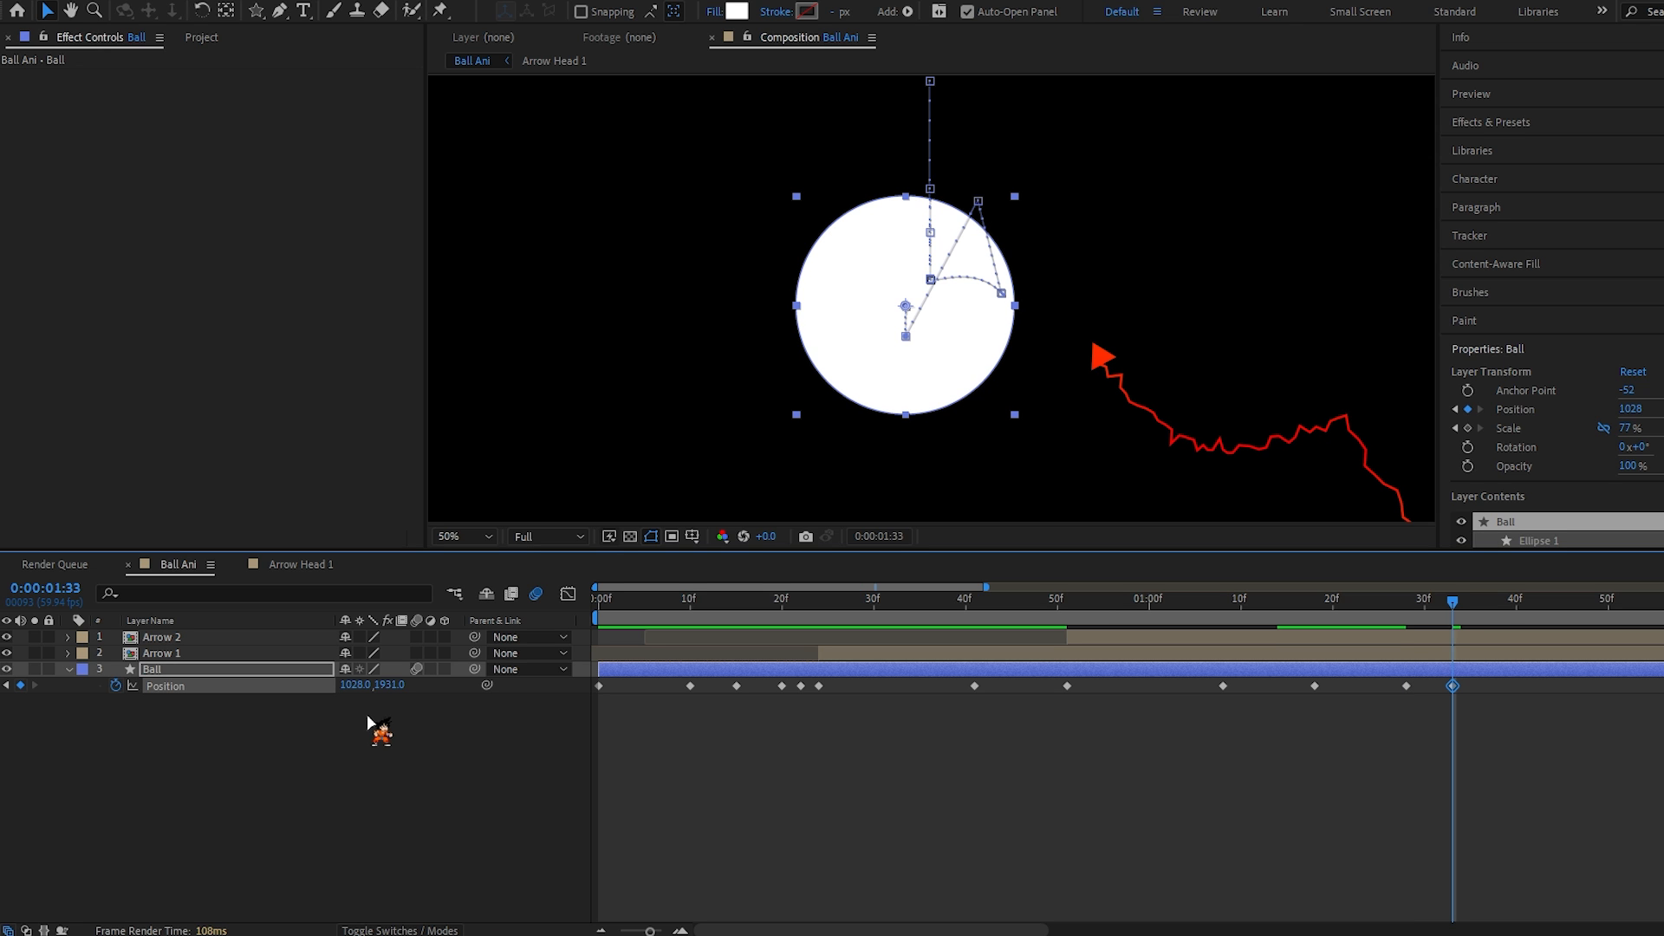
Step: Copy the ball's Position keyframe from 0:00:01:28 to 0:00:01:38 to bring it back down
{"action": "key", "text": "Page_Down"}
{"action": "key", "text": "Page_Down"}
{"action": "key", "text": "Page_Down"}
{"action": "key", "text": "Page_Down"}
{"action": "key", "text": "Page_Down"}
{"action": "left_click", "coordinate": [1406, 685]}
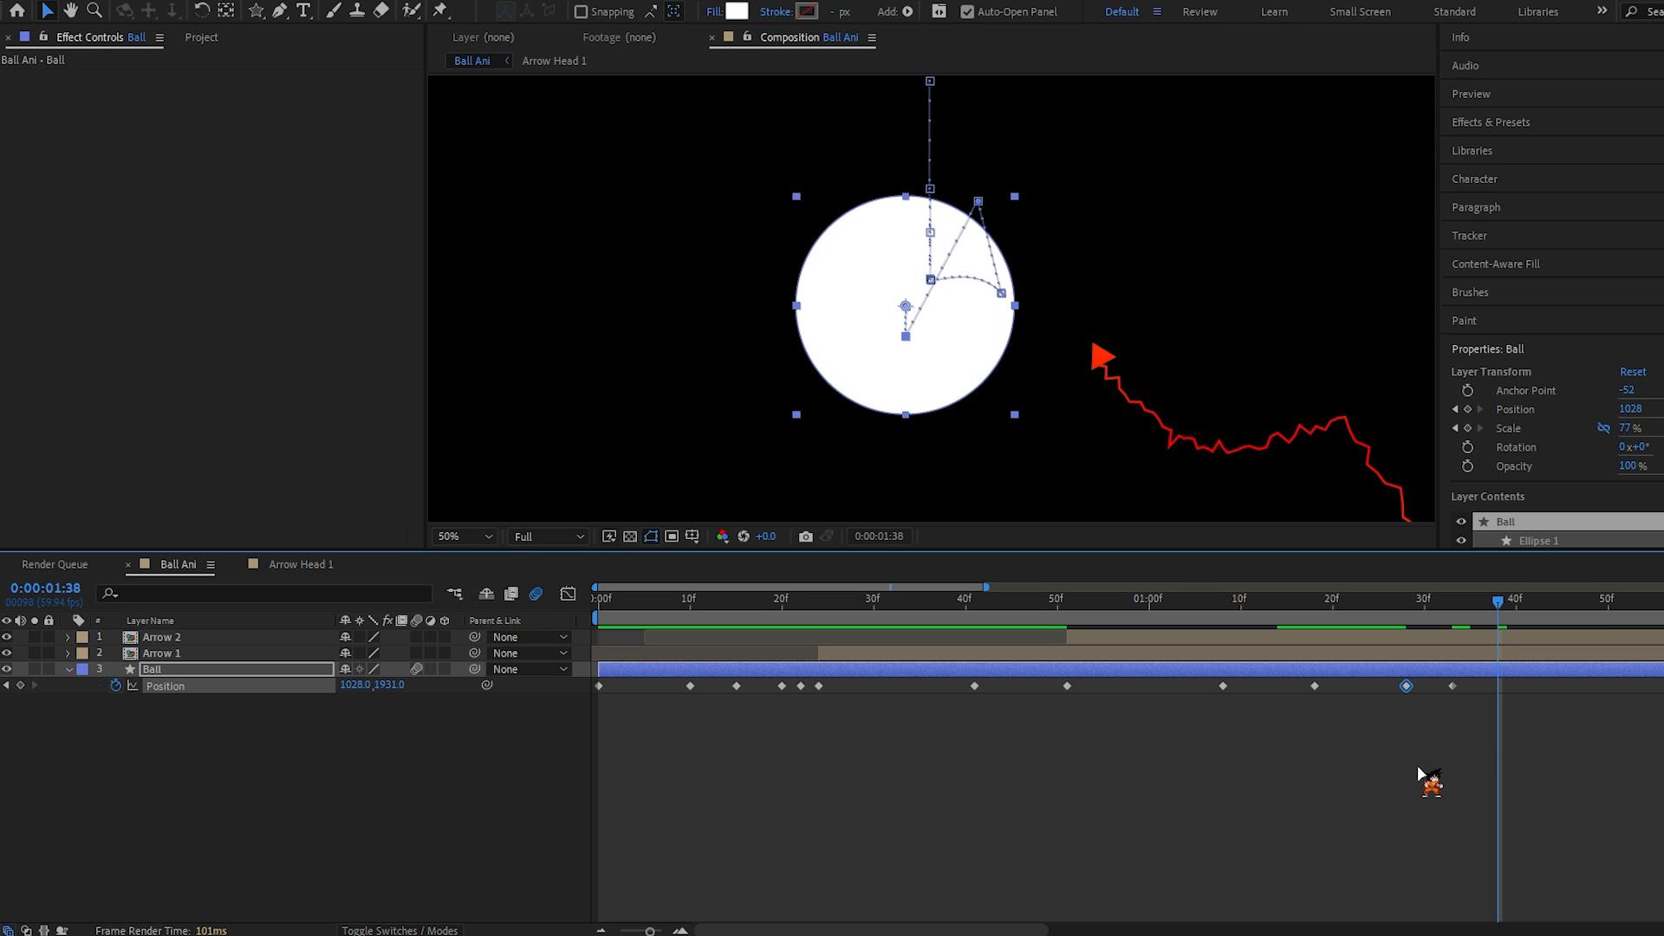
{"action": "key", "text": "ctrl+v"}
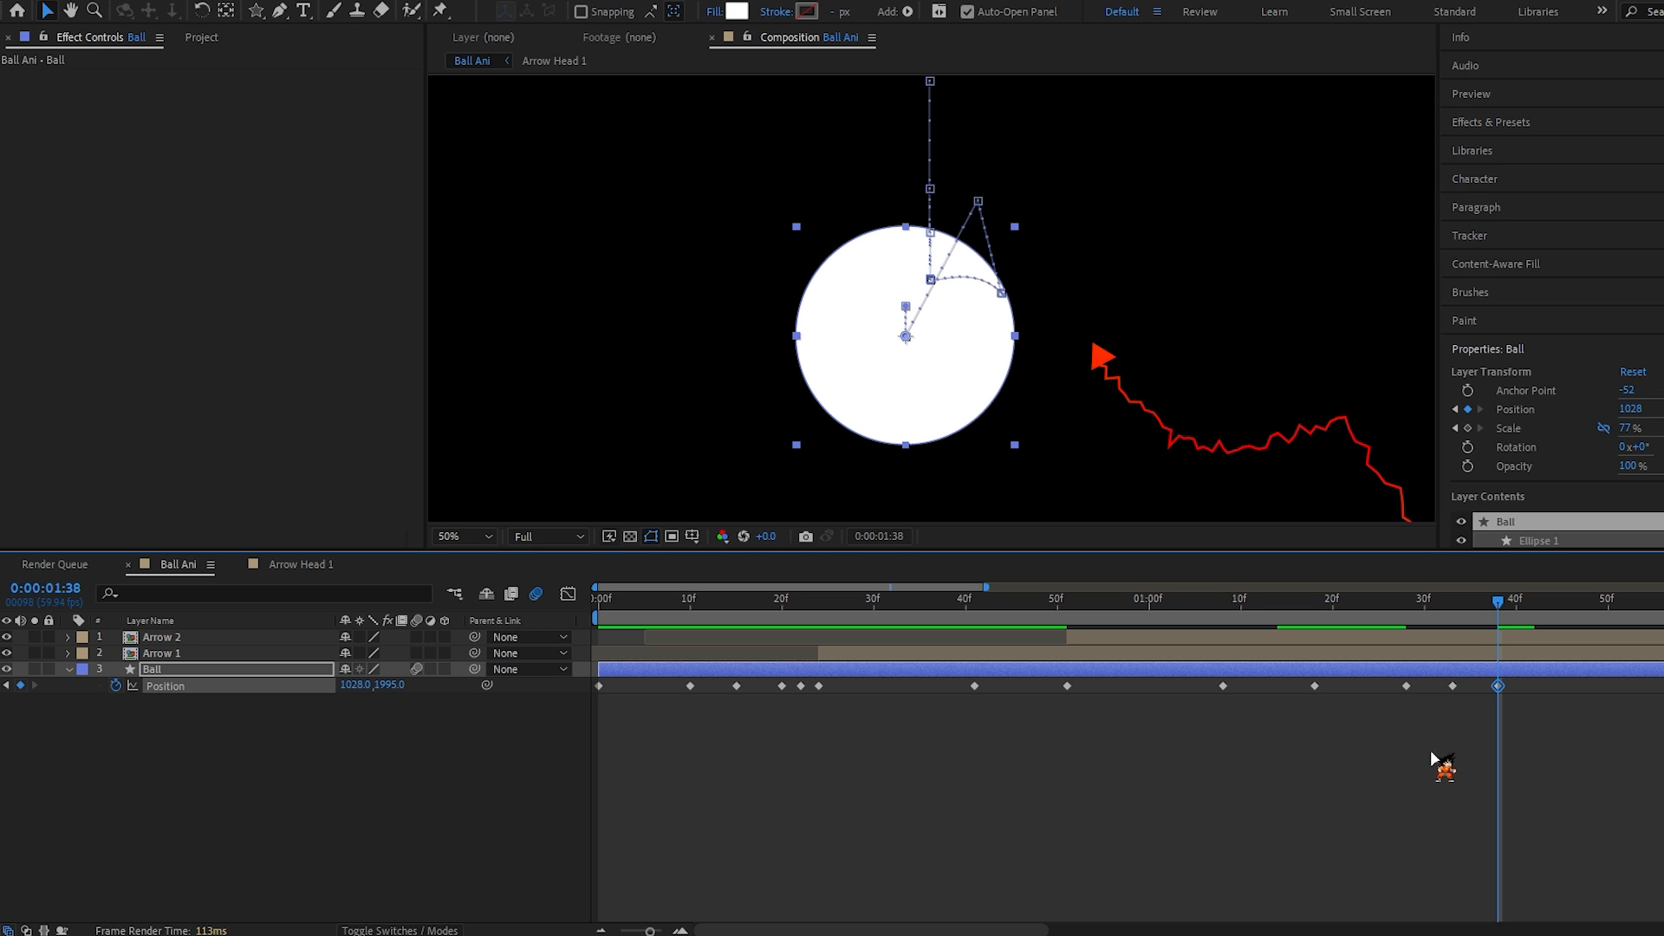
Step: Add a smaller bounce with Y position 1968 at 0:00:01:40 and a copy of the 0:00:01:38 keyframe at 0:00:01:42
{"action": "key", "text": "Page_Down"}
{"action": "key", "text": "Page_Down"}
{"action": "left_click_drag", "start_coordinate": [390, 685], "coordinate": [358, 694]}
{"action": "key", "text": "Page_Down"}
{"action": "key", "text": "Page_Down"}
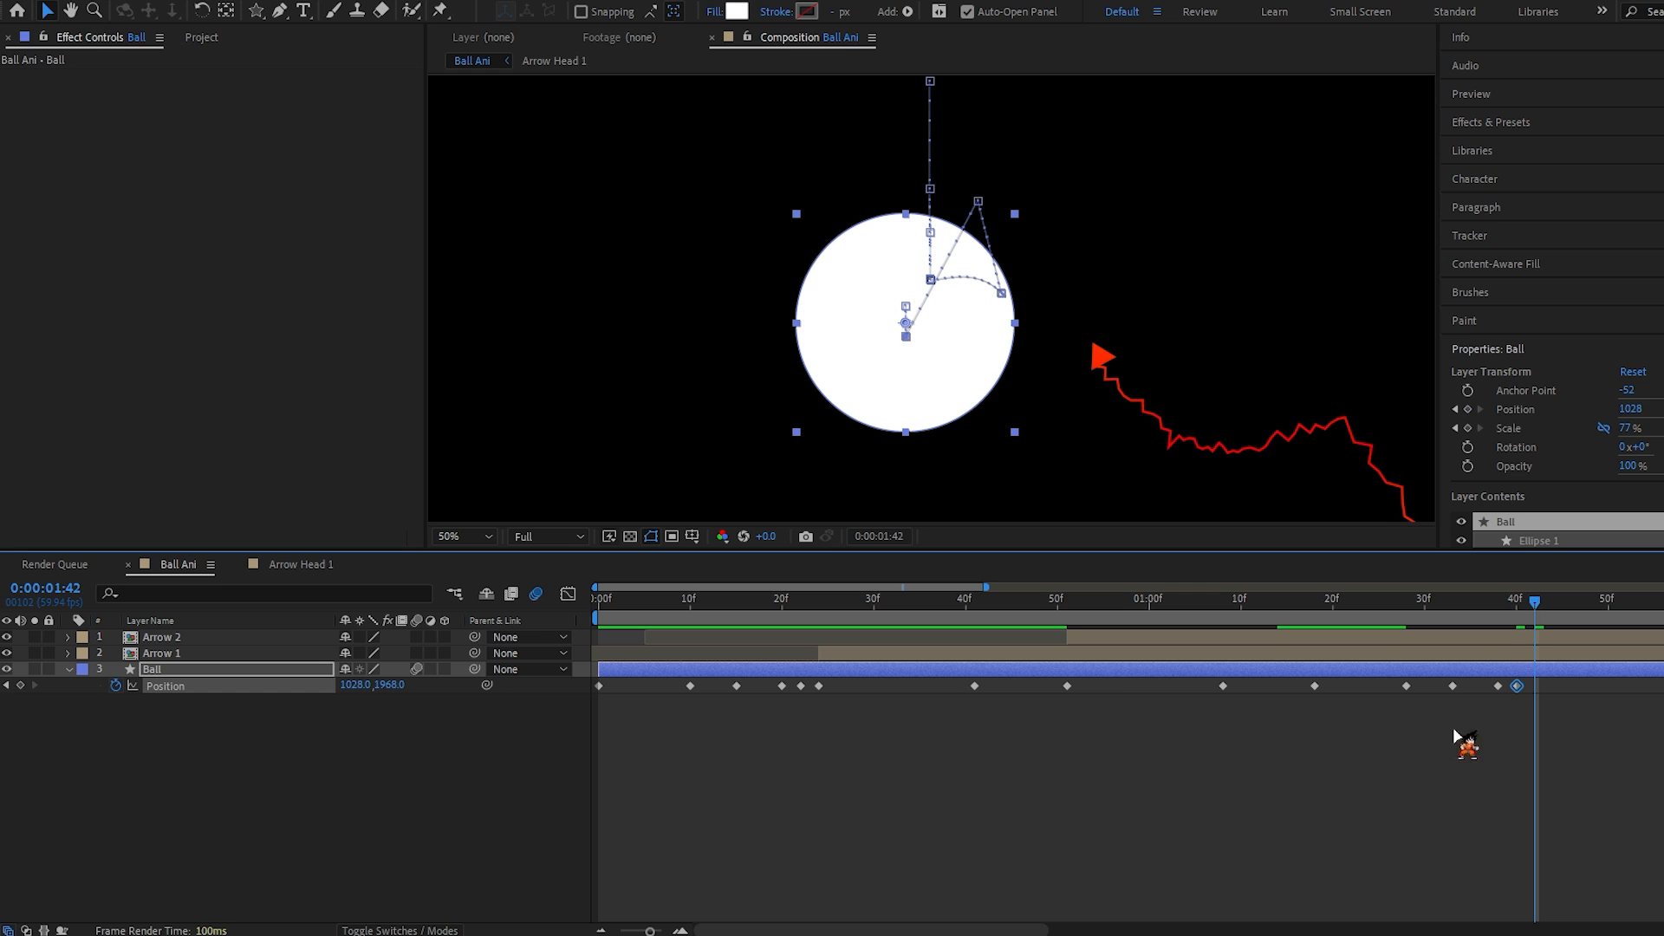
{"action": "left_click", "coordinate": [1497, 687]}
{"action": "key", "text": "ctrl+c"}
{"action": "key", "text": "ctrl+v"}
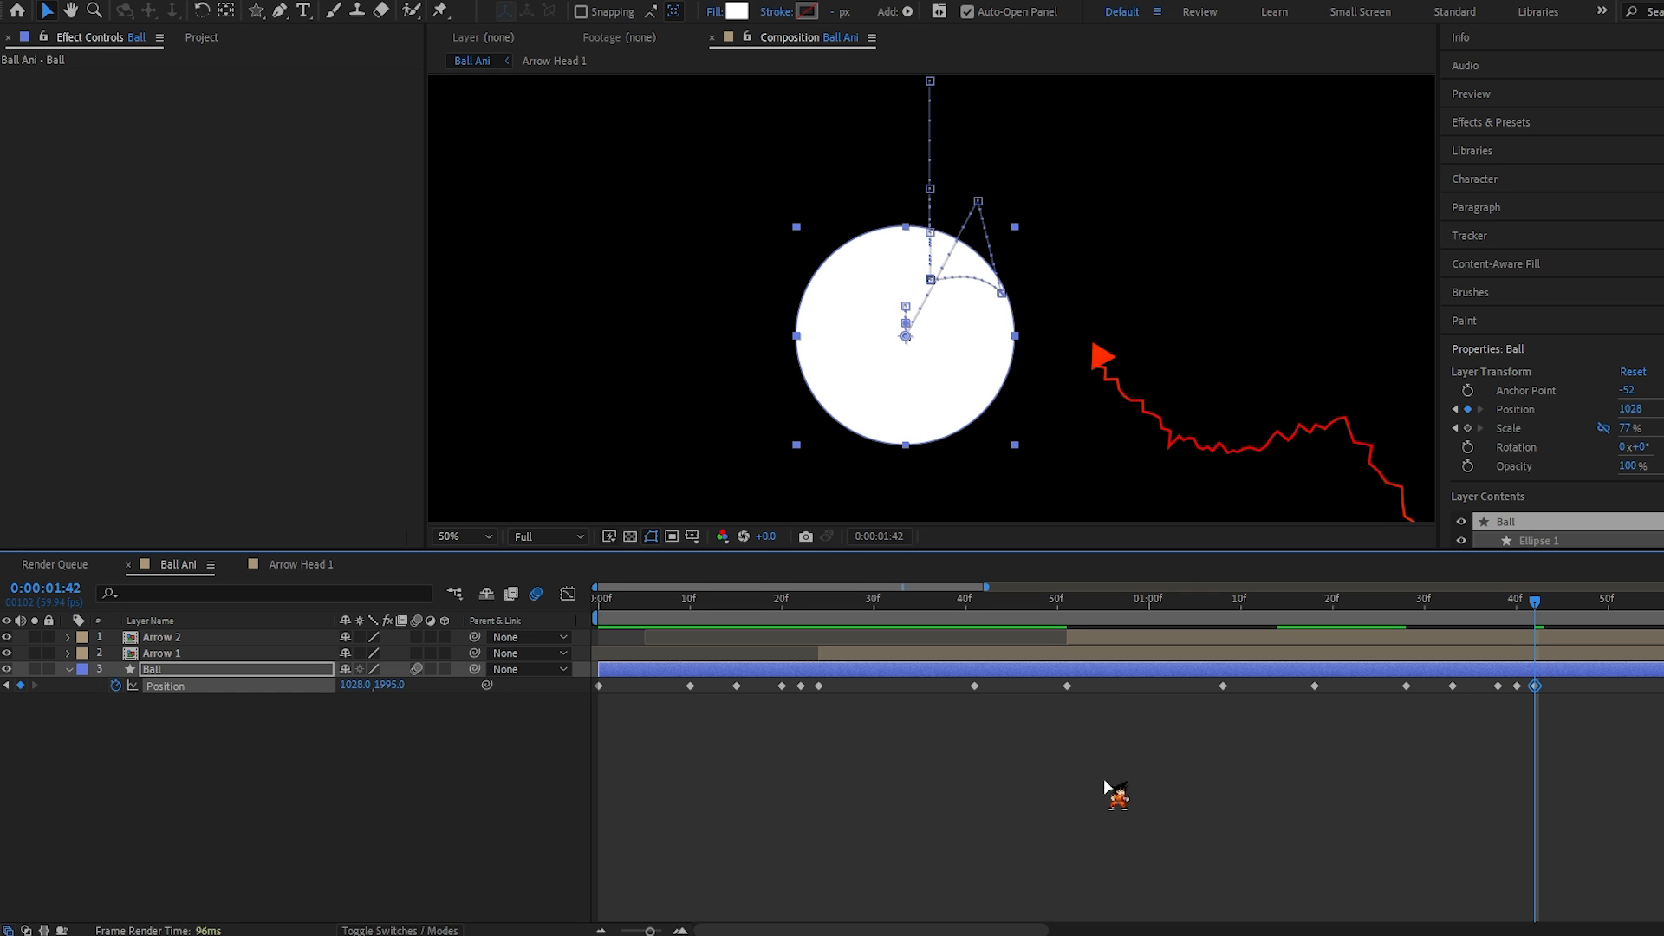
Step: Preview the bounce and add a 100% Opacity keyframe to the Arrow 2 layer at 0:00:01:18
{"action": "left_click", "coordinate": [1389, 609]}
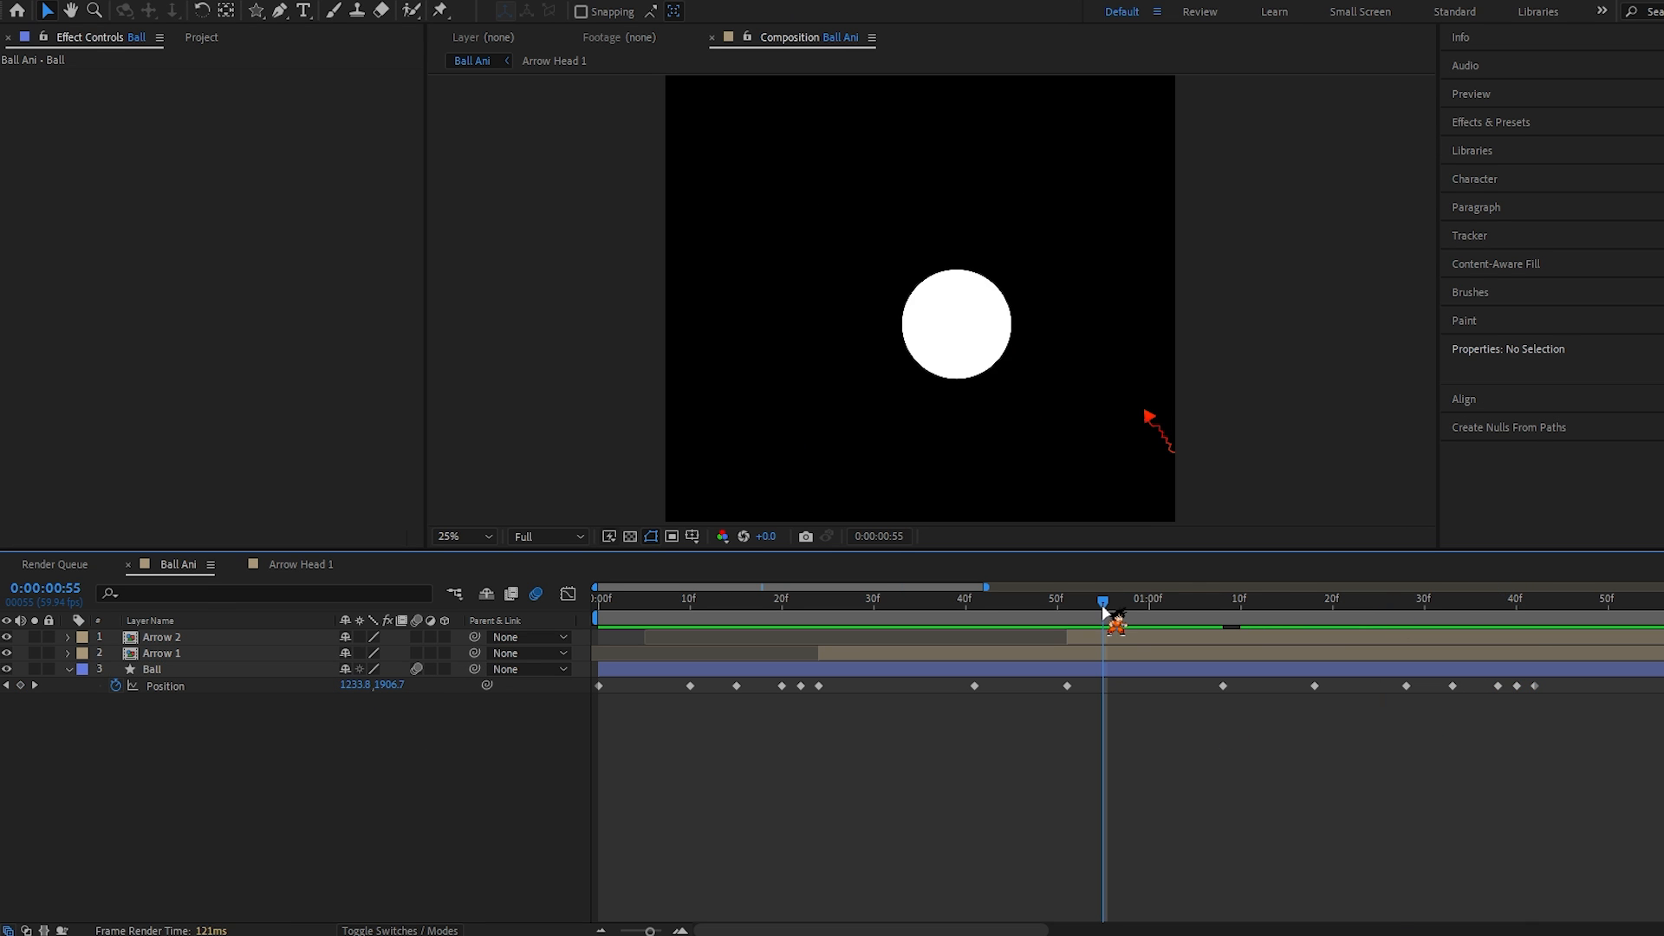
{"action": "key", "text": "space"}
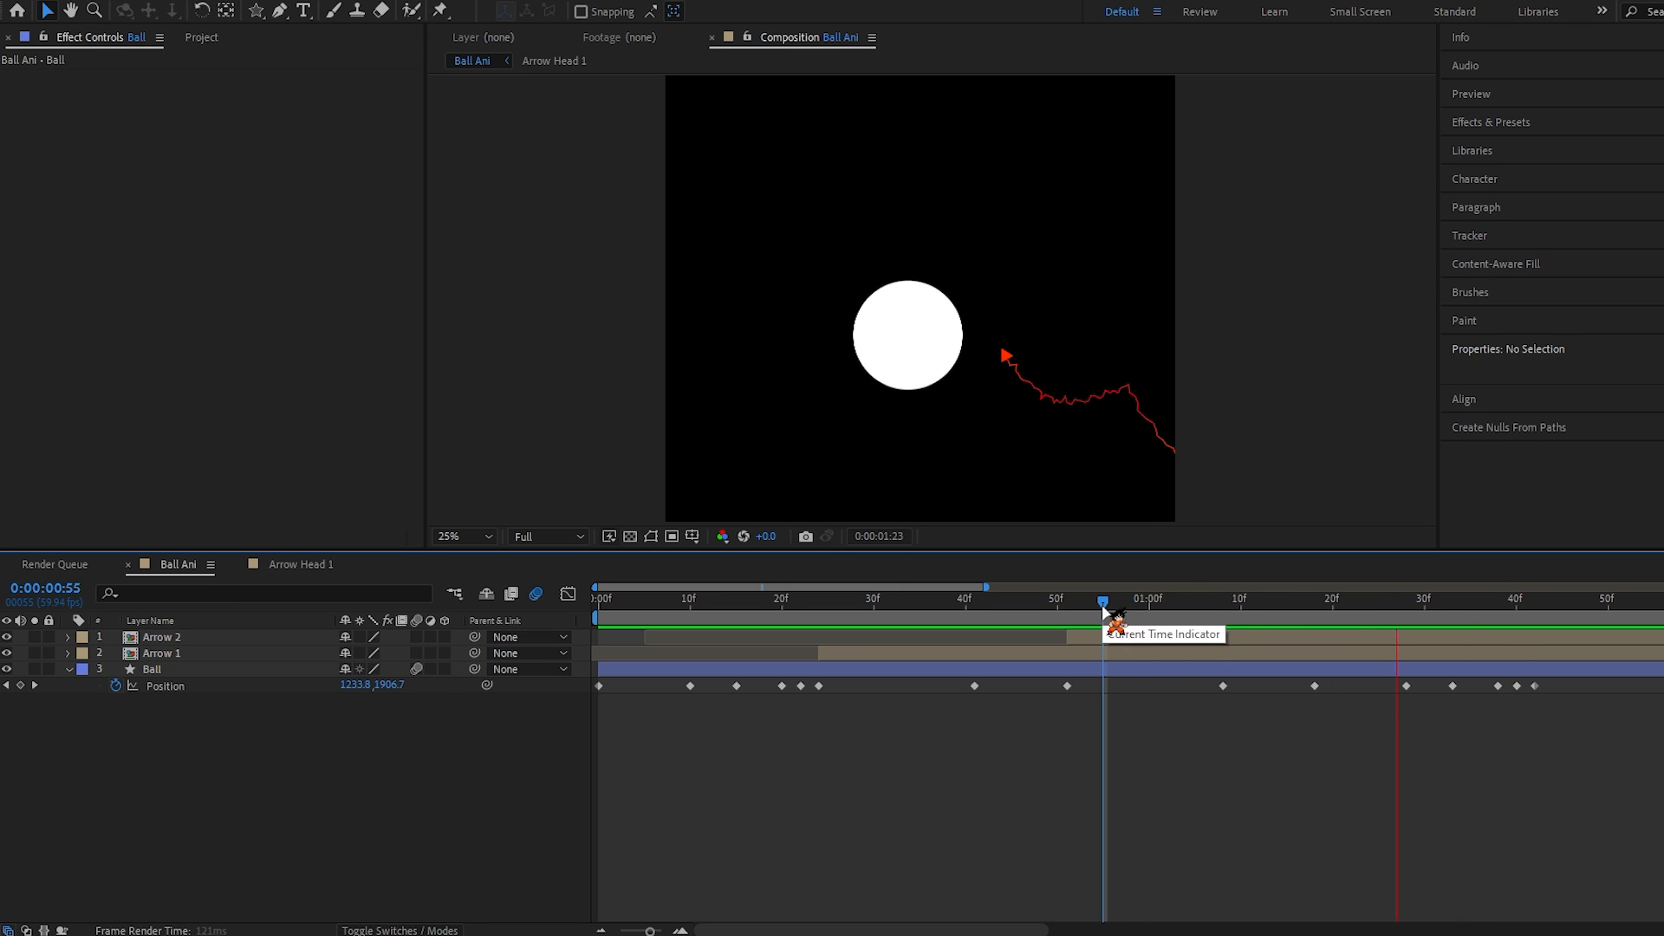
{"action": "left_click_drag", "start_coordinate": [1103, 611], "coordinate": [1304, 649]}
{"action": "left_click", "coordinate": [1307, 642]}
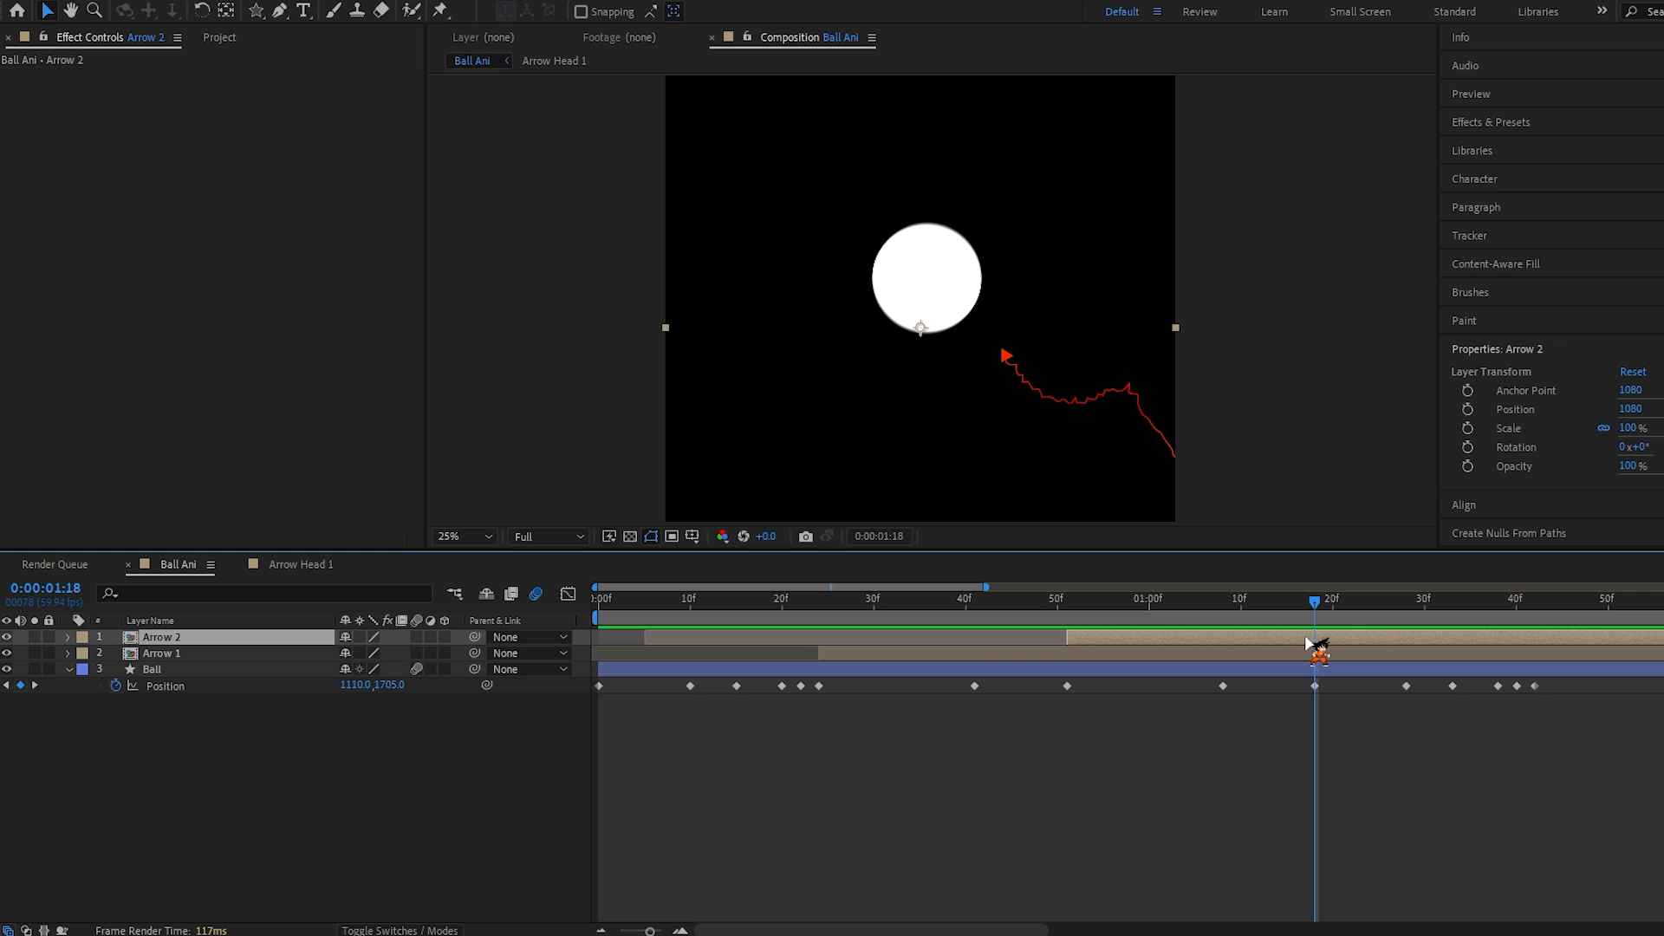
{"action": "key", "text": "alt+shift+t"}
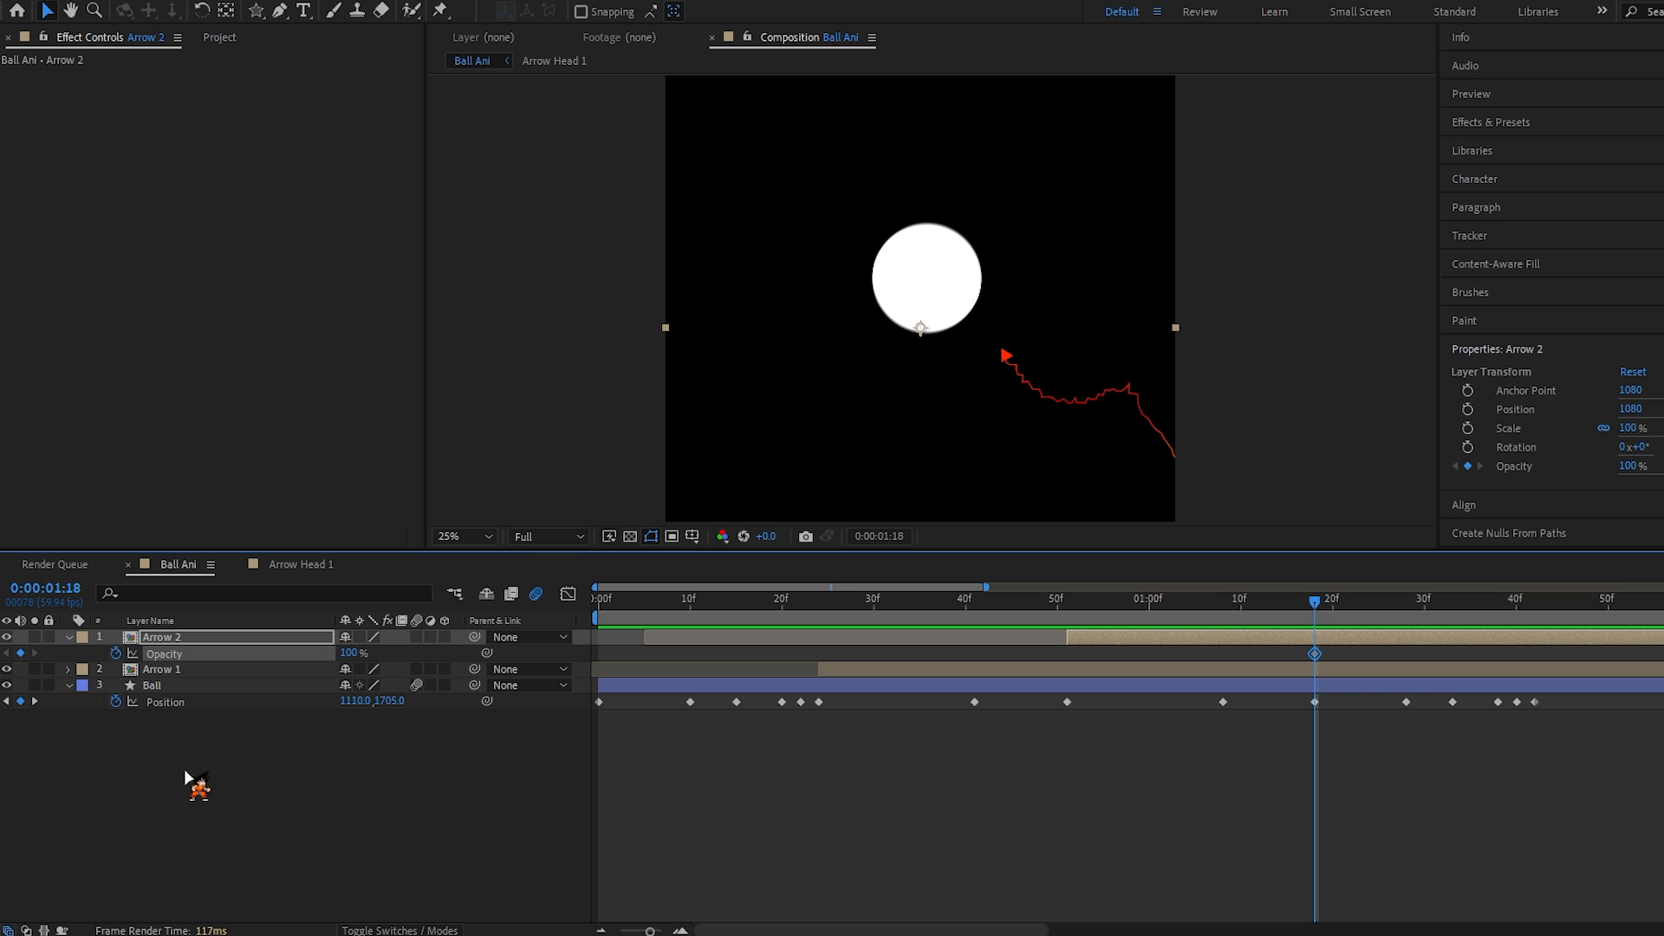
Step: Lower Arrow 2's opacity five frames further on, at 0:00:01:23, to fade the arrow out
{"action": "key", "text": "Page_Down"}
{"action": "key", "text": "Page_Down"}
{"action": "key", "text": "Page_Down"}
{"action": "key", "text": "Page_Down"}
{"action": "key", "text": "Page_Down"}
{"action": "left_click_drag", "start_coordinate": [322, 653], "coordinate": [251, 654]}
{"action": "left_click", "coordinate": [297, 865]}
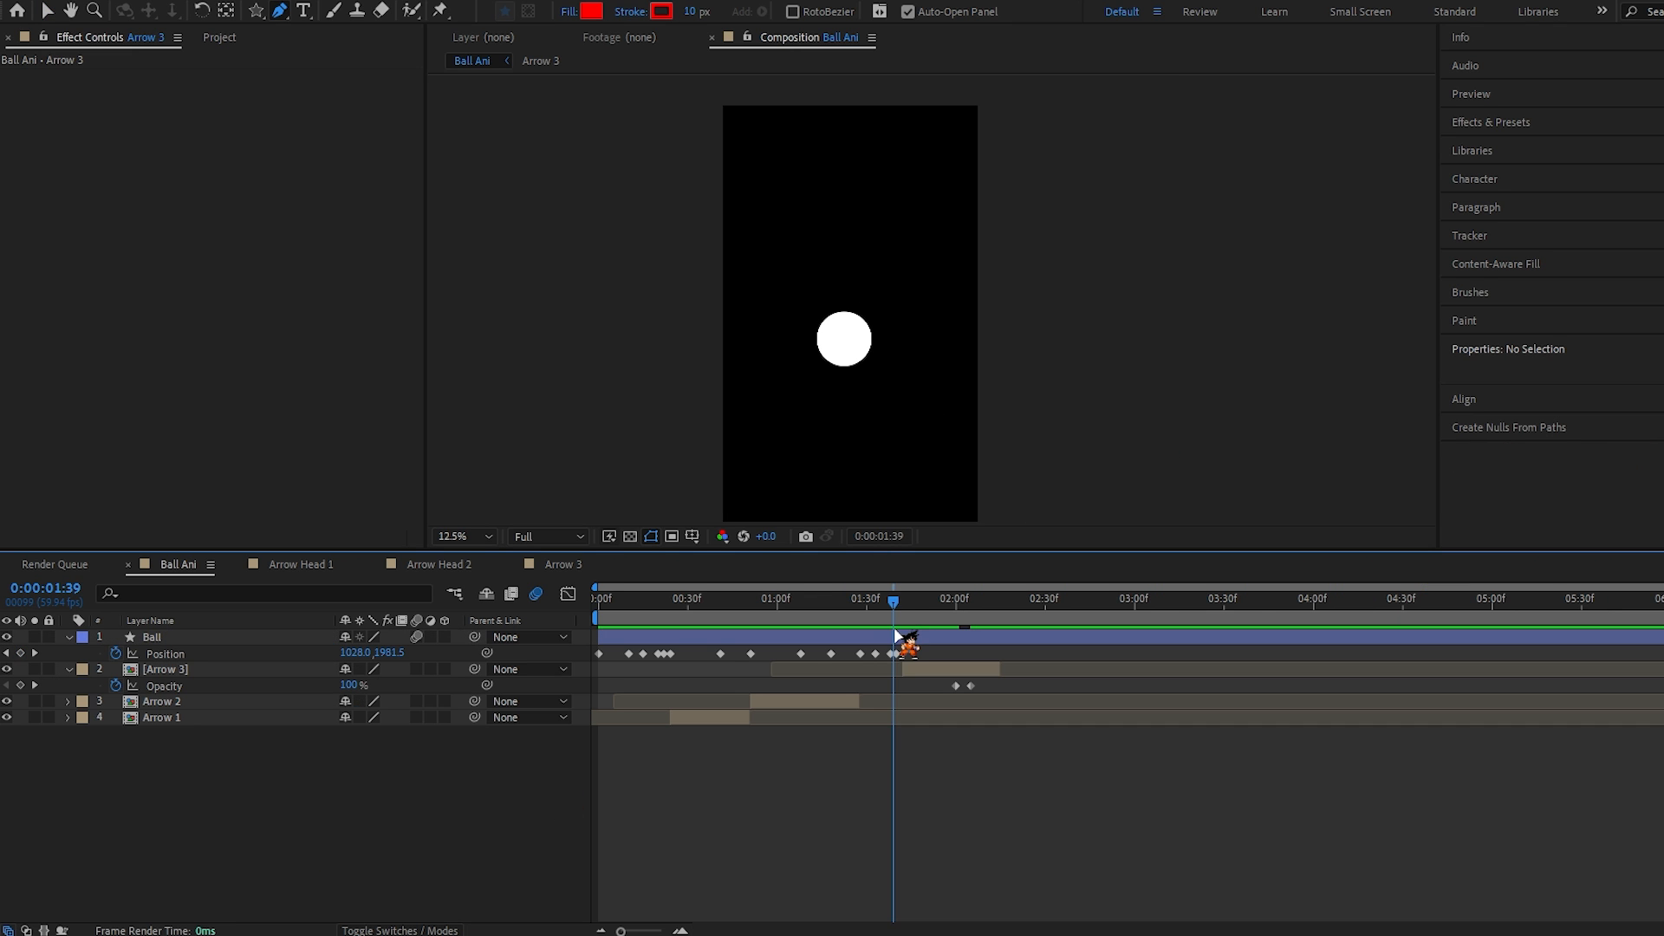
Step: Add a Position keyframe to the Ball layer at 0:00:02:00, where the third arrow reaches the ball
{"action": "left_click_drag", "start_coordinate": [894, 636], "coordinate": [935, 635]}
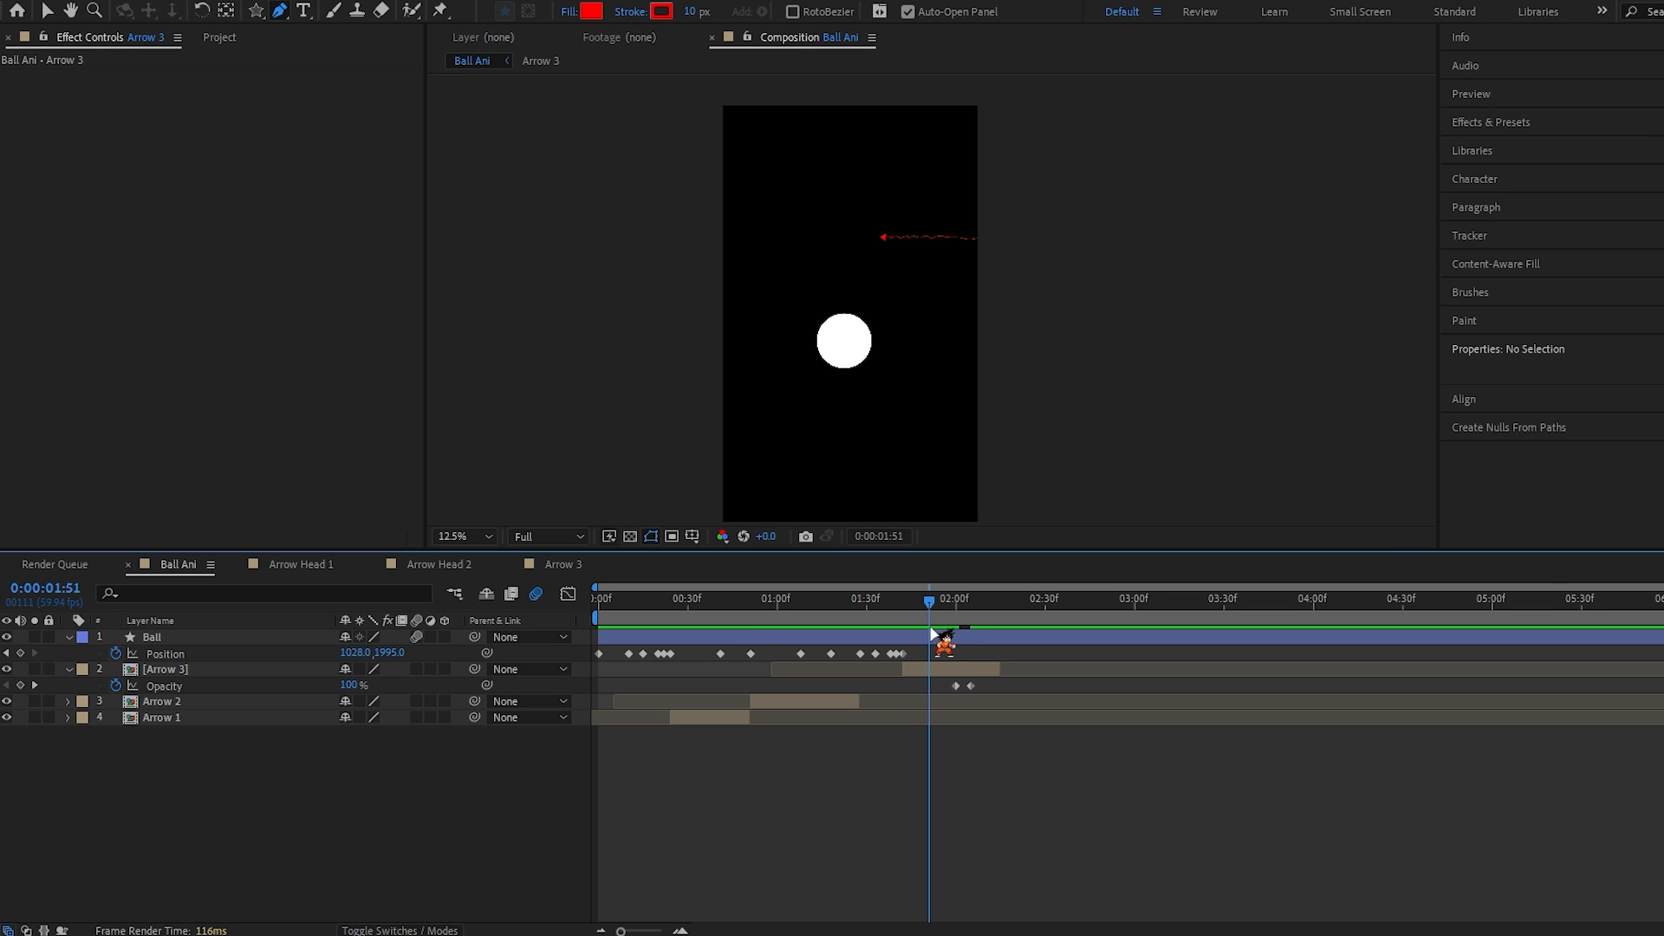
{"action": "left_click_drag", "start_coordinate": [931, 630], "coordinate": [942, 631]}
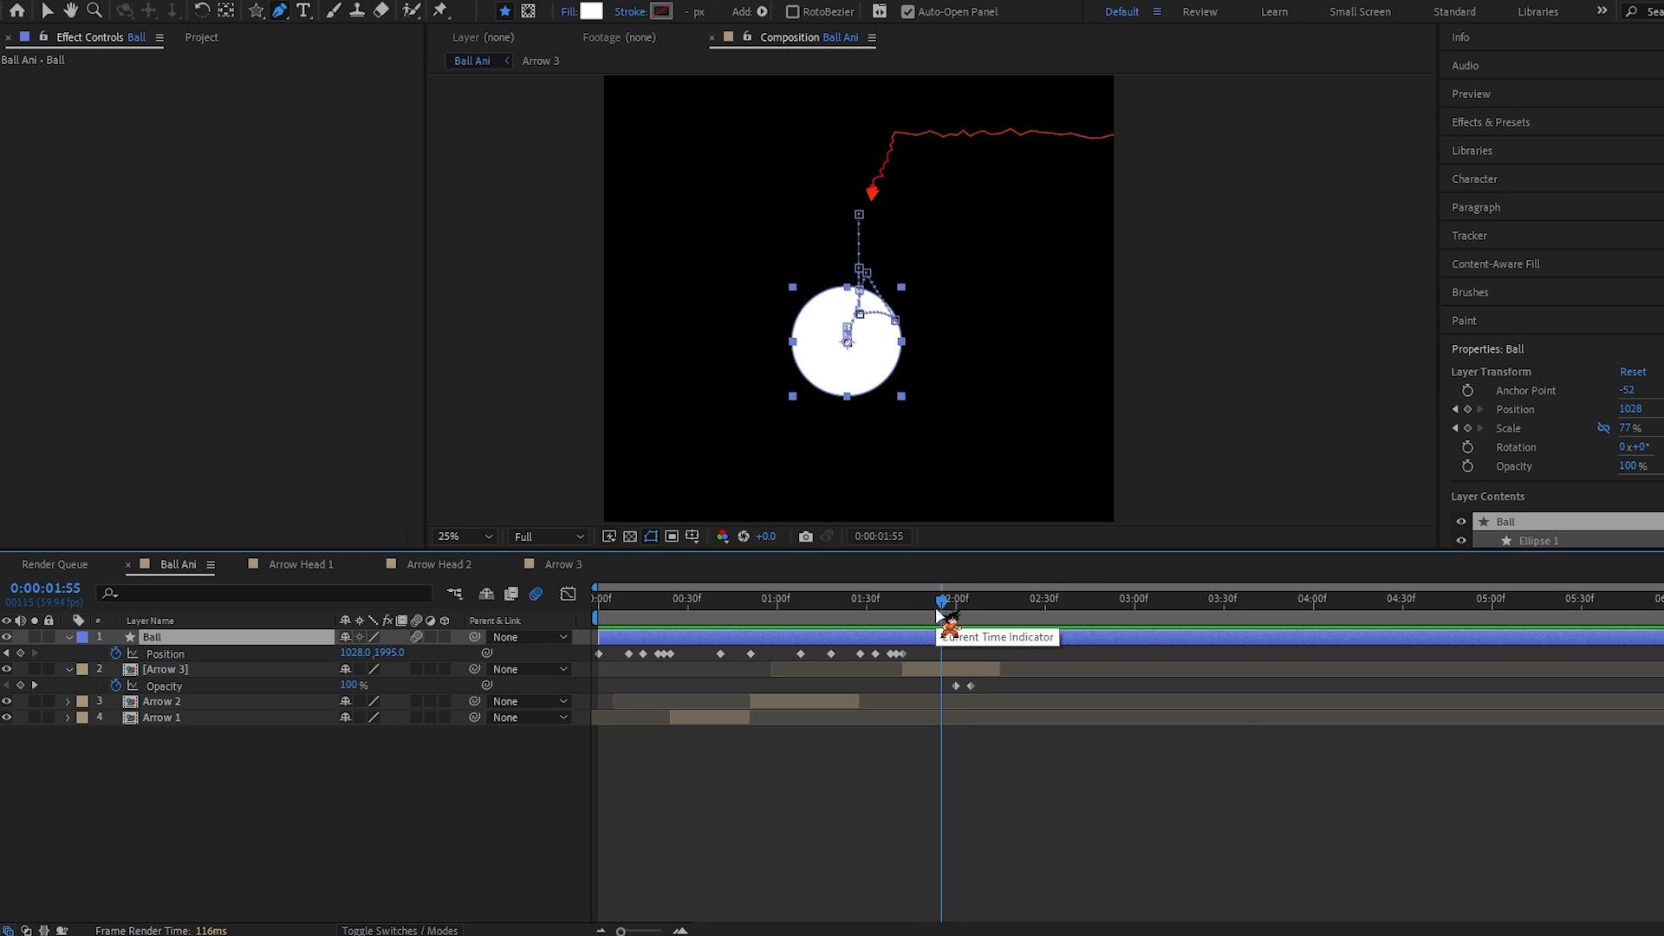
{"action": "left_click_drag", "start_coordinate": [937, 614], "coordinate": [954, 604]}
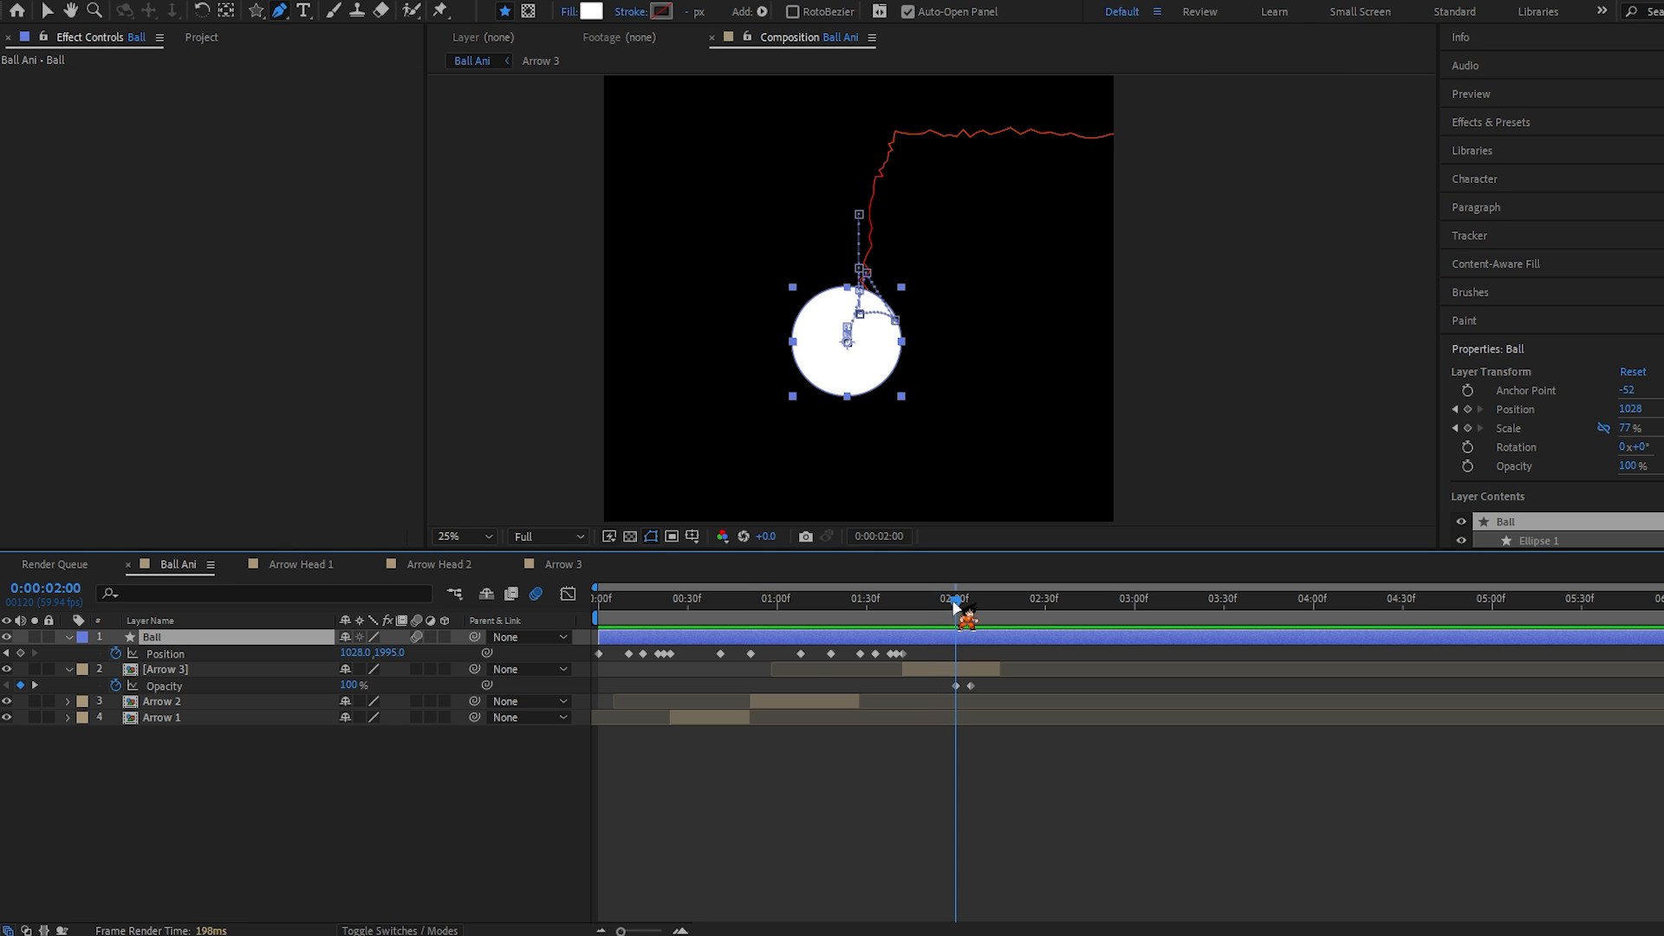
{"action": "left_click", "coordinate": [20, 653]}
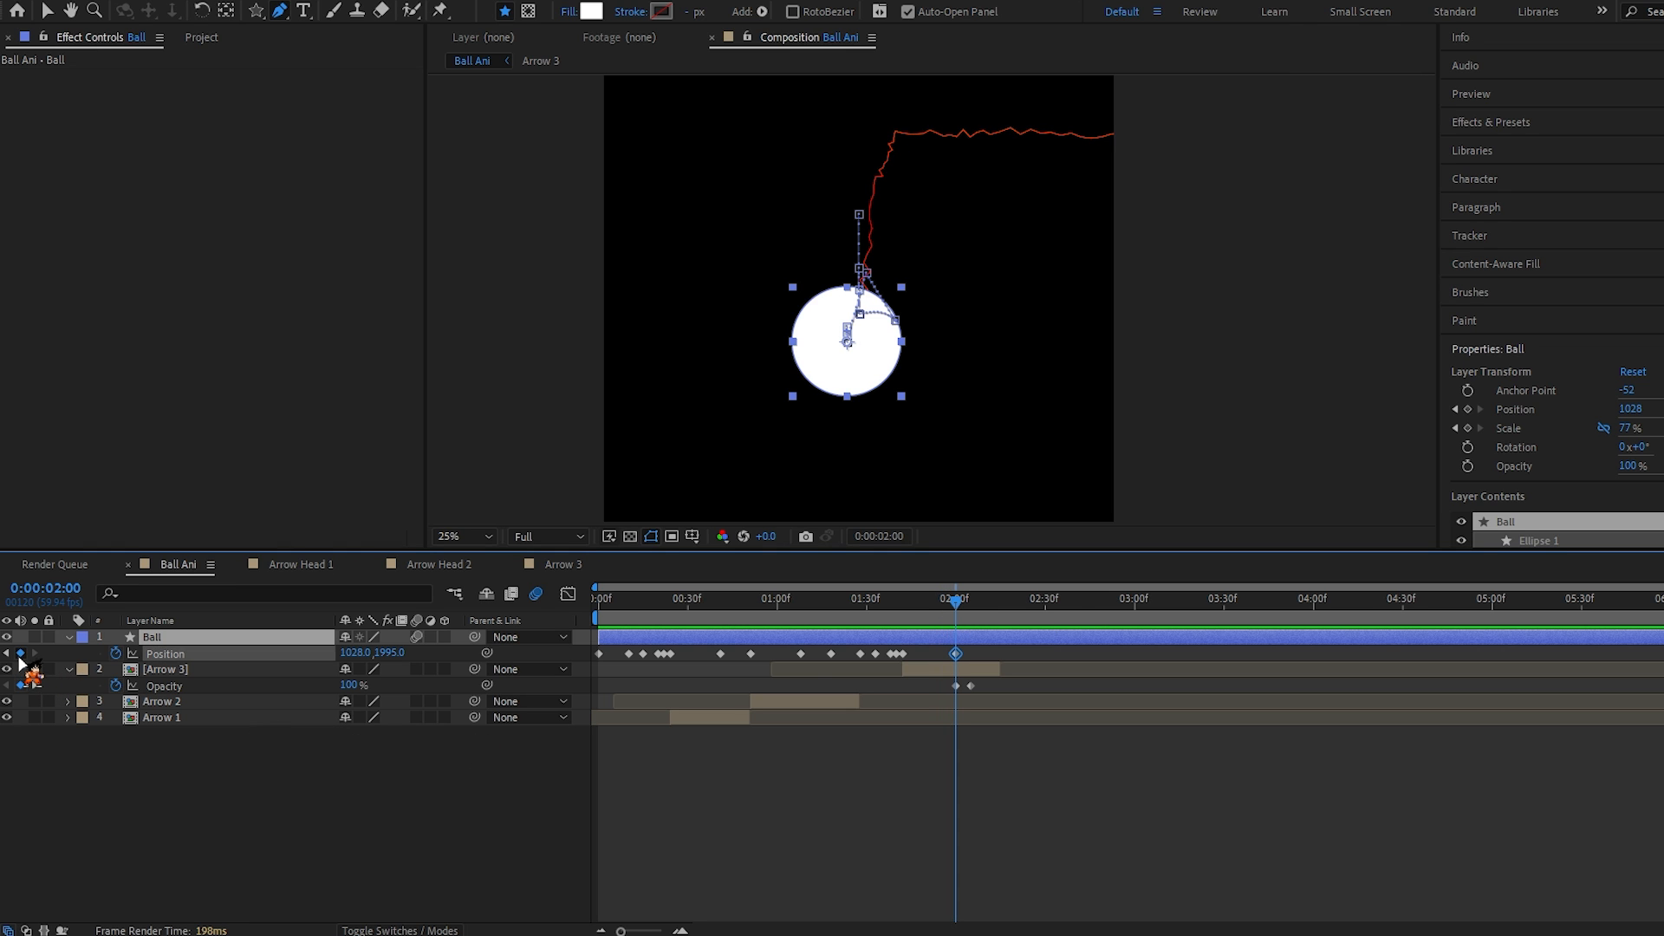
{"action": "key", "text": "comma"}
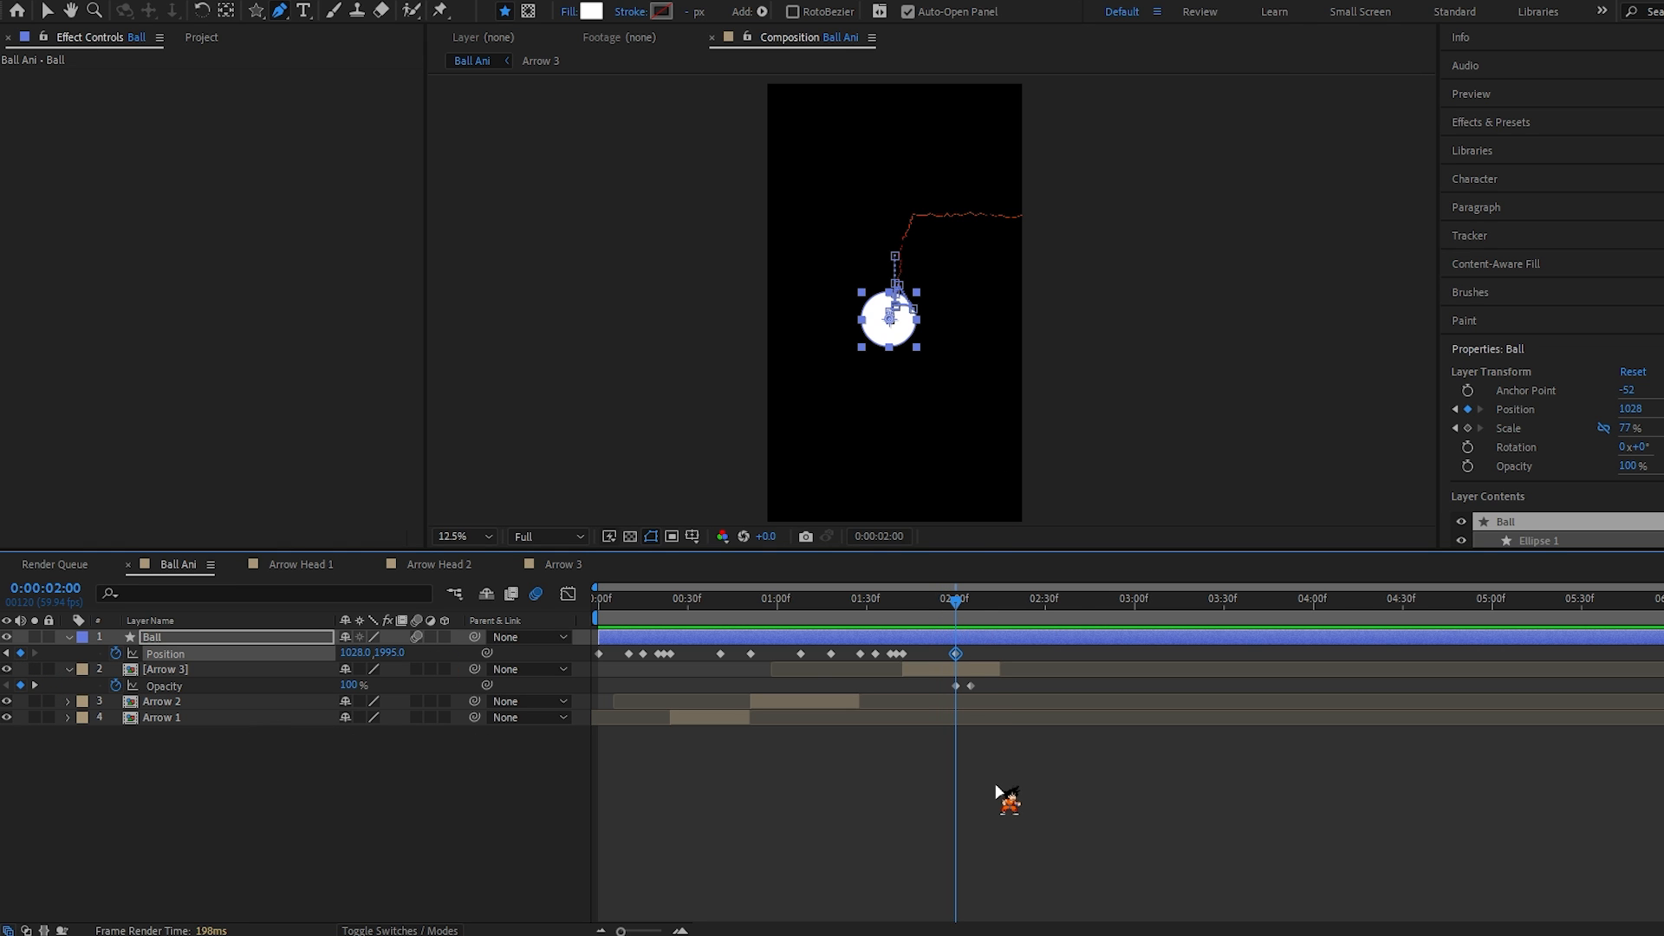
Step: Set the ball's Y position to 2245 at 0:00:02:15 to push it downward
{"action": "key", "text": "shift+Page_Down"}
{"action": "key", "text": "Page_Down"}
{"action": "key", "text": "Page_Down"}
{"action": "key", "text": "Page_Down"}
{"action": "key", "text": "Page_Down"}
{"action": "key", "text": "Page_Down"}
{"action": "left_click_drag", "start_coordinate": [406, 658], "coordinate": [623, 664]}
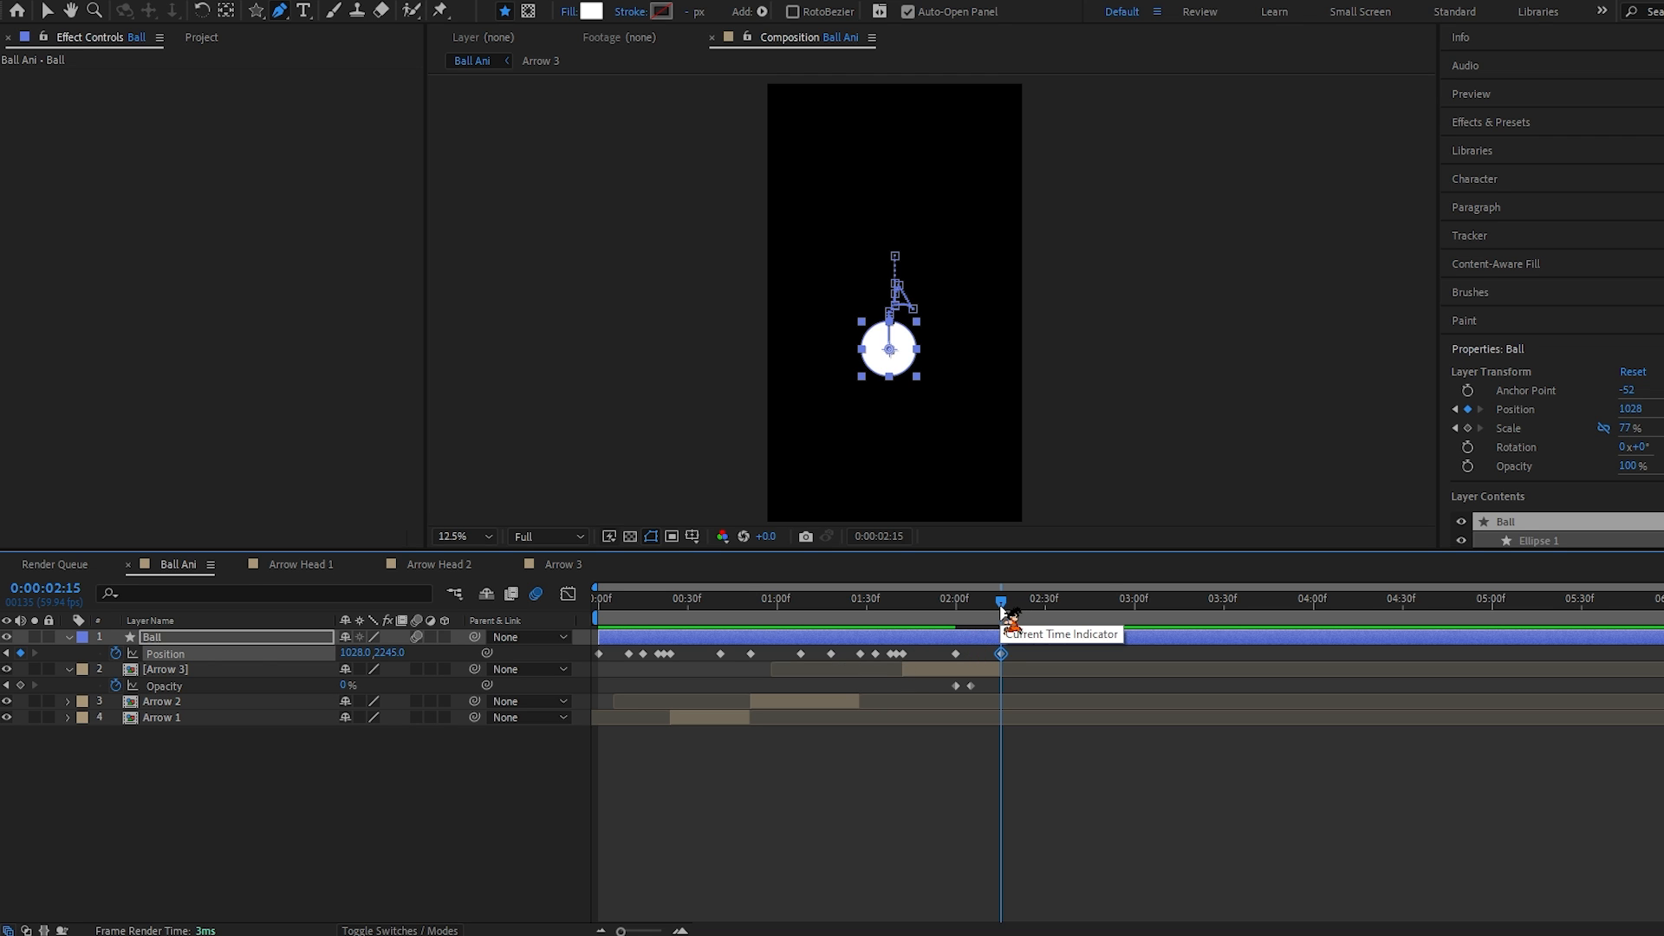
Step: Raise the ball with a Position keyframe of 1028, 1060 at 0:00:03:00
{"action": "left_click_drag", "start_coordinate": [1001, 606], "coordinate": [1134, 605]}
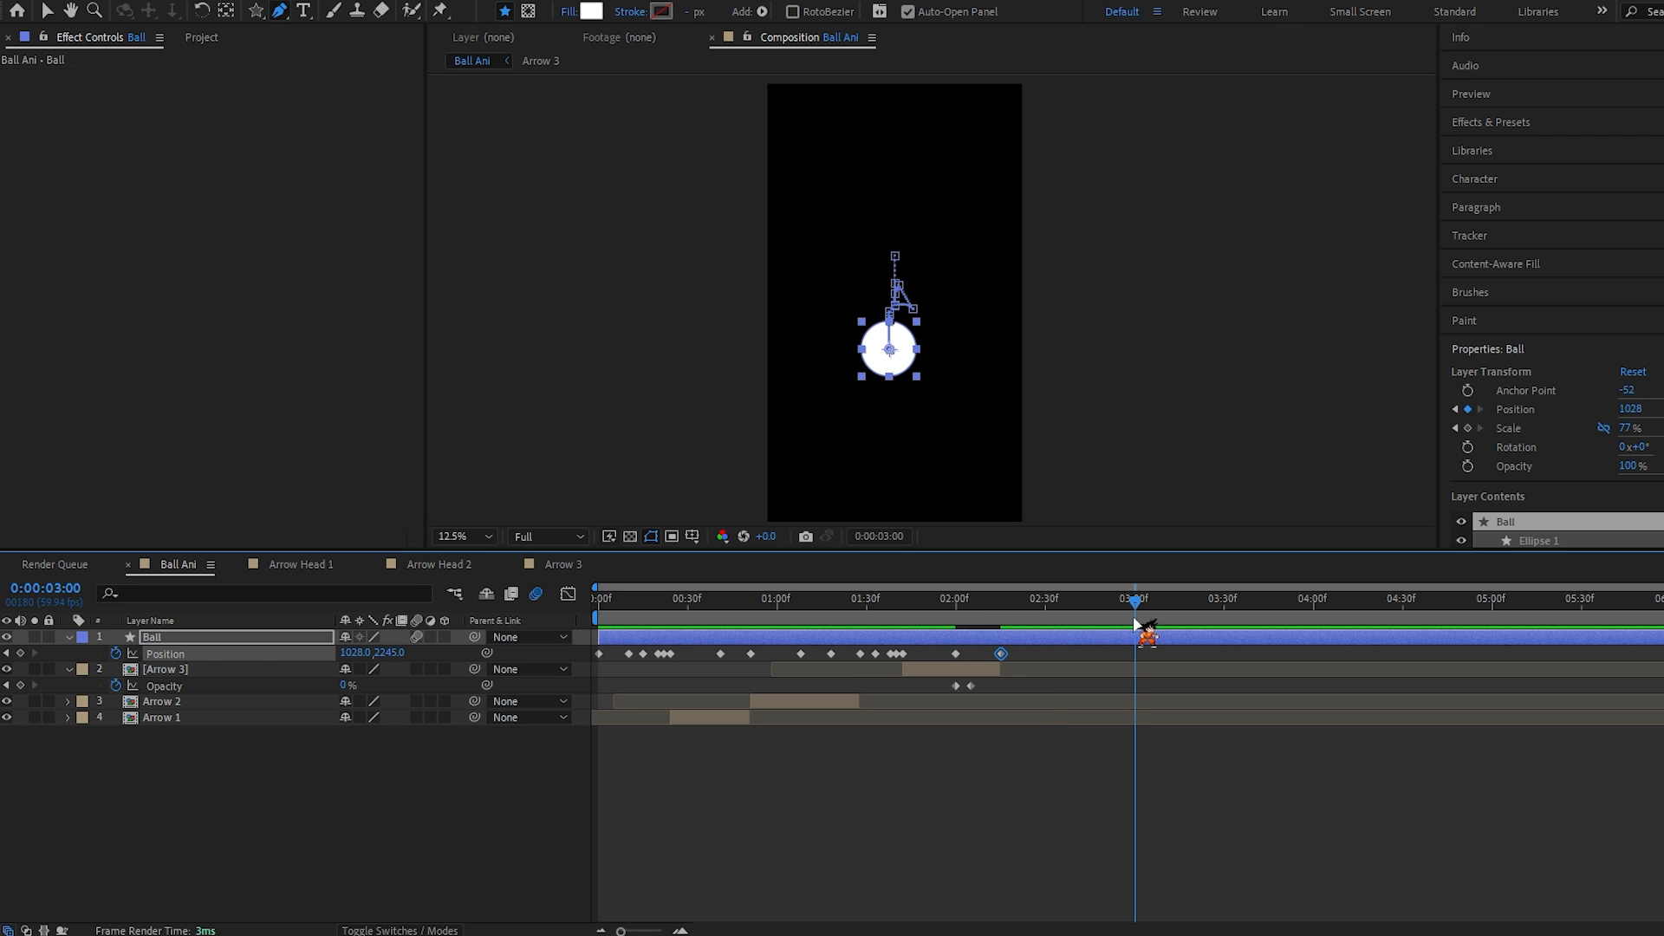
{"action": "left_click_drag", "start_coordinate": [395, 654], "coordinate": [357, 657]}
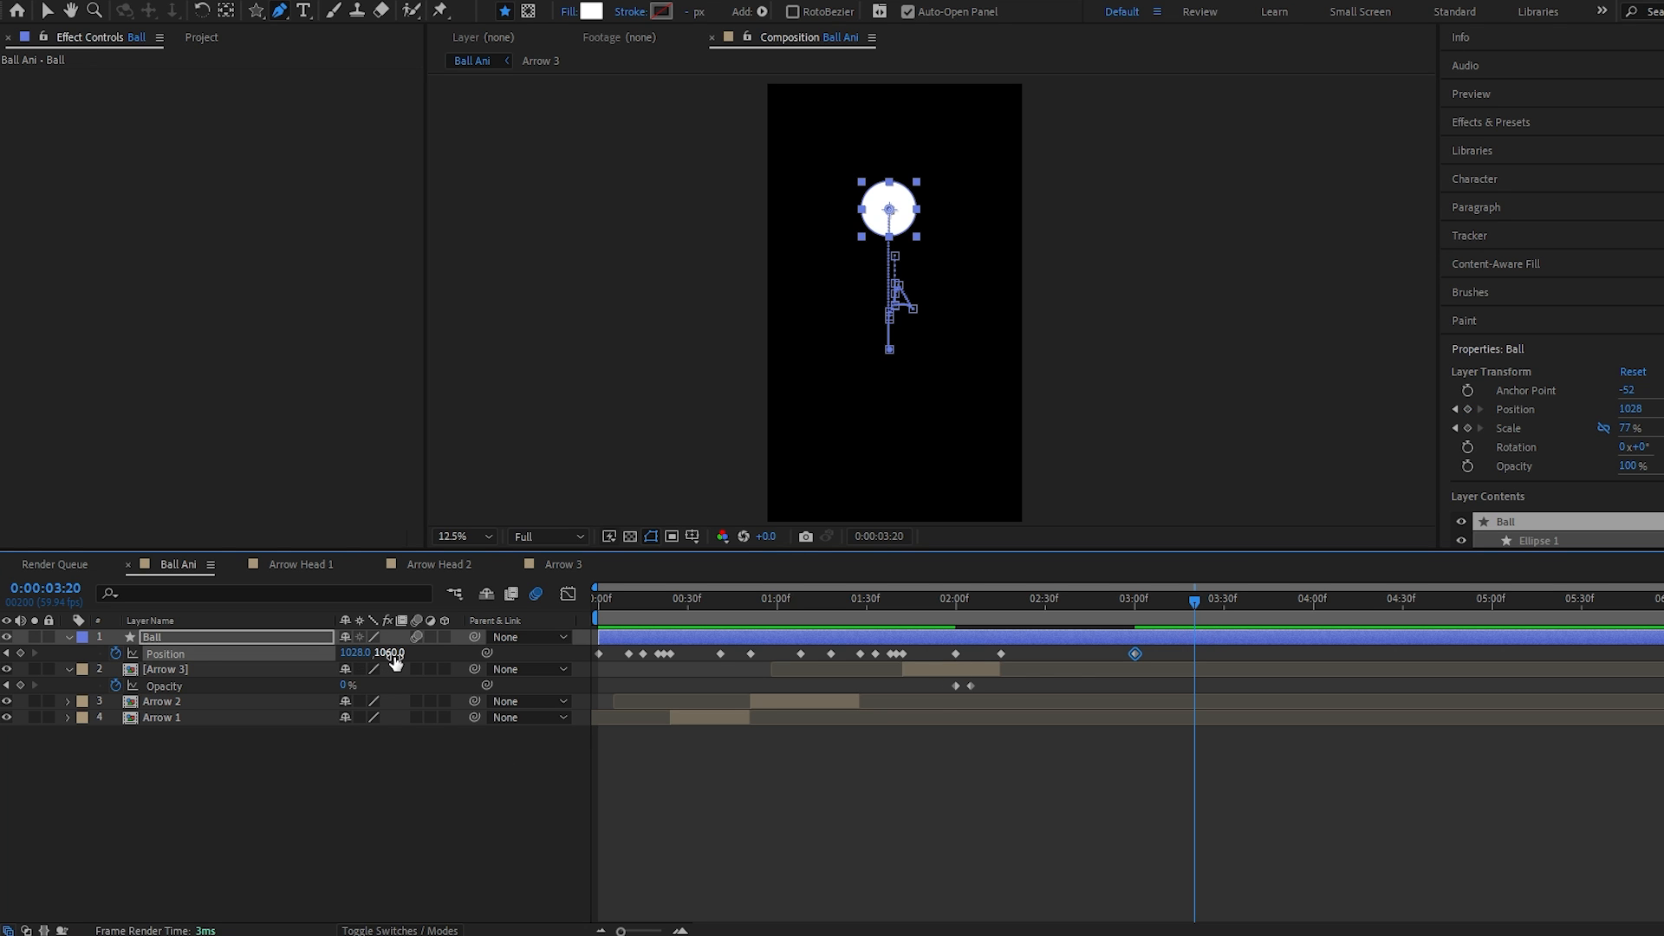
Step: Retime the ball's low-point keyframe to 0:00:02:10 with Y position 2451 and preview the motion from 0:00:02:00
{"action": "key", "text": "ctrl+v"}
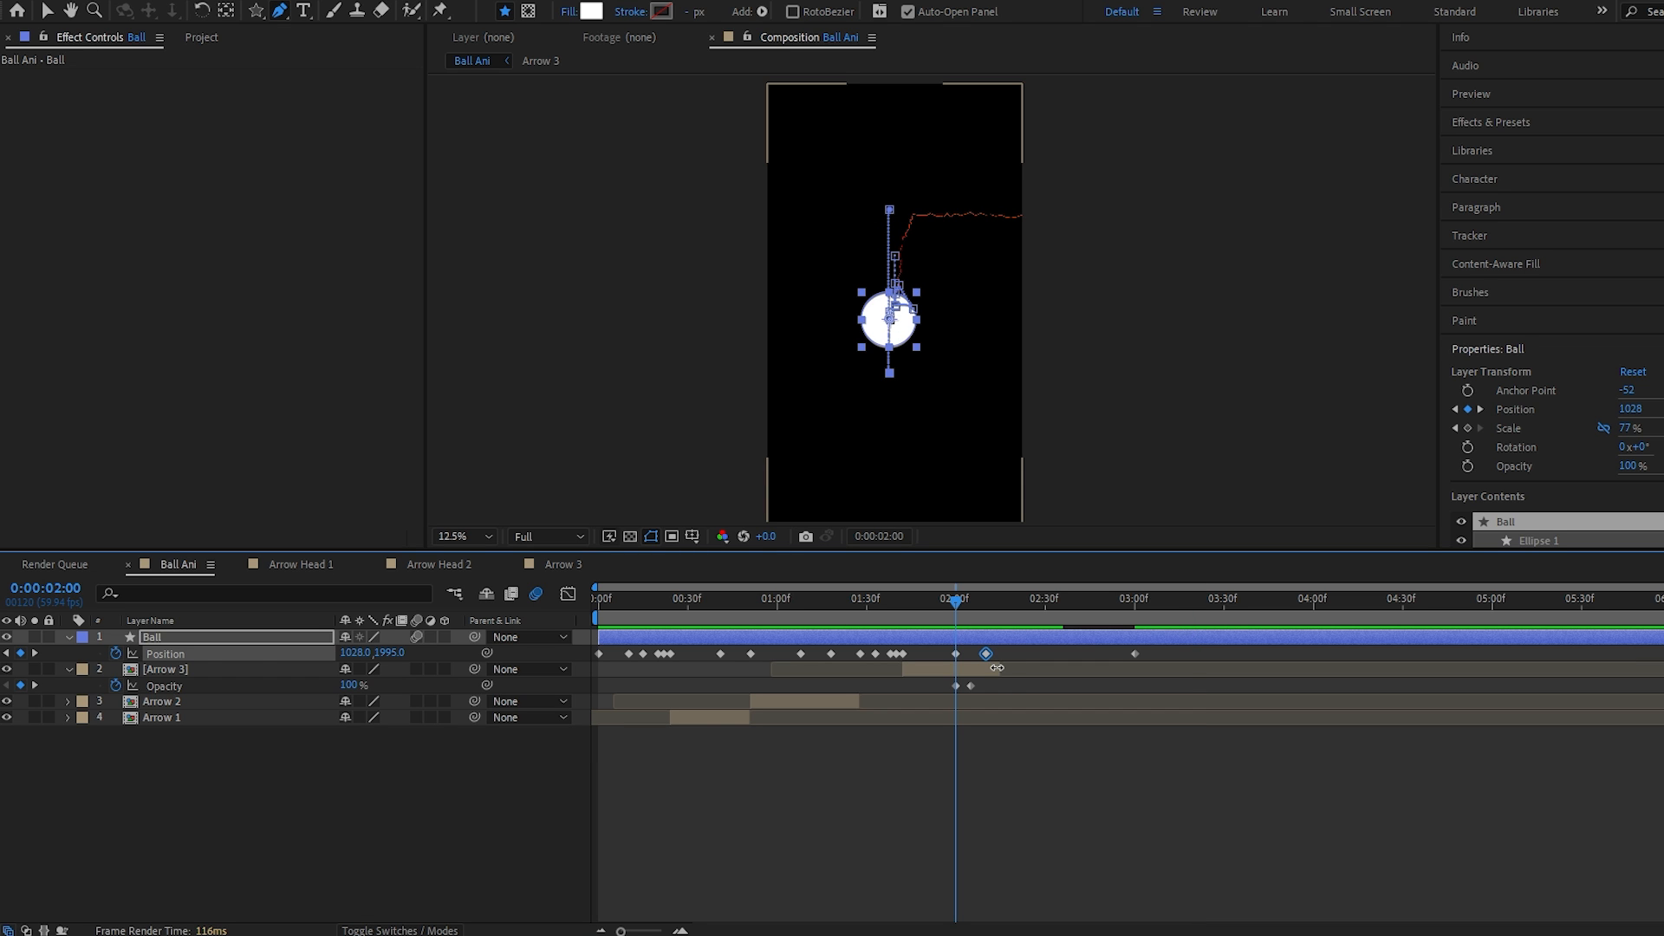
{"action": "left_click", "coordinate": [35, 654]}
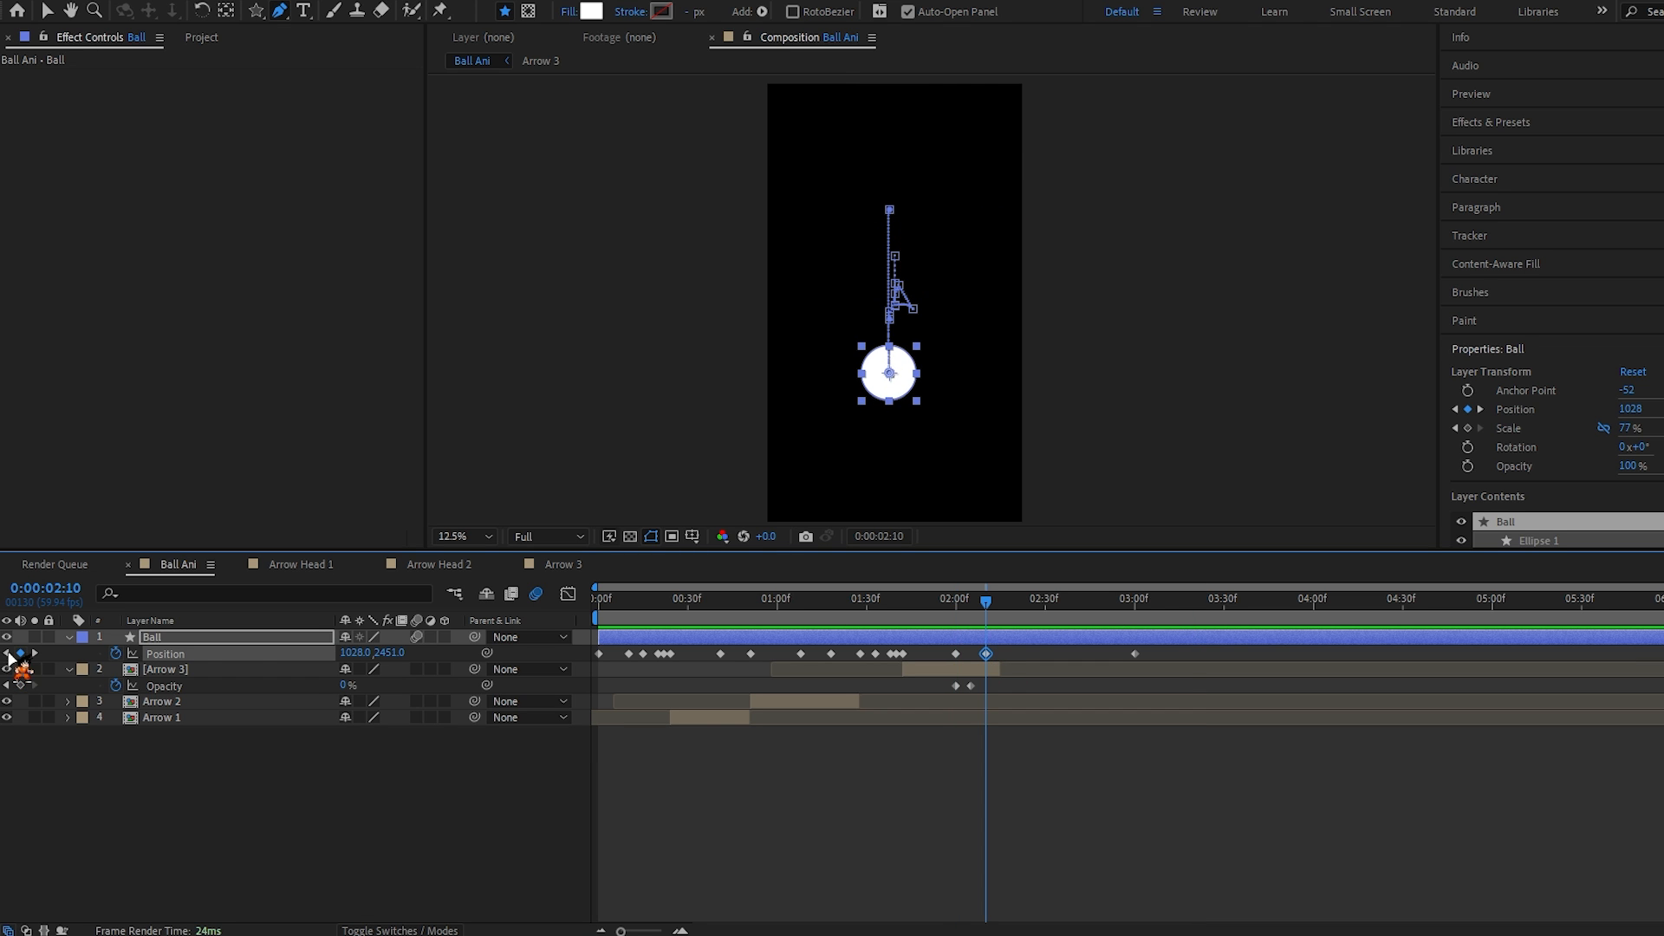
{"action": "left_click_drag", "start_coordinate": [587, 651], "coordinate": [674, 653]}
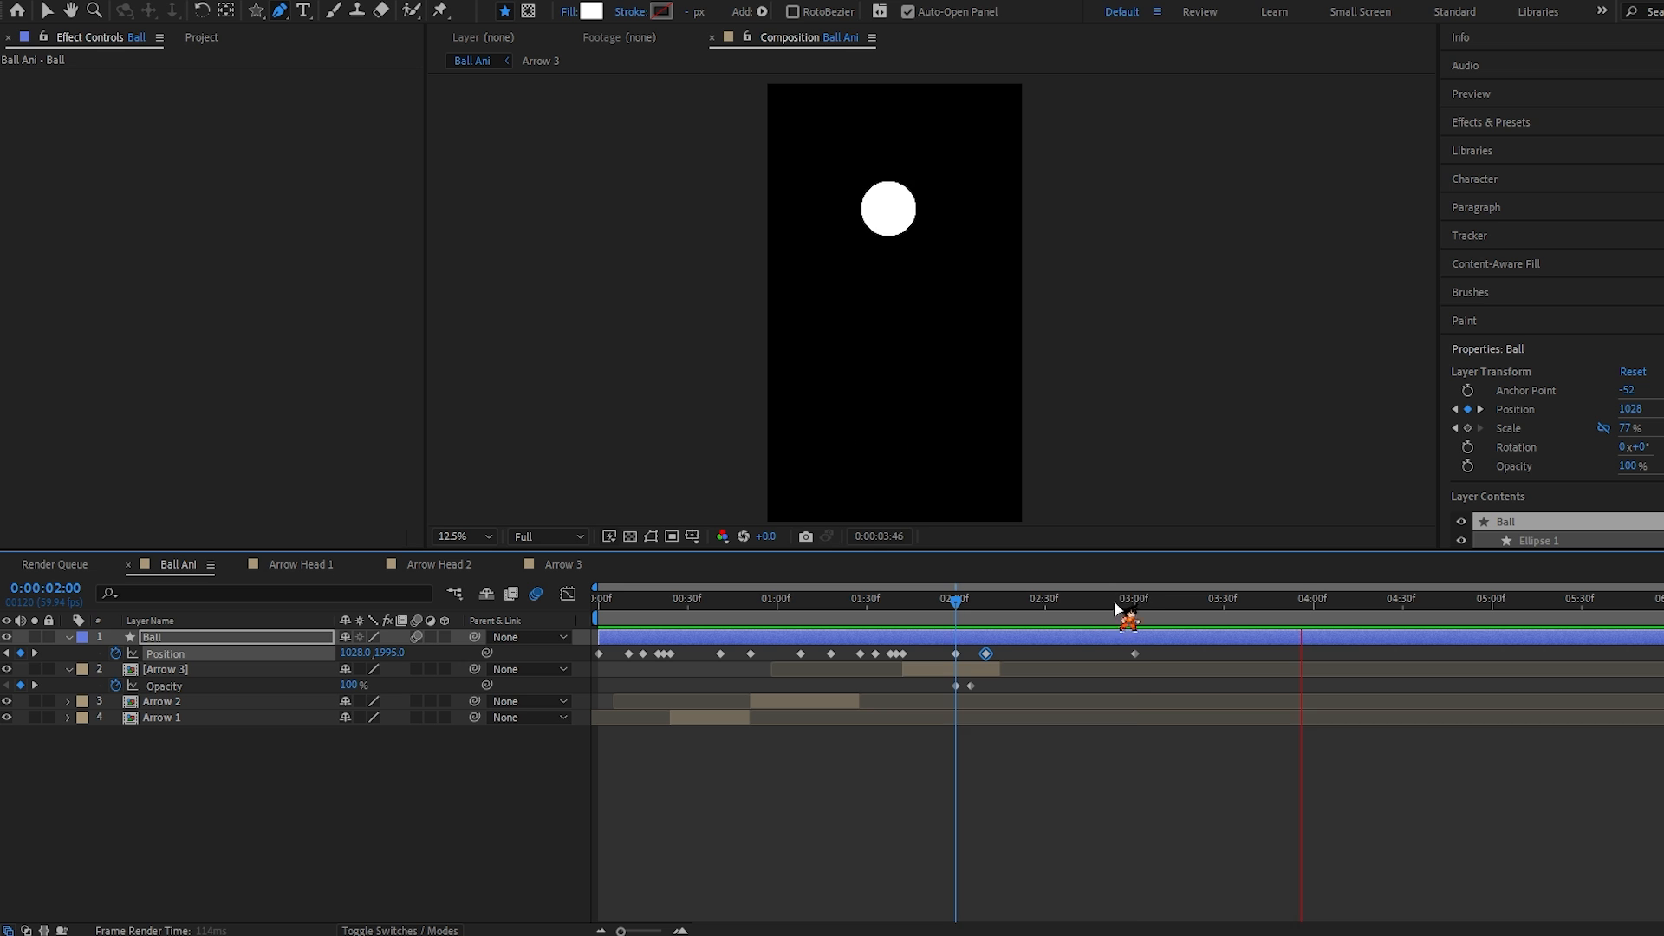
Step: Paste the ball's Position keyframe of 1028, 1995 at 0:00:04:00
{"action": "left_click_drag", "start_coordinate": [1116, 608], "coordinate": [1314, 647]}
{"action": "key", "text": "ctrl+v"}
{"action": "left_click", "coordinate": [415, 777]}
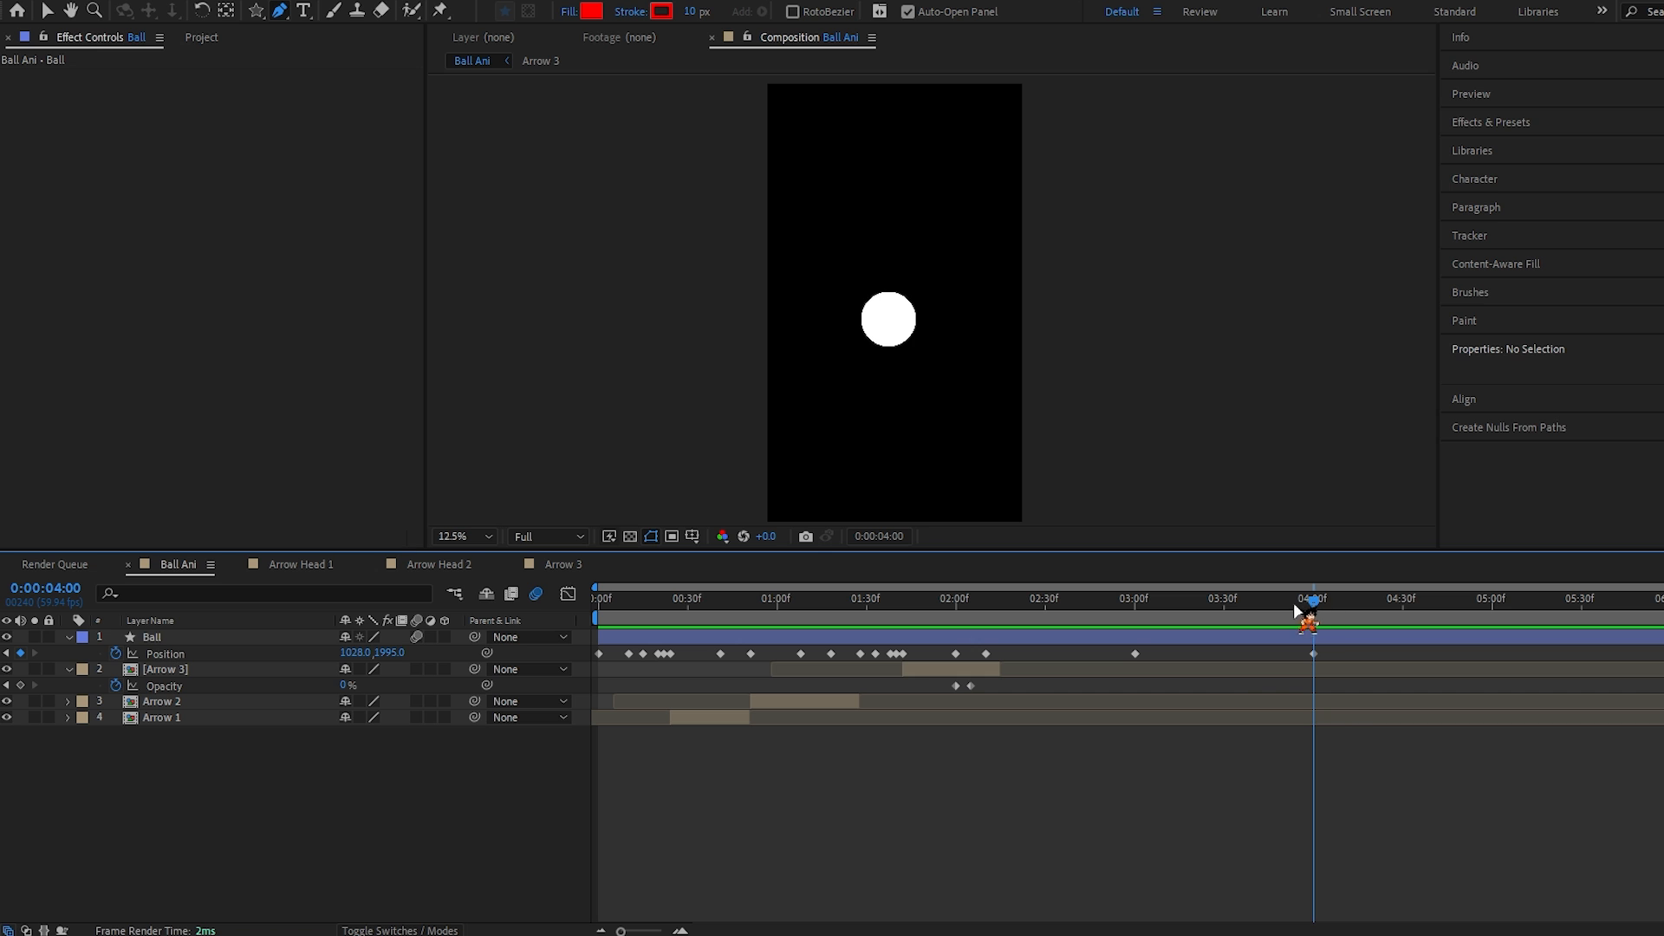
Step: Raise the ball for a small bounce by setting its Y position to 1555 at 0:00:04:10
{"action": "left_click", "coordinate": [193, 638]}
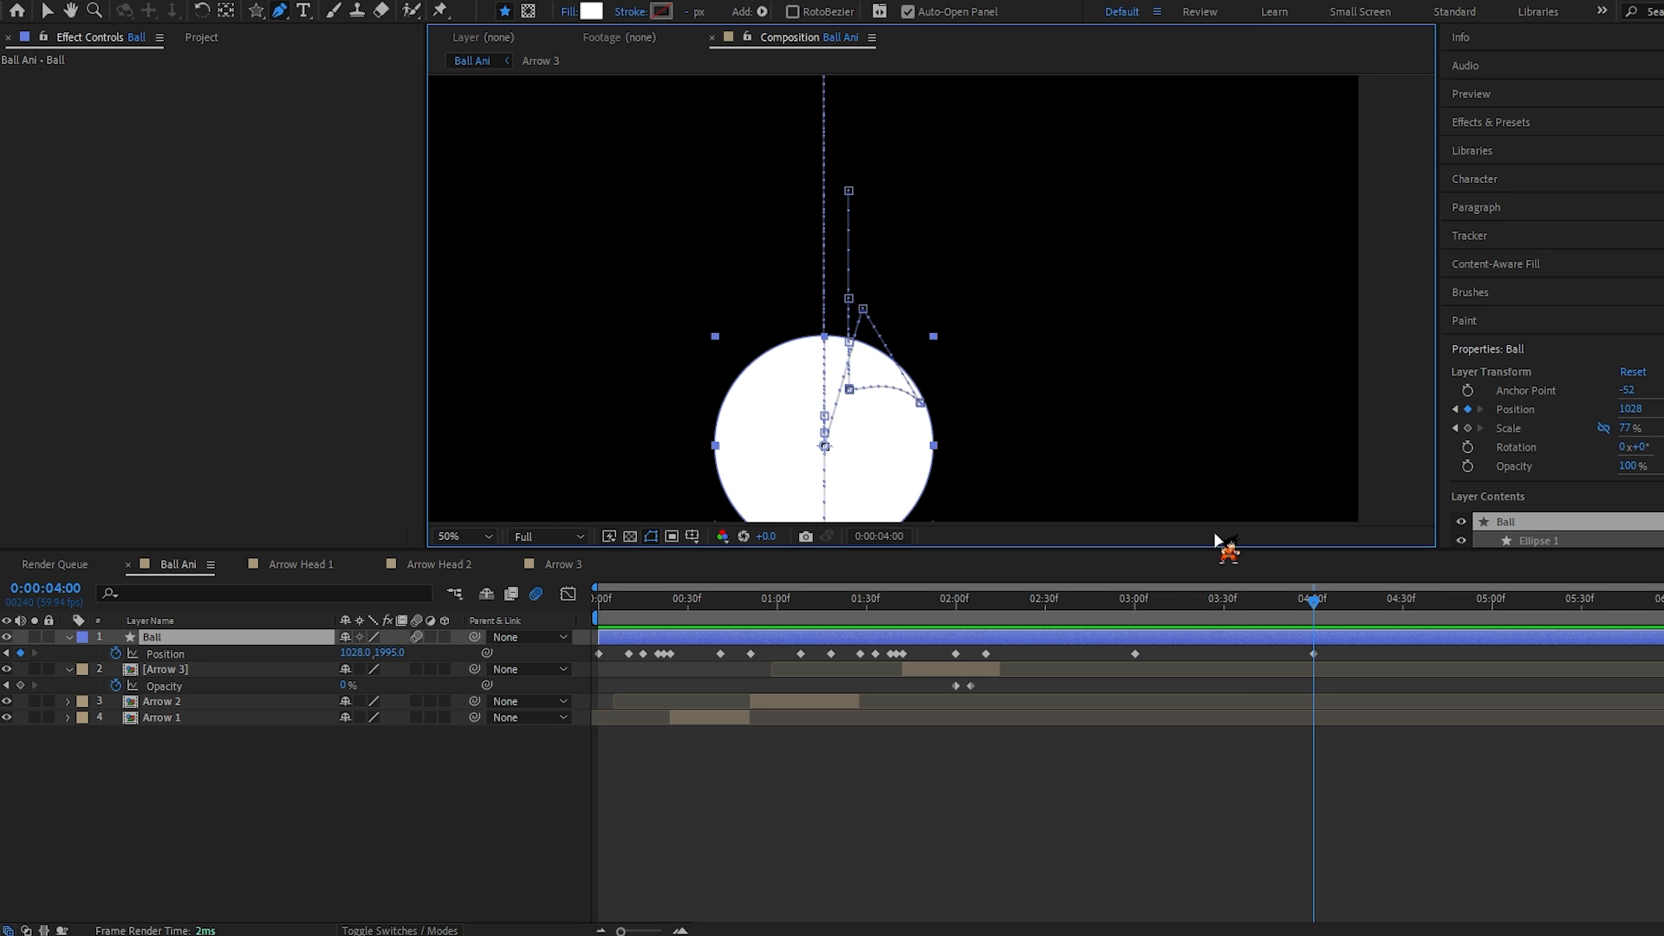
{"action": "key", "text": "ctrl+shift+Right"}
{"action": "scroll", "coordinate": [1215, 535], "scroll_direction": "down", "scroll_amount": 2}
{"action": "left_click_drag", "start_coordinate": [392, 653], "coordinate": [5, 671]}
Step: Copy the ball's 0:00:04:00 Position keyframe to 0:00:04:20 and continue the bounce with more closely spaced Position keyframes after it
{"action": "key", "text": "ctrl+shift+Right"}
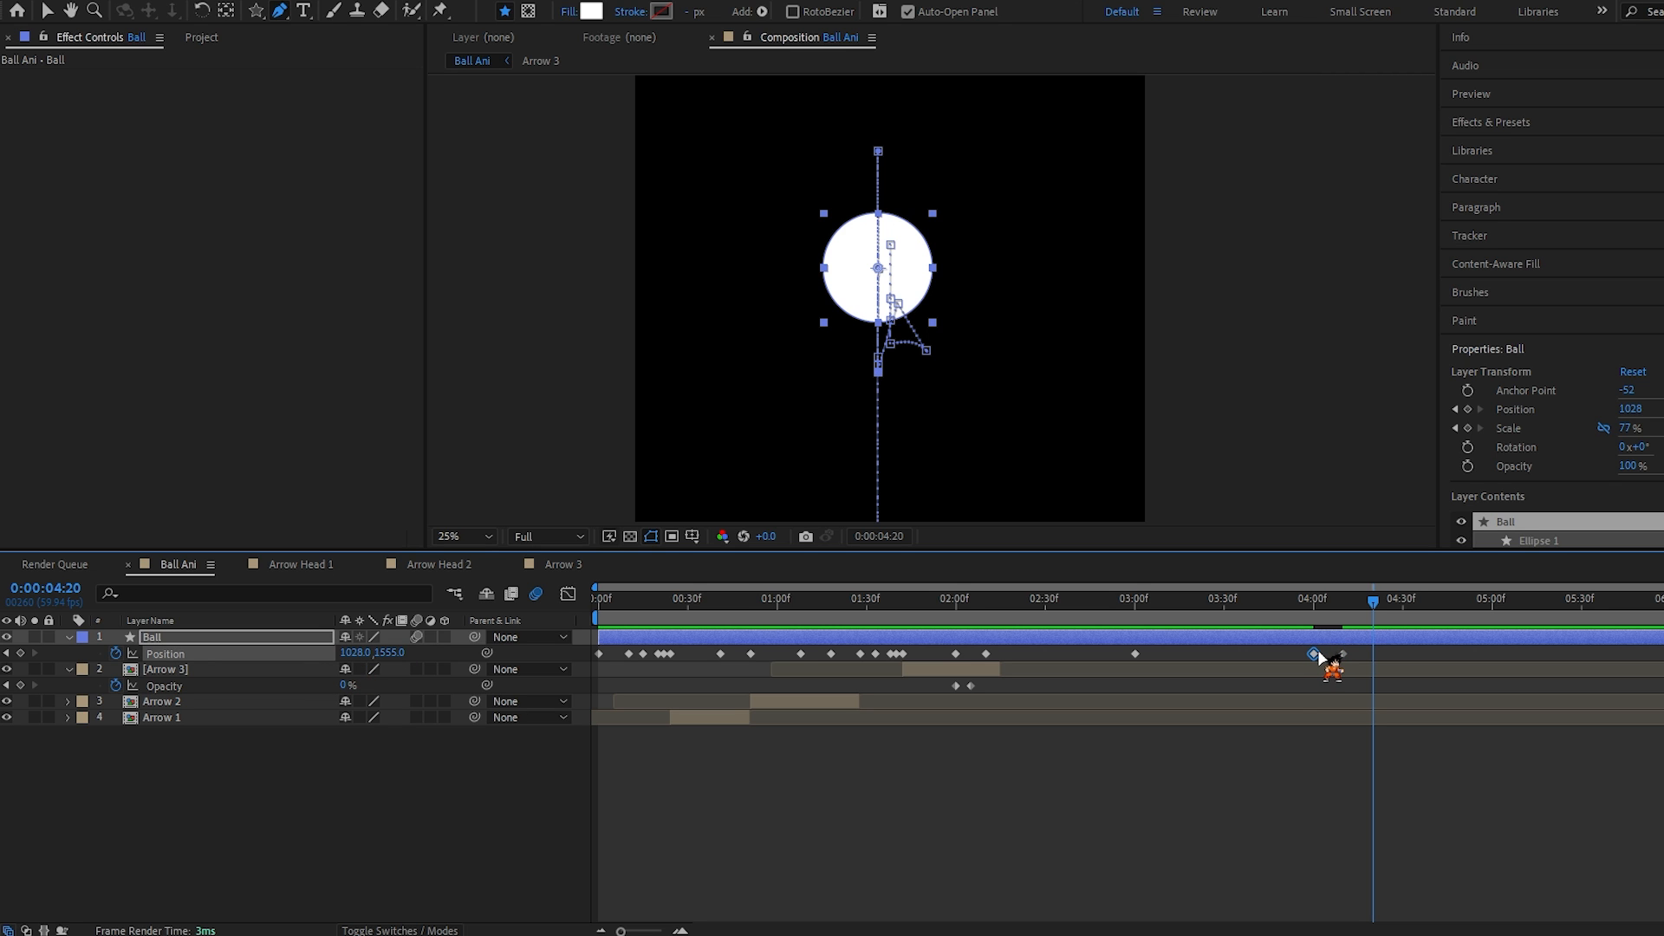
{"action": "key", "text": "ctrl+c"}
{"action": "key", "text": "ctrl+v"}
{"action": "key", "text": "ctrl+Right"}
{"action": "key", "text": "ctrl+Right"}
{"action": "key", "text": "ctrl+Right"}
{"action": "key", "text": "ctrl+Right"}
{"action": "key", "text": "ctrl+Right"}
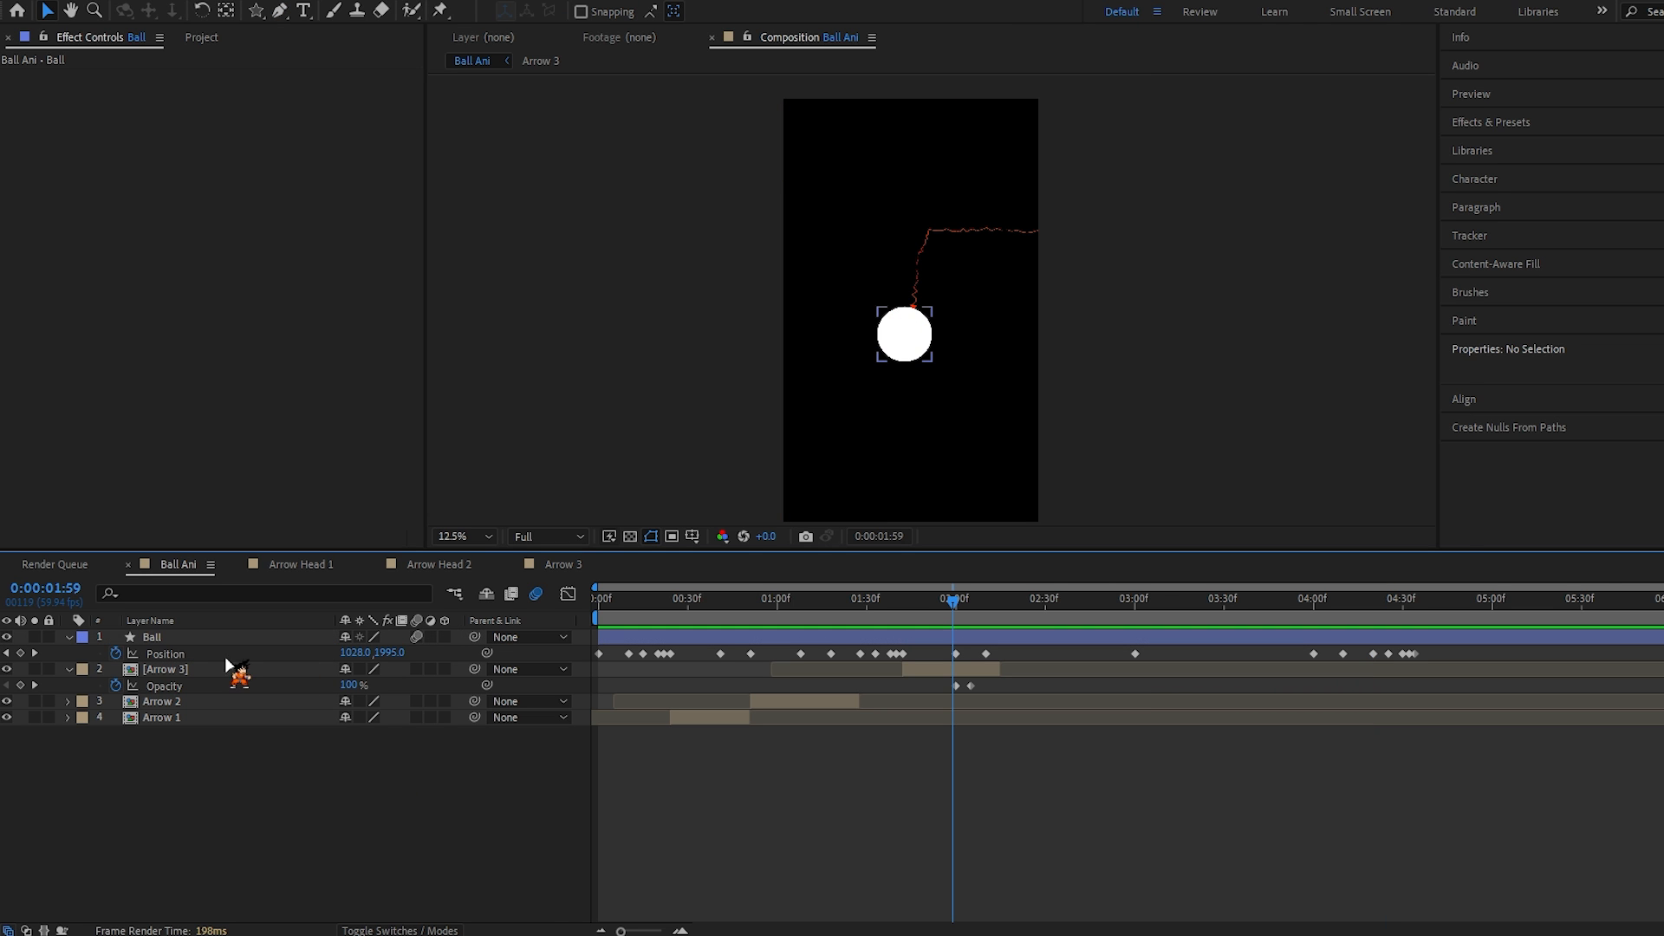
Step: Show the Ball layer's Scale alongside its Position and add a Scale keyframe at 0:00:02:00
{"action": "left_click", "coordinate": [208, 638]}
{"action": "key", "text": "s"}
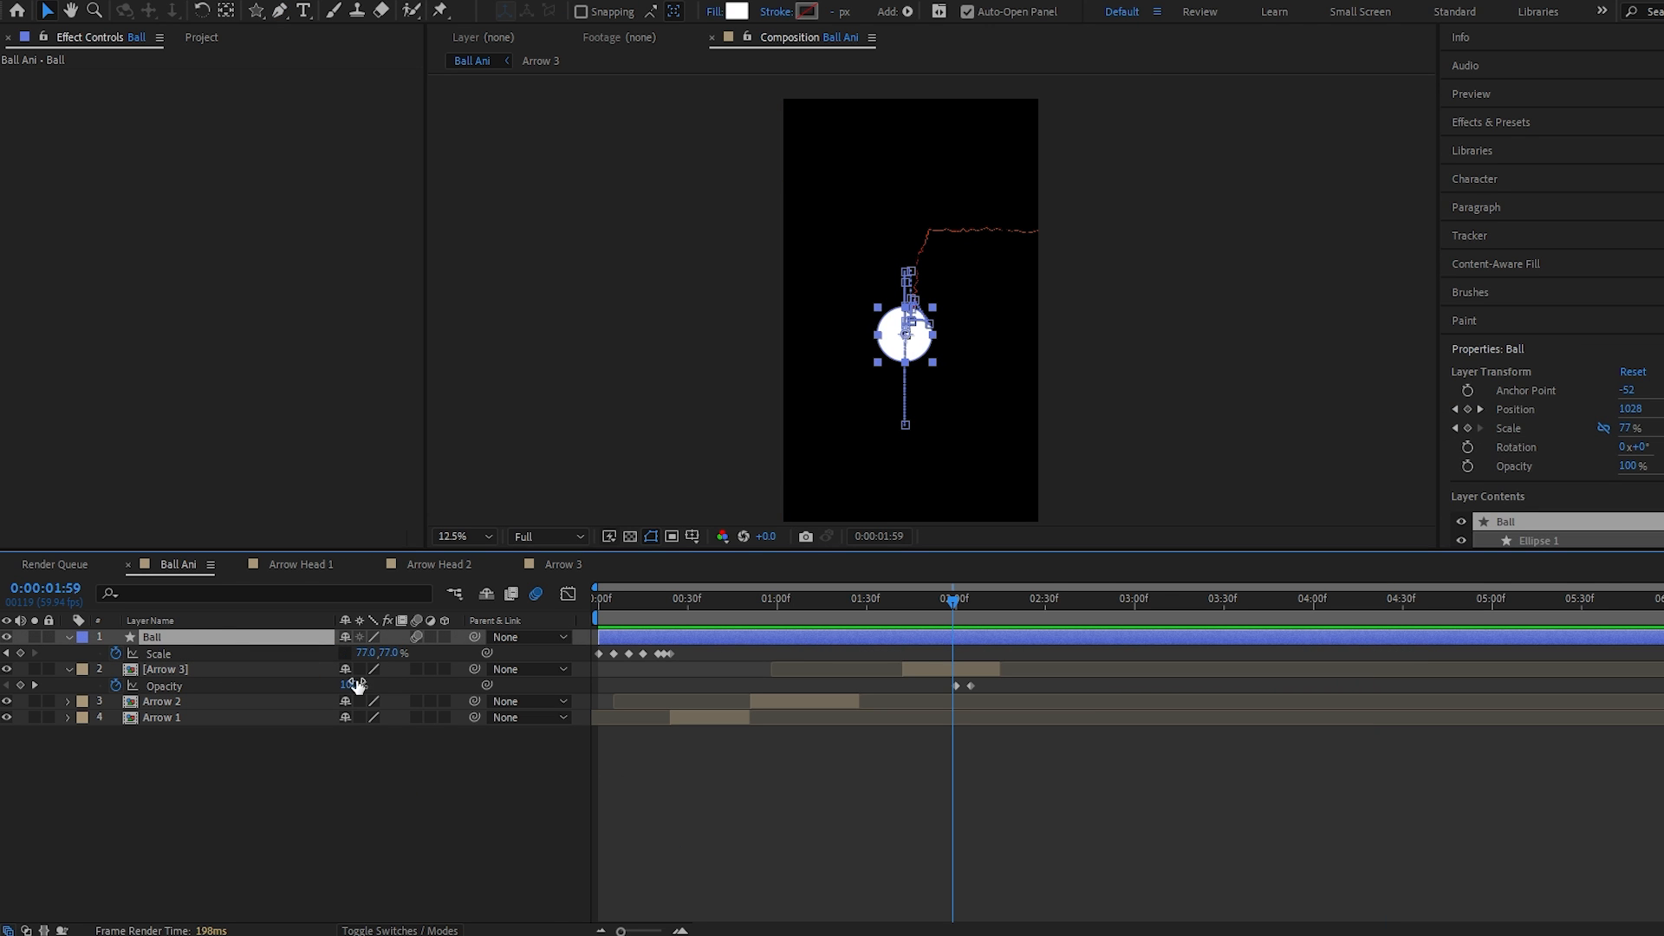
{"action": "key", "text": "shift+p"}
{"action": "left_click", "coordinate": [453, 815]}
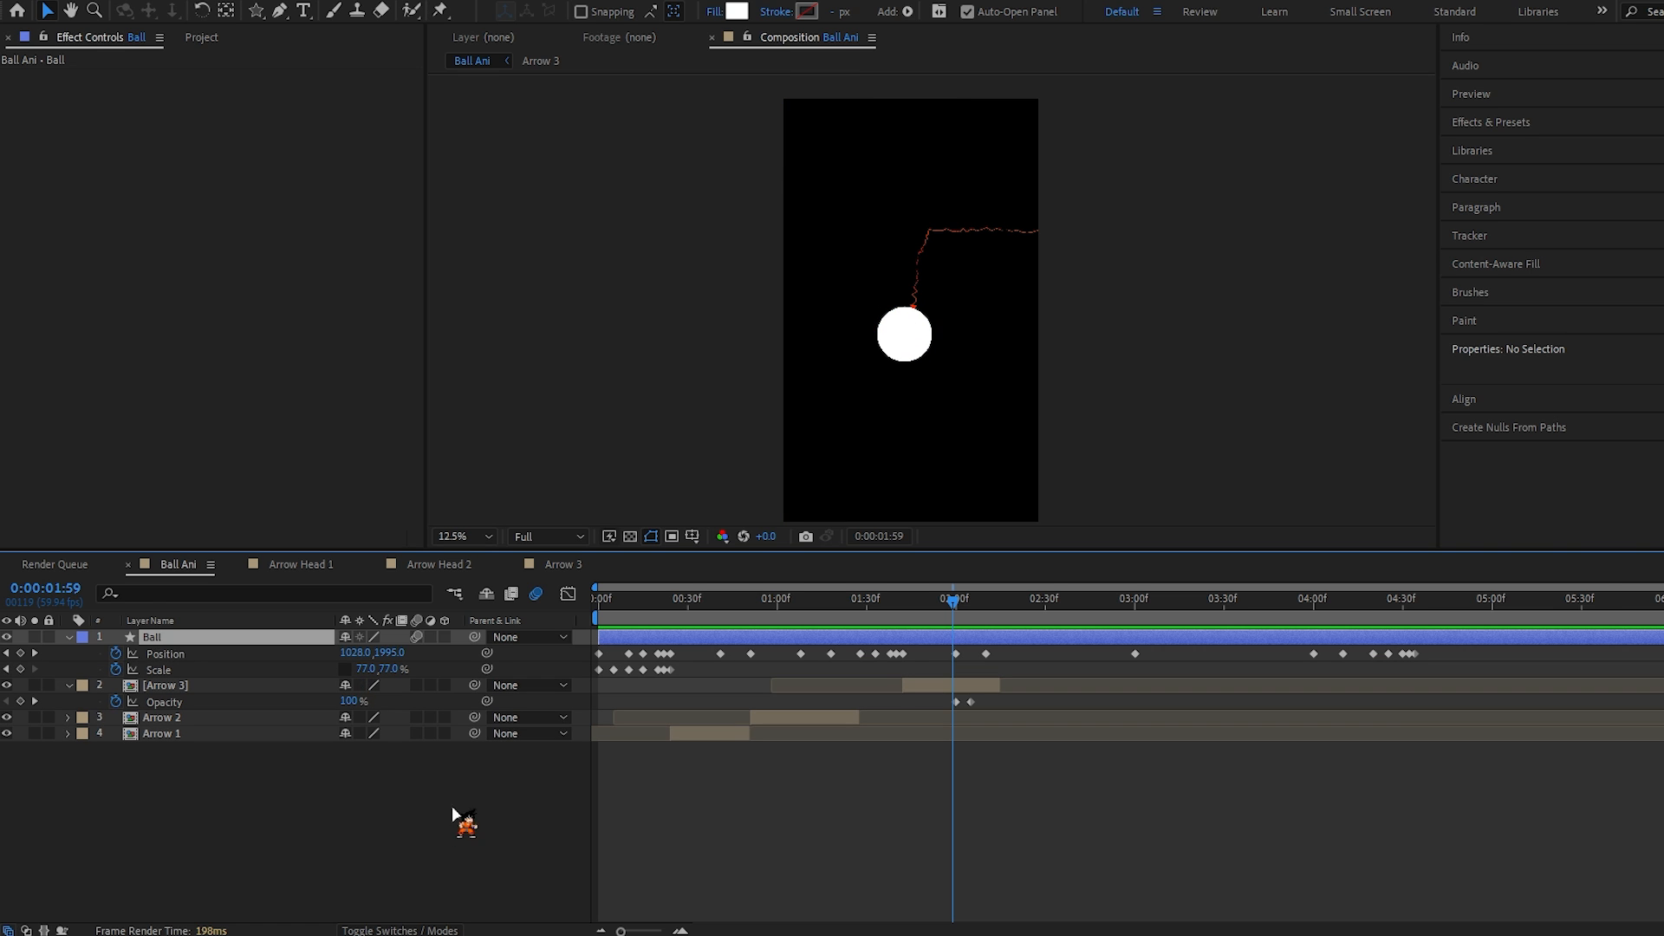
{"action": "left_click", "coordinate": [955, 605]}
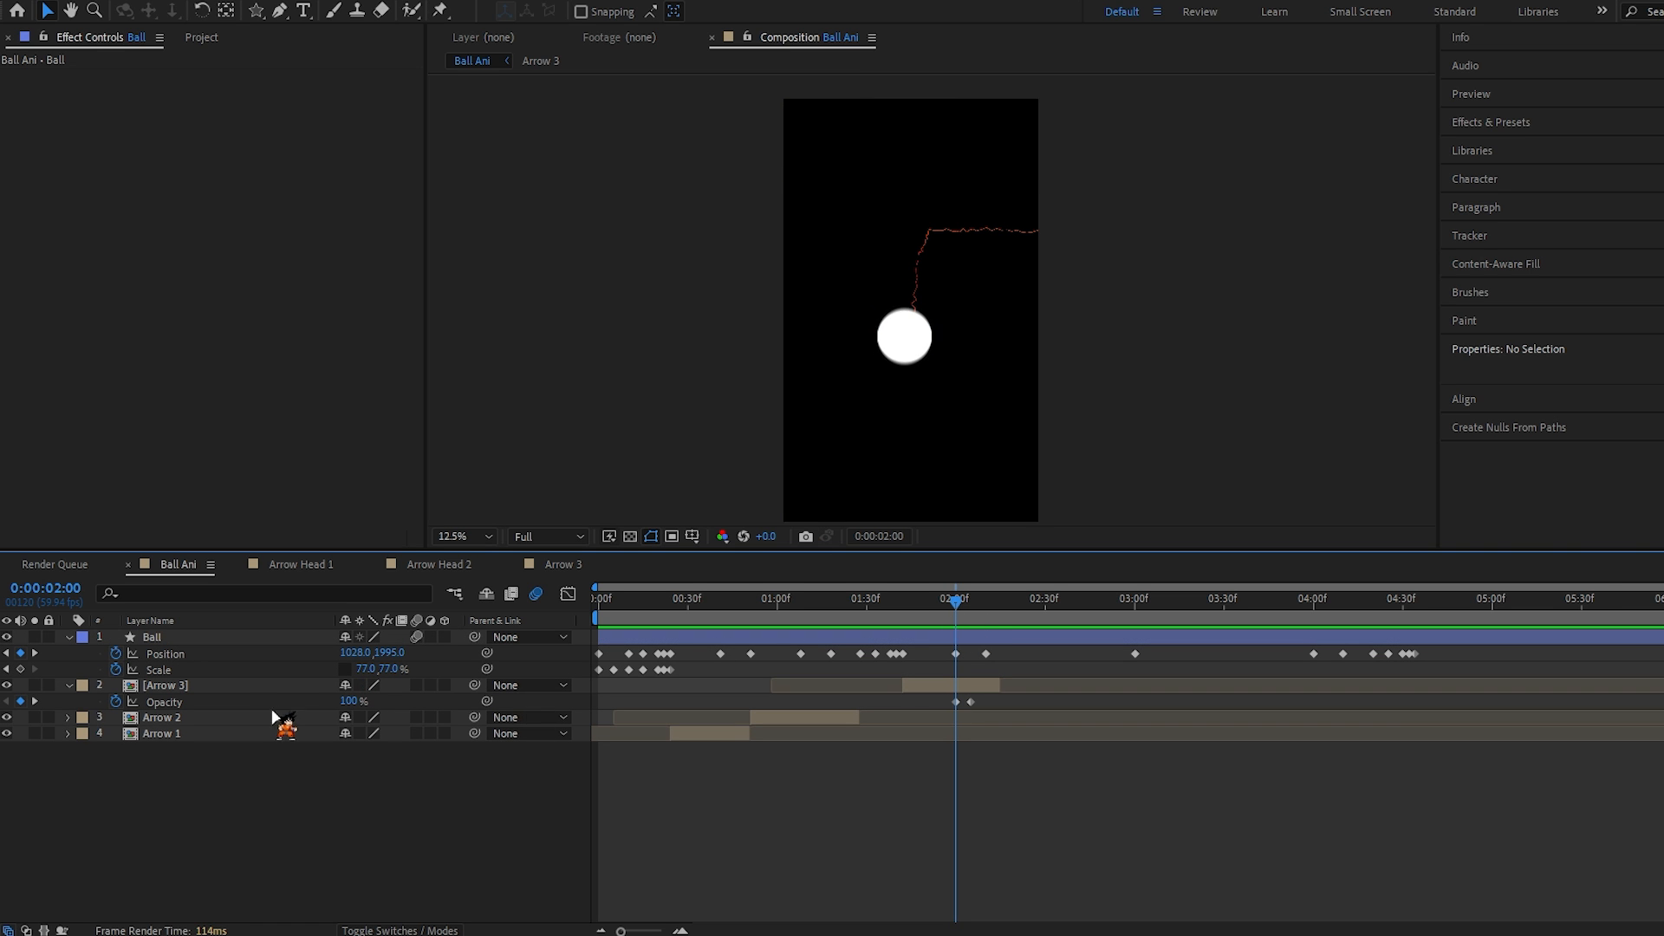
{"action": "left_click", "coordinate": [20, 669]}
Step: Squash the ball at its low point by setting its vertical scale to 50% at 0:00:02:10
{"action": "key", "text": "k"}
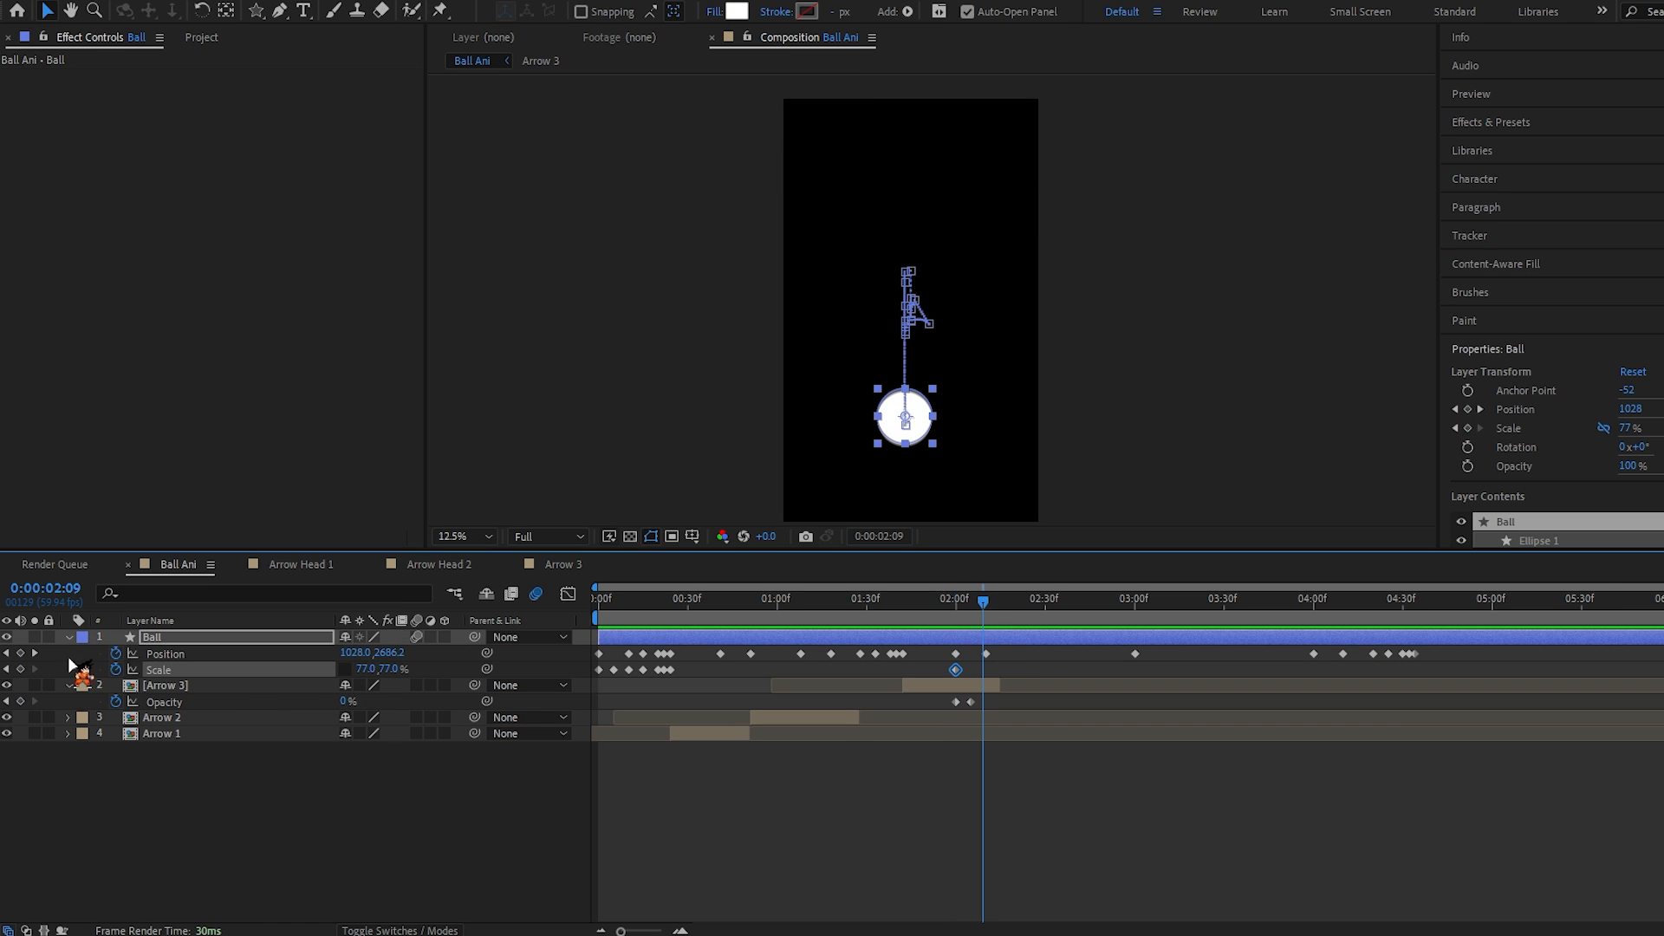
{"action": "key", "text": "k"}
{"action": "left_click_drag", "start_coordinate": [368, 670], "coordinate": [362, 673]}
{"action": "left_click", "coordinate": [365, 673]}
{"action": "key", "text": "Tab"}
{"action": "type", "text": "50"}
{"action": "key", "text": "Return"}
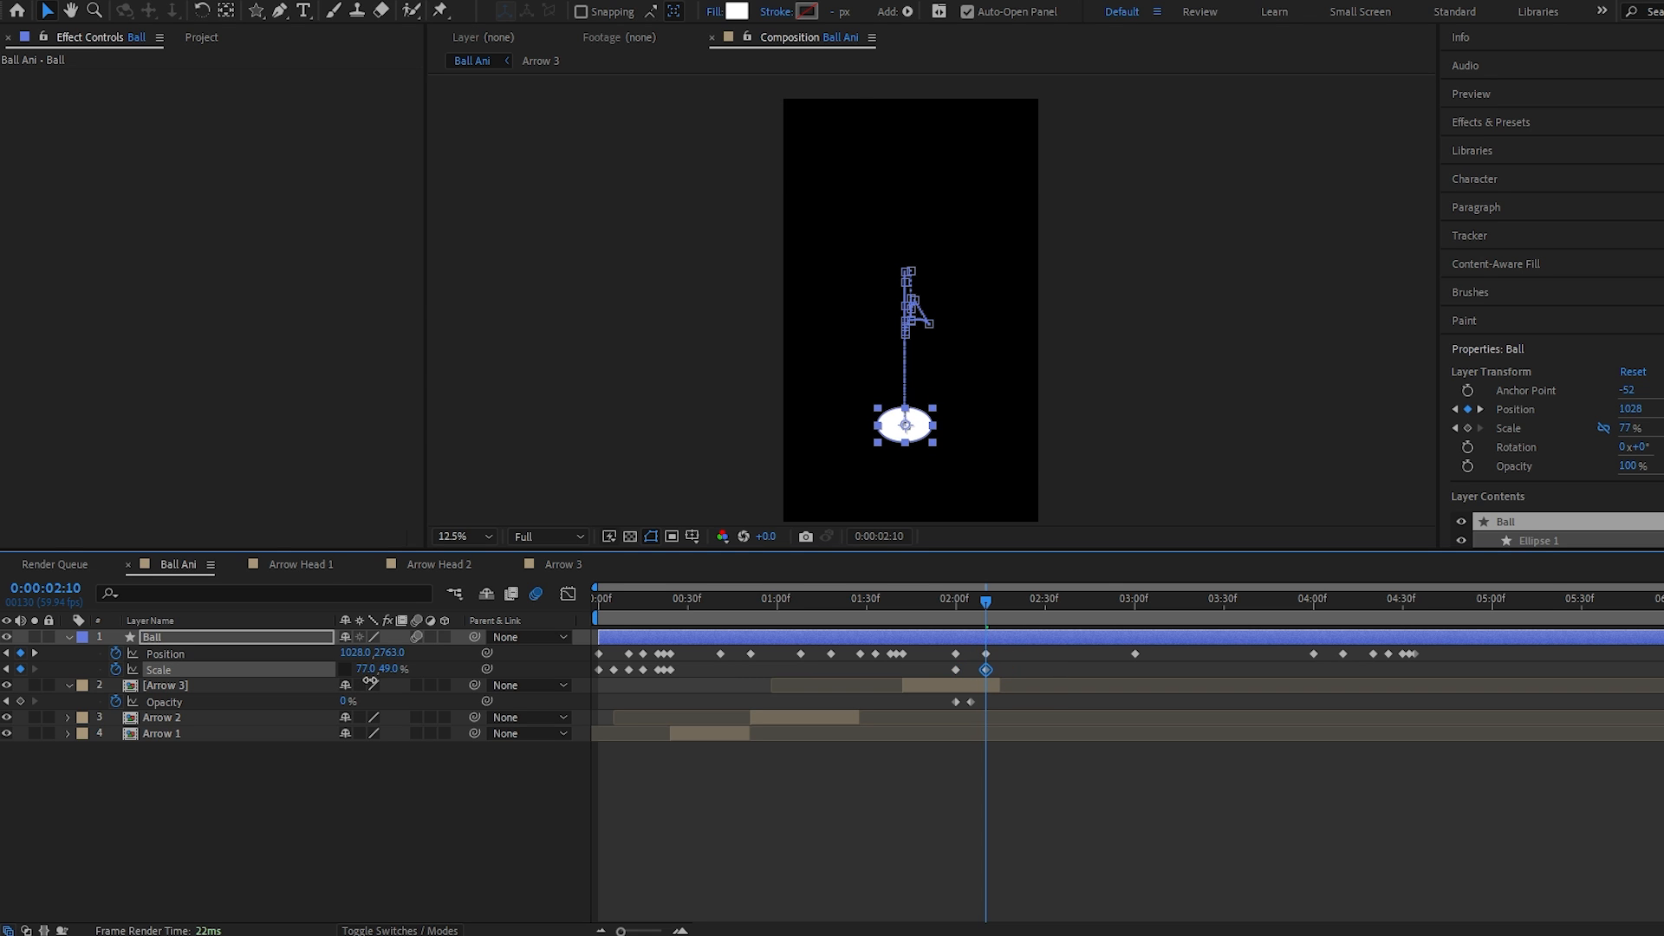
{"action": "left_click", "coordinate": [357, 788]}
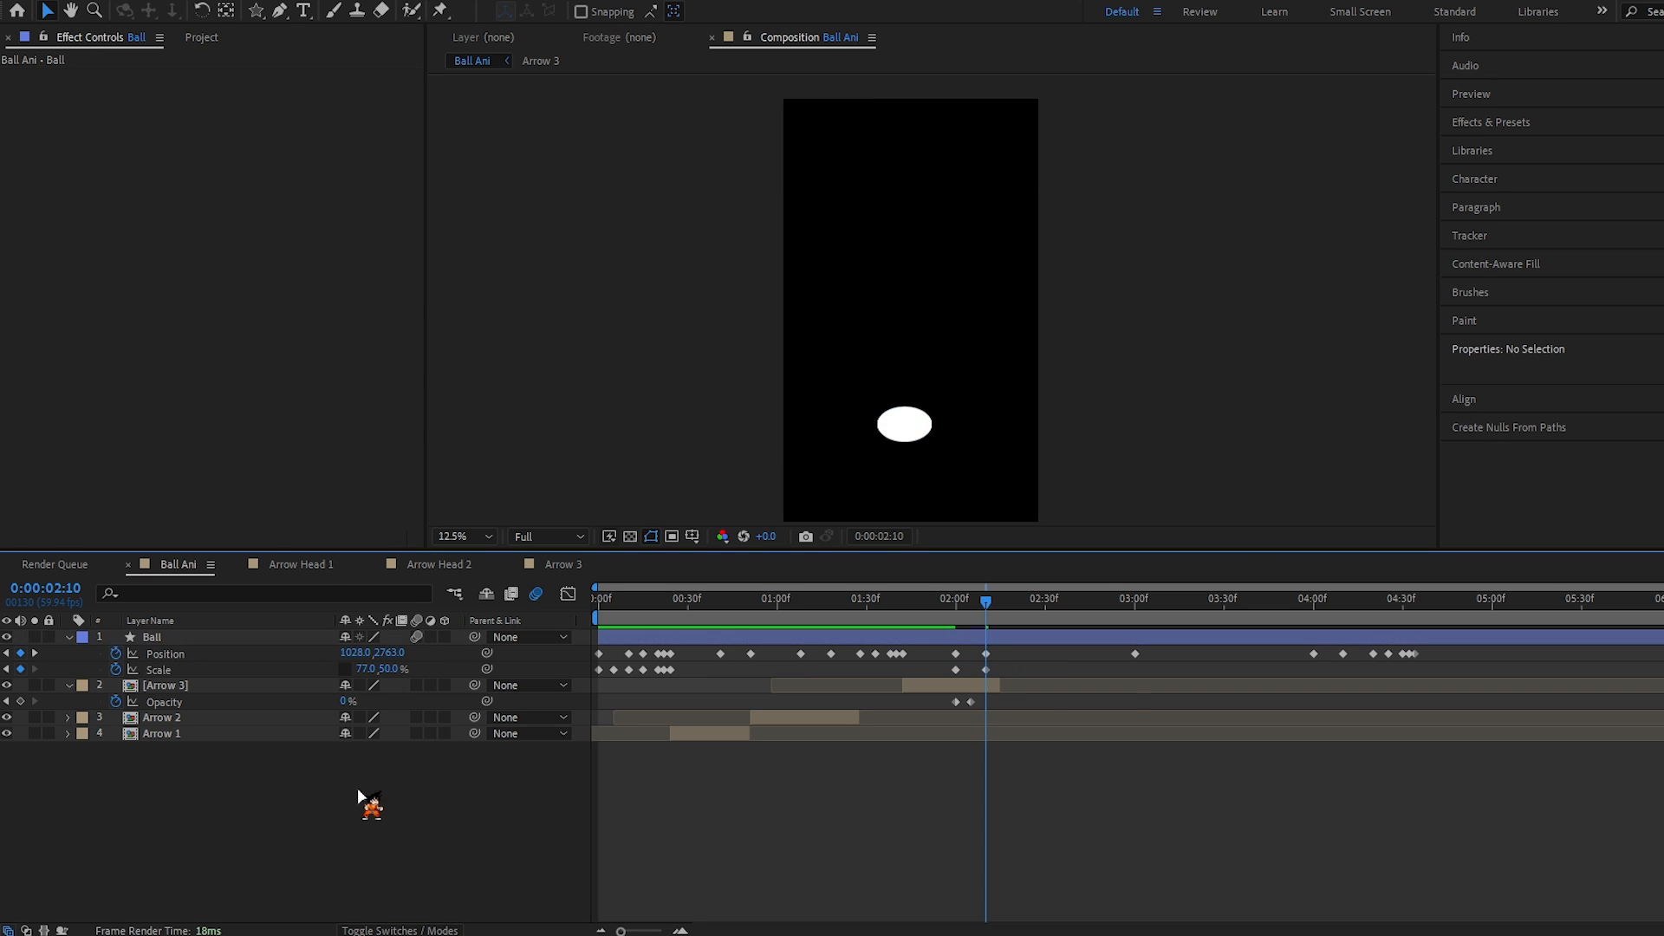
Step: Add a Scale keyframe at 0:00:03:00 and flatten the ball to 36% vertical scale at 0:00:04:00
{"action": "key", "text": "k"}
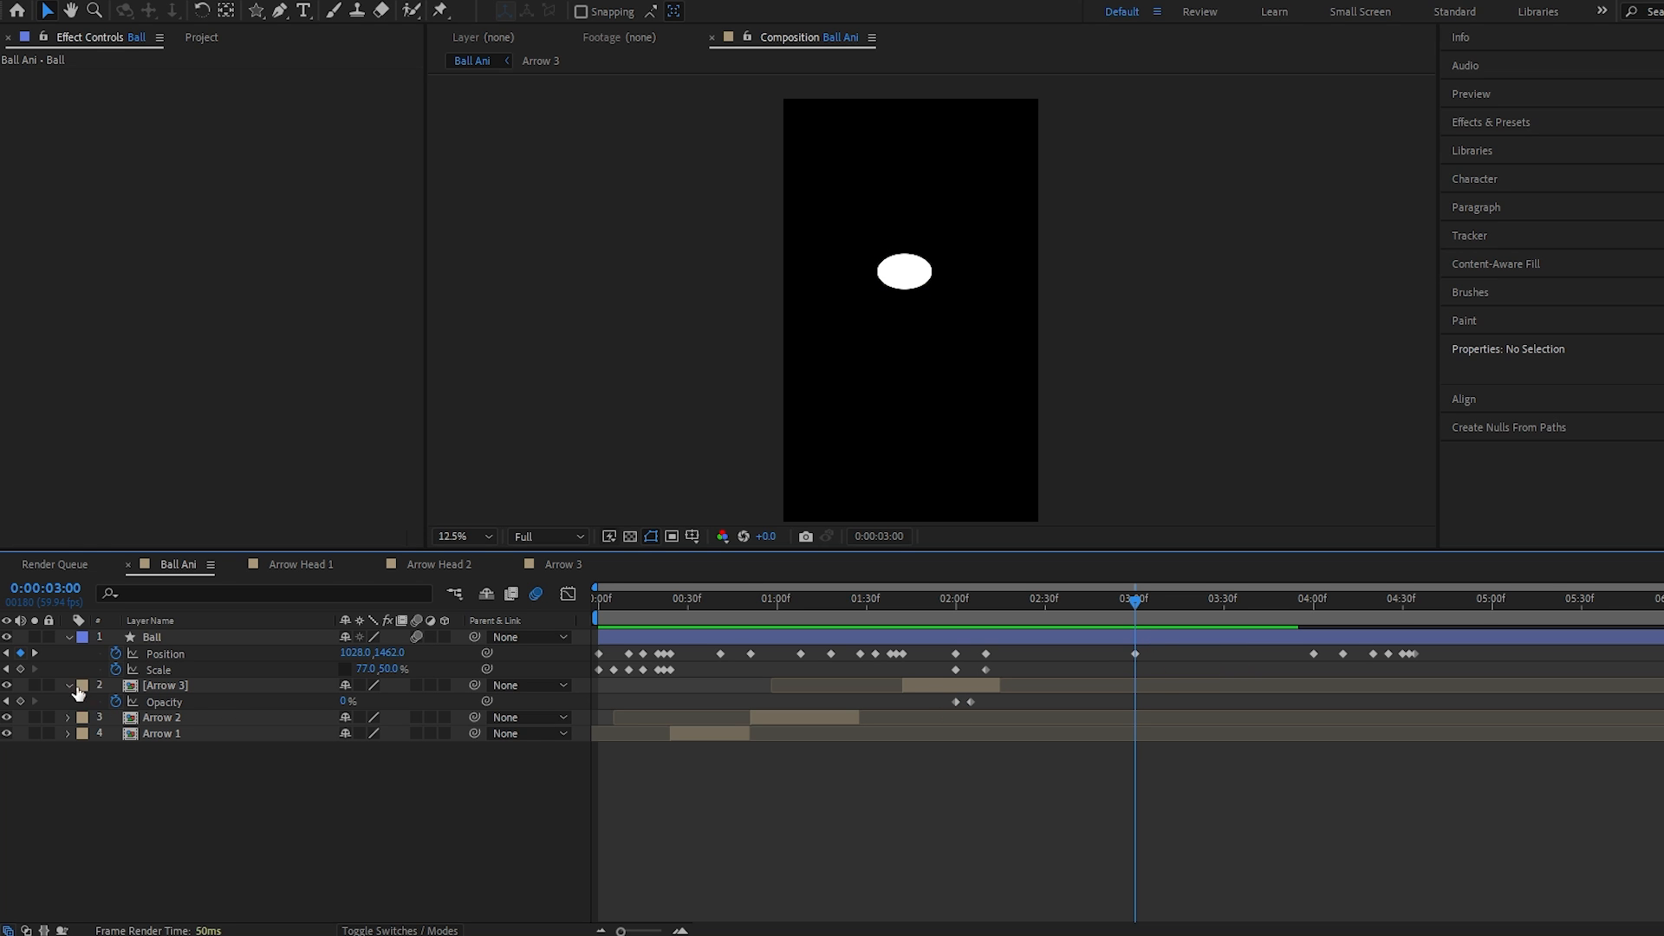
{"action": "left_click", "coordinate": [20, 669]}
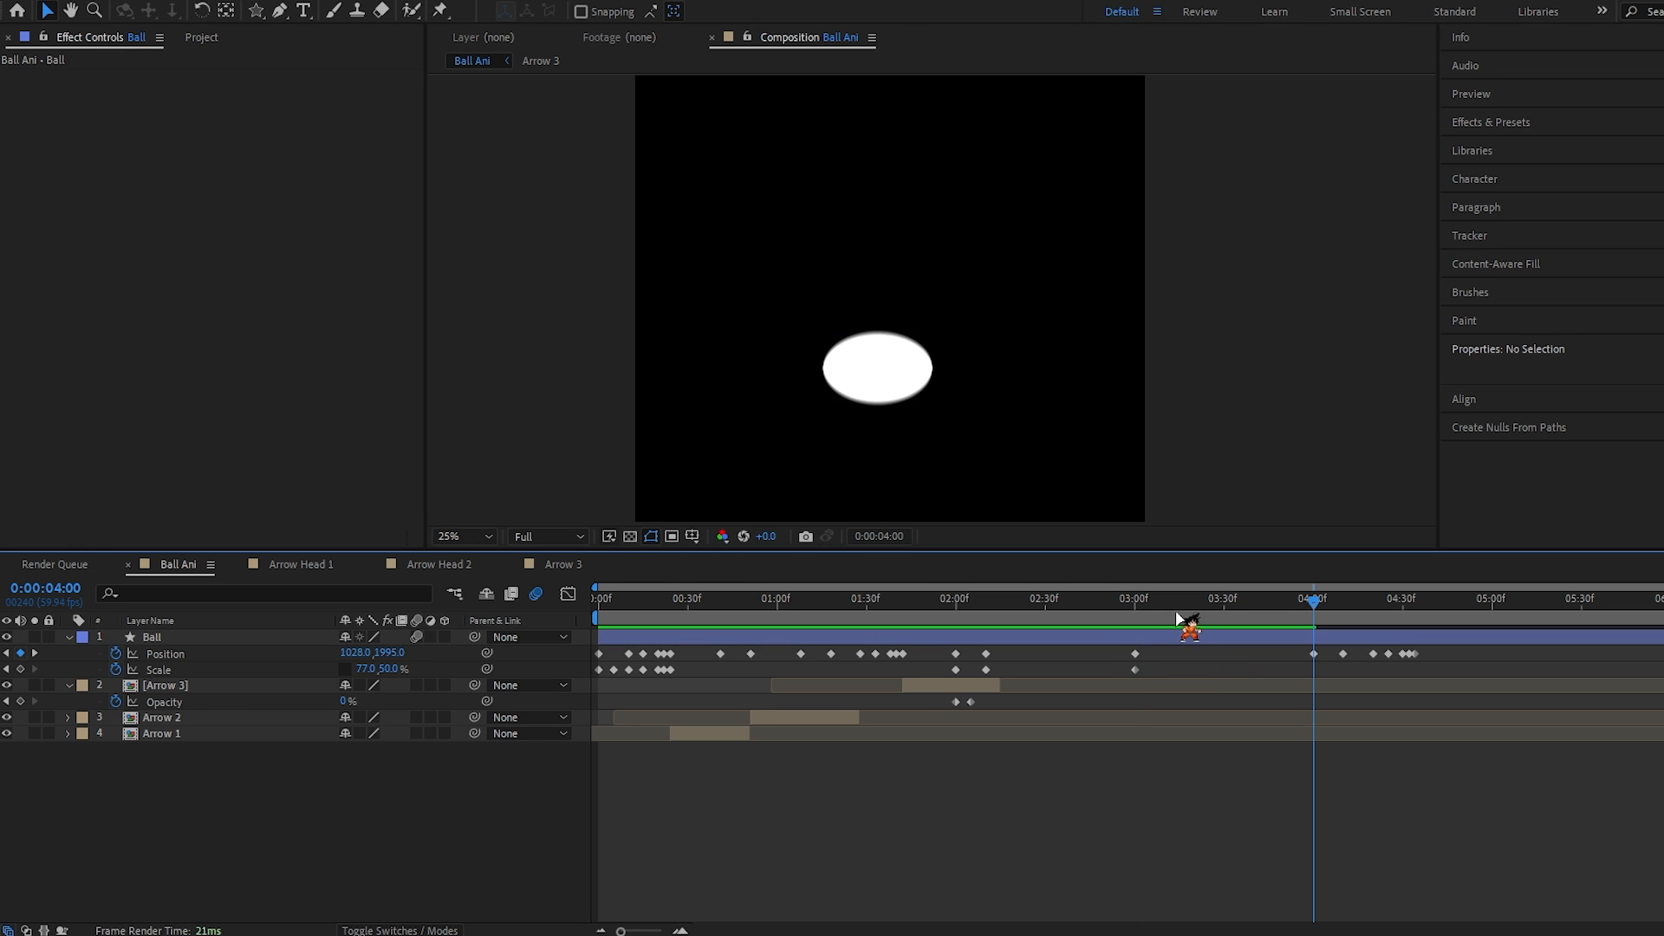
{"action": "left_click_drag", "start_coordinate": [1174, 604], "coordinate": [1333, 620]}
{"action": "key", "text": "Return"}
{"action": "left_click", "coordinate": [867, 882]}
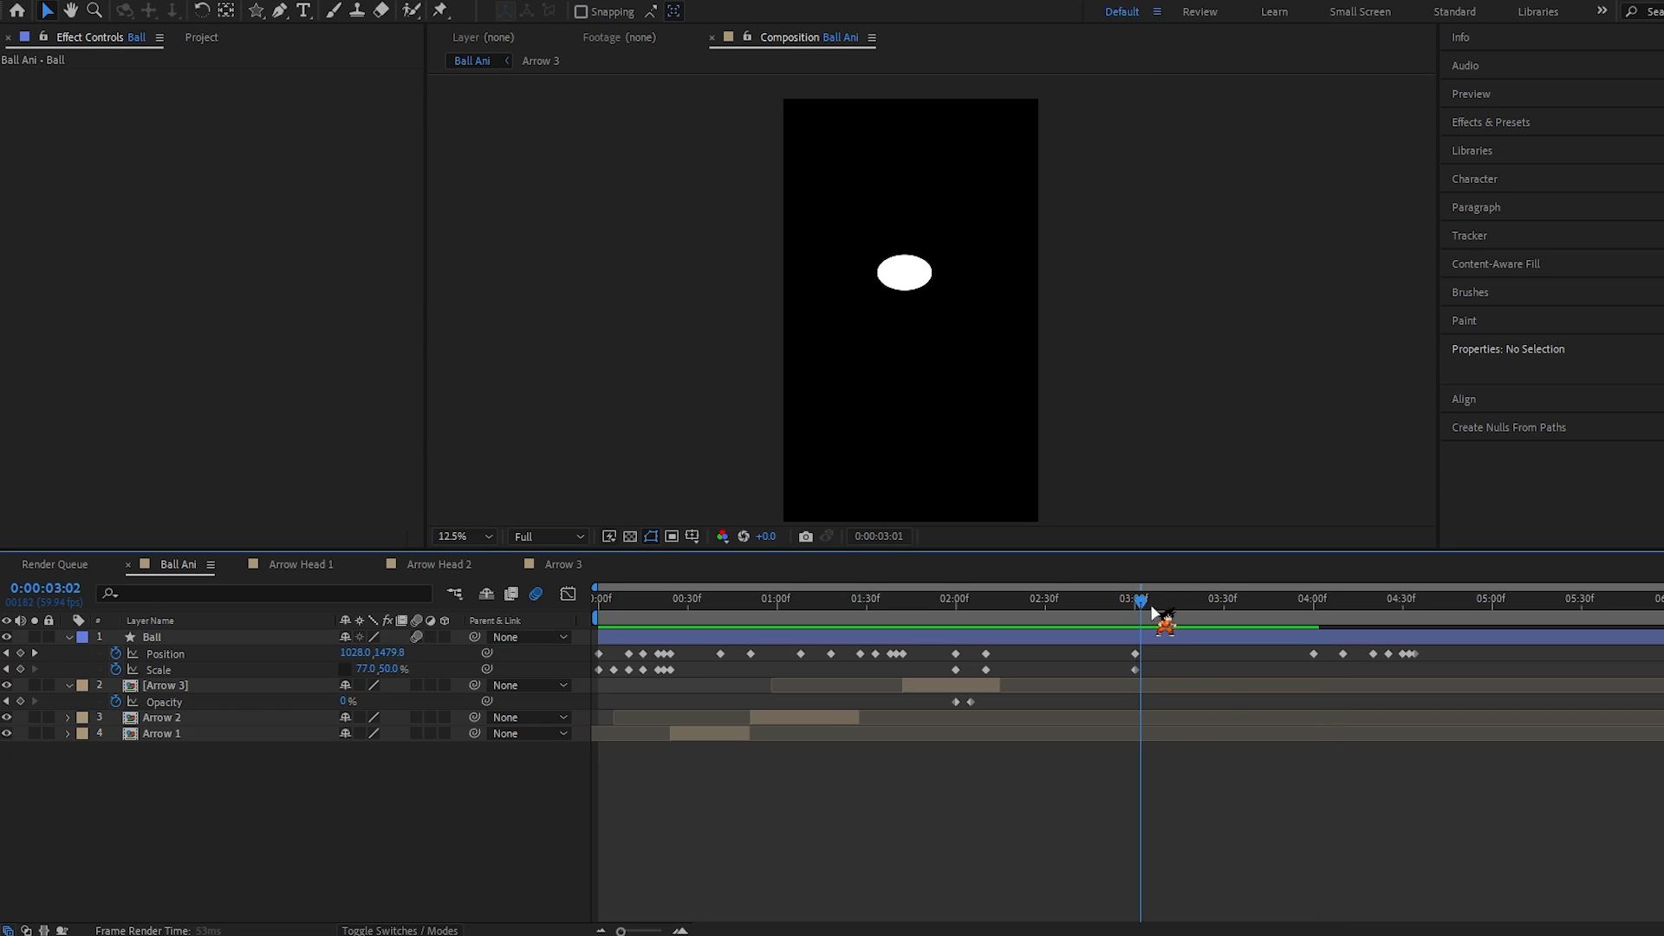
{"action": "left_click_drag", "start_coordinate": [1159, 616], "coordinate": [1317, 624]}
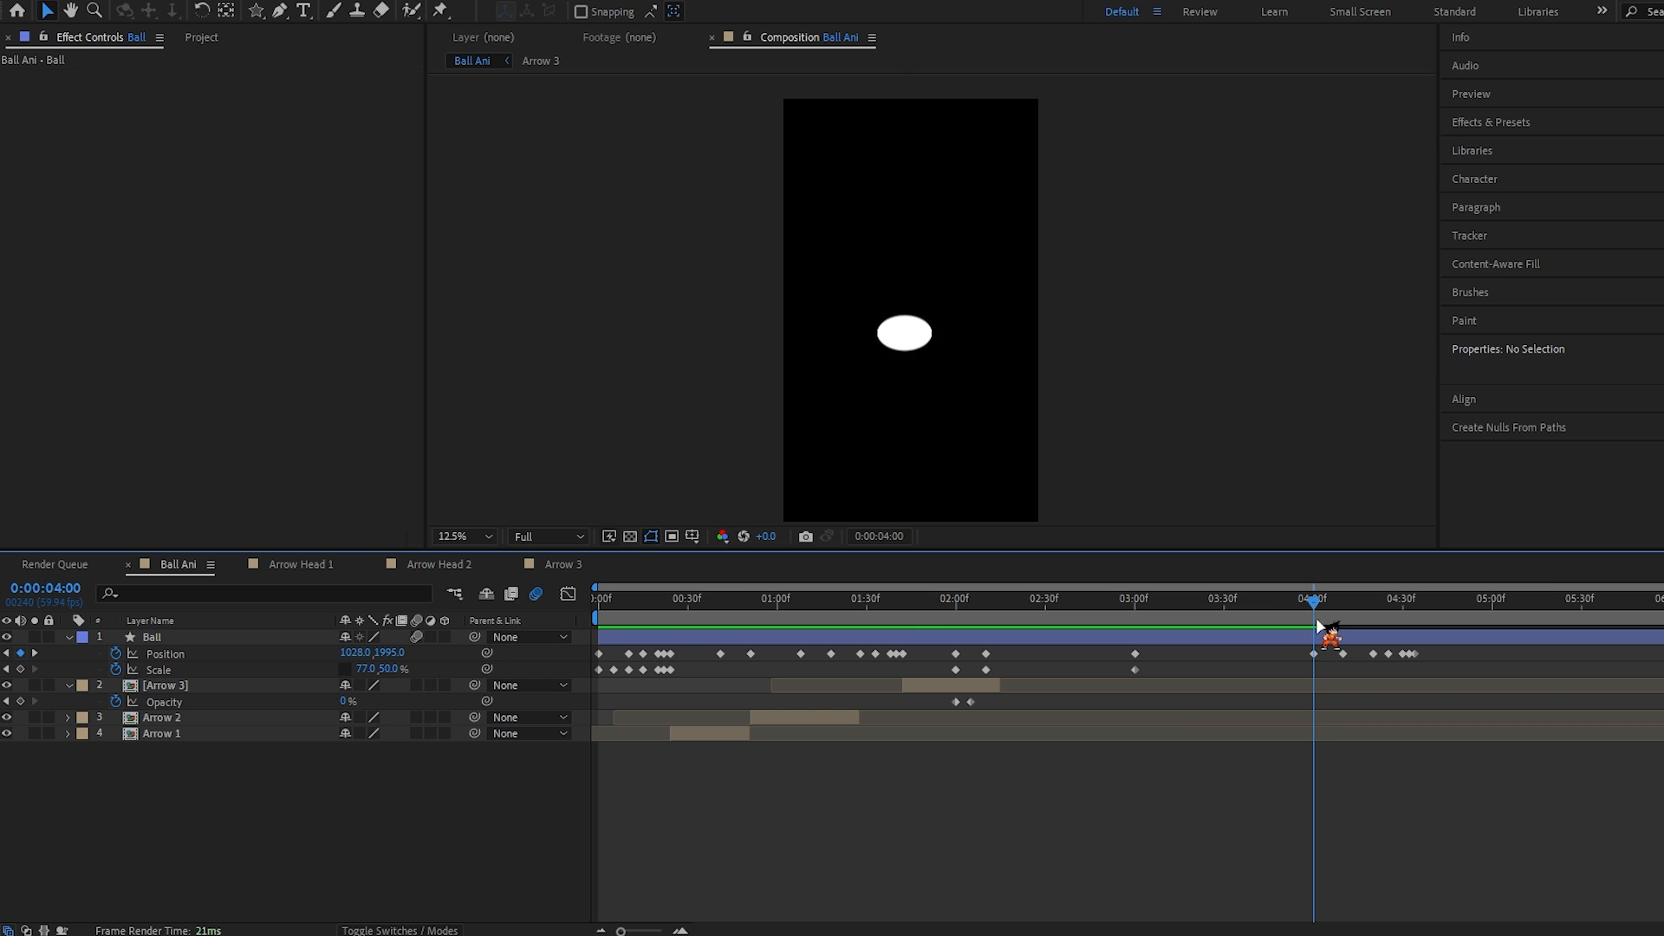
{"action": "key", "text": "period"}
{"action": "left_click_drag", "start_coordinate": [390, 673], "coordinate": [379, 677]}
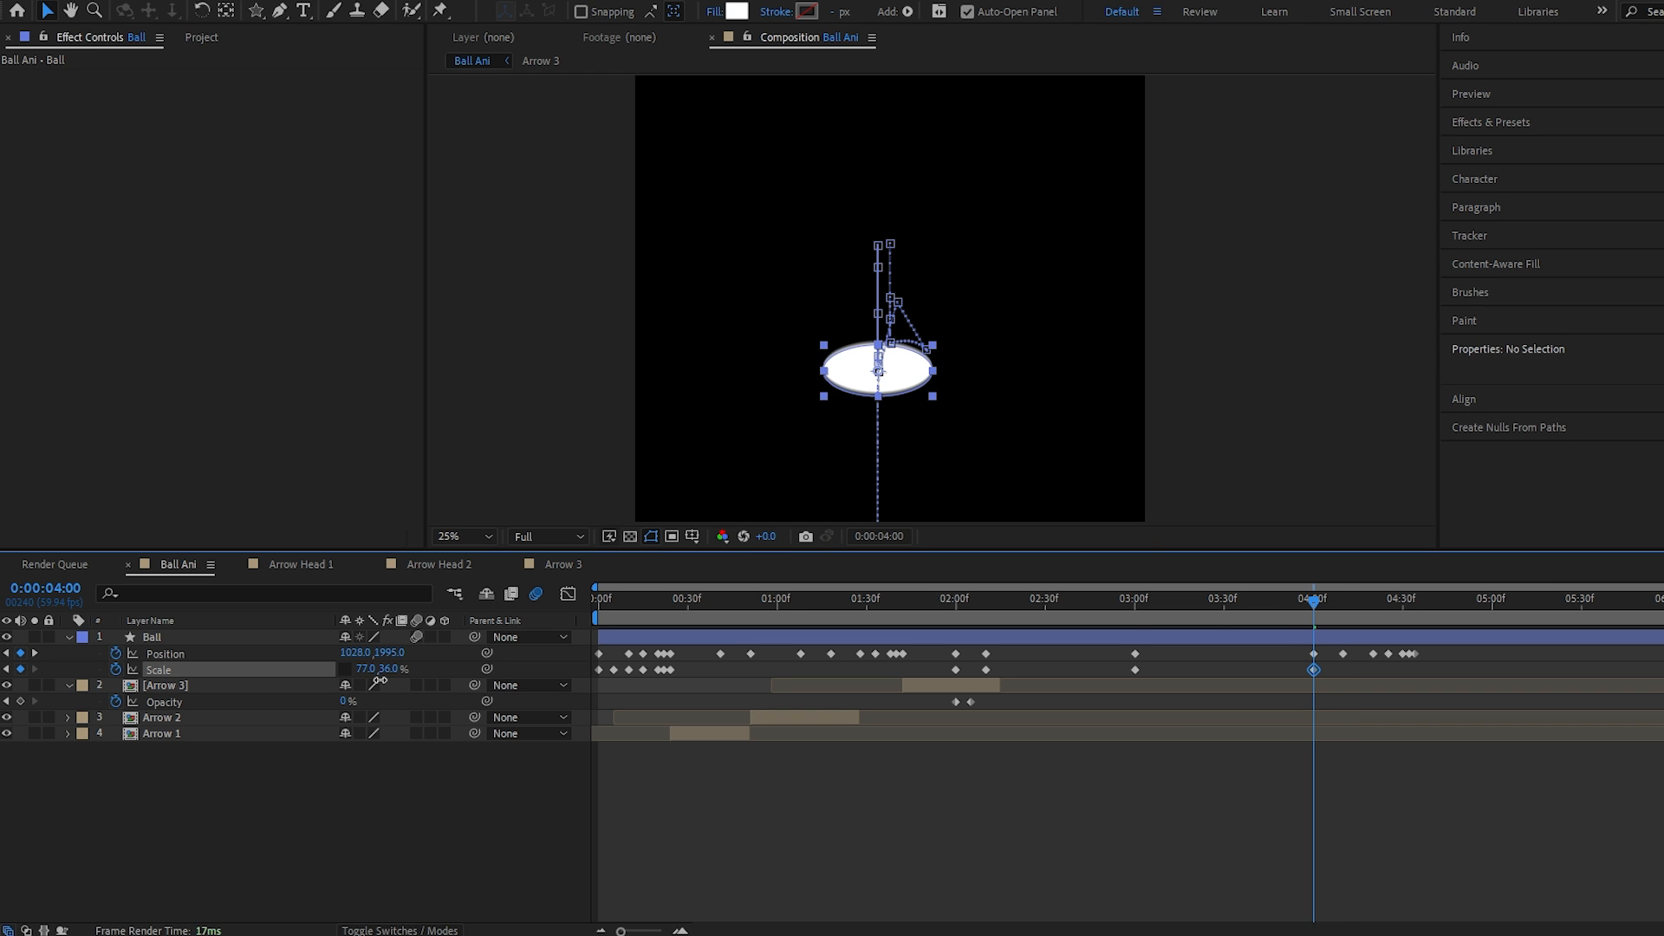
Step: Key the ball's vertical scale at 0:00:04:10 and set it to about 47% at 0:00:04:20
{"action": "key", "text": "shift+Page_Down"}
{"action": "left_click", "coordinate": [385, 668]}
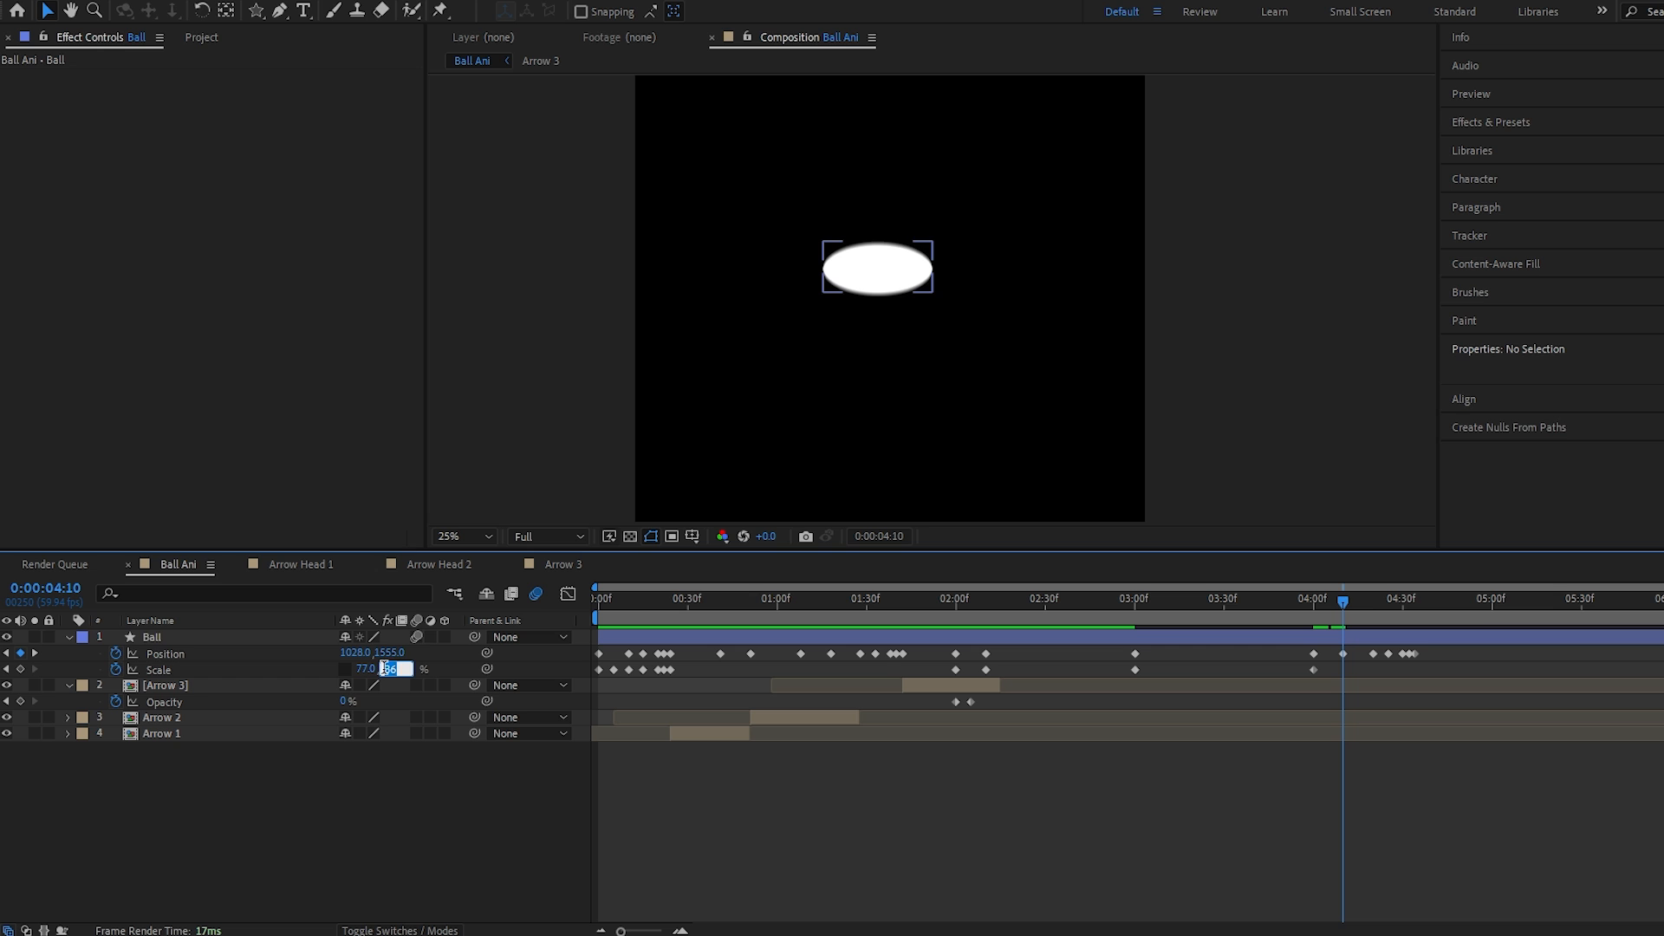
{"action": "left_click_drag", "start_coordinate": [394, 670], "coordinate": [372, 683]}
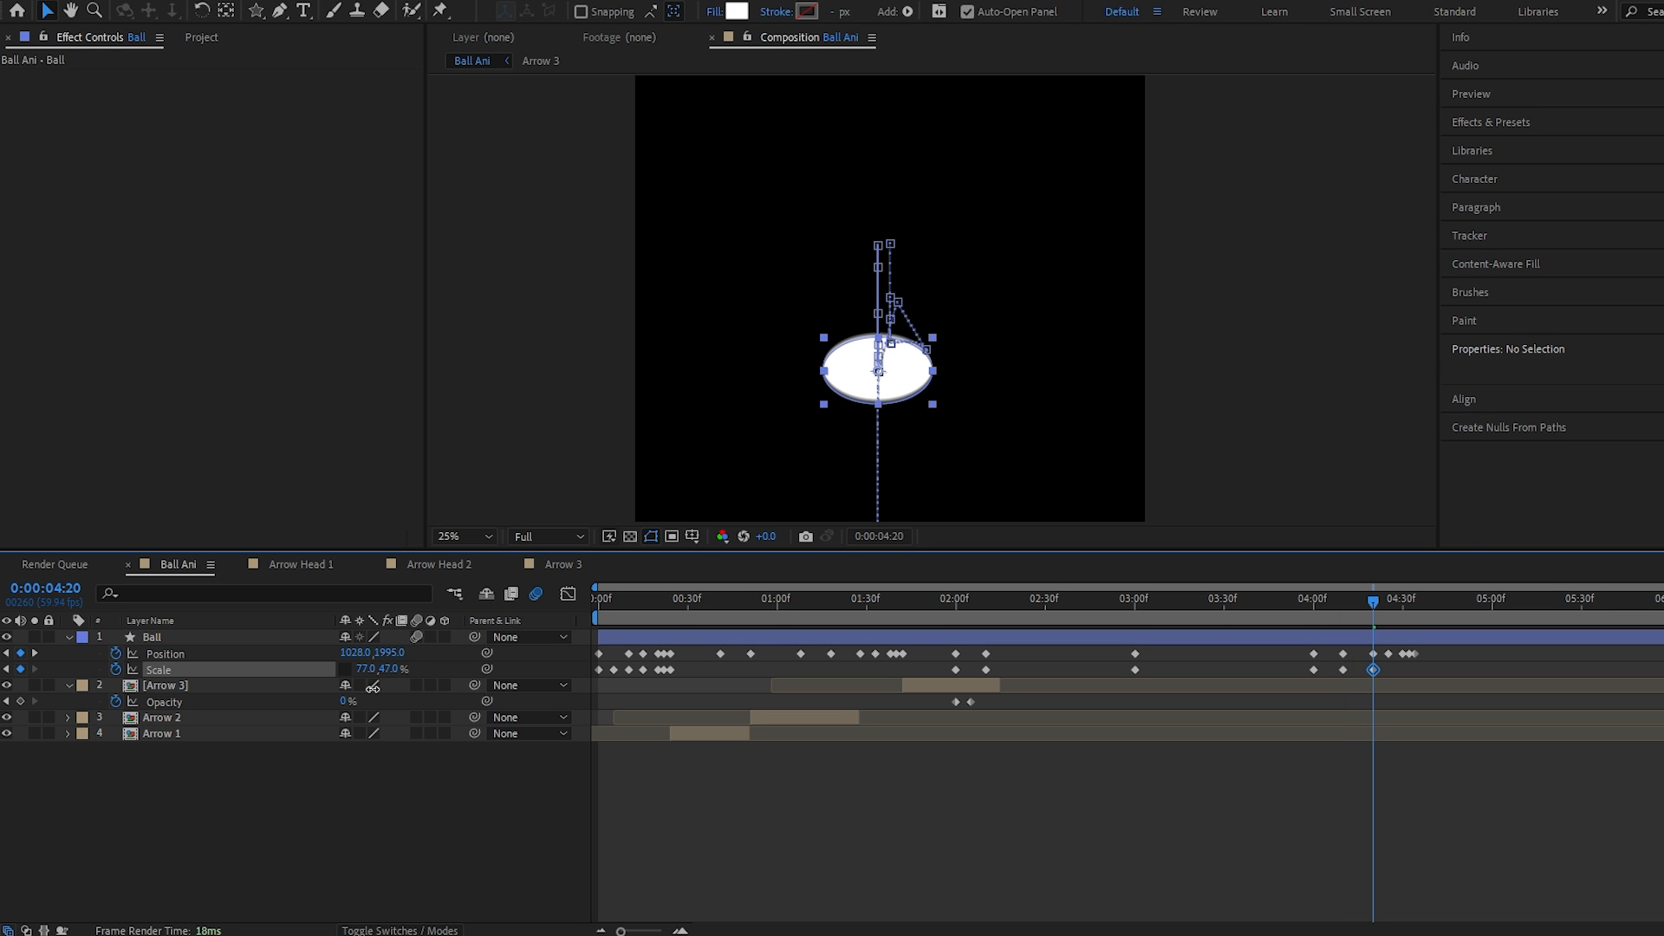
Step: Key the ball's vertical scale to 77% at 0:00:04:25 and 69% at 0:00:04:30, add a Scale keyframe at 0:00:04:32, and preview the bounce
{"action": "left_click", "coordinate": [1247, 767]}
{"action": "left_click_drag", "start_coordinate": [1373, 601], "coordinate": [1389, 602]}
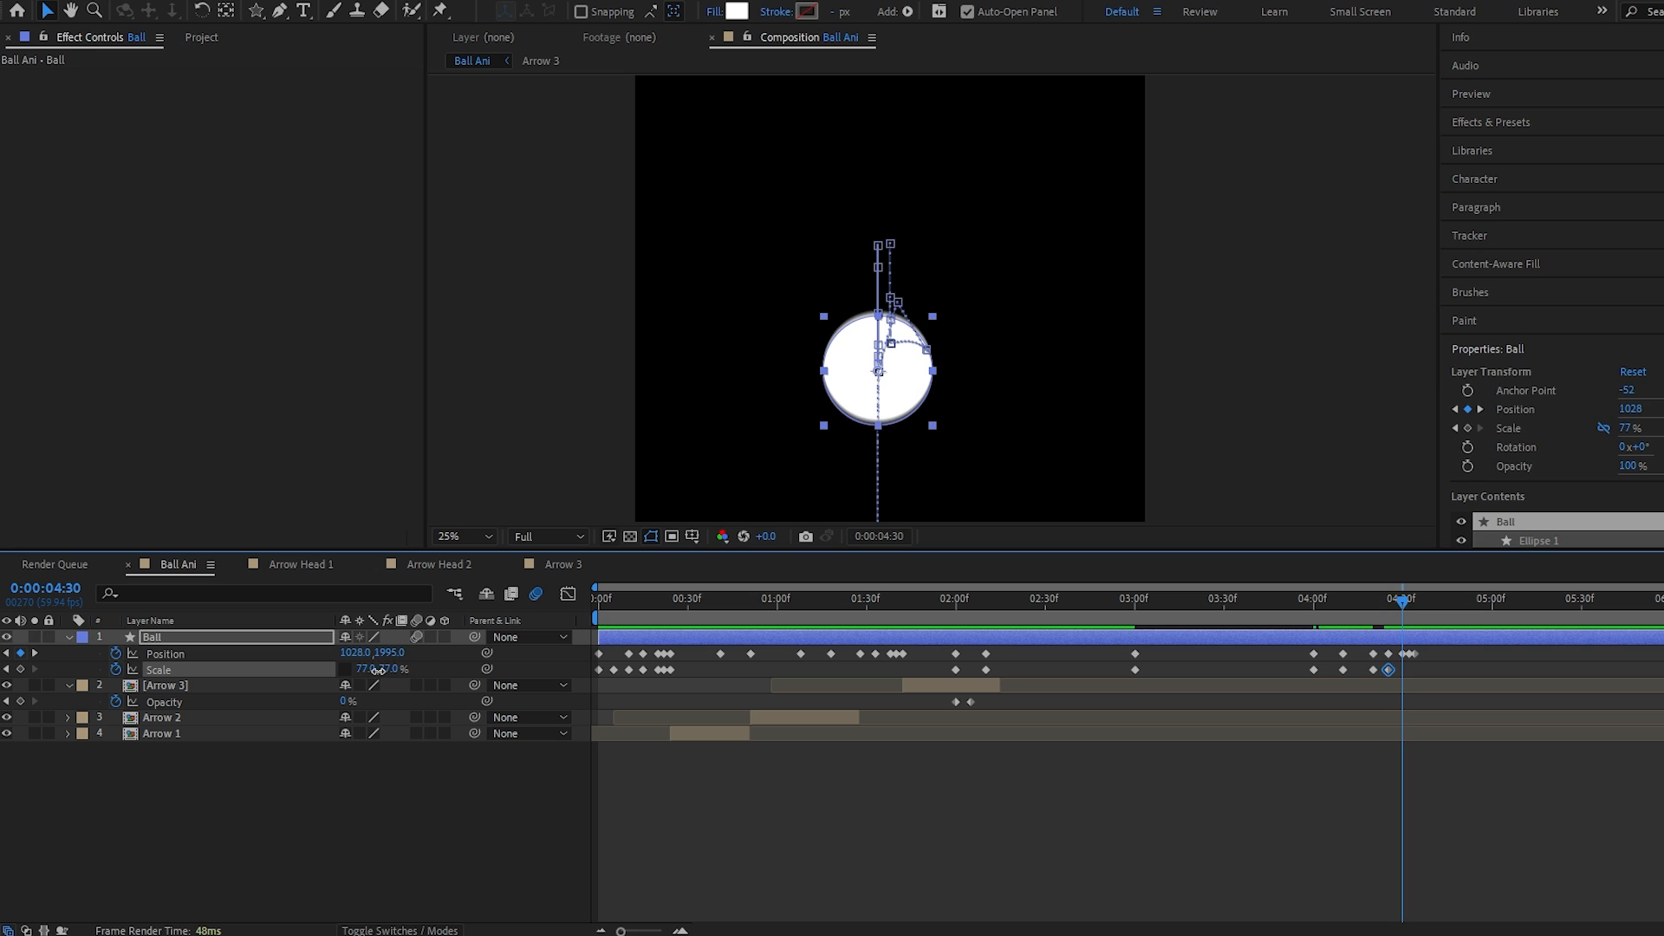
{"action": "left_click_drag", "start_coordinate": [382, 673], "coordinate": [374, 673]}
{"action": "left_click", "coordinate": [333, 810]}
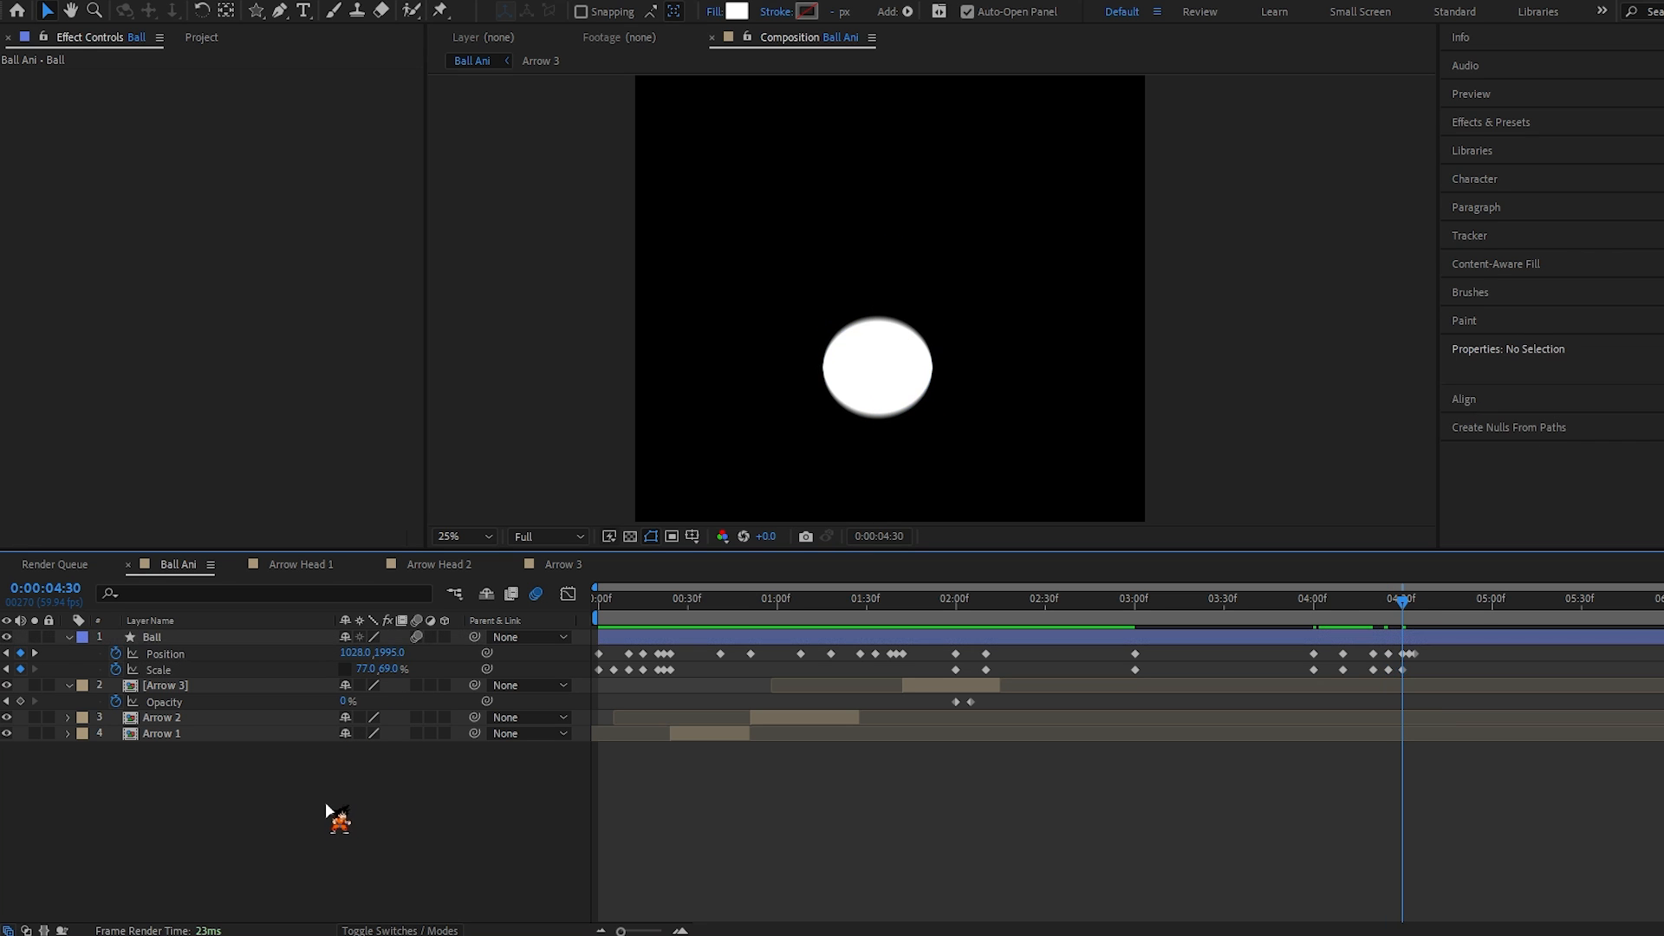
{"action": "left_click", "coordinate": [1405, 601]}
{"action": "left_click", "coordinate": [1409, 601]}
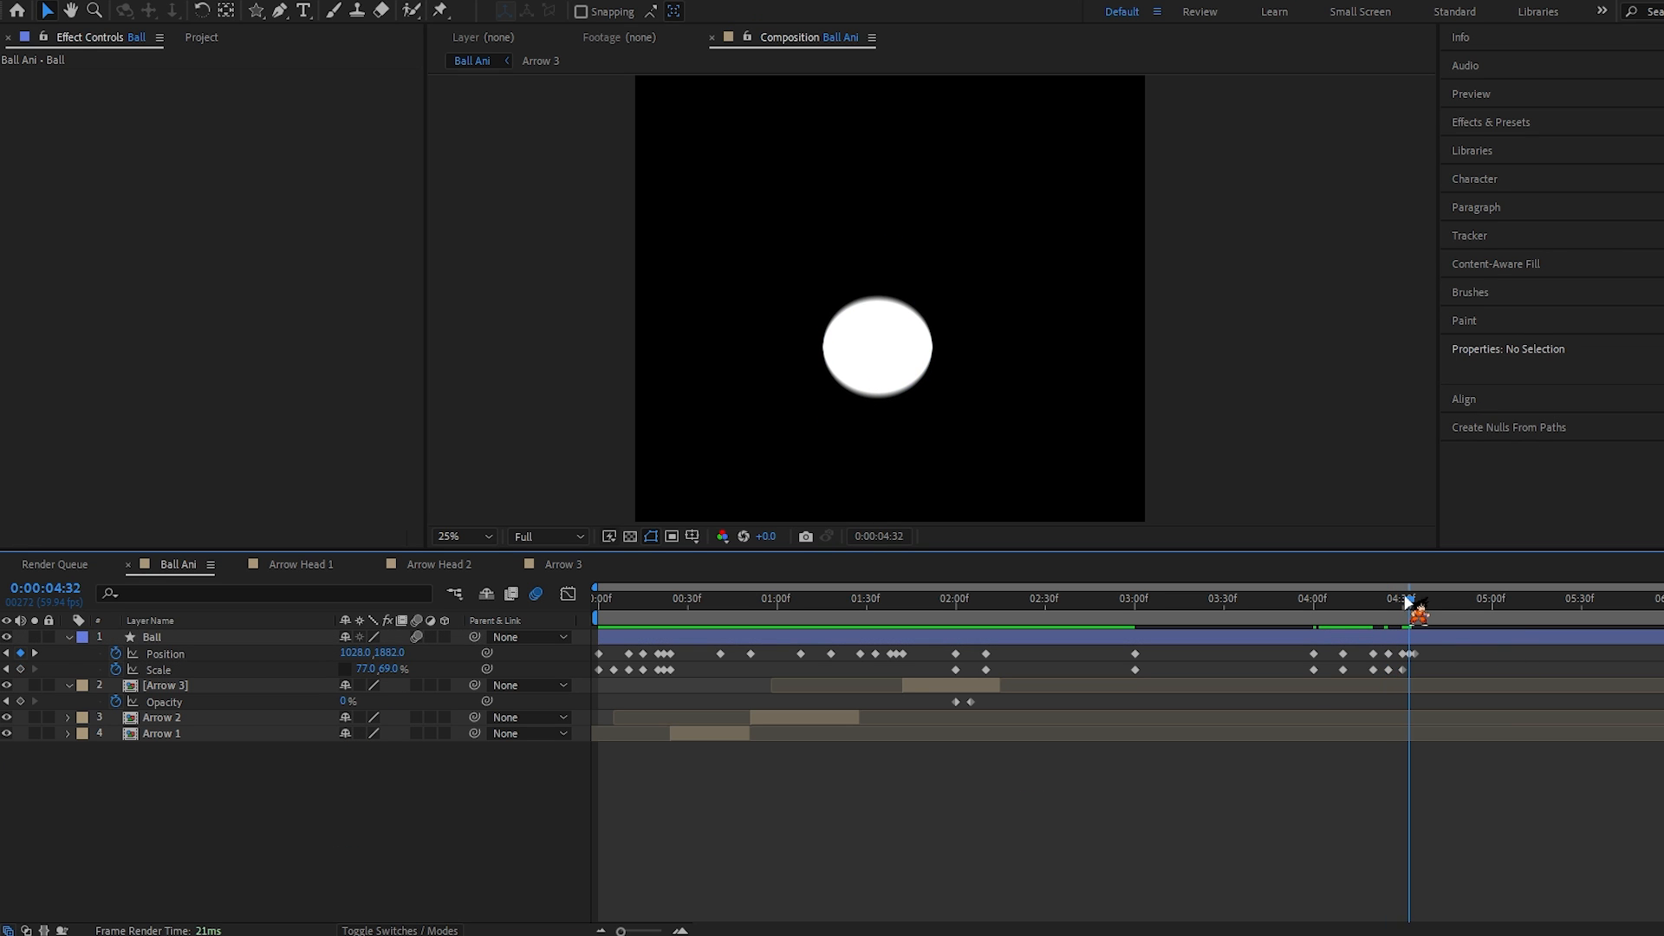
{"action": "key", "text": "Return"}
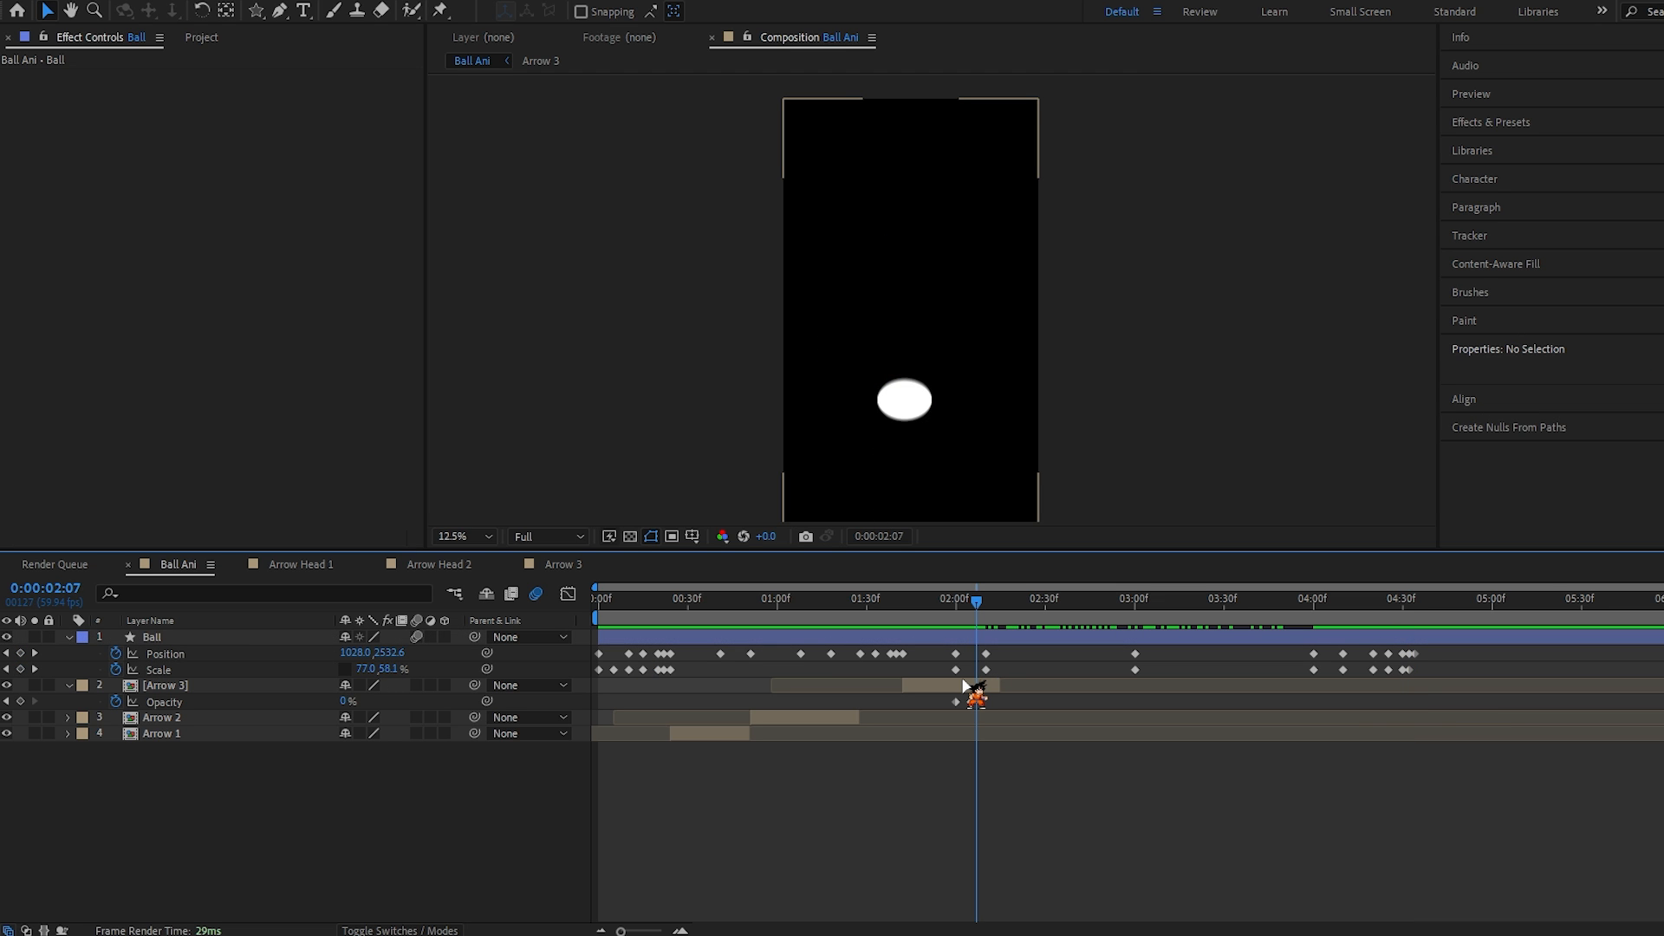
{"action": "key", "text": "space"}
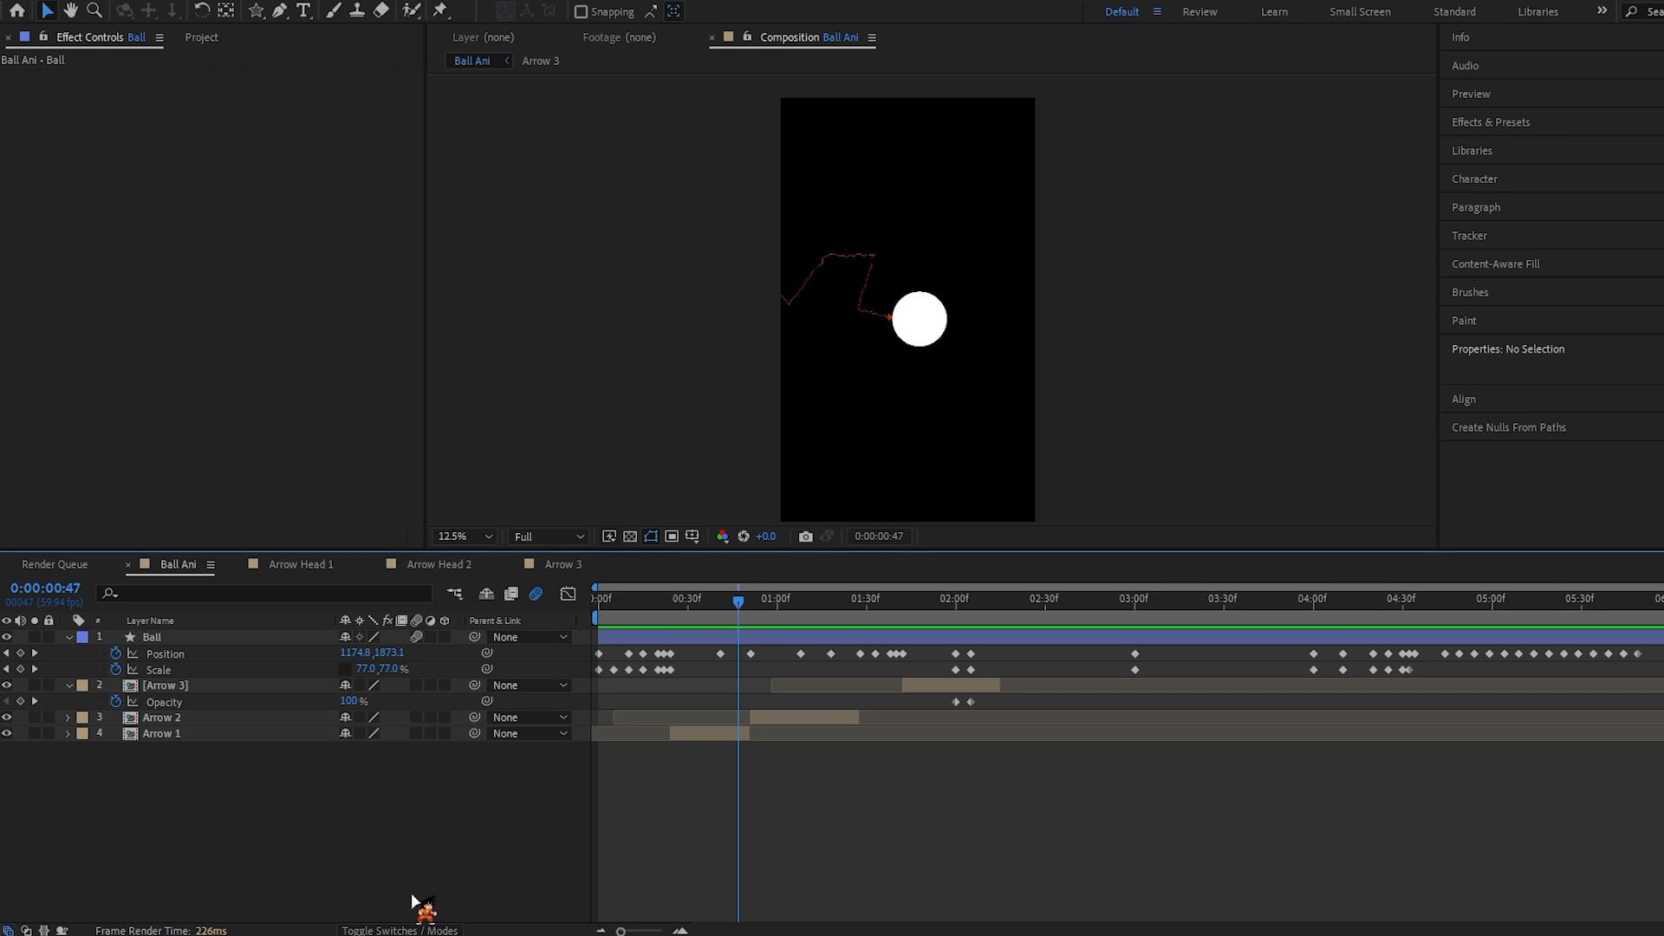
Step: Create a new black solid layer sized 2160 by 3840 px in the Ball Ani composition
{"action": "right_click", "coordinate": [246, 781]}
{"action": "mouse_move", "coordinate": [303, 553]}
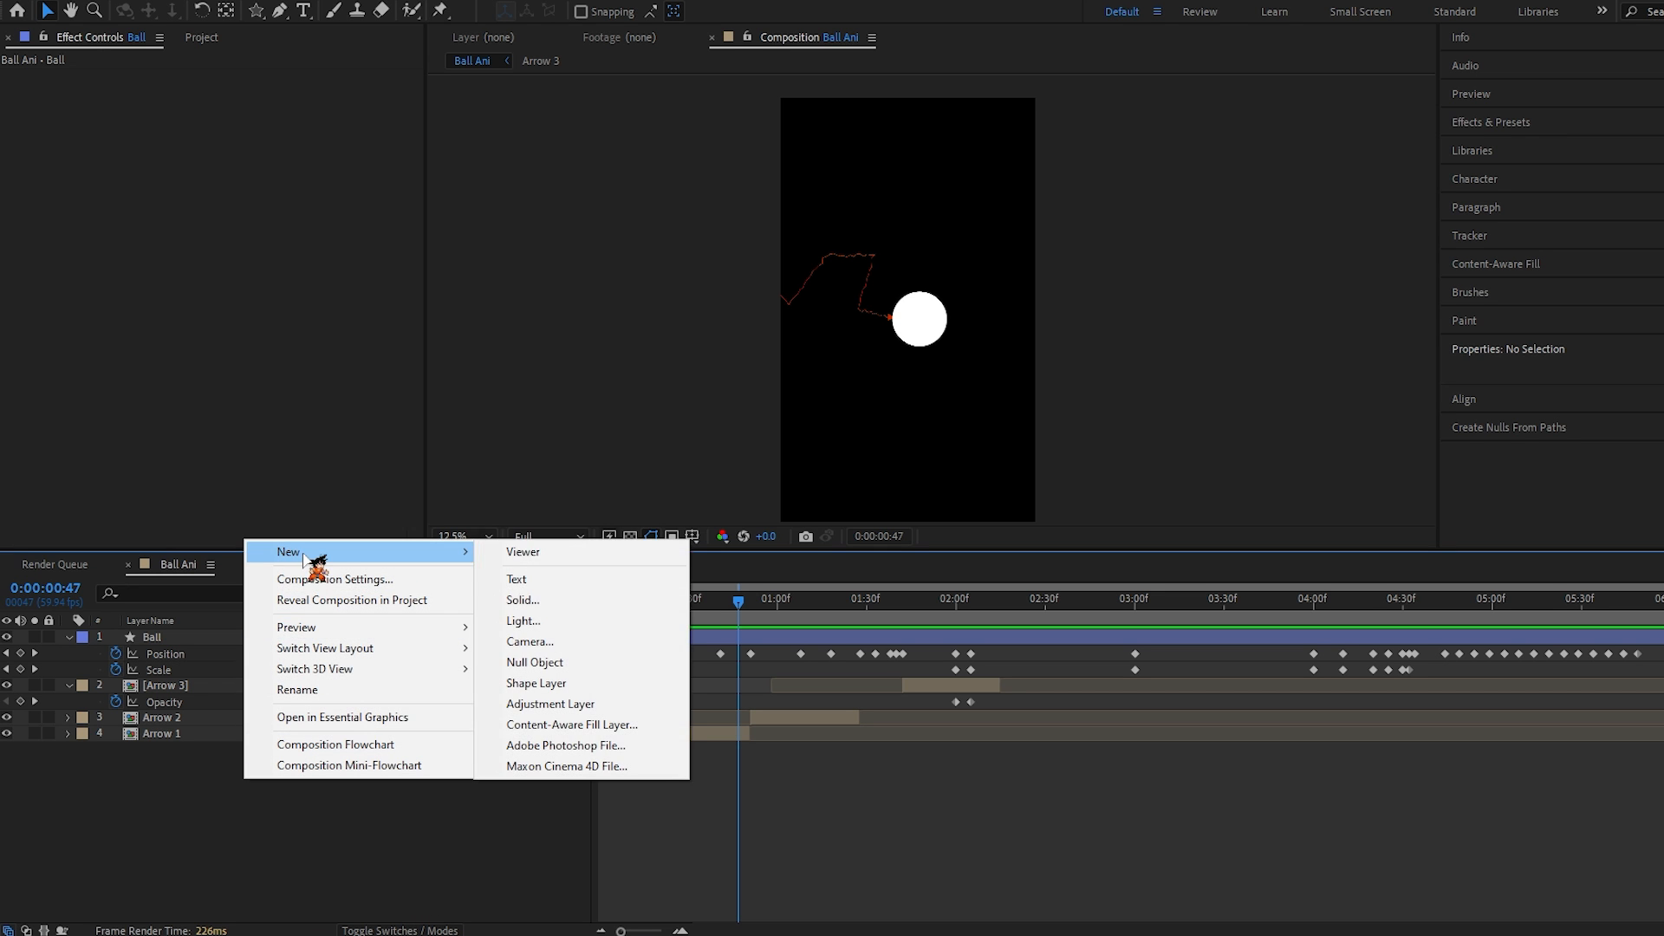
{"action": "left_click", "coordinate": [557, 602]}
{"action": "key", "text": "Return"}
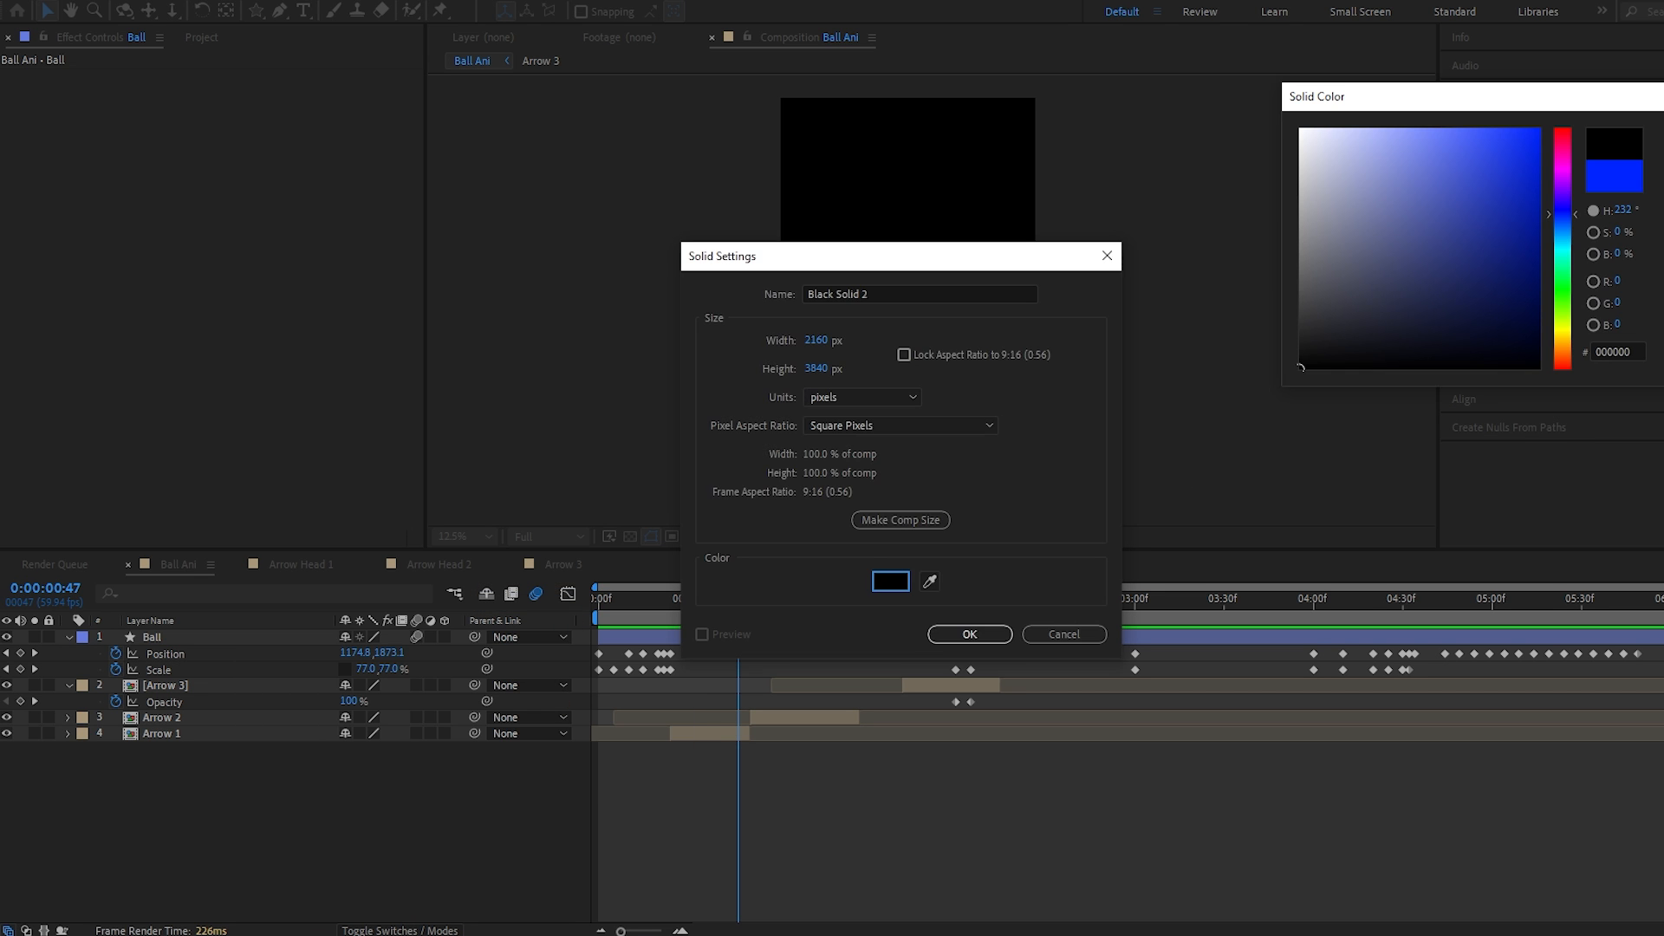
{"action": "left_click", "coordinate": [997, 638]}
Step: Find the Turbulent Noise effect and apply it to the black solid
{"action": "left_click", "coordinate": [1539, 123]}
{"action": "left_click", "coordinate": [1545, 144]}
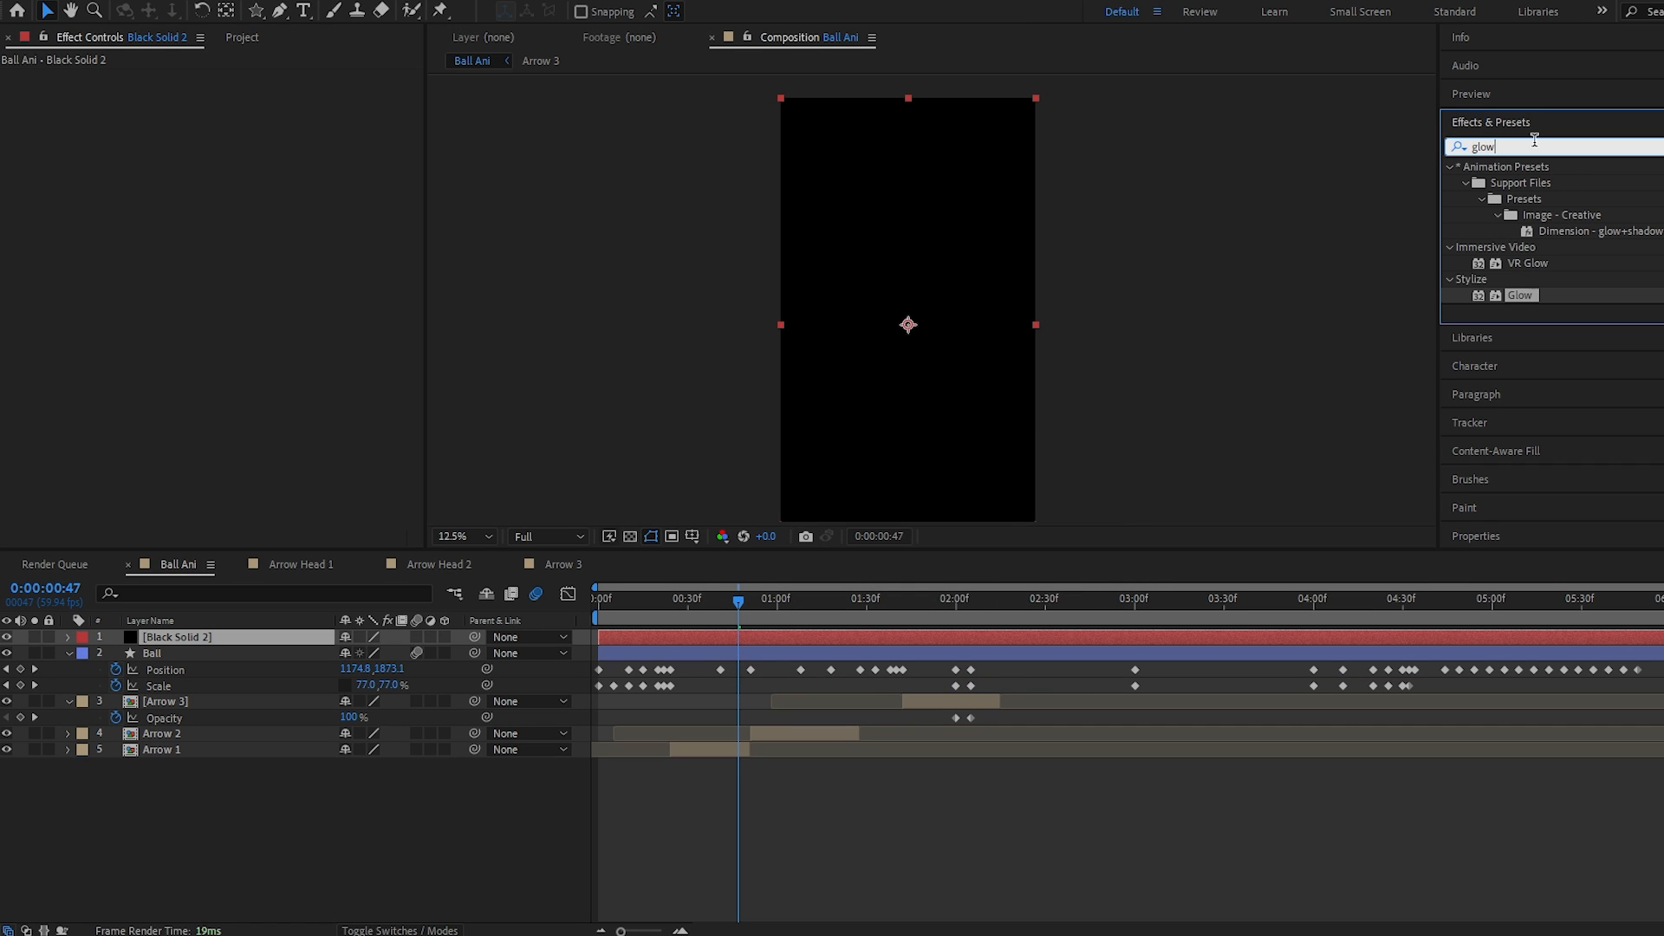
{"action": "key", "text": "BackSpace"}
{"action": "left_click", "coordinate": [1455, 147]}
{"action": "type", "text": "tur"}
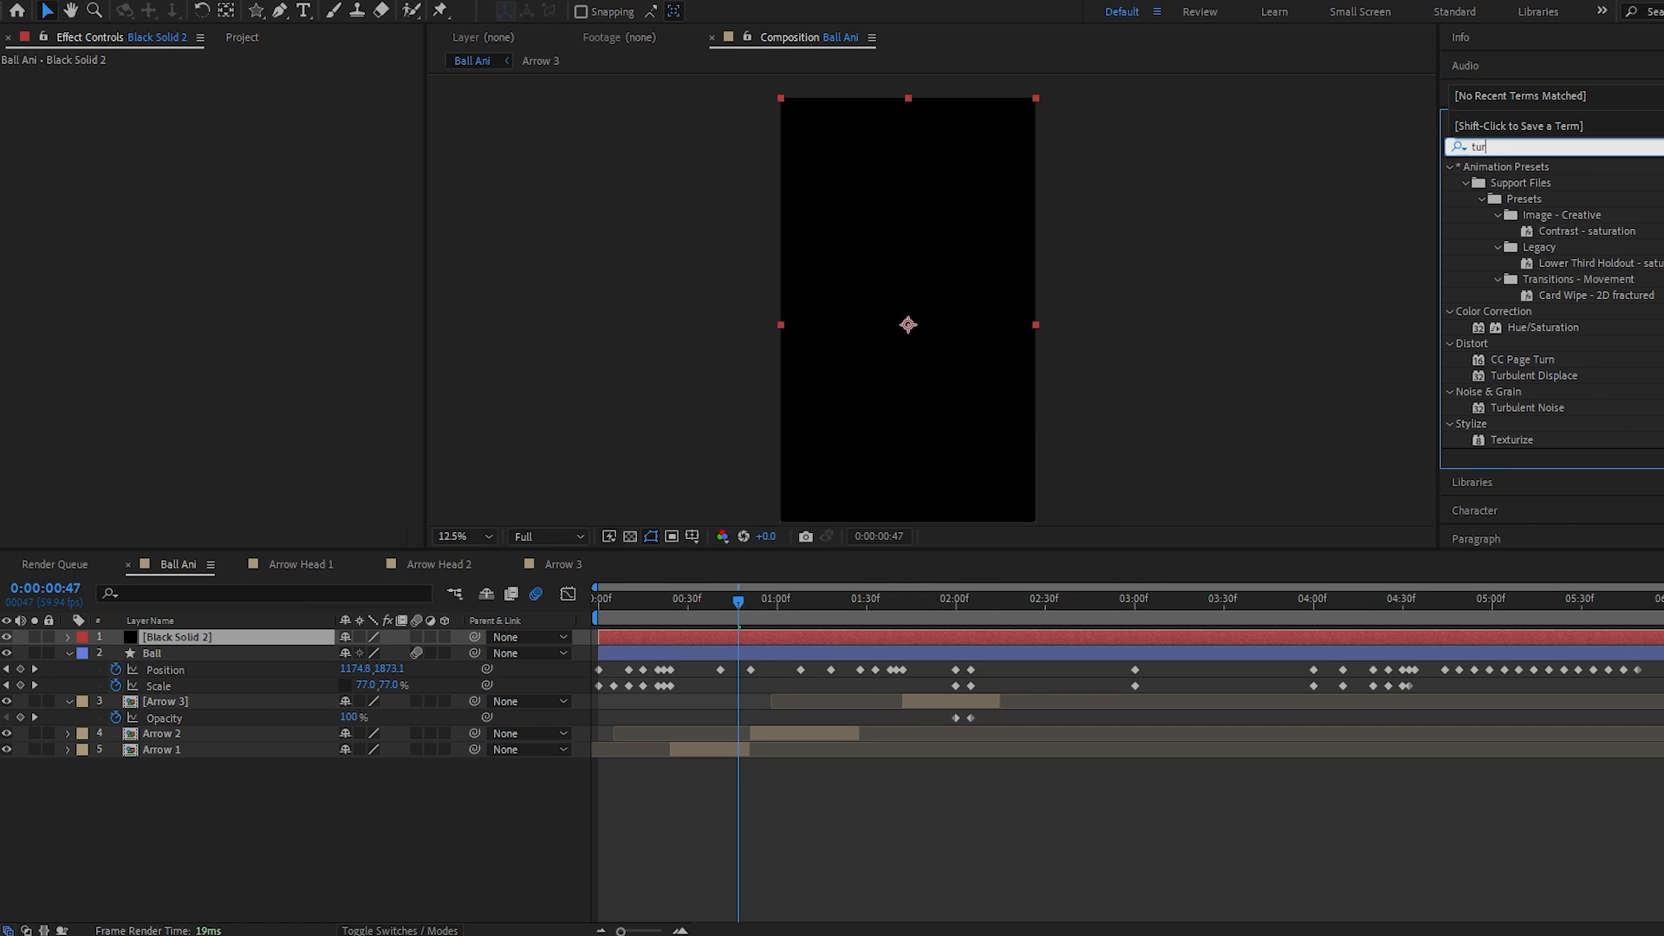
{"action": "type", "text": "bu"}
{"action": "double_click", "coordinate": [1527, 215]}
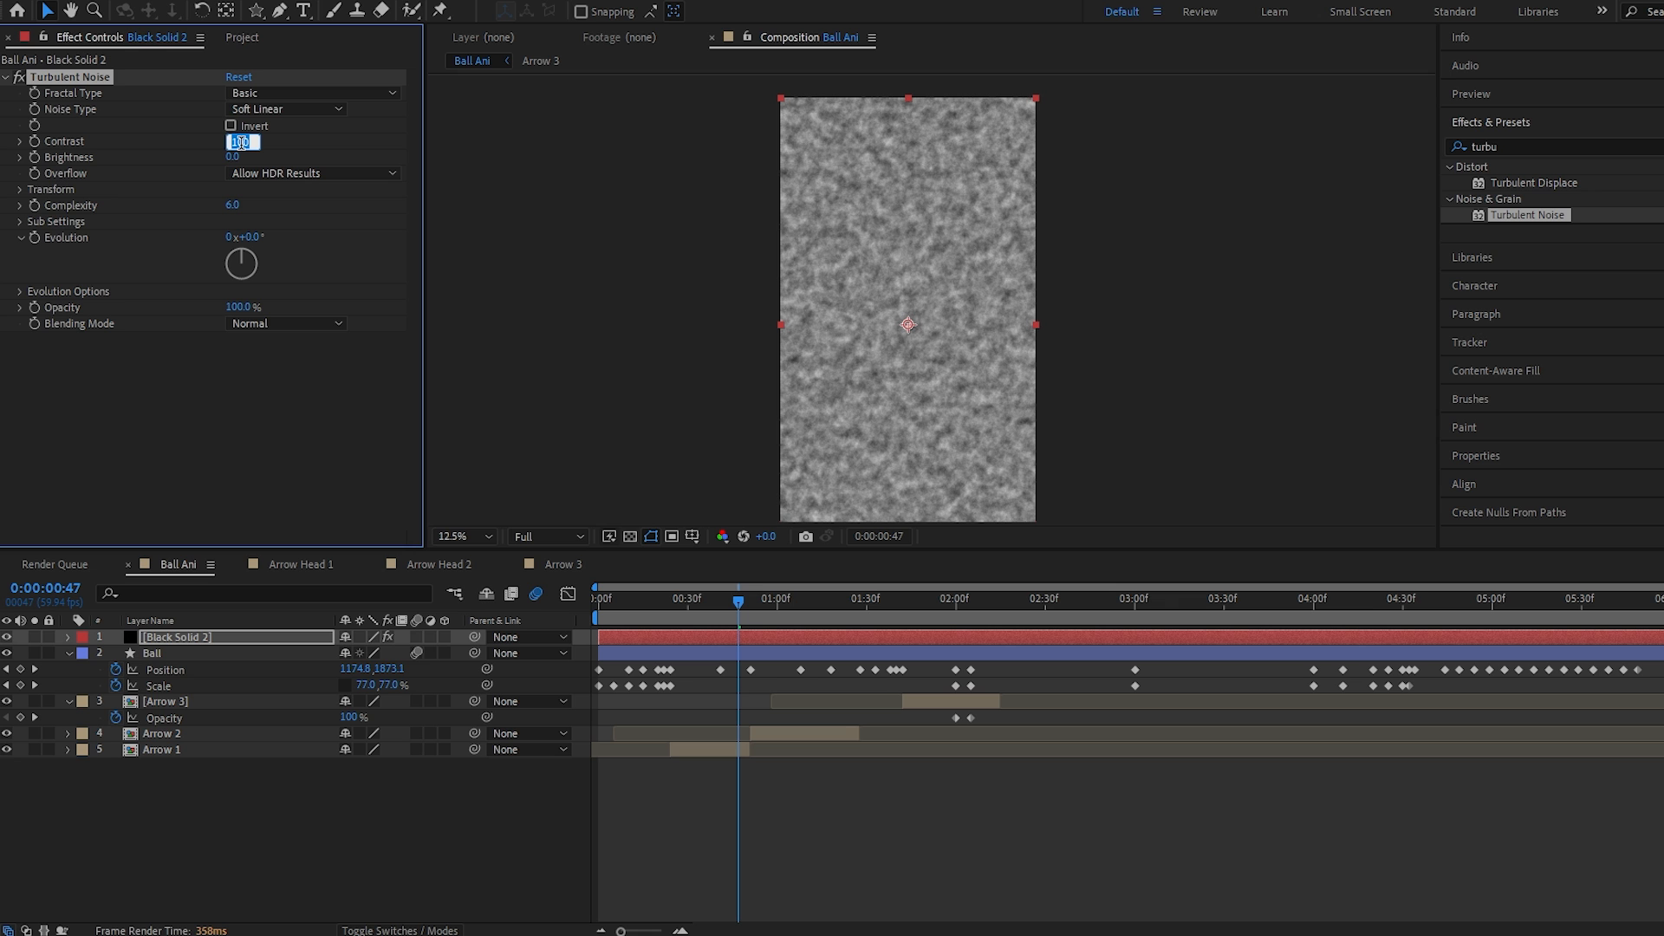
Step: Set the Turbulent Noise contrast to 1000 and brightness to -100
{"action": "type", "text": "0"}
{"action": "key", "text": "Return"}
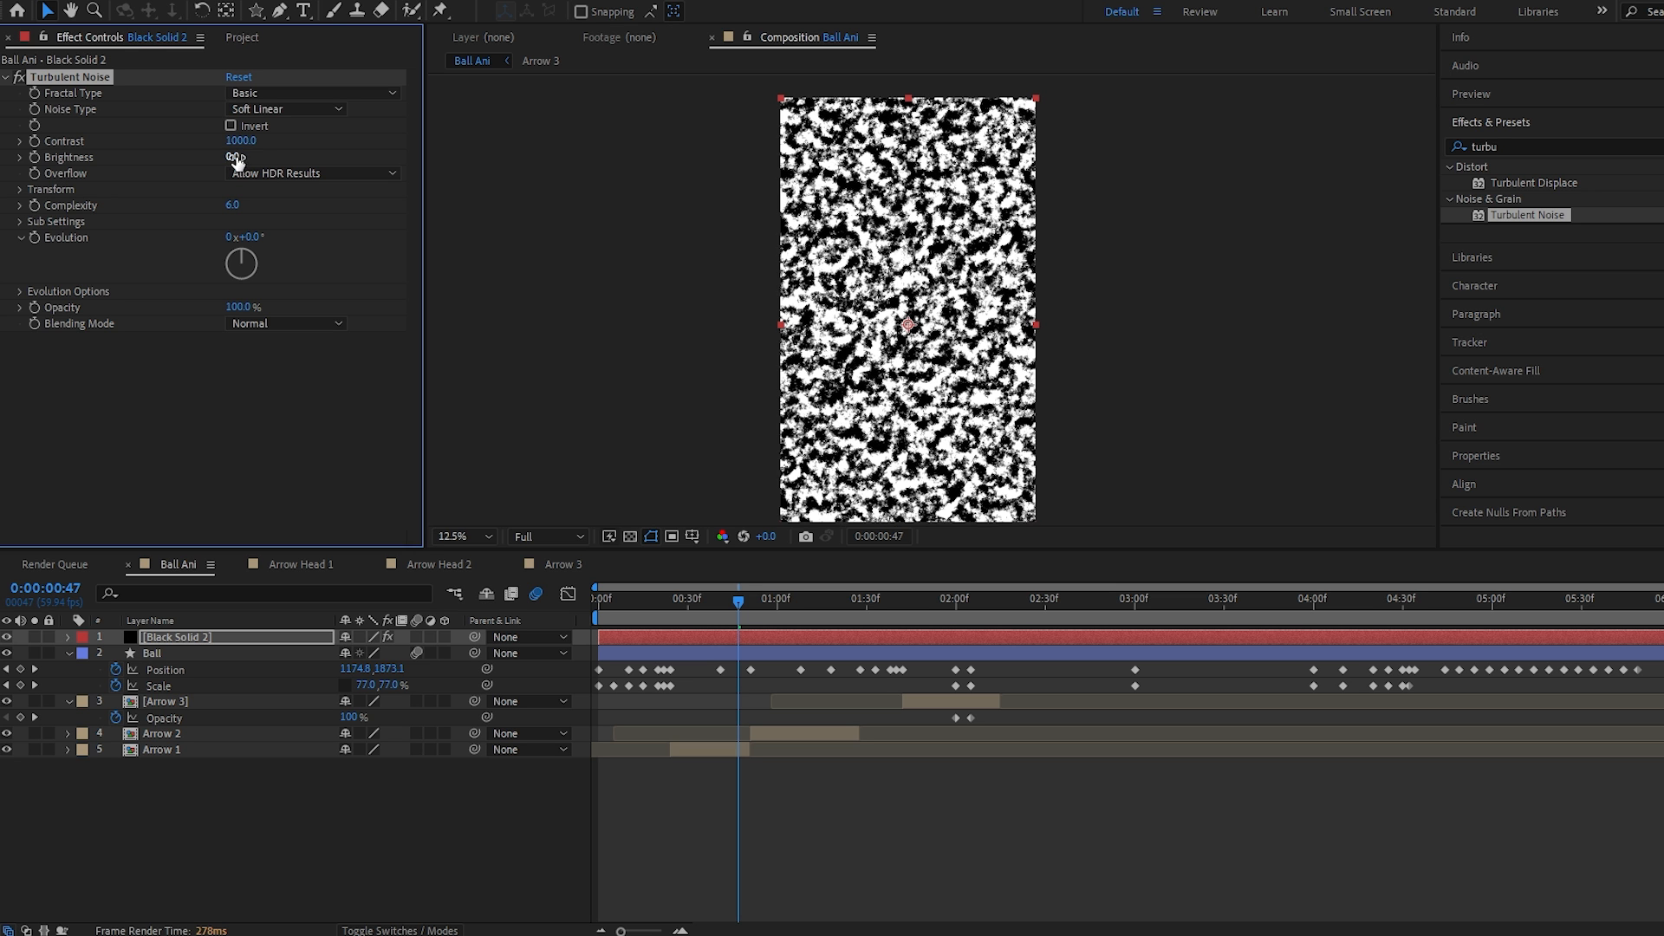
{"action": "type", "text": "-100"}
{"action": "key", "text": "Return"}
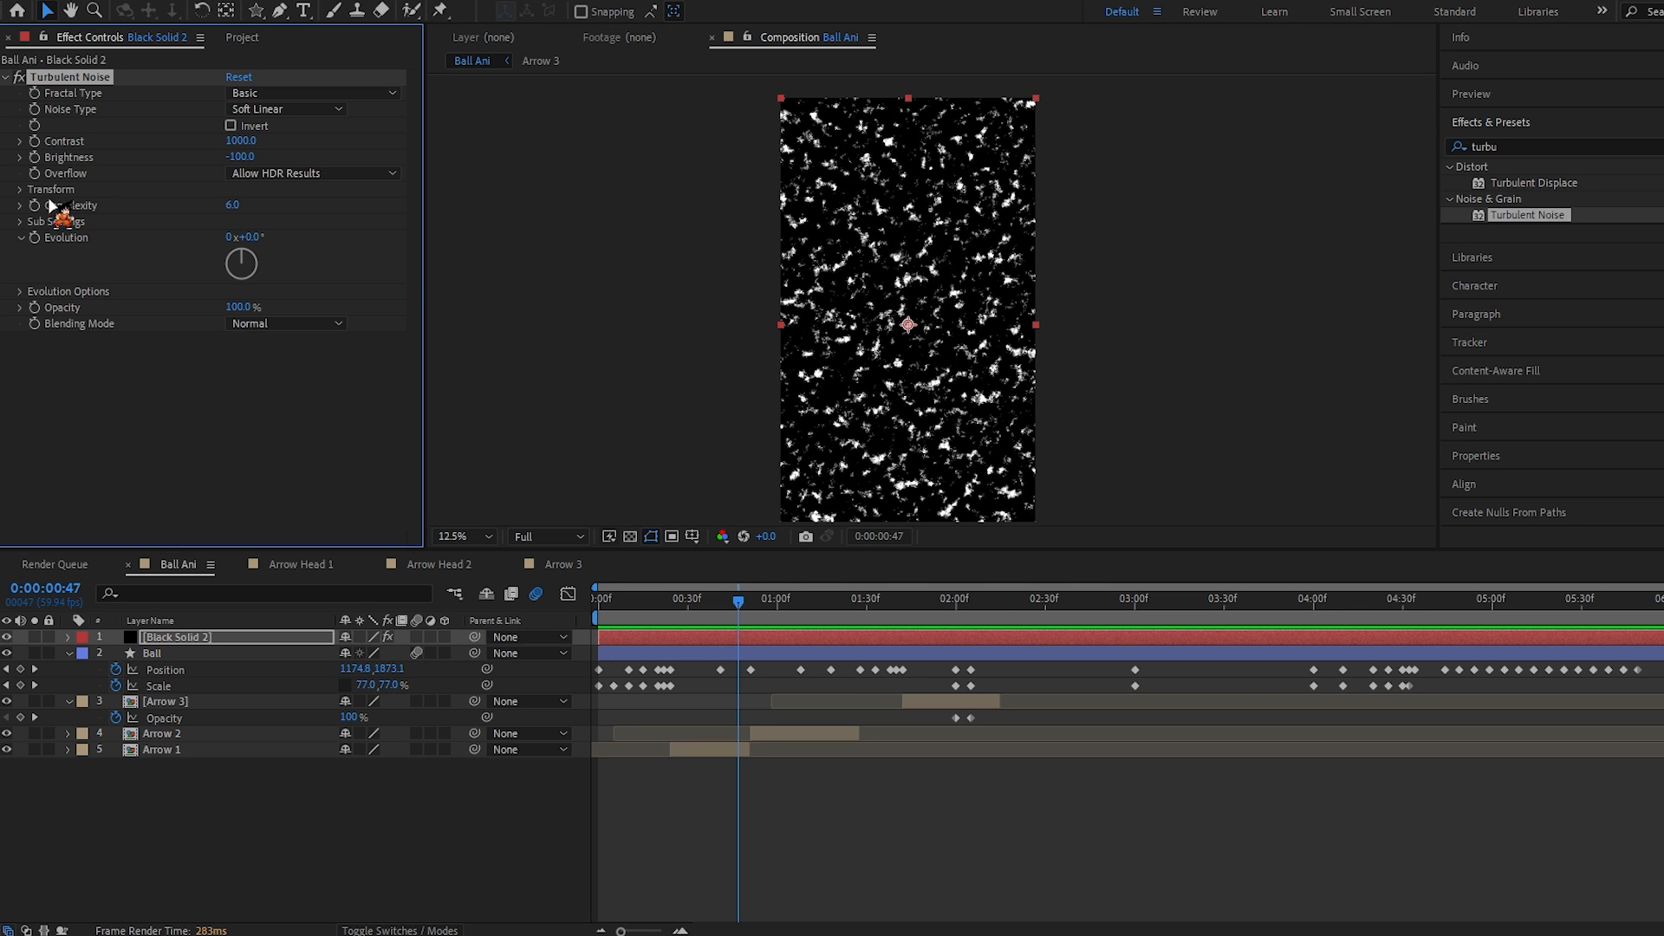
Step: Turn off Uniform Scaling in the noise's Transform settings and stretch Scale Width to 3000
{"action": "left_click", "coordinate": [20, 188]}
{"action": "left_click", "coordinate": [231, 222]}
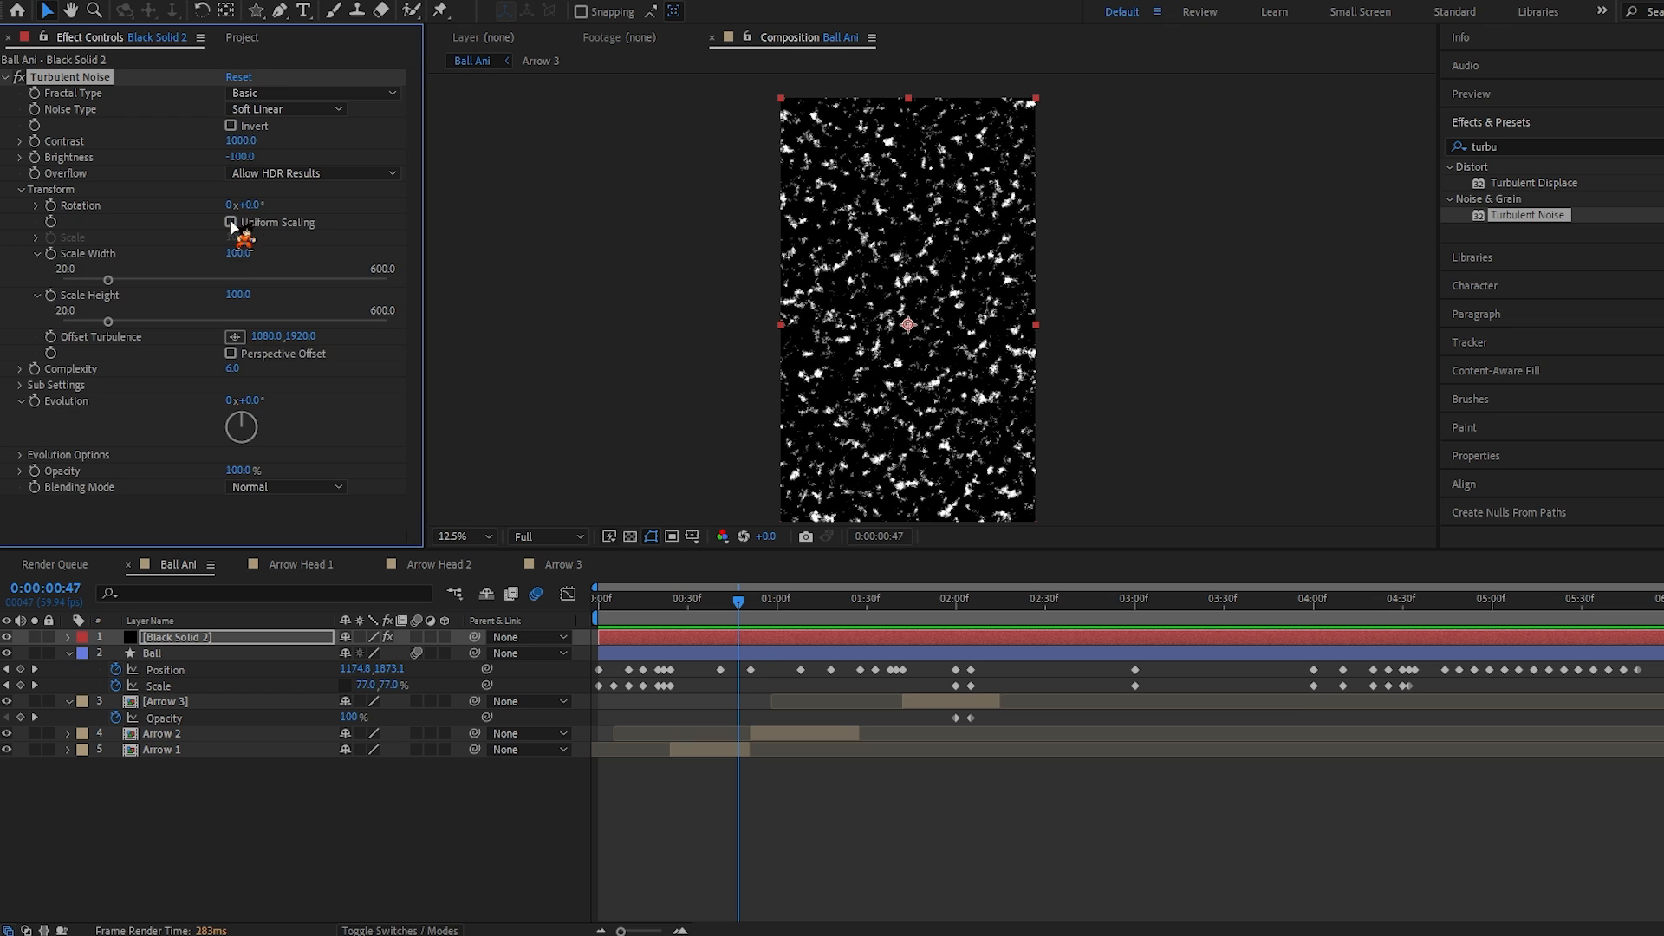
{"action": "type", "text": "3000"}
{"action": "key", "text": "Return"}
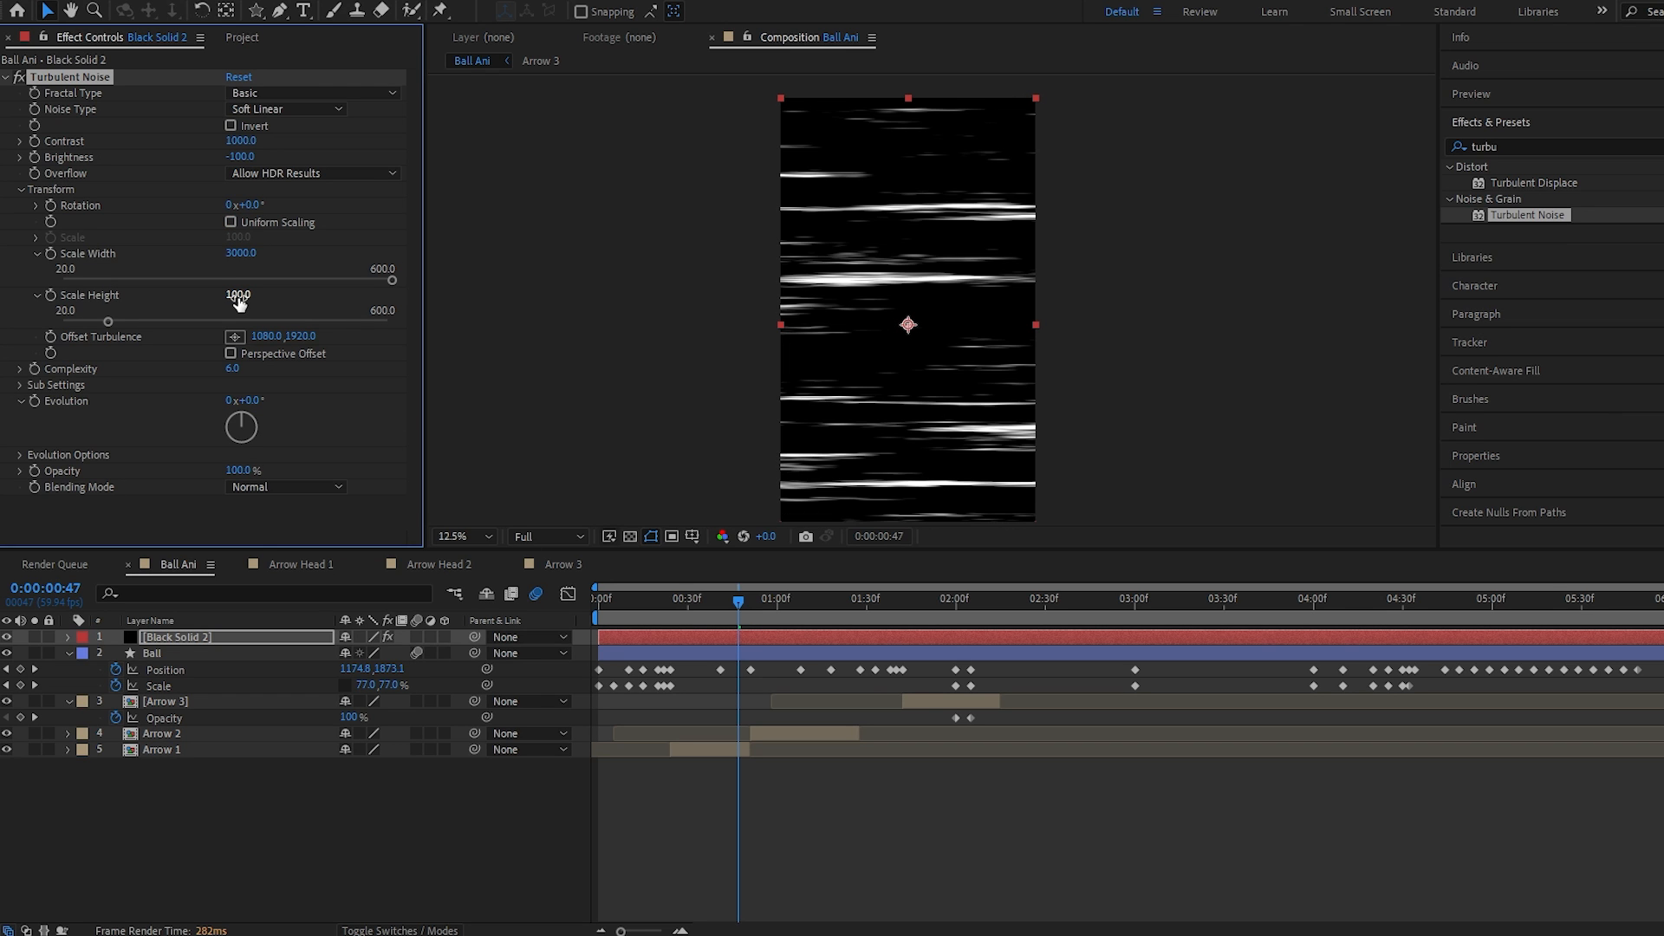
{"action": "type", "text": "05"}
{"action": "key", "text": "Return"}
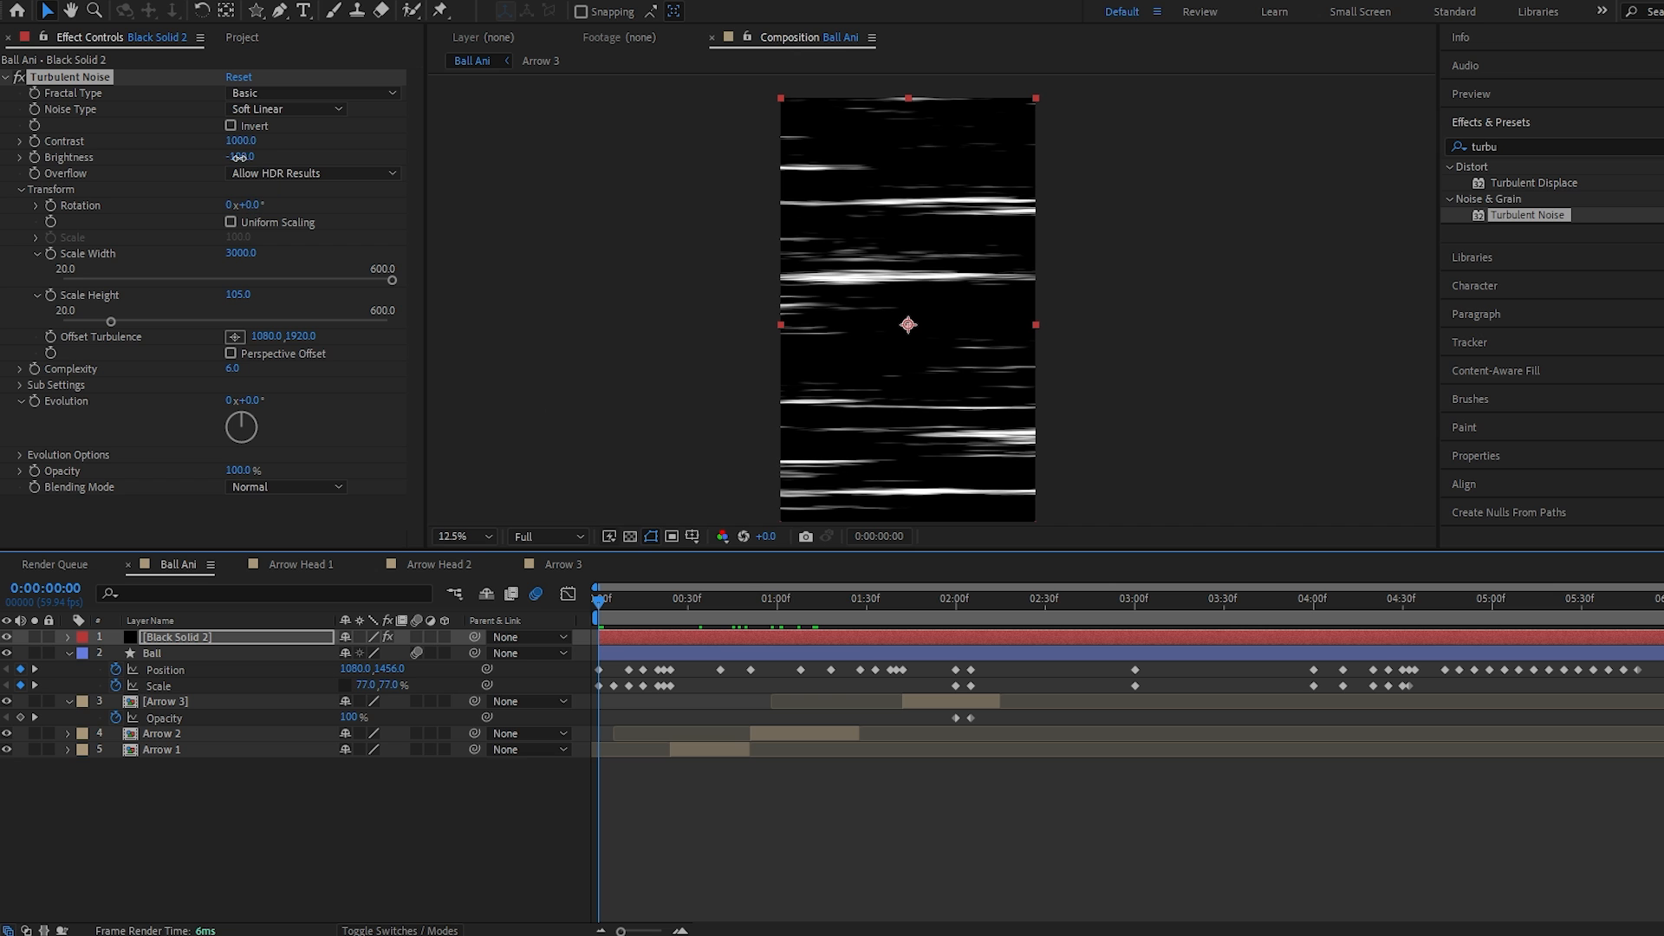
{"action": "left_click_drag", "start_coordinate": [240, 158], "coordinate": [194, 159]}
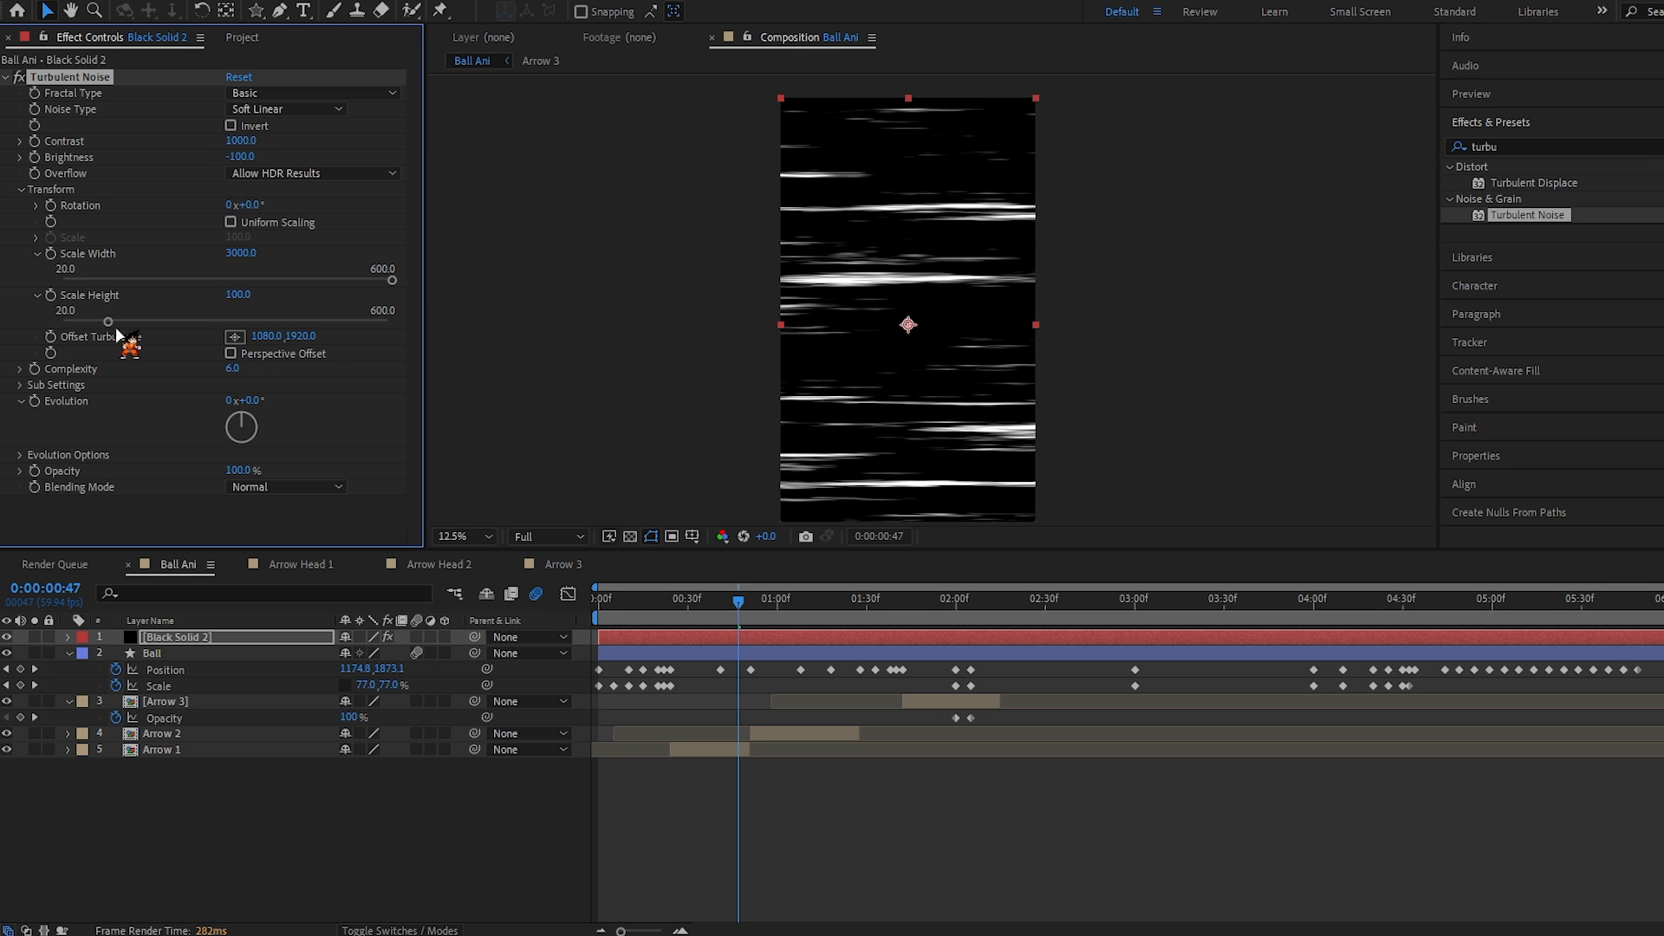
Step: Reduce the noise's Scale Height to 58.9 and its brightness to -144 for thinner, sparser streaks
{"action": "left_click_drag", "start_coordinate": [104, 322], "coordinate": [85, 323]}
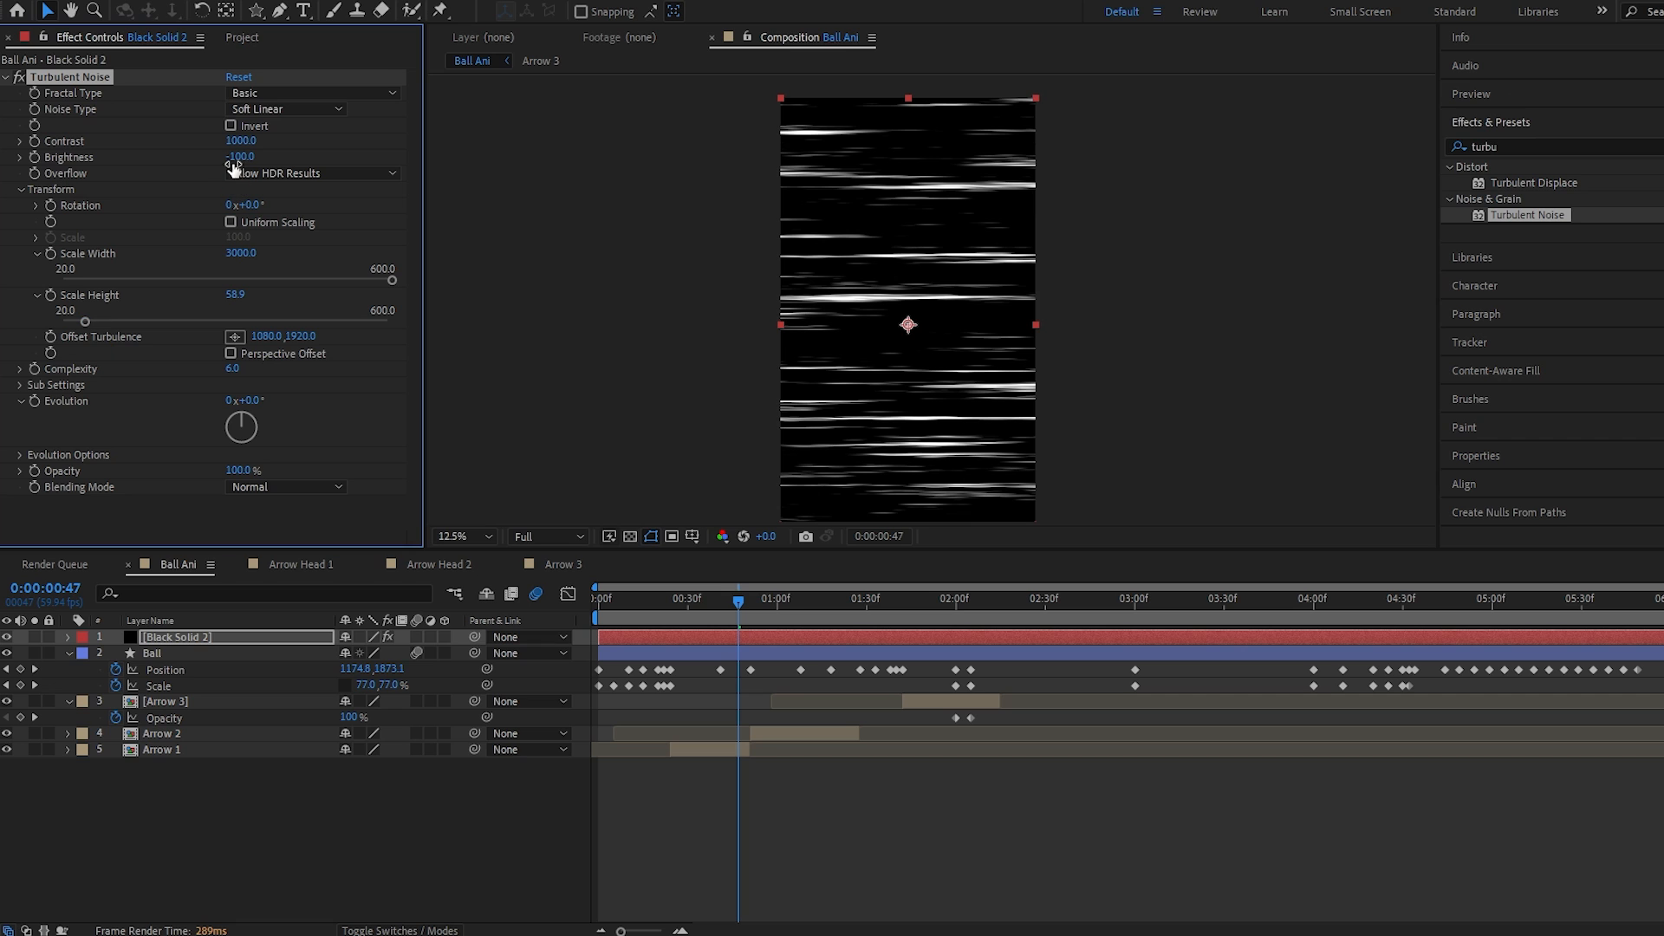
{"action": "left_click_drag", "start_coordinate": [182, 162], "coordinate": [184, 162]}
{"action": "left_click_drag", "start_coordinate": [184, 162], "coordinate": [189, 162]}
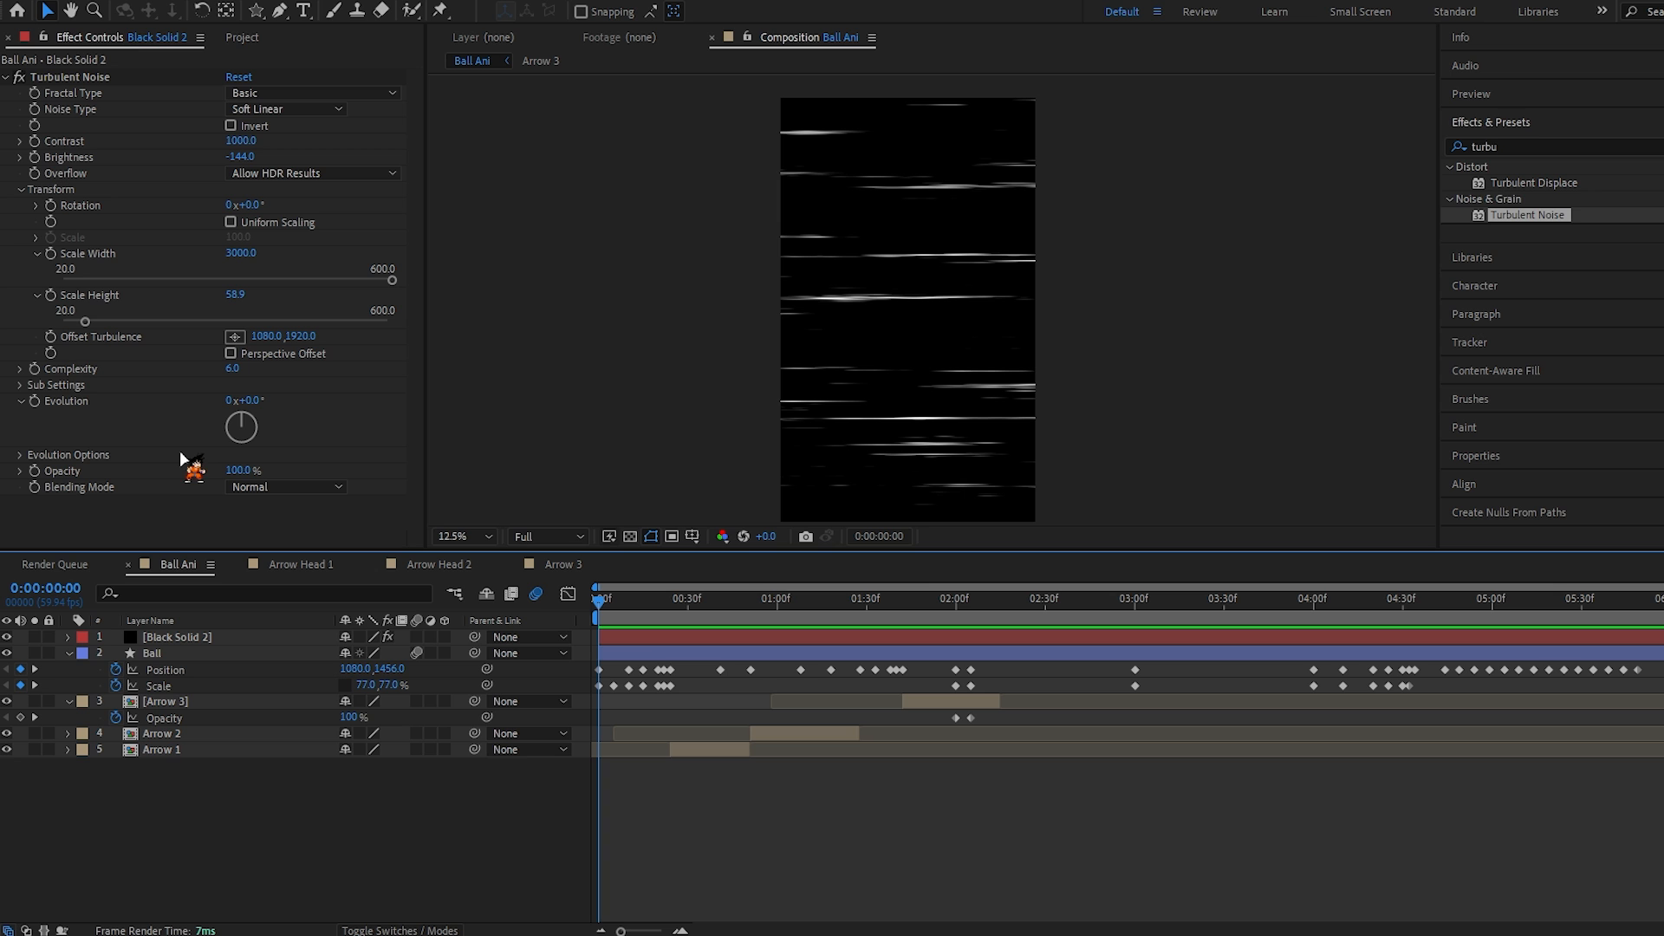
Step: Drive the noise's Offset Turbulence with an expression and preview the moving streaks
{"action": "left_click", "coordinate": [50, 338], "text": "alt"}
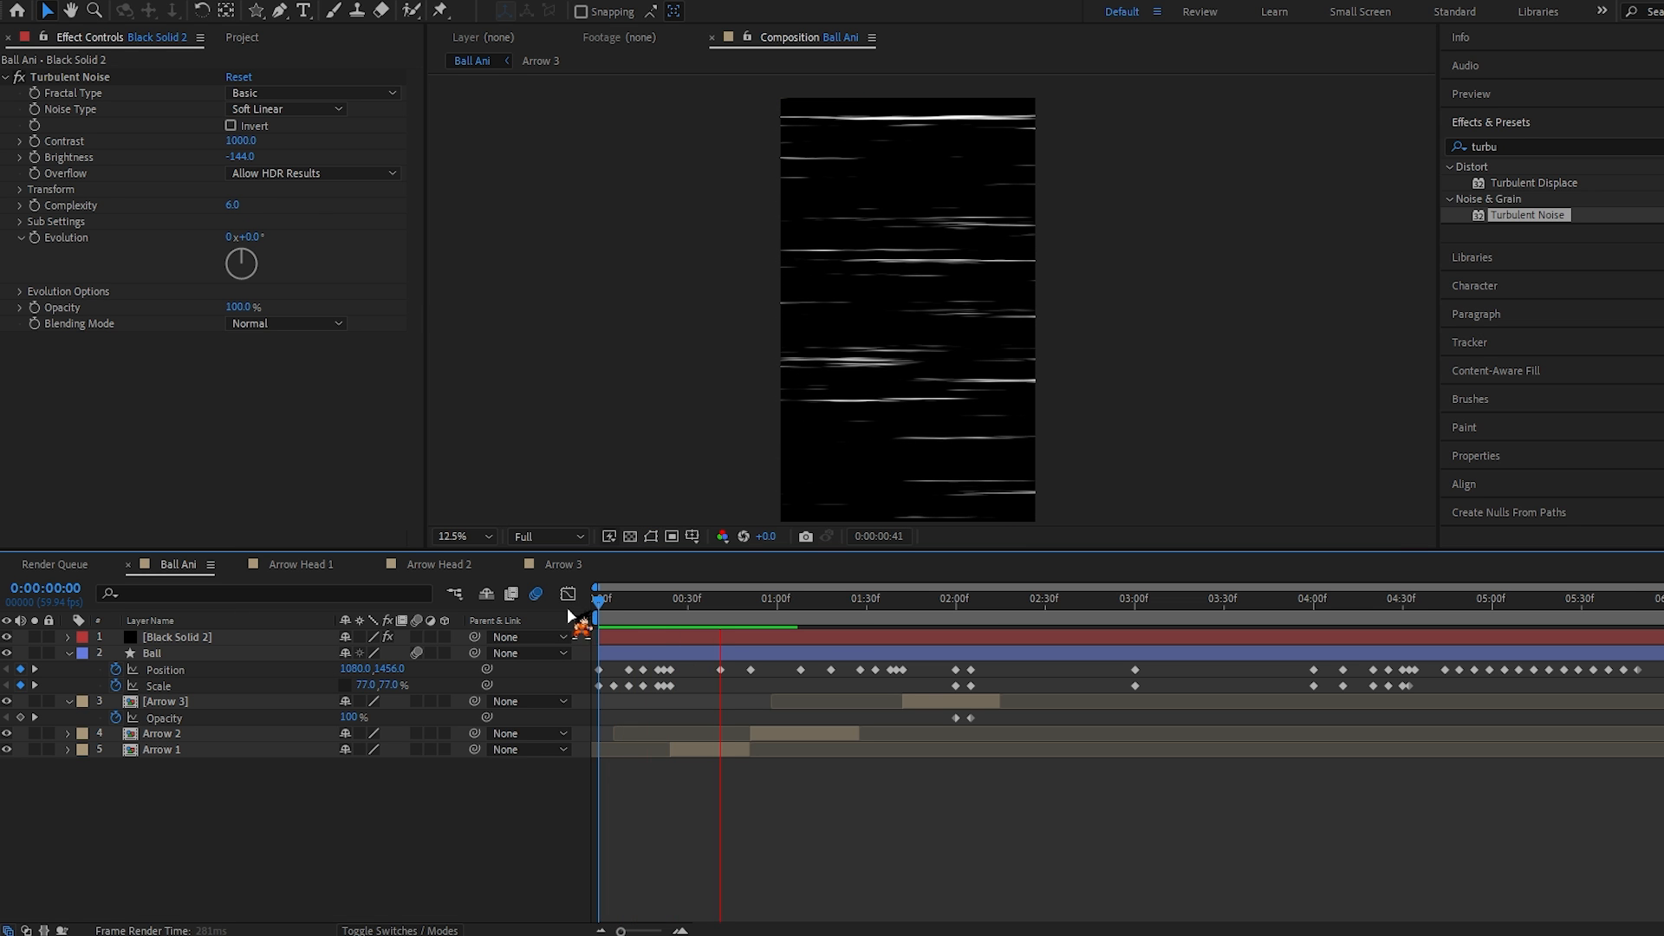
{"action": "key", "text": "space"}
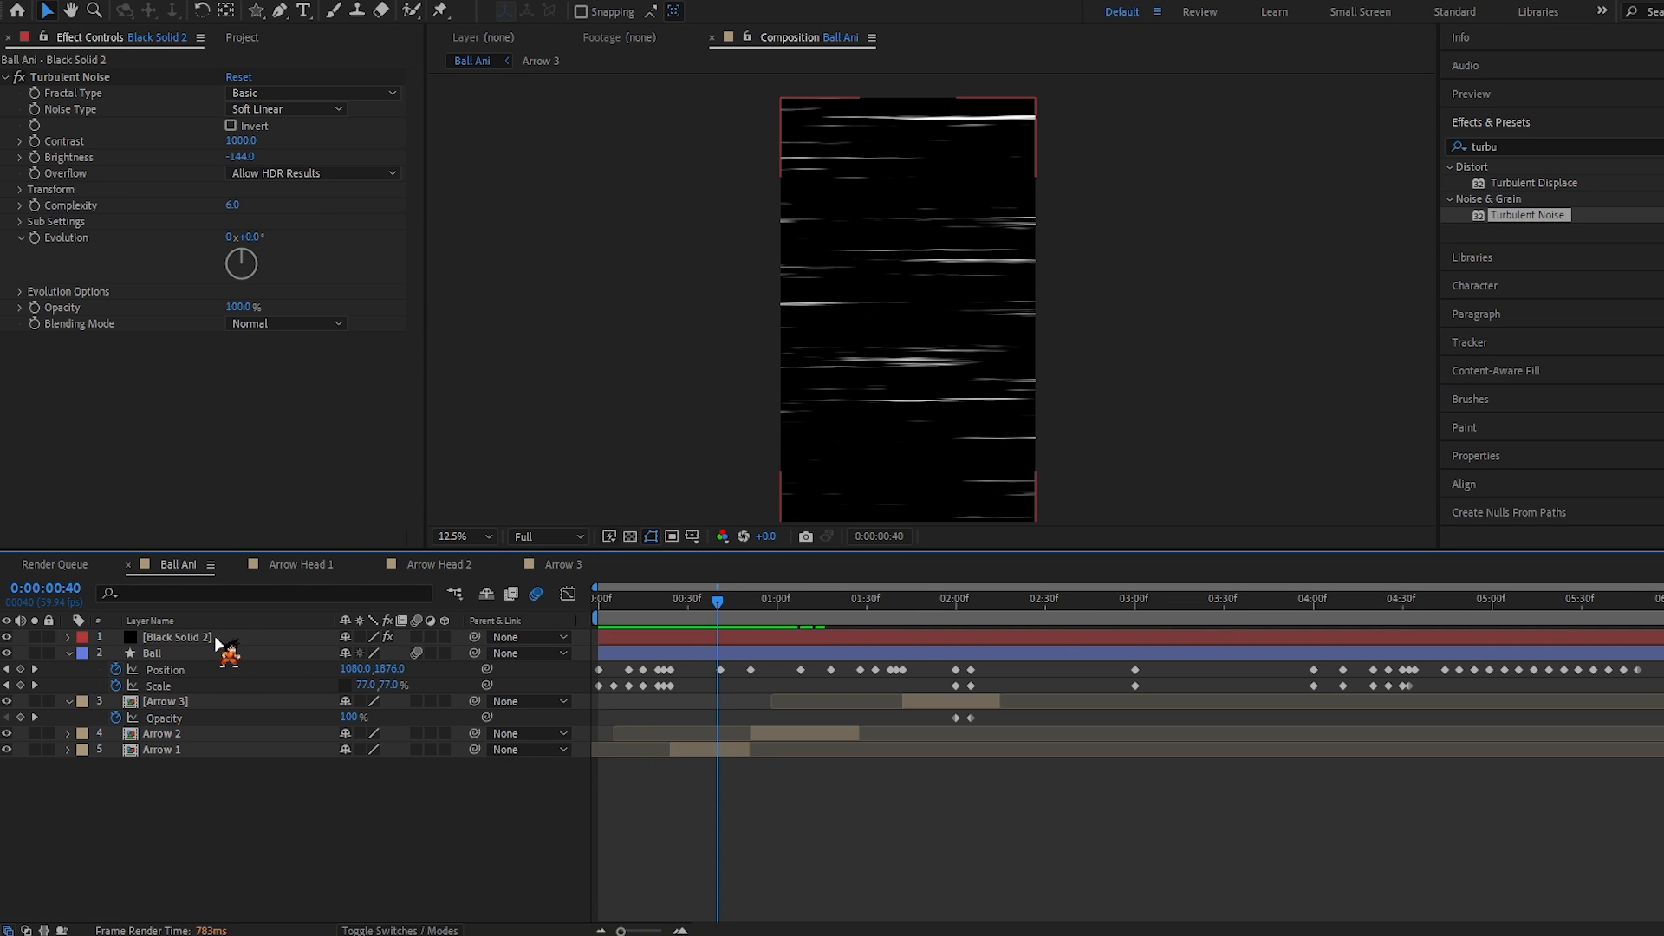
Step: Rotate the noise layer to -90° and scale it to 185% so vertical streaks cover the whole frame
{"action": "left_click", "coordinate": [217, 638]}
{"action": "key", "text": "r"}
{"action": "key", "text": "Home"}
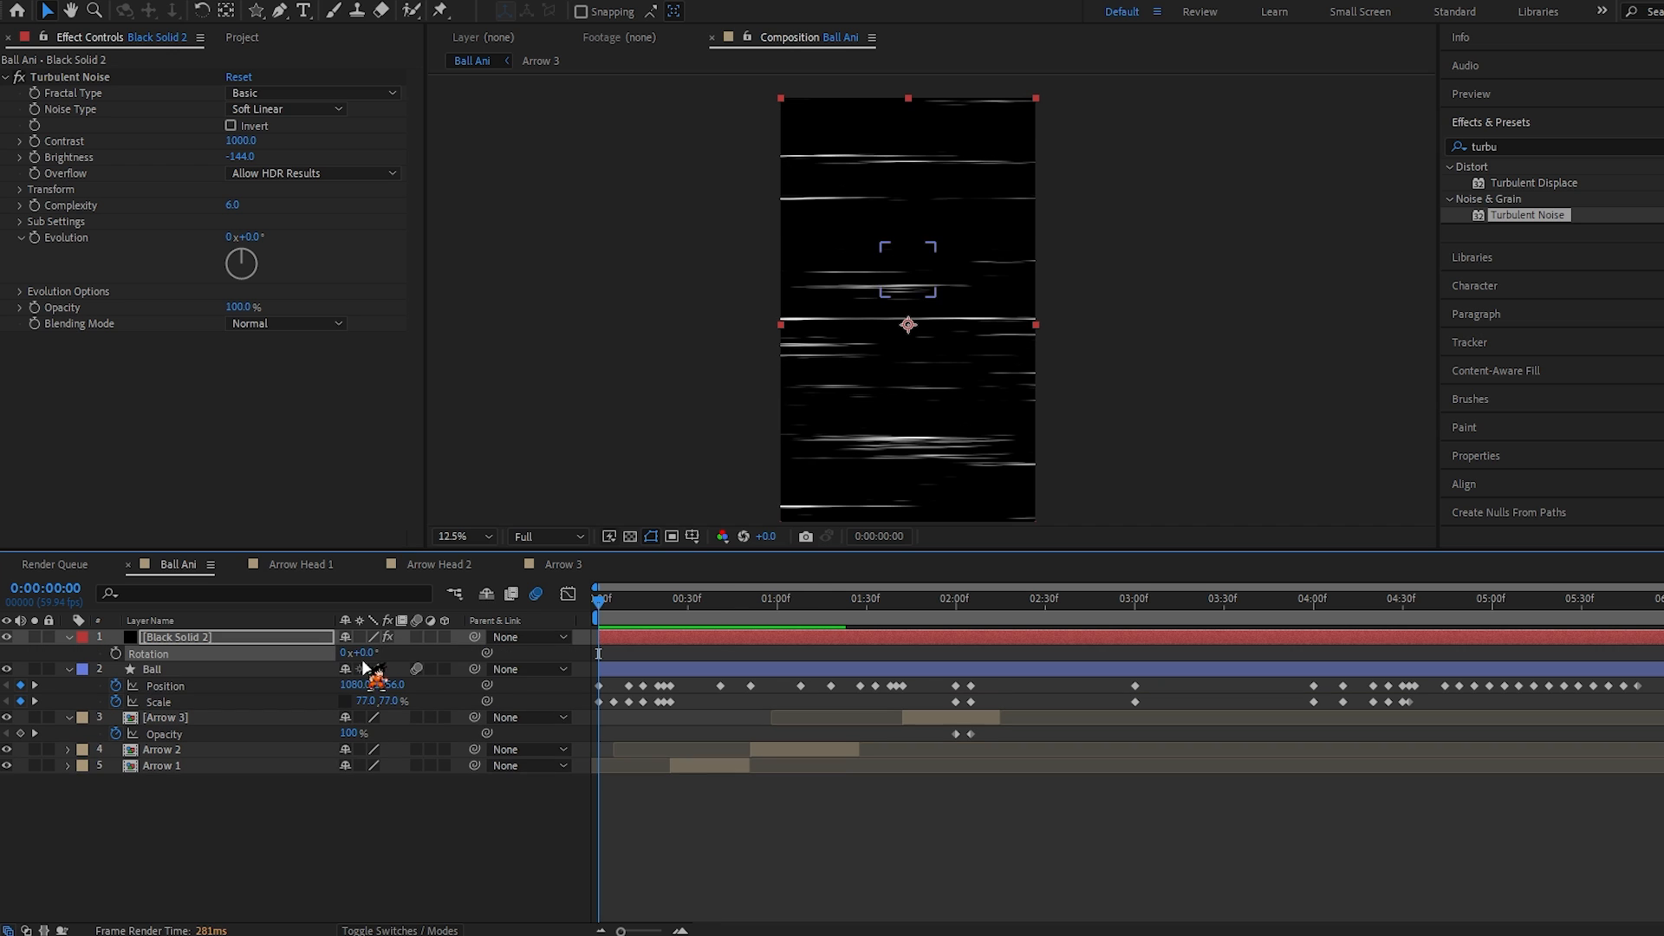
{"action": "left_click", "coordinate": [366, 652]}
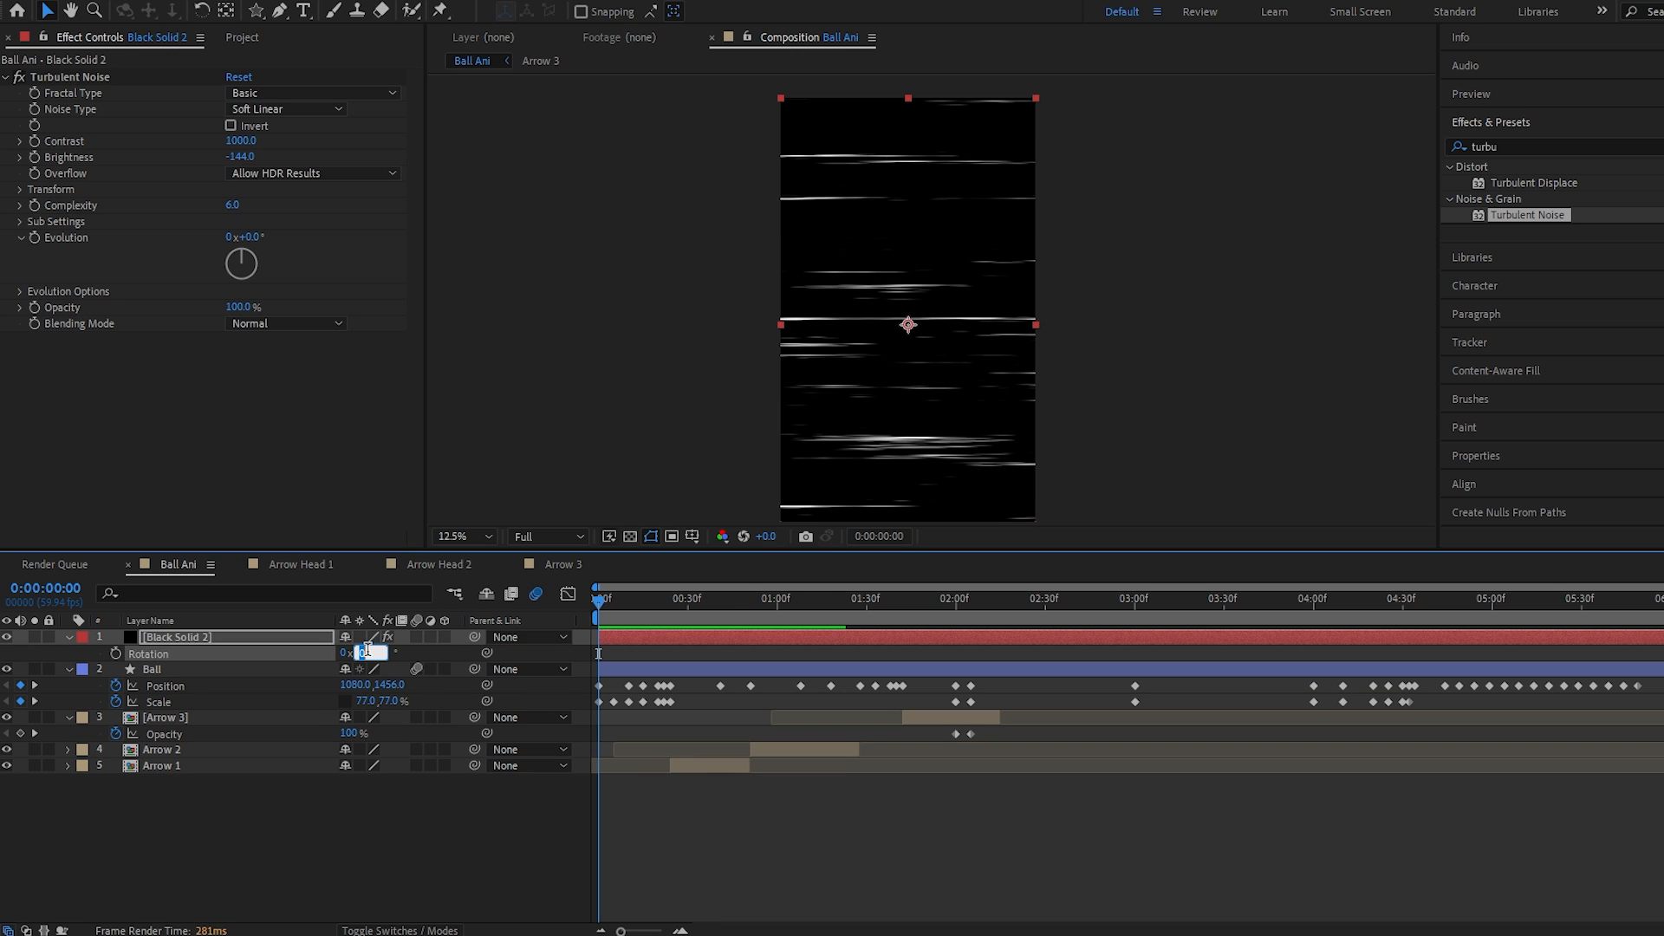
{"action": "type", "text": "-90"}
{"action": "key", "text": "Return"}
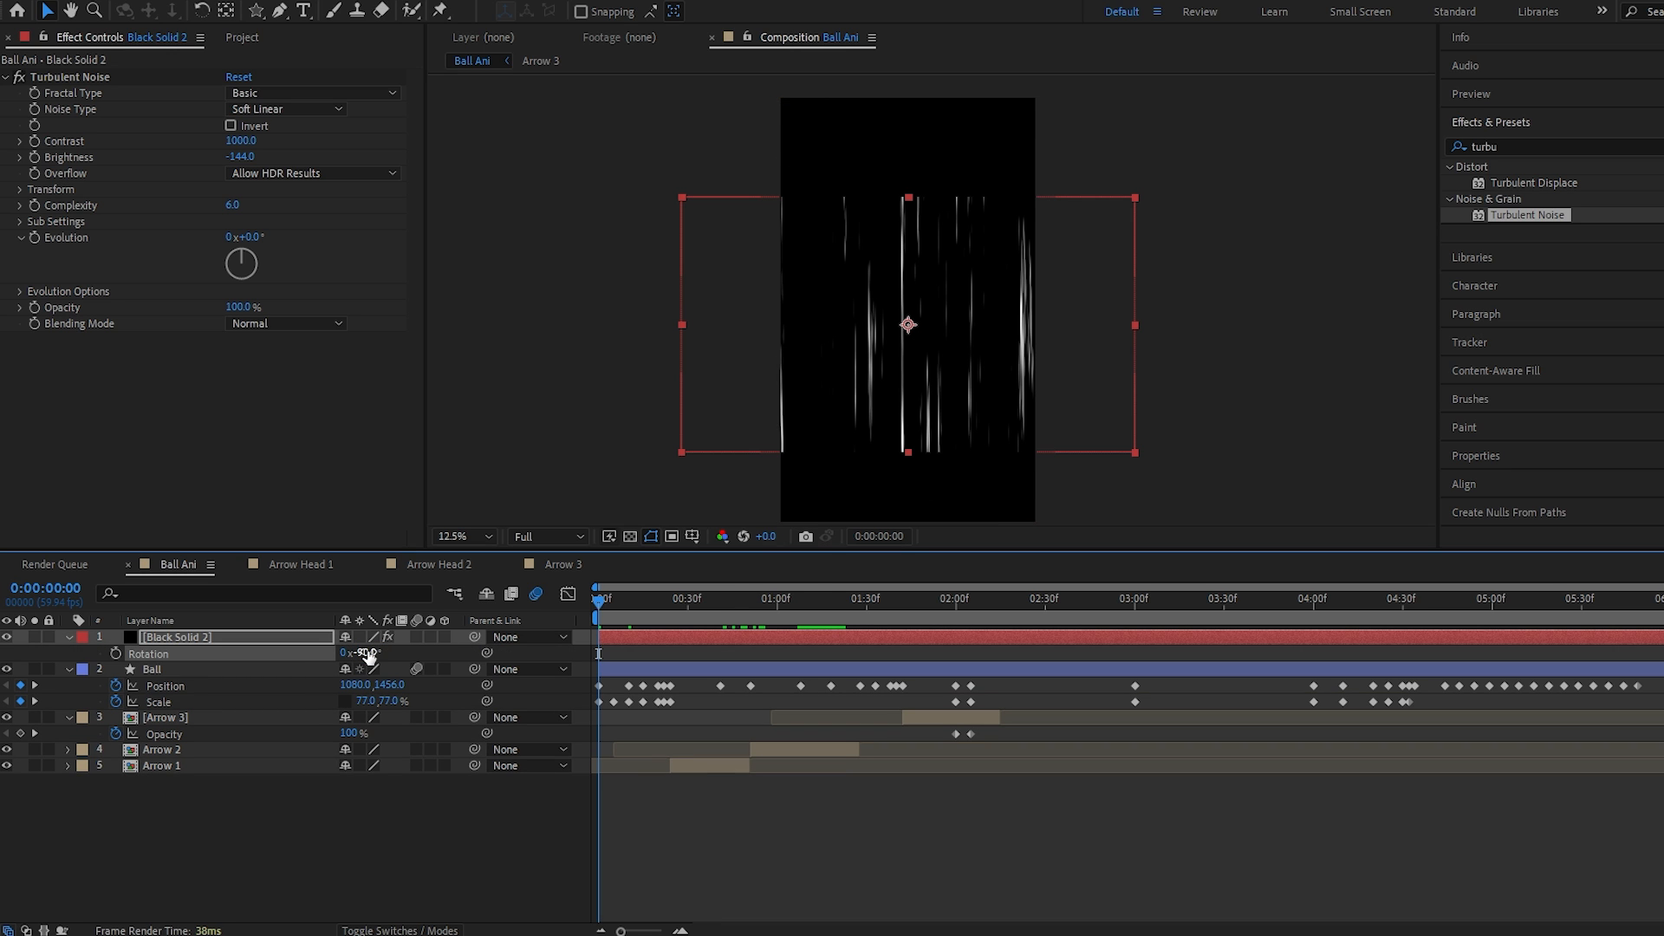
{"action": "key", "text": "s"}
{"action": "left_click_drag", "start_coordinate": [362, 652], "coordinate": [382, 651]}
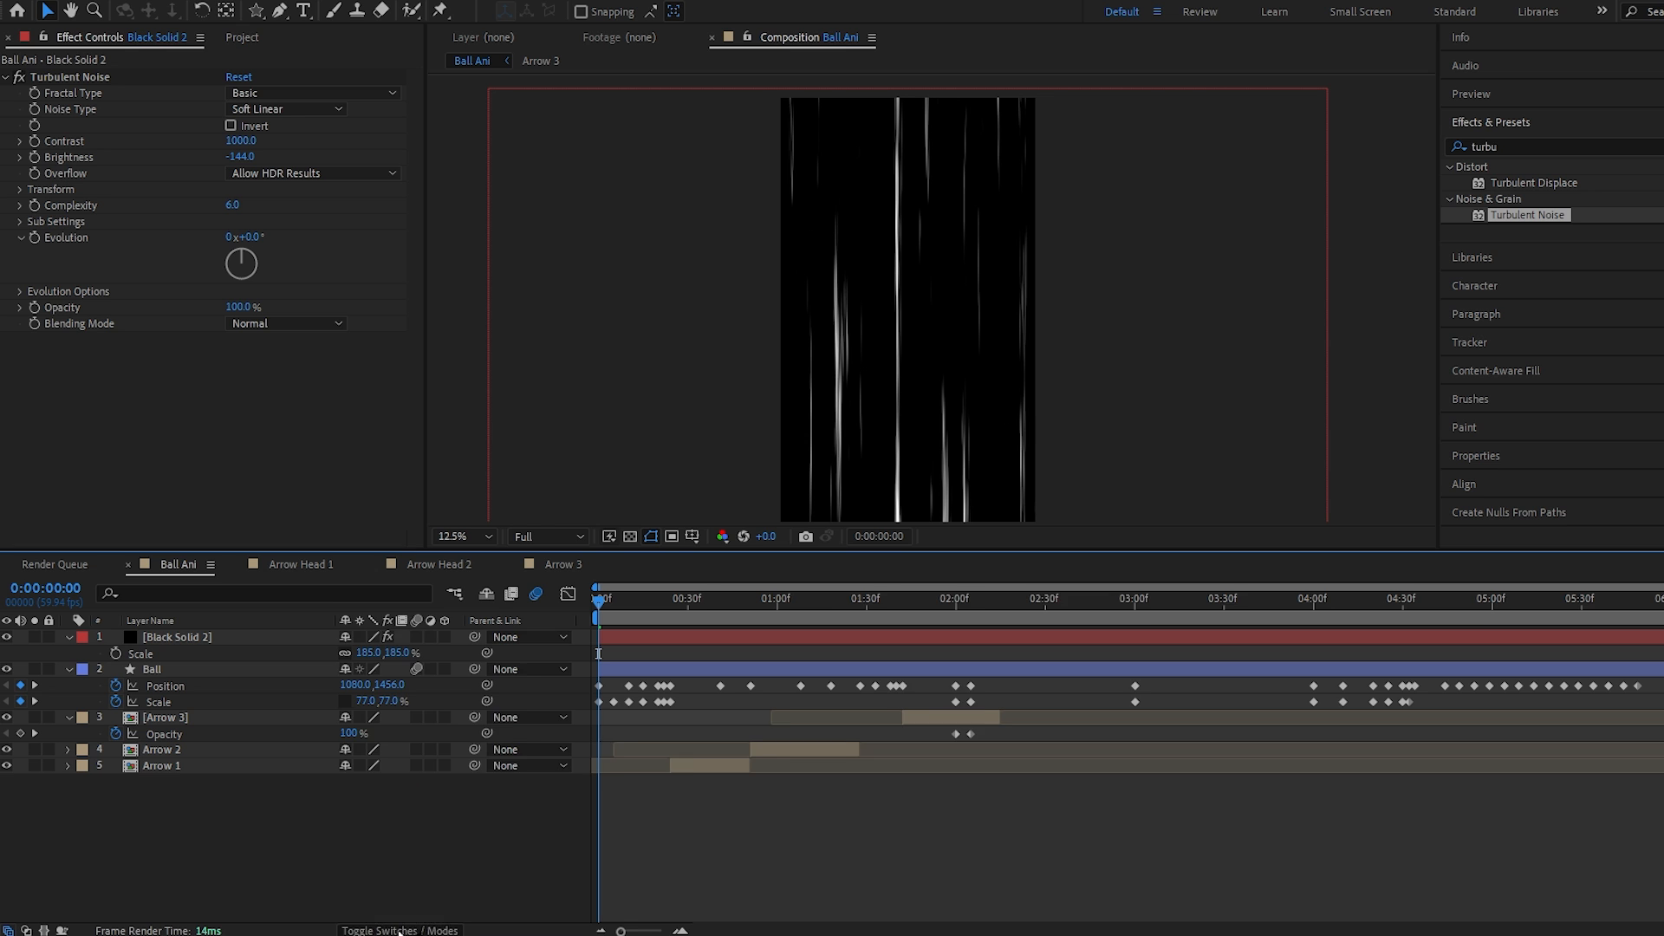
Step: Set the noise layer's blending mode to Screen and thin its streaks with brightness -176 and contrast 999
{"action": "left_click", "coordinate": [397, 930]}
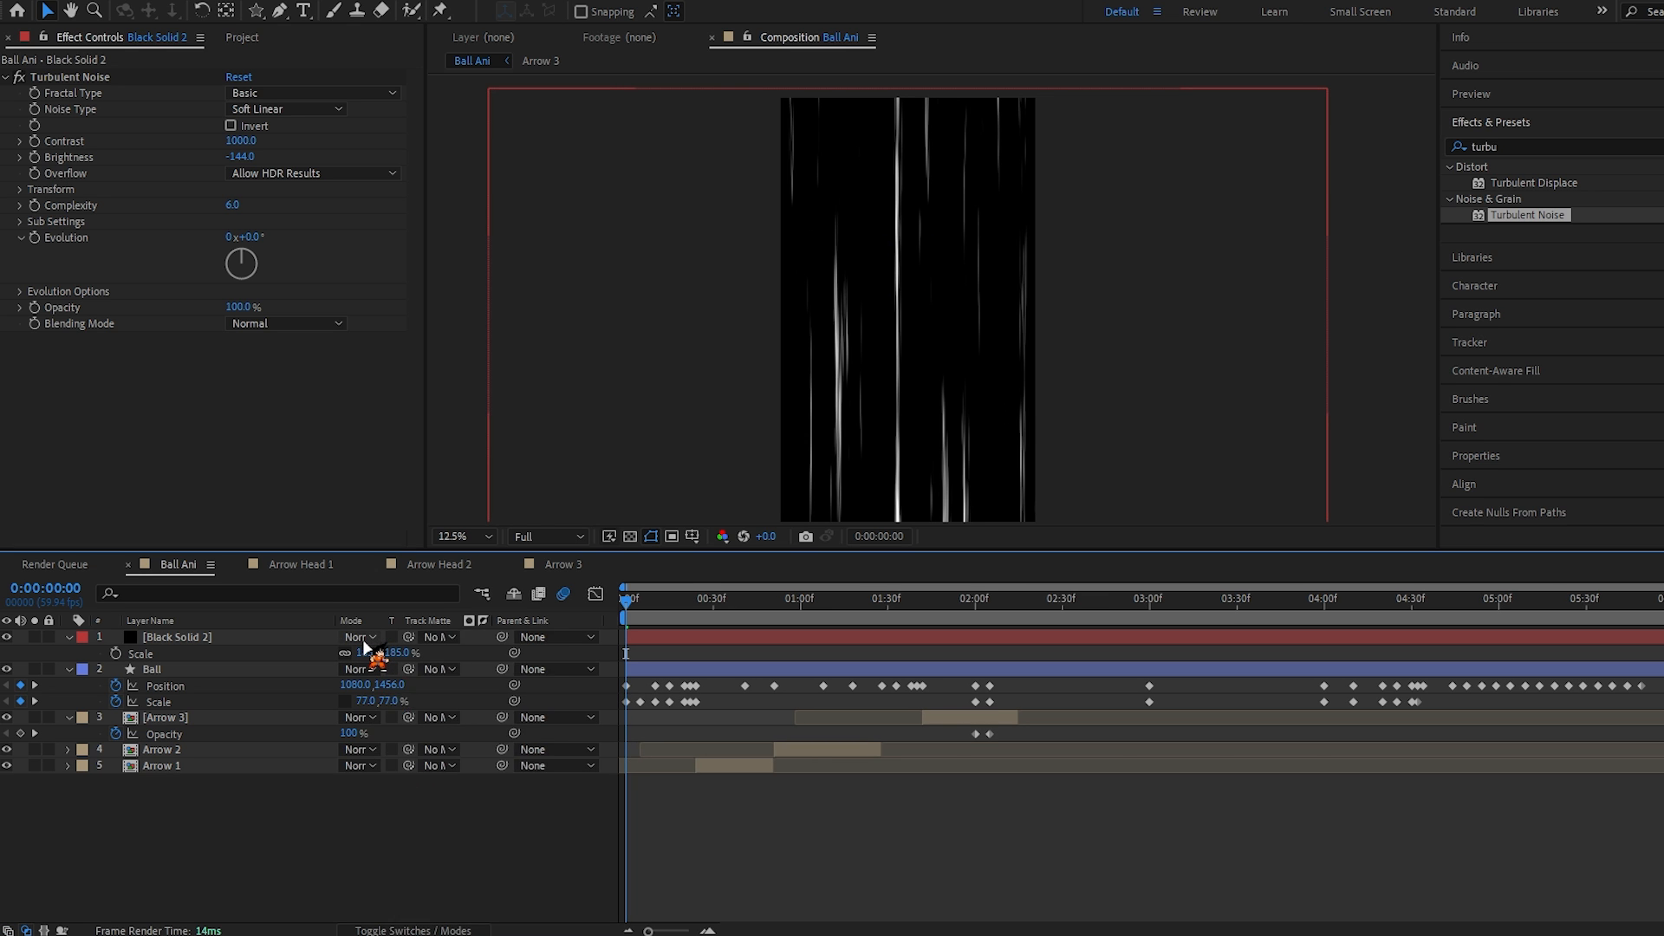
{"action": "left_click", "coordinate": [362, 638]}
{"action": "left_click", "coordinate": [434, 353]}
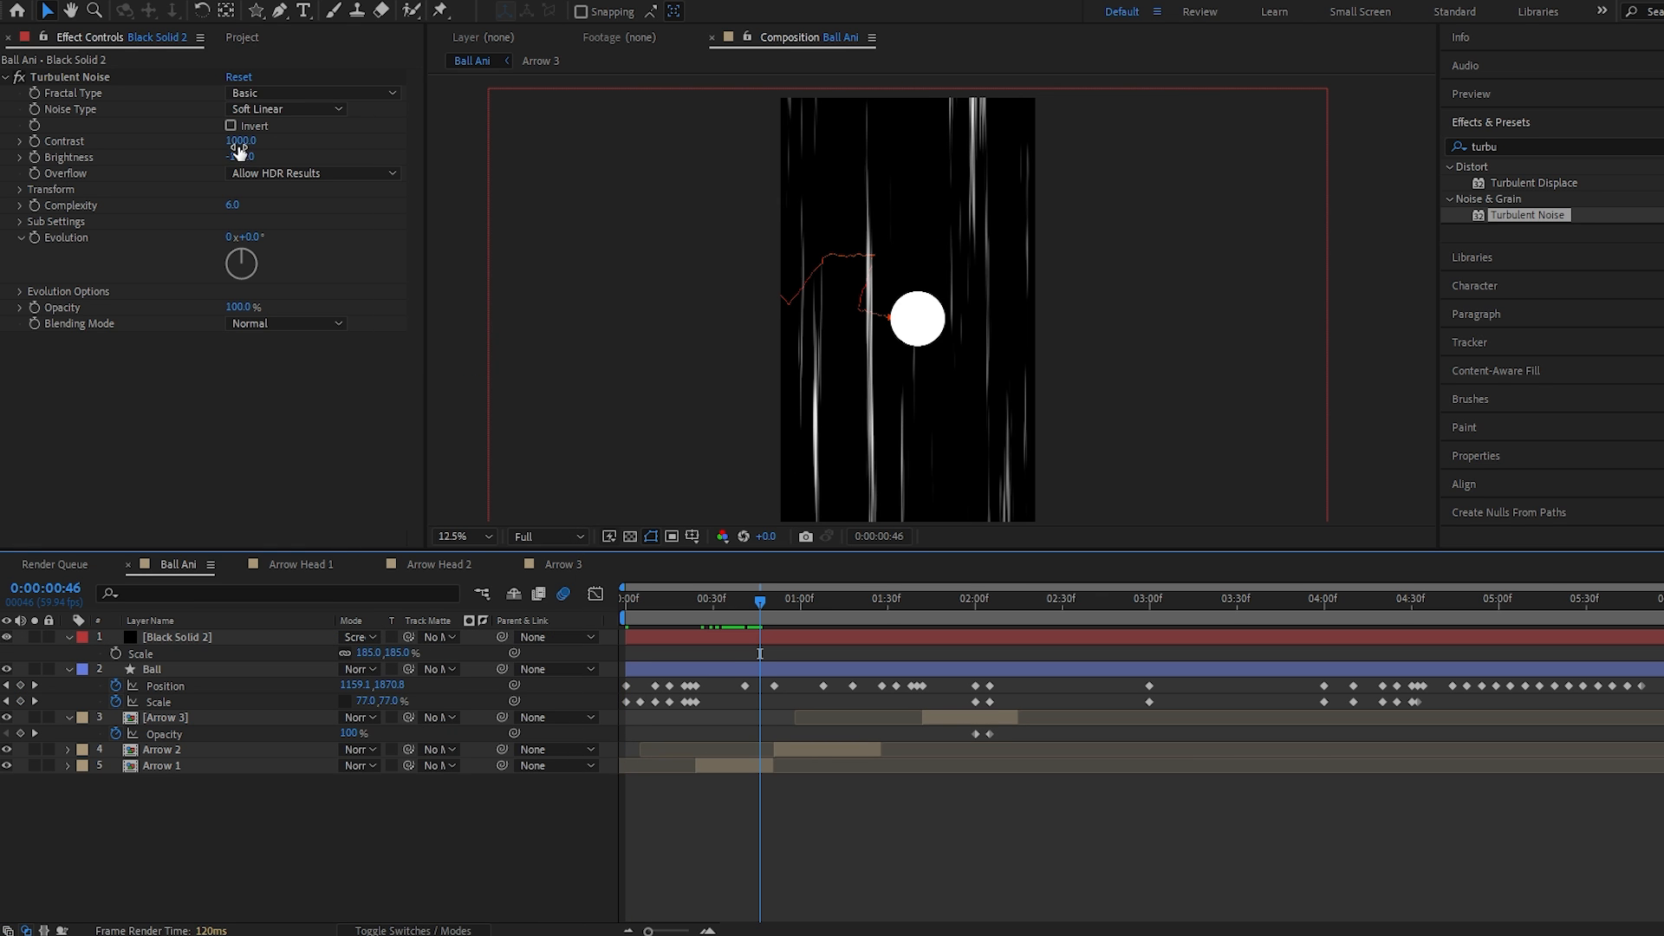
{"action": "left_click_drag", "start_coordinate": [239, 158], "coordinate": [202, 161]}
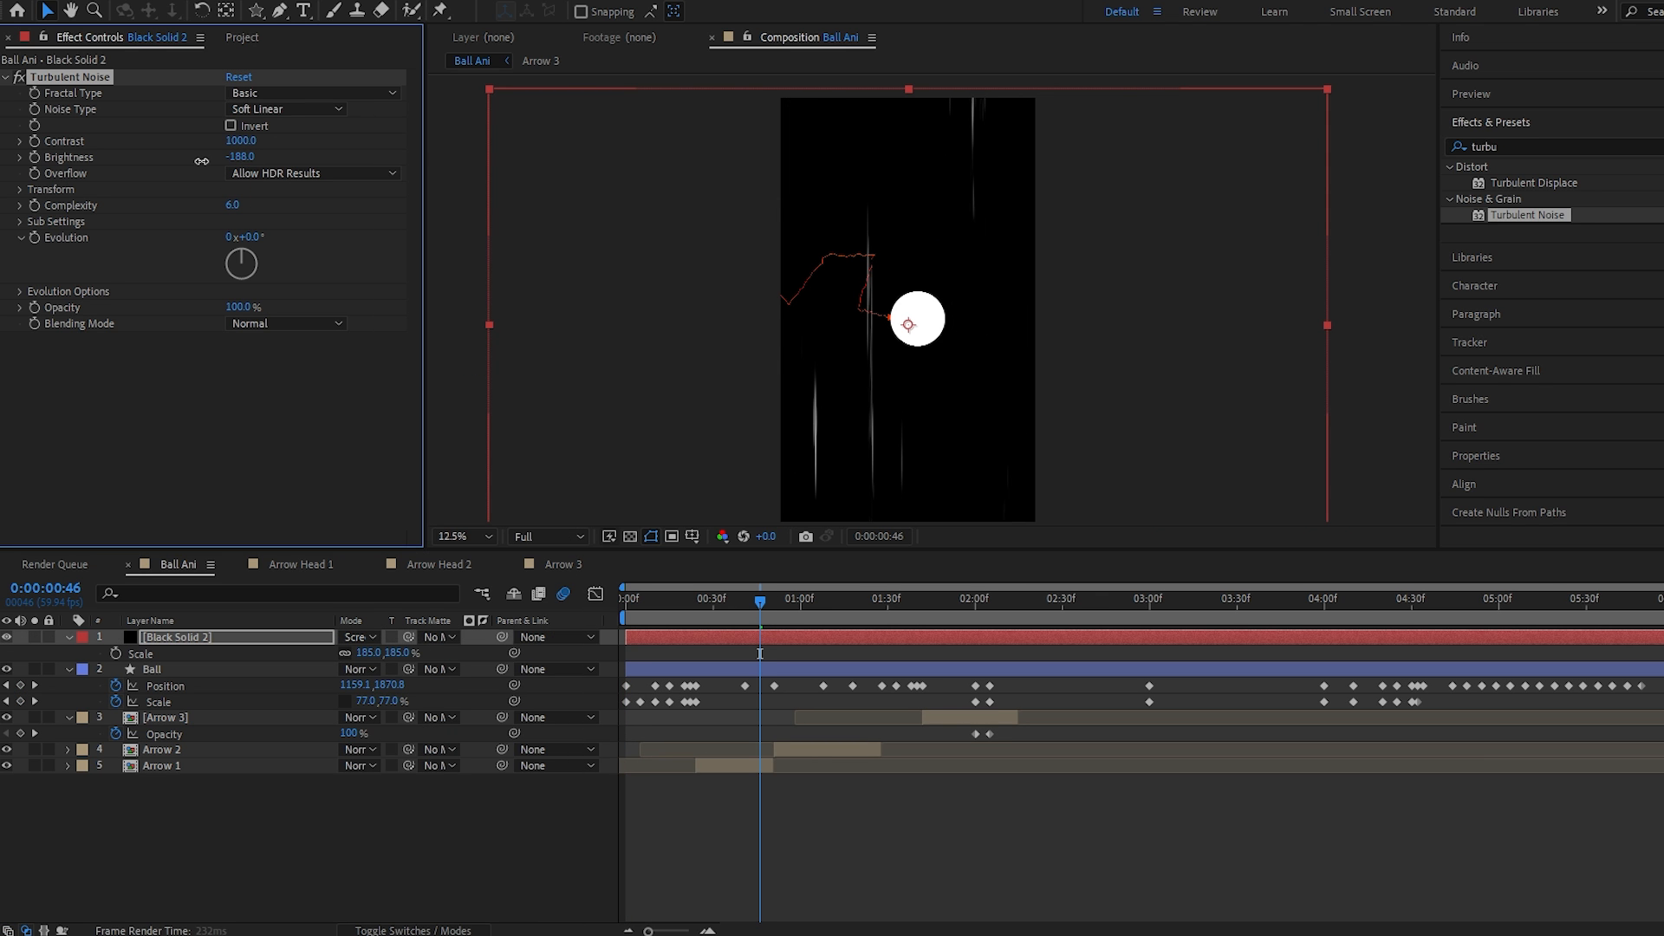
{"action": "left_click_drag", "start_coordinate": [238, 141], "coordinate": [360, 142]}
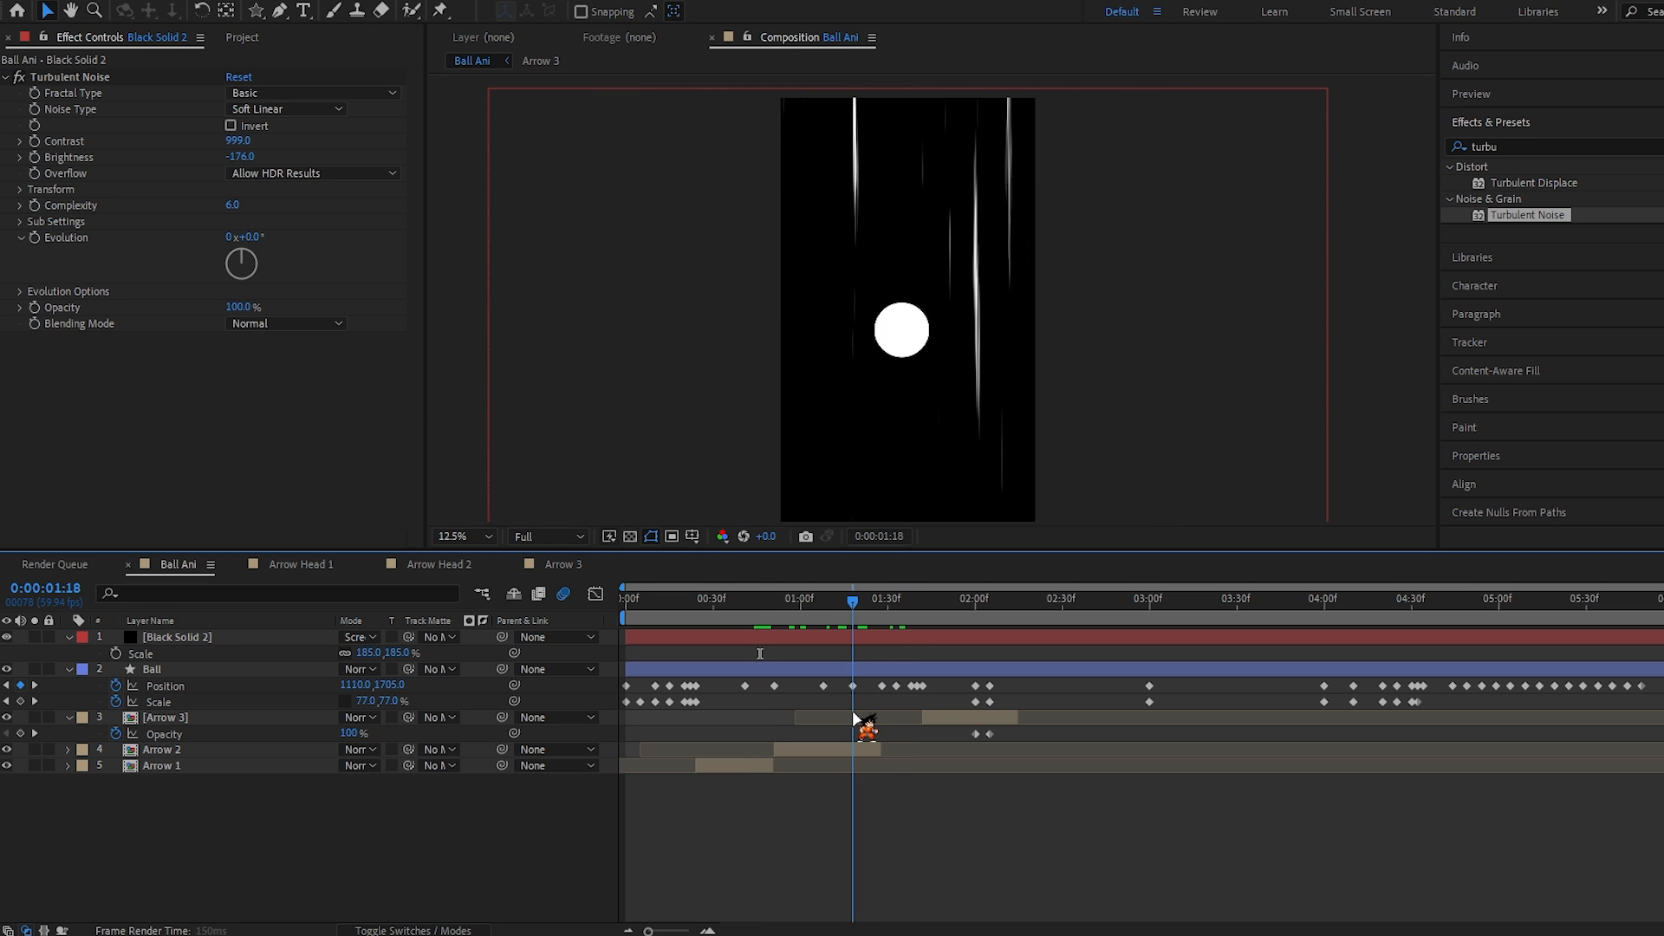
Step: Trim the start of the noise layer to 0:00:02:00
{"action": "left_click_drag", "start_coordinate": [853, 712], "coordinate": [975, 693]}
{"action": "left_click", "coordinate": [999, 639]}
{"action": "key", "text": "alt+["}
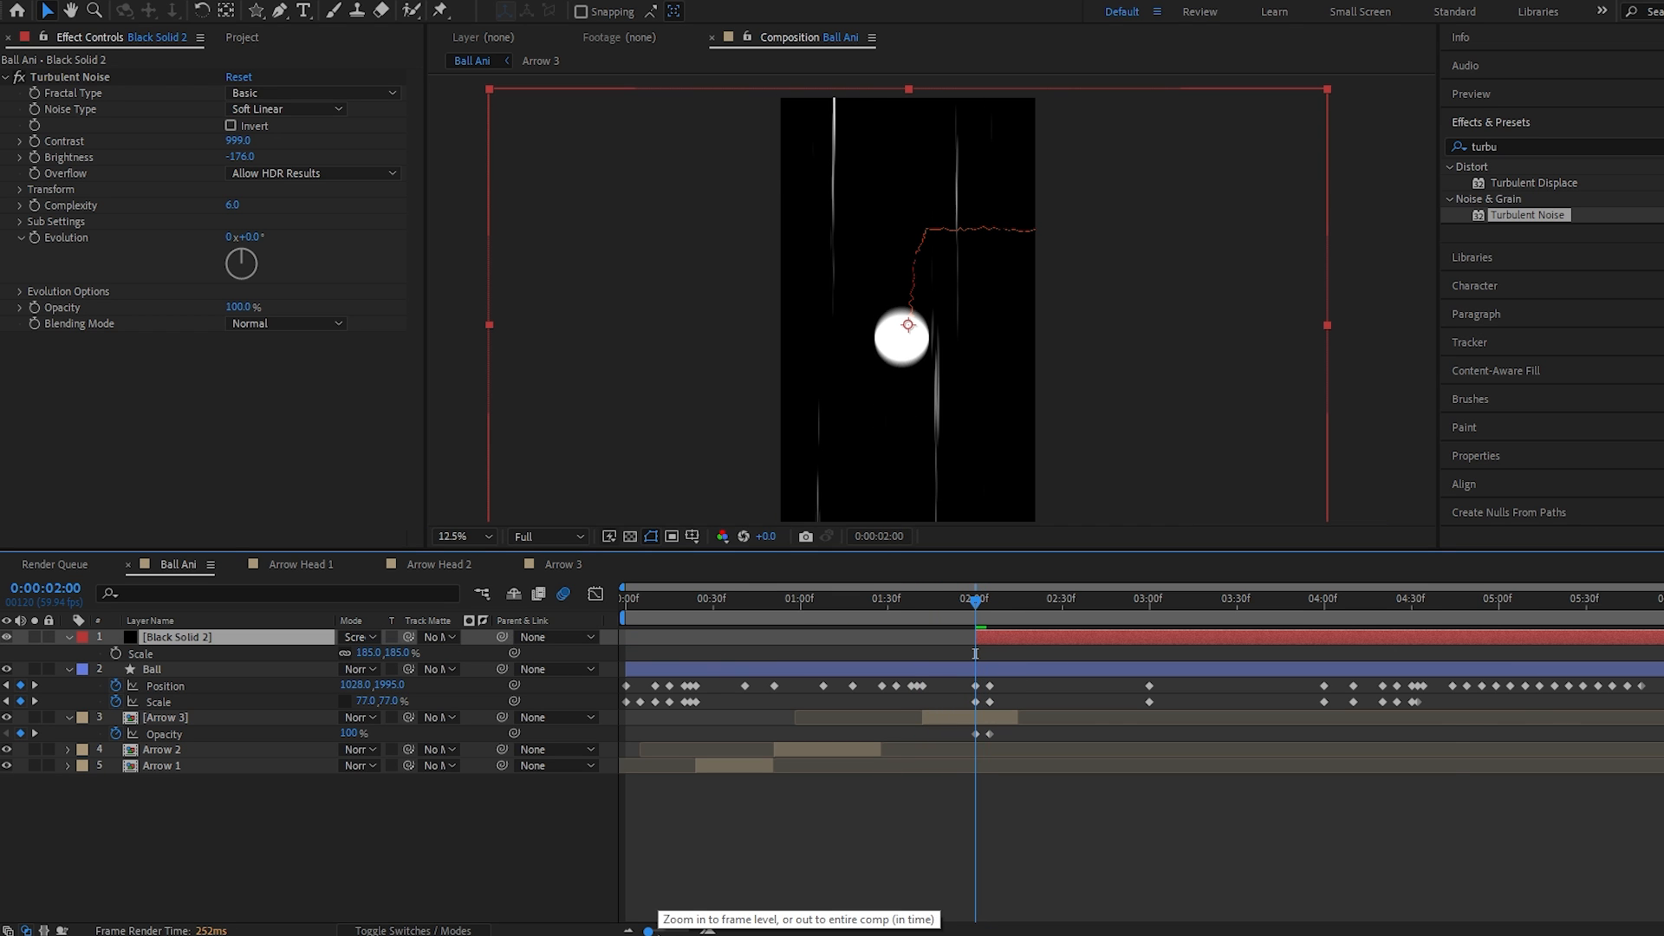
Step: Keyframe the noise layer's opacity from 0% at 0:00:02:00 to 100% at 0:00:02:05
{"action": "left_click_drag", "start_coordinate": [650, 932], "coordinate": [670, 933]}
{"action": "key", "text": "s"}
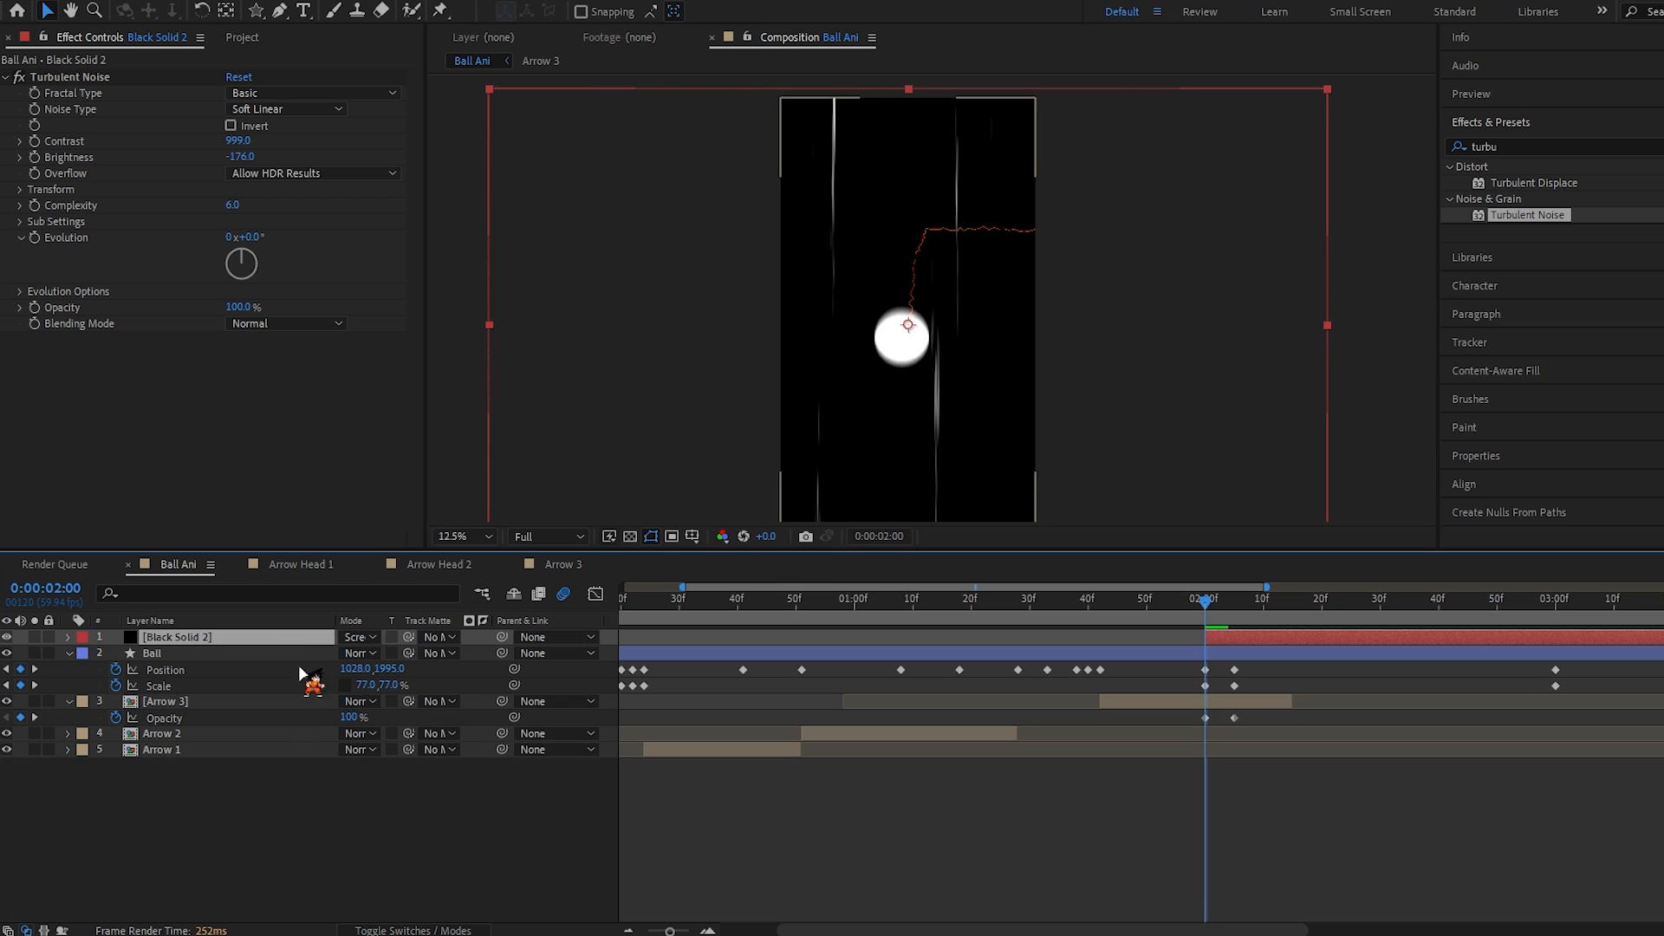
{"action": "key", "text": "t"}
{"action": "left_click", "coordinate": [115, 654]}
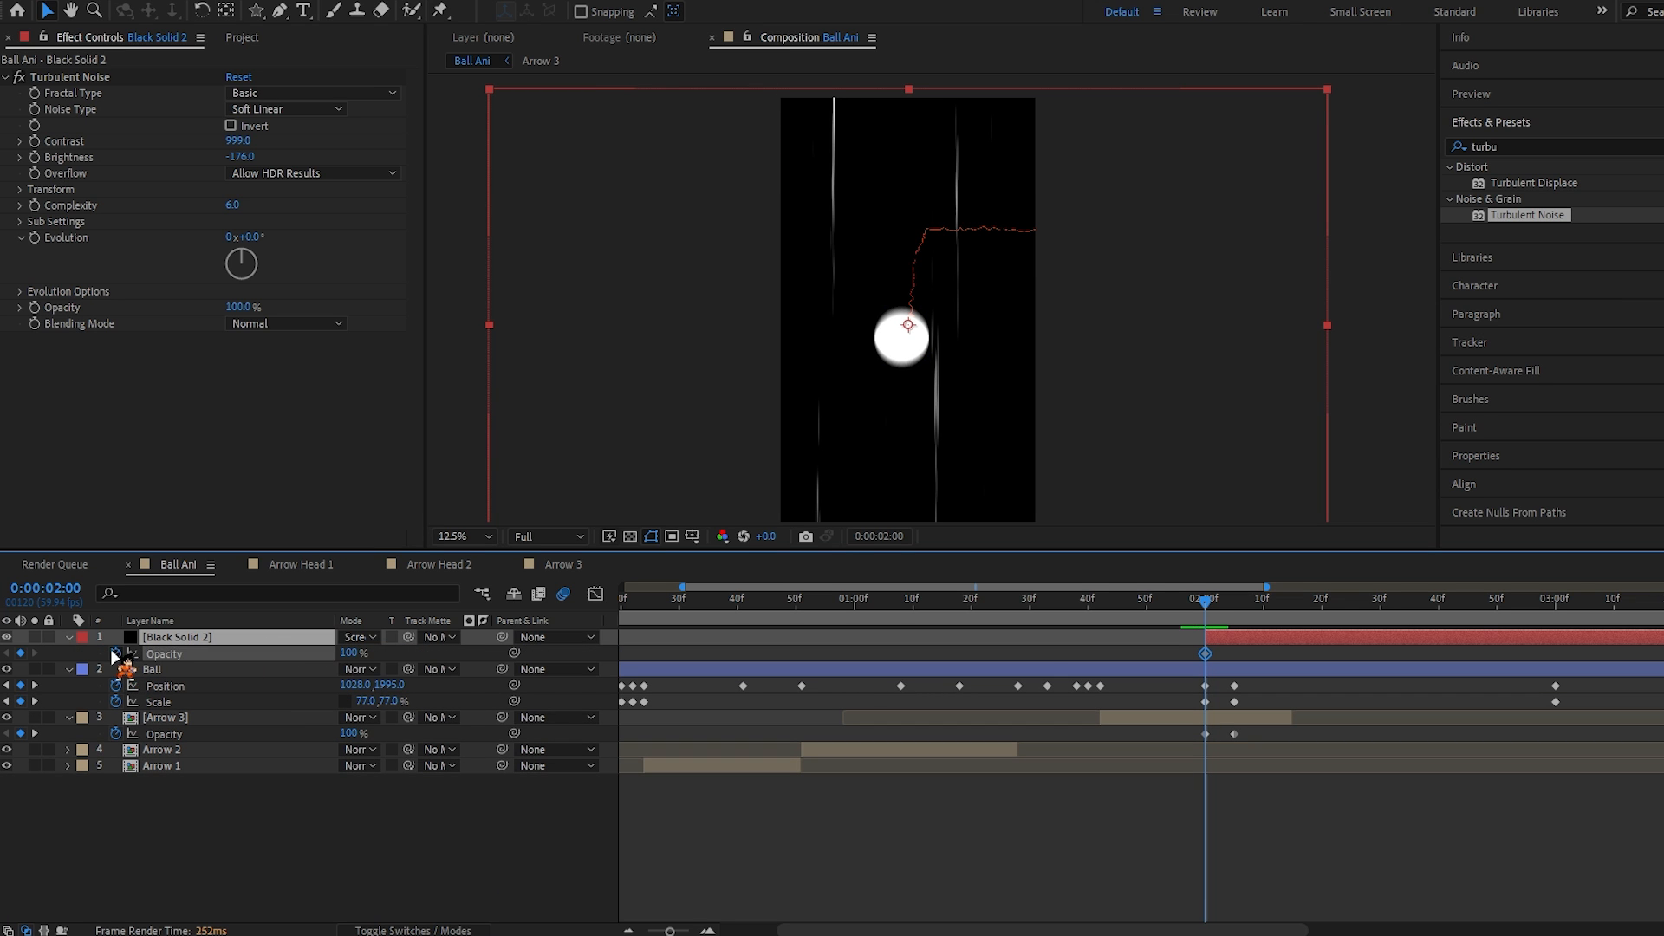
{"action": "left_click_drag", "start_coordinate": [349, 655], "coordinate": [99, 668]}
{"action": "key", "text": "k"}
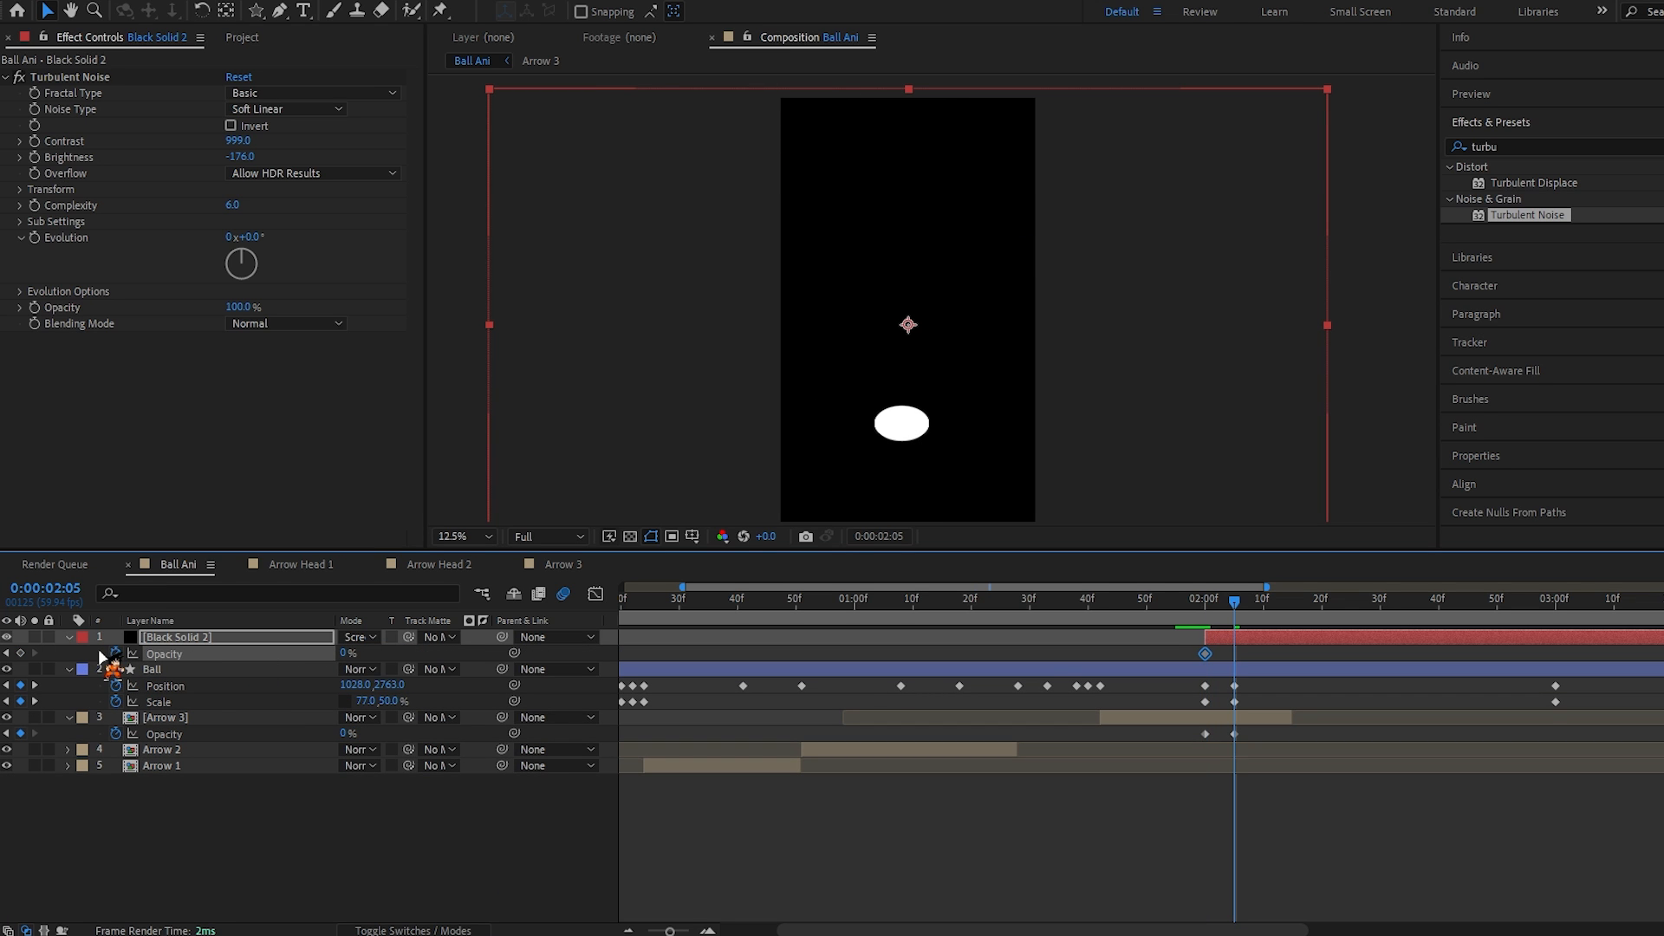
{"action": "left_click_drag", "start_coordinate": [345, 656], "coordinate": [555, 663]}
Step: Keyframe the noise layer's opacity at 100% at 0:00:04:00 and 0:00:03:55, and return to the 0:00:04:00 keyframe
{"action": "left_click_drag", "start_coordinate": [1233, 607], "coordinate": [1366, 619]}
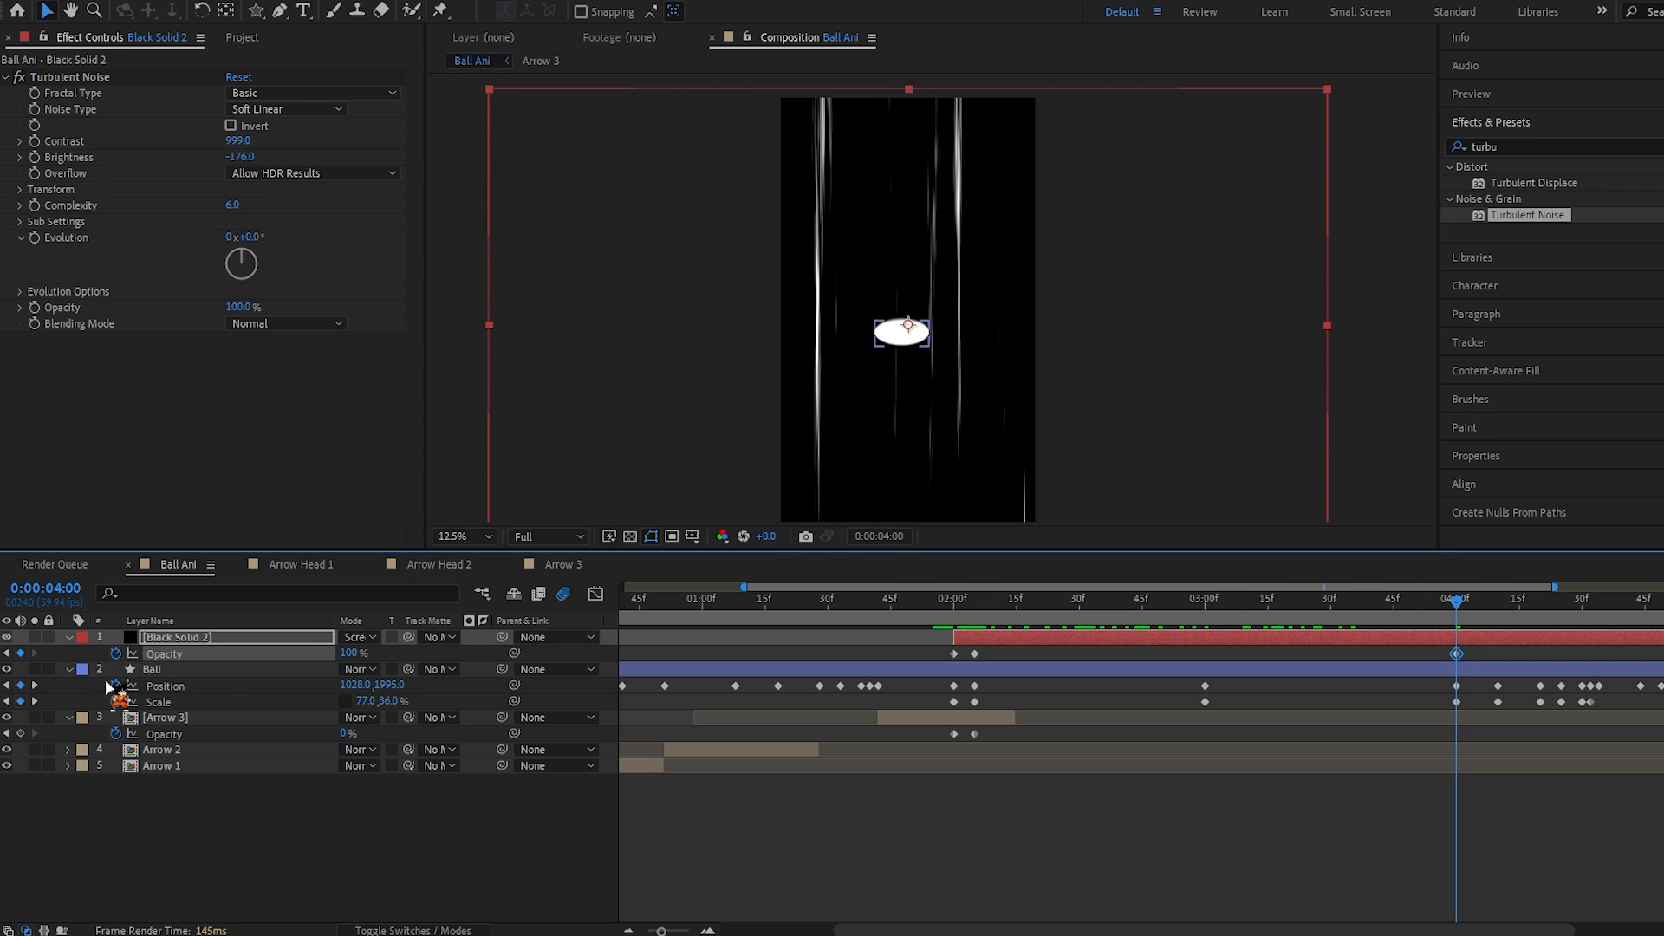
{"action": "key", "text": "Page_Up"}
{"action": "key", "text": "Page_Up"}
{"action": "key", "text": "Page_Up"}
{"action": "key", "text": "Page_Up"}
{"action": "key", "text": "Page_Up"}
{"action": "left_click", "coordinate": [20, 653]}
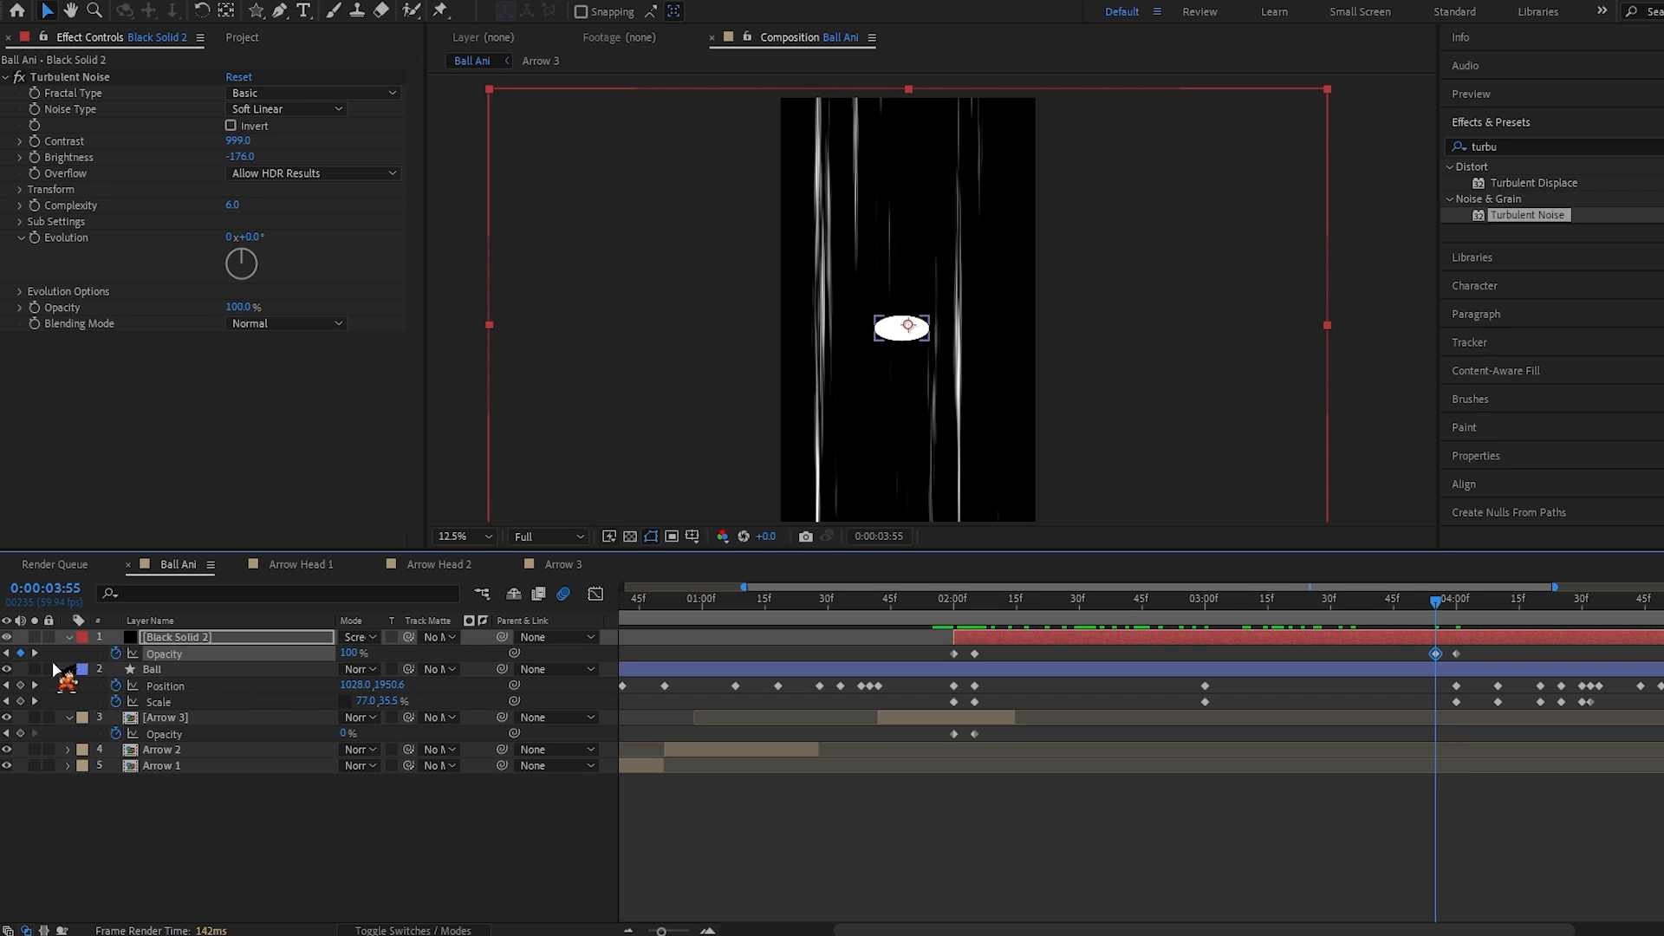
{"action": "left_click", "coordinate": [35, 653]}
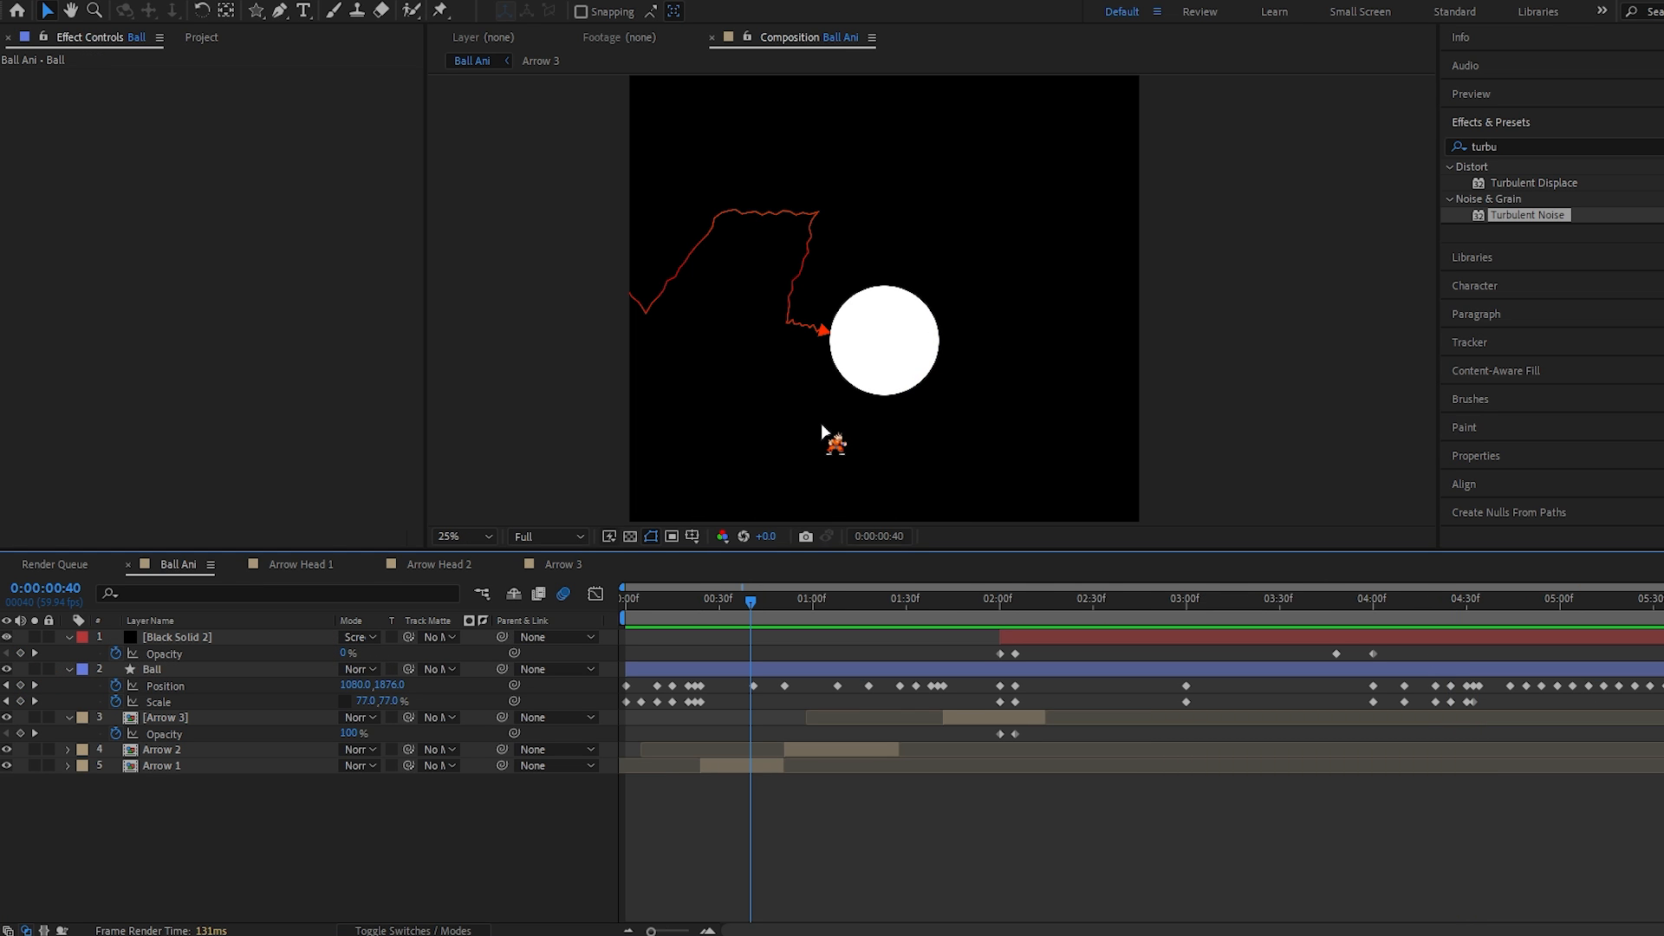
Step: Draw an ellipse ring around the first arrow's tip with no fill and a 10 px red stroke
{"action": "left_click", "coordinate": [256, 11]}
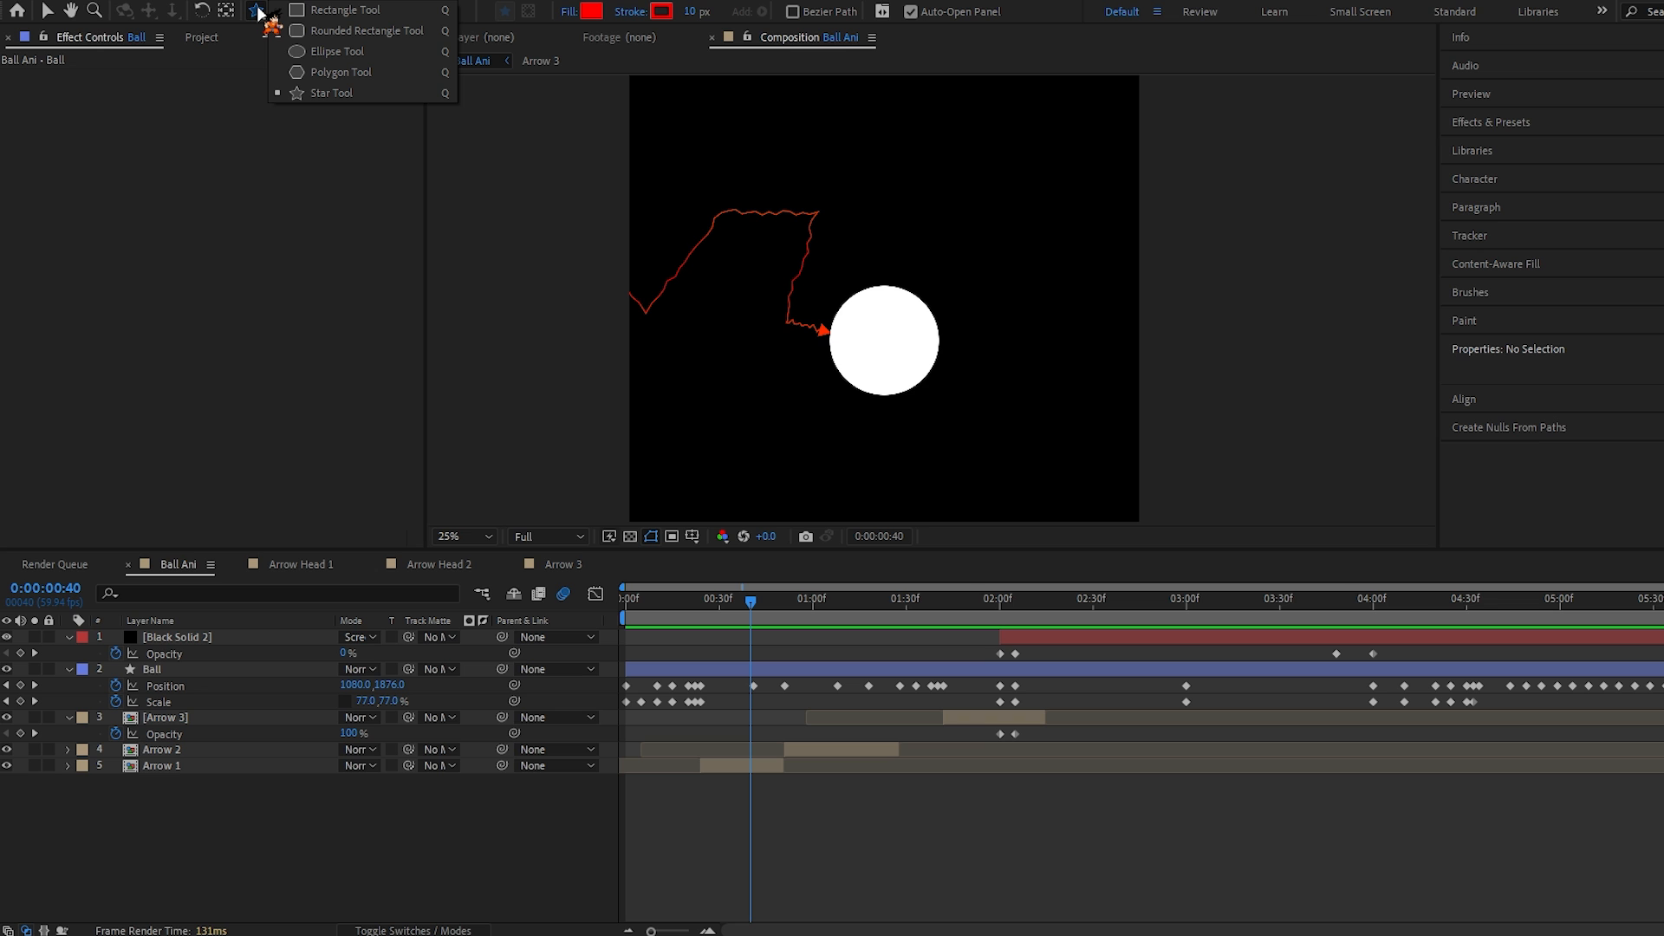
{"action": "left_click", "coordinate": [337, 51]}
{"action": "left_click", "coordinate": [568, 11]}
{"action": "left_click", "coordinate": [803, 404]}
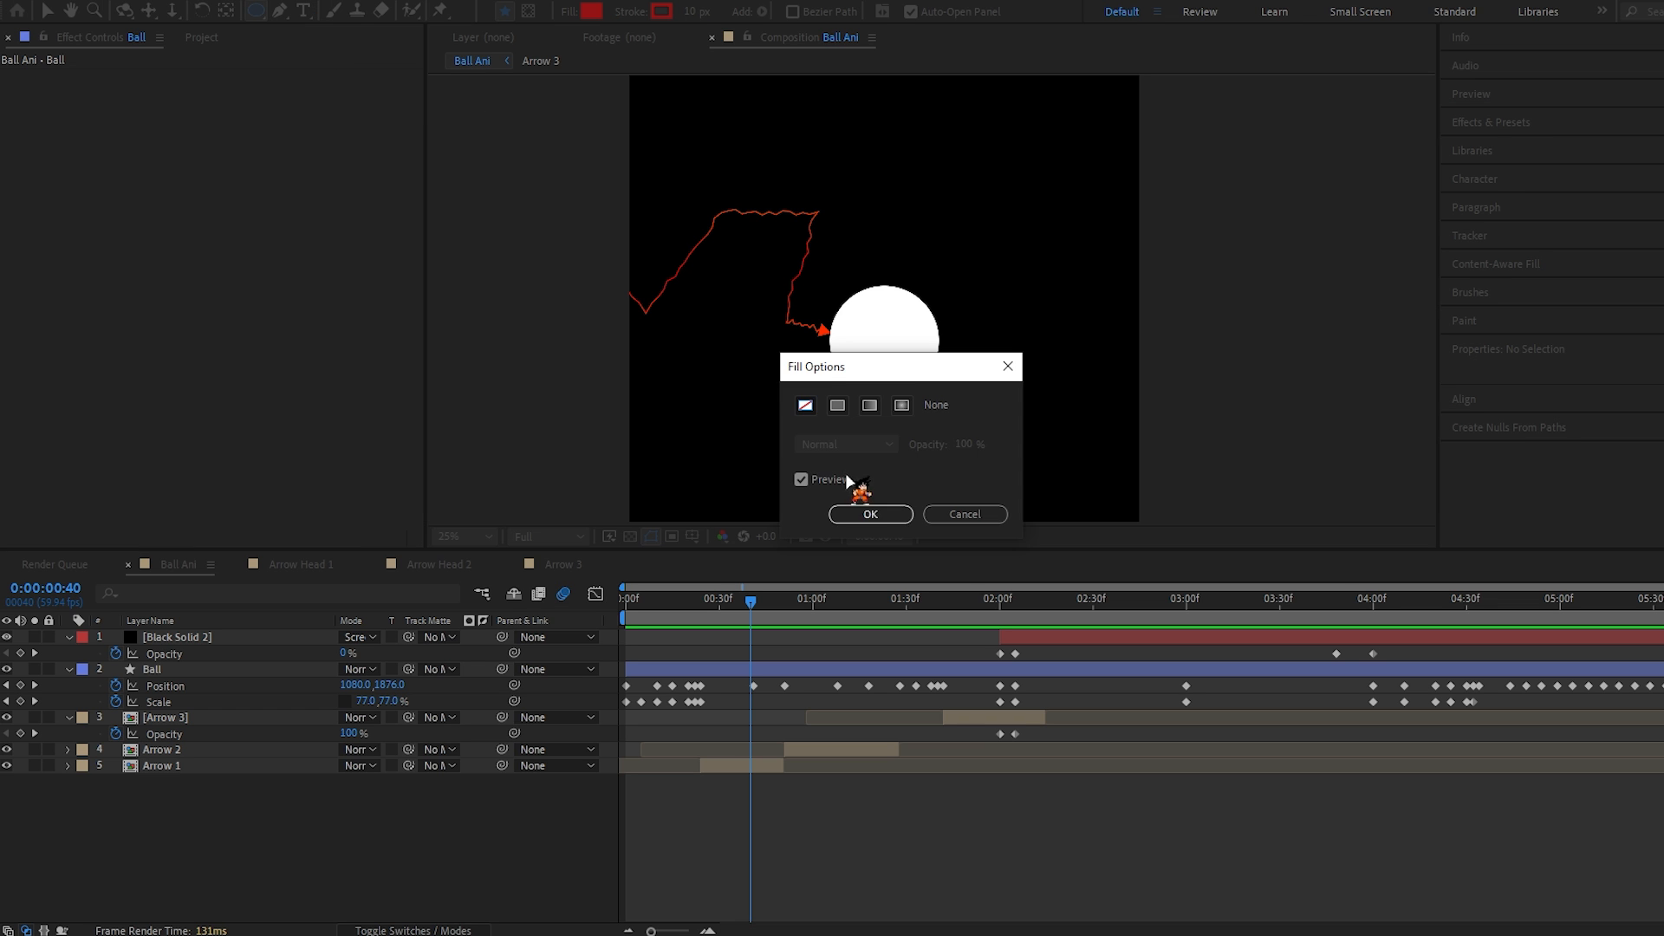
{"action": "left_click", "coordinate": [870, 514]}
{"action": "left_click_drag", "start_coordinate": [790, 313], "coordinate": [830, 359]}
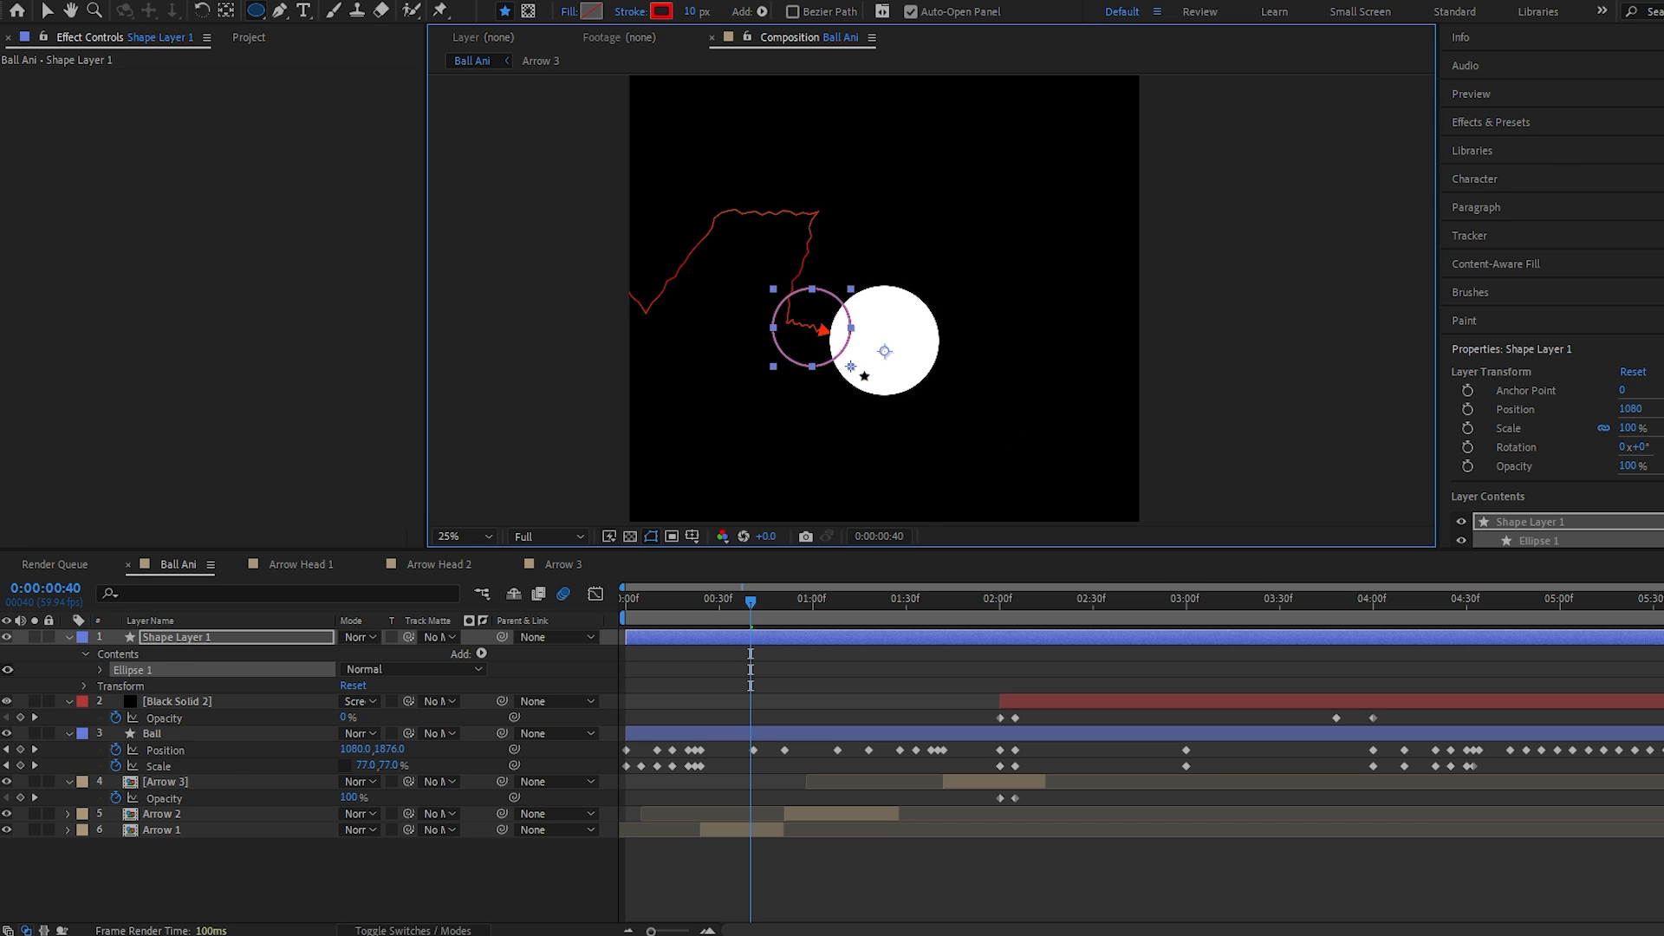
Step: Copy Arrow 1's layer styles onto the ring's shape layer and trim the ring's start to frame 41
{"action": "scroll", "coordinate": [833, 312], "scroll_direction": "up", "scroll_amount": 2}
{"action": "left_click", "coordinate": [106, 832]}
{"action": "left_click", "coordinate": [69, 829]}
{"action": "scroll", "coordinate": [140, 883], "scroll_direction": "down", "scroll_amount": 1}
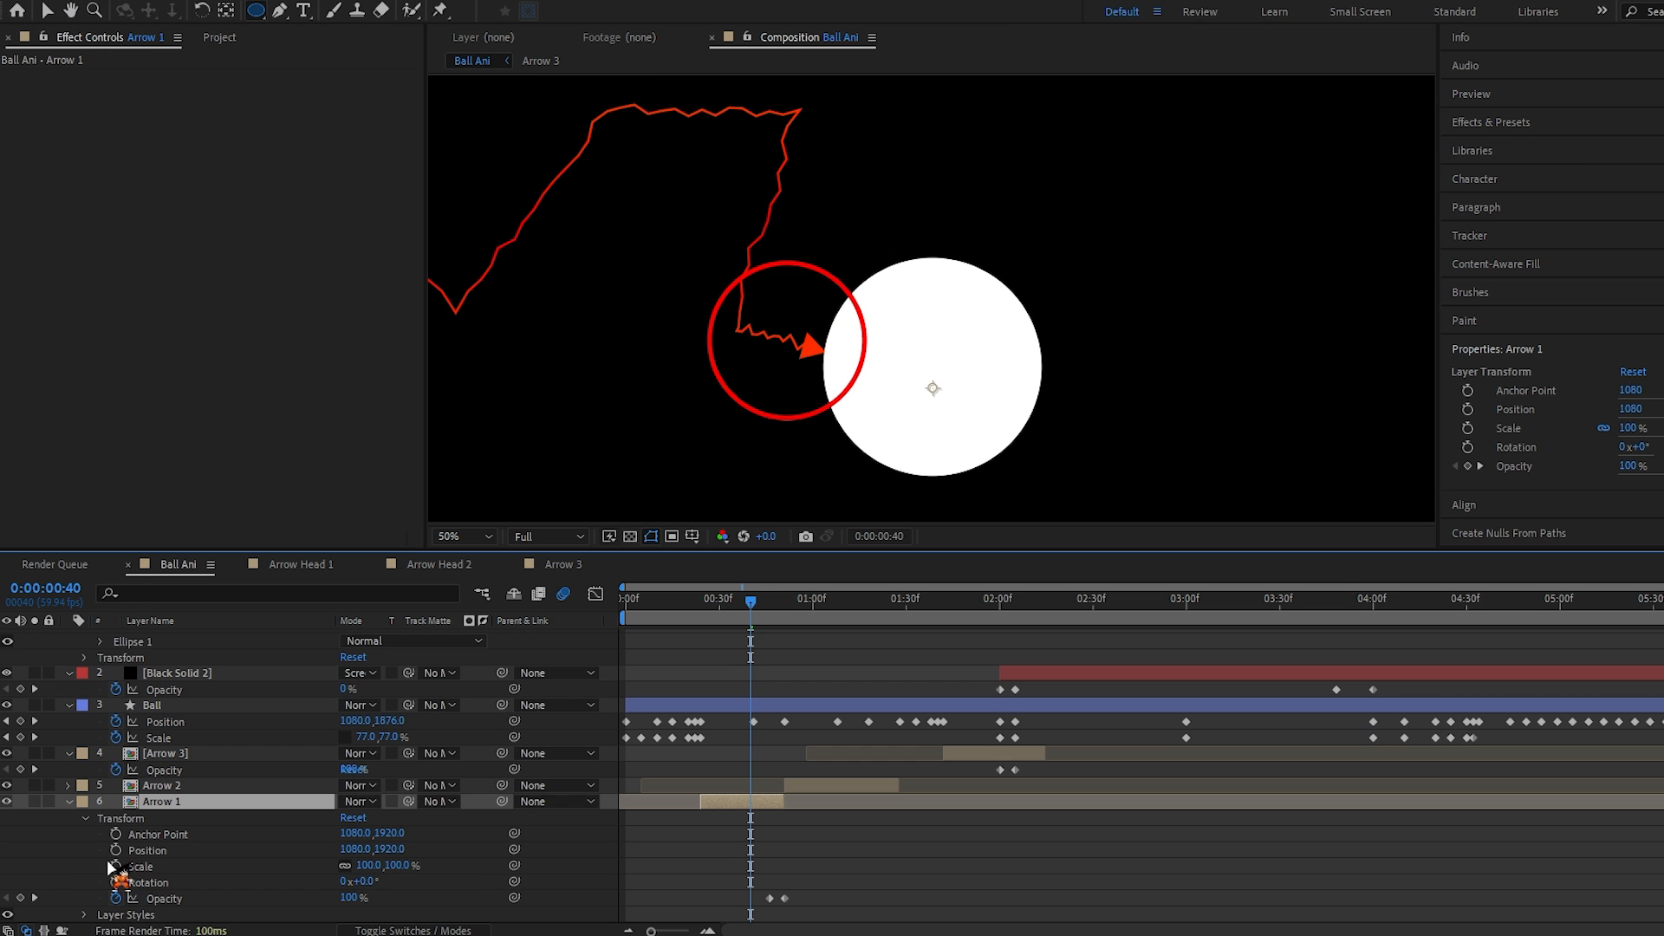
{"action": "left_click", "coordinate": [142, 917]}
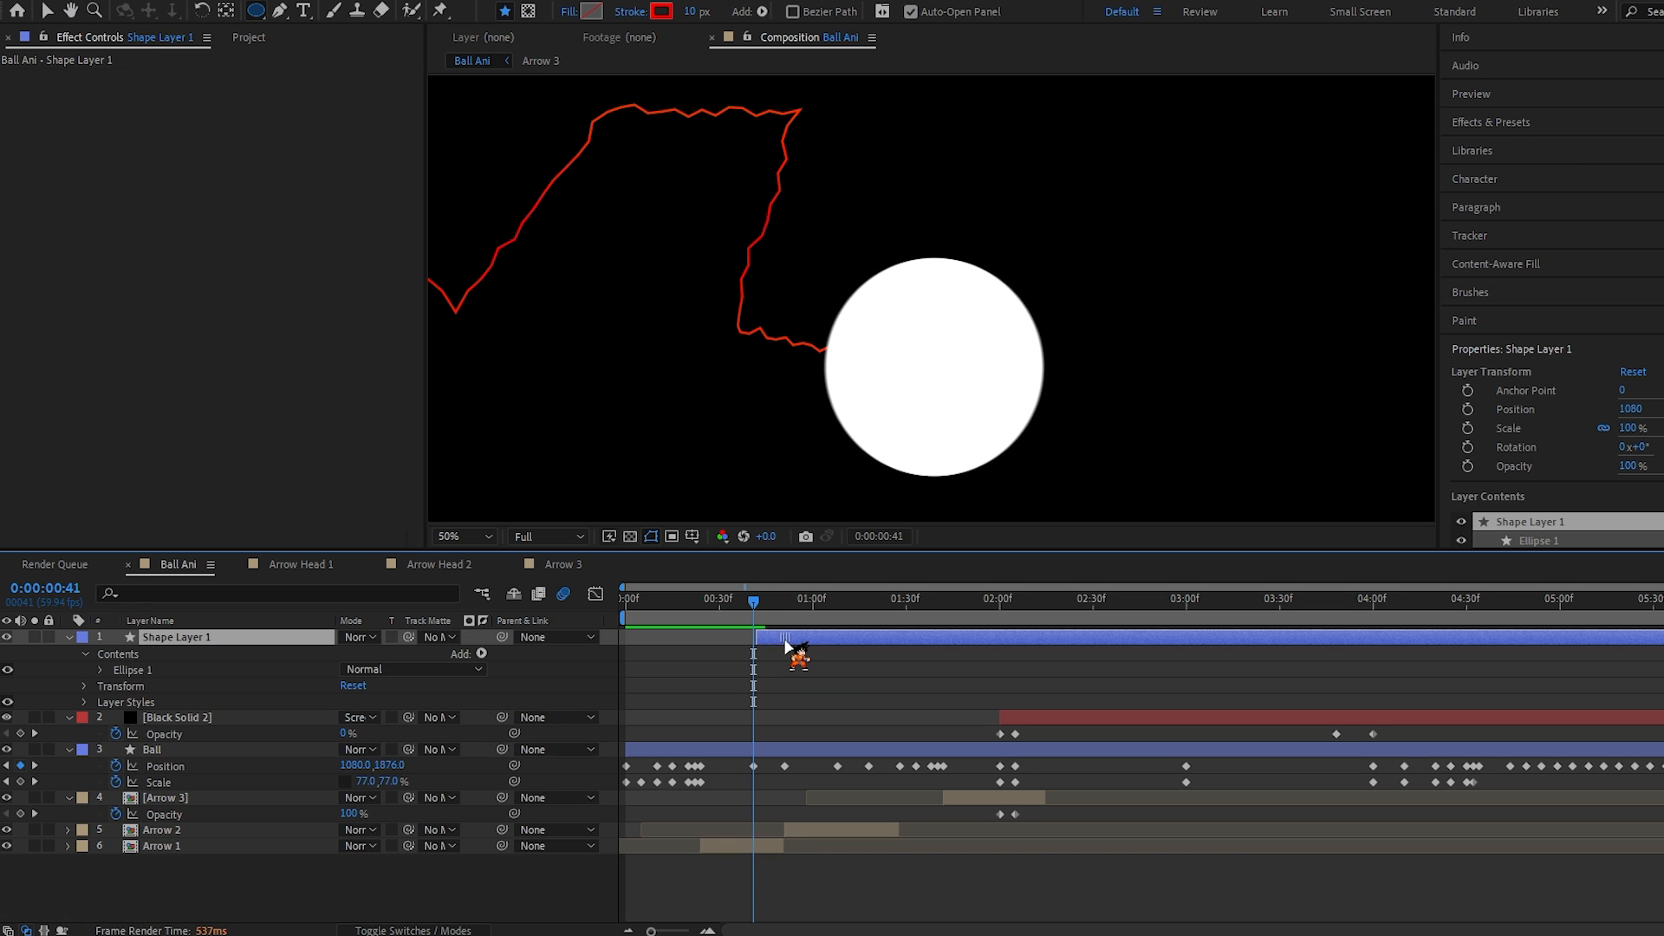
{"action": "left_click_drag", "start_coordinate": [786, 643], "coordinate": [782, 643]}
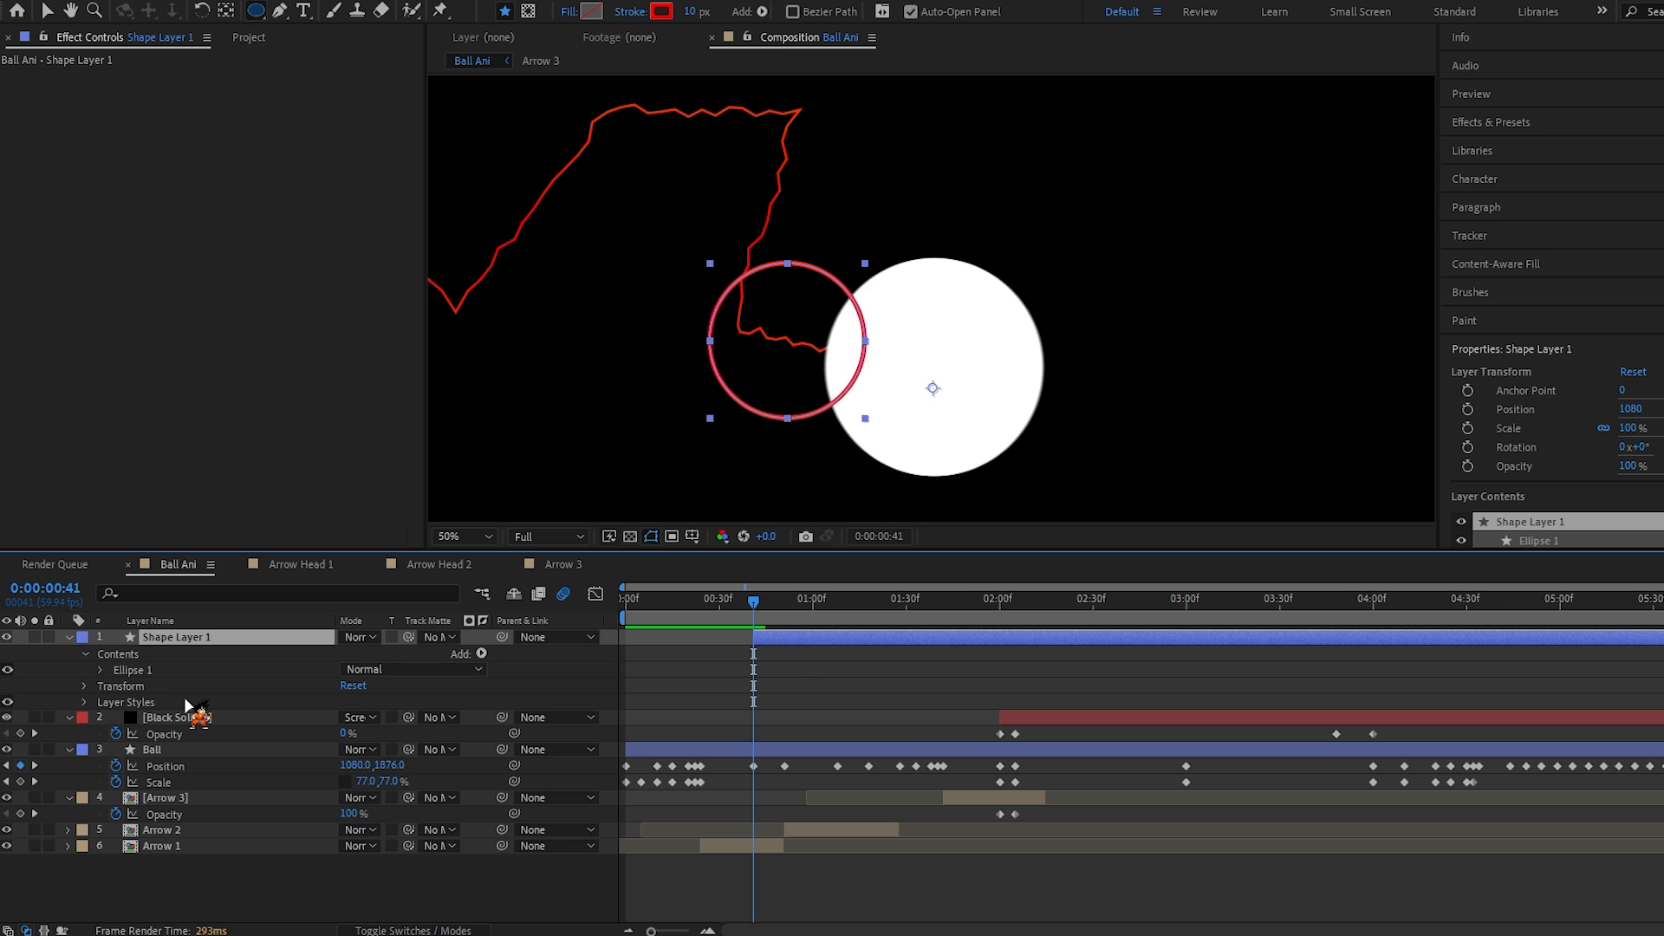
Step: Keyframe the ring's scale at 0% at frame 41
{"action": "key", "text": "s"}
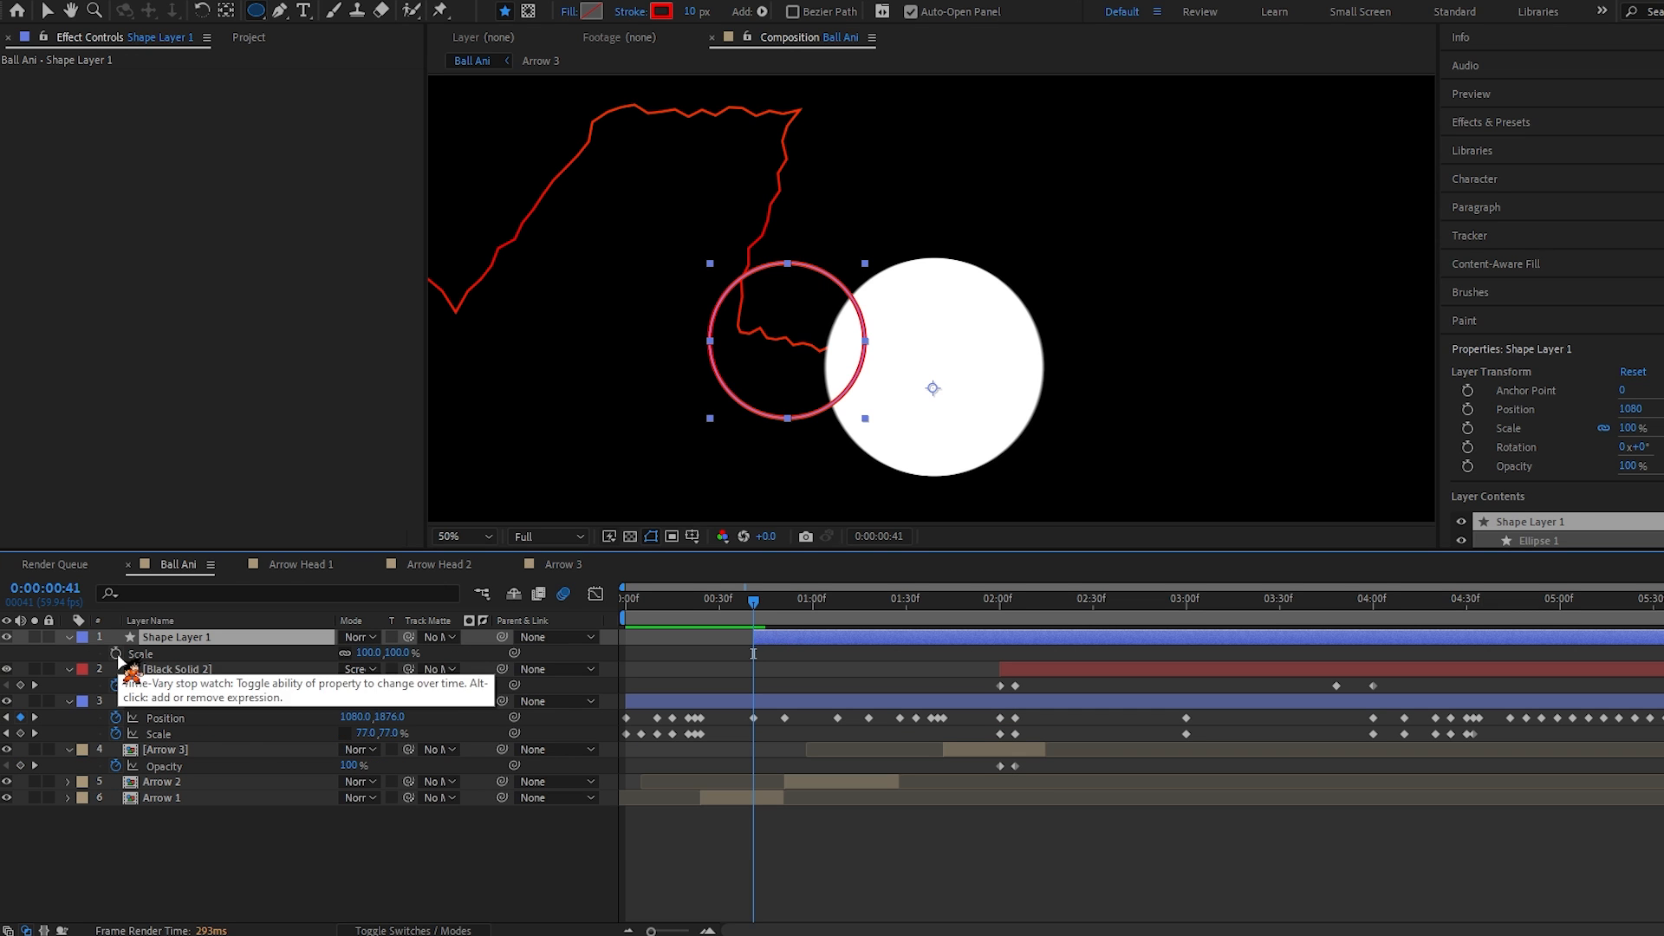
{"action": "left_click", "coordinate": [117, 654]}
{"action": "left_click", "coordinate": [359, 653]}
{"action": "type", "text": "0"}
{"action": "key", "text": "Return"}
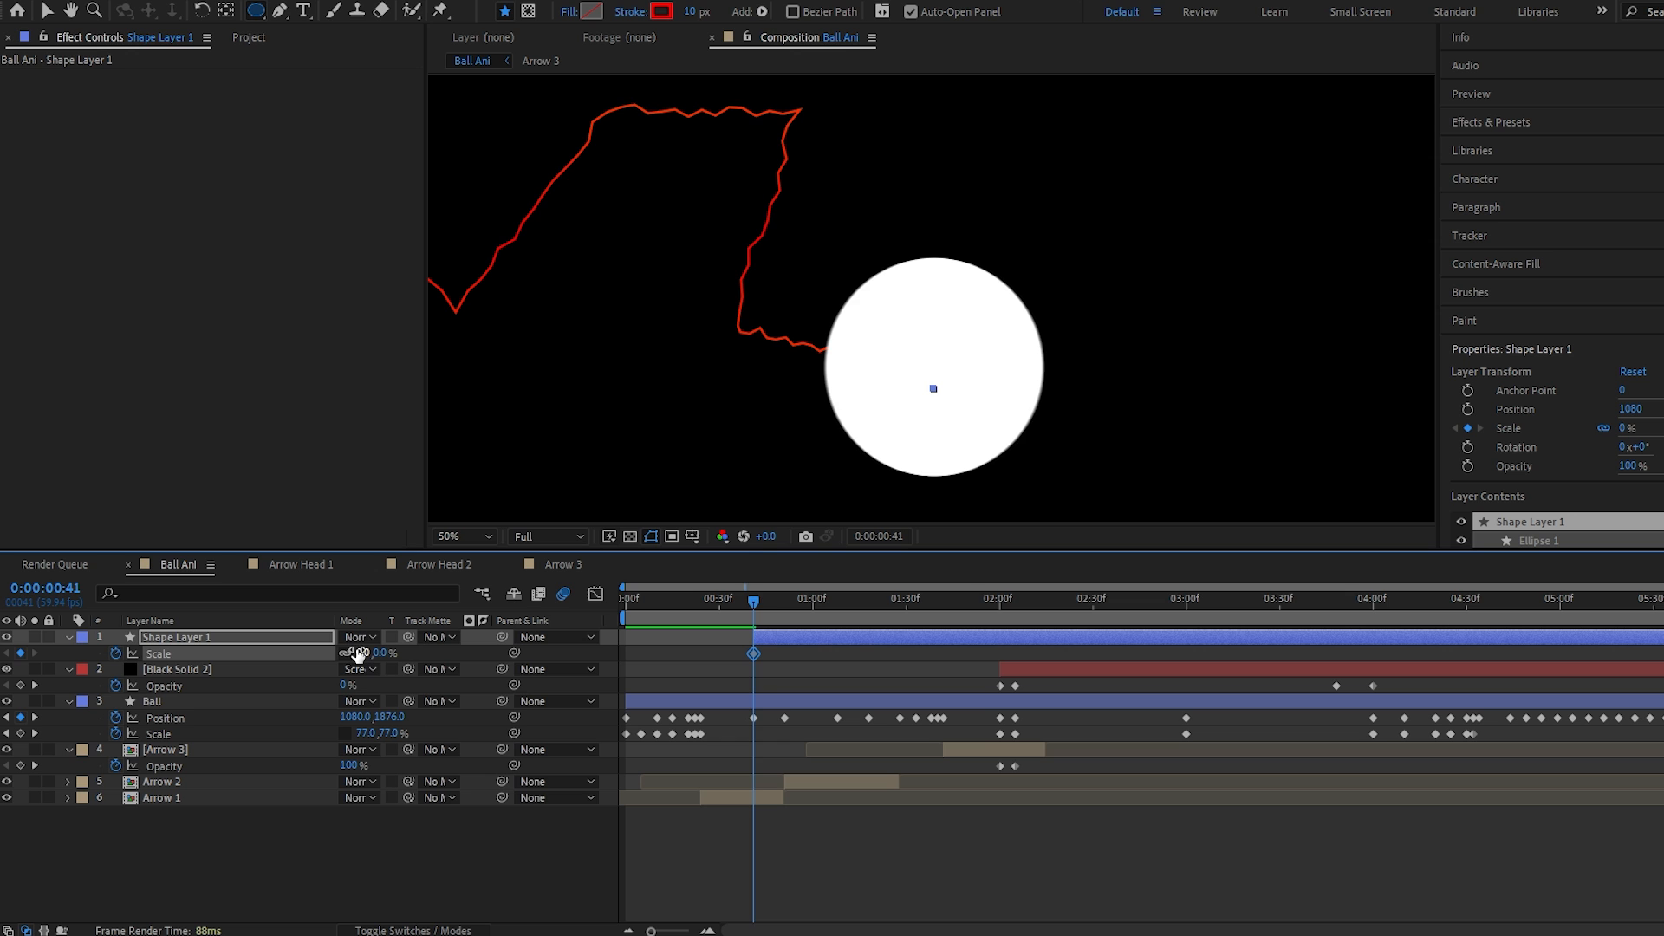
Step: Add a 100% scale keyframe to the ring and place it at frame 46
{"action": "key", "text": "Page_Down"}
{"action": "key", "text": "Page_Down"}
{"action": "key", "text": "Page_Down"}
{"action": "key", "text": "Page_Down"}
{"action": "key", "text": "Page_Down"}
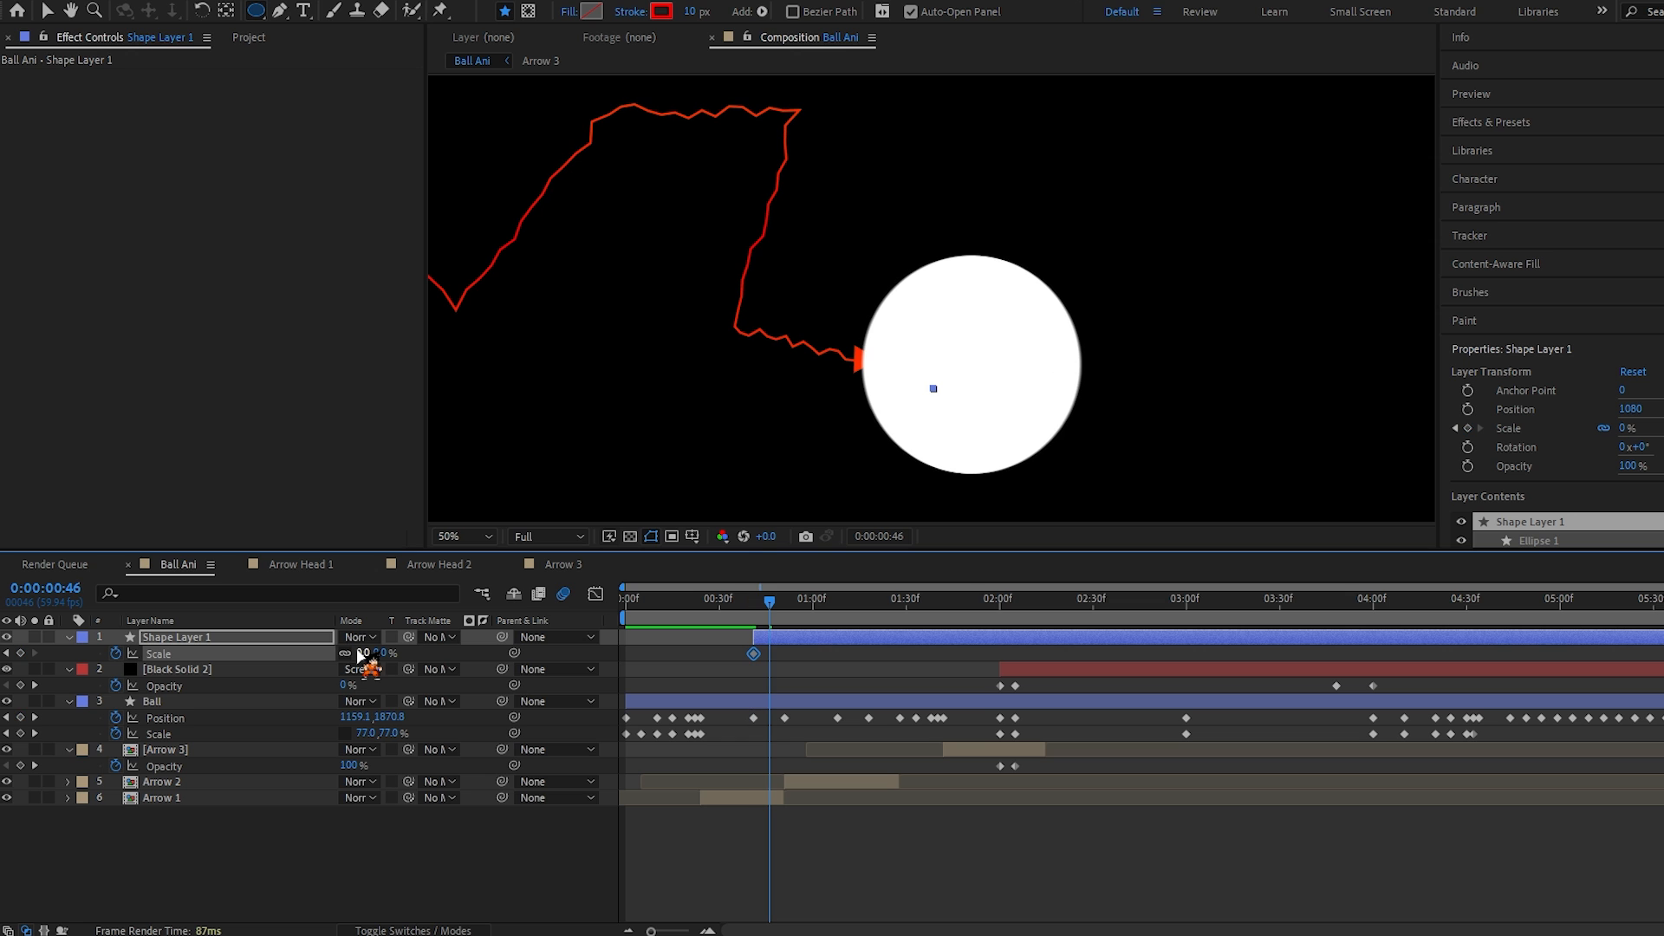
{"action": "key", "text": "Page_Down"}
{"action": "key", "text": "Page_Down"}
{"action": "left_click", "coordinate": [359, 654]}
{"action": "type", "text": "100"}
{"action": "key", "text": "Return"}
{"action": "key", "text": "Page_Up"}
{"action": "key", "text": "Page_Up"}
{"action": "left_click_drag", "start_coordinate": [776, 655], "coordinate": [767, 605]}
{"action": "left_click", "coordinate": [784, 652]}
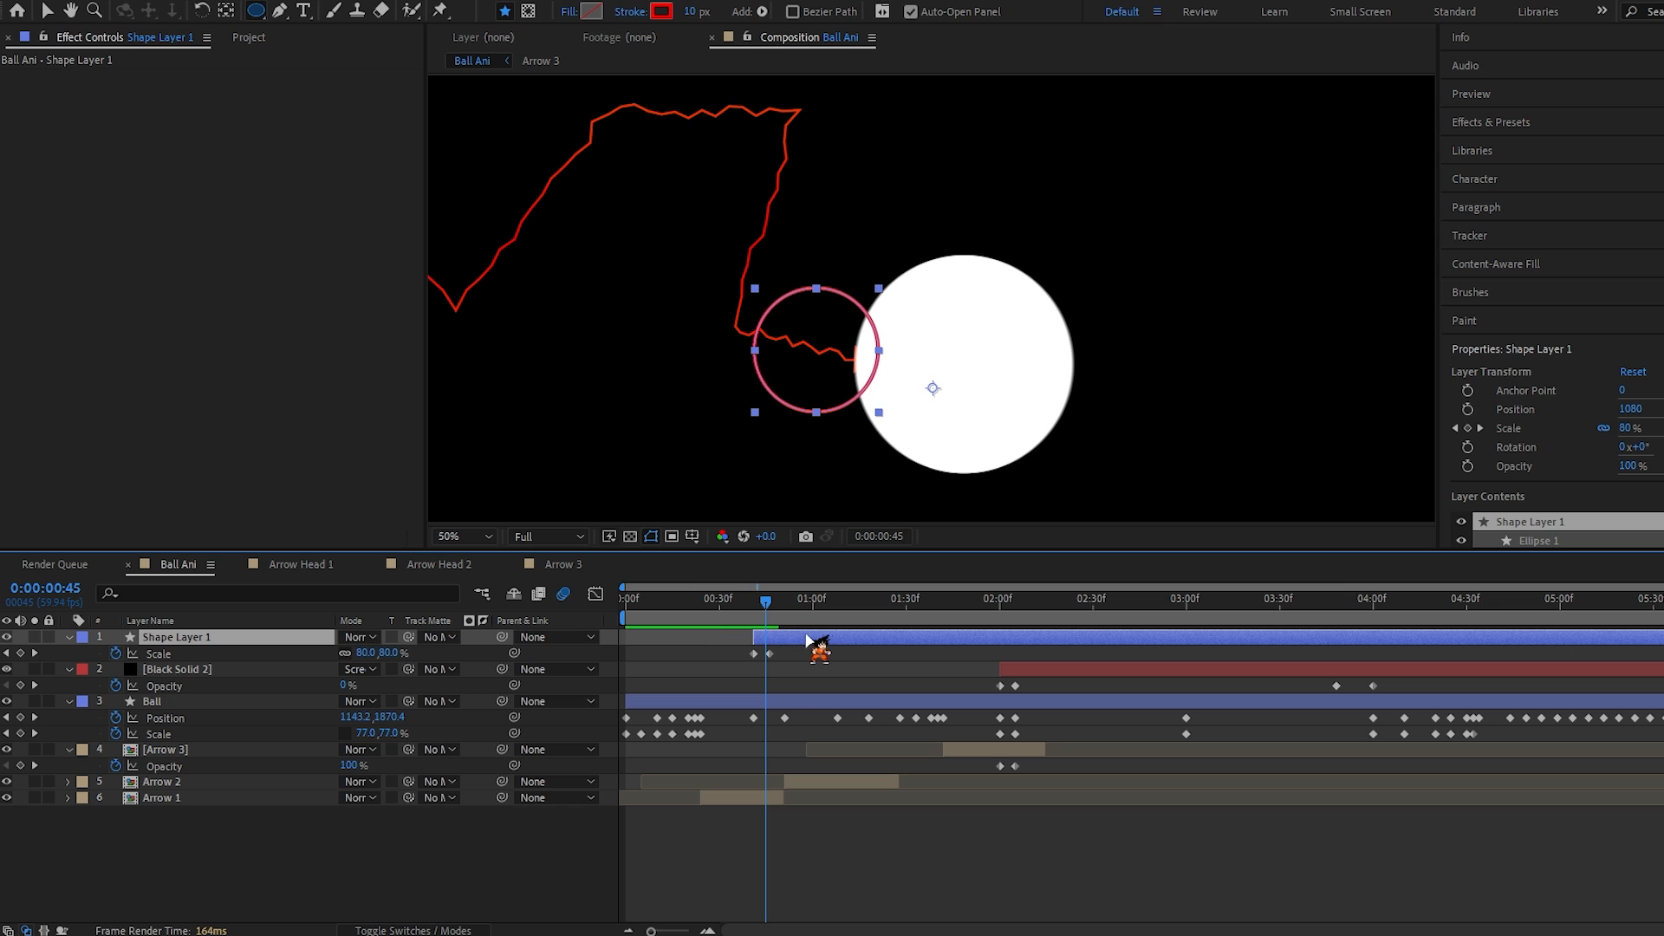
Step: Move the ring's anchor point to its own center and scrub back to check the growth at frame 42
{"action": "key", "text": "y"}
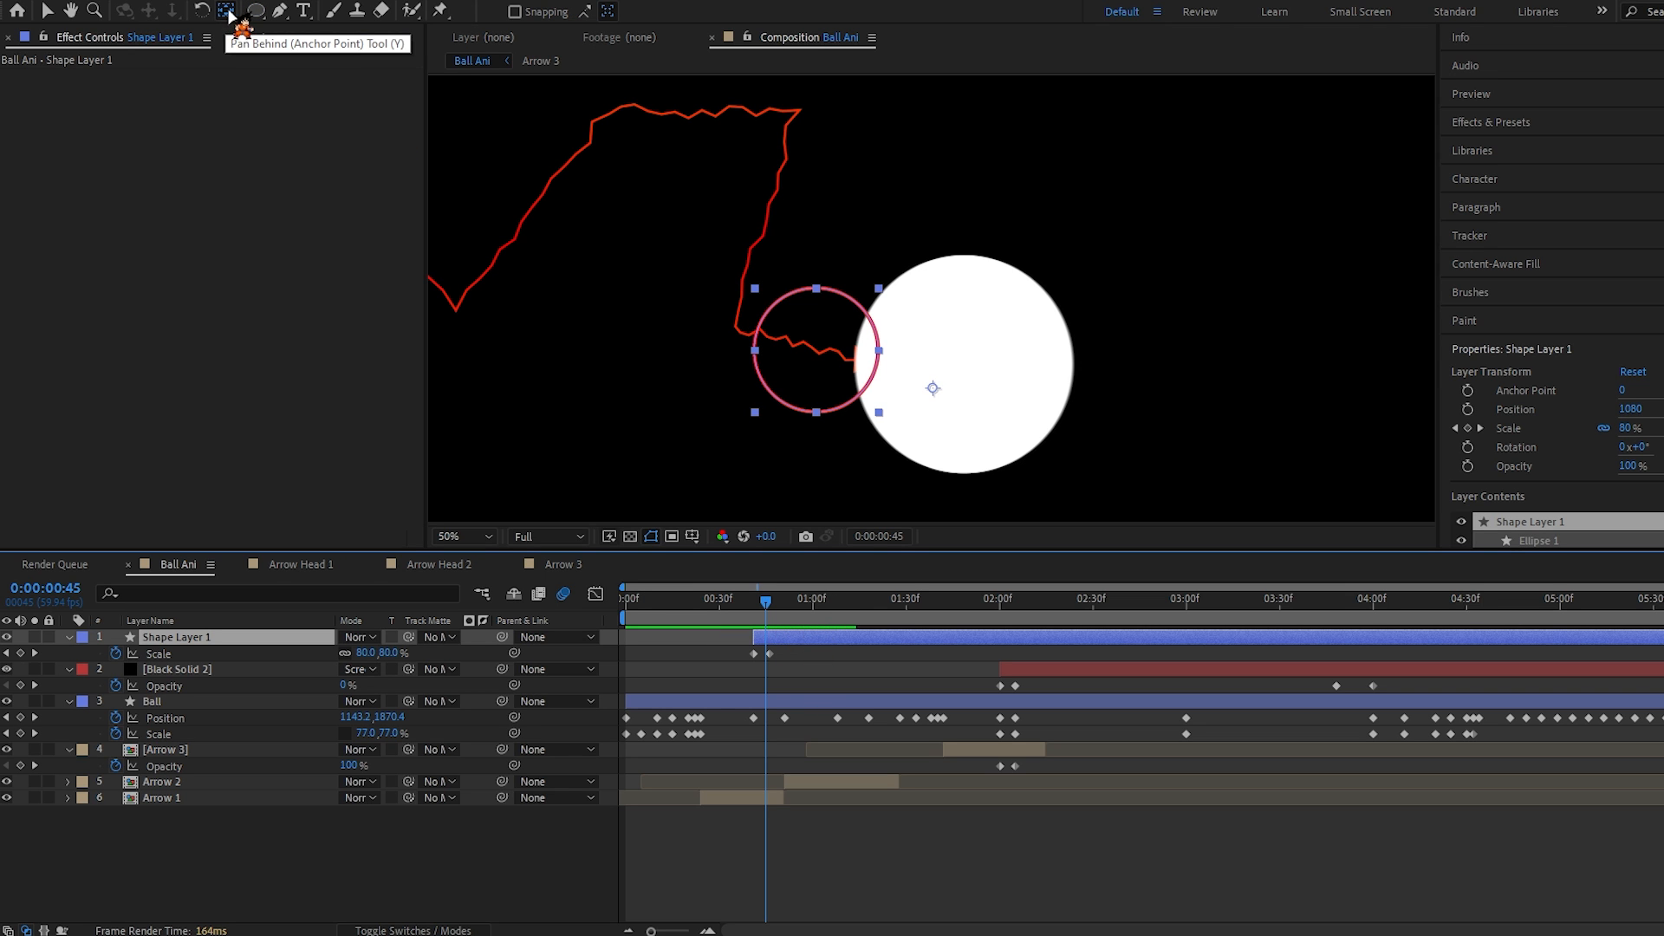
{"action": "key", "text": "F2"}
{"action": "left_click_drag", "start_coordinate": [765, 601], "coordinate": [757, 600]}
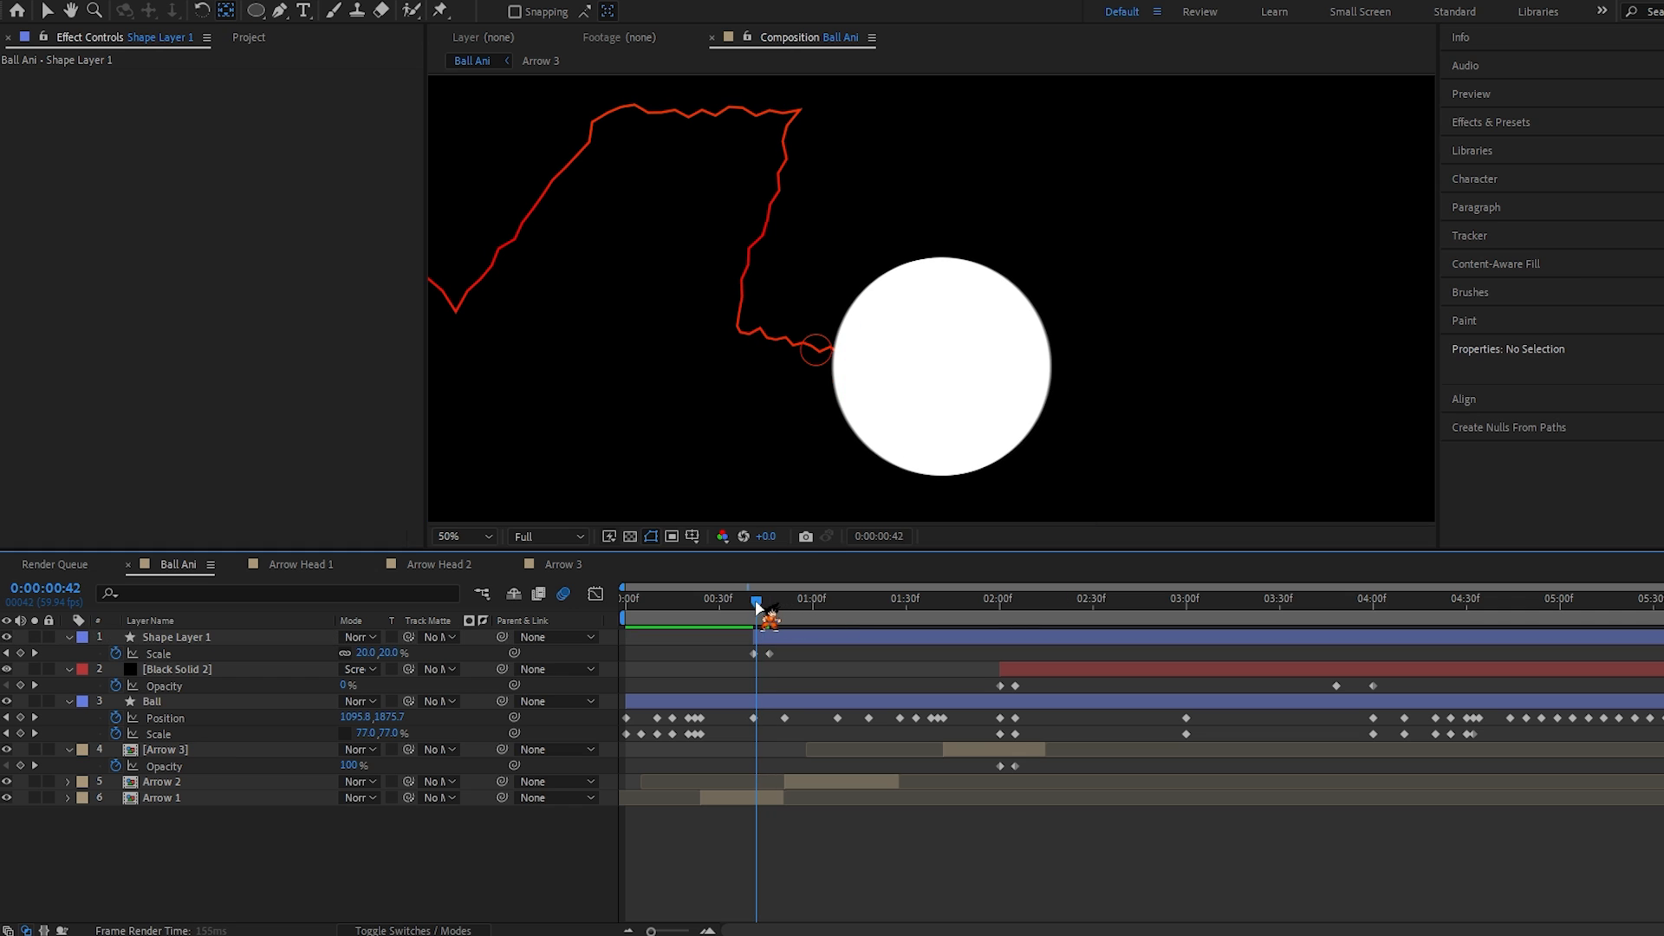
Step: Enable motion blur on the ring's shape layer and check the blurred ring at frame 45
{"action": "left_click", "coordinate": [418, 929]}
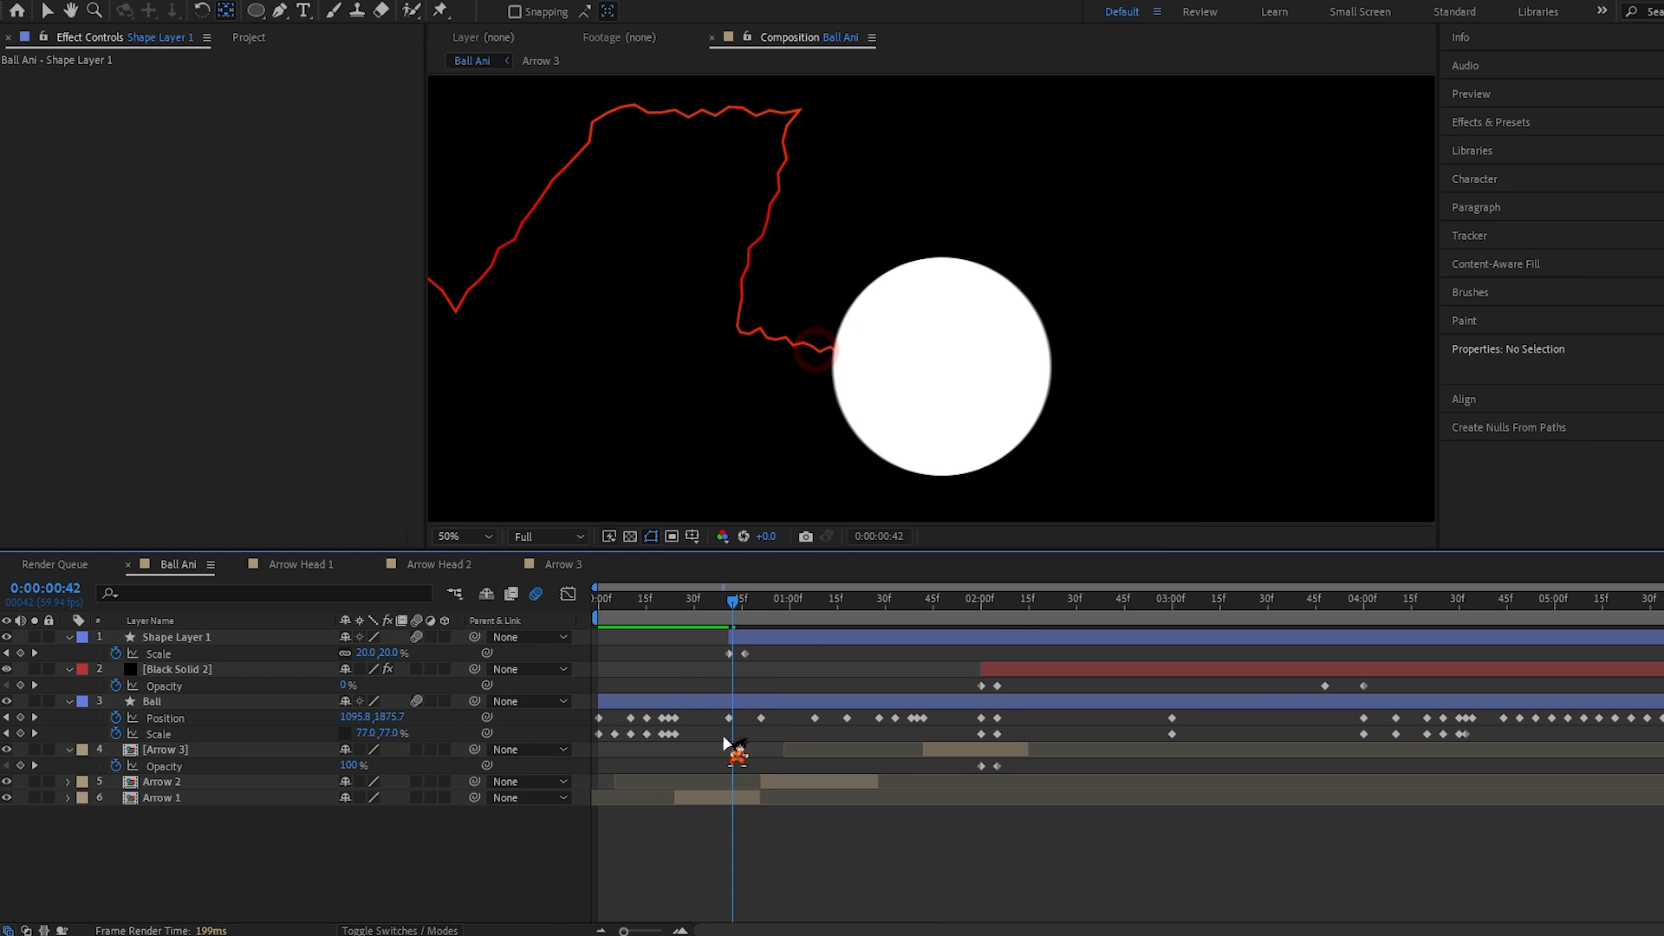
{"action": "scroll", "coordinate": [842, 437], "scroll_direction": "up", "scroll_amount": 1}
{"action": "left_click", "coordinate": [741, 601]}
{"action": "left_click_drag", "start_coordinate": [623, 931], "coordinate": [661, 933]}
{"action": "scroll", "coordinate": [772, 382], "scroll_direction": "down", "scroll_amount": 1}
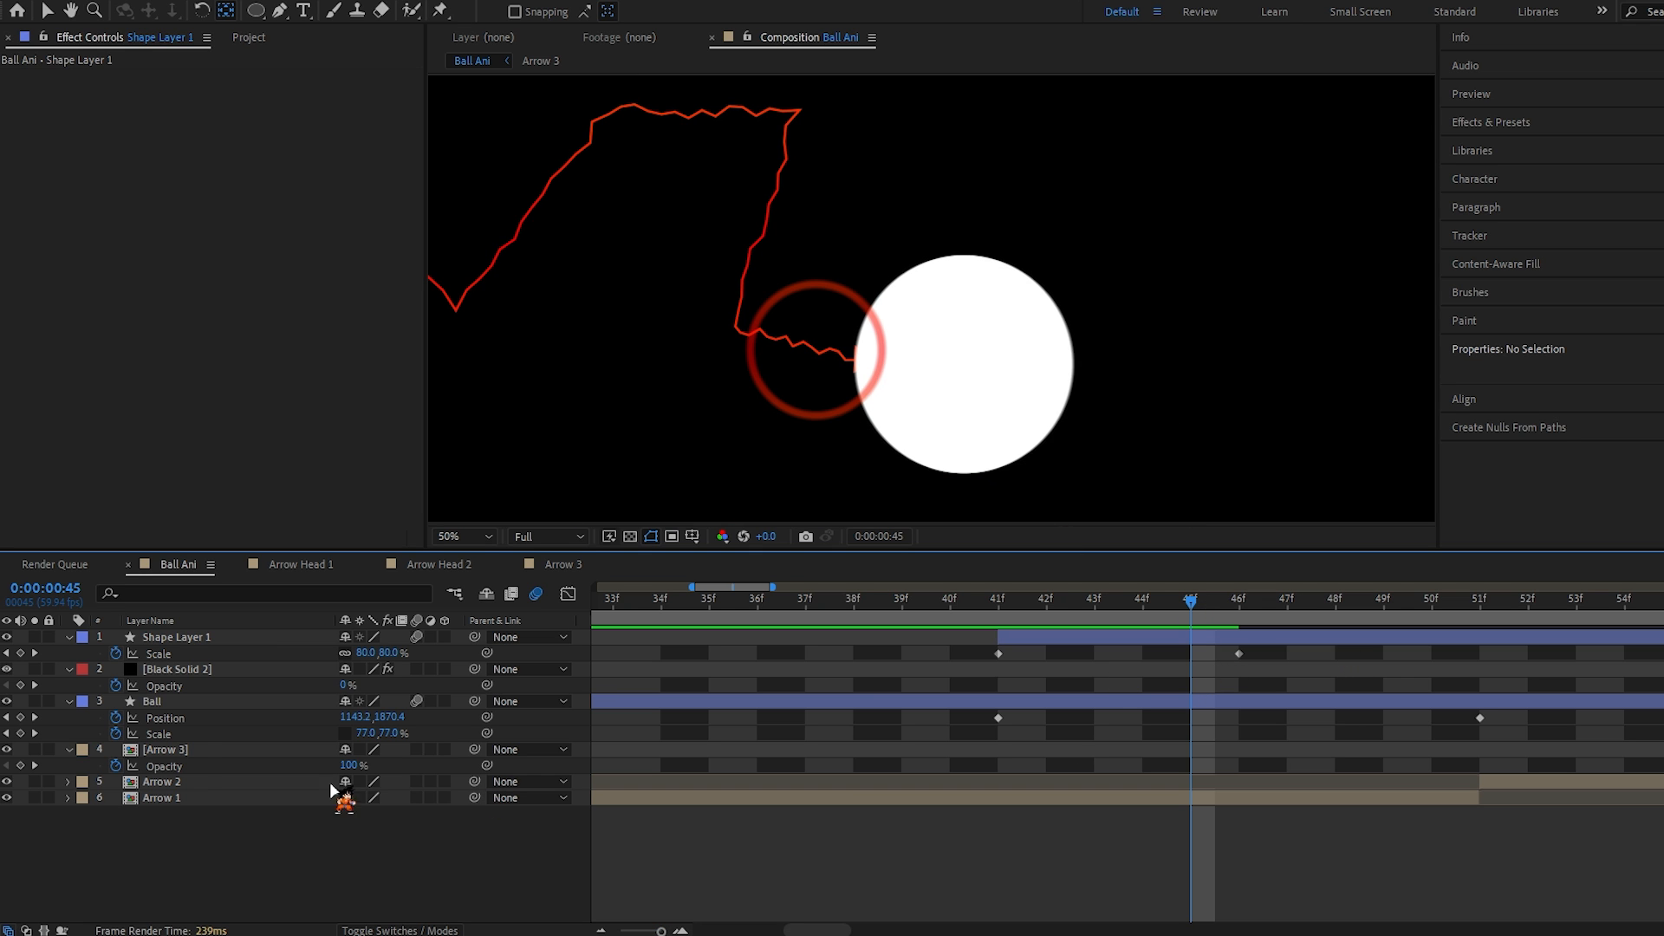
Step: Keyframe the ring's opacity from 100% at frame 47 to 0% at frame 51
{"action": "left_click", "coordinate": [277, 638]}
{"action": "key", "text": "t"}
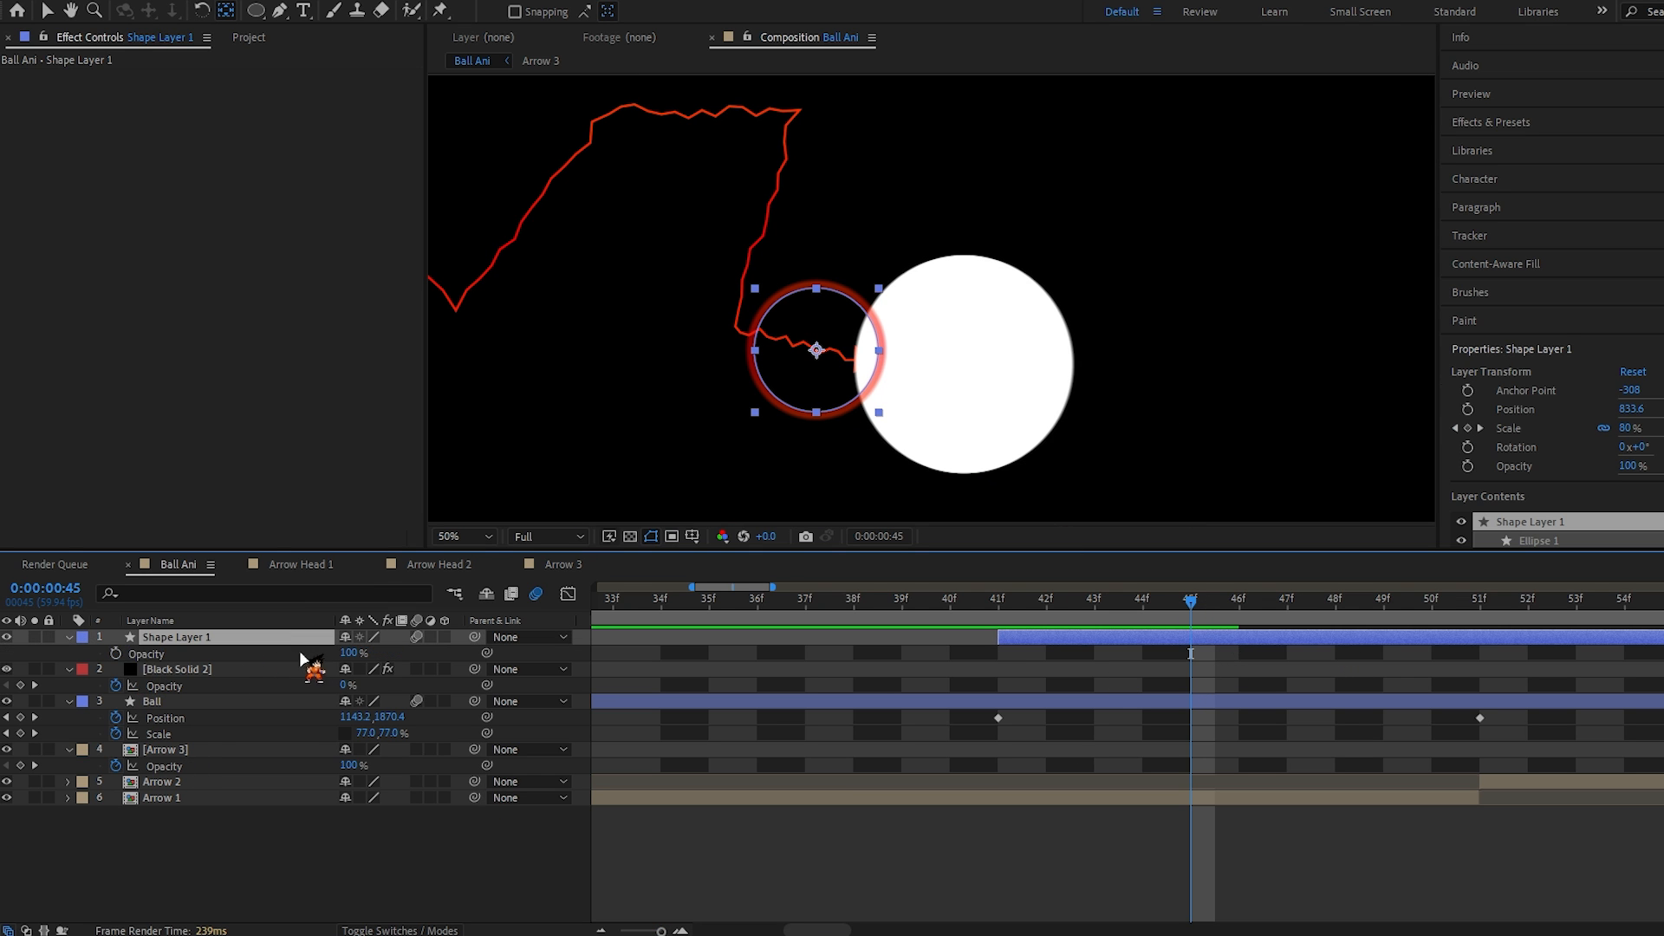
{"action": "left_click", "coordinate": [115, 653]}
{"action": "left_click_drag", "start_coordinate": [1190, 653], "coordinate": [1479, 611]}
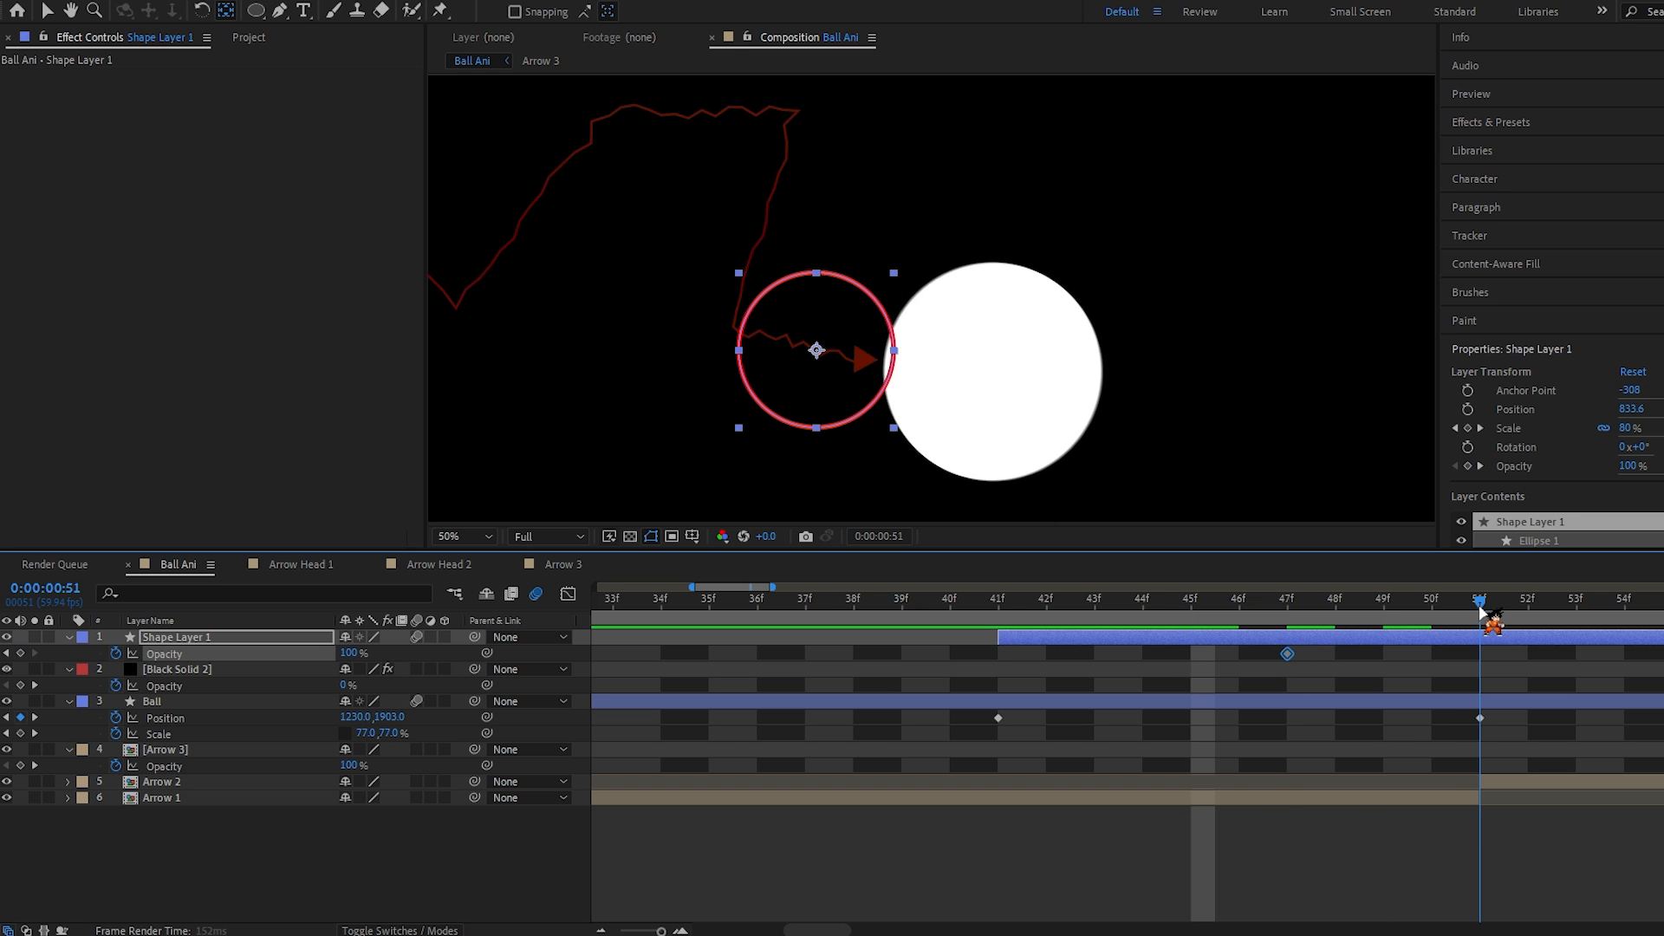
{"action": "left_click_drag", "start_coordinate": [348, 654], "coordinate": [50, 735]}
{"action": "left_click", "coordinate": [1313, 651]}
Step: Slow the ring's growth by moving its final scale keyframe to frame 54
{"action": "left_click_drag", "start_coordinate": [764, 654], "coordinate": [777, 657]}
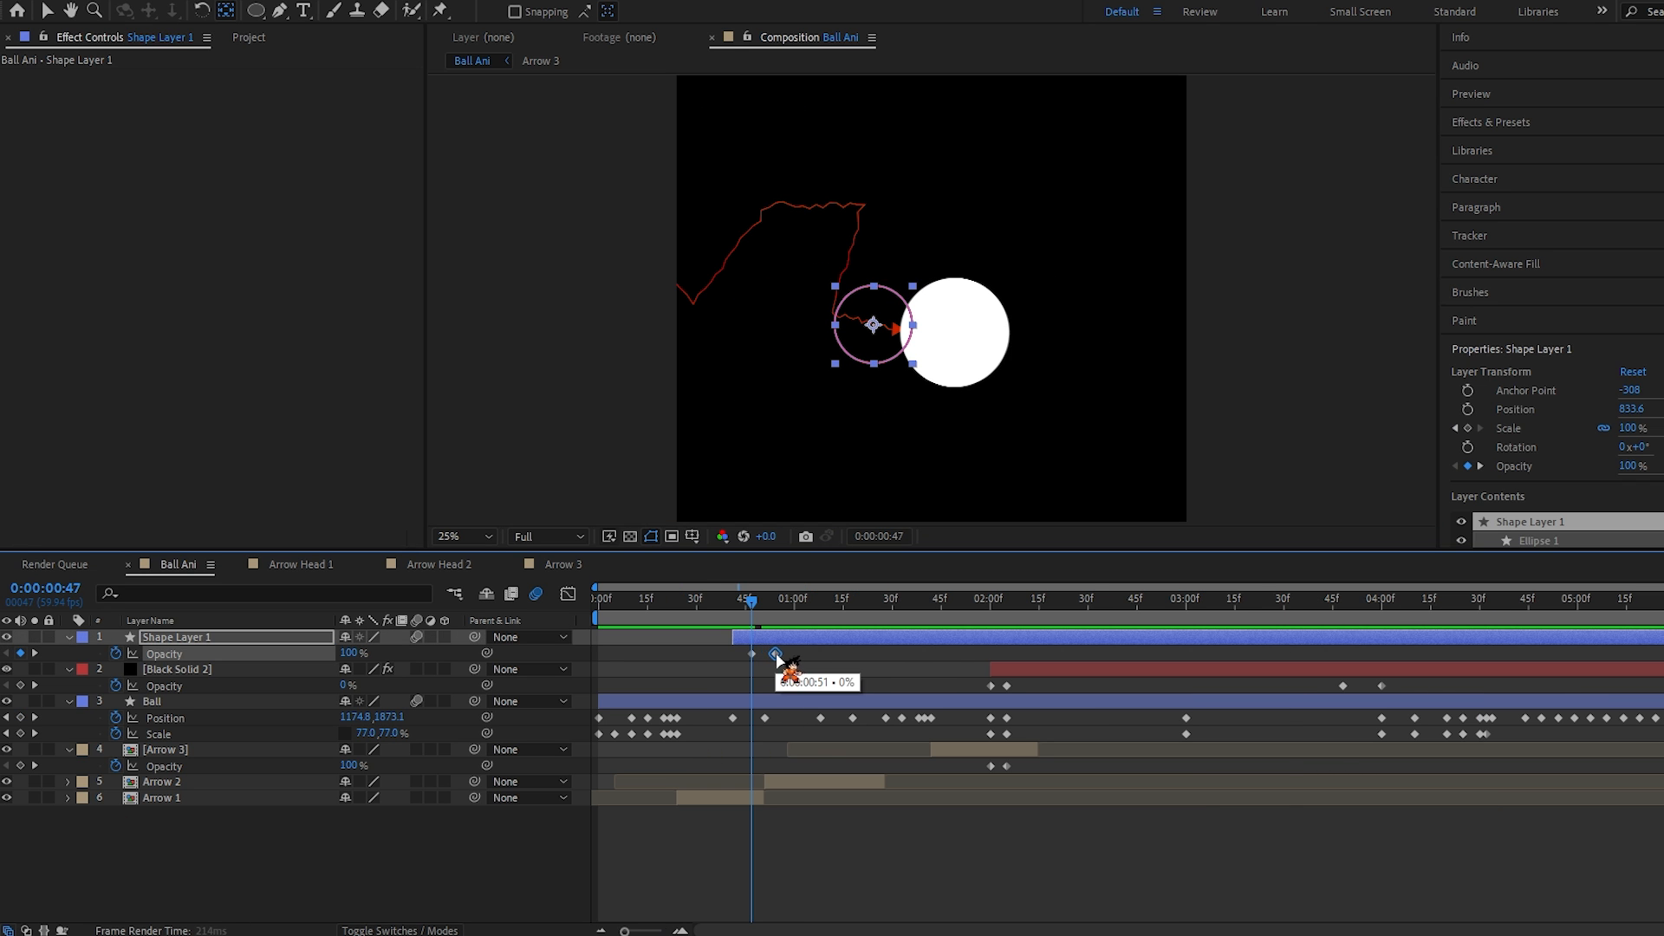
{"action": "left_click", "coordinate": [568, 827]}
{"action": "left_click_drag", "start_coordinate": [624, 930], "coordinate": [656, 931]}
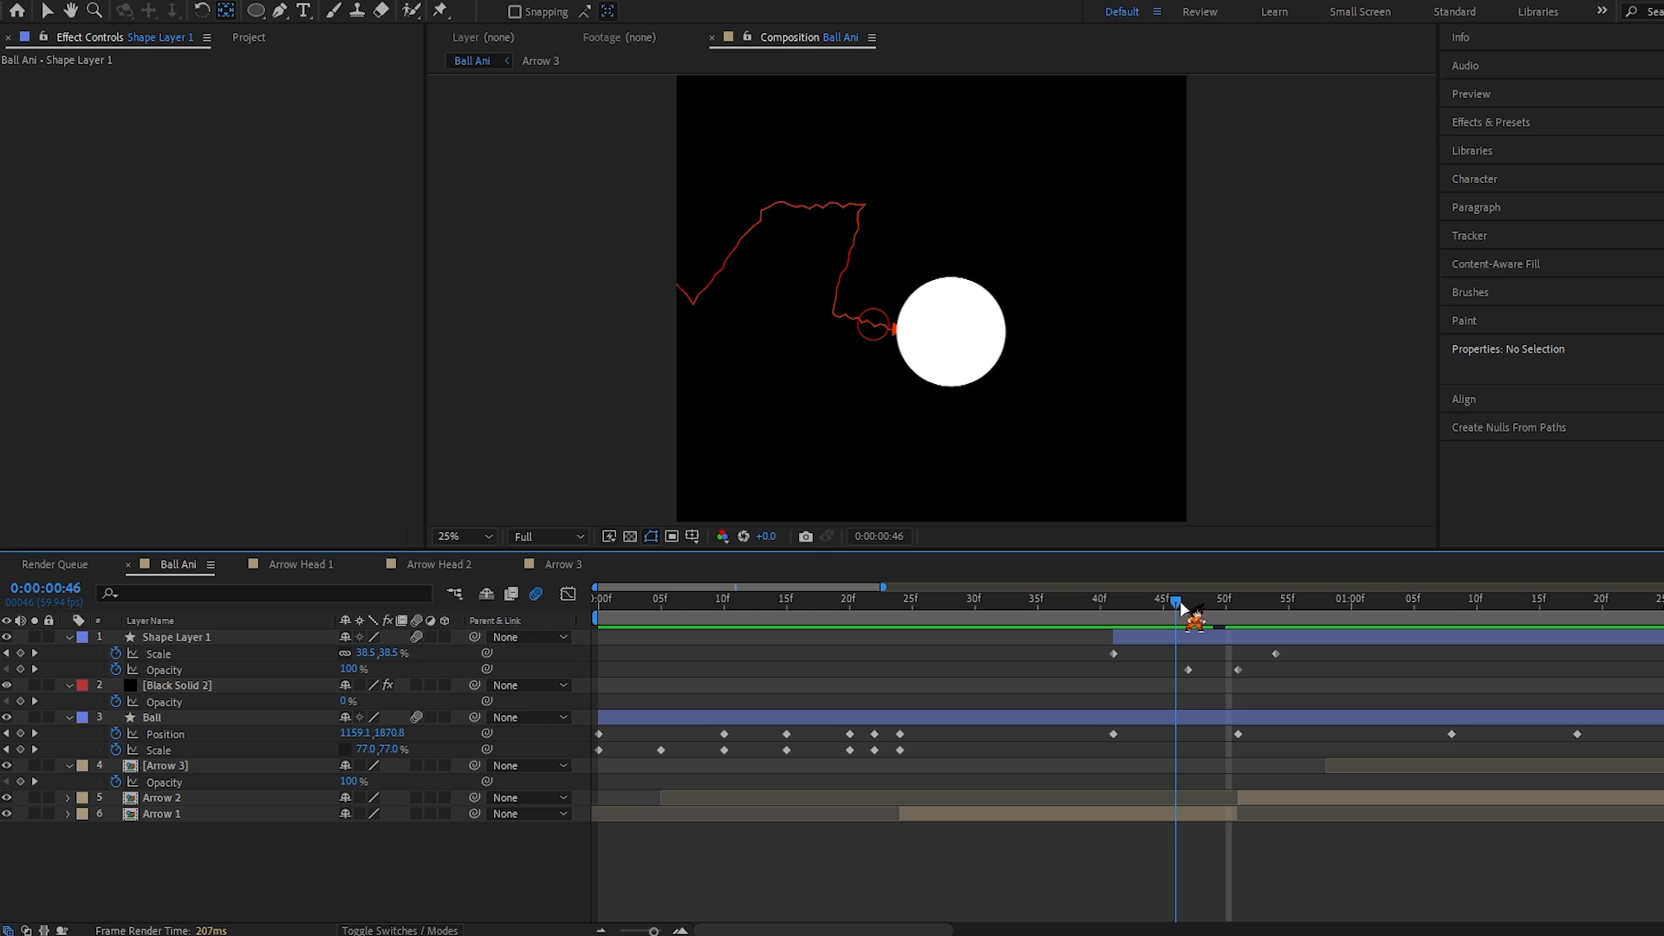
Step: Stretch the ring's animation by moving its last scale keyframe to frame 58 and its last opacity keyframe to frame 54
{"action": "left_click_drag", "start_coordinate": [1183, 607], "coordinate": [1251, 604]}
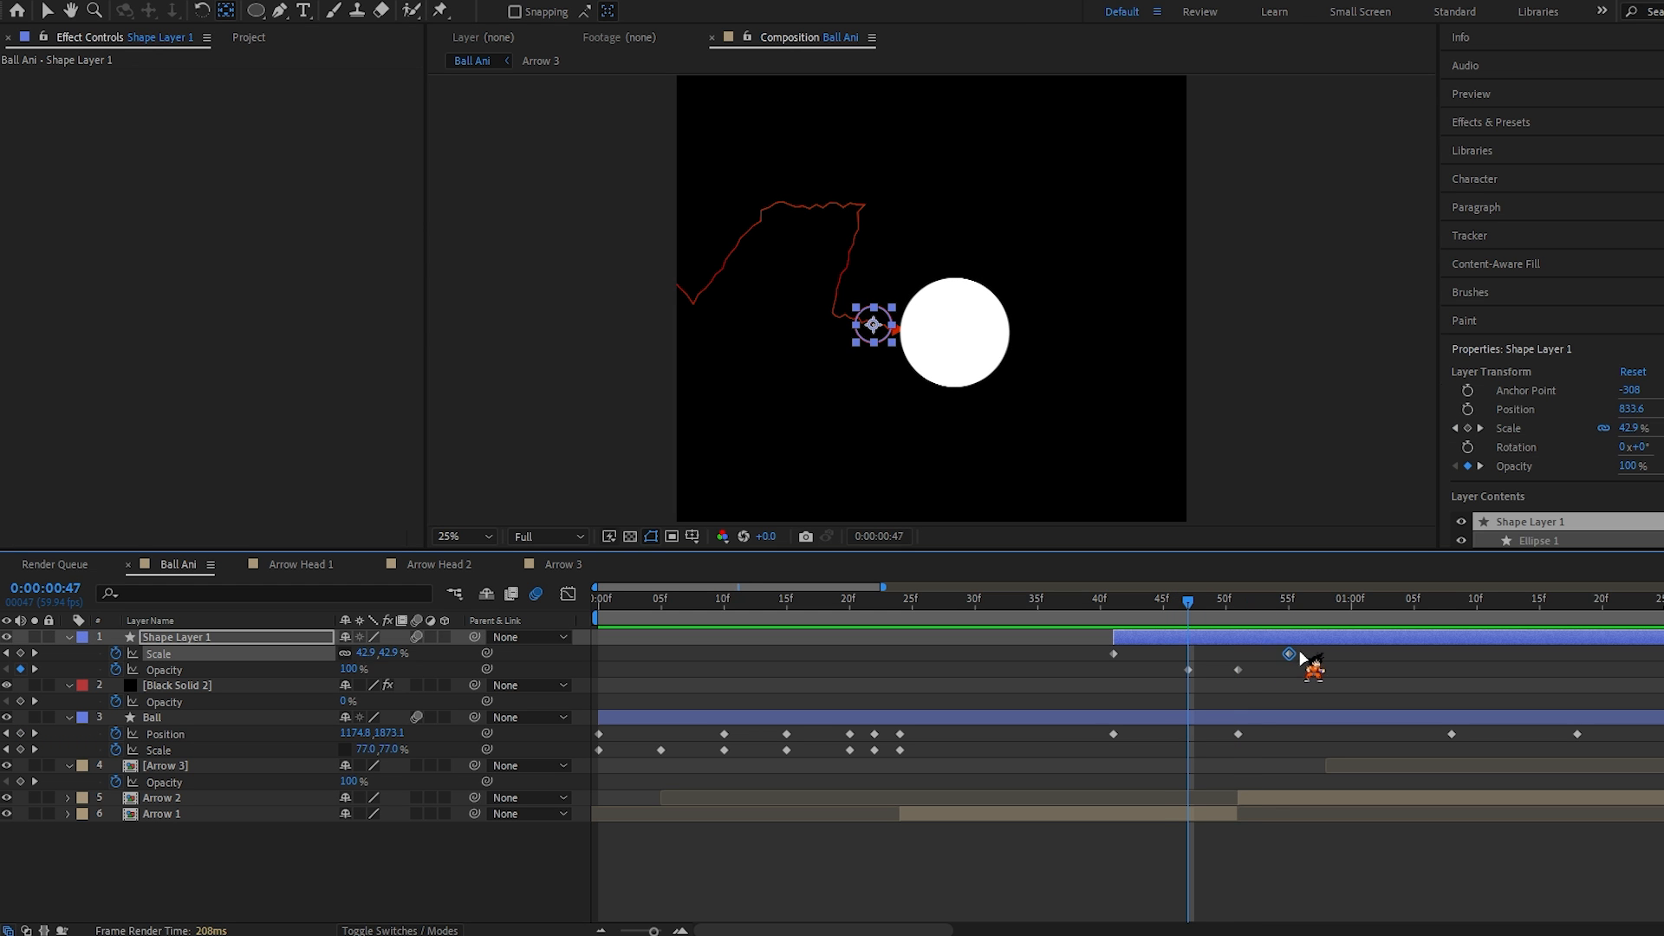
{"action": "left_click", "coordinate": [1295, 663]}
{"action": "left_click", "coordinate": [1169, 666]}
{"action": "left_click_drag", "start_coordinate": [1169, 660], "coordinate": [1290, 647]}
{"action": "scroll", "coordinate": [771, 364], "scroll_direction": "down", "scroll_amount": 2}
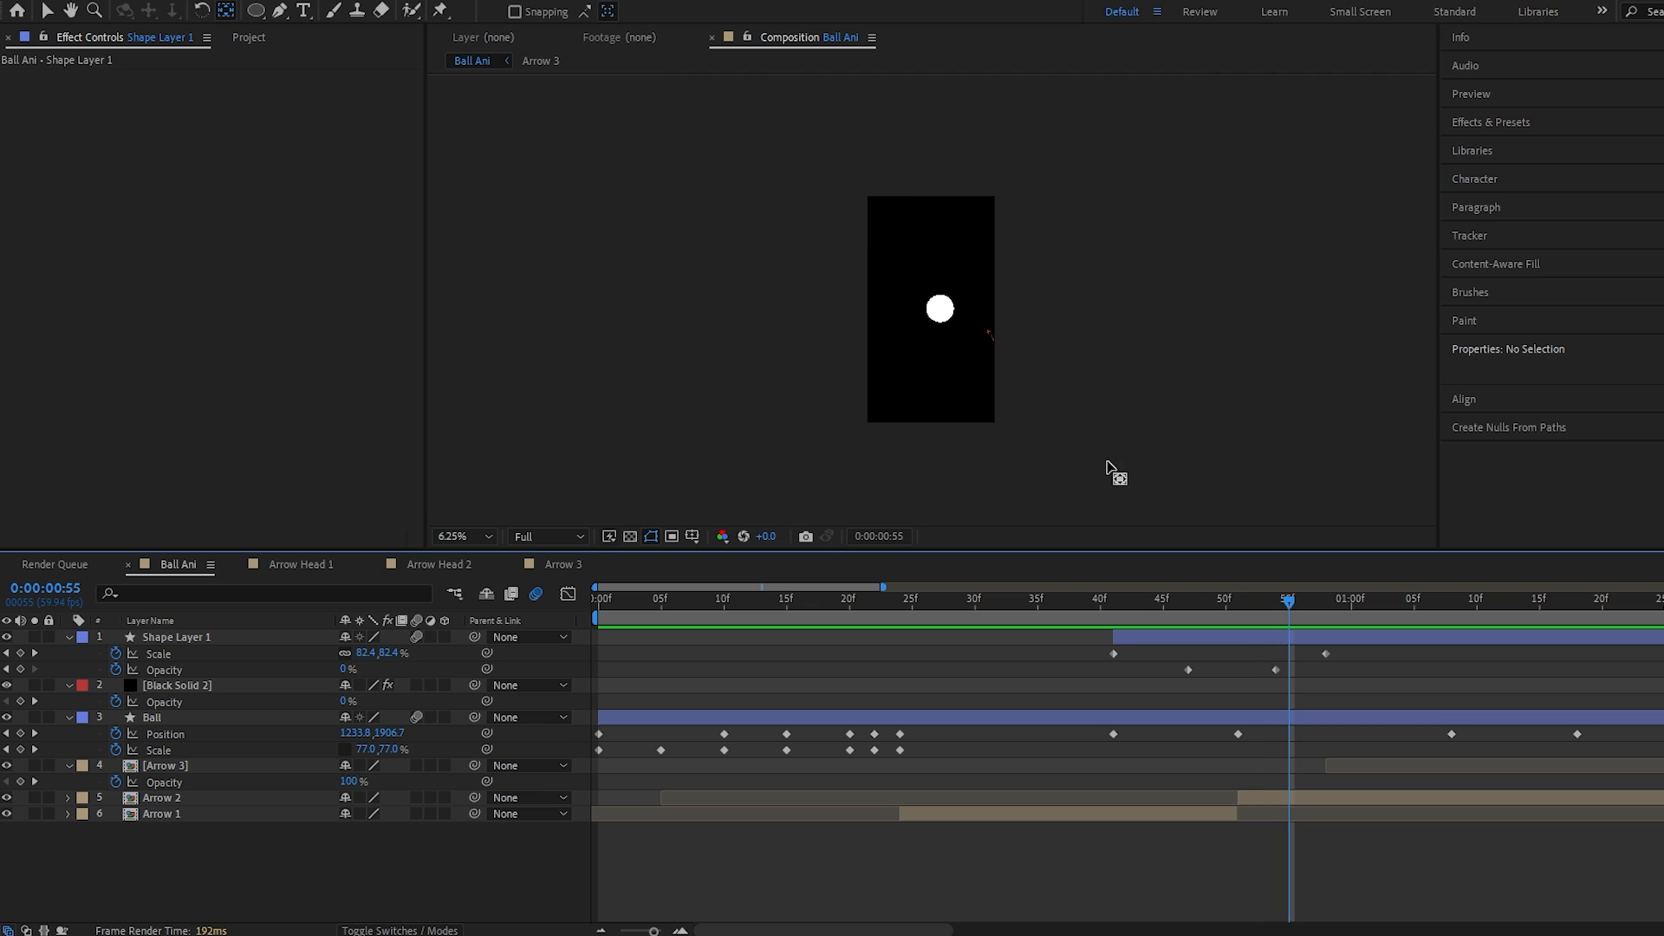
Step: Duplicate the ring layer twice, starting the copies at about 1:08 and 2:00 and placing them at the other arrow hits
{"action": "left_click", "coordinate": [227, 641]}
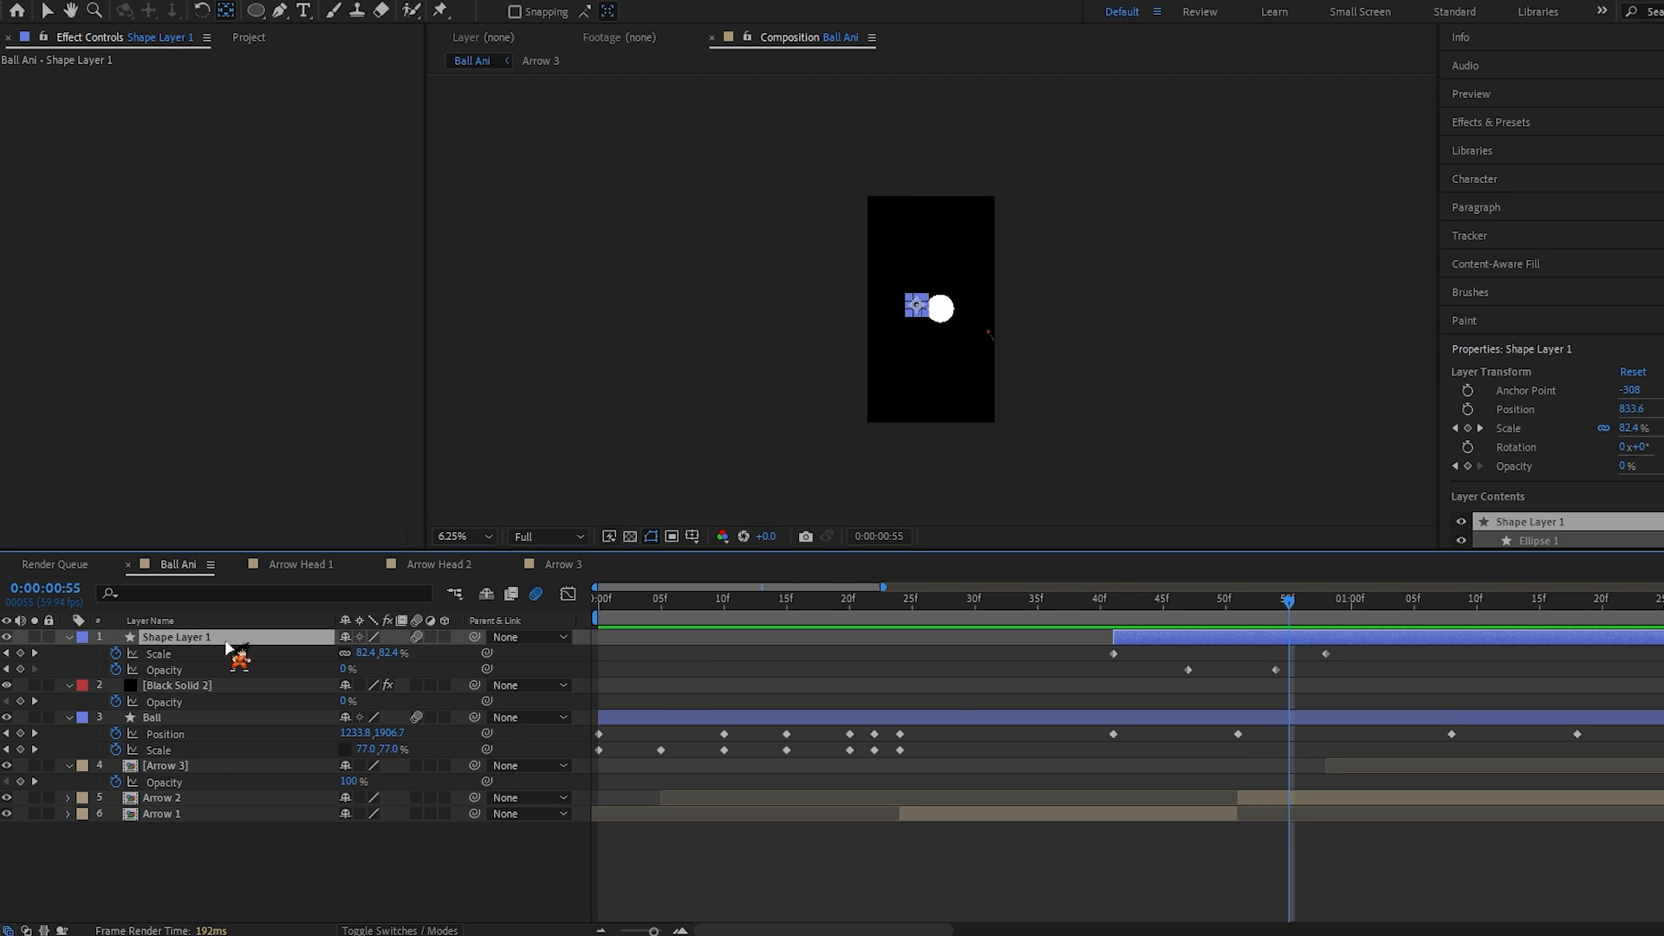
{"action": "key", "text": "ctrl+d"}
{"action": "key", "text": "ctrl+d"}
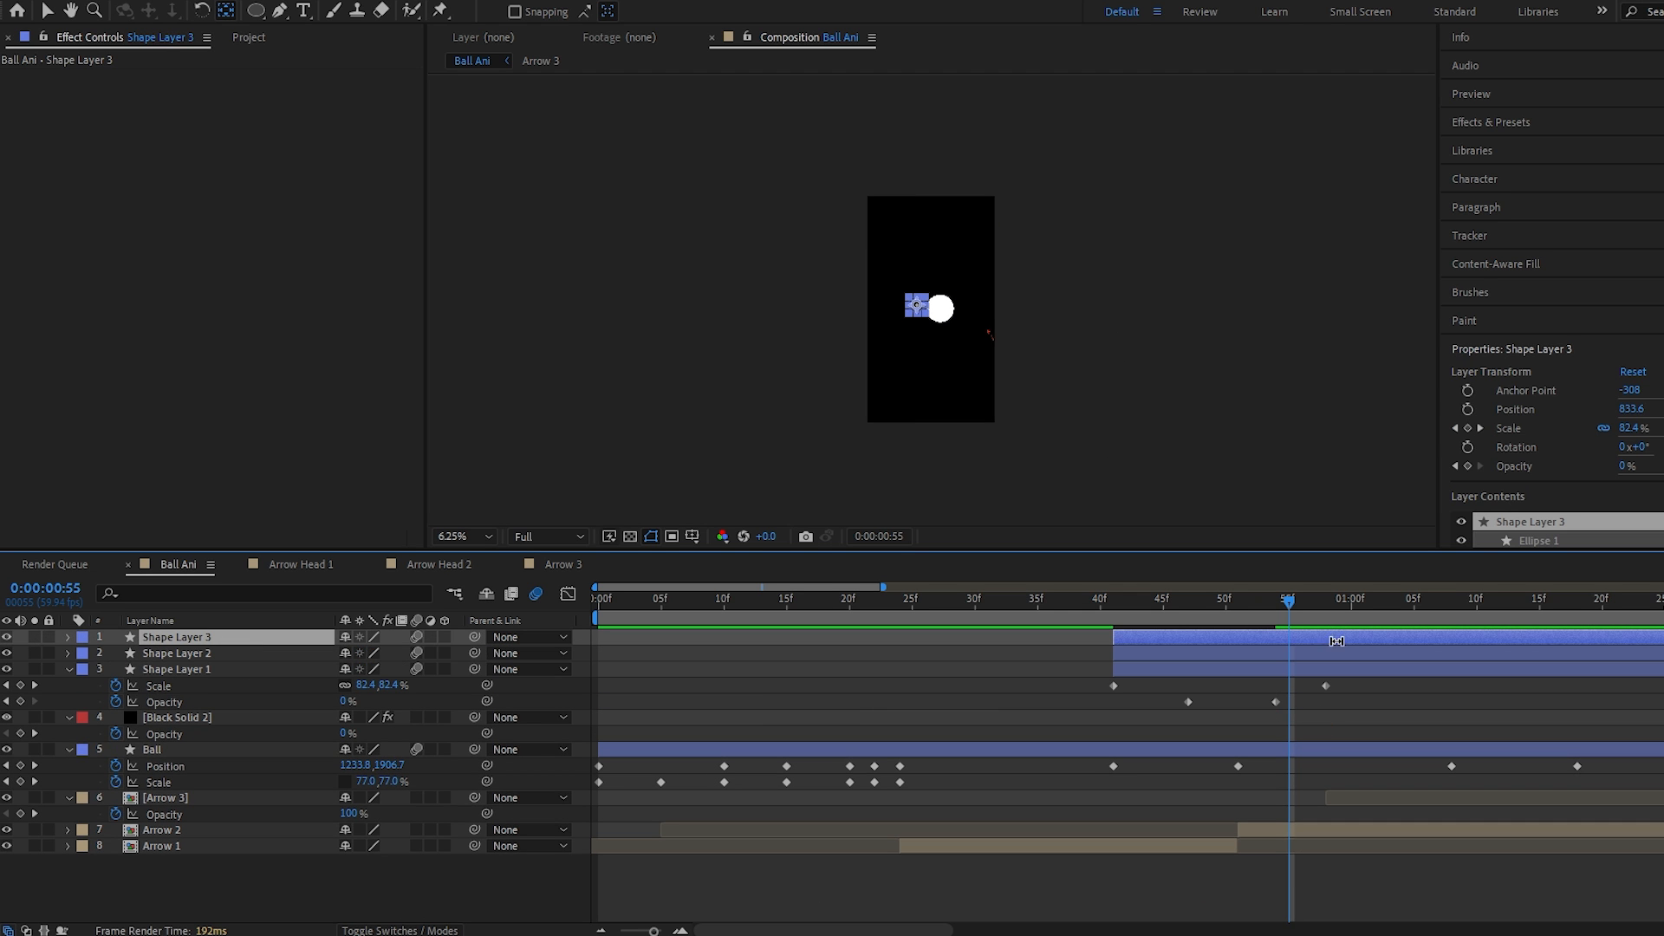
{"action": "key", "text": "period"}
{"action": "left_click", "coordinate": [1253, 659]}
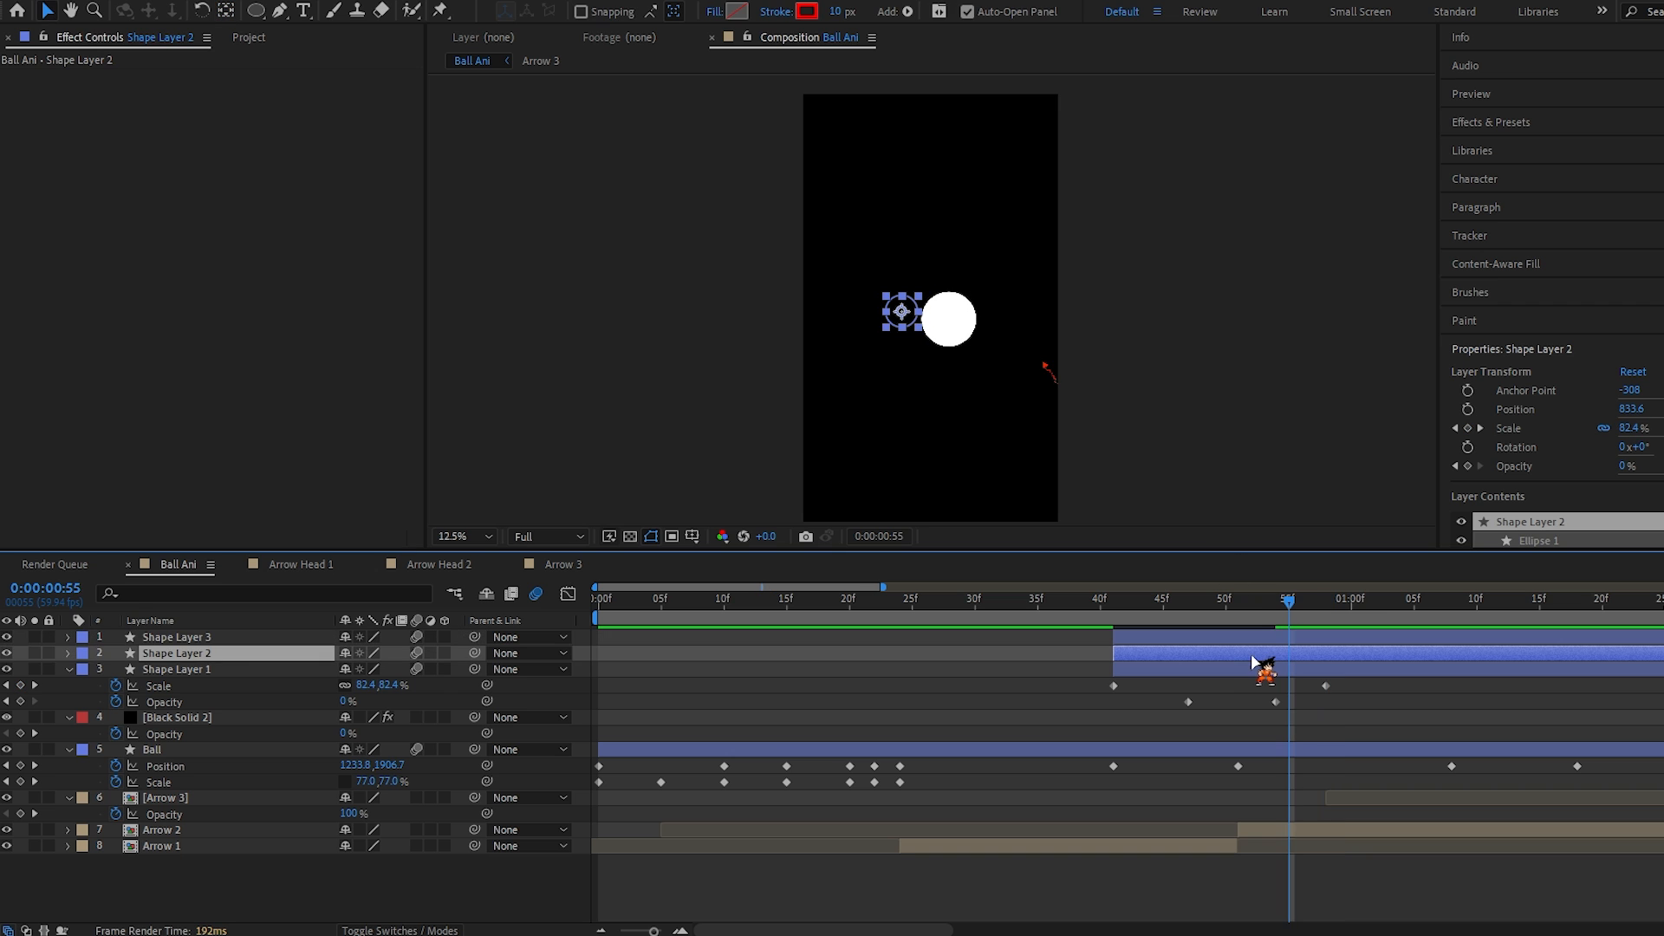
{"action": "left_click_drag", "start_coordinate": [833, 349], "coordinate": [1066, 431]}
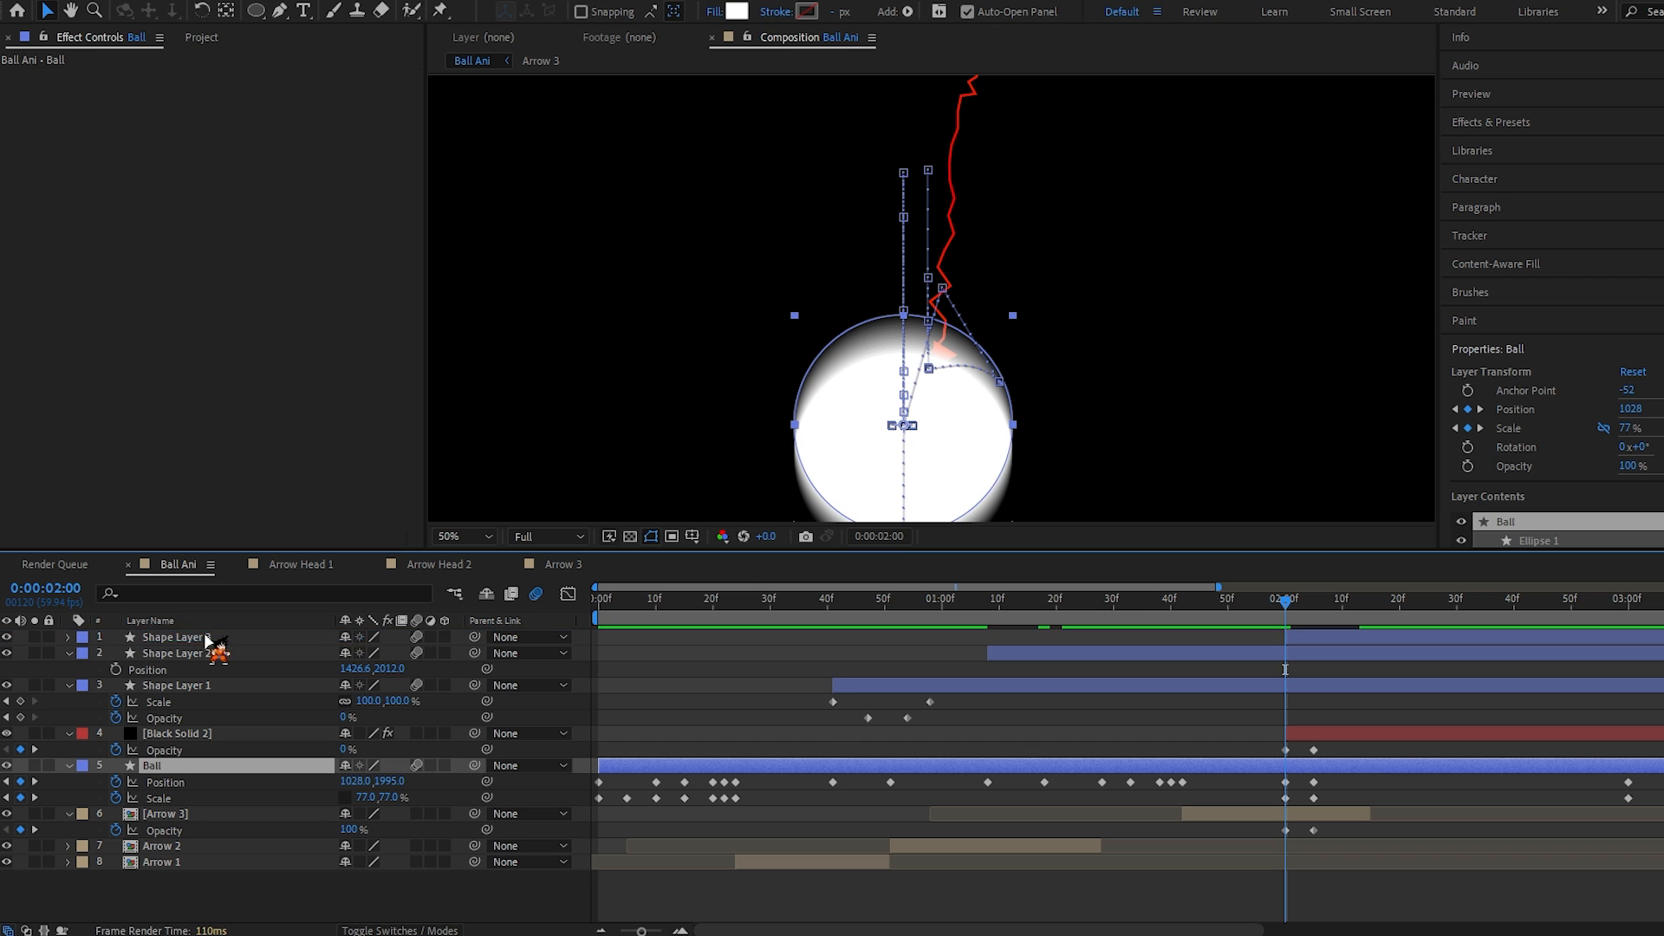
Step: Bring the Ball layer above the rings and scrub from 1:58 to 2:04 to check the third hit
{"action": "key", "text": "ctrl+shift+bracketright"}
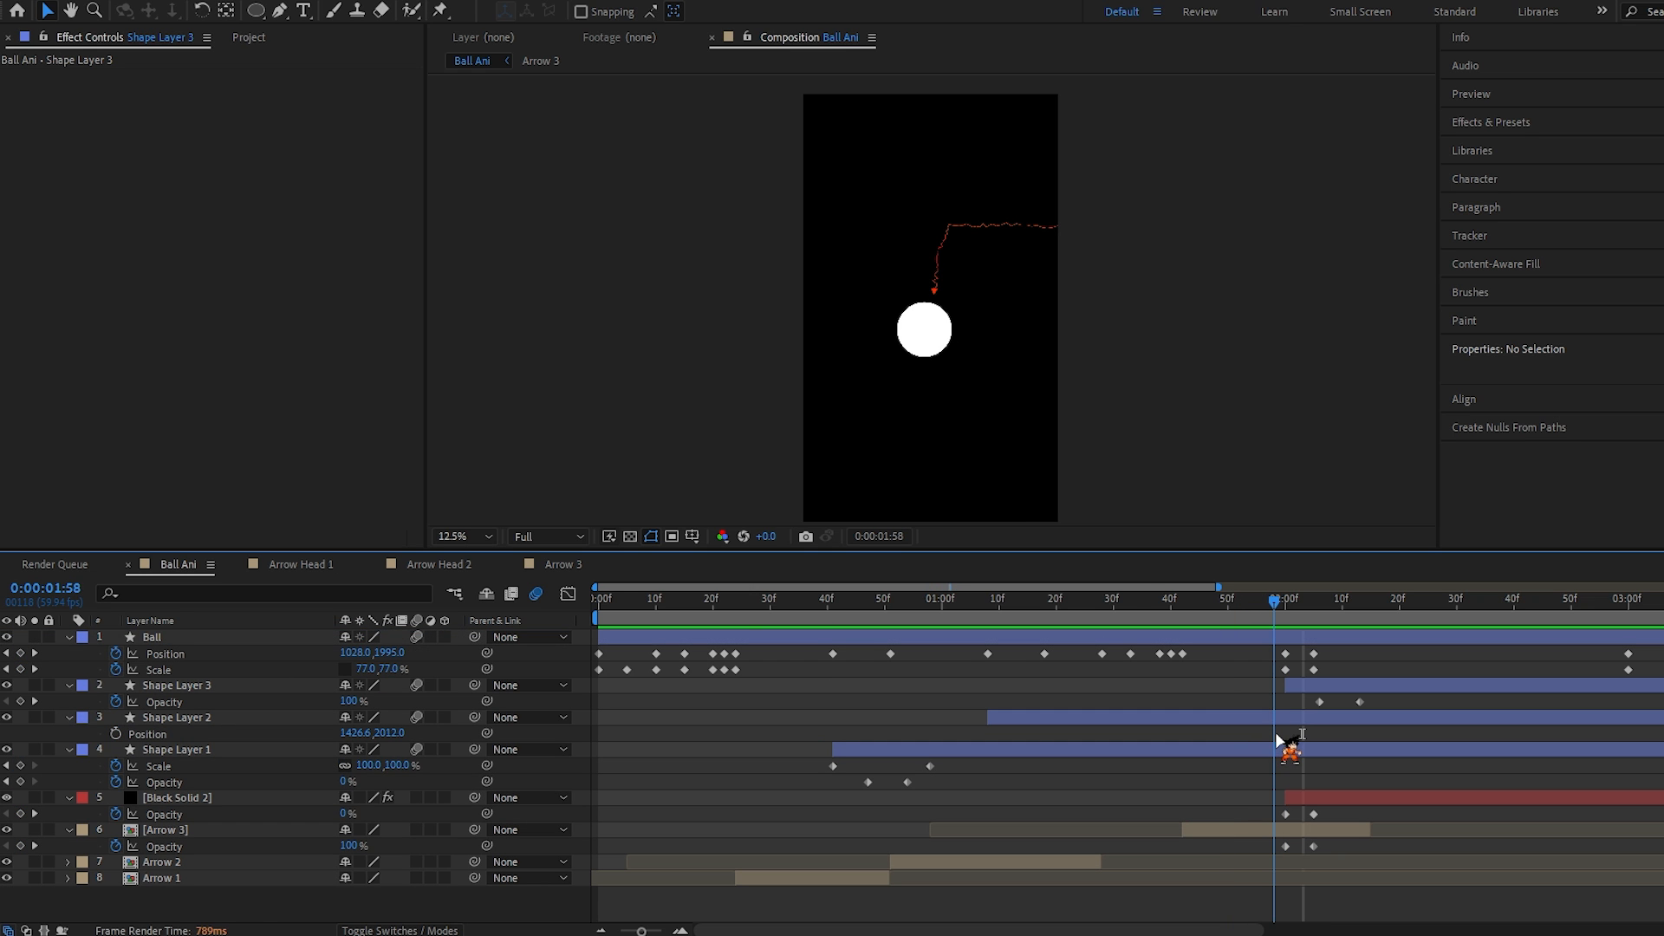
{"action": "left_click_drag", "start_coordinate": [1278, 739], "coordinate": [1294, 739]}
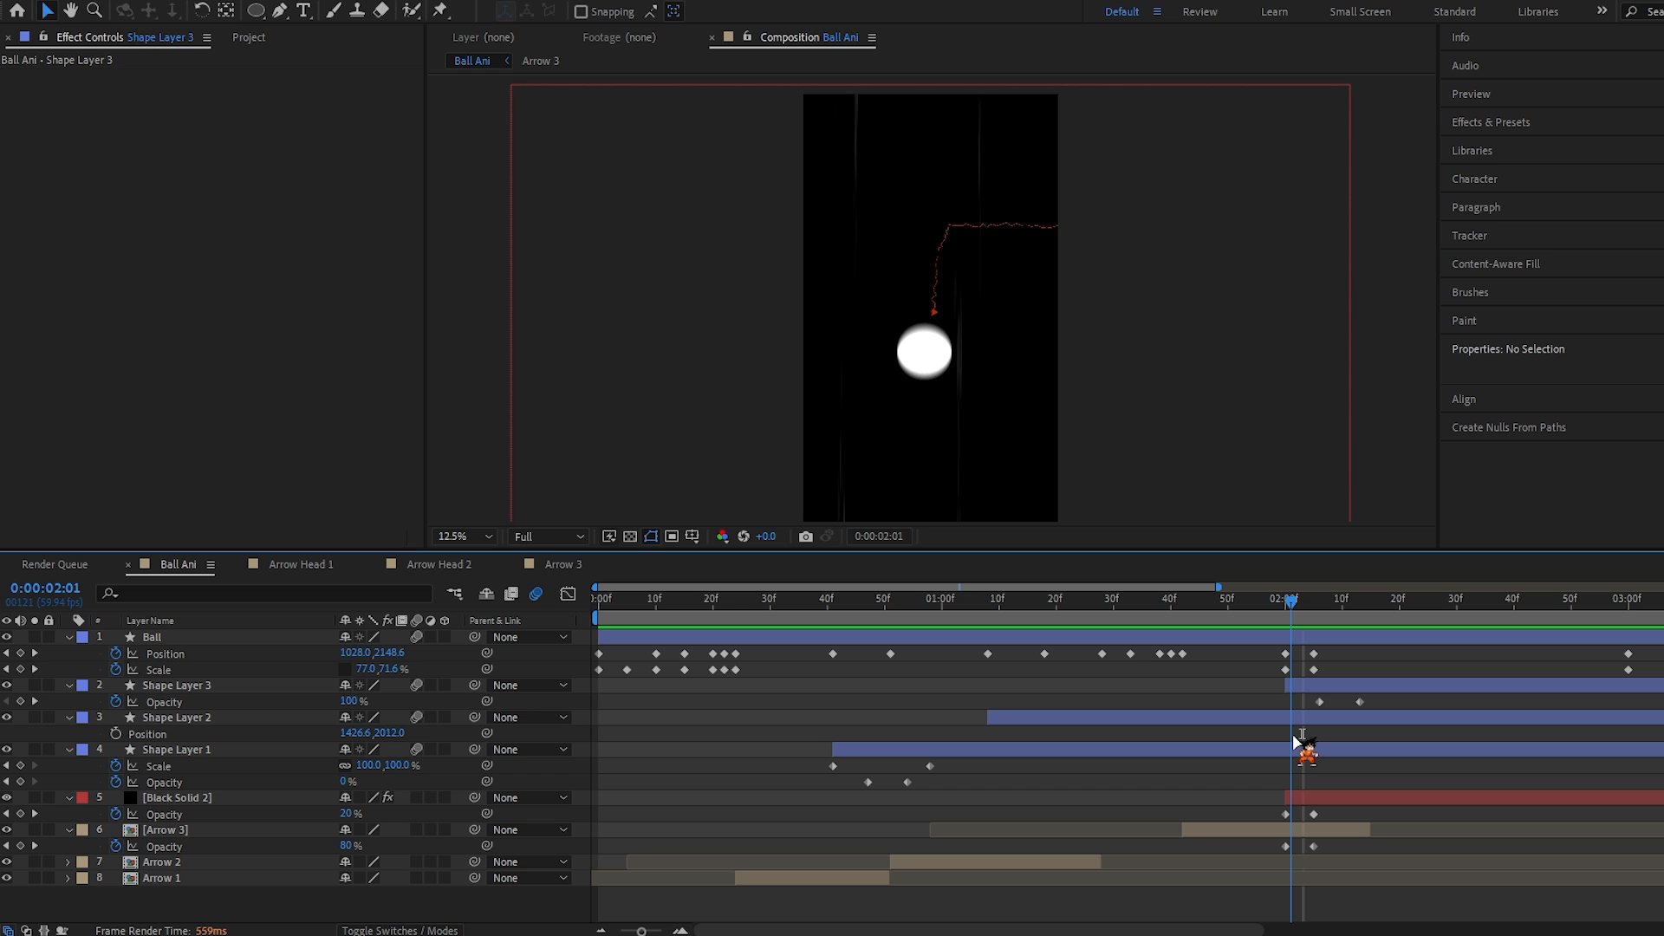
{"action": "left_click_drag", "start_coordinate": [1296, 735], "coordinate": [1302, 732]}
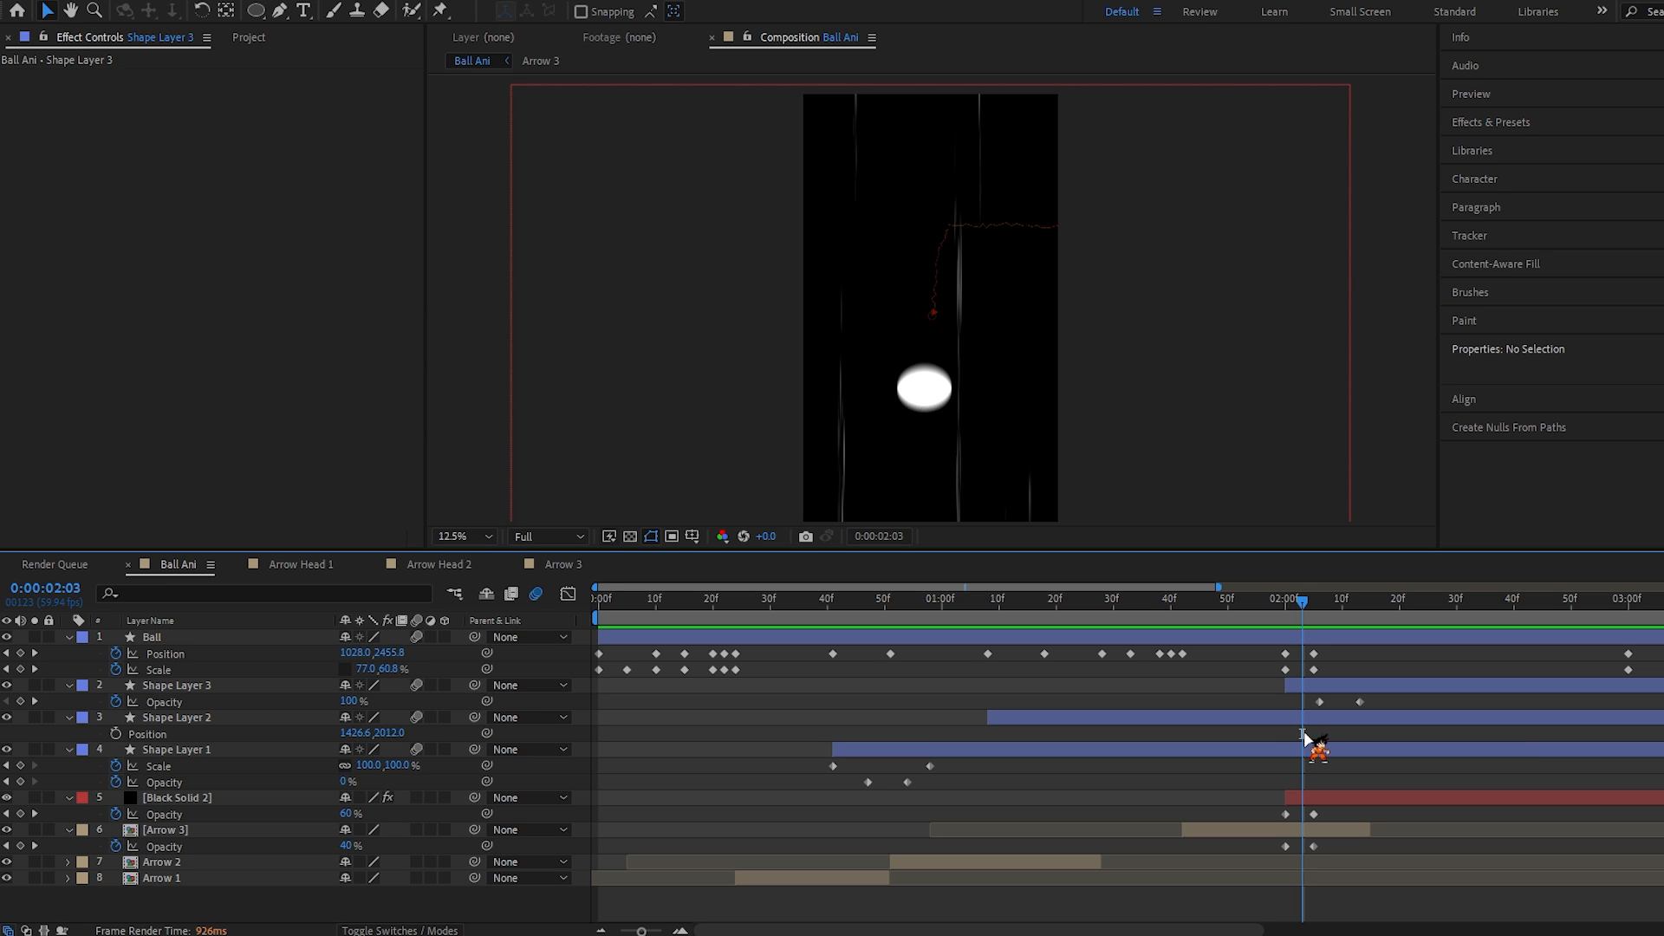
{"action": "left_click_drag", "start_coordinate": [1303, 734], "coordinate": [1307, 734]}
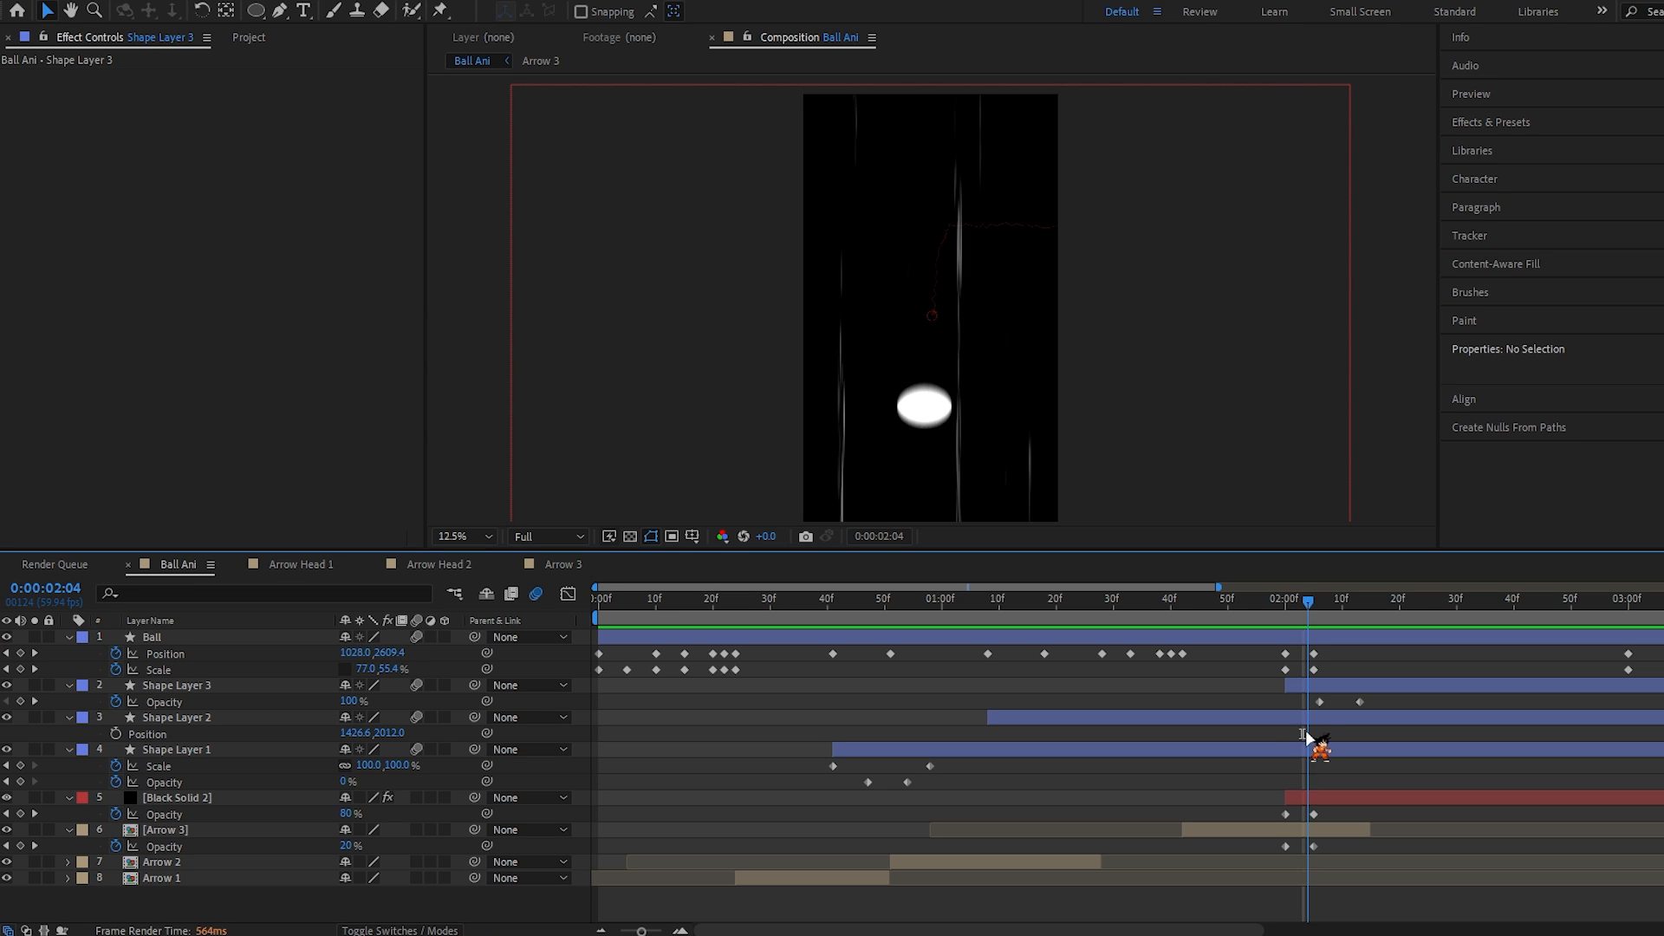
Step: Parent the third ring, Shape Layer 3, to the Arrow 3 layer
{"action": "scroll", "coordinate": [898, 425], "scroll_direction": "up", "scroll_amount": 1}
{"action": "left_click", "coordinate": [929, 344]}
{"action": "left_click", "coordinate": [431, 904]}
{"action": "left_click_drag", "start_coordinate": [475, 686], "coordinate": [213, 837]}
{"action": "left_click", "coordinate": [207, 835]}
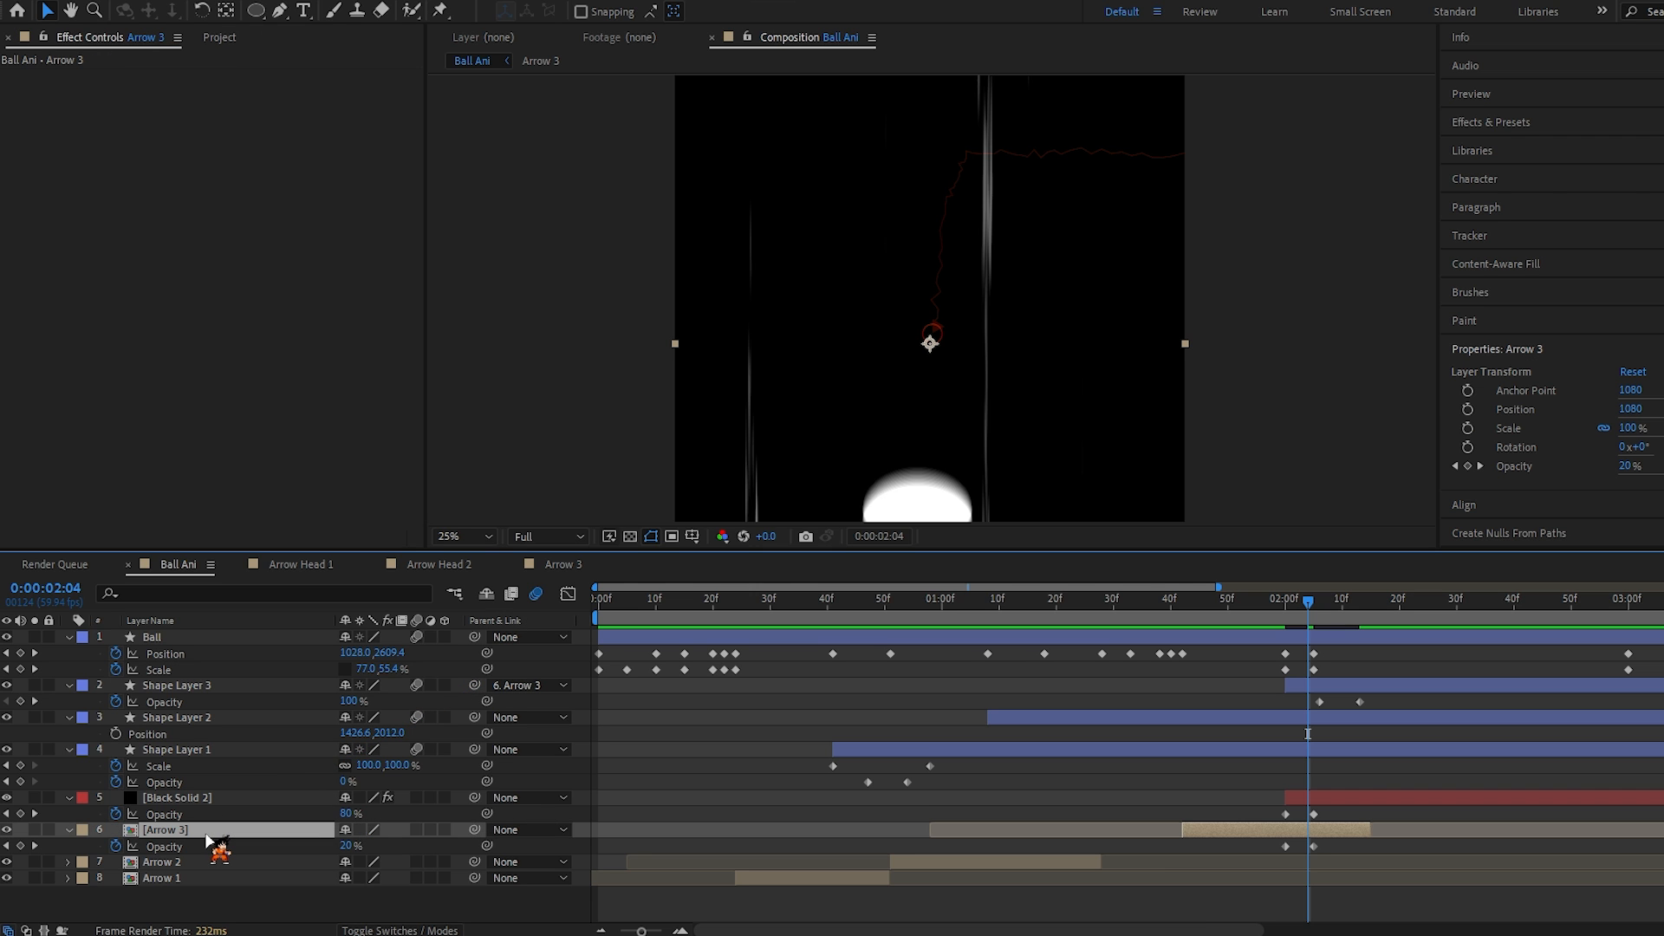
Step: Keyframe Arrow 3's position from 1080, 1920 at 2:00 to a point higher up in the frame at 2:05, and preview it
{"action": "key", "text": "p"}
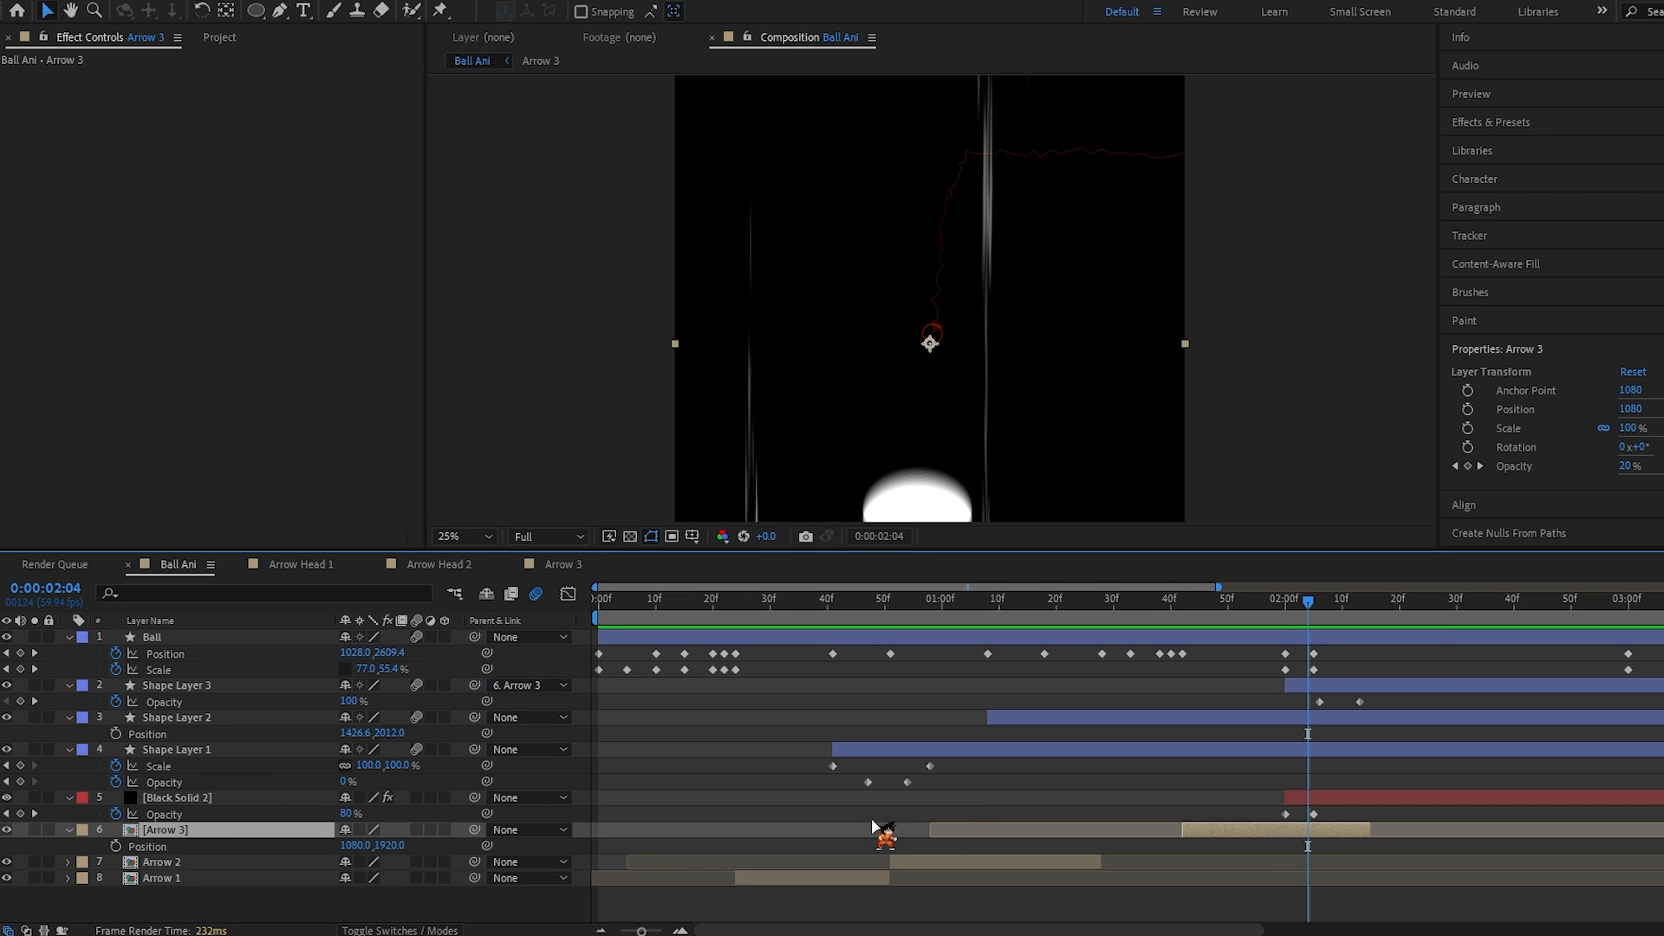
{"action": "key", "text": "j"}
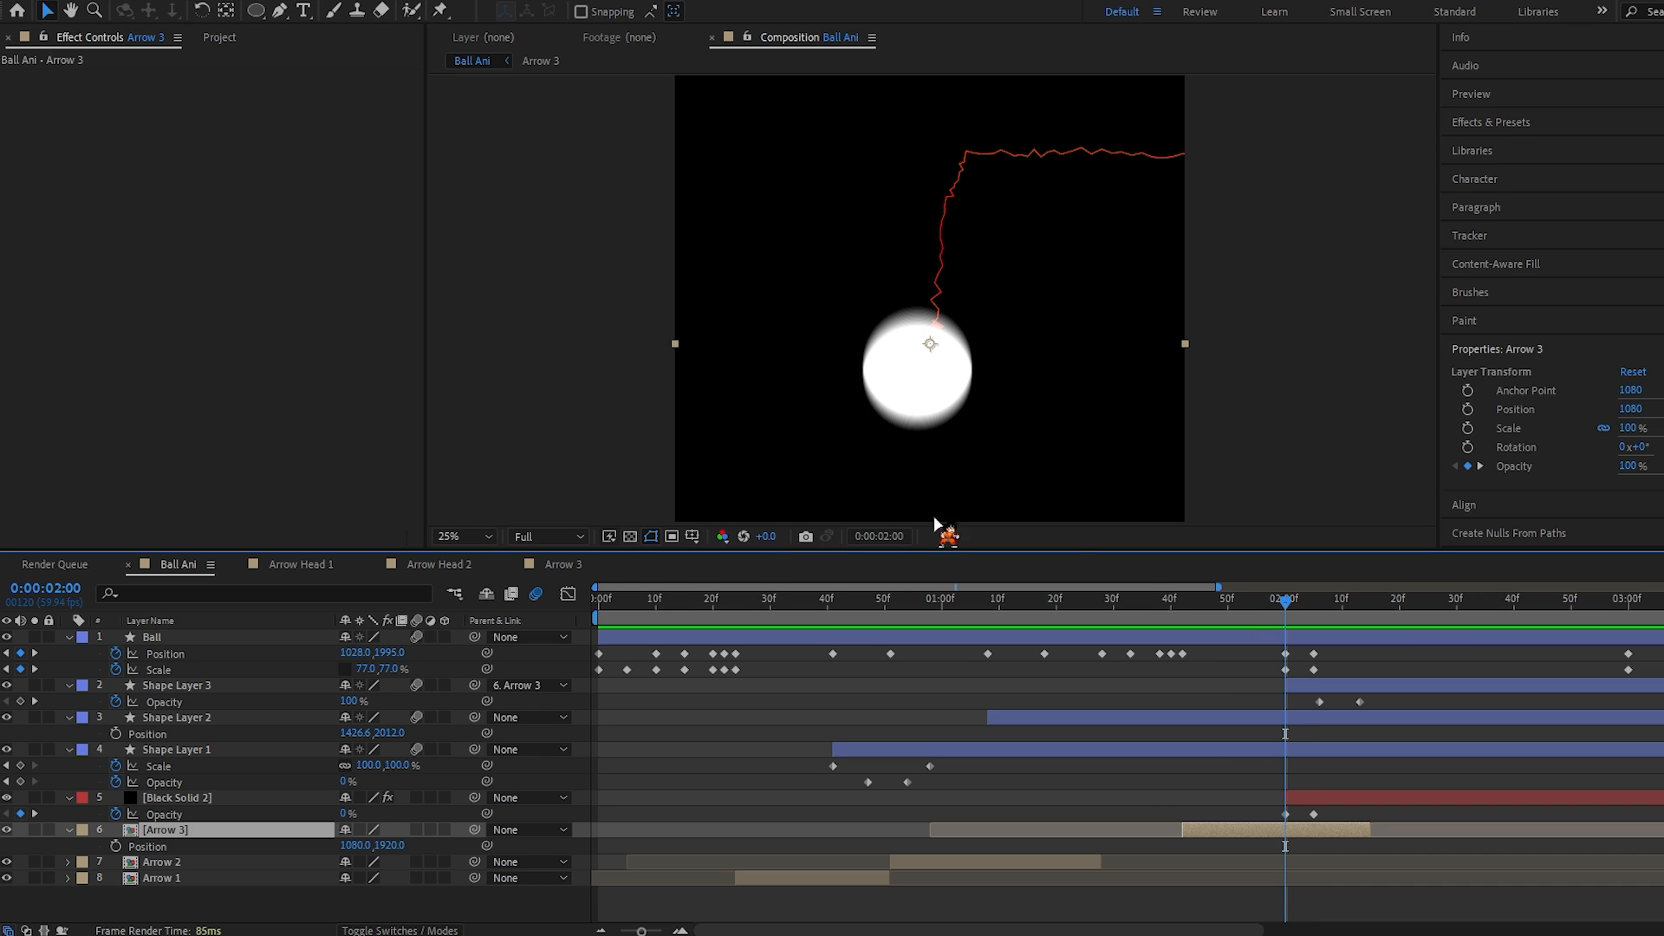
{"action": "left_click", "coordinate": [146, 847]}
{"action": "left_click", "coordinate": [116, 846]}
{"action": "key", "text": "k"}
{"action": "left_click_drag", "start_coordinate": [390, 845], "coordinate": [242, 857]}
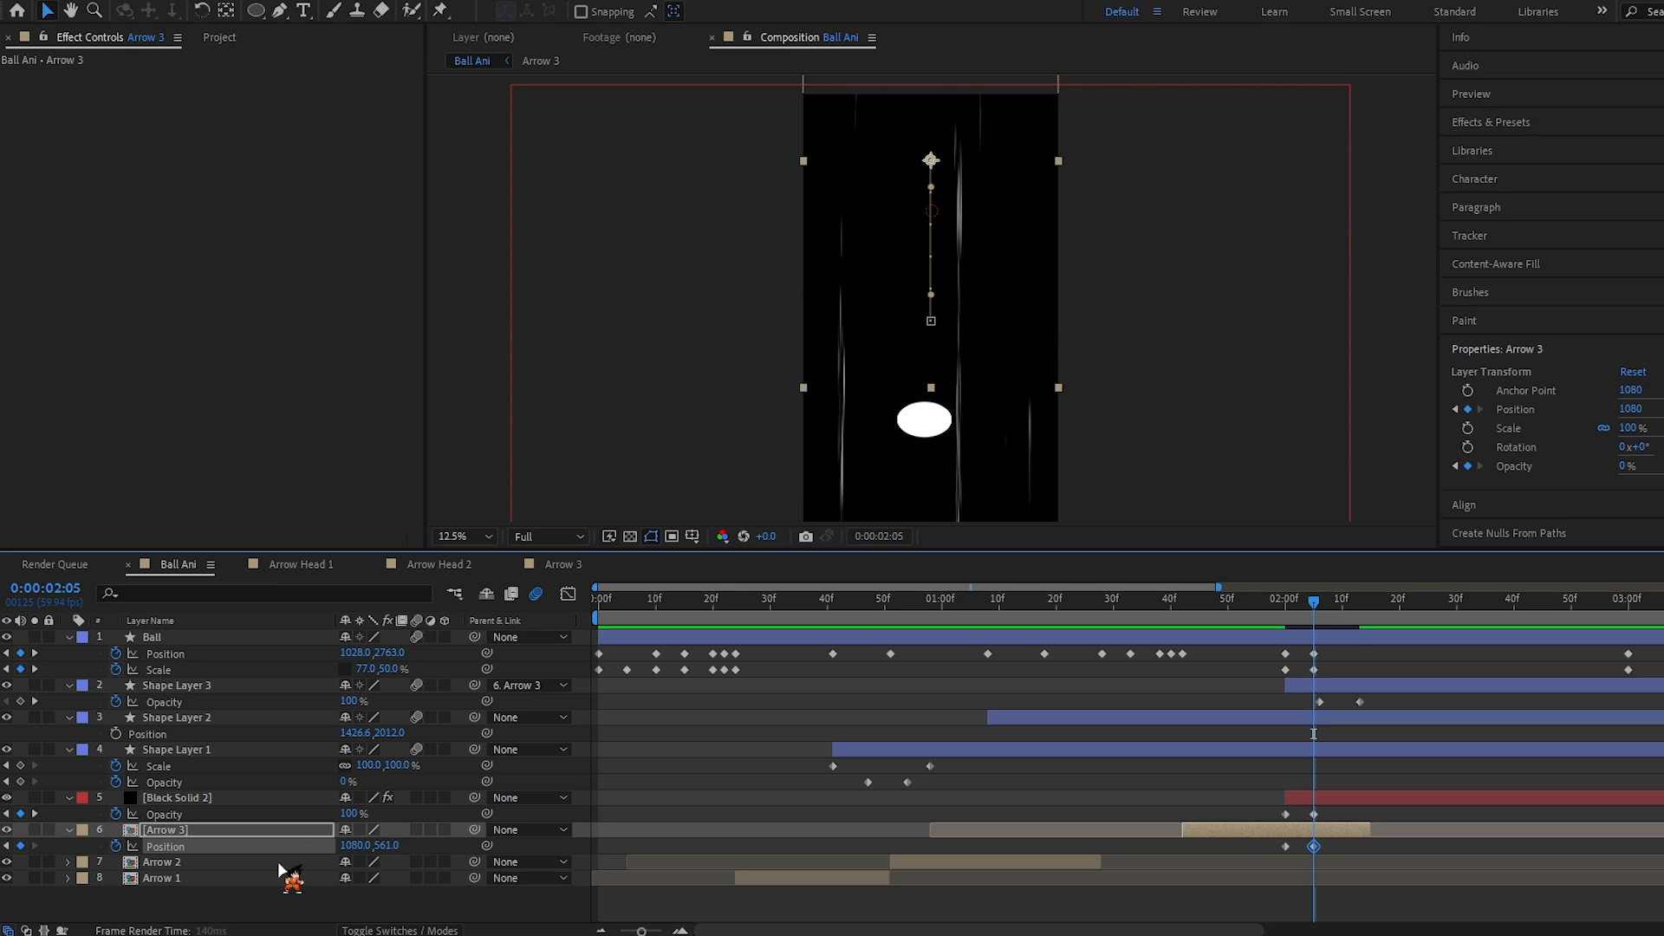
{"action": "left_click_drag", "start_coordinate": [374, 849], "coordinate": [363, 849]}
{"action": "key", "text": "space"}
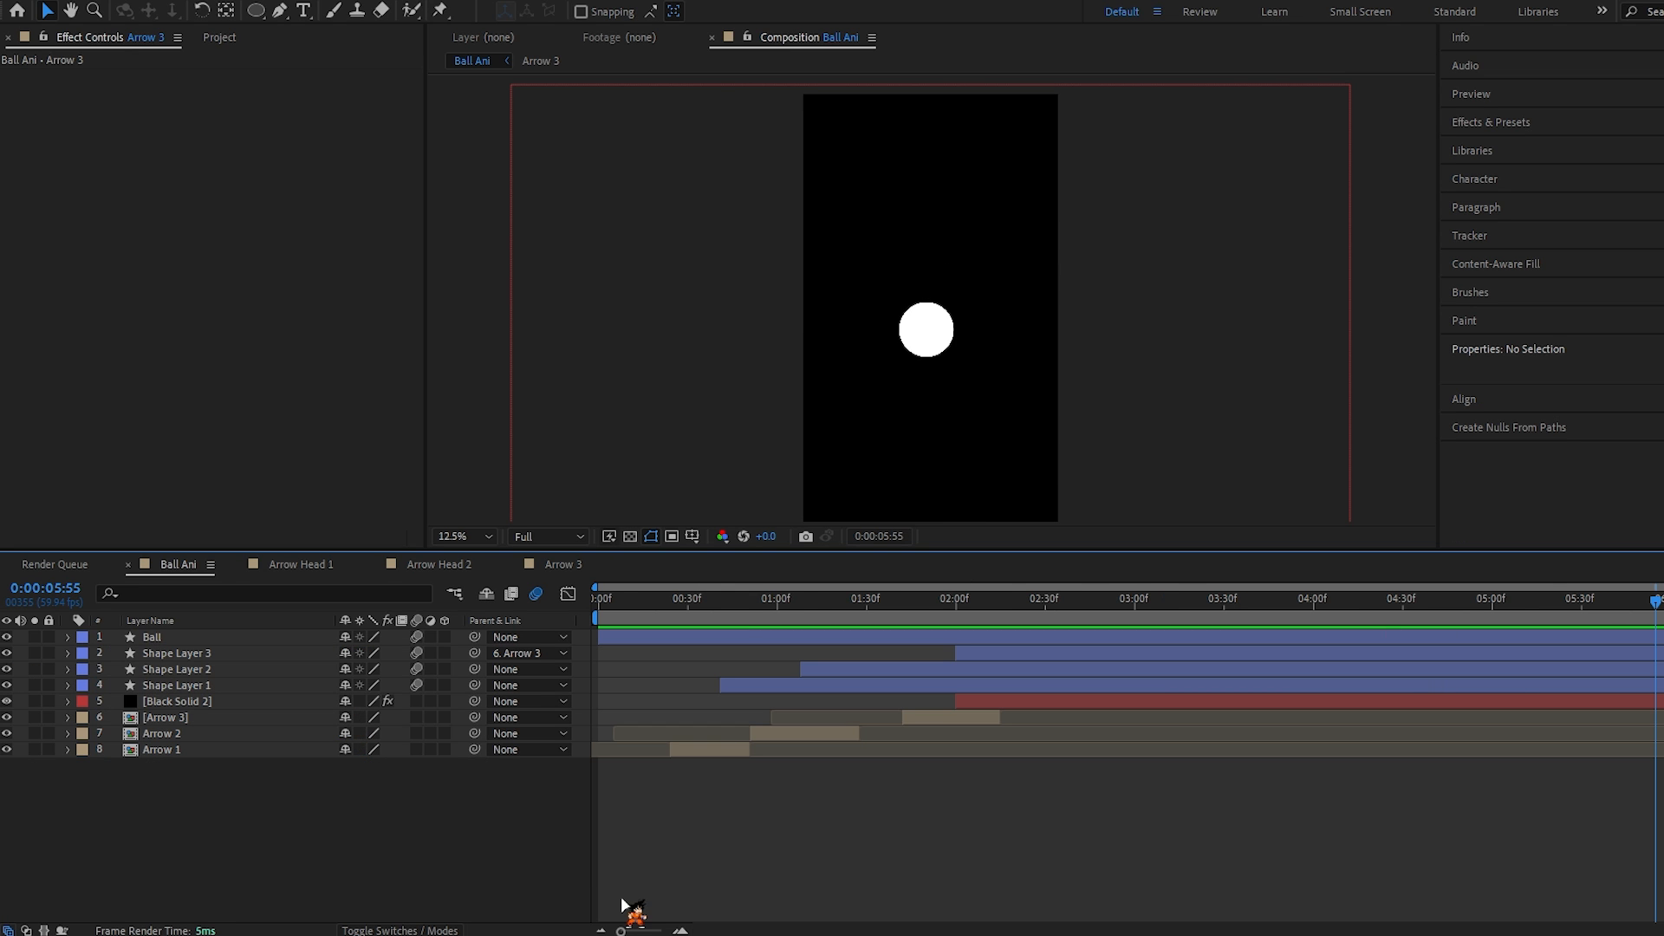
Step: Add an adjustment layer above all layers and apply the Noise effect to it with an amount of 10%
{"action": "right_click", "coordinate": [243, 794]}
{"action": "mouse_move", "coordinate": [319, 572]}
{"action": "left_click", "coordinate": [554, 711]}
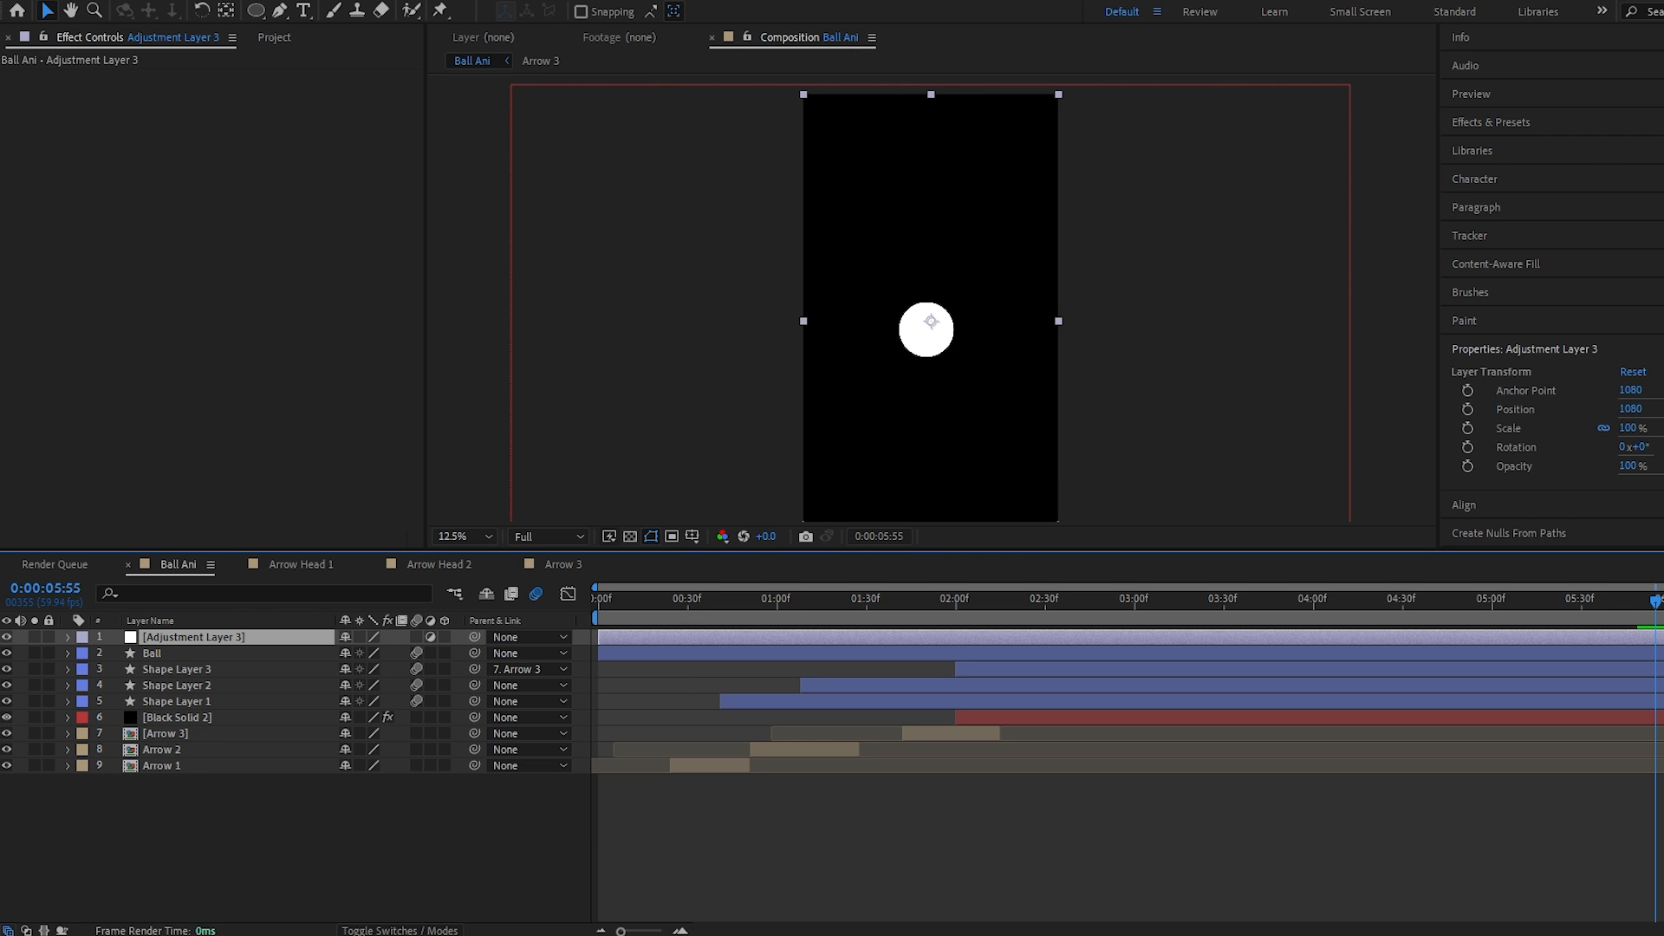
{"action": "left_click", "coordinate": [1590, 127]}
{"action": "left_click", "coordinate": [1506, 148]}
{"action": "type", "text": "noi"}
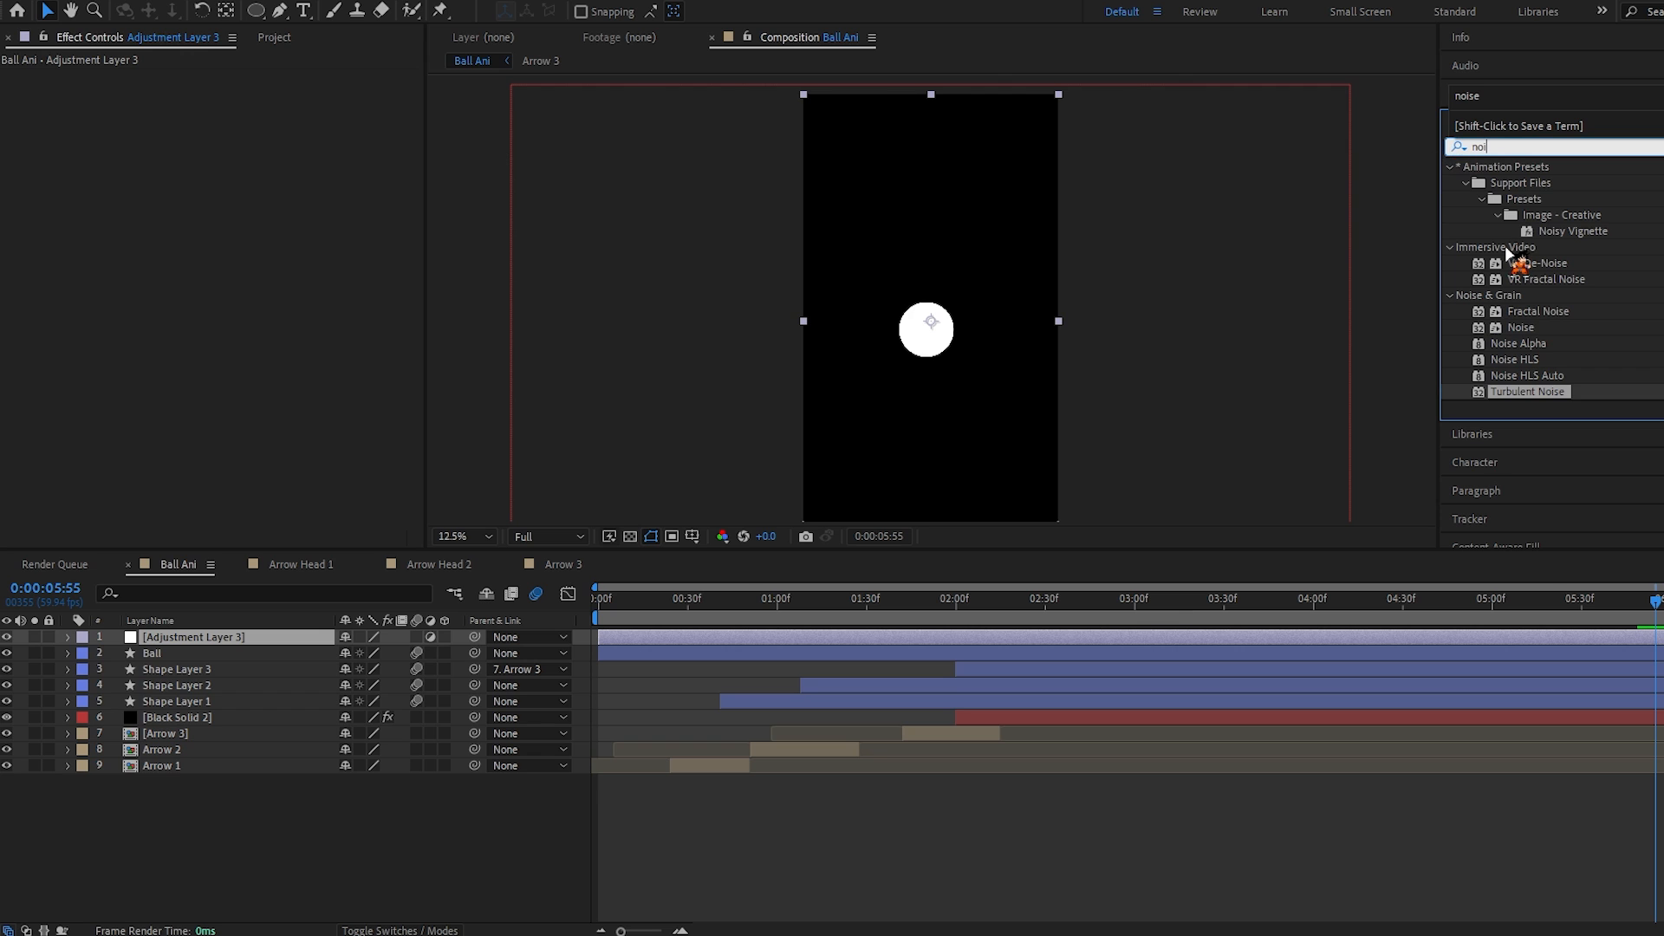
{"action": "type", "text": "se"}
{"action": "left_click_drag", "start_coordinate": [1539, 246], "coordinate": [242, 637]}
{"action": "left_click", "coordinate": [234, 93]}
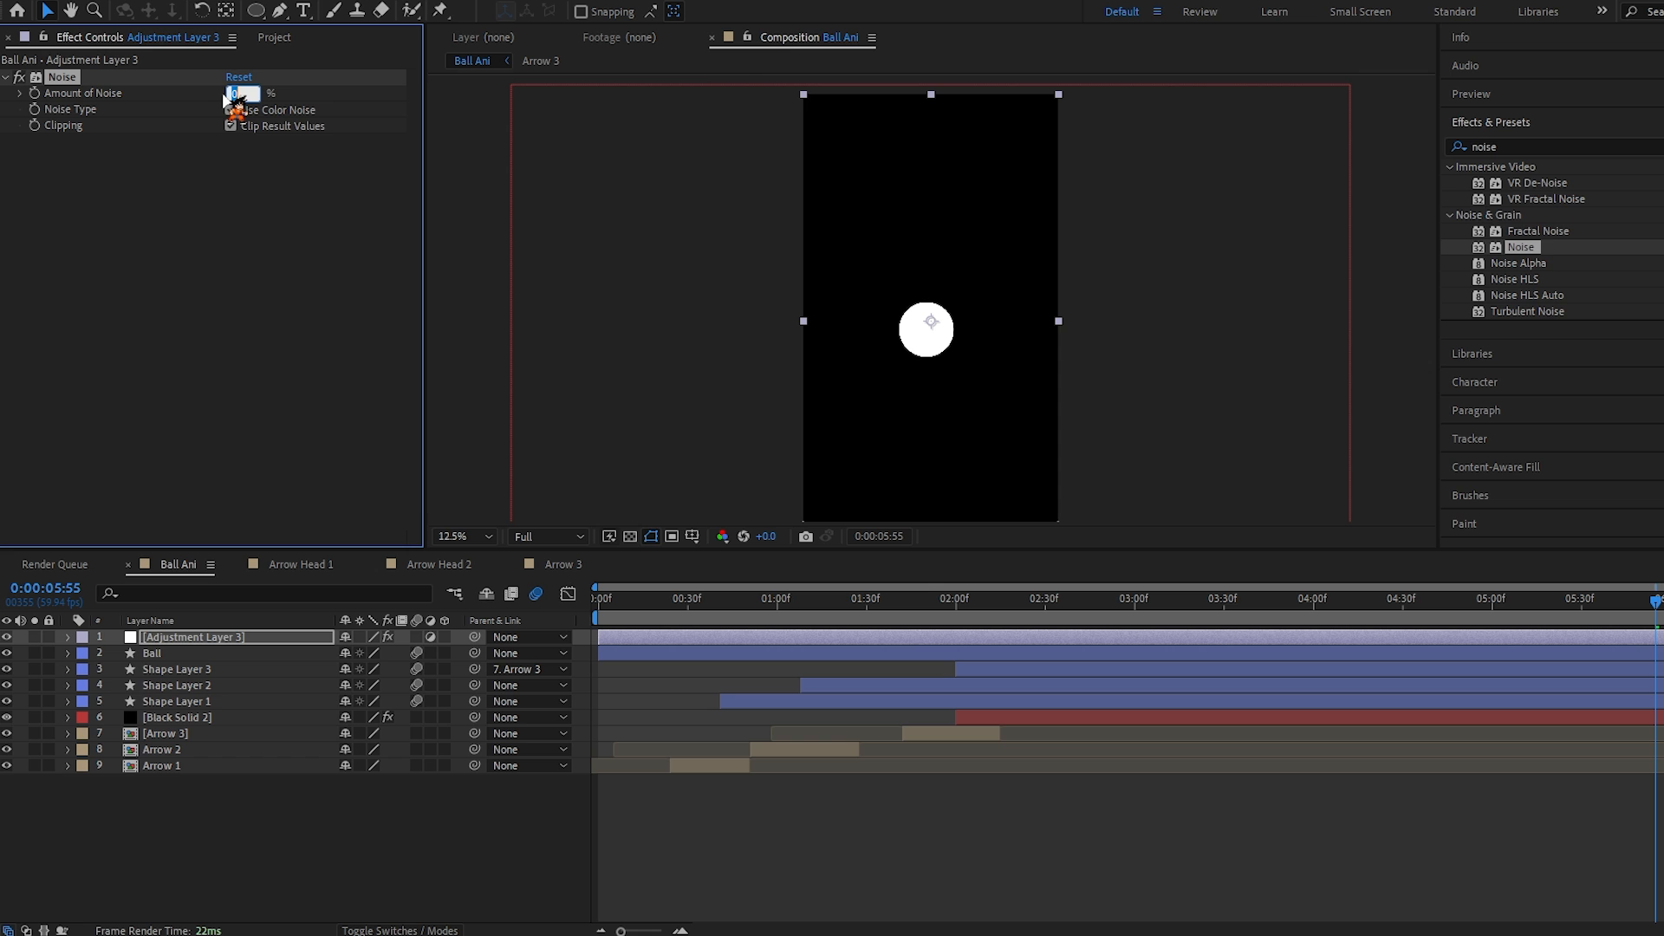
{"action": "key", "text": "Return"}
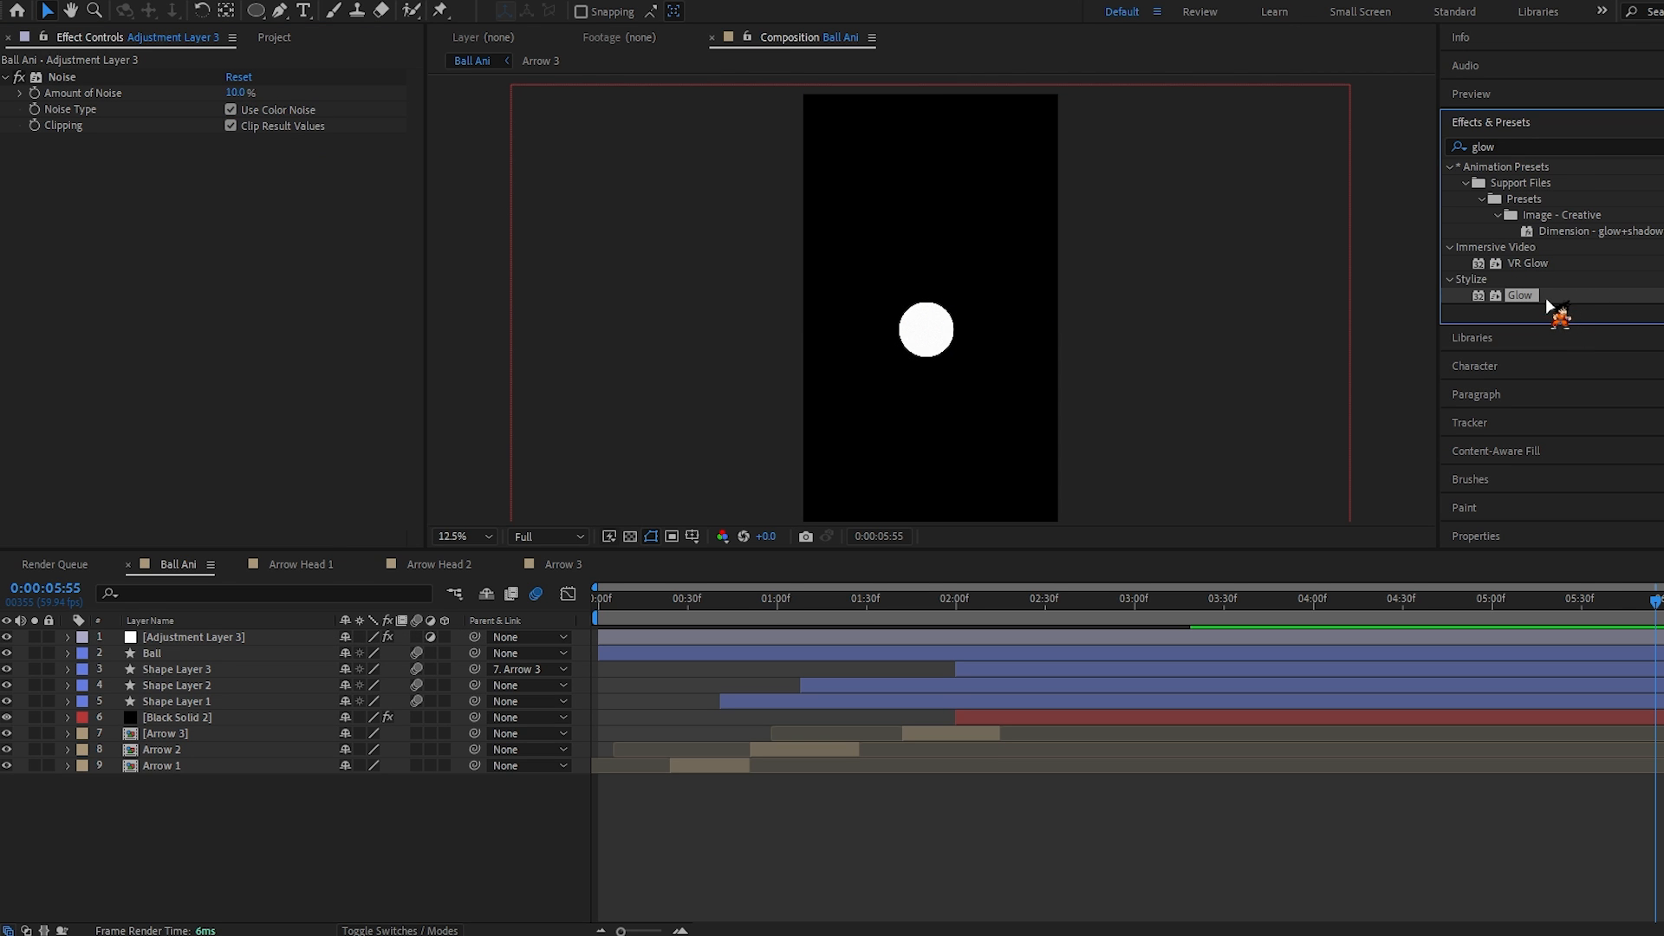
Step: Apply a Glow effect with radius 71 to the ball and copy it onto all ring, solid and arrow layers below
{"action": "left_click_drag", "start_coordinate": [1548, 304], "coordinate": [336, 129]}
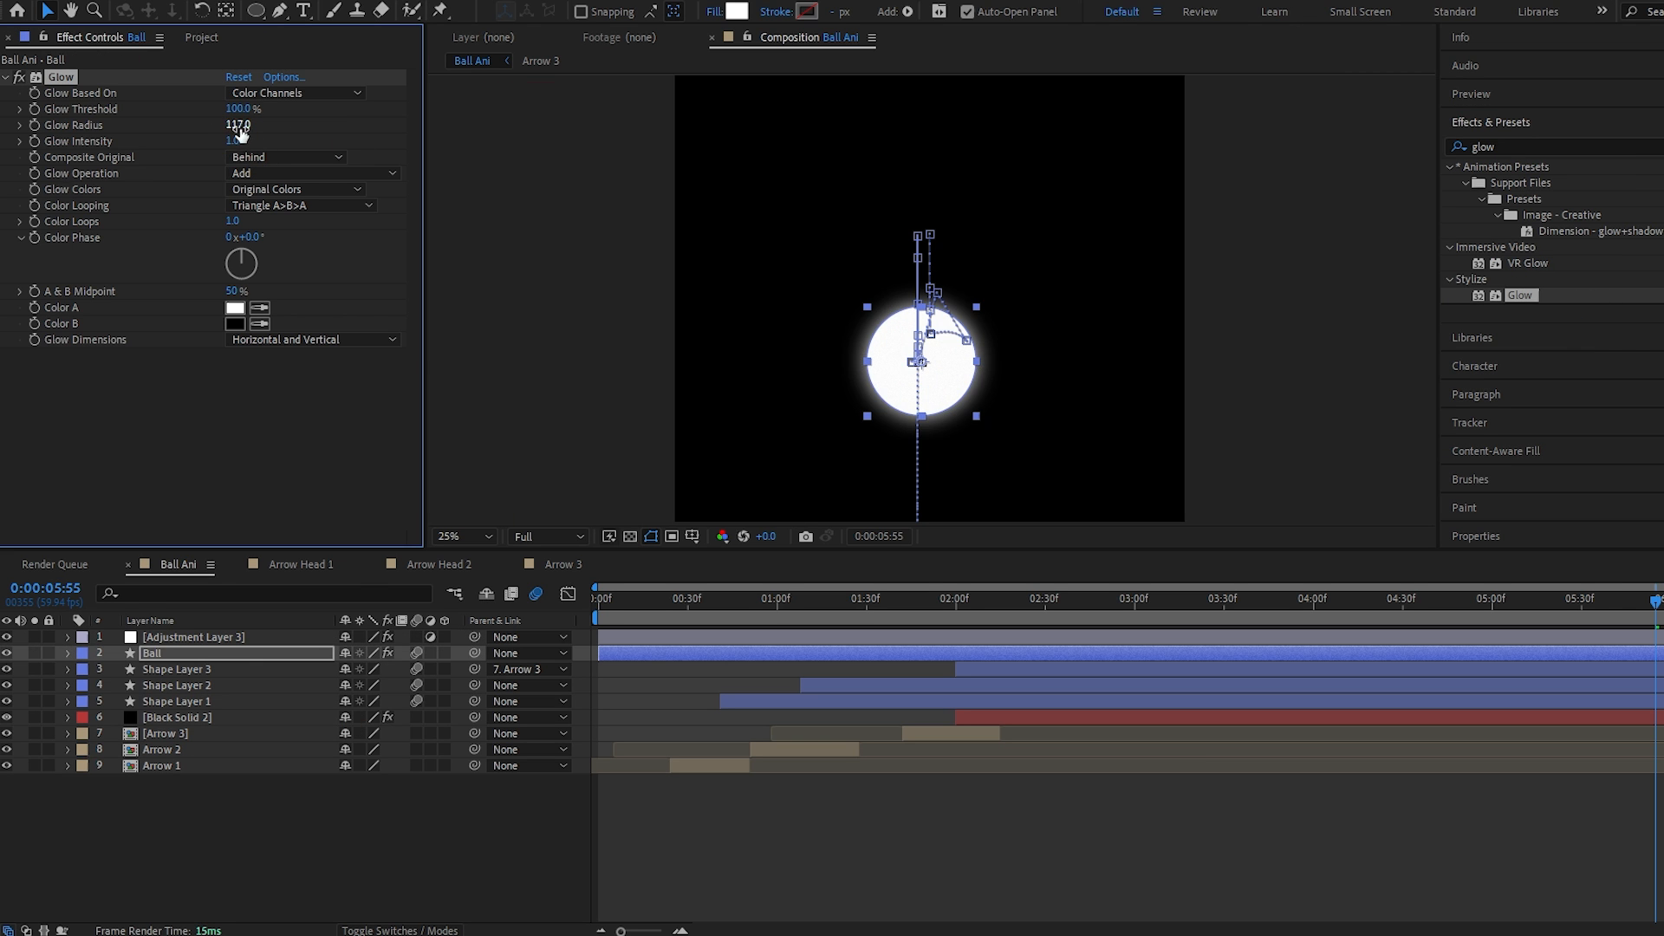
{"action": "left_click_drag", "start_coordinate": [240, 130], "coordinate": [188, 129]}
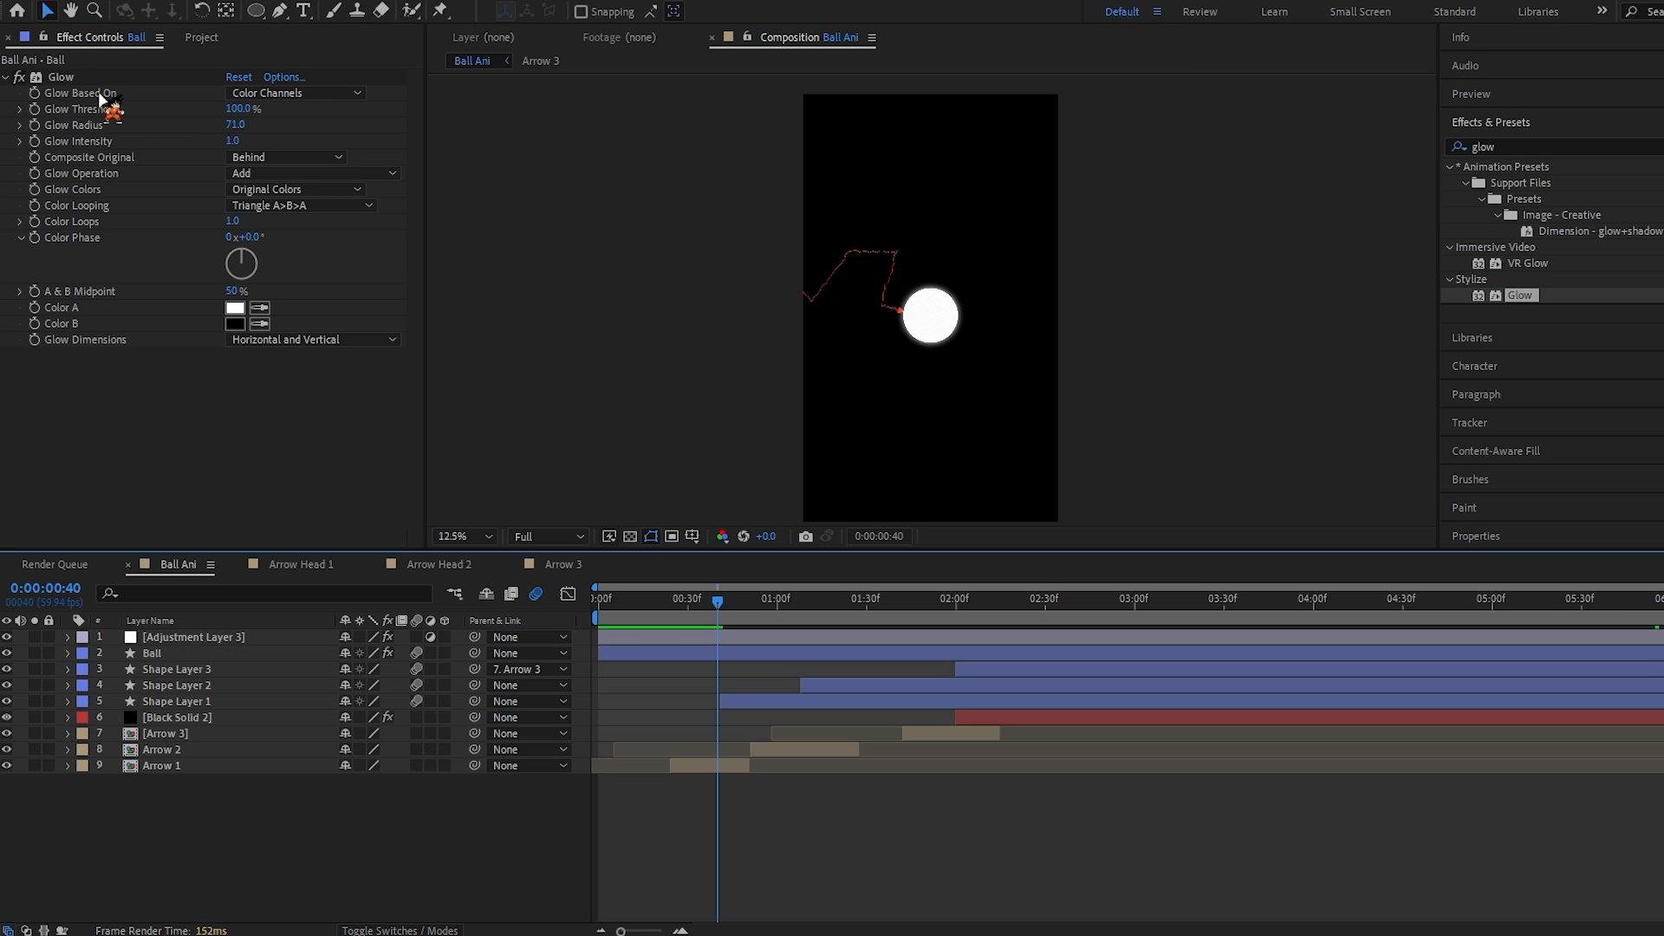
{"action": "left_click", "coordinate": [100, 95]}
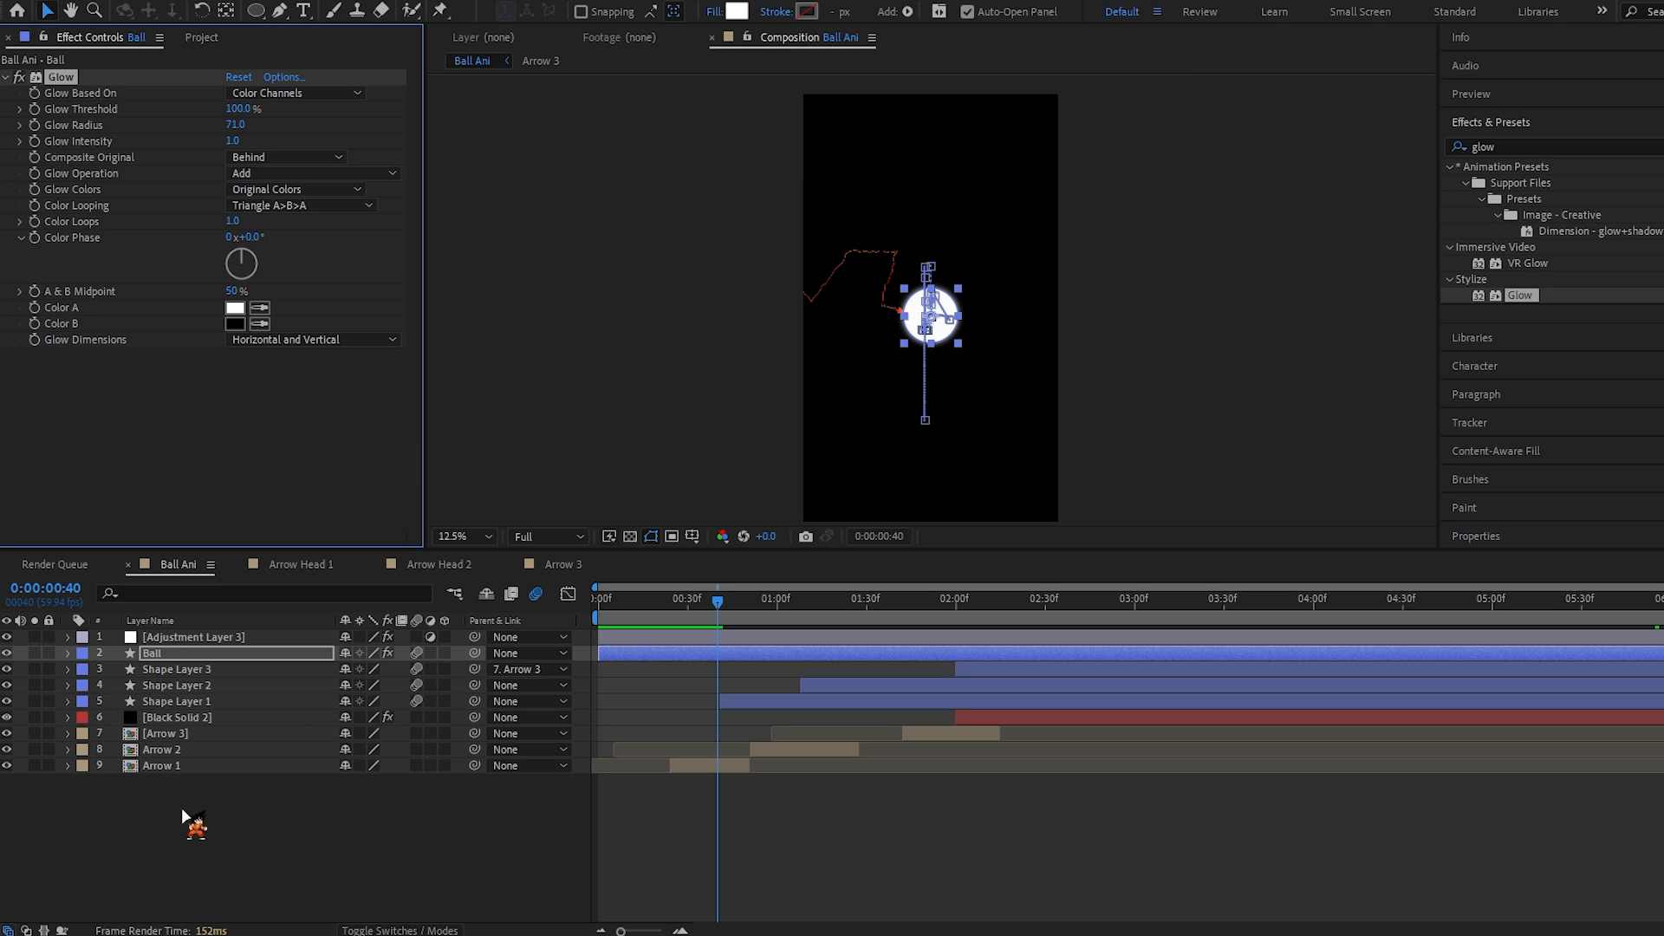
{"action": "left_click_drag", "start_coordinate": [262, 802], "coordinate": [192, 674]}
{"action": "key", "text": "ctrl+v"}
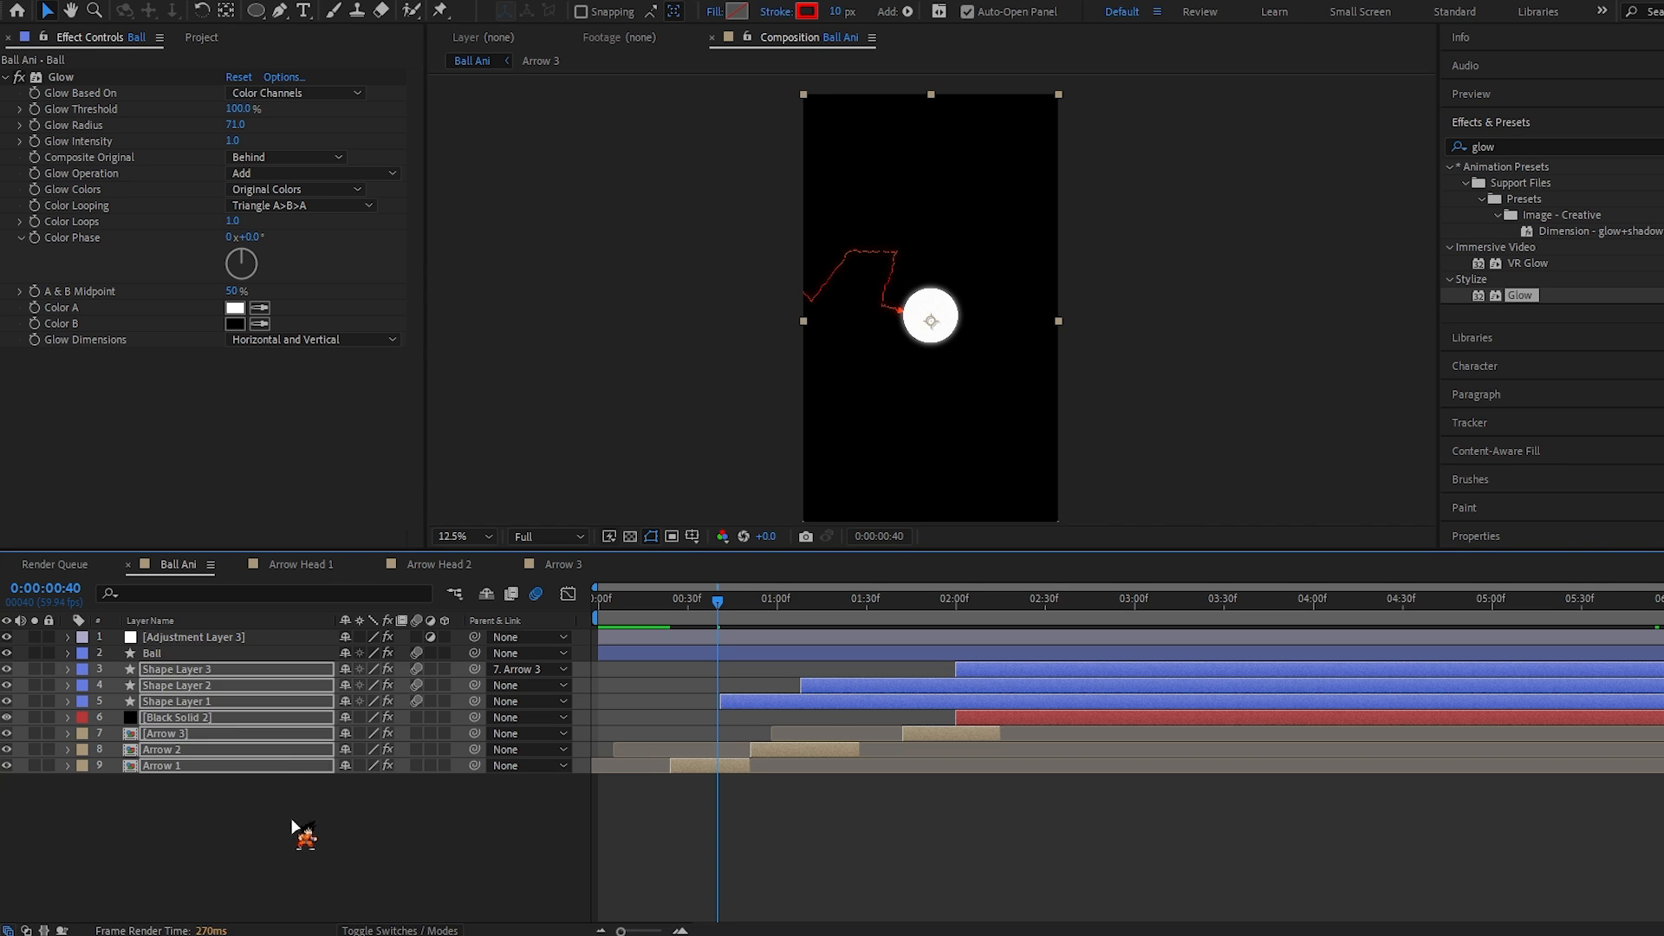
{"action": "left_click", "coordinate": [295, 821]}
{"action": "left_click_drag", "start_coordinate": [704, 602], "coordinate": [888, 626]}
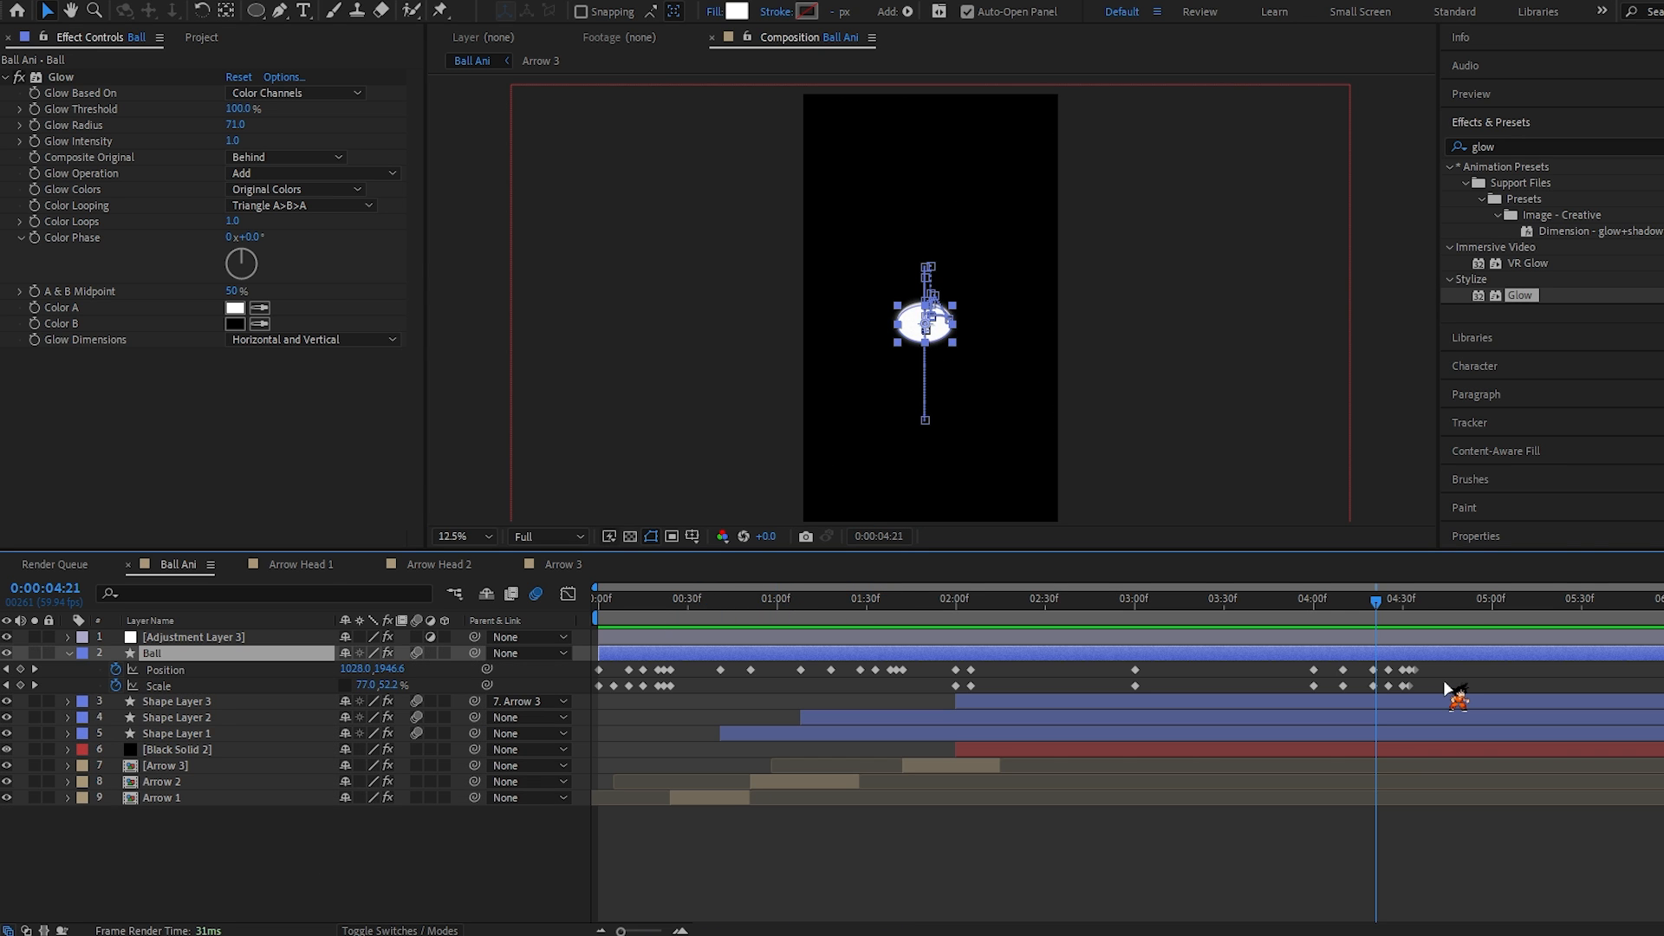
Step: Ease all of the ball's position and scale keyframes and reshape its speed curve between 2:00 and 2:05
{"action": "left_click_drag", "start_coordinate": [1473, 697], "coordinate": [570, 682]}
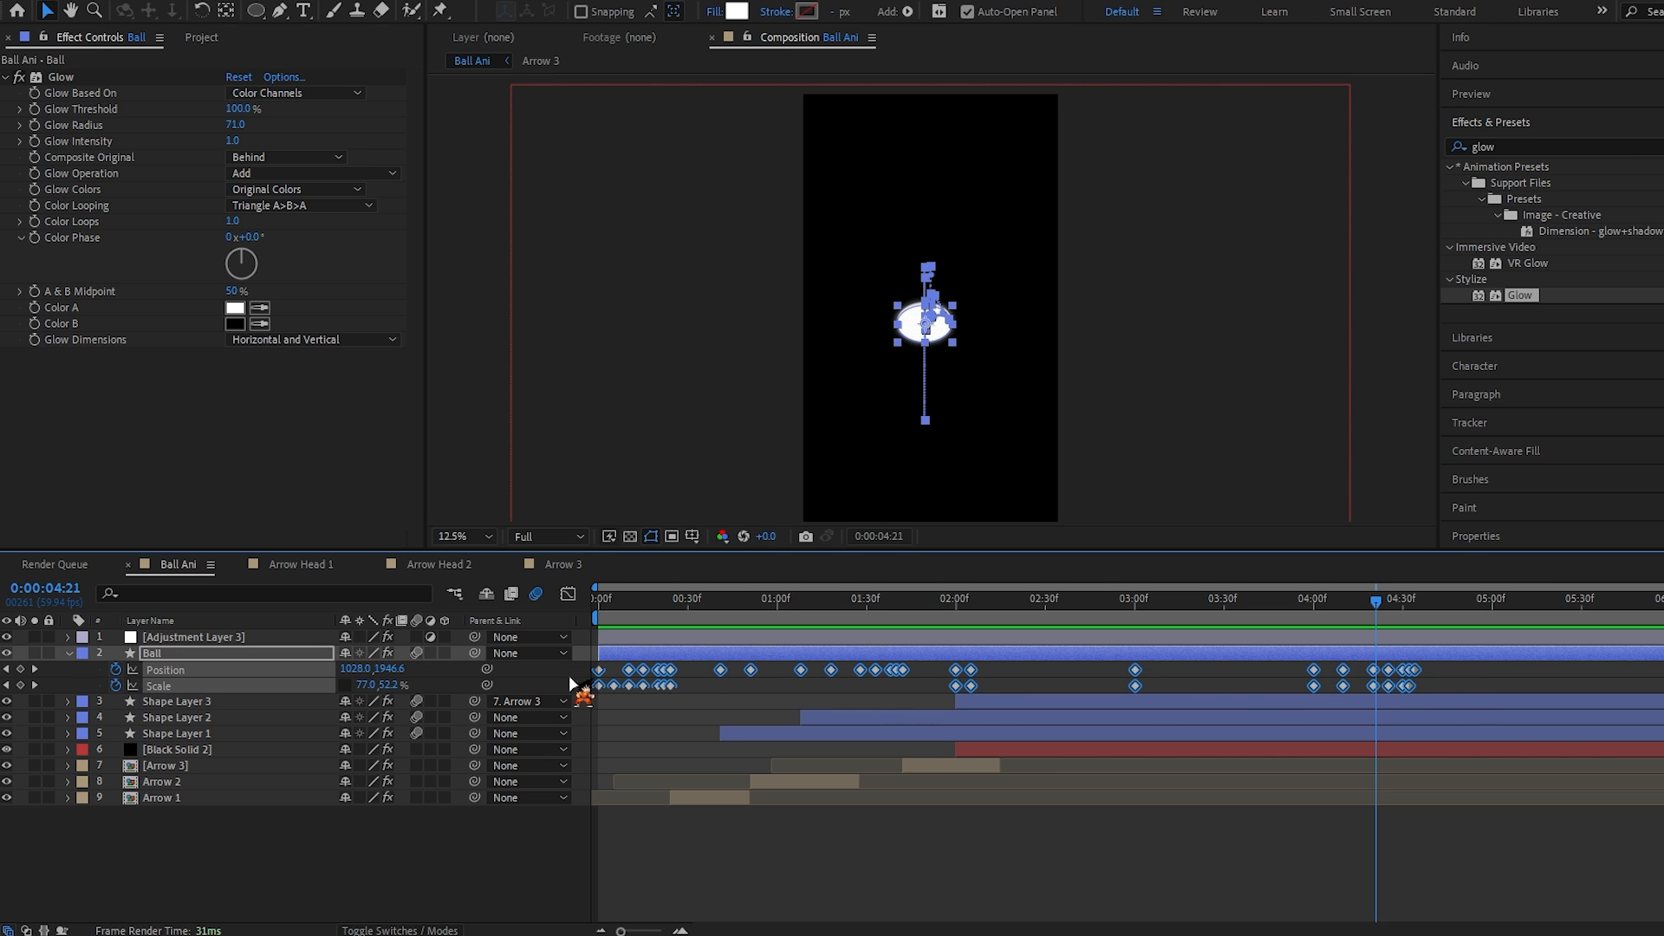
{"action": "left_click", "coordinate": [568, 595]}
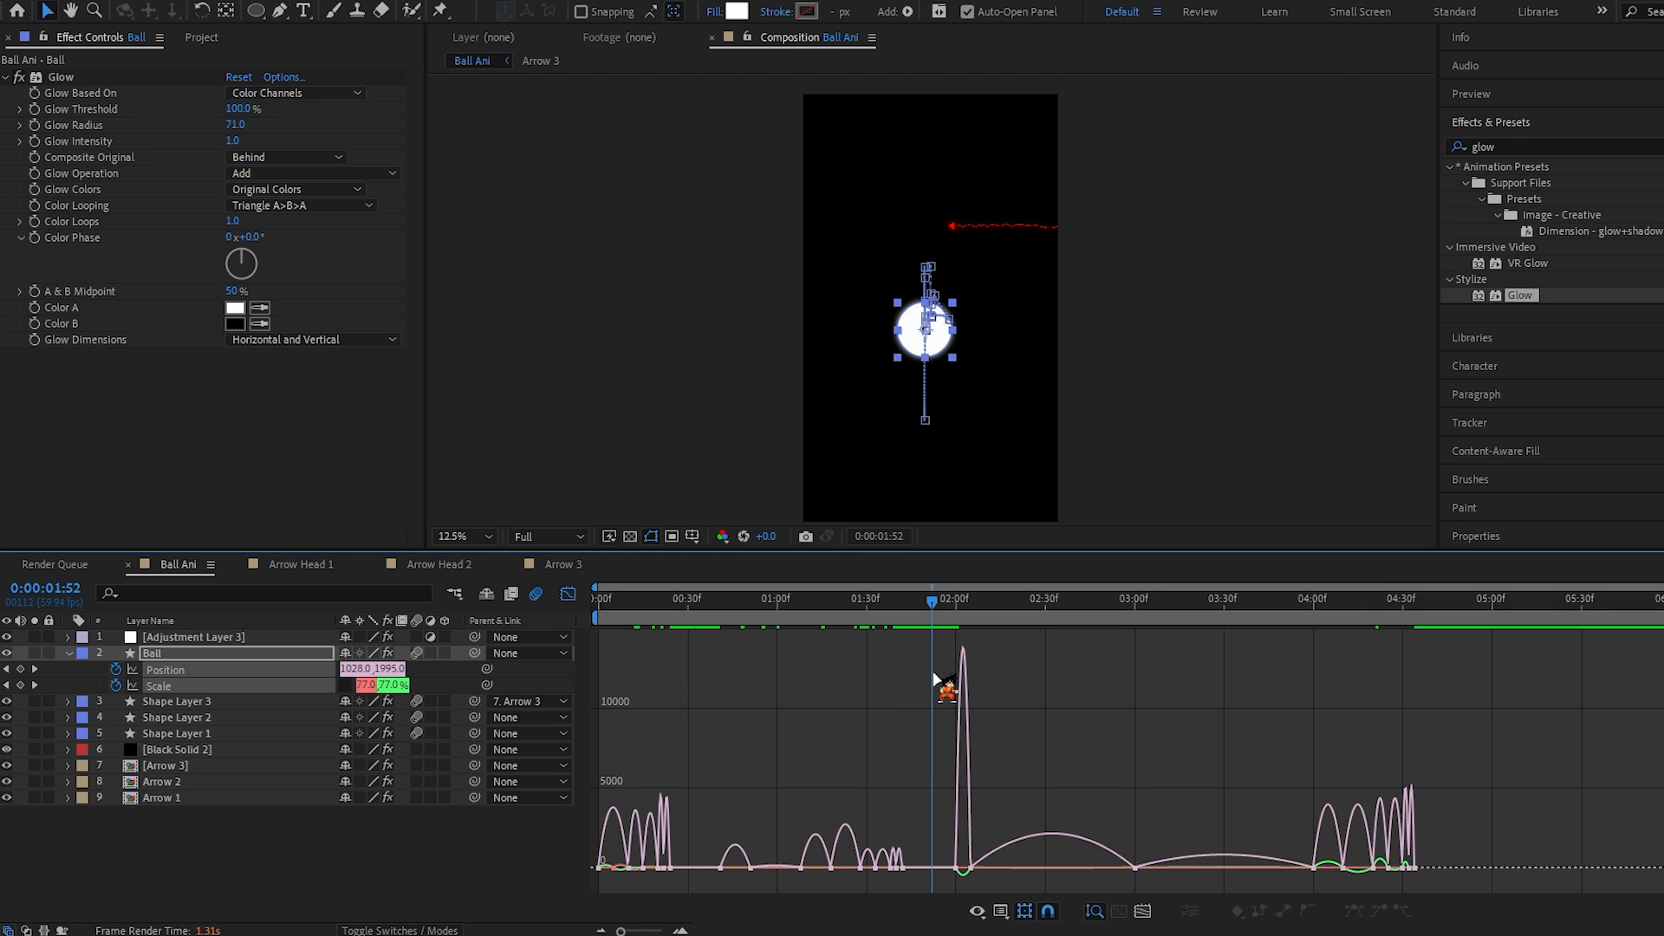
{"action": "left_click_drag", "start_coordinate": [933, 674], "coordinate": [971, 673]}
{"action": "left_click_drag", "start_coordinate": [623, 930], "coordinate": [650, 930]}
{"action": "left_click_drag", "start_coordinate": [844, 932], "coordinate": [950, 933]}
{"action": "left_click_drag", "start_coordinate": [862, 812], "coordinate": [1662, 882]}
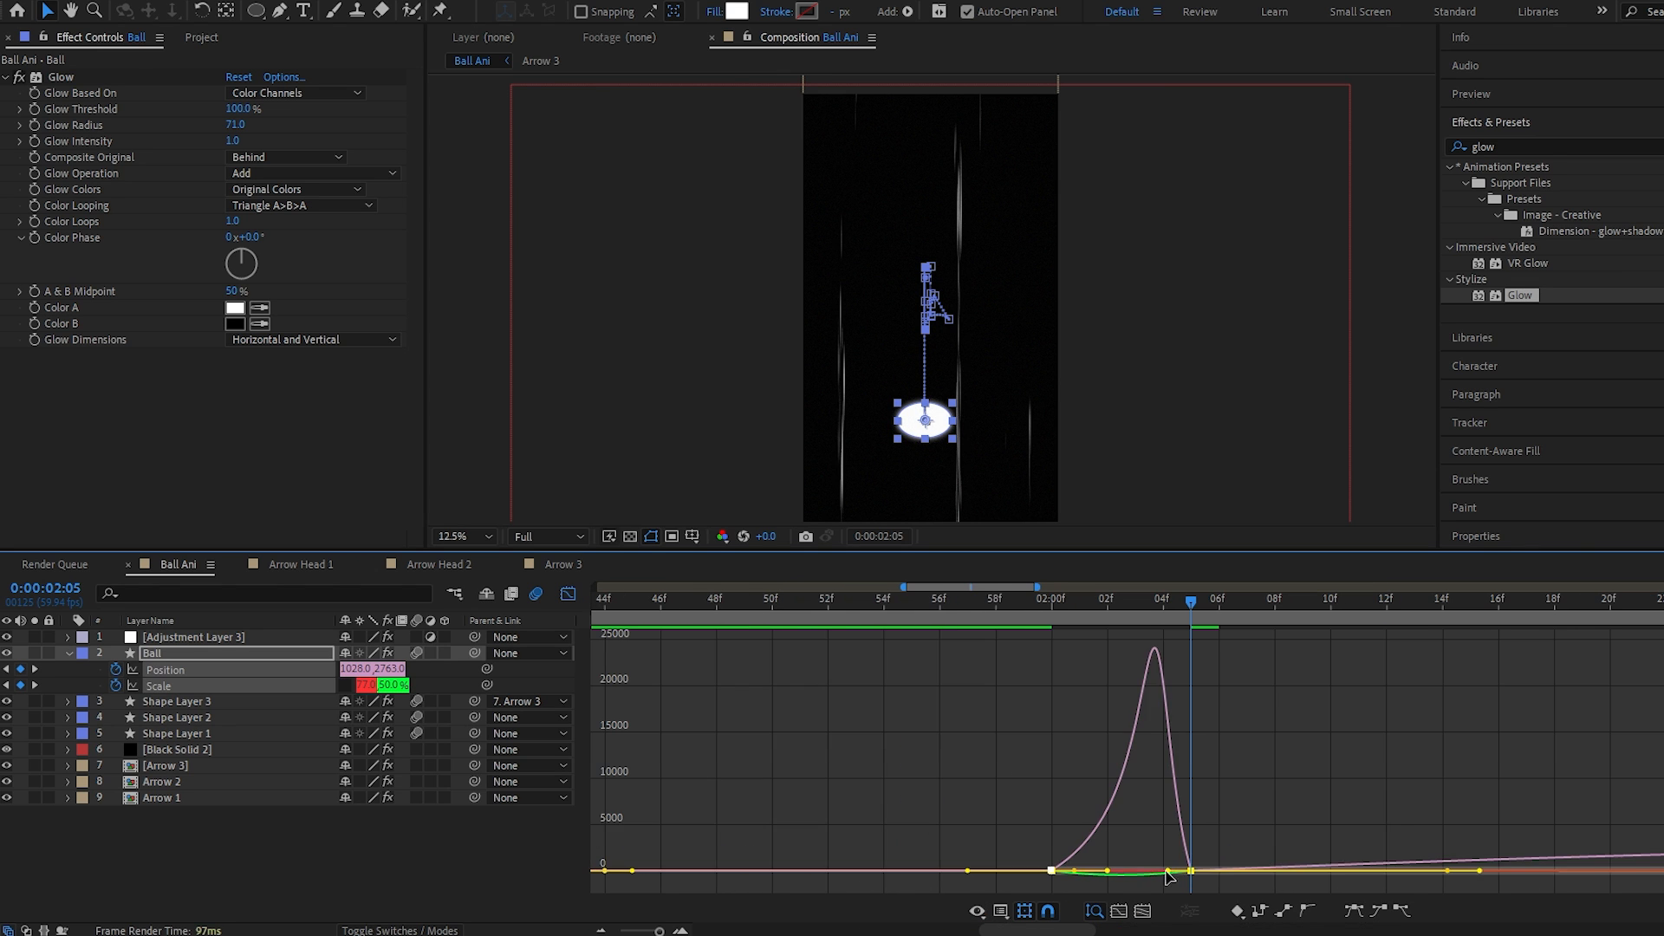
{"action": "left_click_drag", "start_coordinate": [1184, 870], "coordinate": [1140, 873]}
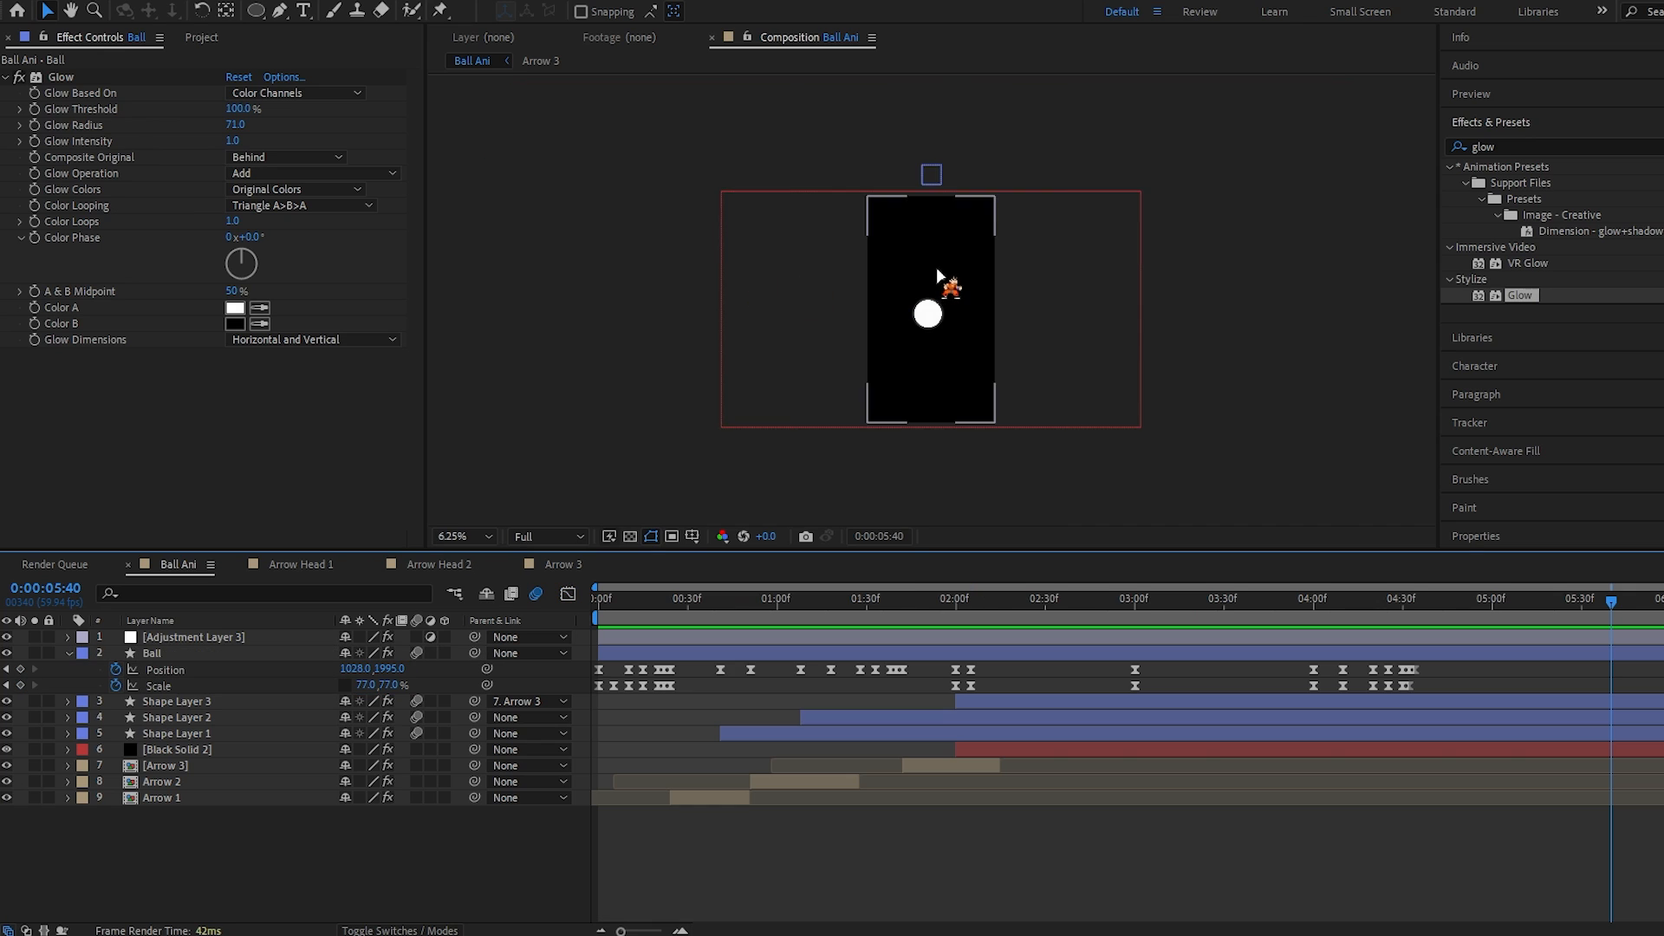
Step: Add a text box above the ball reading "You don't control what happens..." and give the text a white fill
{"action": "left_click", "coordinate": [304, 12]}
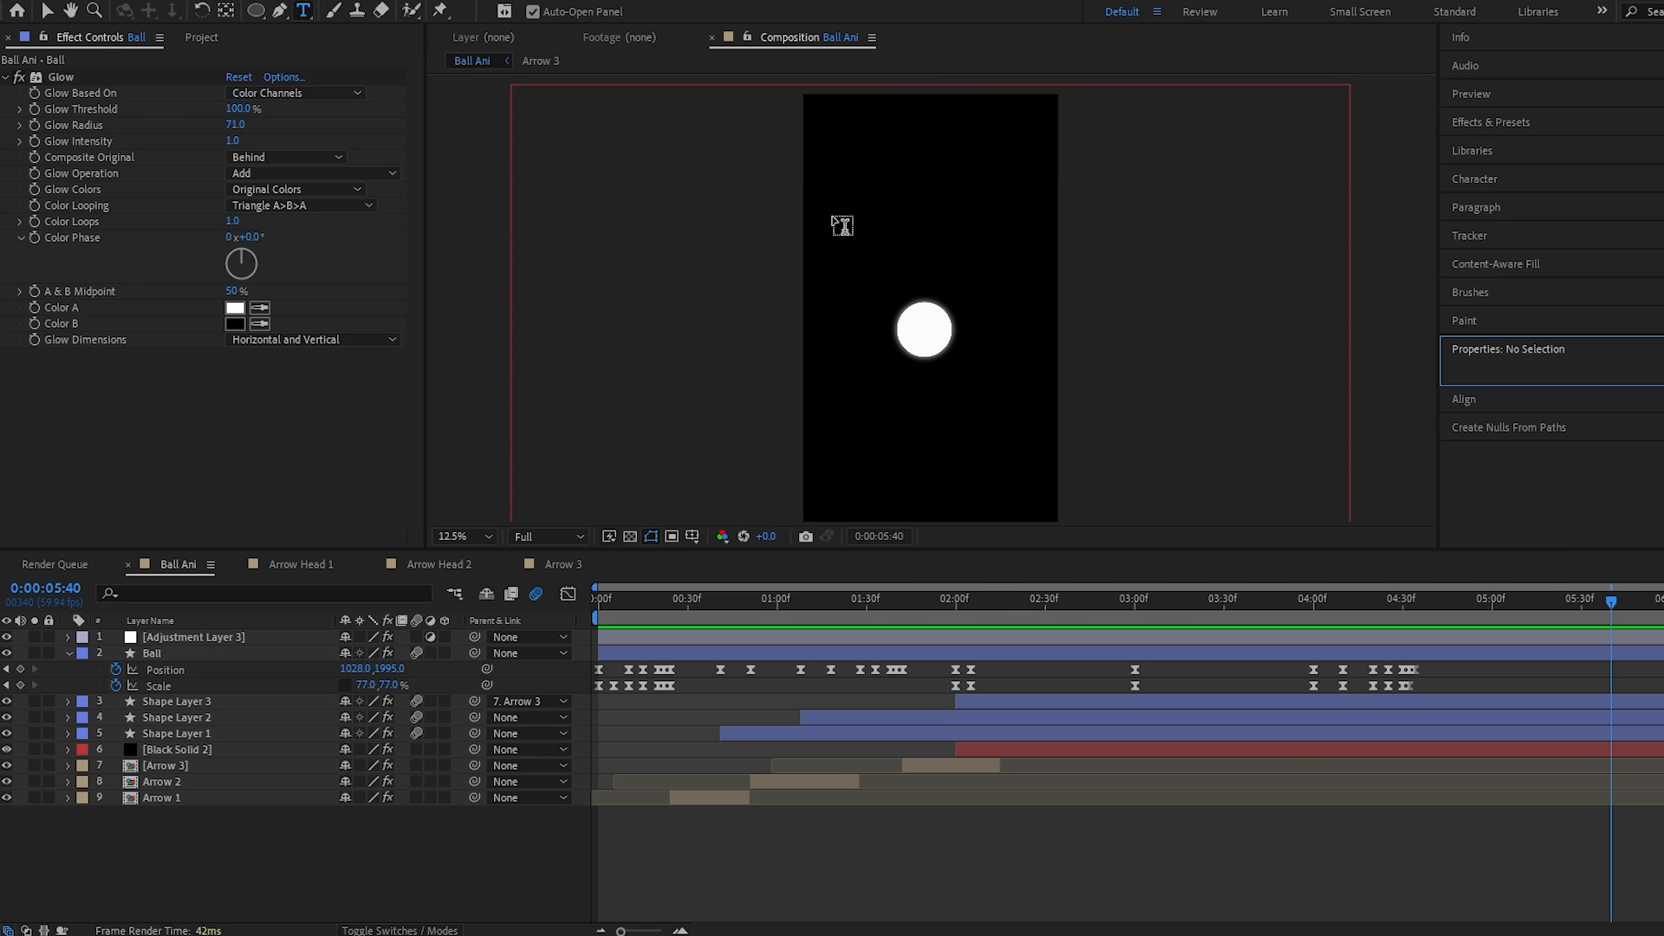
{"action": "left_click_drag", "start_coordinate": [819, 183], "coordinate": [1040, 248]}
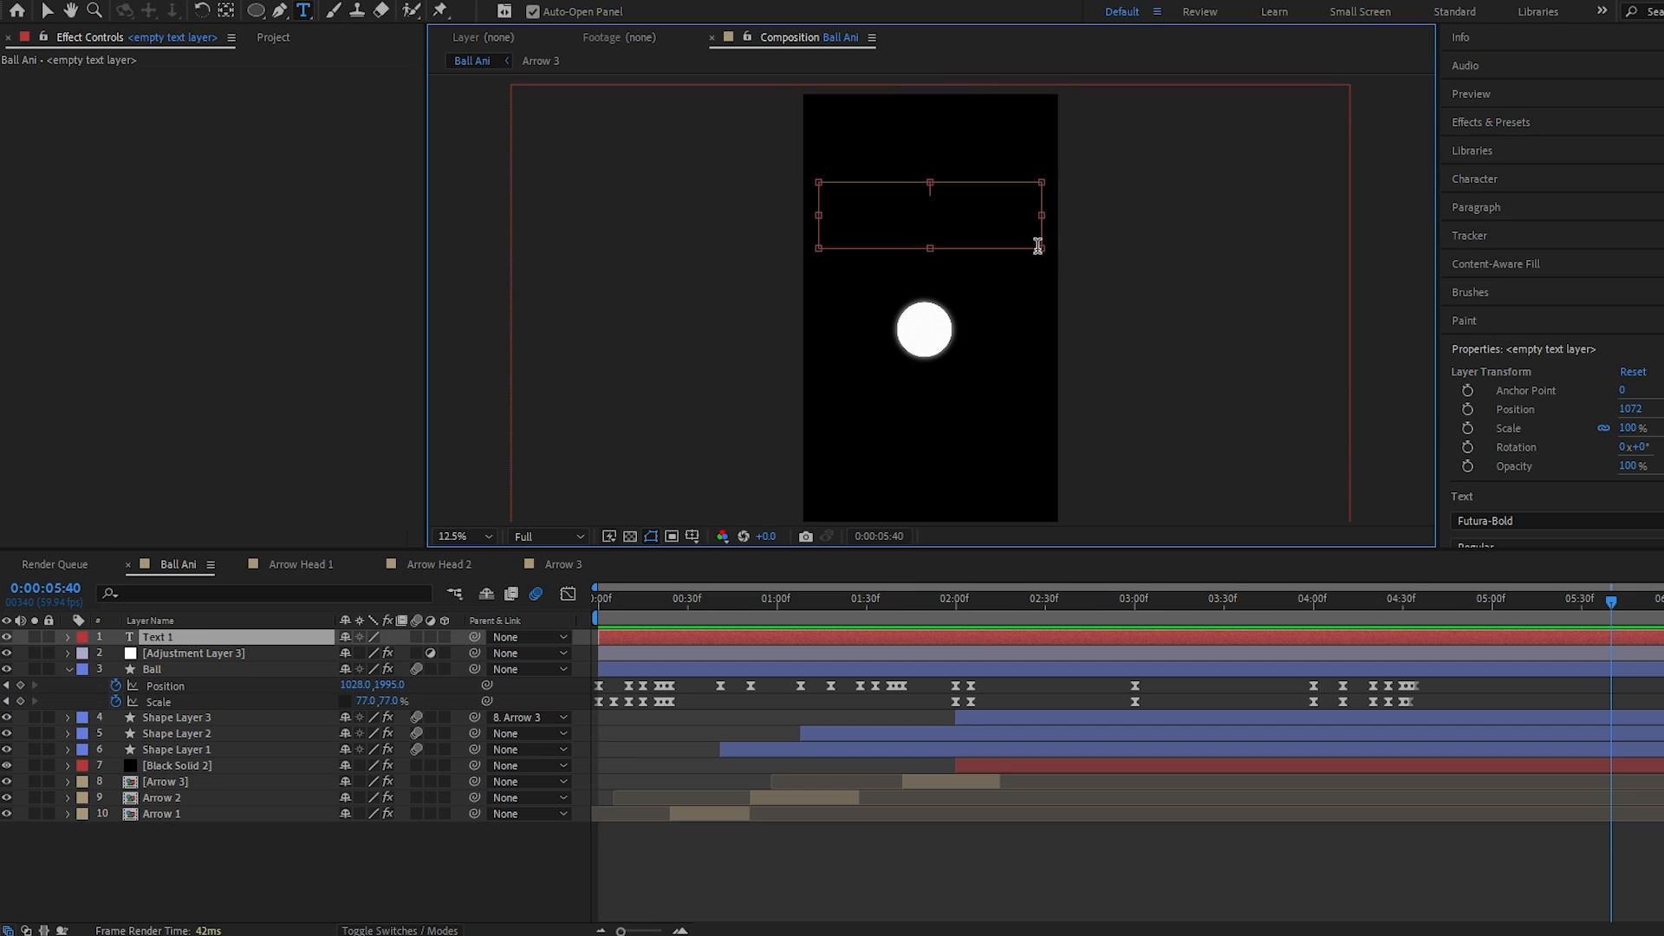
{"action": "key", "text": "ctrl+v"}
{"action": "scroll", "coordinate": [1597, 260], "scroll_direction": "down", "scroll_amount": 5}
{"action": "left_click", "coordinate": [1505, 261]}
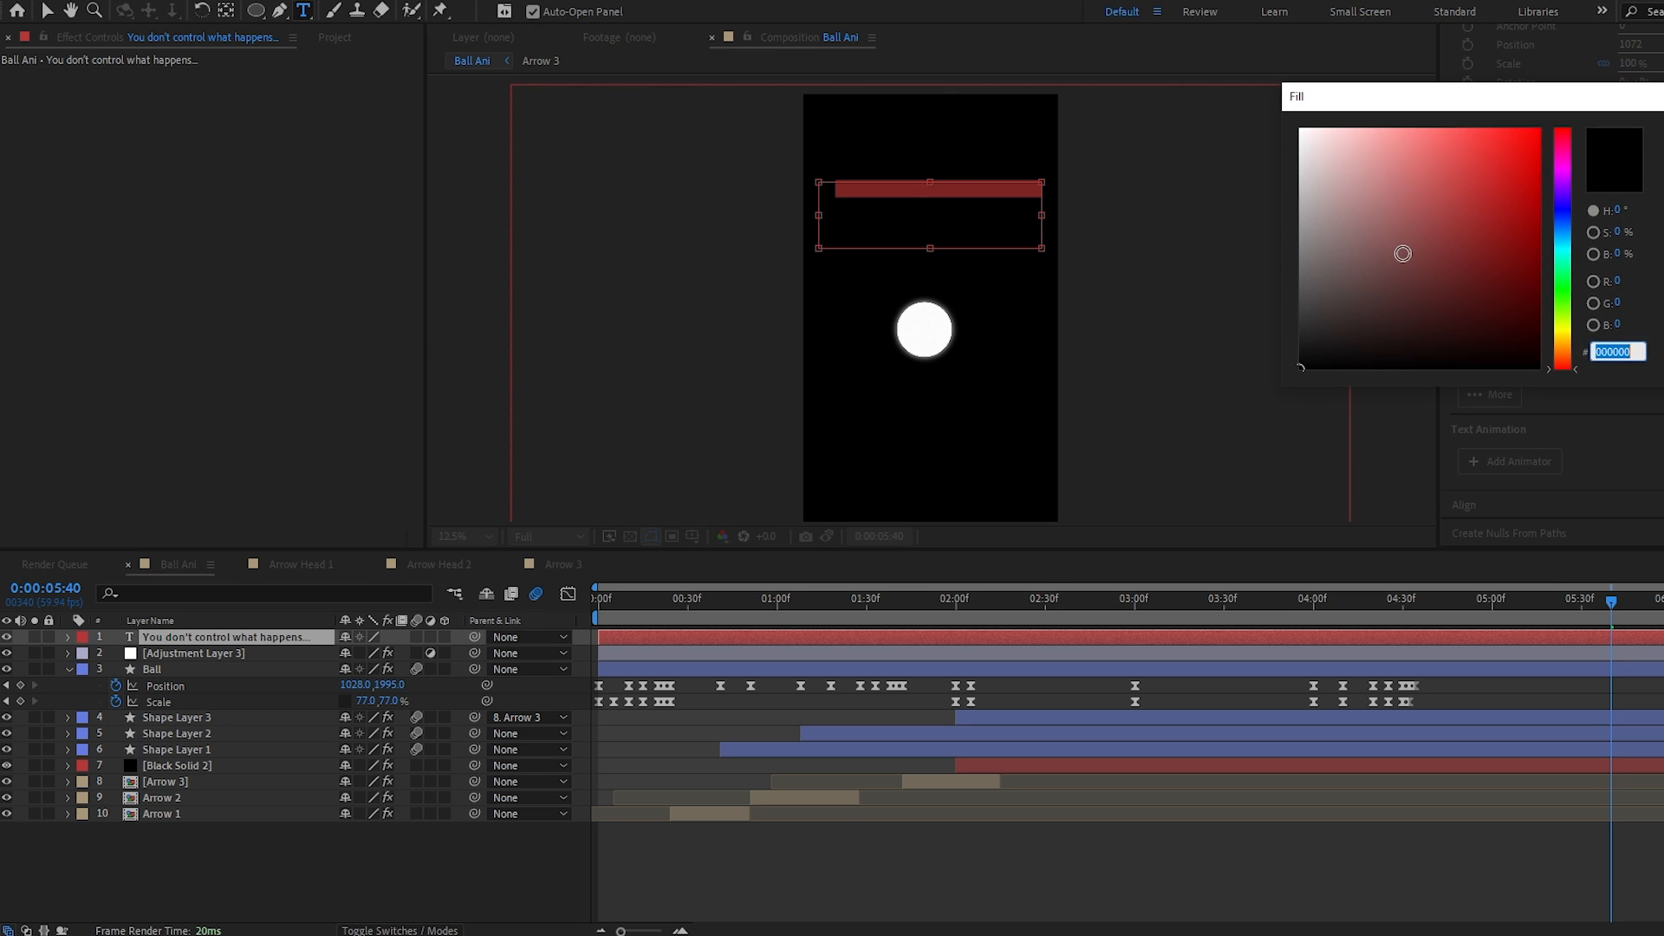
{"action": "left_click_drag", "start_coordinate": [1418, 290], "coordinate": [1237, 208]}
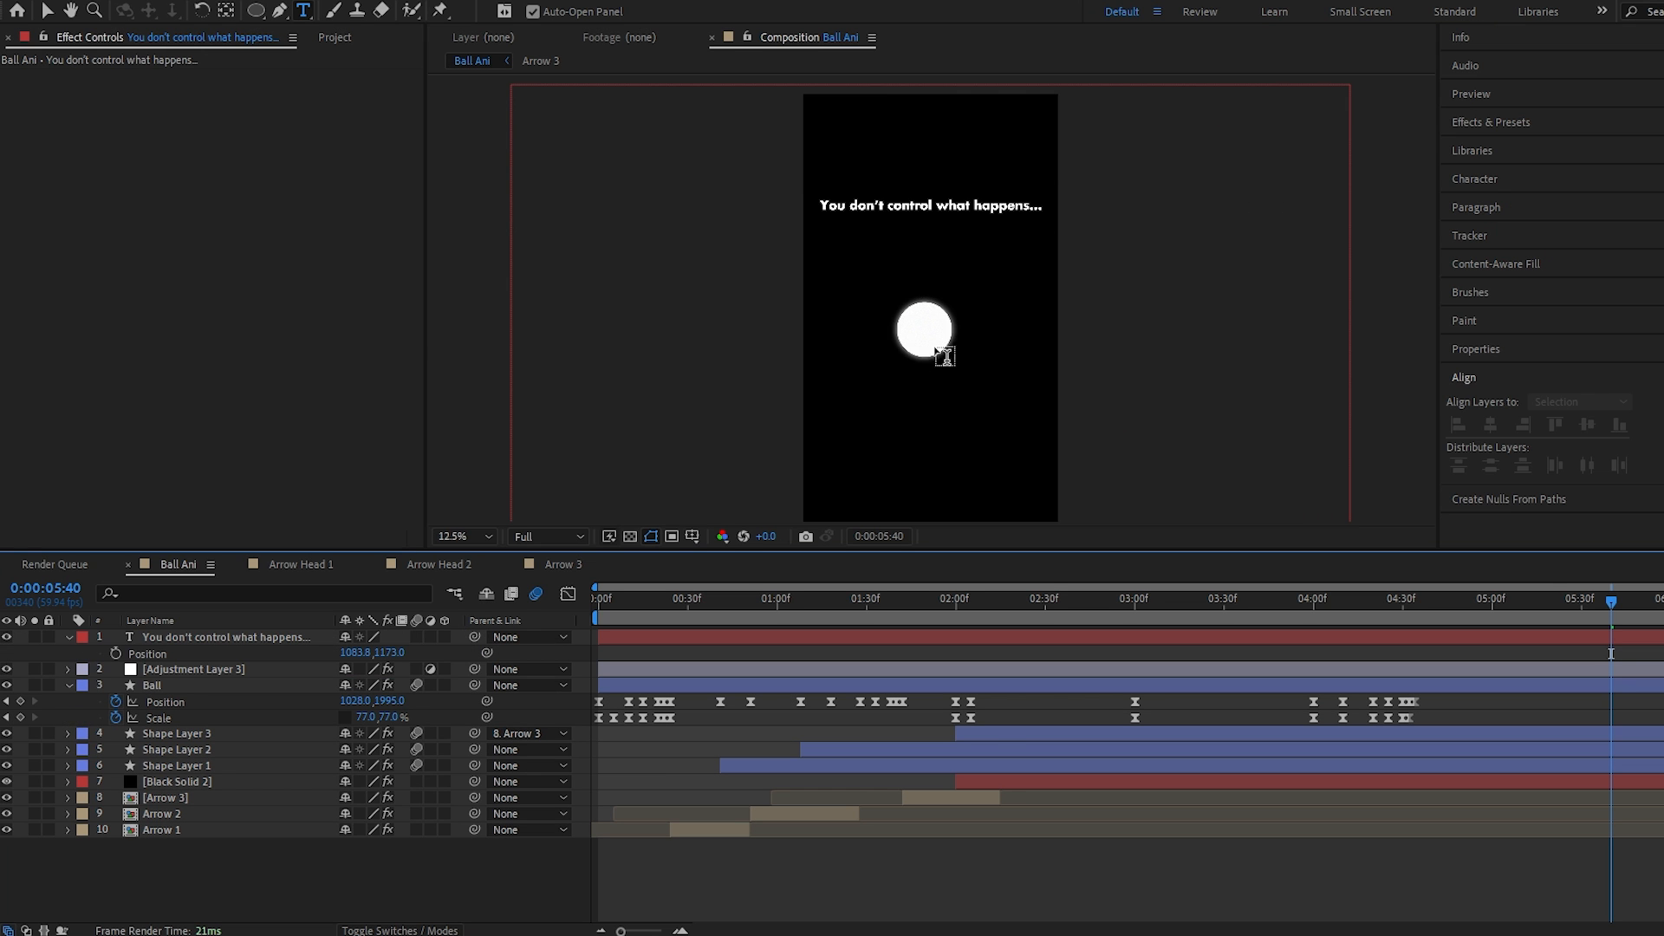
Step: Move the adjustment layer above the text, copy the ball's Glow effect onto the text layer, and return to frame 0
{"action": "left_click", "coordinate": [188, 683]}
{"action": "left_click_drag", "start_coordinate": [192, 669], "coordinate": [208, 641]}
{"action": "left_click", "coordinate": [177, 687]}
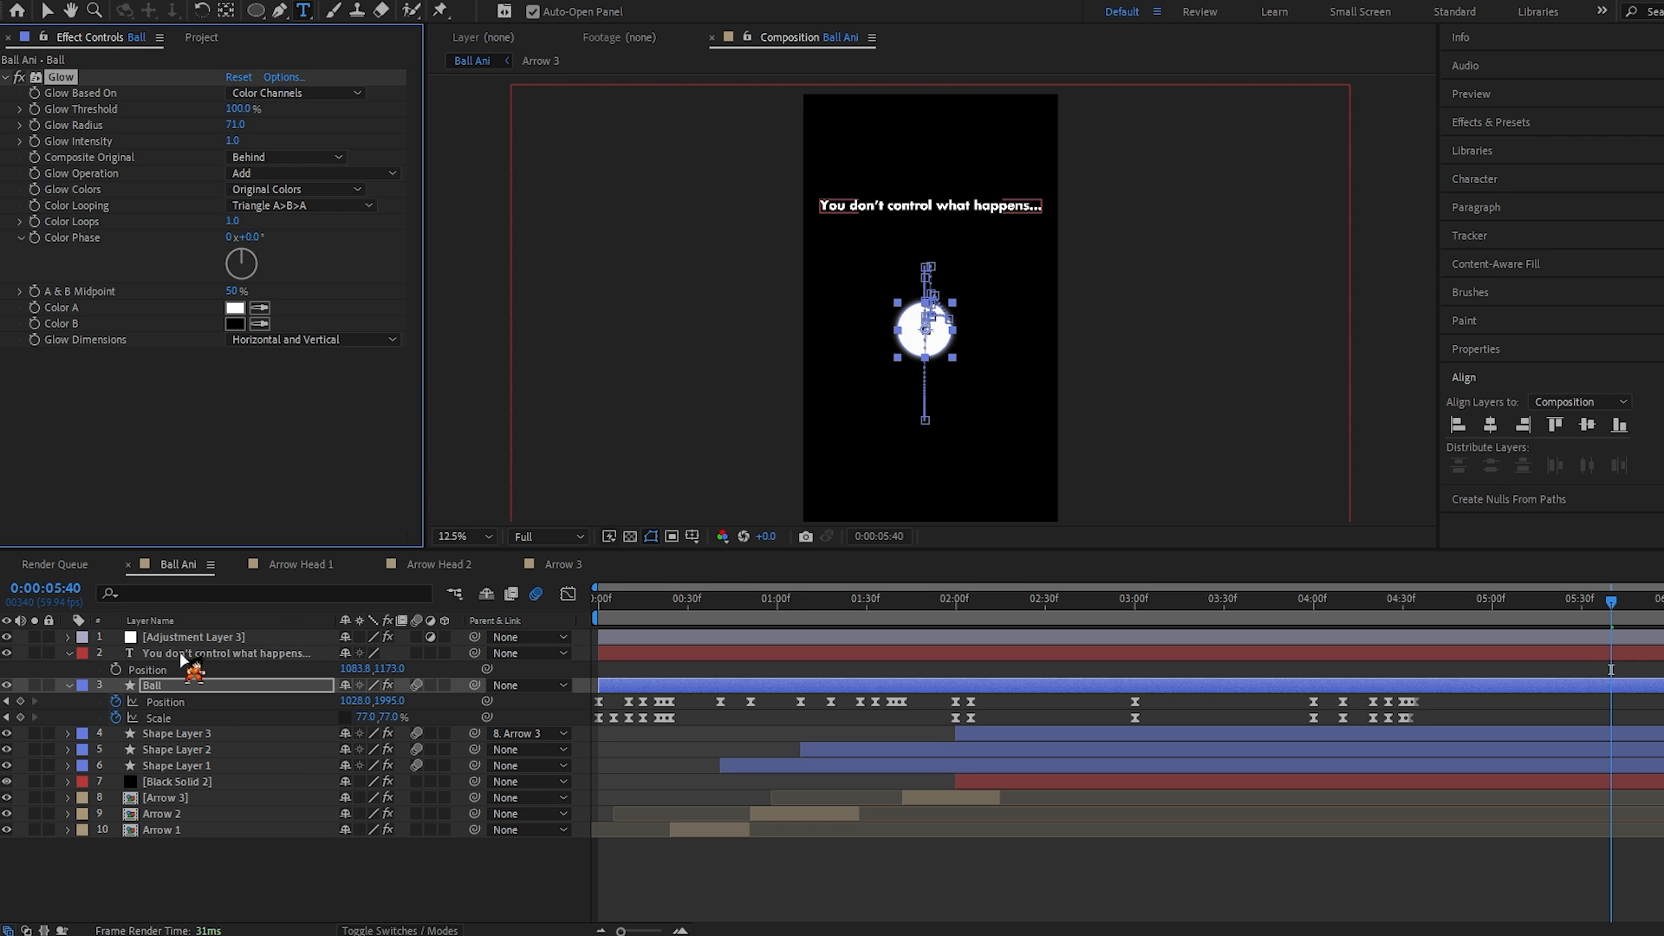
{"action": "left_click_drag", "start_coordinate": [191, 663], "coordinate": [193, 657]}
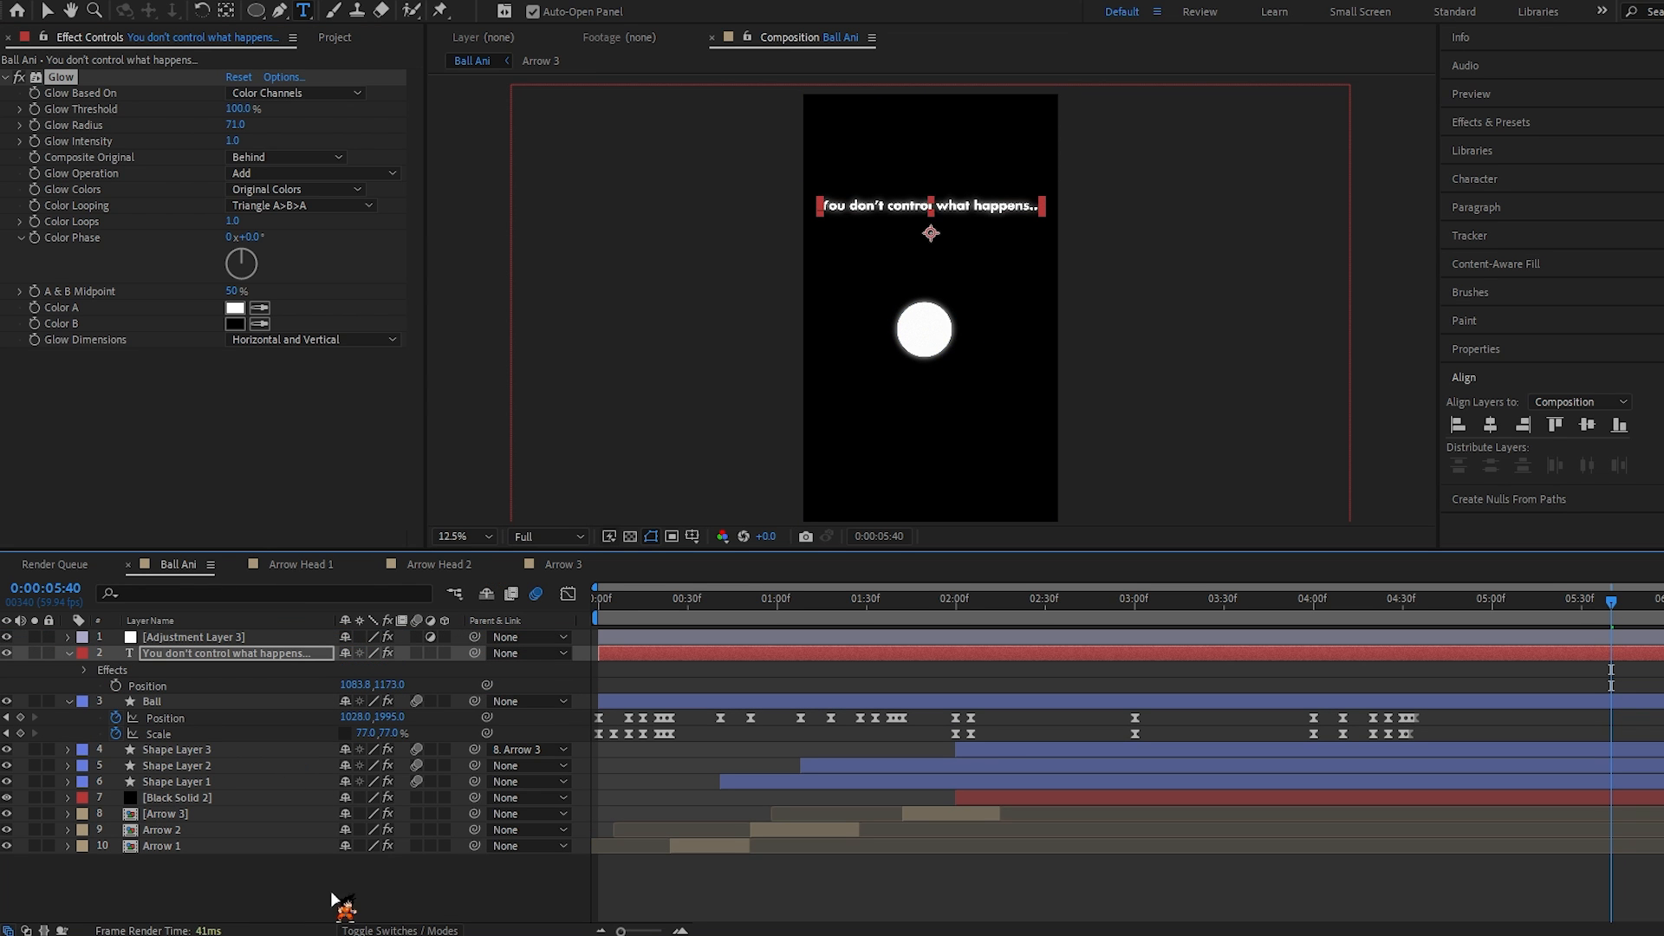
{"action": "left_click", "coordinate": [597, 609]}
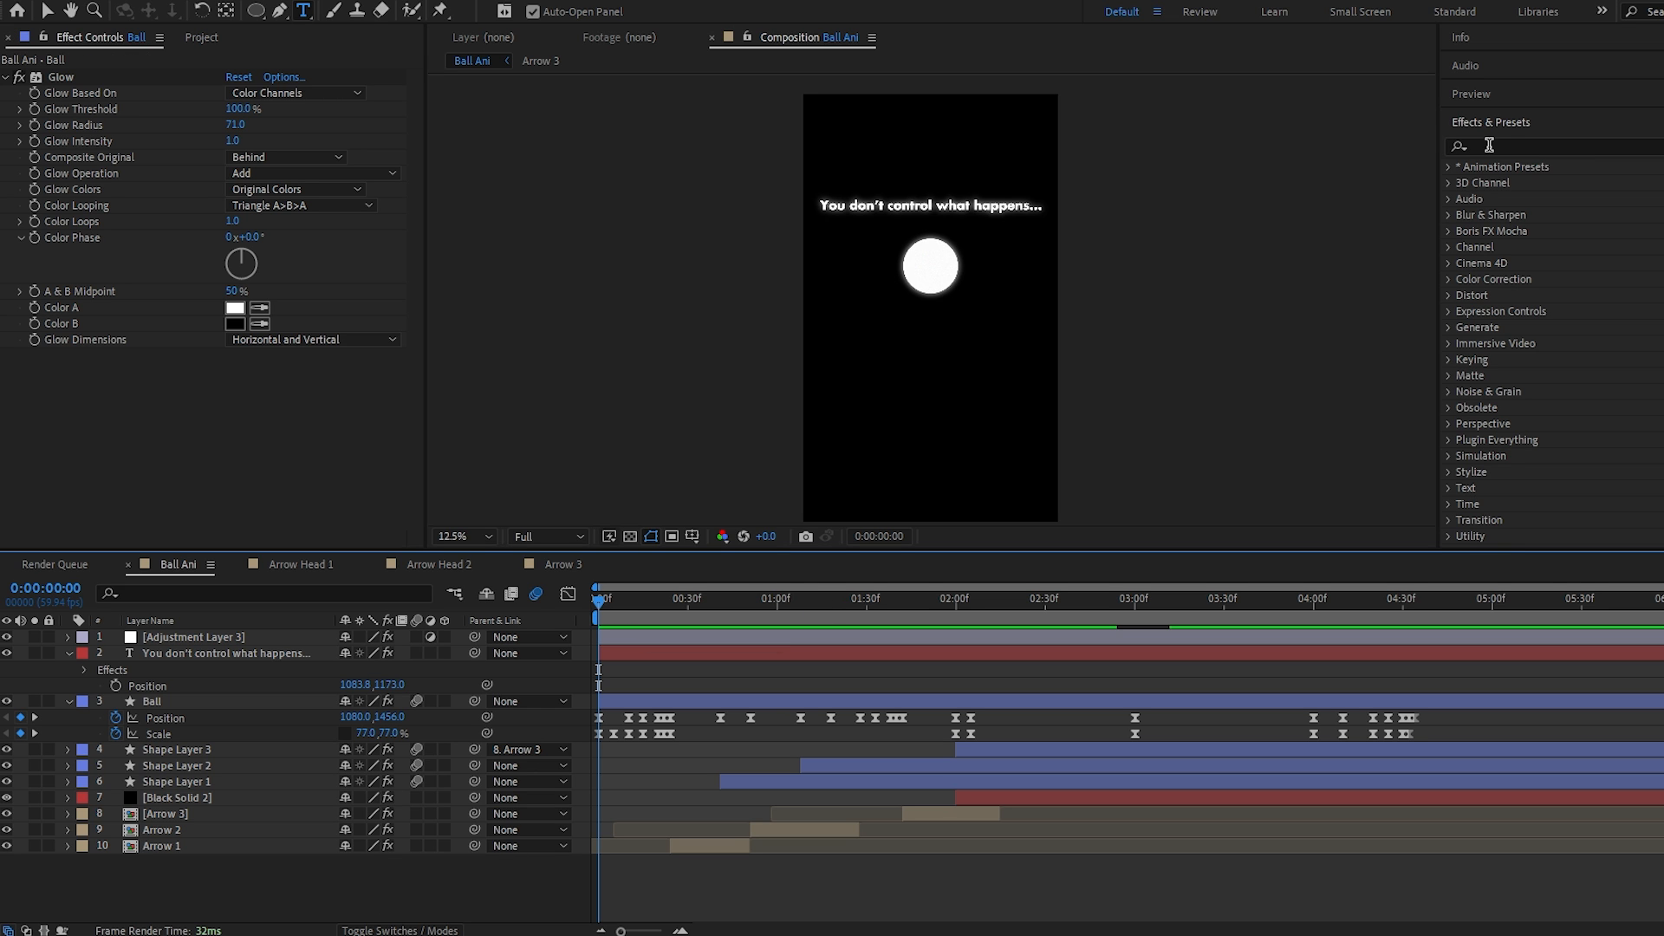
Step: Apply the Slide Down By Character preset to the caption text layer from frame 0
{"action": "left_click", "coordinate": [1489, 145]}
{"action": "type", "text": "slide"}
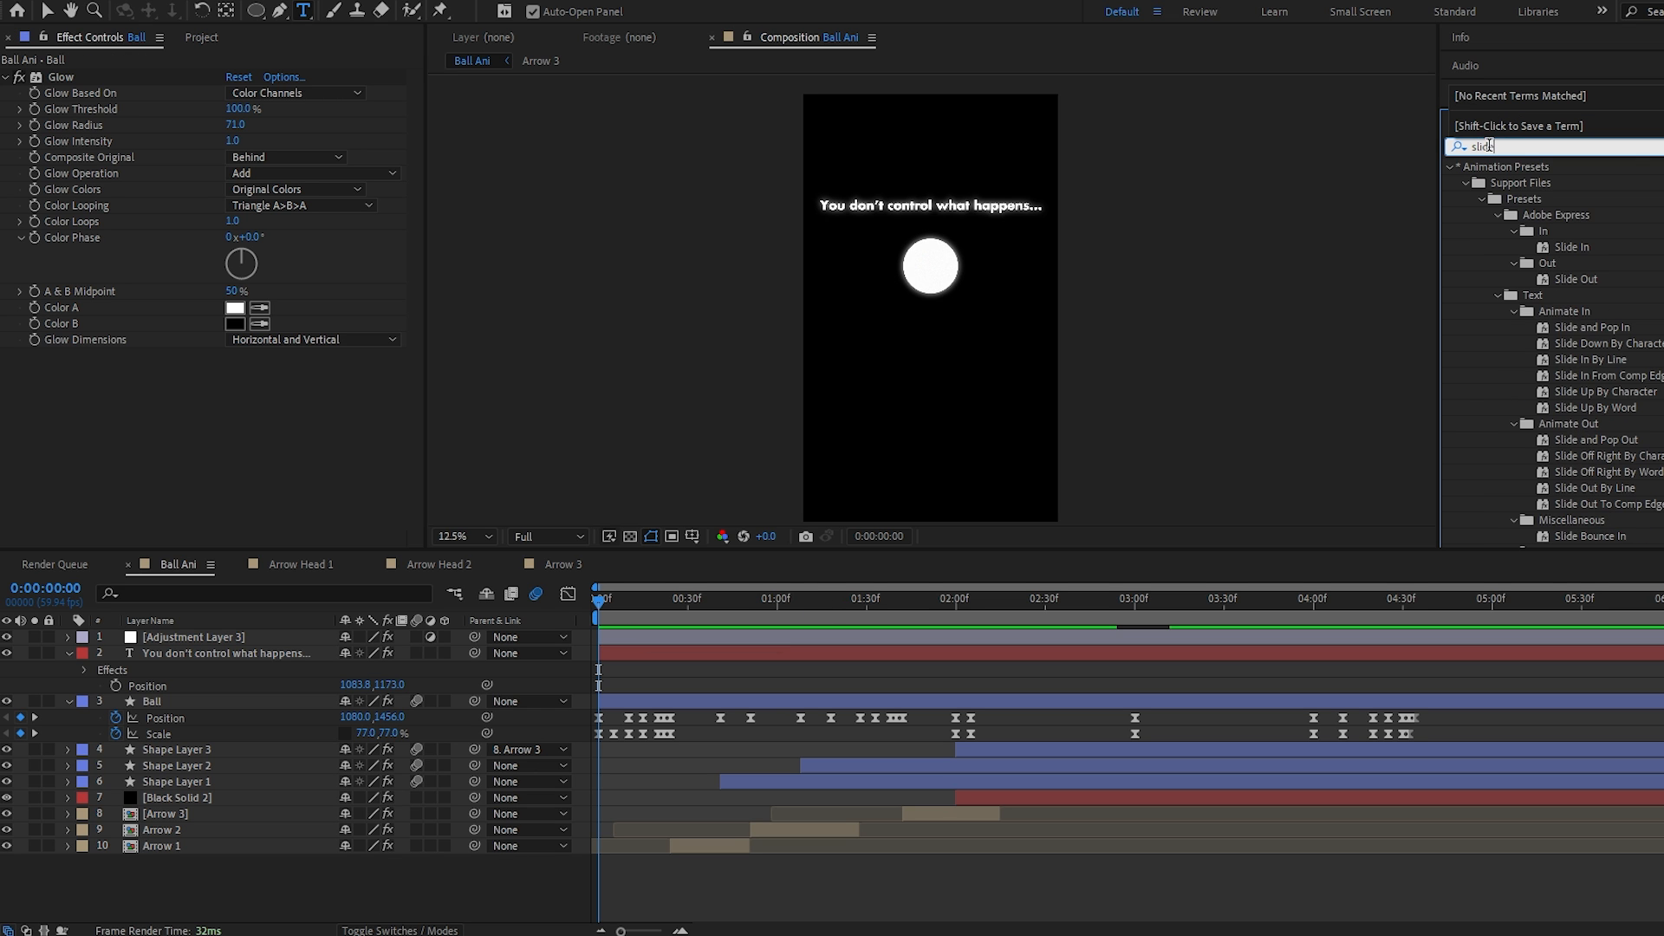
{"action": "type", "text": " down by"}
{"action": "left_click_drag", "start_coordinate": [1603, 247], "coordinate": [731, 668]}
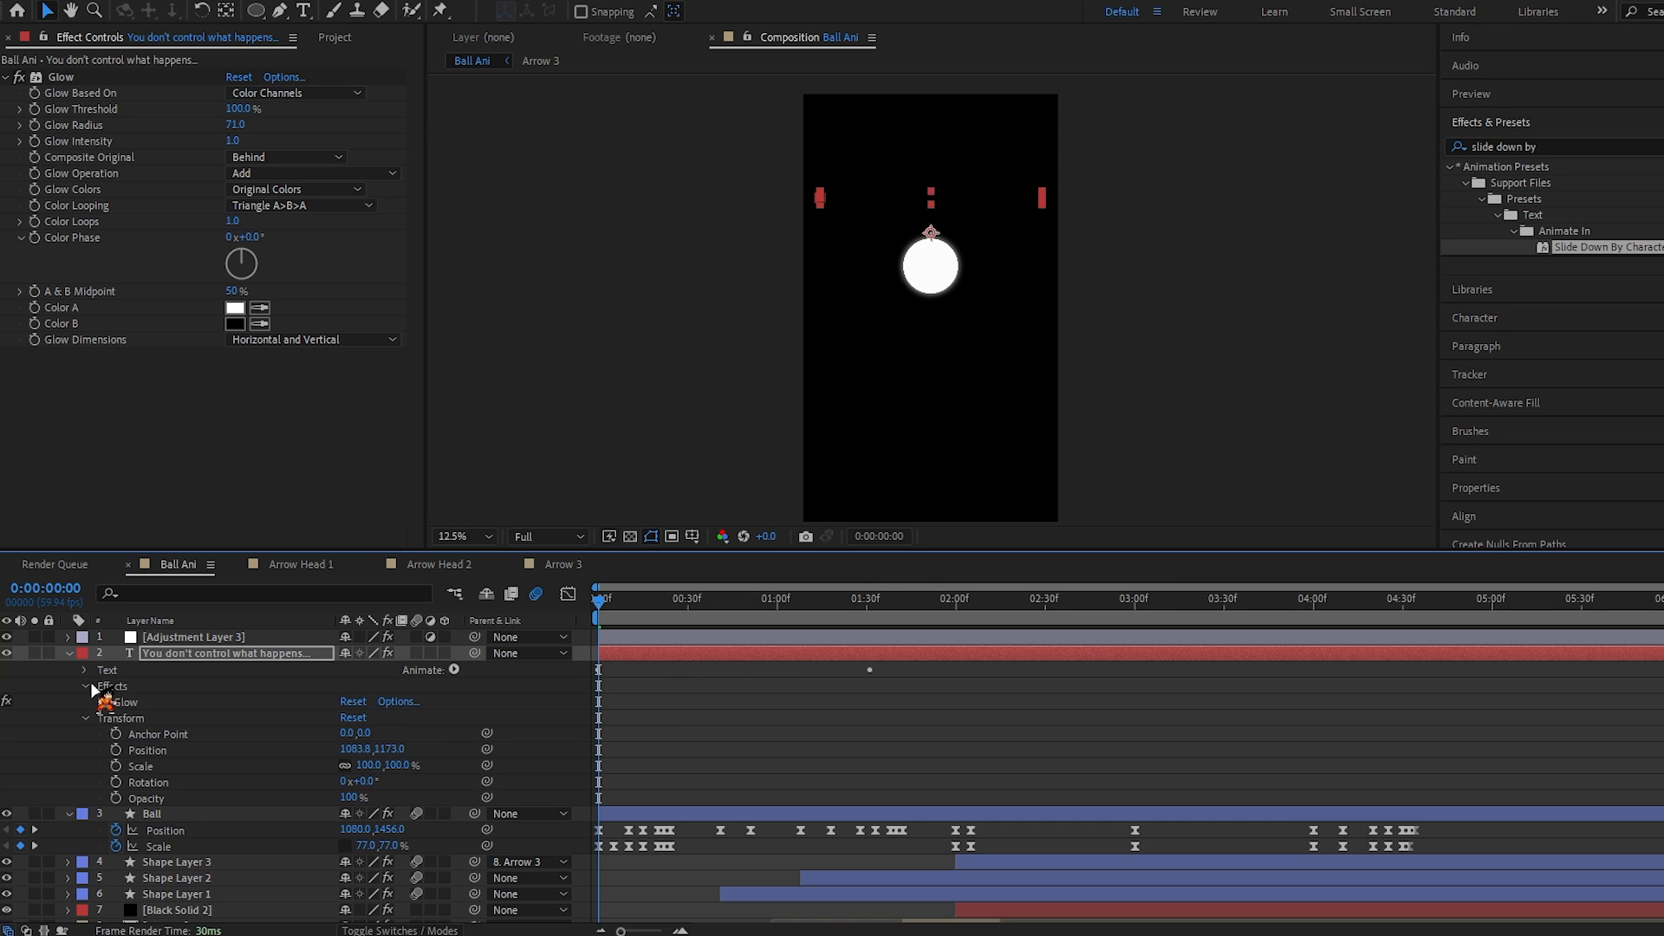
Step: Shorten the caption's slide-in by moving its last Range Selector Offset keyframe to about frame 9, and preview the animation
{"action": "left_click", "coordinate": [86, 670]}
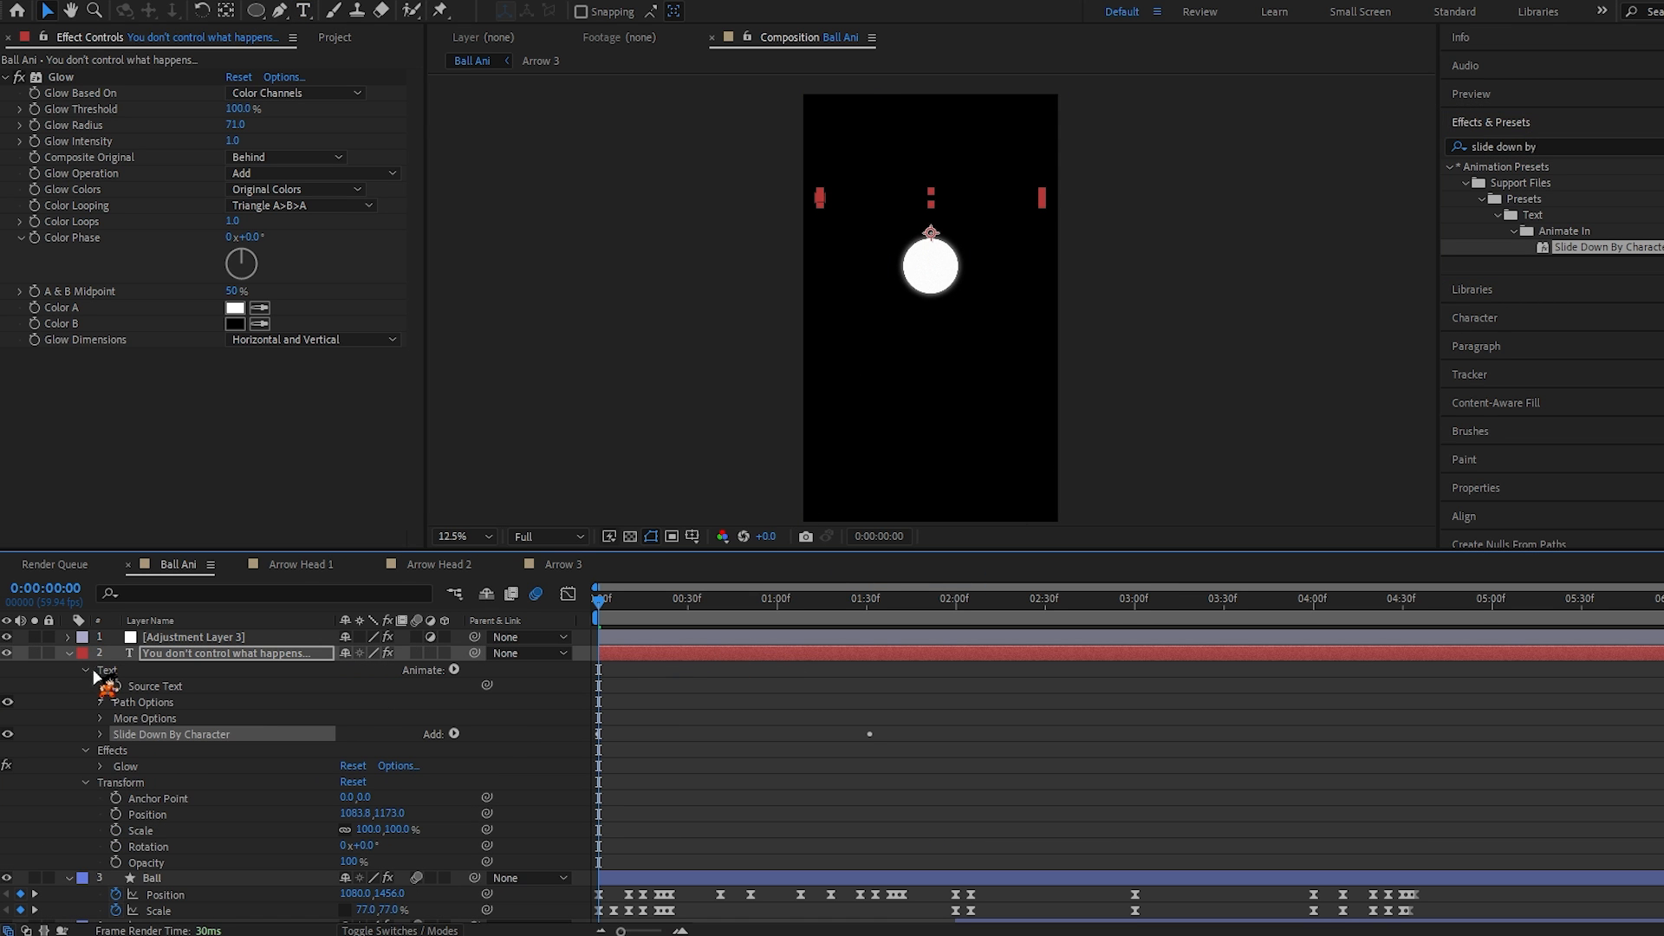
{"action": "left_click", "coordinate": [101, 735]}
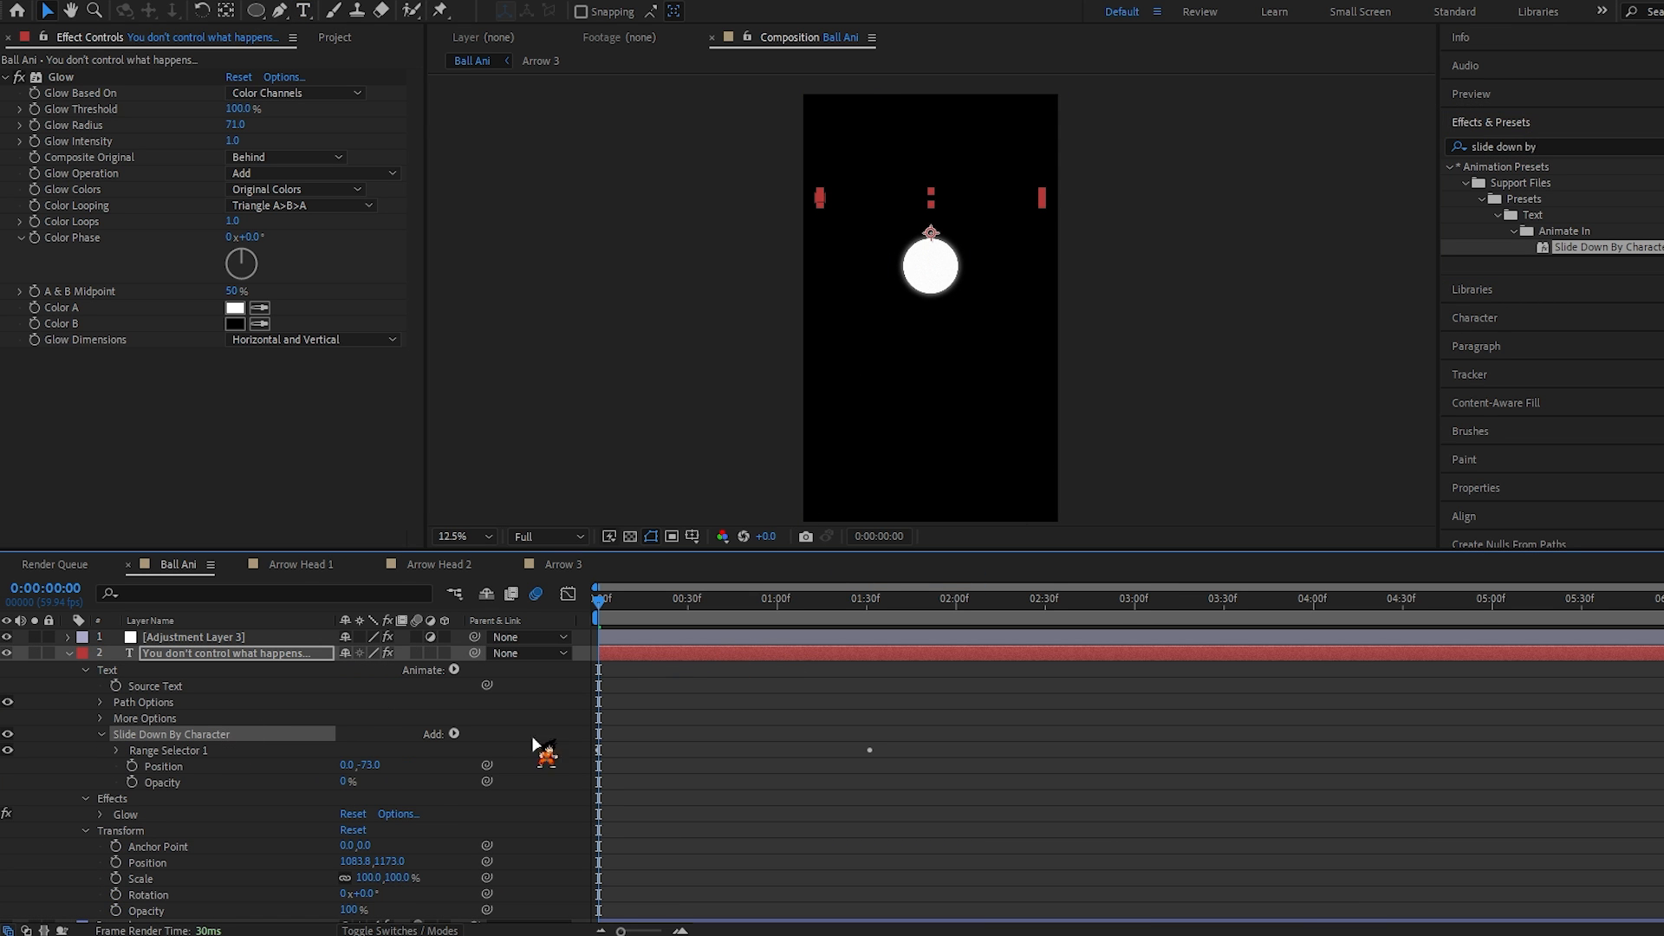
{"action": "left_click", "coordinate": [116, 750]}
{"action": "key", "text": "equal"}
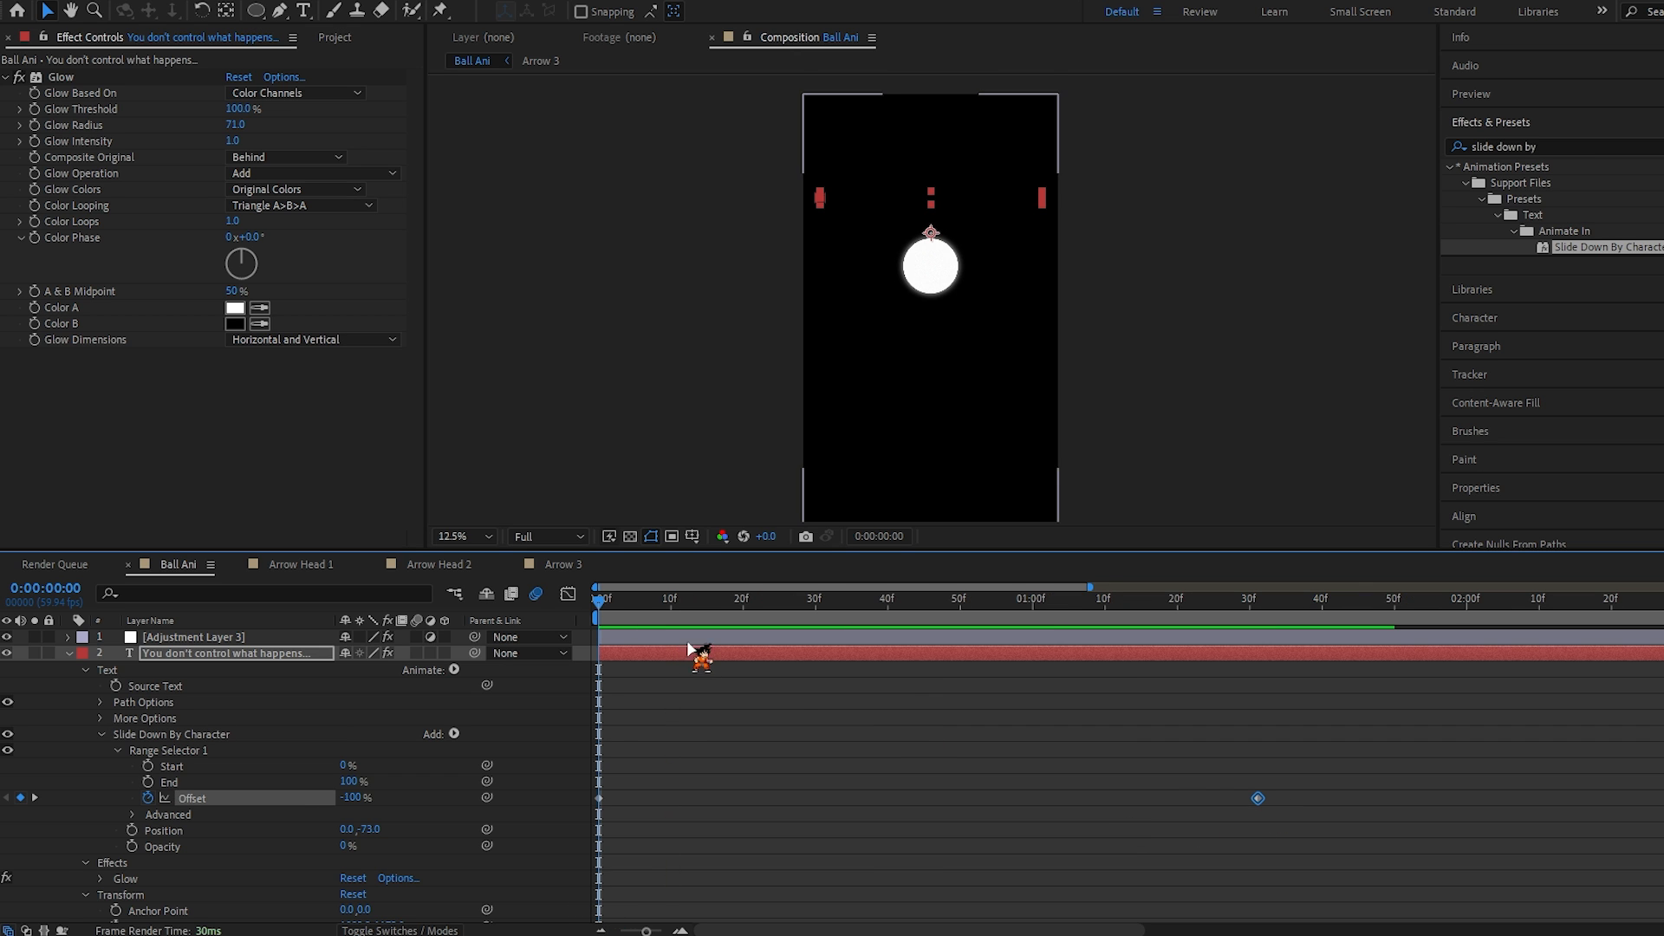
{"action": "left_click", "coordinate": [665, 604]}
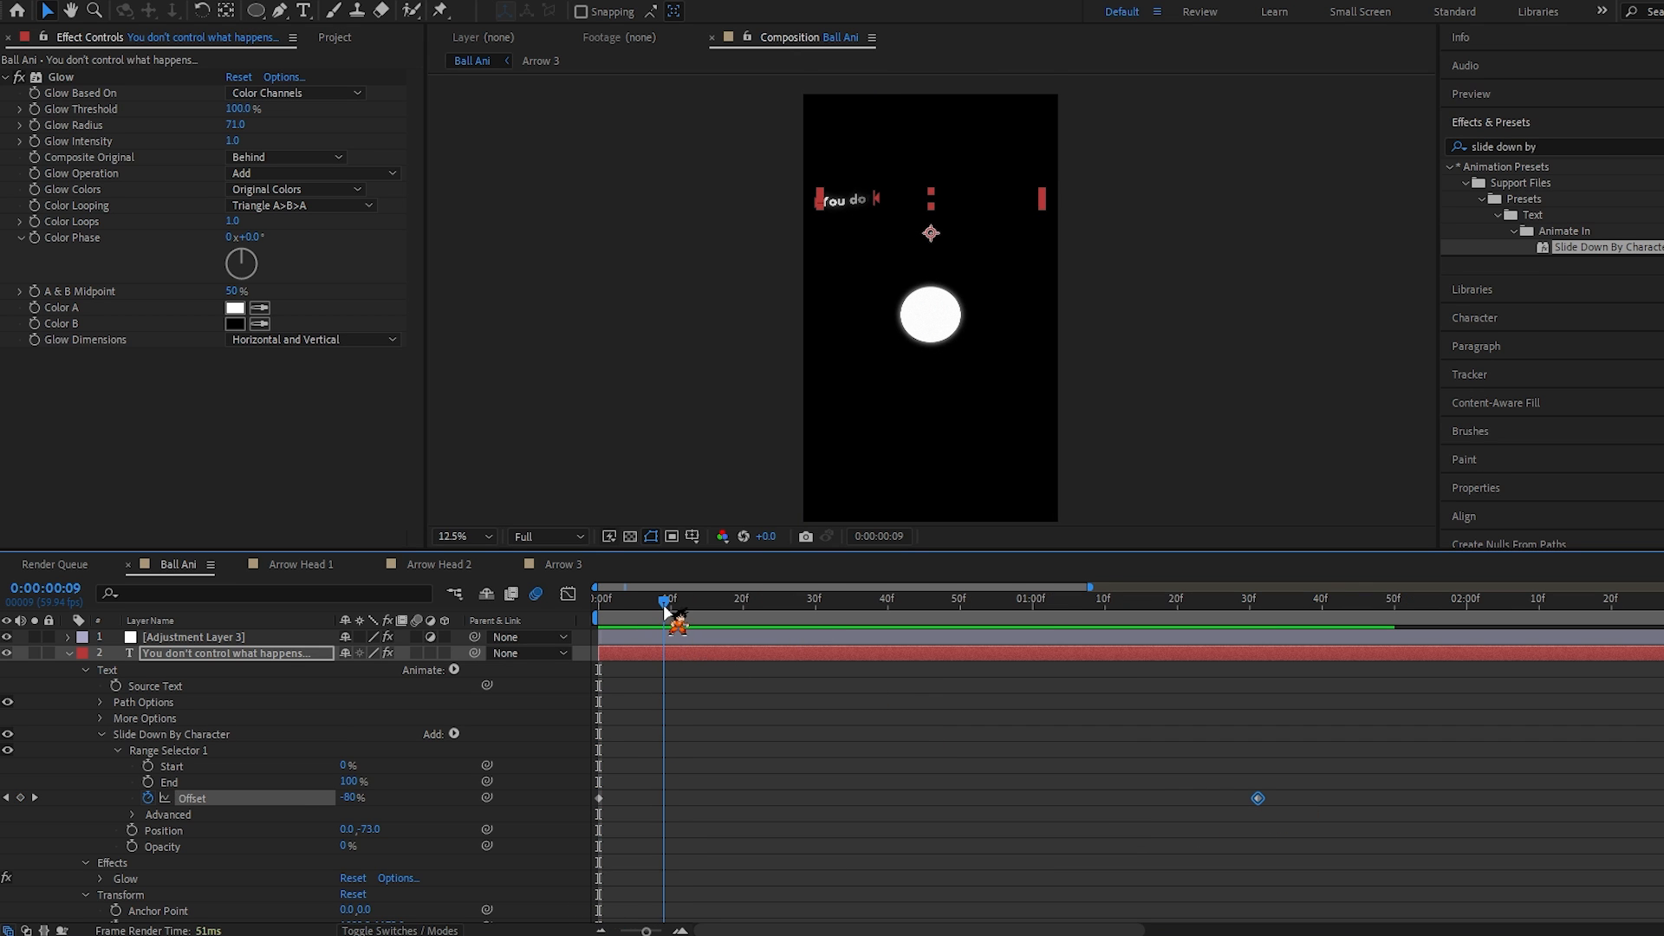
{"action": "left_click_drag", "start_coordinate": [1258, 797], "coordinate": [656, 797]}
{"action": "left_click_drag", "start_coordinate": [637, 600], "coordinate": [592, 626]}
{"action": "key", "text": "space"}
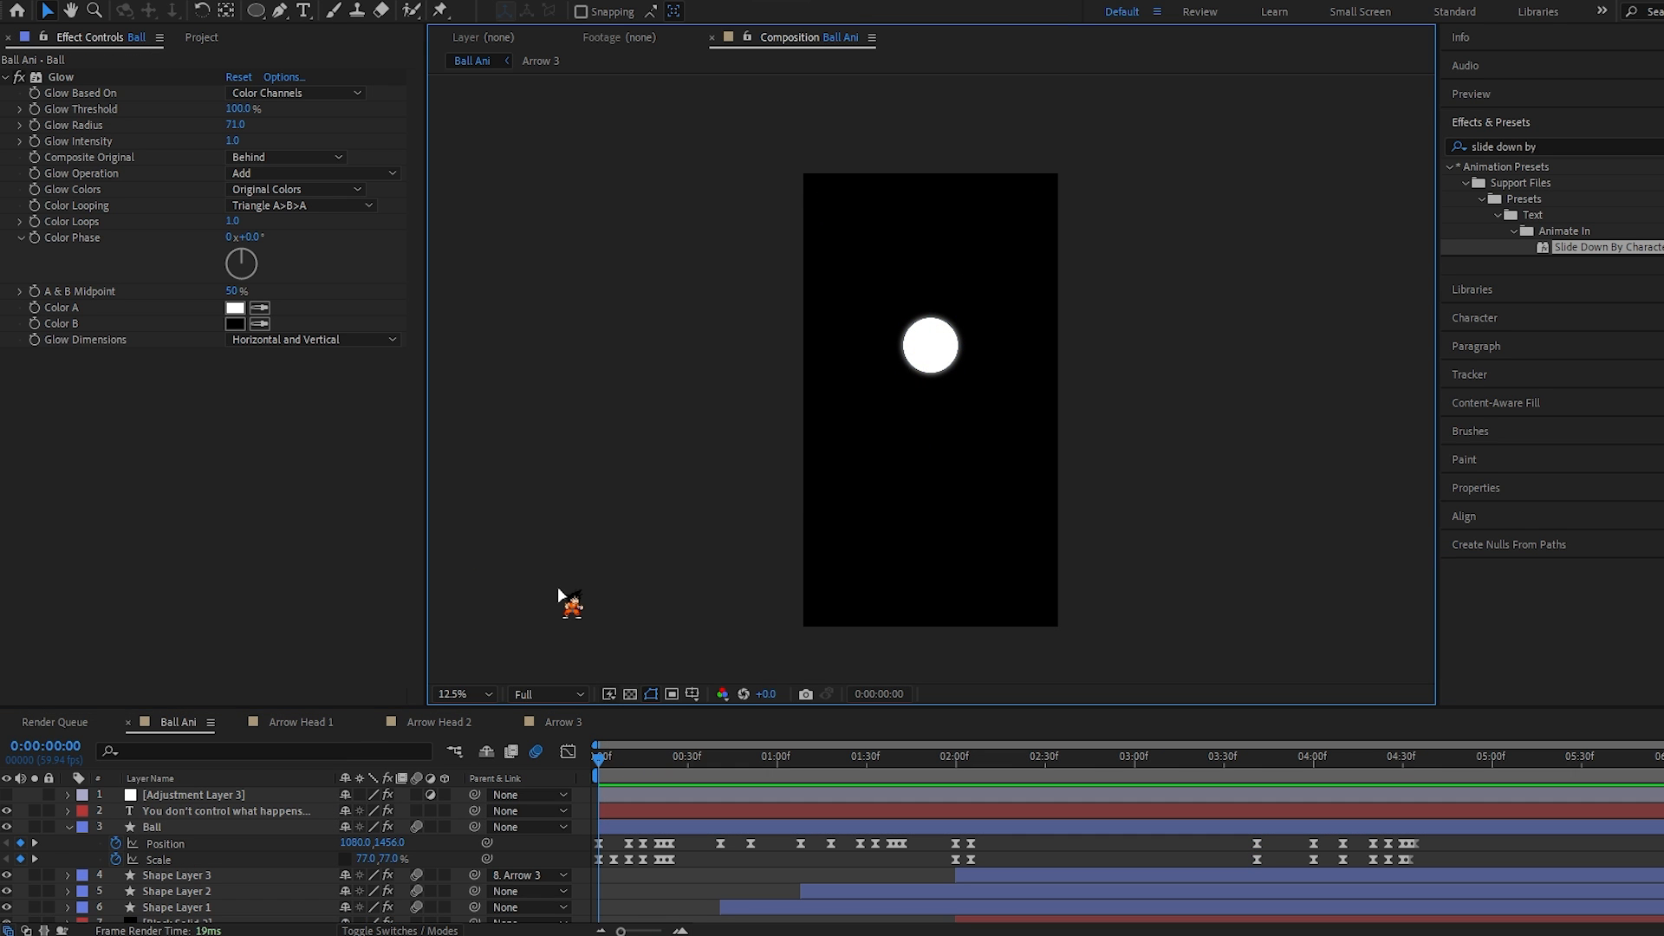
{"action": "key", "text": "space"}
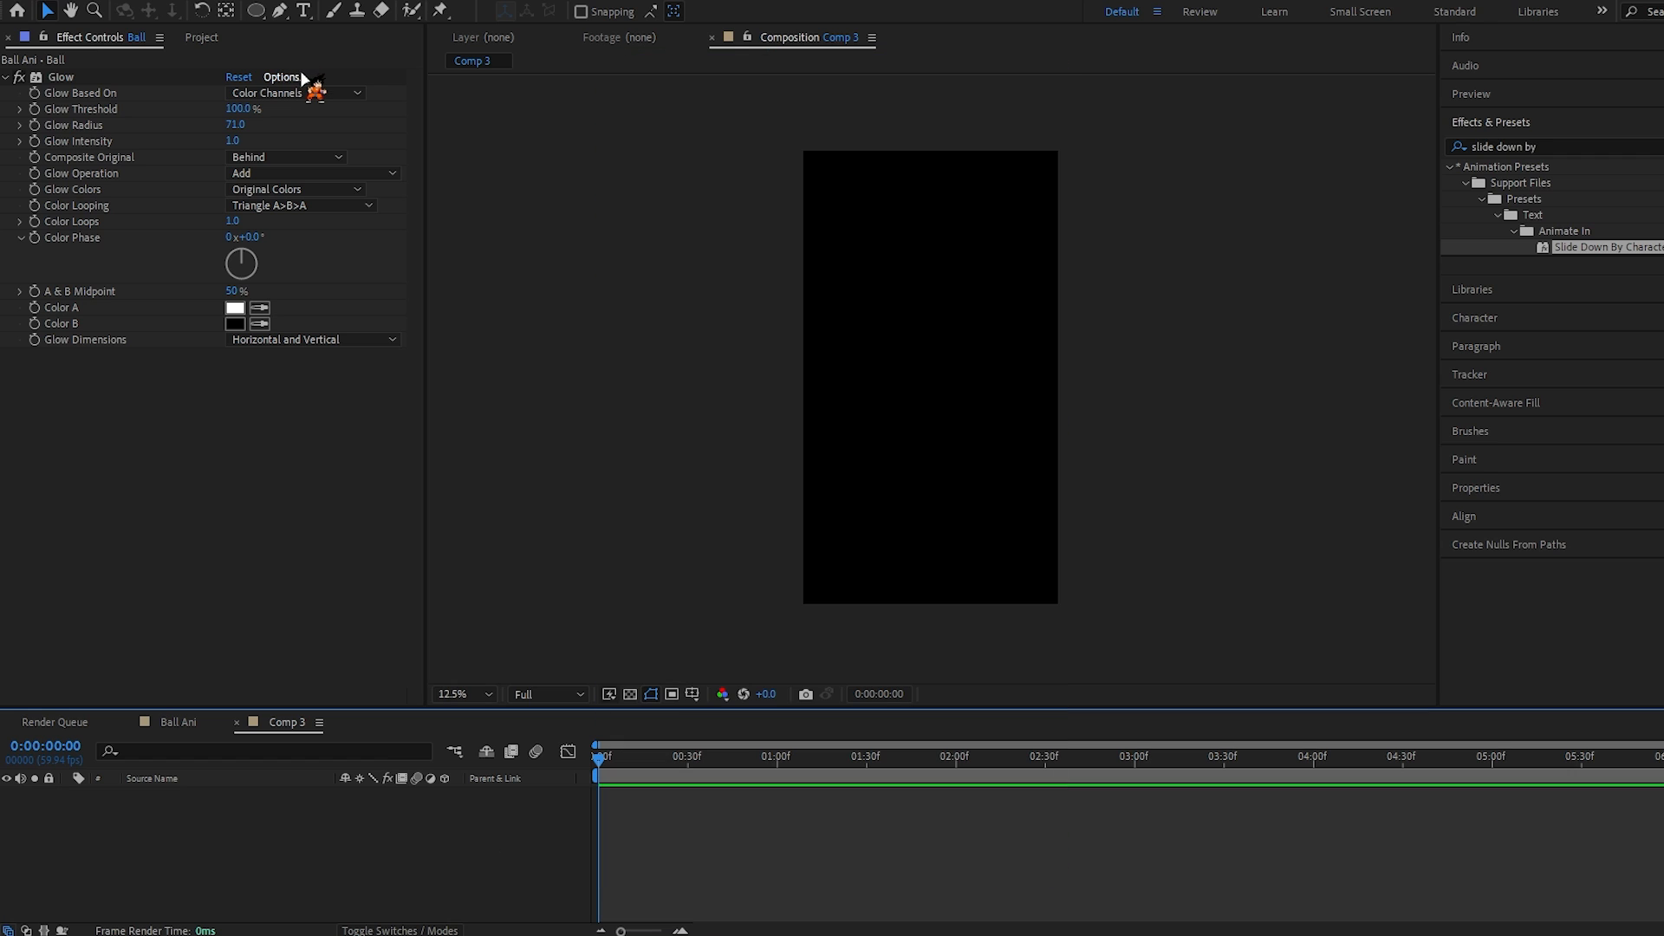
Step: Draw nested red, yellow, blue and green circles with white strokes in Comp 3 and name each layer after its colour
{"action": "left_click", "coordinate": [257, 11]}
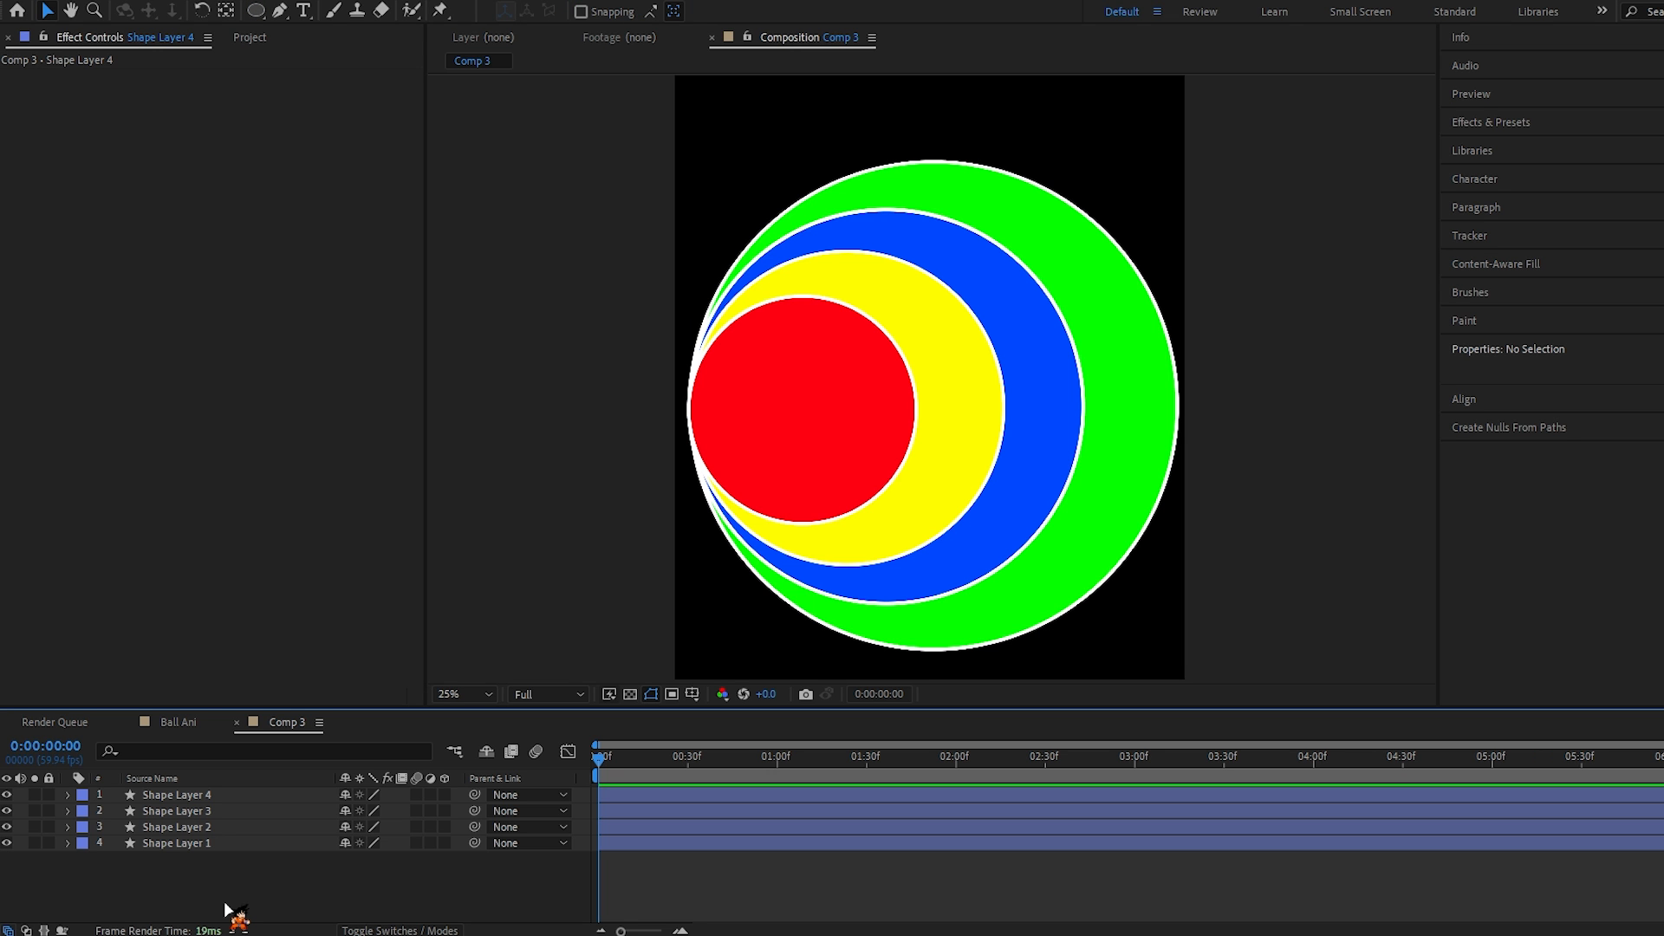
{"action": "left_click", "coordinate": [176, 795]}
{"action": "key", "text": "Return"}
{"action": "type", "text": "red circle"}
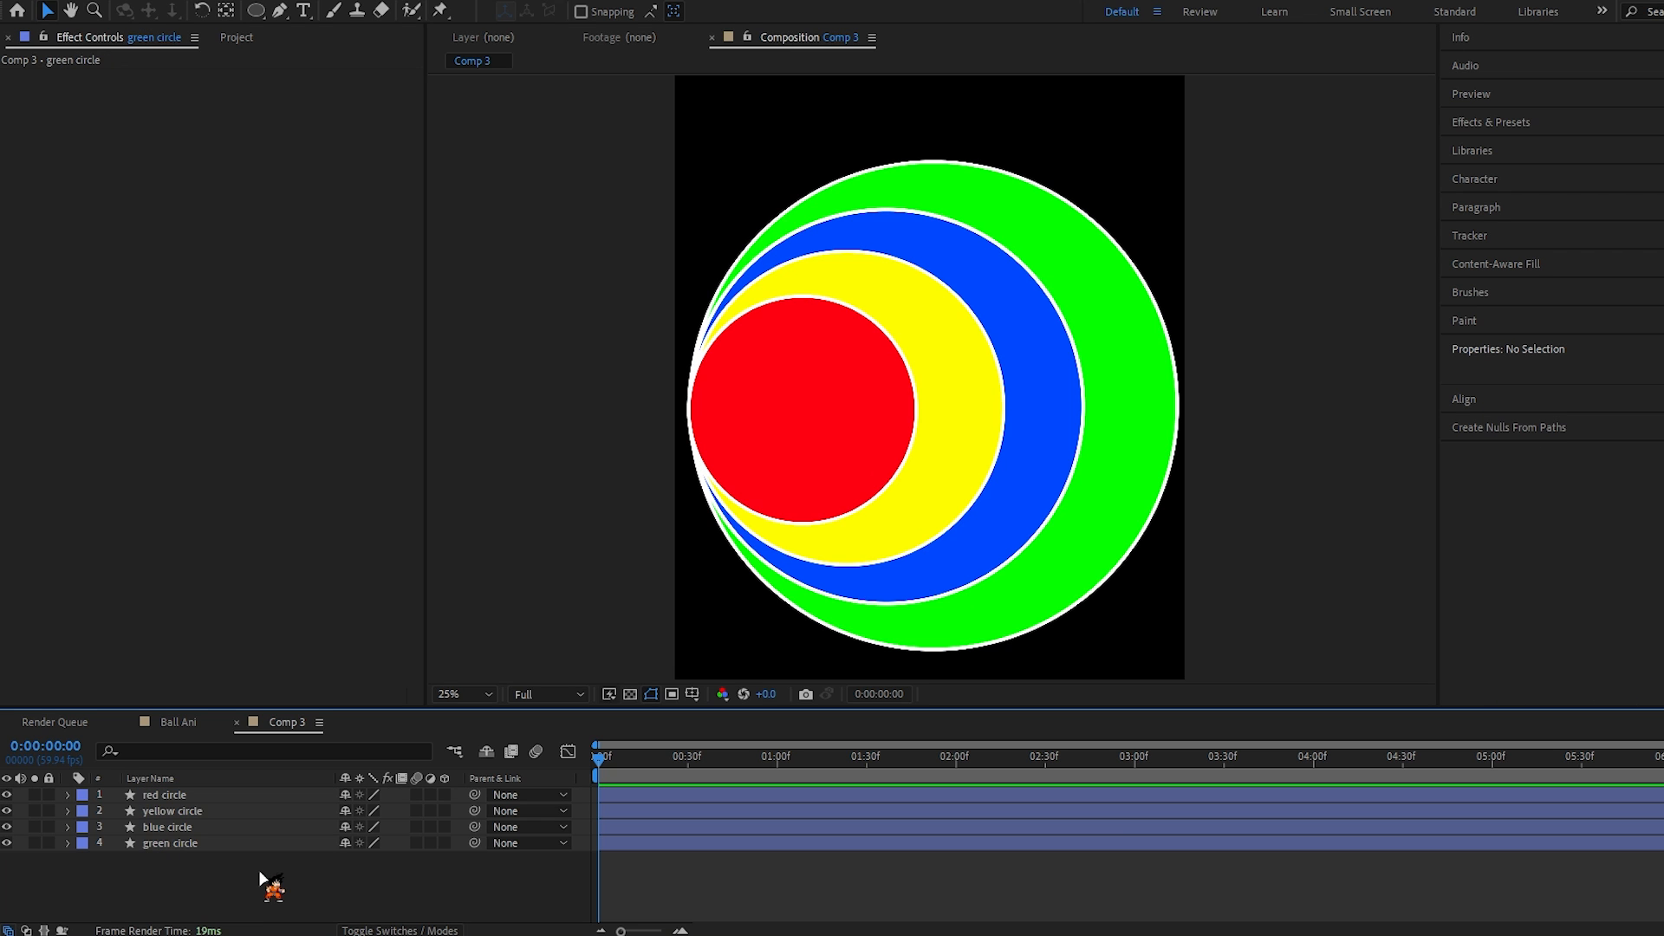
Step: Duplicate the red, yellow, blue and green circle layers
{"action": "left_click_drag", "start_coordinate": [230, 873], "coordinate": [191, 801]}
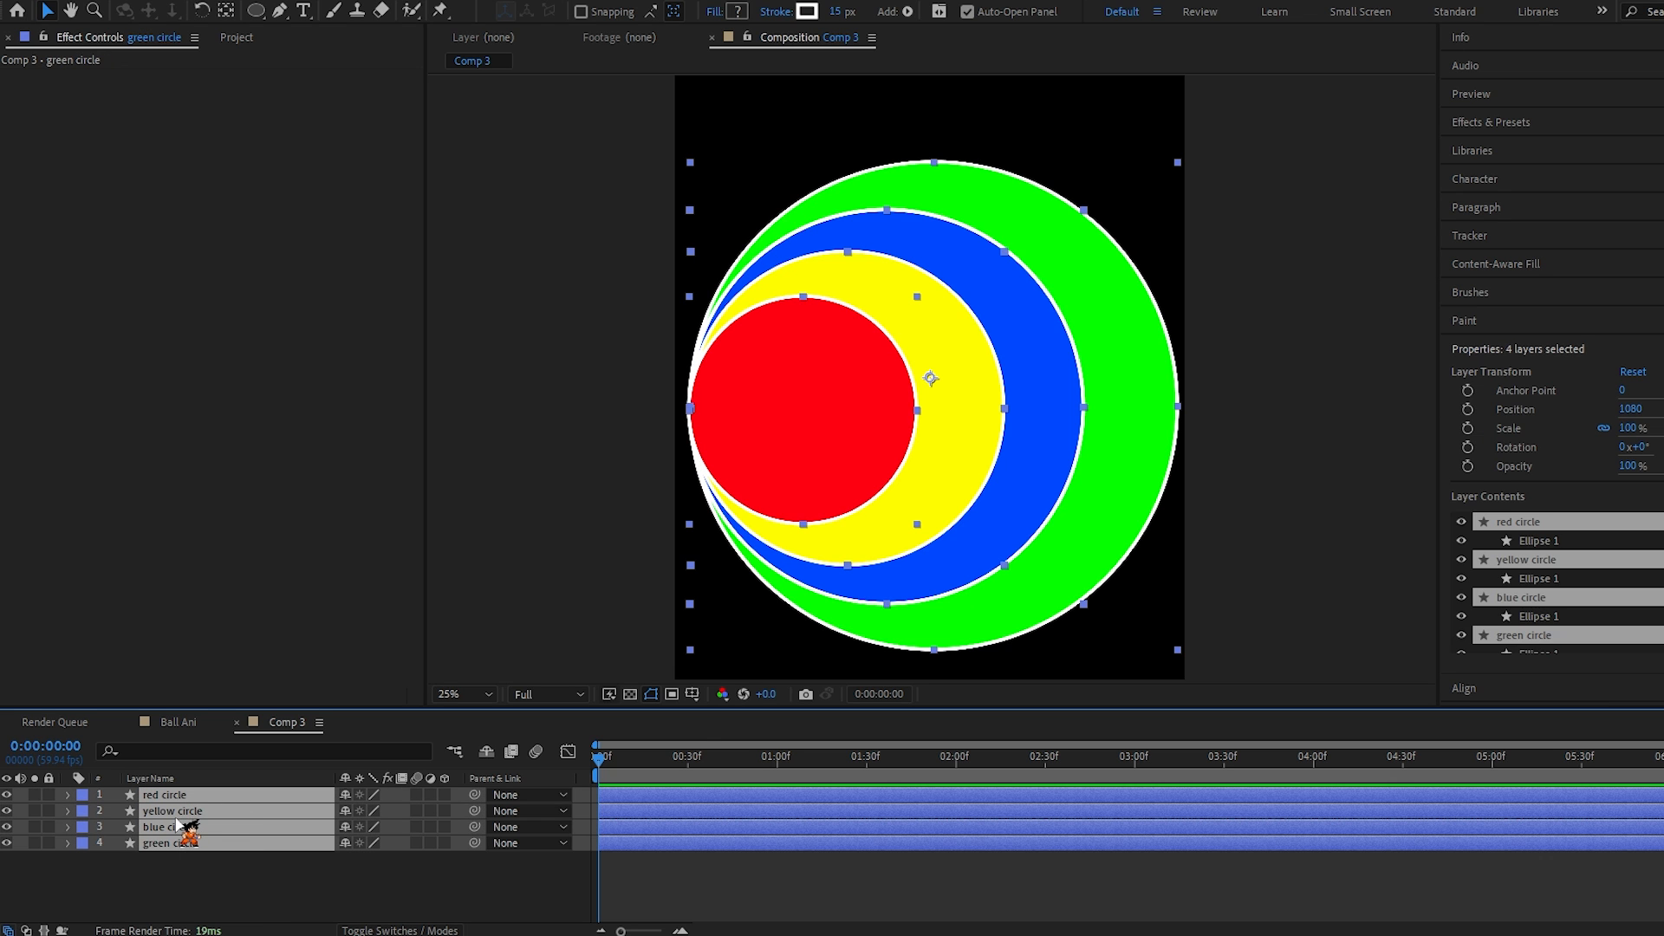
{"action": "key", "text": "ctrl+d"}
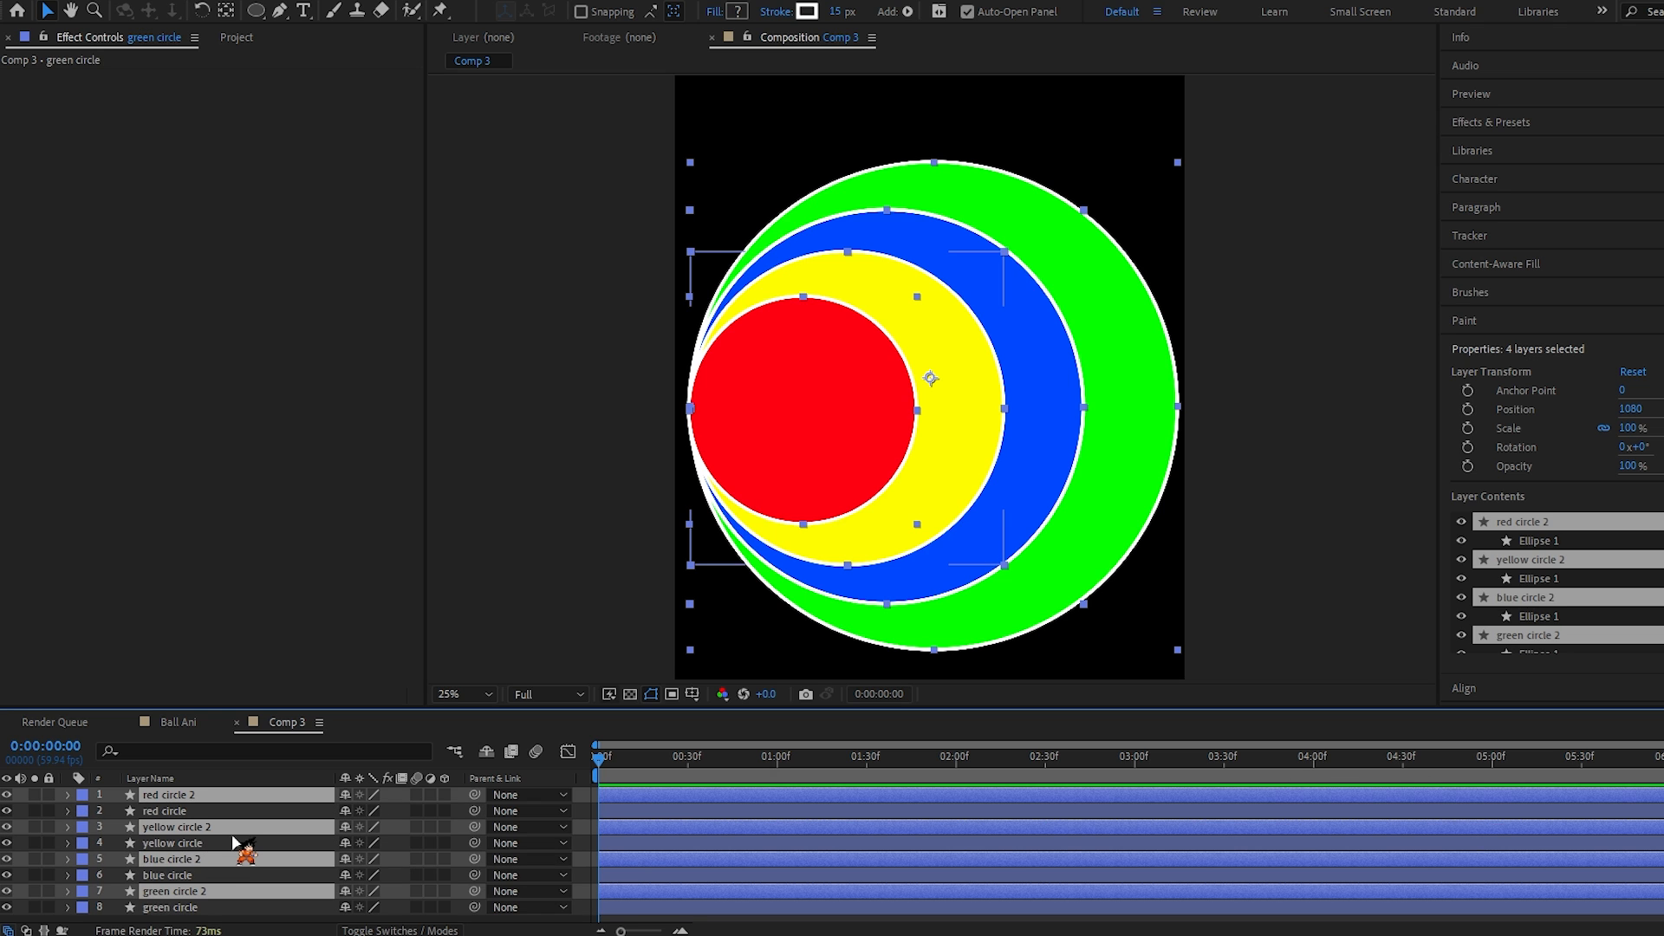
{"action": "left_click", "coordinate": [512, 598]}
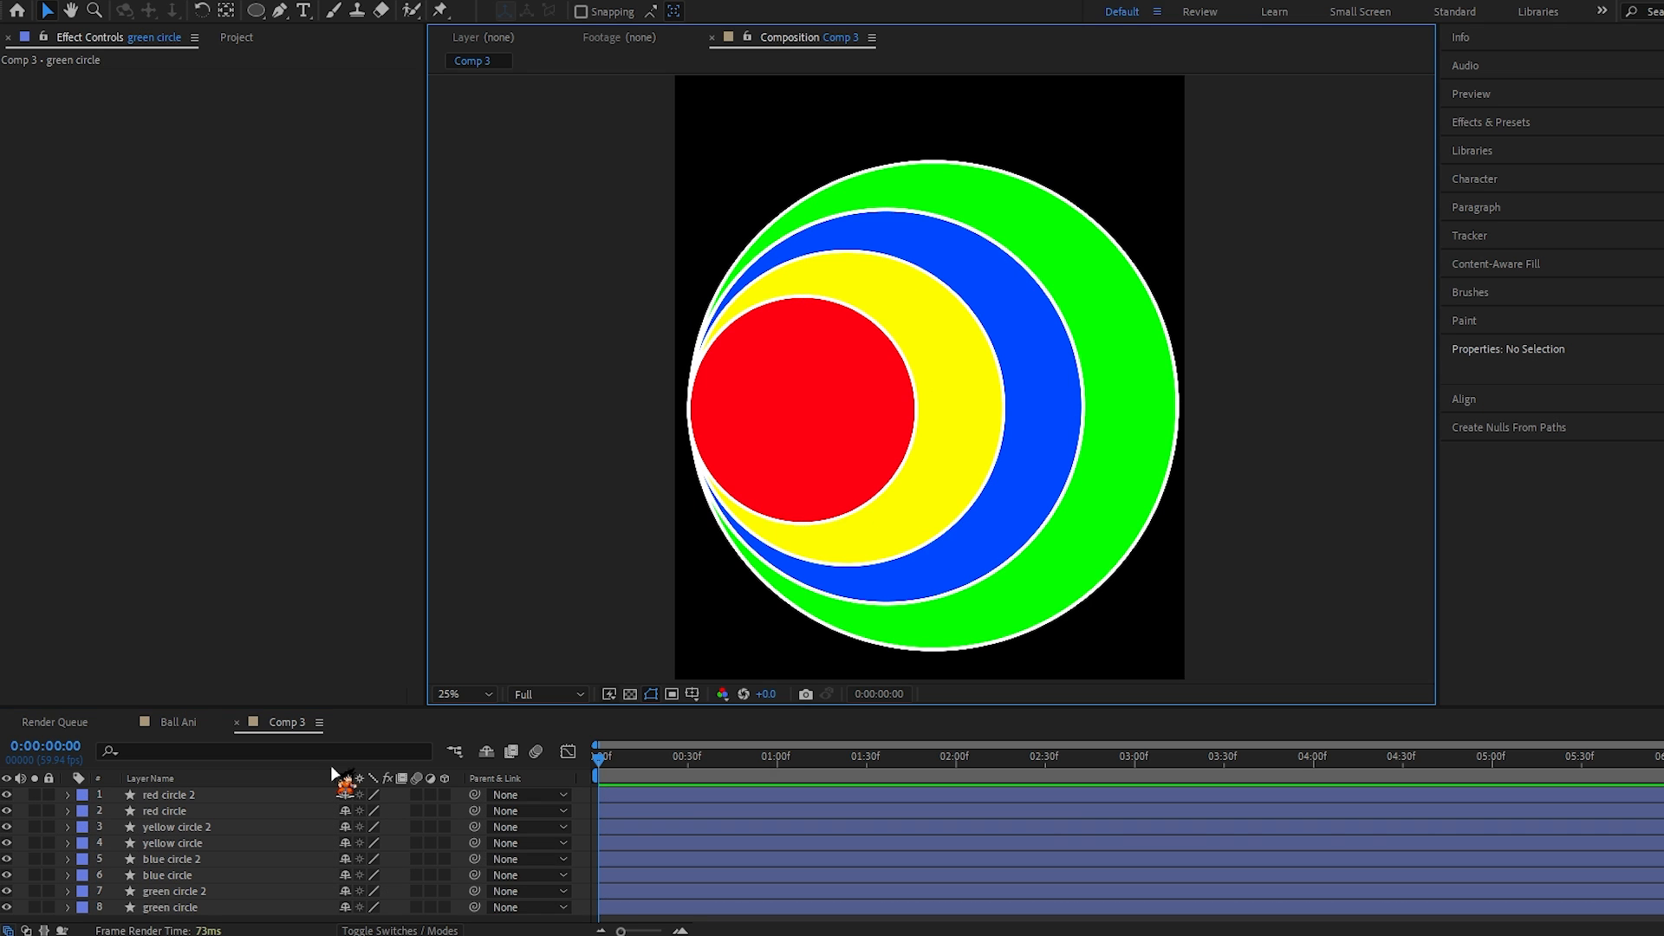
Step: Set the fill to None on the duplicated circle layers, including red circle 2 and green circle 2
{"action": "left_click", "coordinate": [211, 796]}
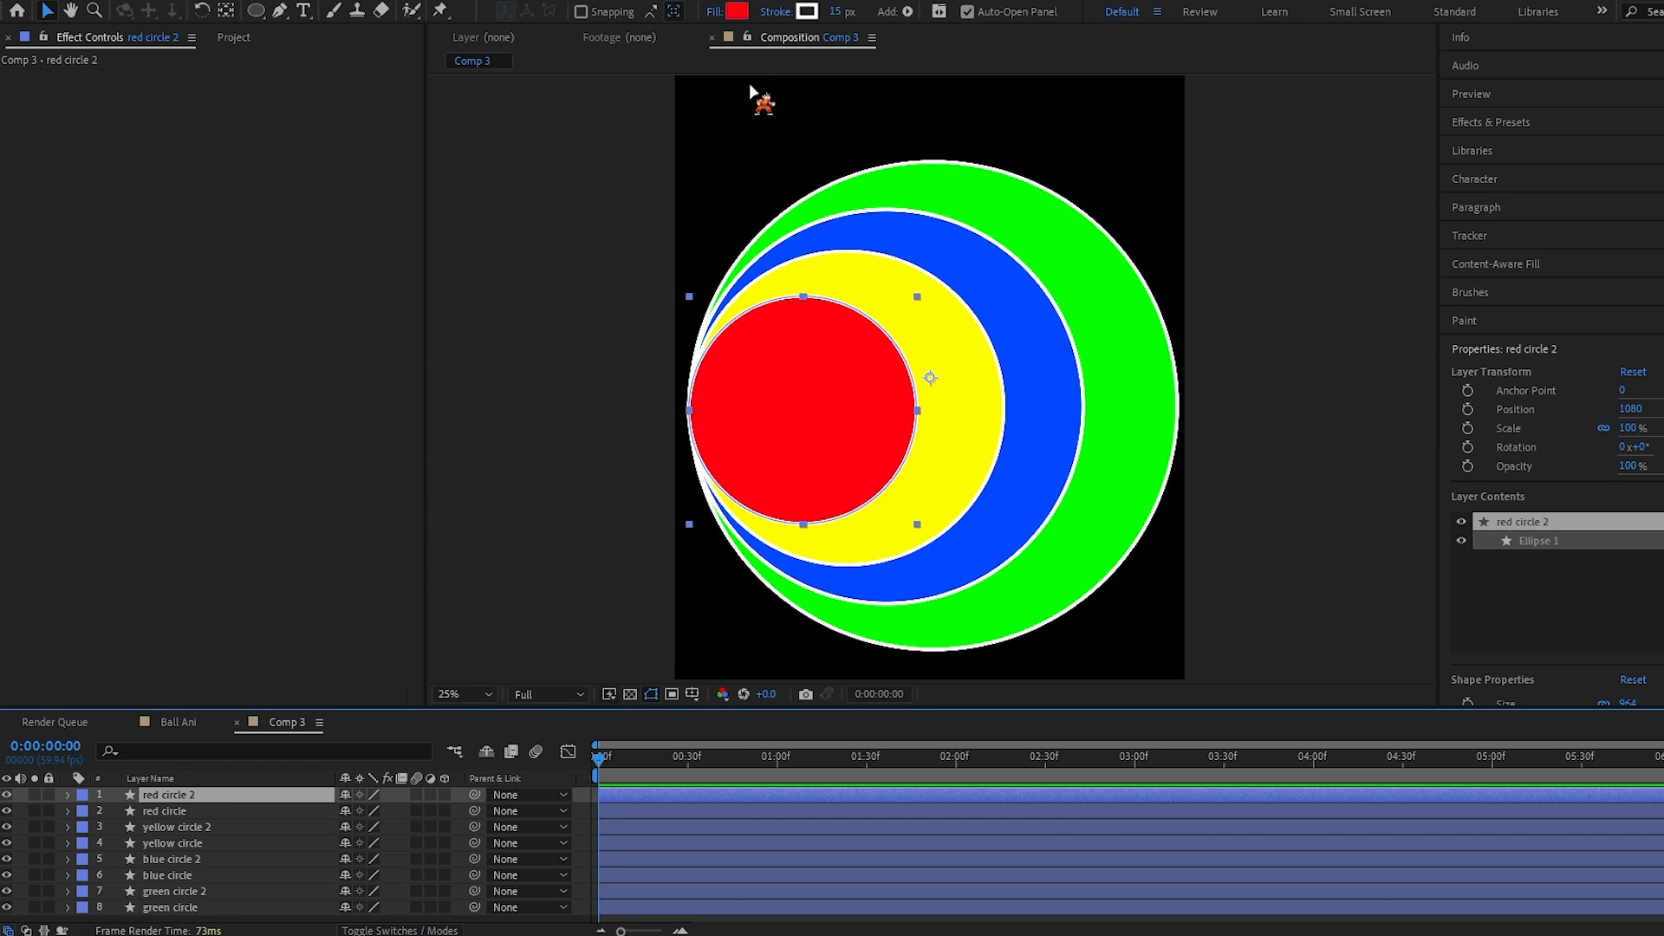
{"action": "left_click", "coordinate": [713, 12]}
{"action": "left_click", "coordinate": [805, 404]}
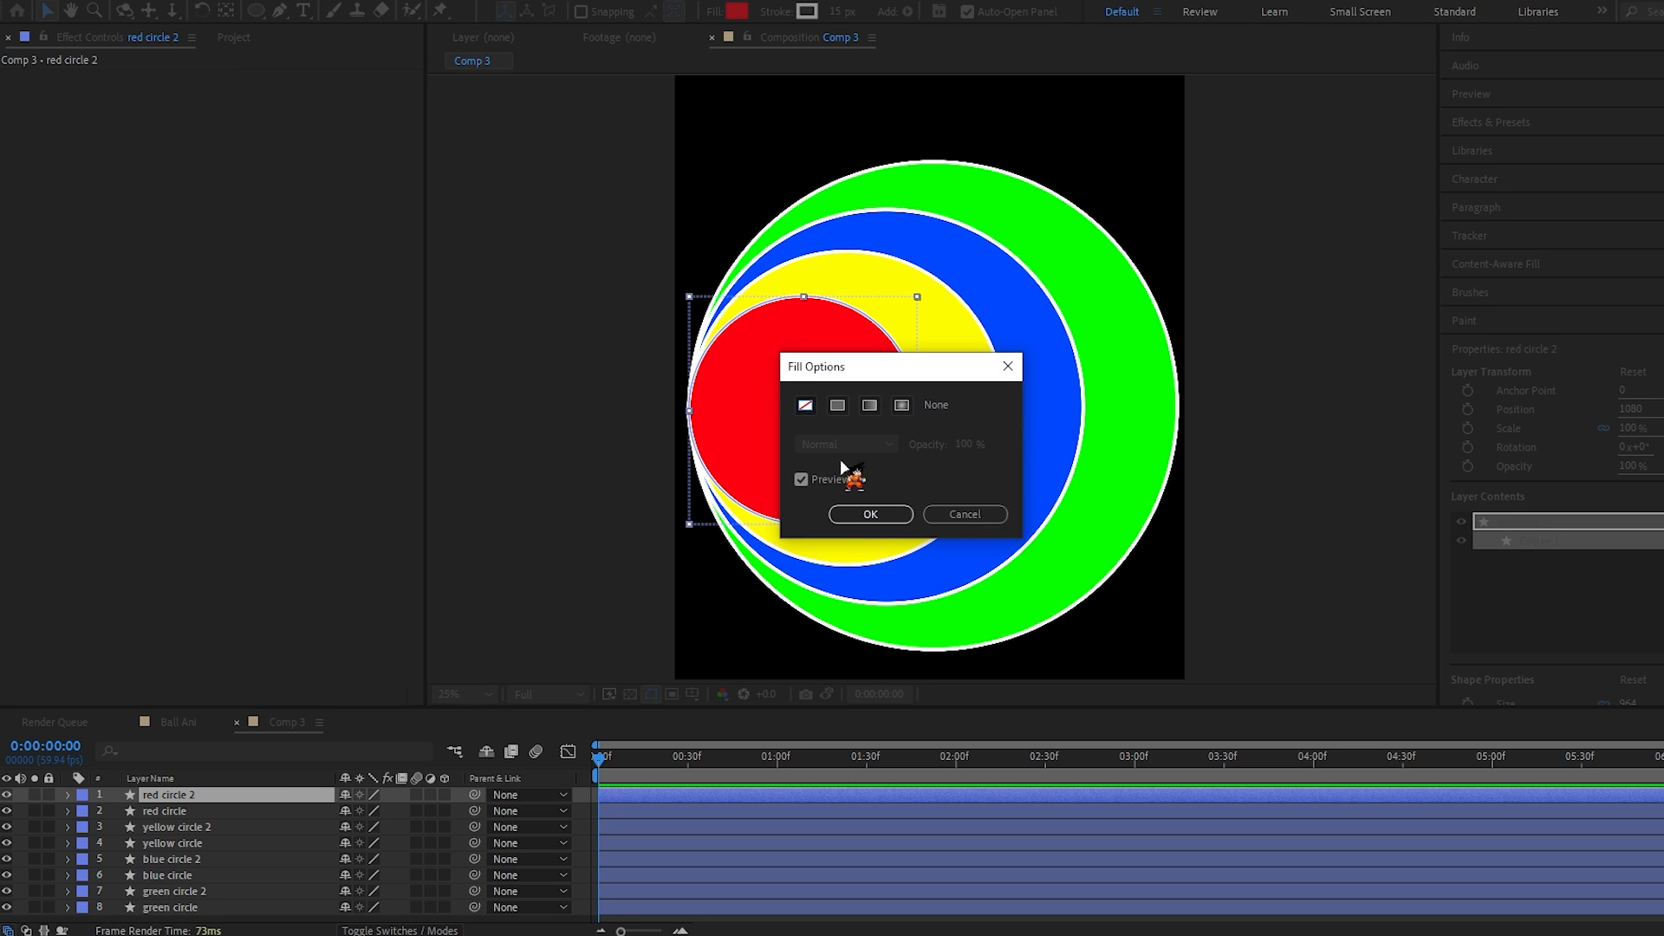
{"action": "left_click", "coordinate": [870, 514]}
{"action": "left_click", "coordinate": [174, 891]}
{"action": "left_click", "coordinate": [714, 12]}
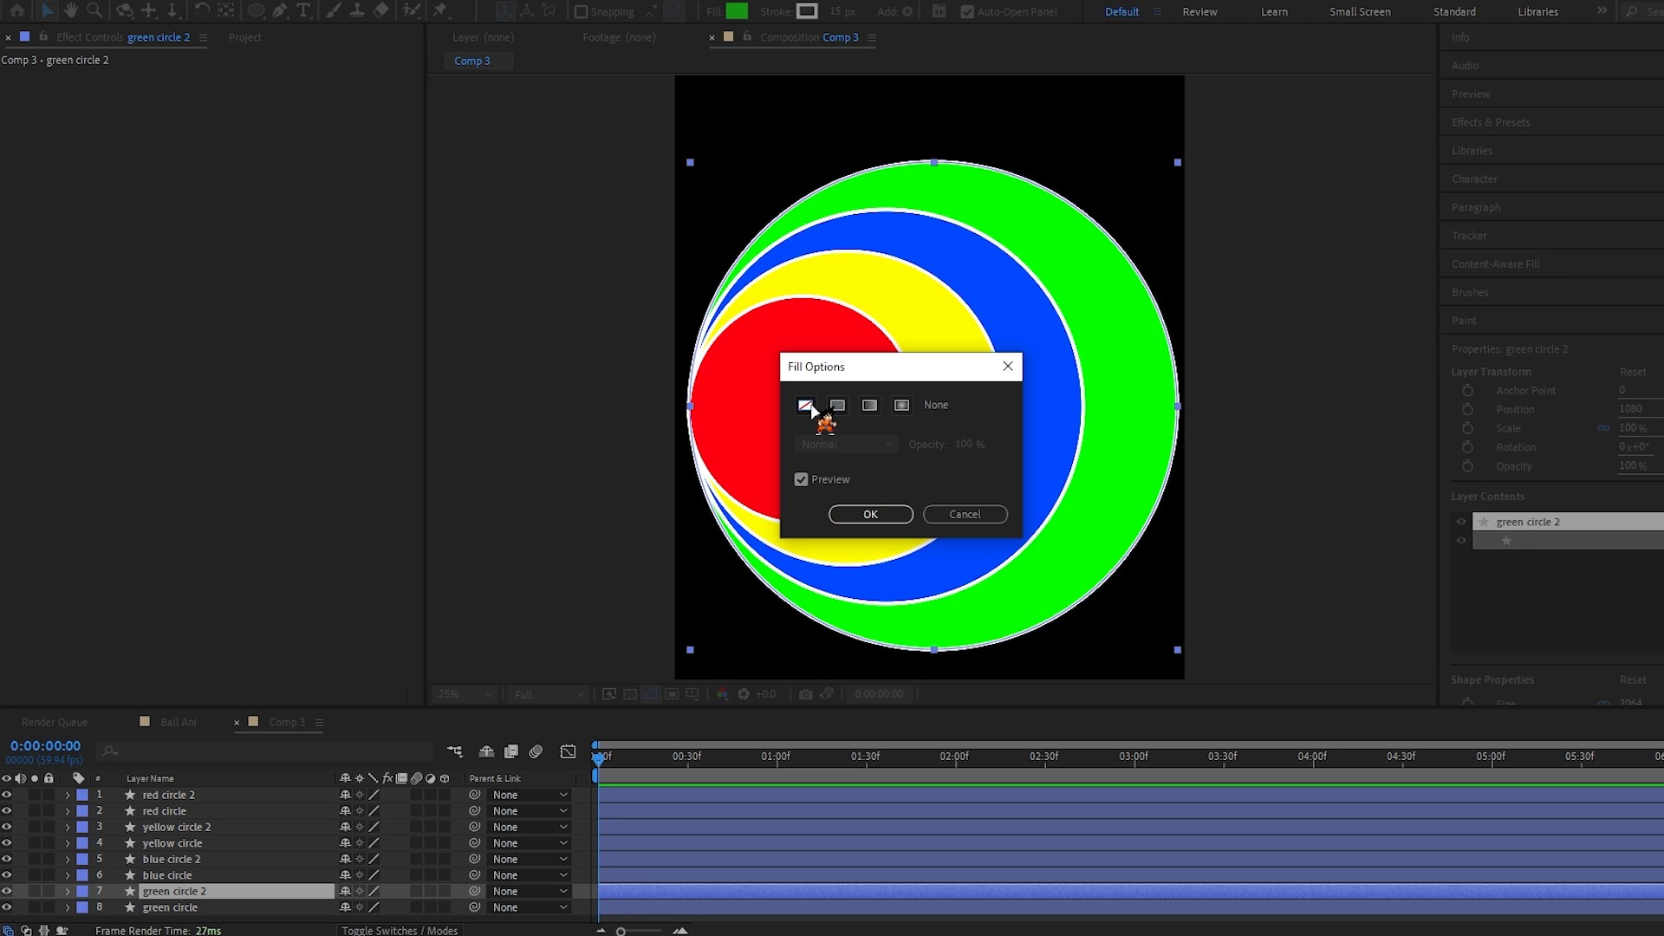
{"action": "left_click", "coordinate": [870, 513]}
{"action": "left_click", "coordinate": [260, 921]}
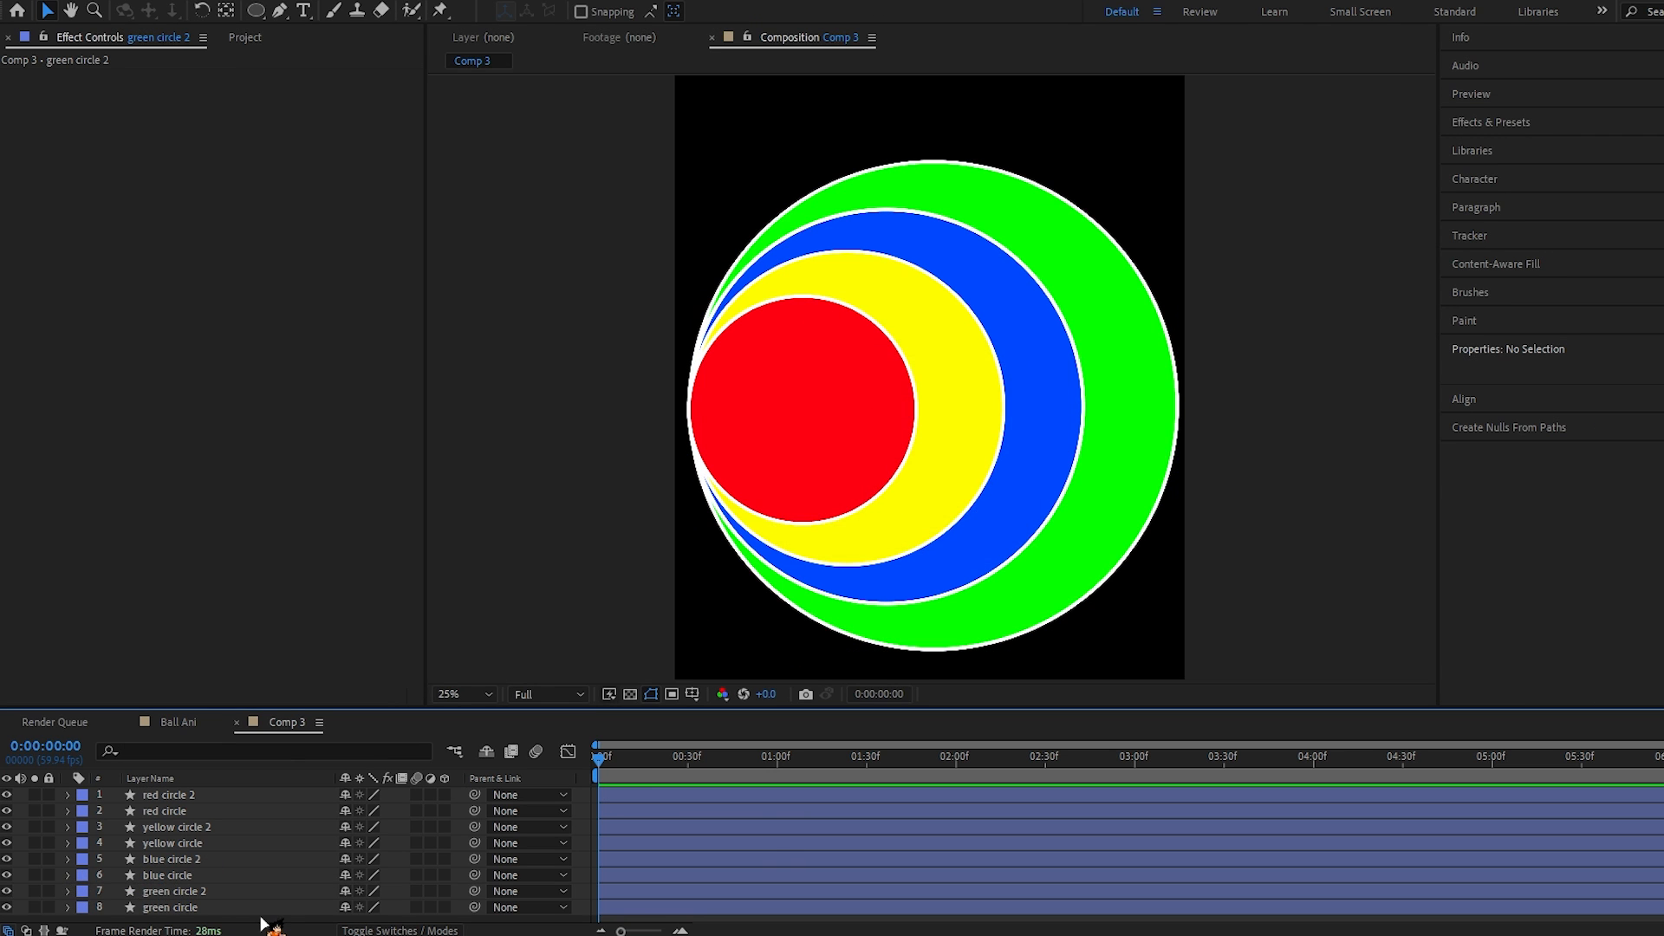
Step: Mark all eight circle layers as shy and hide them from the layer list
{"action": "left_click_drag", "start_coordinate": [663, 709], "coordinate": [666, 622]}
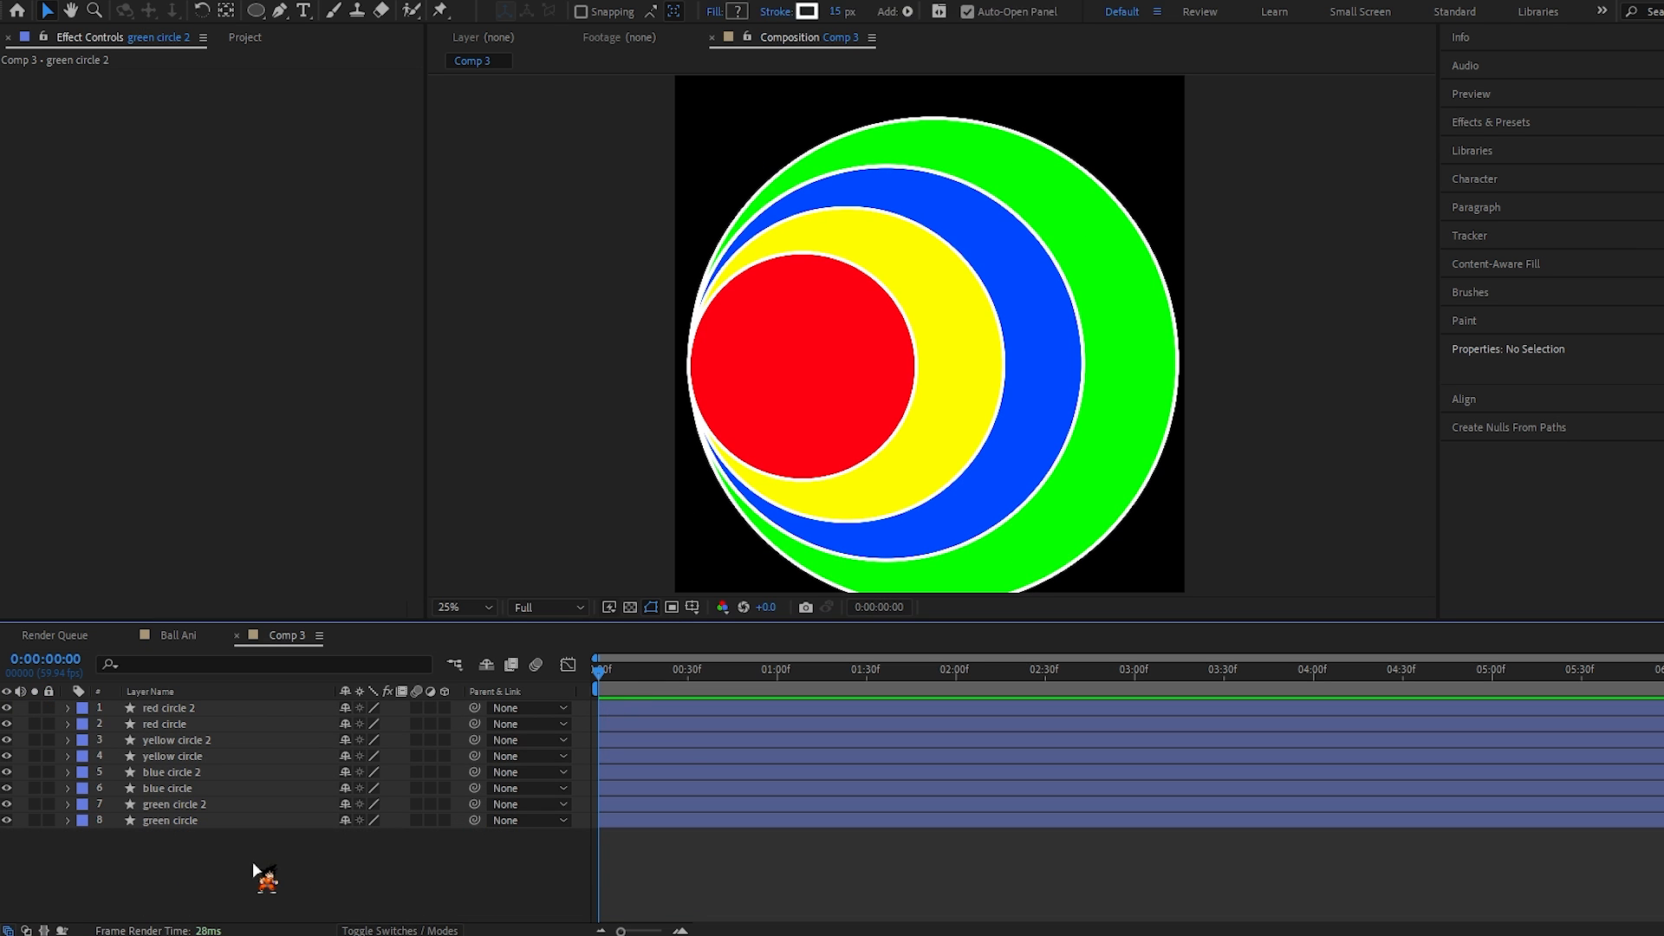
{"action": "left_click_drag", "start_coordinate": [257, 863], "coordinate": [194, 711]}
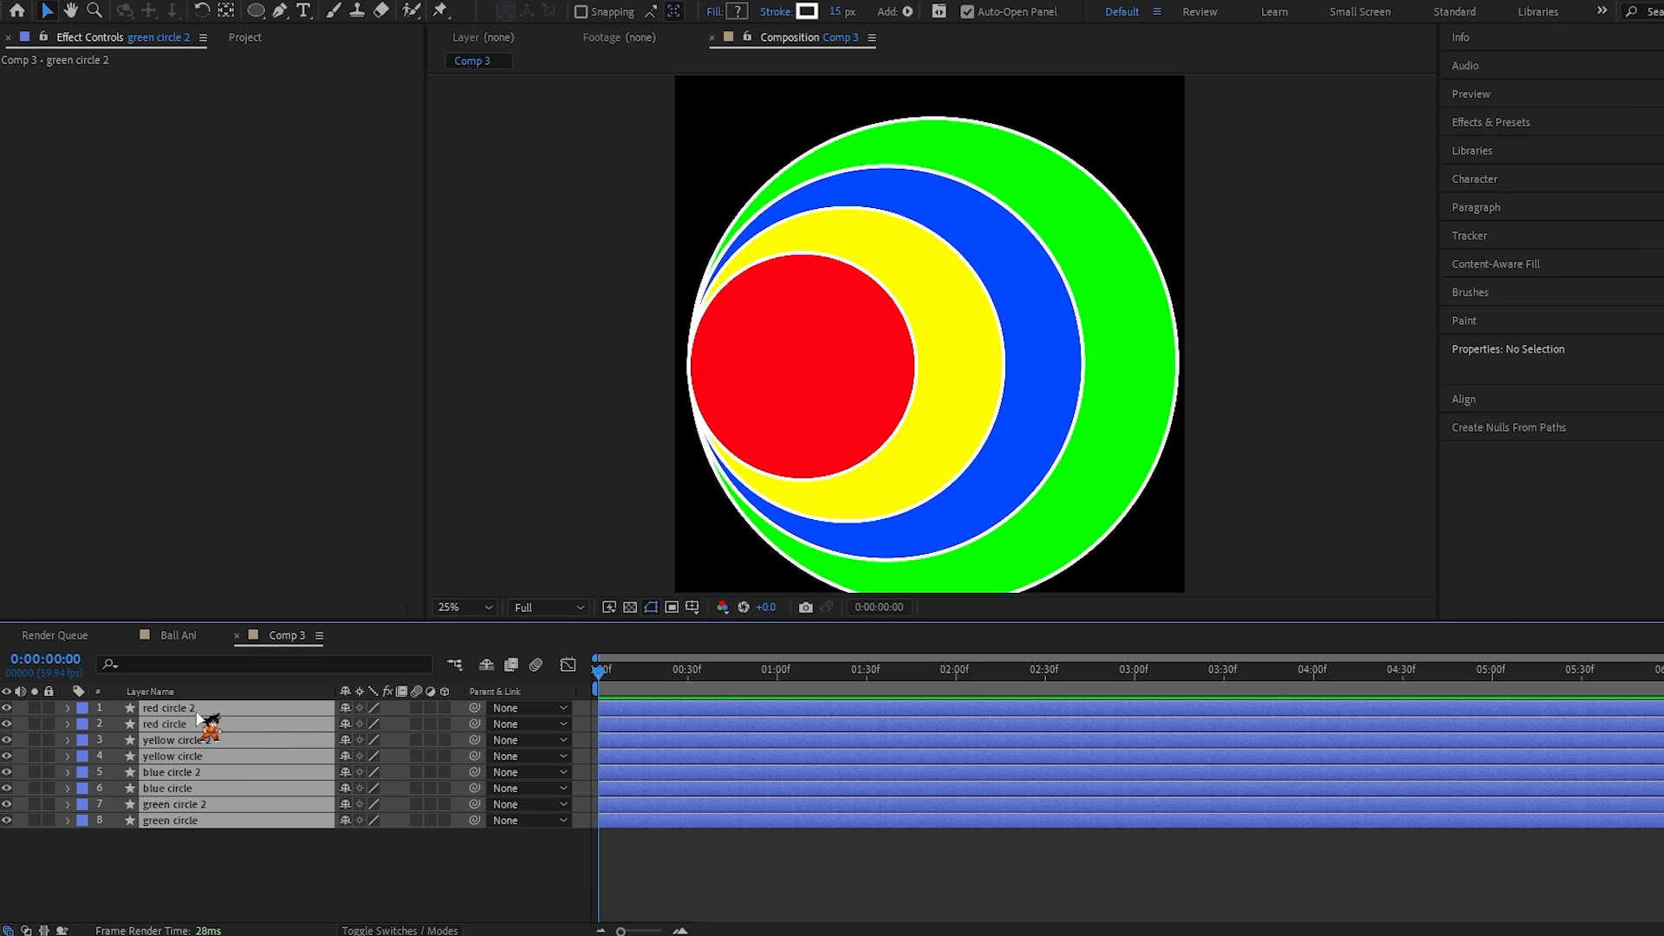
{"action": "left_click", "coordinate": [345, 708]}
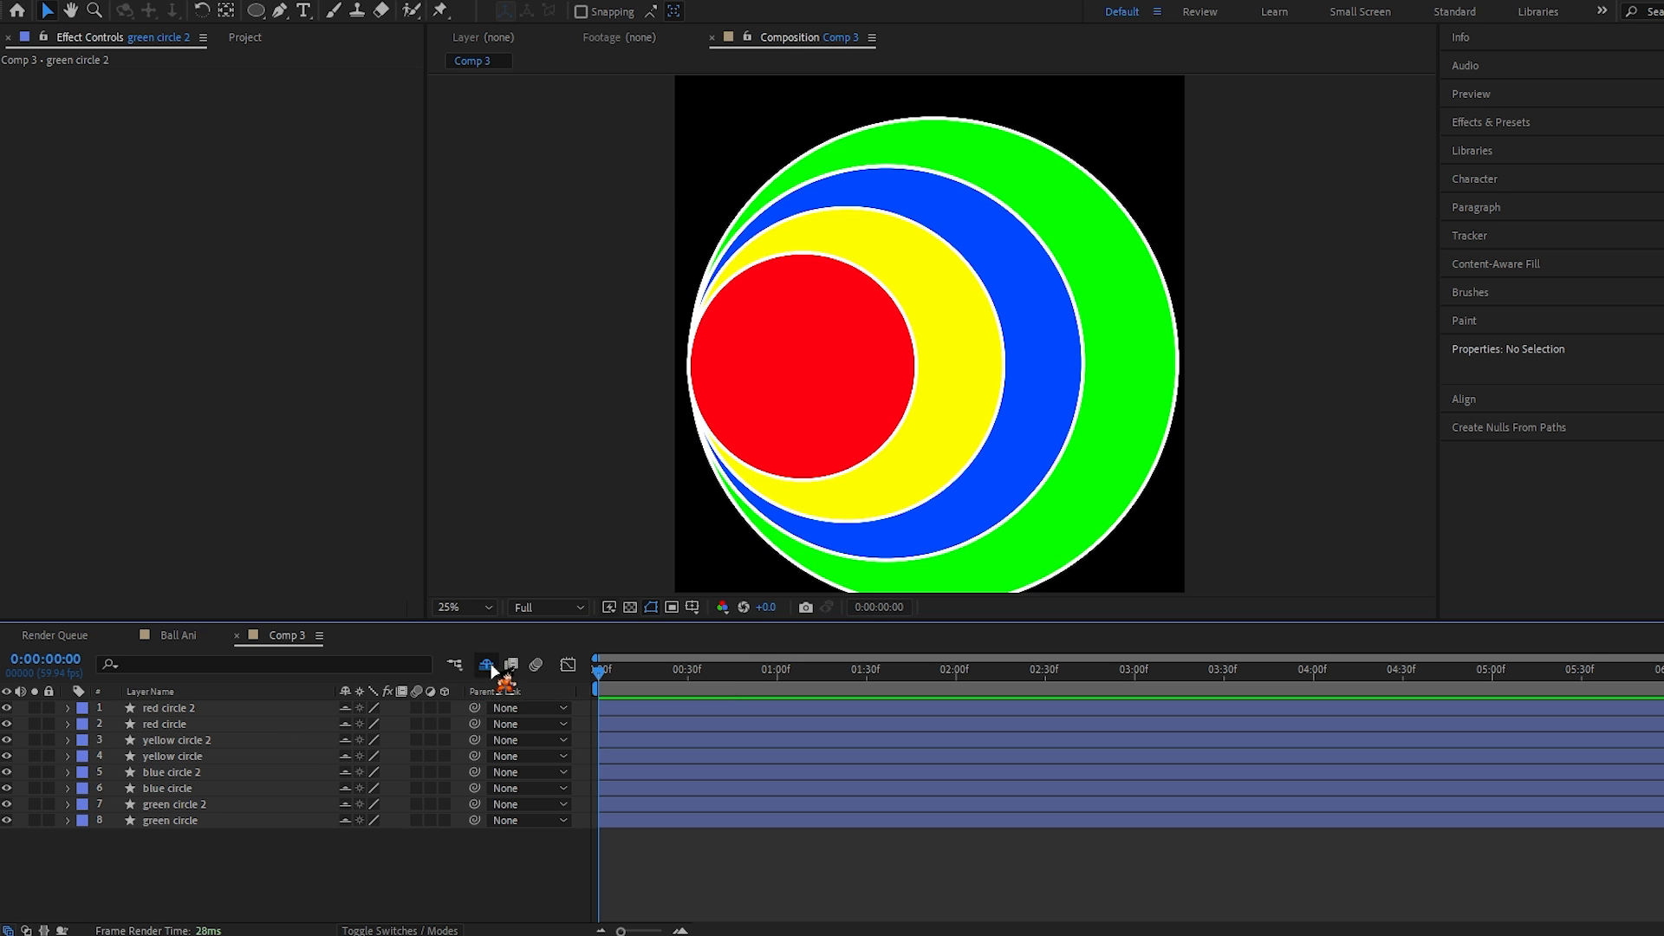
{"action": "left_click", "coordinate": [486, 665]}
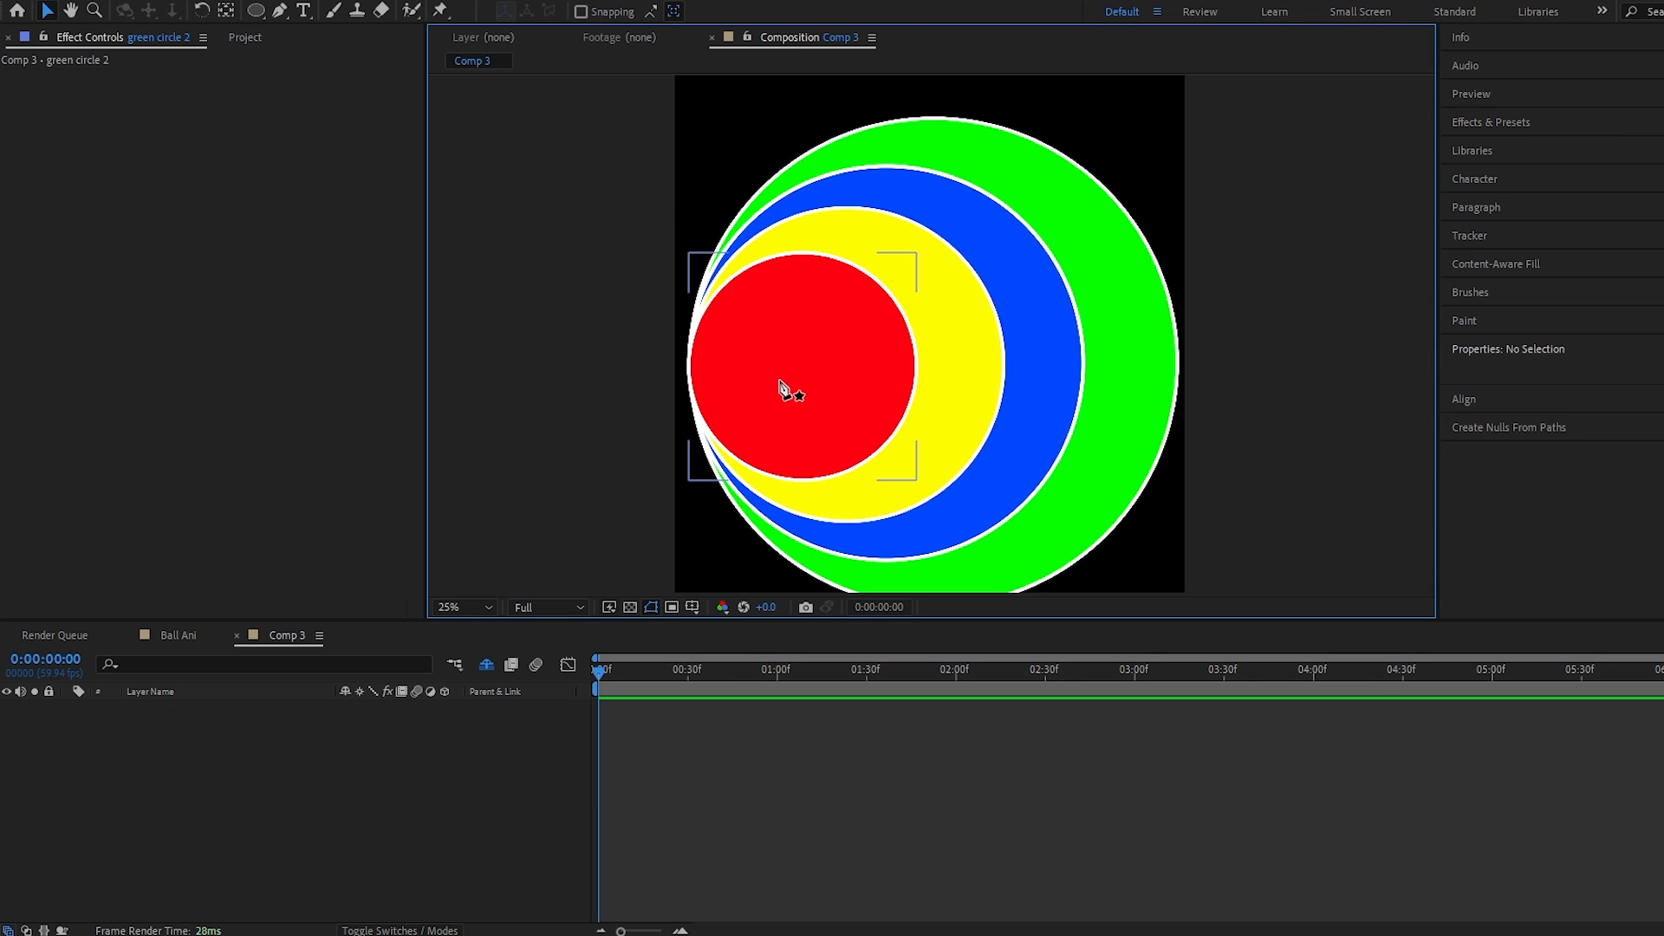
Step: Draw a straight horizontal white line with the Pen tool across the full width of the green circle
{"action": "key", "text": "g"}
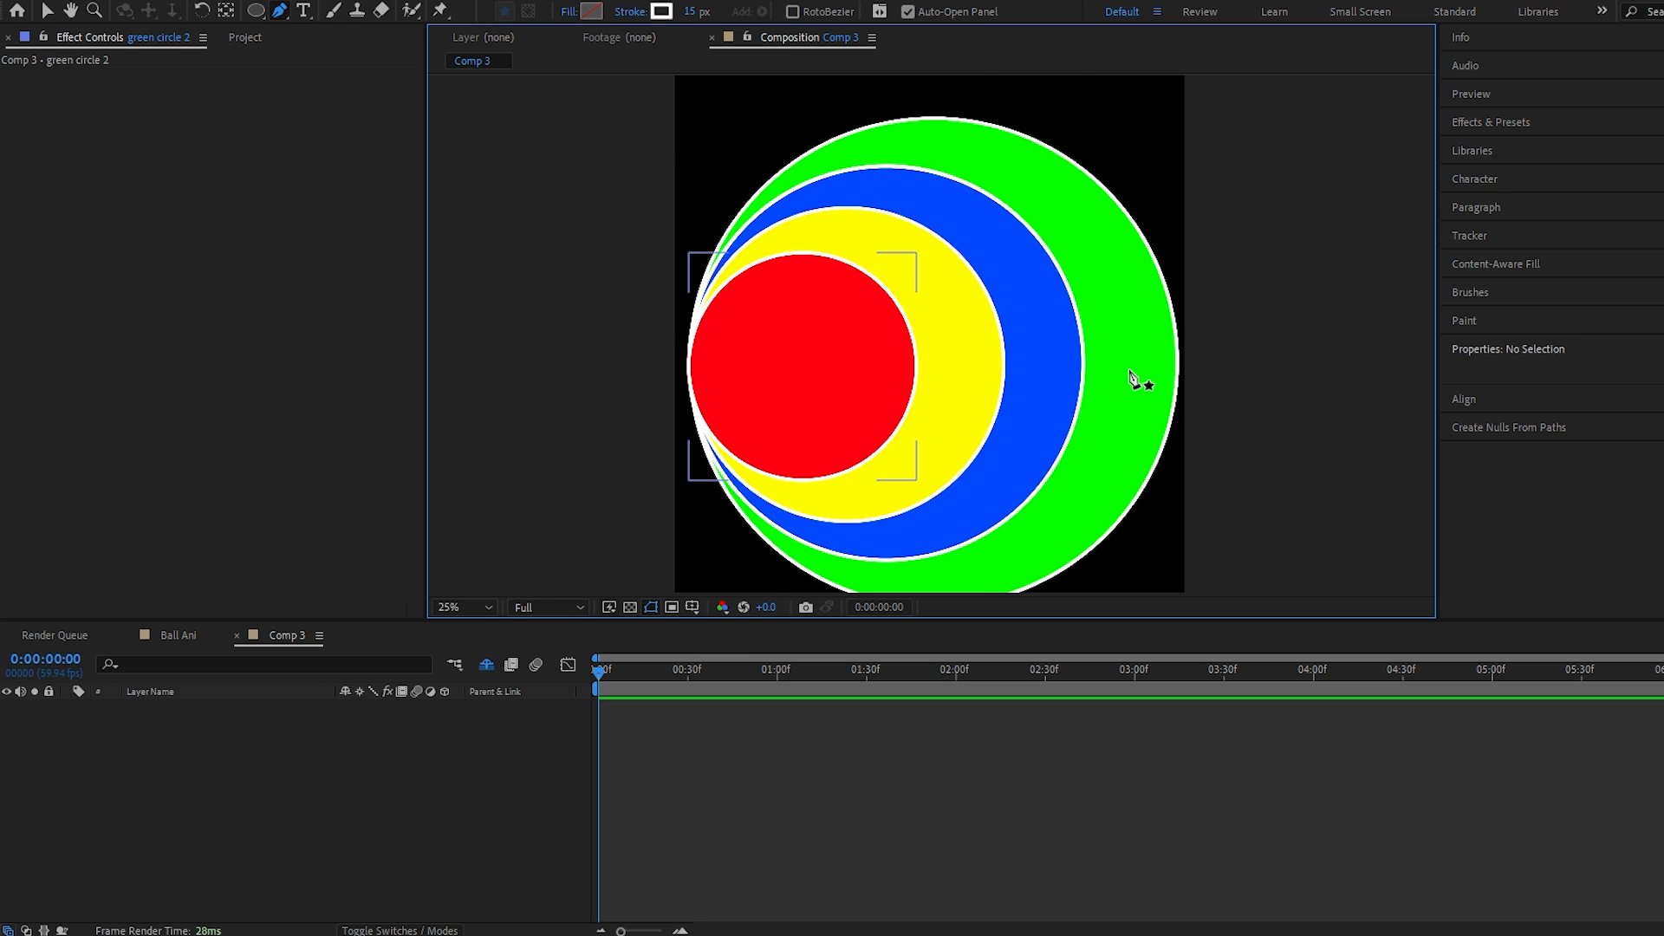
{"action": "left_click", "coordinate": [687, 372]}
{"action": "left_click", "coordinate": [1177, 372]}
{"action": "scroll", "coordinate": [1175, 378], "scroll_direction": "up", "scroll_amount": 2}
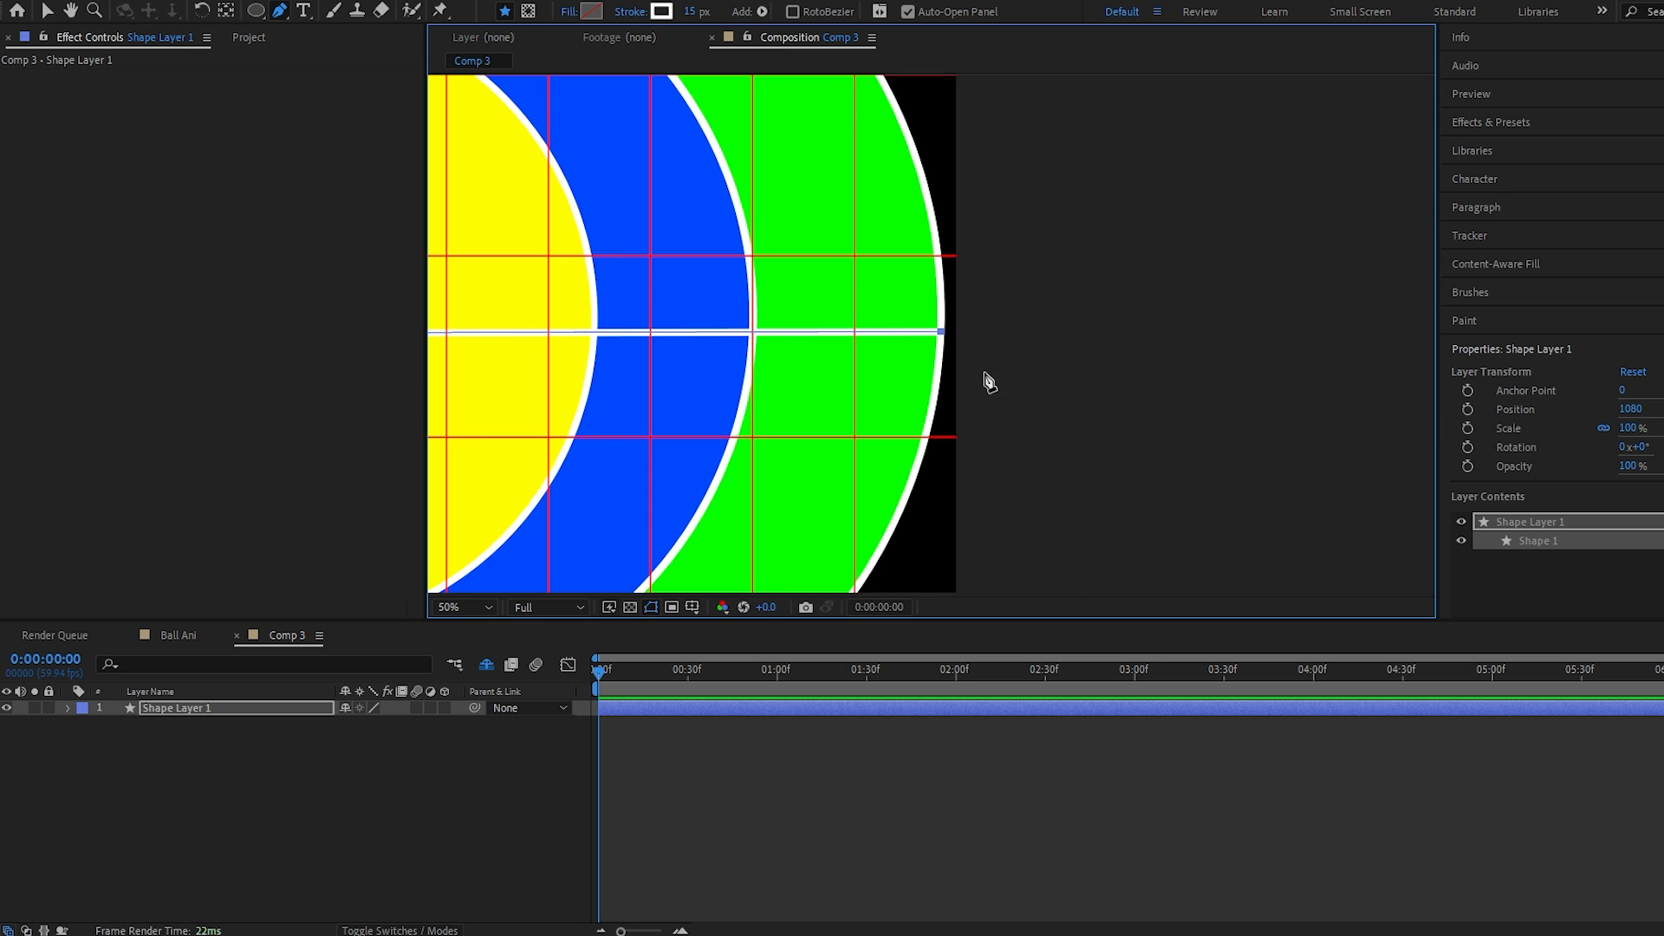
{"action": "scroll", "coordinate": [945, 338], "scroll_direction": "down", "scroll_amount": 2}
Step: Add Trim Paths to the line and animate its End from 0% at frame 0 to 100% at 5:00
{"action": "left_click", "coordinate": [67, 708]}
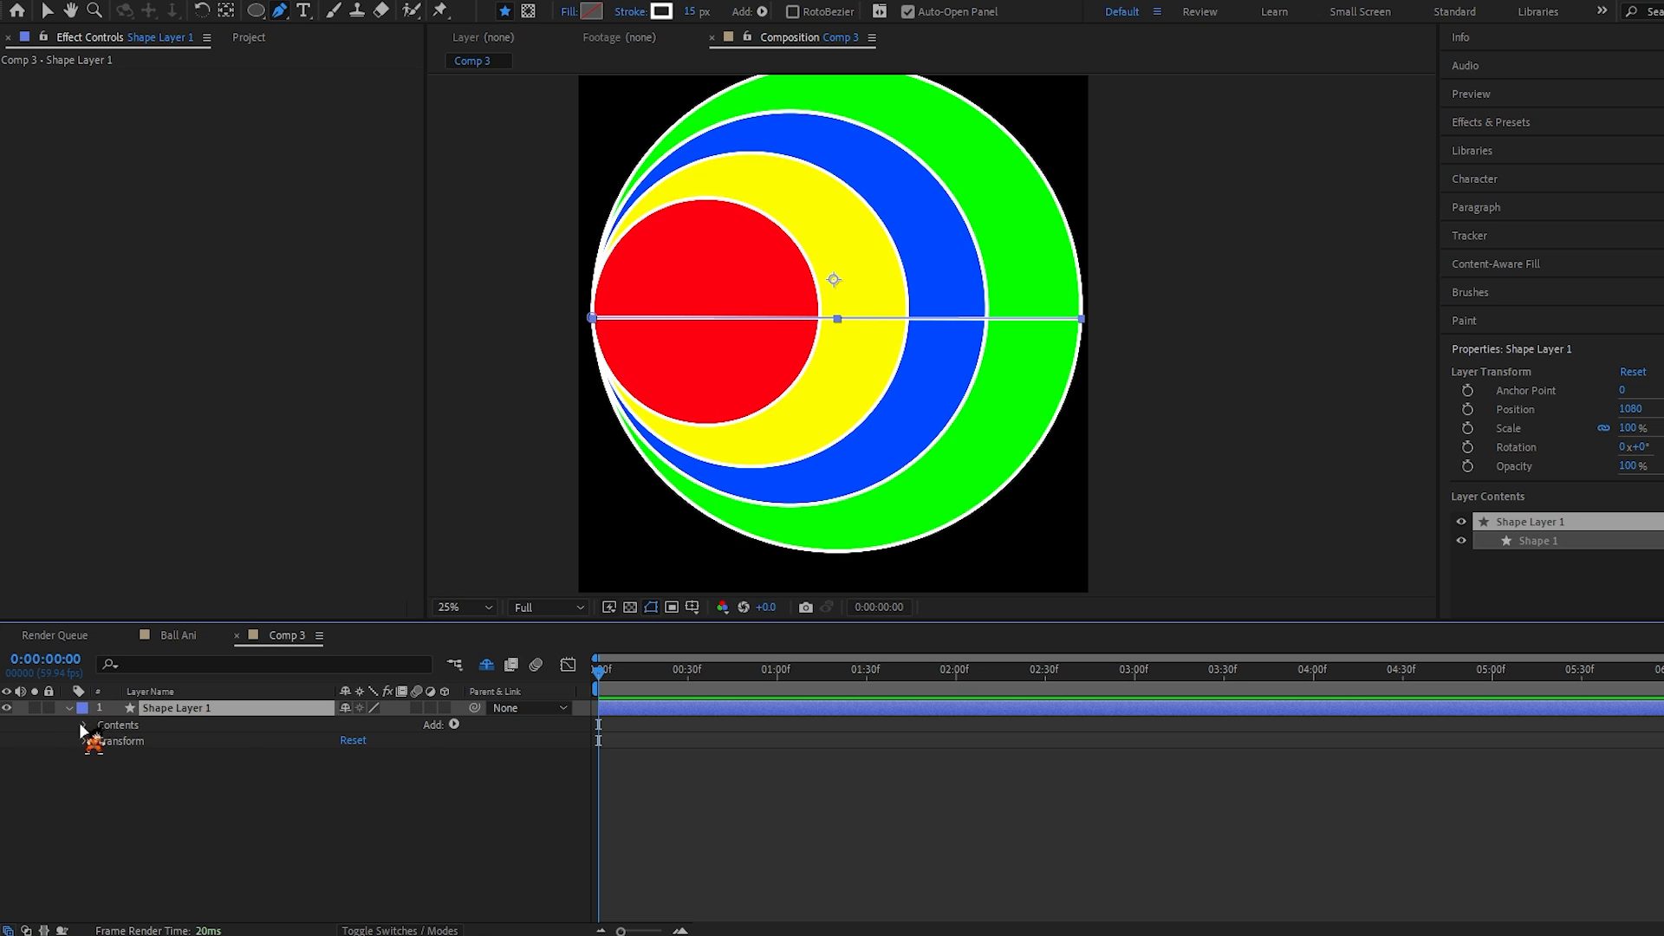
{"action": "left_click", "coordinate": [454, 724]}
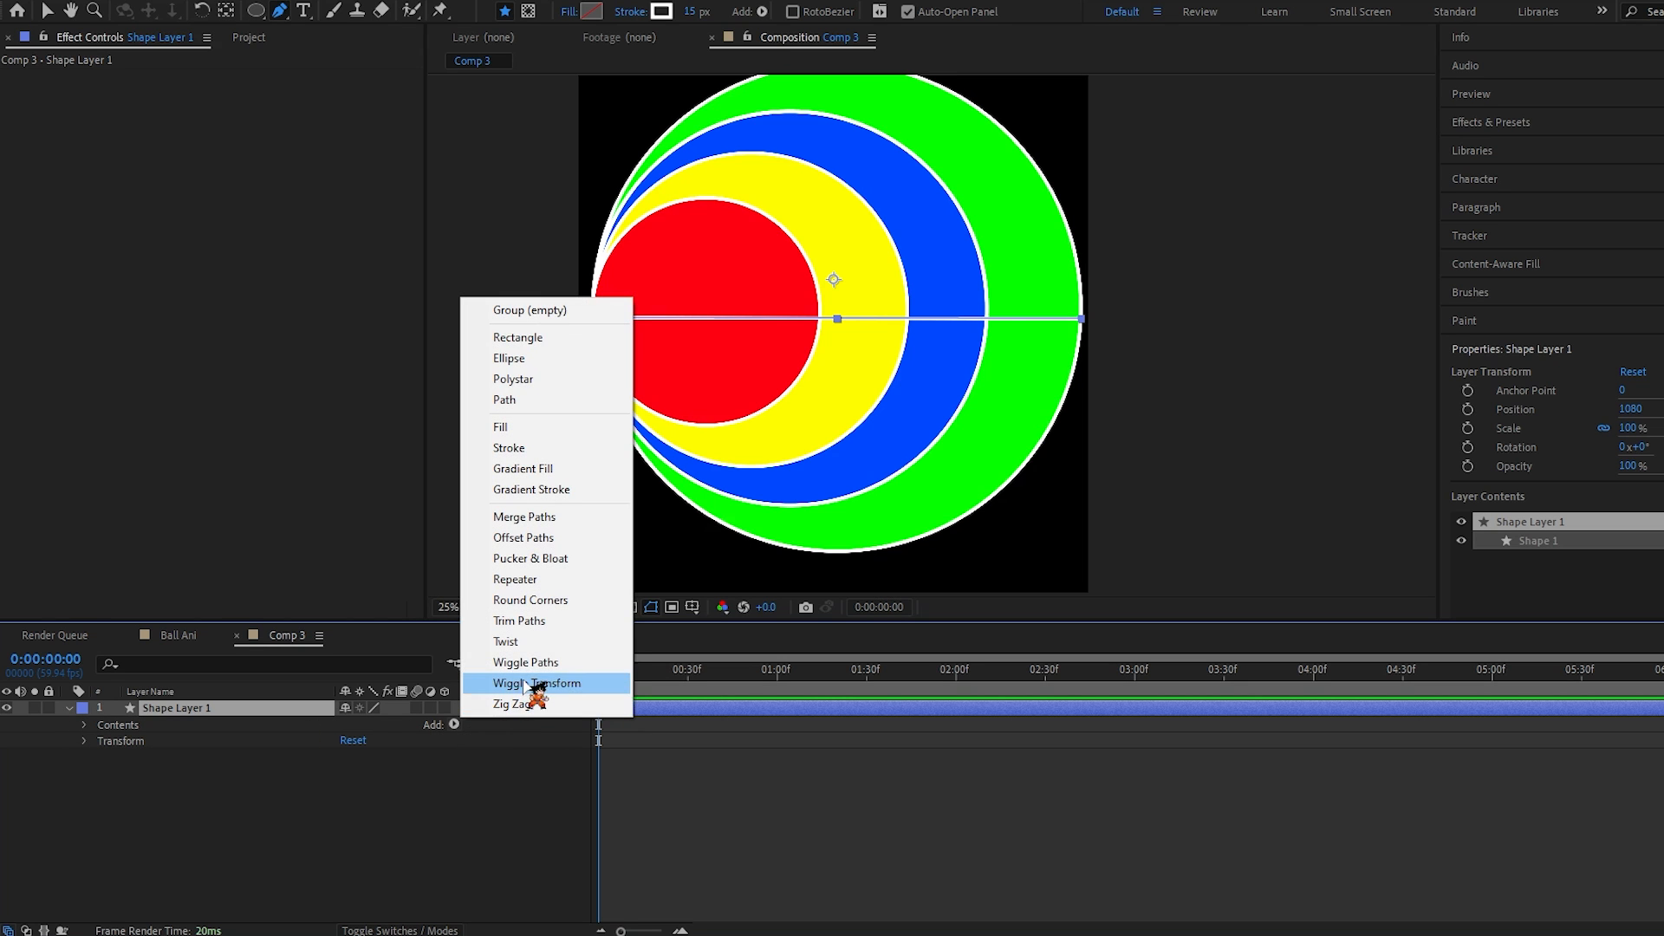
{"action": "left_click", "coordinate": [523, 621]}
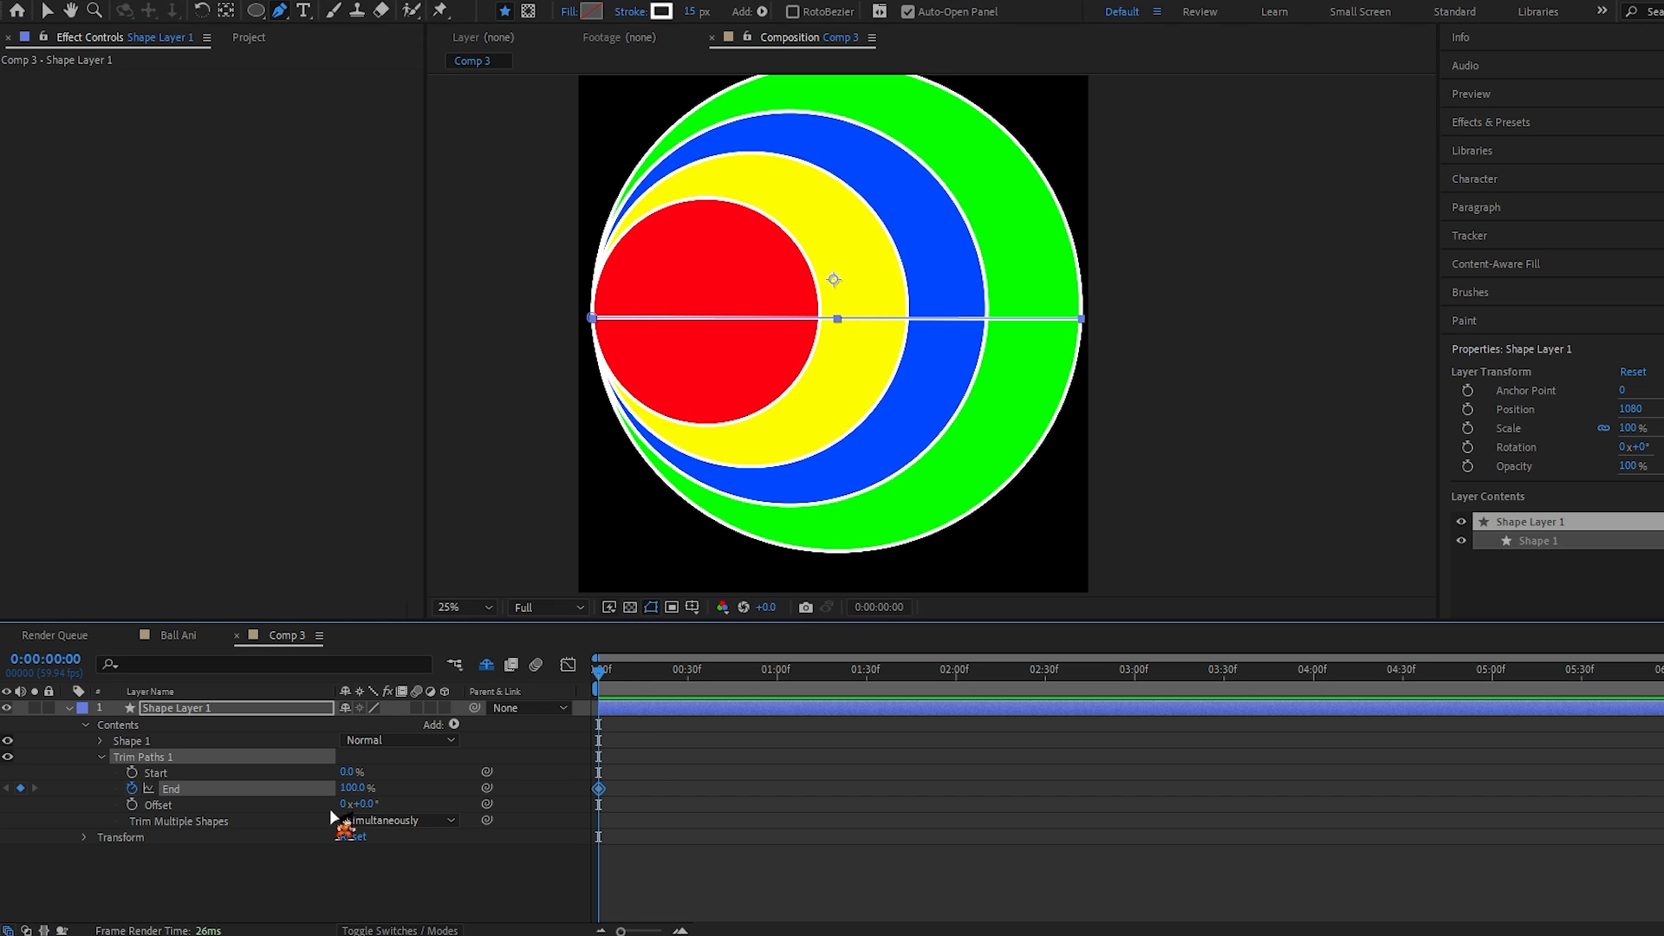
{"action": "left_click_drag", "start_coordinate": [357, 788], "coordinate": [188, 808]}
{"action": "left_click_drag", "start_coordinate": [600, 675], "coordinate": [1499, 724]}
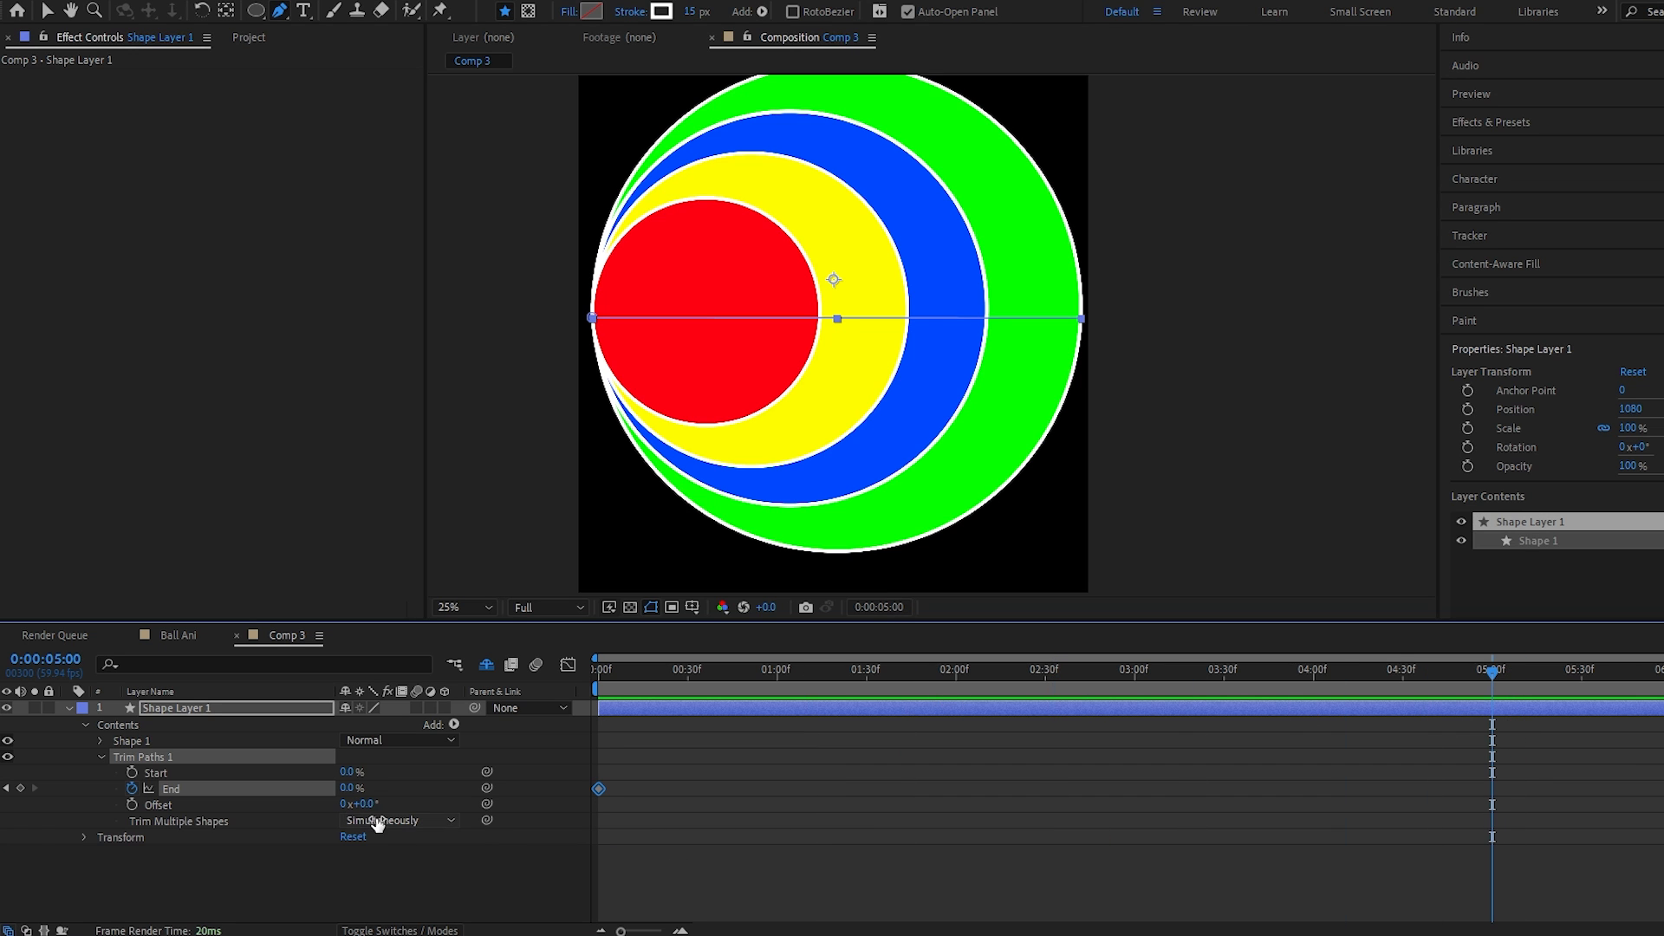
{"action": "left_click_drag", "start_coordinate": [346, 790], "coordinate": [485, 777]}
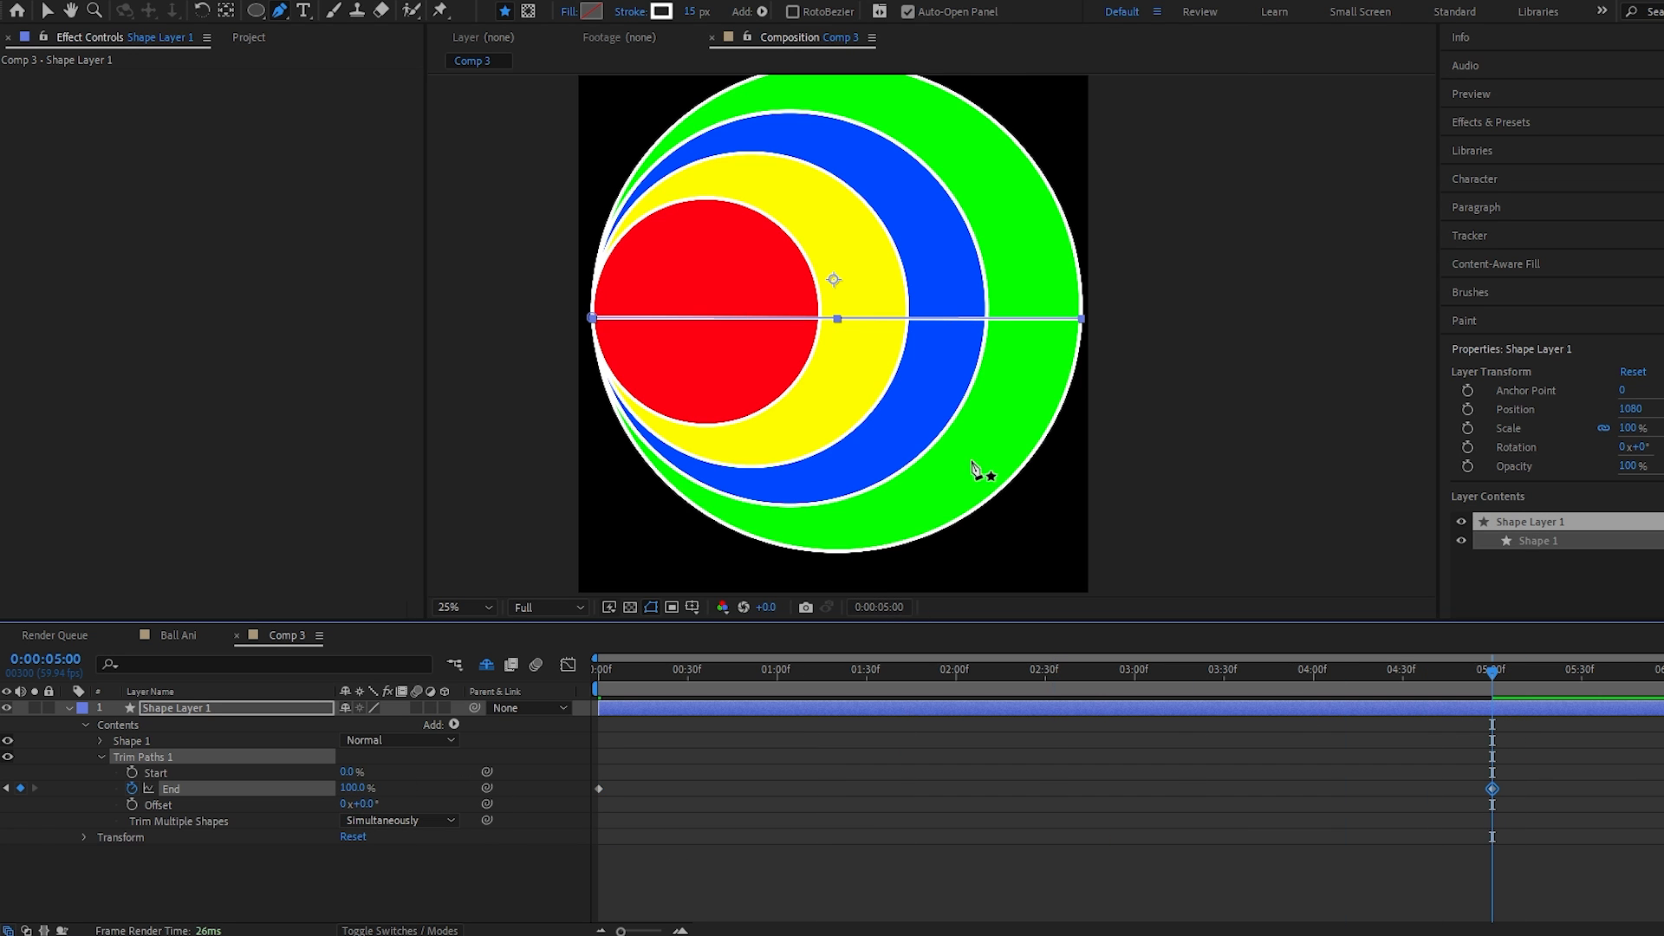
Step: Undo the line's last scaling and stretch the line past the green circle's outer edge
{"action": "scroll", "coordinate": [984, 471], "scroll_direction": "up", "scroll_amount": 2}
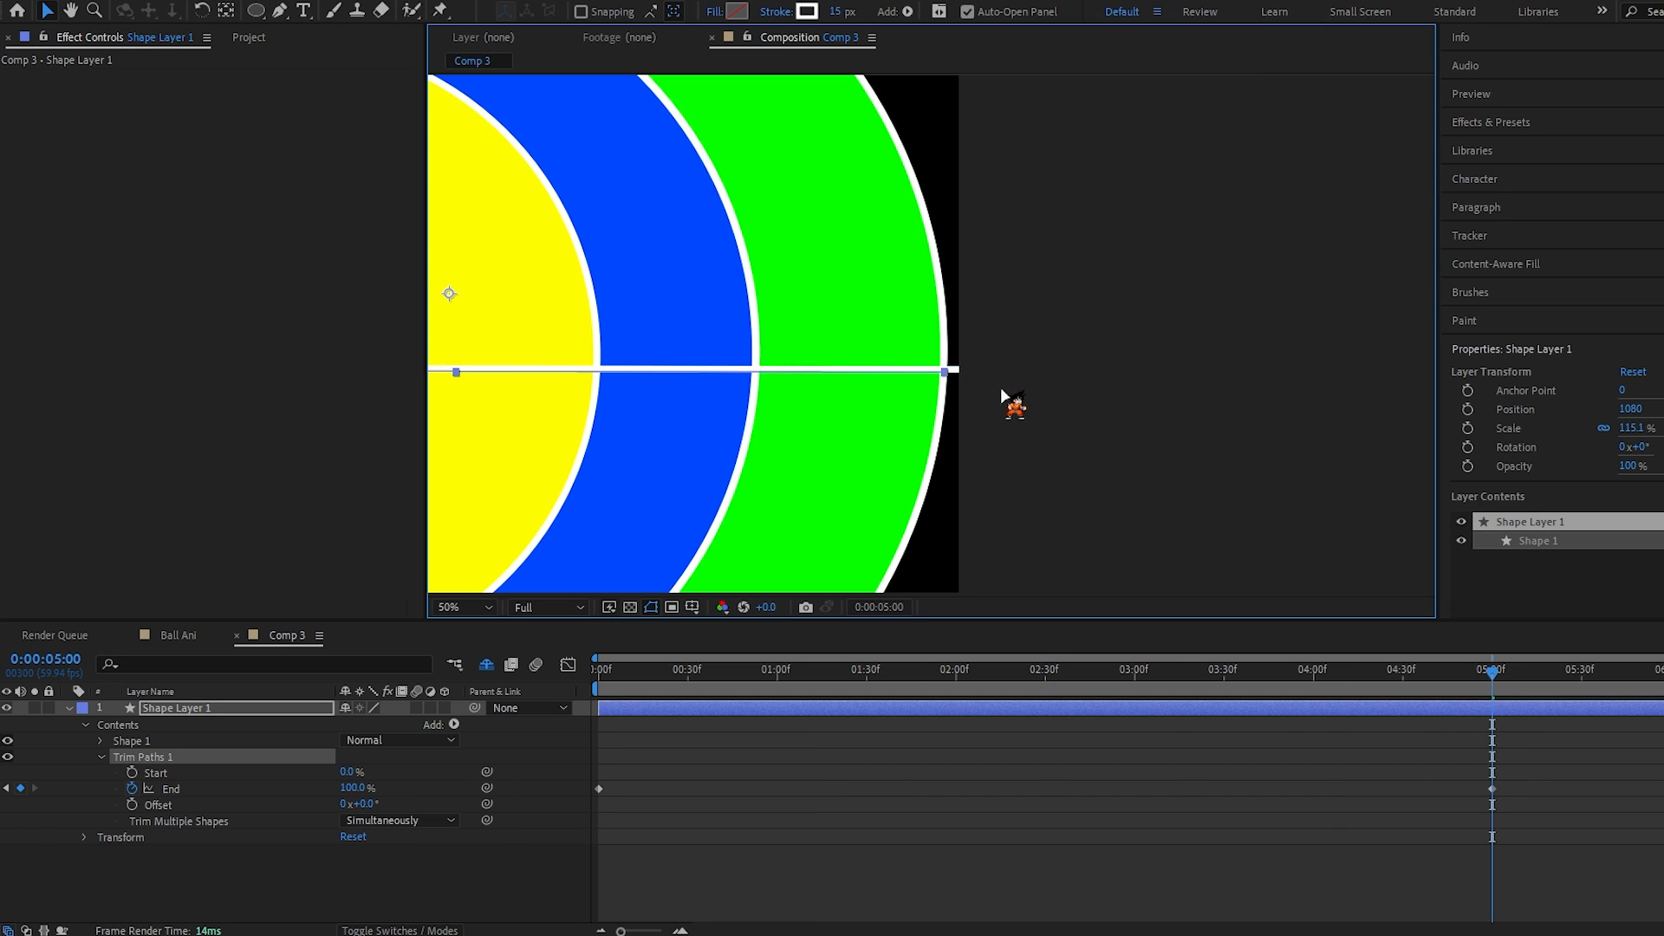
{"action": "key", "text": "ctrl+z"}
{"action": "left_click_drag", "start_coordinate": [945, 373], "coordinate": [1048, 373]}
{"action": "left_click", "coordinate": [68, 708]}
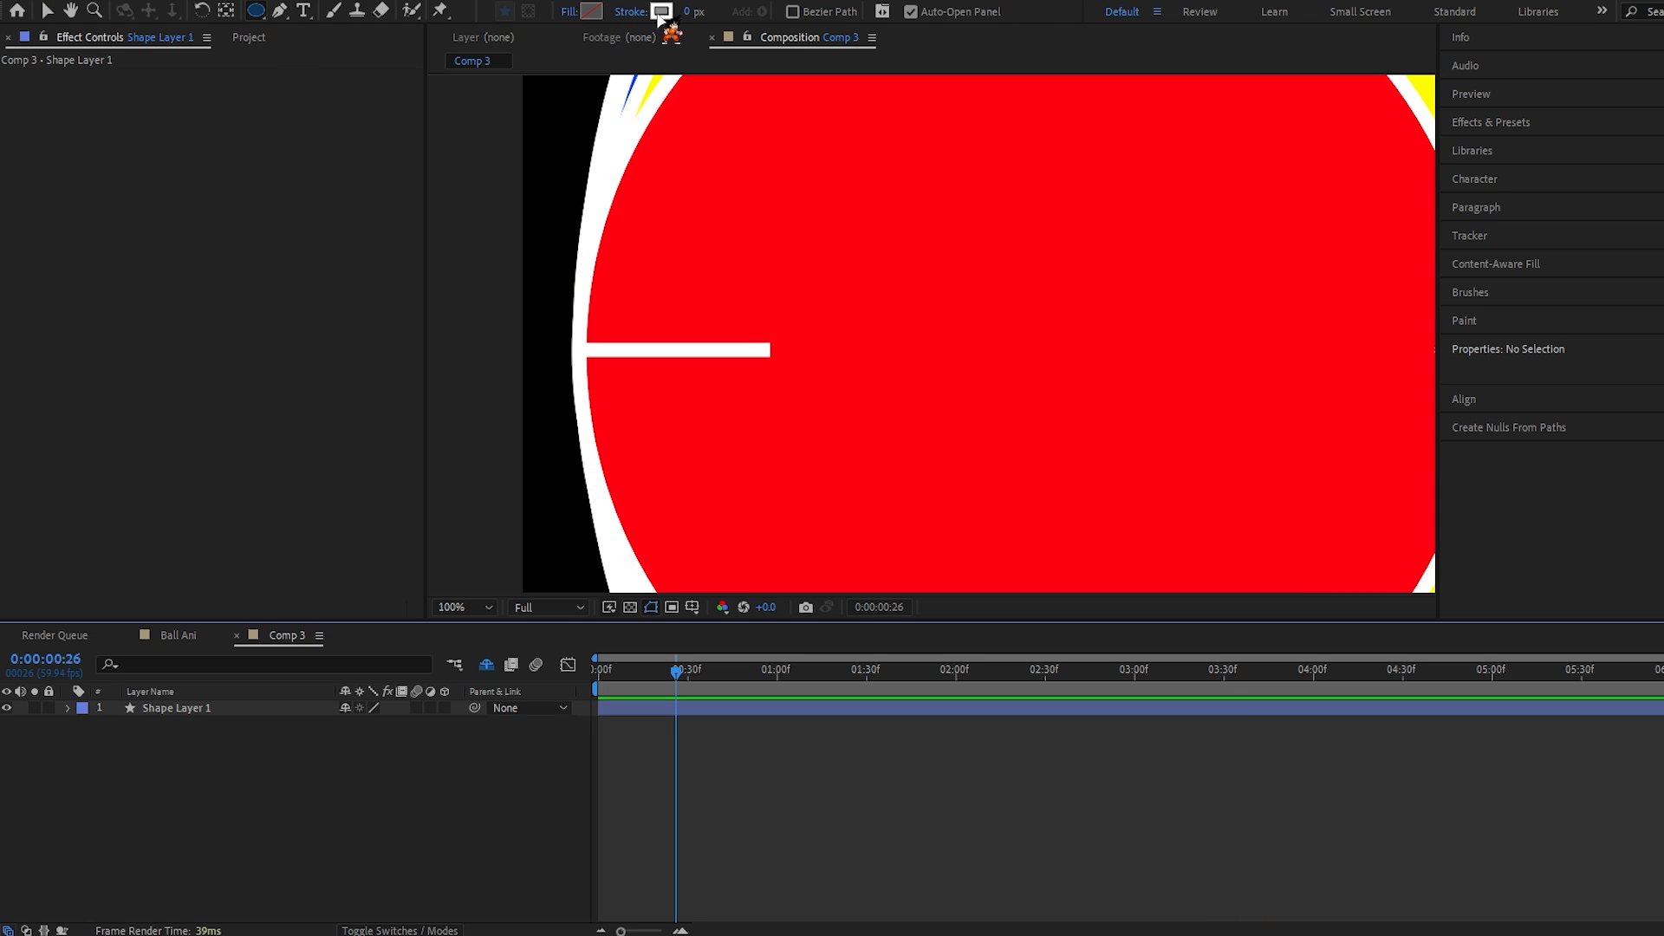
Step: Draw a small white circle with no stroke at the end of the growing line at frame 26
{"action": "left_click", "coordinate": [594, 12]}
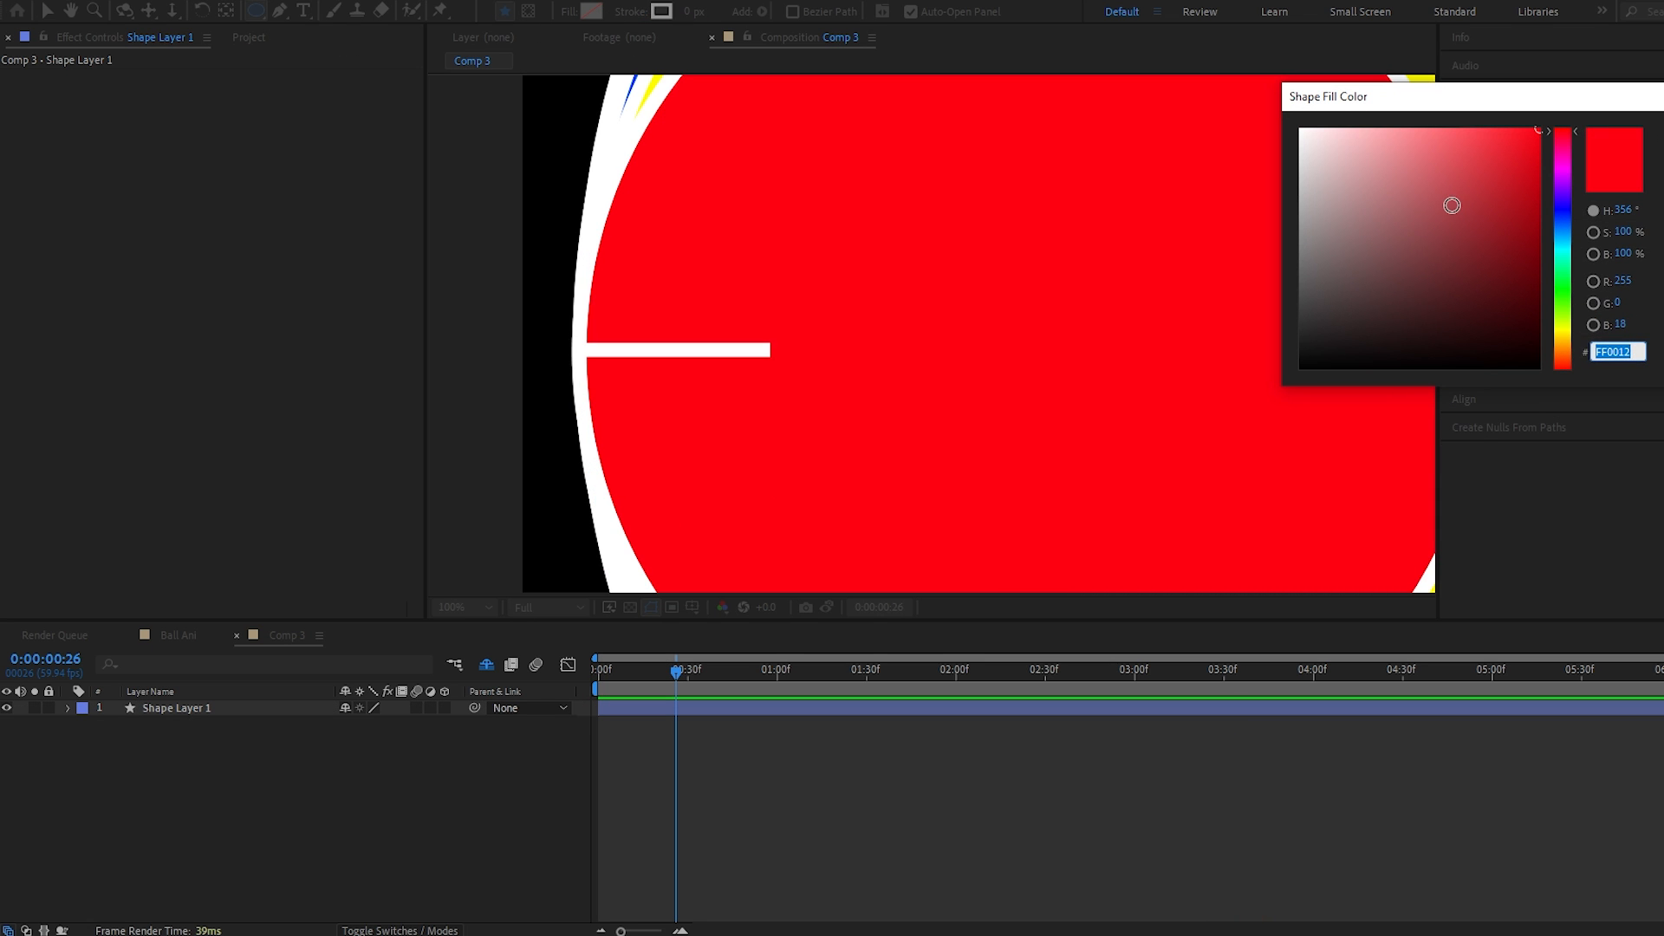
{"action": "left_click_drag", "start_coordinate": [1448, 204], "coordinate": [1191, 47]}
{"action": "key", "text": "Return"}
{"action": "mouse_move", "coordinate": [752, 318]}
{"action": "left_mouse_down"}
{"action": "mouse_move", "coordinate": [812, 382]}
{"action": "mouse_move", "coordinate": [885, 404]}
{"action": "left_mouse_up"}
{"action": "key", "text": "v"}
{"action": "left_click", "coordinate": [274, 824]}
{"action": "left_click", "coordinate": [816, 377]}
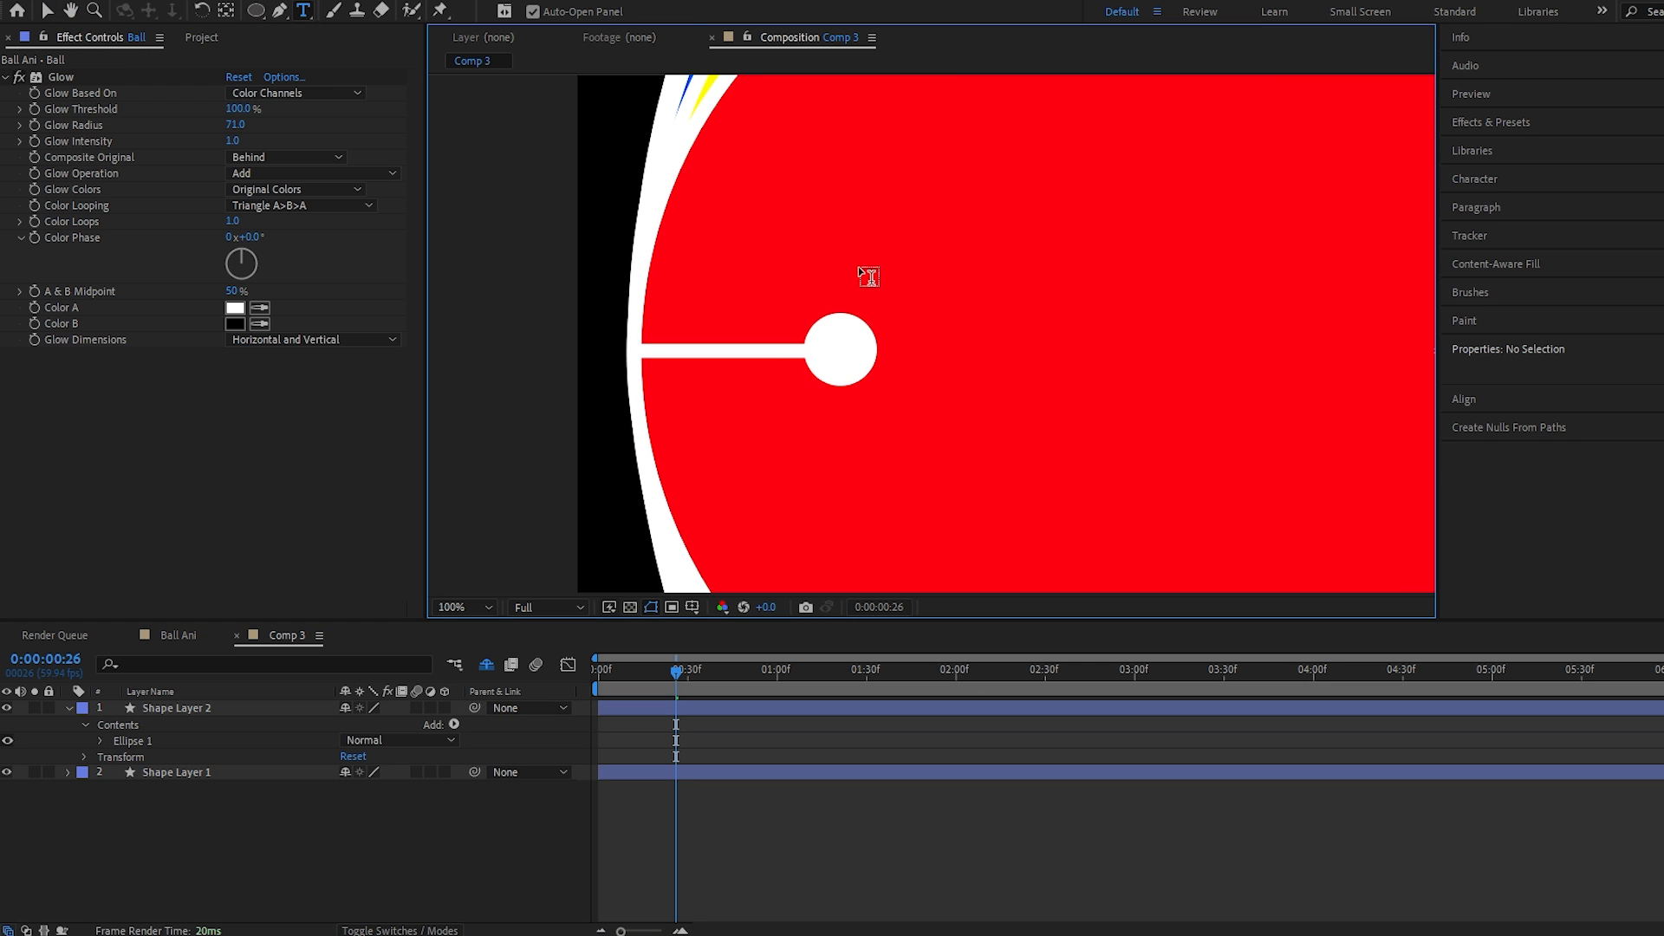
Step: Add a text box reading "You" inside the small white circle and set the text fill to black
{"action": "scroll", "coordinate": [875, 295], "scroll_direction": "up", "scroll_amount": 2}
{"action": "key", "text": "h"}
{"action": "left_click_drag", "start_coordinate": [926, 316], "coordinate": [990, 295]}
{"action": "key", "text": "ctrl+alt+shift+t"}
{"action": "type", "text": "You"}
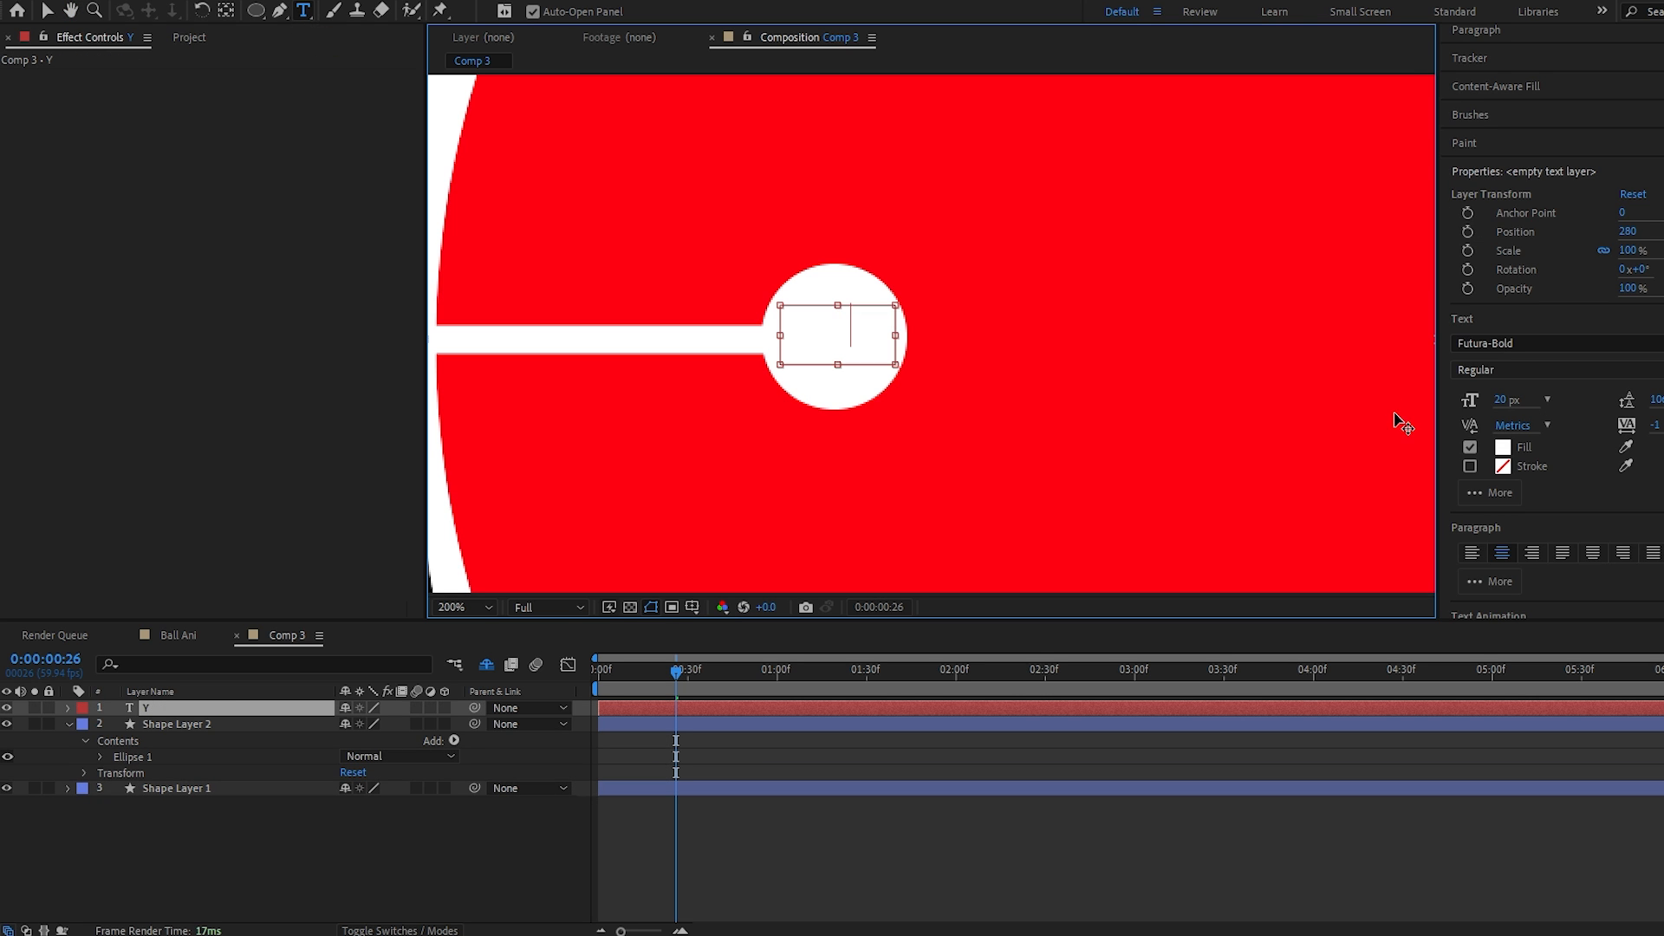
{"action": "key", "text": "ctrl+a"}
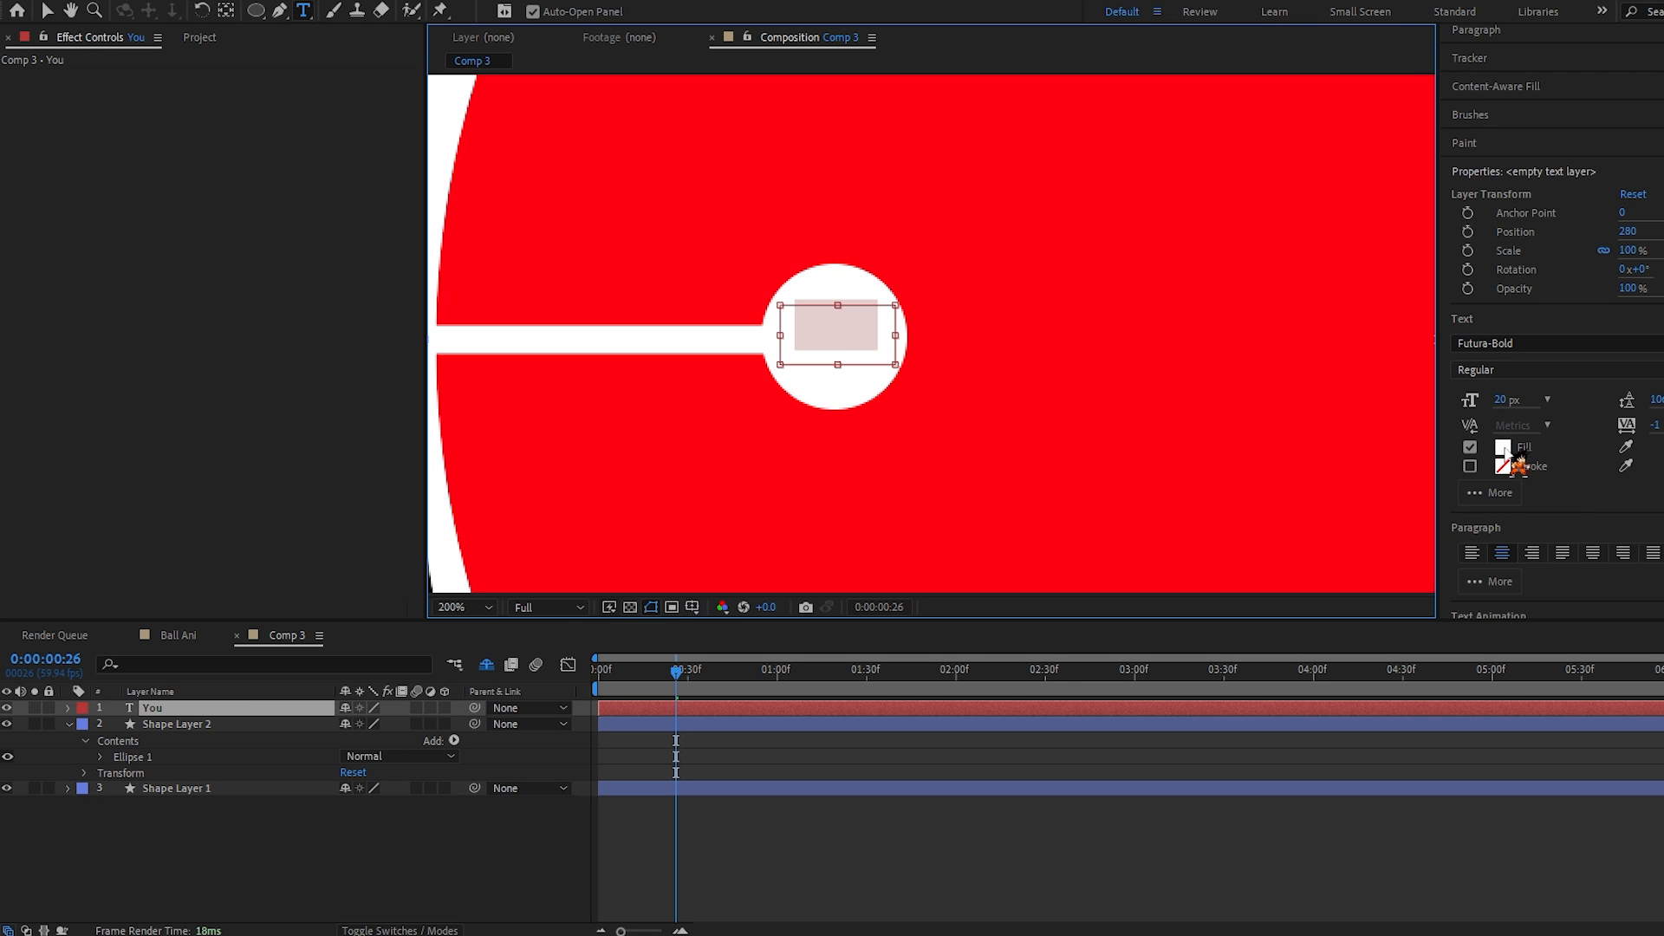
{"action": "left_click", "coordinate": [1505, 452]}
{"action": "left_click_drag", "start_coordinate": [1426, 305], "coordinate": [1227, 438]}
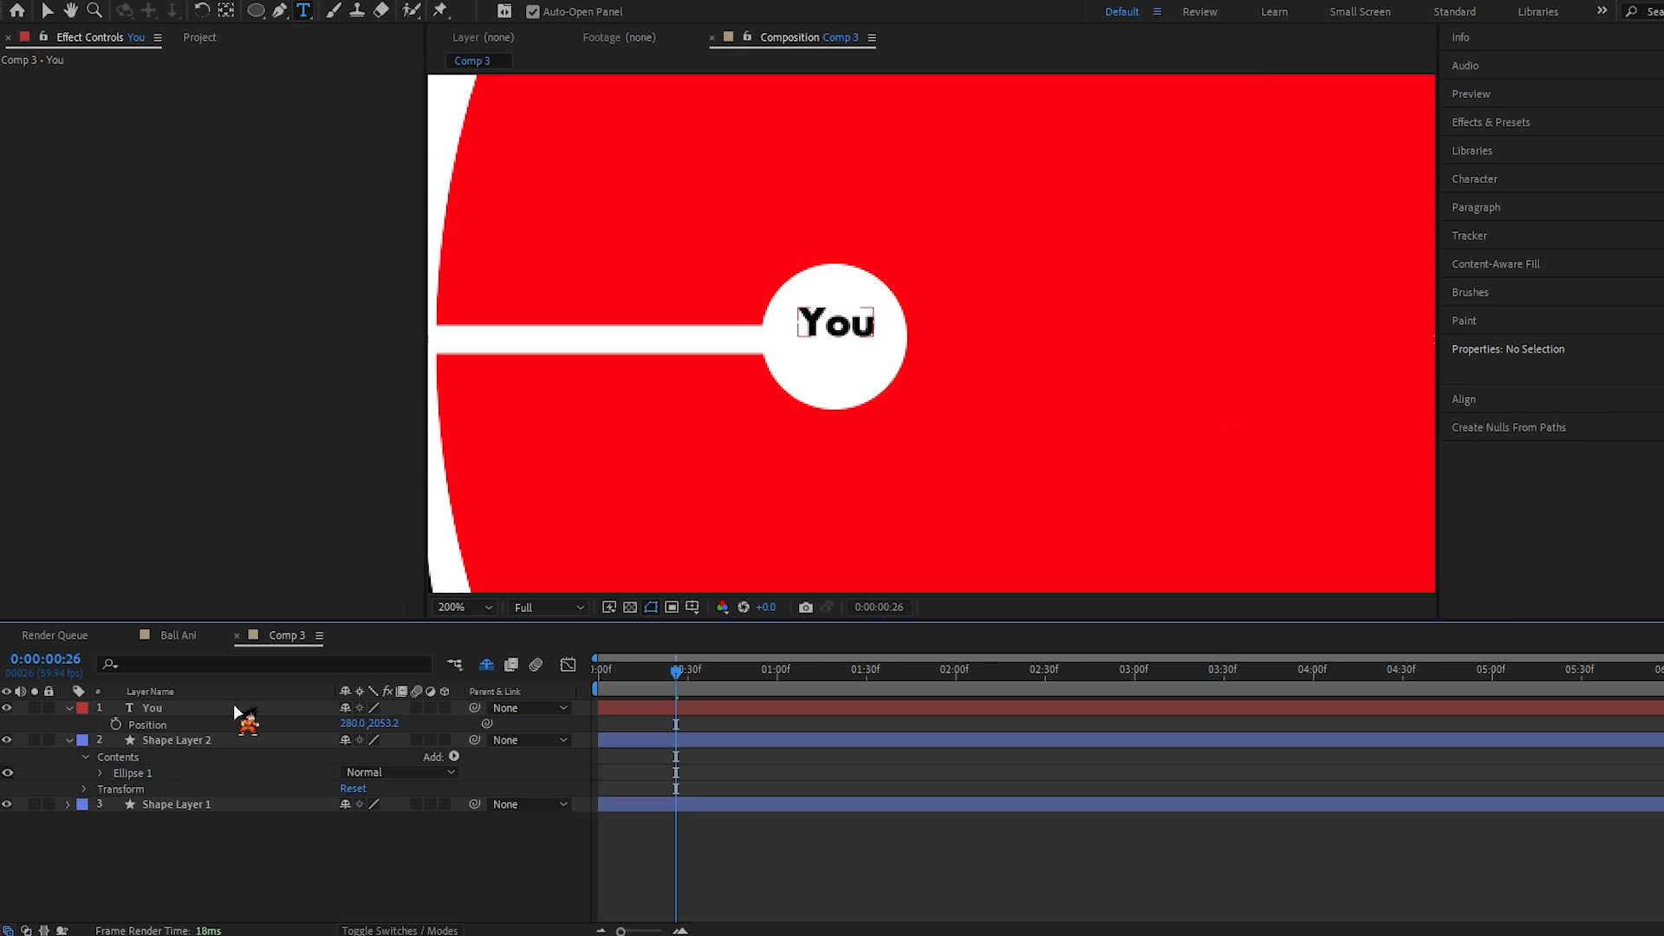
Step: Centre the "You" text vertically in the small white circle by setting its Y position to 2061.2, and scale it to 124%
{"action": "left_click", "coordinate": [235, 709]}
{"action": "left_click_drag", "start_coordinate": [385, 723], "coordinate": [401, 731]}
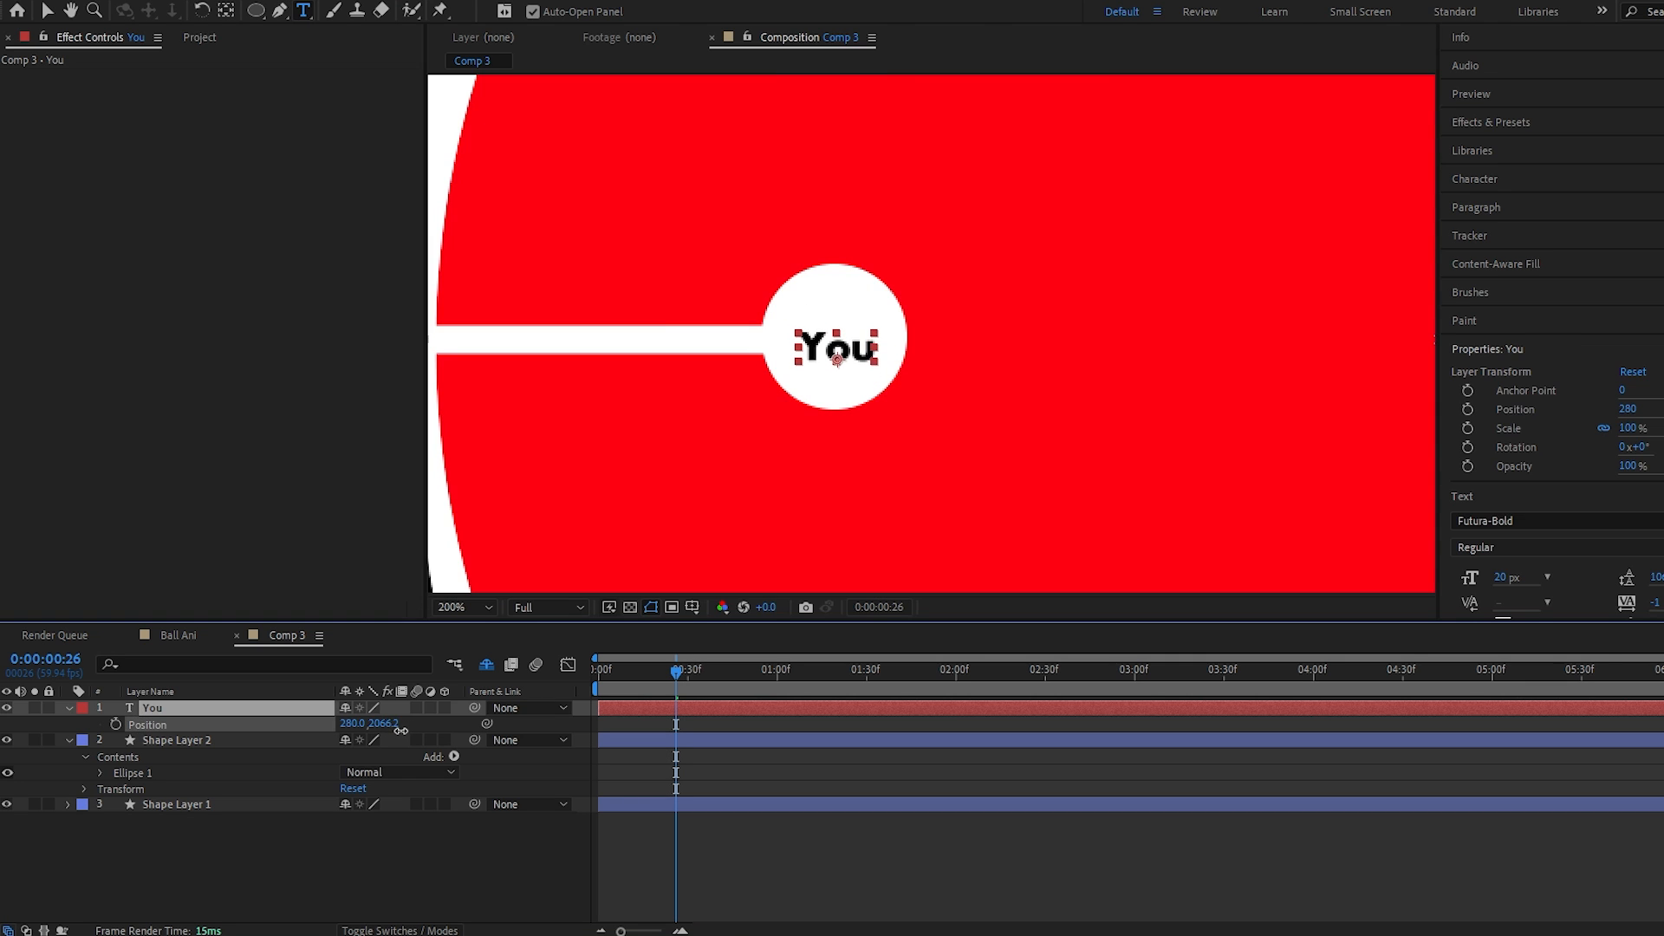
{"action": "left_click_drag", "start_coordinate": [401, 730], "coordinate": [396, 730]}
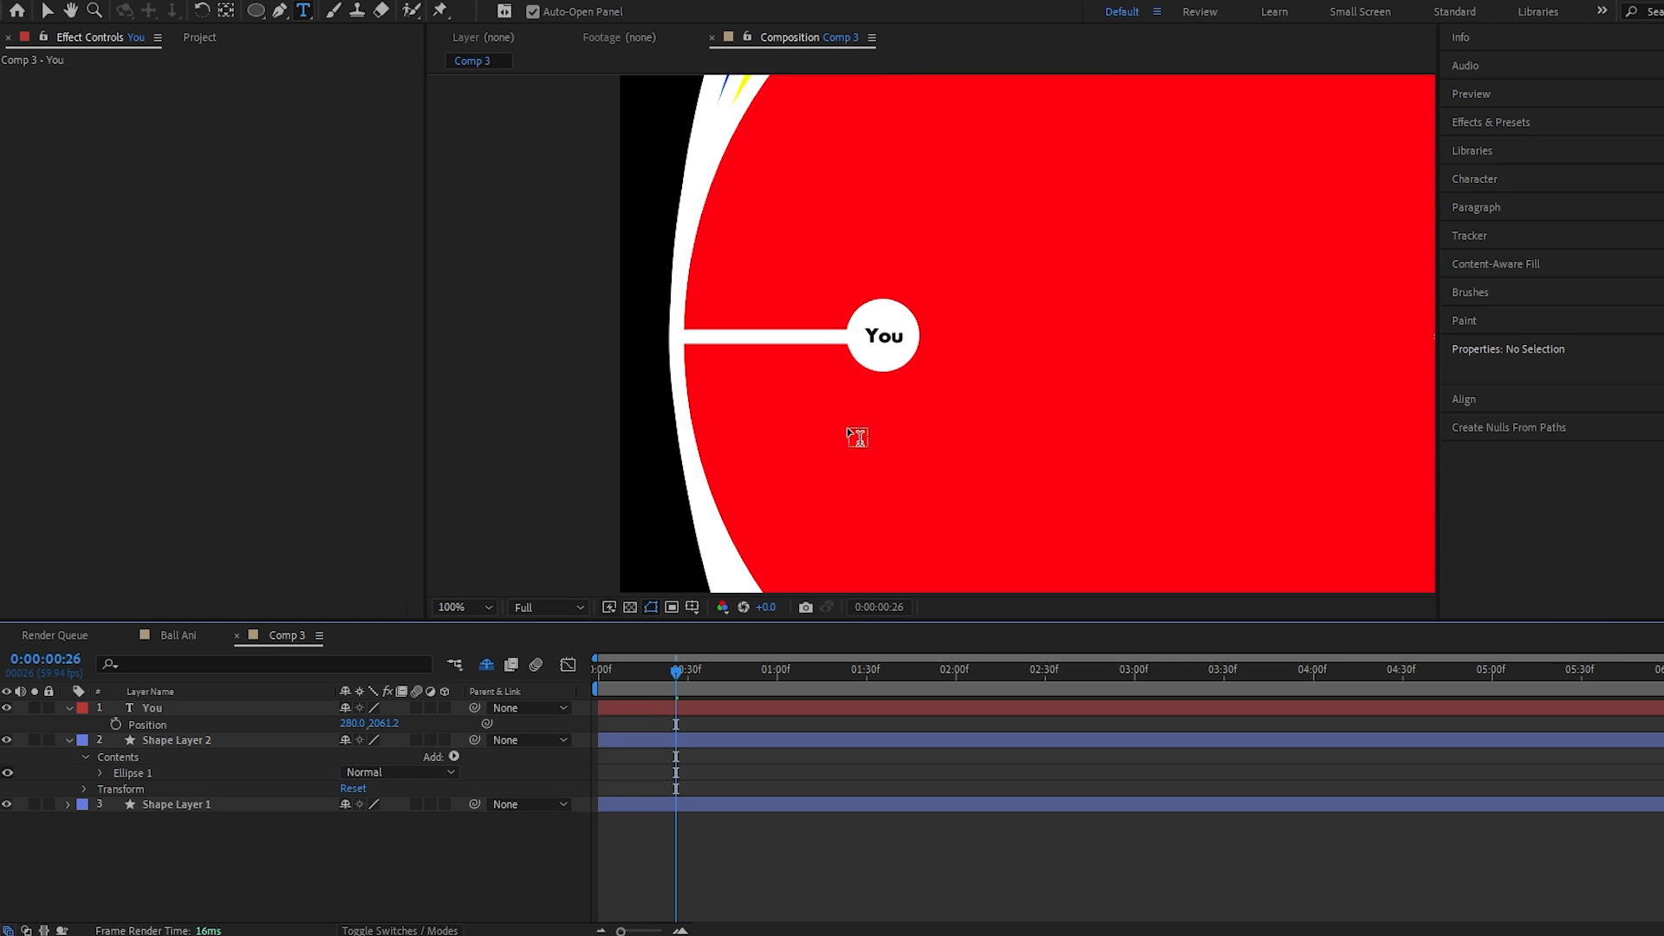
{"action": "scroll", "coordinate": [875, 374], "scroll_direction": "up", "scroll_amount": 2}
{"action": "left_click_drag", "start_coordinate": [921, 353], "coordinate": [1074, 364]}
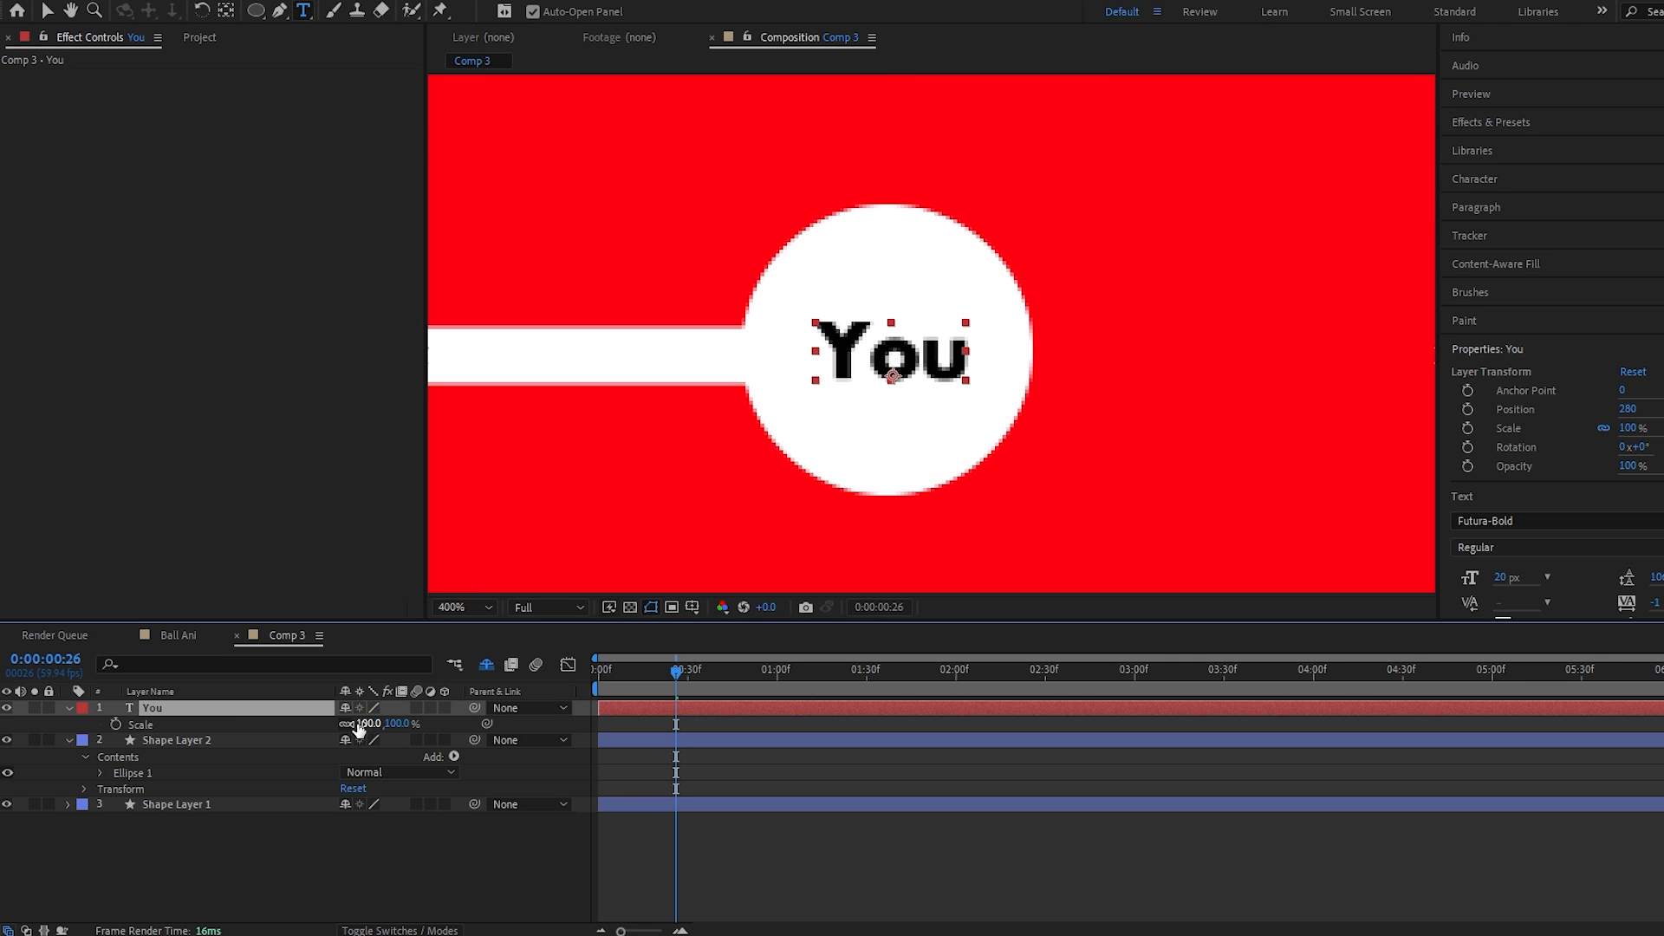
{"action": "key", "text": "s"}
{"action": "left_click_drag", "start_coordinate": [364, 722], "coordinate": [359, 726]}
{"action": "key", "text": "p"}
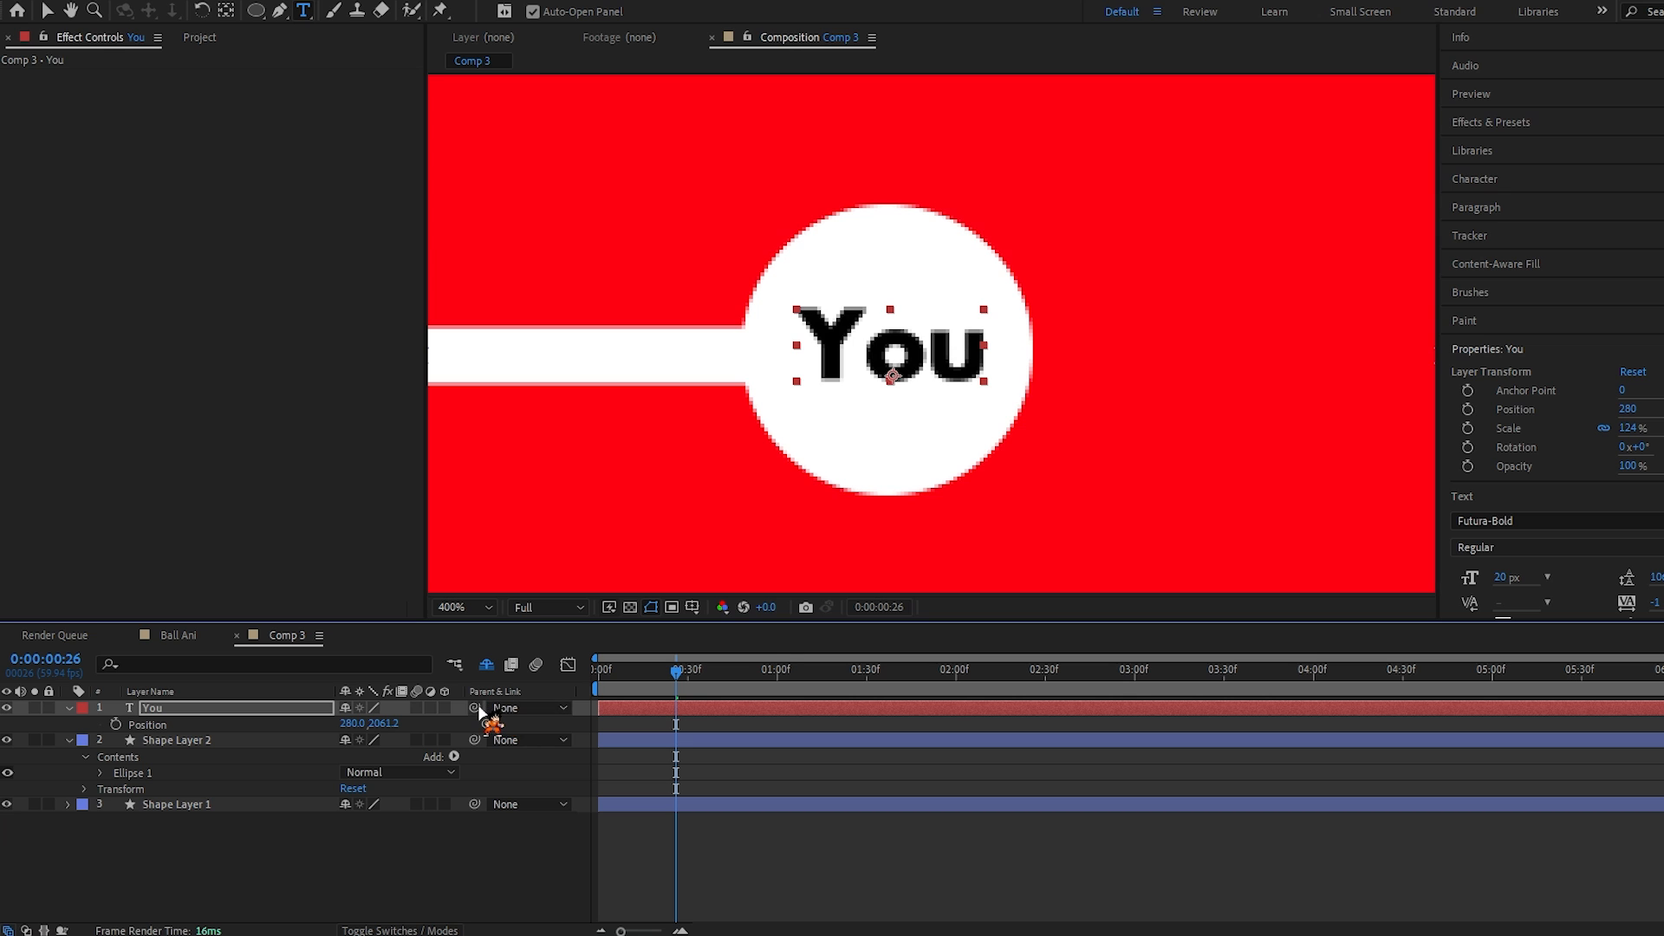
Step: Parent the "You" text layer to the small white circle's layer, Shape Layer 2
{"action": "left_click_drag", "start_coordinate": [479, 709], "coordinate": [222, 743]}
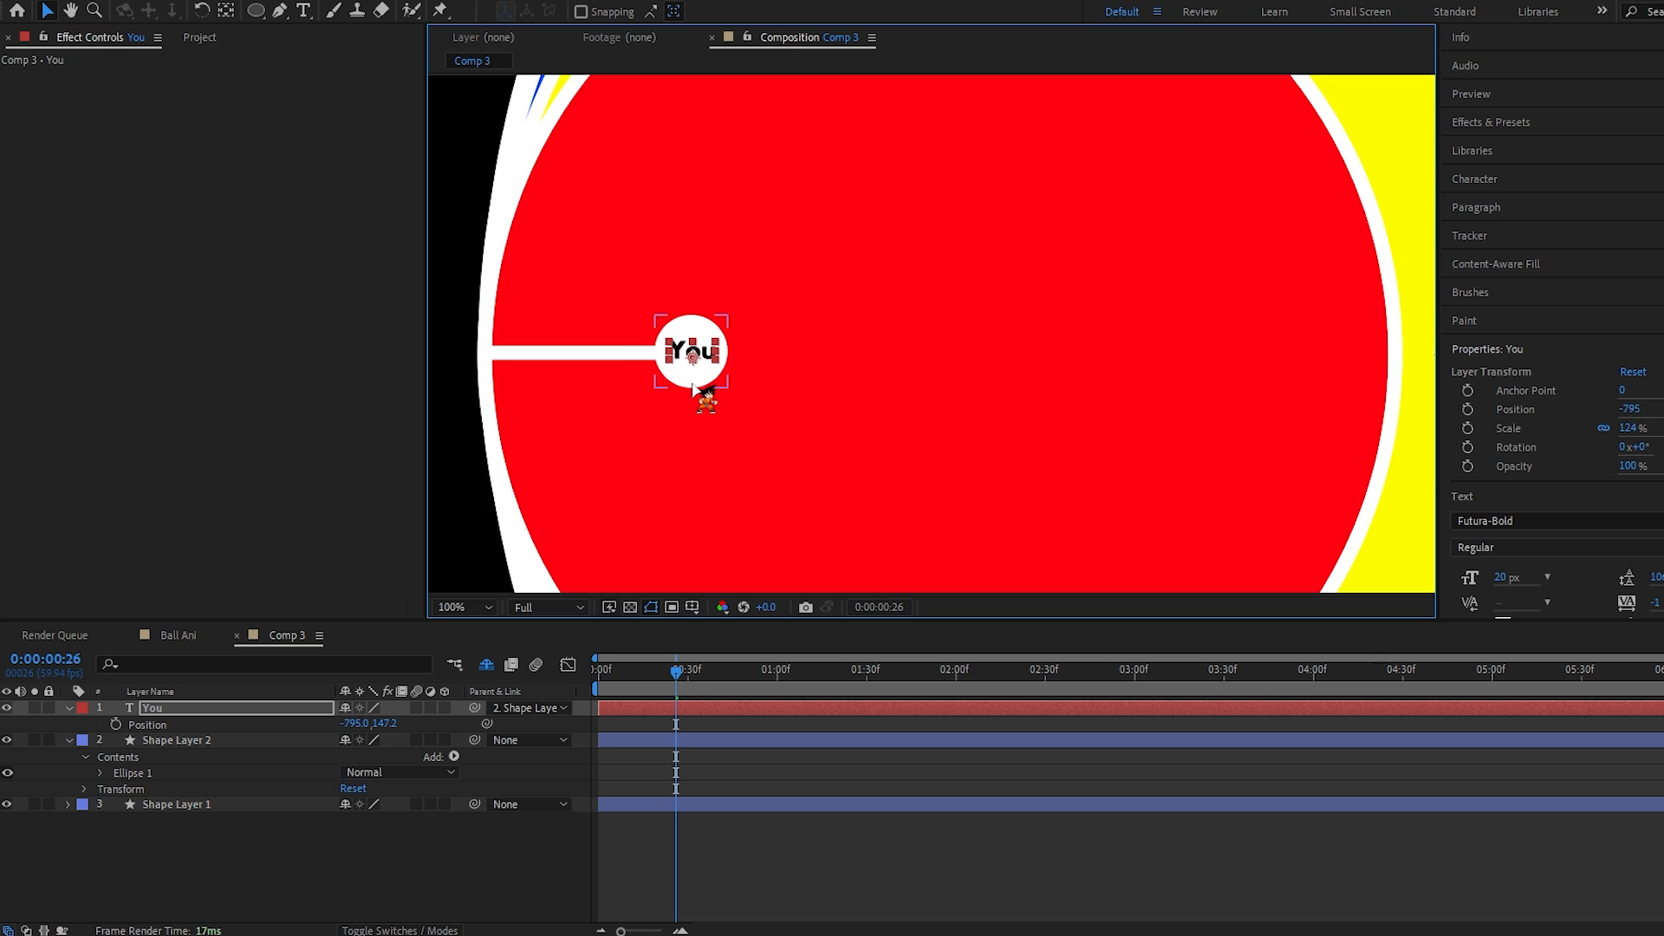
{"action": "scroll", "coordinate": [693, 384], "scroll_direction": "up", "scroll_amount": 1}
{"action": "left_click_drag", "start_coordinate": [676, 386], "coordinate": [961, 364]}
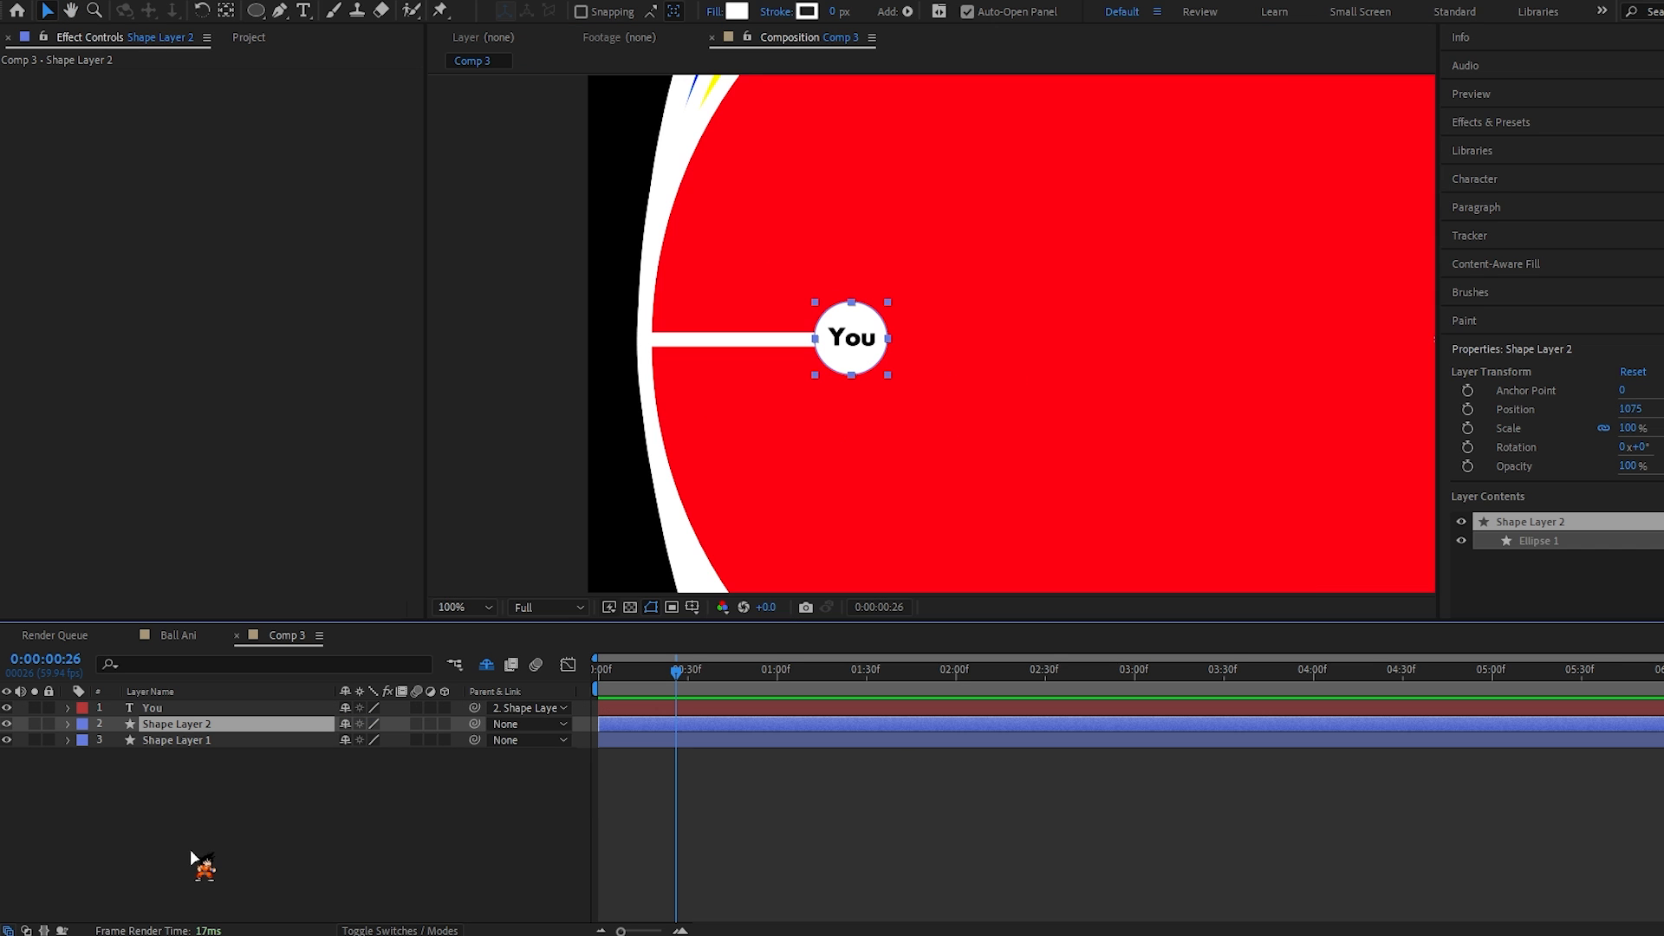
Step: Paste an expression into Shape Layer 2's Position that follows the Trim Paths 1 End point along Shape Layer 1's path using pointOnPath and toComp
{"action": "key", "text": "p"}
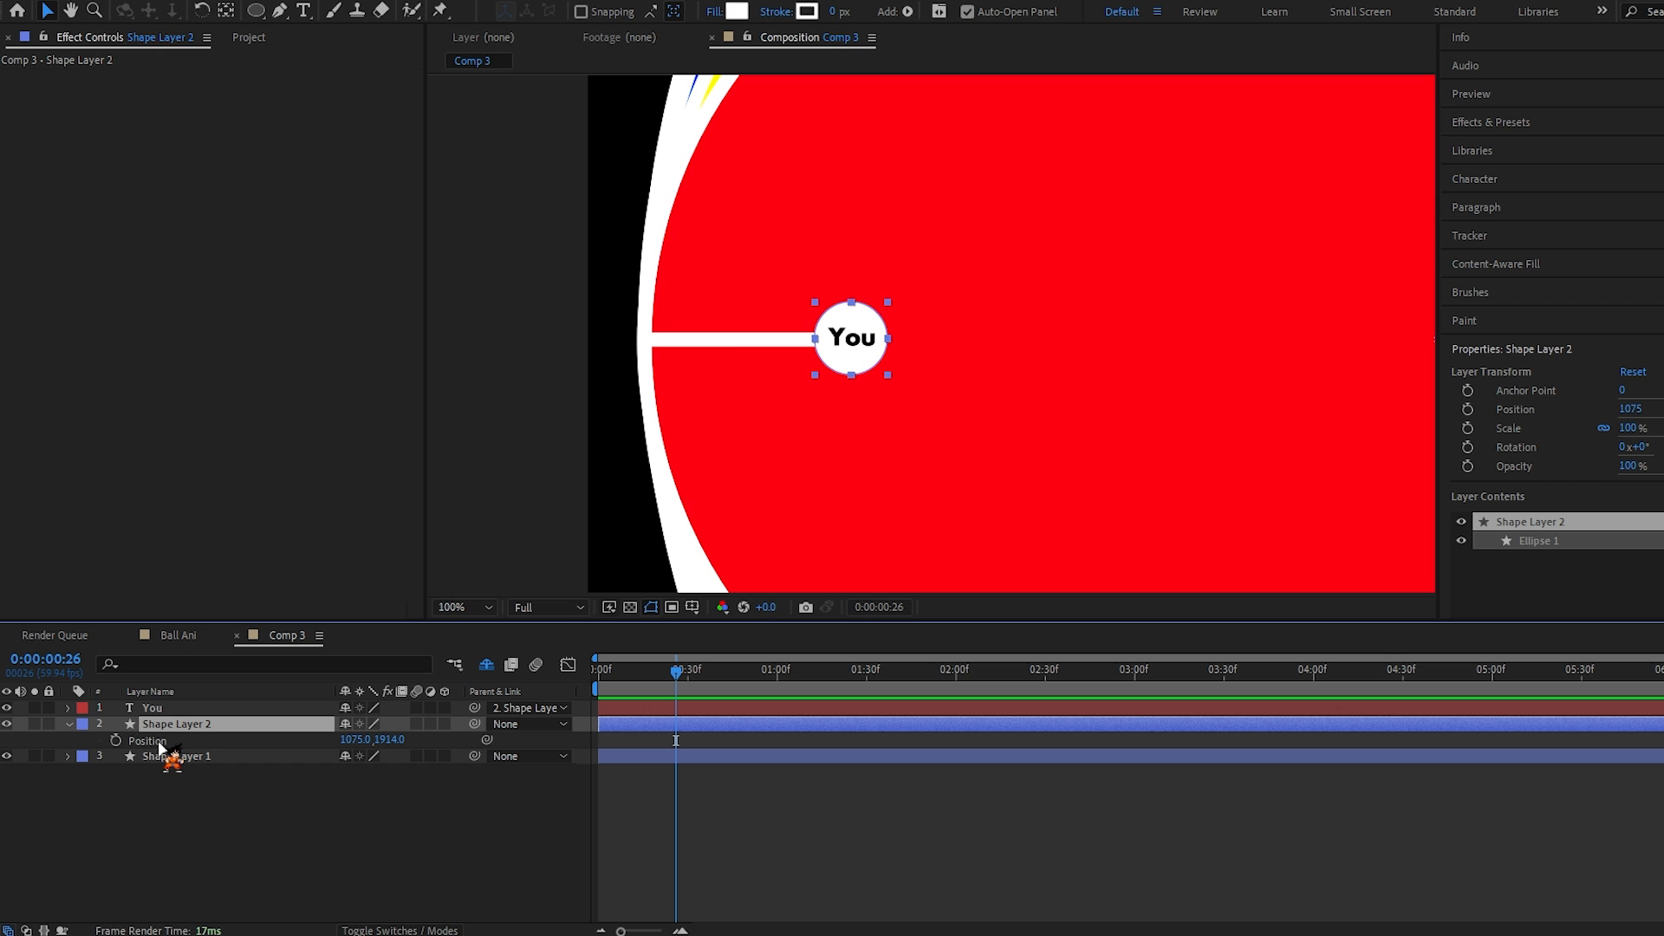
{"action": "left_click", "coordinate": [115, 740], "text": "alt"}
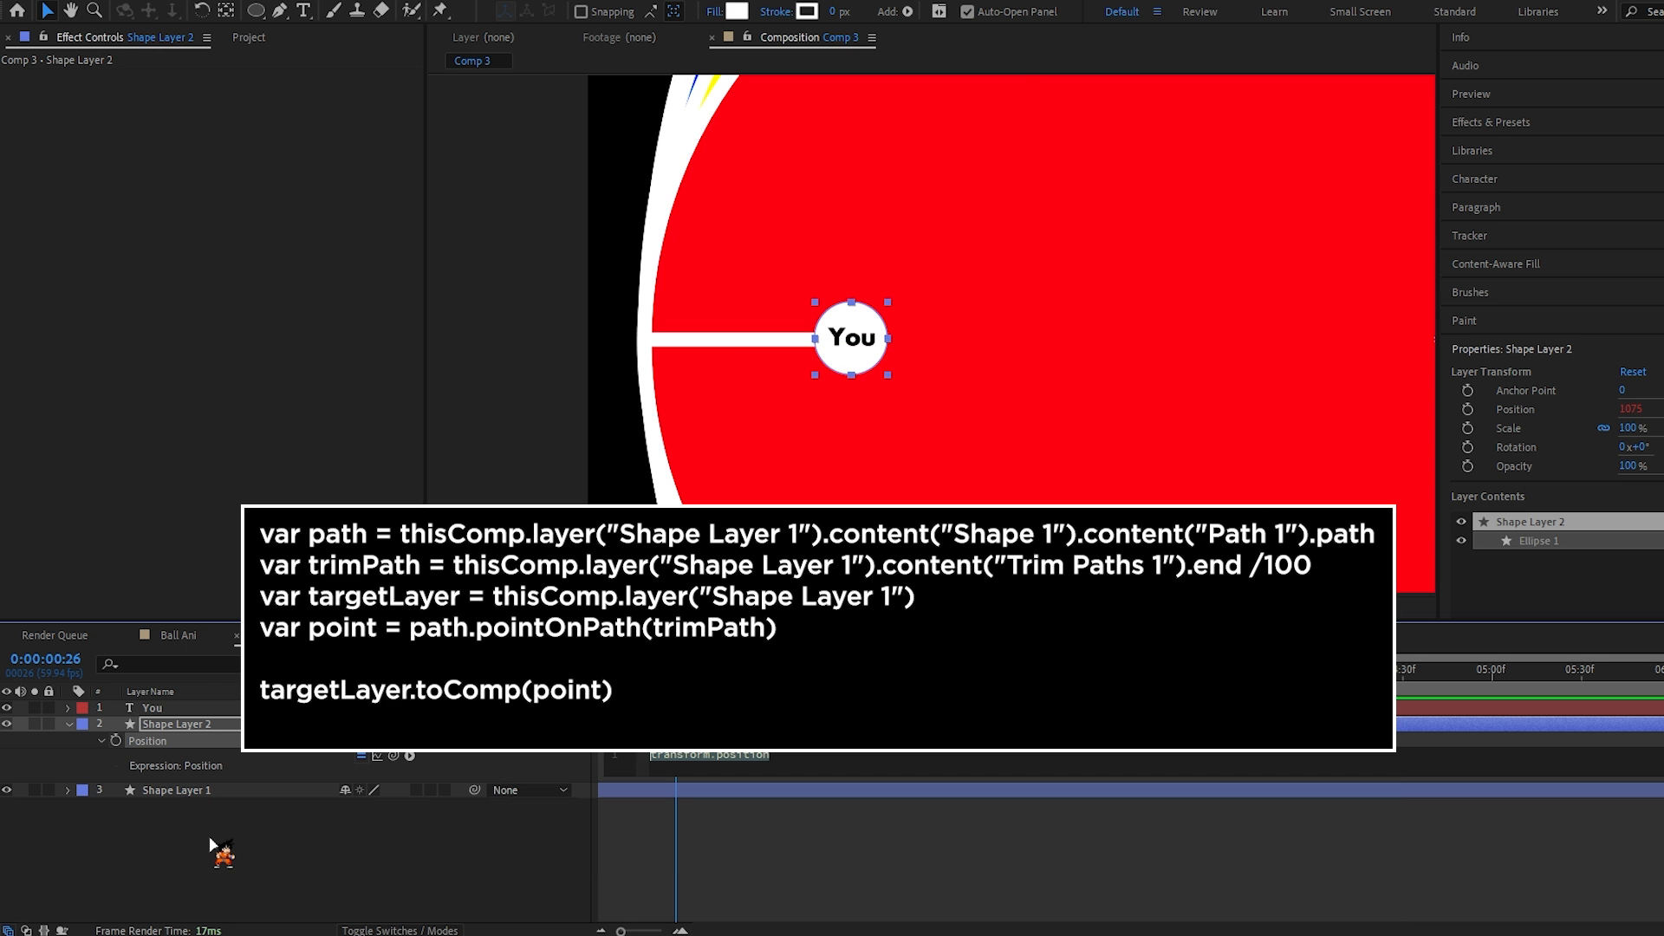
{"action": "left_click", "coordinate": [798, 759]}
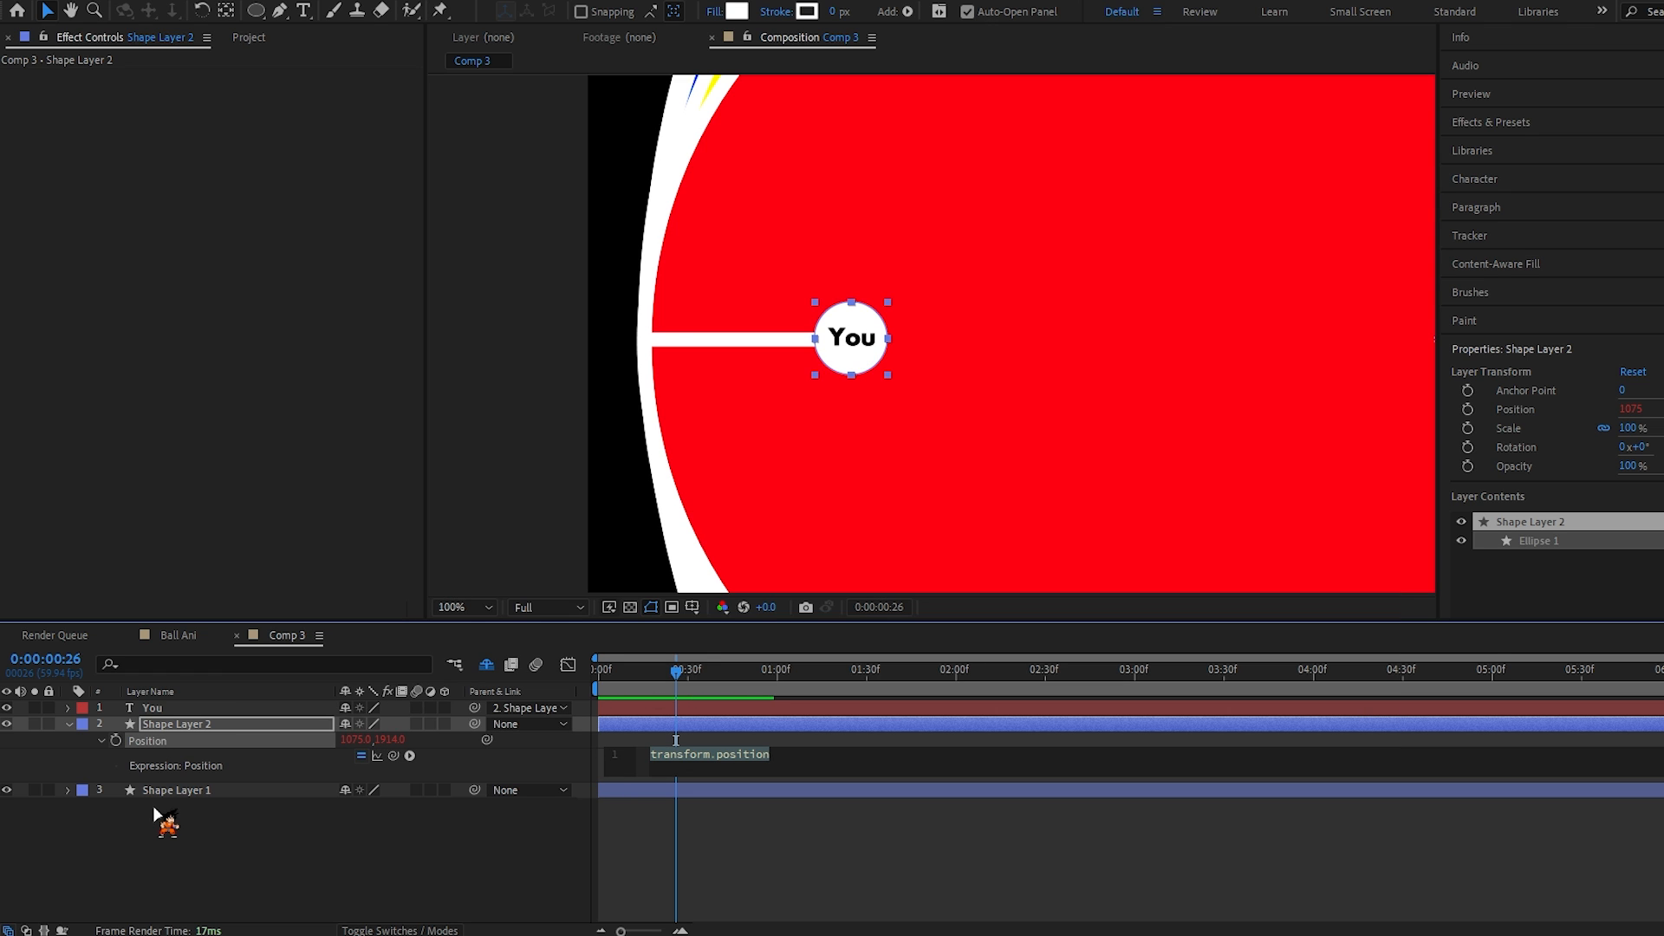
{"action": "key", "text": "ctrl+v"}
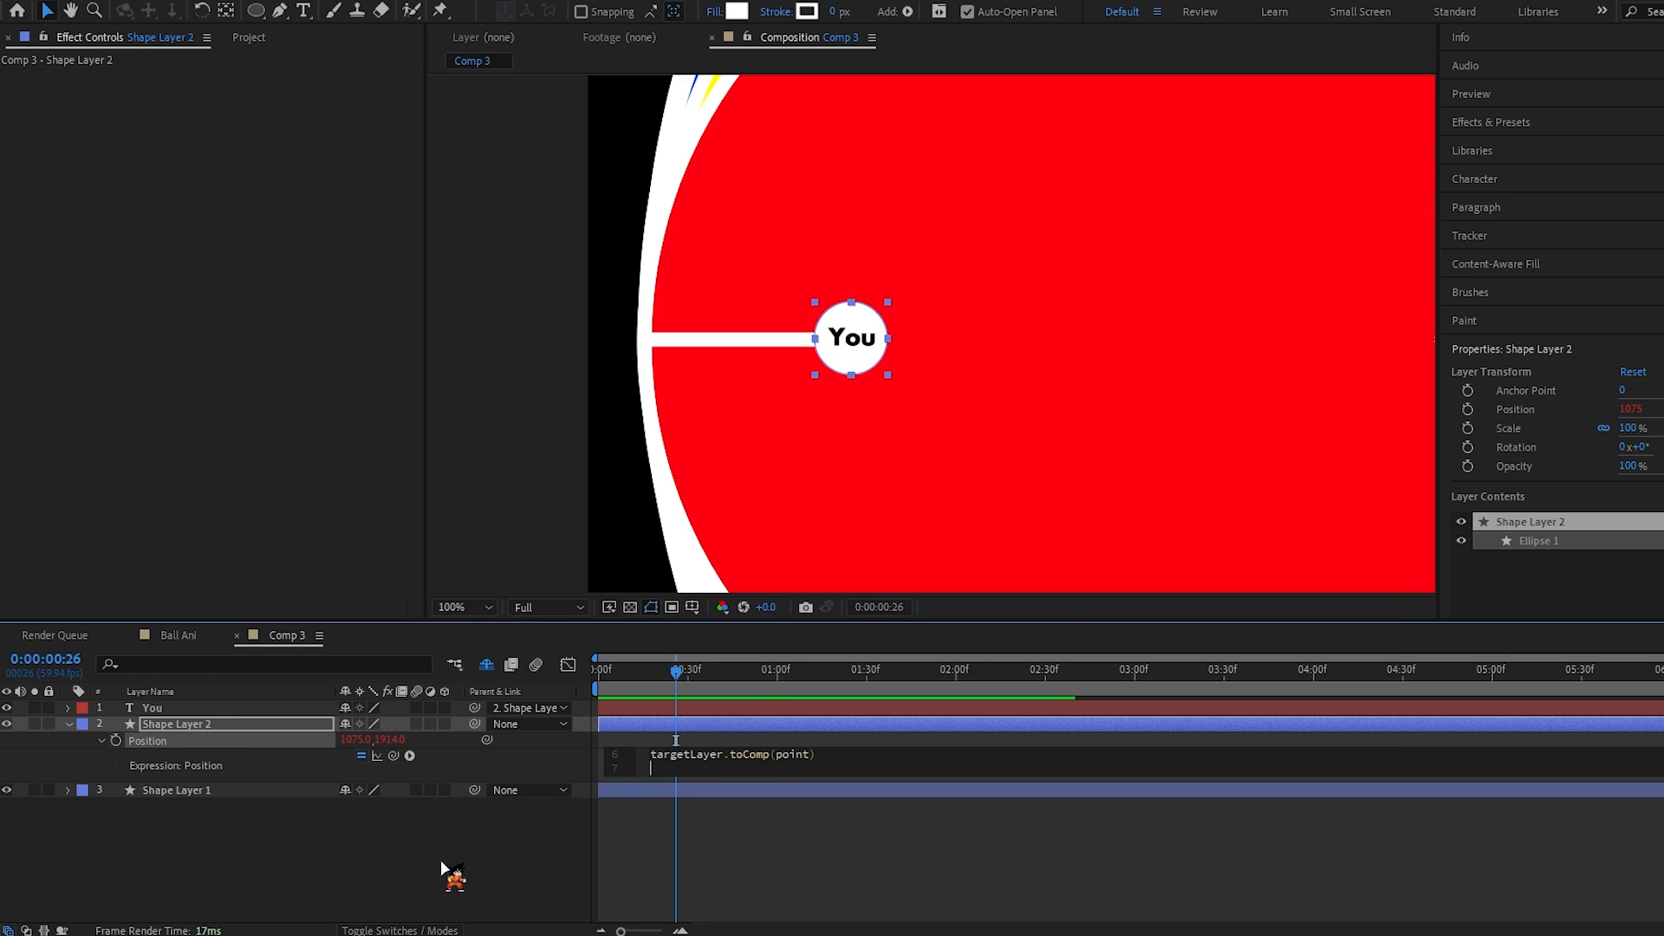
{"action": "left_click", "coordinate": [414, 862]}
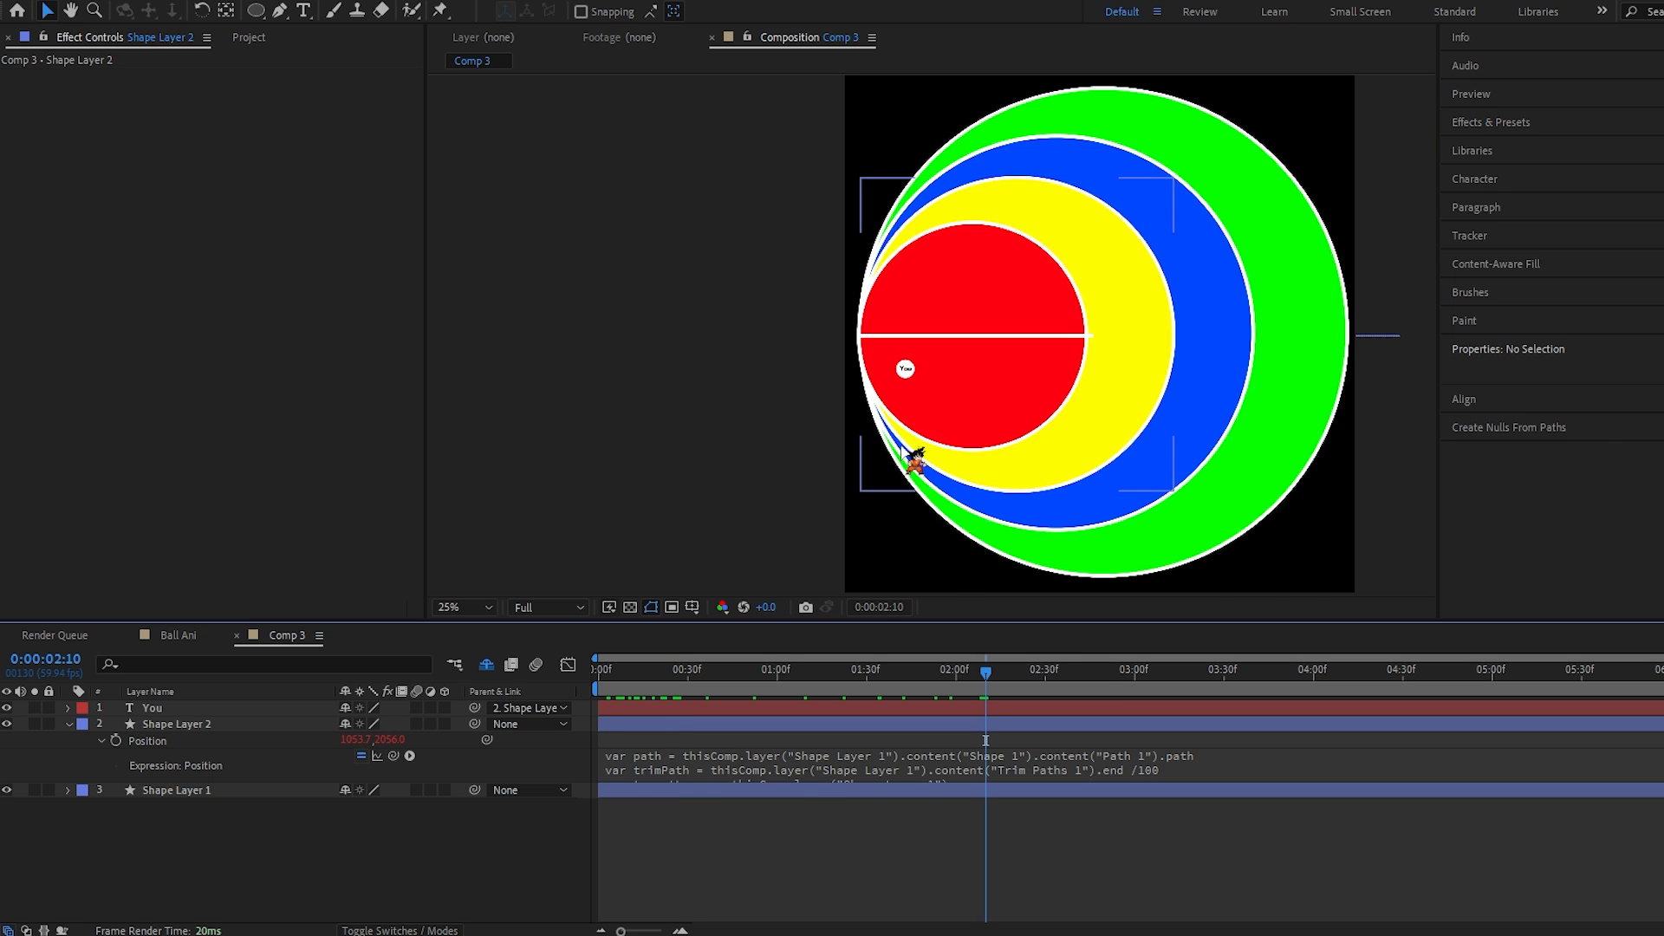
Step: Set Shape Layer 2's Anchor Point to -792, 145 so the "You" ball sits on the tip of the growing line
{"action": "scroll", "coordinate": [903, 455], "scroll_direction": "up", "scroll_amount": 2}
{"action": "left_click", "coordinate": [884, 416]}
{"action": "key", "text": "a"}
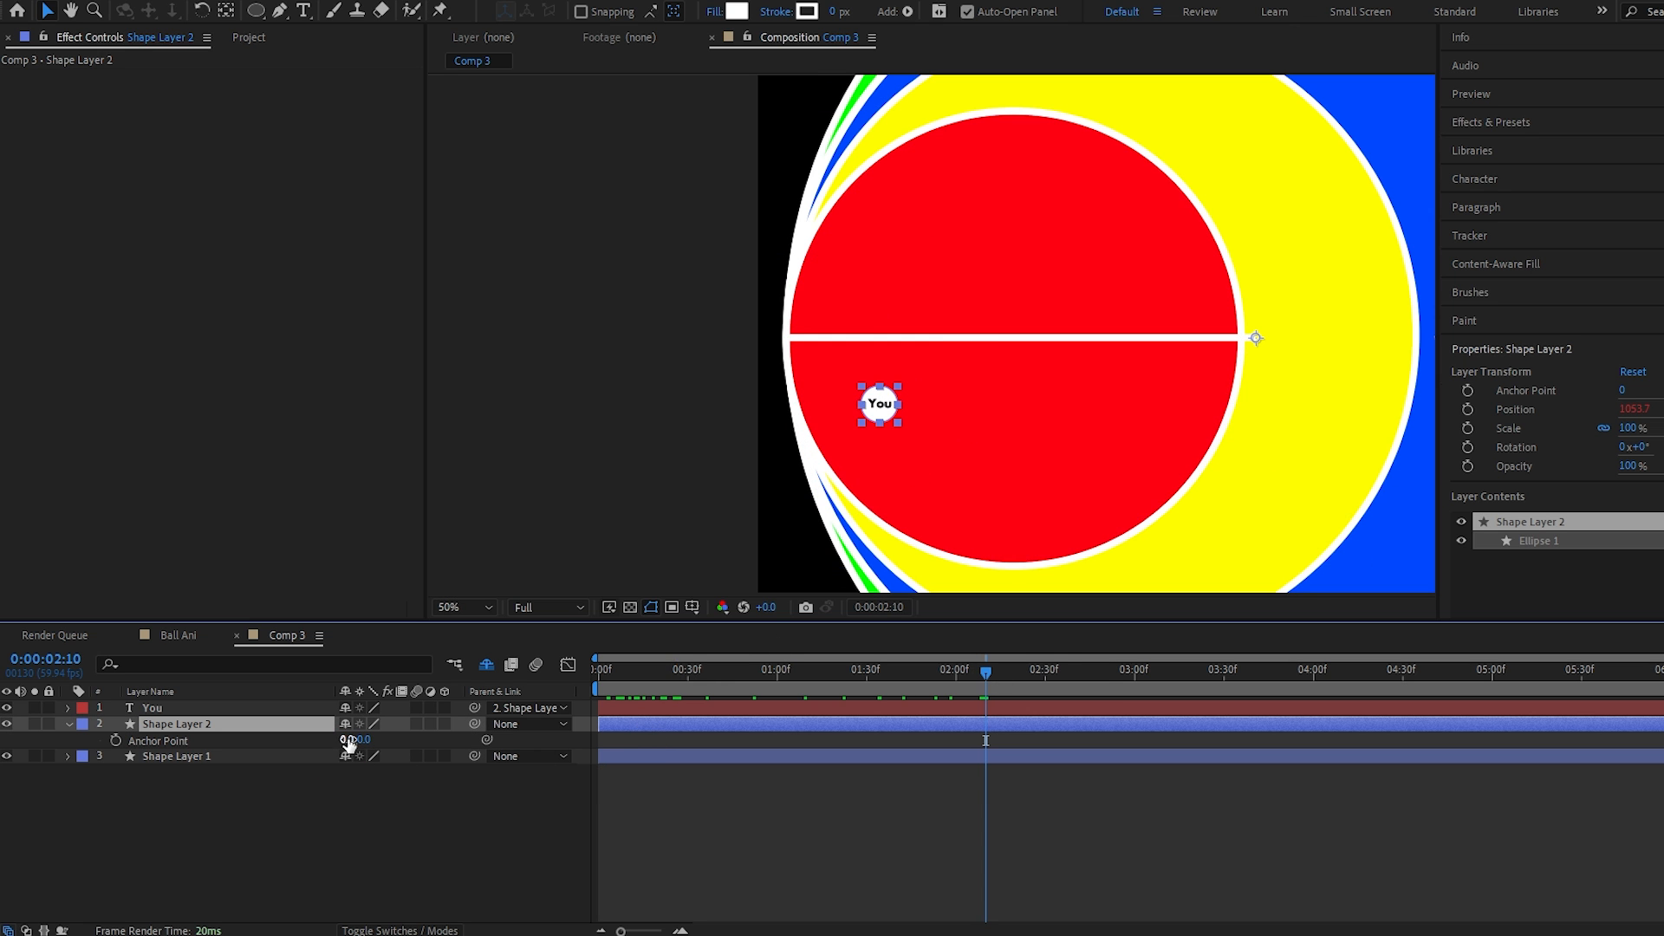
{"action": "left_click_drag", "start_coordinate": [359, 741], "coordinate": [485, 741]}
{"action": "scroll", "coordinate": [841, 416], "scroll_direction": "up", "scroll_amount": 2}
{"action": "scroll", "coordinate": [812, 449], "scroll_direction": "down", "scroll_amount": 1}
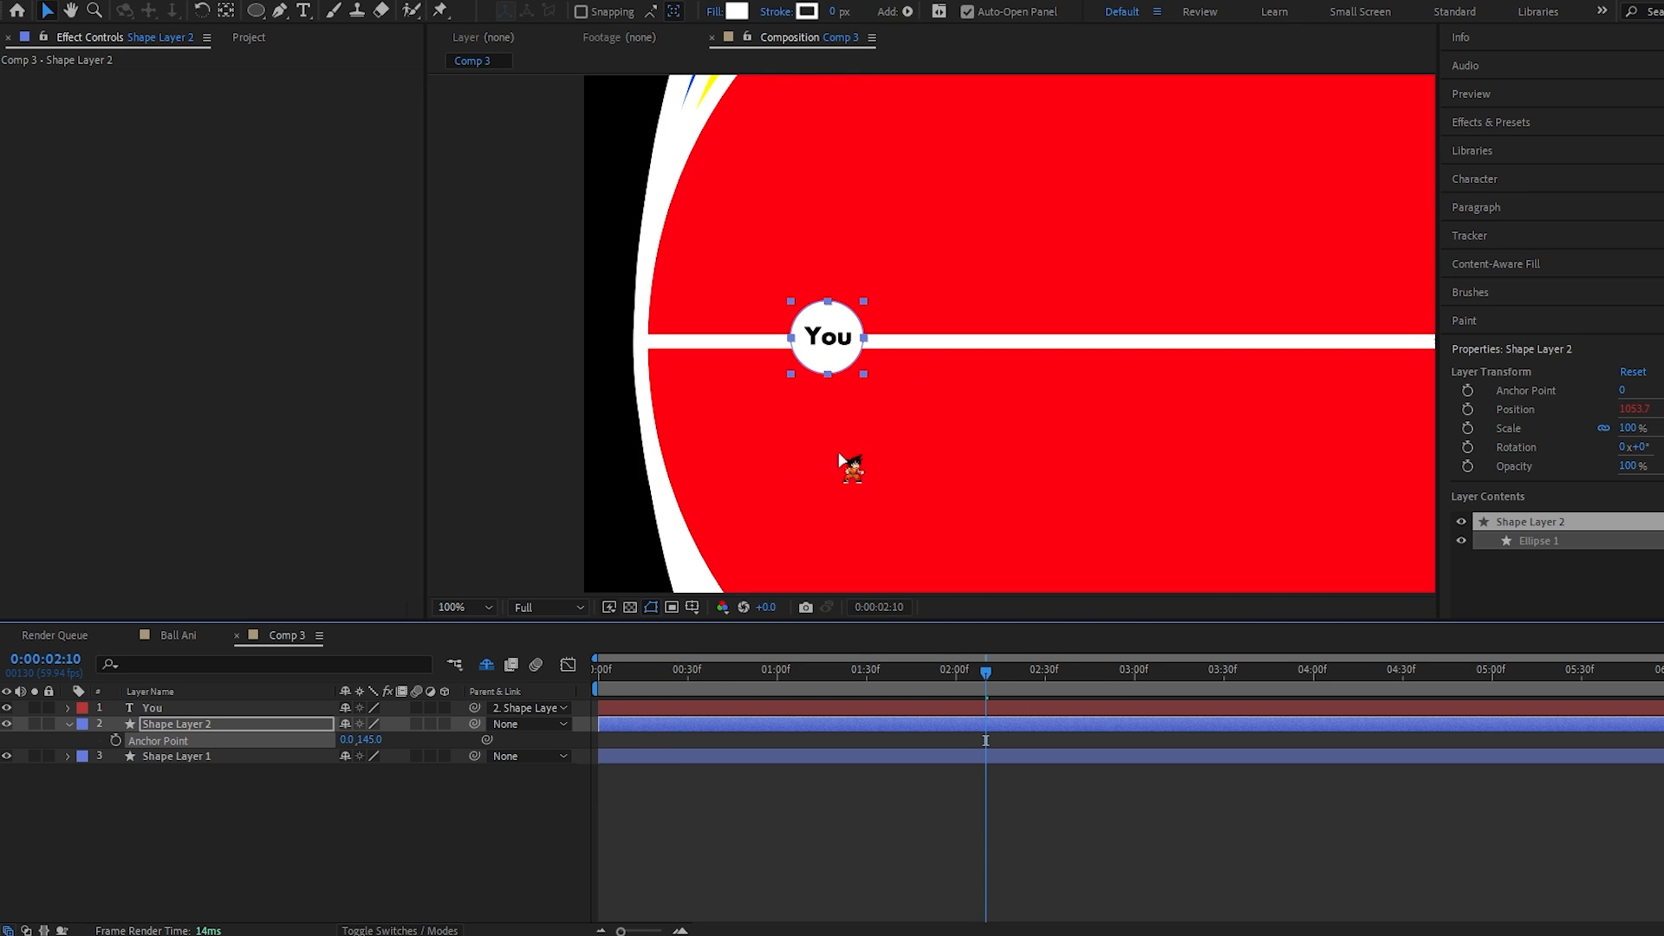
{"action": "left_click_drag", "start_coordinate": [940, 445], "coordinate": [724, 455]}
{"action": "left_click_drag", "start_coordinate": [349, 741], "coordinate": [105, 774]}
{"action": "mouse_move", "coordinate": [349, 742]}
{"action": "left_mouse_down"}
{"action": "mouse_move", "coordinate": [246, 754]}
{"action": "mouse_move", "coordinate": [353, 745]}
{"action": "left_mouse_up"}
Step: Preview the "You" ball and line travelling across the circles from frame 0
{"action": "key", "text": "Home"}
{"action": "scroll", "coordinate": [785, 513], "scroll_direction": "down", "scroll_amount": 1}
{"action": "key", "text": "space"}
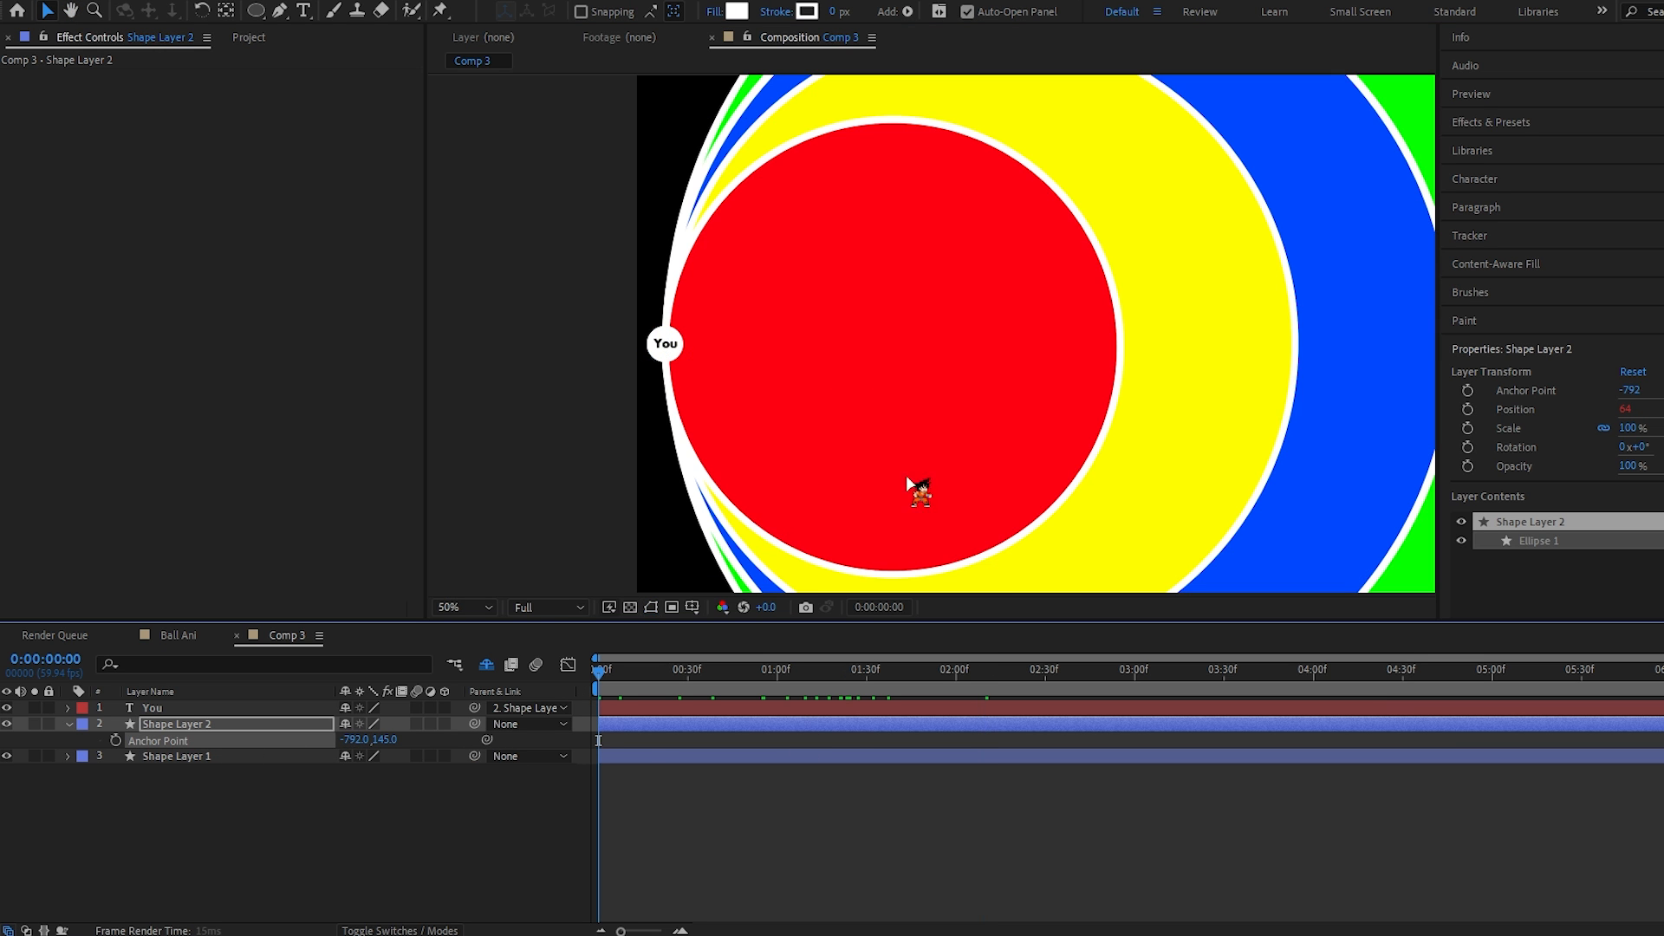
{"action": "scroll", "coordinate": [884, 487], "scroll_direction": "down", "scroll_amount": 2}
{"action": "left_click_drag", "start_coordinate": [865, 468], "coordinate": [697, 480]}
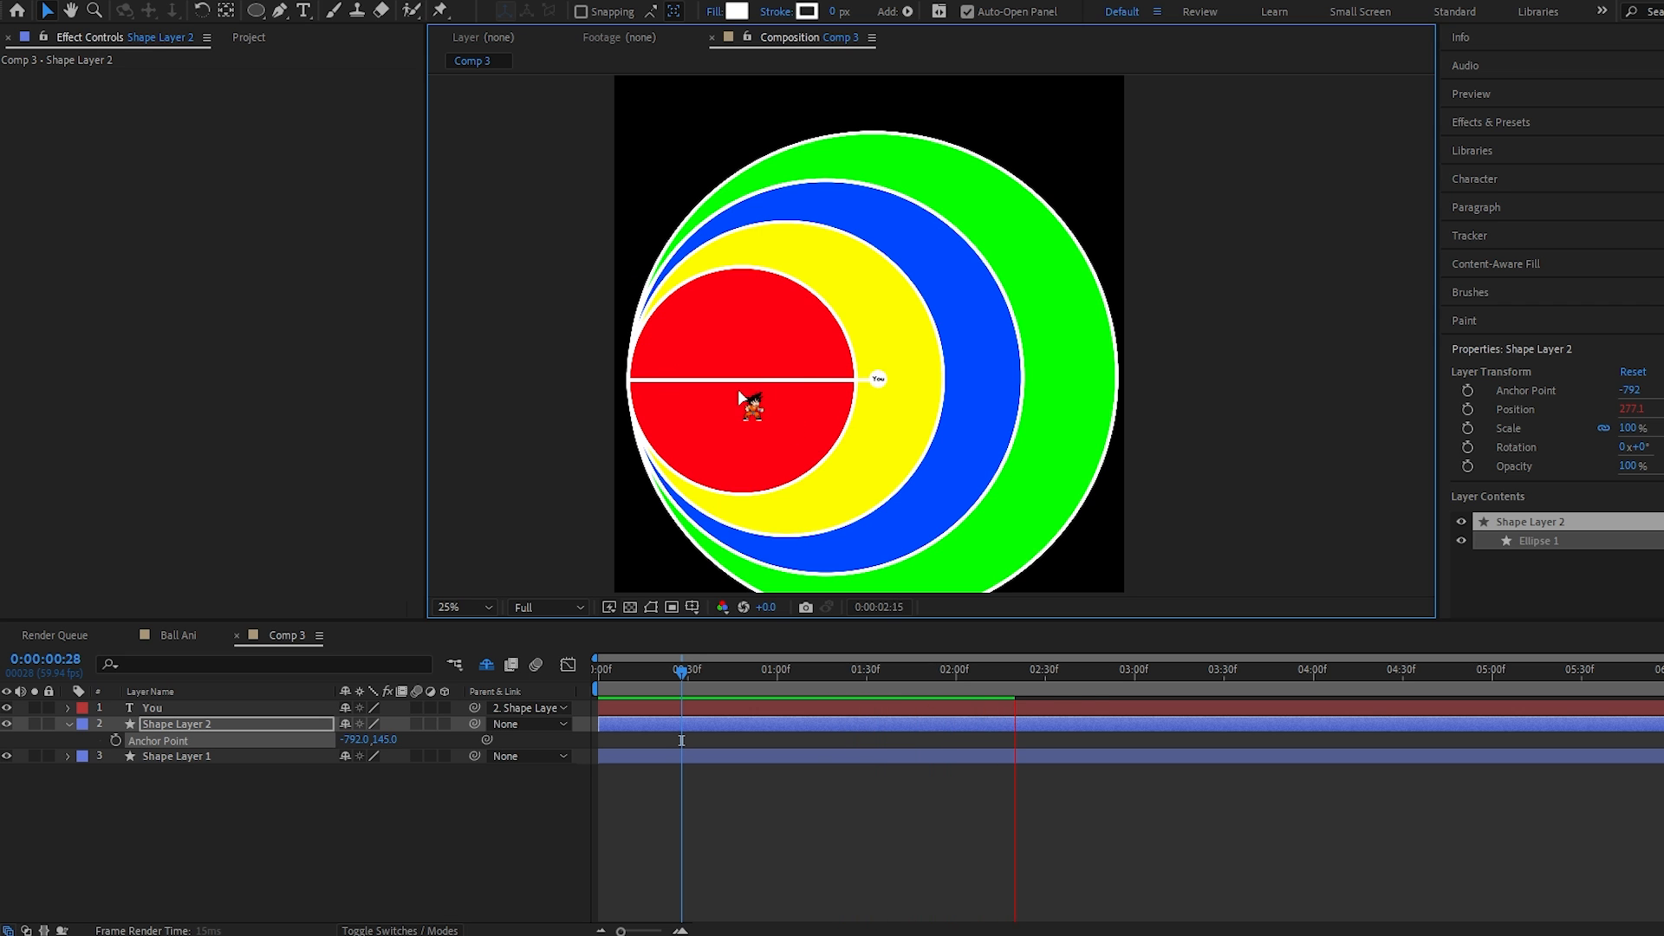
Step: Create a composition-sized white solid with colour FFFFFF and hide it in the viewer
{"action": "left_click", "coordinate": [192, 802]}
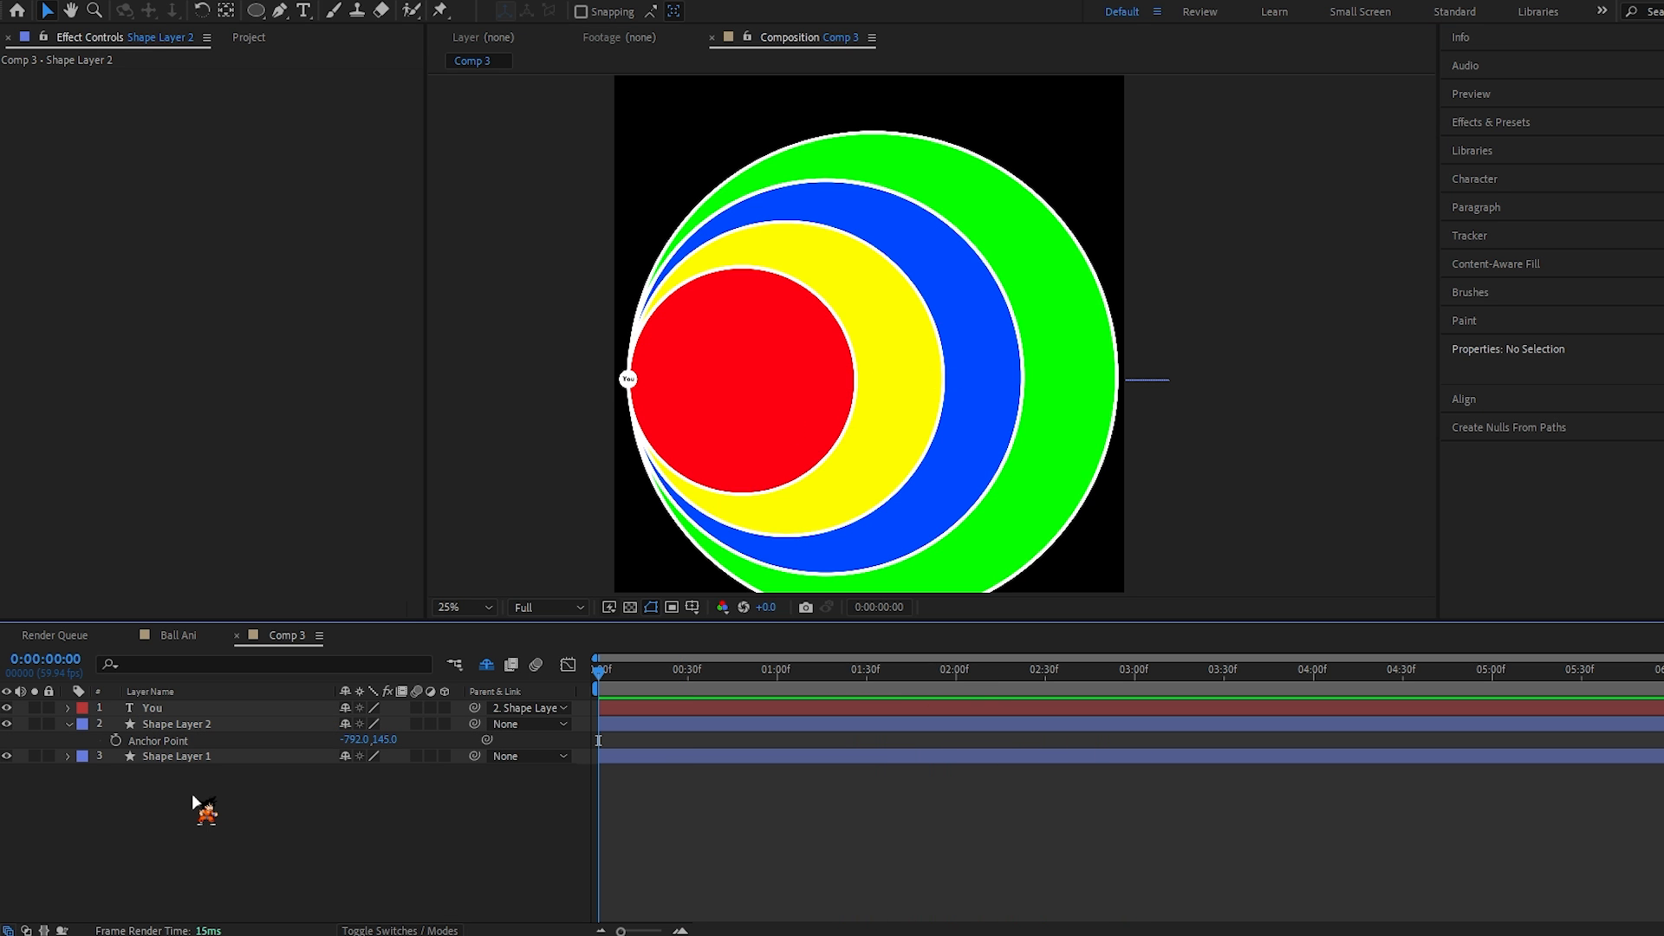
{"action": "right_click", "coordinate": [193, 802]}
{"action": "mouse_move", "coordinate": [304, 568]}
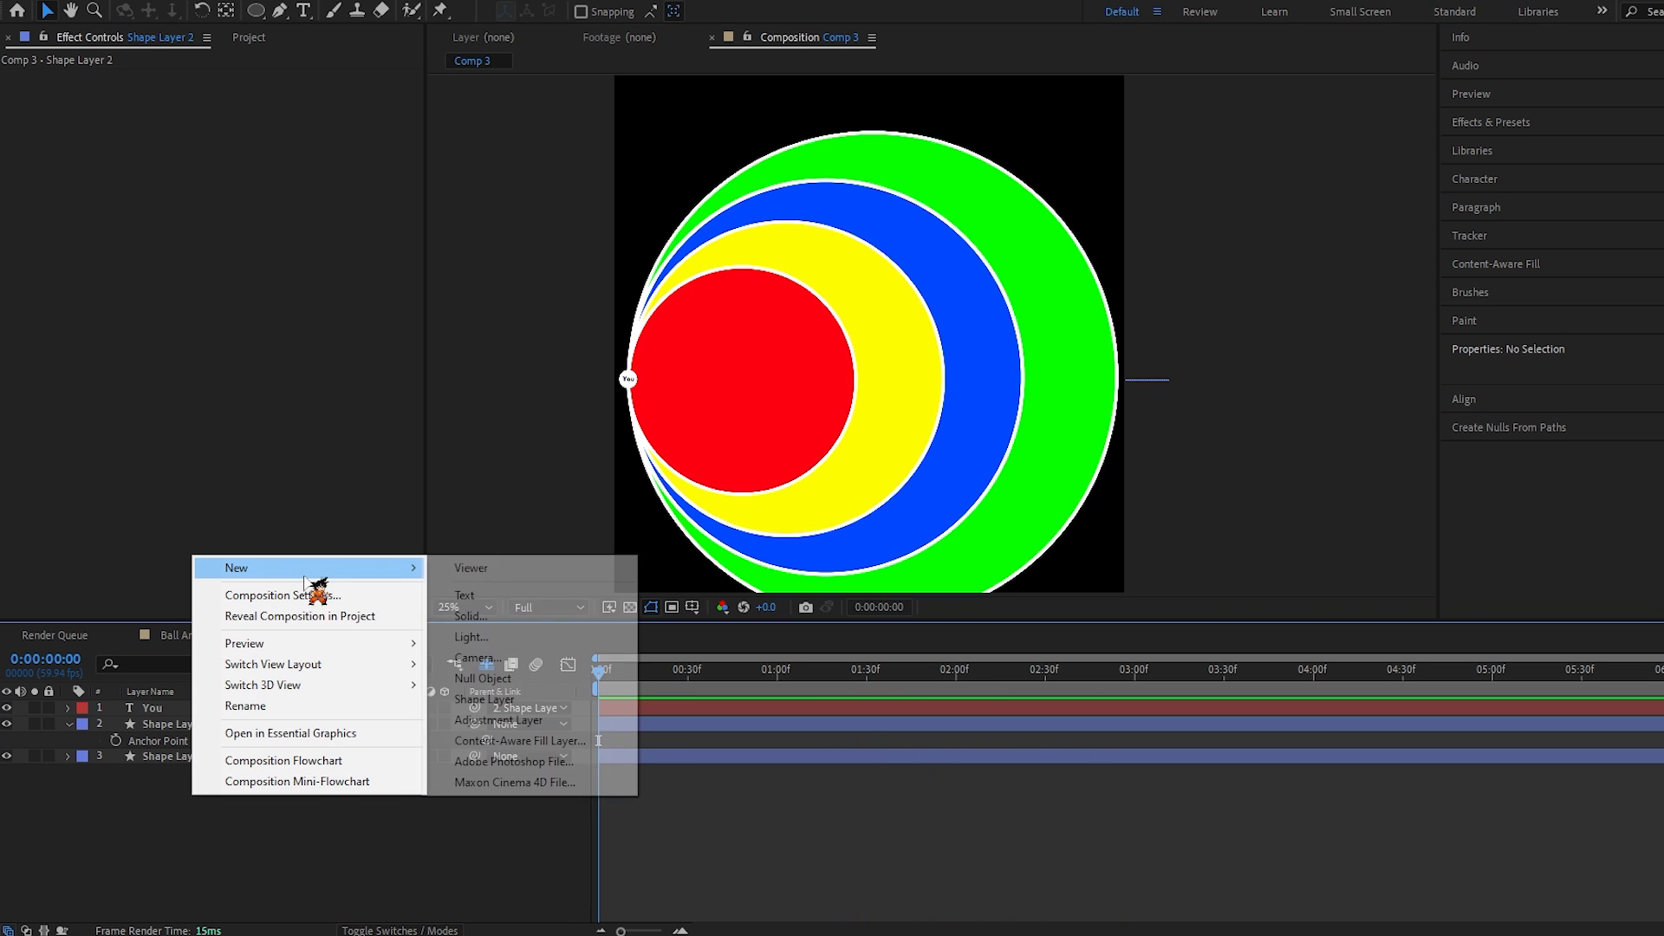
{"action": "left_click", "coordinate": [493, 617]}
{"action": "left_click", "coordinate": [891, 580]}
{"action": "left_click_drag", "start_coordinate": [1412, 245], "coordinate": [1205, 77]}
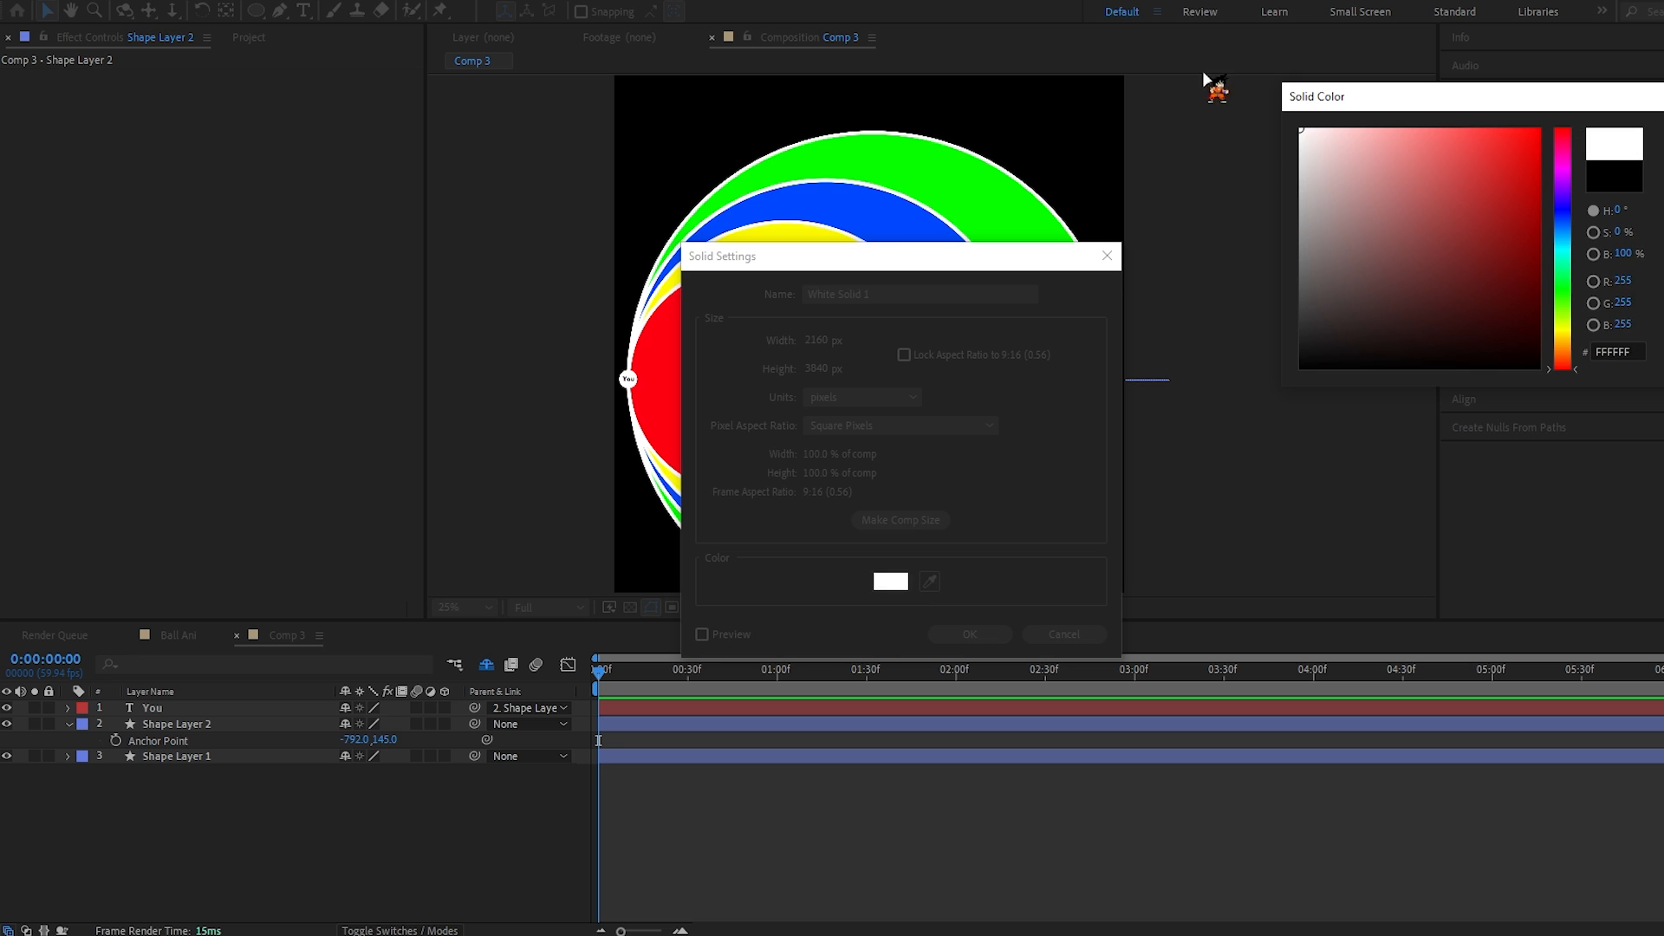
{"action": "key", "text": "Return"}
{"action": "key", "text": "Return"}
{"action": "left_click", "coordinate": [7, 707]}
Step: At 1:58, draw a crescent-shaped Pen mask on the white solid around the red circle's edge where the "You" ball reaches it
{"action": "scroll", "coordinate": [867, 460], "scroll_direction": "up", "scroll_amount": 2}
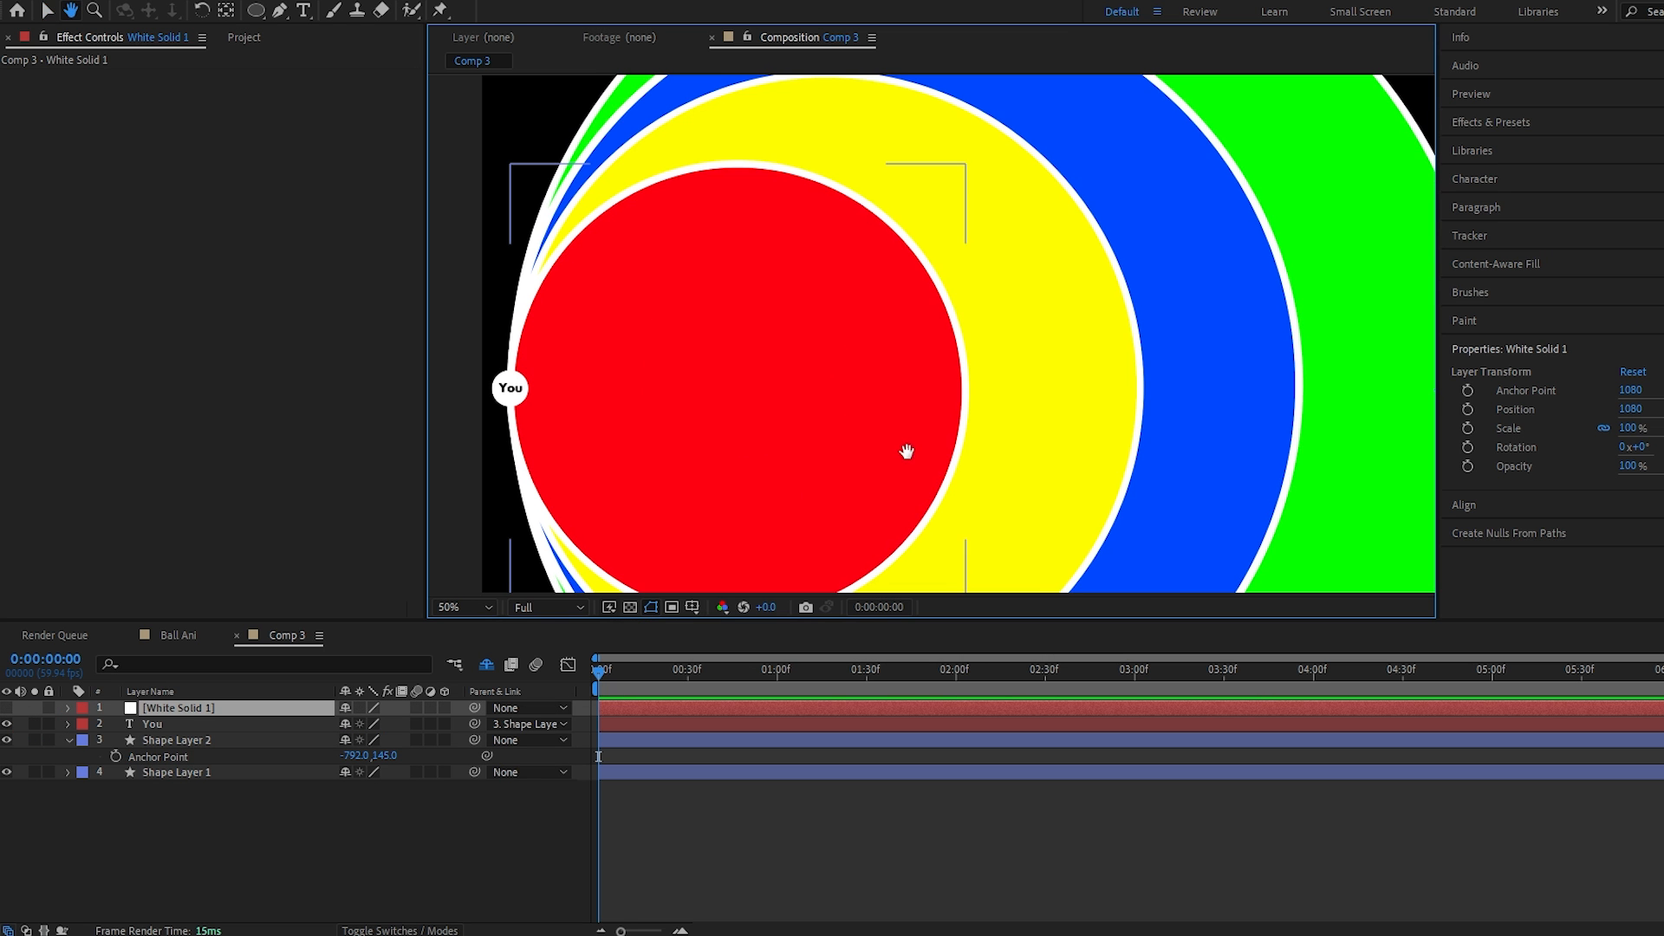
{"action": "mouse_move", "coordinate": [651, 676]}
{"action": "left_mouse_down"}
{"action": "mouse_move", "coordinate": [672, 685]}
{"action": "mouse_move", "coordinate": [947, 339]}
{"action": "left_mouse_up"}
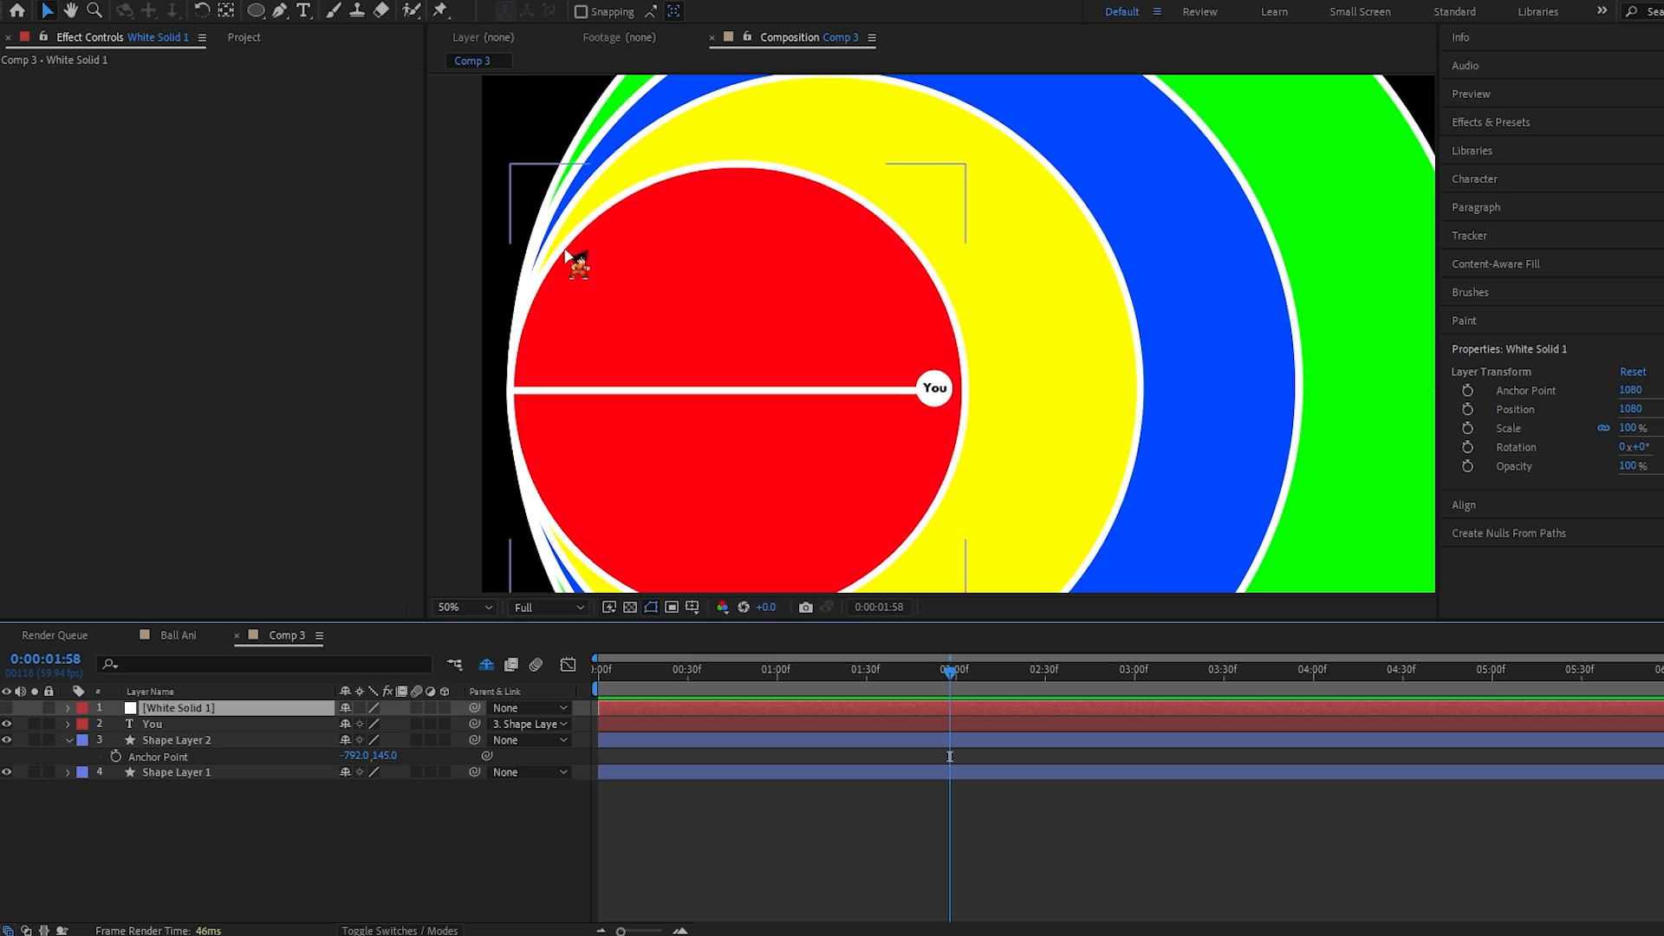
{"action": "left_click", "coordinate": [280, 10]}
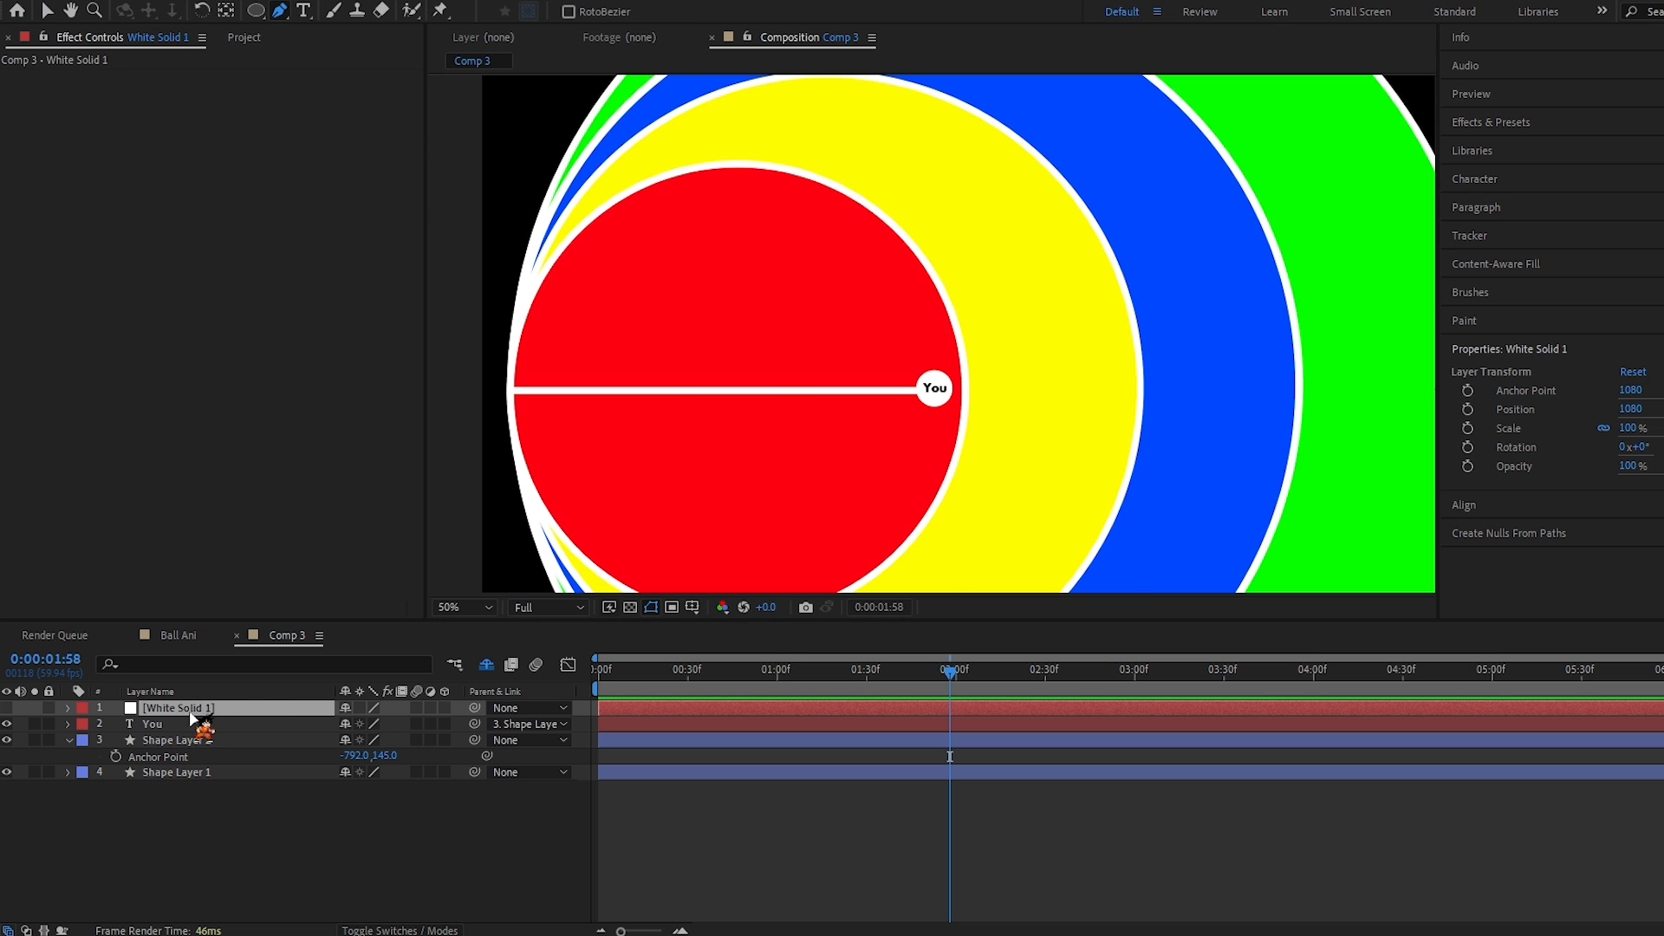
{"action": "left_click", "coordinate": [920, 319]}
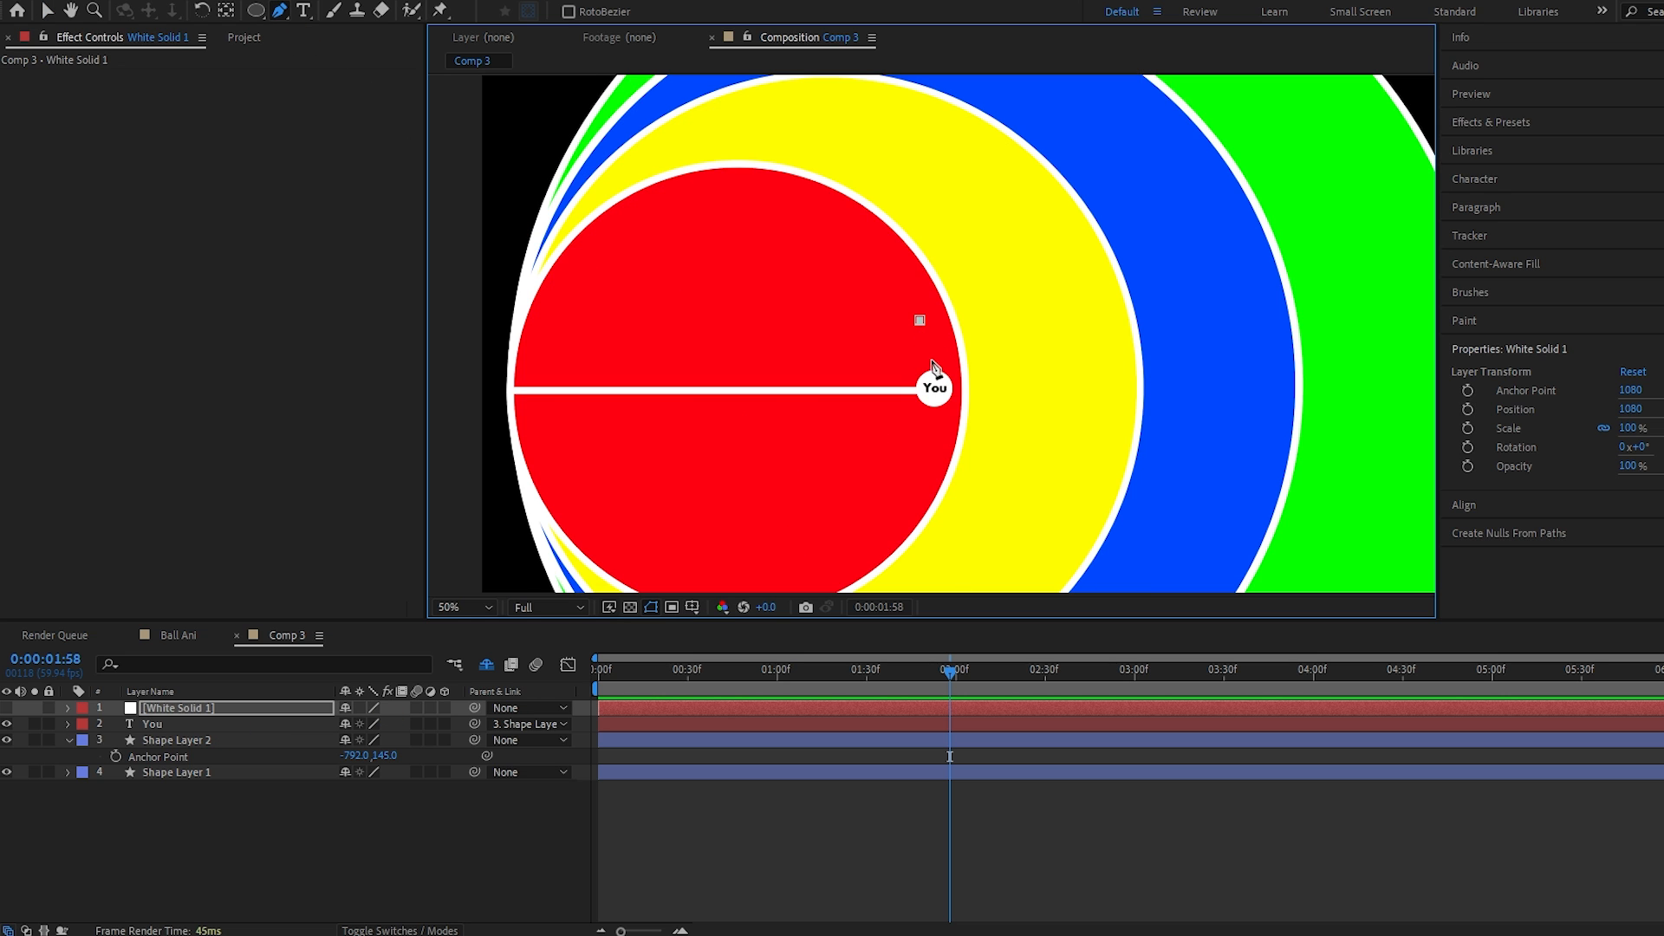
{"action": "left_click", "coordinate": [942, 422]}
{"action": "left_click", "coordinate": [918, 472]}
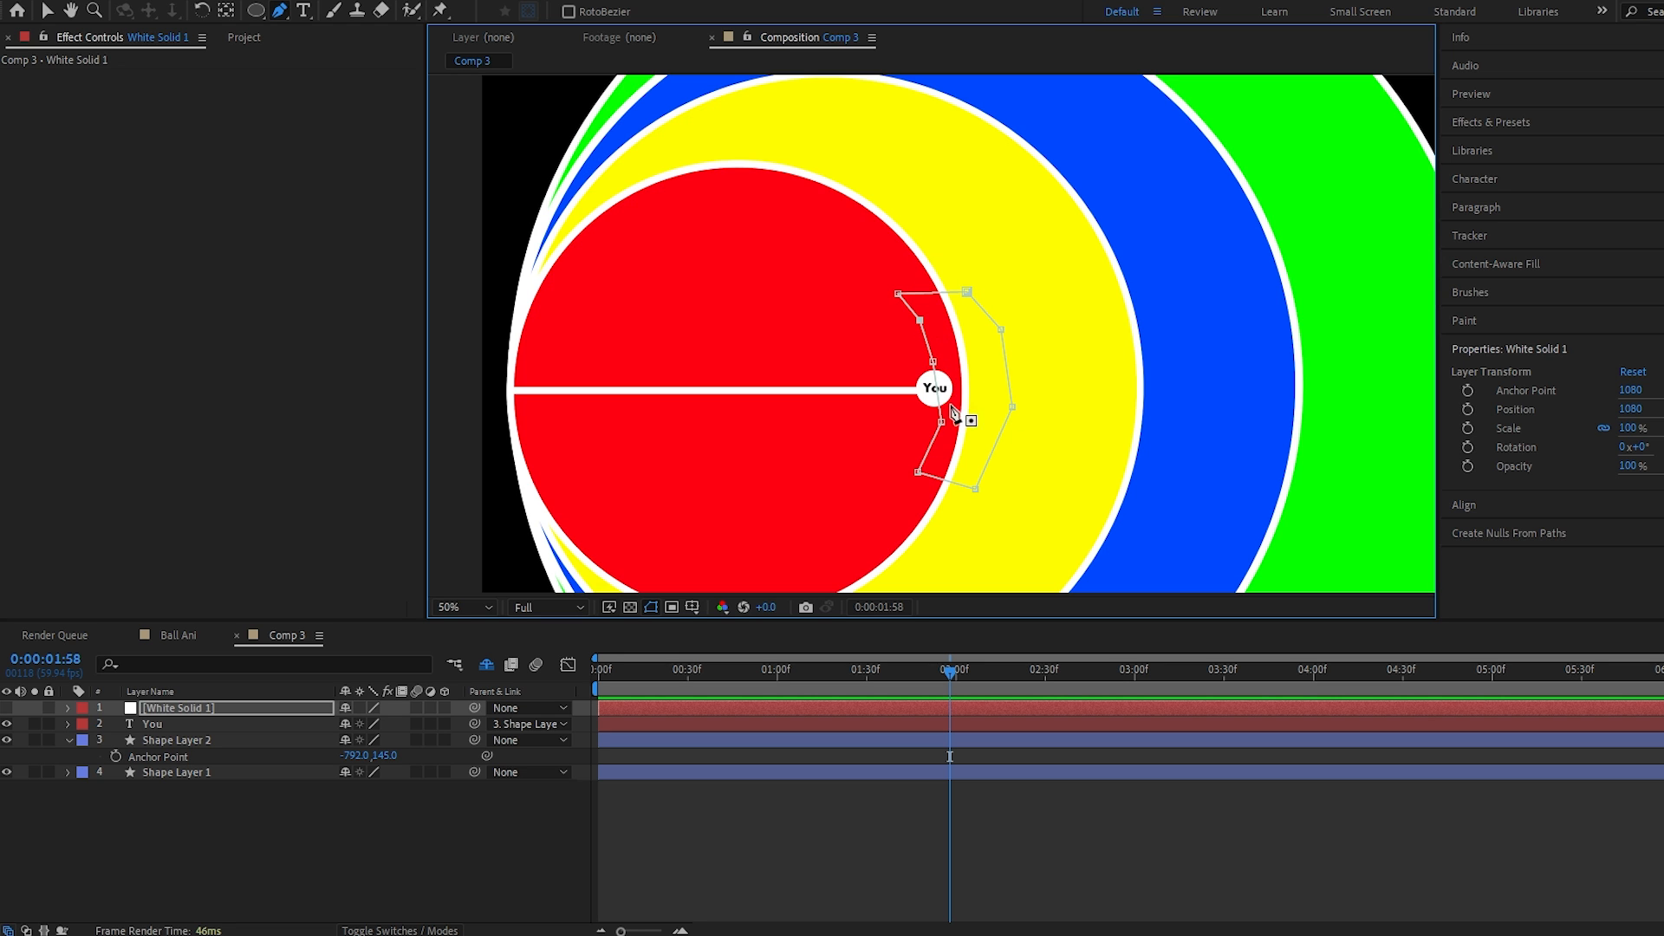
Step: Duplicate the masked white solid three times
{"action": "key", "text": "ctrl+d"}
{"action": "key", "text": "ctrl+d"}
{"action": "key", "text": "ctrl+d"}
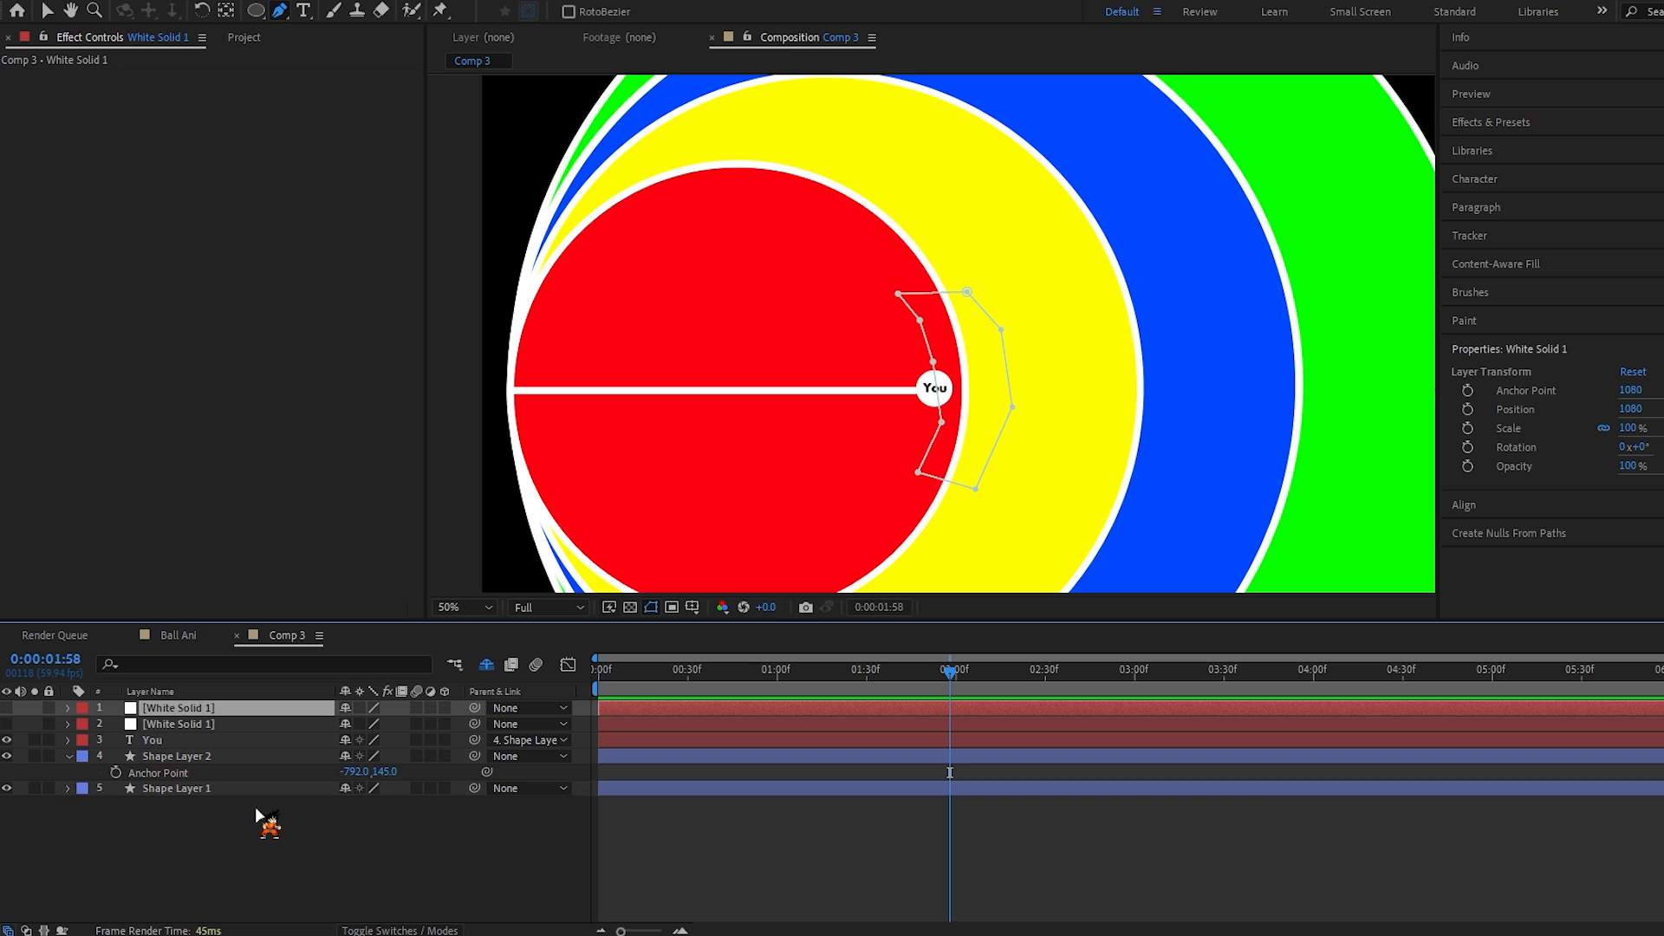
Step: Reveal the masks of the three uppermost white solids and delete Mask 1 from each of them
{"action": "left_click", "coordinate": [237, 741]}
{"action": "left_click", "coordinate": [224, 726], "text": "shift"}
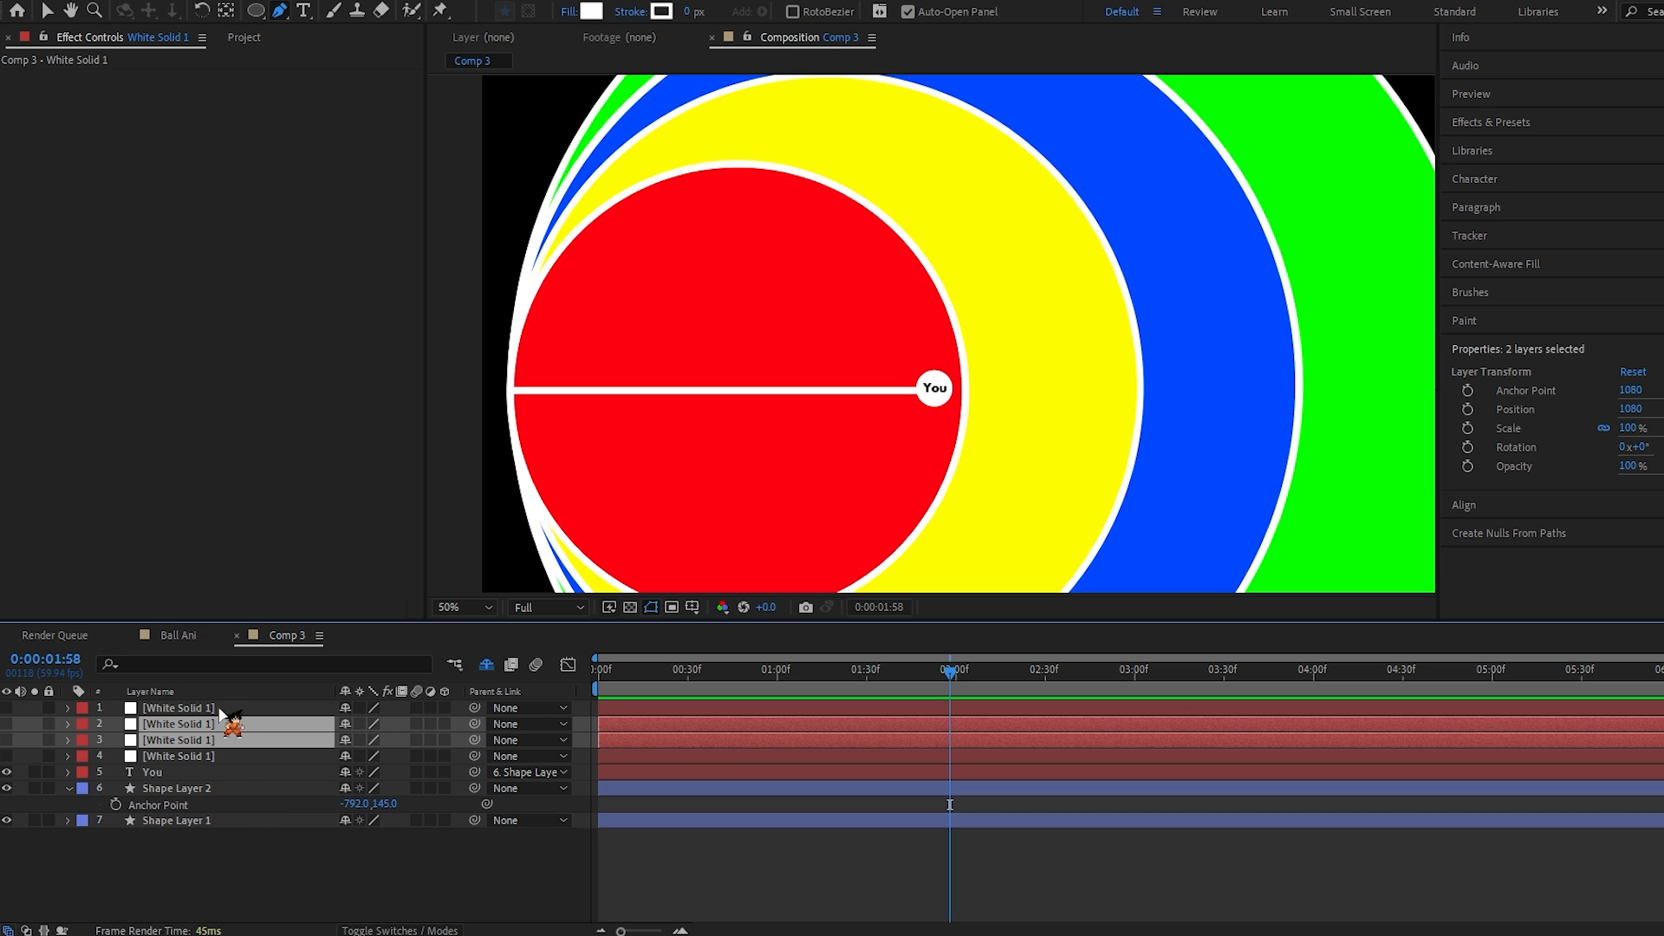
{"action": "left_click", "coordinate": [221, 712], "text": "shift"}
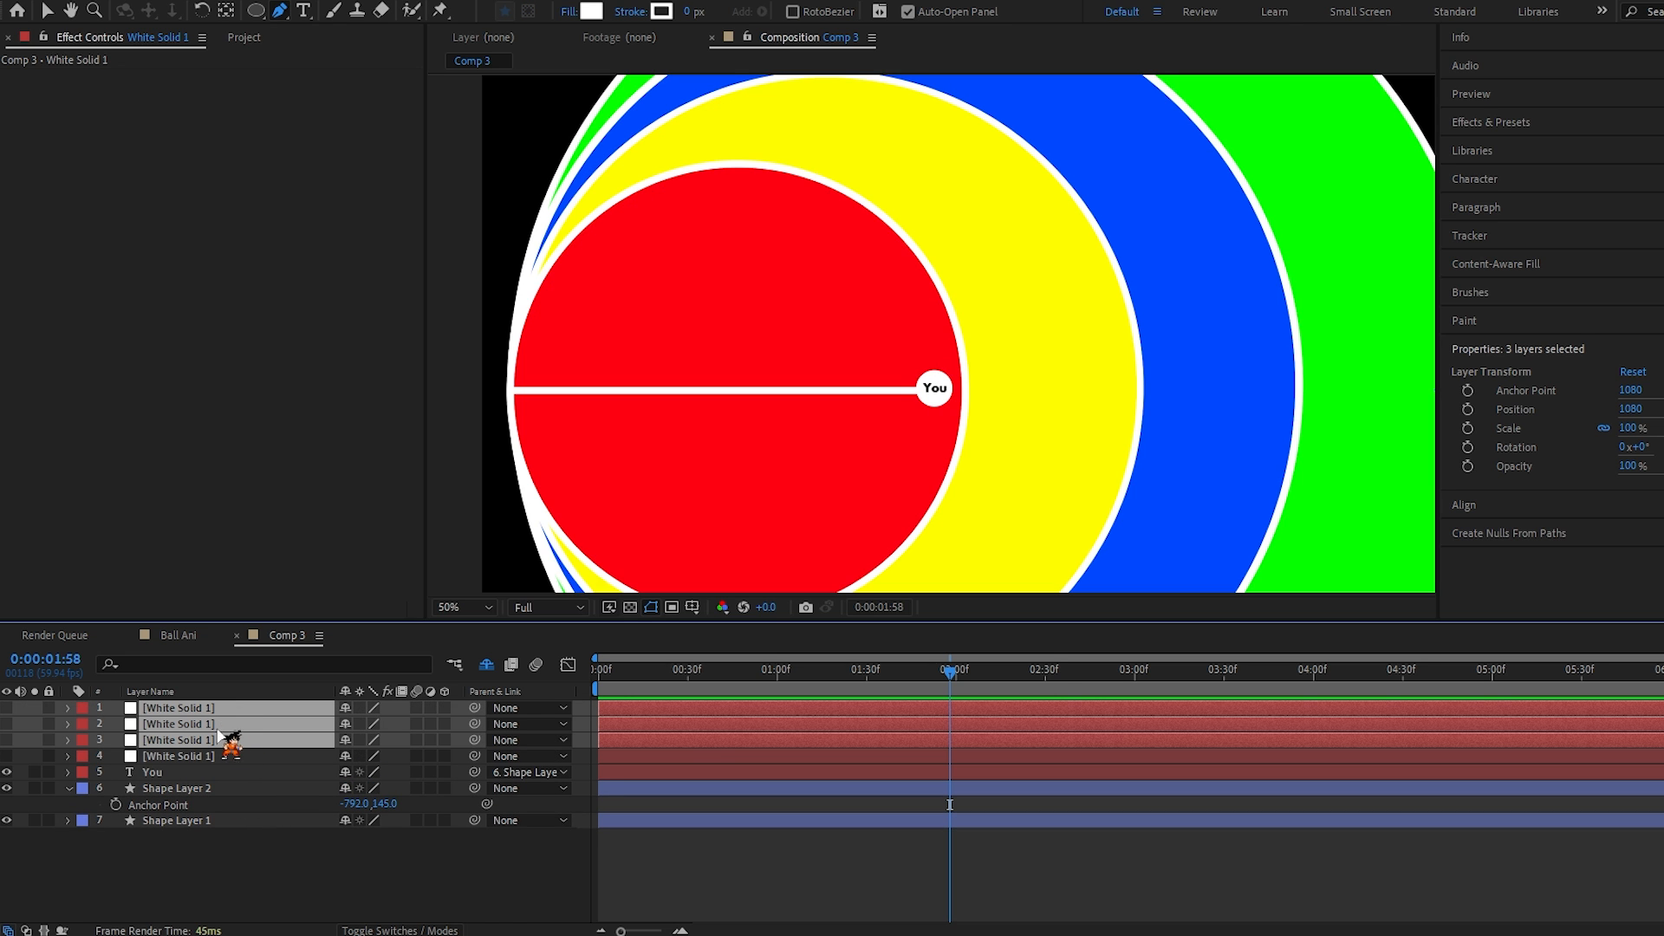
{"action": "key", "text": "m"}
{"action": "left_click", "coordinate": [156, 728]}
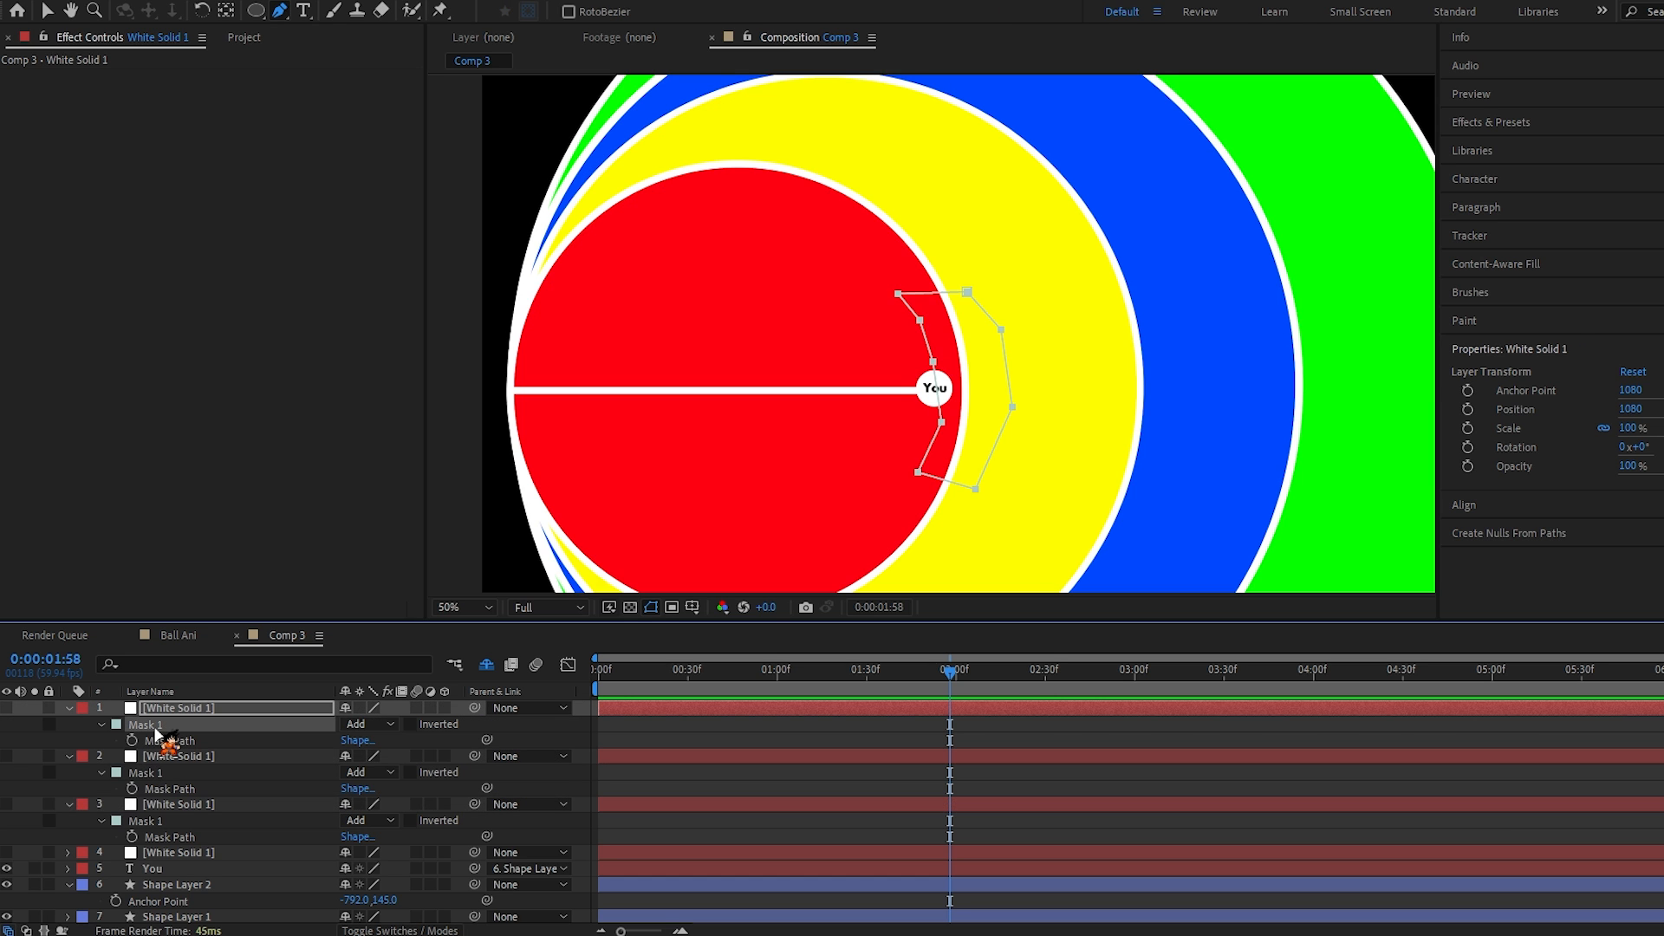
{"action": "key", "text": "Delete"}
{"action": "left_click", "coordinate": [158, 741]}
{"action": "key", "text": "Delete"}
{"action": "left_click", "coordinate": [156, 756]}
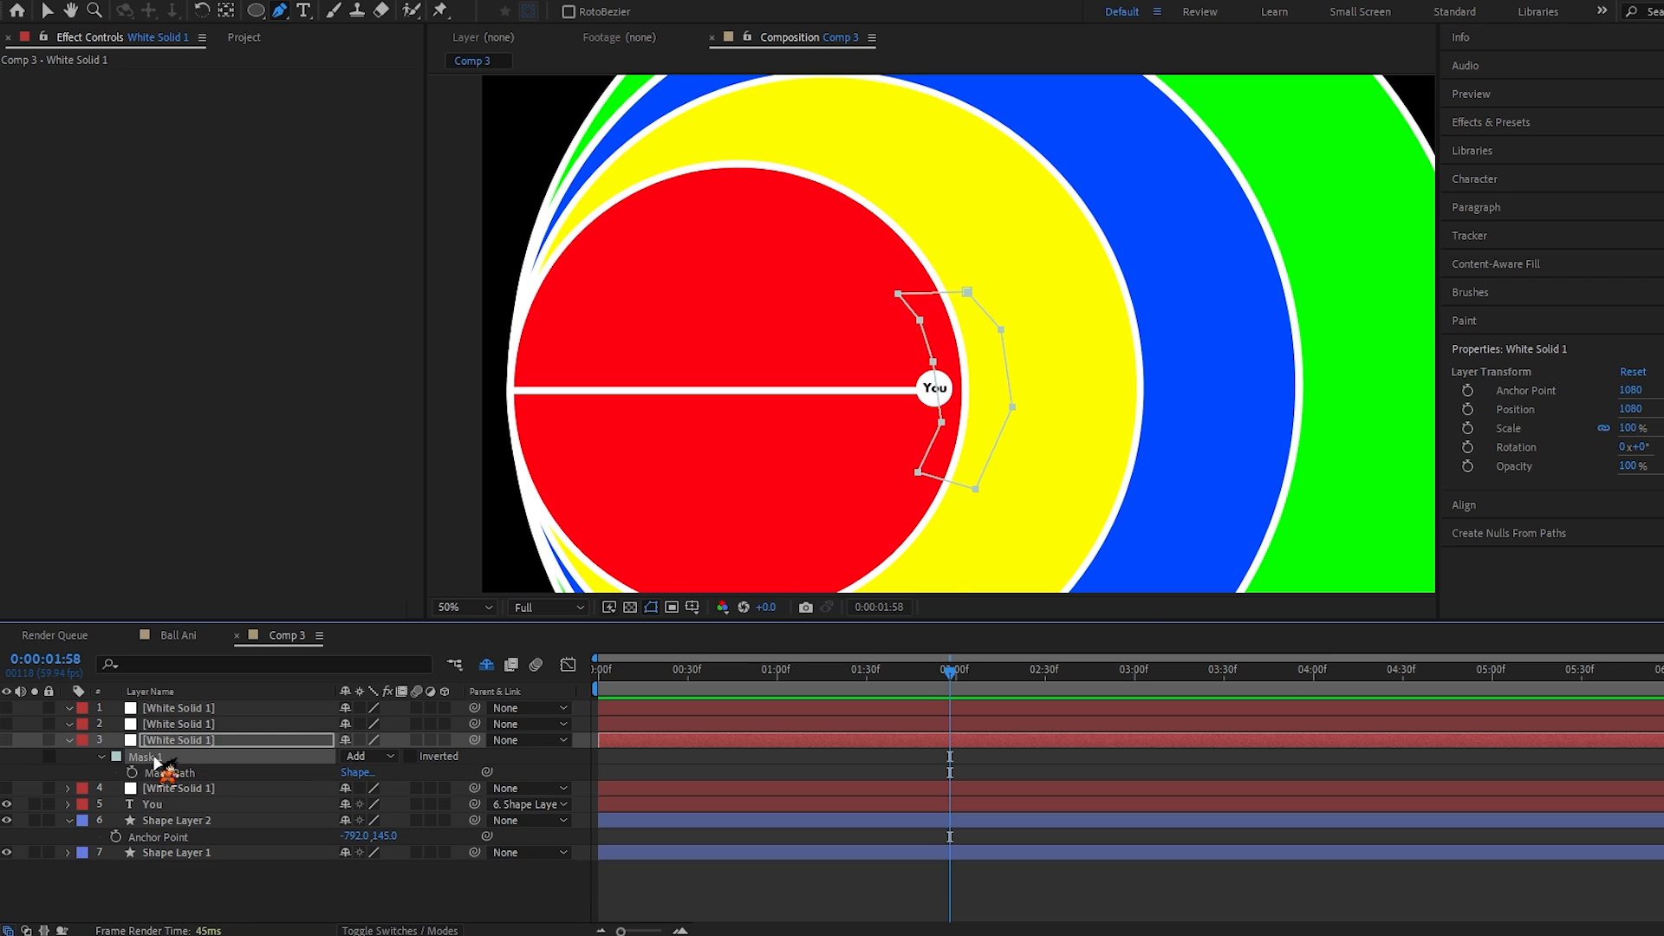
{"action": "key", "text": "Delete"}
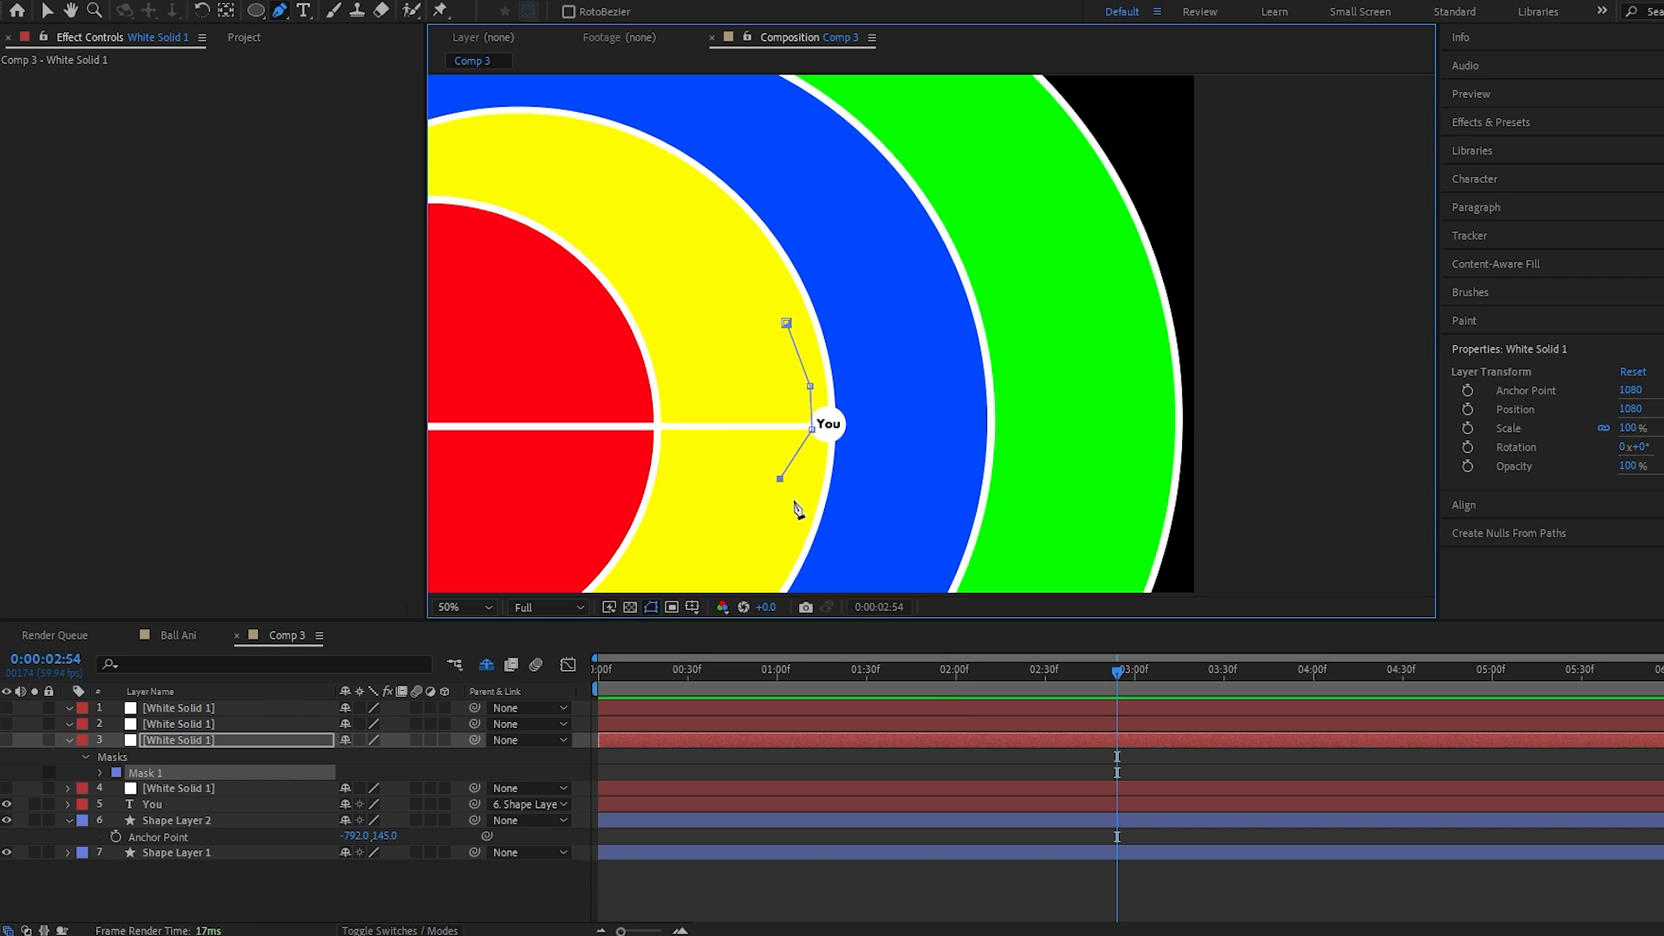
Step: Draw Pen masks on the three unmasked solids around the yellow, blue and green circles' outer edges where the line crosses them
{"action": "left_click", "coordinate": [69, 740]}
{"action": "left_click", "coordinate": [183, 726]}
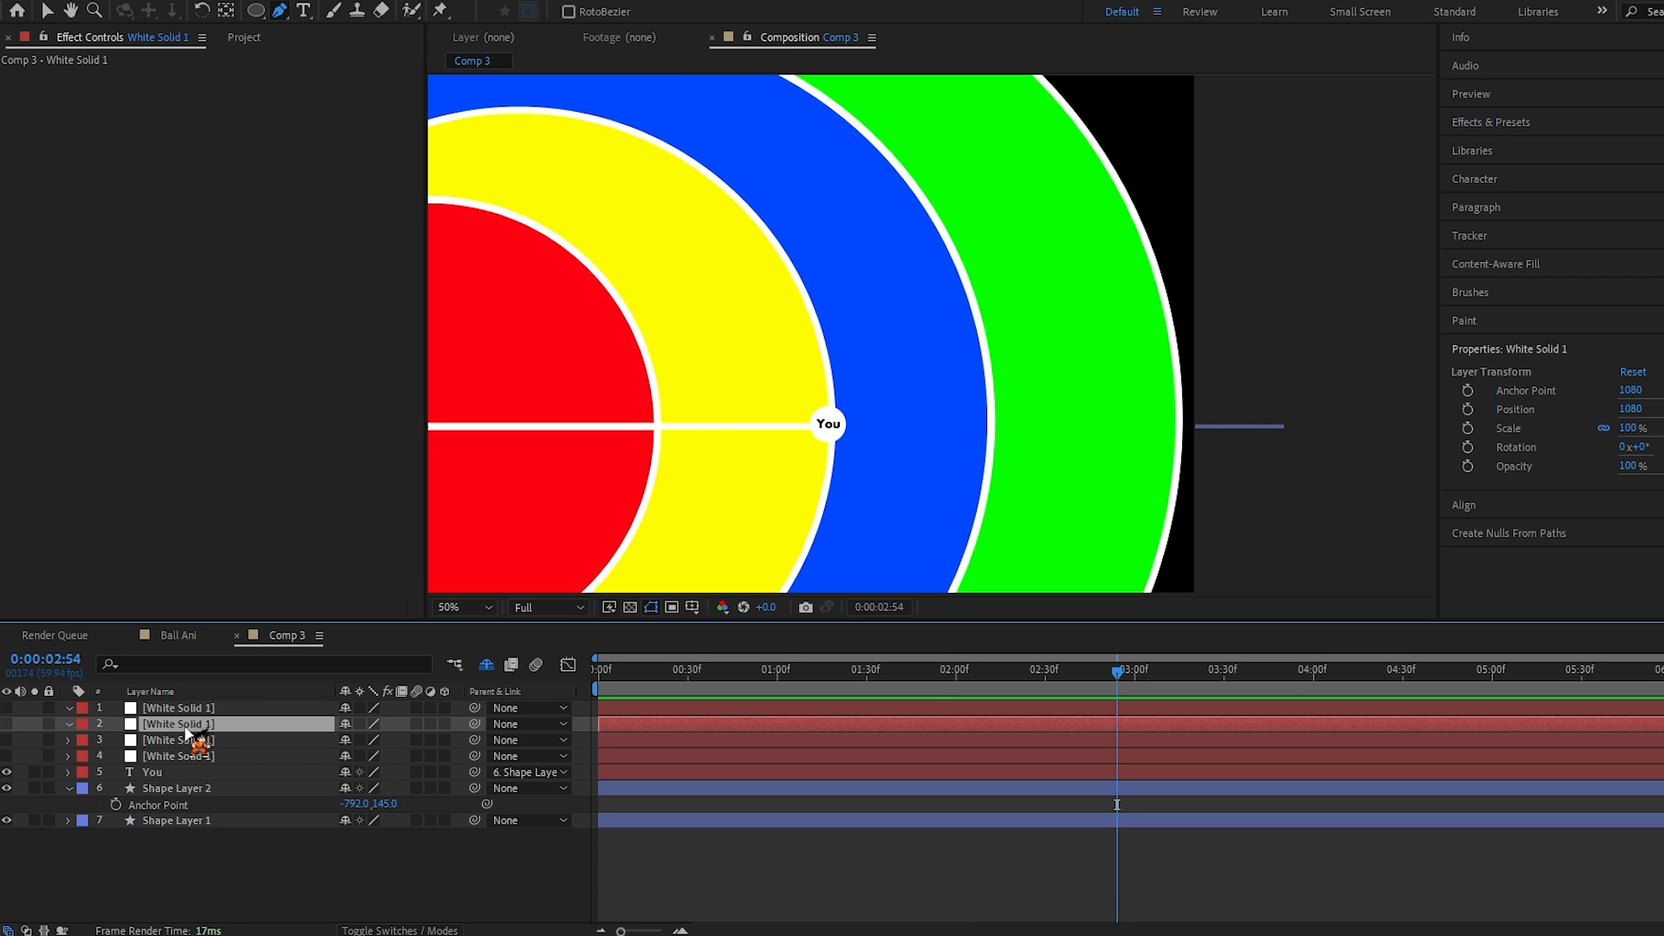
{"action": "left_click", "coordinate": [923, 289]}
{"action": "left_click", "coordinate": [953, 374]}
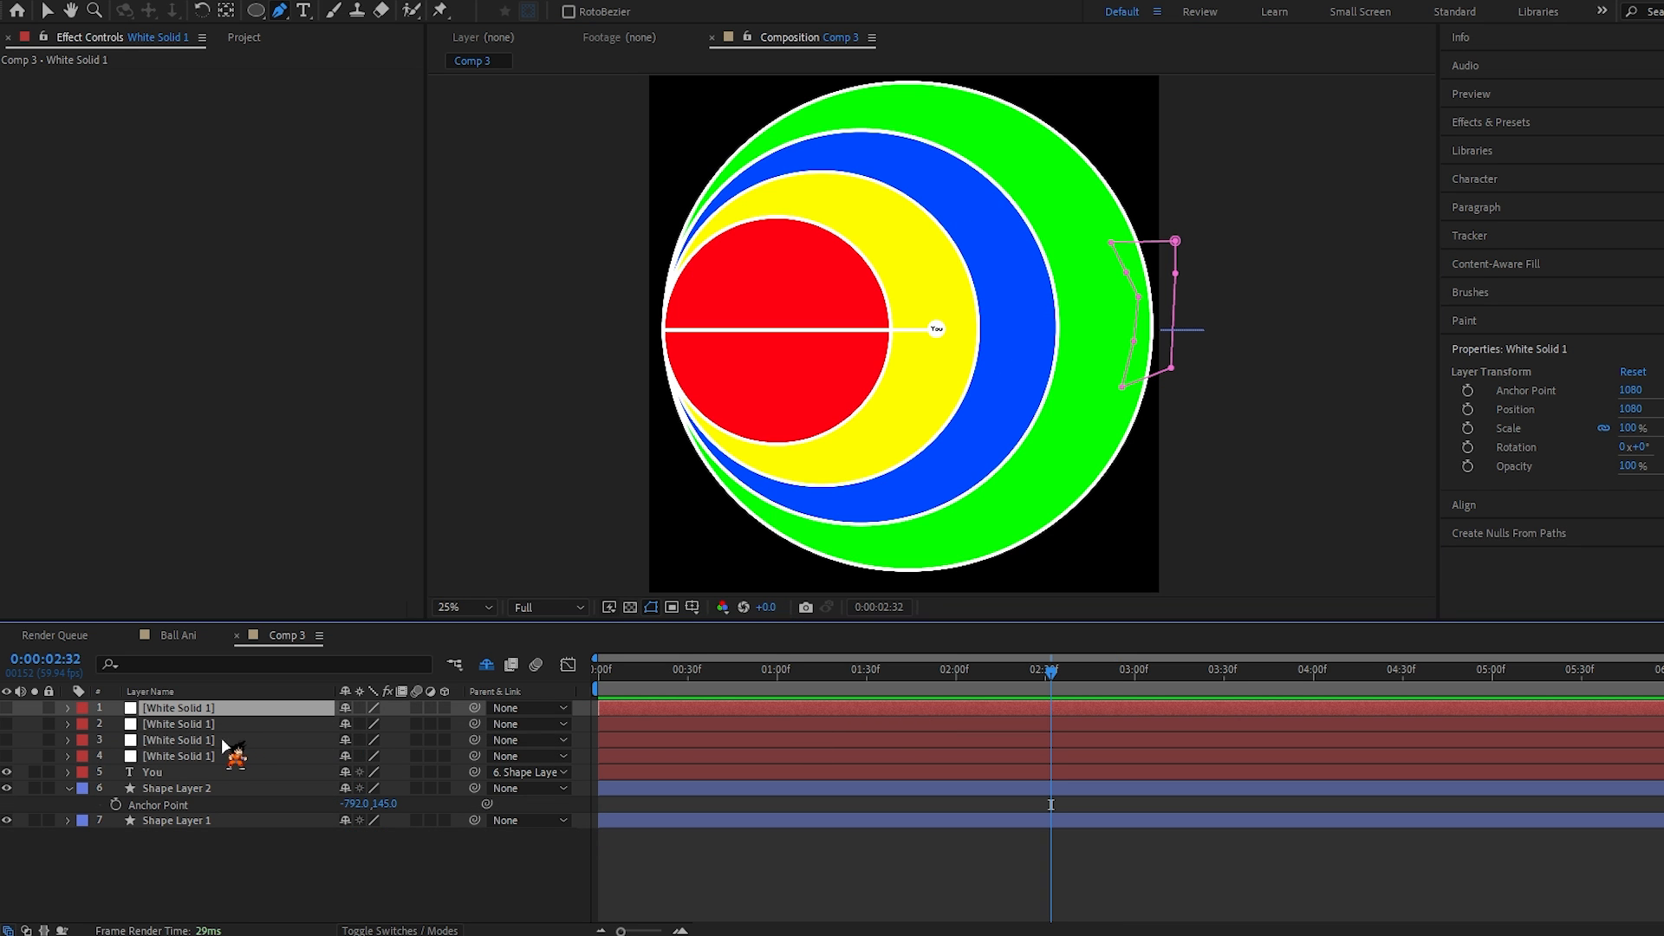
{"action": "left_click", "coordinate": [896, 726]}
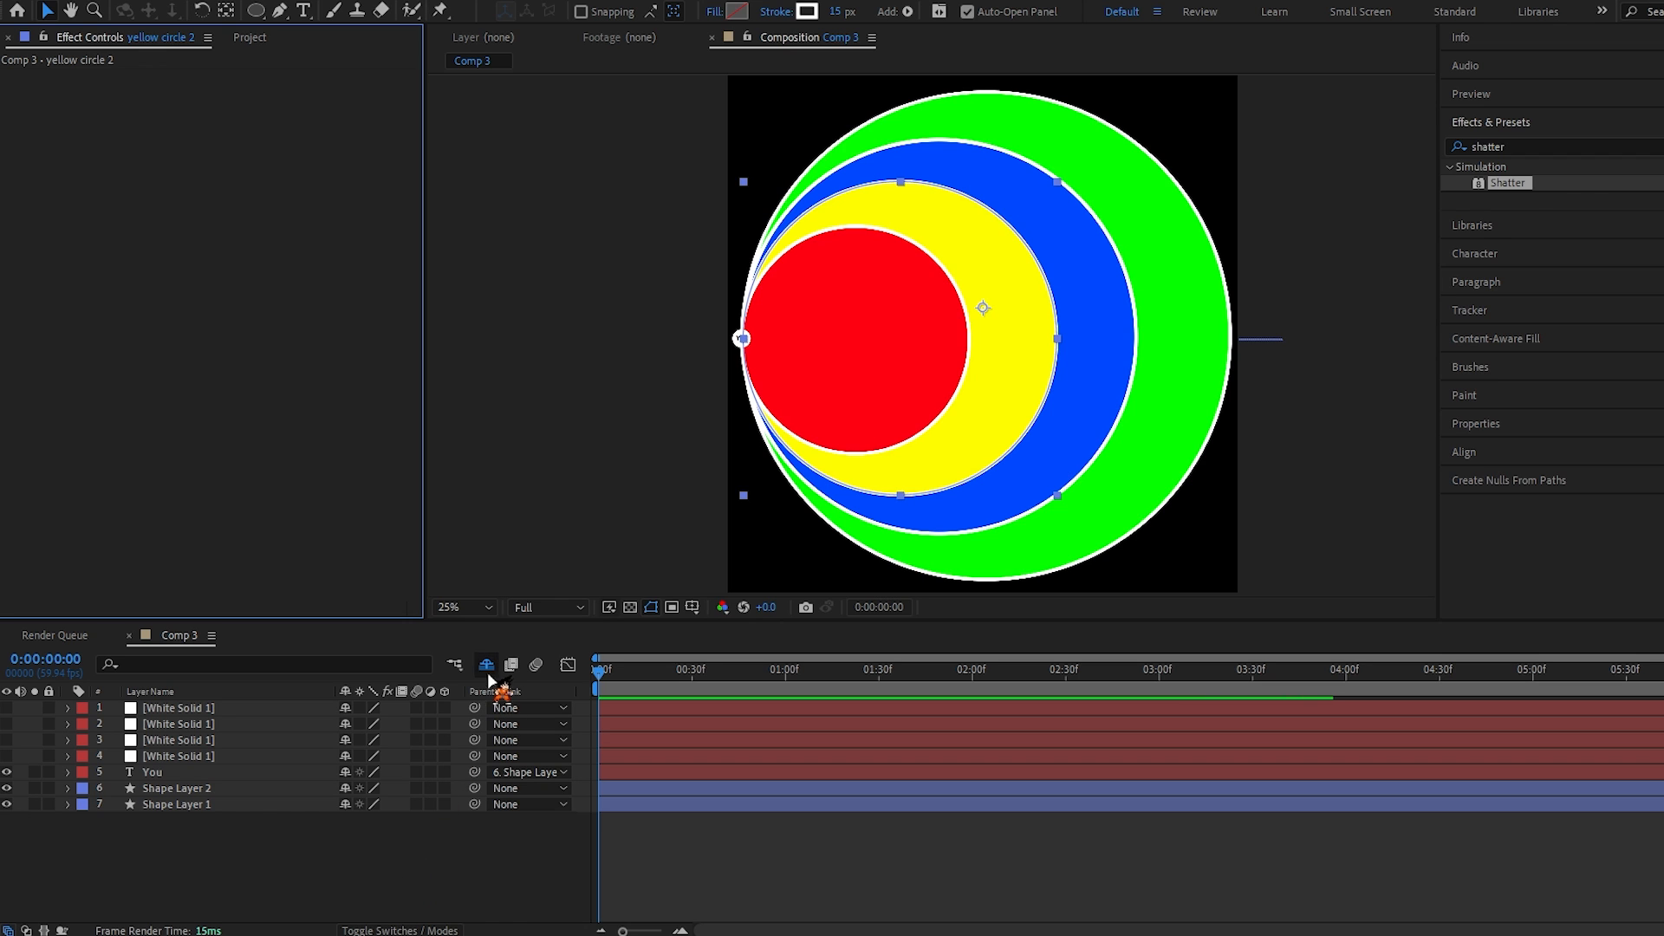
Step: Show the shy layers and apply the Shatter effect to the "red circle 2" layer
{"action": "left_click", "coordinate": [486, 665]}
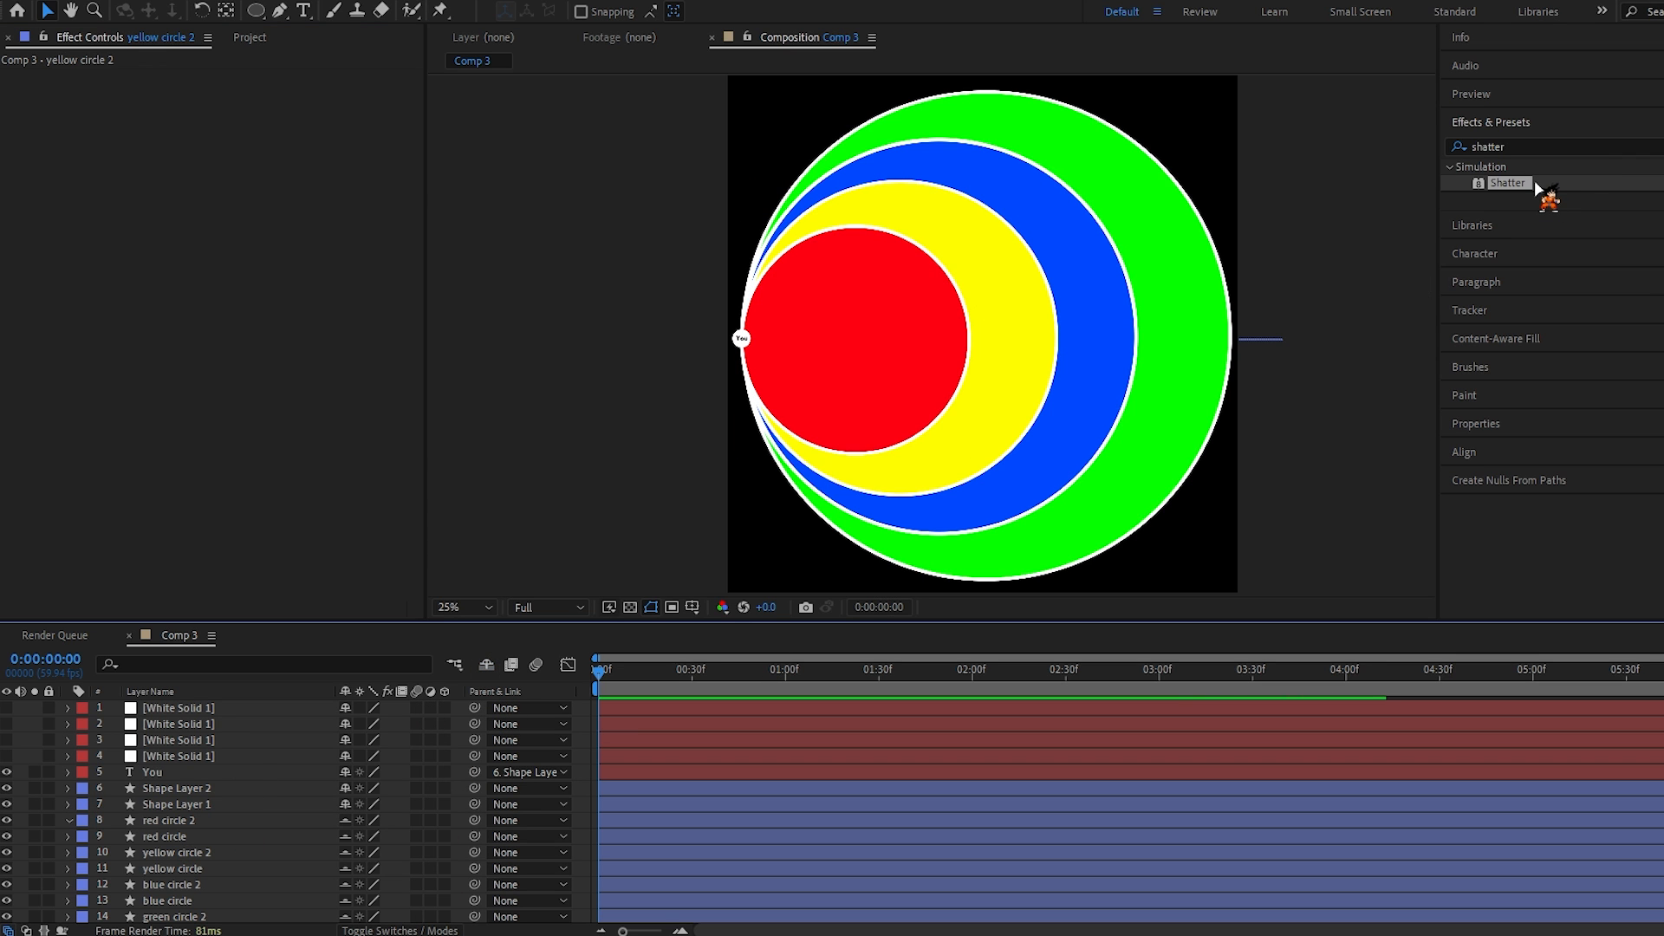
{"action": "left_click_drag", "start_coordinate": [1538, 195], "coordinate": [659, 816]}
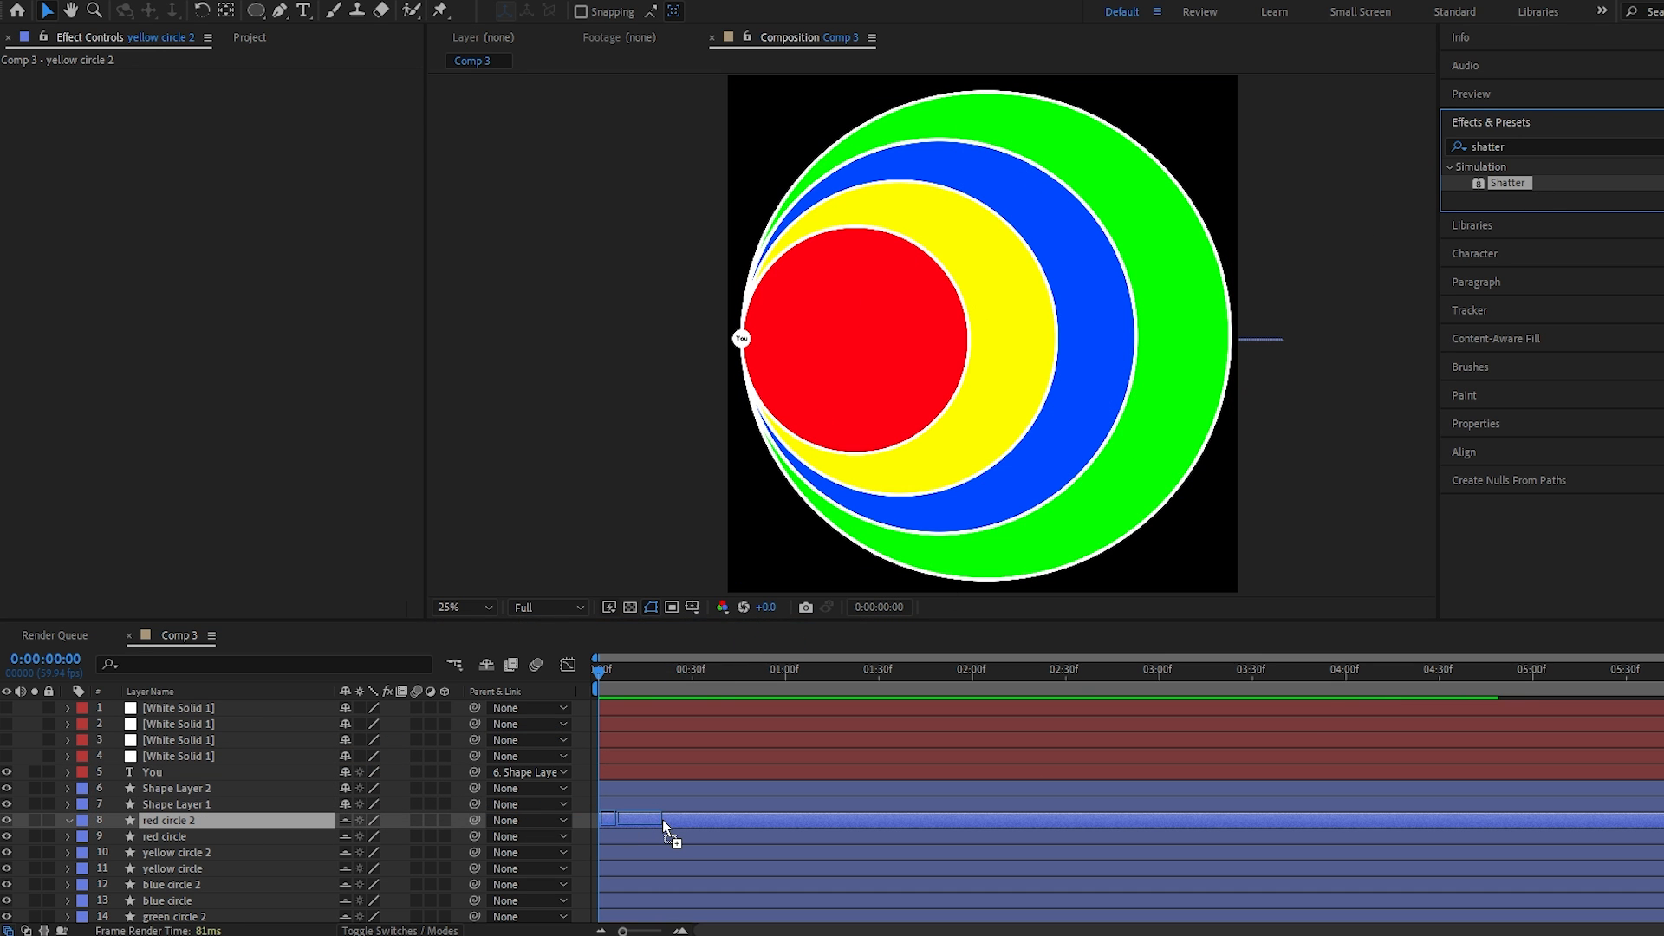
{"action": "left_click_drag", "start_coordinate": [662, 819], "coordinate": [662, 819]}
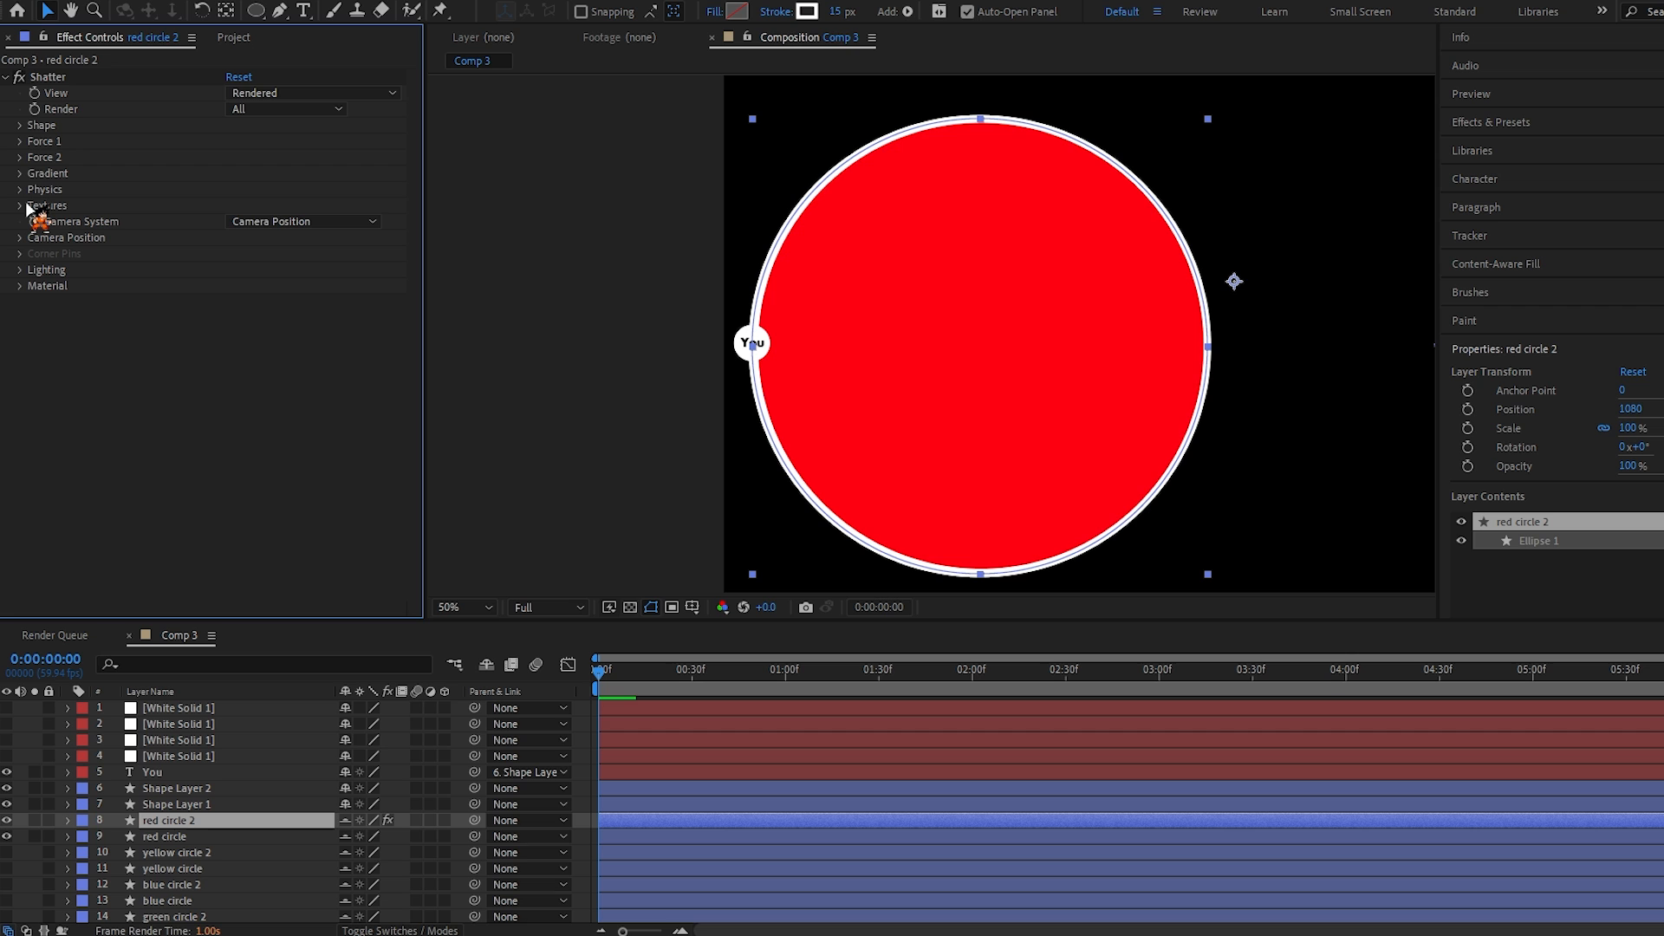
Step: In the Shatter gradient settings of "red circle 2", set the gradient layer to "4. White Solid 1" with Masks as its source
{"action": "left_click", "coordinate": [20, 174]}
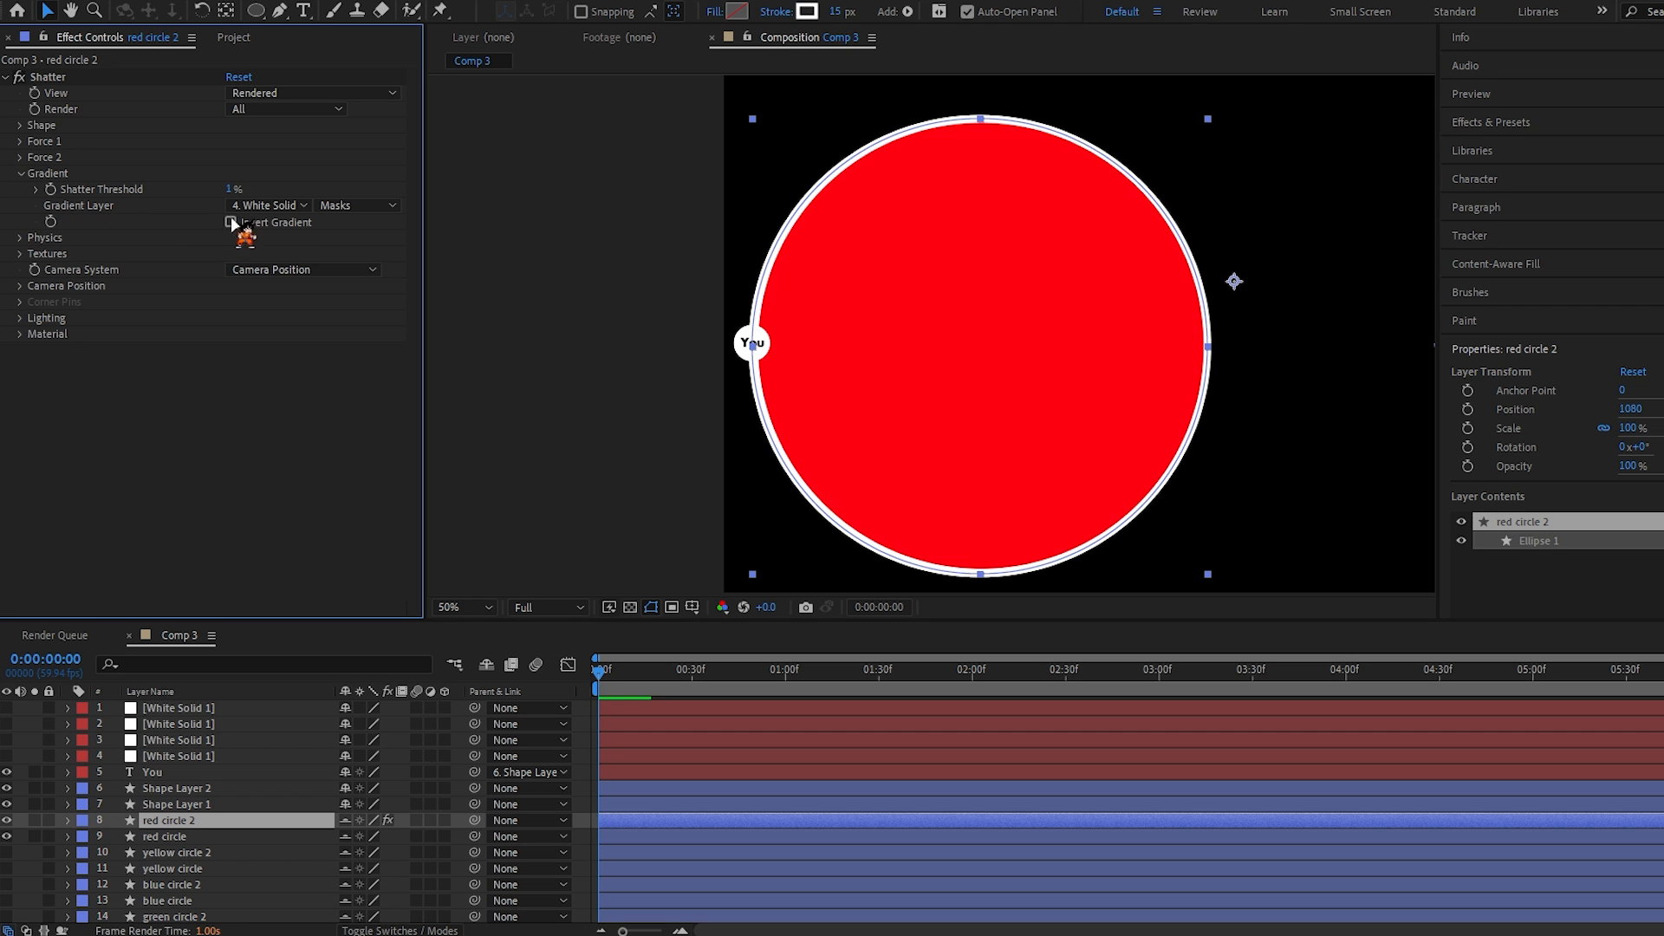
{"action": "left_click", "coordinate": [265, 206]}
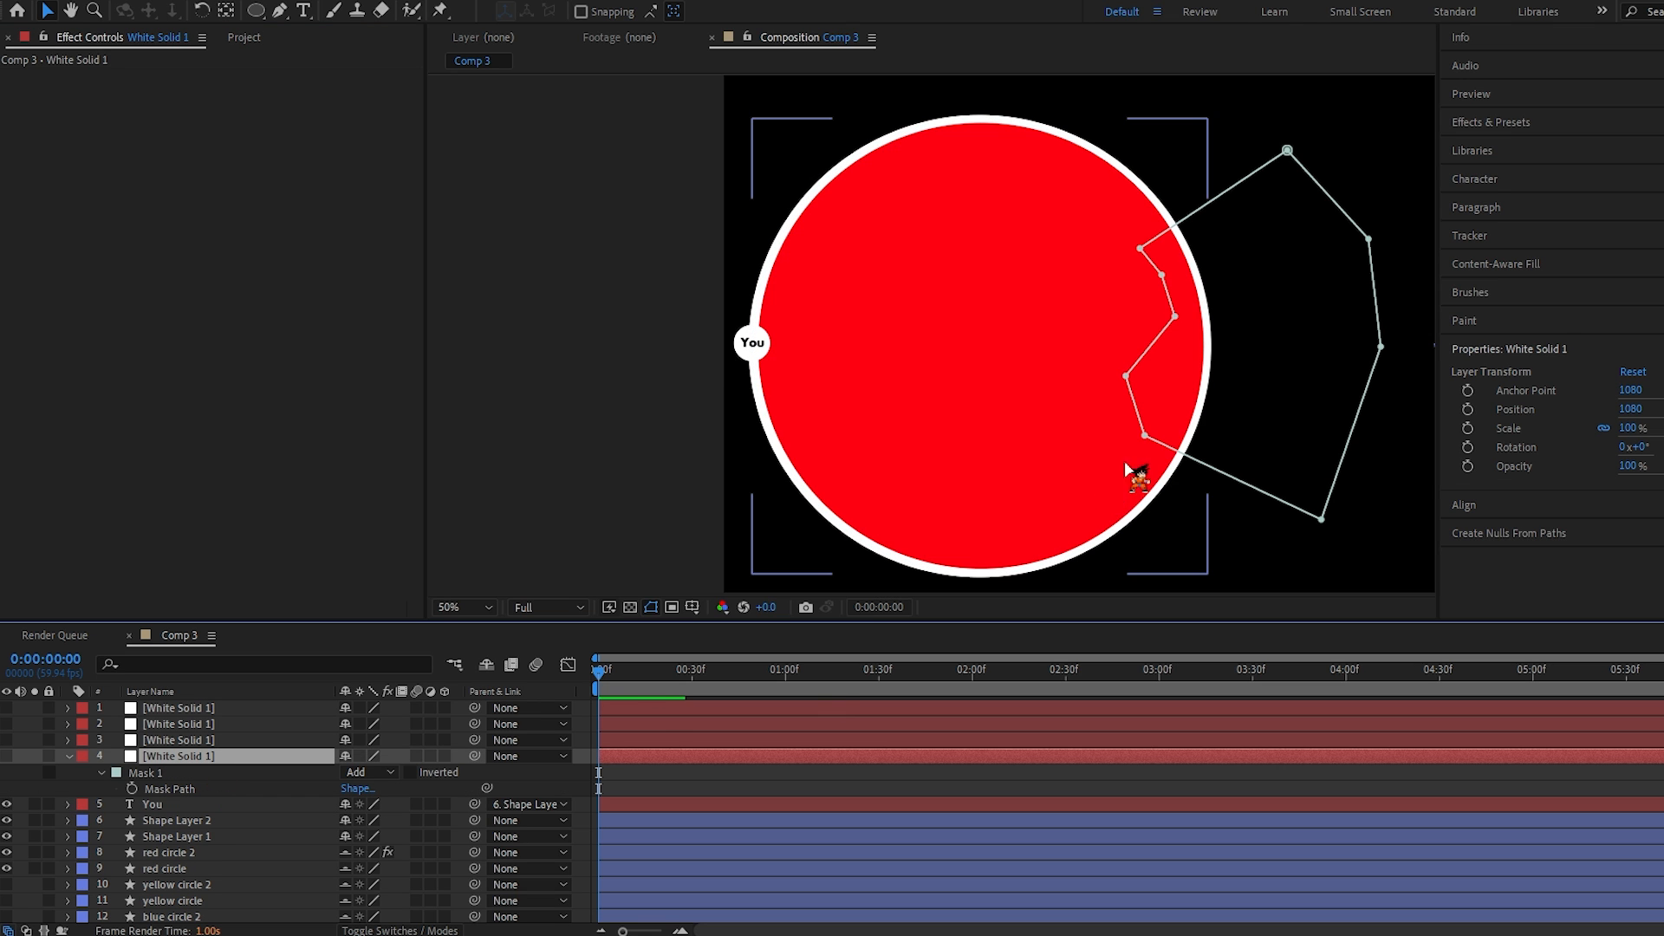
{"action": "left_click", "coordinate": [773, 534]}
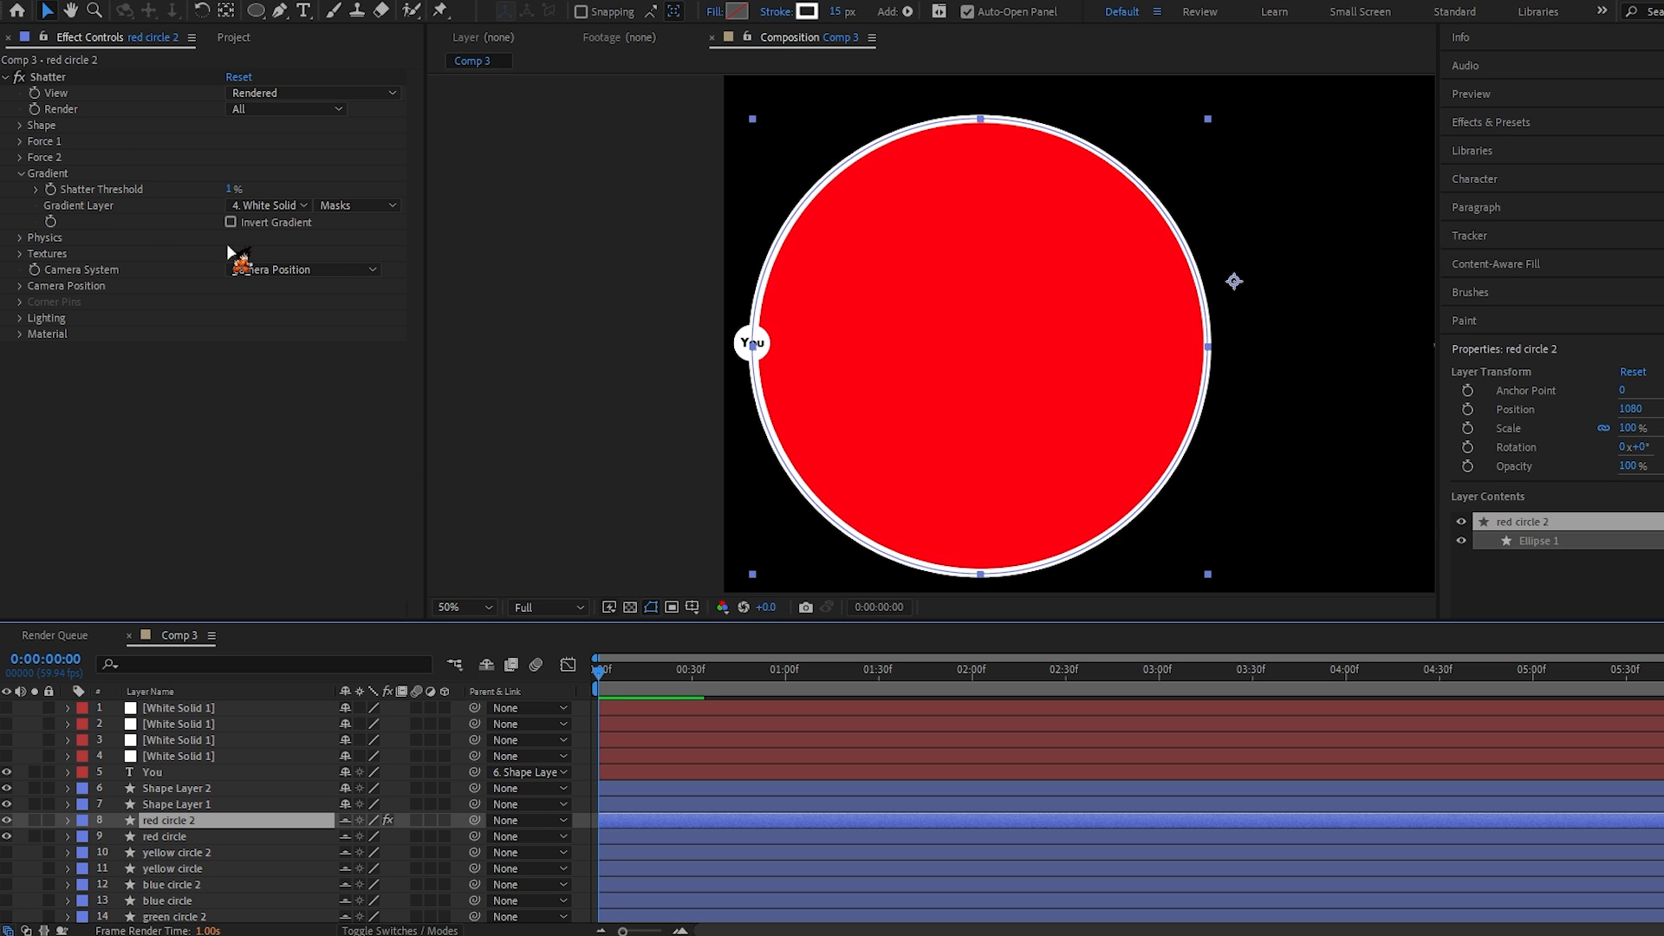
{"action": "left_click", "coordinate": [274, 202]}
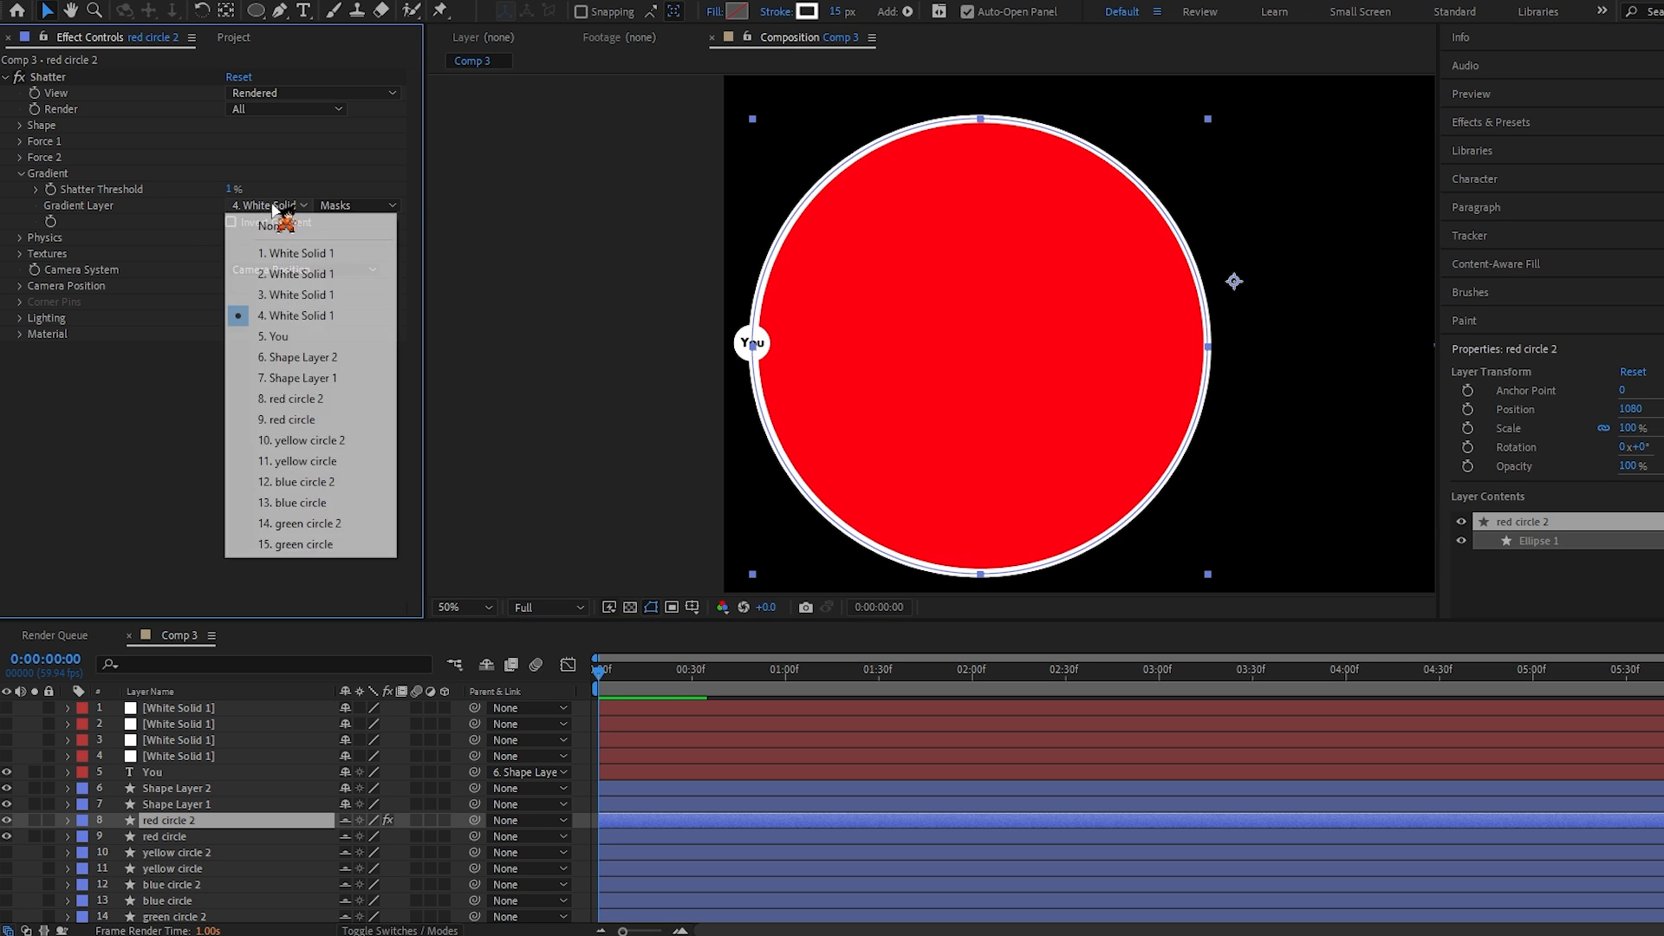
{"action": "left_click", "coordinate": [317, 323]}
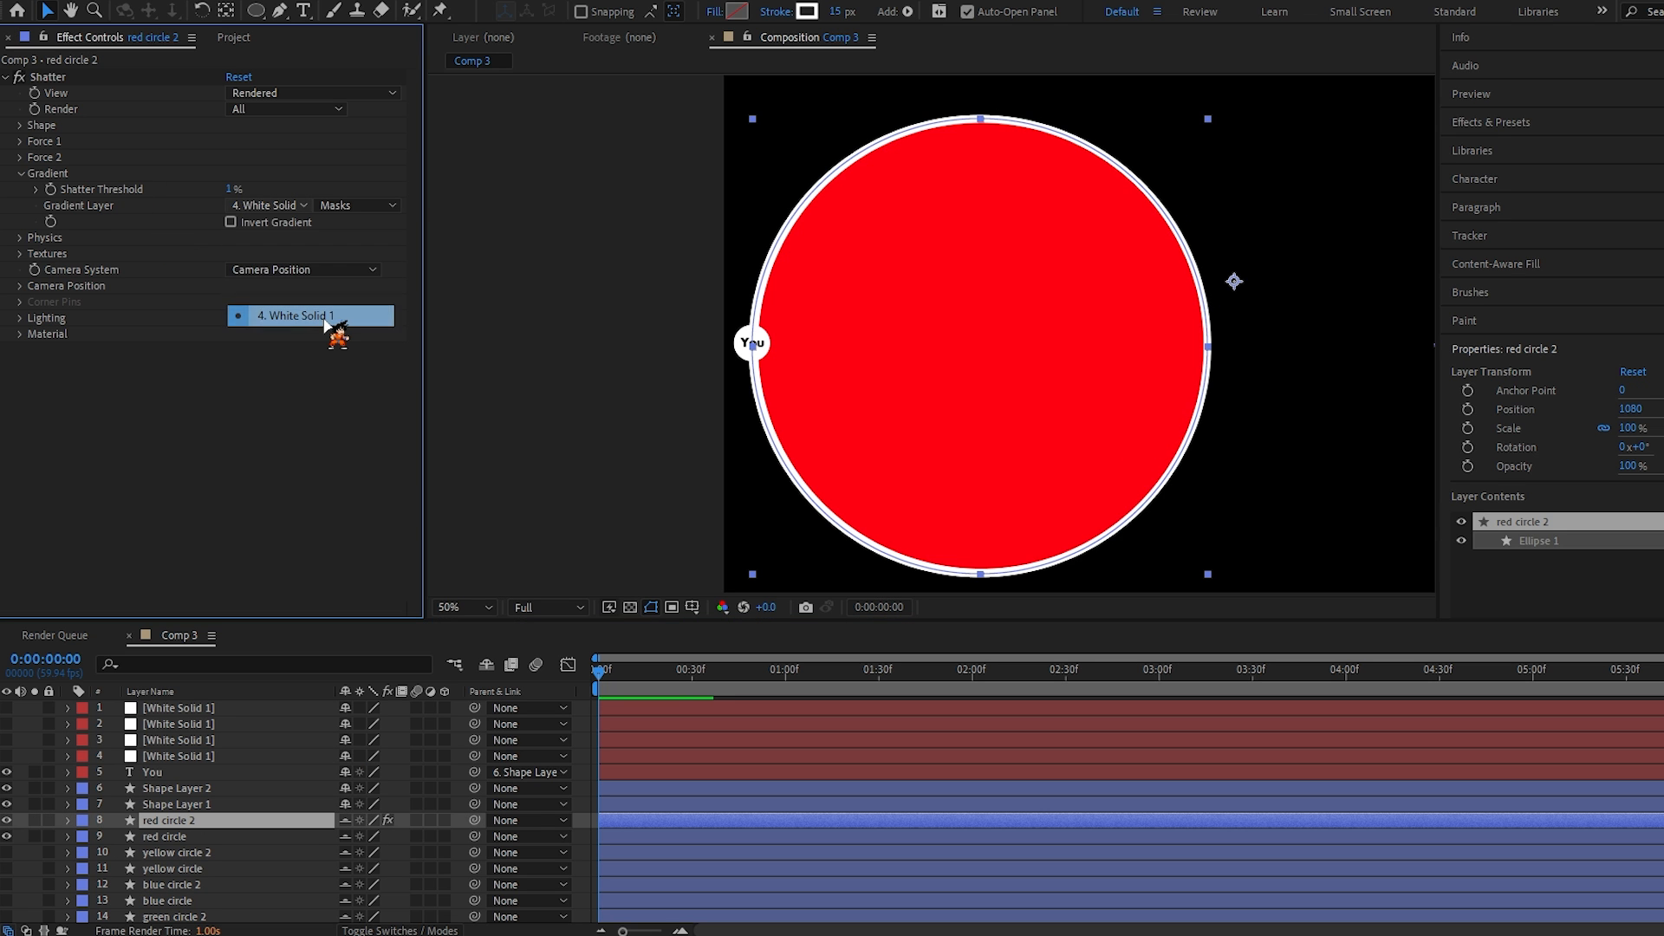
{"action": "left_click", "coordinate": [357, 206]}
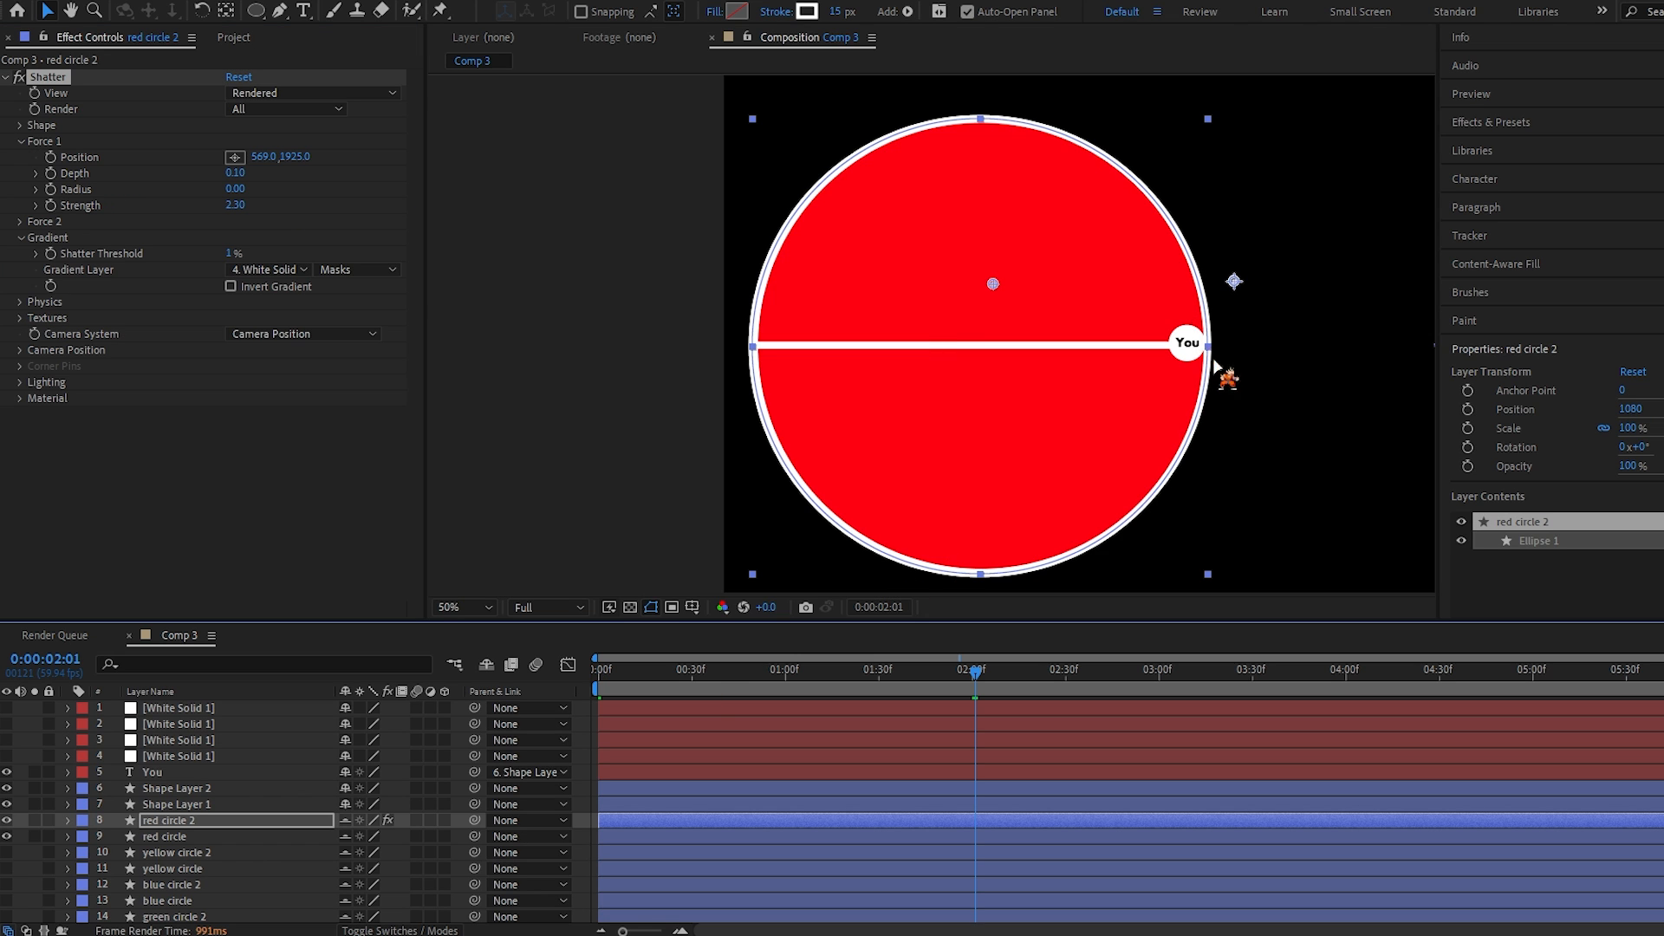
Step: Keyframe the Shatter Force 1 Radius on "red circle 2" from 0 at 0:00:02:01 to 0.4 at 0:00:02:02, and preview it
{"action": "left_click", "coordinate": [52, 191]}
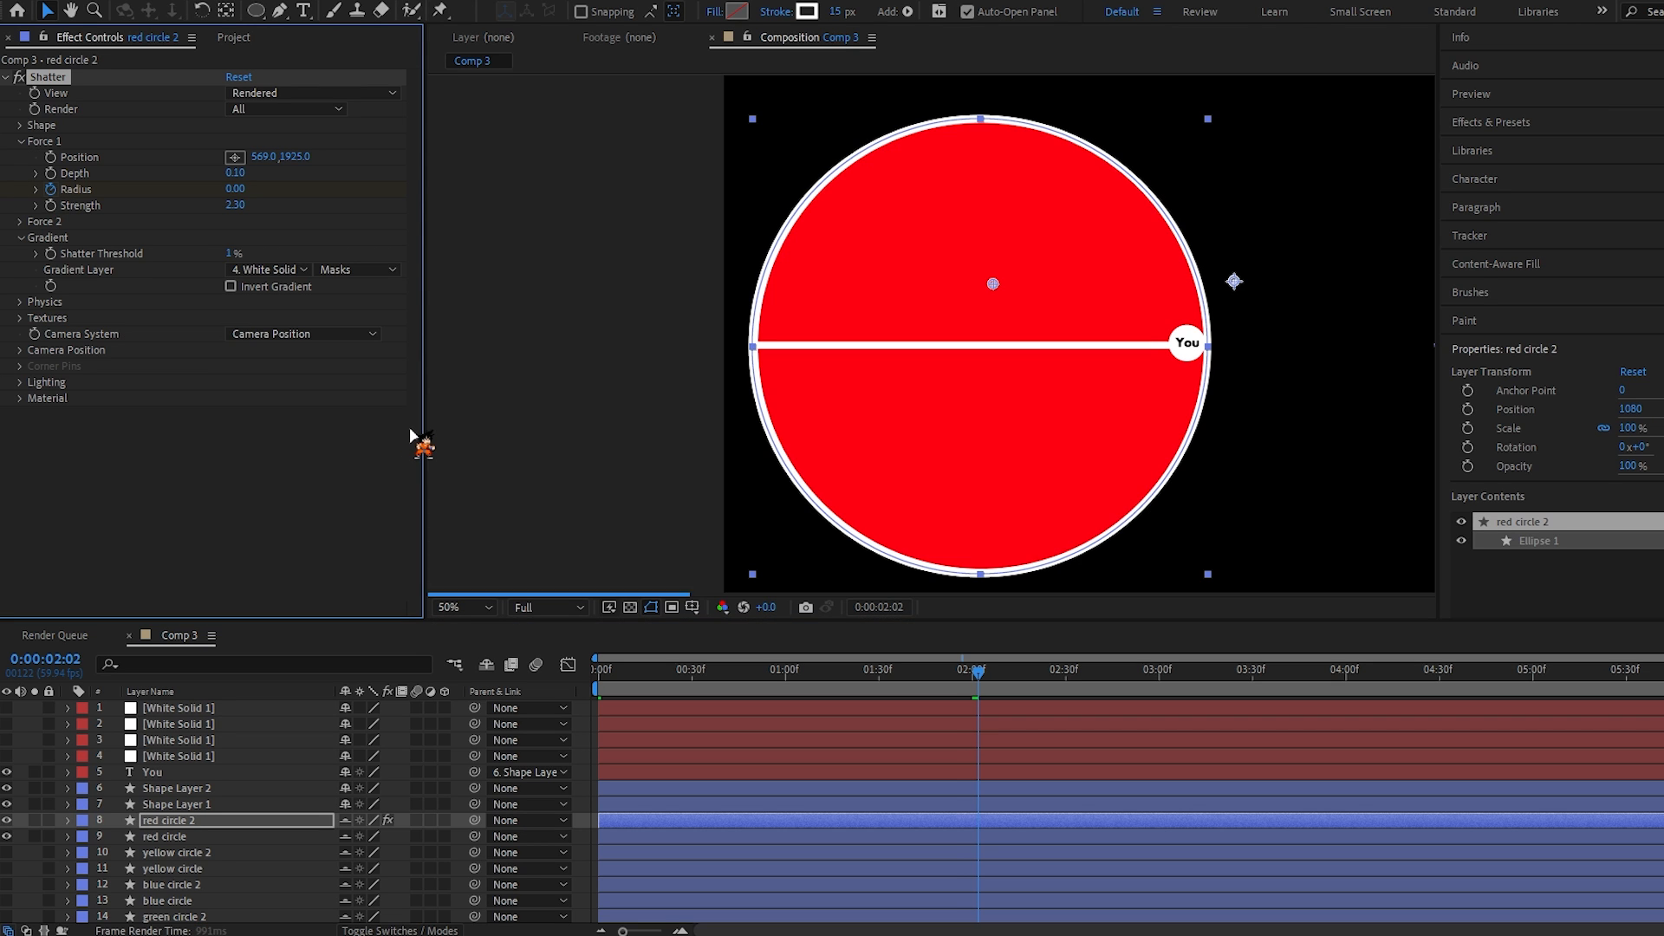
{"action": "left_click", "coordinate": [236, 189]}
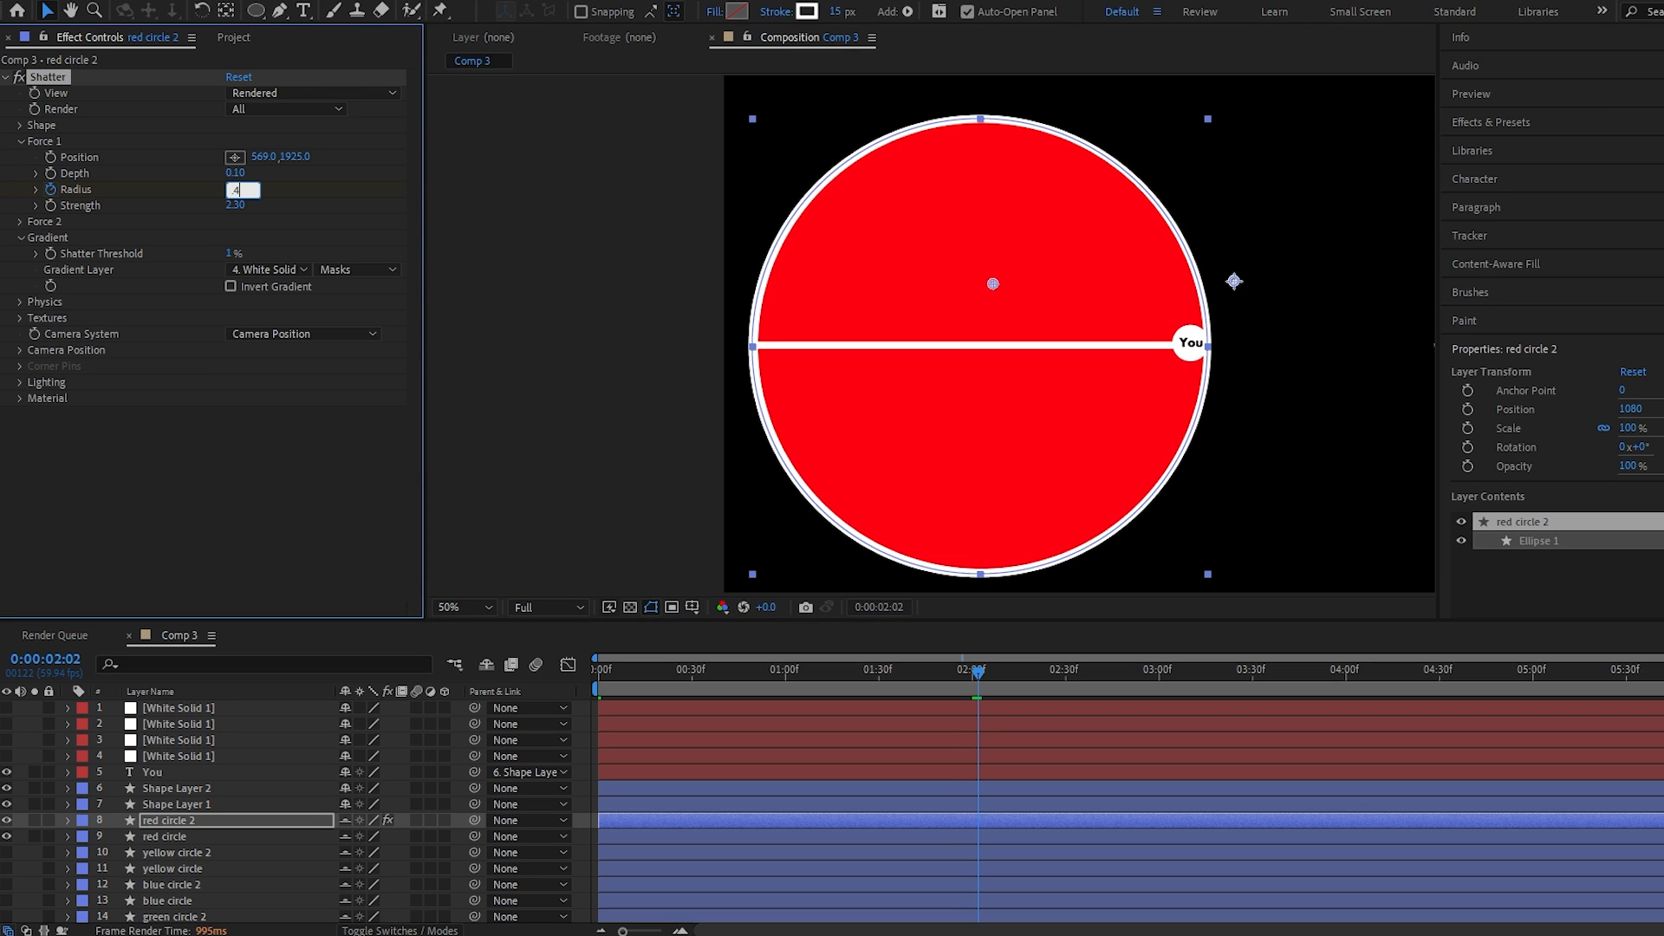
{"action": "type", "text": ".4"}
{"action": "key", "text": "Return"}
{"action": "key", "text": "space"}
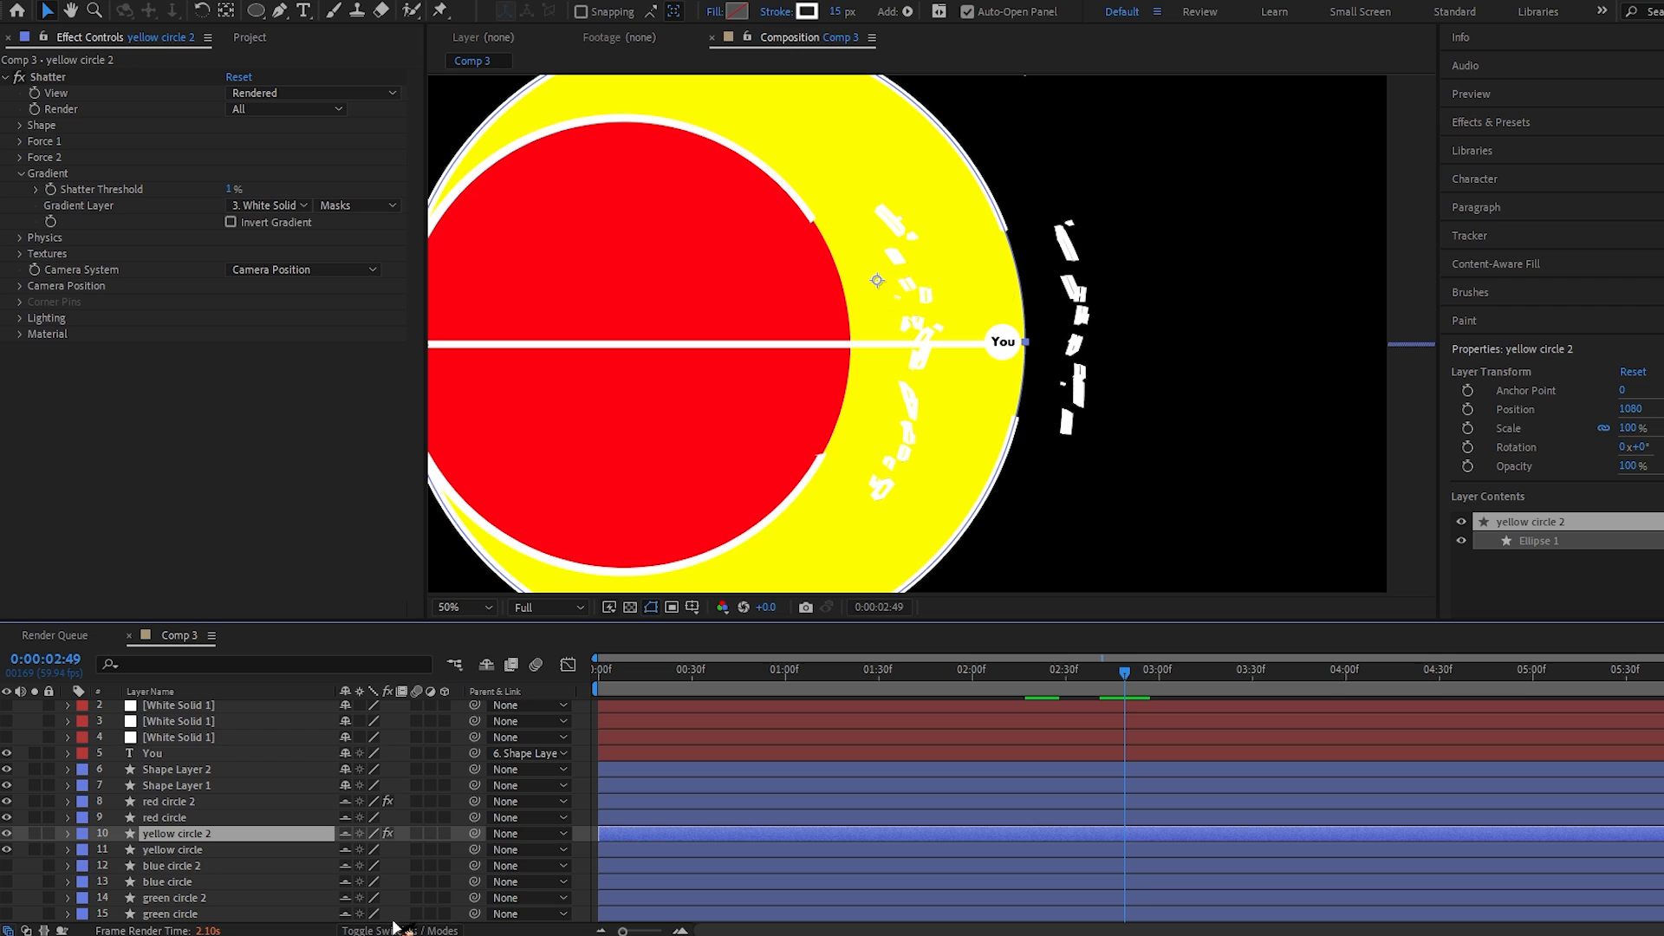
Step: Move the Shatter Radius keyframes of "yellow circle 2" to 0:00:02:49, where the ball reaches the yellow circle's edge
{"action": "key", "text": "u"}
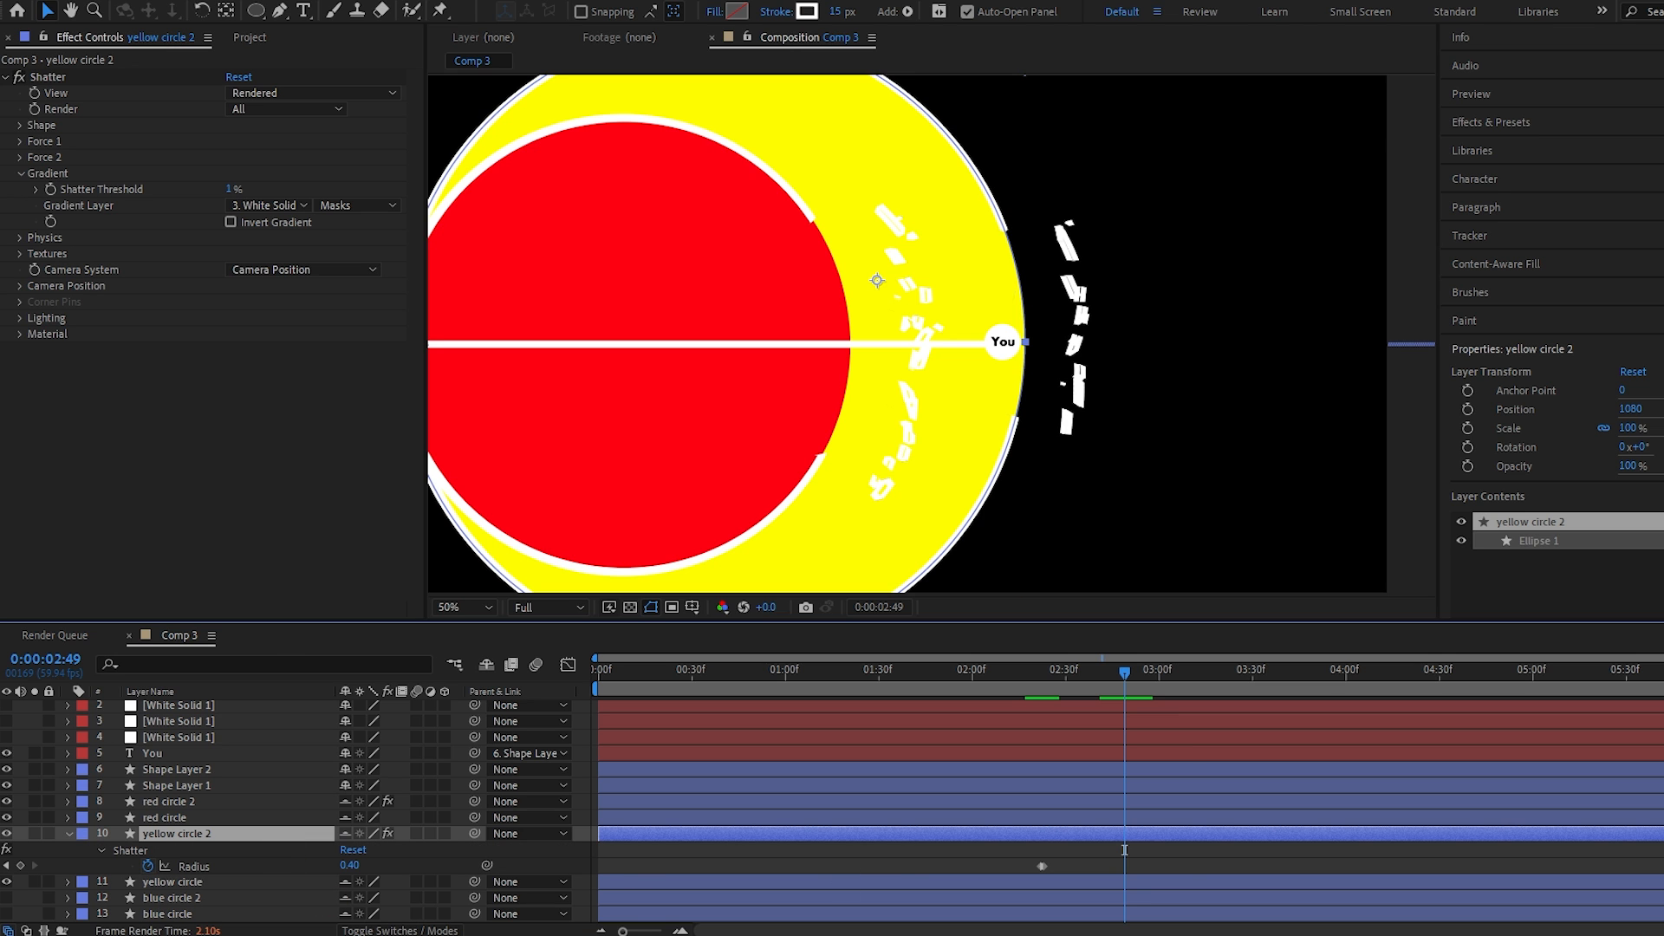
{"action": "left_click_drag", "start_coordinate": [623, 932], "coordinate": [654, 931]}
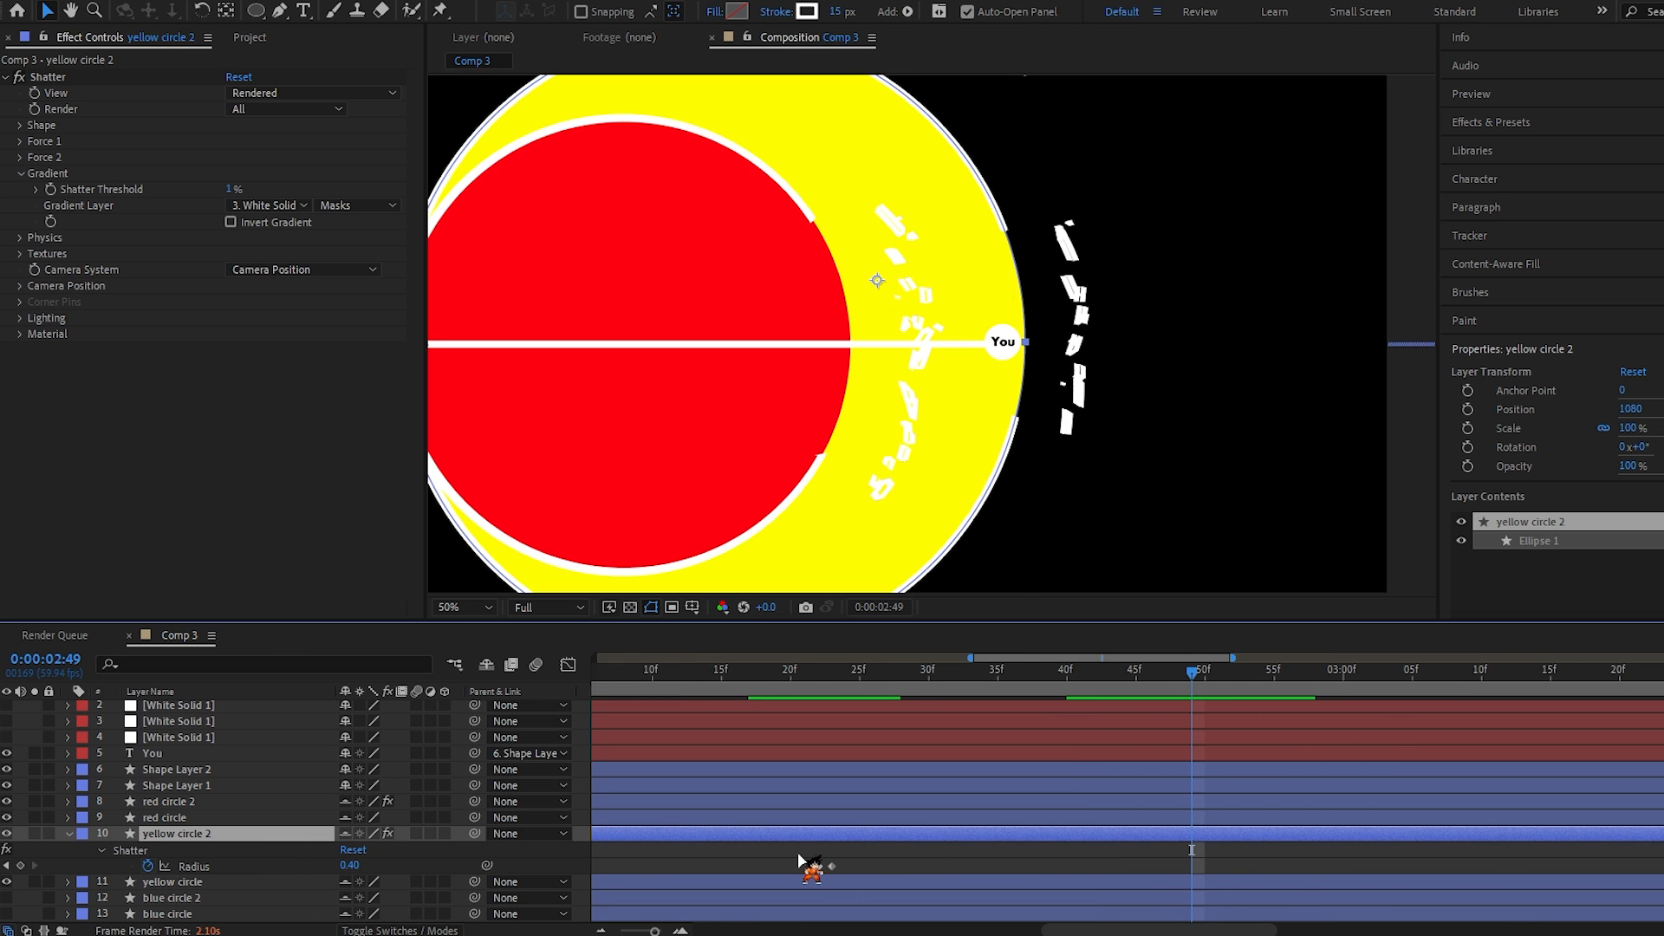
{"action": "left_click_drag", "start_coordinate": [823, 865], "coordinate": [1200, 866]}
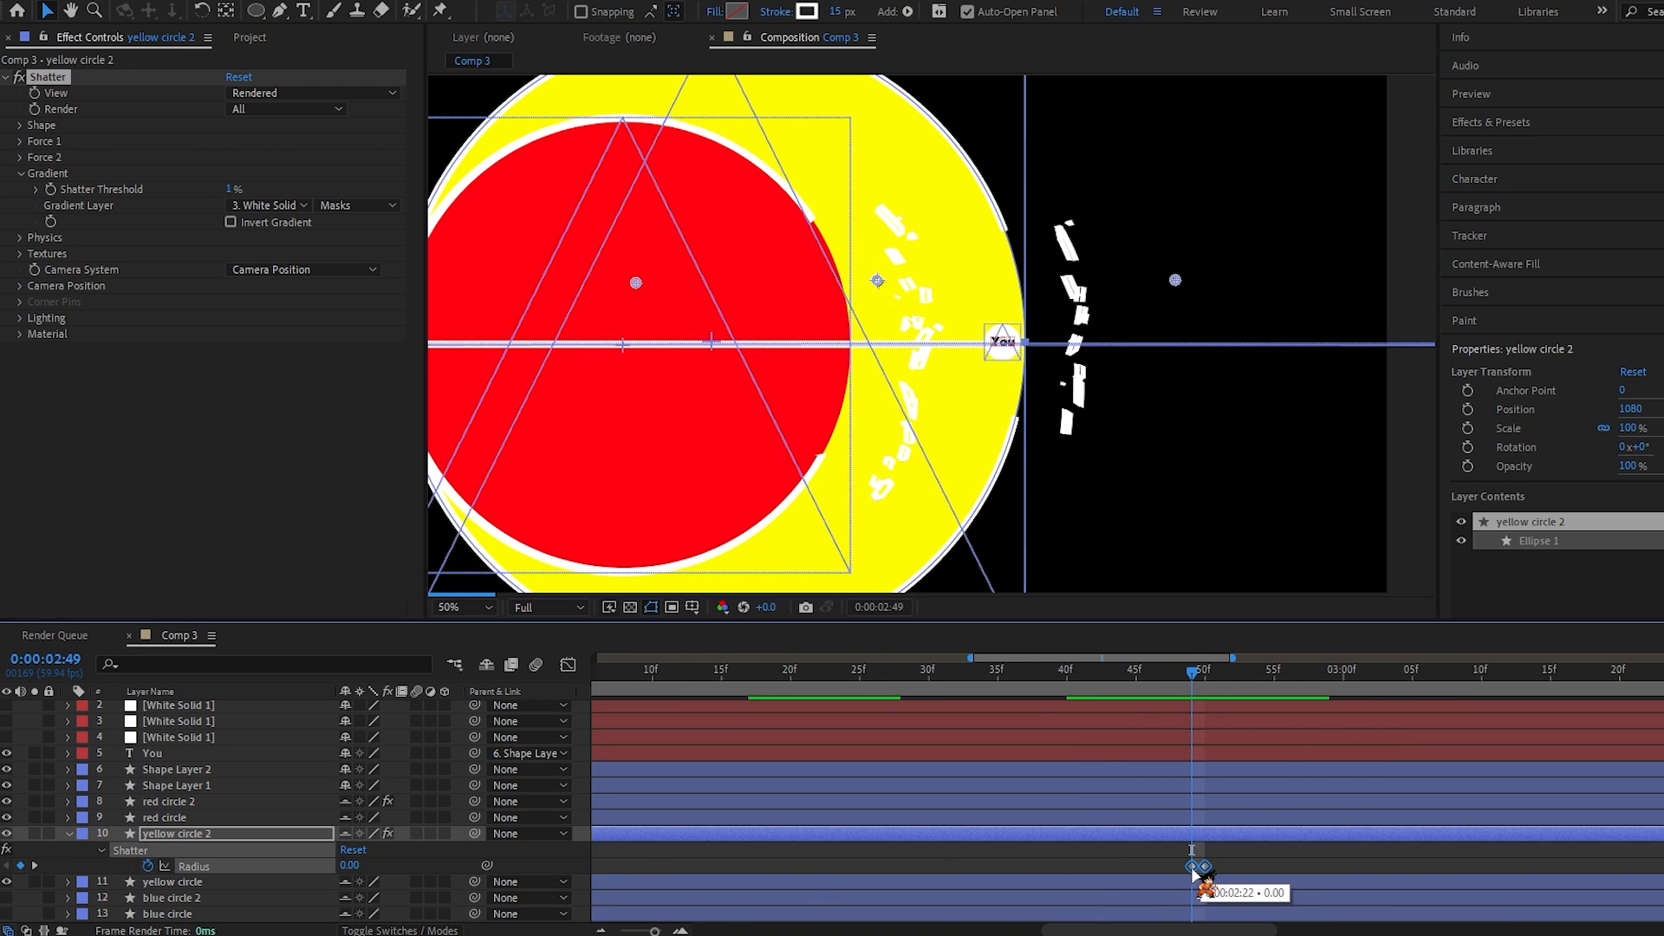
{"action": "left_click", "coordinate": [1263, 678]}
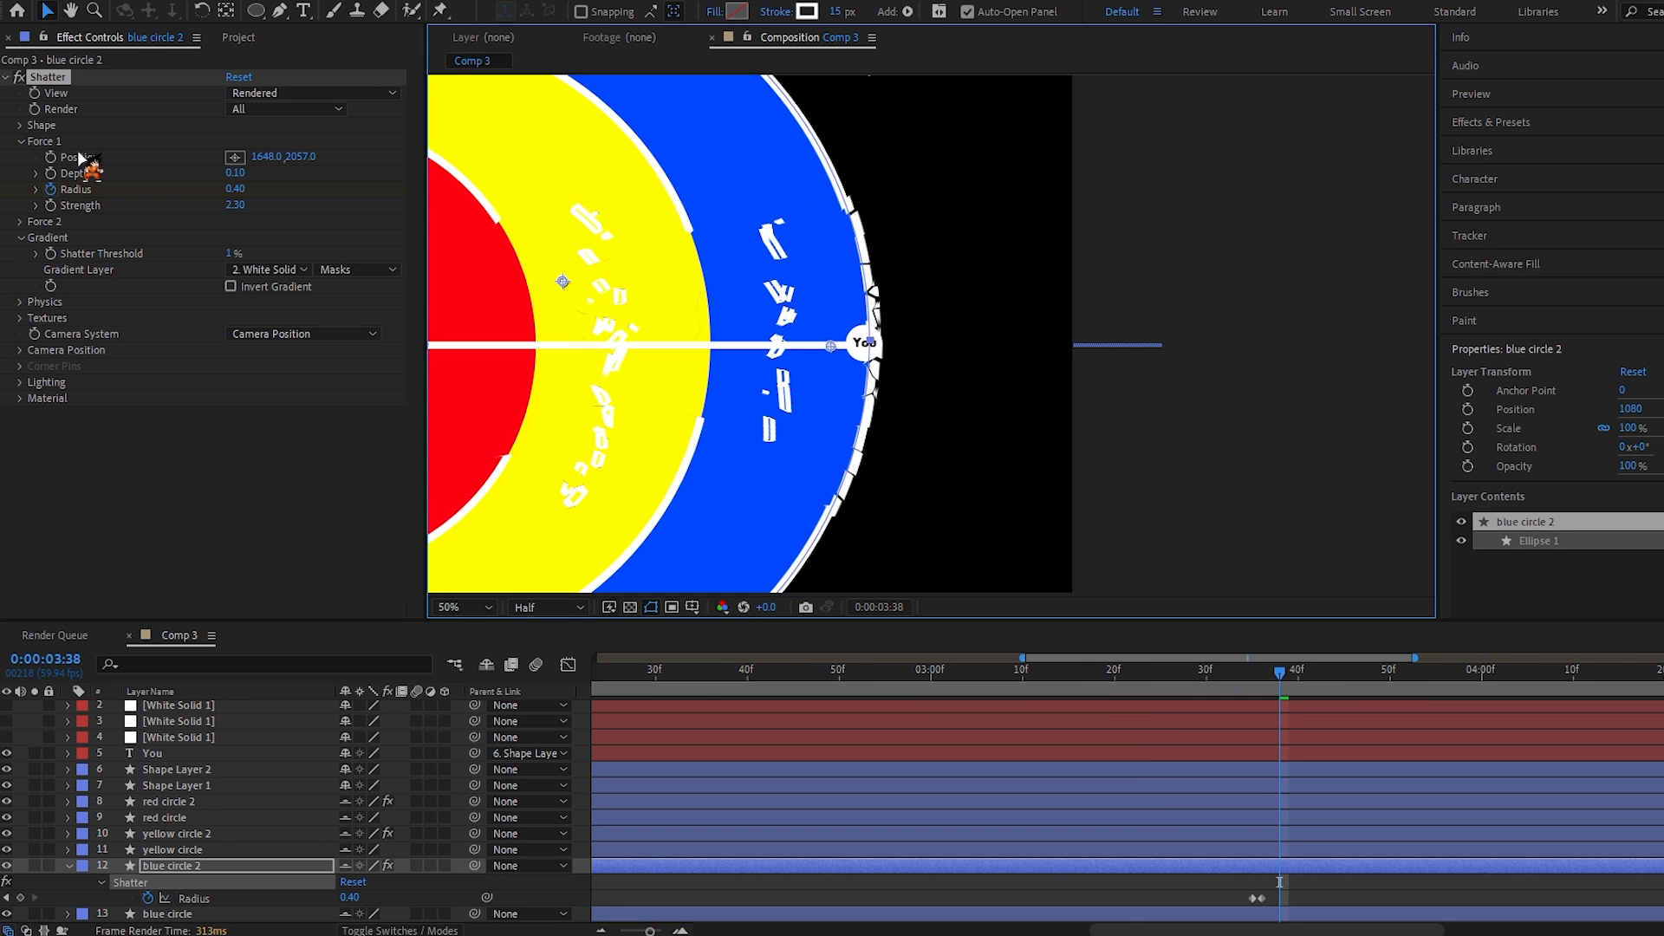
Step: Mark the four white solid layers as shy
{"action": "scroll", "coordinate": [836, 336], "scroll_direction": "down", "scroll_amount": 2}
{"action": "left_click_drag", "start_coordinate": [811, 340], "coordinate": [799, 342]}
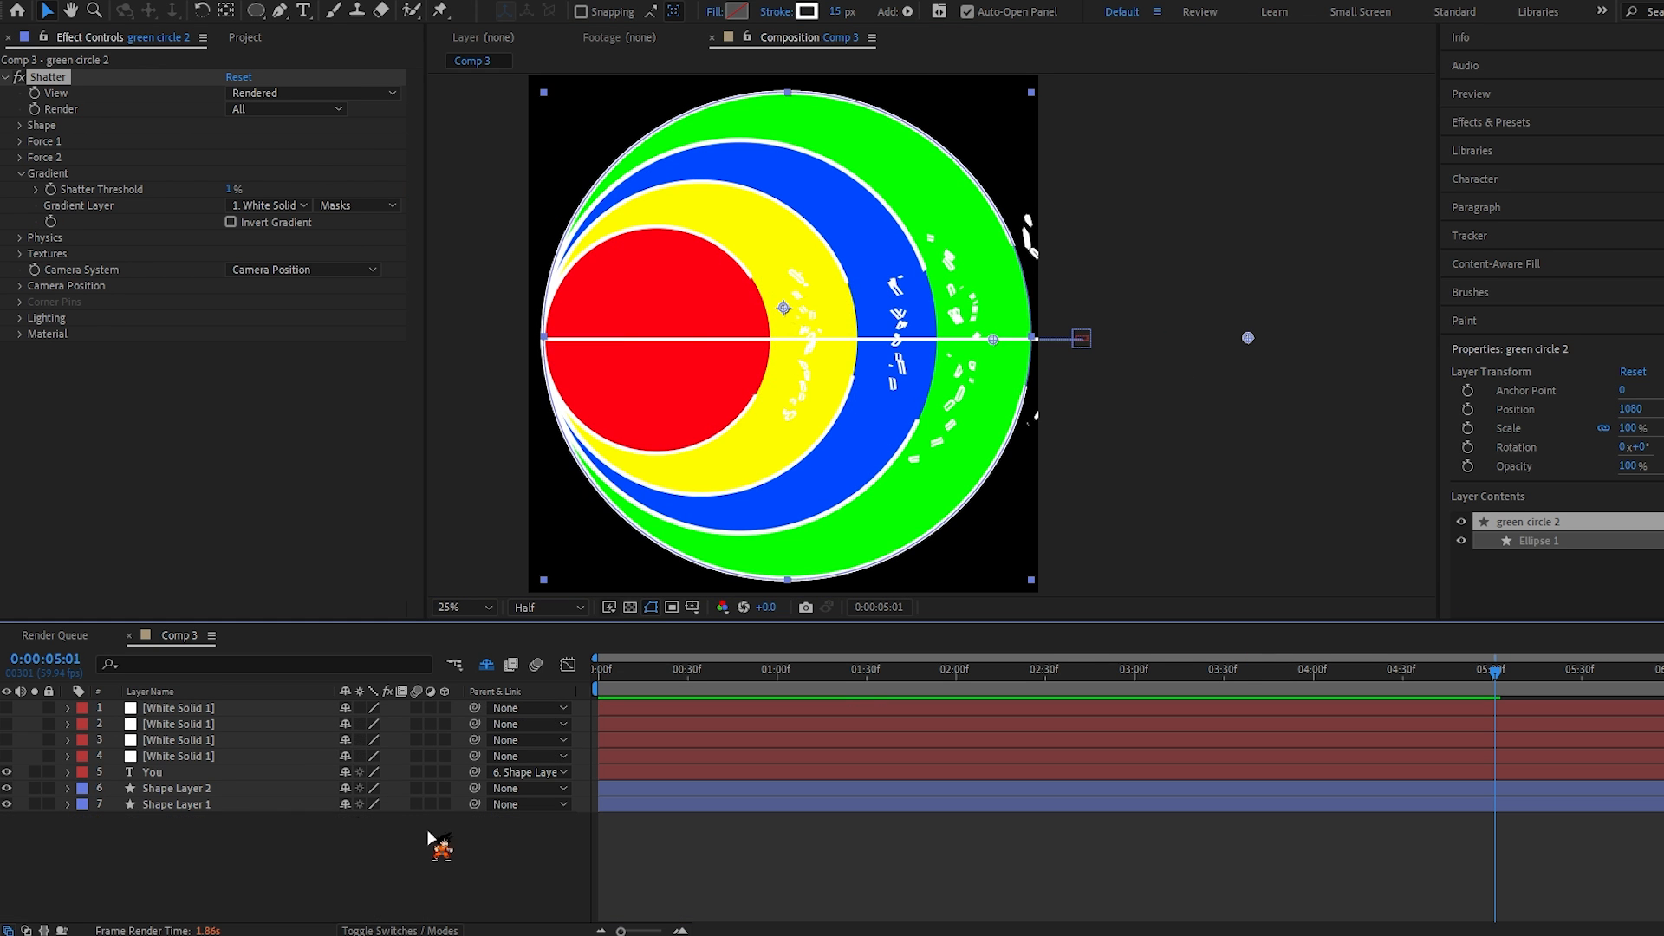
{"action": "left_click", "coordinate": [345, 708]}
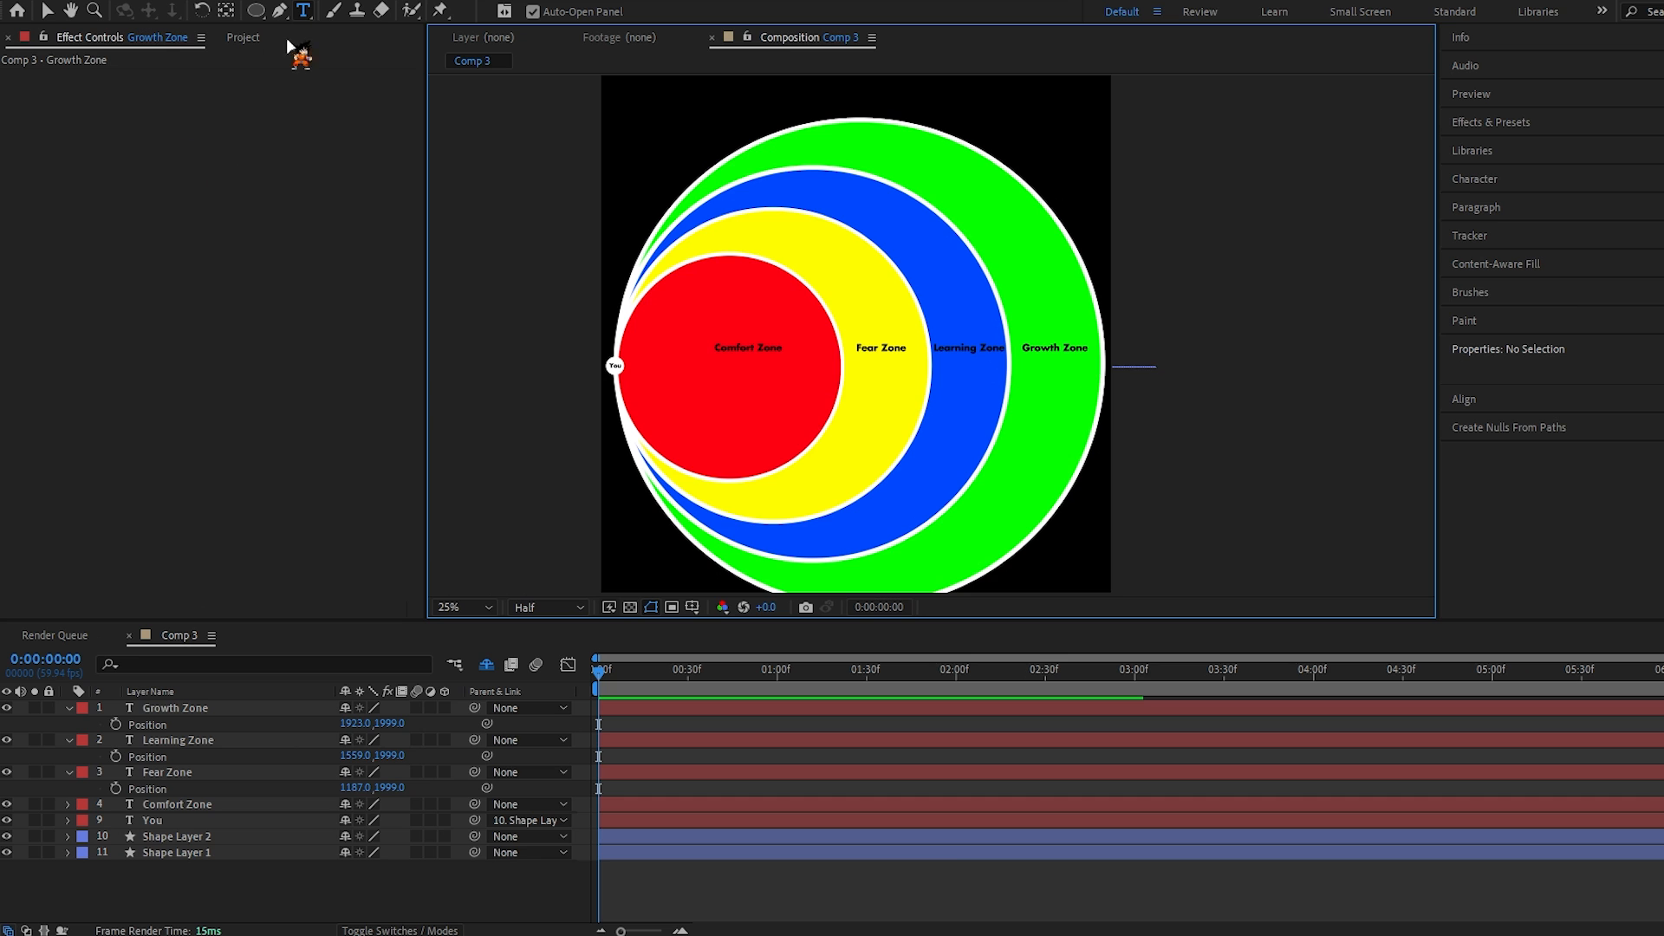
Step: Choose the Star tool and set the shape fill colour to yellow
{"action": "left_click_drag", "start_coordinate": [257, 12], "coordinate": [323, 100]}
{"action": "left_click", "coordinate": [1493, 216]}
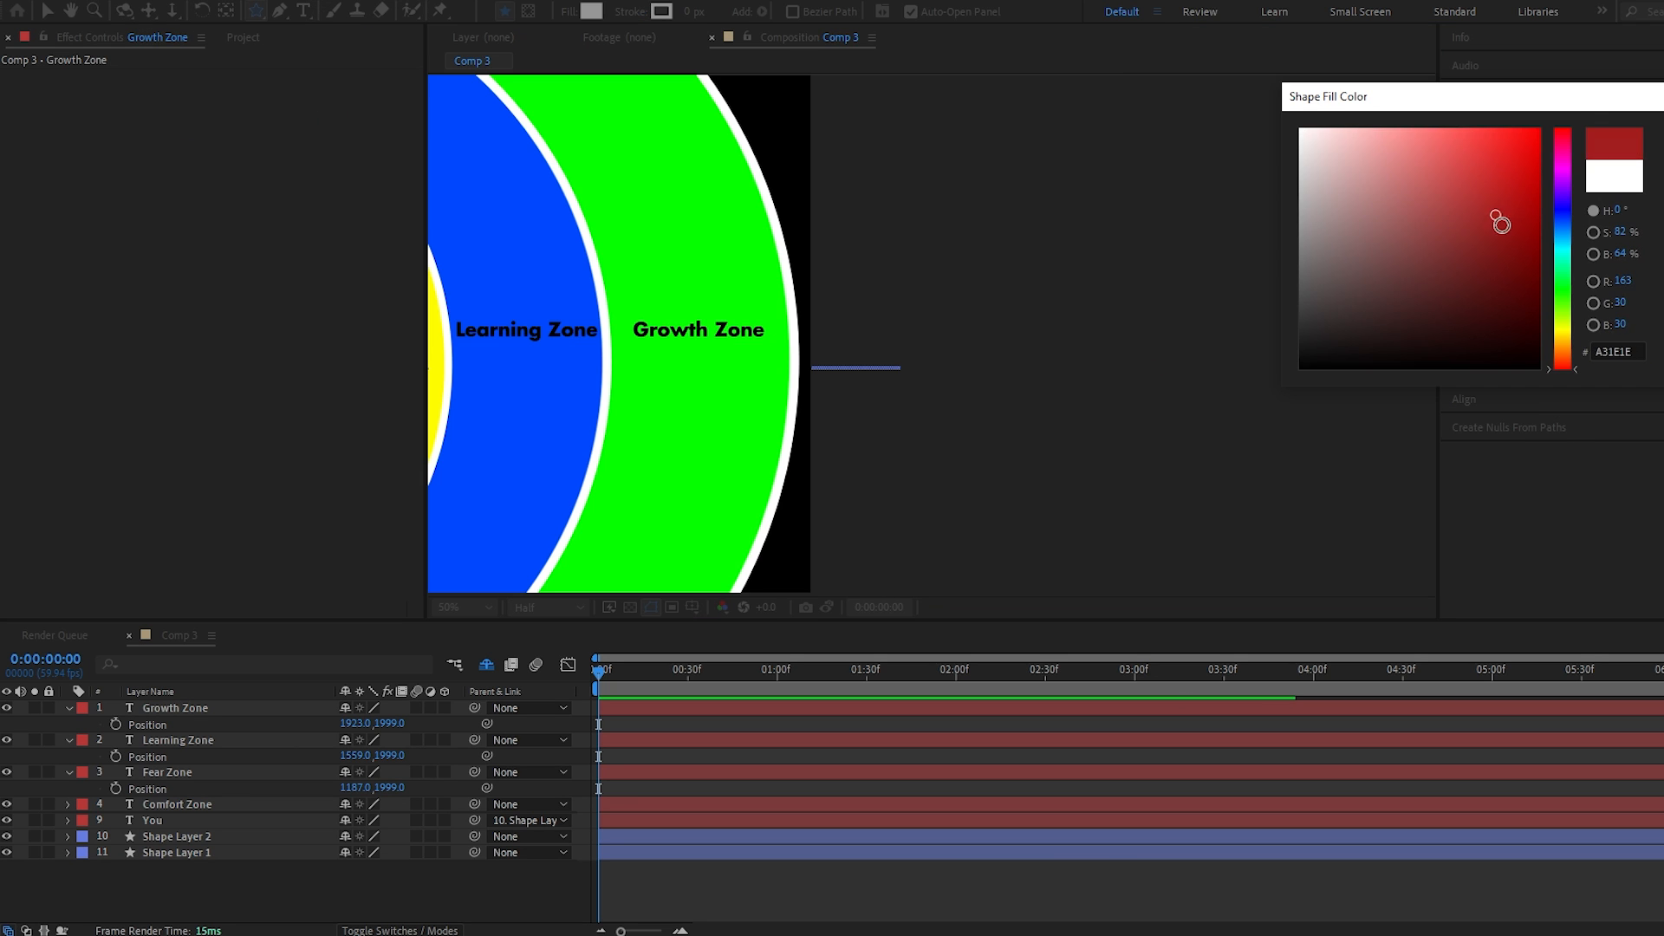
{"action": "left_click", "coordinate": [1566, 335]}
{"action": "left_click_drag", "start_coordinate": [1530, 320], "coordinate": [1623, 100]}
{"action": "key", "text": "Return"}
Step: Draw a small five-pointed star just below the "Growth Zone" text in the green circle
{"action": "mouse_move", "coordinate": [686, 370]}
{"action": "left_mouse_down"}
{"action": "mouse_move", "coordinate": [750, 407]}
{"action": "mouse_move", "coordinate": [747, 438]}
{"action": "mouse_move", "coordinate": [746, 411]}
{"action": "mouse_move", "coordinate": [706, 427]}
{"action": "mouse_move", "coordinate": [697, 403]}
{"action": "mouse_move", "coordinate": [736, 450]}
{"action": "mouse_move", "coordinate": [646, 407]}
{"action": "mouse_move", "coordinate": [659, 416]}
{"action": "mouse_move", "coordinate": [648, 361]}
{"action": "left_mouse_up"}
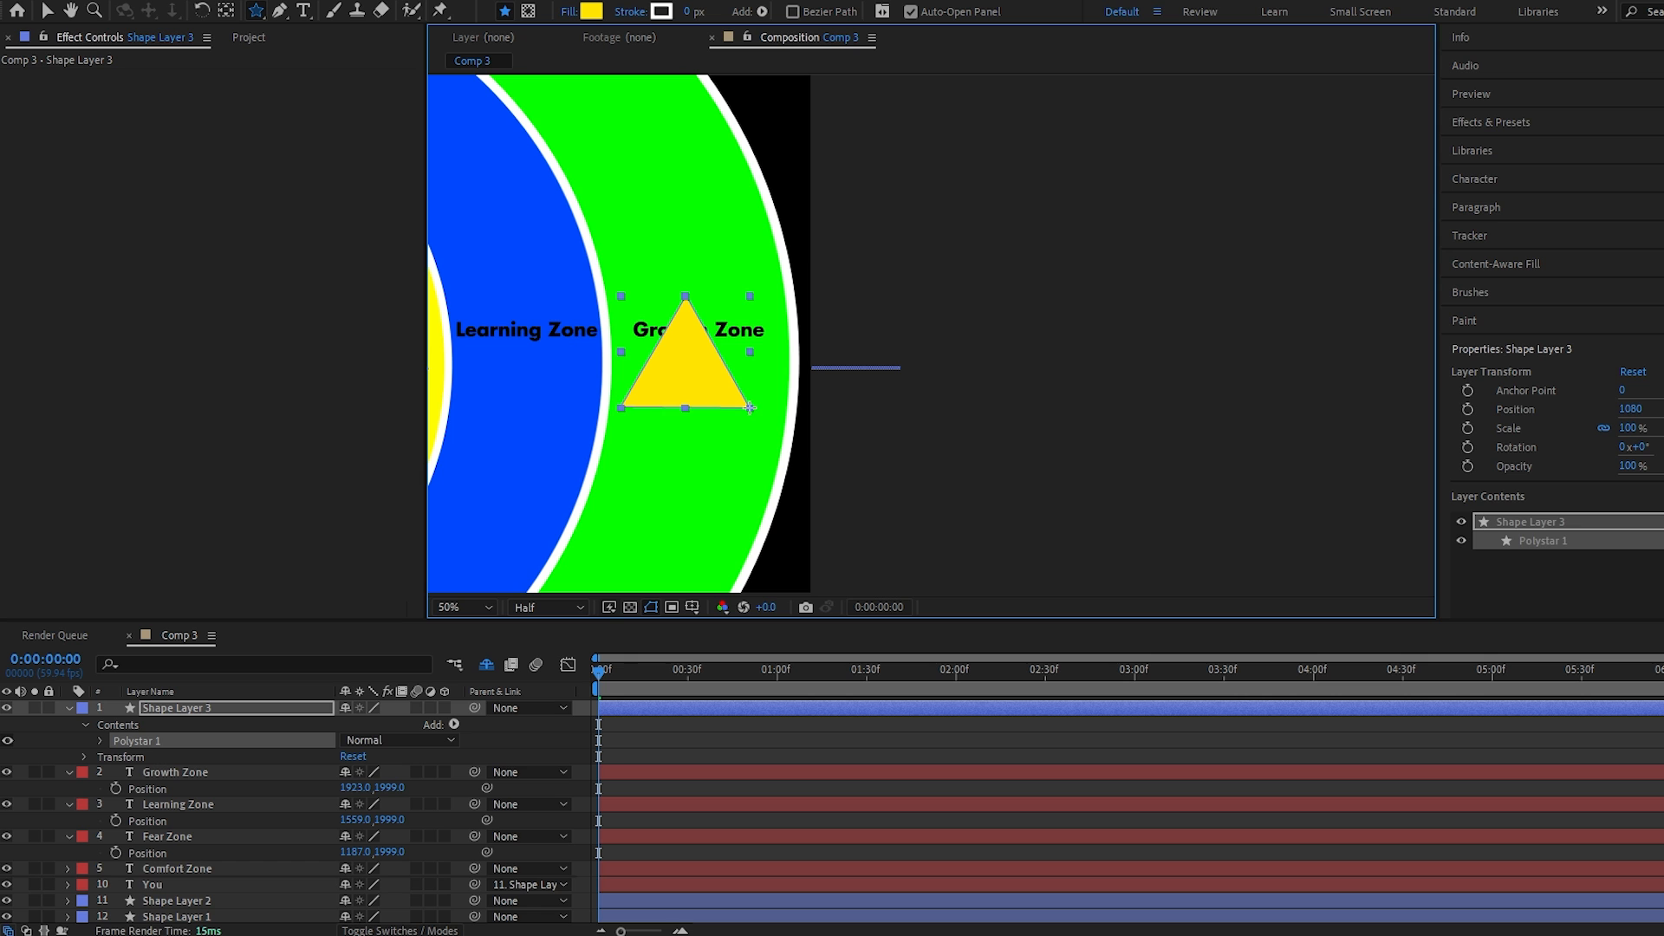
{"action": "key", "text": "Up"}
{"action": "key", "text": "Up"}
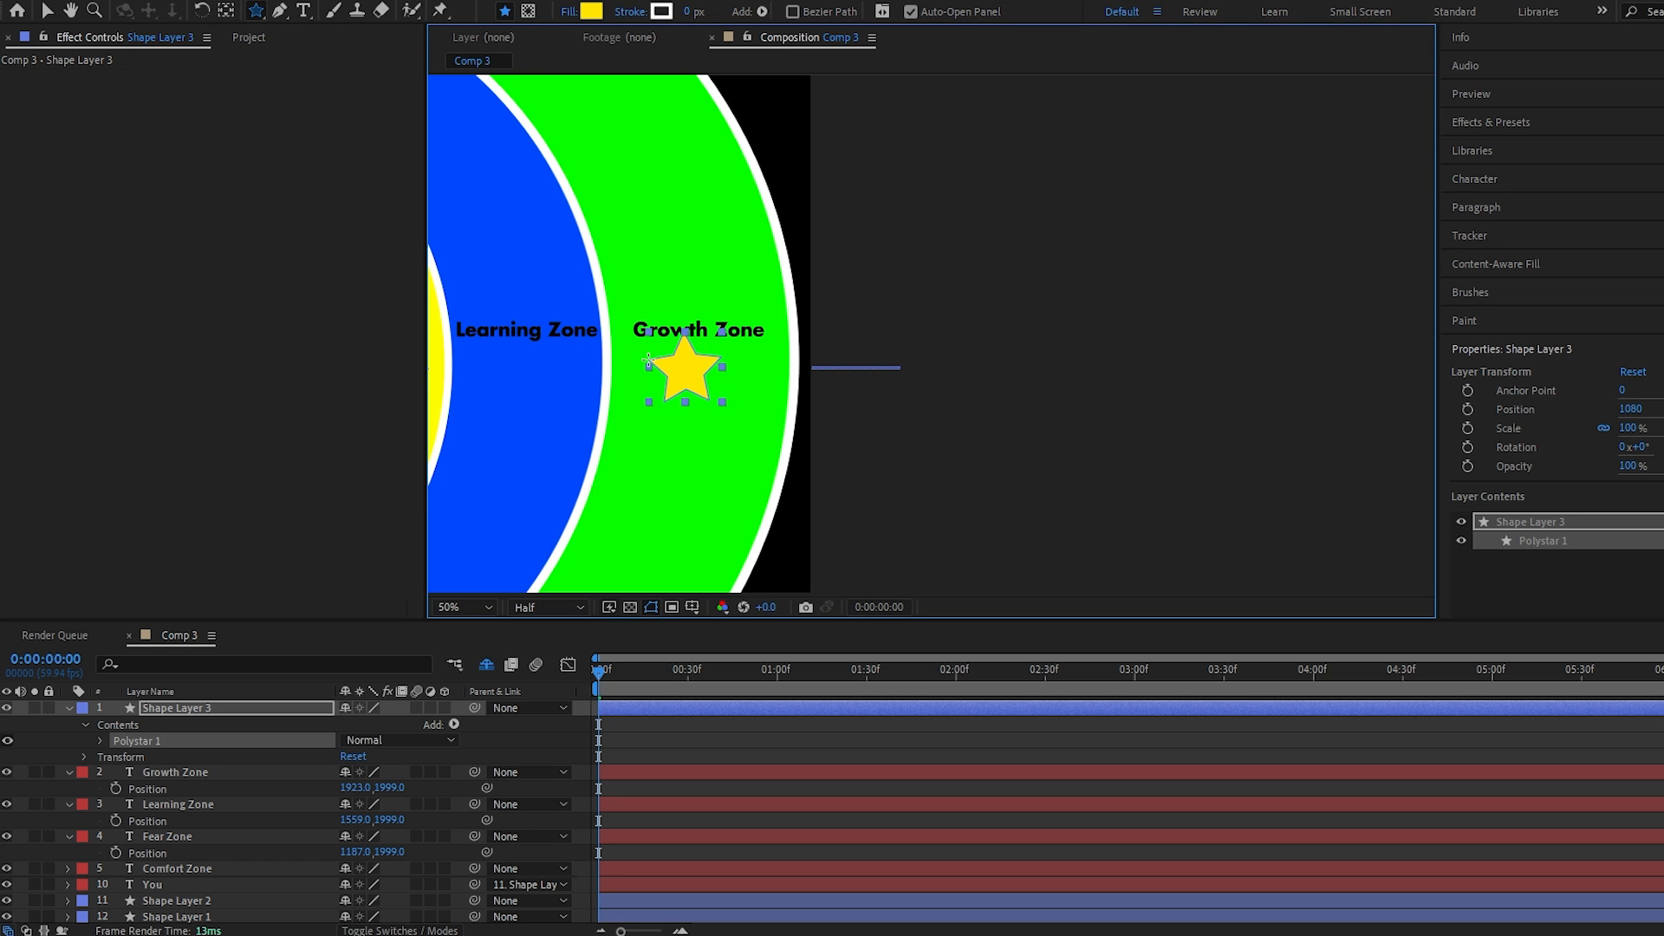
Step: Apply a Gradient Overlay layer style to the star's shape layer
{"action": "scroll", "coordinate": [695, 382], "scroll_direction": "up", "scroll_amount": 1}
{"action": "left_click_drag", "start_coordinate": [806, 427], "coordinate": [839, 427]}
{"action": "key", "text": "v"}
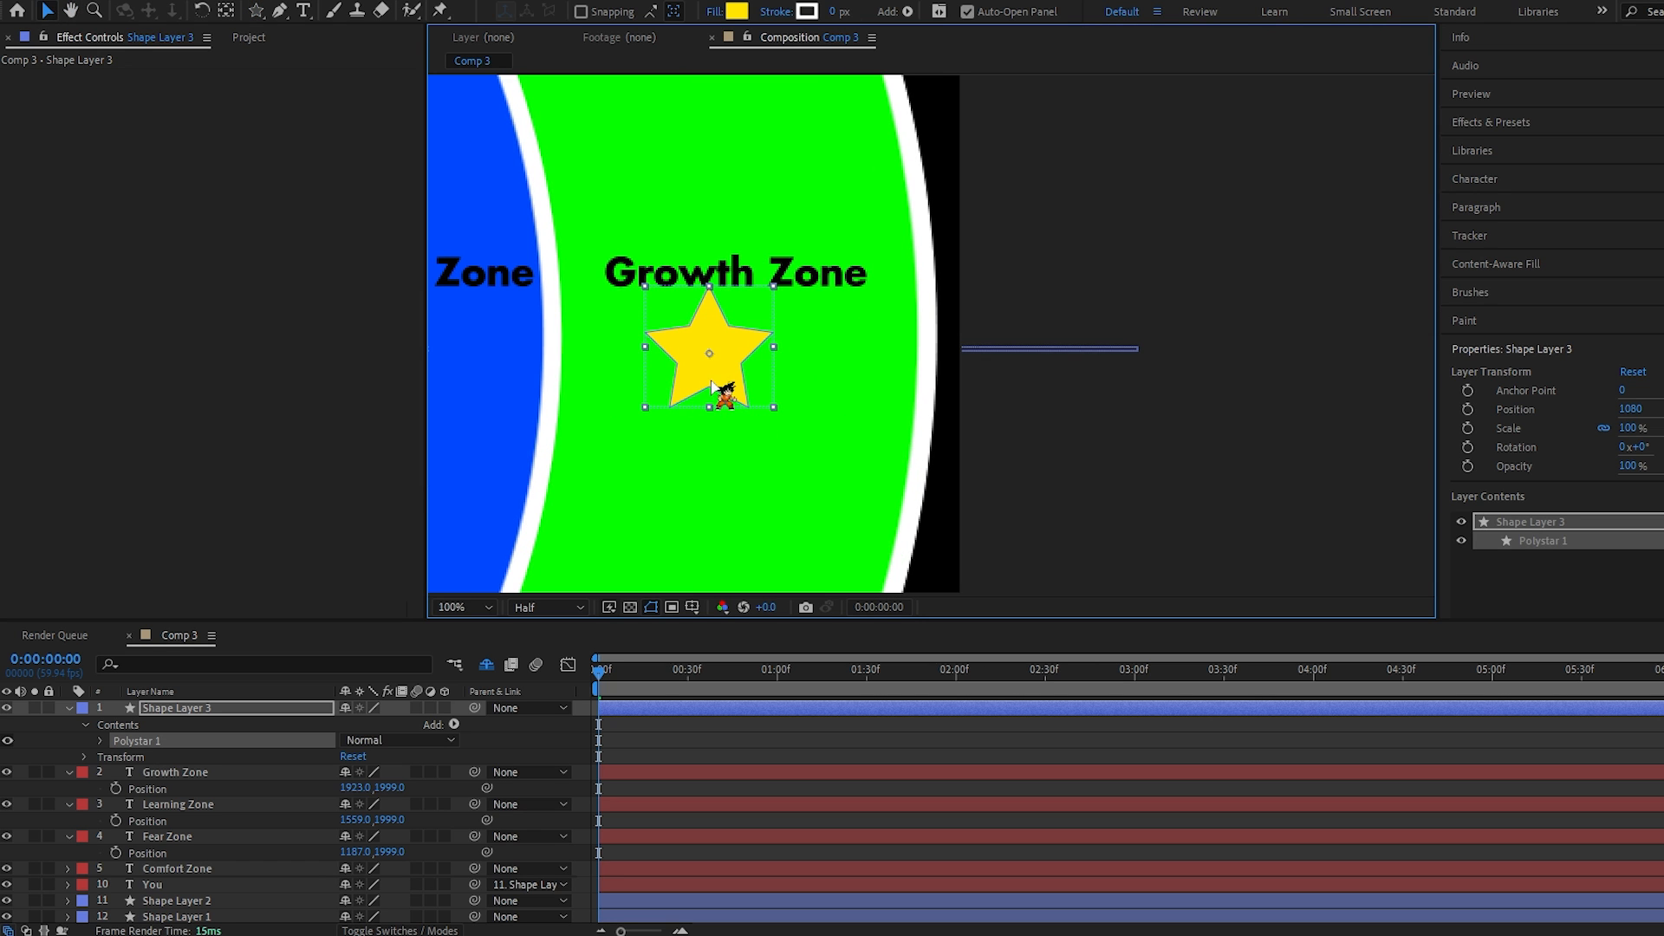
{"action": "left_click", "coordinate": [157, 1]}
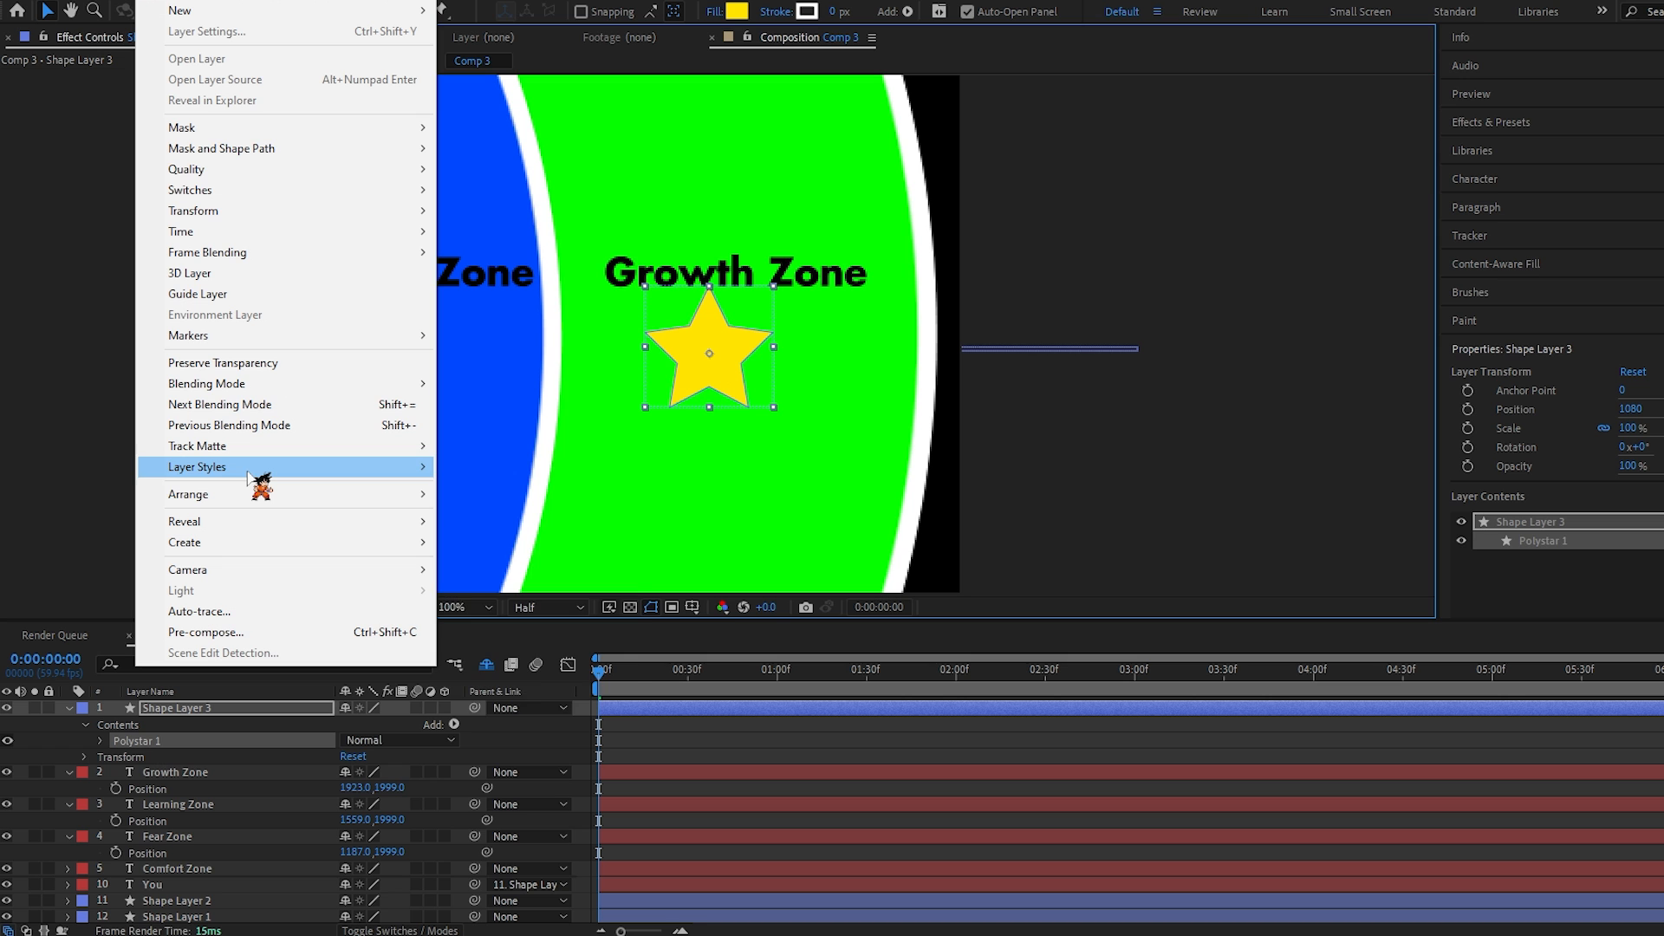
{"action": "mouse_move", "coordinate": [252, 468]}
{"action": "left_click", "coordinate": [525, 682]}
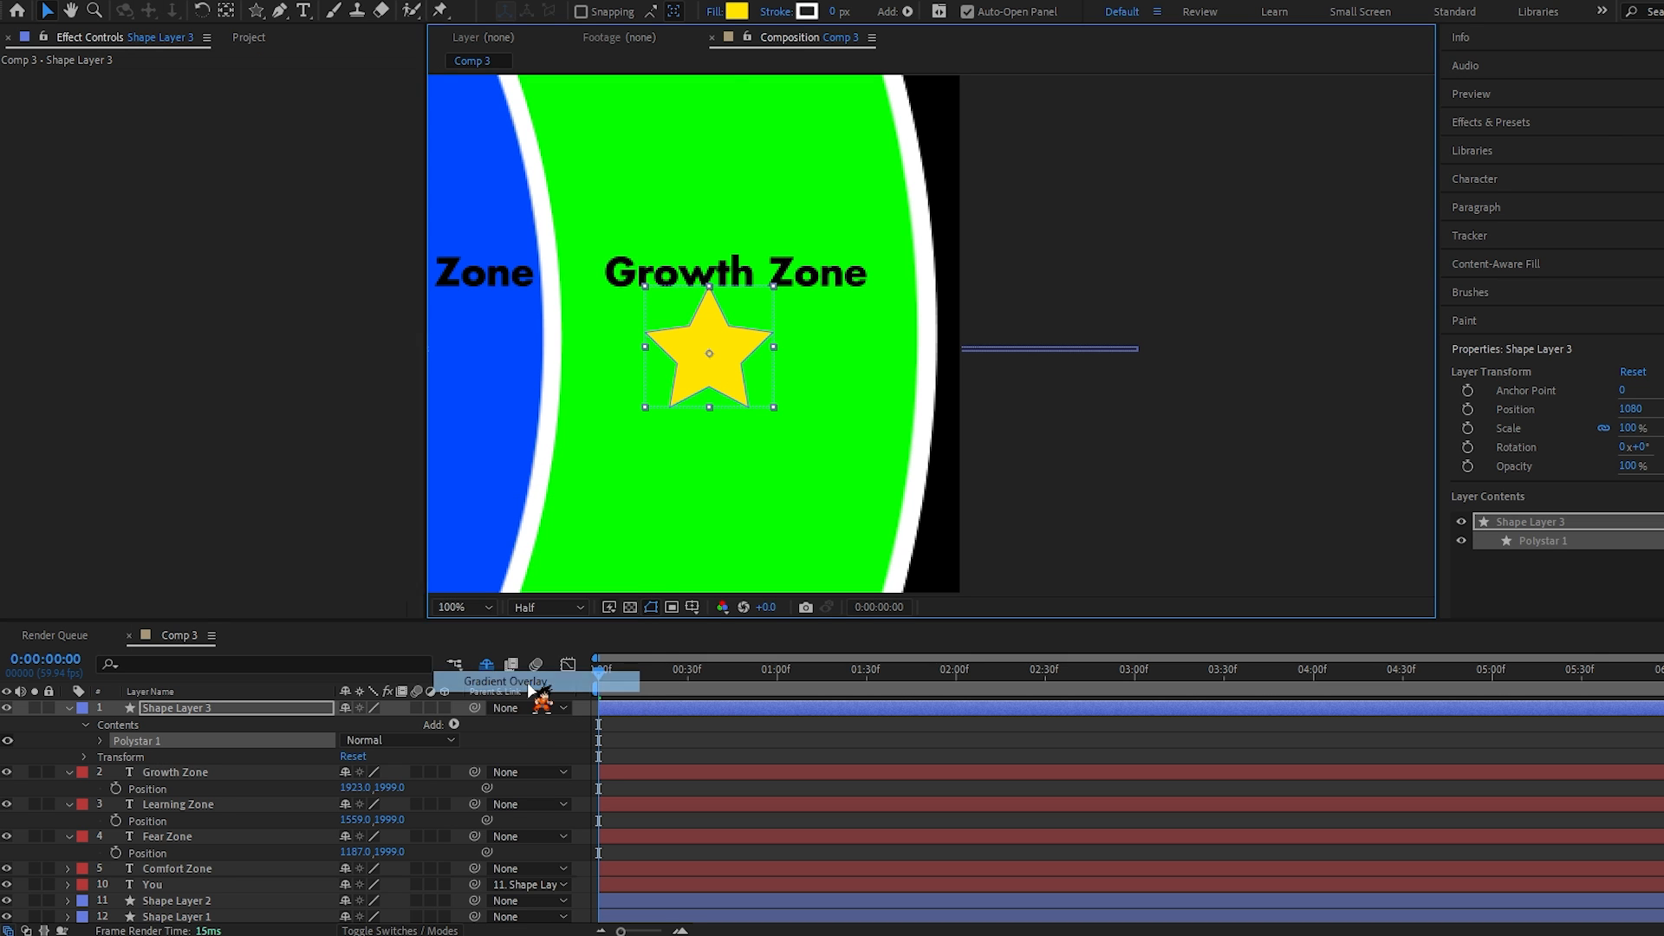
Step: Colour the star's Gradient Overlay from yellow to orange FF9000 and set its style to Reflected
{"action": "left_click", "coordinate": [374, 802]}
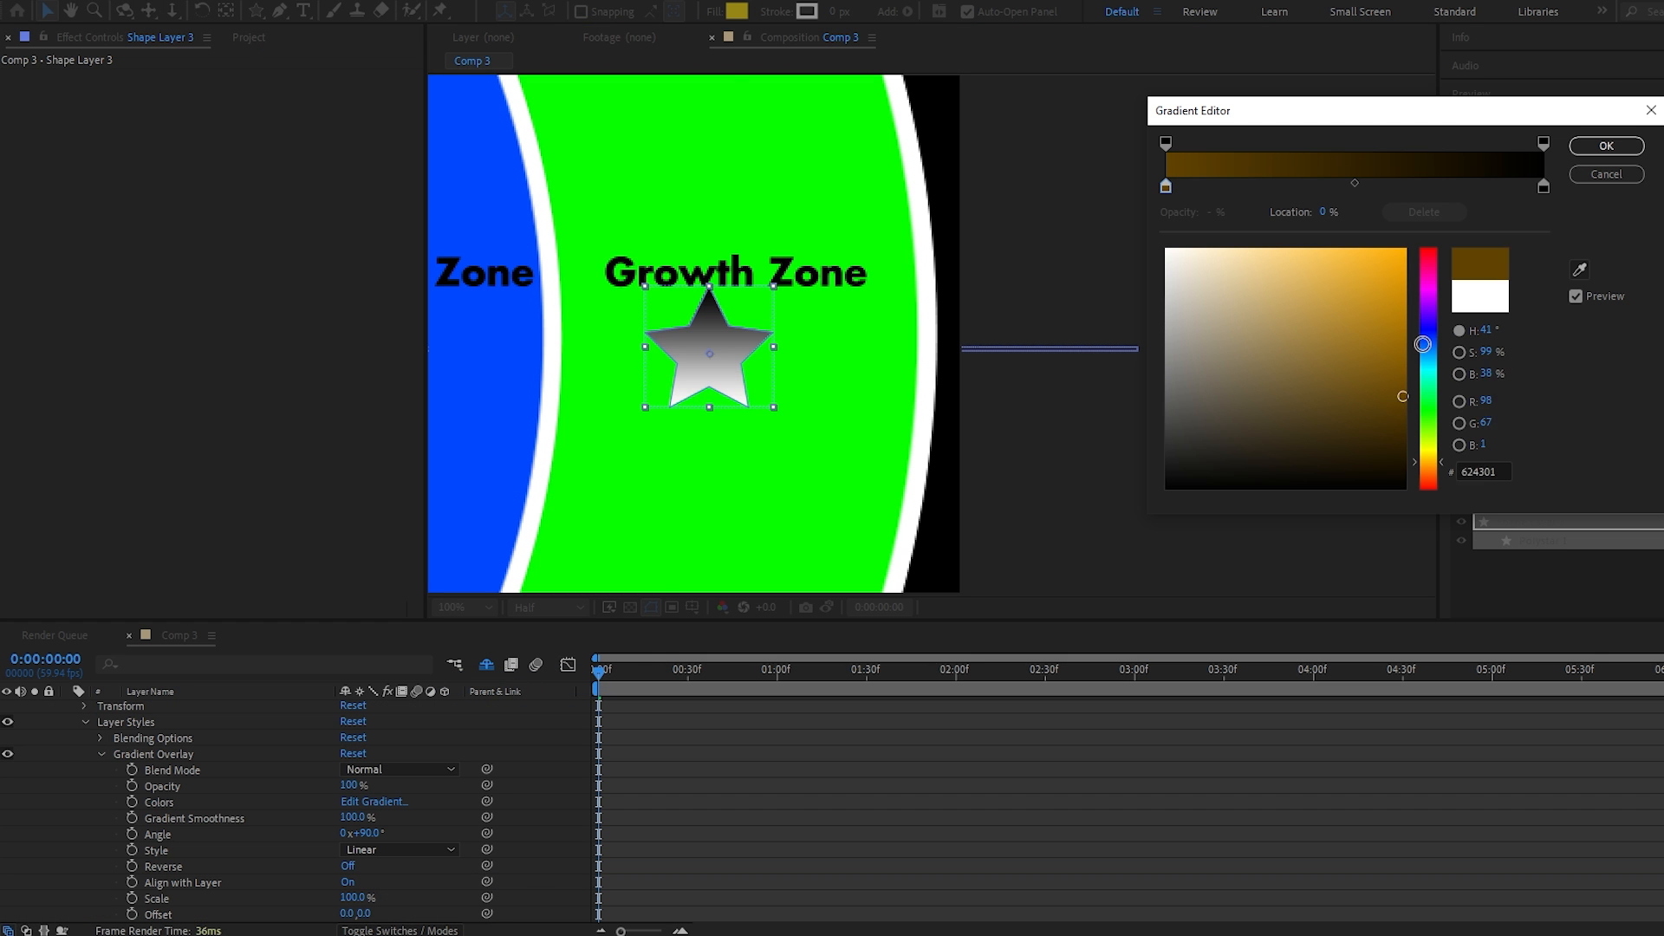
{"action": "left_click", "coordinate": [1544, 187]}
{"action": "left_click", "coordinate": [1404, 250]}
{"action": "left_click_drag", "start_coordinate": [1439, 488], "coordinate": [1439, 465]}
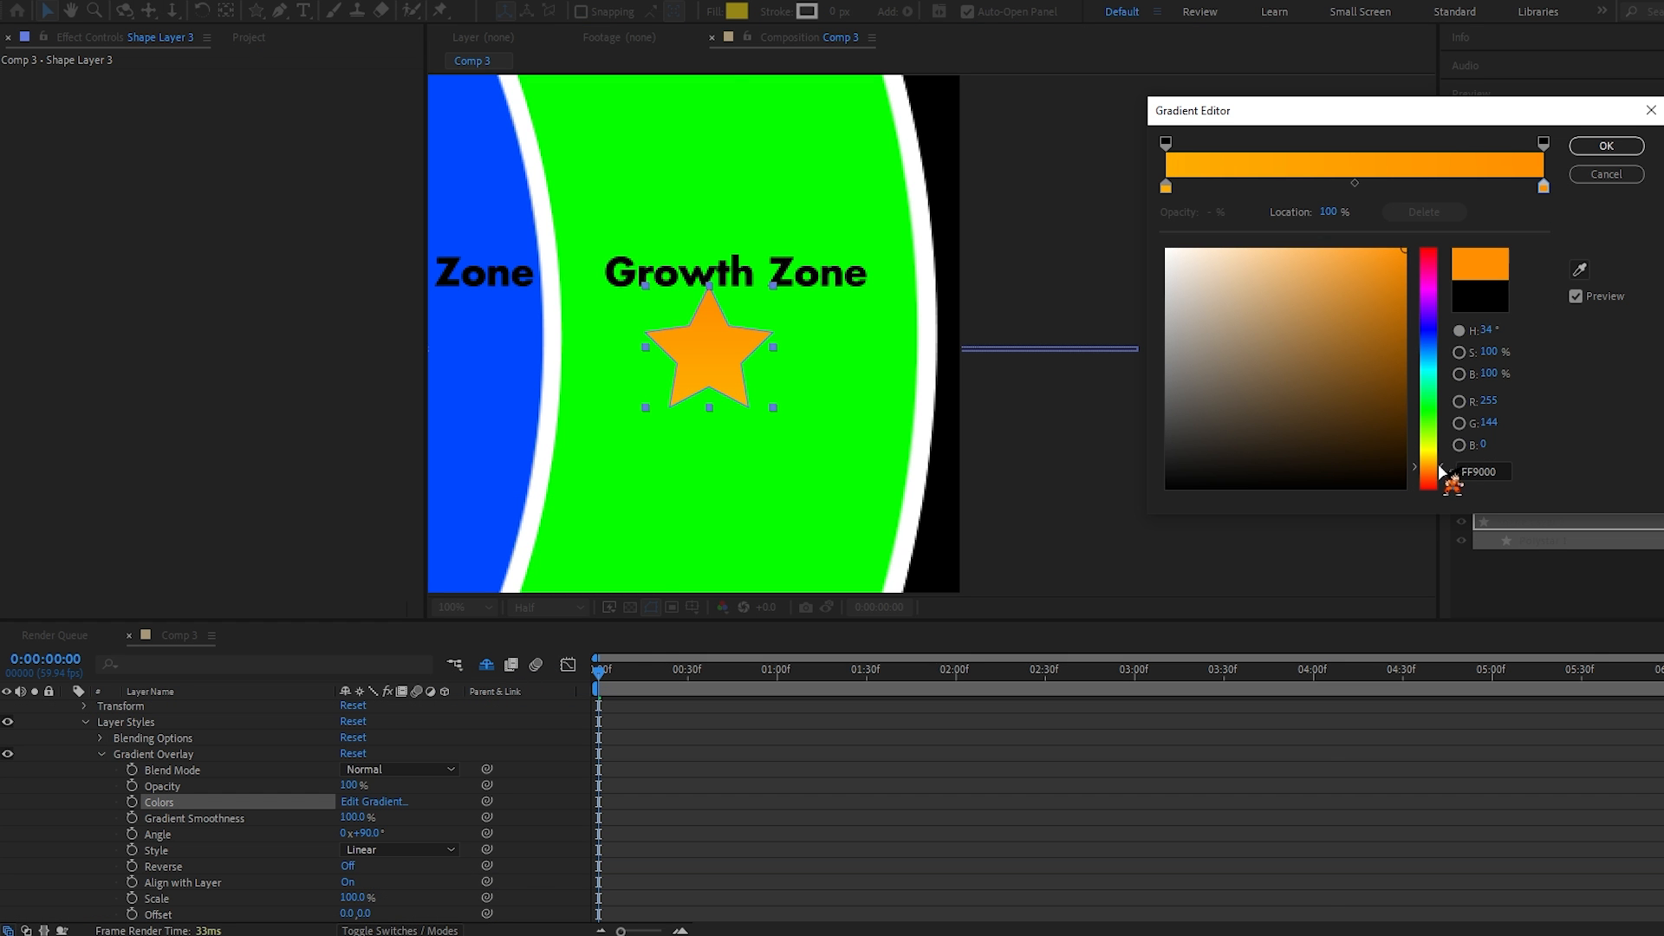
{"action": "left_click", "coordinate": [1165, 187]}
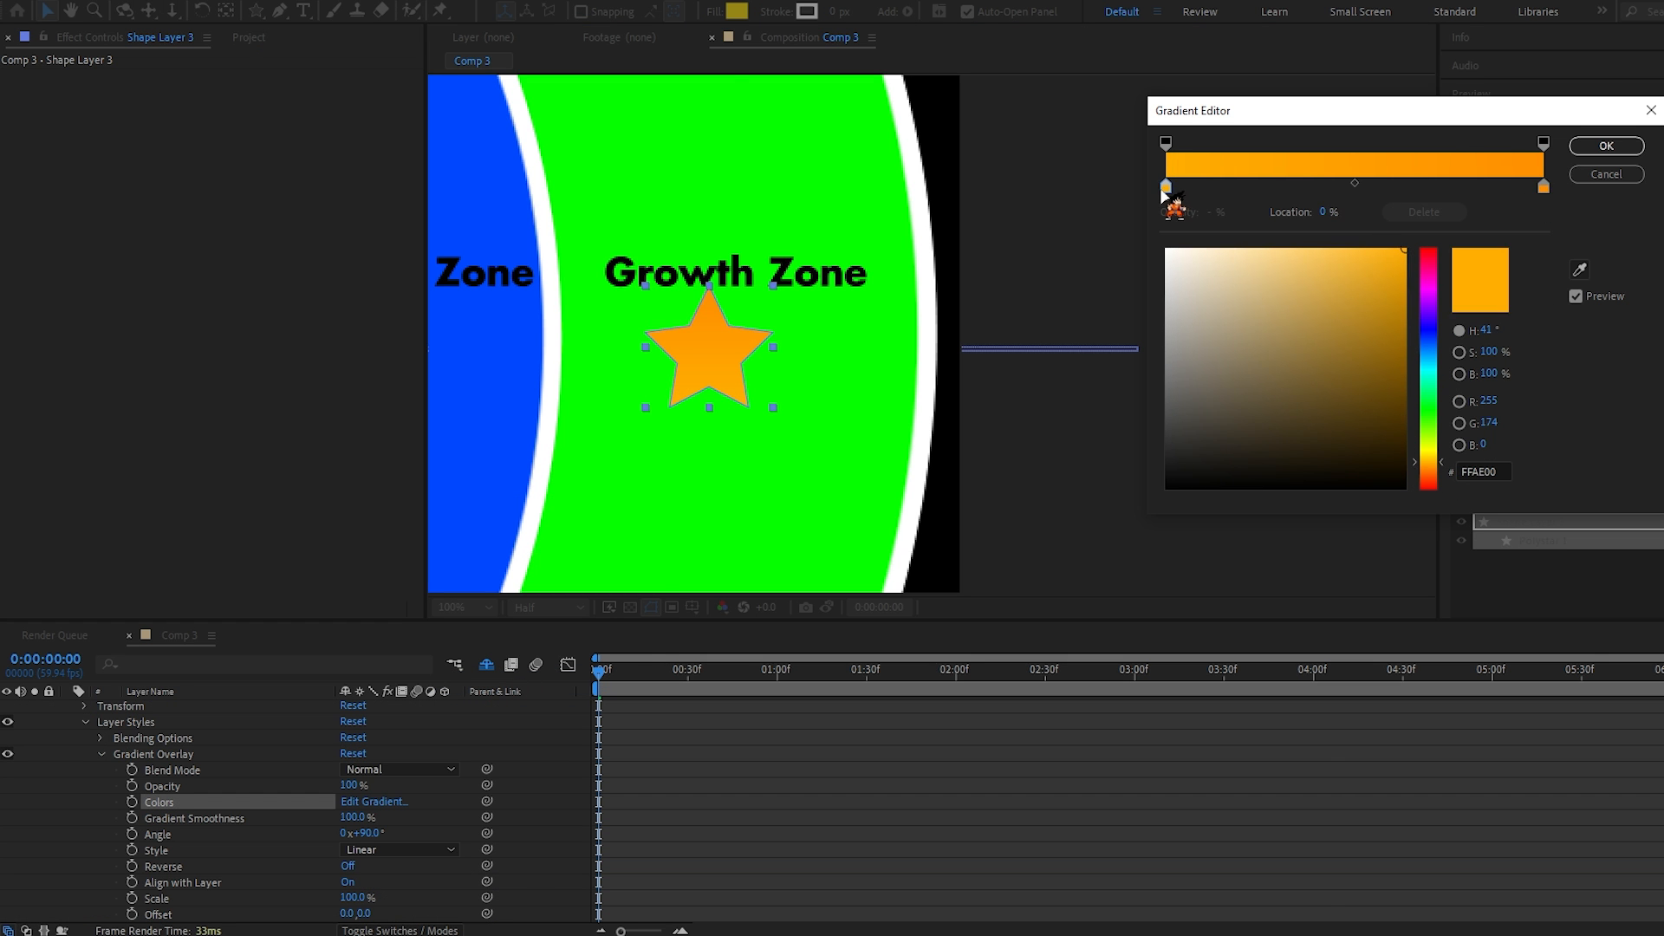
{"action": "left_click_drag", "start_coordinate": [1441, 470], "coordinate": [1442, 458]}
{"action": "key", "text": "Return"}
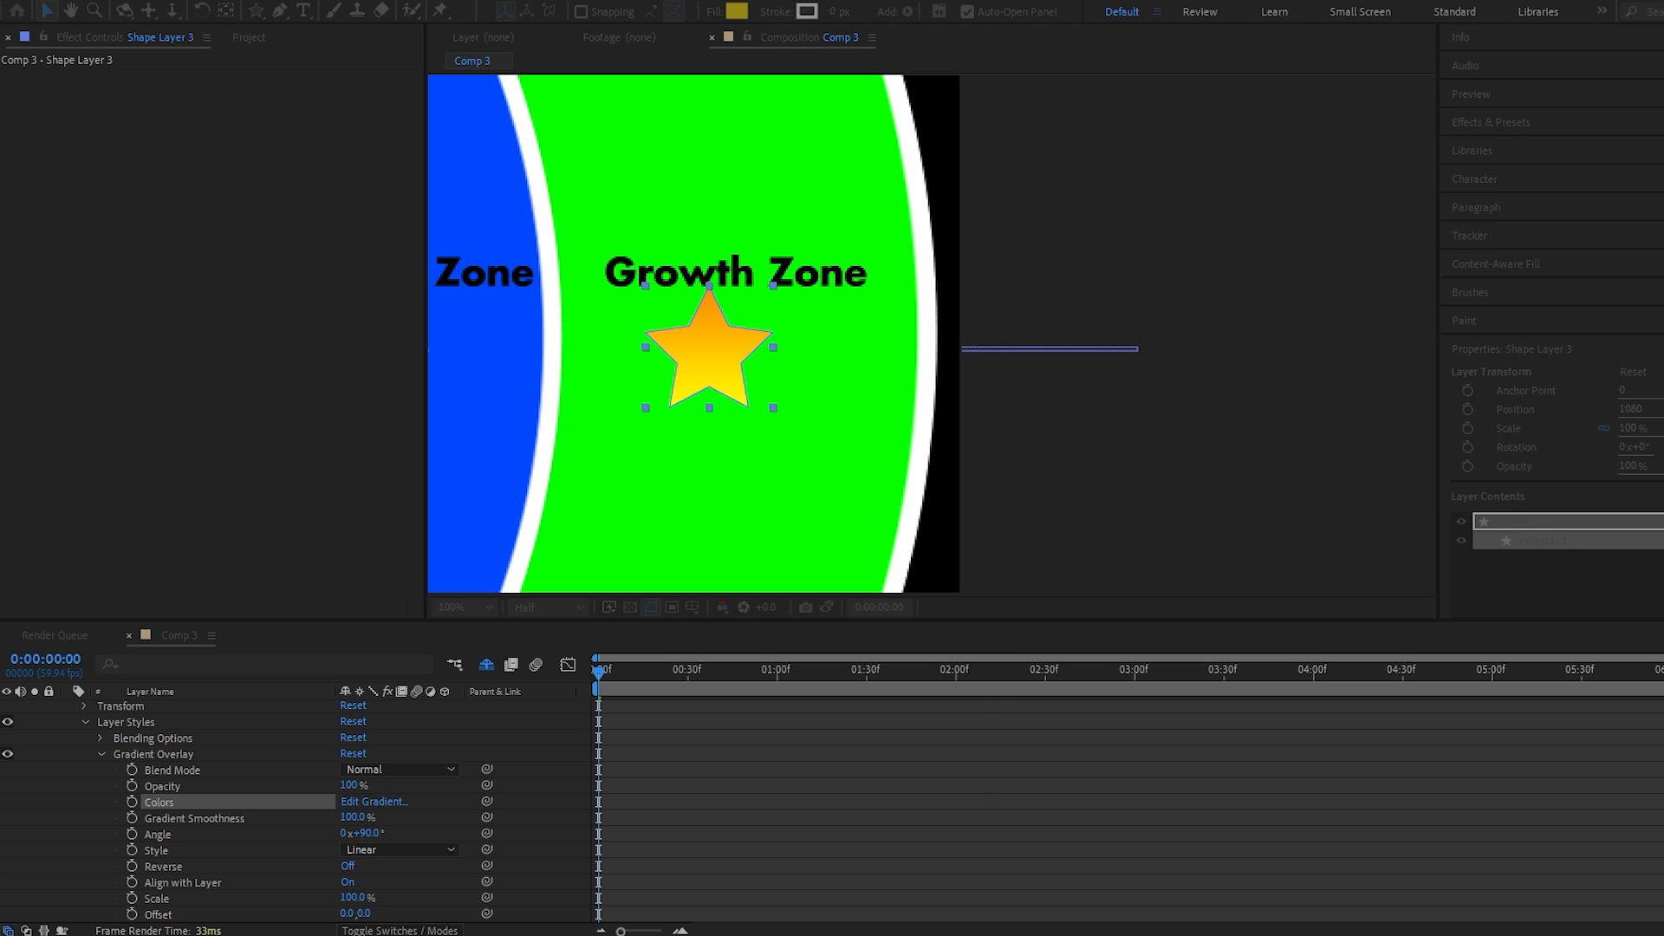
{"action": "left_click", "coordinate": [390, 852]}
{"action": "left_click", "coordinate": [432, 811]}
Step: Scale the star to 94% and move it beyond the green circle to position 1579, 1920
{"action": "key", "text": "p"}
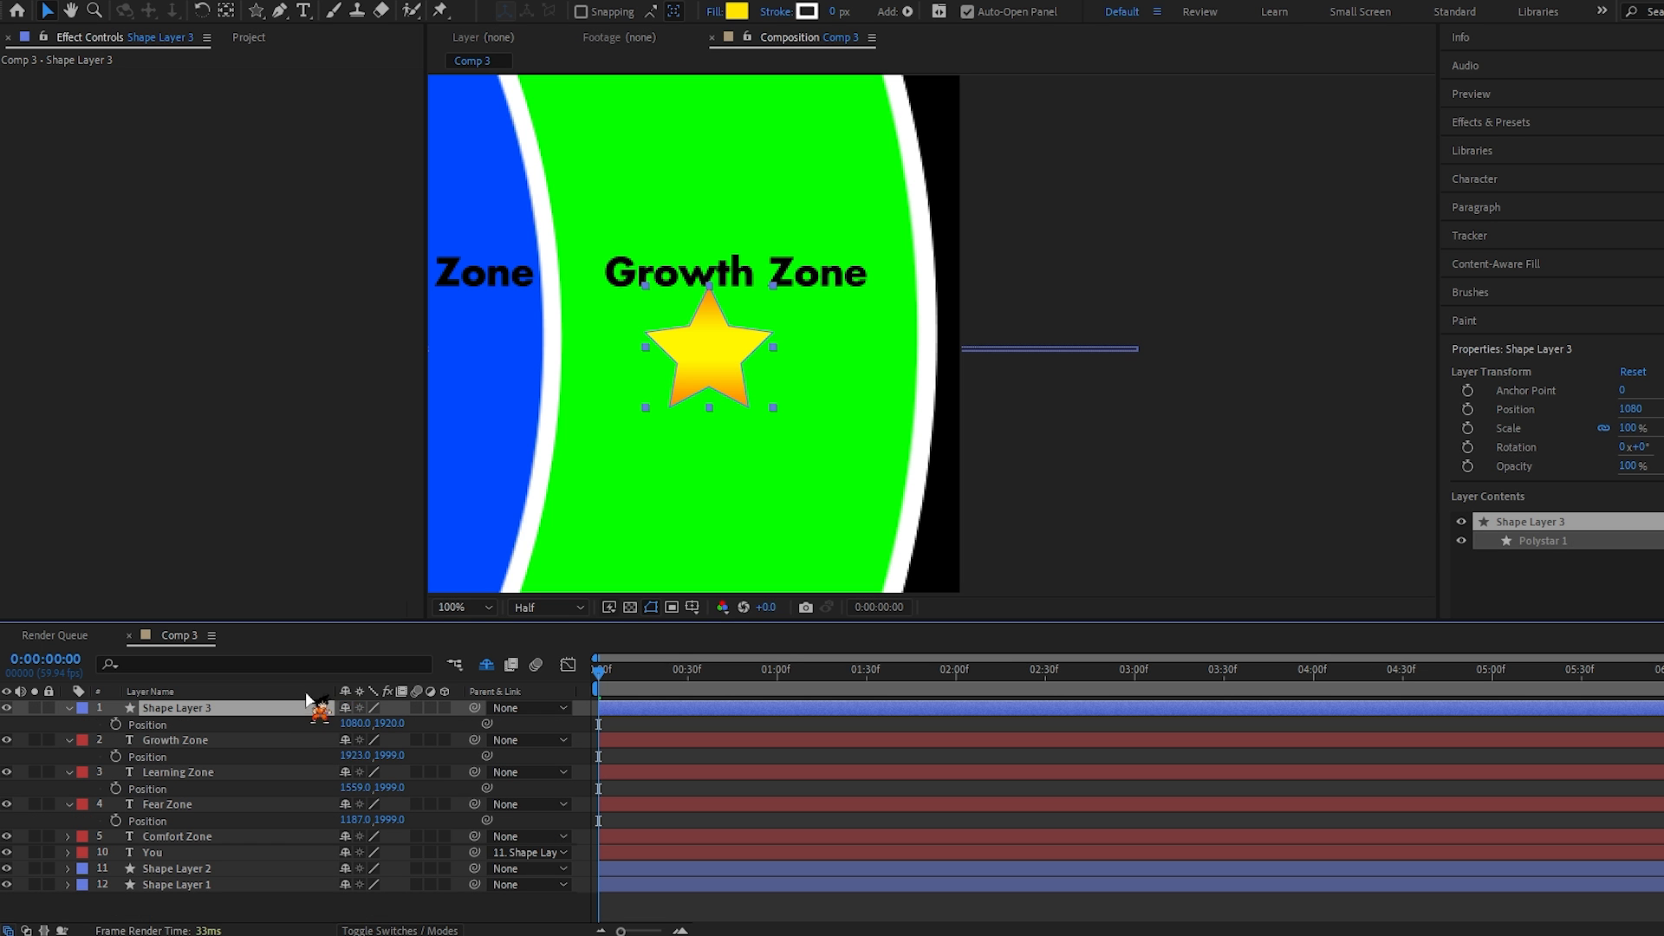
{"action": "key", "text": "s"}
{"action": "left_click_drag", "start_coordinate": [363, 723], "coordinate": [785, 726]}
{"action": "key", "text": "p"}
Step: Duplicate the "Growth Zone" text layer and move one copy above the star to position 2344, 1999
{"action": "left_click", "coordinate": [265, 742]}
{"action": "key", "text": "ctrl+d"}
{"action": "left_click_drag", "start_coordinate": [364, 770], "coordinate": [735, 747]}
Step: Change the text above the star to "Your Goals" and open its fill colour
{"action": "double_click", "coordinate": [1162, 271]}
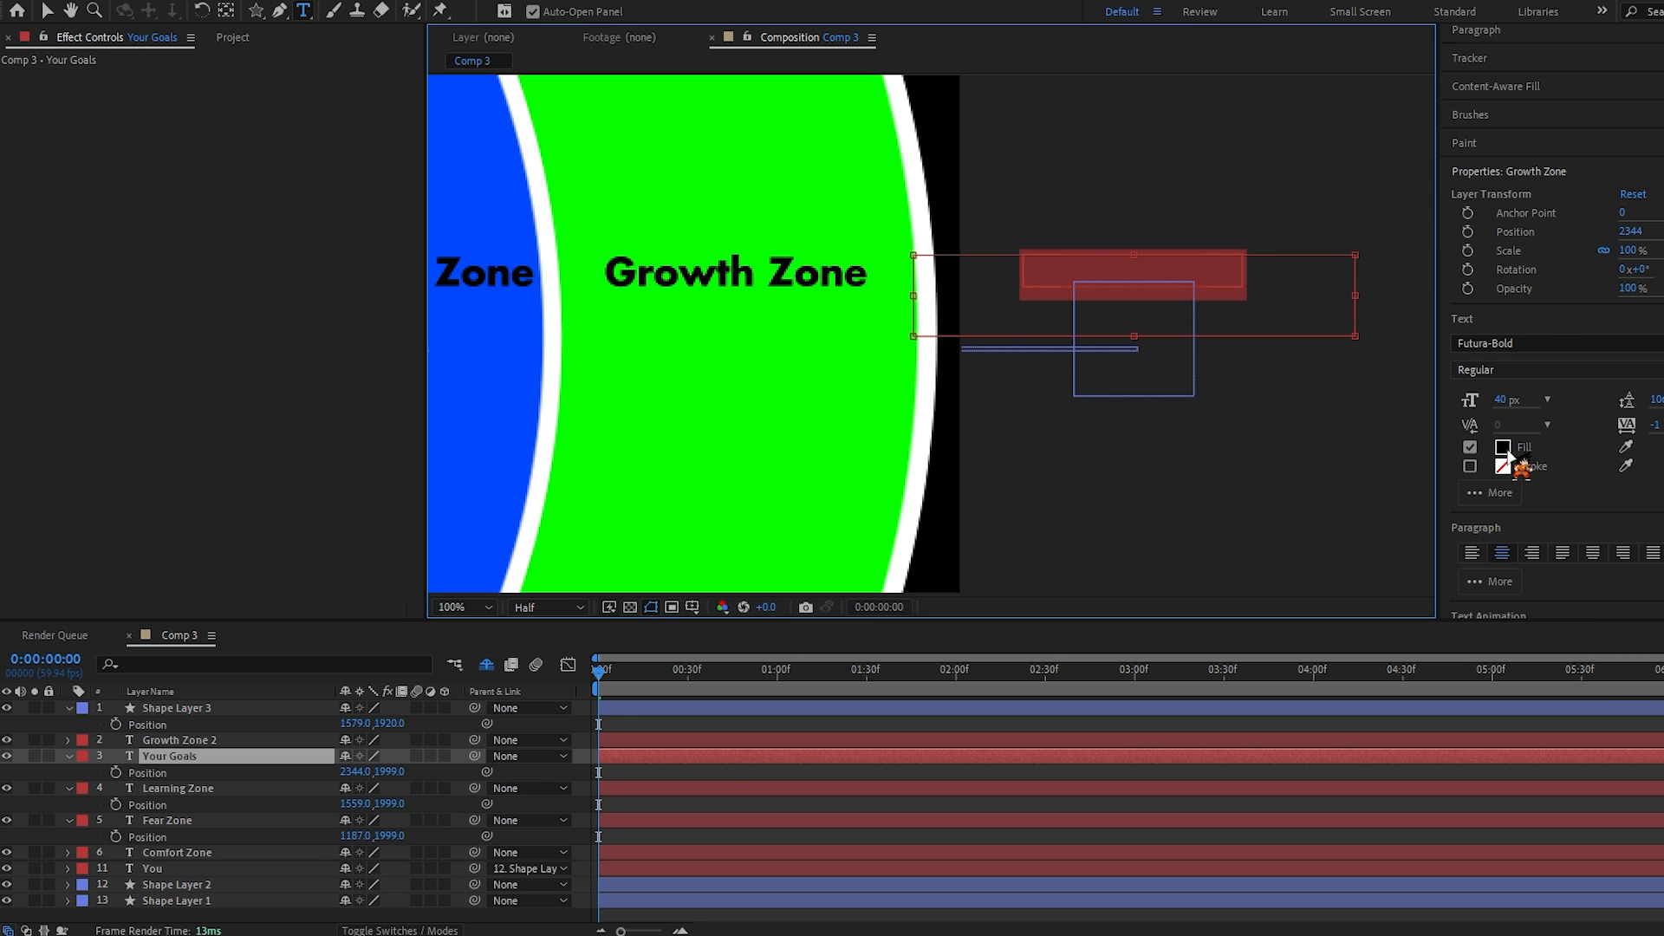
{"action": "left_click", "coordinate": [1504, 449]}
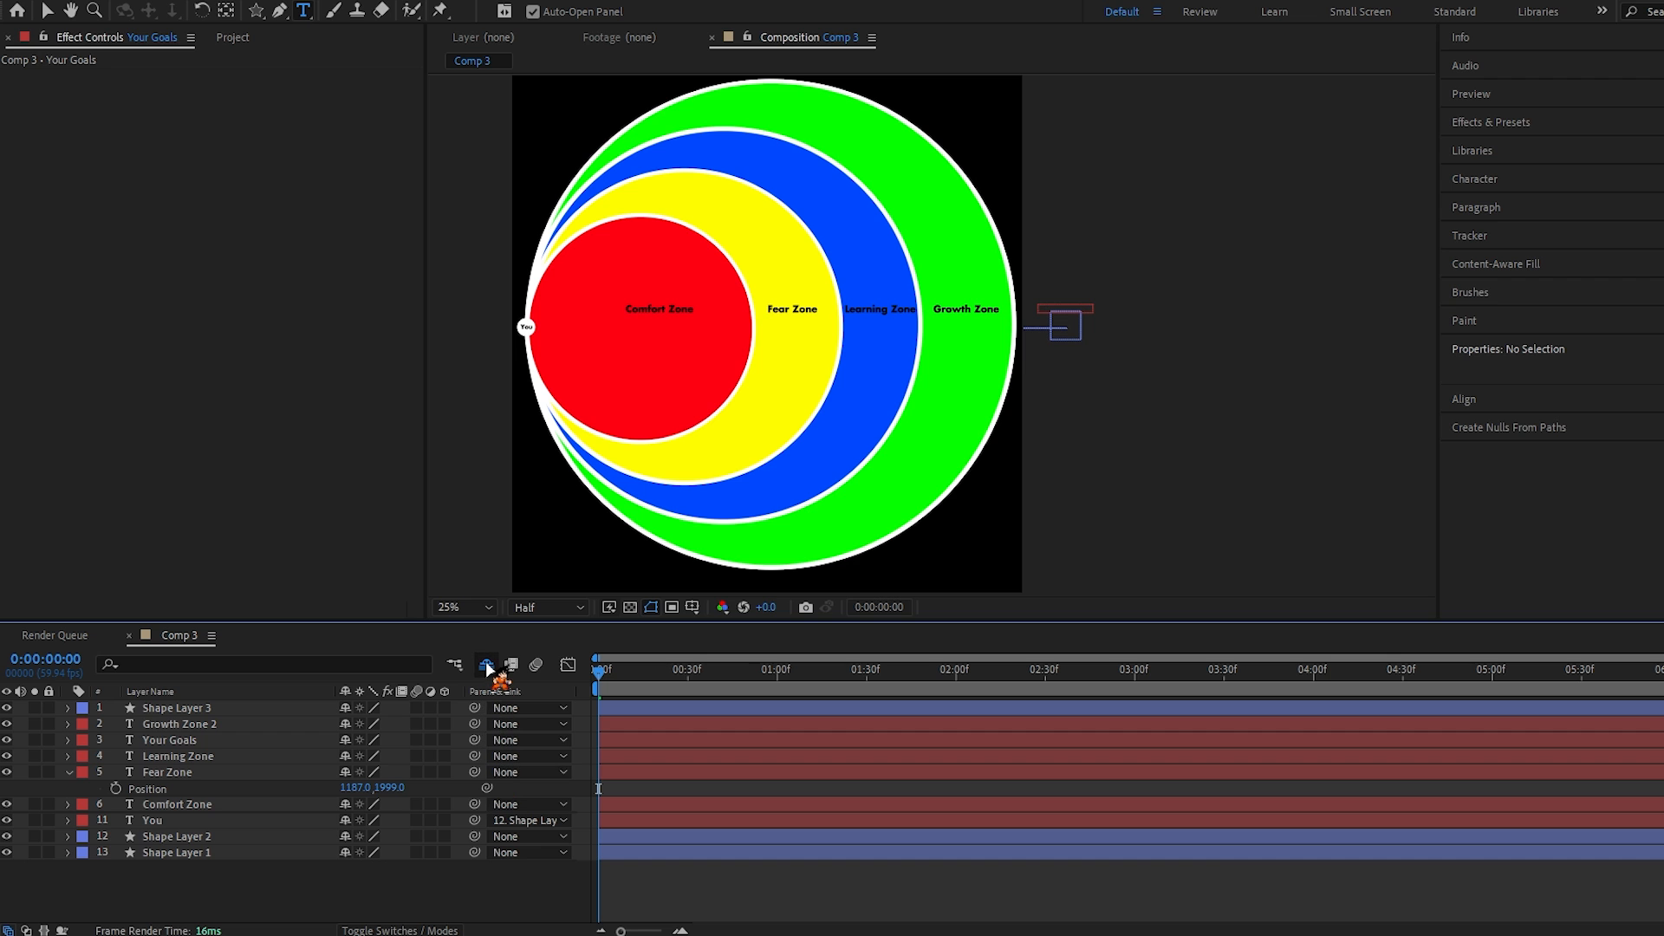
Step: Show the shy layers and give the "green circle" layer a Gradient Overlay with the Reflected style
{"action": "left_click", "coordinate": [487, 666]}
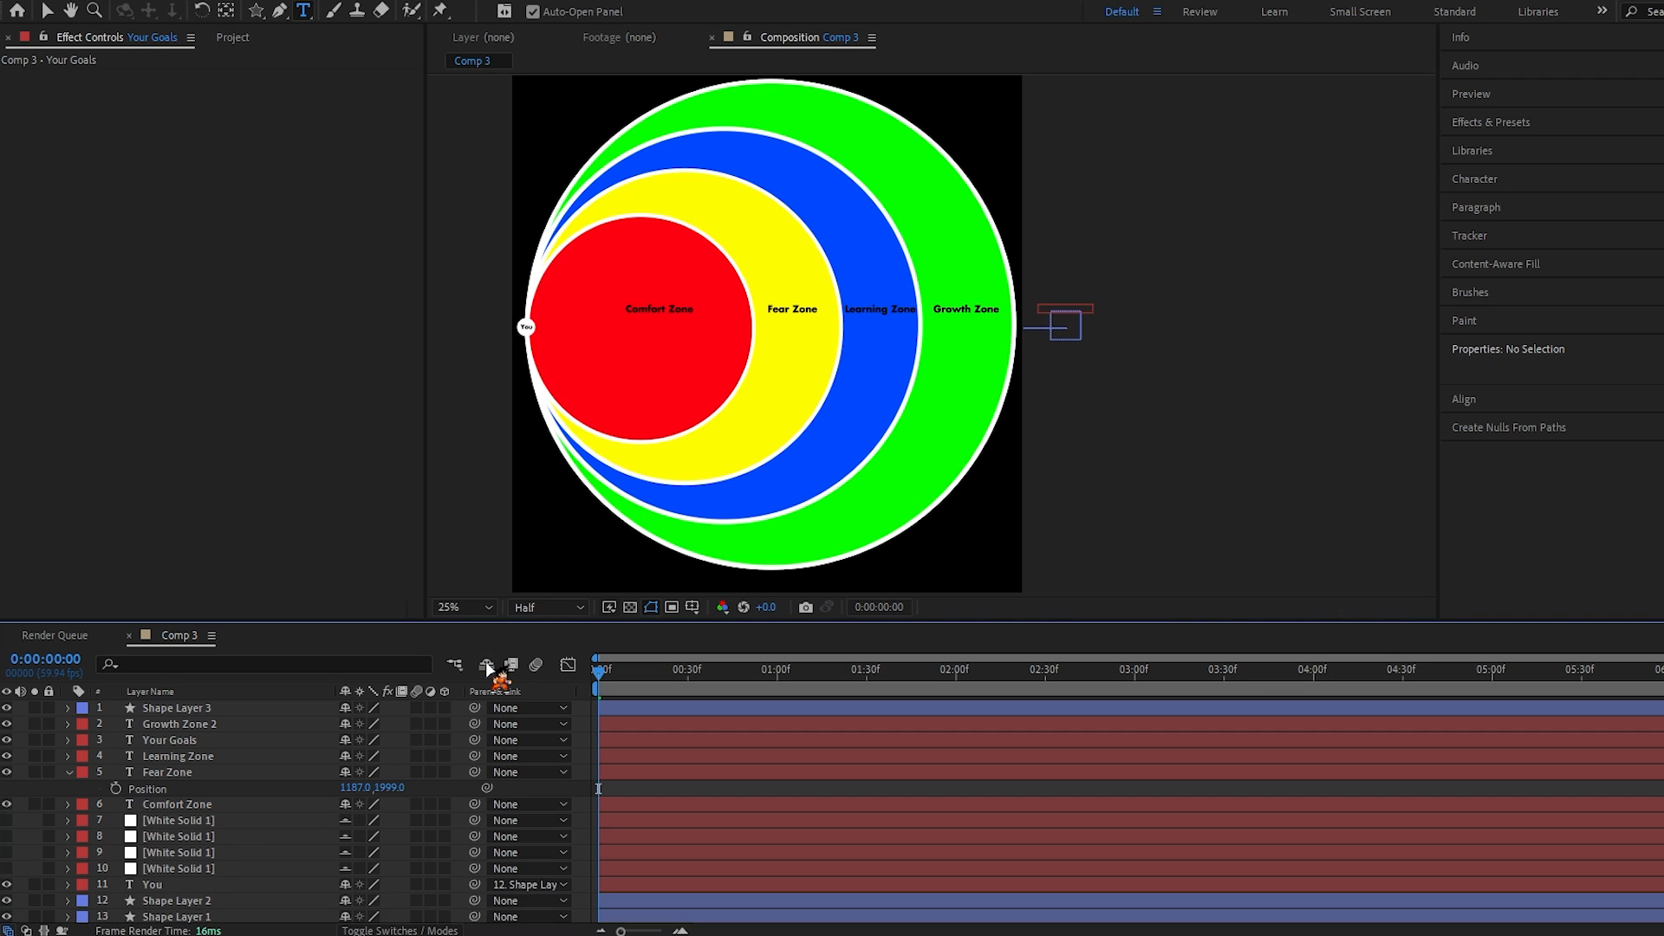
{"action": "scroll", "coordinate": [217, 854], "scroll_direction": "down", "scroll_amount": 3}
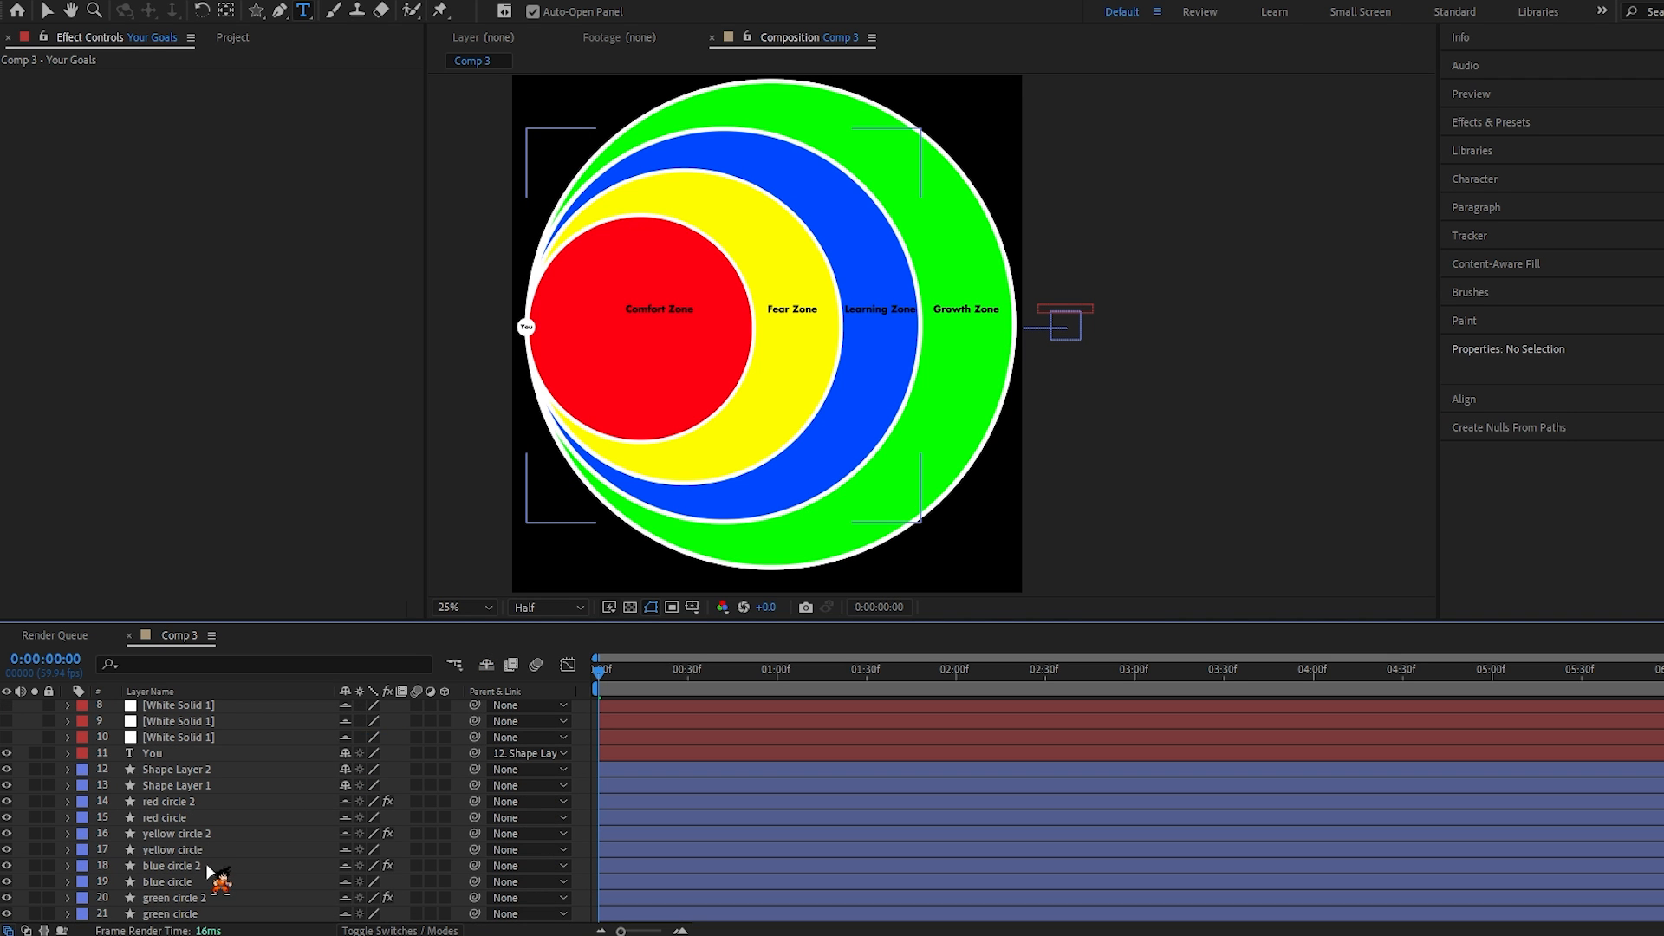
{"action": "left_click", "coordinate": [208, 914]}
{"action": "left_click", "coordinate": [154, 7]}
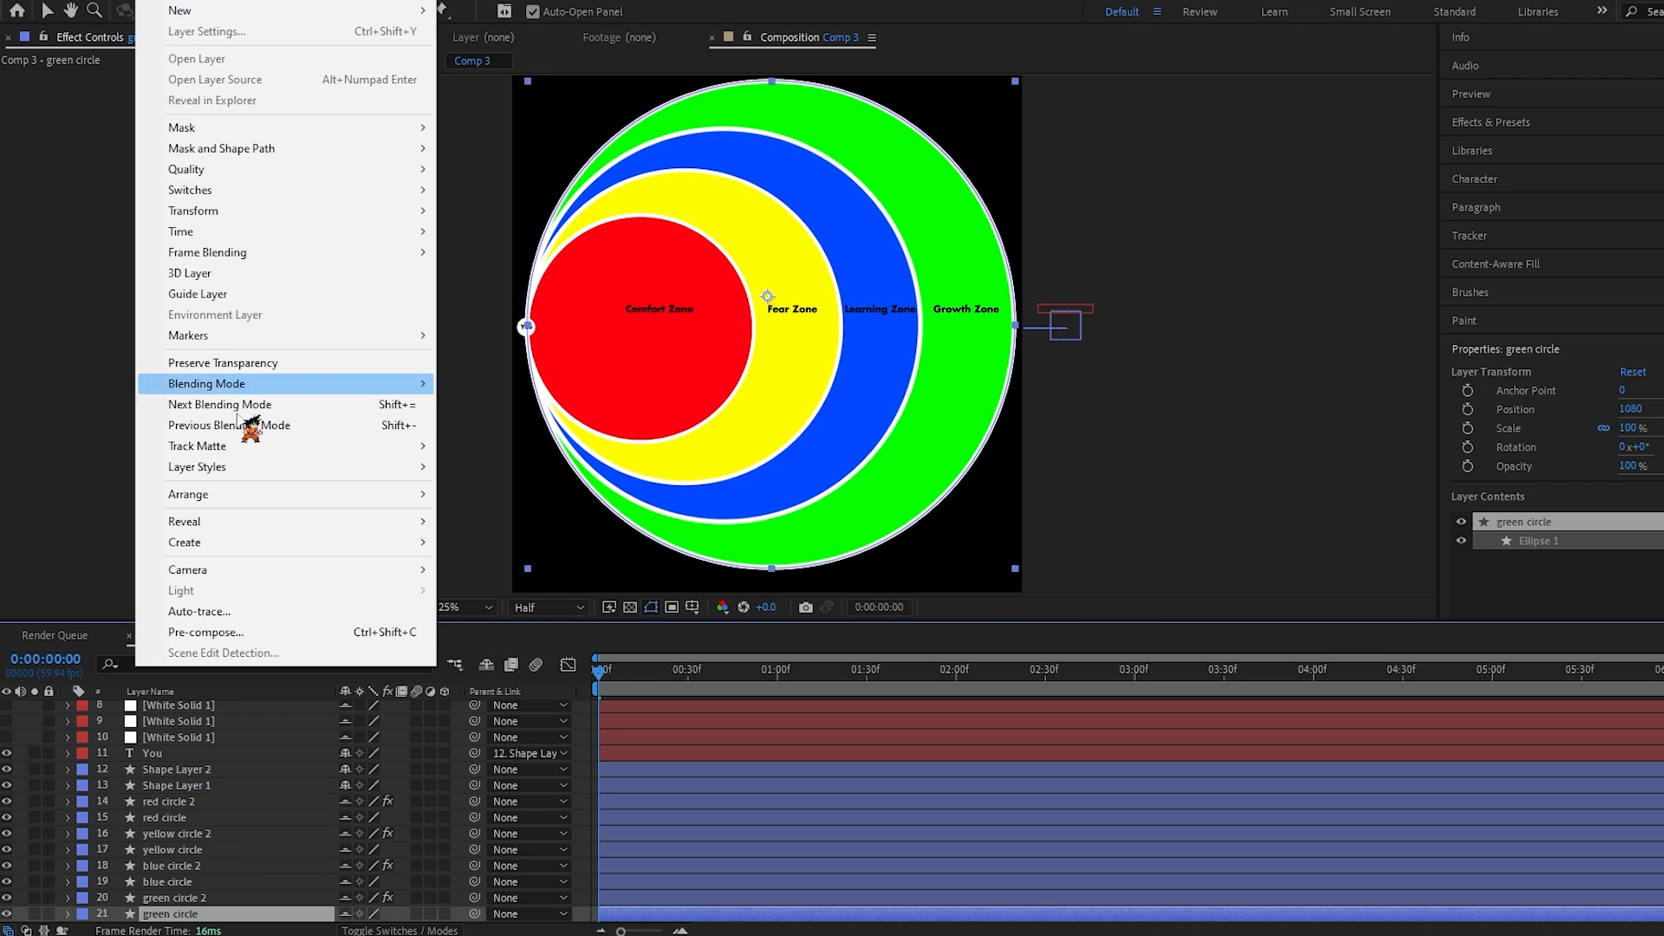
{"action": "mouse_move", "coordinate": [252, 468]}
{"action": "left_click", "coordinate": [472, 689]}
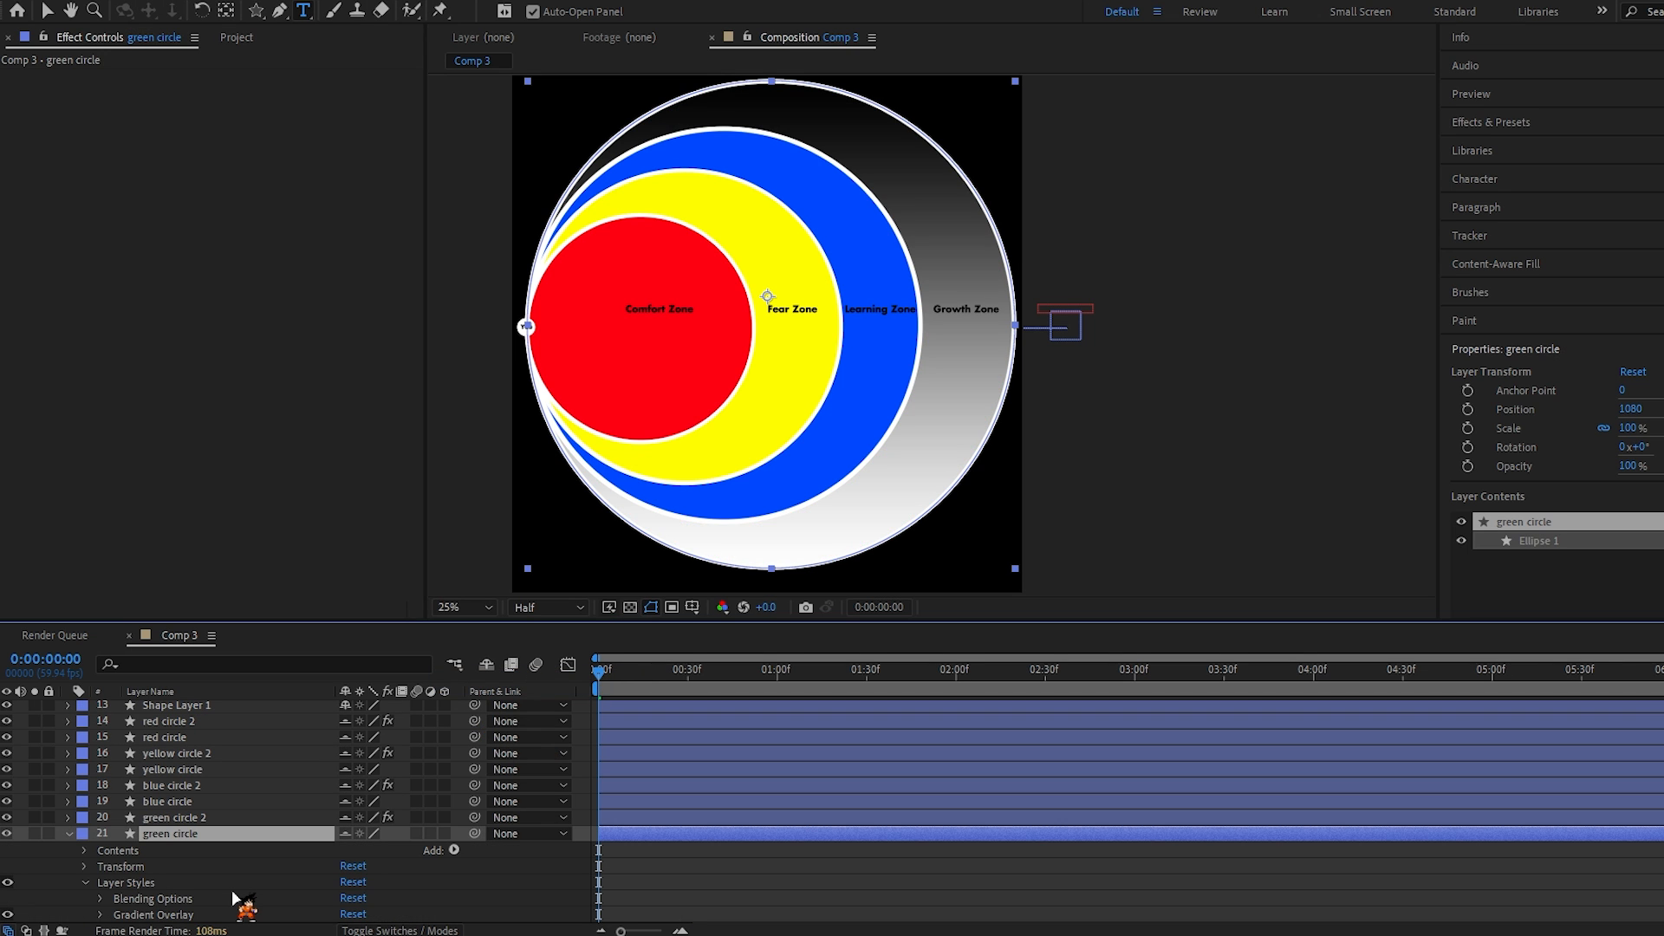
{"action": "left_click", "coordinate": [416, 851]}
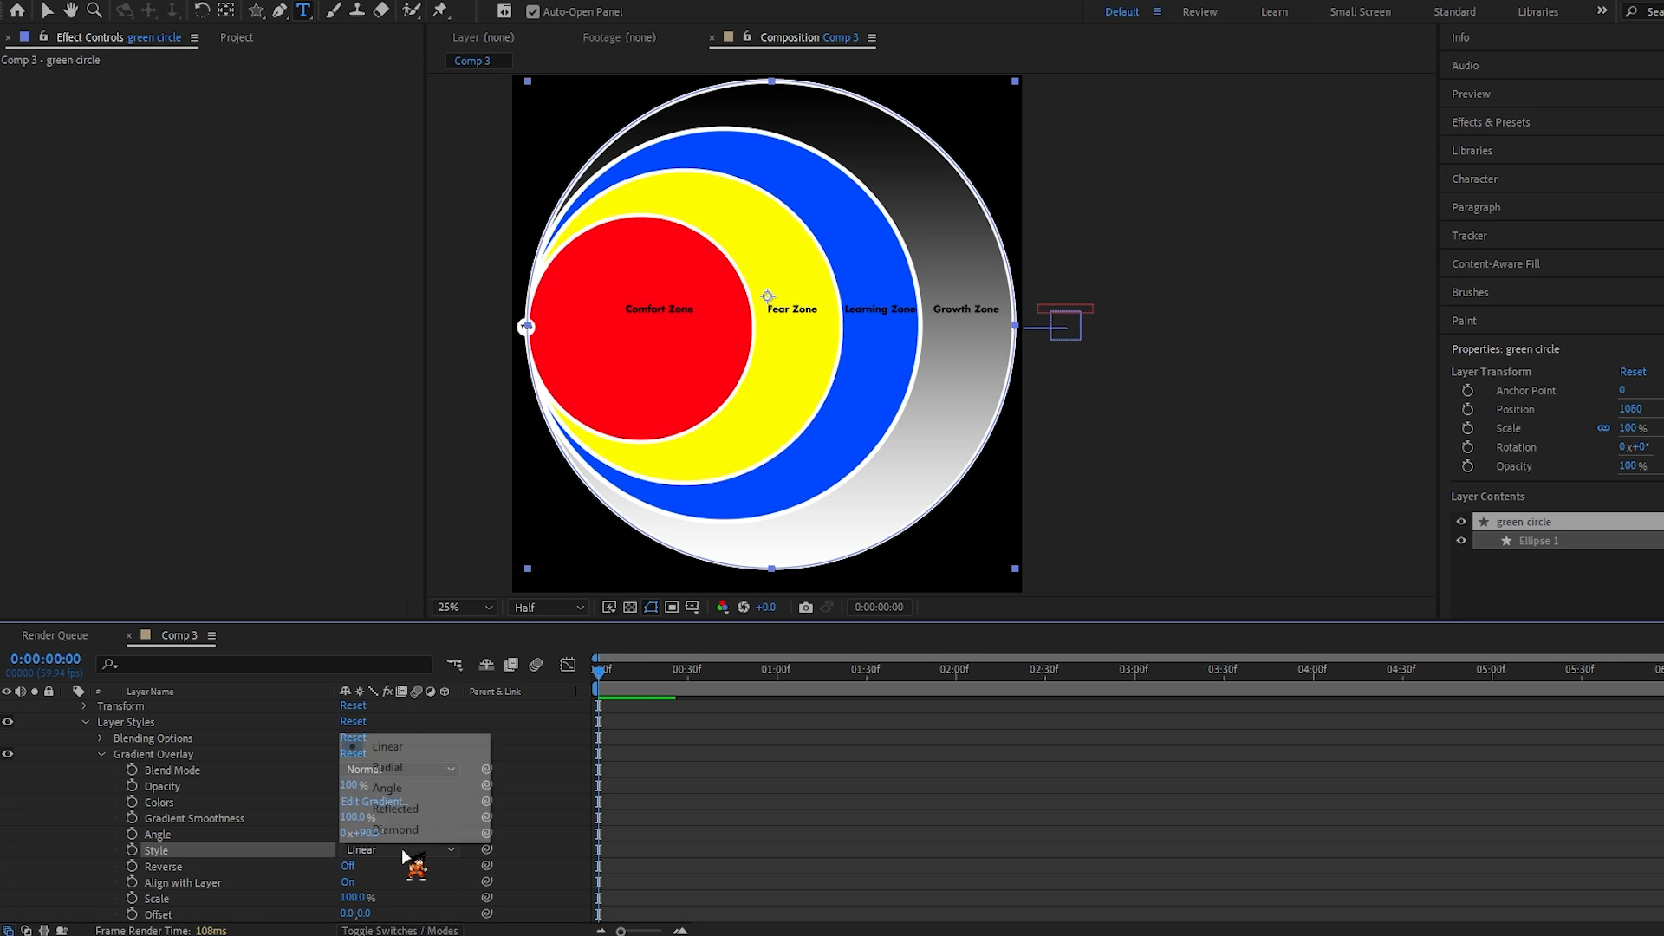
{"action": "left_click", "coordinate": [409, 812]}
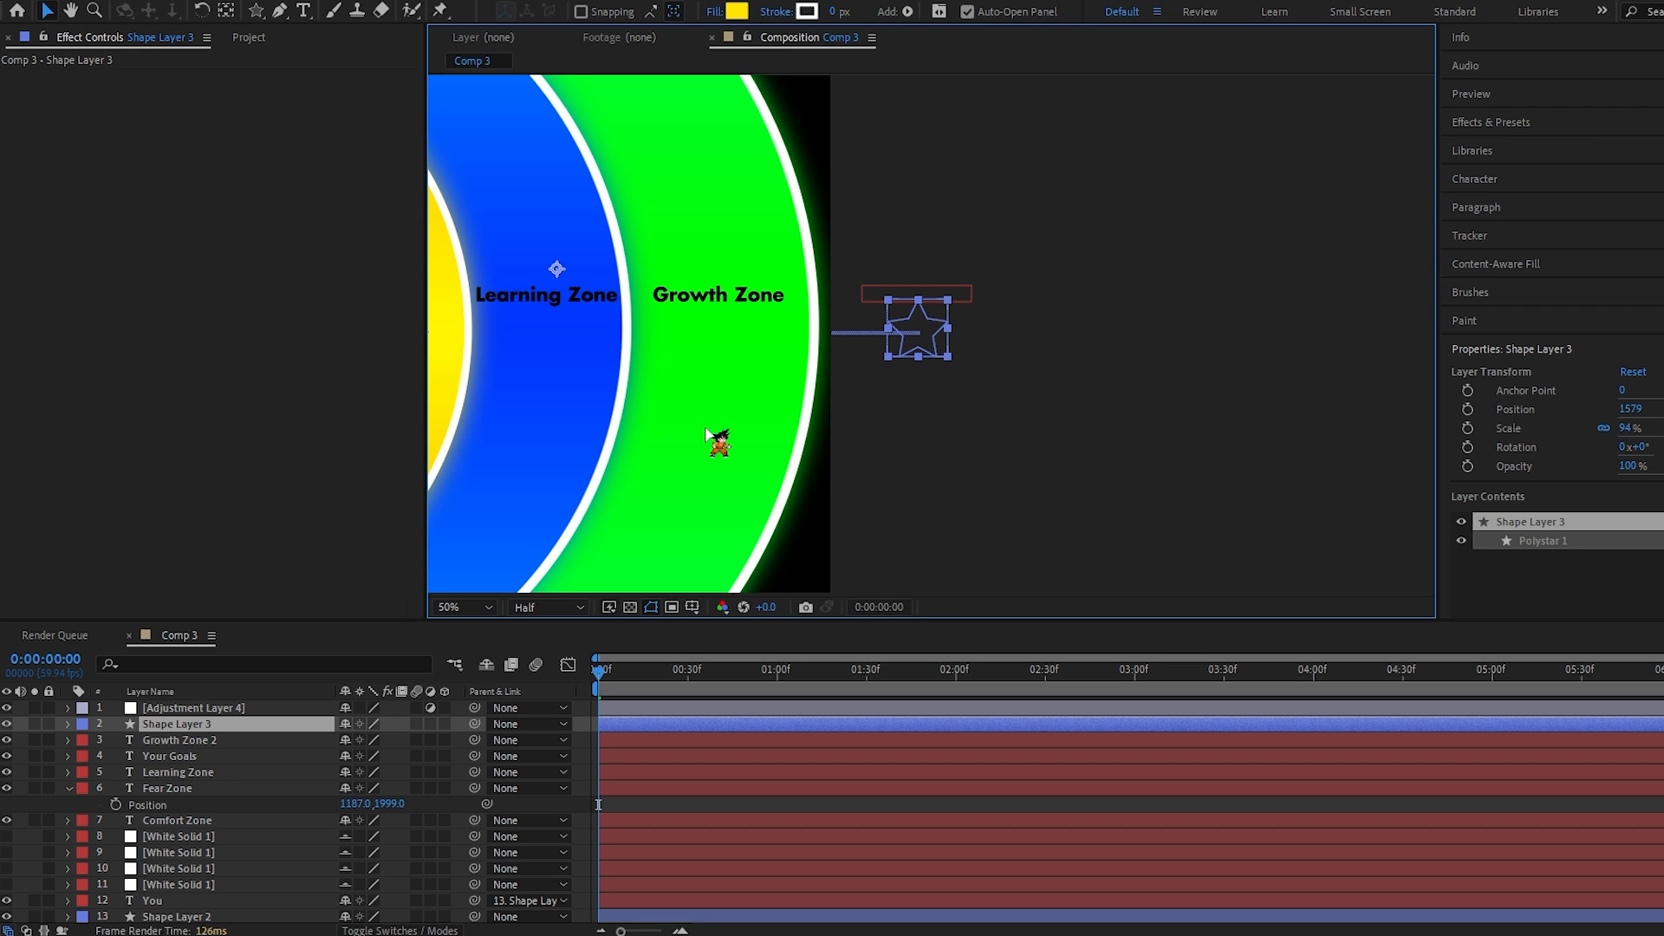
Step: Show the shy layers, select every layer in Comp 3 and pre-compose them all into one composition
{"action": "left_click", "coordinate": [206, 757]}
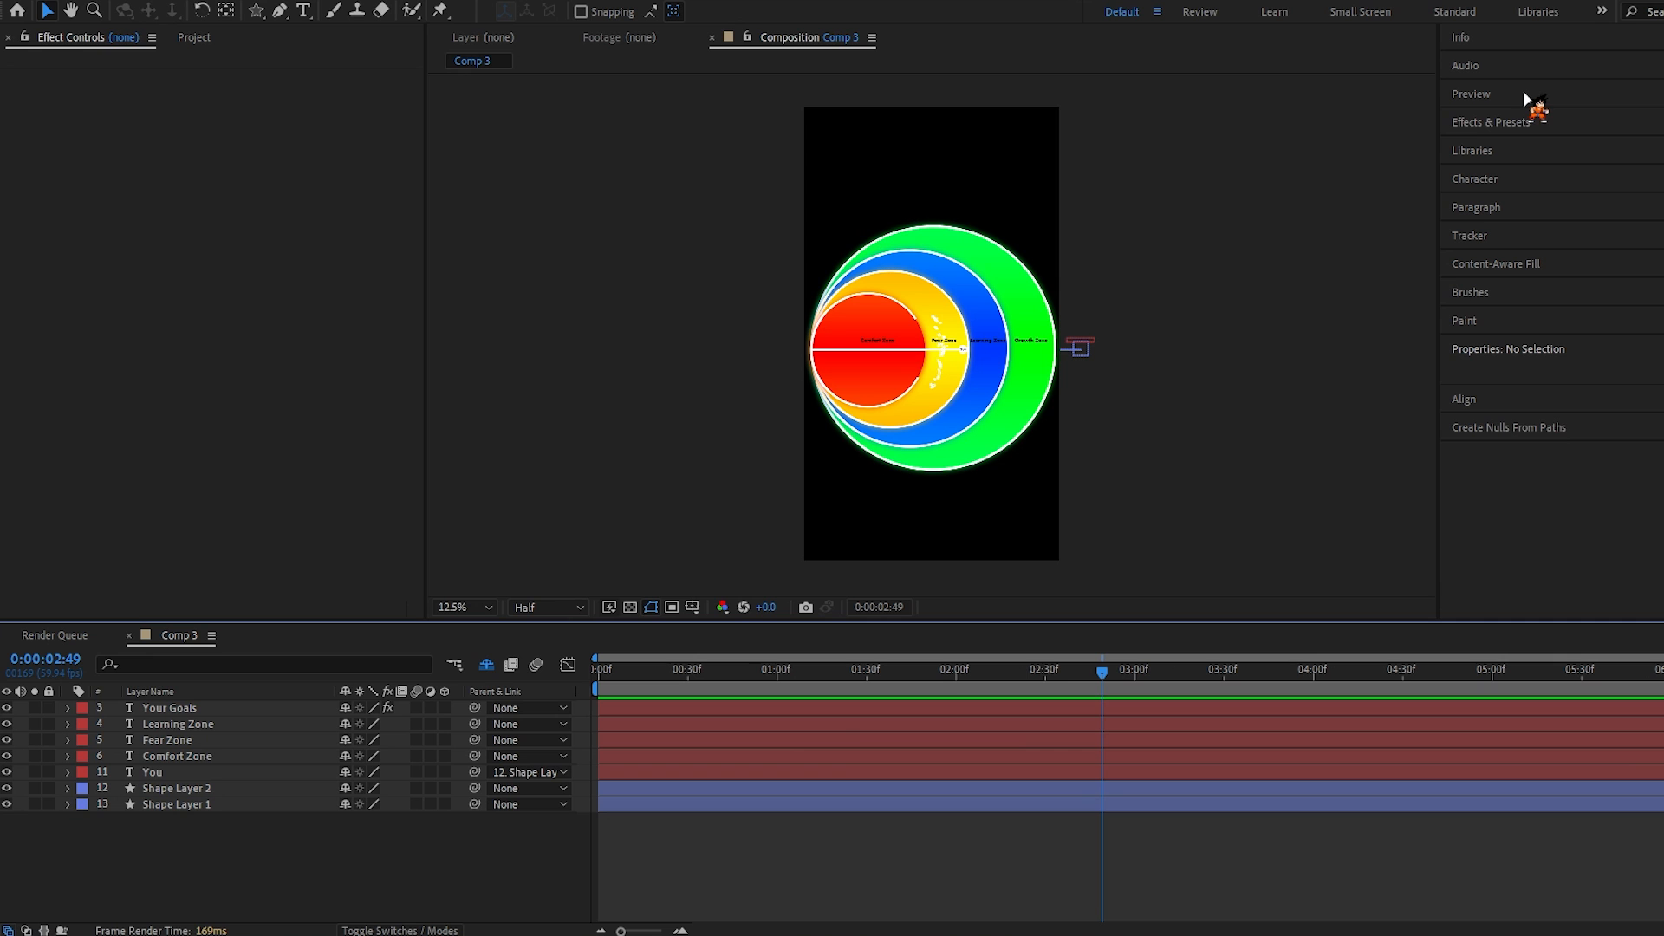
{"action": "left_click", "coordinate": [486, 664]}
{"action": "scroll", "coordinate": [260, 806], "scroll_direction": "down", "scroll_amount": 3}
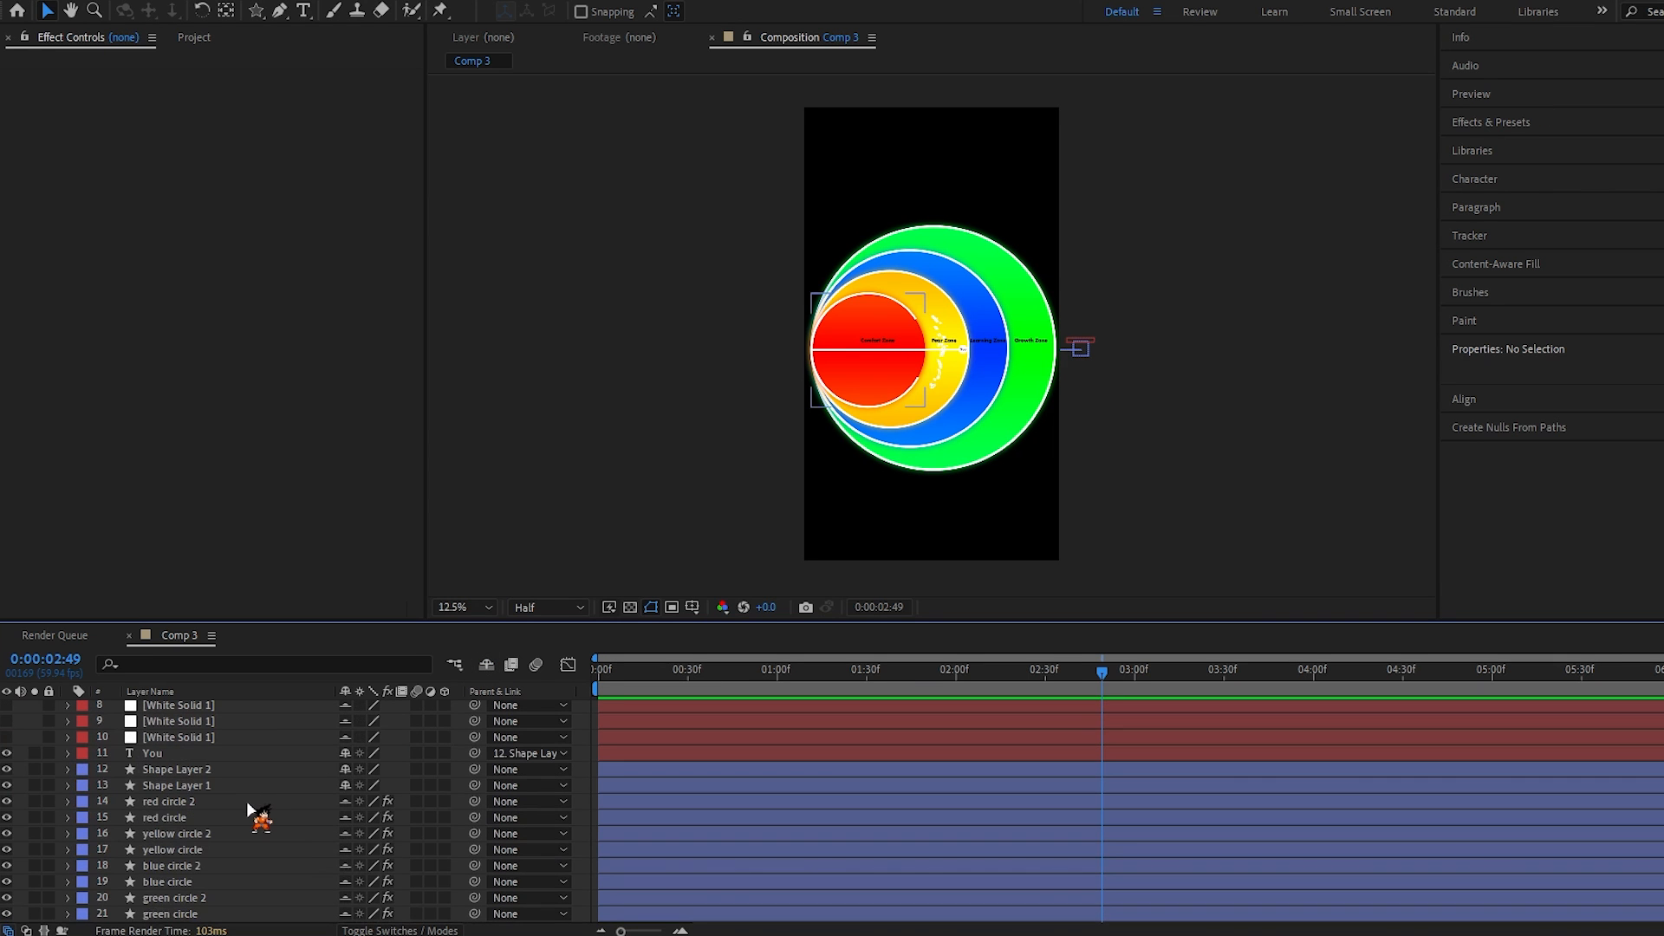
{"action": "key", "text": "ctrl+a"}
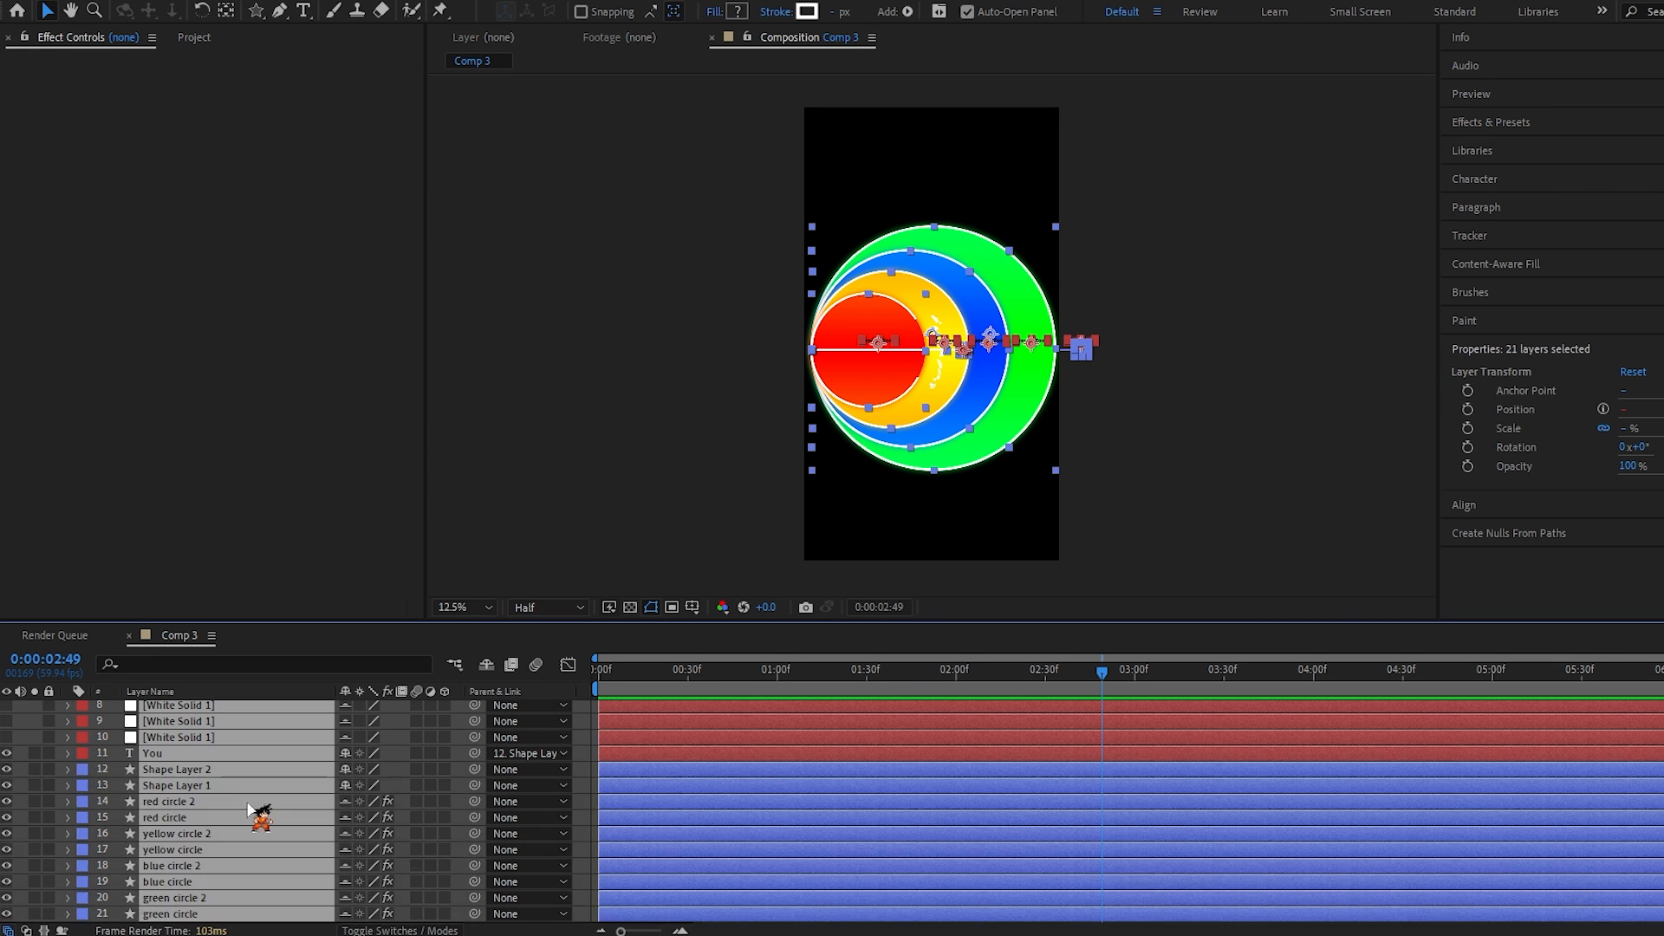
{"action": "scroll", "coordinate": [250, 807], "scroll_direction": "up", "scroll_amount": 3}
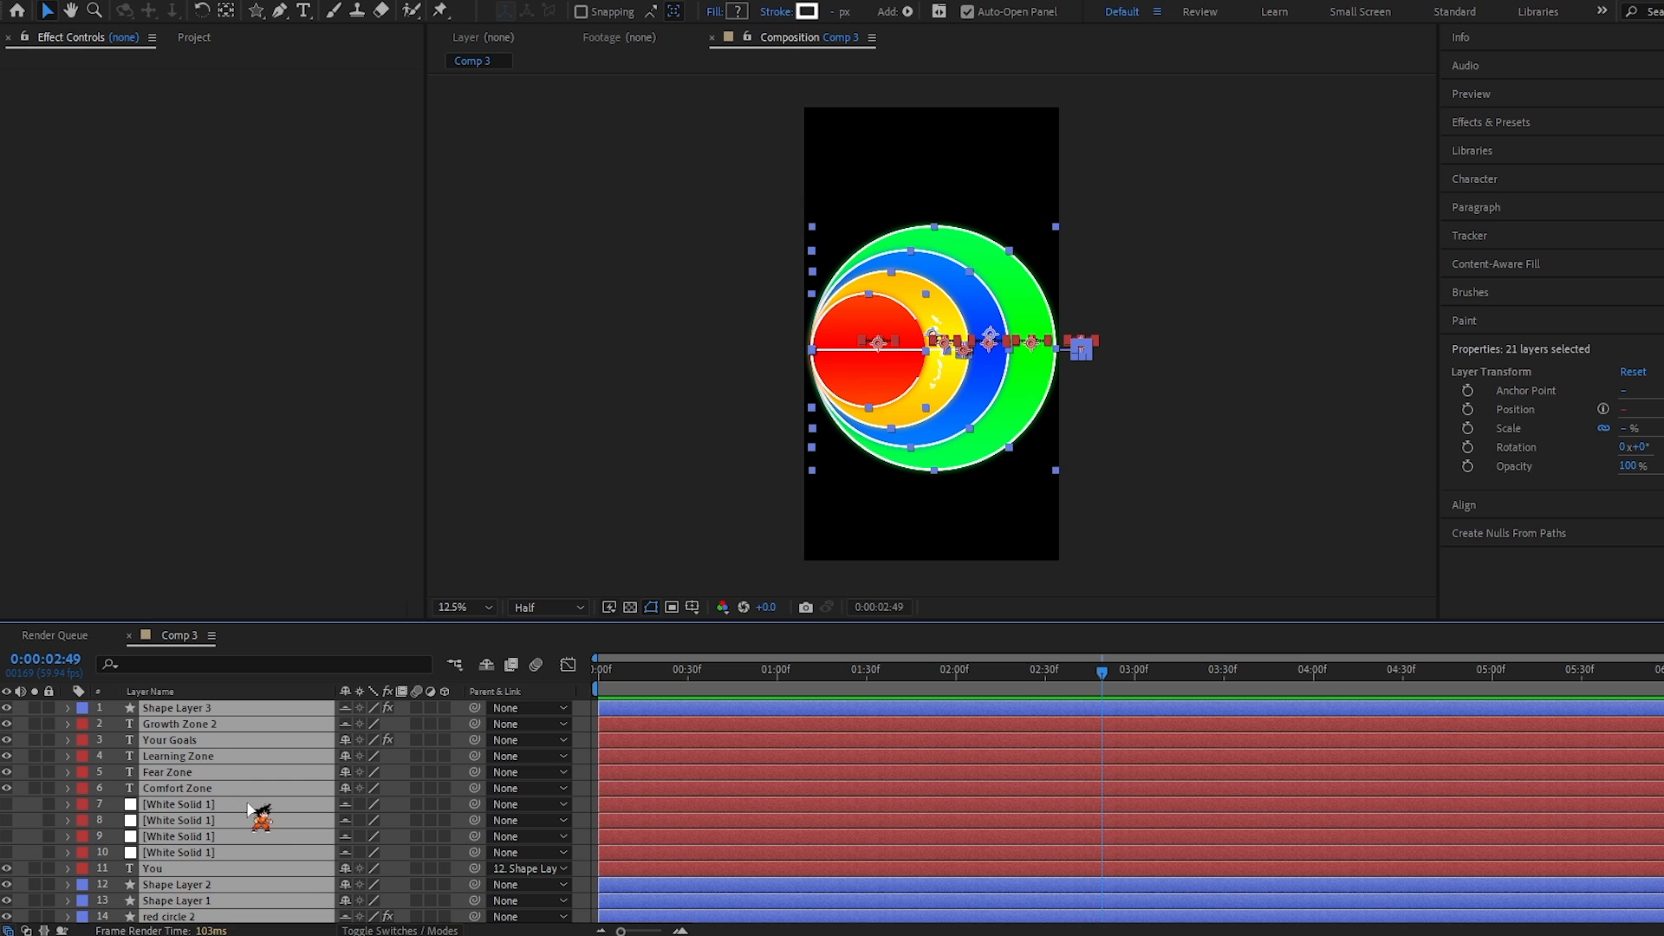
{"action": "right_click", "coordinate": [249, 757]}
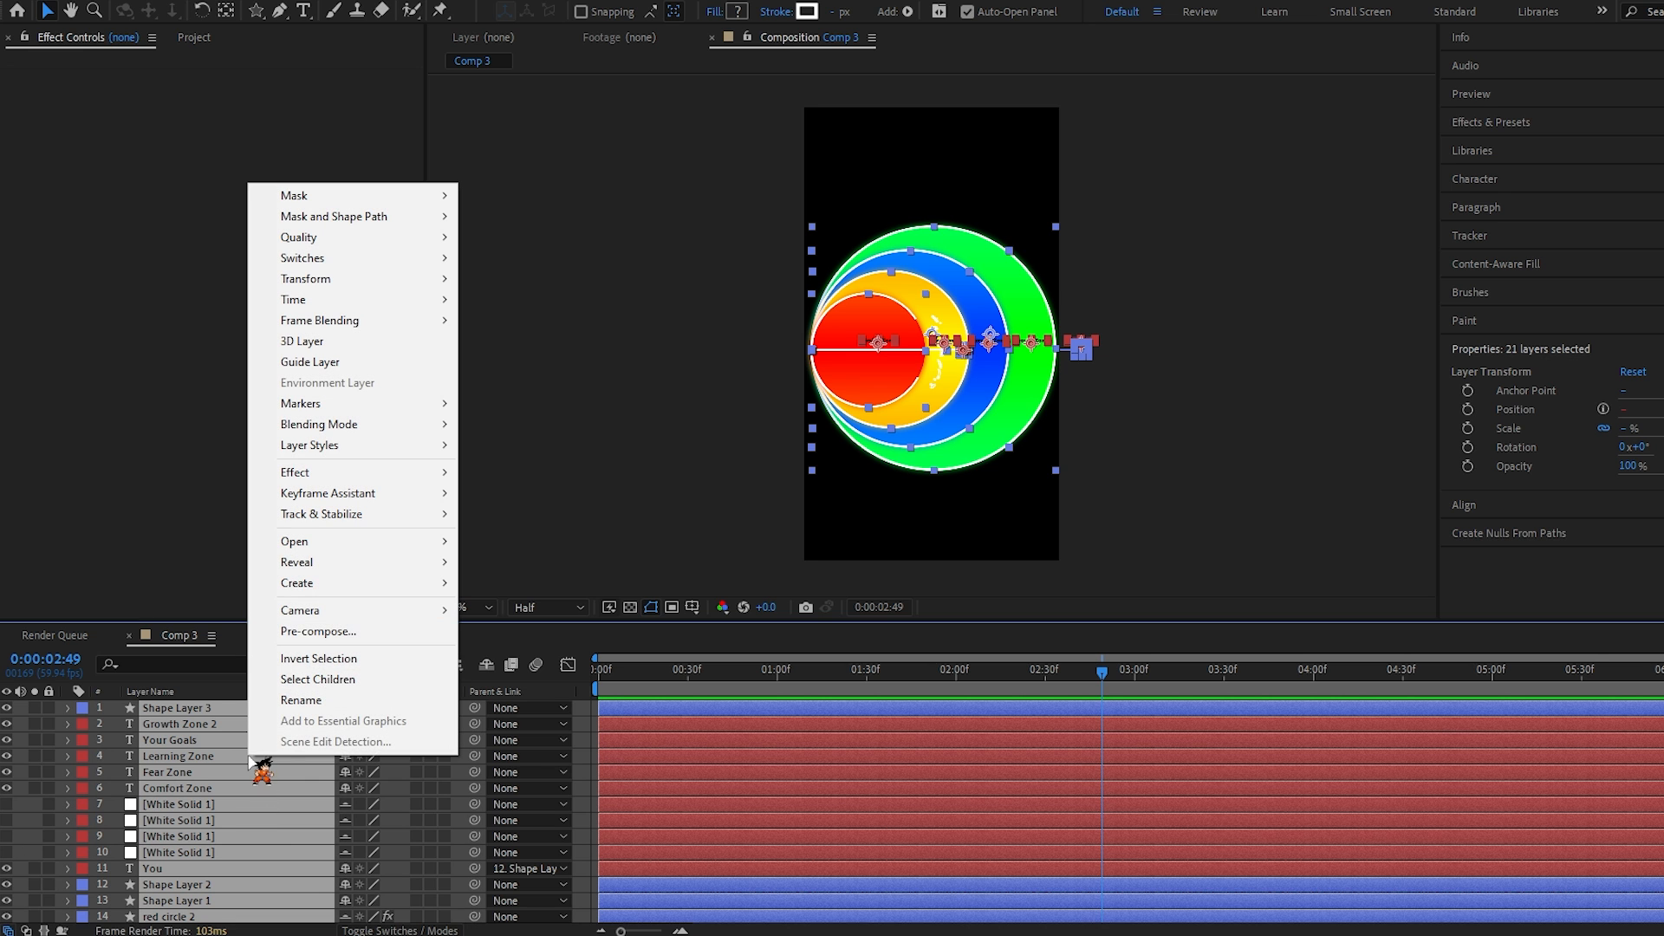
{"action": "left_click", "coordinate": [318, 630]}
{"action": "left_click", "coordinate": [951, 574]}
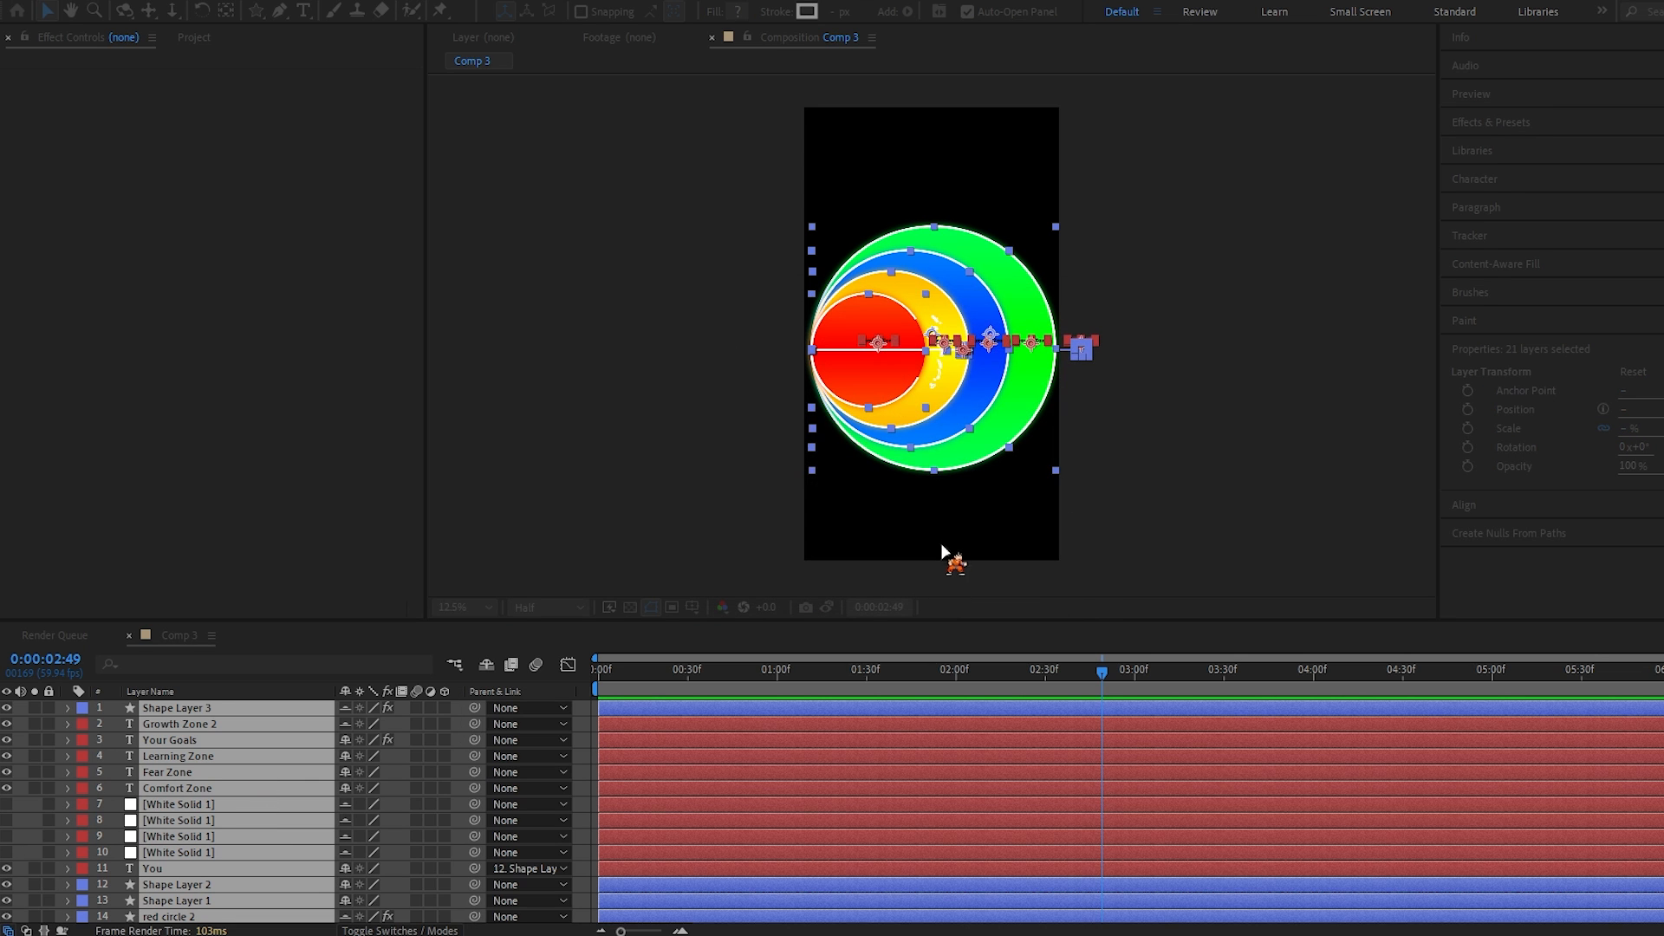
Step: Enable Collapse Transformations on the pre-composed layer, trying the 3D layer switch and leaving it off
{"action": "left_click", "coordinate": [360, 708]}
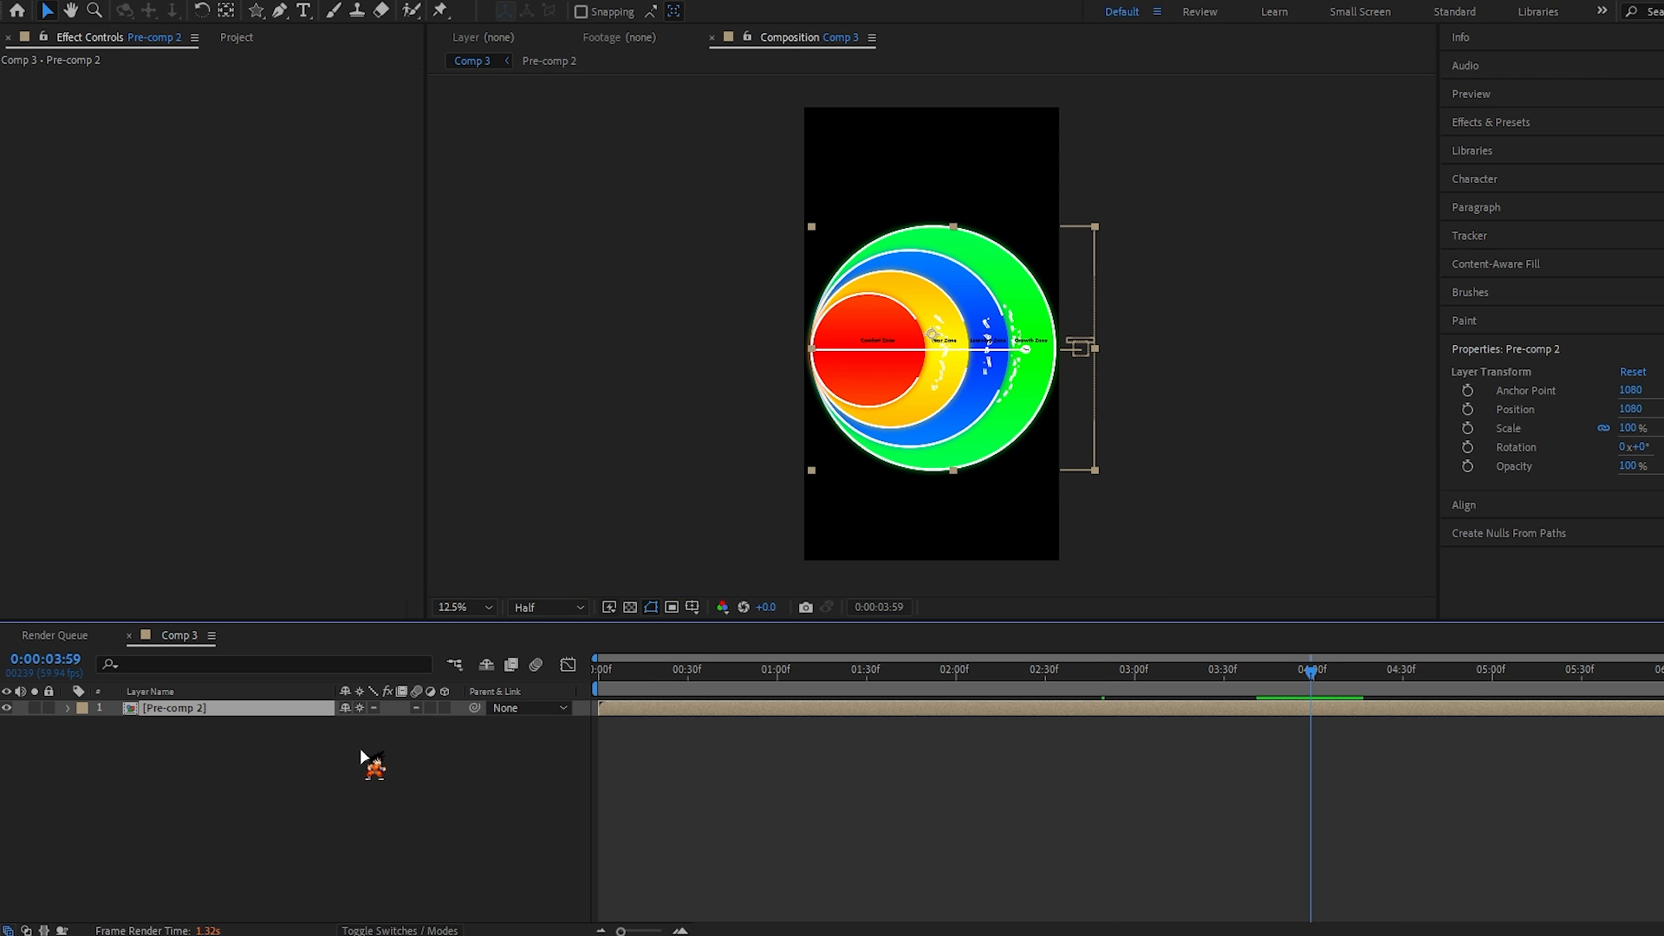
{"action": "left_click", "coordinate": [445, 708]}
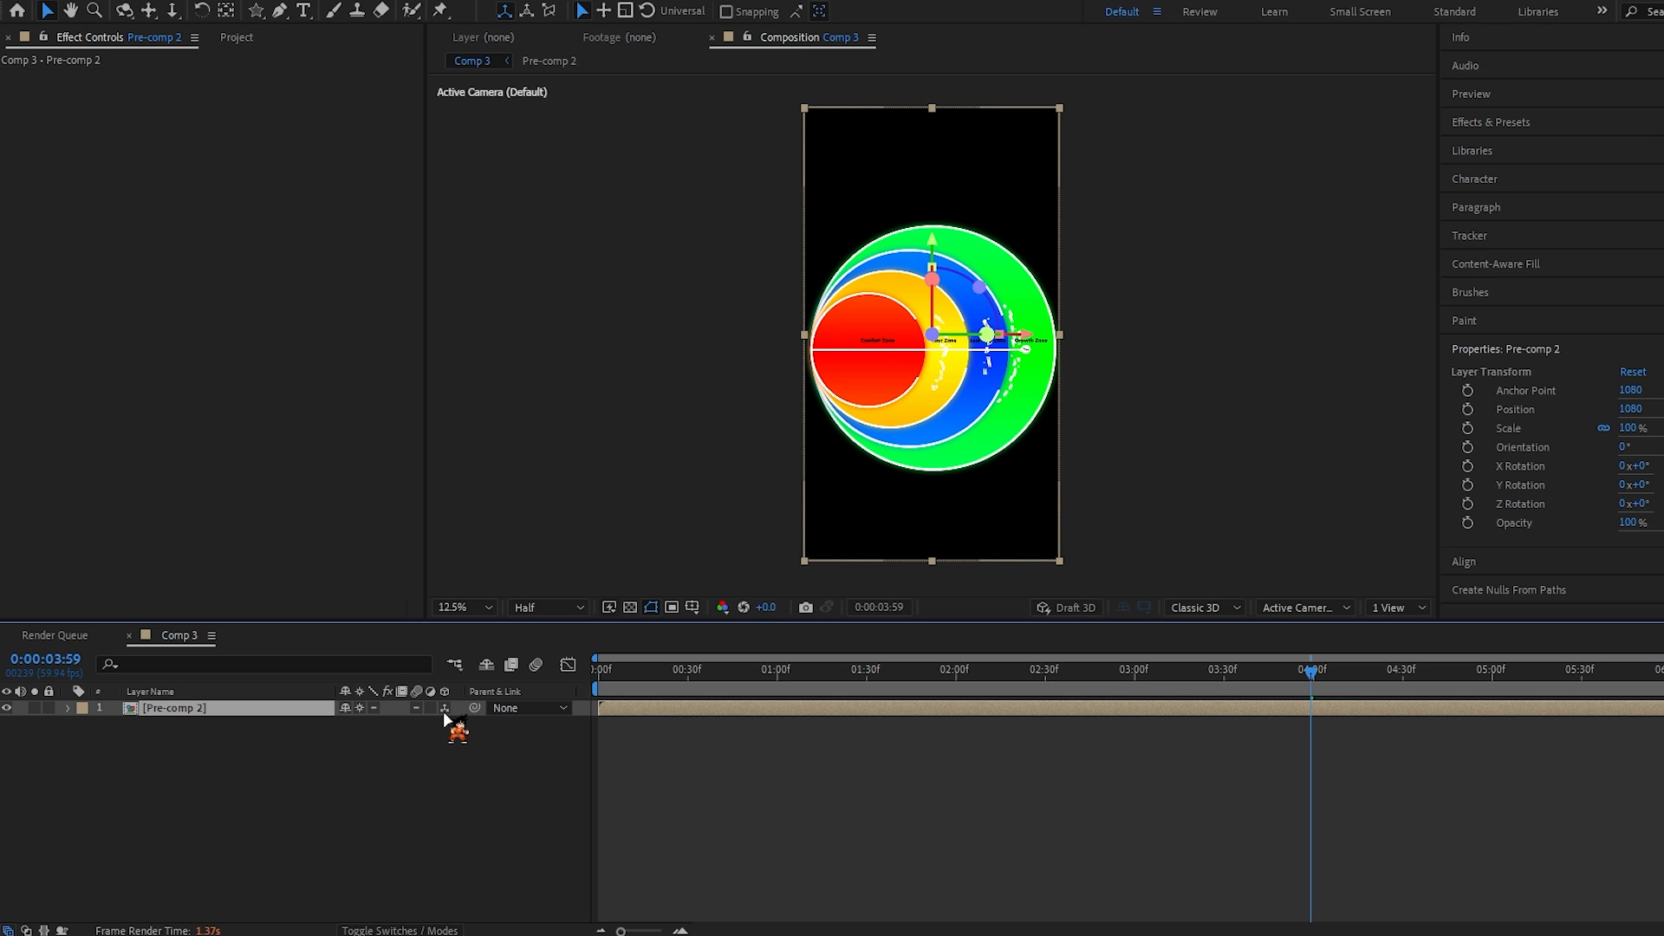
{"action": "left_click", "coordinate": [444, 708]}
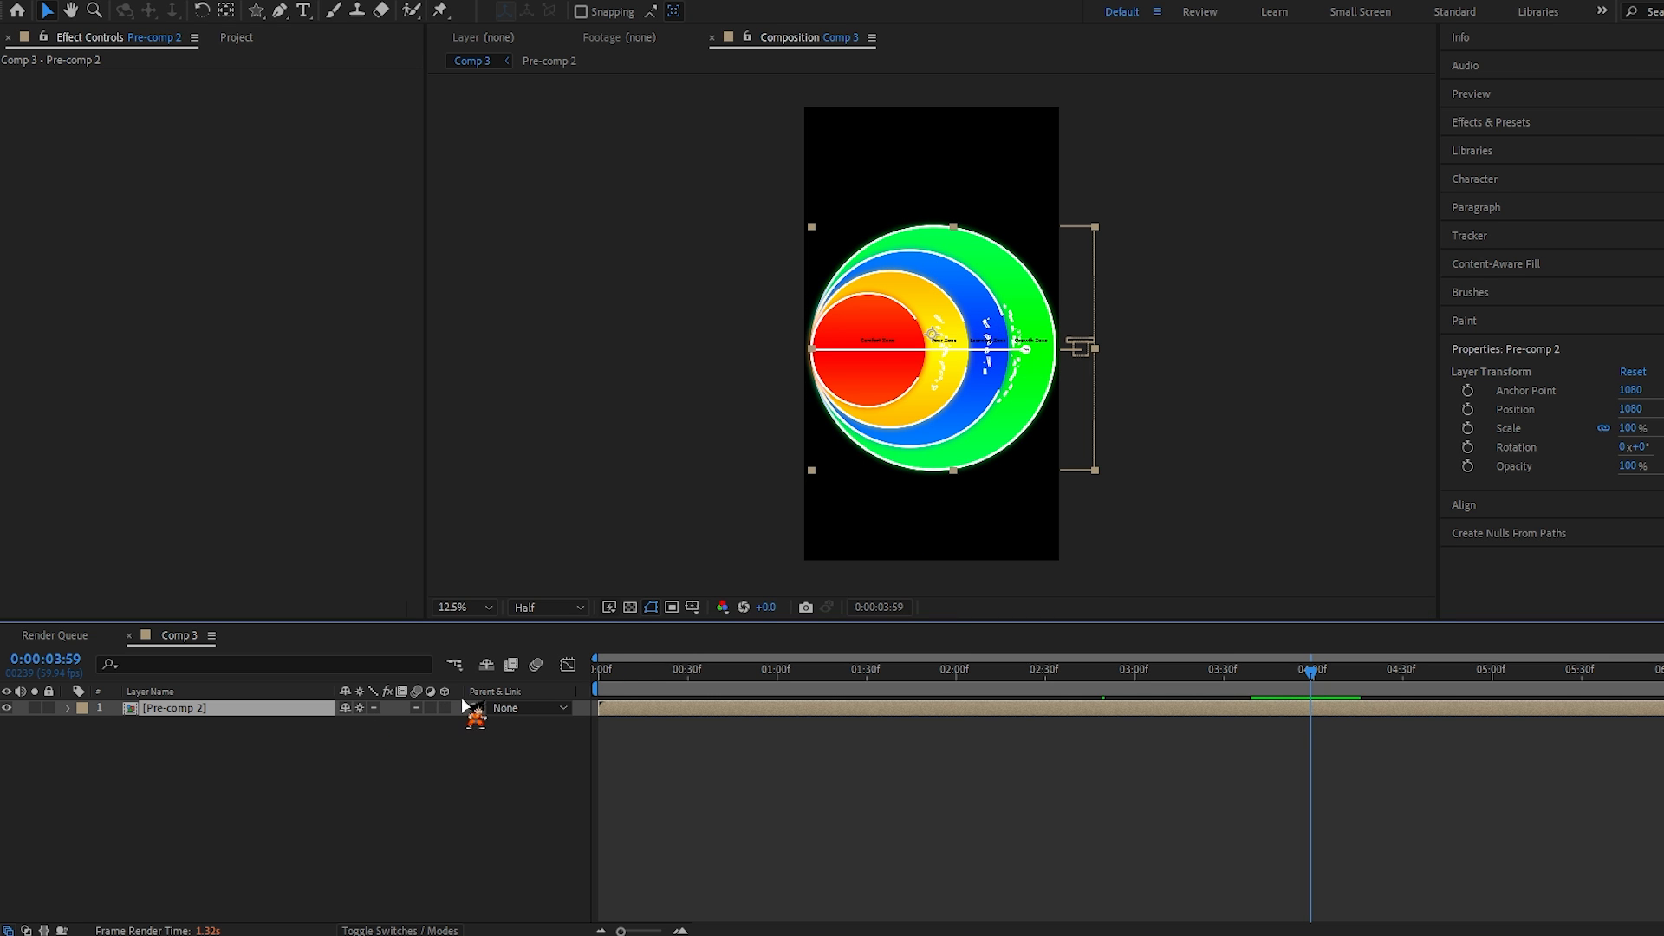
Step: Return to the start of the timeline and display the Proportional Grid over the composition
{"action": "left_click", "coordinate": [601, 671]}
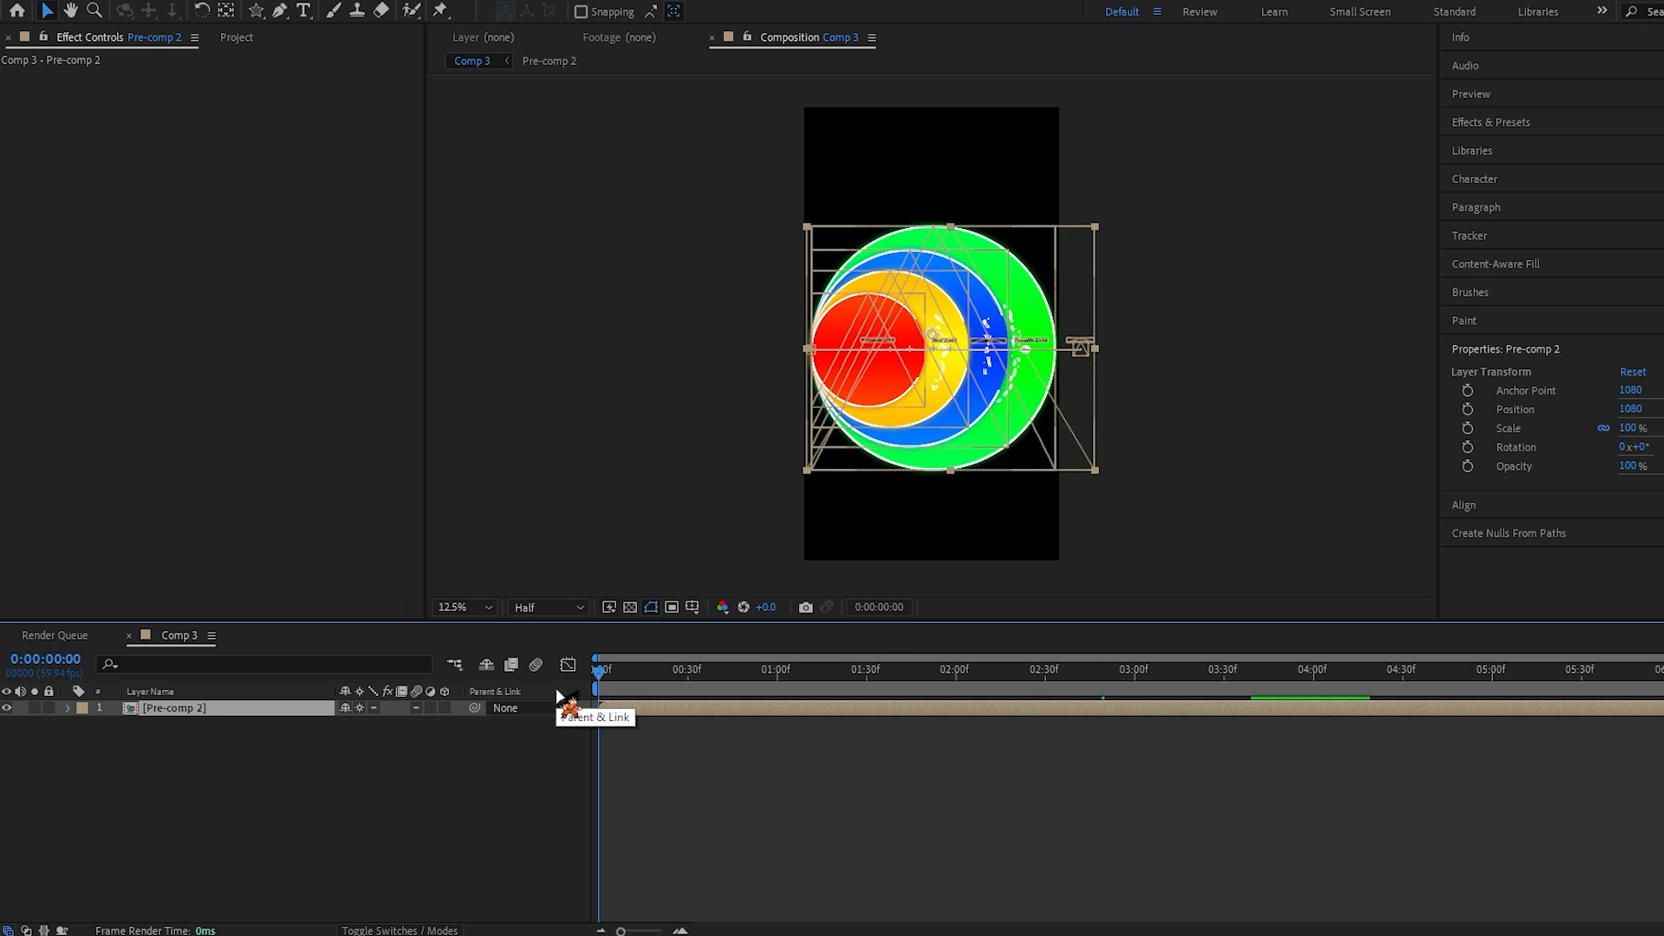
{"action": "left_click", "coordinate": [692, 606]}
{"action": "left_click", "coordinate": [745, 654]}
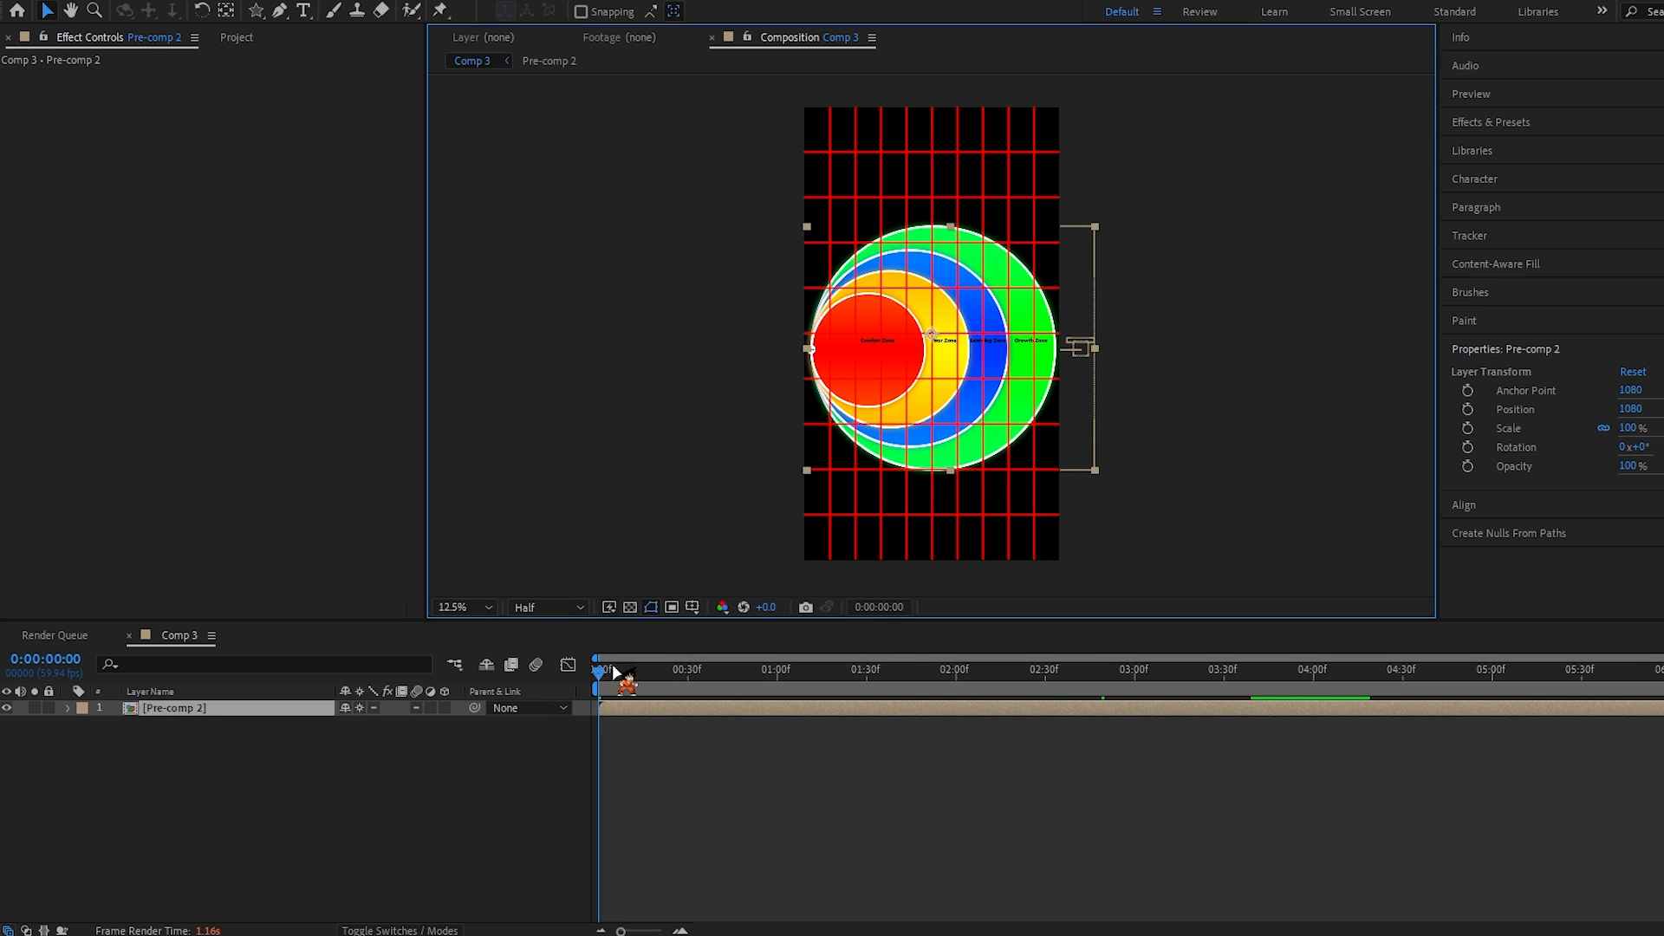
Step: Keyframe the pre-composed layer's Position and Scale at the first frame, with scale 233% and position 3446, 1607
{"action": "key", "text": "s"}
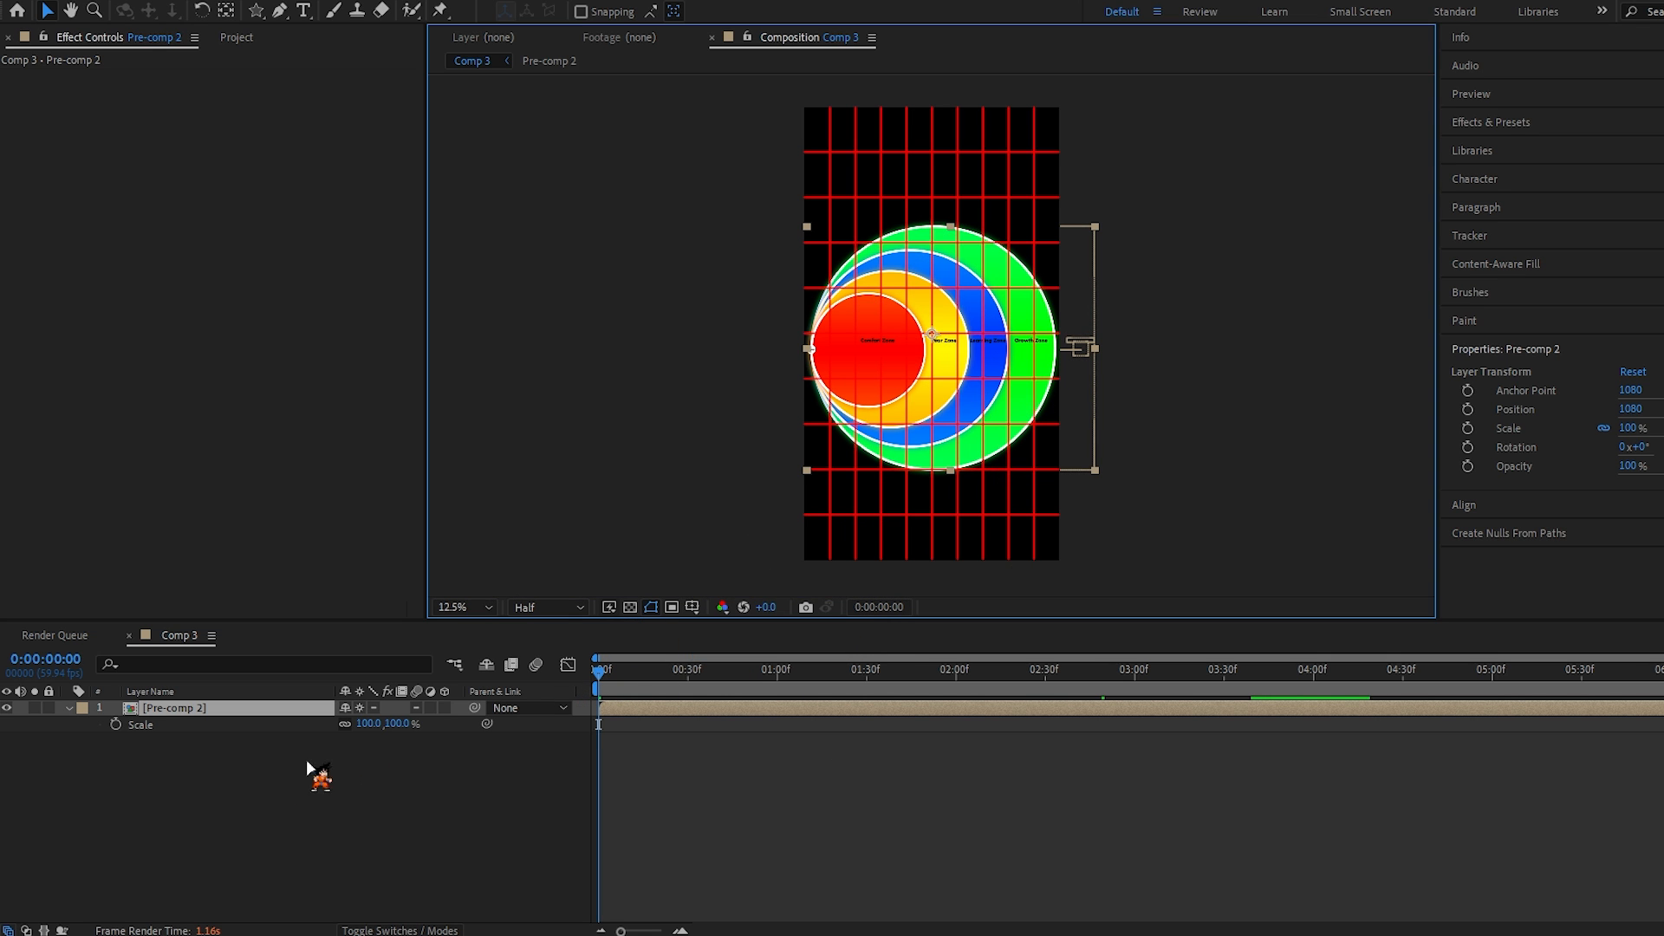
{"action": "left_click", "coordinate": [115, 725]}
{"action": "key", "text": "p"}
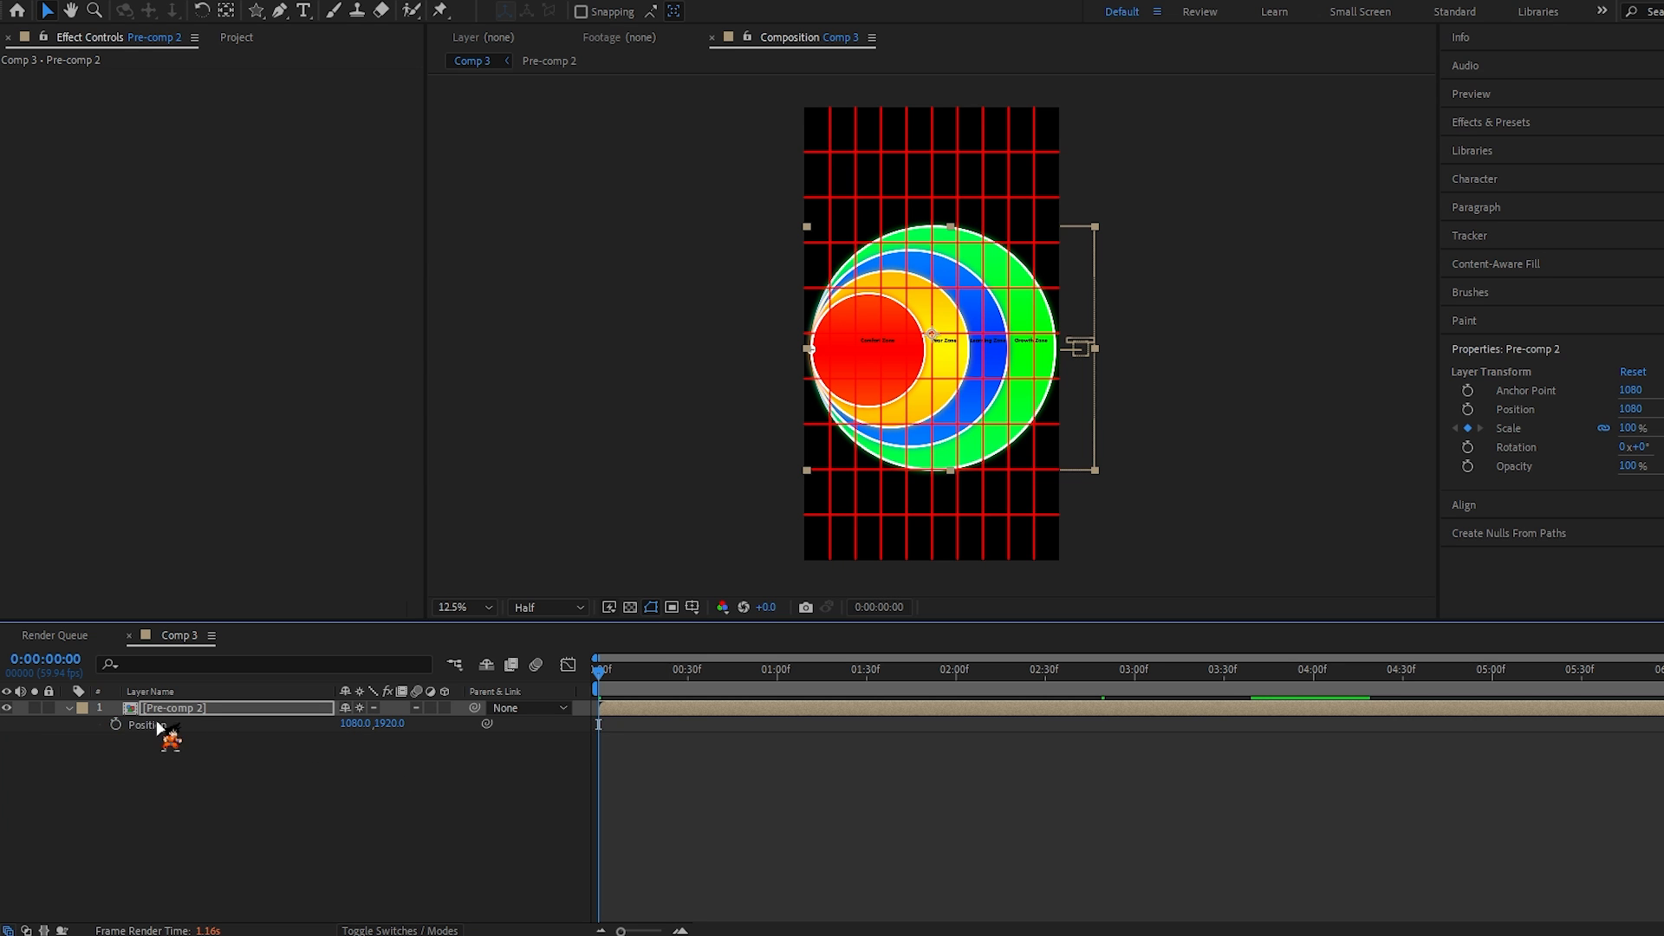
{"action": "left_click", "coordinate": [115, 725]}
{"action": "key", "text": "shift+s"}
{"action": "left_click_drag", "start_coordinate": [363, 740], "coordinate": [1125, 670]}
Step: Keyframe the pre-composed layer's Position at 0:00:05:00 so the view follows the "You" ball, and preview the animation
{"action": "left_click_drag", "start_coordinate": [598, 672], "coordinate": [1493, 710]}
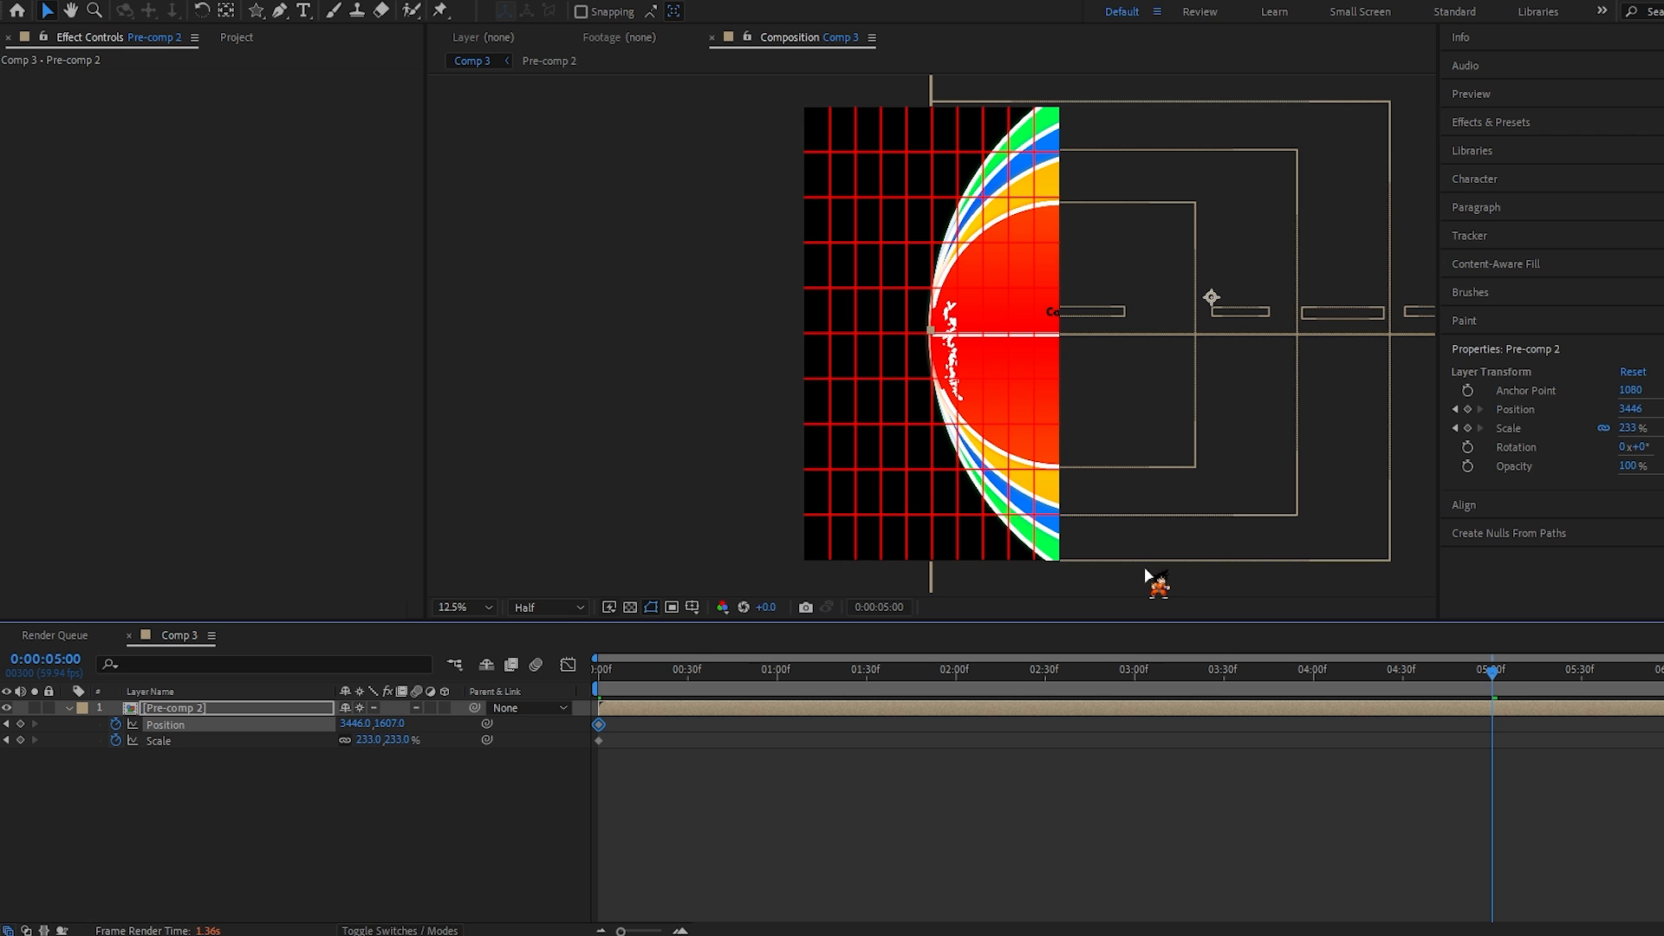
{"action": "key", "text": "space"}
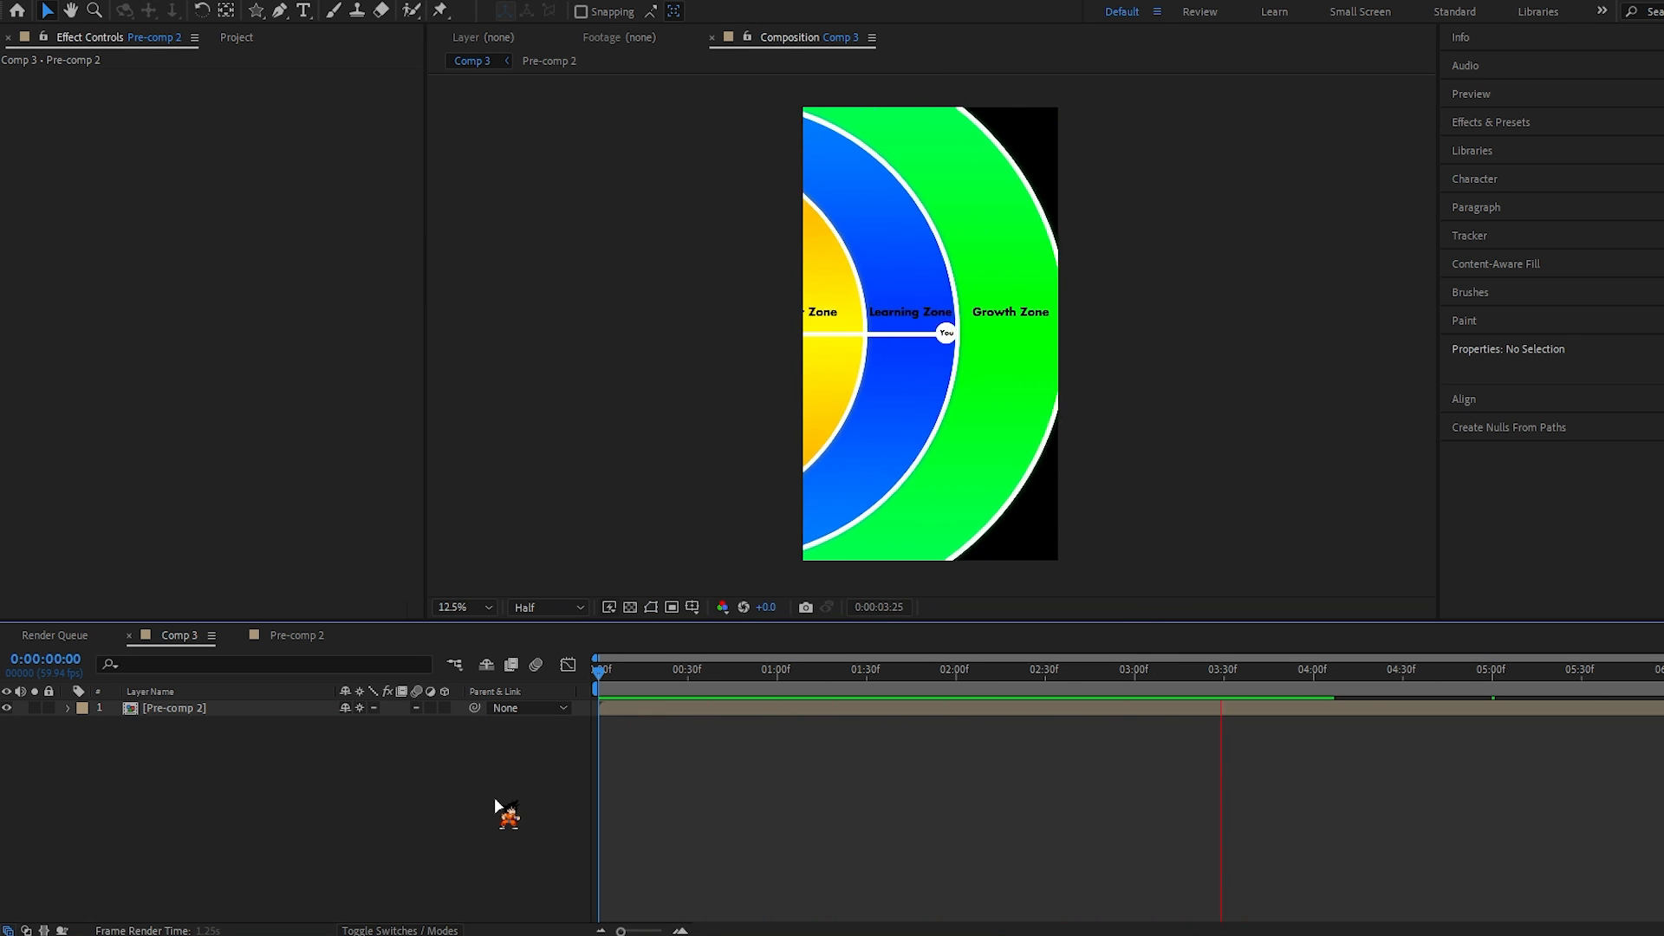
{"action": "key", "text": "space"}
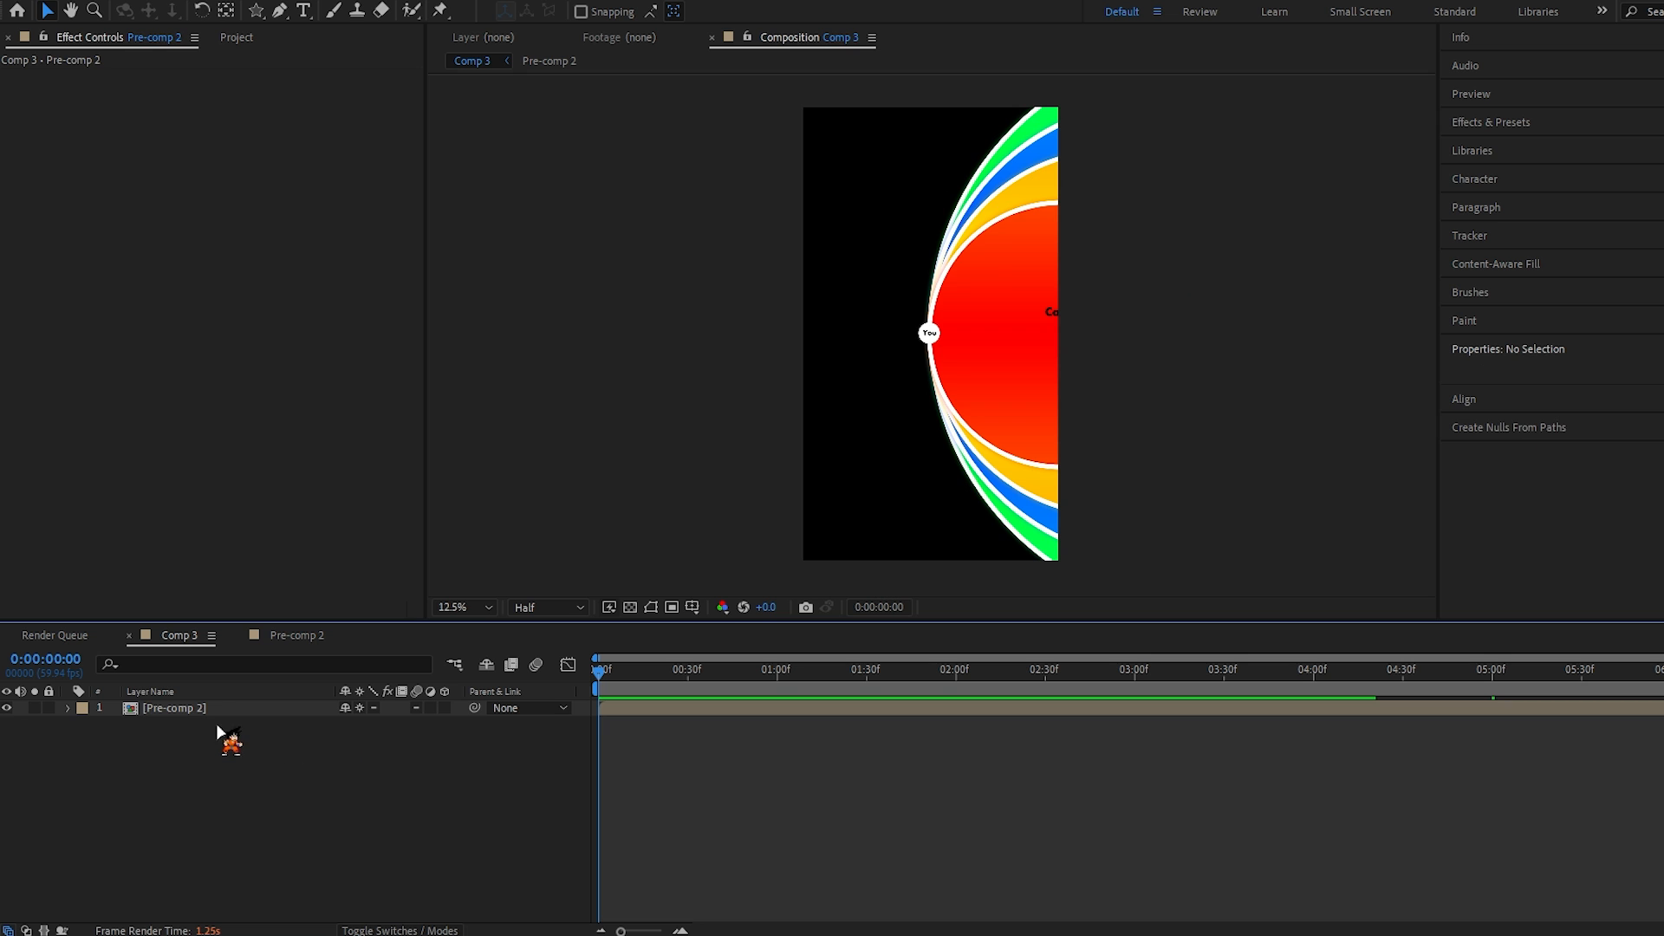
Step: Open the pre-comp, pre-compose all its layers into a nested composition, and preview Comp 3
{"action": "double_click", "coordinate": [174, 708]}
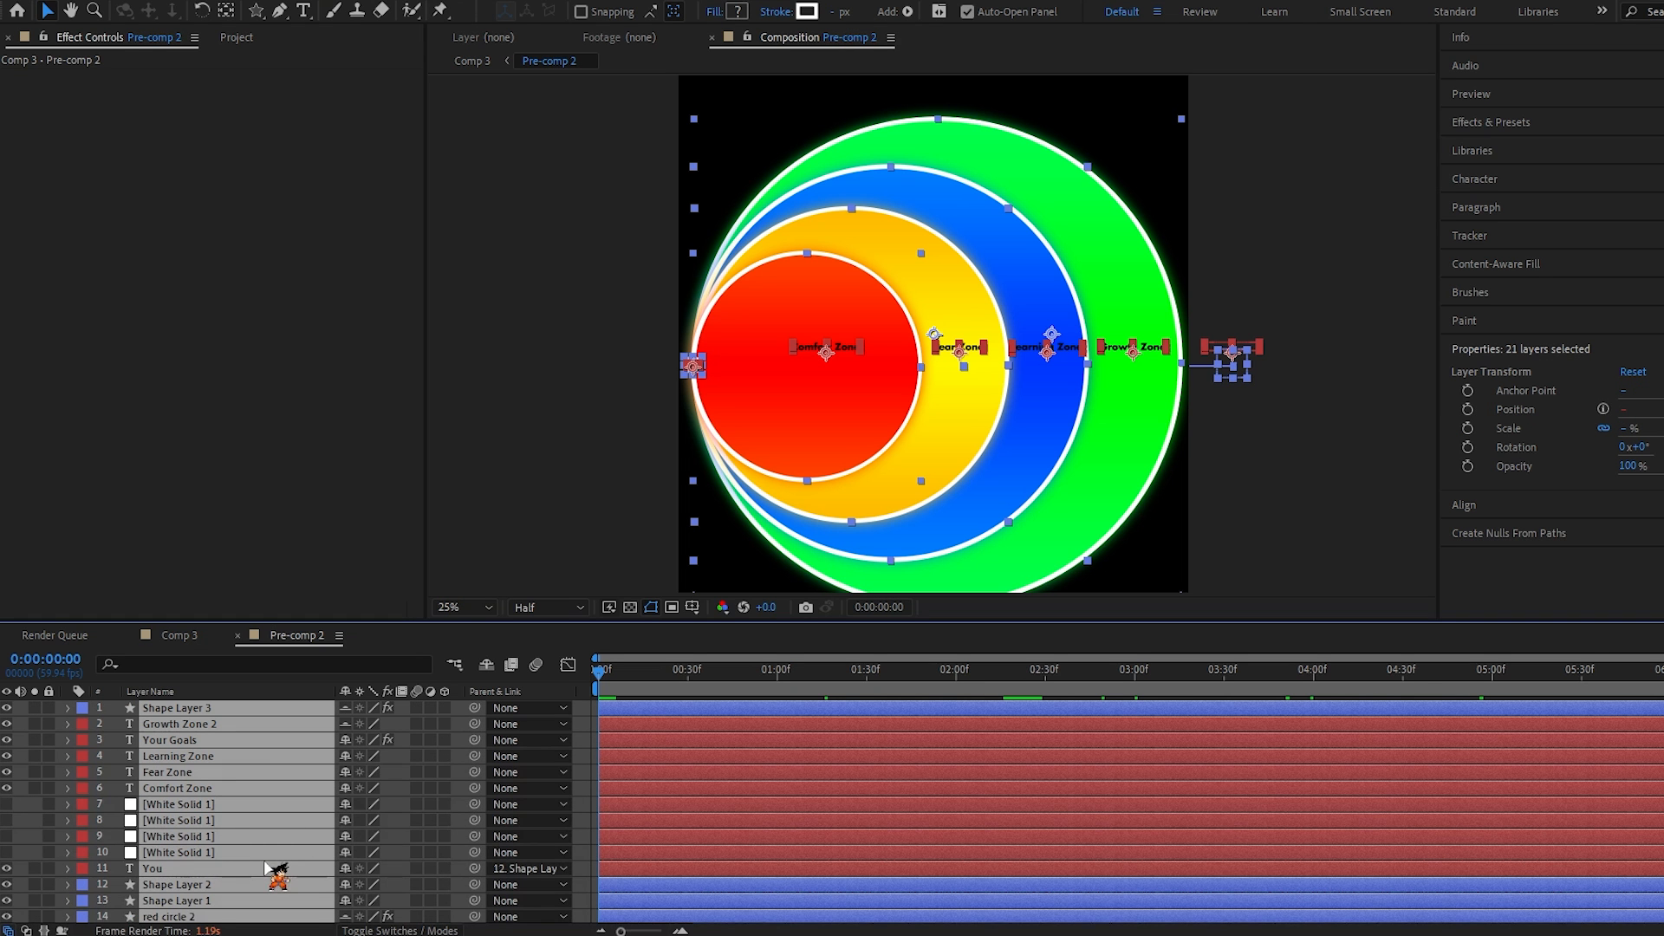
{"action": "right_click", "coordinate": [238, 802]}
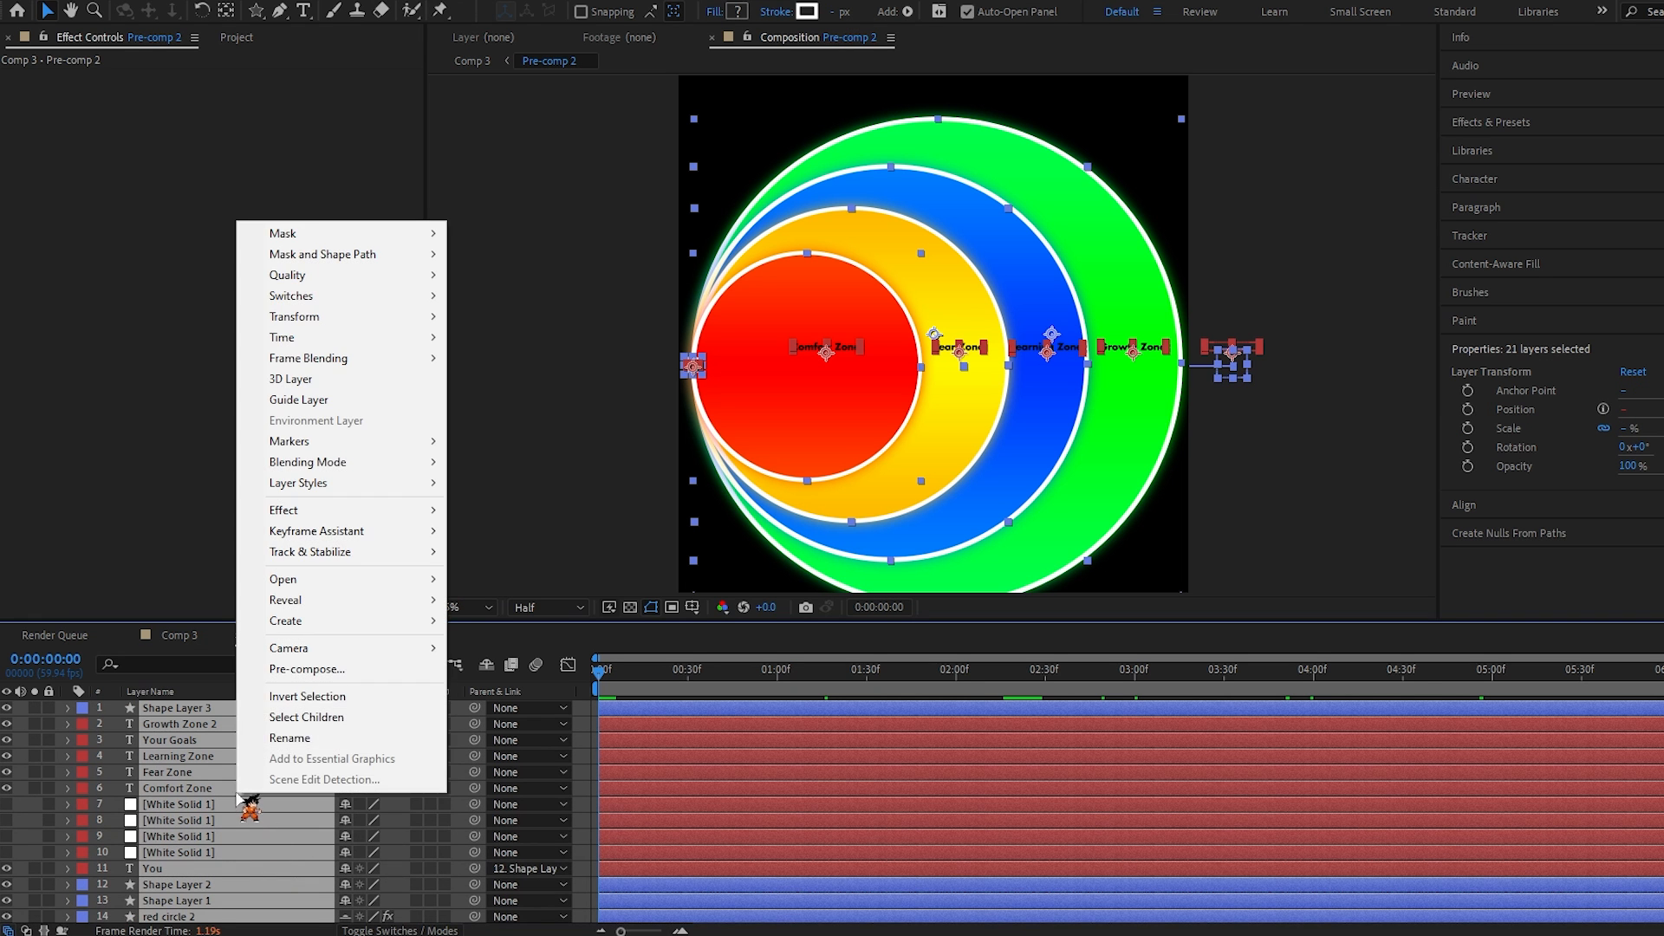
{"action": "left_click", "coordinate": [286, 680]}
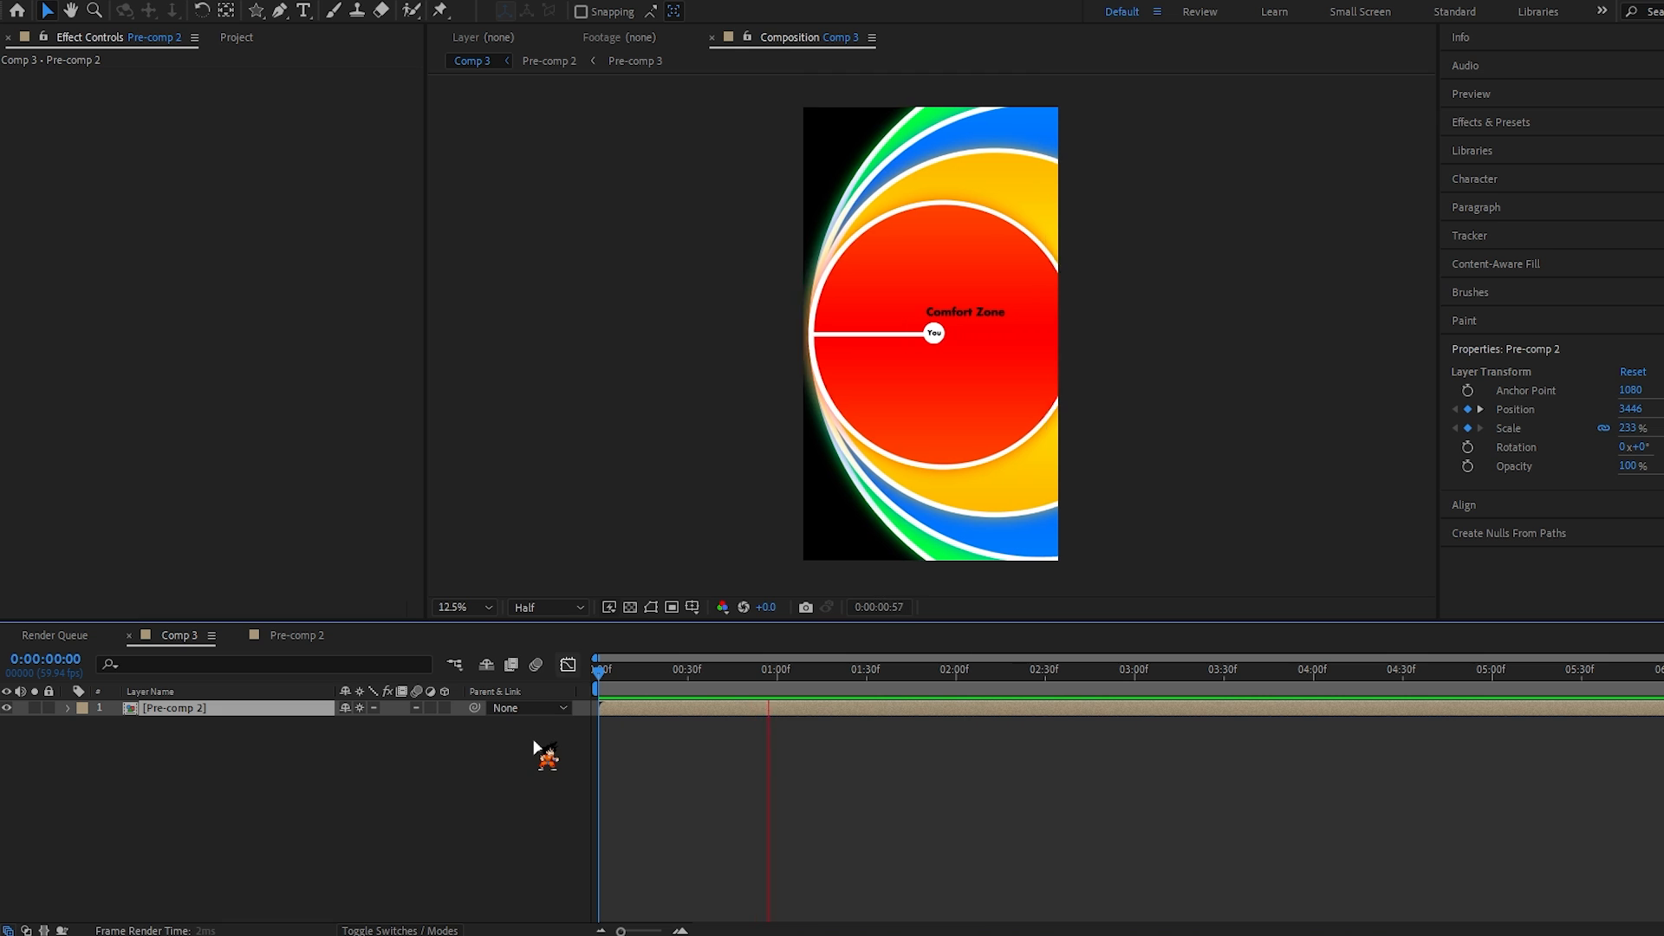
{"action": "key", "text": "space"}
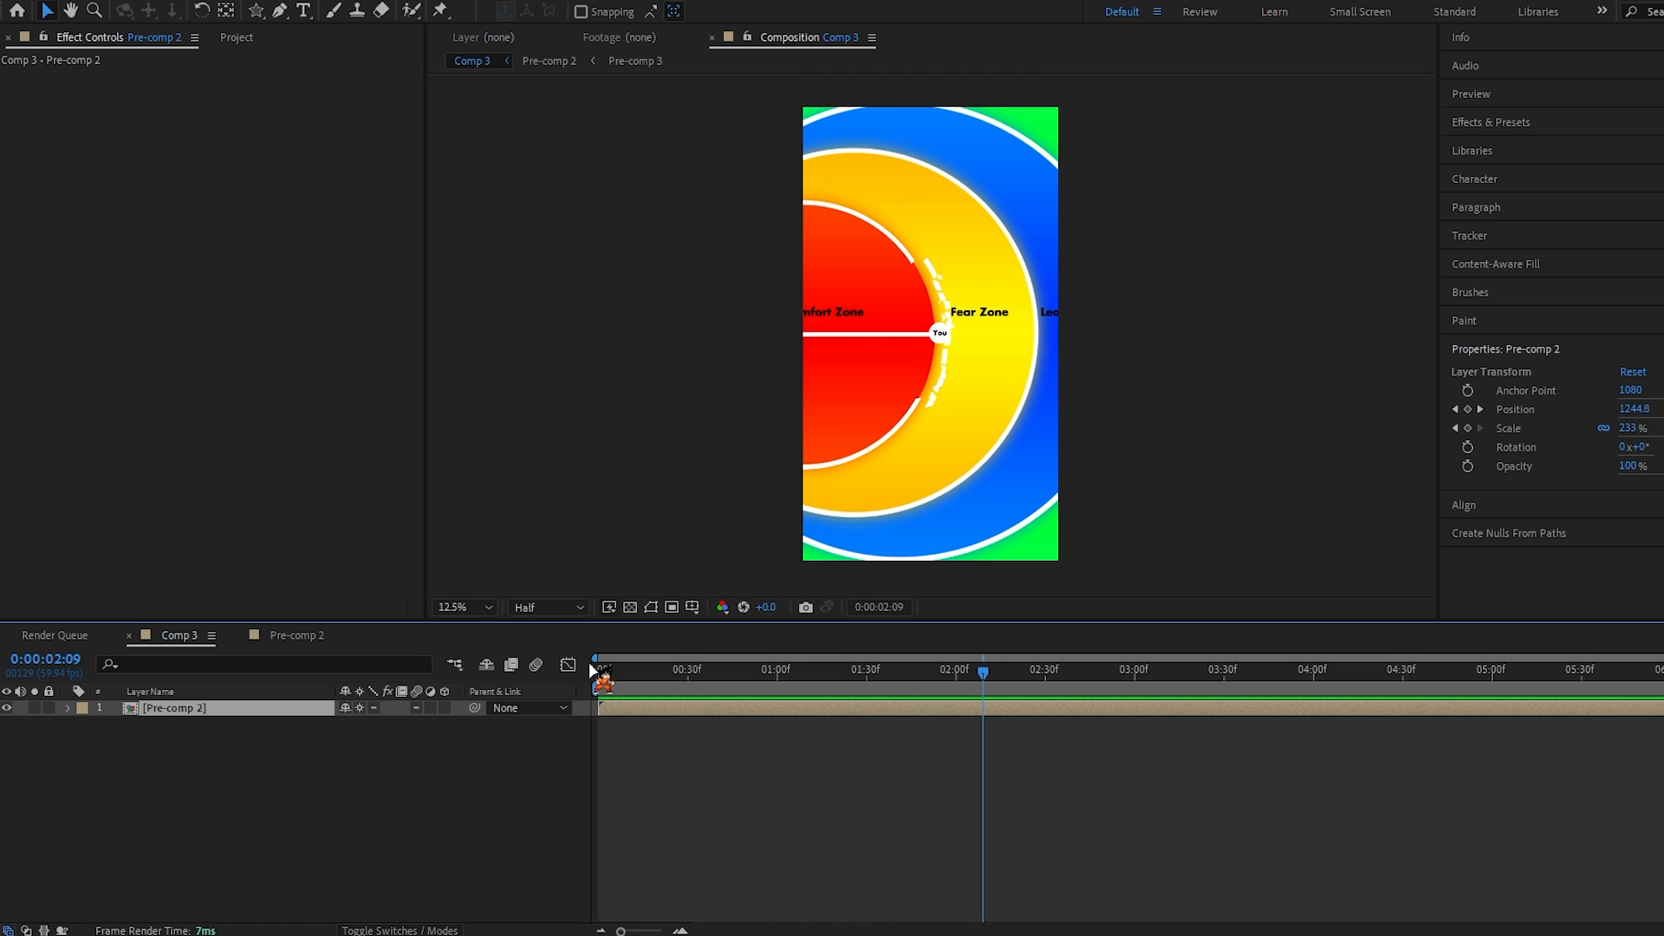